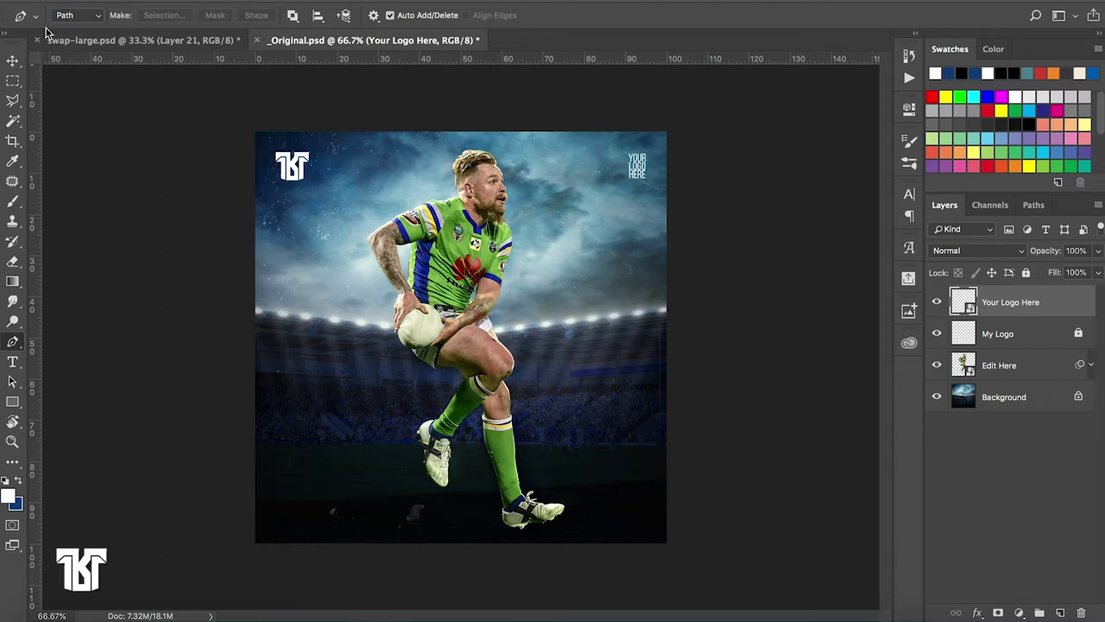
Switch to the finished blue-kit poster document, swap-large.psd
{"action": "left_click", "coordinate": [91, 43]}
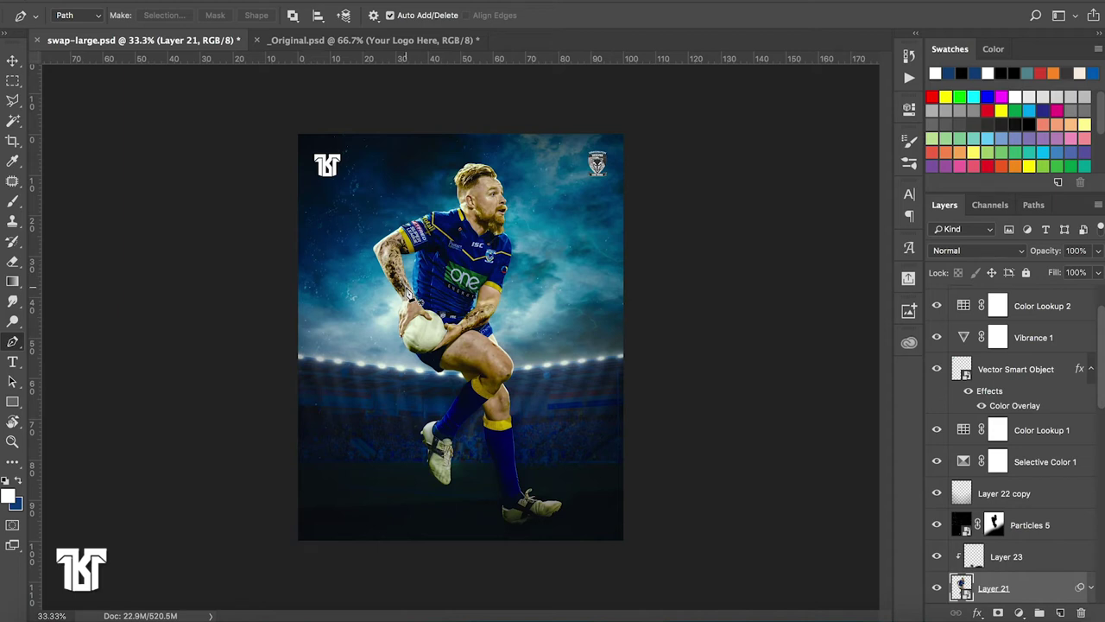
Pick the Rectangular Marquee tool and compare both posters, ending on _Original.psd
{"action": "left_click", "coordinate": [12, 82]}
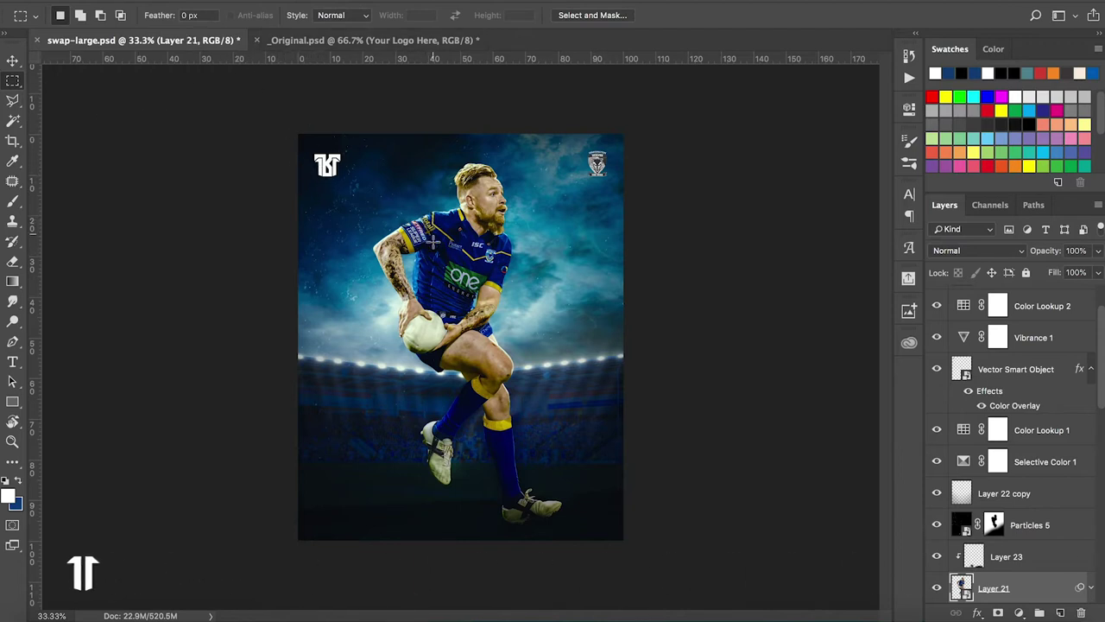
{"action": "left_click", "coordinate": [362, 42]}
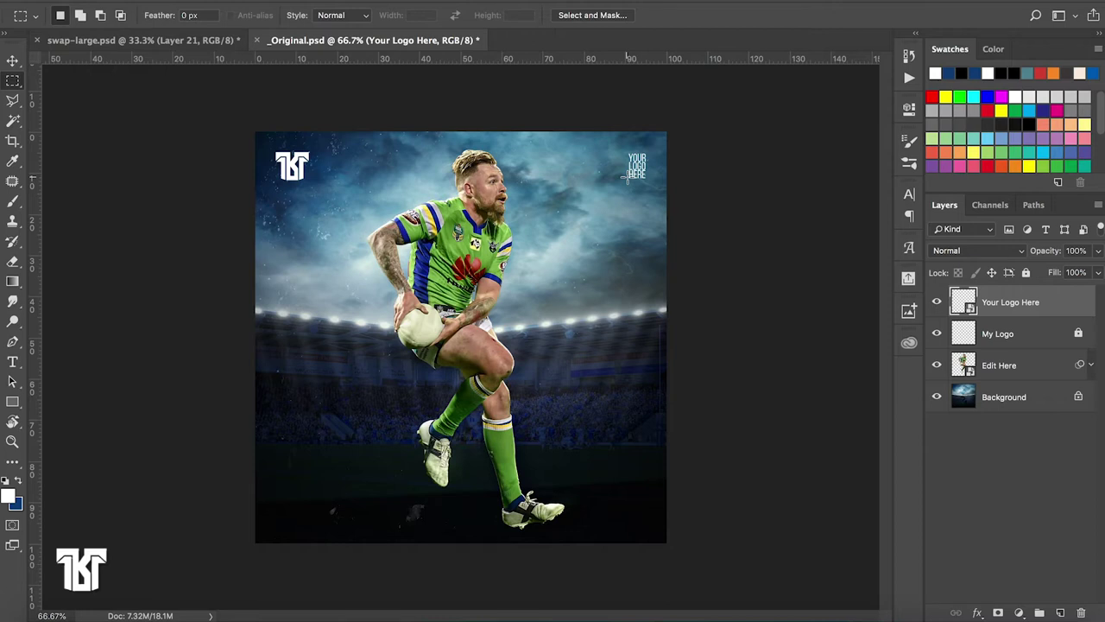
{"action": "left_click", "coordinate": [111, 40]}
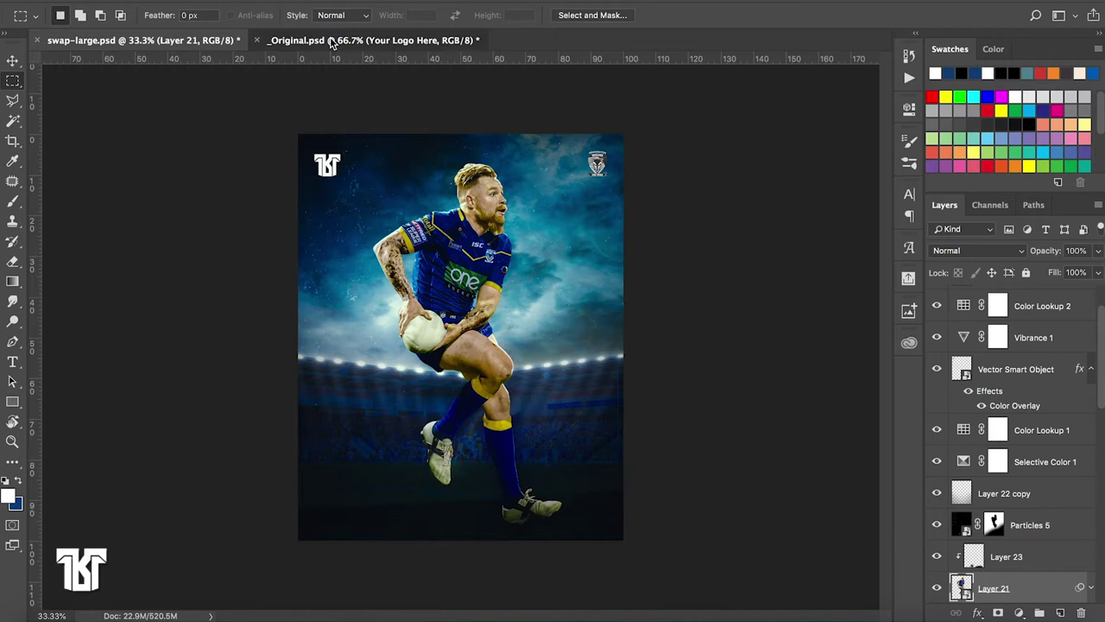
{"action": "left_click", "coordinate": [335, 40]}
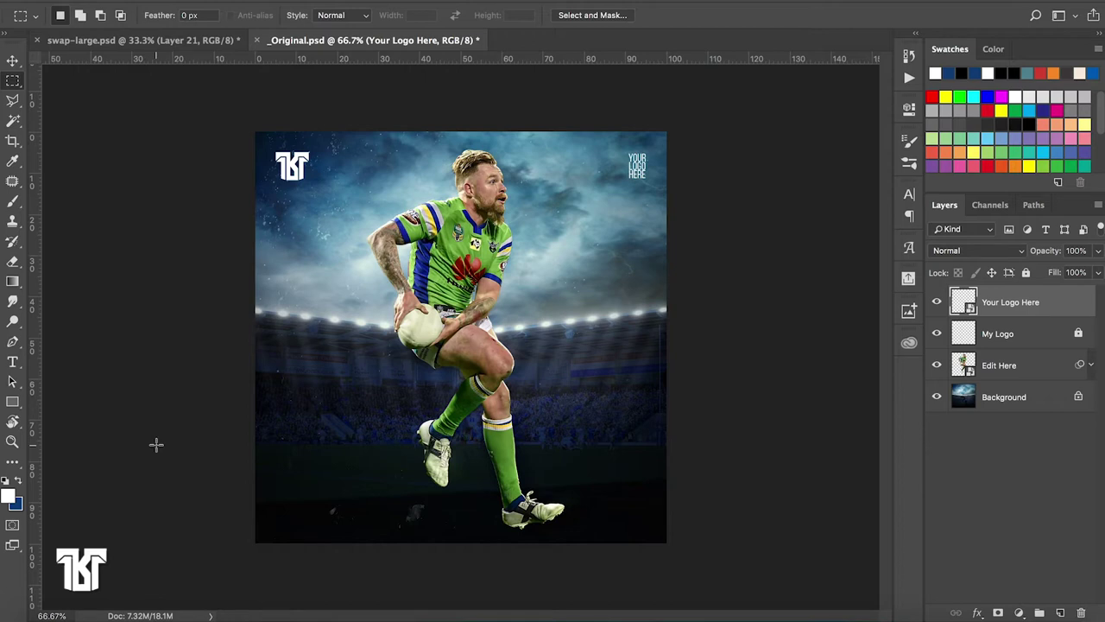
{"action": "left_click", "coordinate": [985, 367]}
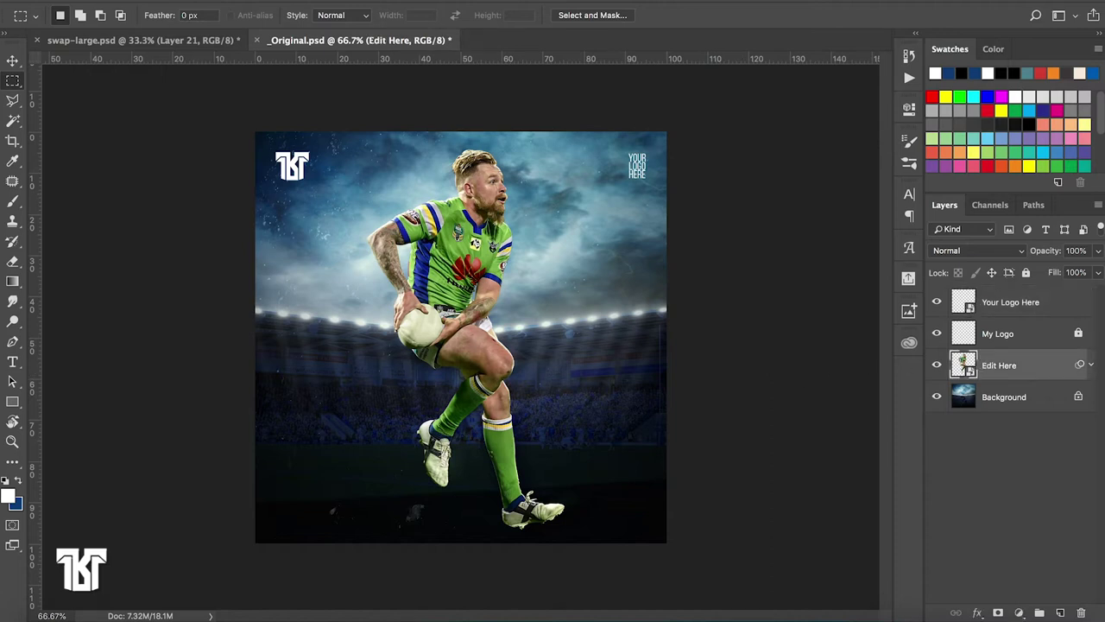
{"action": "left_click", "coordinate": [200, 0]}
{"action": "left_click", "coordinate": [302, 95]}
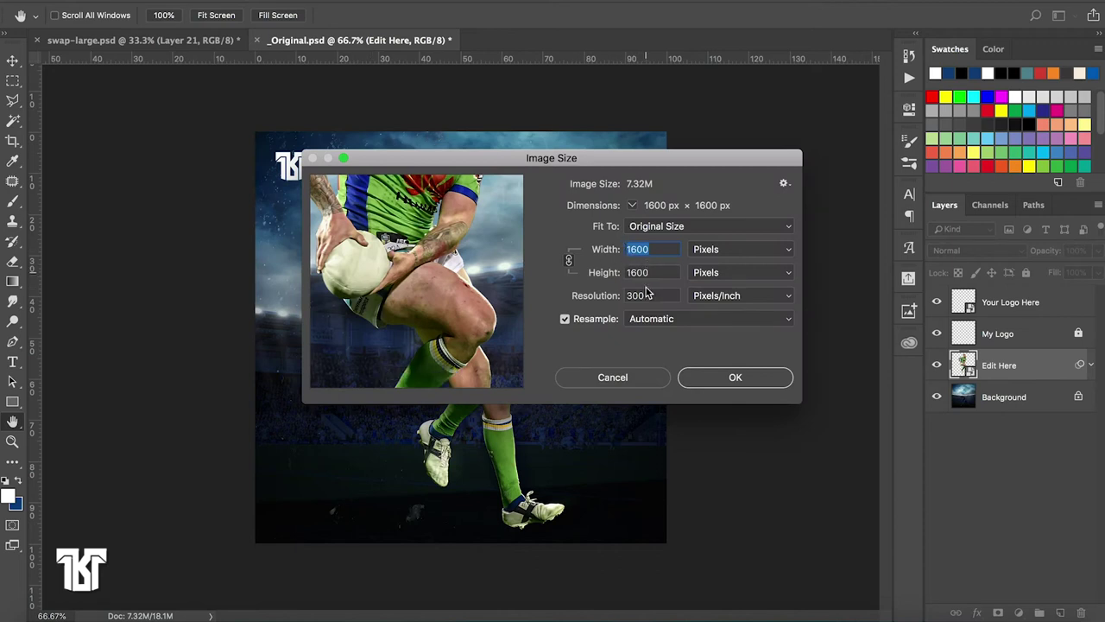
{"action": "left_click", "coordinate": [589, 384]}
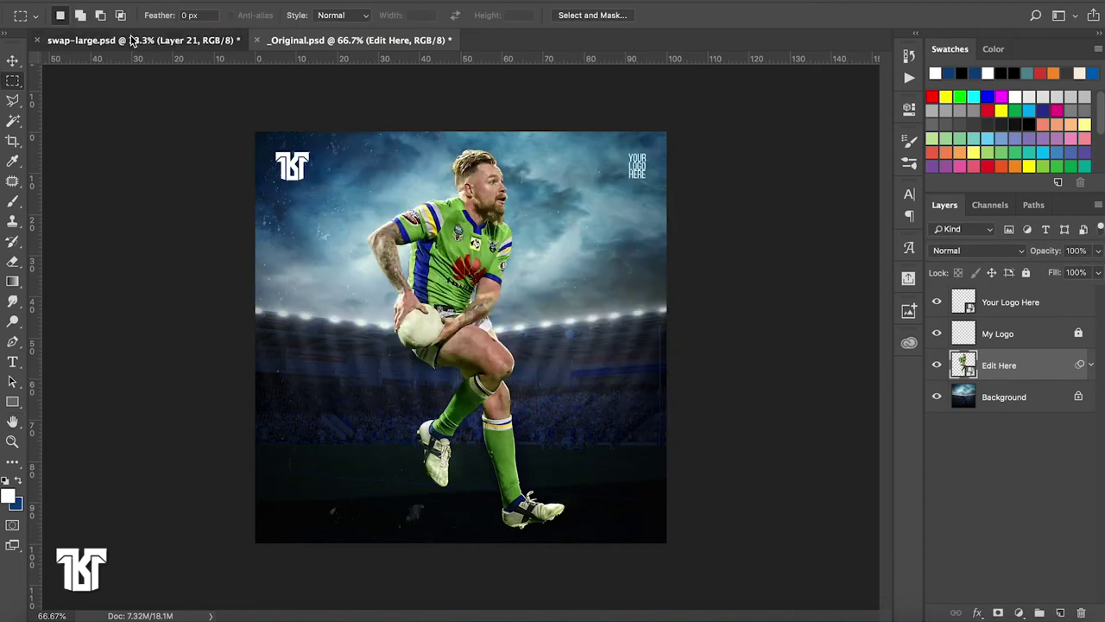
{"action": "left_click", "coordinate": [131, 41]}
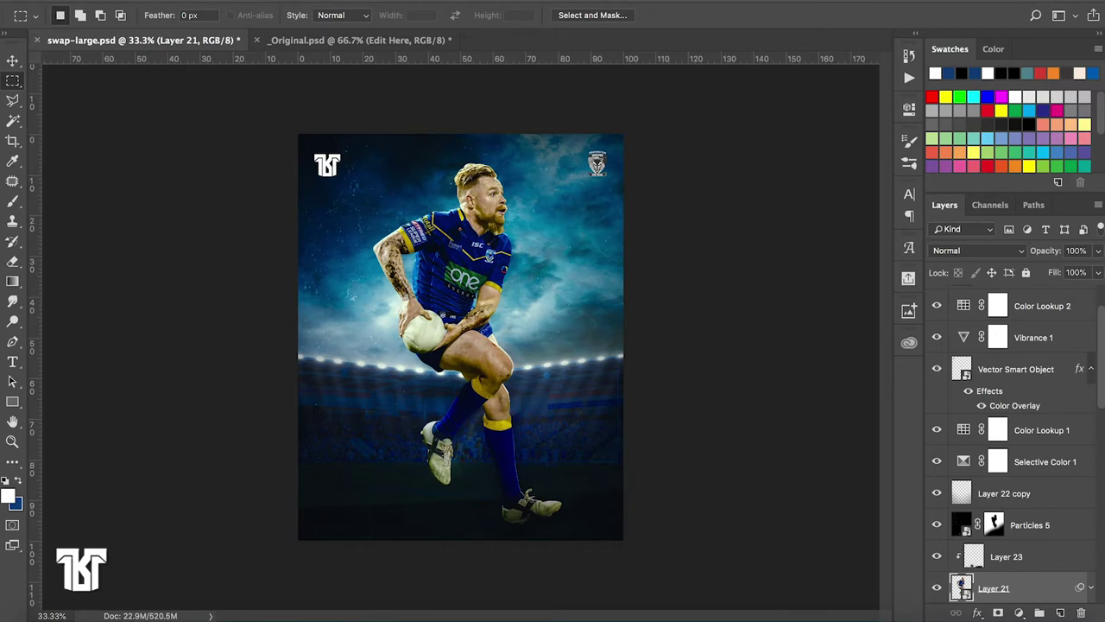
{"action": "left_click", "coordinate": [177, 1]}
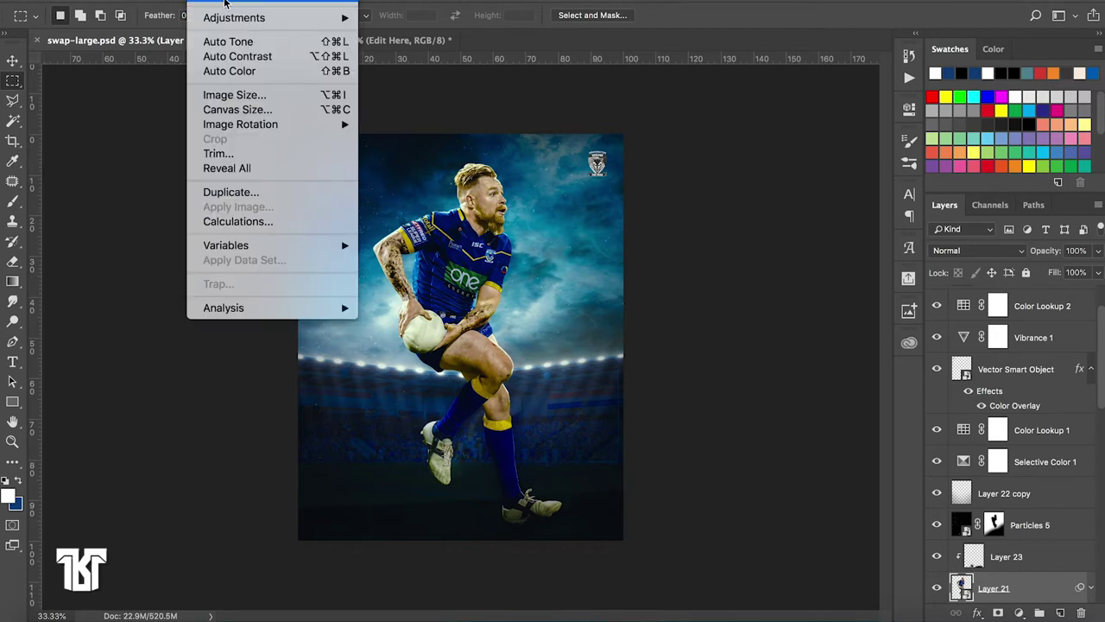
{"action": "left_click", "coordinate": [259, 95]}
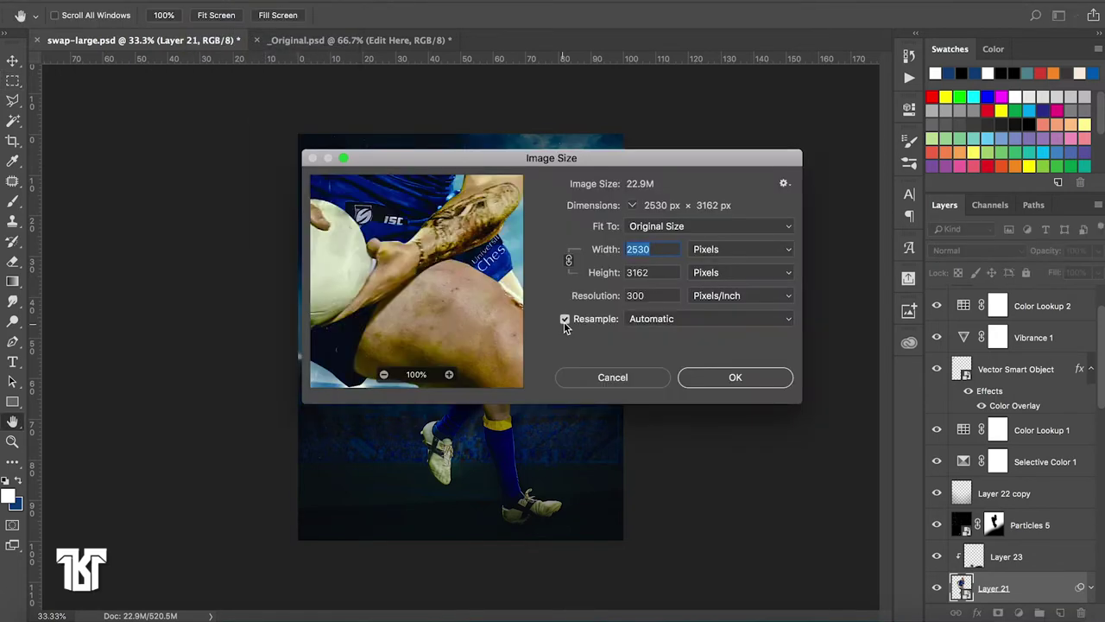
{"action": "left_click", "coordinate": [699, 254]}
{"action": "left_click", "coordinate": [719, 288]}
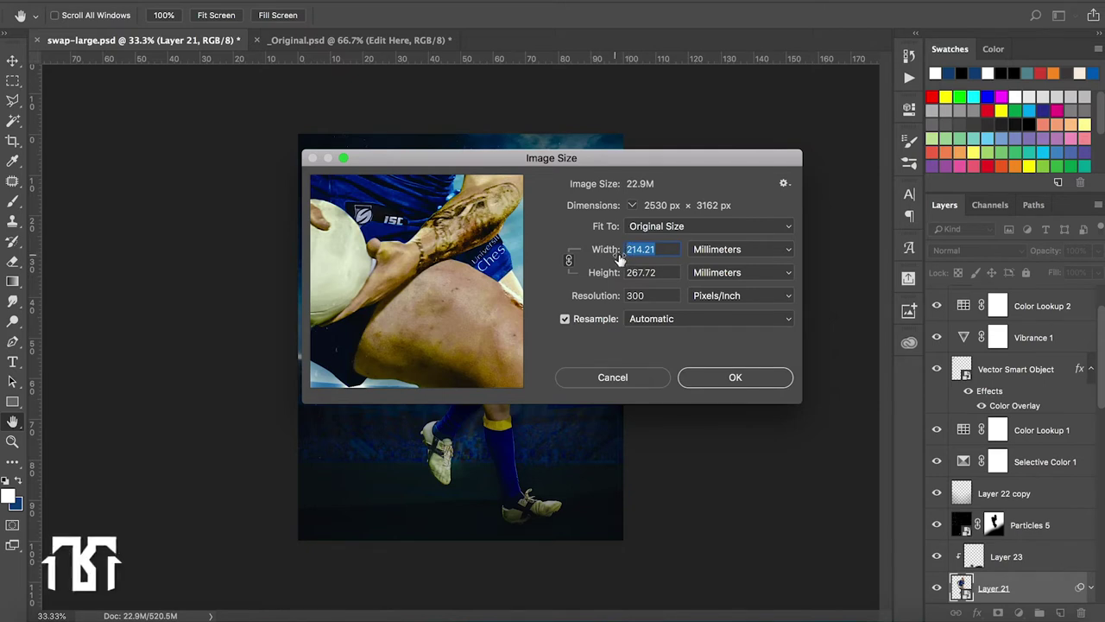
{"action": "left_click", "coordinate": [601, 377]}
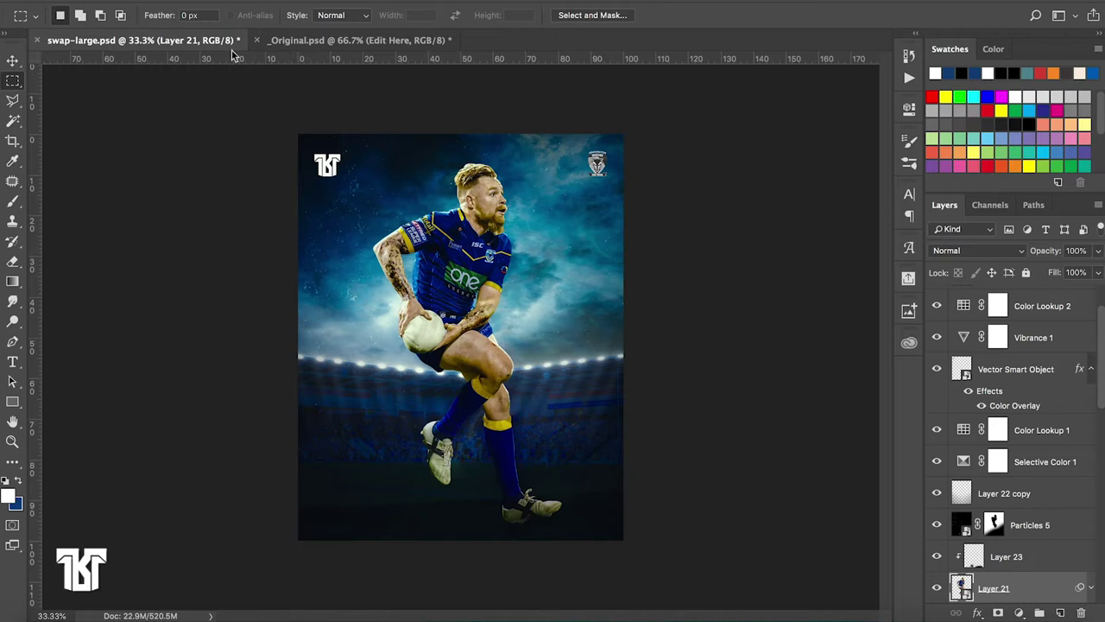
{"action": "left_click", "coordinate": [315, 49]}
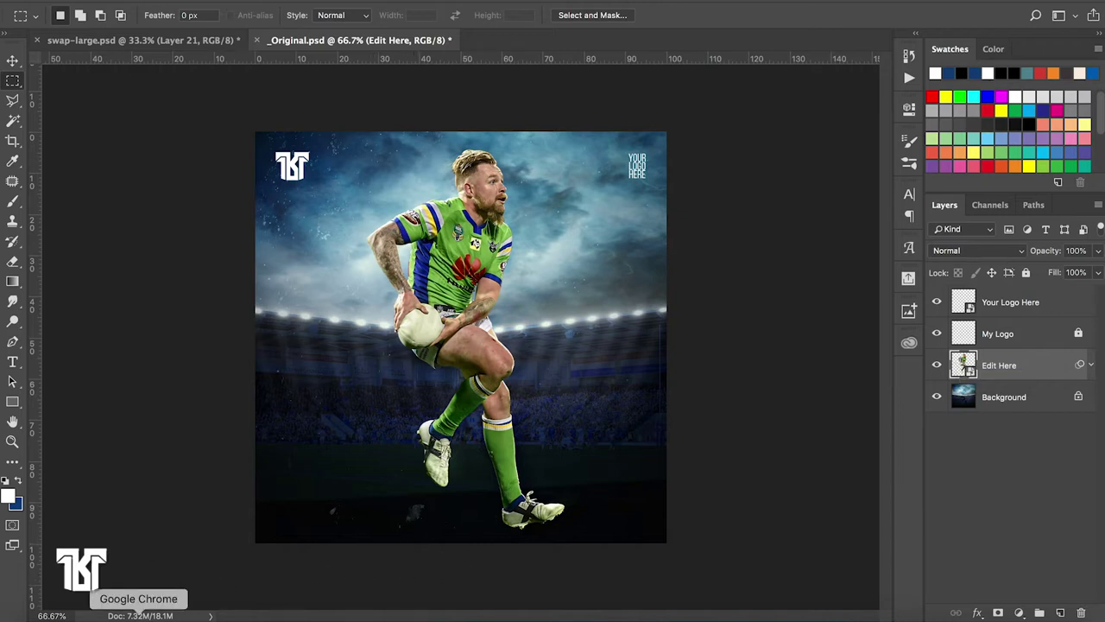
In Chrome, search Google for zimbio, then find the player's pictures page on zimbio.com
{"action": "left_click", "coordinate": [147, 587]}
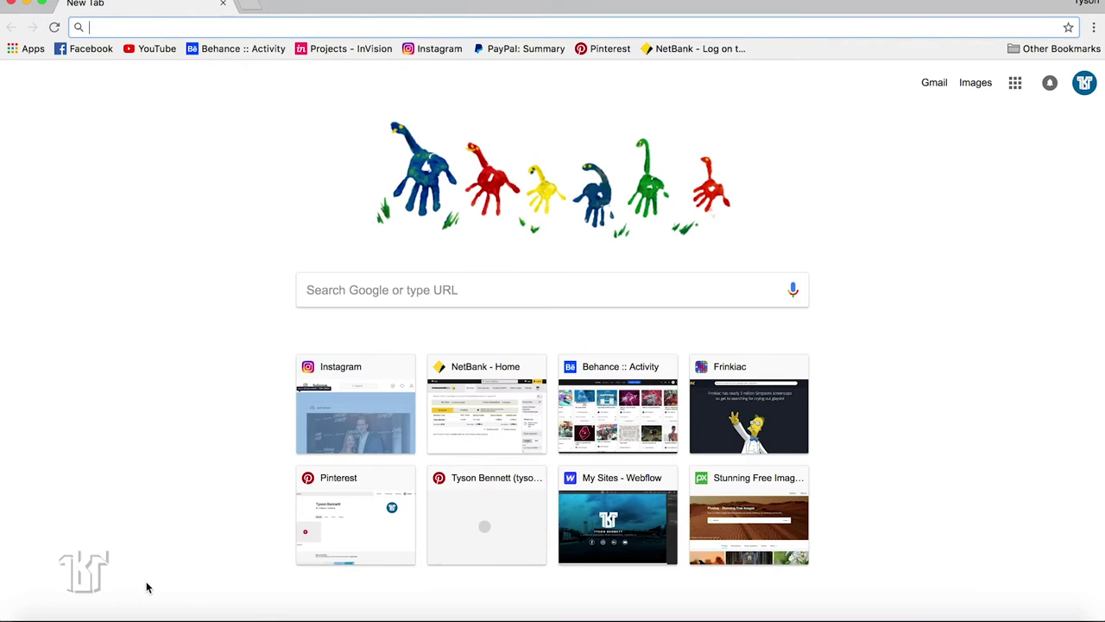
{"action": "type", "text": "zimbio"}
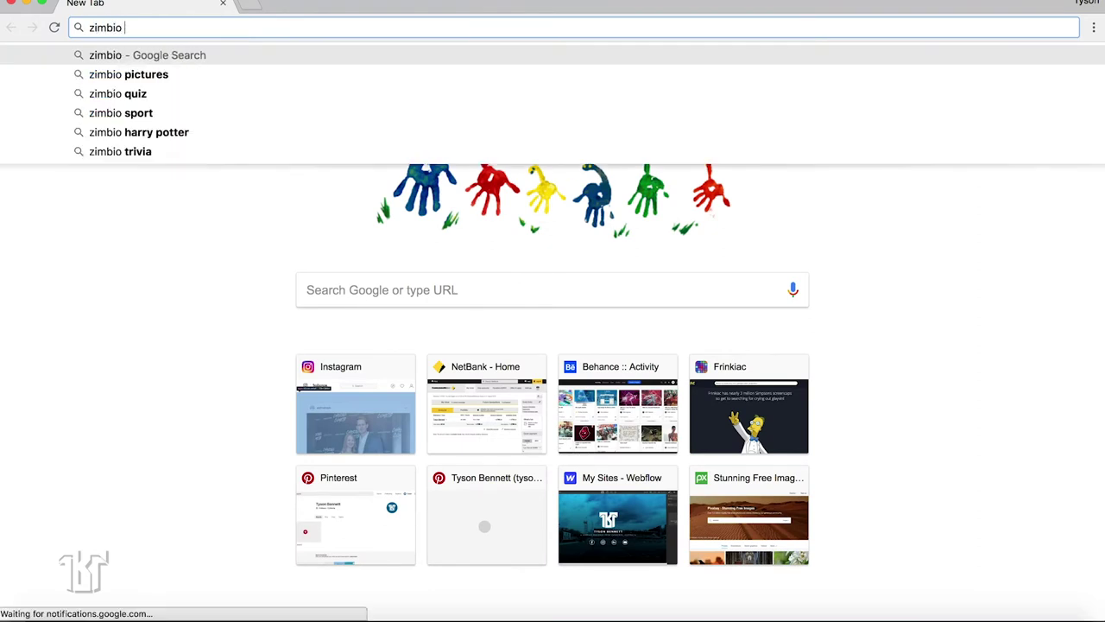
{"action": "key", "text": "Return"}
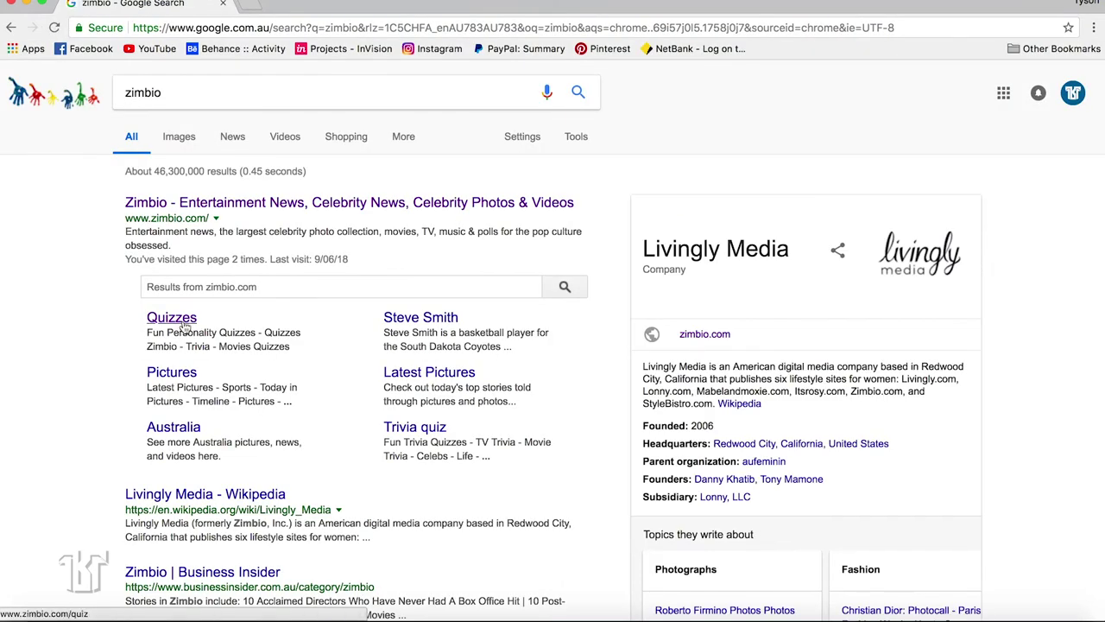
{"action": "left_click", "coordinate": [207, 293]}
{"action": "type", "text": "tyrone peachey"}
{"action": "key", "text": "Return"}
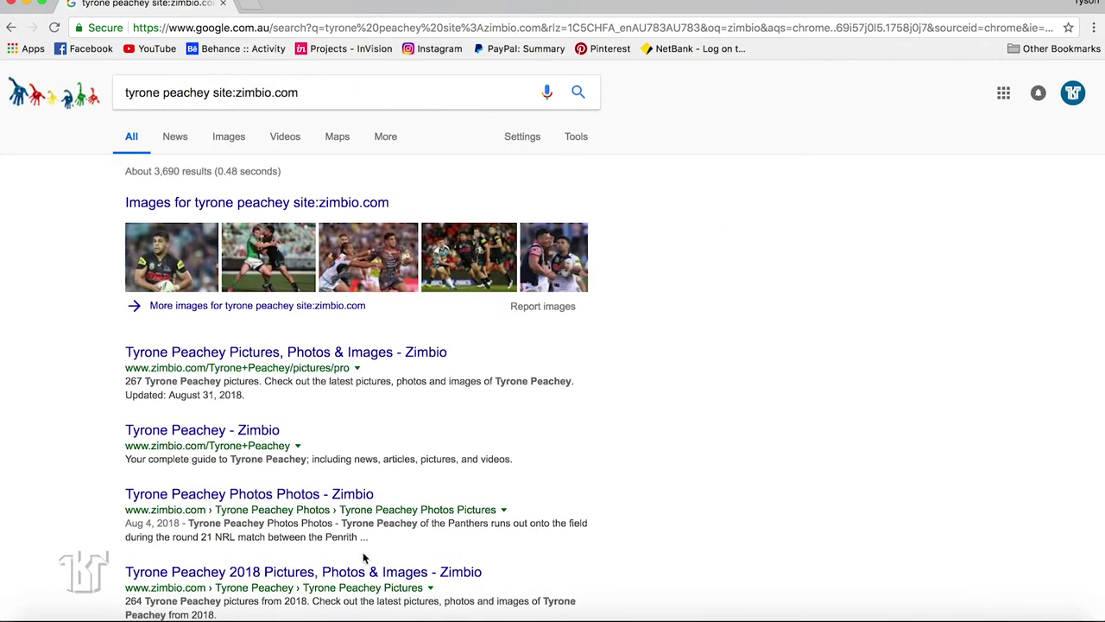
{"action": "left_click", "coordinate": [328, 360]}
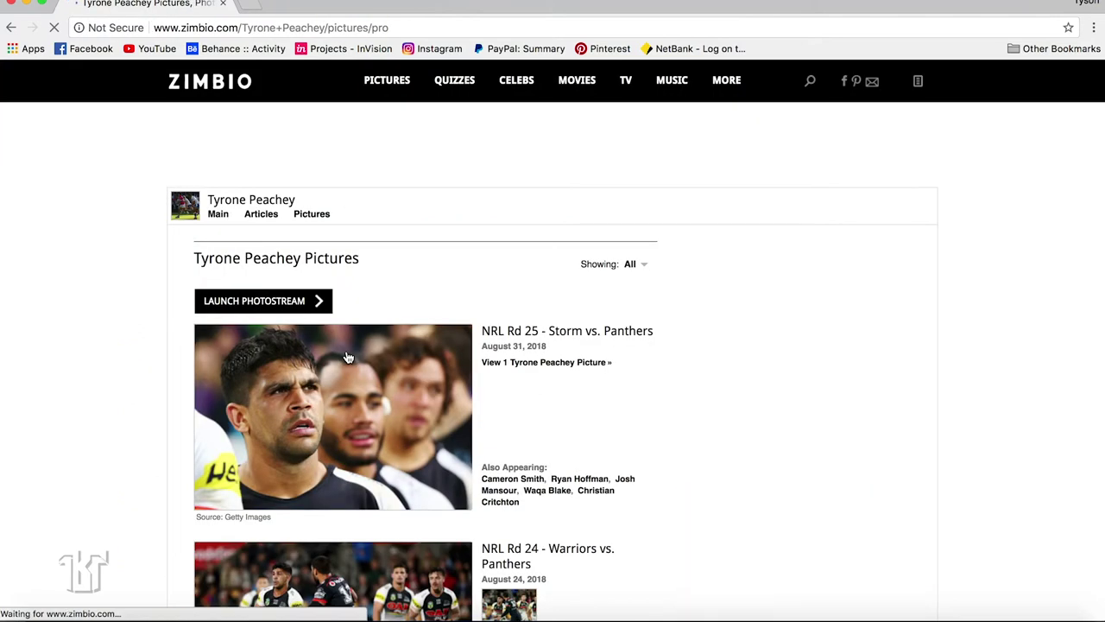
Copy the NRL Rd 20 Sea Eagles vs. Panthers photo at full size
{"action": "scroll", "coordinate": [348, 358], "scroll_direction": "down", "scroll_amount": 3}
{"action": "scroll", "coordinate": [347, 358], "scroll_direction": "down", "scroll_amount": 1}
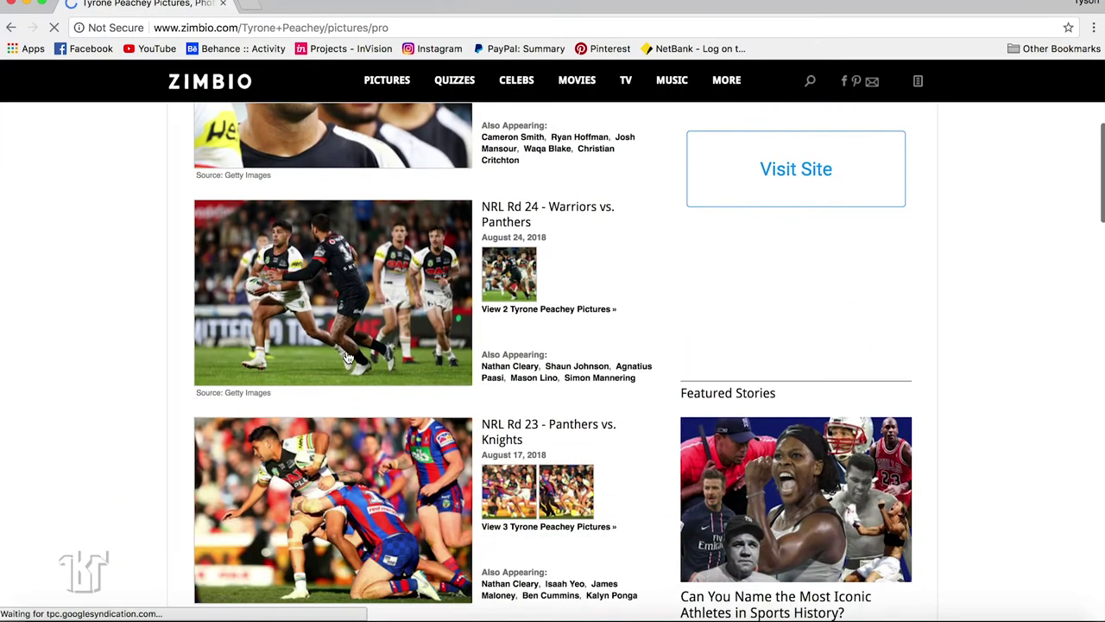
{"action": "scroll", "coordinate": [348, 357], "scroll_direction": "down", "scroll_amount": 3}
{"action": "scroll", "coordinate": [348, 357], "scroll_direction": "down", "scroll_amount": 1}
{"action": "scroll", "coordinate": [348, 358], "scroll_direction": "down", "scroll_amount": 1}
{"action": "scroll", "coordinate": [348, 358], "scroll_direction": "down", "scroll_amount": 3}
{"action": "scroll", "coordinate": [348, 357], "scroll_direction": "up", "scroll_amount": 1}
{"action": "scroll", "coordinate": [348, 357], "scroll_direction": "up", "scroll_amount": 1}
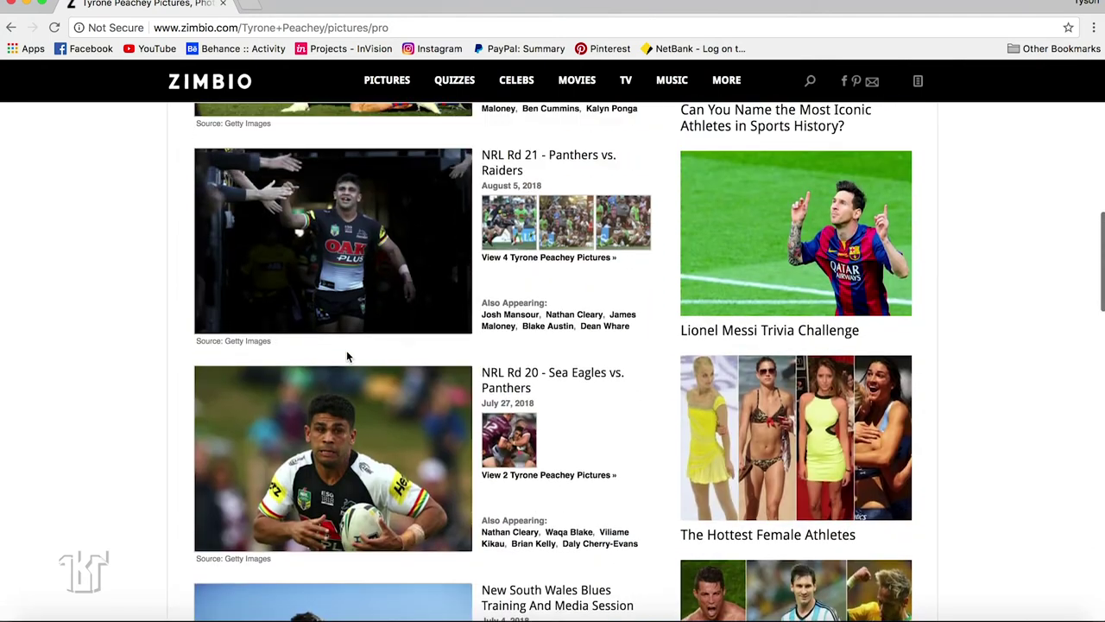
{"action": "left_click", "coordinate": [364, 489]}
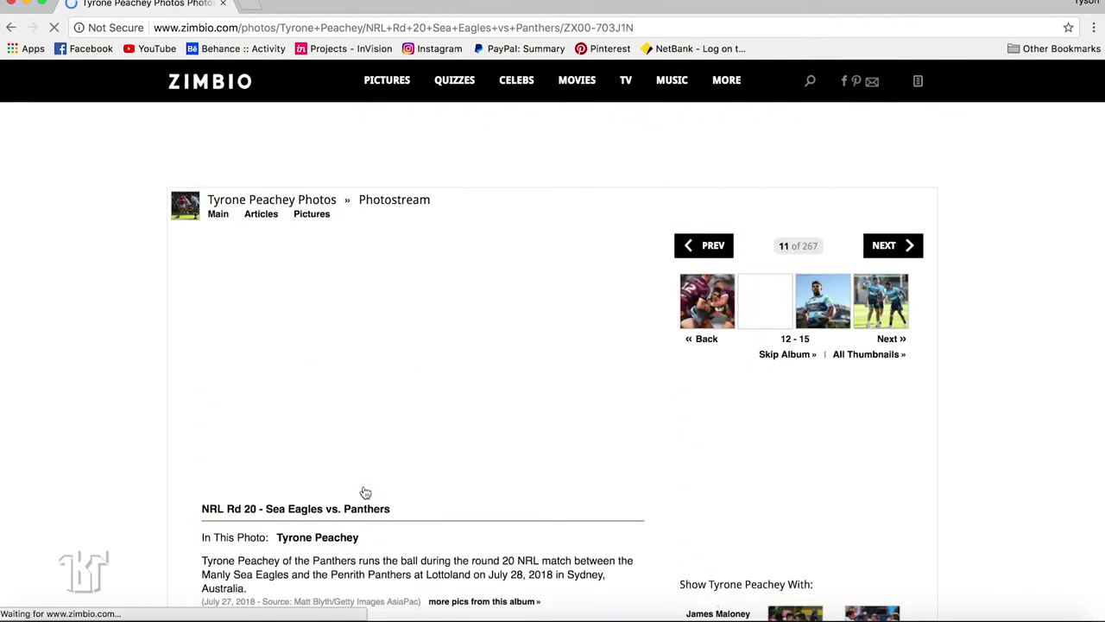
{"action": "left_click", "coordinate": [283, 313]}
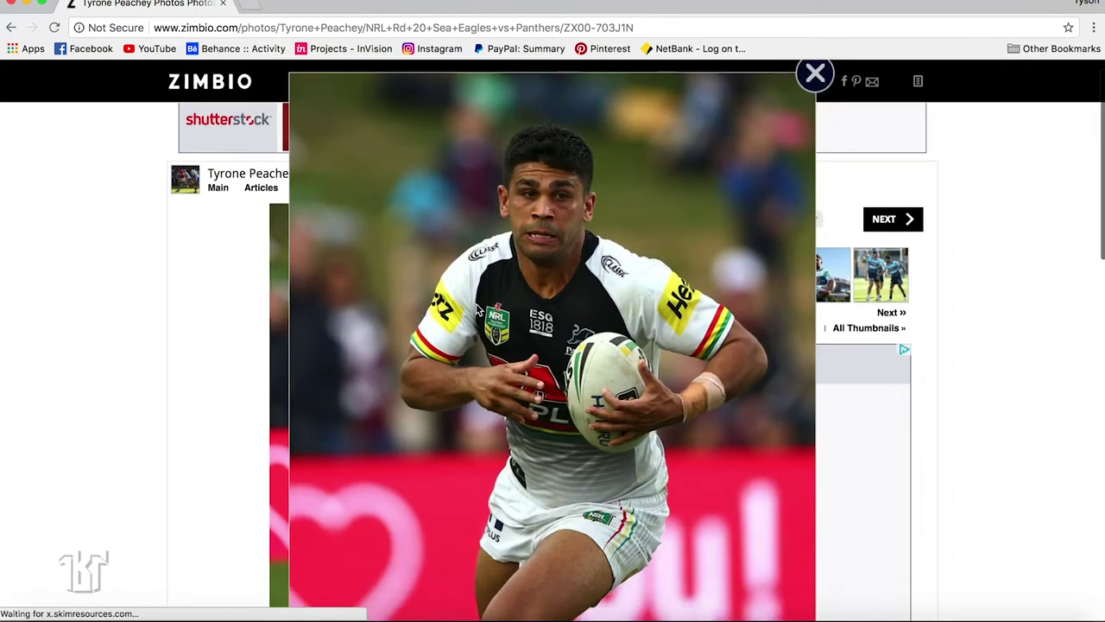
{"action": "scroll", "coordinate": [476, 309], "scroll_direction": "down", "scroll_amount": 5}
{"action": "right_click", "coordinate": [475, 304]}
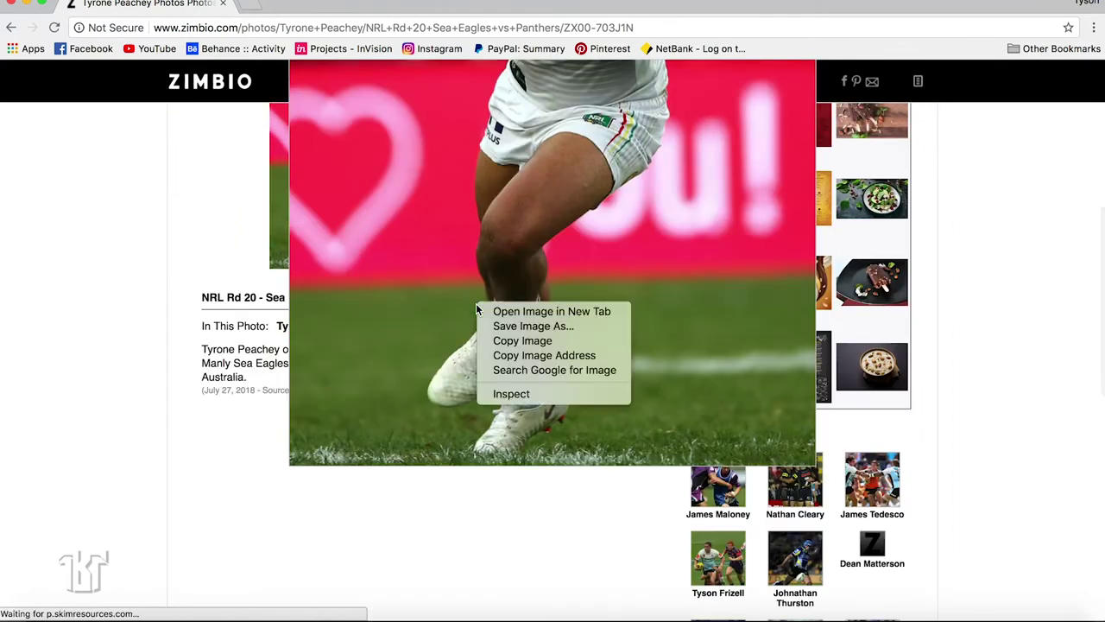
{"action": "left_click", "coordinate": [518, 337]}
{"action": "left_click", "coordinate": [579, 615]}
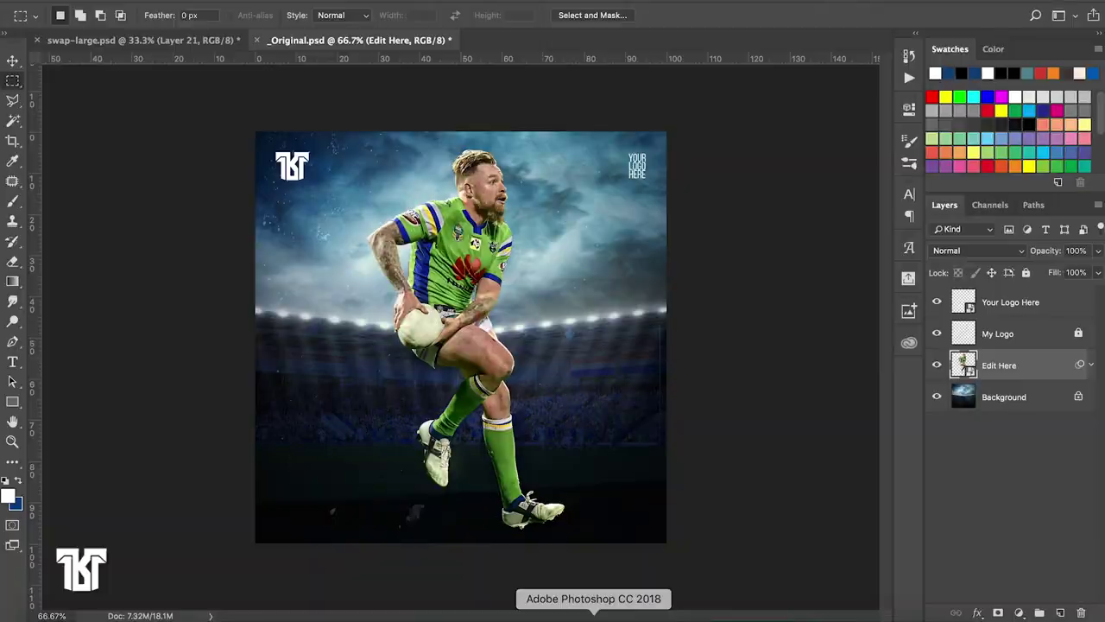
{"action": "left_click", "coordinate": [143, 2]}
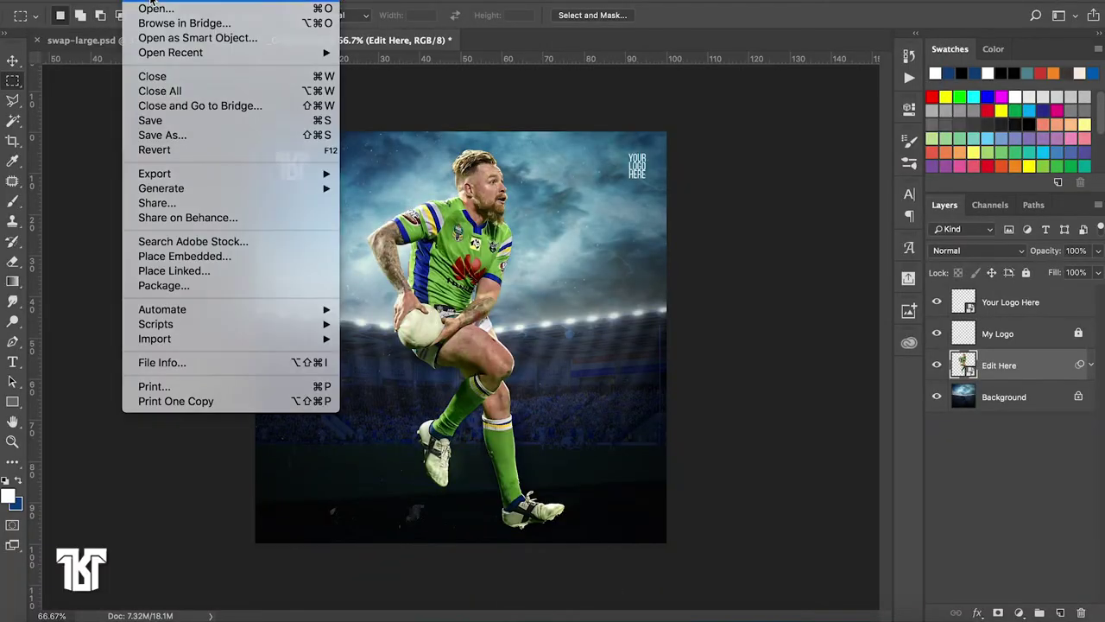
{"action": "key", "text": "super+n"}
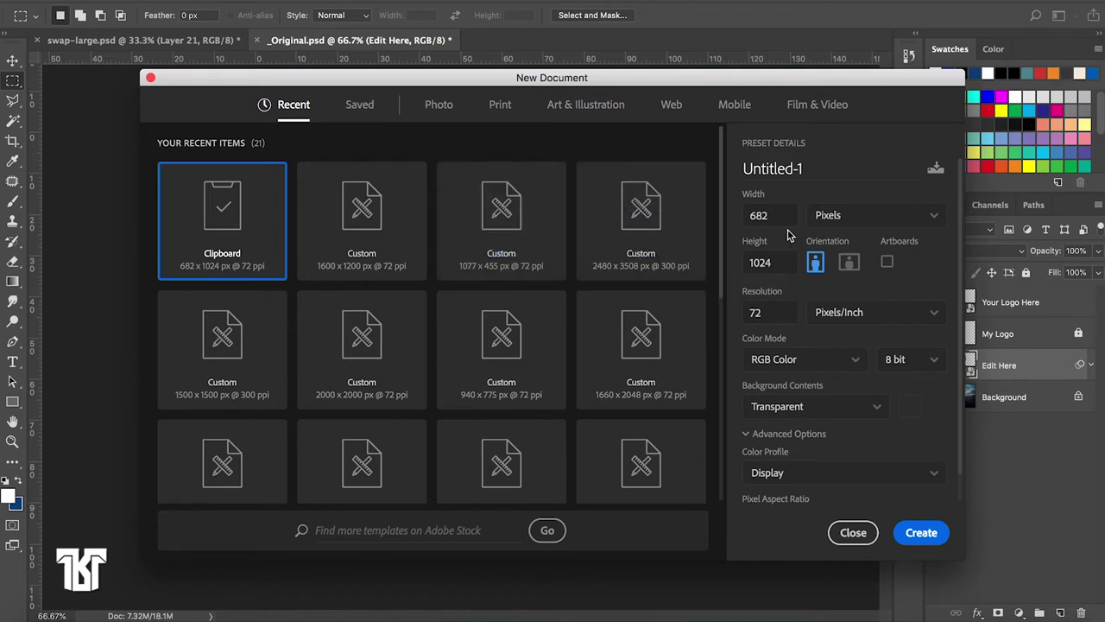
{"action": "left_click", "coordinate": [851, 535]}
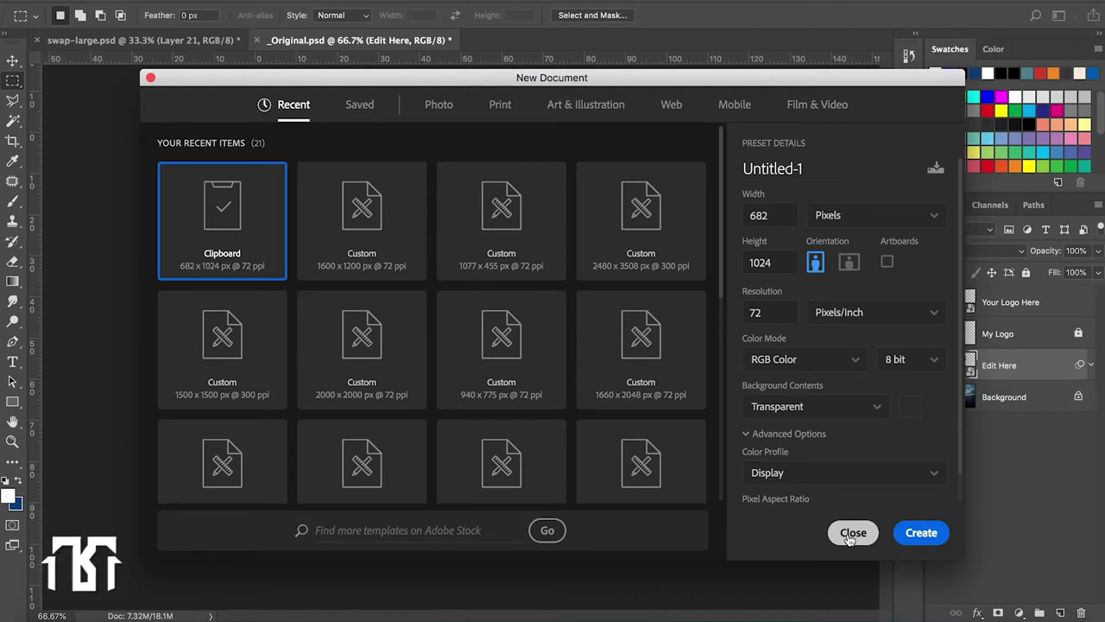
{"action": "left_click", "coordinate": [851, 535]}
{"action": "mouse_move", "coordinate": [430, 615]}
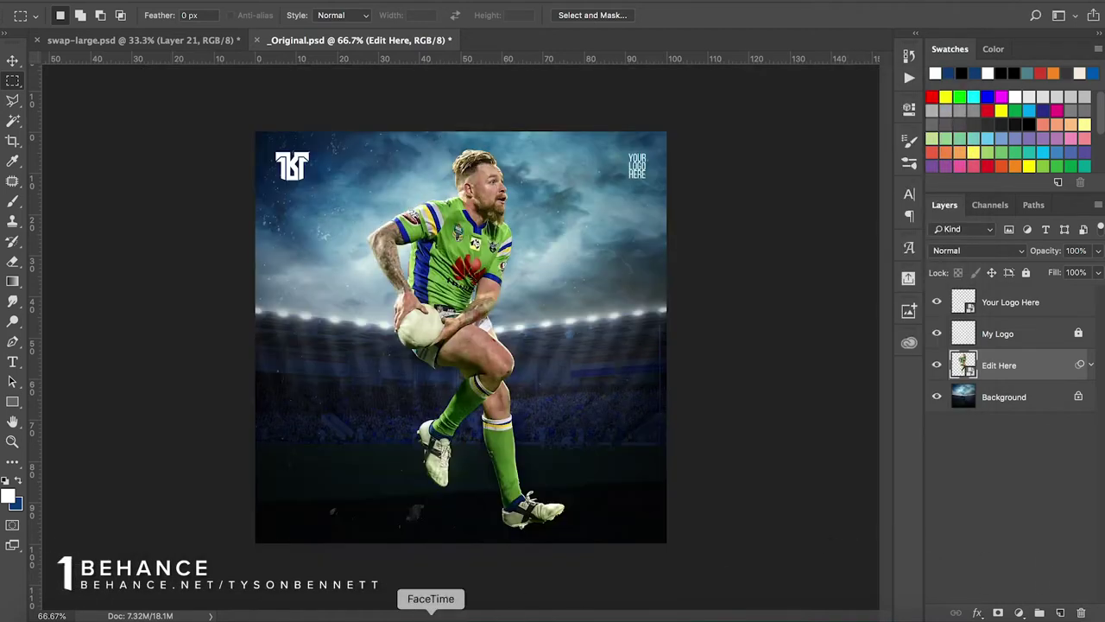
In a new Chrome tab, search Google for the Panthers player's name
{"action": "left_click", "coordinate": [138, 609]}
{"action": "left_click", "coordinate": [249, 5]}
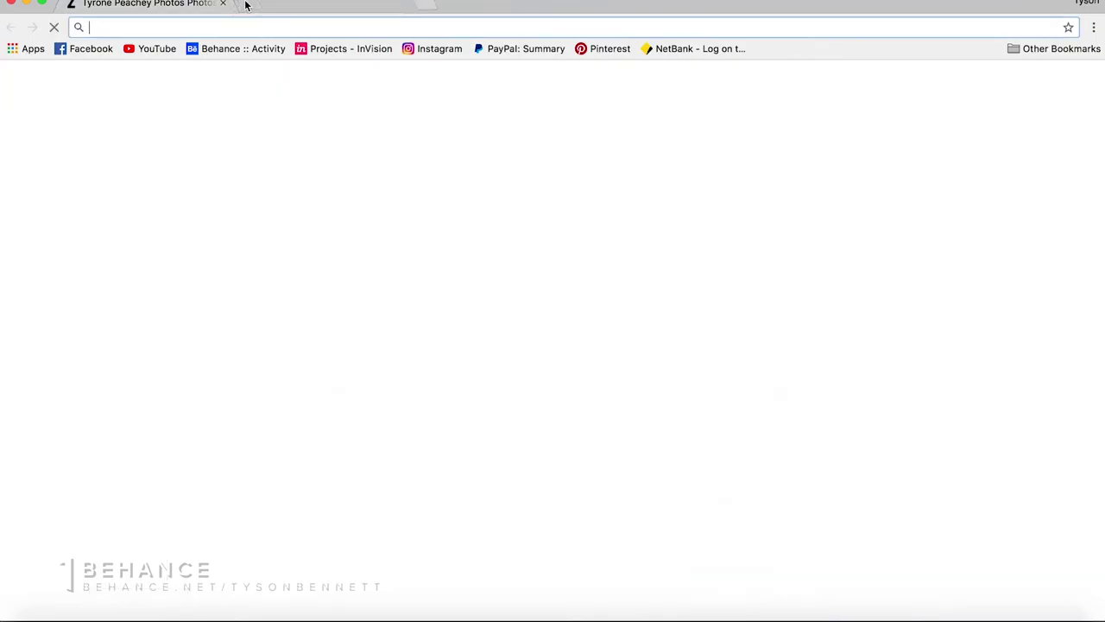
{"action": "type", "text": "zimbio"}
{"action": "key", "text": "Return"}
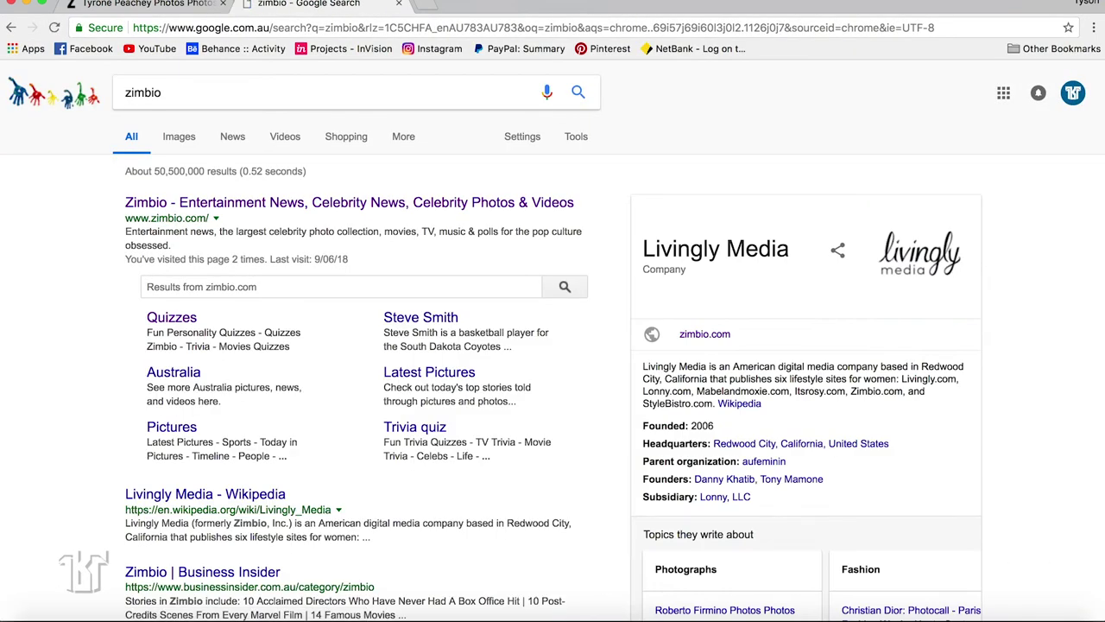
{"action": "double_click", "coordinate": [173, 89]}
{"action": "type", "text": "ty"}
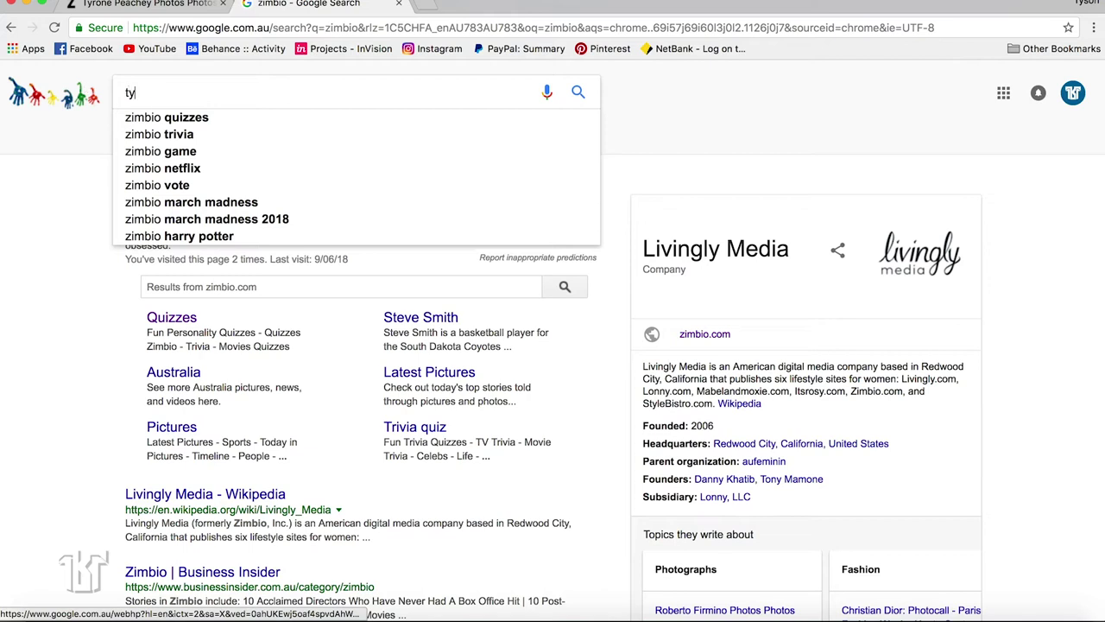
{"action": "type", "text": "rone peache"}
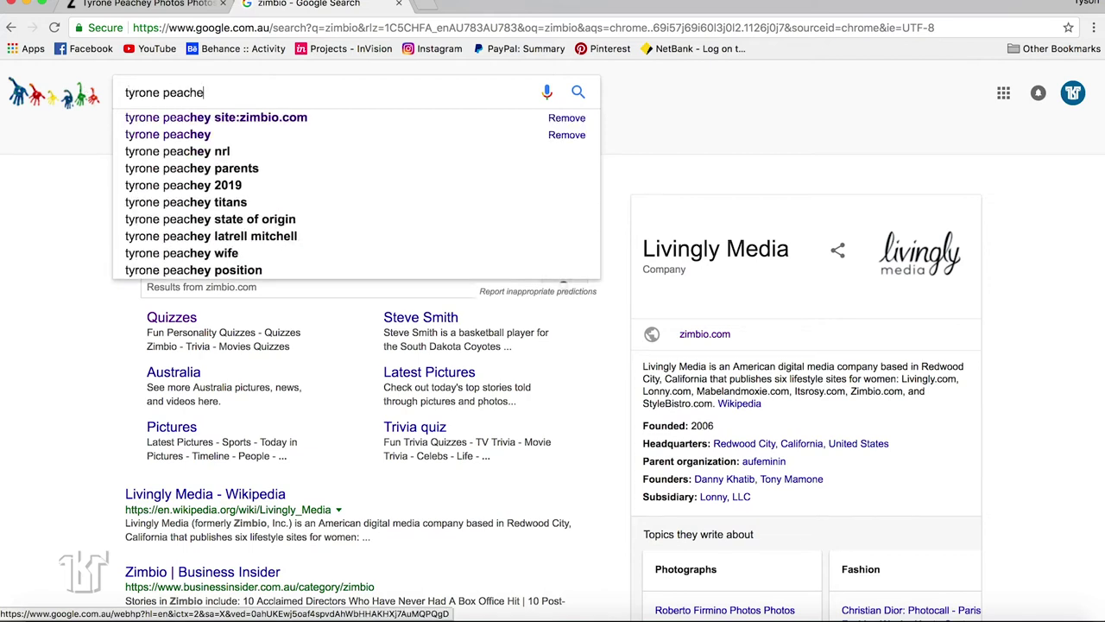
{"action": "type", "text": "y"}
{"action": "key", "text": "Return"}
Switch to image results filtered to sizes larger than 2 MP
{"action": "left_click", "coordinate": [229, 139]}
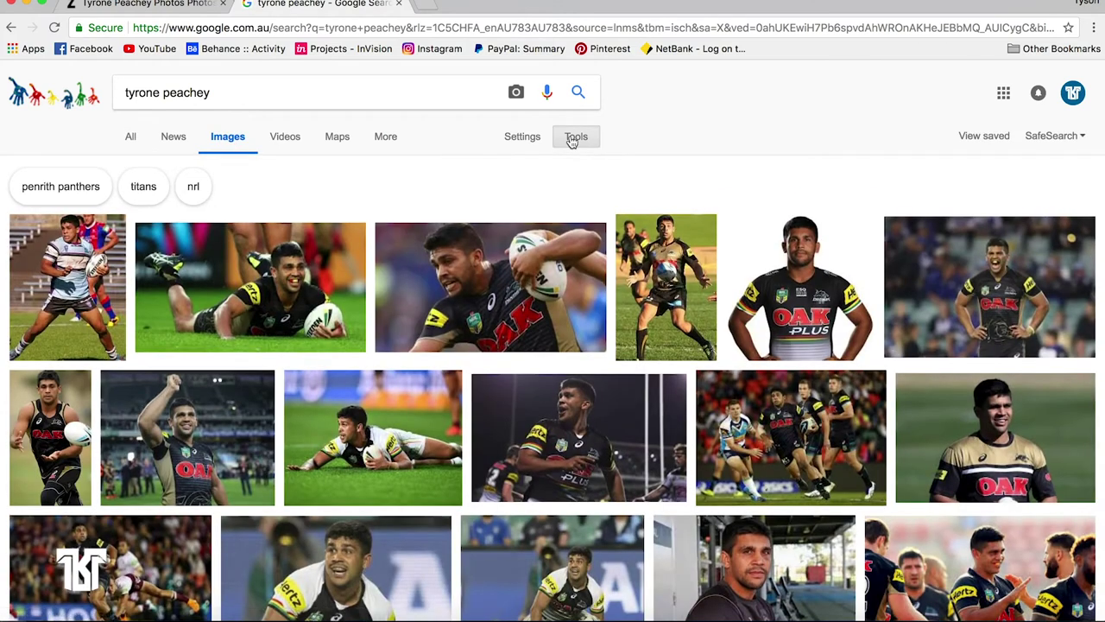
{"action": "left_click", "coordinate": [571, 141]}
{"action": "left_click", "coordinate": [134, 165]}
{"action": "mouse_move", "coordinate": [156, 278]}
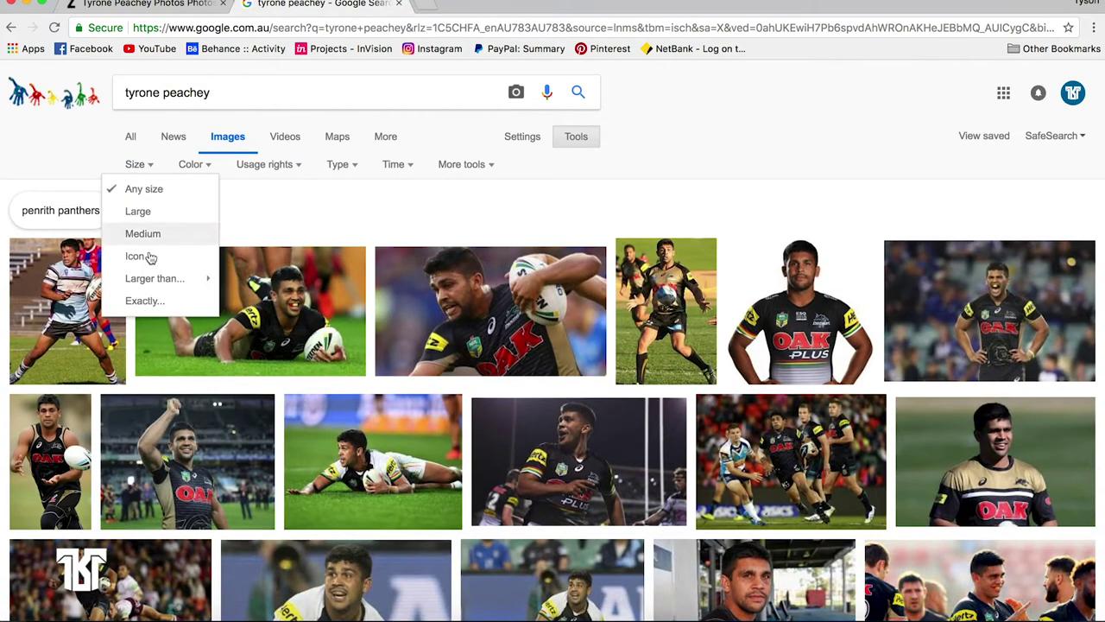
{"action": "left_click", "coordinate": [256, 308]}
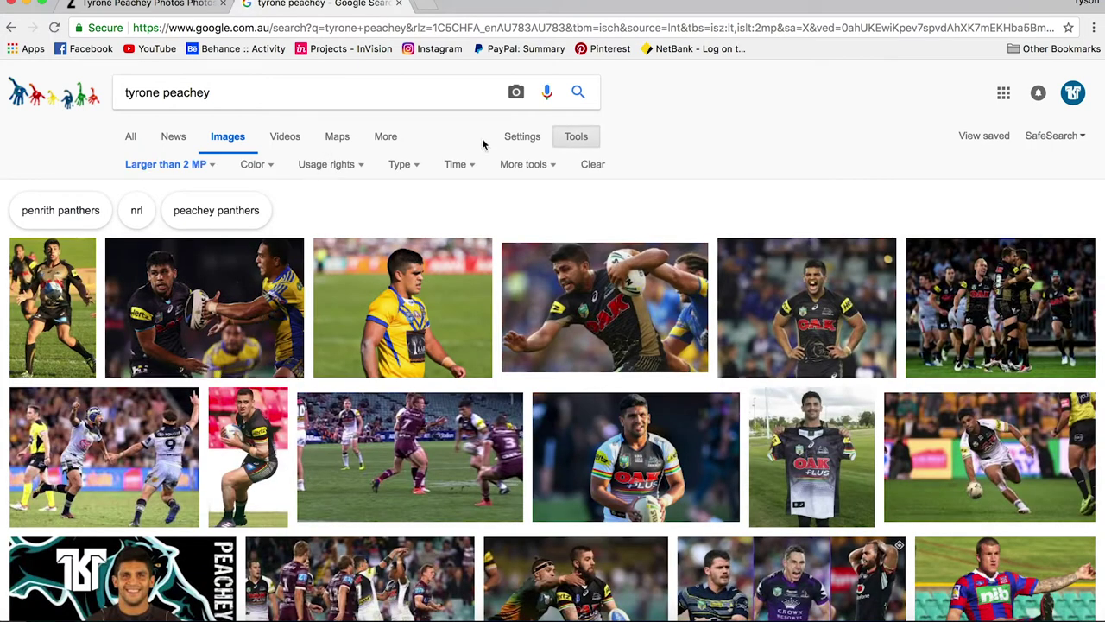
Limit the images to a custom date range of 1 Mar 2018 – 2 Sep 2018
{"action": "left_click", "coordinate": [457, 167]}
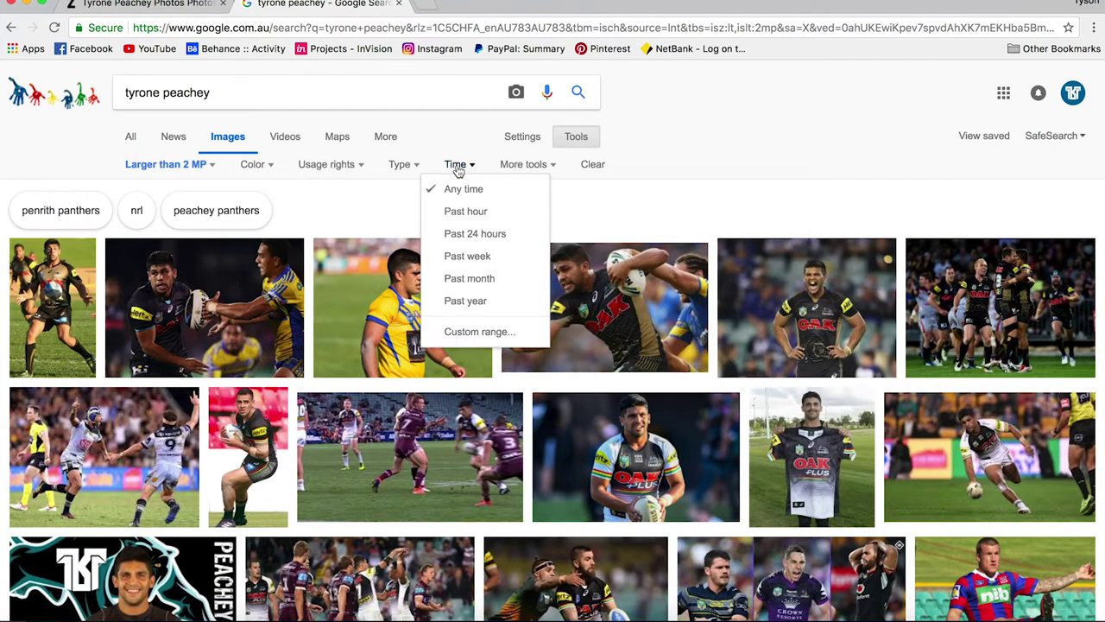
{"action": "left_click", "coordinate": [473, 332]}
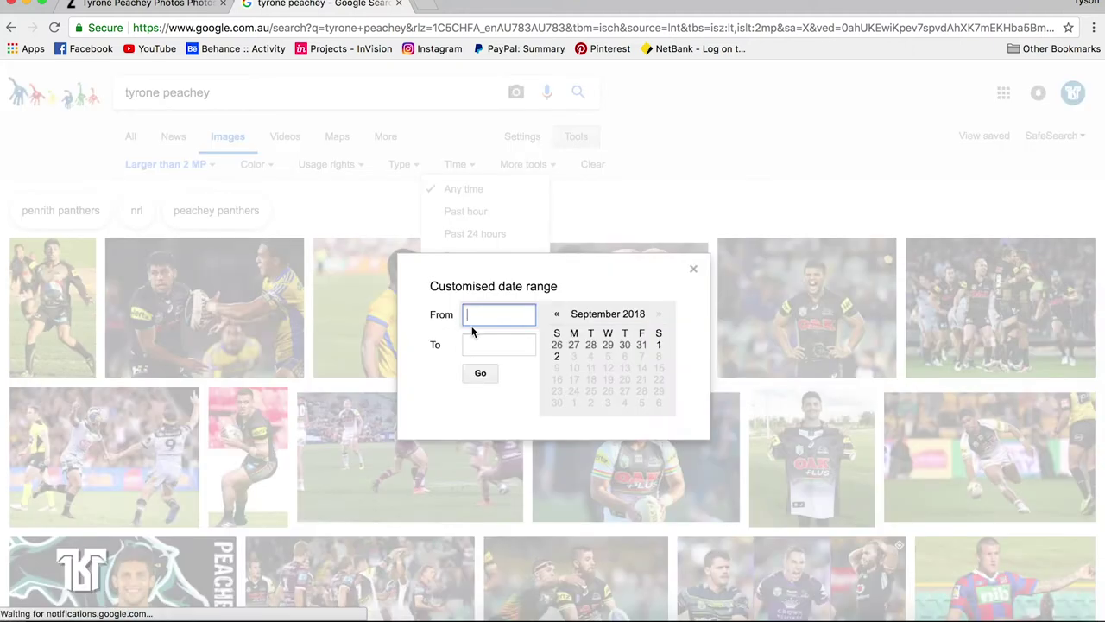
{"action": "left_click", "coordinate": [557, 315]}
{"action": "left_click", "coordinate": [557, 315]}
{"action": "left_click", "coordinate": [557, 315]}
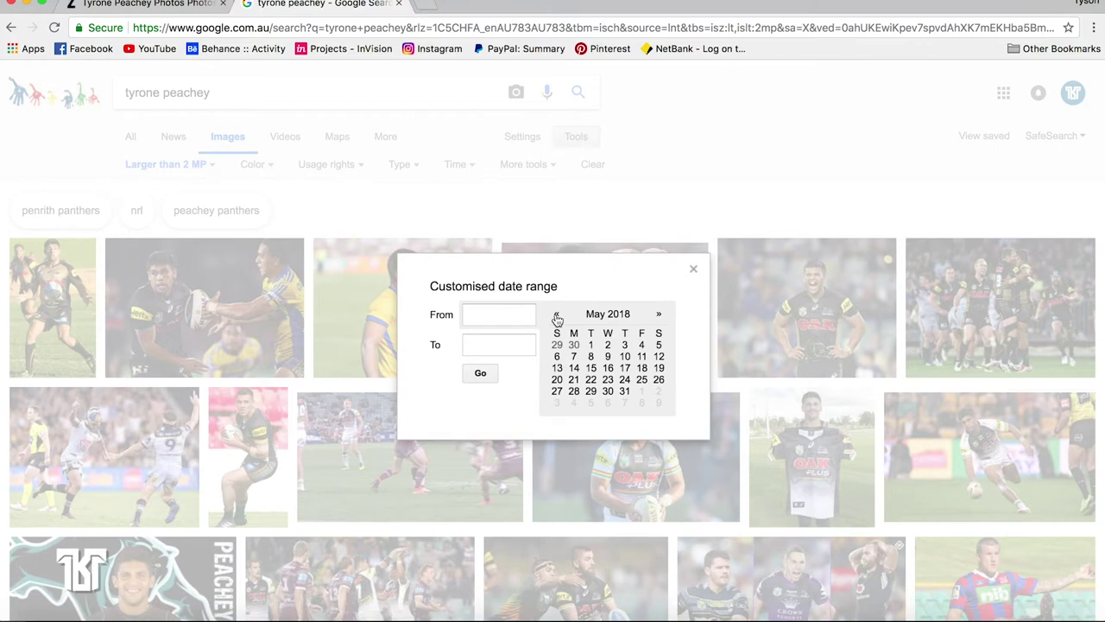
{"action": "left_click", "coordinate": [557, 314]}
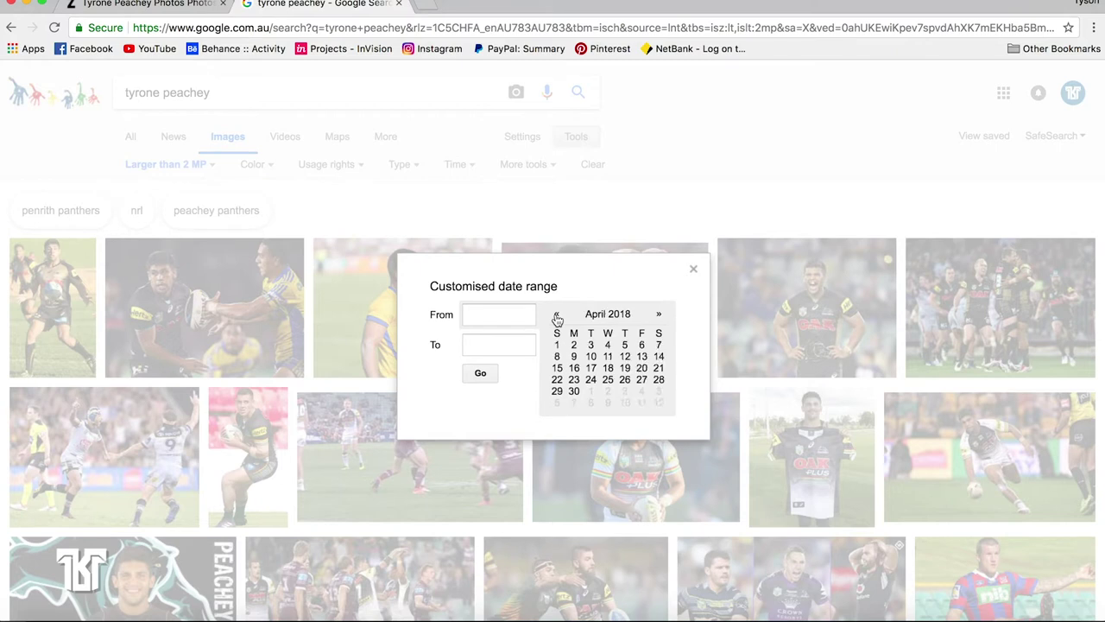
{"action": "left_click", "coordinate": [626, 346]}
{"action": "left_click", "coordinate": [660, 316]}
{"action": "left_click", "coordinate": [660, 315]}
{"action": "left_click", "coordinate": [660, 315]}
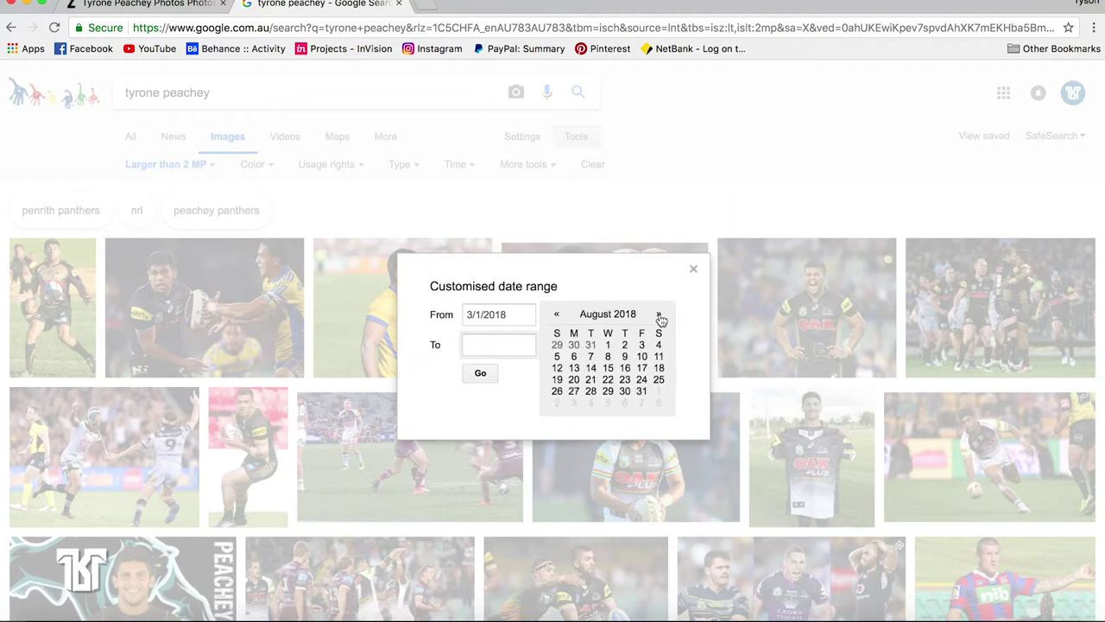
{"action": "left_click", "coordinate": [659, 315]}
{"action": "left_click", "coordinate": [556, 356]}
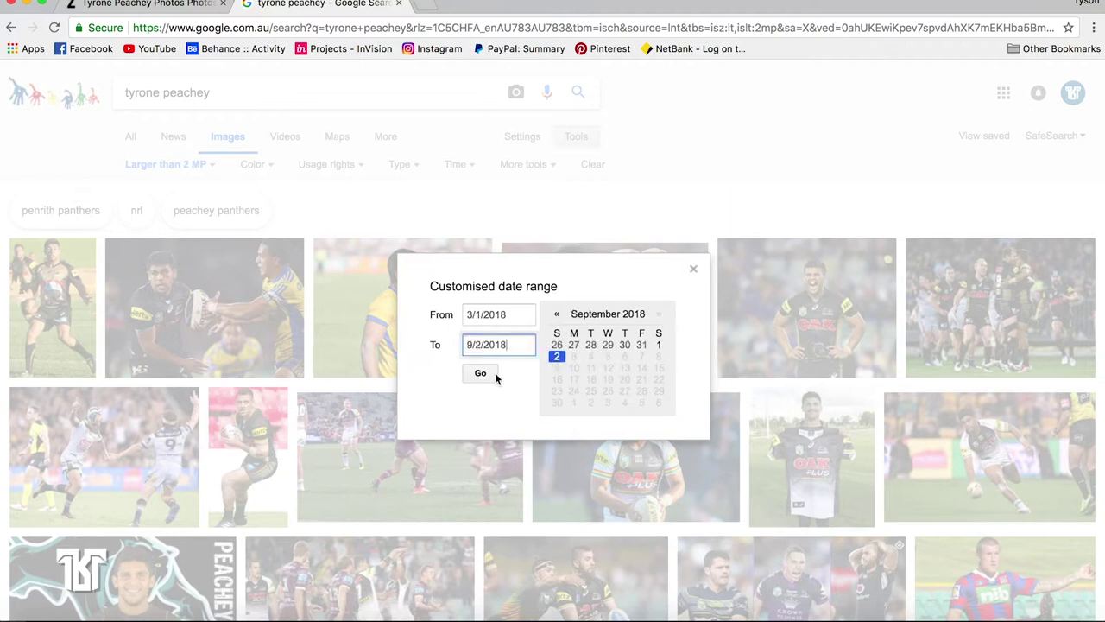
{"action": "left_click", "coordinate": [482, 373]}
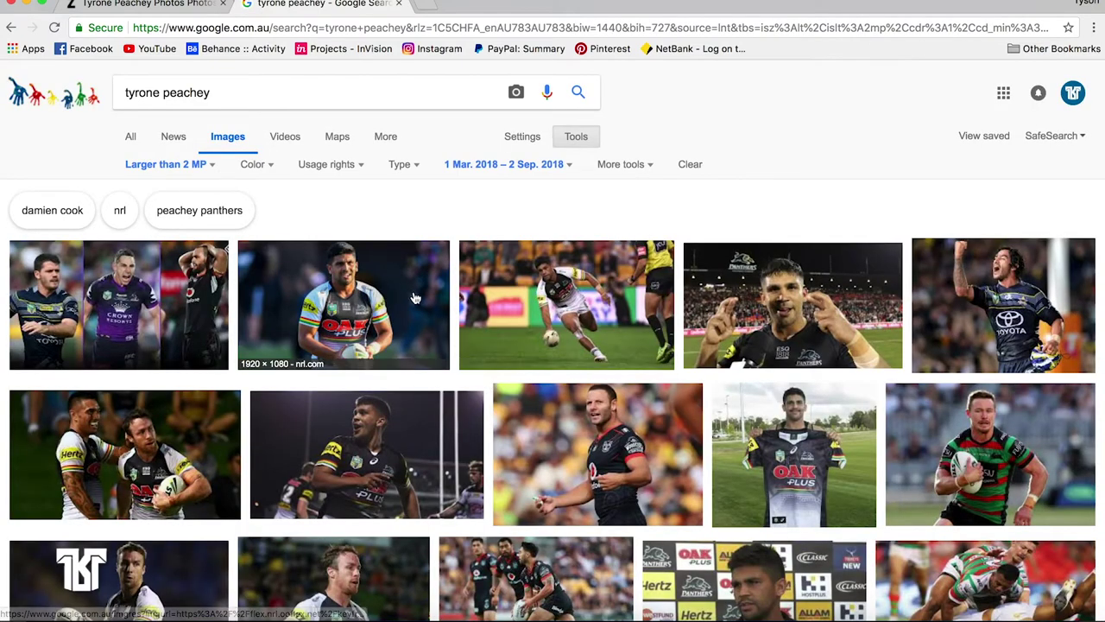
Preview the third result and check its NRL source article
{"action": "left_click", "coordinate": [531, 287]}
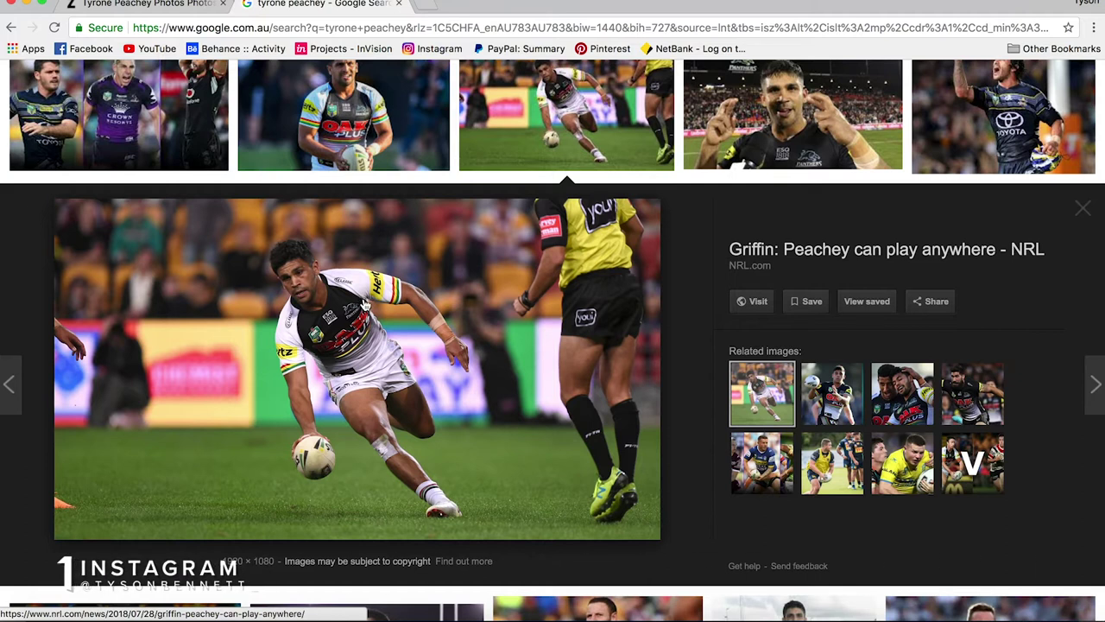
{"action": "double_click", "coordinate": [366, 304]}
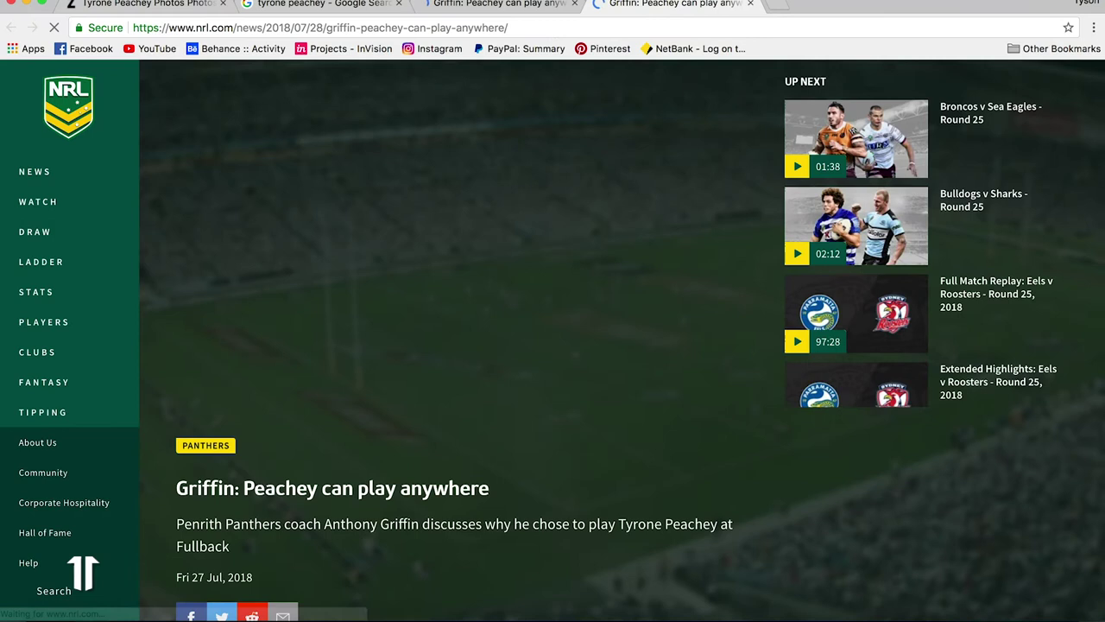
{"action": "left_click", "coordinate": [571, 5]}
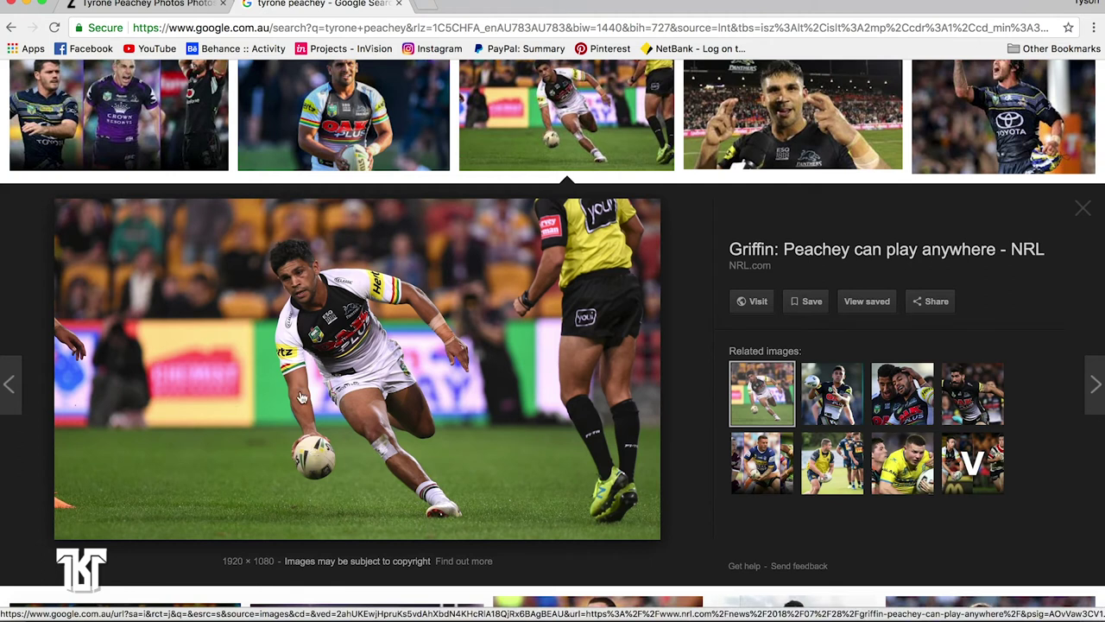
Preview the second result, then open The Roar's 2000 × 1366 Panthers player photo
{"action": "scroll", "coordinate": [303, 398], "scroll_direction": "up", "scroll_amount": 2}
{"action": "left_click", "coordinate": [334, 160]}
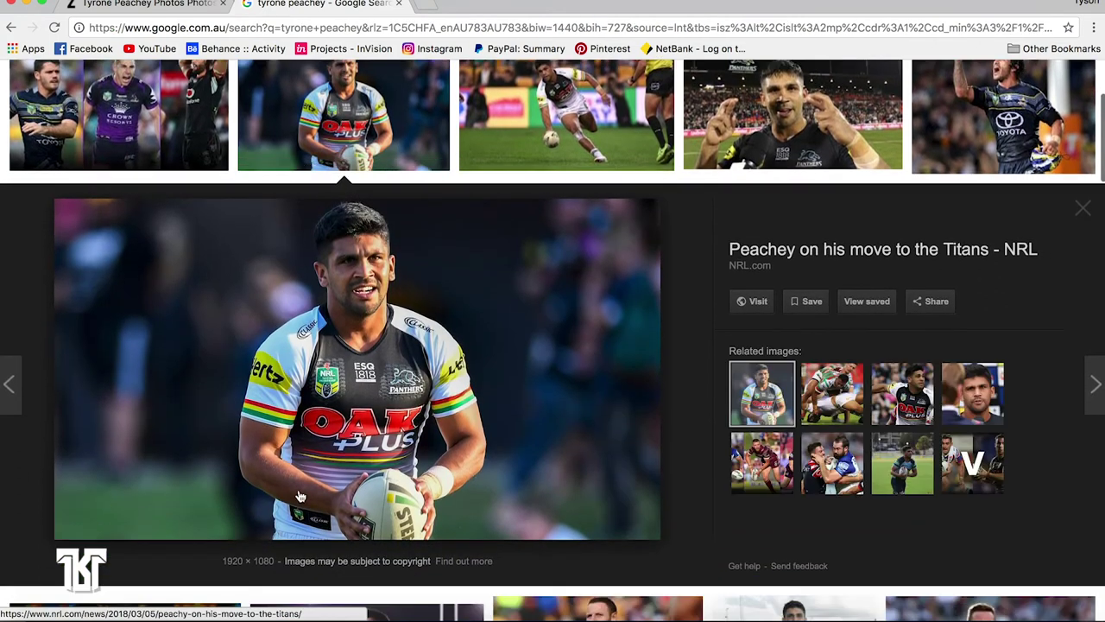
{"action": "scroll", "coordinate": [269, 551], "scroll_direction": "down", "scroll_amount": 5}
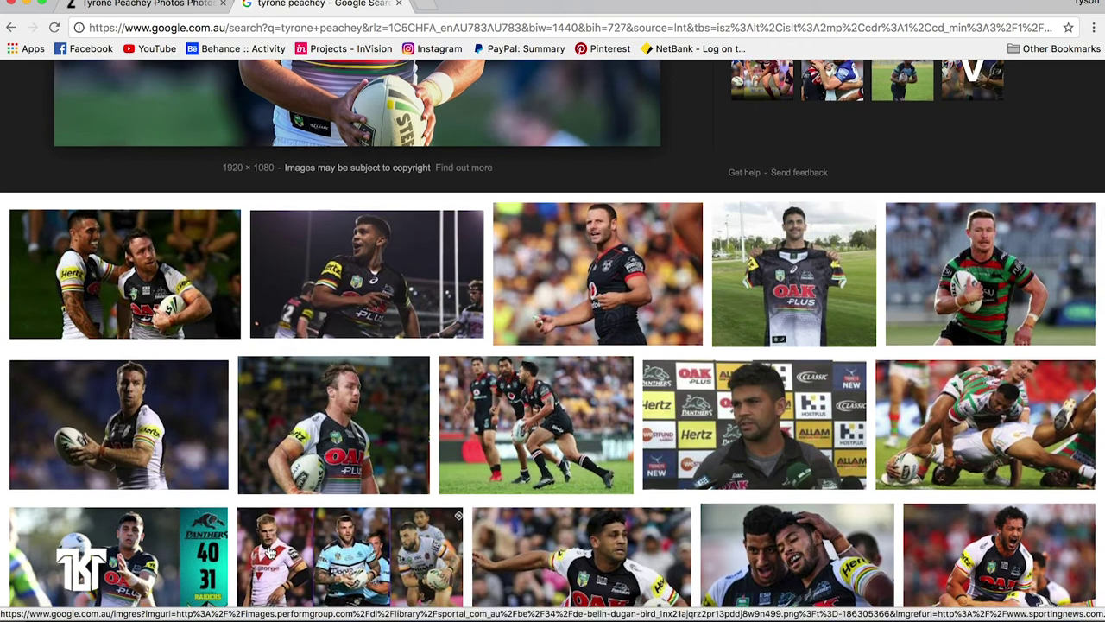
{"action": "scroll", "coordinate": [269, 551], "scroll_direction": "down", "scroll_amount": 1}
{"action": "scroll", "coordinate": [271, 552], "scroll_direction": "down", "scroll_amount": 2}
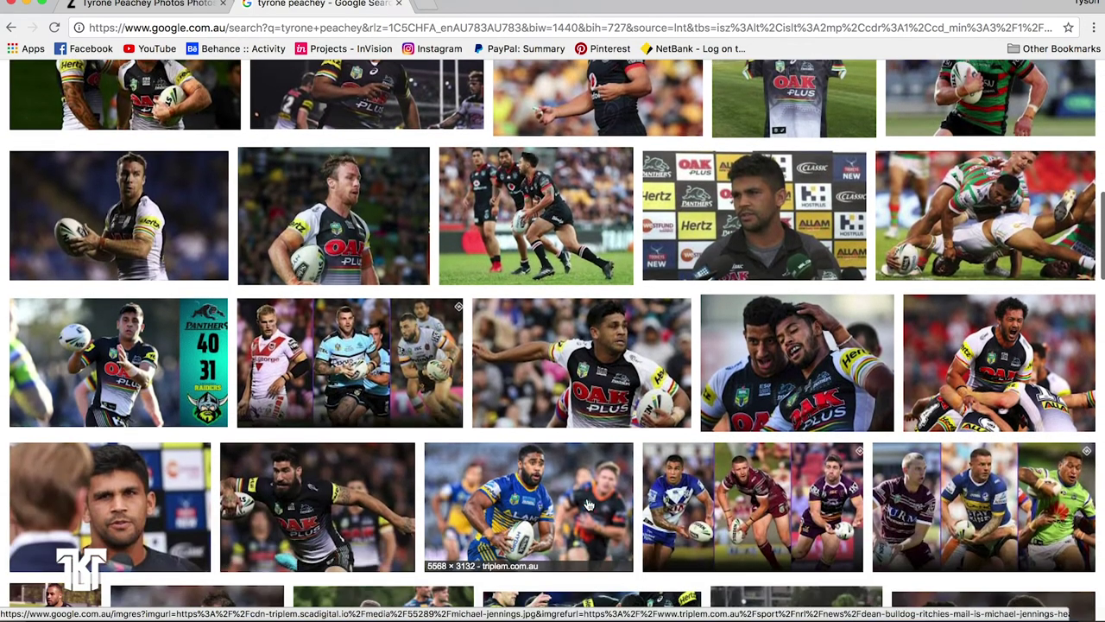
{"action": "left_click", "coordinate": [967, 351]}
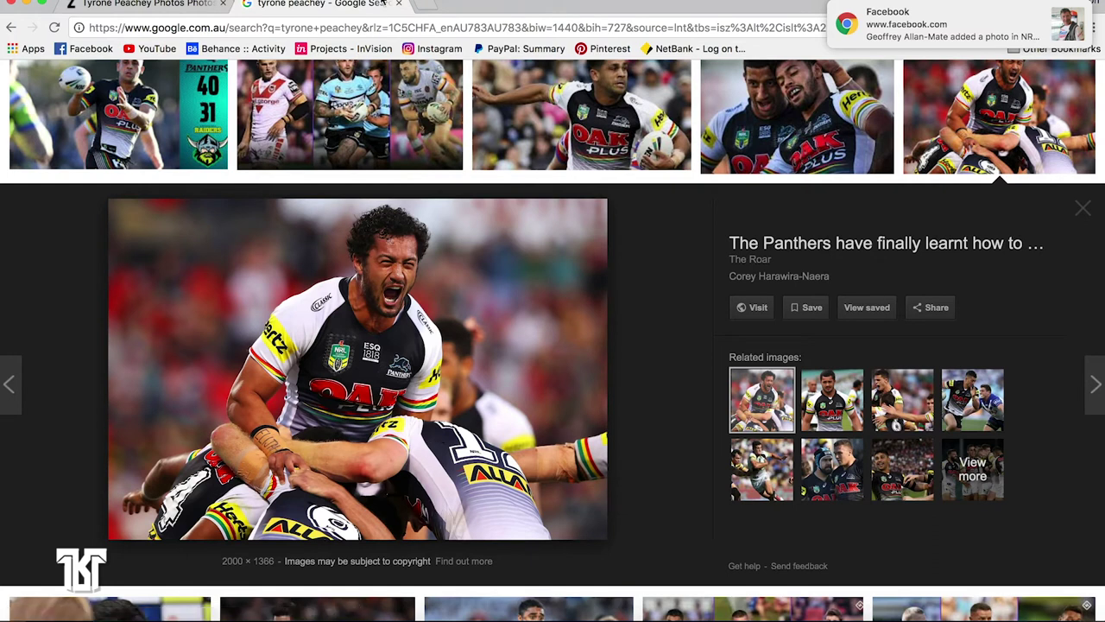
Close Google Images, scroll Zimbio to the top, and return to Photoshop's _Original.psd
{"action": "left_click", "coordinate": [403, 4]}
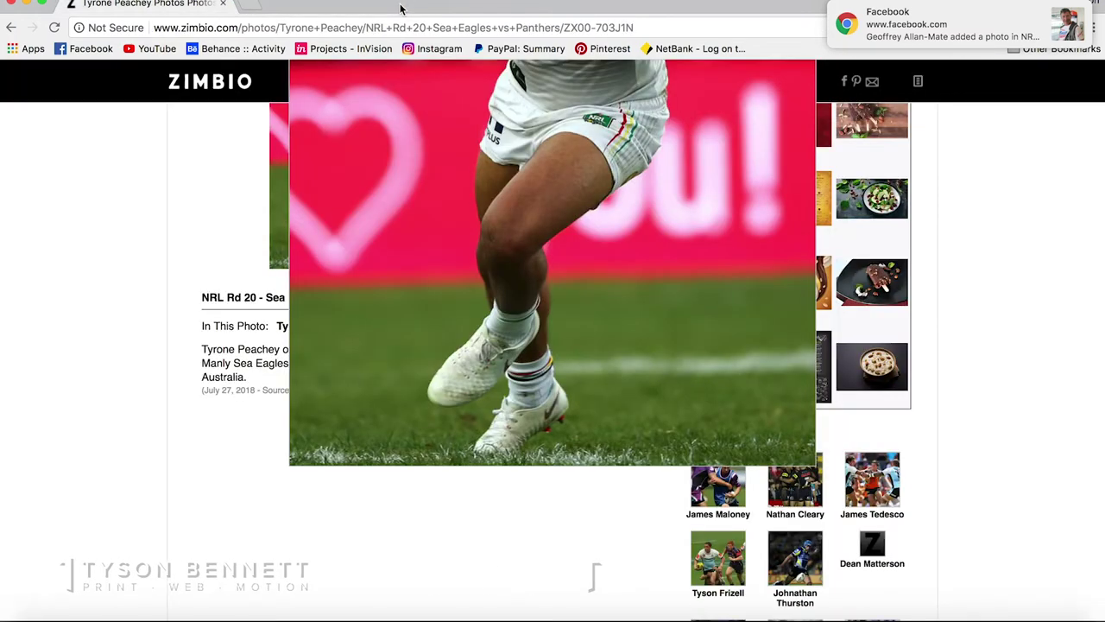
{"action": "scroll", "coordinate": [71, 382], "scroll_direction": "up", "scroll_amount": 5}
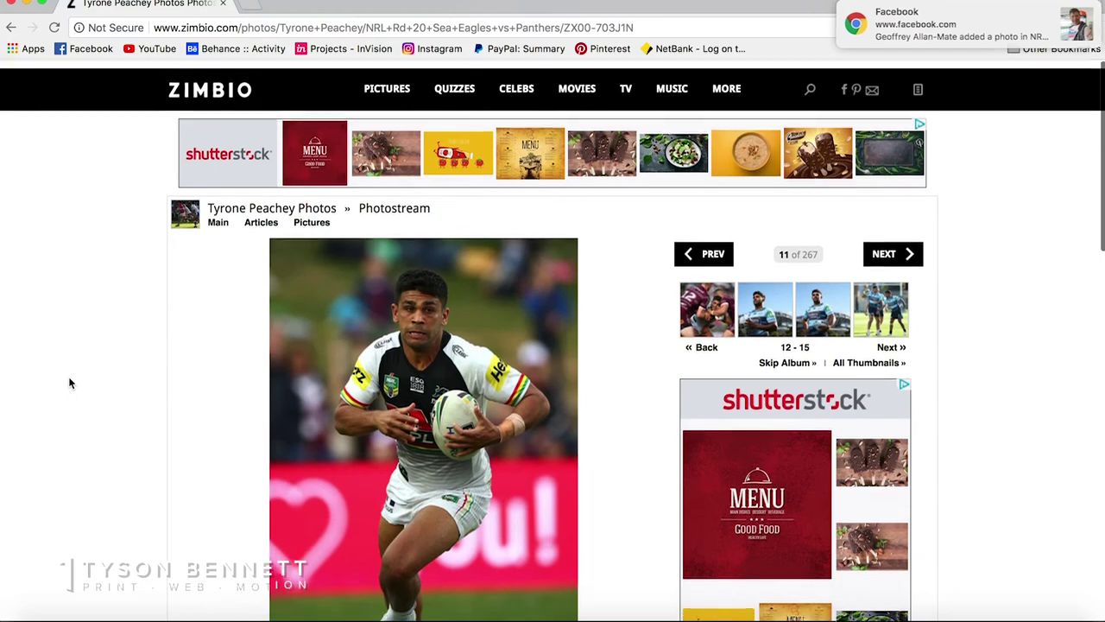
{"action": "left_click", "coordinate": [593, 615]}
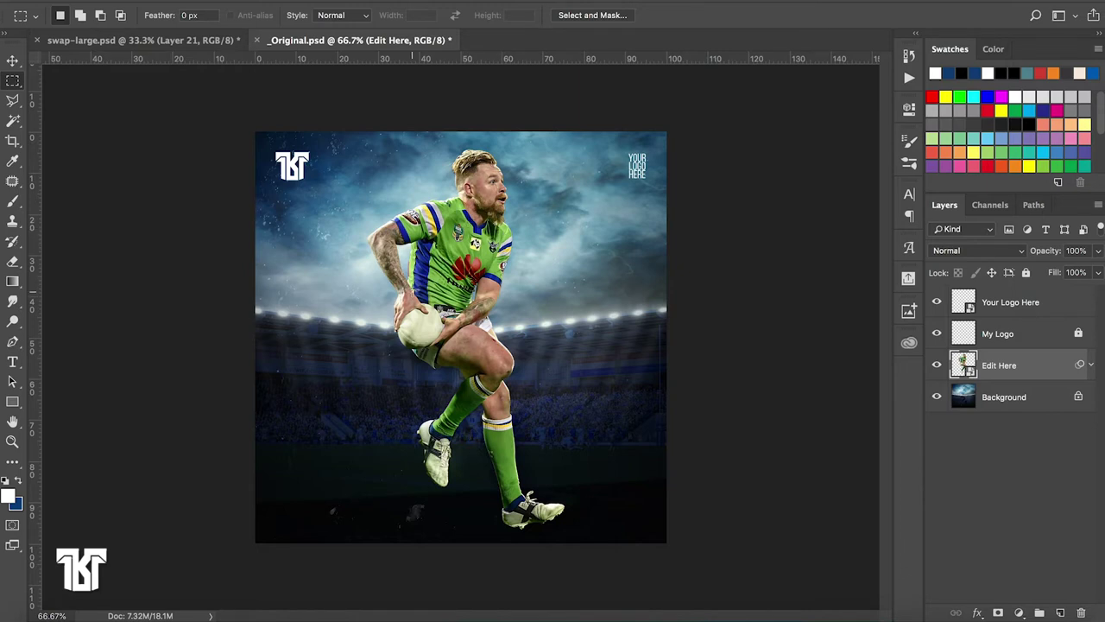
Open the Edit Here smart object as Layer 21.psb and compare it with the poster
{"action": "double_click", "coordinate": [965, 364]}
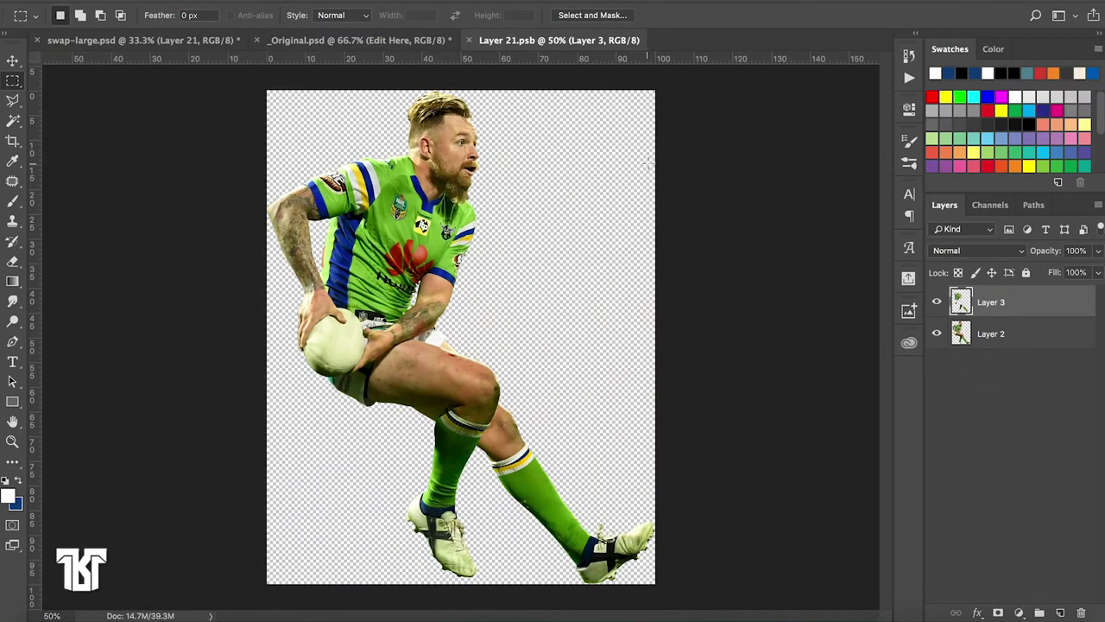
{"action": "left_click", "coordinate": [470, 40]}
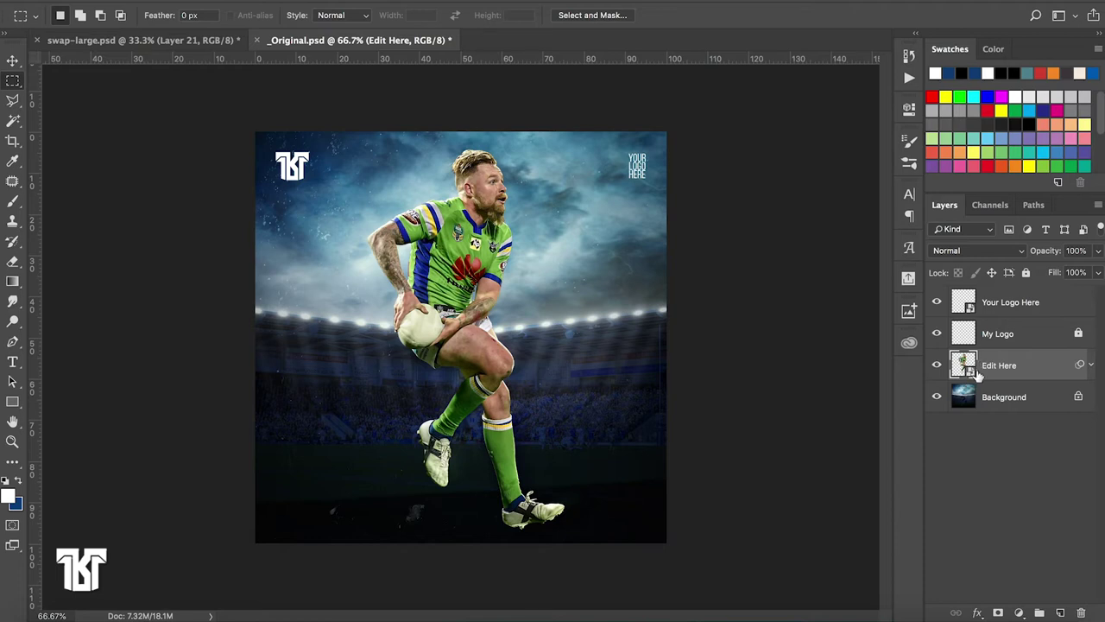
{"action": "double_click", "coordinate": [963, 365]}
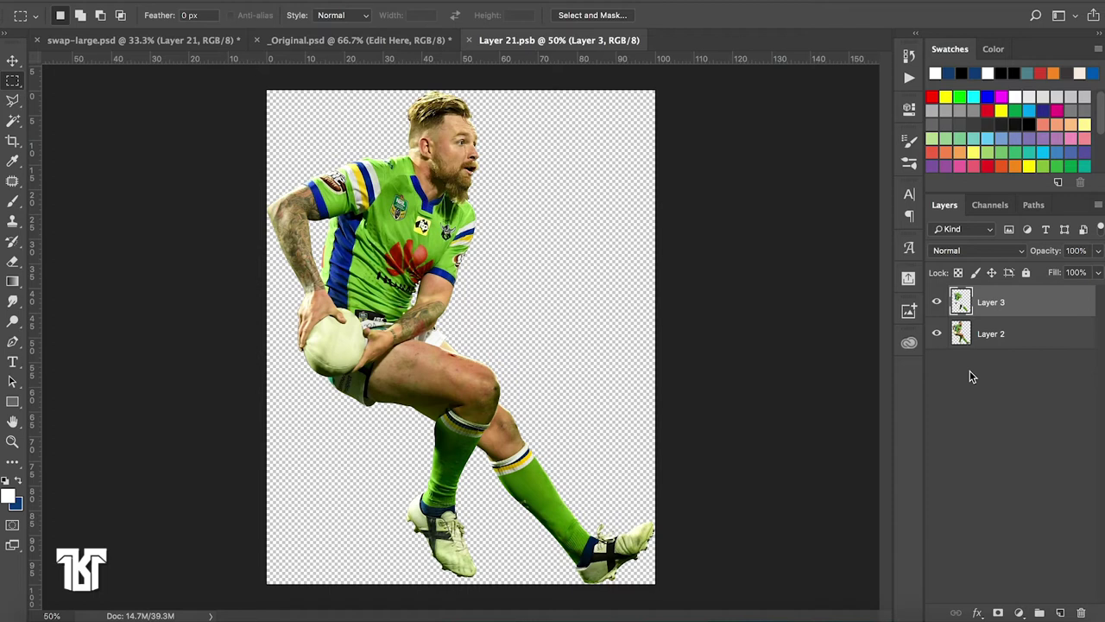
{"action": "left_click", "coordinate": [380, 41]}
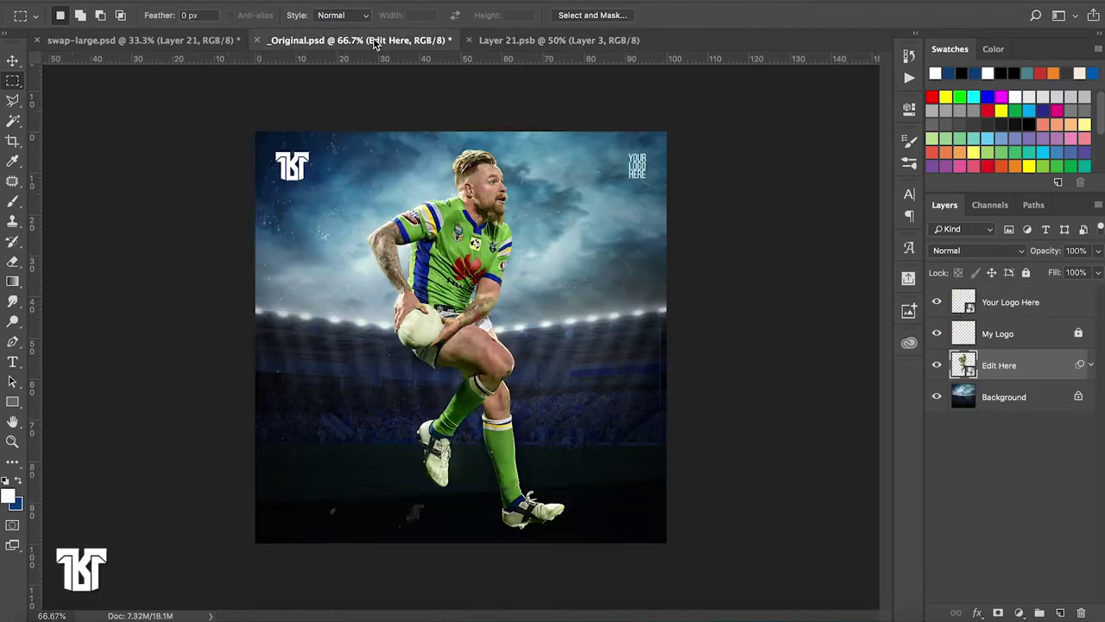
{"action": "left_click", "coordinate": [527, 41]}
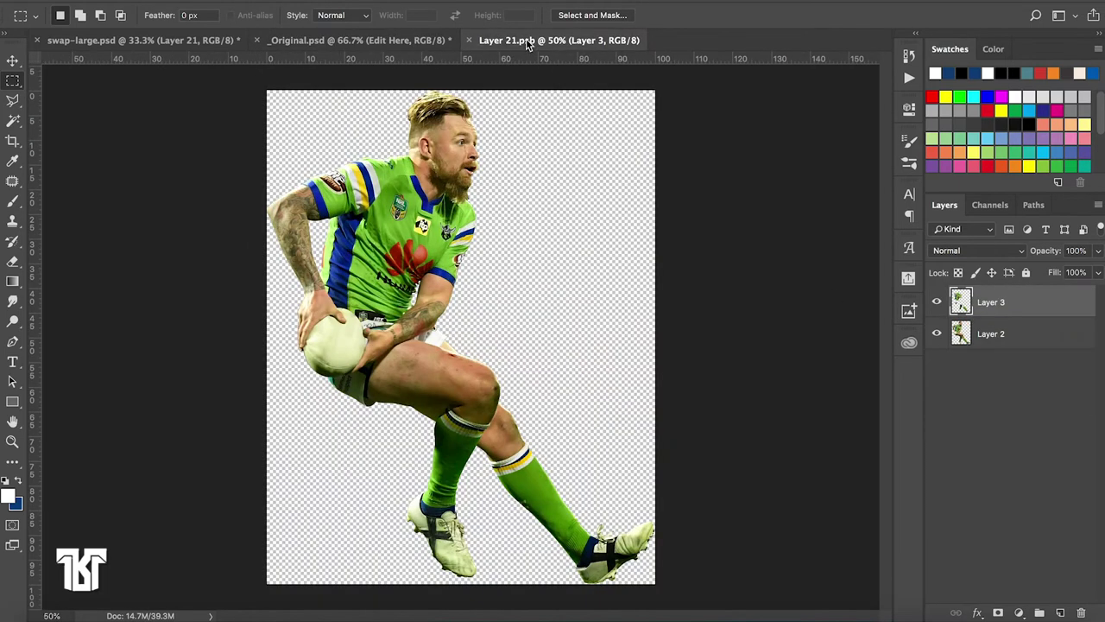
{"action": "left_click", "coordinate": [370, 40]}
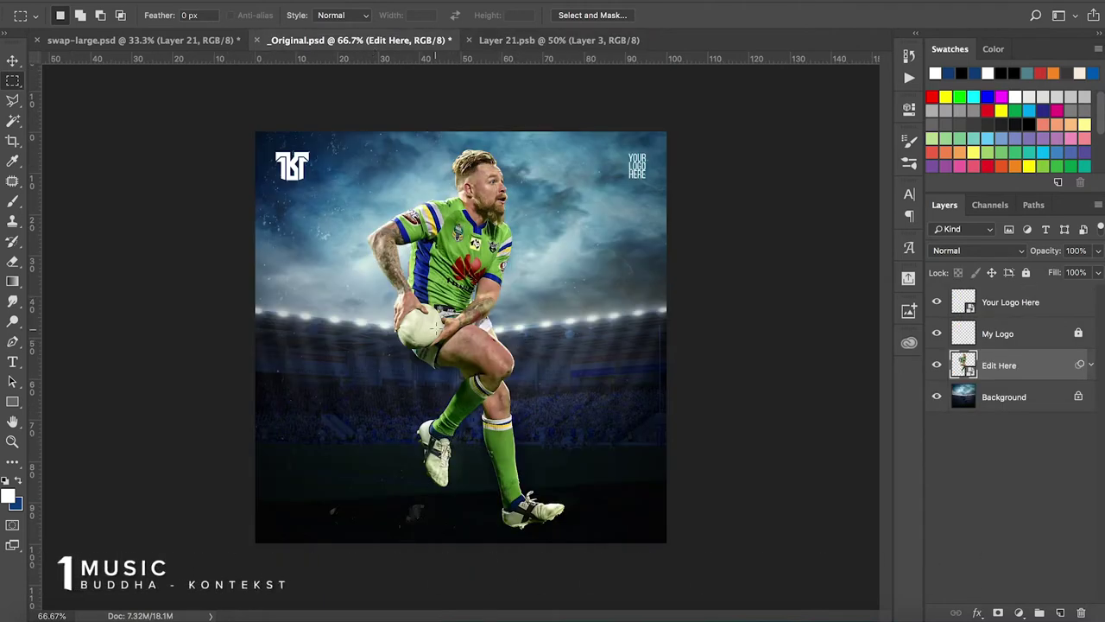
{"action": "left_click", "coordinate": [512, 43]}
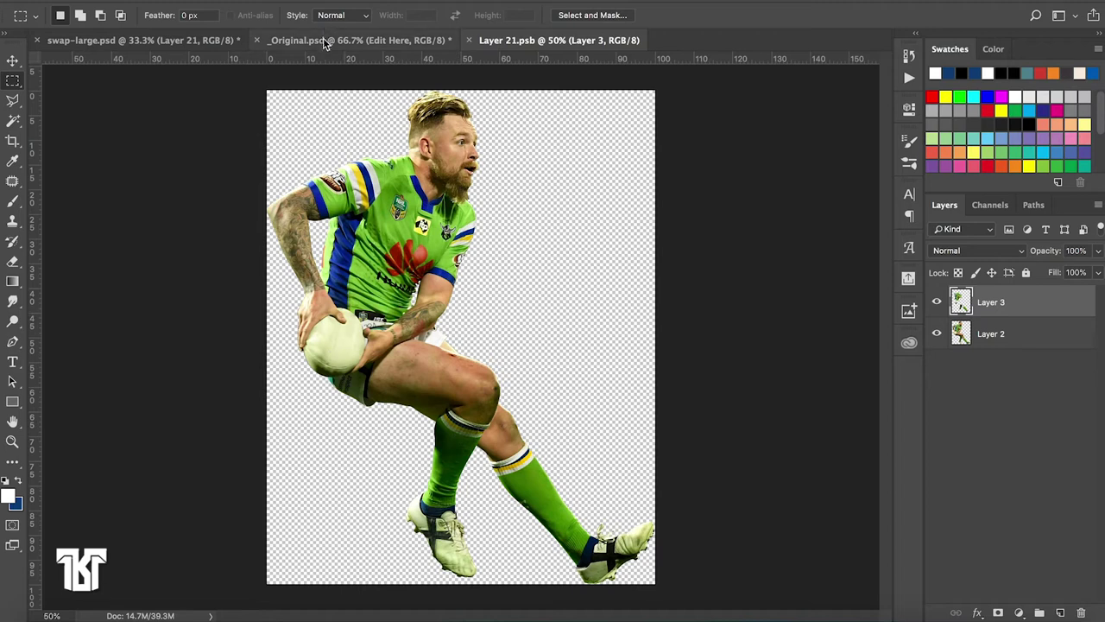
{"action": "left_click", "coordinate": [358, 40]}
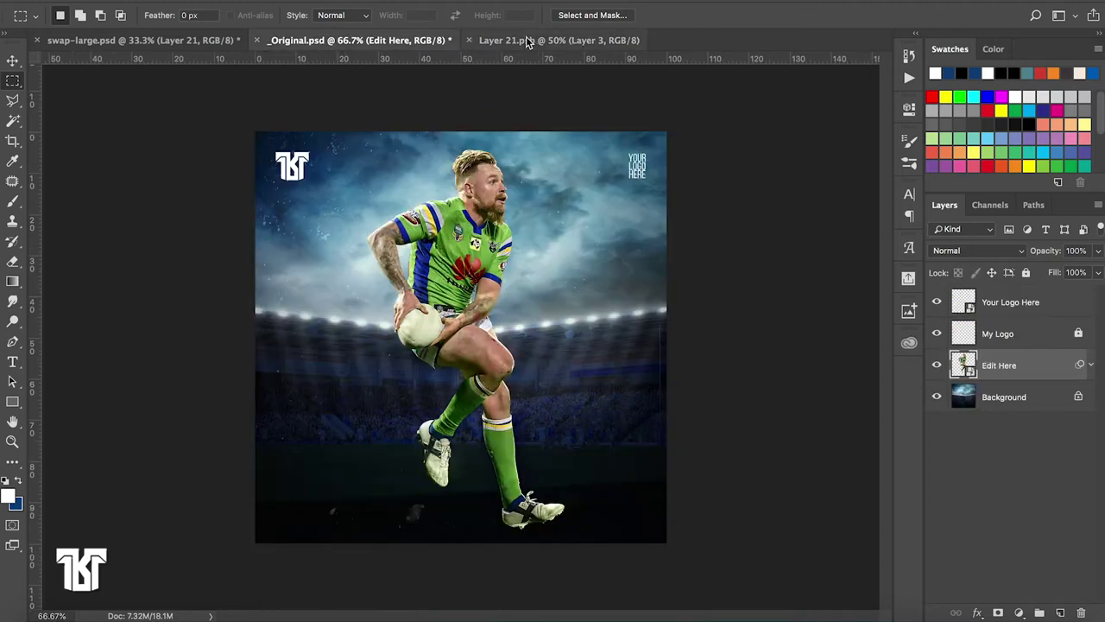
{"action": "left_click", "coordinate": [552, 40]}
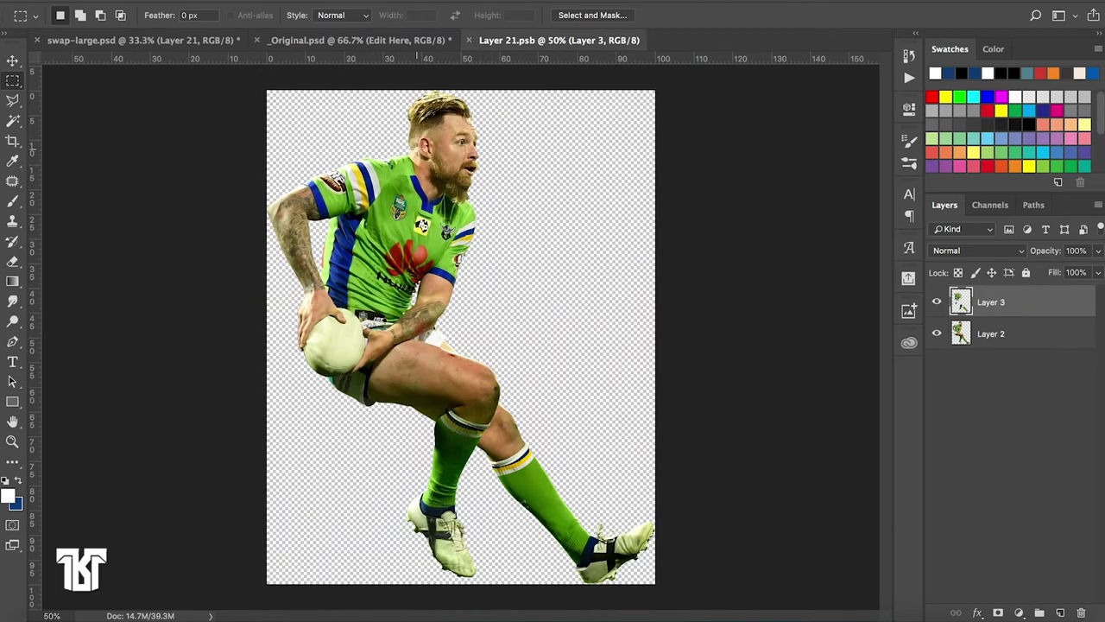
{"action": "left_click", "coordinate": [395, 43]}
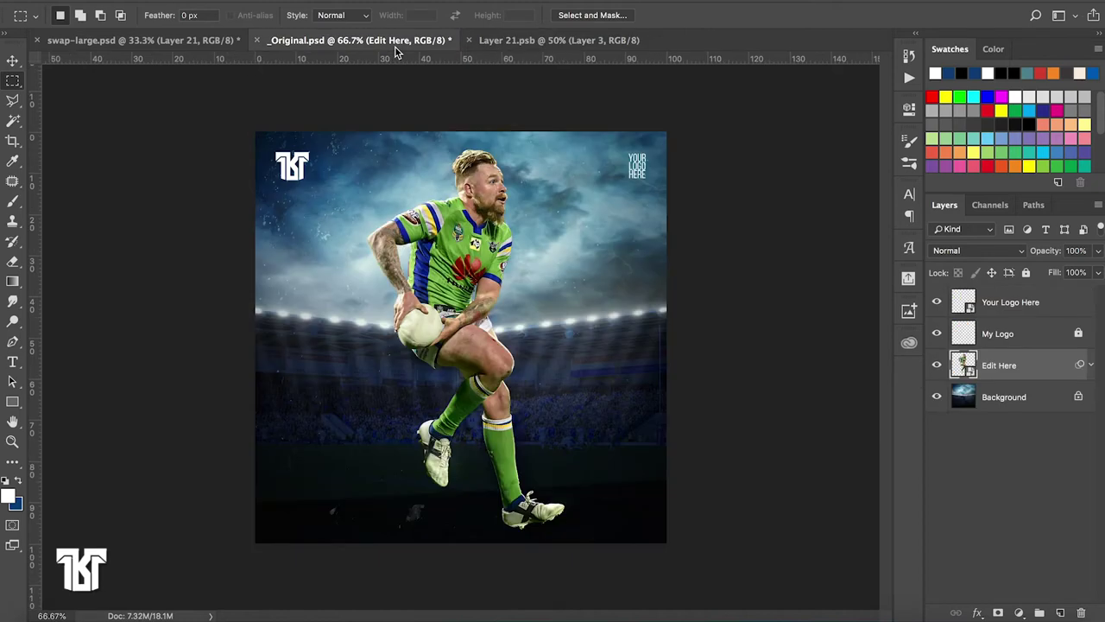
{"action": "left_click", "coordinate": [519, 41]}
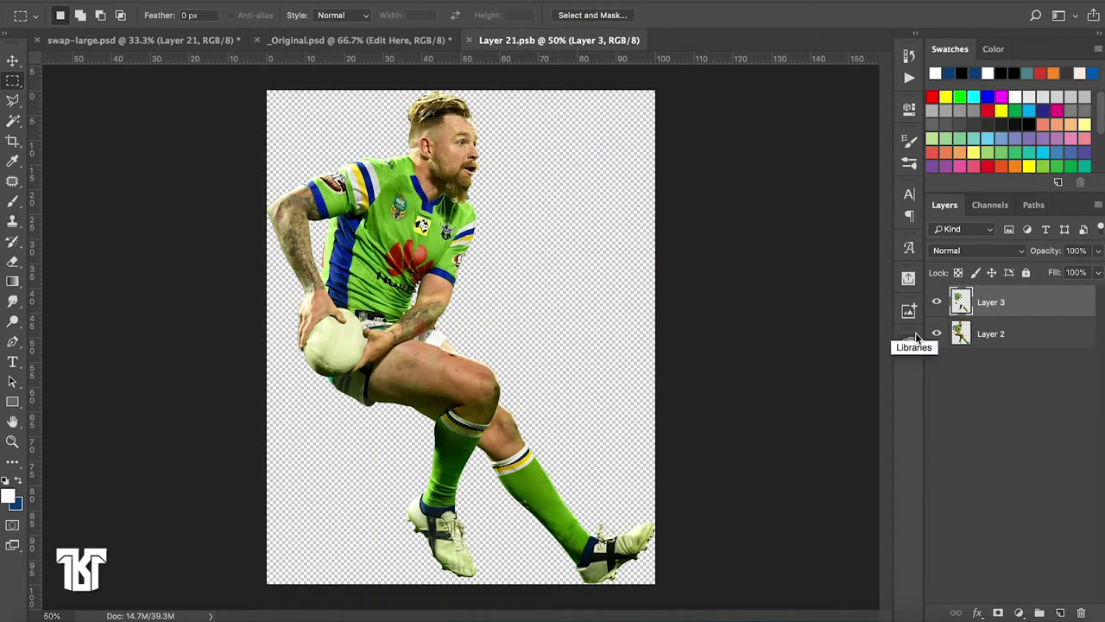
Select Layer 2, then Layer 3, and choose the Pen tool
{"action": "left_click", "coordinate": [990, 338]}
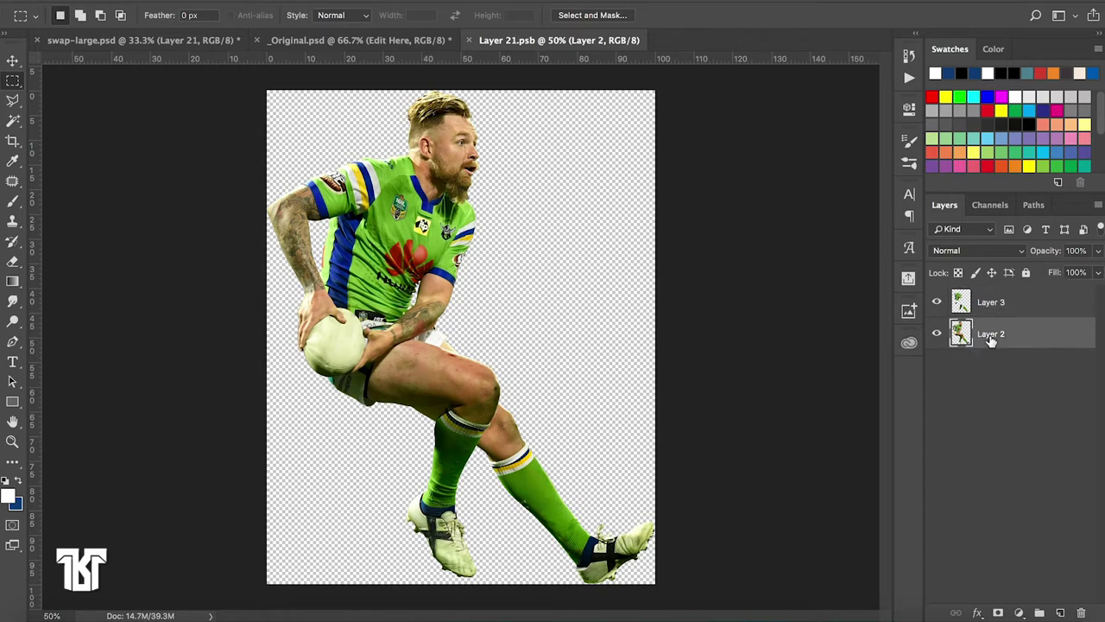
{"action": "left_click", "coordinate": [1006, 301]}
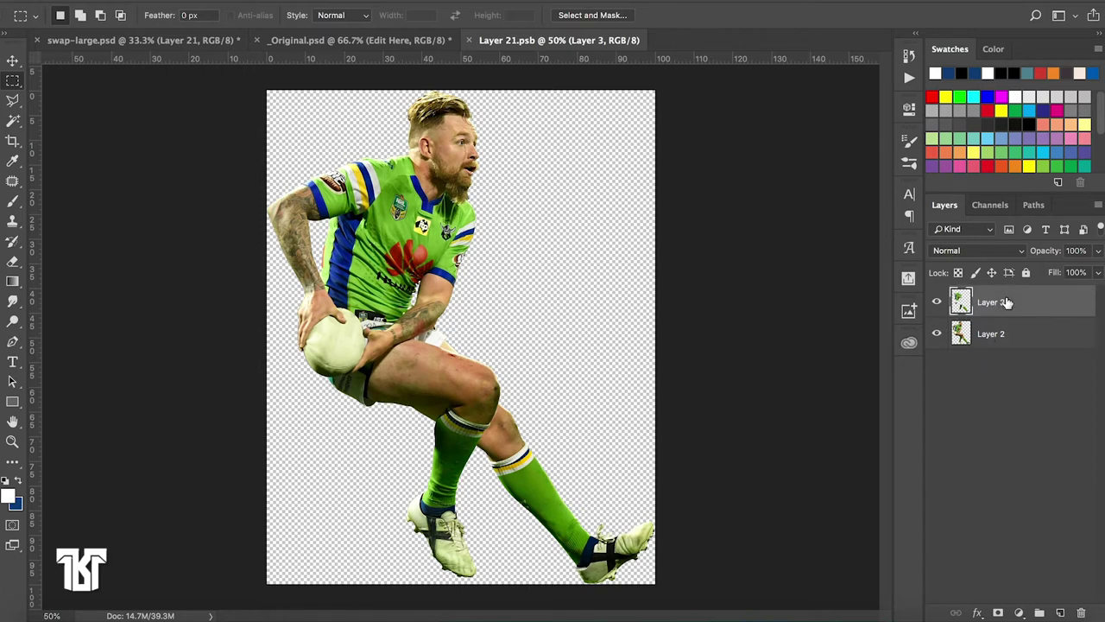
{"action": "left_click", "coordinate": [13, 343]}
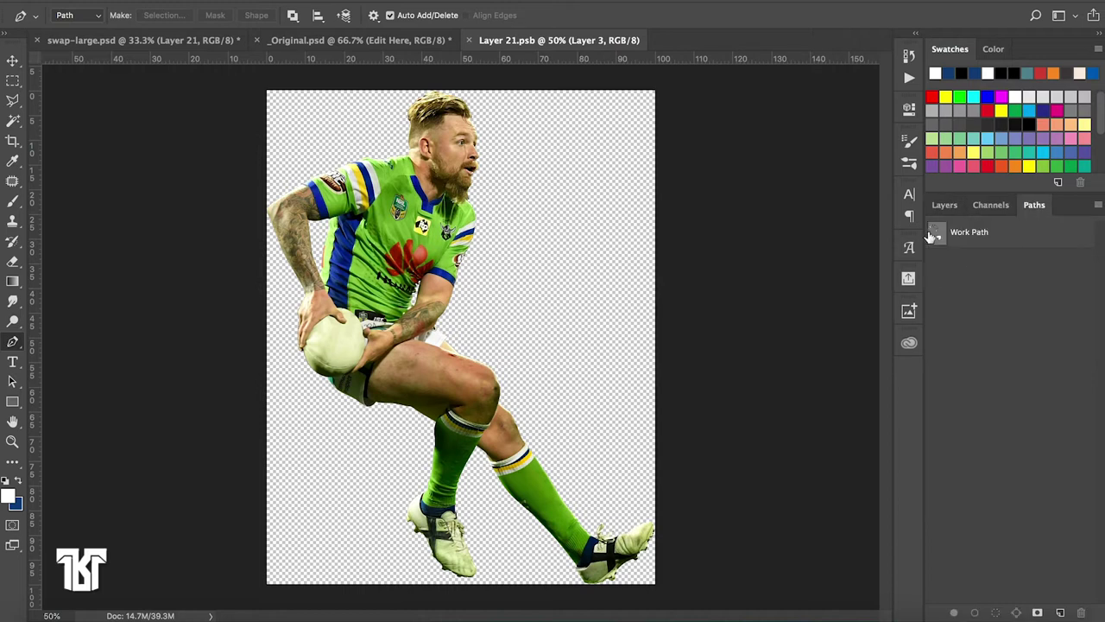
Show the jersey-and-socks Work Path, cancel Make Selection, then hide it and show Layers
{"action": "left_click", "coordinate": [933, 235]}
{"action": "left_click", "coordinate": [179, 15]}
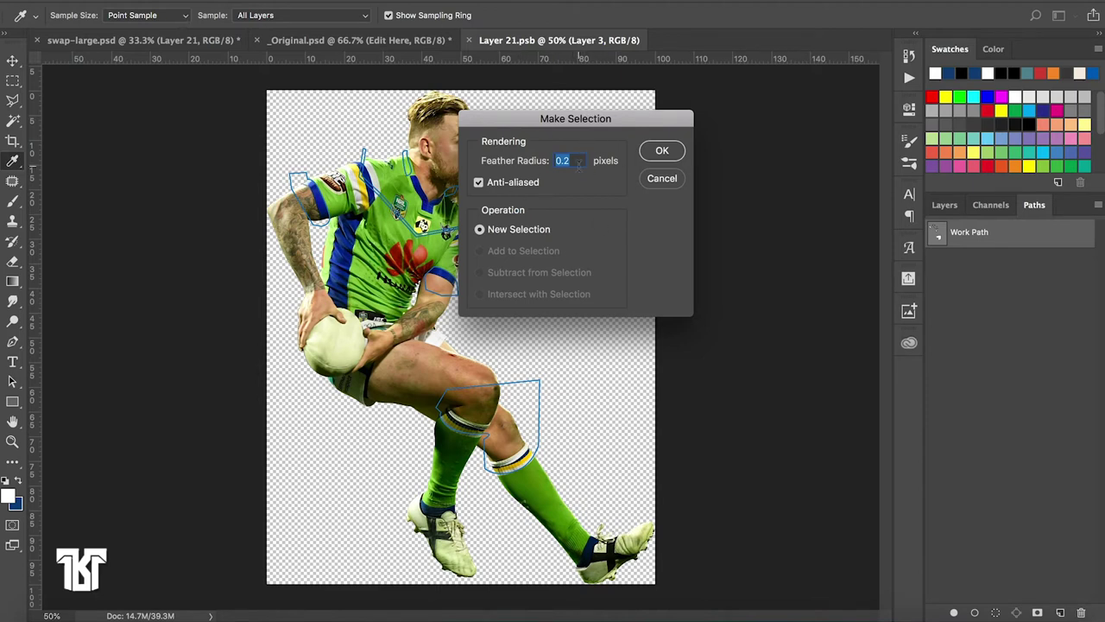
{"action": "left_click", "coordinate": [654, 178]}
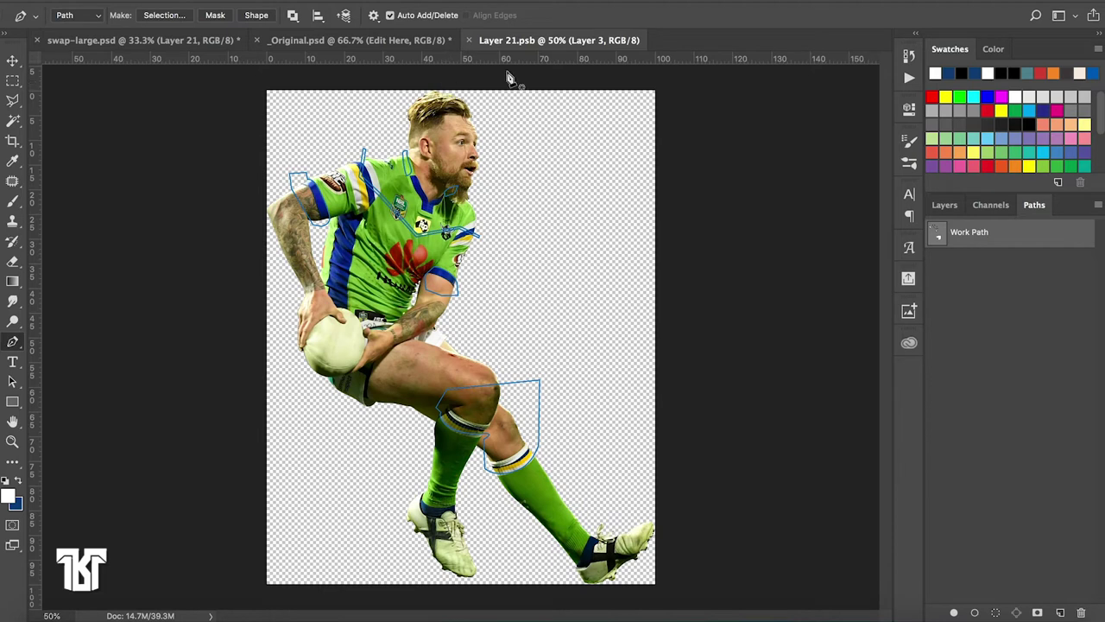
{"action": "left_click", "coordinate": [982, 276]}
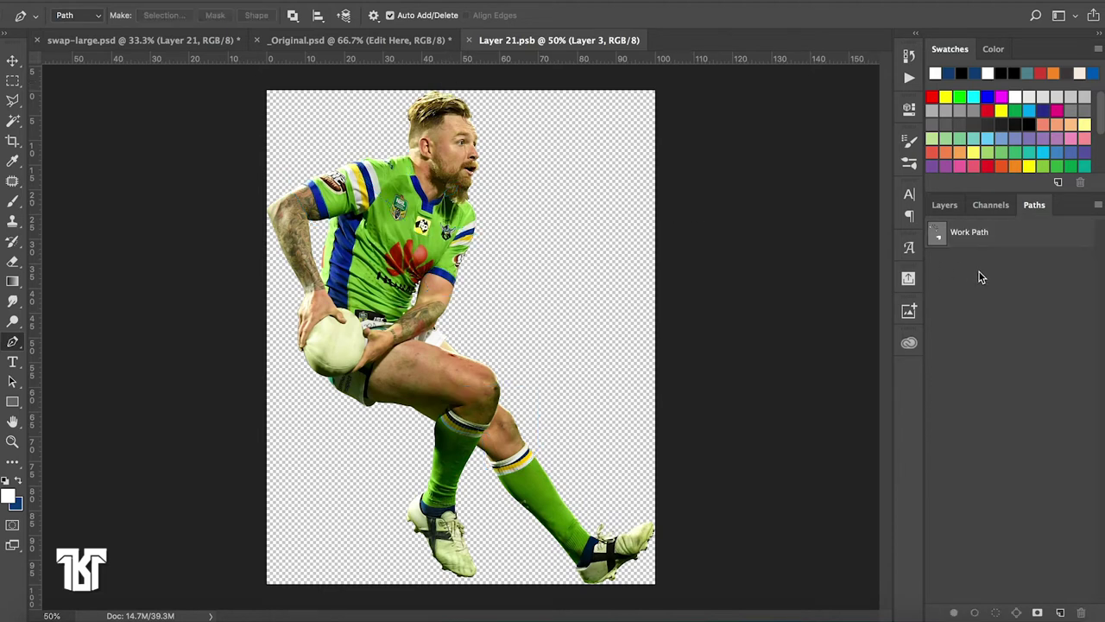
{"action": "left_click", "coordinate": [943, 206]}
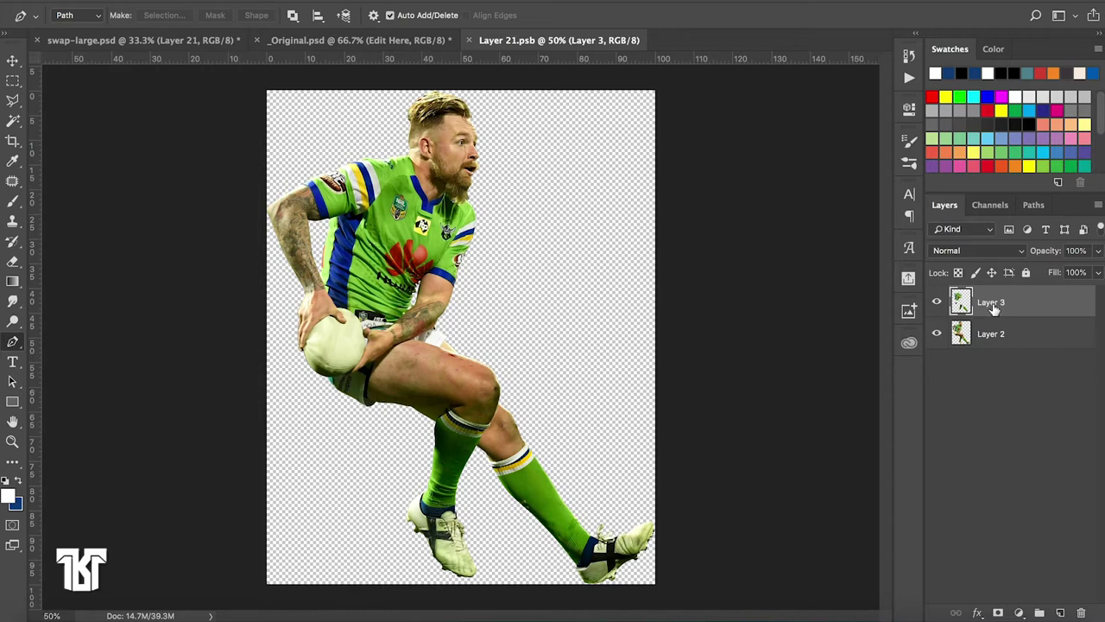
Hide Layer 2 and clip a single duplicate of Layer 3 onto Layer 3
{"action": "left_click", "coordinate": [933, 340]}
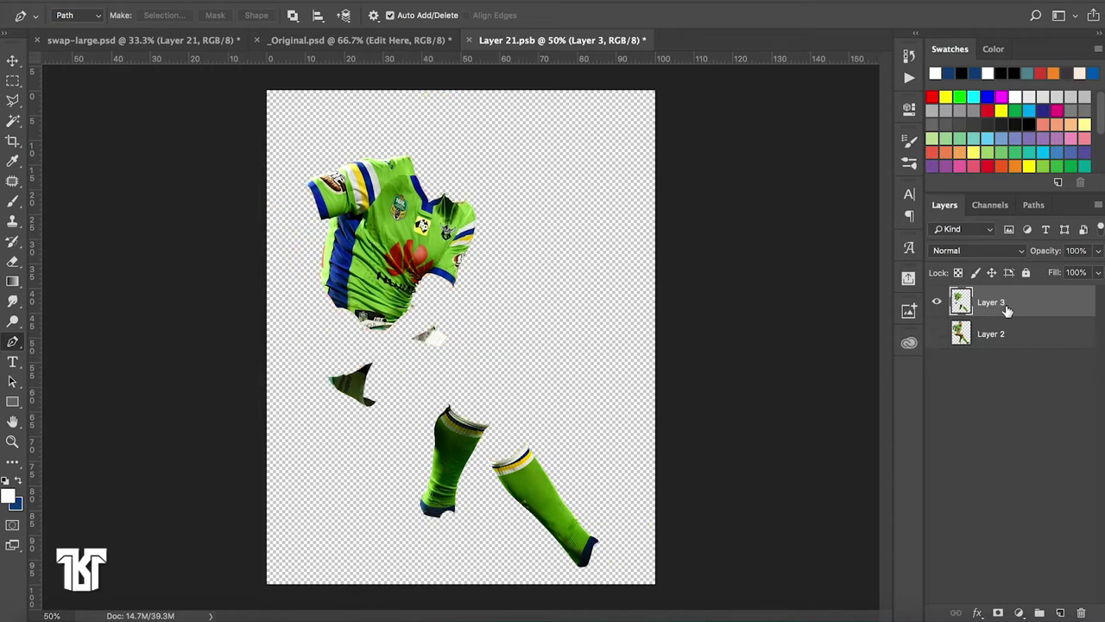
{"action": "key", "text": "ctrl+j"}
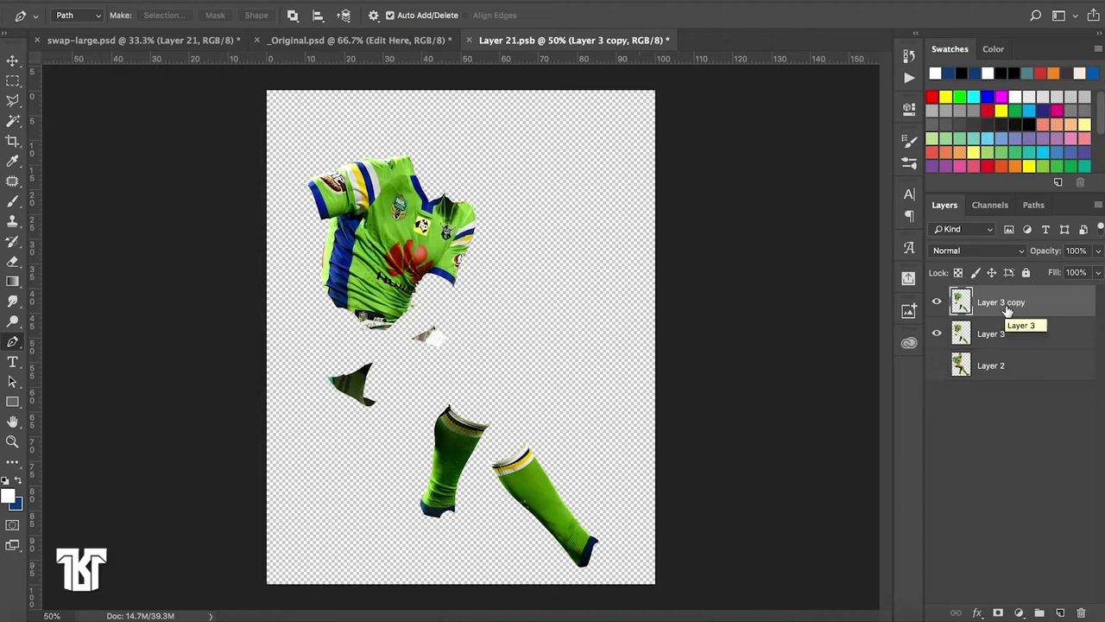
{"action": "left_click_drag", "start_coordinate": [1001, 324], "coordinate": [976, 318]}
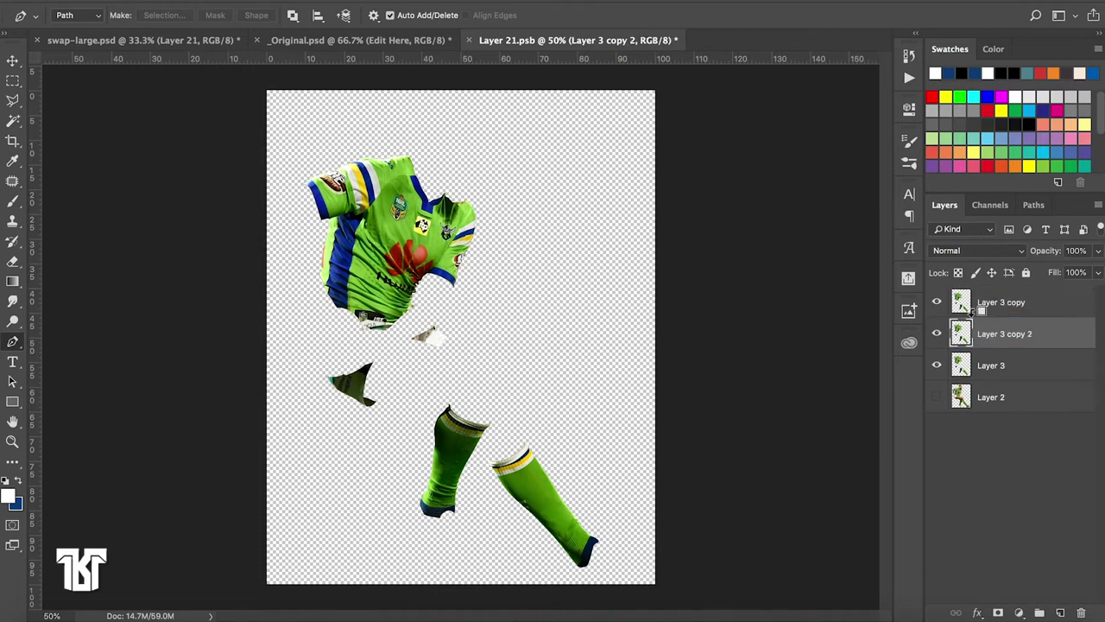
{"action": "key", "text": "ctrl+z"}
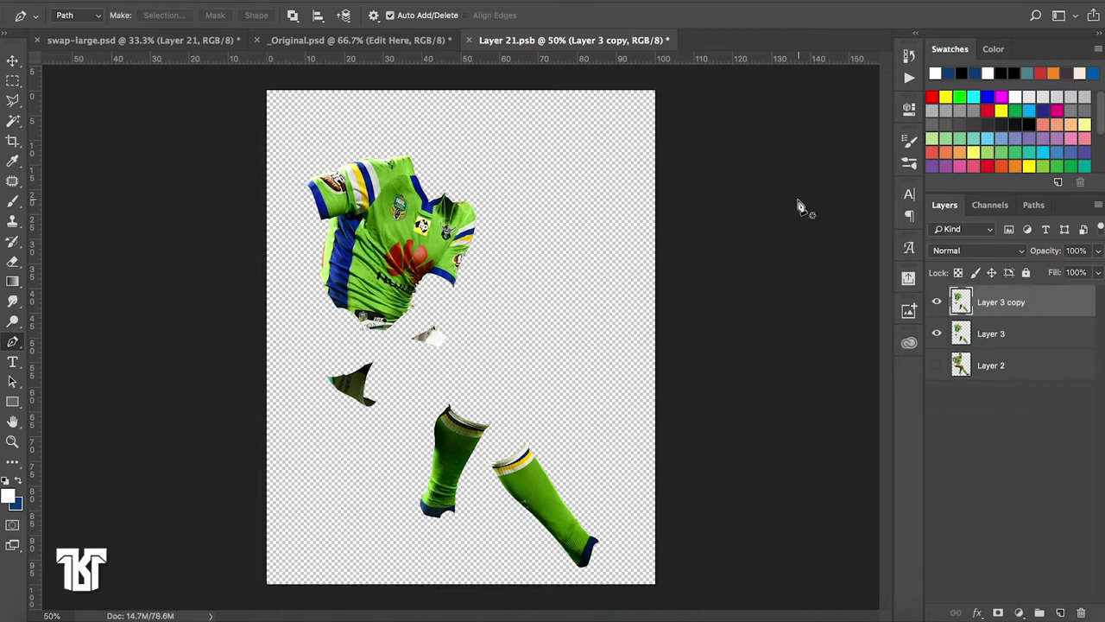
{"action": "left_click", "coordinate": [1011, 317], "text": "alt"}
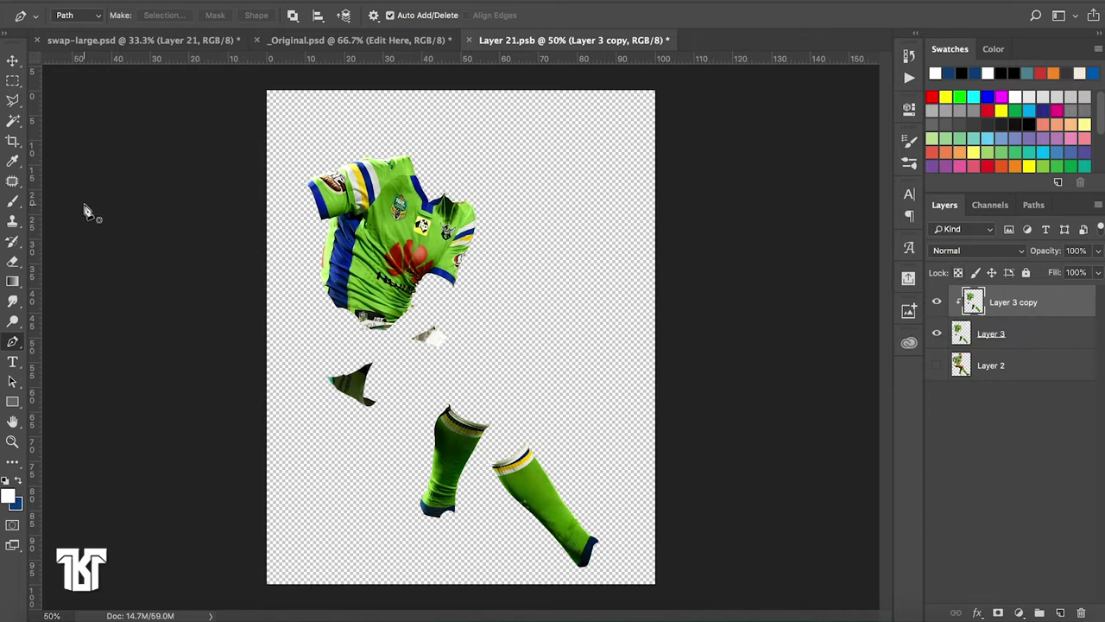
Test white brush strokes on the jersey, undo them, and re-clip Layer 3 copy
{"action": "left_click", "coordinate": [12, 201]}
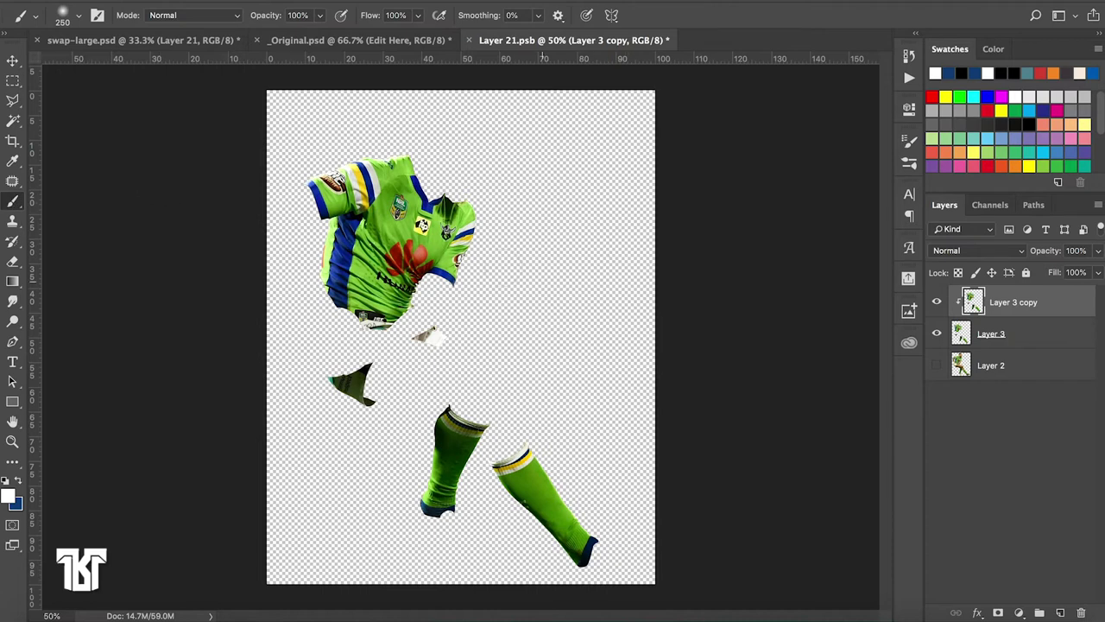
{"action": "mouse_move", "coordinate": [428, 251]}
{"action": "left_mouse_down"}
{"action": "mouse_move", "coordinate": [414, 246]}
{"action": "mouse_move", "coordinate": [402, 164]}
{"action": "left_mouse_up"}
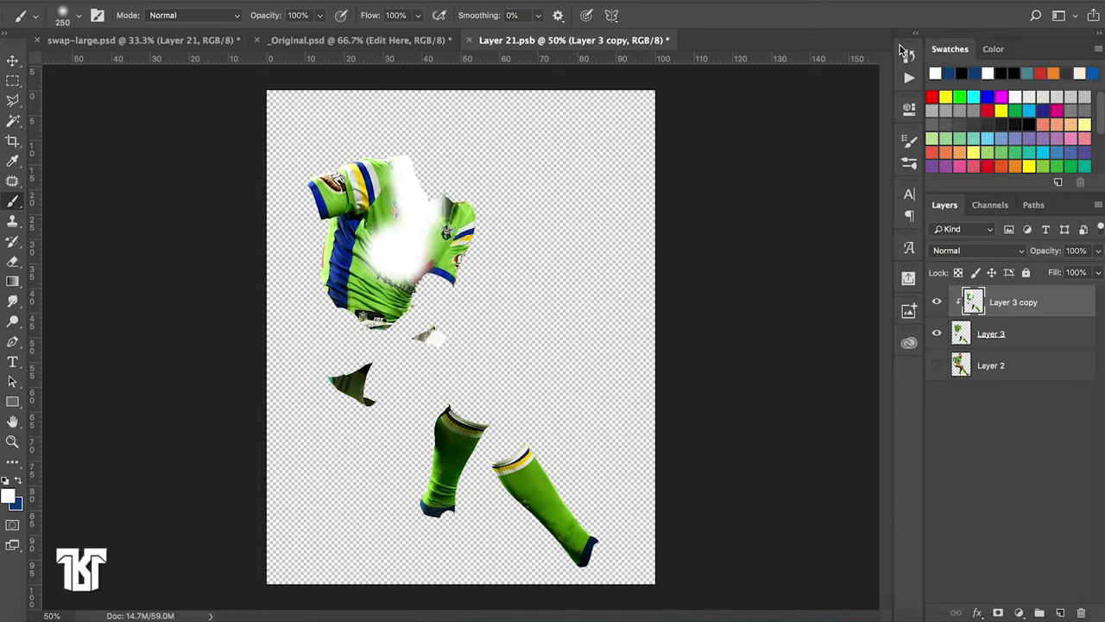
{"action": "left_click", "coordinate": [907, 55]}
{"action": "left_click", "coordinate": [727, 140]}
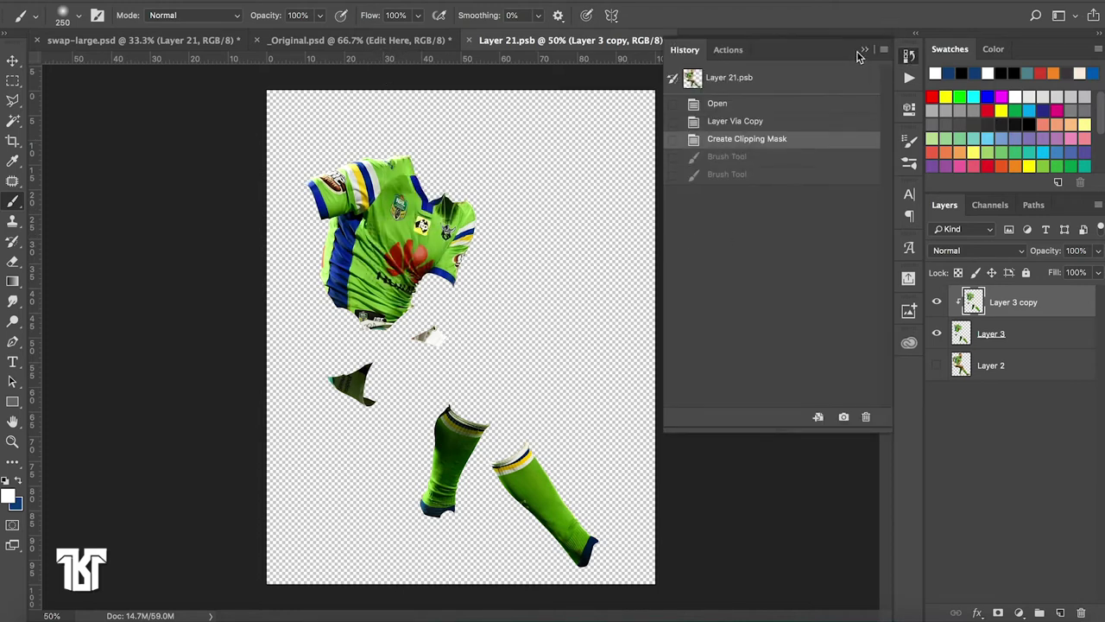
{"action": "left_click", "coordinate": [864, 49]}
{"action": "left_click_drag", "start_coordinate": [1001, 314], "coordinate": [1017, 320]}
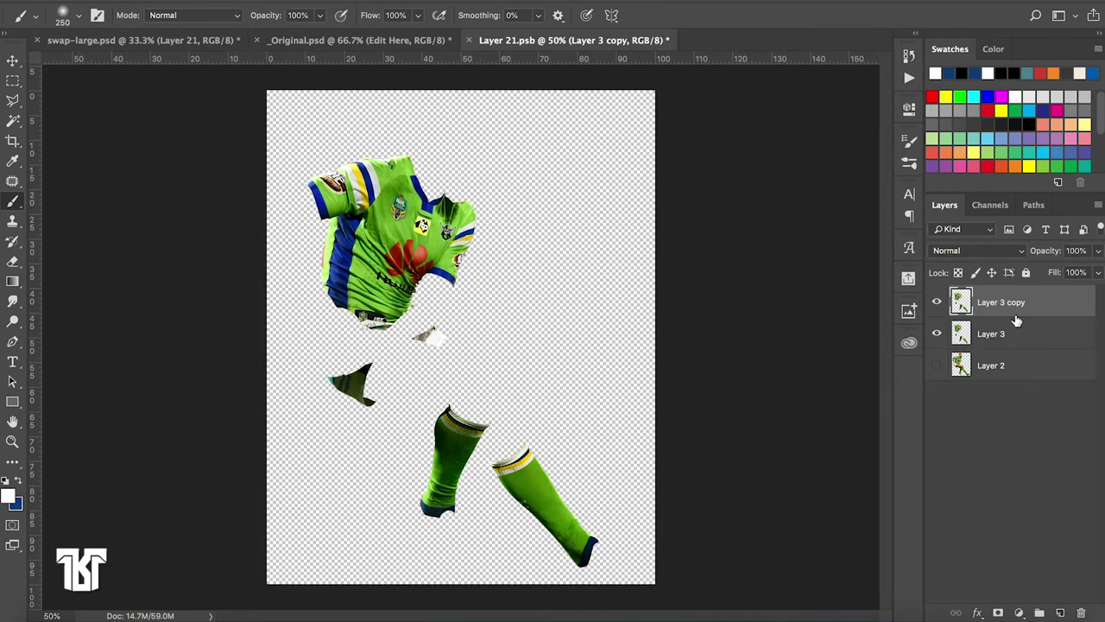
{"action": "left_click_drag", "start_coordinate": [466, 157], "coordinate": [518, 252]}
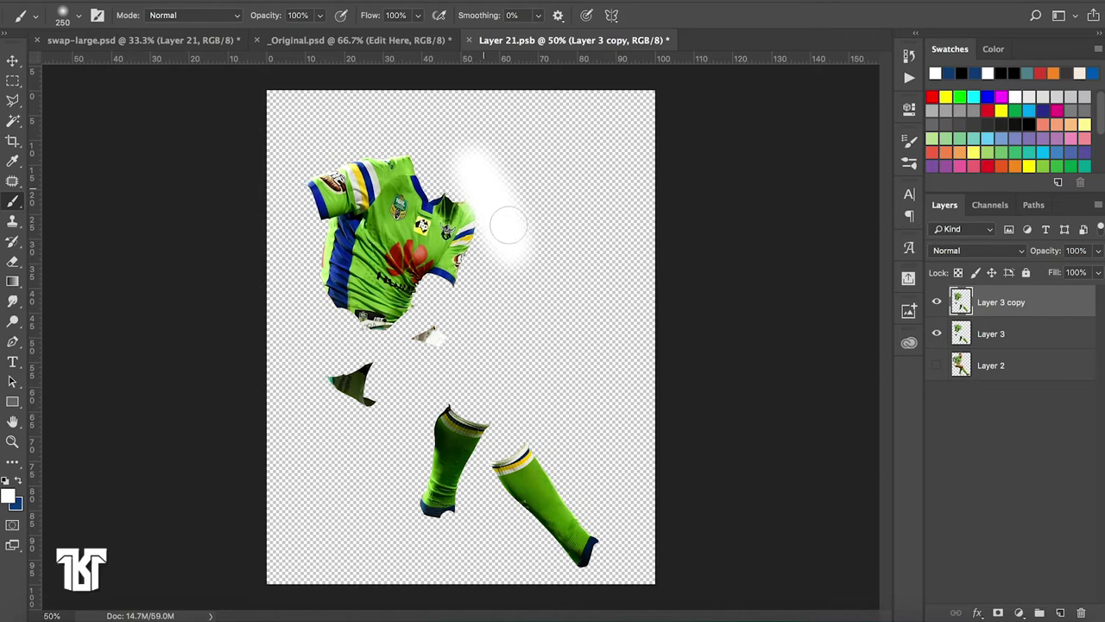
{"action": "key", "text": "ctrl+z"}
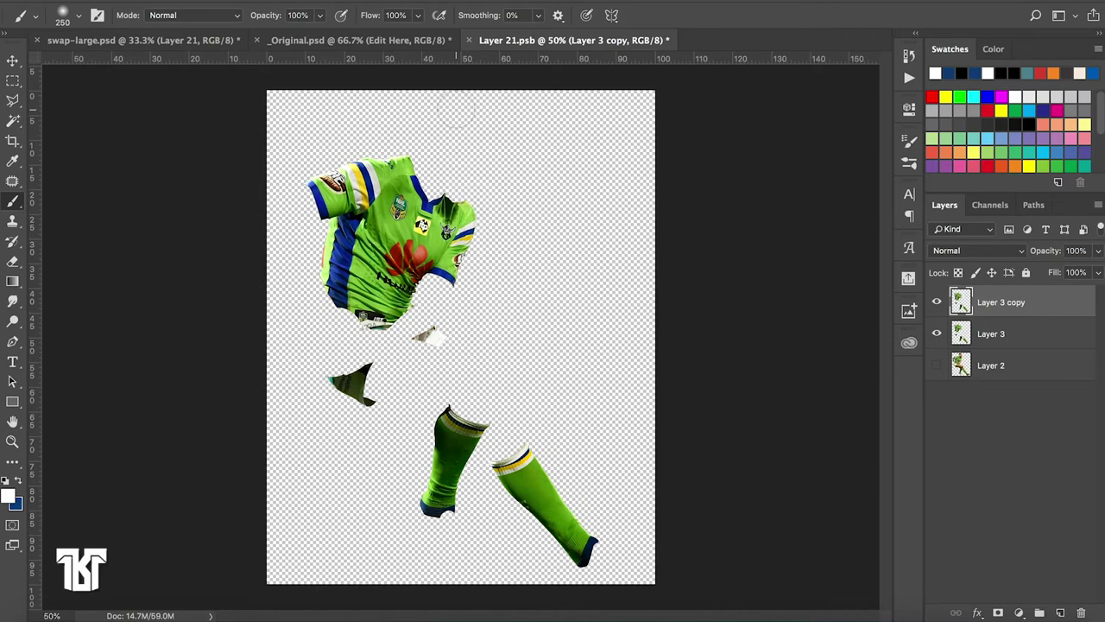
{"action": "left_click", "coordinate": [995, 319], "text": "alt"}
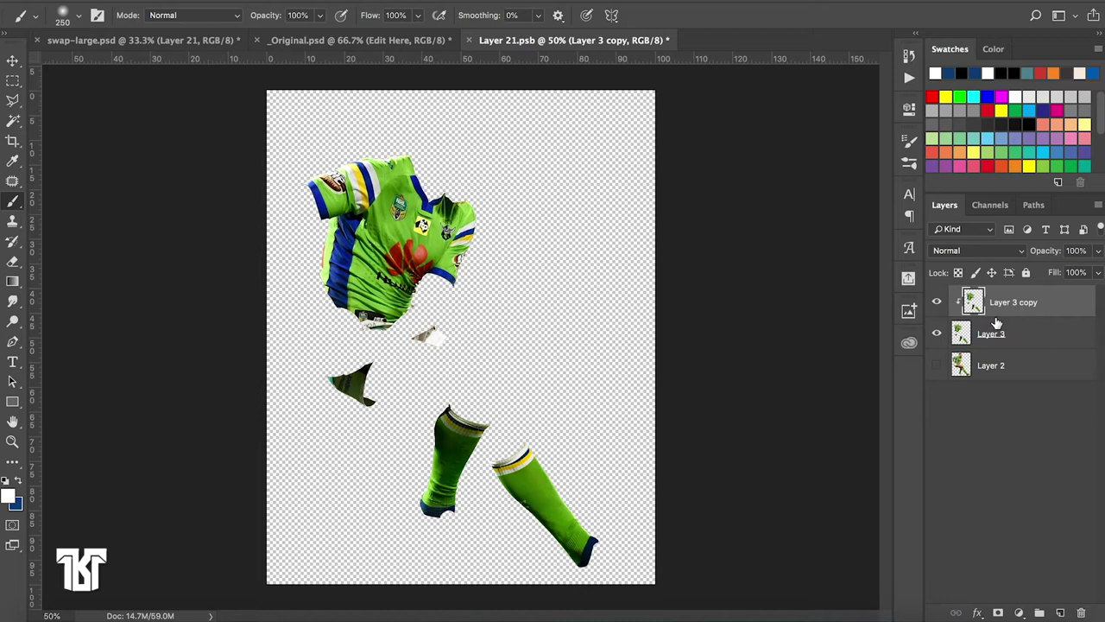
Centre the jersey and zoom in to 300%
{"action": "key", "text": "ctrl+plus"}
{"action": "key", "text": "ctrl+plus"}
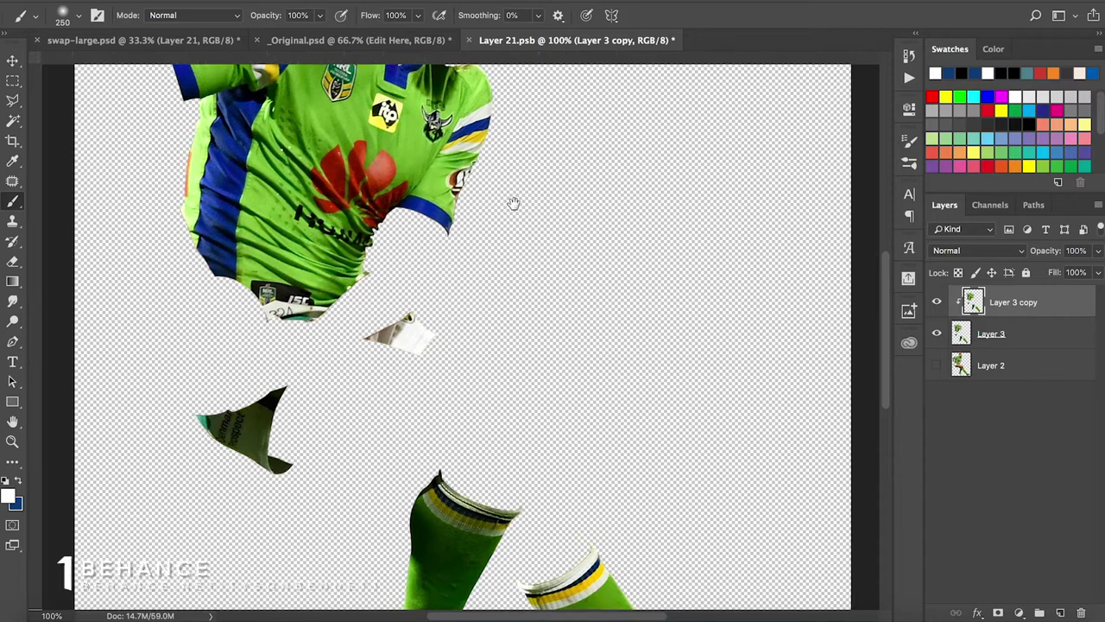
{"action": "left_click_drag", "start_coordinate": [510, 202], "coordinate": [529, 268]}
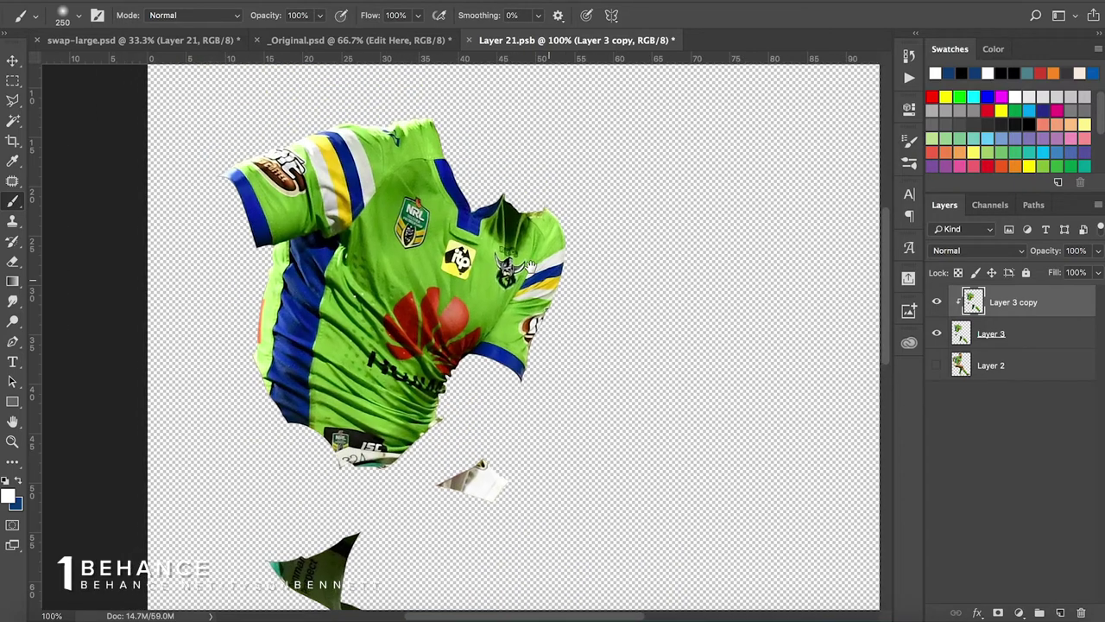
{"action": "key", "text": "ctrl+plus"}
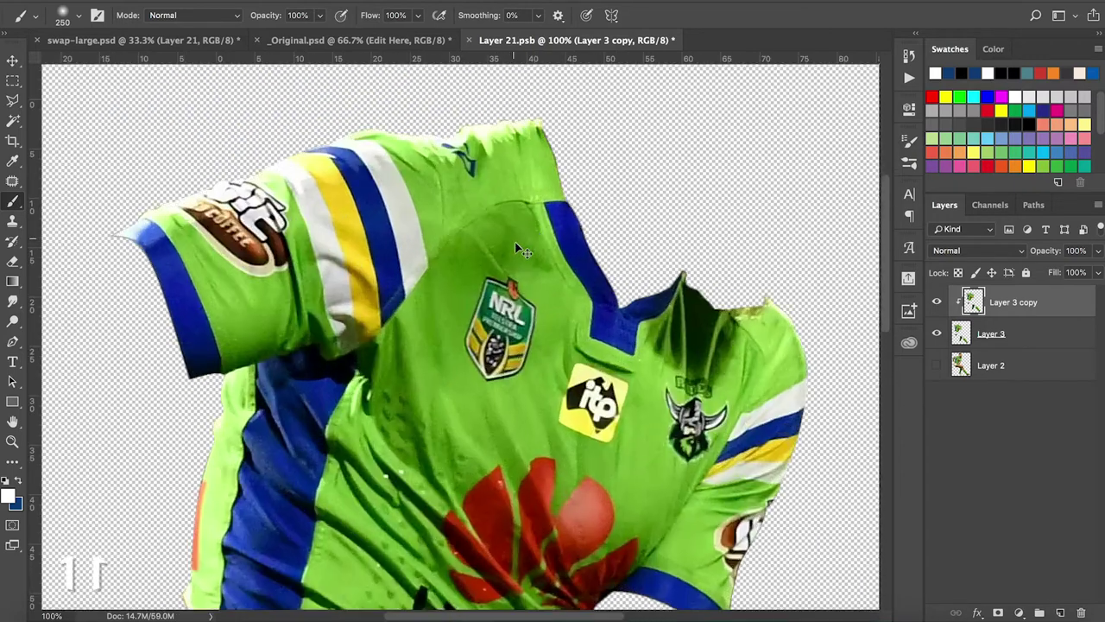
{"action": "key", "text": "ctrl+plus"}
{"action": "key", "text": "ctrl+plus"}
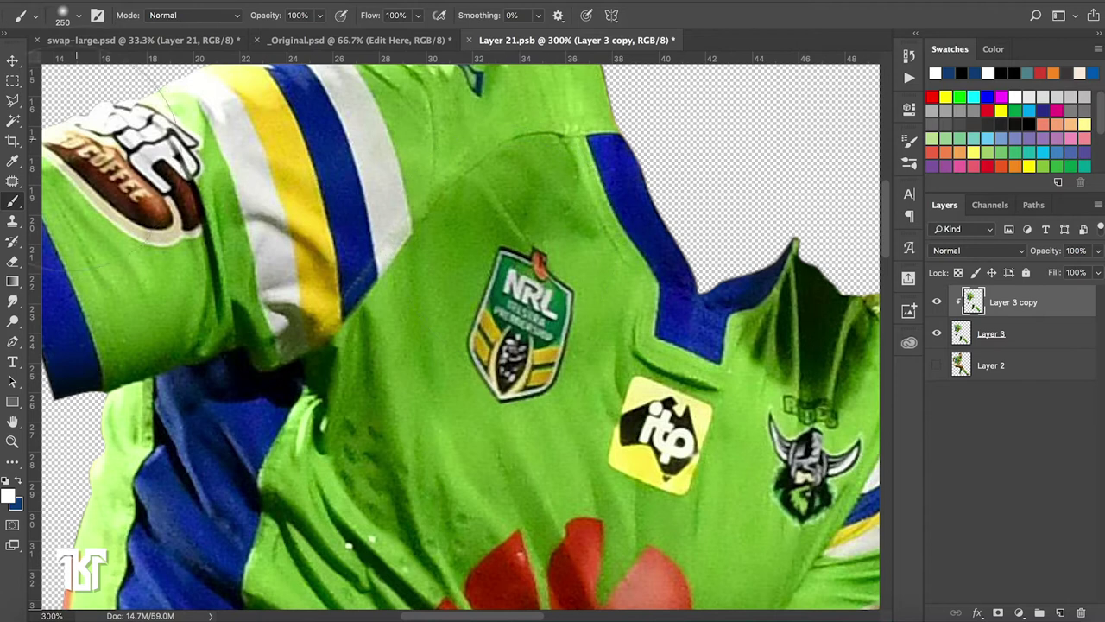
{"action": "left_click", "coordinate": [13, 177]}
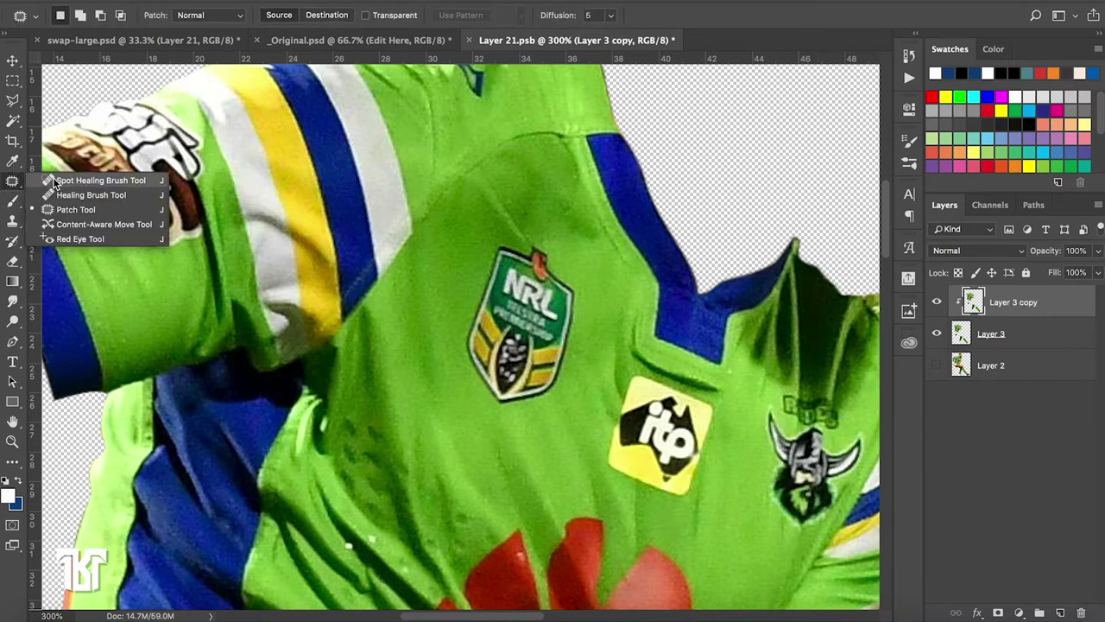
Outline the itp chest logo with the Patch tool, trying and undoing a patch
{"action": "left_click", "coordinate": [69, 210]}
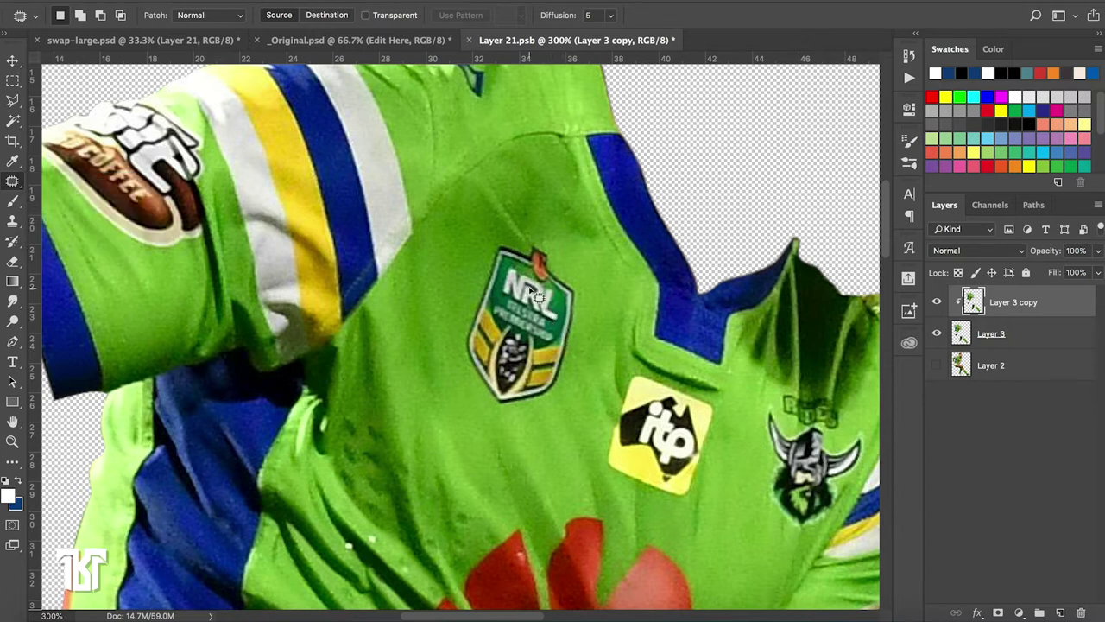
{"action": "scroll", "coordinate": [584, 375], "scroll_direction": "down", "scroll_amount": 5}
{"action": "scroll", "coordinate": [599, 341], "scroll_direction": "right", "scroll_amount": 5}
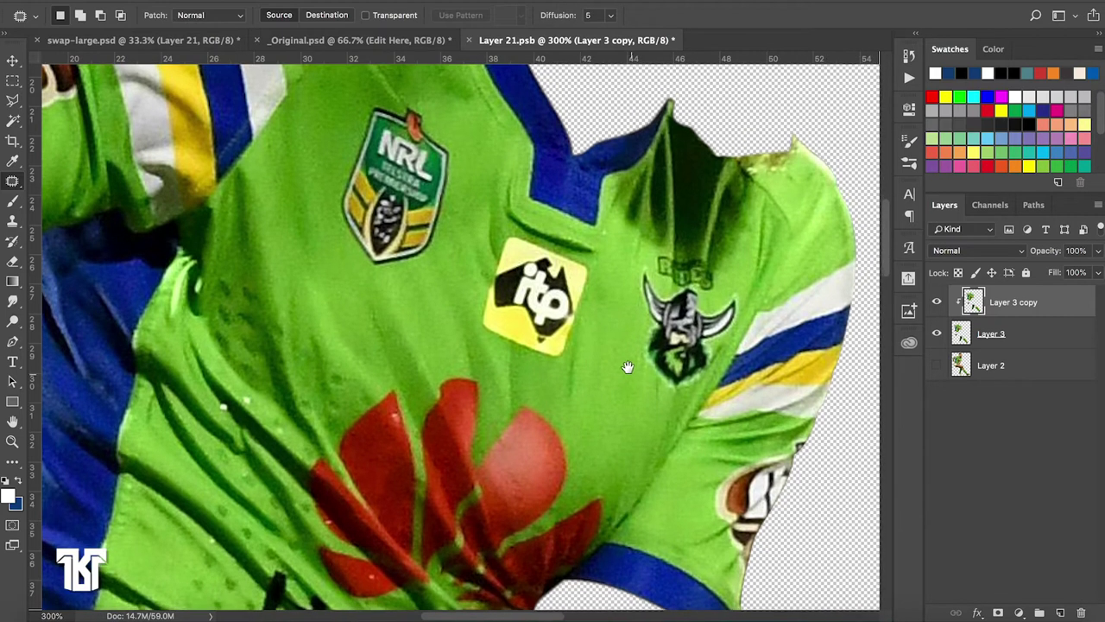
{"action": "left_click_drag", "start_coordinate": [628, 367], "coordinate": [587, 316]}
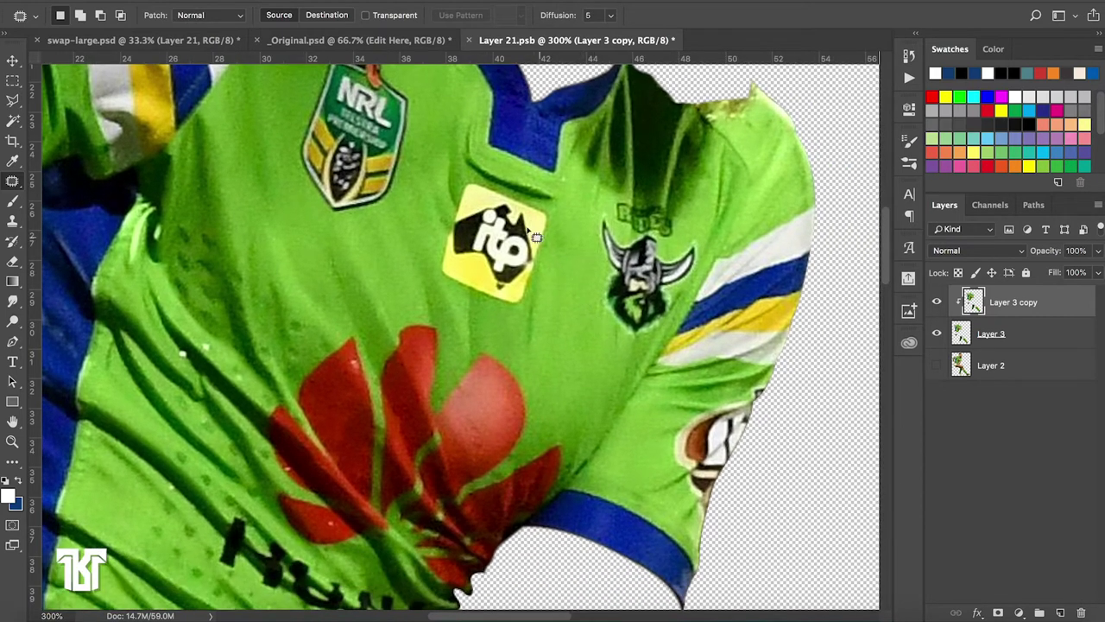
{"action": "mouse_move", "coordinate": [465, 175]}
{"action": "left_mouse_down"}
{"action": "mouse_move", "coordinate": [555, 231]}
{"action": "mouse_move", "coordinate": [471, 304]}
{"action": "mouse_move", "coordinate": [433, 281]}
{"action": "mouse_move", "coordinate": [470, 180]}
{"action": "left_mouse_up"}
{"action": "left_click_drag", "start_coordinate": [507, 283], "coordinate": [584, 381]}
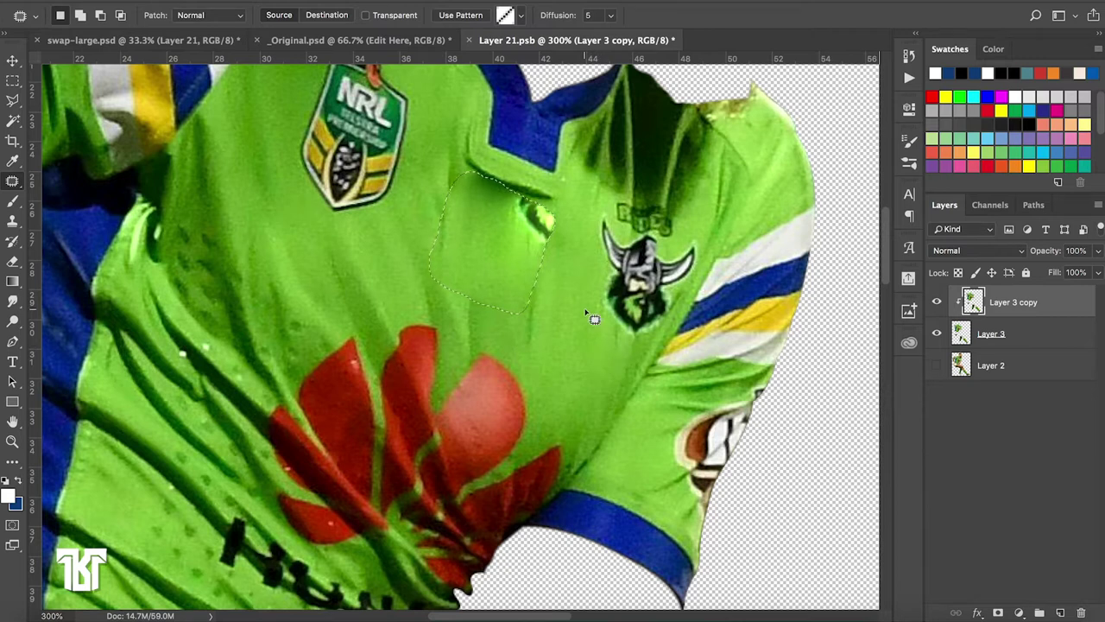
{"action": "key", "text": "ctrl+z"}
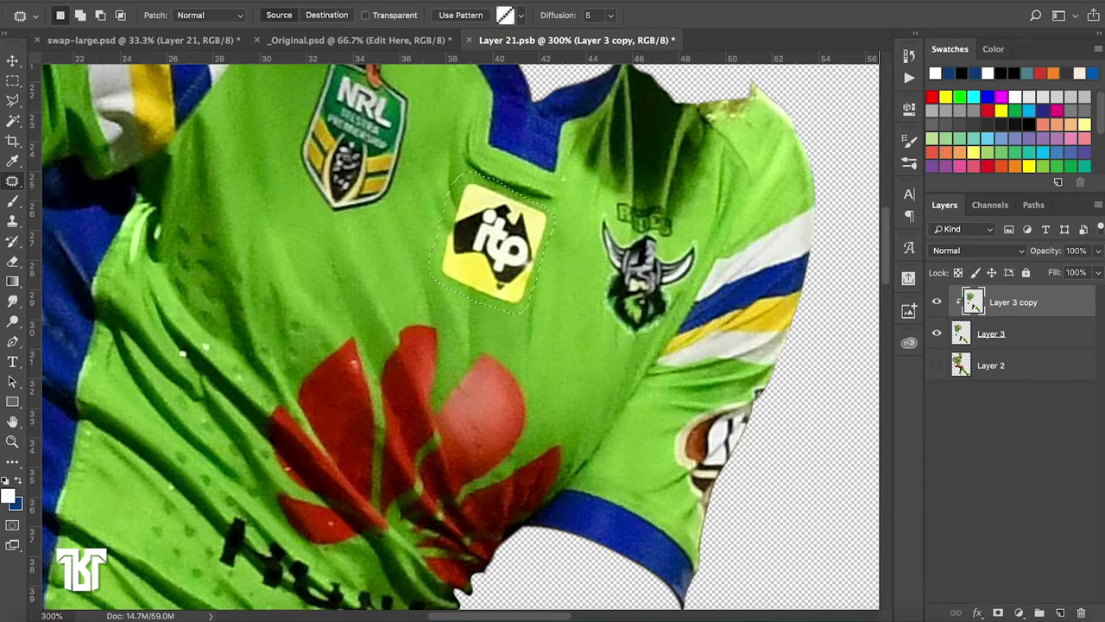
Content-Aware Fill the selected itp logo with green fabric and deselect
{"action": "left_click", "coordinate": [207, 0]}
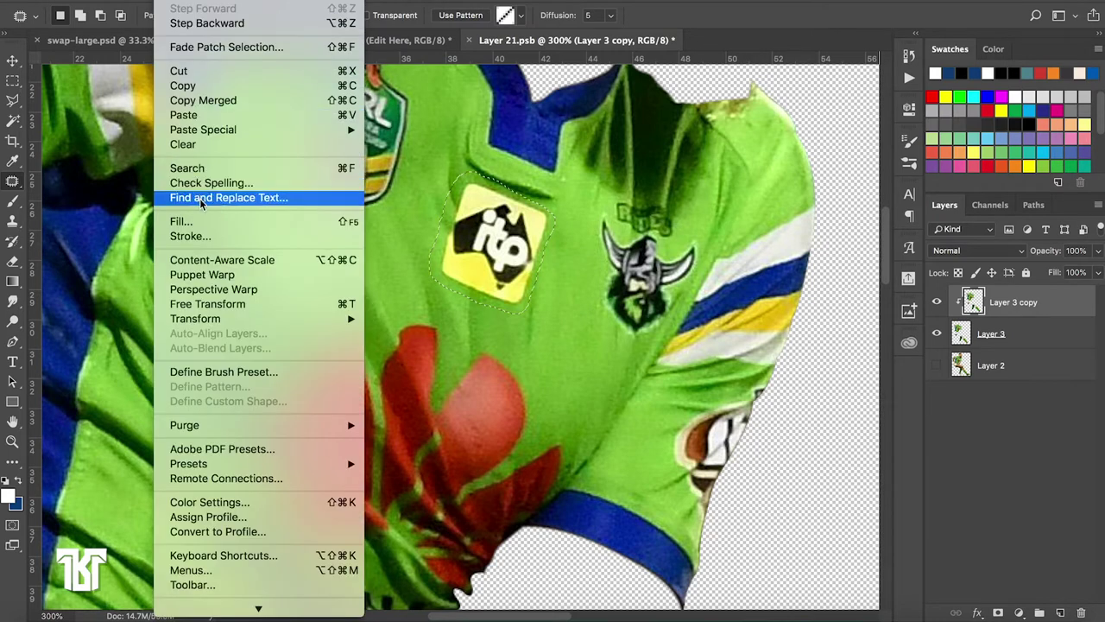
{"action": "left_click", "coordinate": [198, 222]}
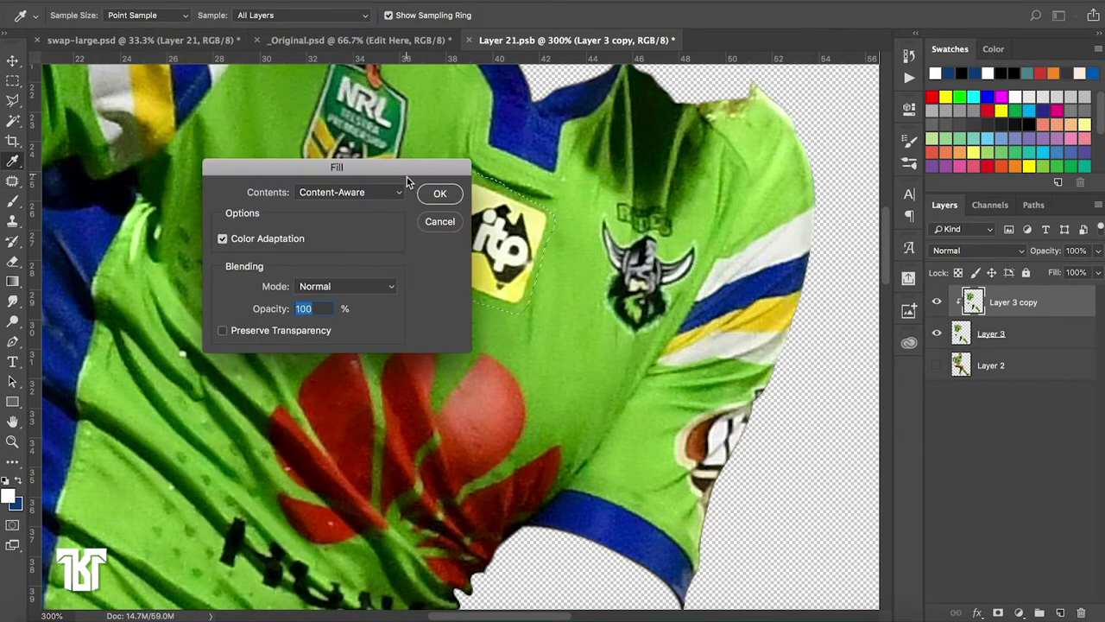
{"action": "left_click", "coordinate": [435, 192]}
{"action": "key", "text": "ctrl+d"}
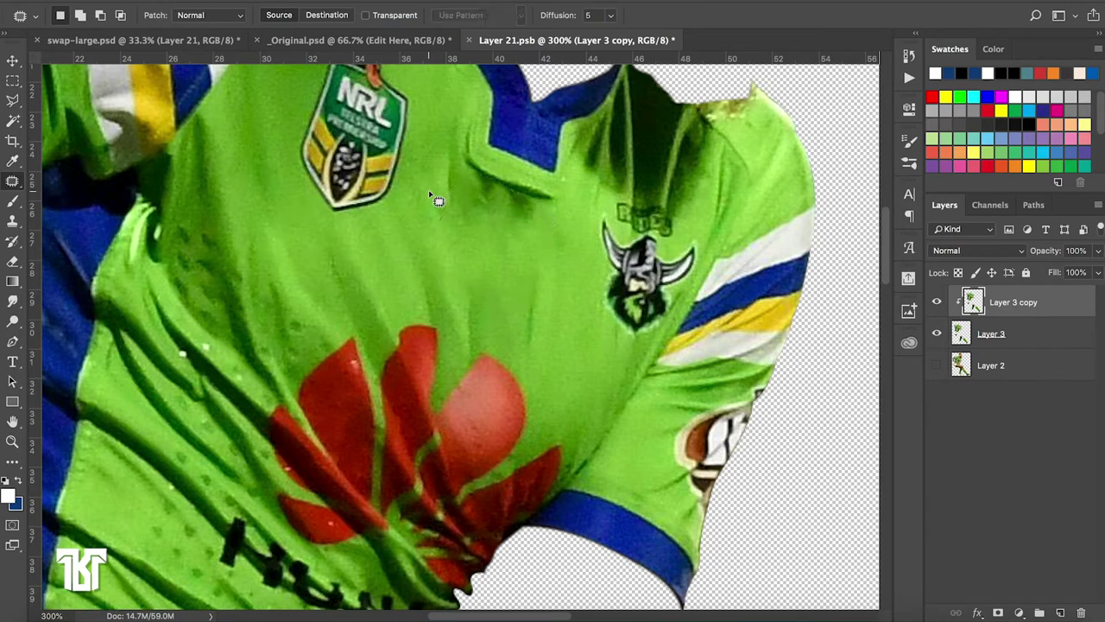
{"action": "scroll", "coordinate": [429, 192], "scroll_direction": "down", "scroll_amount": 1}
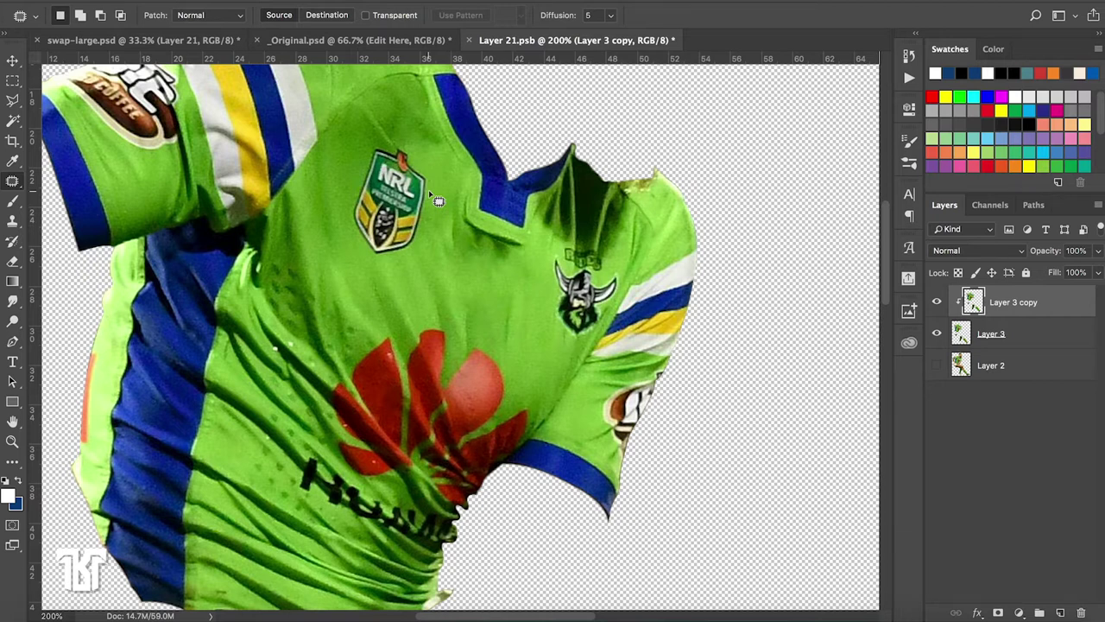
Heal away the orange stripe along the jersey's left edge with the Spot Healing Brush
{"action": "scroll", "coordinate": [309, 378], "scroll_direction": "left", "scroll_amount": 5}
{"action": "scroll", "coordinate": [378, 372], "scroll_direction": "left", "scroll_amount": 5}
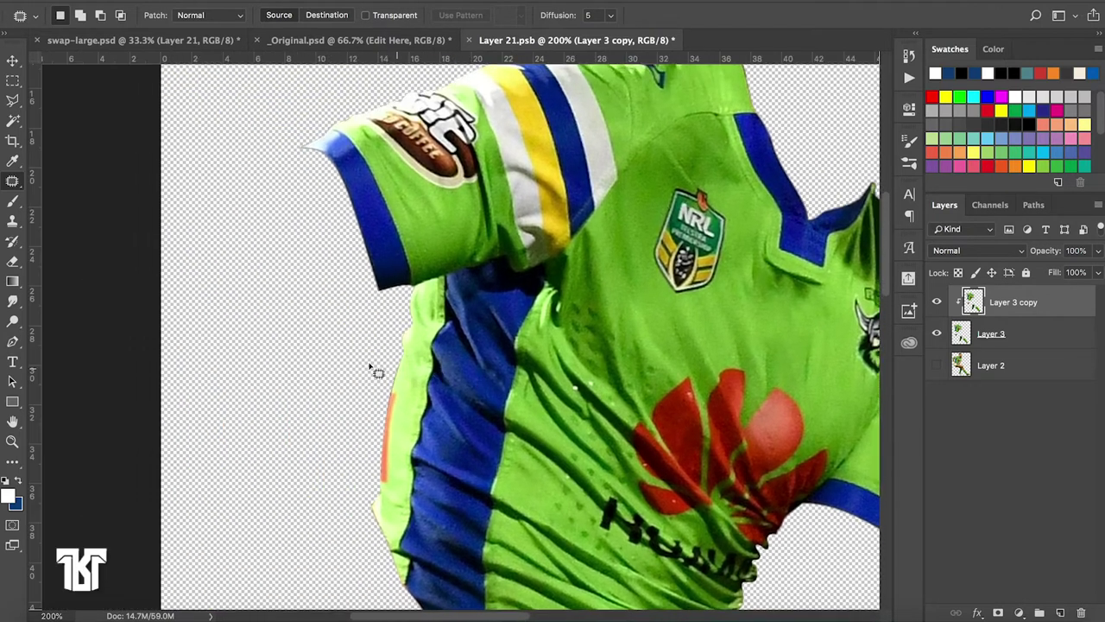
{"action": "right_click", "coordinate": [17, 183]}
{"action": "left_click", "coordinate": [82, 180]}
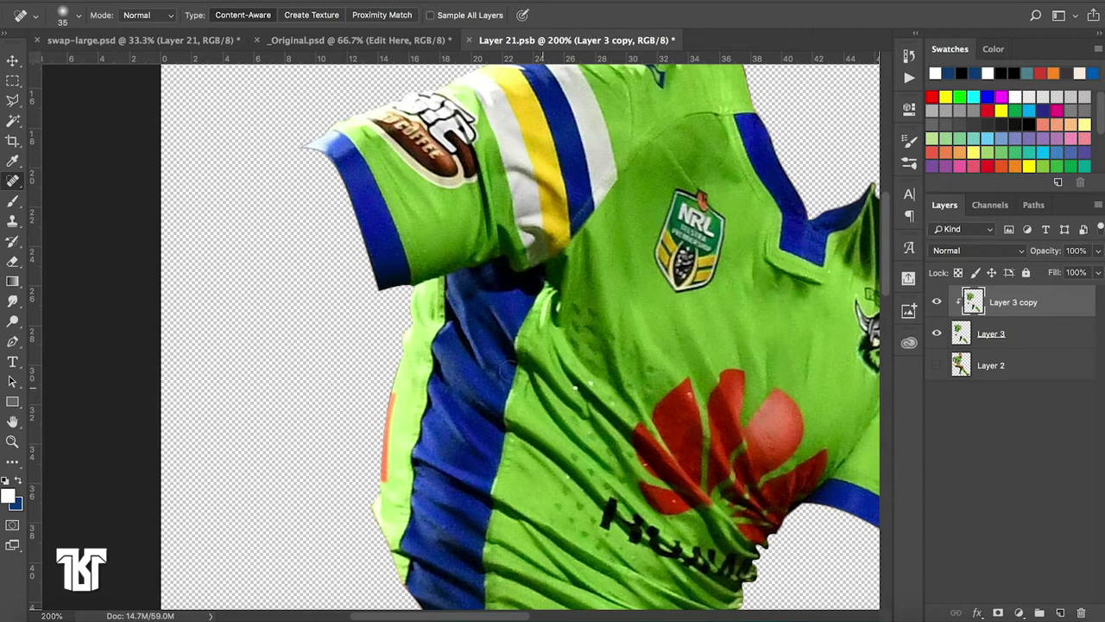
{"action": "left_click_drag", "start_coordinate": [393, 391], "coordinate": [388, 474]}
{"action": "left_click_drag", "start_coordinate": [395, 380], "coordinate": [387, 471]}
{"action": "left_click_drag", "start_coordinate": [395, 379], "coordinate": [385, 445]}
{"action": "mouse_move", "coordinate": [384, 492]}
{"action": "left_mouse_down"}
{"action": "mouse_move", "coordinate": [397, 366]}
{"action": "mouse_move", "coordinate": [376, 493]}
{"action": "left_mouse_up"}
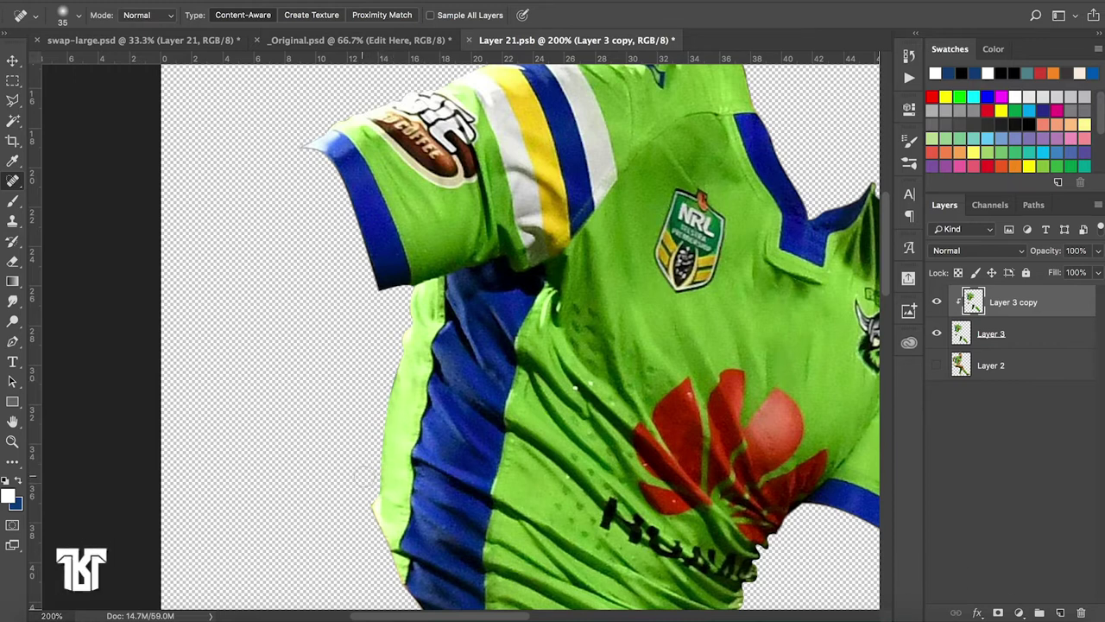
{"action": "mouse_move", "coordinate": [393, 404]}
{"action": "left_mouse_down"}
{"action": "mouse_move", "coordinate": [384, 373]}
{"action": "mouse_move", "coordinate": [399, 369]}
{"action": "mouse_move", "coordinate": [394, 357]}
{"action": "left_mouse_up"}
Remove the NRL badge from the jersey chest
{"action": "scroll", "coordinate": [397, 354], "scroll_direction": "right", "scroll_amount": 5}
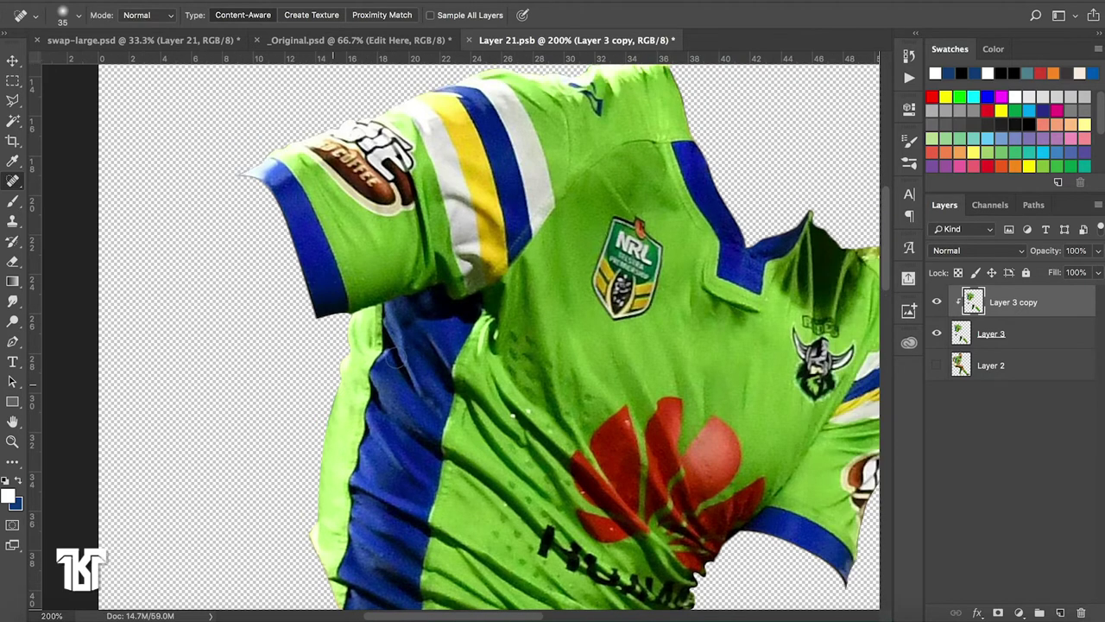
{"action": "scroll", "coordinate": [397, 354], "scroll_direction": "down", "scroll_amount": 5}
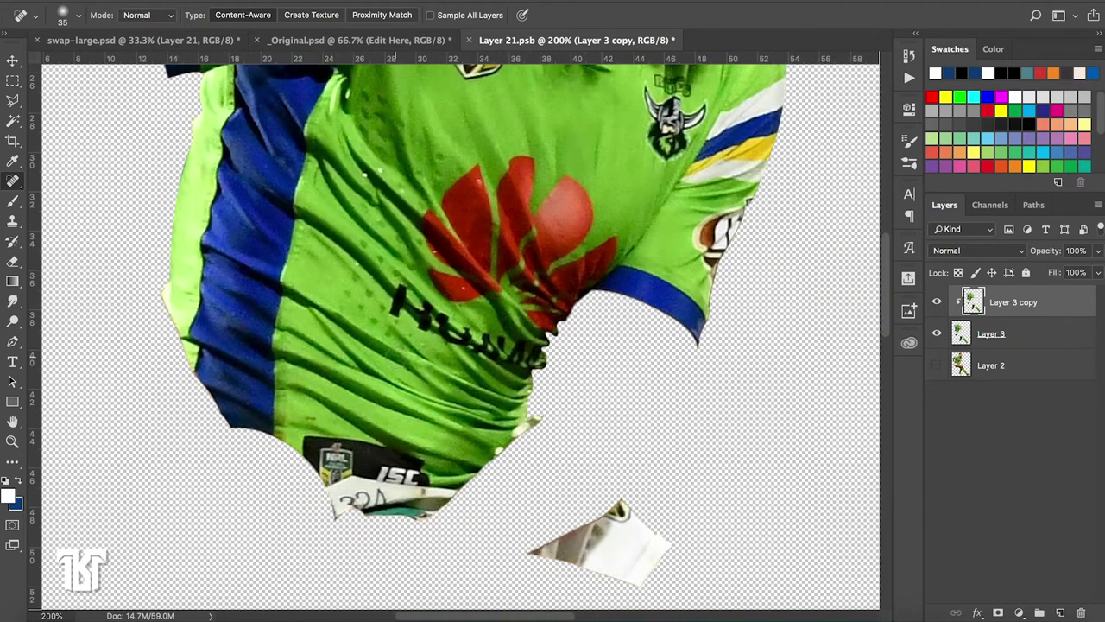
{"action": "scroll", "coordinate": [395, 356], "scroll_direction": "right", "scroll_amount": 4}
{"action": "scroll", "coordinate": [394, 356], "scroll_direction": "up", "scroll_amount": 4}
{"action": "scroll", "coordinate": [392, 309], "scroll_direction": "left", "scroll_amount": 1}
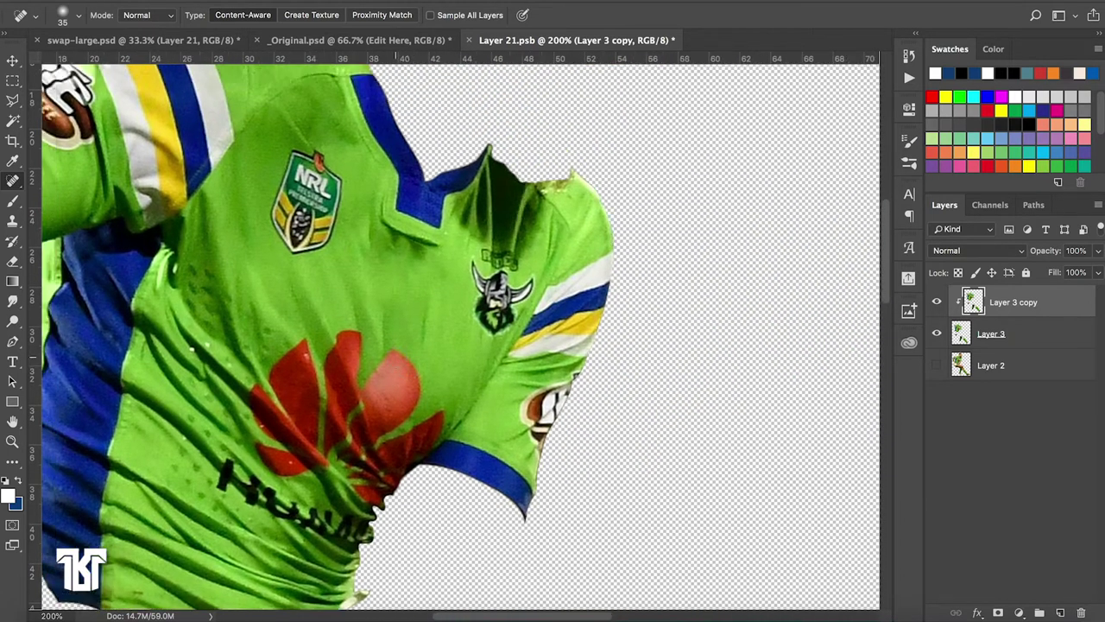
{"action": "scroll", "coordinate": [393, 309], "scroll_direction": "up", "scroll_amount": 1}
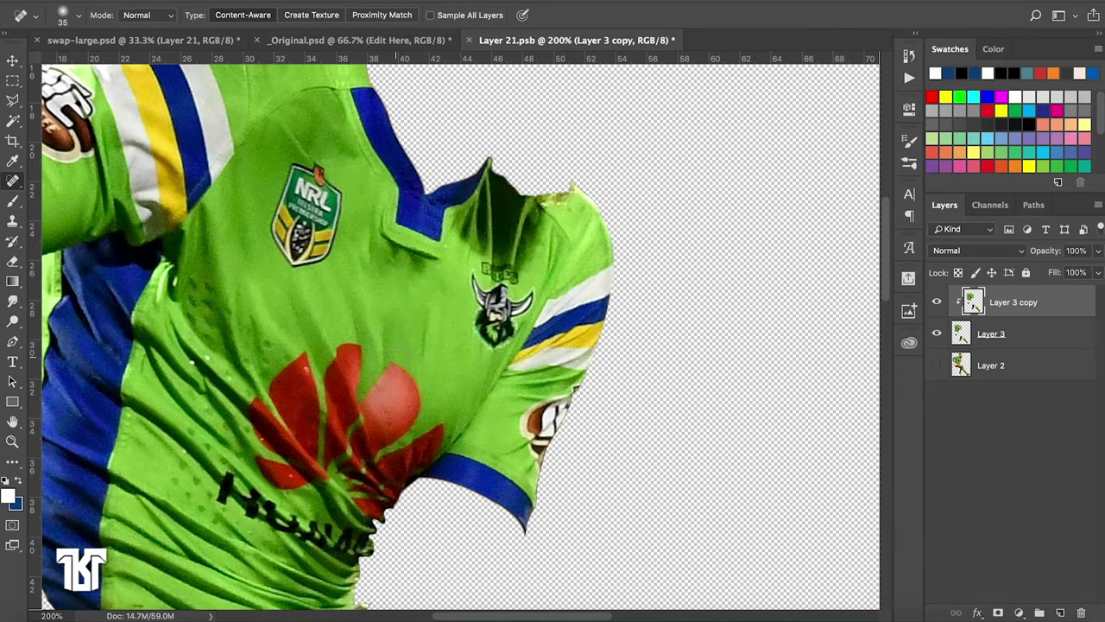
{"action": "mouse_move", "coordinate": [313, 162]}
{"action": "left_mouse_down"}
{"action": "mouse_move", "coordinate": [285, 177]}
{"action": "mouse_move", "coordinate": [323, 252]}
{"action": "mouse_move", "coordinate": [298, 231]}
{"action": "left_mouse_up"}
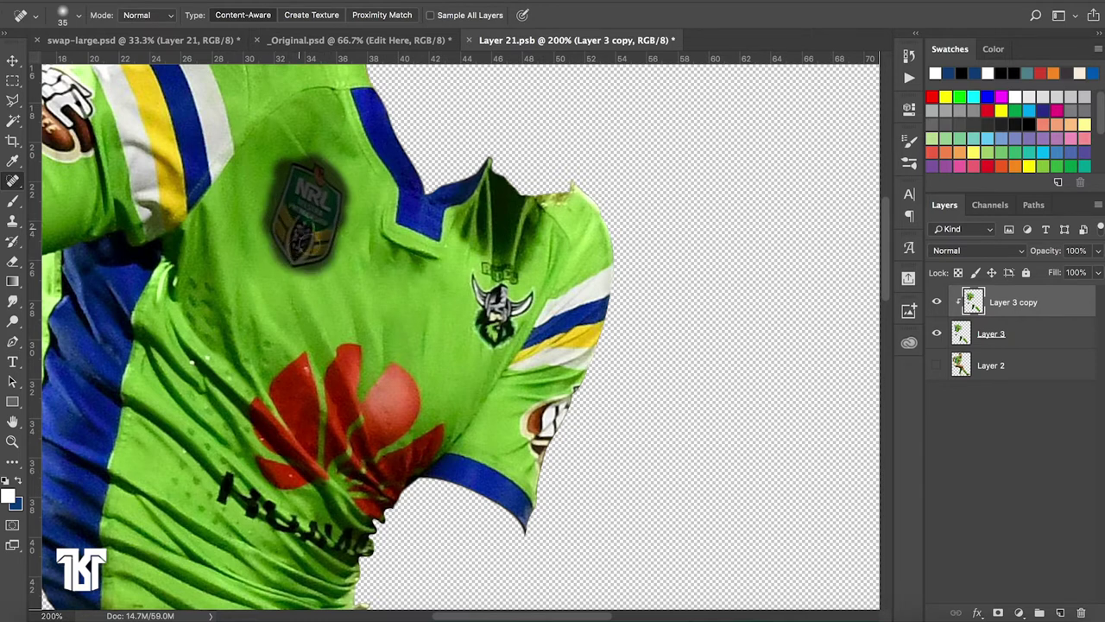
{"action": "mouse_move", "coordinate": [297, 237]}
{"action": "left_mouse_down"}
{"action": "mouse_move", "coordinate": [312, 197]}
{"action": "mouse_move", "coordinate": [307, 219]}
{"action": "left_mouse_up"}
Heal the remaining chest blemishes and dark spot, then zoom out to check
{"action": "left_click", "coordinate": [332, 226]}
{"action": "mouse_move", "coordinate": [281, 173]}
{"action": "left_mouse_down"}
{"action": "mouse_move", "coordinate": [275, 237]}
{"action": "mouse_move", "coordinate": [292, 263]}
{"action": "mouse_move", "coordinate": [294, 243]}
{"action": "mouse_move", "coordinate": [302, 265]}
{"action": "left_mouse_up"}
{"action": "left_click", "coordinate": [307, 237]}
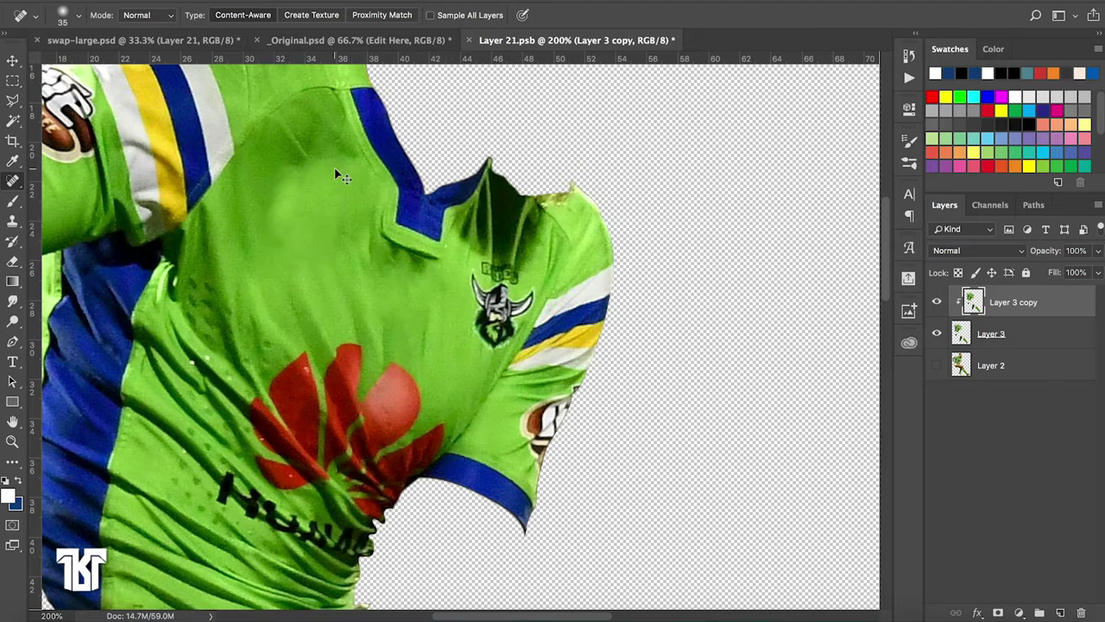
{"action": "key", "text": "ctrl+minus"}
{"action": "key", "text": "ctrl+minus"}
Zoom in and heal the collar creases, adjusting the healing brush size
{"action": "key", "text": "ctrl+plus"}
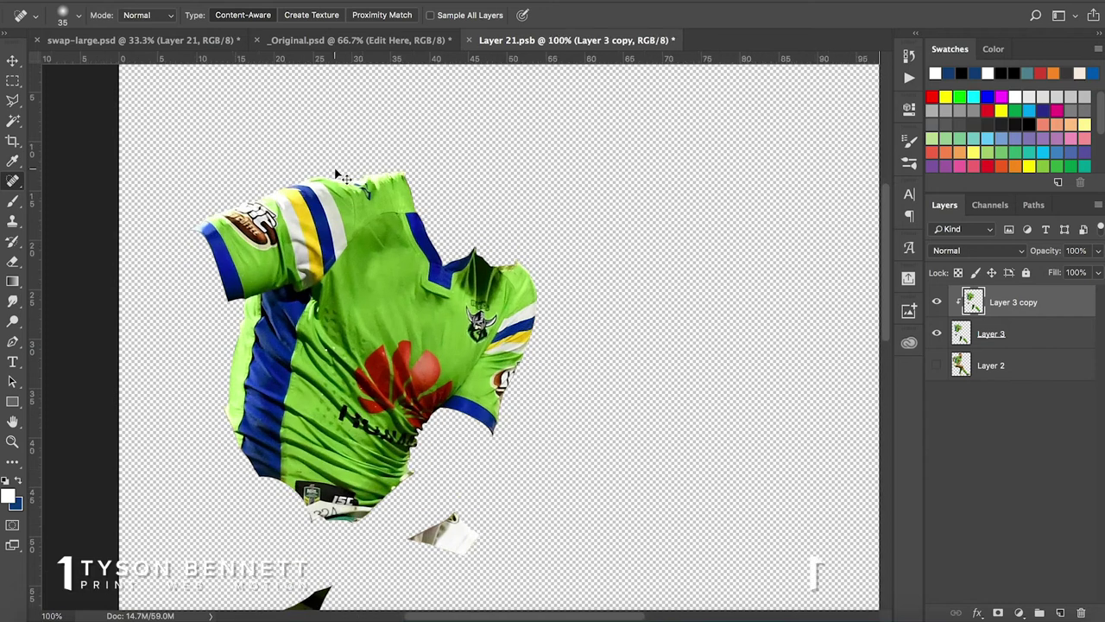
{"action": "key", "text": "ctrl+plus"}
{"action": "key", "text": "ctrl+plus"}
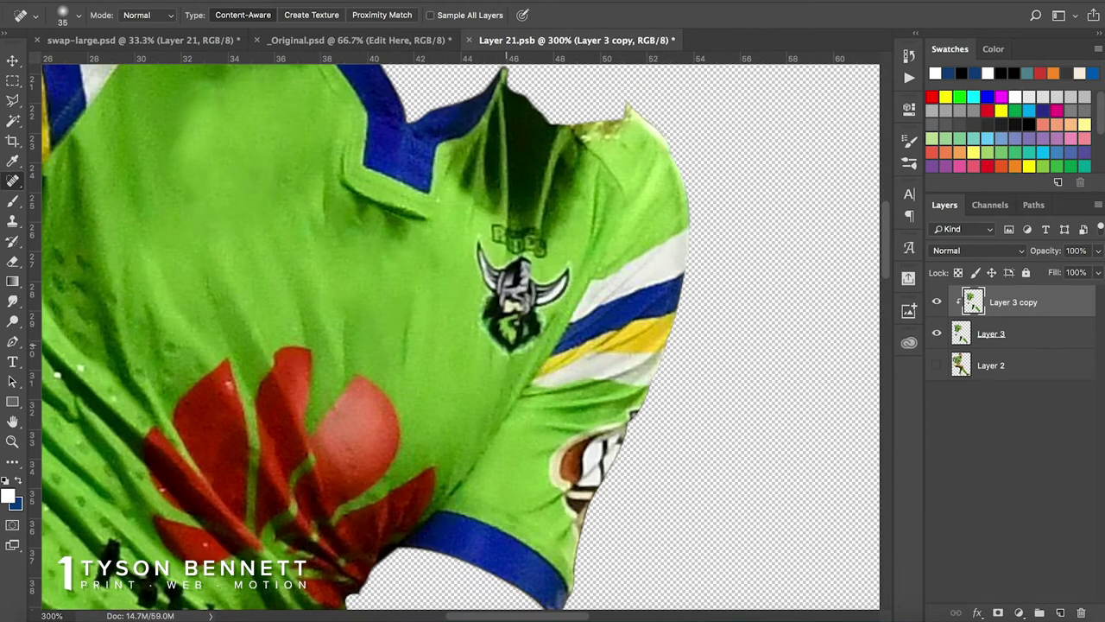
{"action": "key", "text": "bracketleft"}
{"action": "key", "text": "bracketleft"}
{"action": "key", "text": "bracketleft"}
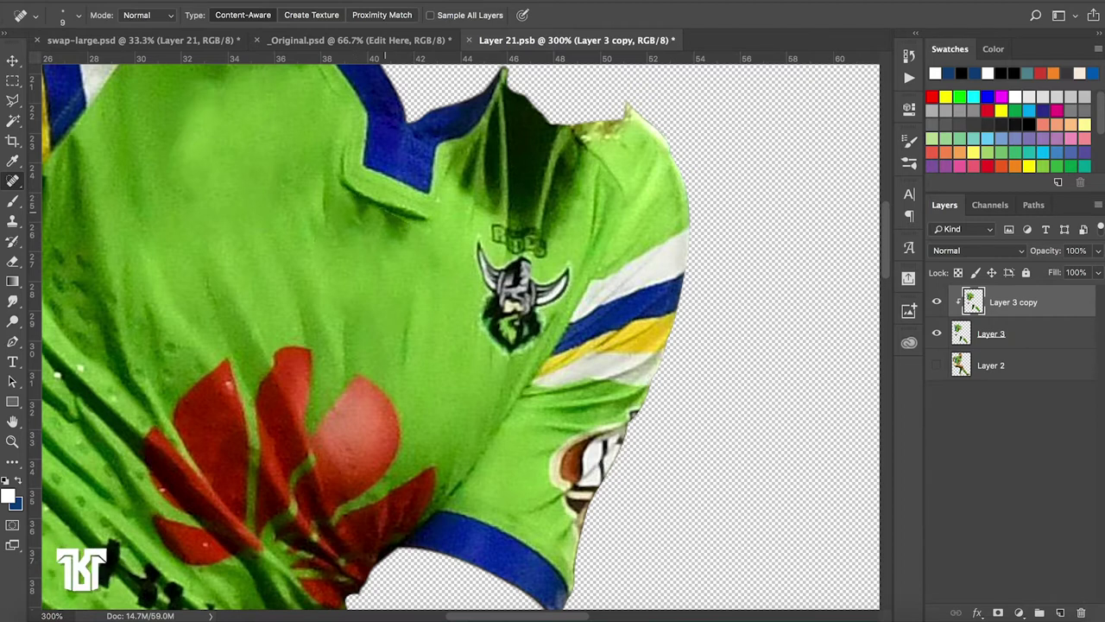
{"action": "left_click_drag", "start_coordinate": [414, 226], "coordinate": [425, 232]}
{"action": "key", "text": "bracketright"}
{"action": "left_click_drag", "start_coordinate": [336, 170], "coordinate": [445, 232]}
{"action": "left_click_drag", "start_coordinate": [361, 188], "coordinate": [423, 233]}
{"action": "left_click_drag", "start_coordinate": [342, 147], "coordinate": [352, 181]}
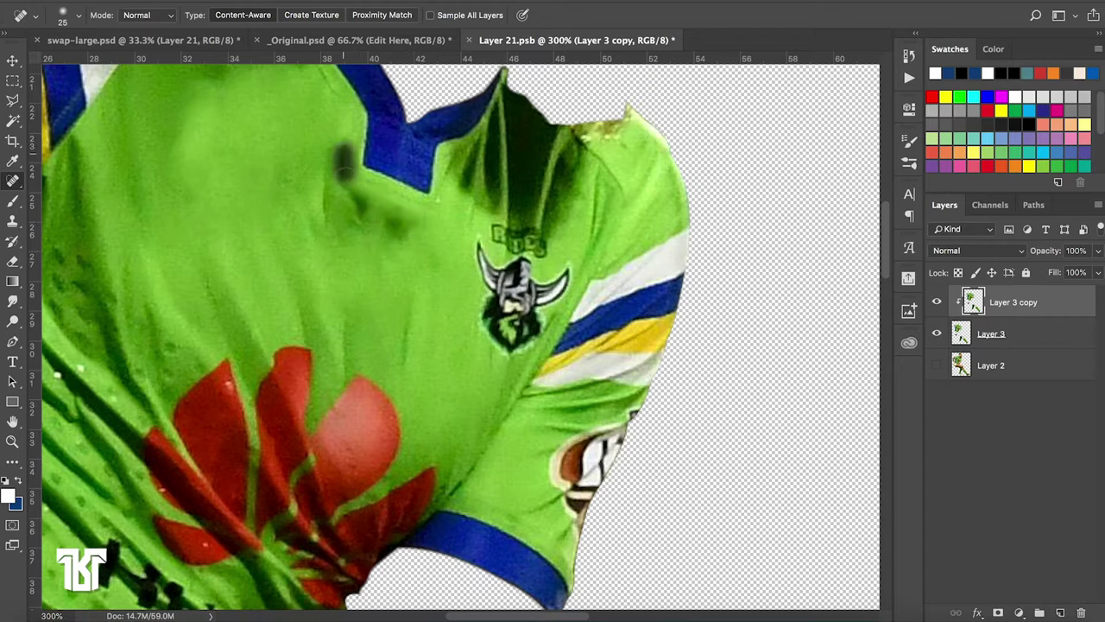
{"action": "left_click_drag", "start_coordinate": [445, 185], "coordinate": [421, 227]}
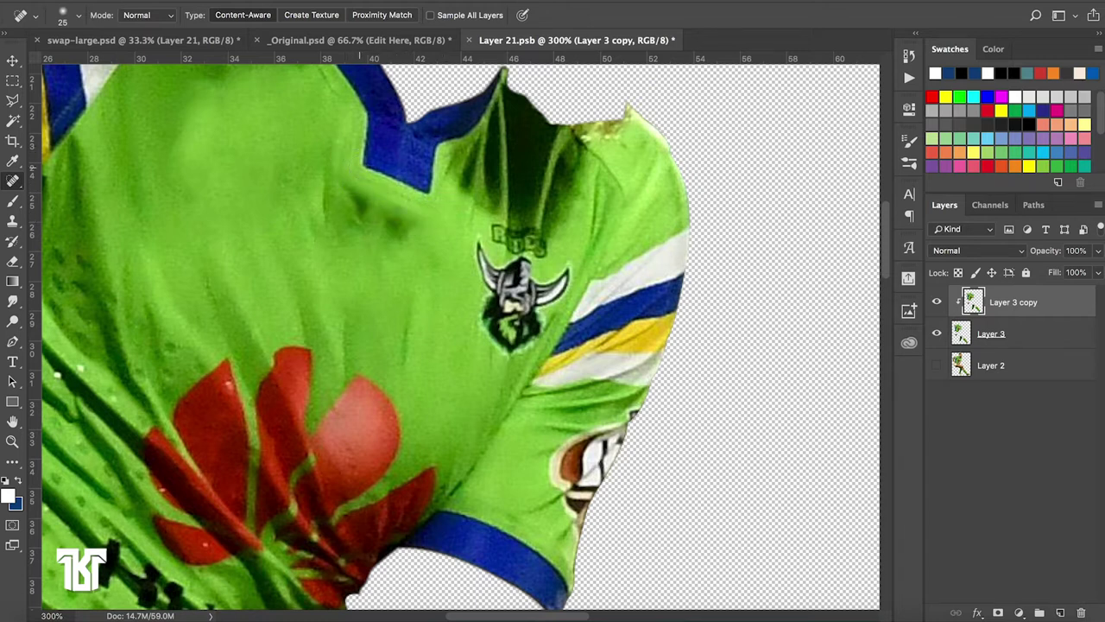
{"action": "left_click_drag", "start_coordinate": [345, 124], "coordinate": [350, 158]}
Heal away the lettering and club emblem below the collar, blending the fold
{"action": "left_click_drag", "start_coordinate": [512, 224], "coordinate": [544, 244]}
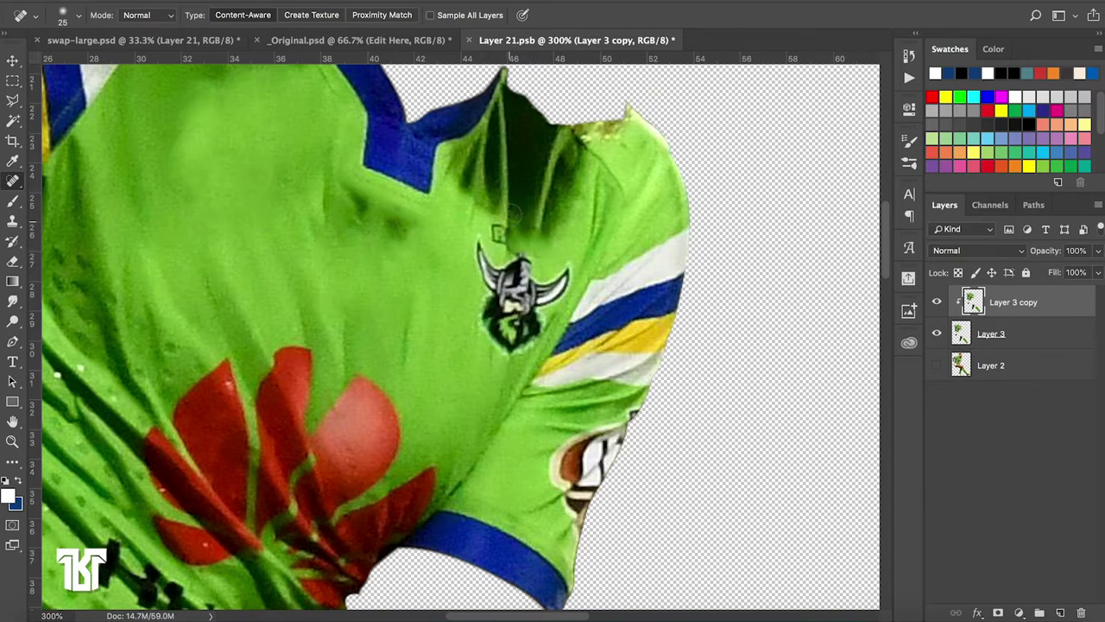
{"action": "key", "text": "ctrl+z"}
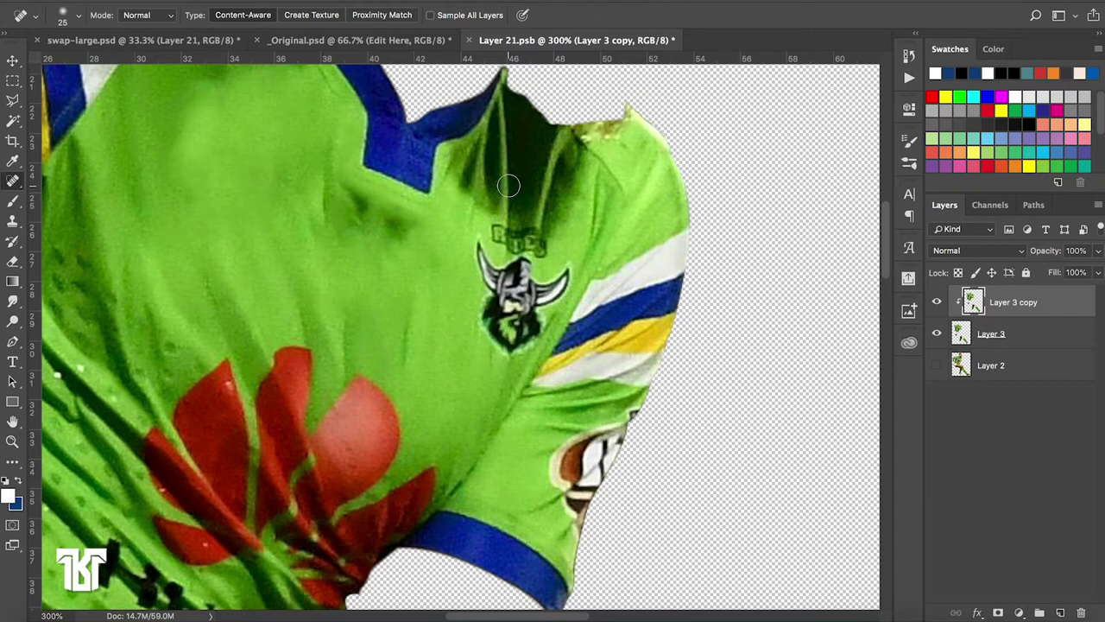
{"action": "mouse_move", "coordinate": [492, 227]}
{"action": "left_mouse_down"}
{"action": "mouse_move", "coordinate": [517, 343]}
{"action": "mouse_move", "coordinate": [561, 264]}
{"action": "mouse_move", "coordinate": [546, 298]}
{"action": "mouse_move", "coordinate": [523, 272]}
{"action": "mouse_move", "coordinate": [501, 270]}
{"action": "mouse_move", "coordinate": [527, 294]}
{"action": "mouse_move", "coordinate": [557, 298]}
{"action": "mouse_move", "coordinate": [522, 367]}
{"action": "left_mouse_up"}
{"action": "mouse_move", "coordinate": [514, 226]}
{"action": "left_mouse_down"}
{"action": "mouse_move", "coordinate": [523, 252]}
{"action": "mouse_move", "coordinate": [528, 224]}
{"action": "mouse_move", "coordinate": [544, 259]}
{"action": "left_mouse_up"}
{"action": "mouse_move", "coordinate": [531, 216]}
{"action": "left_mouse_down"}
{"action": "mouse_move", "coordinate": [543, 244]}
{"action": "mouse_move", "coordinate": [522, 211]}
{"action": "mouse_move", "coordinate": [519, 269]}
{"action": "mouse_move", "coordinate": [540, 245]}
{"action": "mouse_move", "coordinate": [501, 219]}
{"action": "mouse_move", "coordinate": [505, 250]}
{"action": "left_mouse_up"}
{"action": "left_click", "coordinate": [547, 244]}
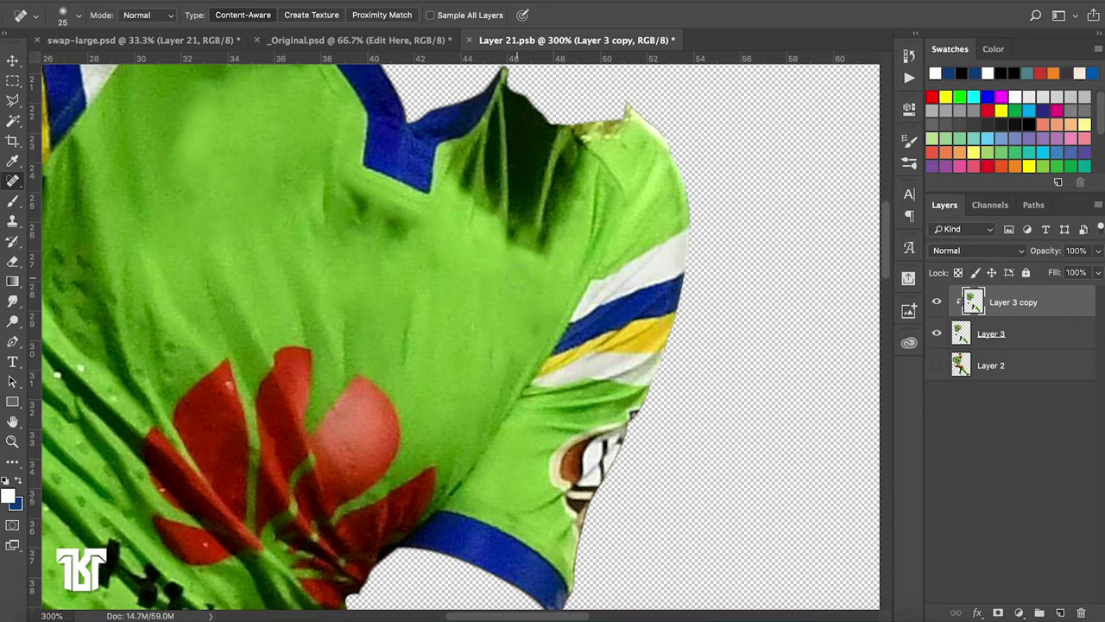
{"action": "key", "text": "ctrl+minus"}
{"action": "key", "text": "ctrl+minus"}
{"action": "key", "text": "ctrl+minus"}
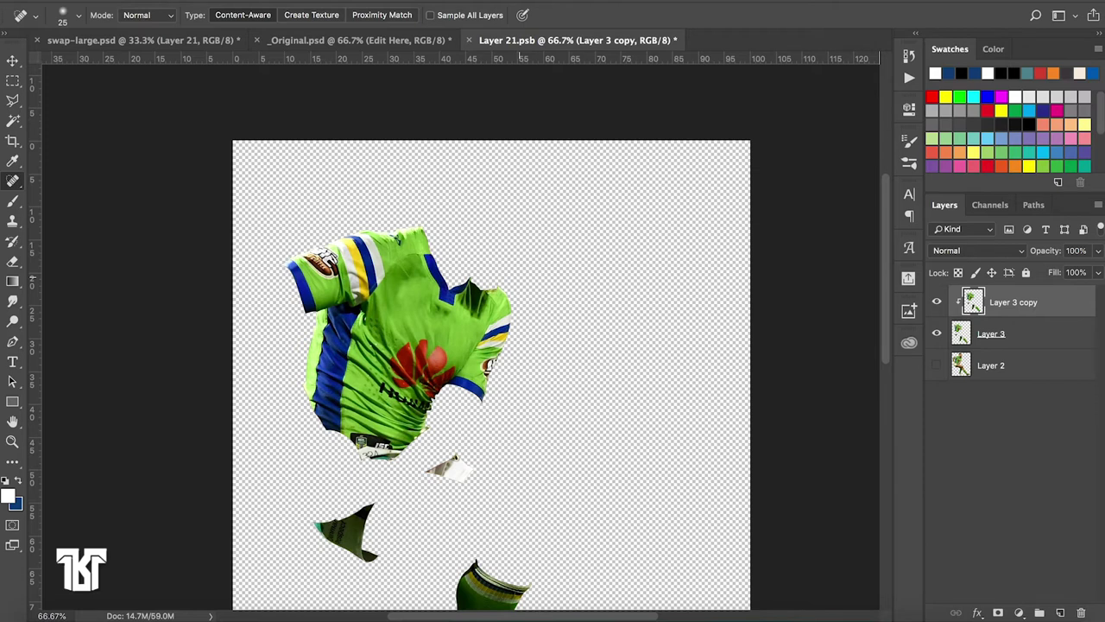
Zoom in and heal two small patches on the jersey near the collar
{"action": "key", "text": "ctrl+plus"}
{"action": "key", "text": "ctrl+plus"}
{"action": "key", "text": "ctrl+plus"}
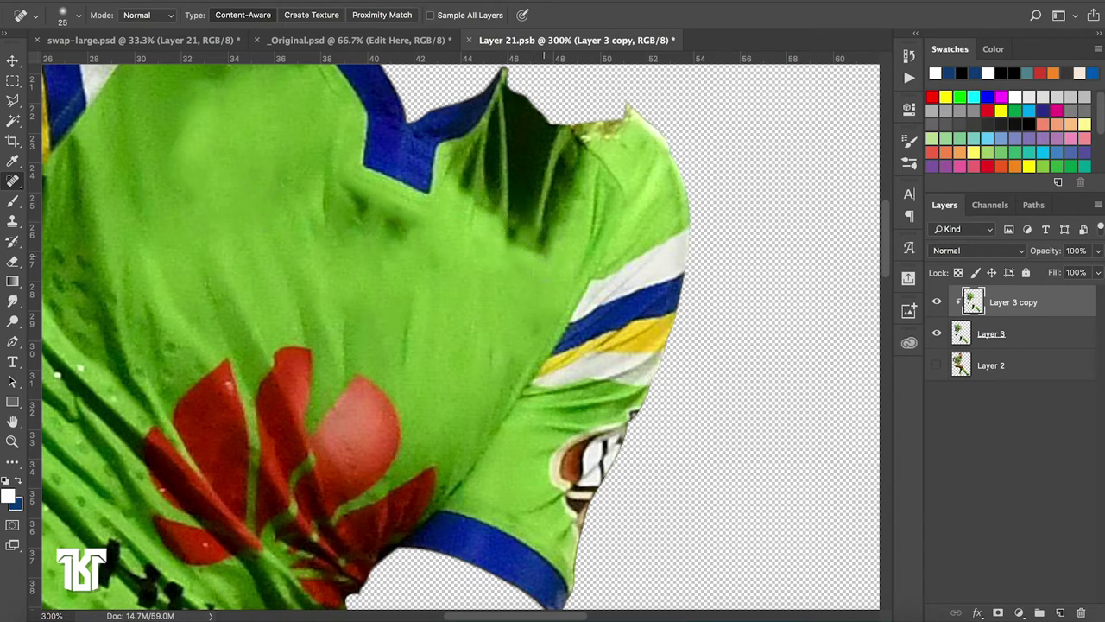
{"action": "left_click_drag", "start_coordinate": [486, 370], "coordinate": [490, 345]}
{"action": "mouse_move", "coordinate": [332, 183]}
{"action": "left_mouse_down"}
{"action": "mouse_move", "coordinate": [318, 222]}
{"action": "mouse_move", "coordinate": [345, 192]}
{"action": "left_mouse_up"}
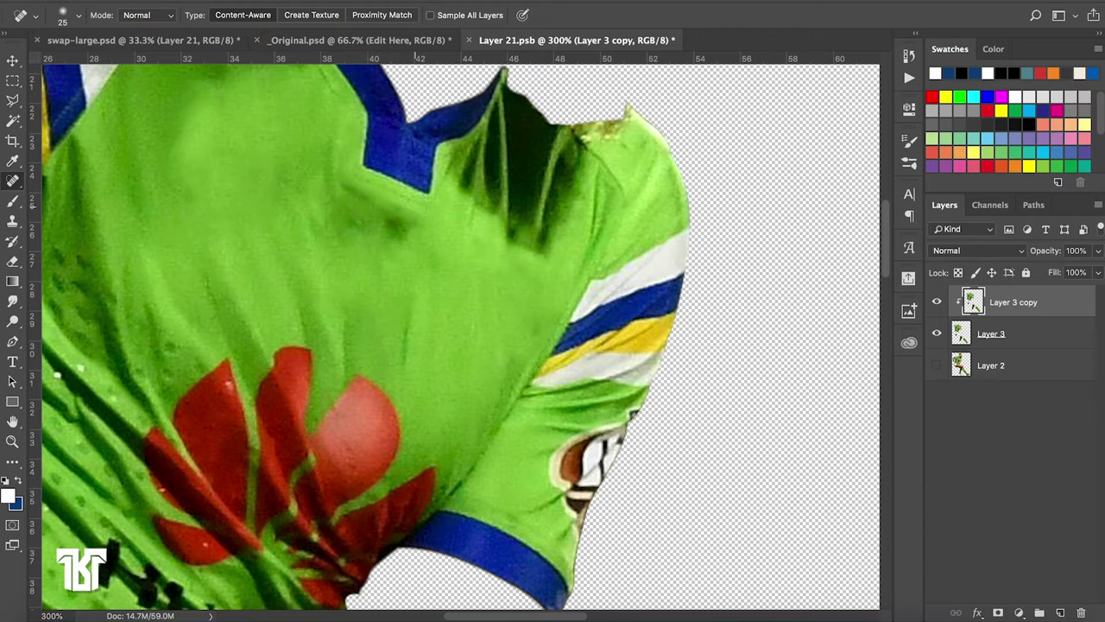
{"action": "scroll", "coordinate": [414, 205], "scroll_direction": "down", "scroll_amount": 4}
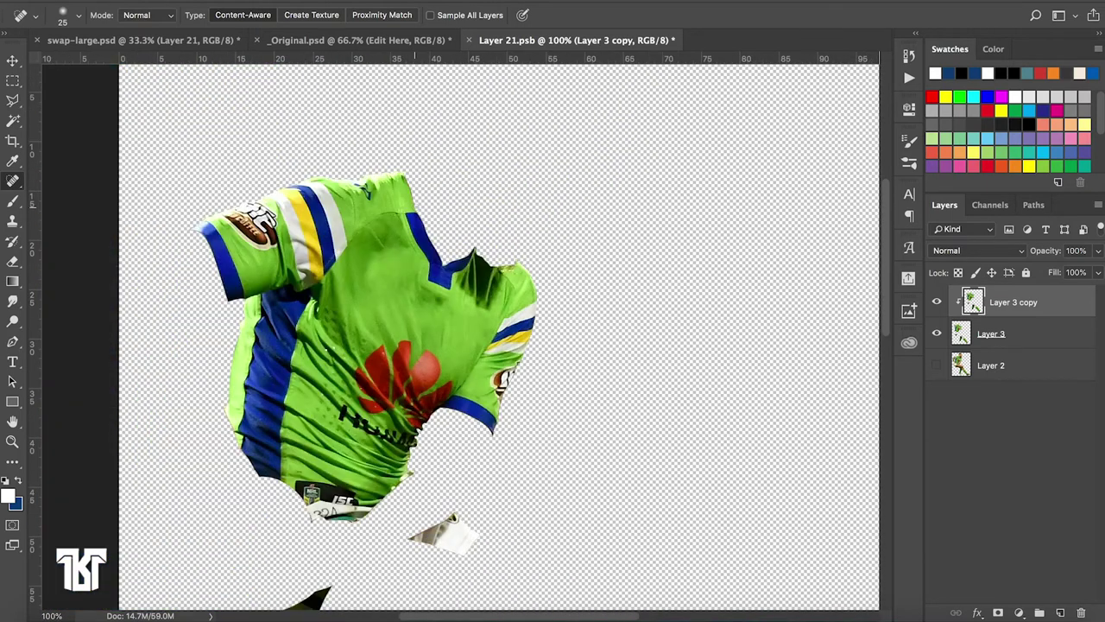
{"action": "scroll", "coordinate": [414, 207], "scroll_direction": "up", "scroll_amount": 2}
{"action": "scroll", "coordinate": [414, 207], "scroll_direction": "up", "scroll_amount": 2}
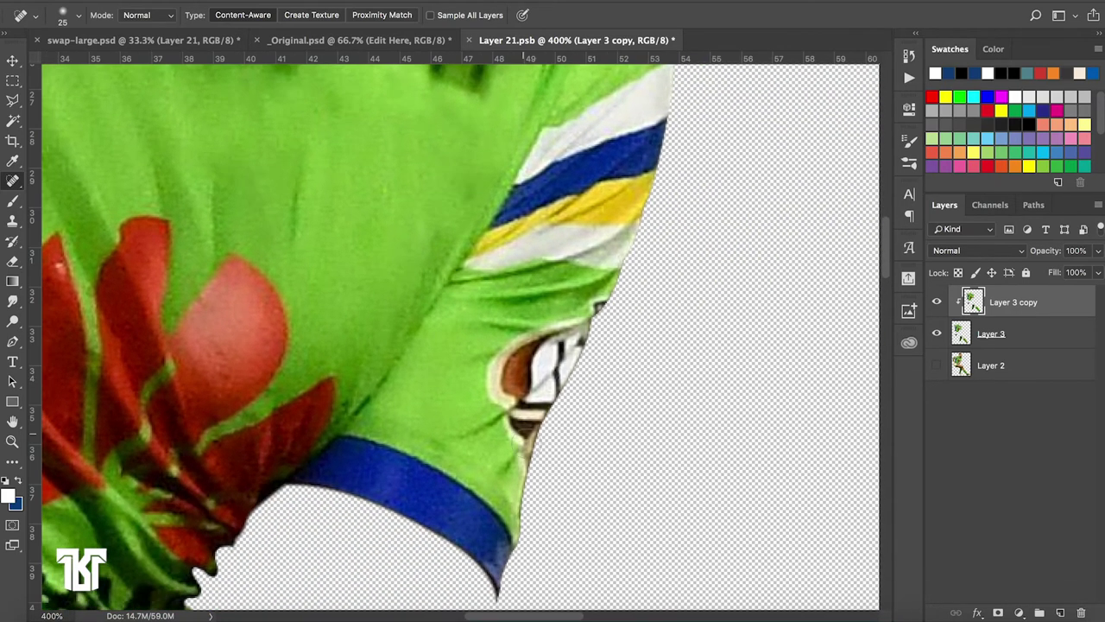
Paint out the sponsor logo on the right sleeve
{"action": "mouse_move", "coordinate": [535, 460]}
{"action": "left_mouse_down"}
{"action": "mouse_move", "coordinate": [531, 404]}
{"action": "mouse_move", "coordinate": [604, 316]}
{"action": "mouse_move", "coordinate": [524, 351]}
{"action": "mouse_move", "coordinate": [510, 394]}
{"action": "left_mouse_up"}
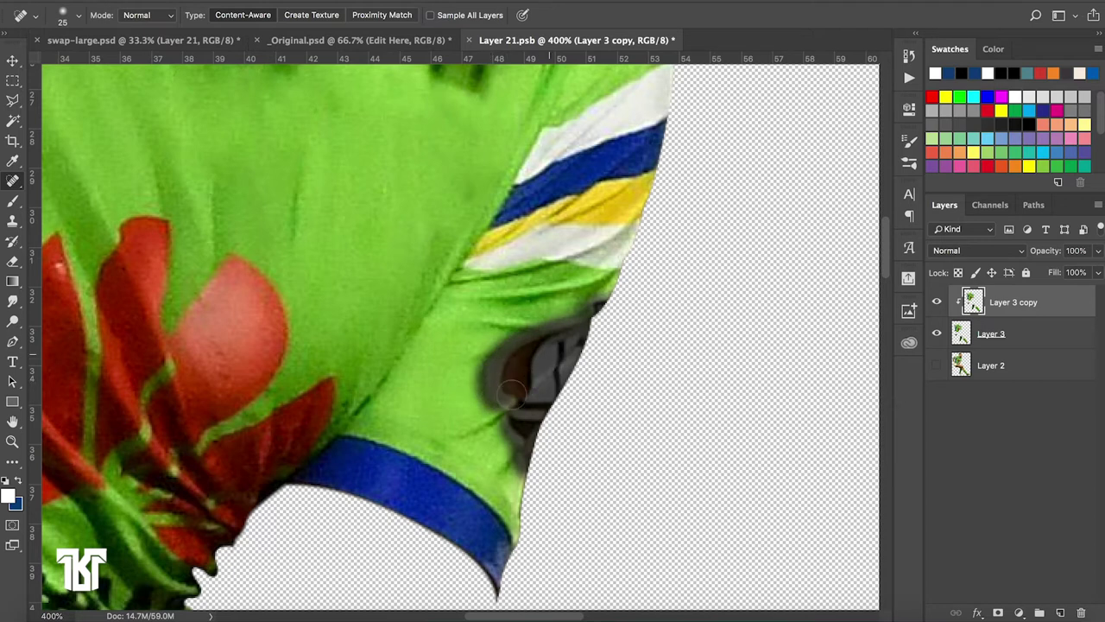
{"action": "left_click_drag", "start_coordinate": [510, 395], "coordinate": [552, 363]}
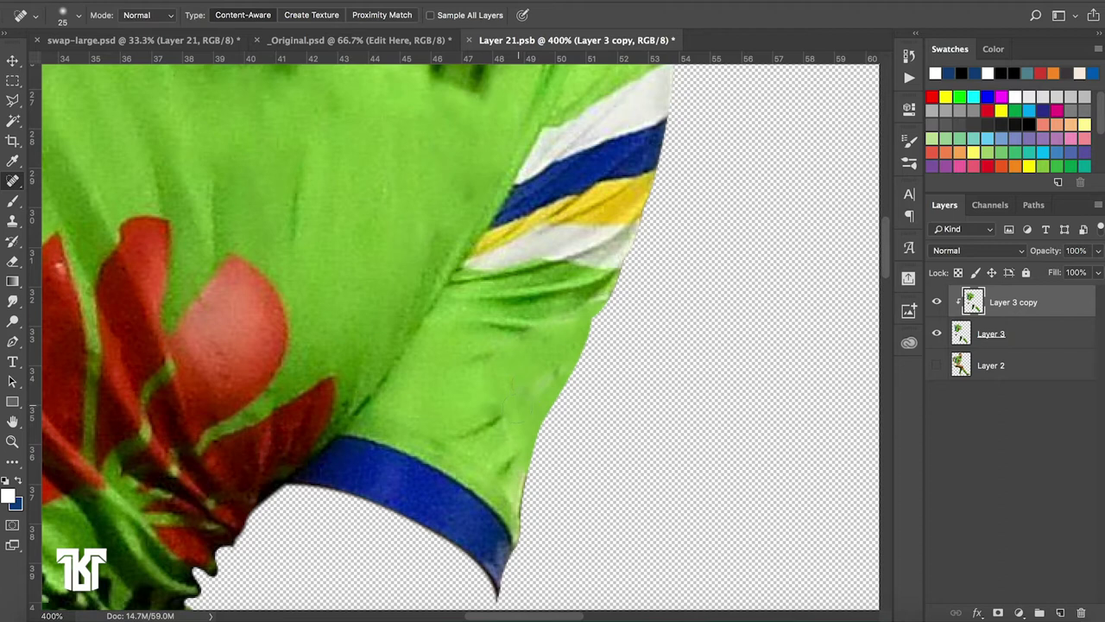
{"action": "left_click_drag", "start_coordinate": [528, 389], "coordinate": [563, 356]}
{"action": "left_click", "coordinate": [501, 438]}
{"action": "left_click", "coordinate": [512, 425]}
Heal the remaining small marks and creases across the sleeve
{"action": "left_click", "coordinate": [518, 337]}
{"action": "left_click_drag", "start_coordinate": [539, 328], "coordinate": [578, 302]}
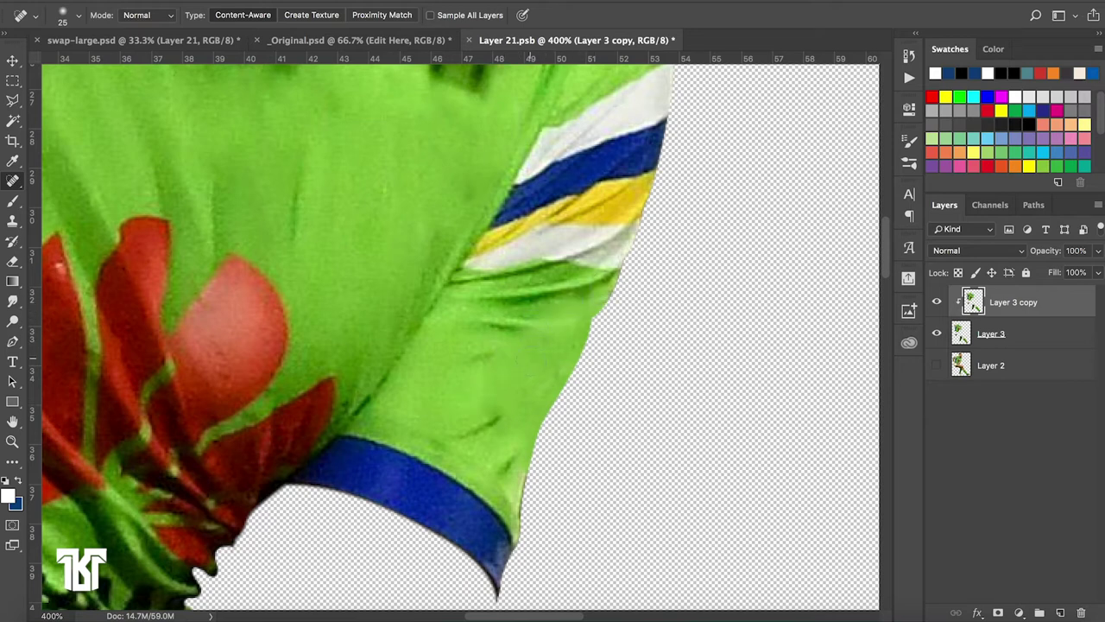
{"action": "left_click_drag", "start_coordinate": [492, 340], "coordinate": [536, 342]}
{"action": "left_click", "coordinate": [479, 371]}
{"action": "left_click", "coordinate": [493, 374]}
{"action": "left_click", "coordinate": [474, 400]}
{"action": "left_click", "coordinate": [508, 395]}
{"action": "left_click", "coordinate": [515, 424]}
{"action": "left_click", "coordinate": [499, 418]}
{"action": "left_click", "coordinate": [524, 484]}
{"action": "key", "text": "ctrl+1"}
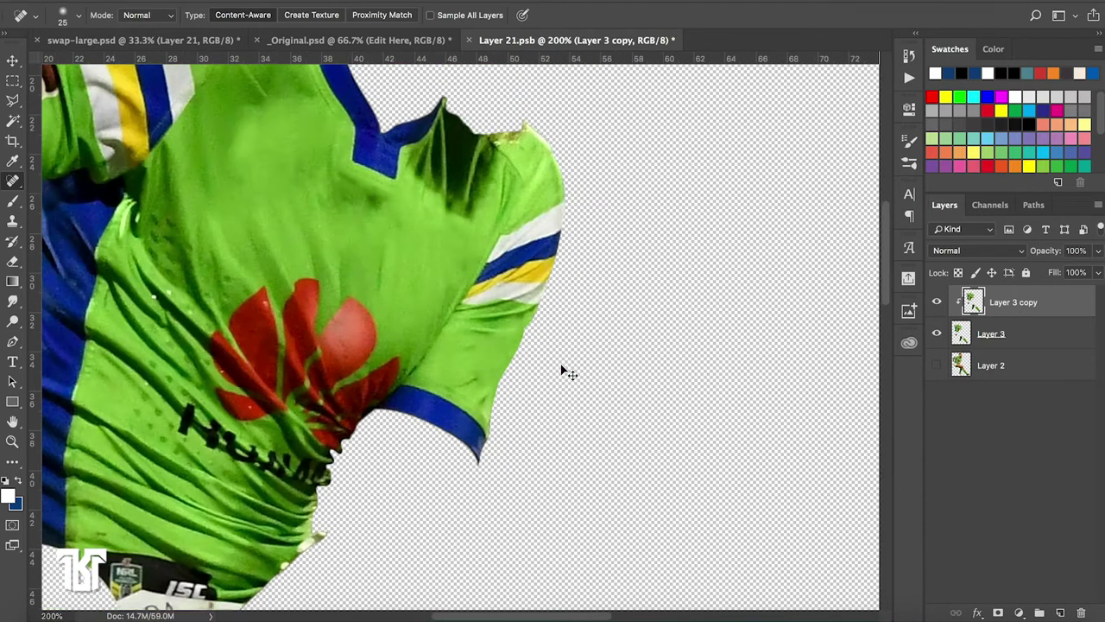
{"action": "key", "text": "ctrl+plus"}
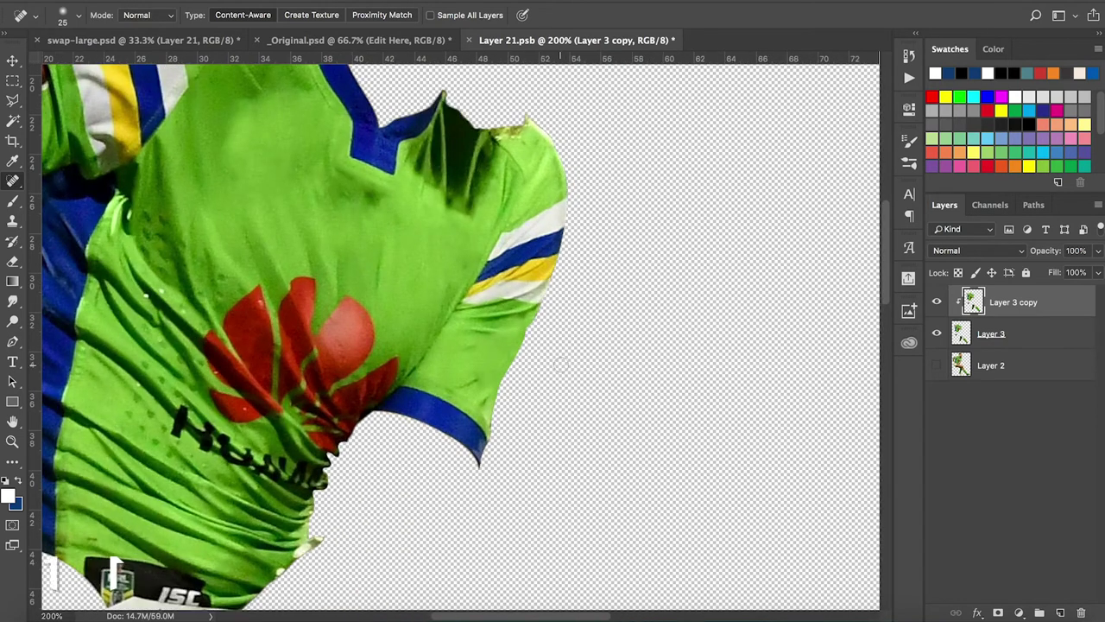
{"action": "key", "text": "ctrl+minus"}
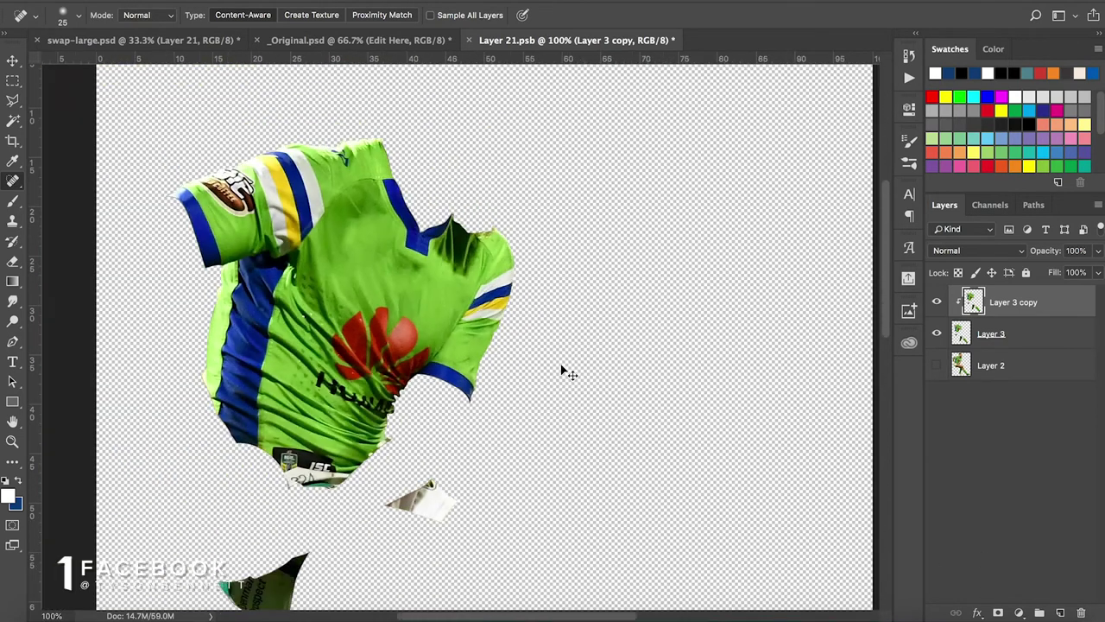
{"action": "key", "text": "ctrl+minus"}
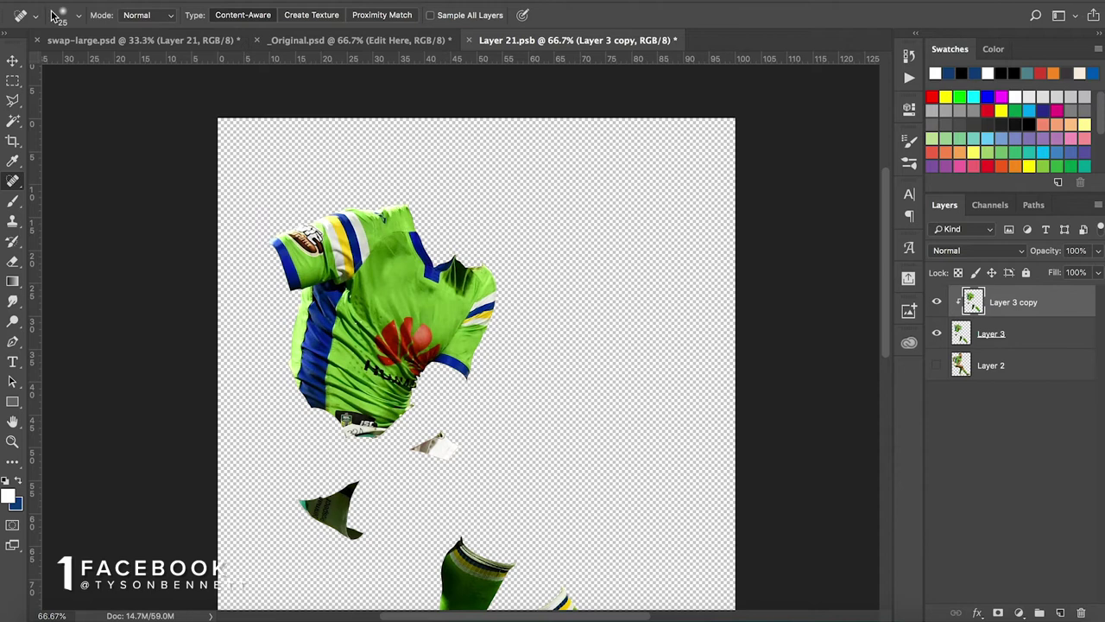
{"action": "left_click", "coordinate": [92, 42]}
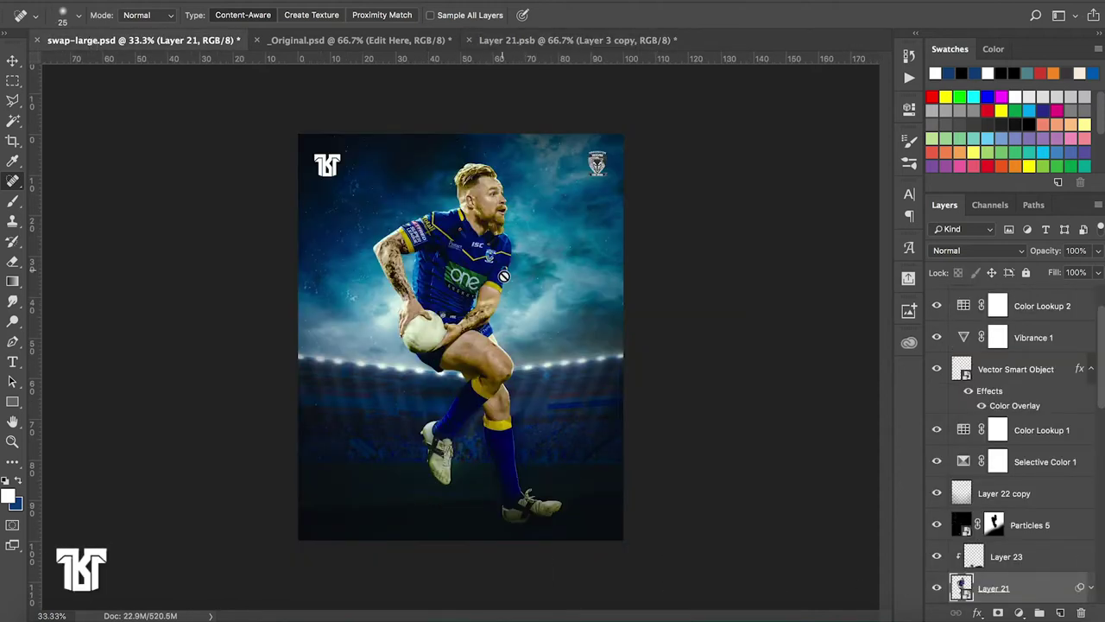
{"action": "left_click", "coordinate": [545, 40]}
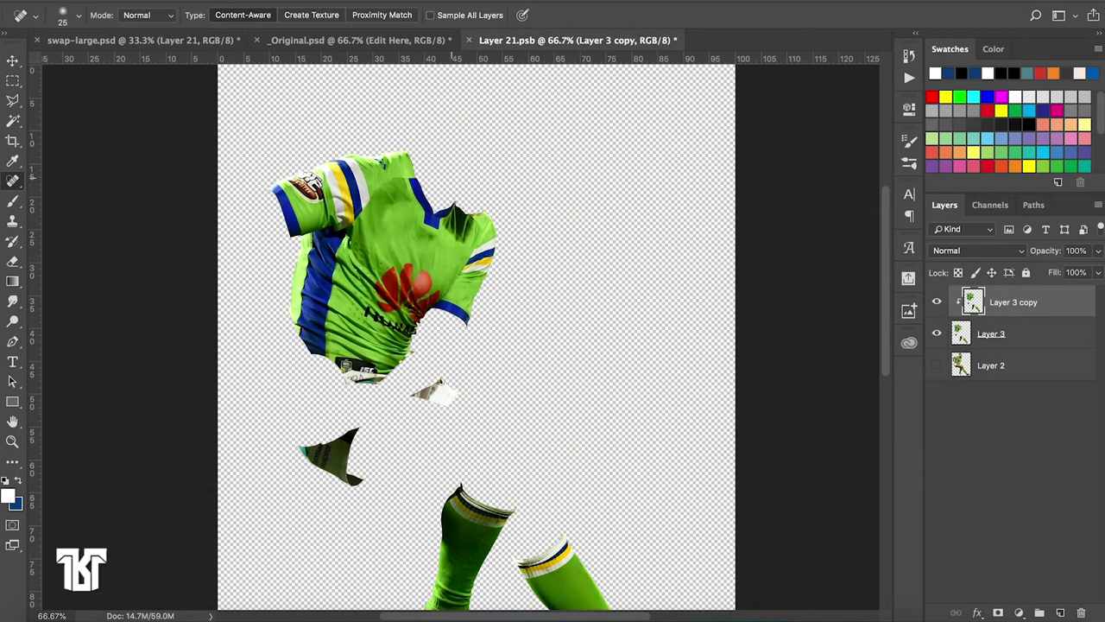
Heal the dark blue mark, streak and rough patch beside the collar
{"action": "scroll", "coordinate": [453, 177], "scroll_direction": "up", "scroll_amount": 1}
{"action": "scroll", "coordinate": [453, 178], "scroll_direction": "up", "scroll_amount": 1}
{"action": "scroll", "coordinate": [452, 178], "scroll_direction": "up", "scroll_amount": 1}
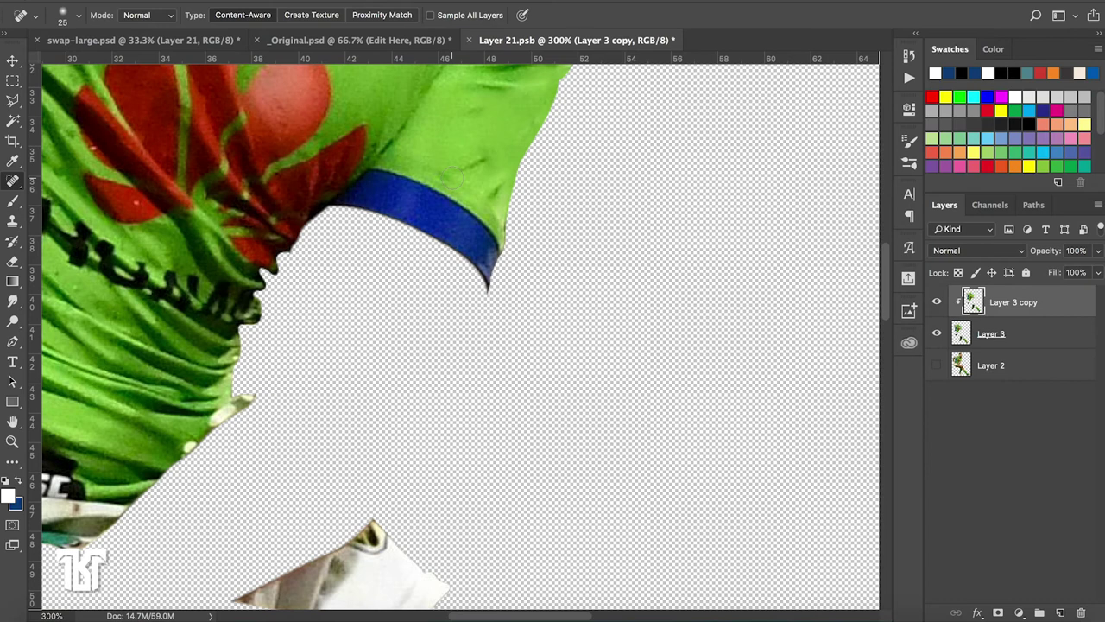
{"action": "scroll", "coordinate": [374, 277], "scroll_direction": "left", "scroll_amount": 3}
{"action": "scroll", "coordinate": [375, 281], "scroll_direction": "left", "scroll_amount": 5}
{"action": "scroll", "coordinate": [380, 289], "scroll_direction": "left", "scroll_amount": 10}
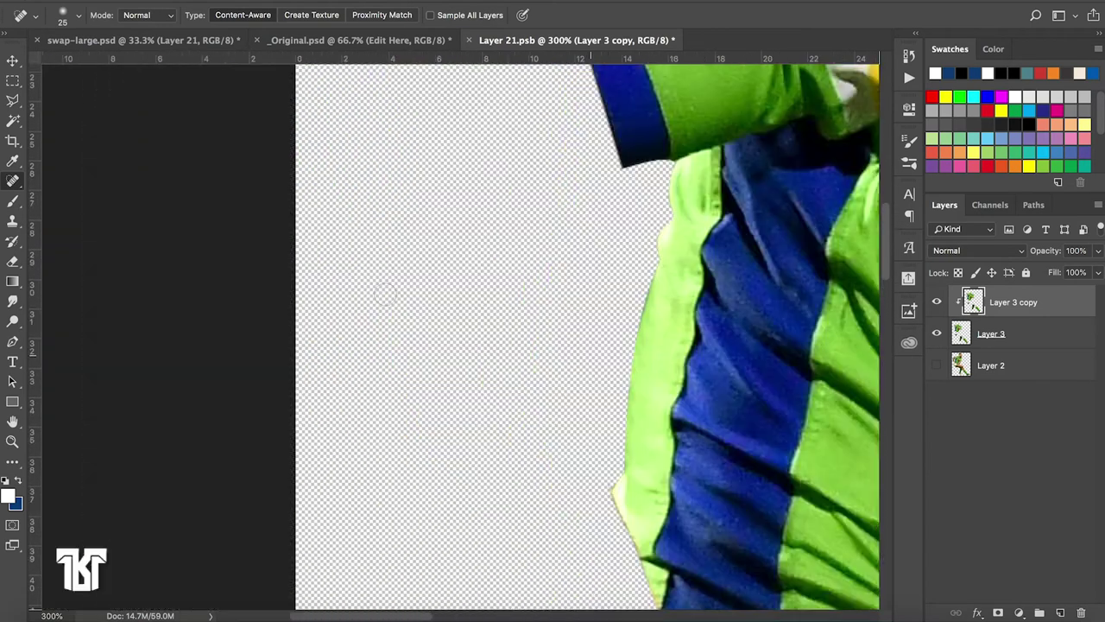
{"action": "scroll", "coordinate": [386, 297], "scroll_direction": "left", "scroll_amount": 5}
{"action": "scroll", "coordinate": [386, 297], "scroll_direction": "left", "scroll_amount": 5}
{"action": "scroll", "coordinate": [385, 296], "scroll_direction": "up", "scroll_amount": 10}
{"action": "scroll", "coordinate": [385, 295], "scroll_direction": "right", "scroll_amount": 5}
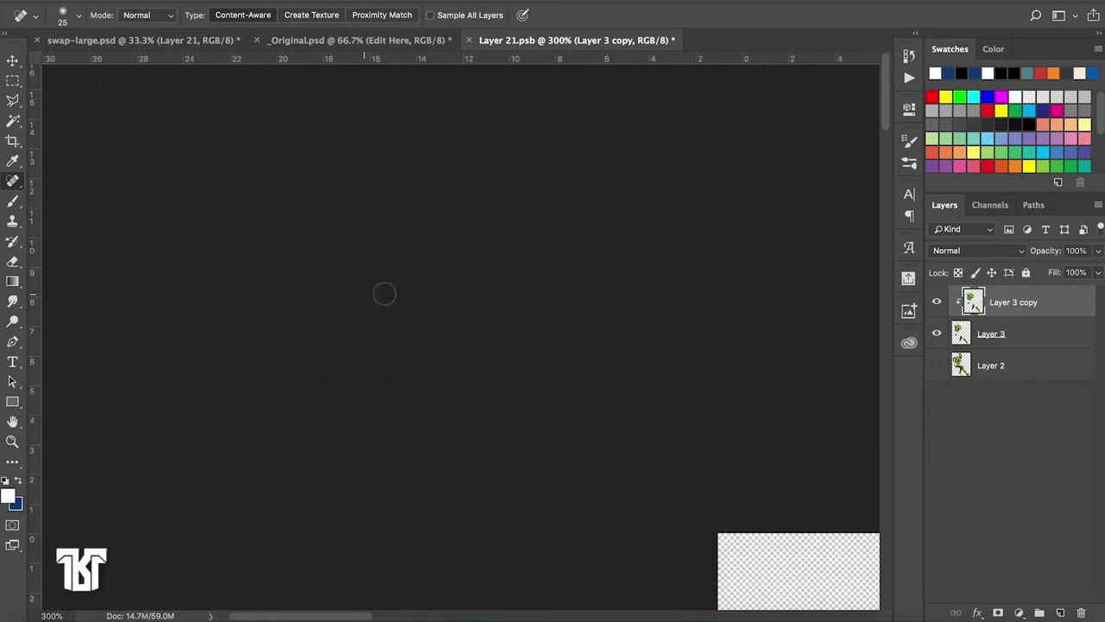
{"action": "scroll", "coordinate": [384, 294], "scroll_direction": "right", "scroll_amount": 10}
{"action": "scroll", "coordinate": [384, 295], "scroll_direction": "right", "scroll_amount": 10}
{"action": "scroll", "coordinate": [385, 294], "scroll_direction": "right", "scroll_amount": 5}
{"action": "scroll", "coordinate": [384, 294], "scroll_direction": "down", "scroll_amount": 3}
{"action": "scroll", "coordinate": [385, 295], "scroll_direction": "down", "scroll_amount": 5}
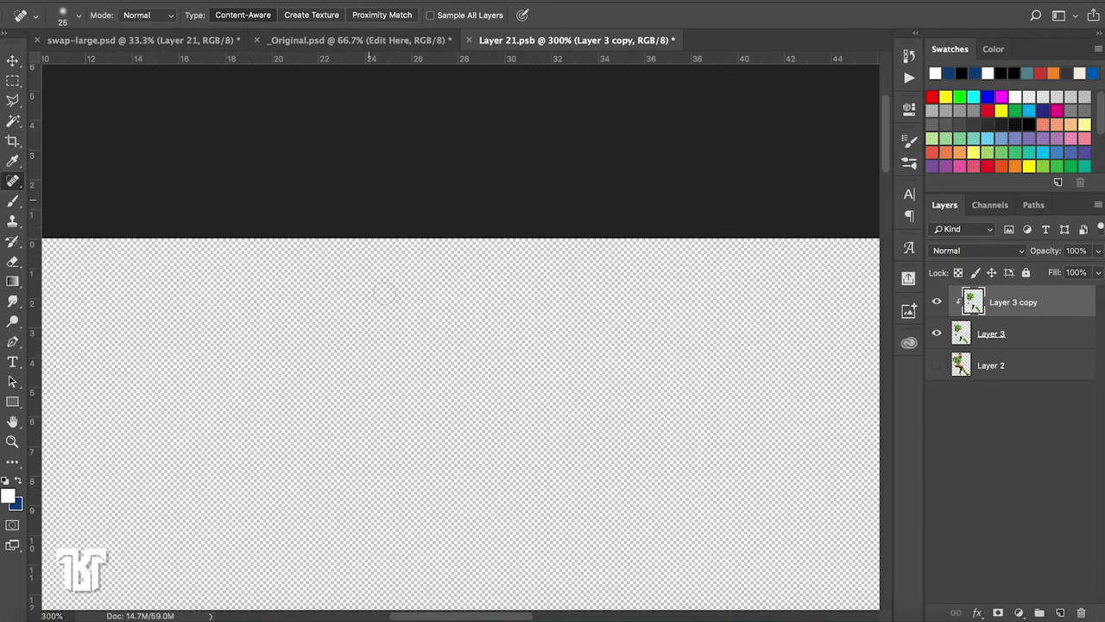
{"action": "scroll", "coordinate": [384, 294], "scroll_direction": "down", "scroll_amount": 5}
{"action": "scroll", "coordinate": [384, 295], "scroll_direction": "left", "scroll_amount": 5}
{"action": "scroll", "coordinate": [384, 294], "scroll_direction": "down", "scroll_amount": 2}
{"action": "scroll", "coordinate": [384, 295], "scroll_direction": "left", "scroll_amount": 3}
{"action": "scroll", "coordinate": [385, 294], "scroll_direction": "down", "scroll_amount": 3}
{"action": "scroll", "coordinate": [384, 295], "scroll_direction": "down", "scroll_amount": 5}
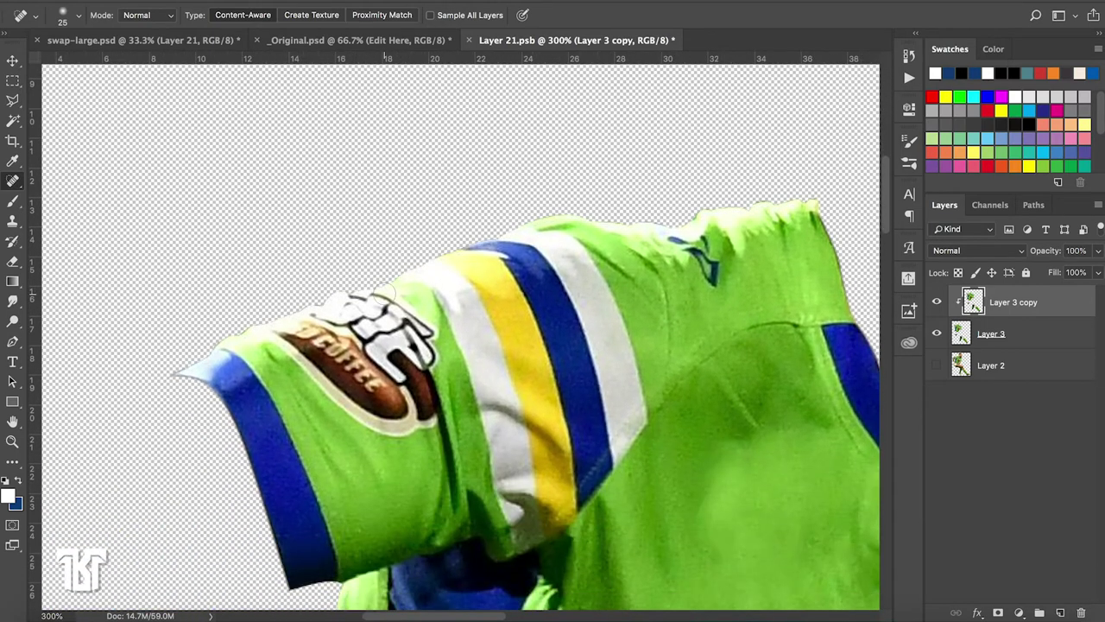
{"action": "scroll", "coordinate": [384, 294], "scroll_direction": "right", "scroll_amount": 5}
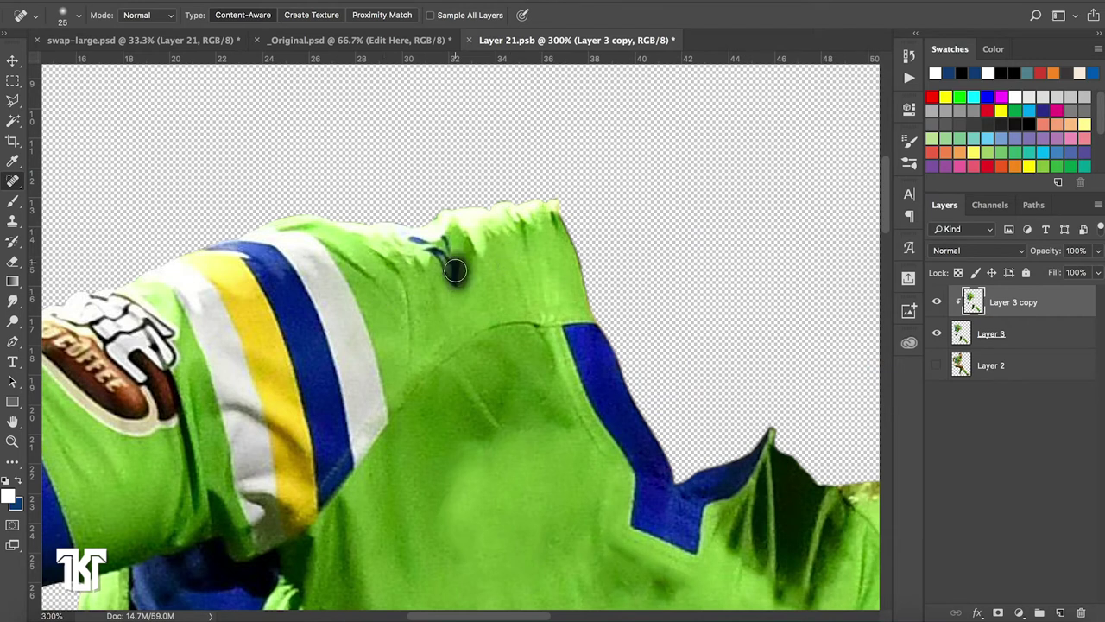
{"action": "mouse_move", "coordinate": [453, 270]}
{"action": "left_mouse_down"}
{"action": "mouse_move", "coordinate": [420, 245]}
{"action": "mouse_move", "coordinate": [449, 232]}
{"action": "left_mouse_up"}
{"action": "left_click", "coordinate": [442, 251]}
{"action": "left_click", "coordinate": [447, 248]}
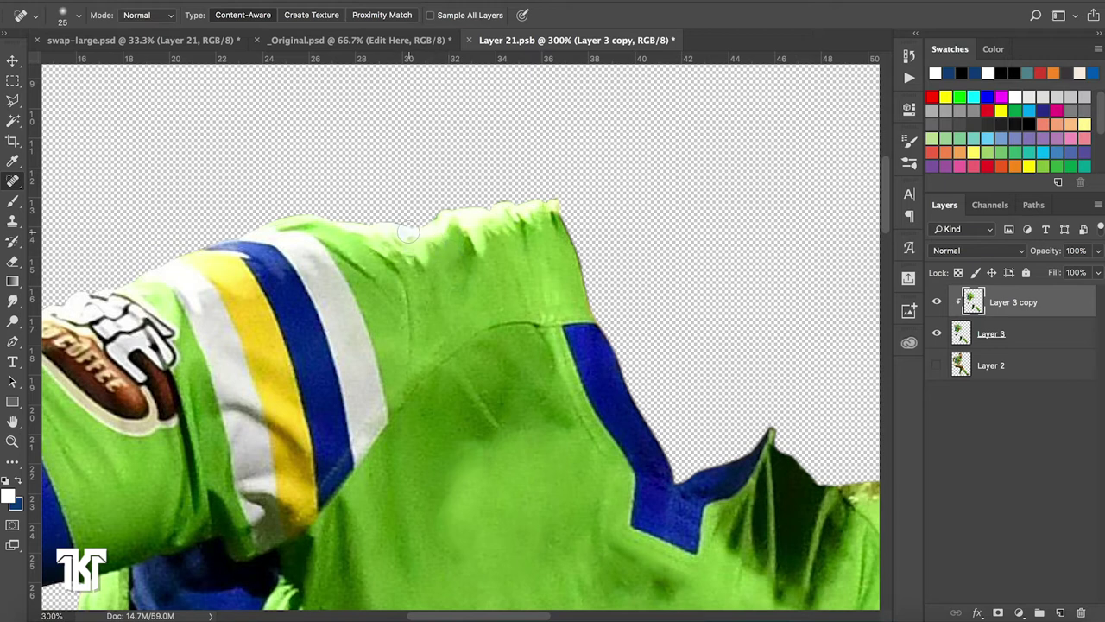
{"action": "left_click_drag", "start_coordinate": [407, 230], "coordinate": [423, 234]}
{"action": "scroll", "coordinate": [409, 214], "scroll_direction": "left", "scroll_amount": 2}
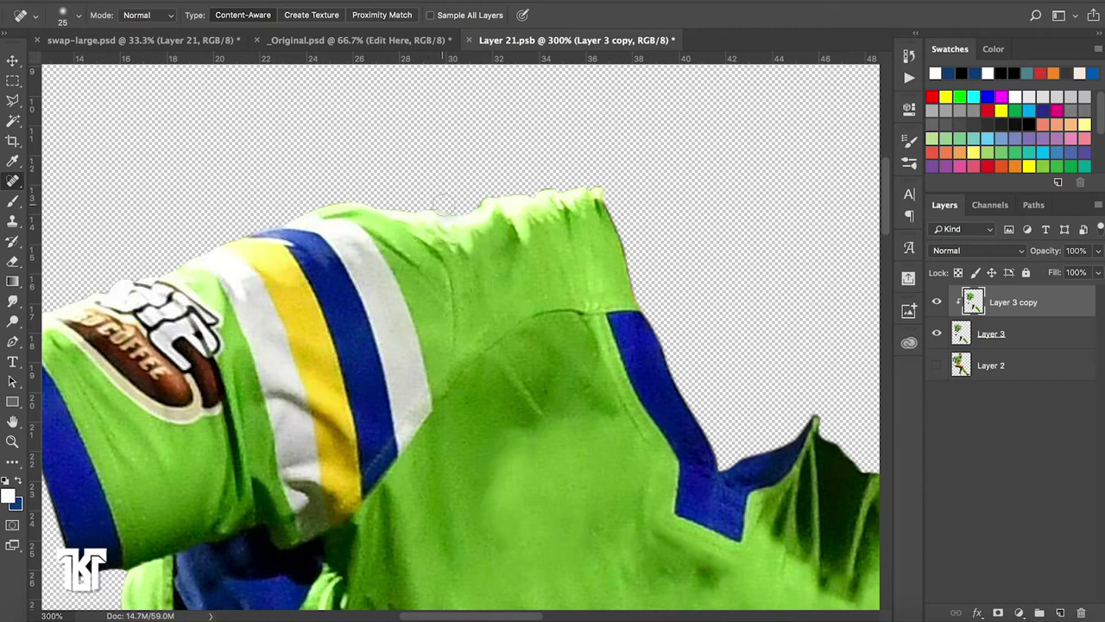
{"action": "scroll", "coordinate": [429, 186], "scroll_direction": "down", "scroll_amount": 3}
{"action": "scroll", "coordinate": [430, 186], "scroll_direction": "left", "scroll_amount": 3}
Heal out the brown COFFEE patch and its white letters on the sleeve
{"action": "scroll", "coordinate": [429, 185], "scroll_direction": "down", "scroll_amount": 2}
{"action": "scroll", "coordinate": [429, 186], "scroll_direction": "left", "scroll_amount": 3}
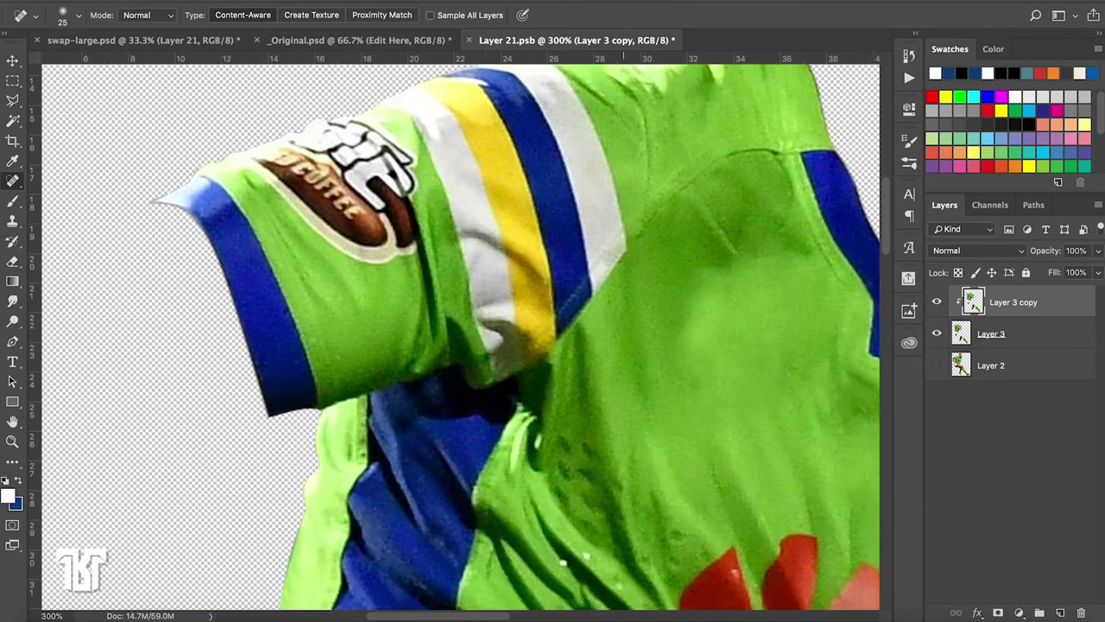
{"action": "scroll", "coordinate": [429, 185], "scroll_direction": "left", "scroll_amount": 2}
{"action": "scroll", "coordinate": [429, 185], "scroll_direction": "left", "scroll_amount": 1}
{"action": "scroll", "coordinate": [429, 186], "scroll_direction": "up", "scroll_amount": 2}
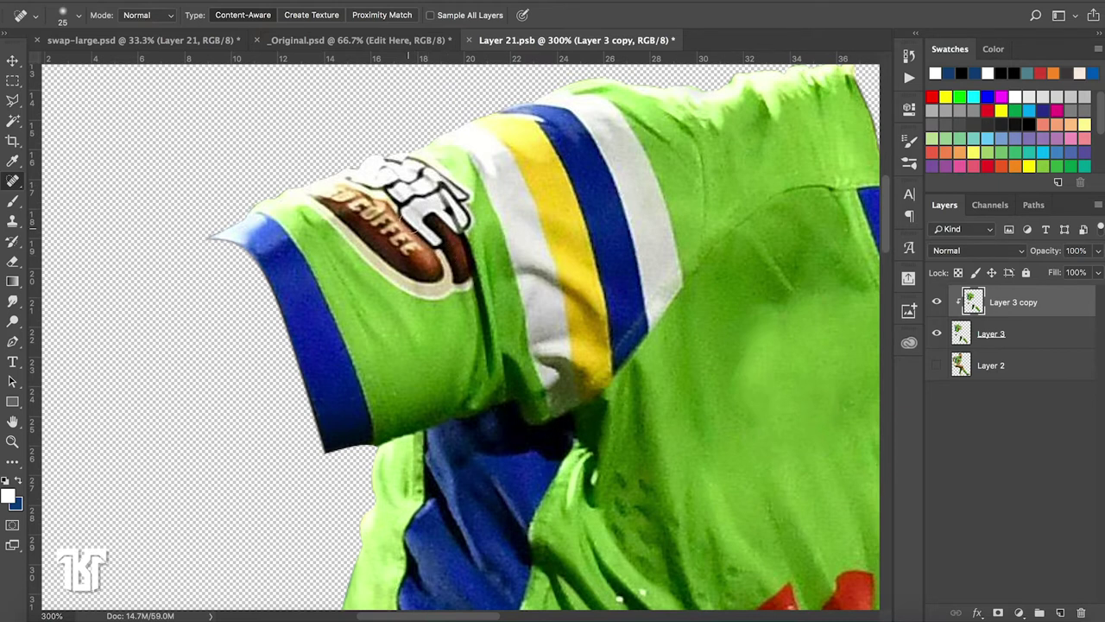
{"action": "mouse_move", "coordinate": [300, 195]}
{"action": "left_mouse_down"}
{"action": "mouse_move", "coordinate": [373, 260]}
{"action": "mouse_move", "coordinate": [461, 289]}
{"action": "mouse_move", "coordinate": [438, 221]}
{"action": "left_mouse_up"}
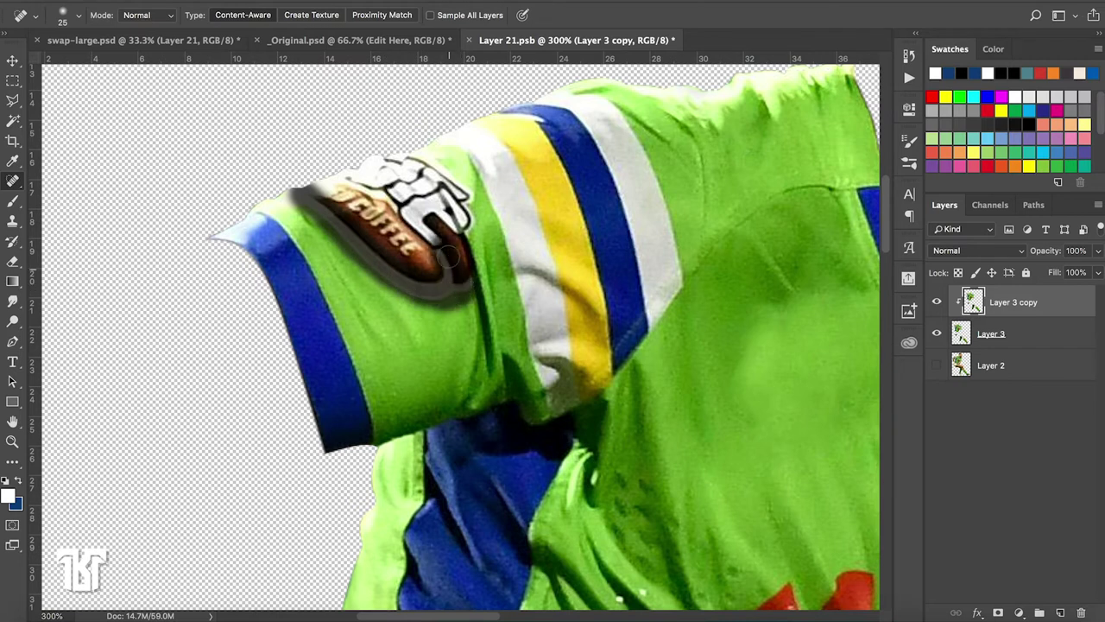
{"action": "mouse_move", "coordinate": [433, 229]}
{"action": "left_mouse_down"}
{"action": "mouse_move", "coordinate": [410, 246]}
{"action": "mouse_move", "coordinate": [366, 211]}
{"action": "mouse_move", "coordinate": [415, 262]}
{"action": "left_mouse_up"}
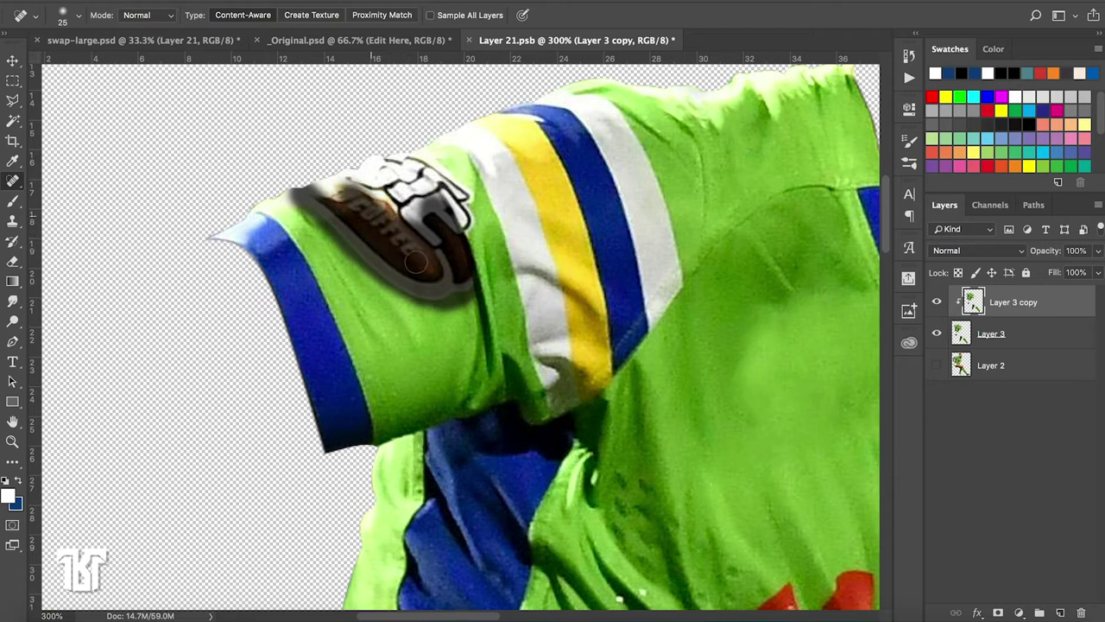
{"action": "mouse_move", "coordinate": [373, 223]}
{"action": "left_mouse_down"}
{"action": "mouse_move", "coordinate": [354, 194]}
{"action": "mouse_move", "coordinate": [423, 171]}
{"action": "mouse_move", "coordinate": [466, 203]}
{"action": "mouse_move", "coordinate": [466, 216]}
{"action": "mouse_move", "coordinate": [423, 186]}
{"action": "mouse_move", "coordinate": [405, 207]}
{"action": "mouse_move", "coordinate": [423, 231]}
{"action": "left_mouse_up"}
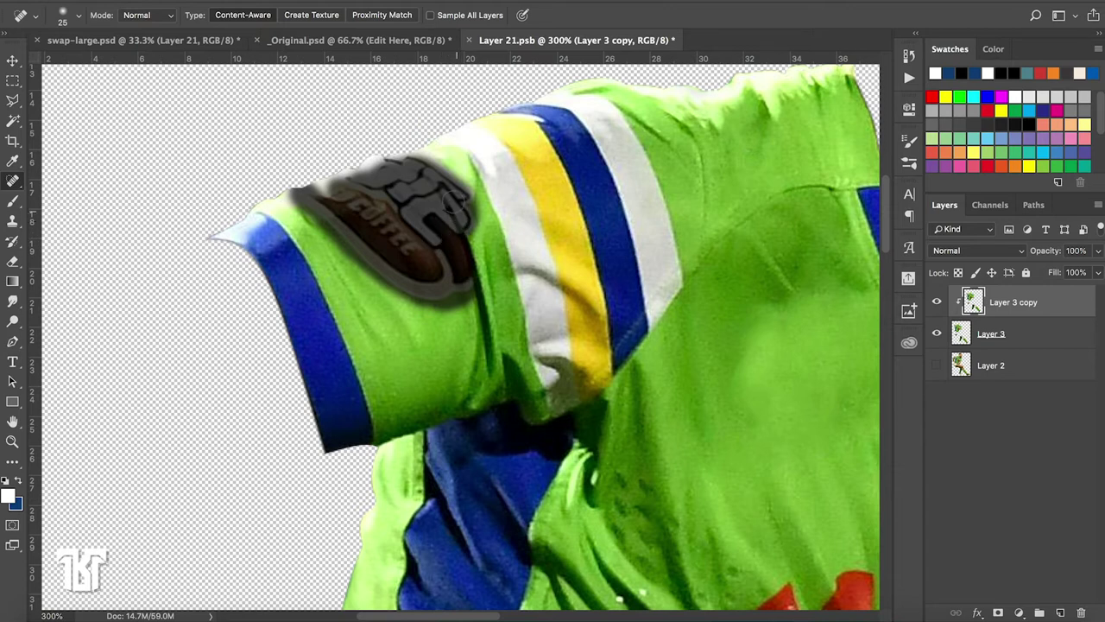
{"action": "mouse_move", "coordinate": [411, 183]}
{"action": "left_mouse_down"}
{"action": "mouse_move", "coordinate": [366, 225]}
{"action": "mouse_move", "coordinate": [402, 261]}
{"action": "left_mouse_up"}
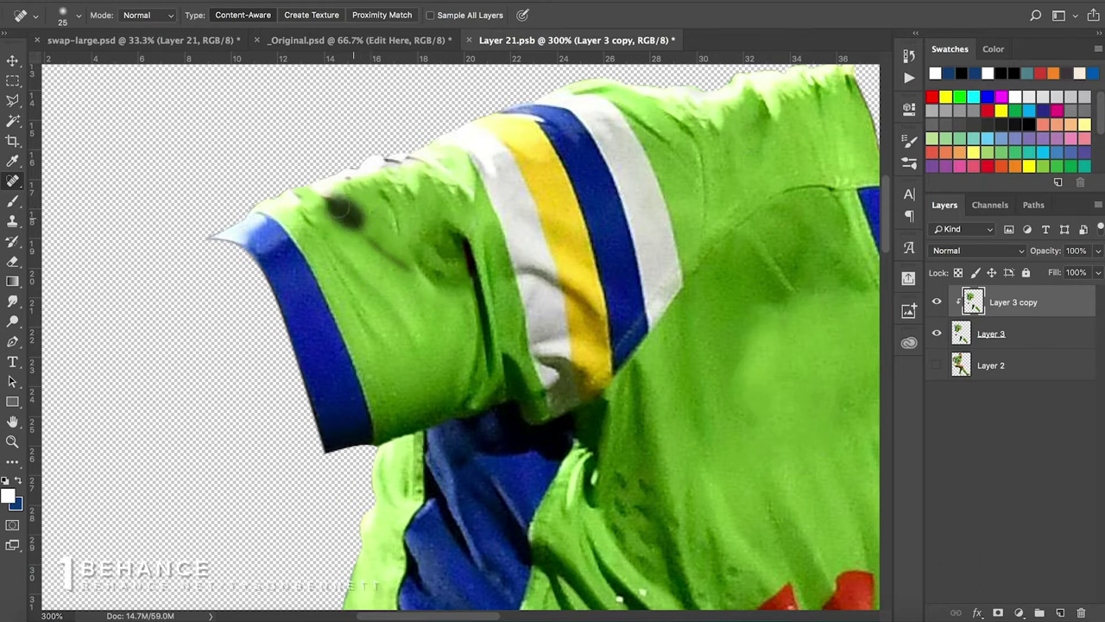
Smooth leftover spots and the sleeve's top edge and white fringe into green
{"action": "mouse_move", "coordinate": [383, 202]}
{"action": "left_mouse_down"}
{"action": "mouse_move", "coordinate": [439, 259]}
{"action": "mouse_move", "coordinate": [442, 209]}
{"action": "mouse_move", "coordinate": [430, 190]}
{"action": "left_mouse_up"}
{"action": "left_click_drag", "start_coordinate": [483, 242], "coordinate": [456, 189]}
{"action": "mouse_move", "coordinate": [415, 151]}
{"action": "left_mouse_down"}
{"action": "mouse_move", "coordinate": [399, 157]}
{"action": "mouse_move", "coordinate": [394, 142]}
{"action": "left_mouse_up"}
{"action": "mouse_move", "coordinate": [387, 149]}
{"action": "left_mouse_down"}
{"action": "mouse_move", "coordinate": [361, 148]}
{"action": "mouse_move", "coordinate": [357, 172]}
{"action": "mouse_move", "coordinate": [402, 157]}
{"action": "left_mouse_up"}
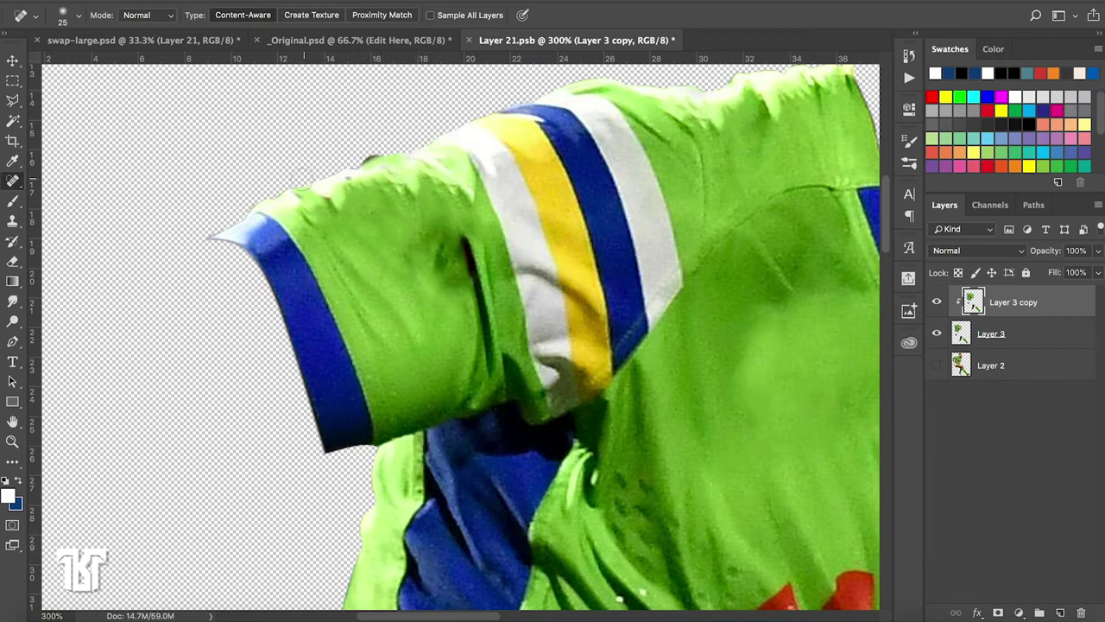
{"action": "left_click_drag", "start_coordinate": [398, 177], "coordinate": [386, 182]}
{"action": "left_click_drag", "start_coordinate": [461, 169], "coordinate": [427, 143]}
Reframe the view at 400% on the black sponsor lettering across the chest
{"action": "key", "text": "ctrl+minus"}
{"action": "key", "text": "ctrl+minus"}
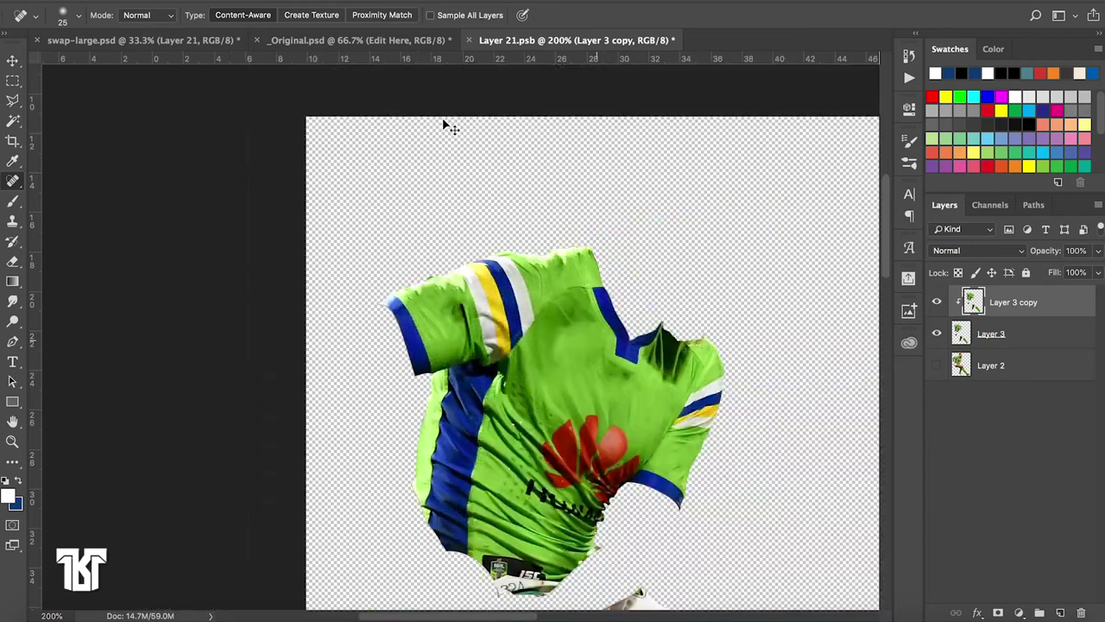
{"action": "key", "text": "ctrl+minus"}
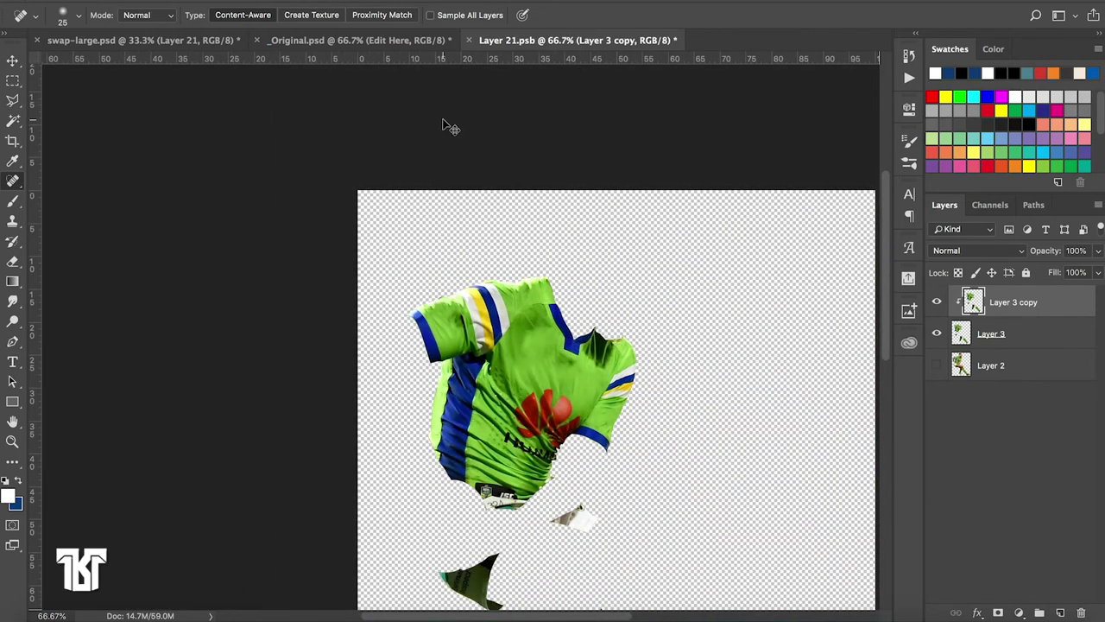
{"action": "key", "text": "ctrl+plus"}
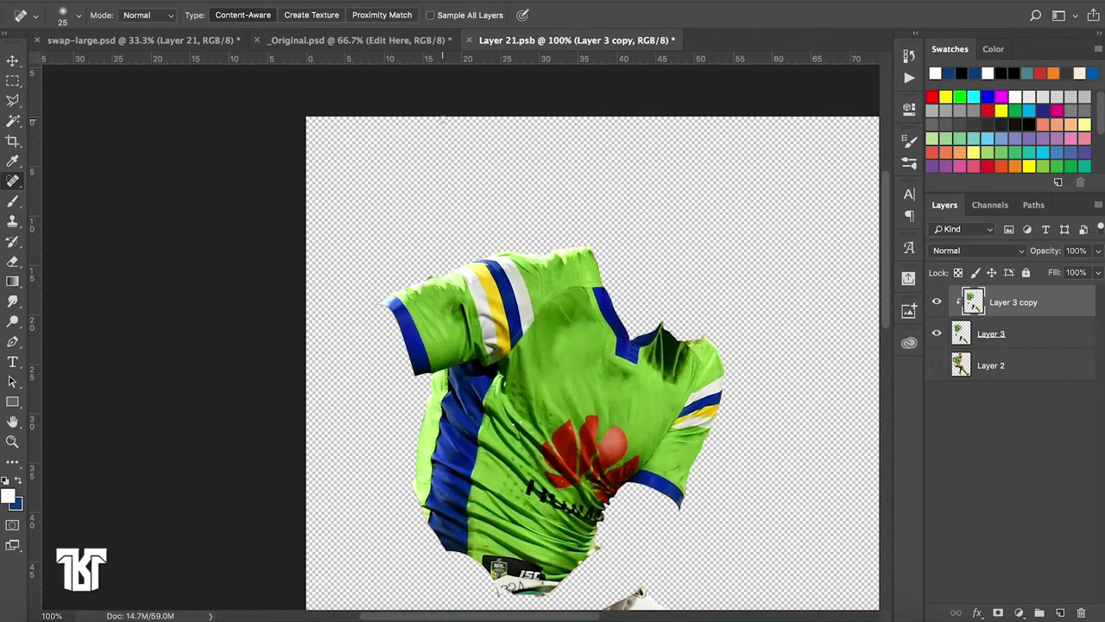
{"action": "scroll", "coordinate": [442, 119], "scroll_direction": "down", "scroll_amount": 5}
{"action": "scroll", "coordinate": [442, 120], "scroll_direction": "right", "scroll_amount": 4}
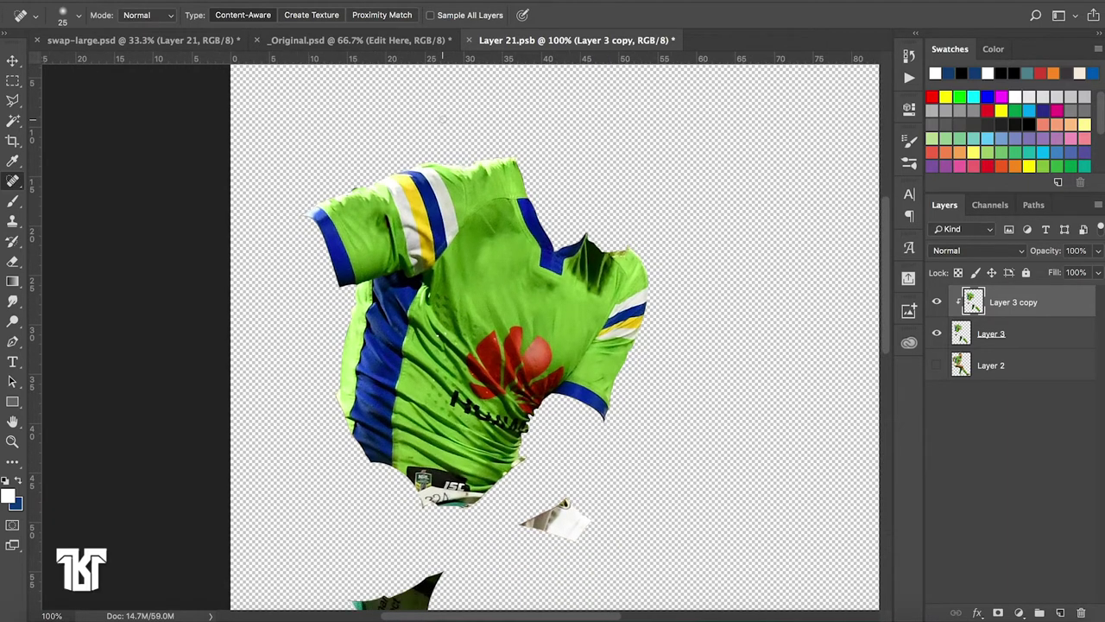
{"action": "scroll", "coordinate": [442, 119], "scroll_direction": "down", "scroll_amount": 5}
{"action": "scroll", "coordinate": [442, 120], "scroll_direction": "right", "scroll_amount": 3}
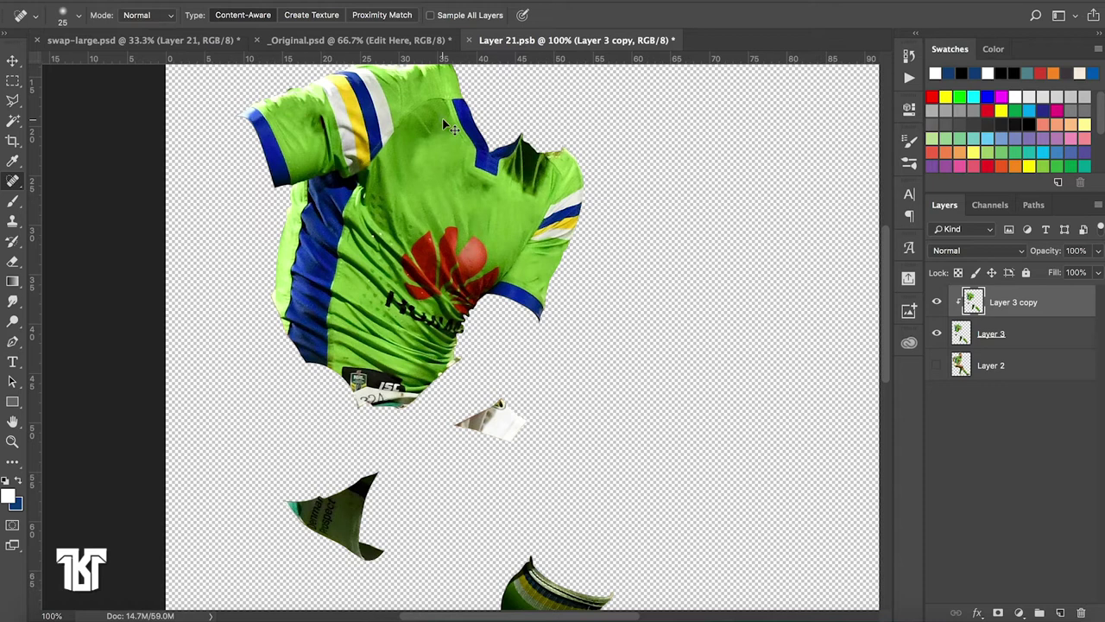
{"action": "key", "text": "ctrl+plus"}
{"action": "key", "text": "ctrl+plus"}
{"action": "key", "text": "ctrl+plus"}
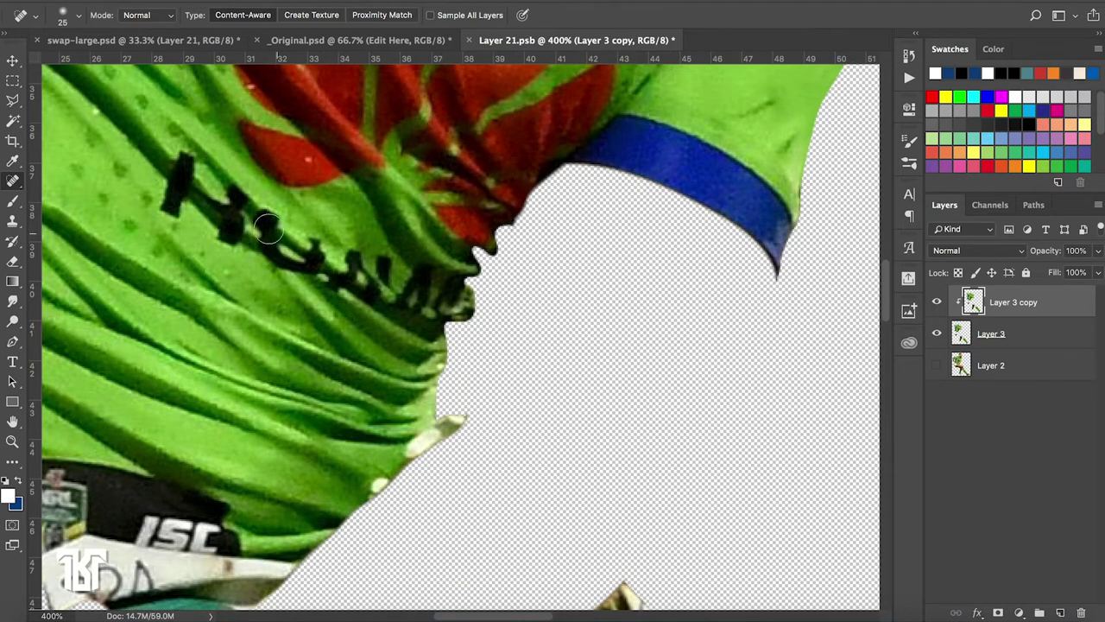
Shrink the brush and heal the black lettering strokes beneath the red logo
{"action": "key", "text": "bracketleft"}
{"action": "left_click_drag", "start_coordinate": [162, 179], "coordinate": [152, 197]}
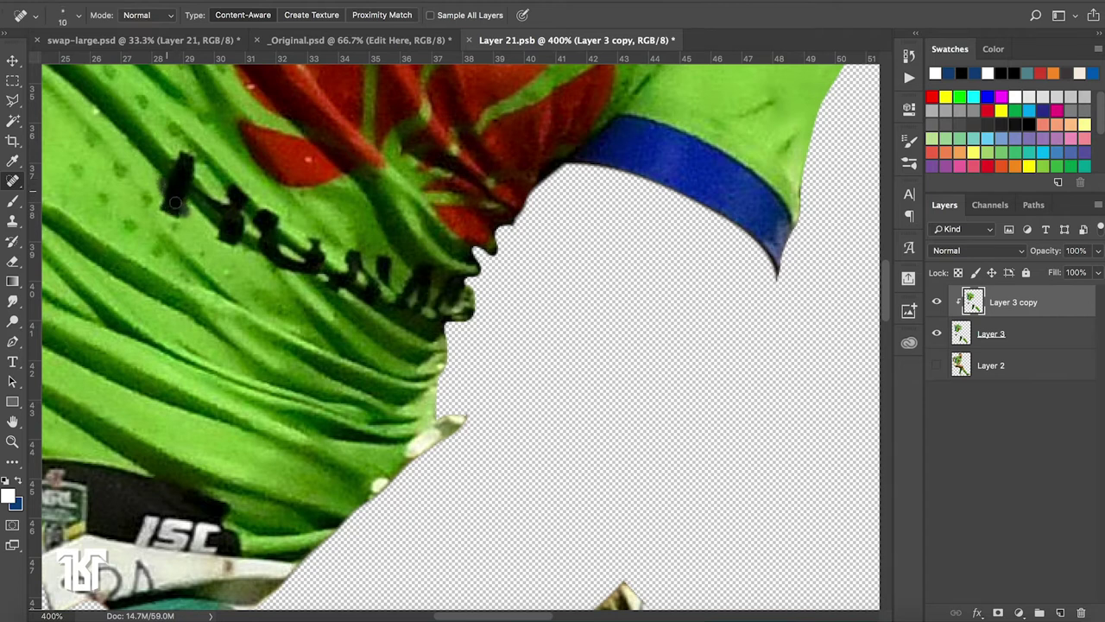
{"action": "left_click", "coordinate": [178, 195]}
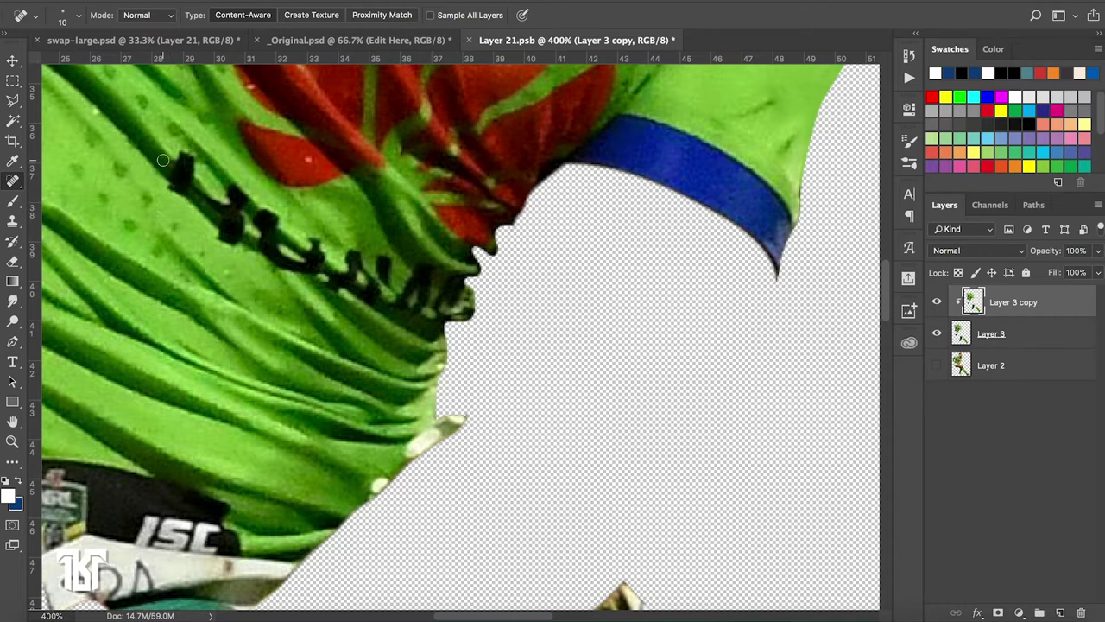
{"action": "left_click_drag", "start_coordinate": [173, 191], "coordinate": [180, 149]}
{"action": "mouse_move", "coordinate": [197, 188]}
{"action": "left_mouse_down"}
{"action": "mouse_move", "coordinate": [233, 240]}
{"action": "mouse_move", "coordinate": [237, 229]}
{"action": "left_mouse_up"}
{"action": "mouse_move", "coordinate": [195, 185]}
{"action": "left_mouse_down"}
{"action": "mouse_move", "coordinate": [217, 209]}
{"action": "mouse_move", "coordinate": [244, 197]}
{"action": "mouse_move", "coordinate": [246, 216]}
{"action": "left_mouse_up"}
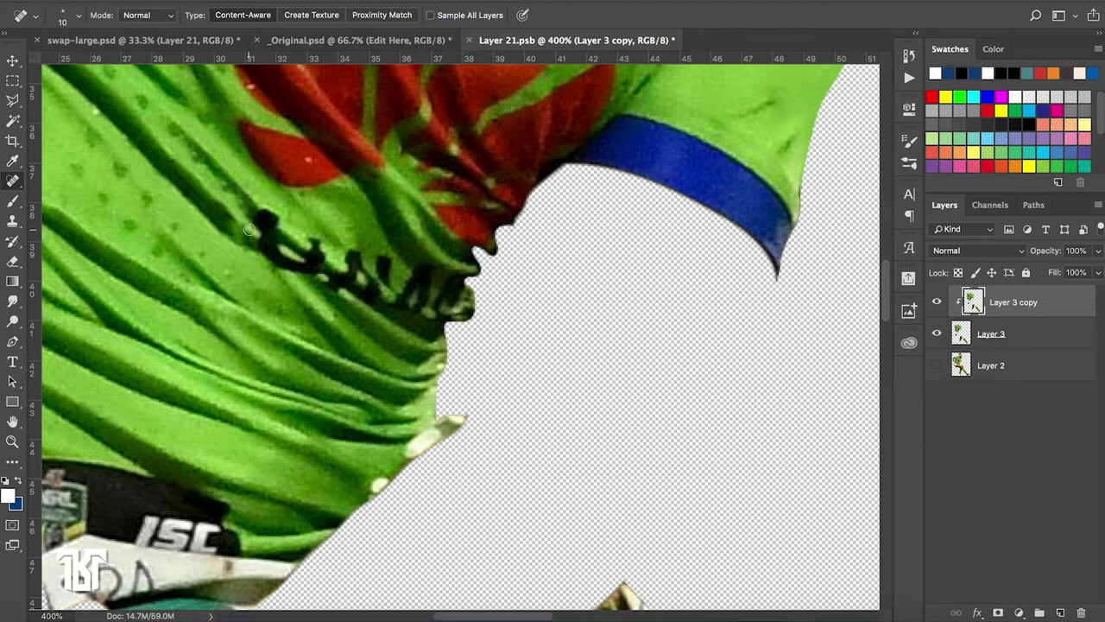
{"action": "mouse_move", "coordinate": [265, 211]}
{"action": "left_mouse_down"}
{"action": "mouse_move", "coordinate": [283, 226]}
{"action": "mouse_move", "coordinate": [247, 215]}
{"action": "mouse_move", "coordinate": [273, 243]}
{"action": "mouse_move", "coordinate": [257, 233]}
{"action": "mouse_move", "coordinate": [314, 277]}
{"action": "mouse_move", "coordinate": [268, 242]}
{"action": "left_mouse_up"}
Heal the remaining lettering and blend the dark fold edge into the shirt
{"action": "left_click_drag", "start_coordinate": [316, 273], "coordinate": [259, 231]}
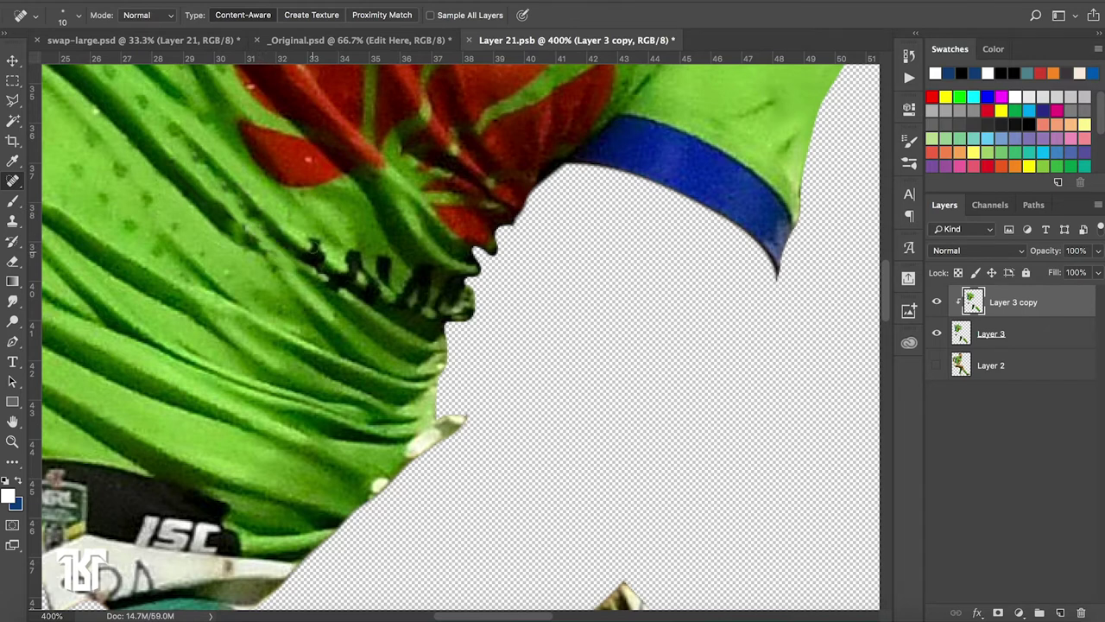
{"action": "mouse_move", "coordinate": [319, 252]}
{"action": "left_mouse_down"}
{"action": "mouse_move", "coordinate": [299, 233]}
{"action": "mouse_move", "coordinate": [303, 249]}
{"action": "mouse_move", "coordinate": [294, 248]}
{"action": "mouse_move", "coordinate": [349, 294]}
{"action": "mouse_move", "coordinate": [309, 271]}
{"action": "mouse_move", "coordinate": [380, 302]}
{"action": "left_mouse_up"}
{"action": "mouse_move", "coordinate": [343, 268]}
{"action": "left_mouse_down"}
{"action": "mouse_move", "coordinate": [366, 284]}
{"action": "mouse_move", "coordinate": [338, 243]}
{"action": "mouse_move", "coordinate": [376, 252]}
{"action": "left_mouse_up"}
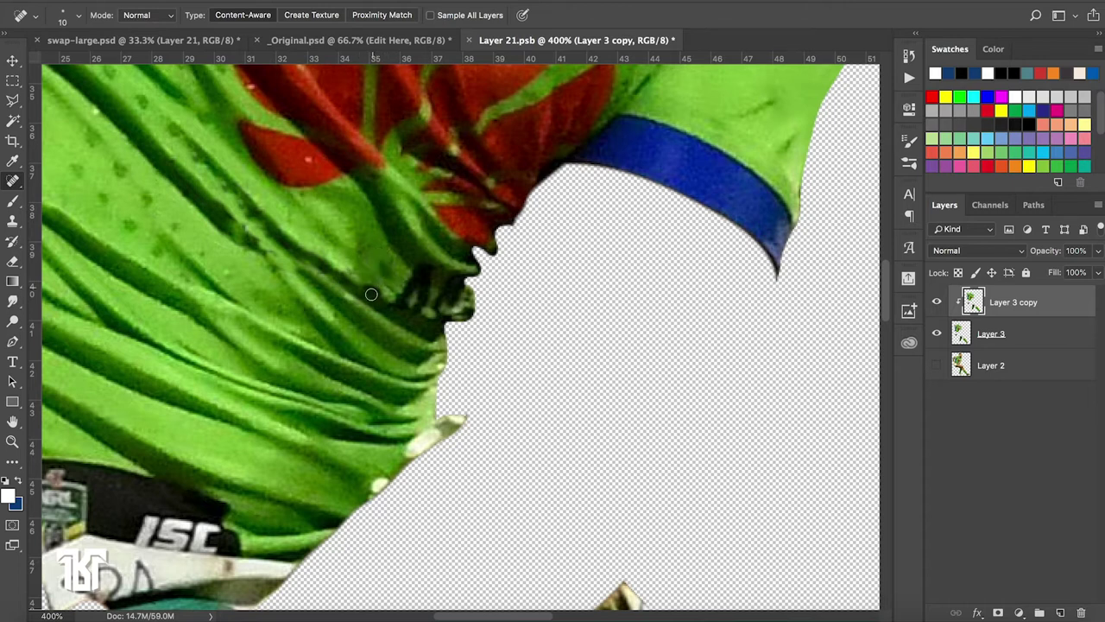
{"action": "mouse_move", "coordinate": [378, 293]}
{"action": "left_mouse_down"}
{"action": "mouse_move", "coordinate": [373, 285]}
{"action": "mouse_move", "coordinate": [406, 302]}
{"action": "mouse_move", "coordinate": [411, 274]}
{"action": "mouse_move", "coordinate": [420, 293]}
{"action": "left_mouse_up"}
{"action": "left_click_drag", "start_coordinate": [410, 306], "coordinate": [395, 290]}
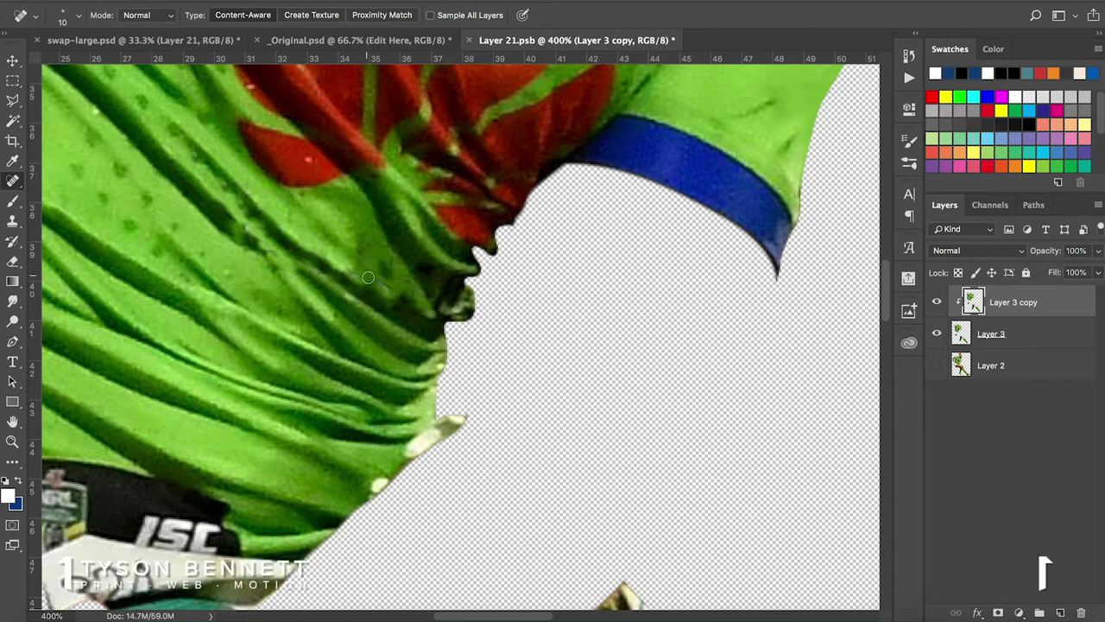
{"action": "mouse_move", "coordinate": [371, 275]}
{"action": "left_mouse_down"}
{"action": "mouse_move", "coordinate": [399, 257]}
{"action": "mouse_move", "coordinate": [437, 266]}
{"action": "mouse_move", "coordinate": [412, 309]}
{"action": "mouse_move", "coordinate": [437, 301]}
{"action": "mouse_move", "coordinate": [411, 259]}
{"action": "left_mouse_up"}
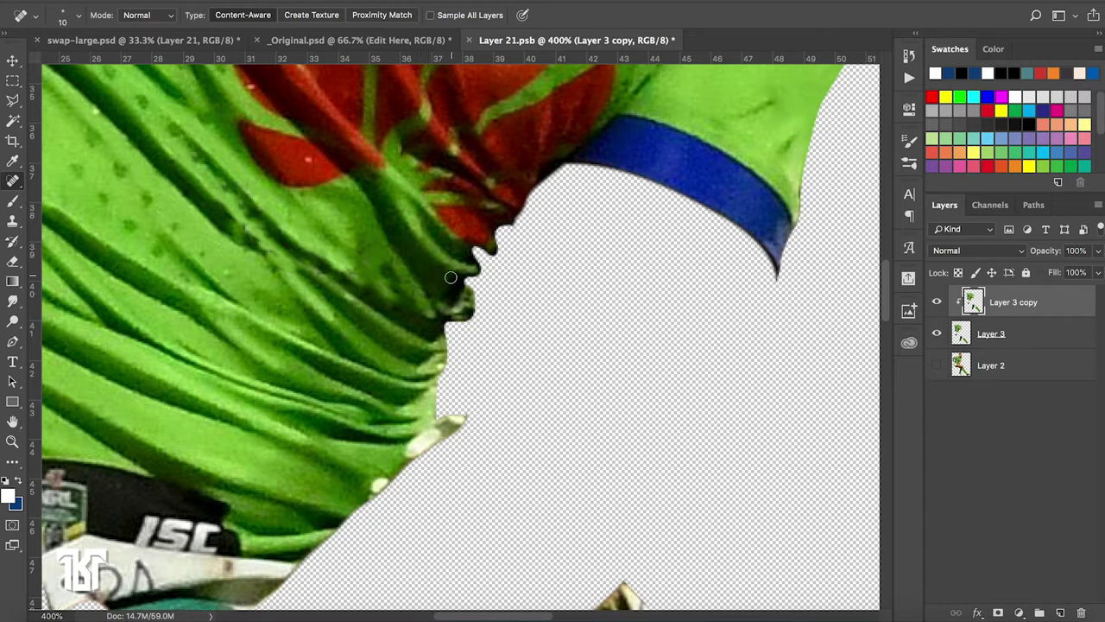
{"action": "mouse_move", "coordinate": [426, 297]}
{"action": "left_mouse_down"}
{"action": "mouse_move", "coordinate": [438, 304]}
{"action": "mouse_move", "coordinate": [409, 298]}
{"action": "left_mouse_up"}
{"action": "left_click_drag", "start_coordinate": [453, 299], "coordinate": [459, 311]}
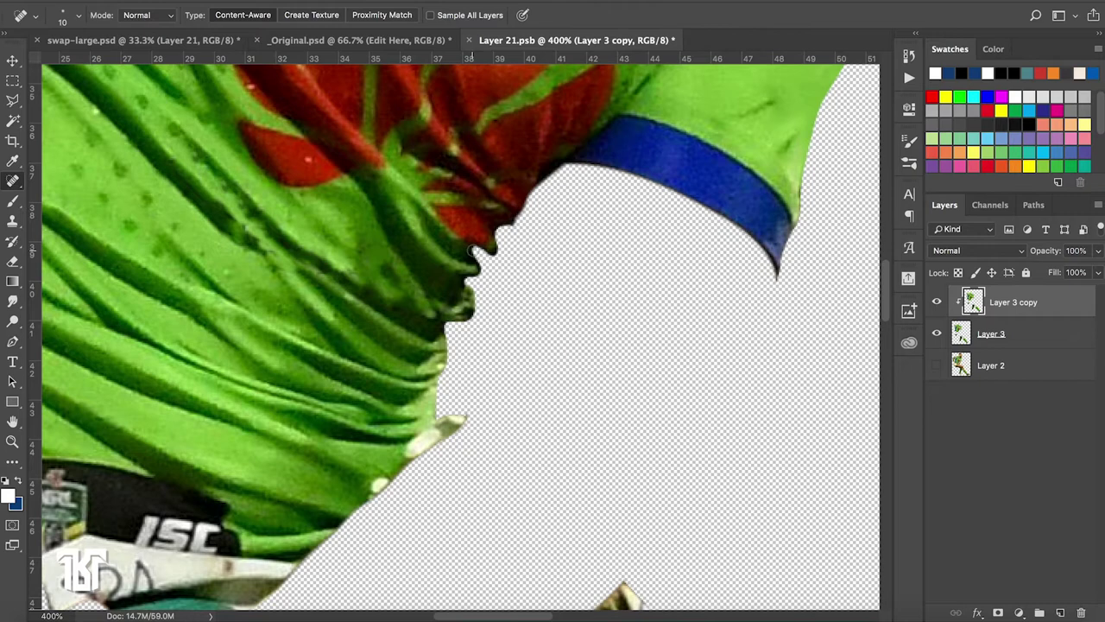
Spot-heal the '3' and dark specks off the white label, plus the teal band's dark edge
{"action": "scroll", "coordinate": [473, 249], "scroll_direction": "down", "scroll_amount": 2}
{"action": "scroll", "coordinate": [472, 249], "scroll_direction": "down", "scroll_amount": 1}
{"action": "scroll", "coordinate": [473, 249], "scroll_direction": "down", "scroll_amount": 1}
{"action": "scroll", "coordinate": [472, 249], "scroll_direction": "up", "scroll_amount": 2}
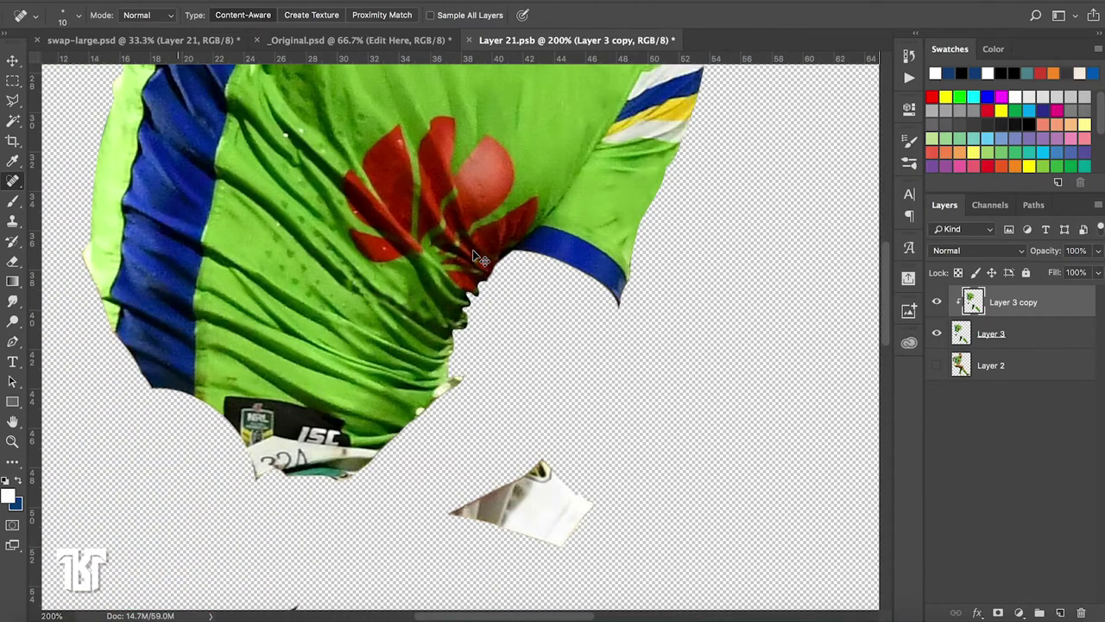
{"action": "scroll", "coordinate": [473, 251], "scroll_direction": "down", "scroll_amount": 1}
{"action": "scroll", "coordinate": [473, 252], "scroll_direction": "up", "scroll_amount": 1}
{"action": "scroll", "coordinate": [473, 251], "scroll_direction": "up", "scroll_amount": 1}
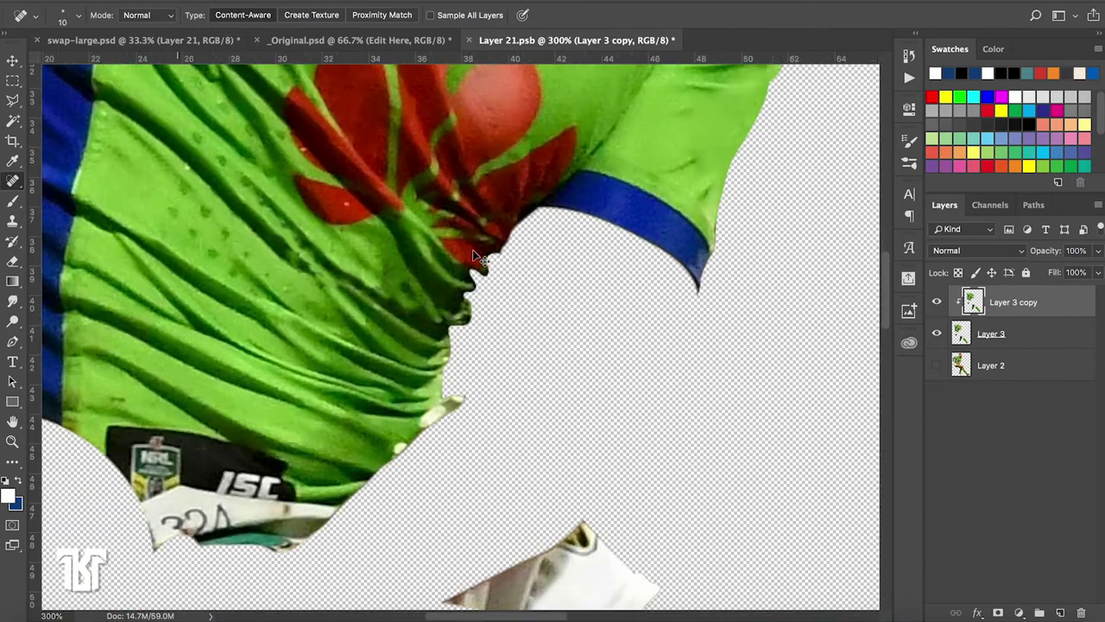
{"action": "scroll", "coordinate": [473, 251], "scroll_direction": "up", "scroll_amount": 1}
{"action": "scroll", "coordinate": [479, 257], "scroll_direction": "down", "scroll_amount": 5}
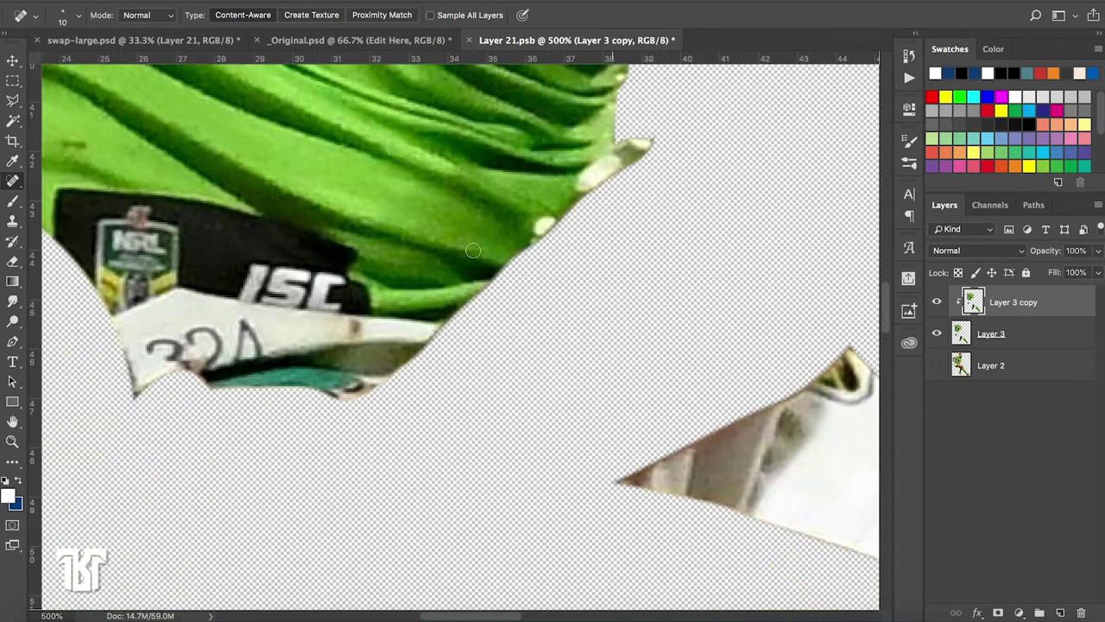
{"action": "scroll", "coordinate": [479, 257], "scroll_direction": "up", "scroll_amount": 1}
{"action": "scroll", "coordinate": [473, 250], "scroll_direction": "left", "scroll_amount": 3}
{"action": "scroll", "coordinate": [473, 250], "scroll_direction": "up", "scroll_amount": 2}
{"action": "scroll", "coordinate": [473, 250], "scroll_direction": "up", "scroll_amount": 1}
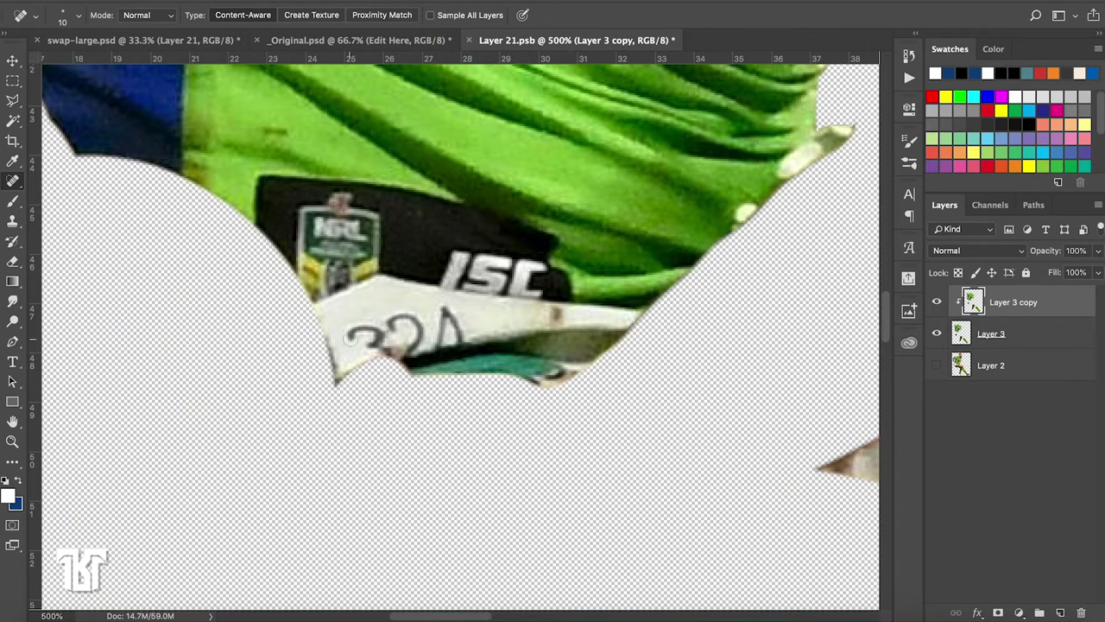
{"action": "left_click_drag", "start_coordinate": [351, 337], "coordinate": [384, 352]}
{"action": "left_click", "coordinate": [380, 350]}
{"action": "mouse_move", "coordinate": [379, 332]}
{"action": "left_mouse_down"}
{"action": "mouse_move", "coordinate": [349, 332]}
{"action": "mouse_move", "coordinate": [415, 337]}
{"action": "mouse_move", "coordinate": [412, 354]}
{"action": "mouse_move", "coordinate": [387, 324]}
{"action": "mouse_move", "coordinate": [441, 313]}
{"action": "mouse_move", "coordinate": [462, 341]}
{"action": "left_mouse_up"}
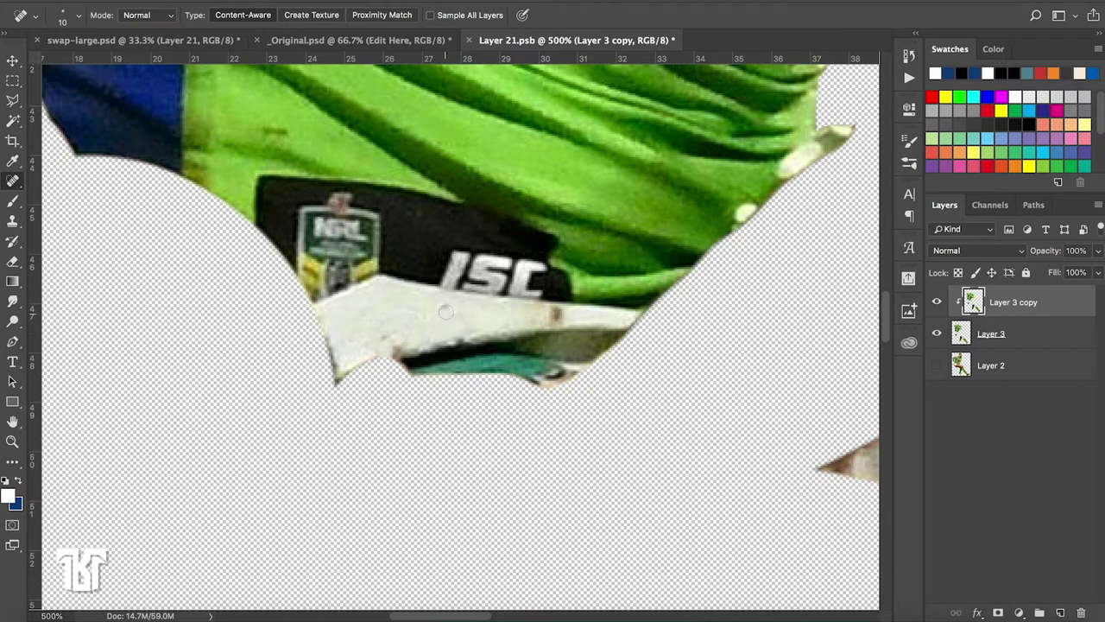
{"action": "left_click_drag", "start_coordinate": [435, 326], "coordinate": [433, 342]}
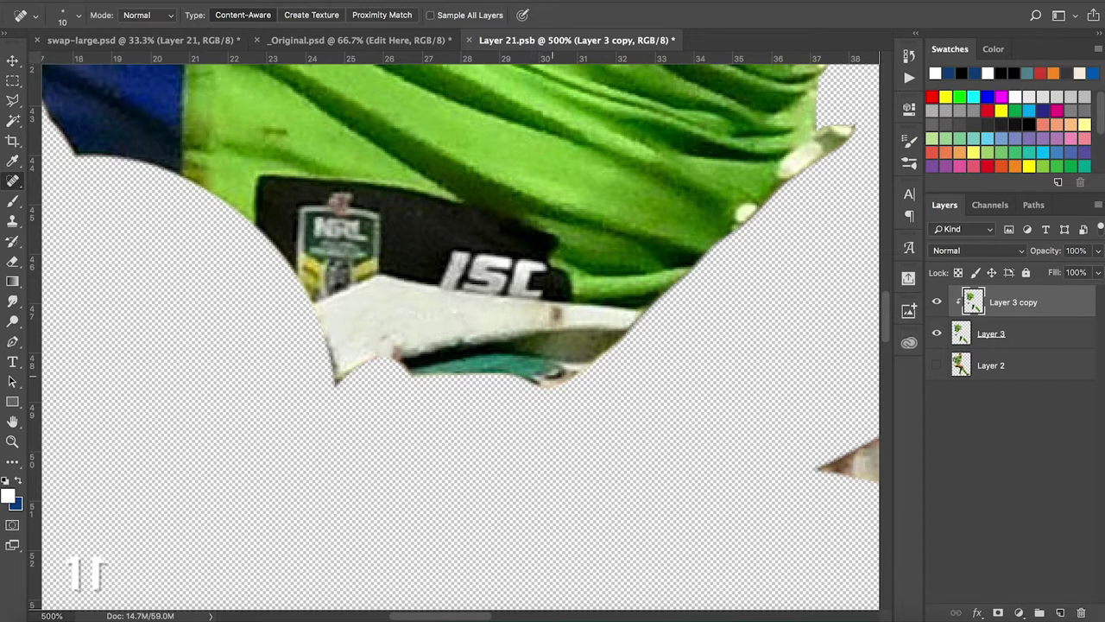
{"action": "mouse_move", "coordinate": [545, 379]}
{"action": "left_mouse_down"}
{"action": "mouse_move", "coordinate": [488, 366]}
{"action": "mouse_move", "coordinate": [544, 368]}
{"action": "mouse_move", "coordinate": [453, 357]}
{"action": "mouse_move", "coordinate": [570, 373]}
{"action": "mouse_move", "coordinate": [559, 375]}
{"action": "mouse_move", "coordinate": [623, 333]}
{"action": "mouse_move", "coordinate": [614, 355]}
{"action": "left_mouse_up"}
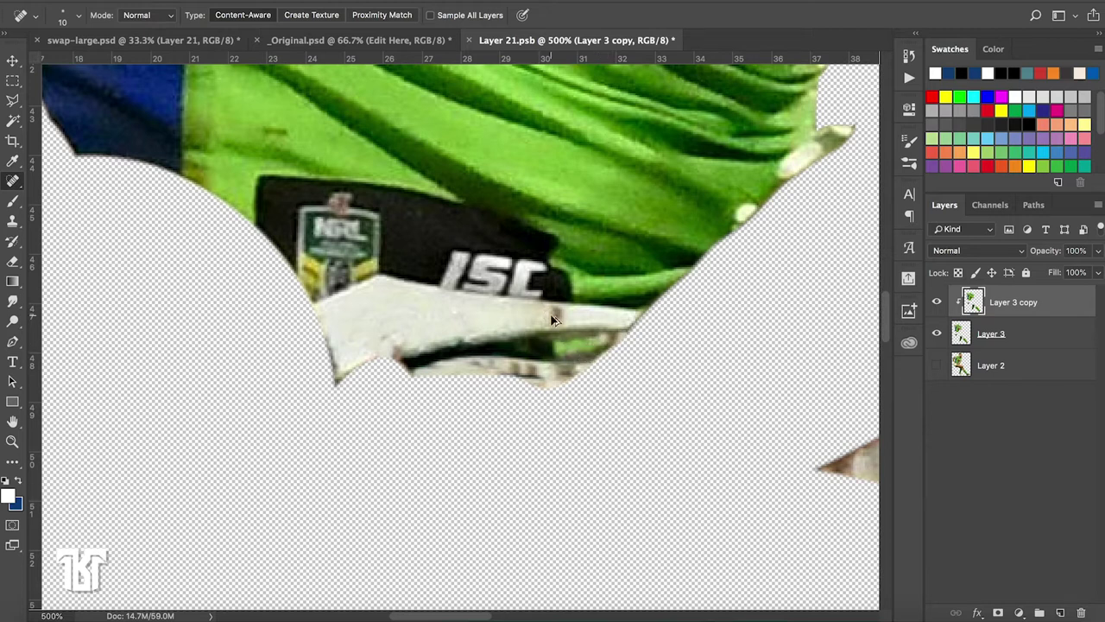
Spot-heal the dark spots along the small light fragment's top edge
{"action": "scroll", "coordinate": [460, 337], "scroll_direction": "right", "scroll_amount": 5}
{"action": "scroll", "coordinate": [460, 337], "scroll_direction": "right", "scroll_amount": 3}
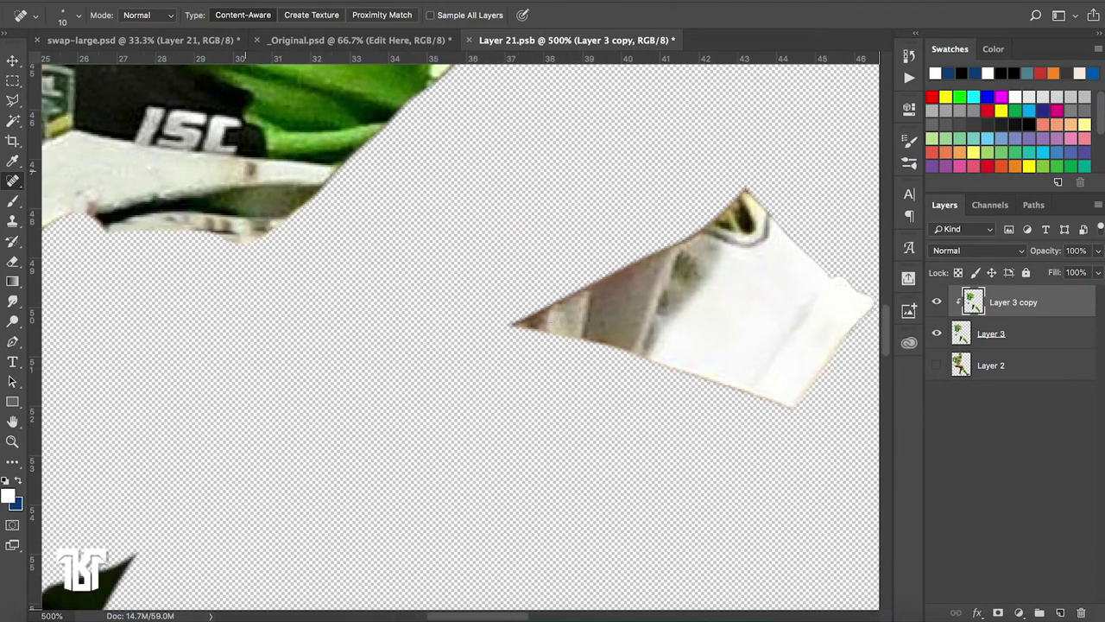
{"action": "scroll", "coordinate": [550, 315], "scroll_direction": "right", "scroll_amount": 3}
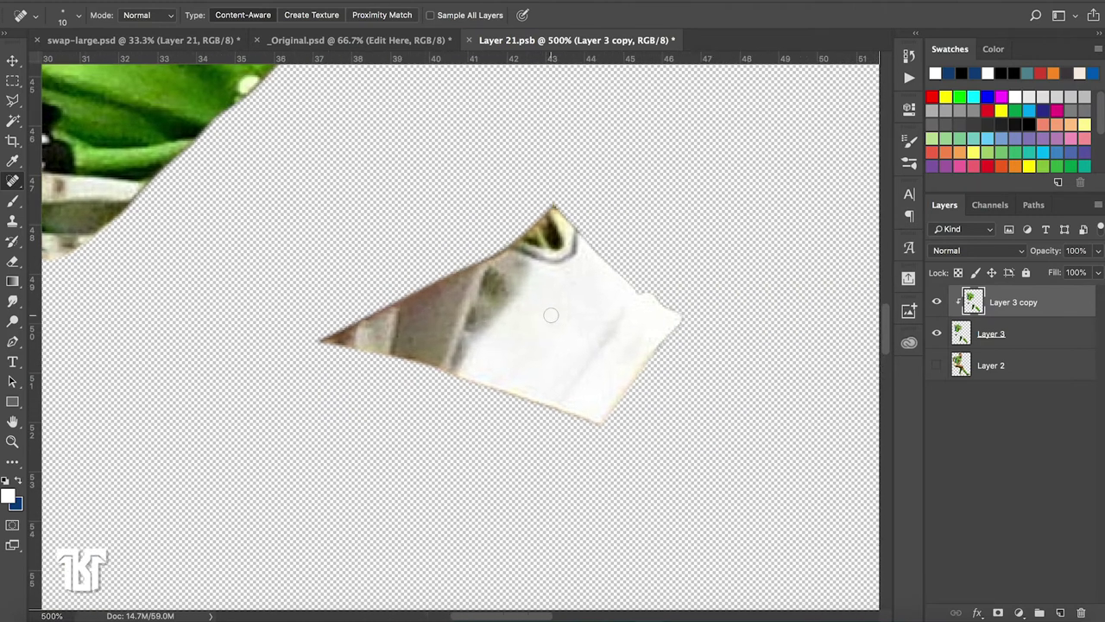
{"action": "mouse_move", "coordinate": [521, 246]}
{"action": "left_mouse_down"}
{"action": "mouse_move", "coordinate": [550, 251]}
{"action": "mouse_move", "coordinate": [549, 220]}
{"action": "mouse_move", "coordinate": [509, 214]}
{"action": "left_mouse_up"}
{"action": "left_click_drag", "start_coordinate": [553, 252], "coordinate": [558, 234]}
{"action": "left_click", "coordinate": [577, 255]}
{"action": "key", "text": "ctrl+minus"}
{"action": "key", "text": "ctrl+minus"}
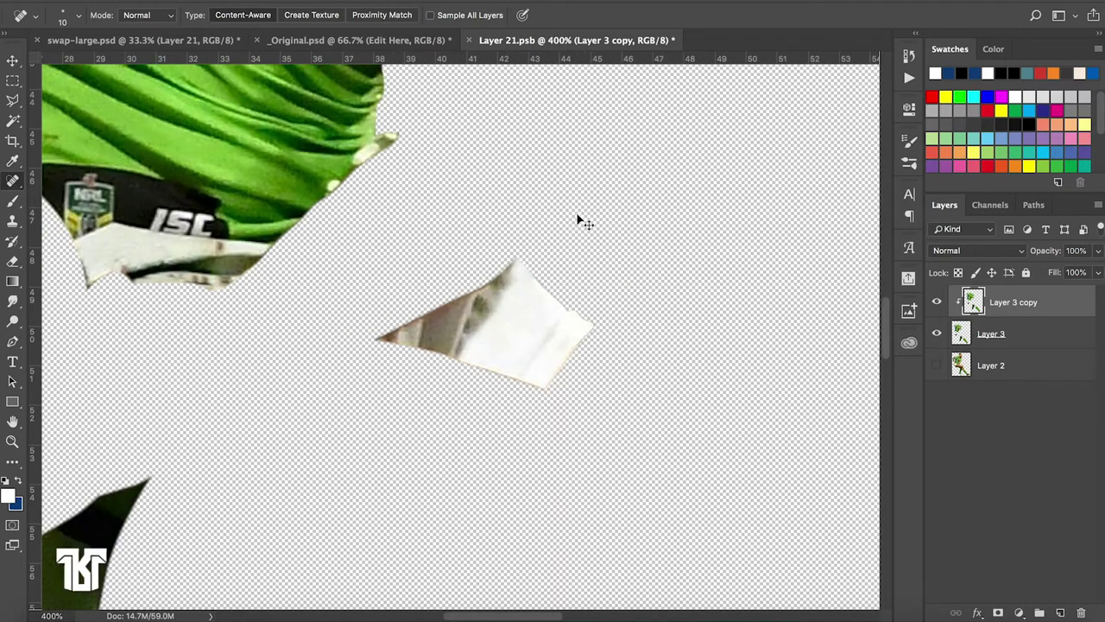
{"action": "key", "text": "ctrl+minus"}
{"action": "key", "text": "ctrl+minus"}
{"action": "key", "text": "ctrl+plus"}
{"action": "key", "text": "ctrl+plus"}
{"action": "key", "text": "ctrl+plus"}
Try spot-healing the cyan edge at the fragment's left tip, then undo it
{"action": "scroll", "coordinate": [577, 213], "scroll_direction": "down", "scroll_amount": 5}
{"action": "scroll", "coordinate": [576, 213], "scroll_direction": "left", "scroll_amount": 5}
{"action": "scroll", "coordinate": [576, 213], "scroll_direction": "down", "scroll_amount": 5}
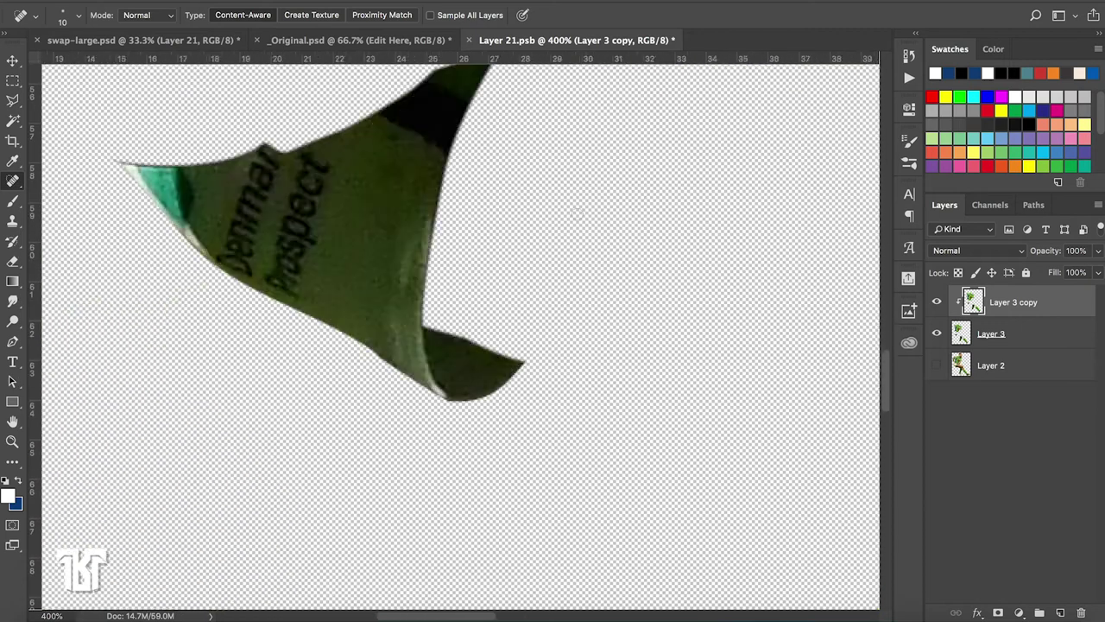
{"action": "scroll", "coordinate": [577, 213], "scroll_direction": "left", "scroll_amount": 3}
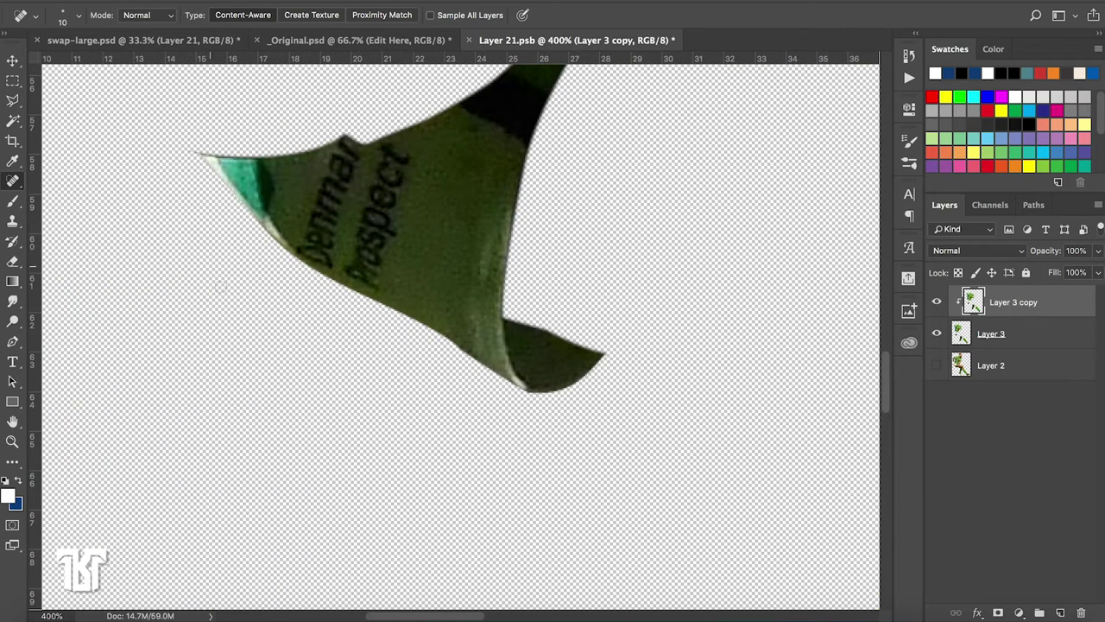
{"action": "left_click_drag", "start_coordinate": [248, 159], "coordinate": [255, 212]}
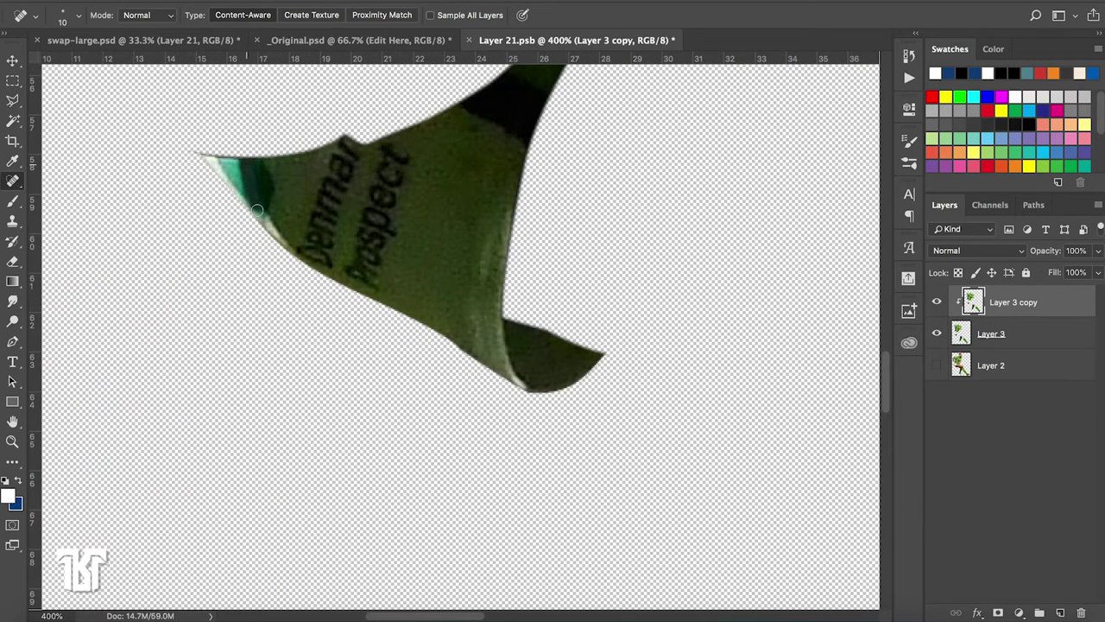
{"action": "key", "text": "ctrl+z"}
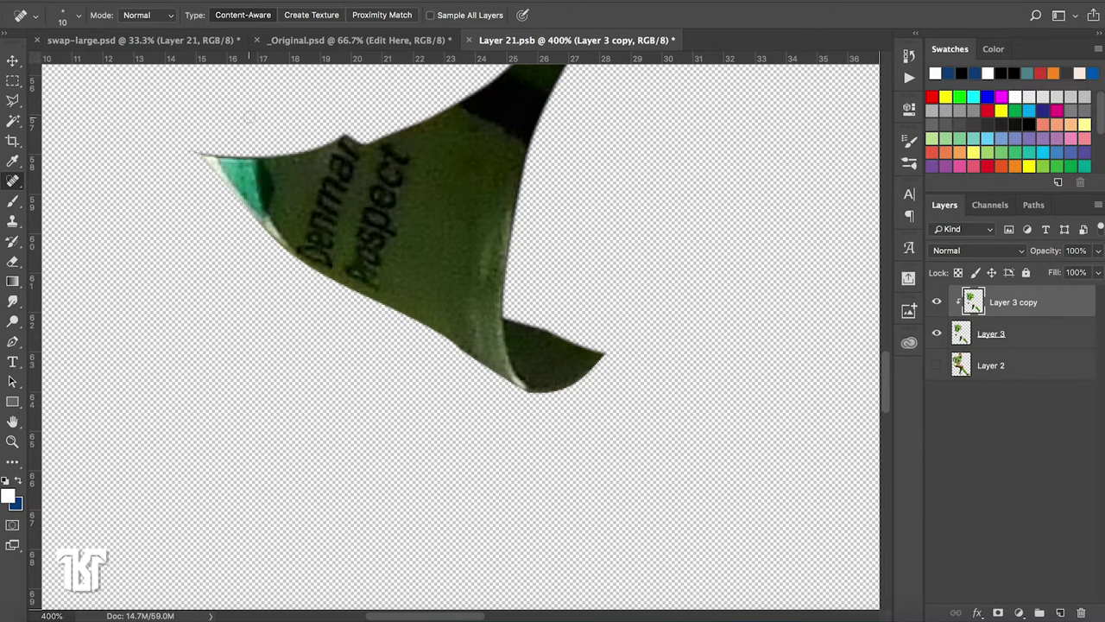
Outline the cyan area at the tip with a polygonal selection and content-aware fill it
{"action": "left_click", "coordinate": [13, 100]}
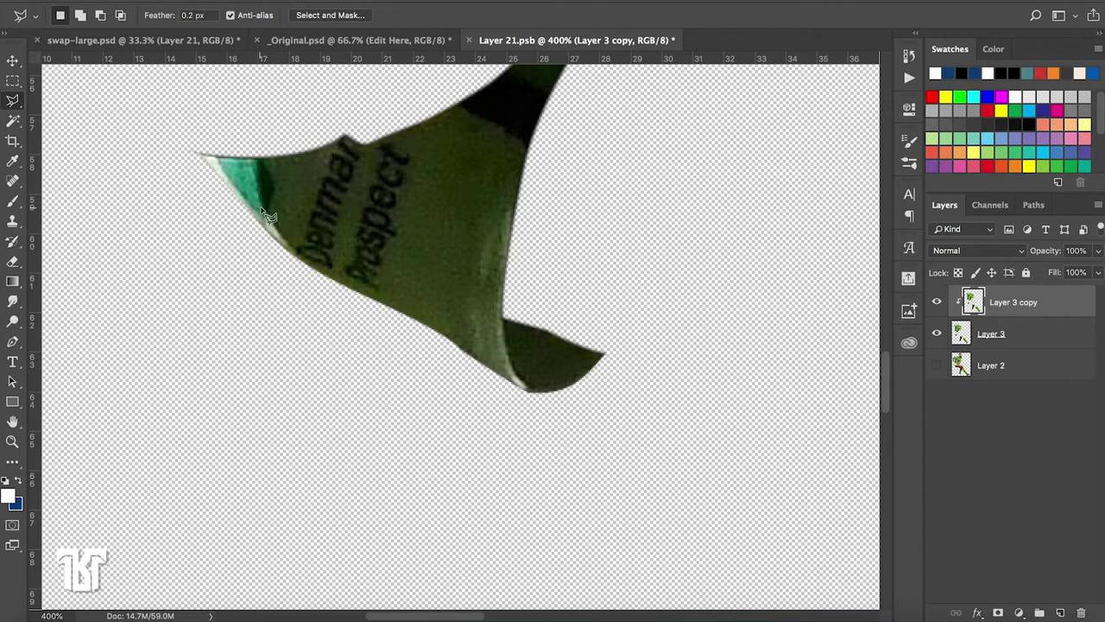
{"action": "left_click", "coordinate": [256, 143]}
{"action": "left_click", "coordinate": [176, 143]}
{"action": "double_click", "coordinate": [260, 250]}
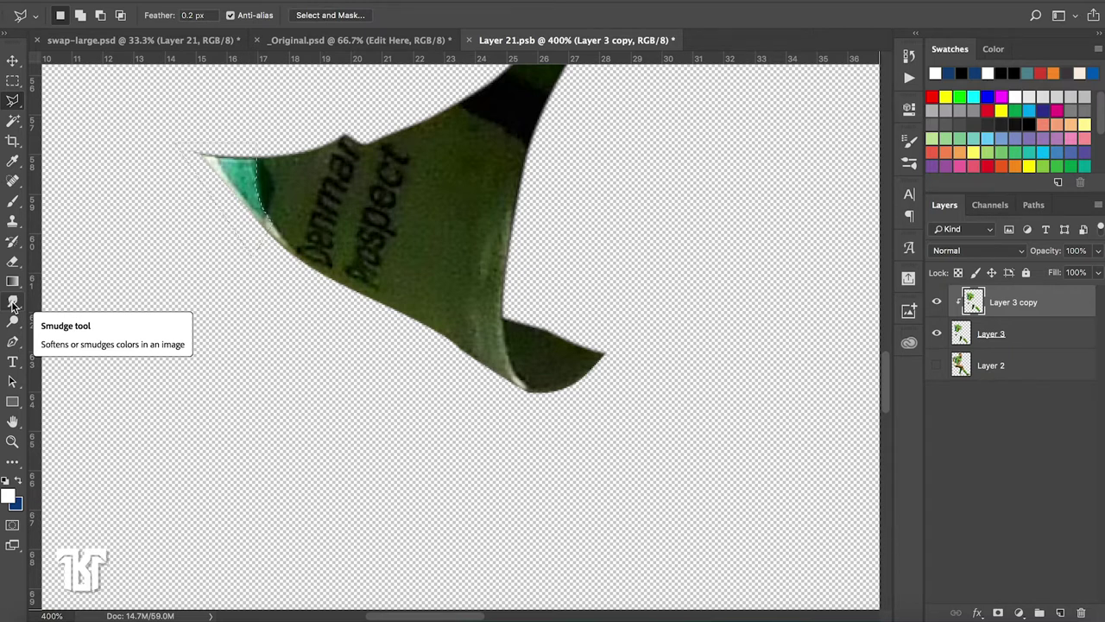
{"action": "left_click", "coordinate": [169, 2]}
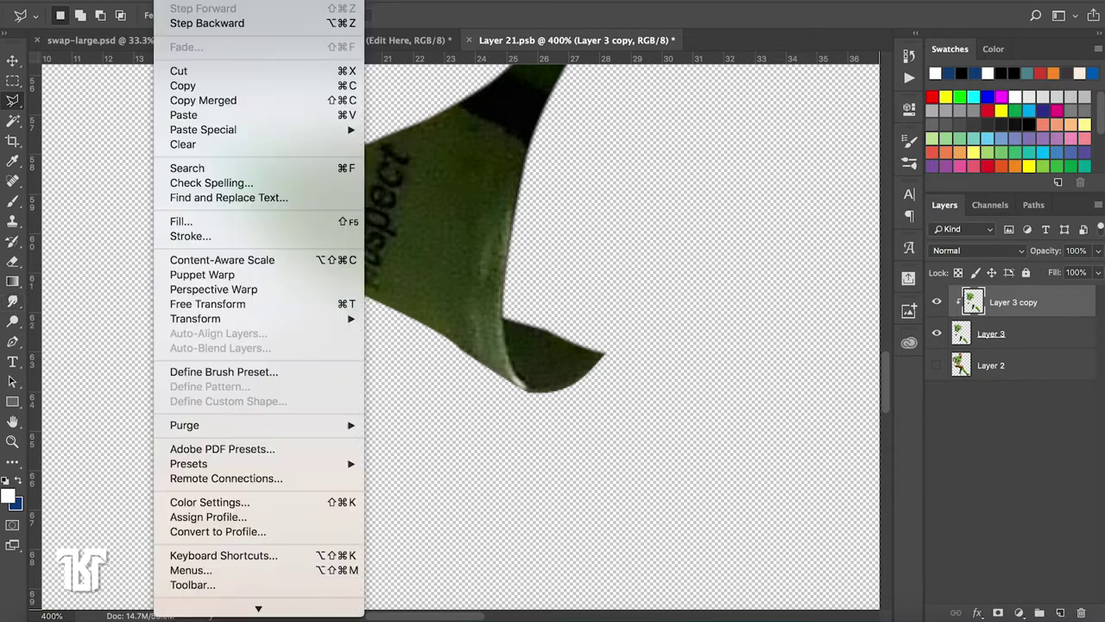
{"action": "left_click", "coordinate": [207, 218]}
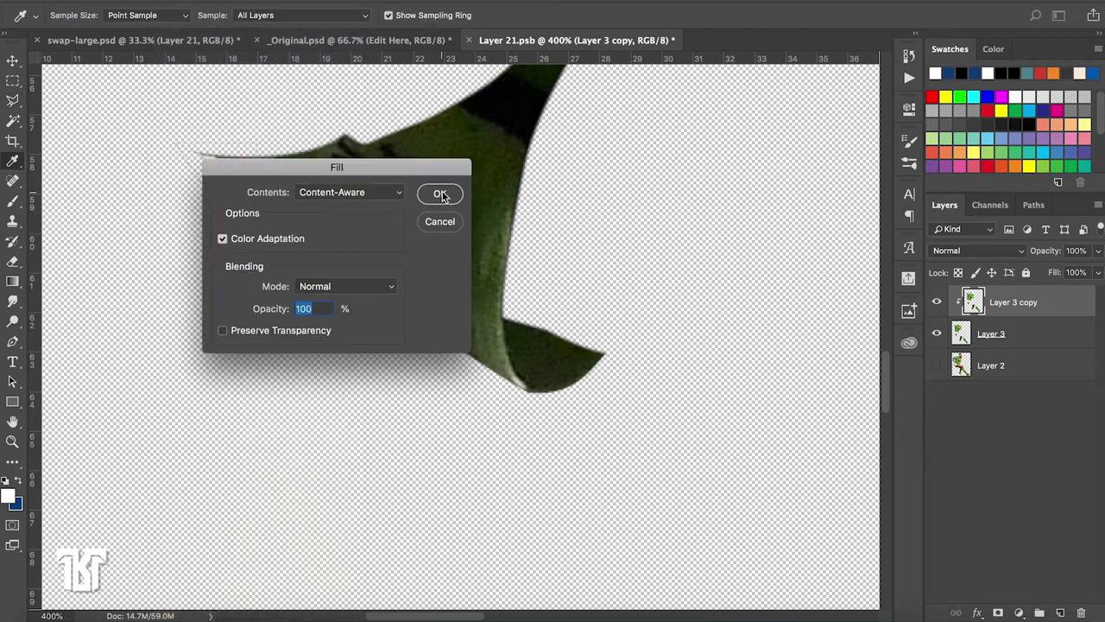
{"action": "left_click", "coordinate": [441, 195]}
{"action": "left_click", "coordinate": [13, 82]}
{"action": "left_click", "coordinate": [122, 144]}
Select the remaining cyan edge strip, content-aware fill it, and deselect
{"action": "left_click", "coordinate": [13, 100]}
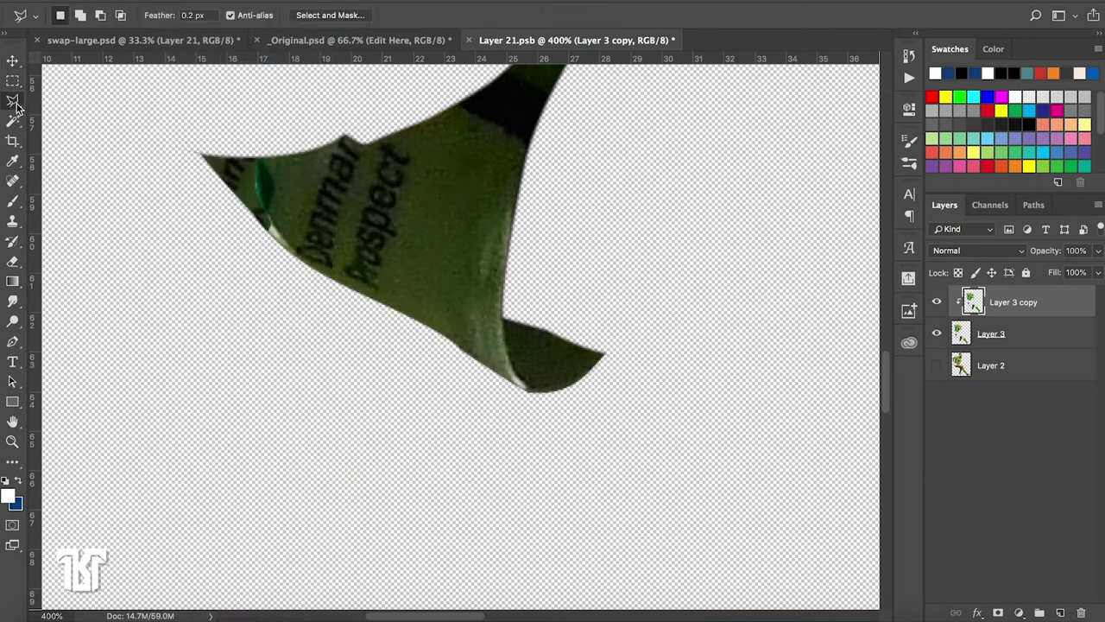
{"action": "left_click", "coordinate": [269, 155]}
{"action": "left_click", "coordinate": [307, 272]}
{"action": "left_click", "coordinate": [182, 205]}
{"action": "left_click", "coordinate": [181, 140]}
{"action": "left_click", "coordinate": [269, 151]}
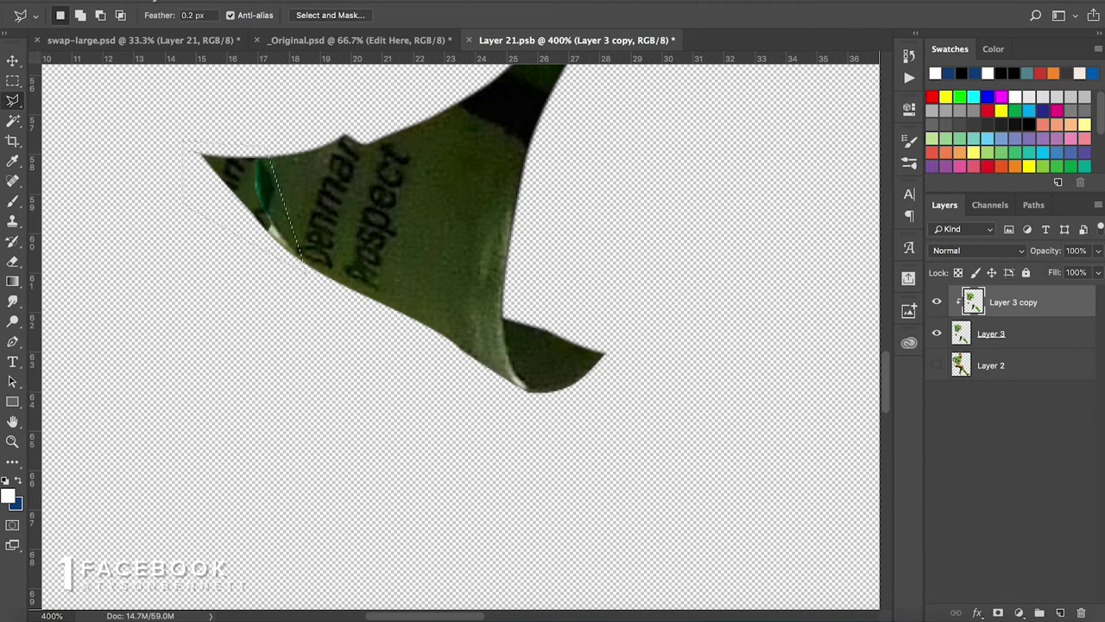
{"action": "left_click", "coordinate": [182, 0]}
{"action": "left_click", "coordinate": [181, 221]}
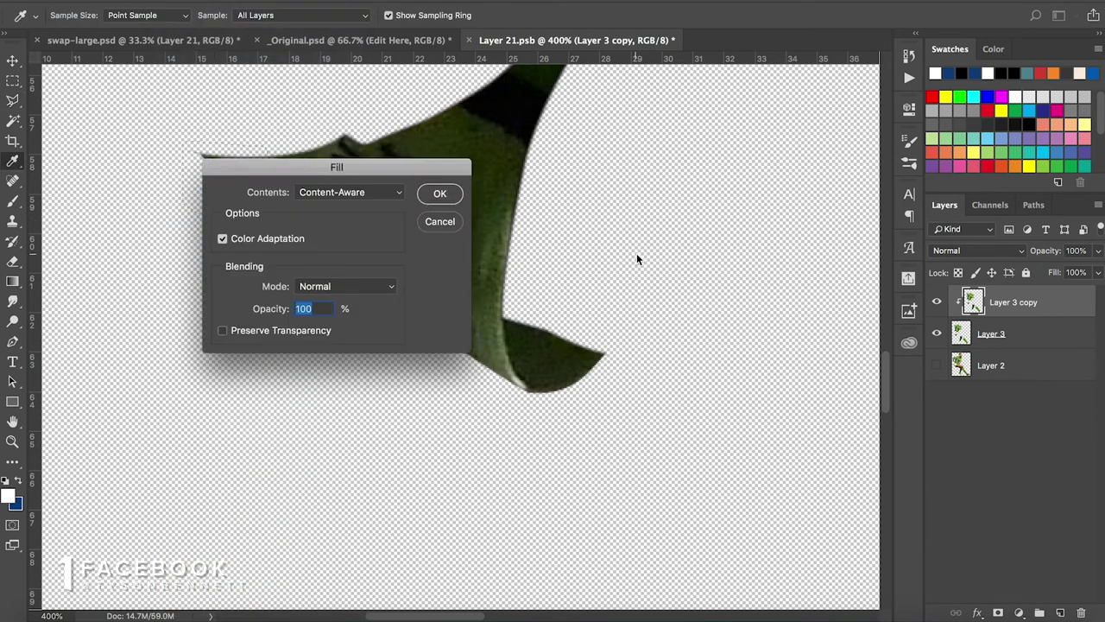
{"action": "left_click", "coordinate": [439, 194]}
{"action": "key", "text": "m"}
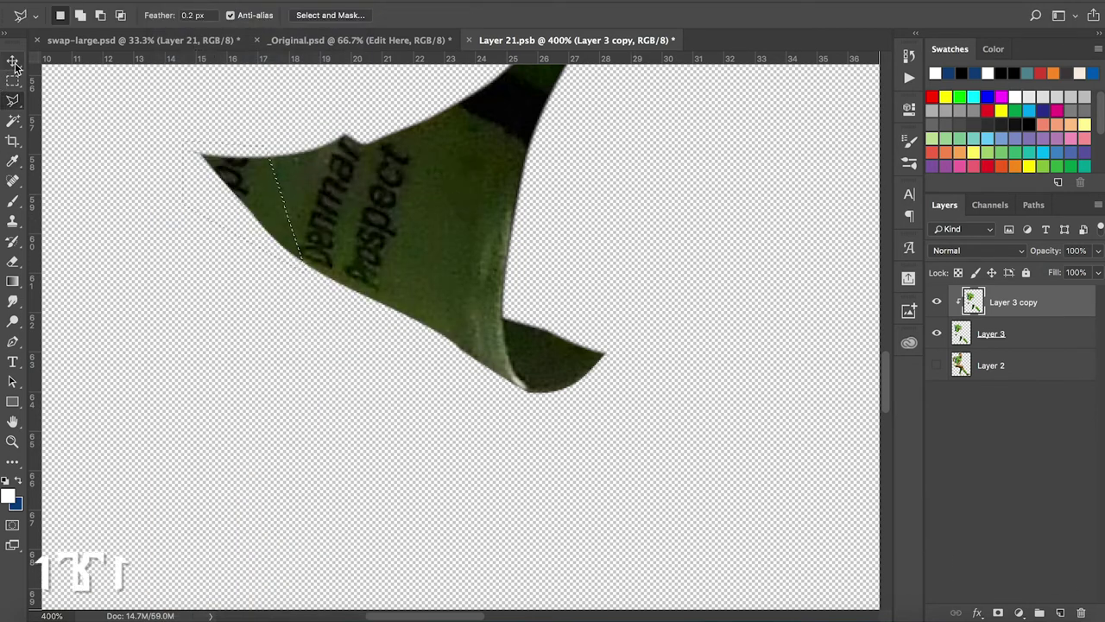
{"action": "key", "text": "ctrl+d"}
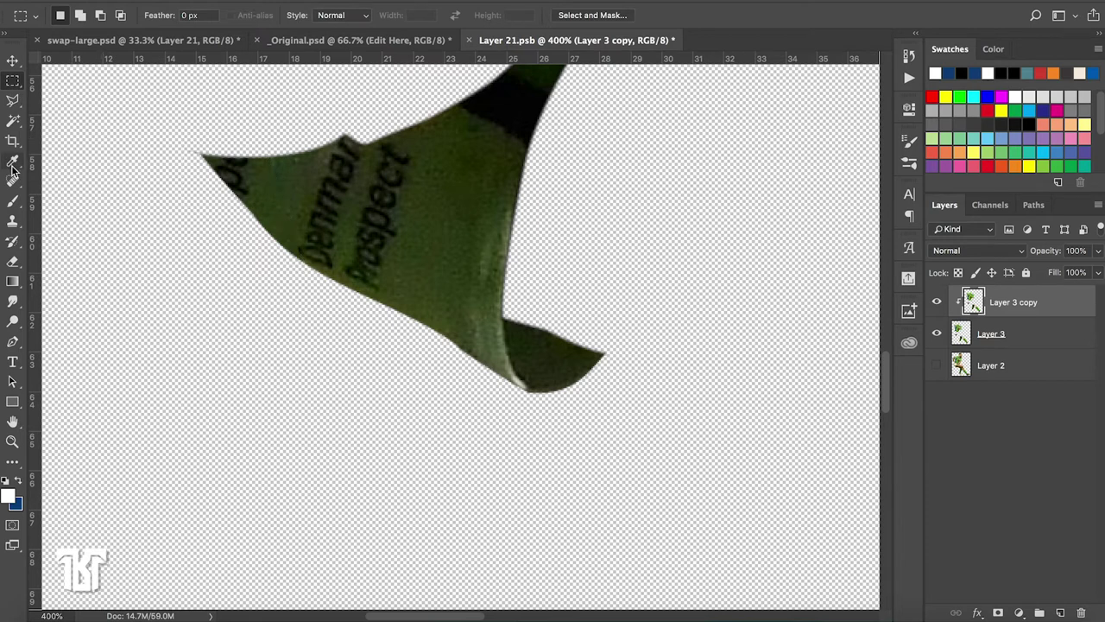
Spot-heal the stray lettering at the fragment's tip
{"action": "left_click", "coordinate": [13, 180]}
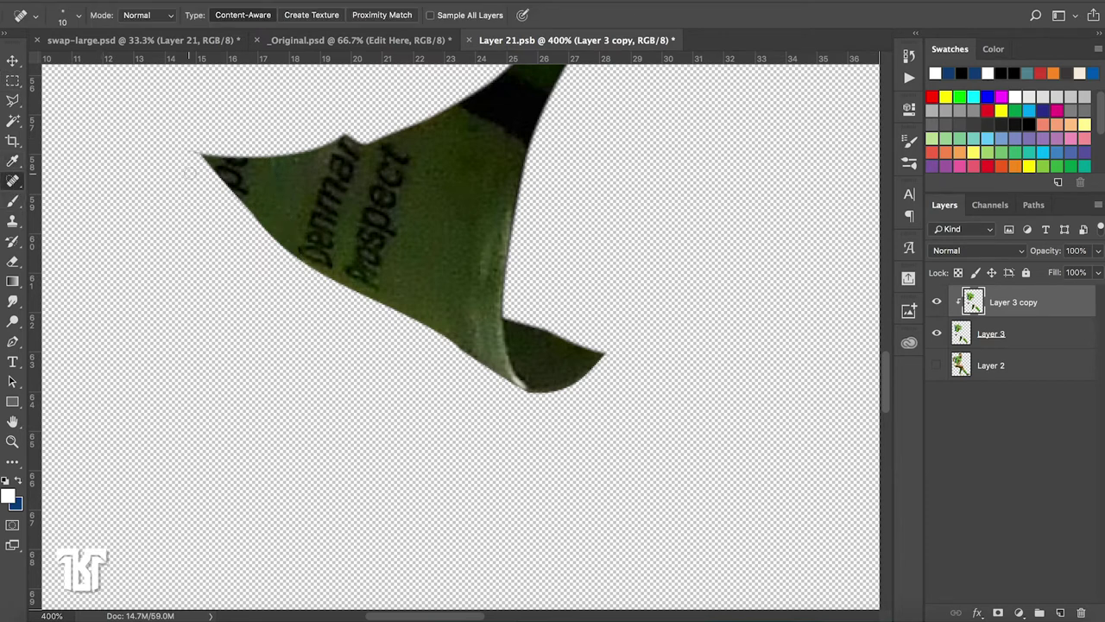
{"action": "mouse_move", "coordinate": [228, 169]}
{"action": "left_mouse_down"}
{"action": "mouse_move", "coordinate": [246, 164]}
{"action": "mouse_move", "coordinate": [229, 164]}
{"action": "mouse_move", "coordinate": [243, 165]}
{"action": "mouse_move", "coordinate": [242, 182]}
{"action": "mouse_move", "coordinate": [218, 152]}
{"action": "mouse_move", "coordinate": [237, 187]}
{"action": "mouse_move", "coordinate": [211, 160]}
{"action": "left_mouse_up"}
{"action": "scroll", "coordinate": [250, 190], "scroll_direction": "left", "scroll_amount": 3}
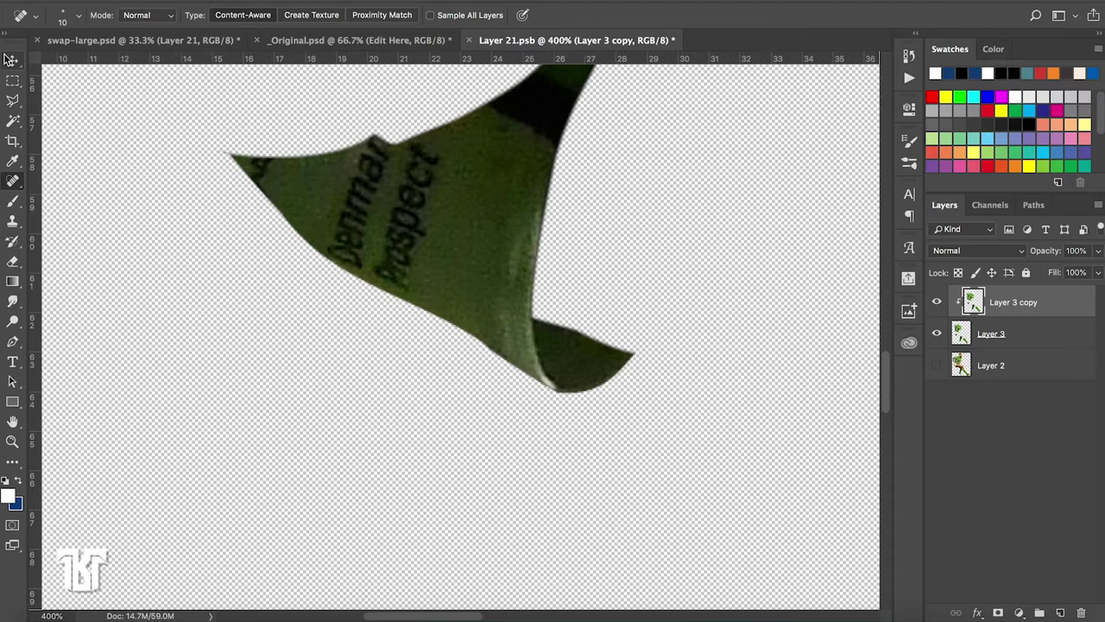
{"action": "scroll", "coordinate": [267, 207], "scroll_direction": "left", "scroll_amount": 8}
Select the leftover letters at the left tip and content-aware fill them
{"action": "key", "text": "l"}
{"action": "left_click", "coordinate": [386, 223]}
{"action": "left_click", "coordinate": [392, 201]}
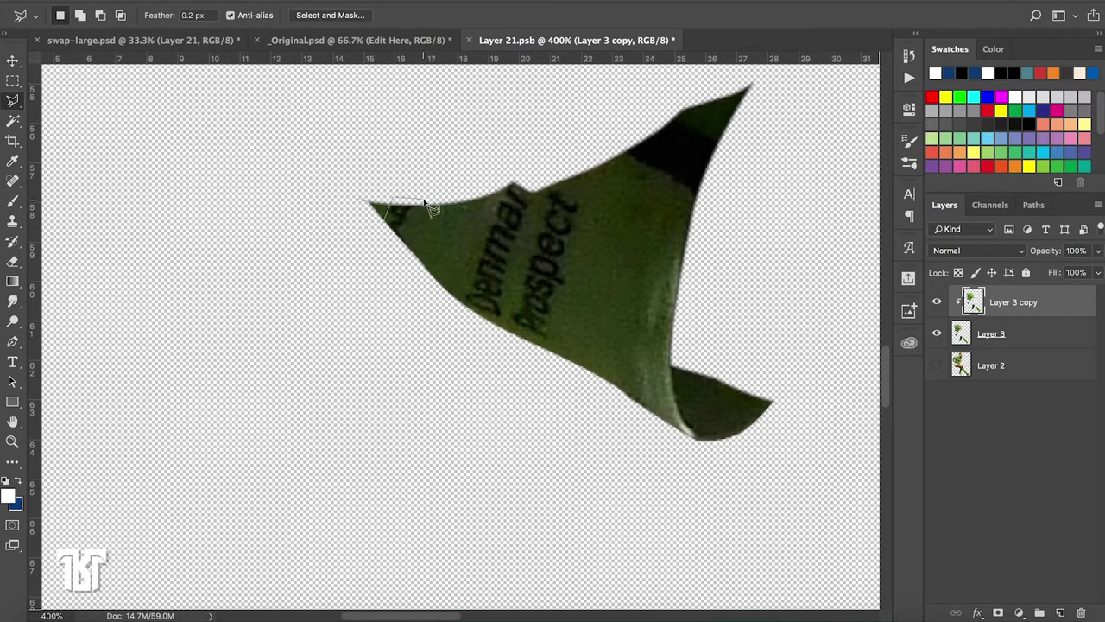
{"action": "left_click", "coordinate": [402, 249]}
{"action": "left_click", "coordinate": [385, 223]}
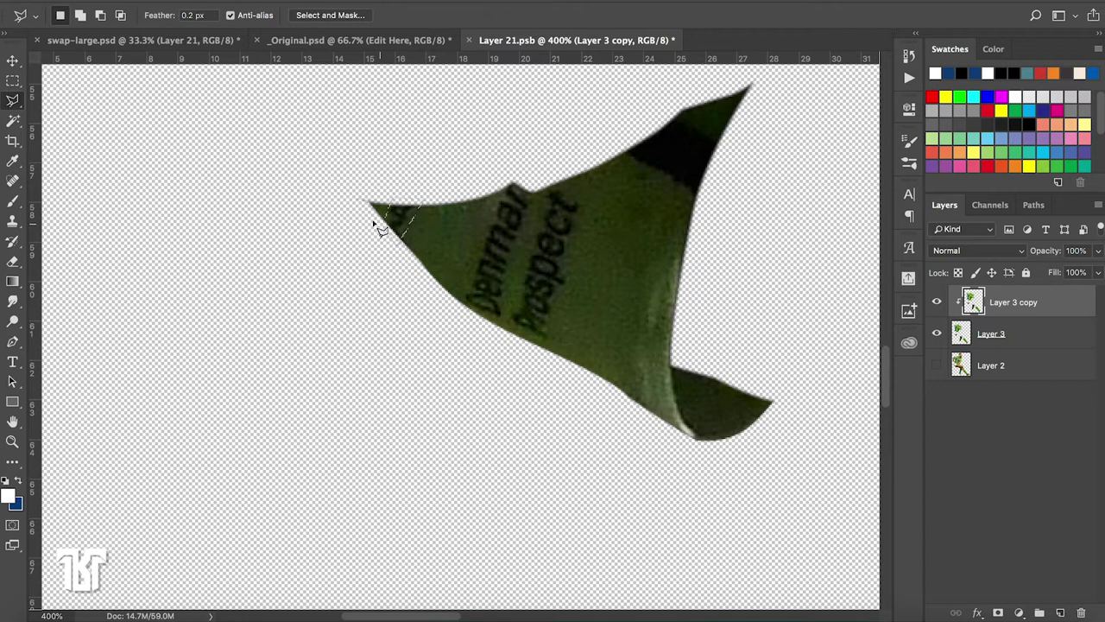
{"action": "left_click", "coordinate": [173, 2]}
{"action": "left_click", "coordinate": [232, 222]}
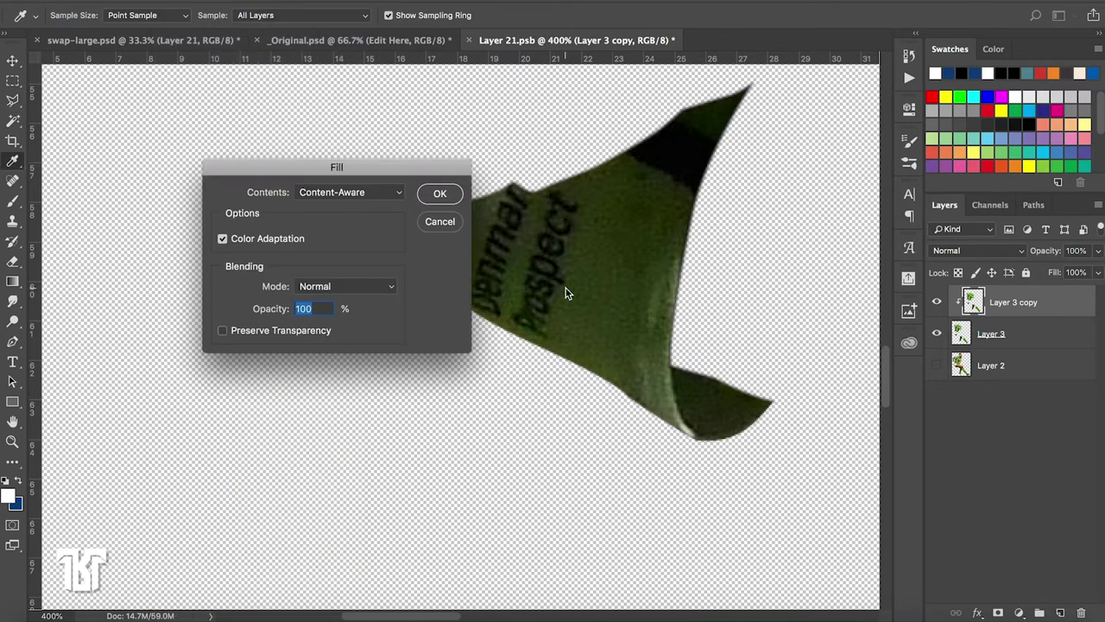
{"action": "left_click", "coordinate": [436, 198]}
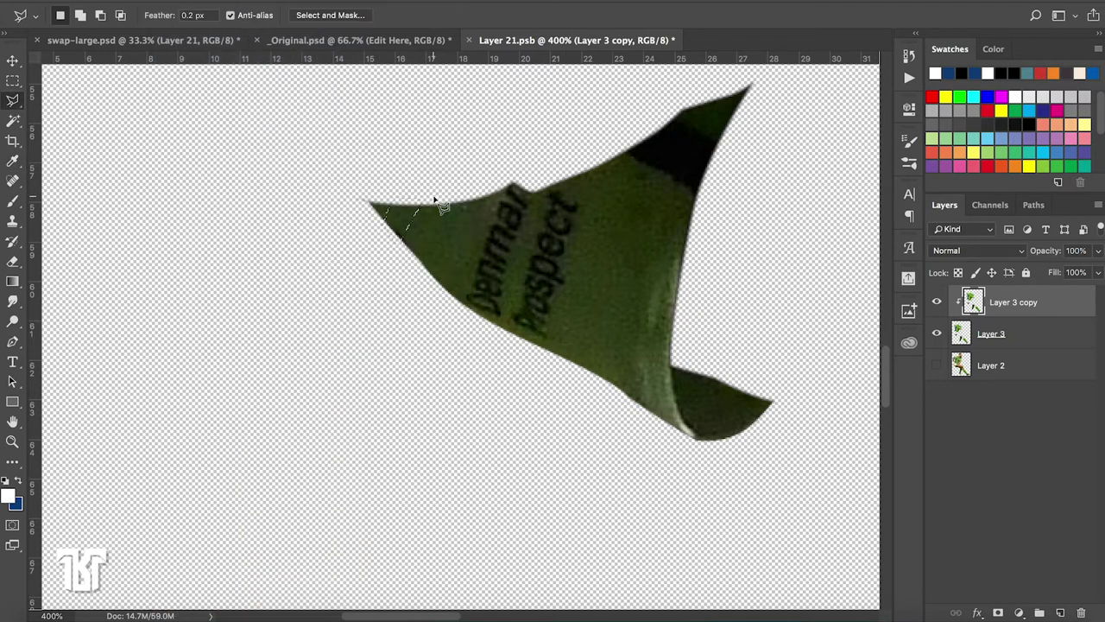
{"action": "left_click", "coordinate": [12, 81]}
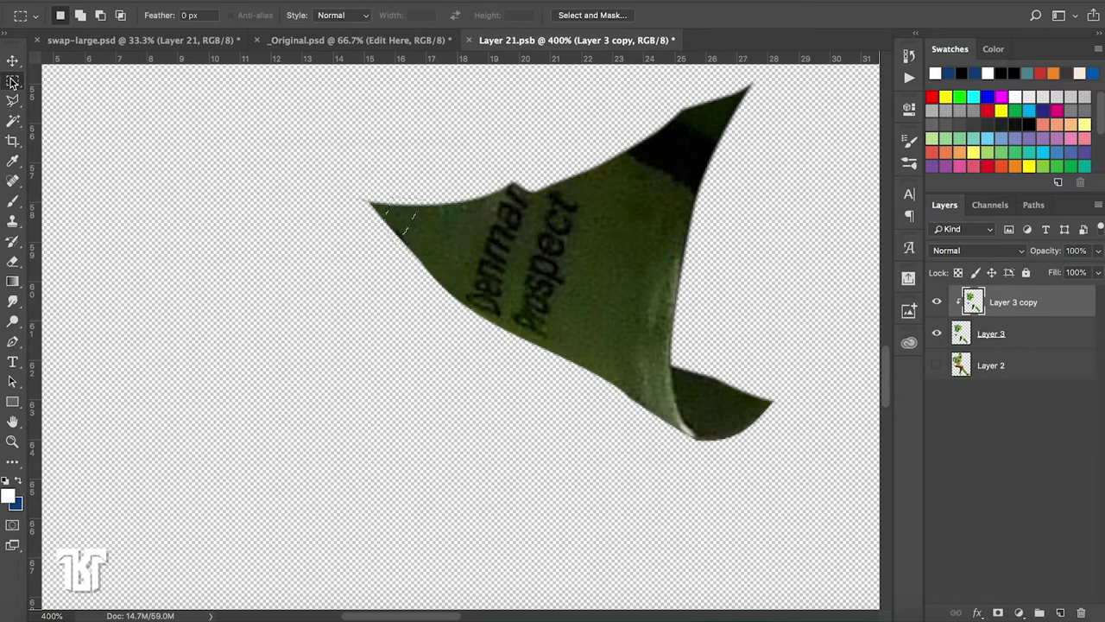
{"action": "left_click", "coordinate": [13, 179]}
Patch the Denmar lettering on the green fabric piece with clean fabric using the Patch Tool
{"action": "key", "text": "p"}
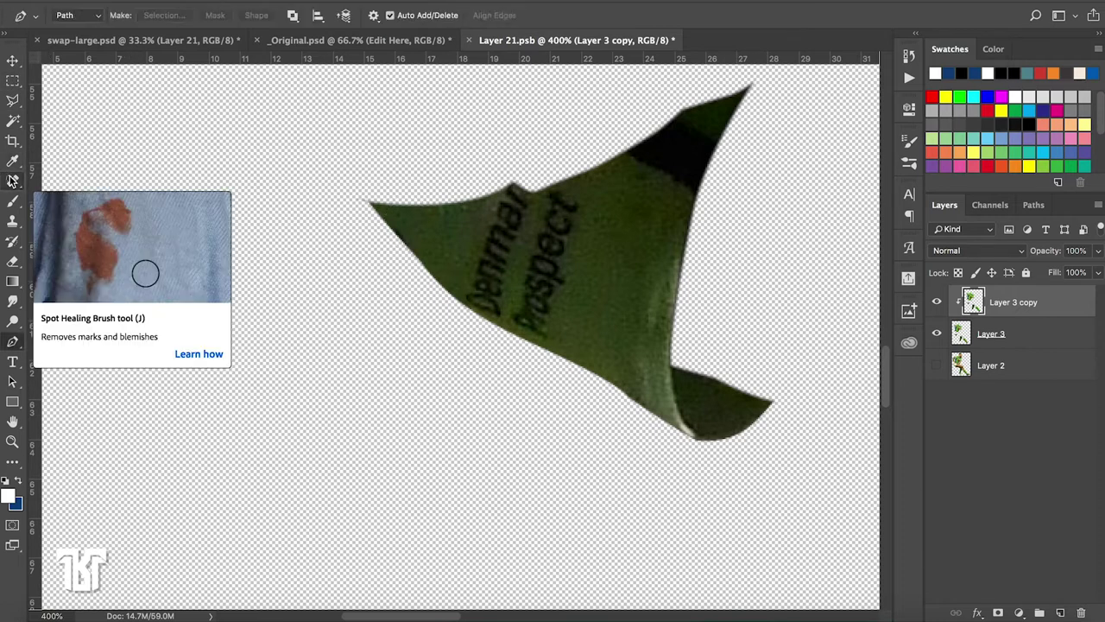
{"action": "key", "text": "j"}
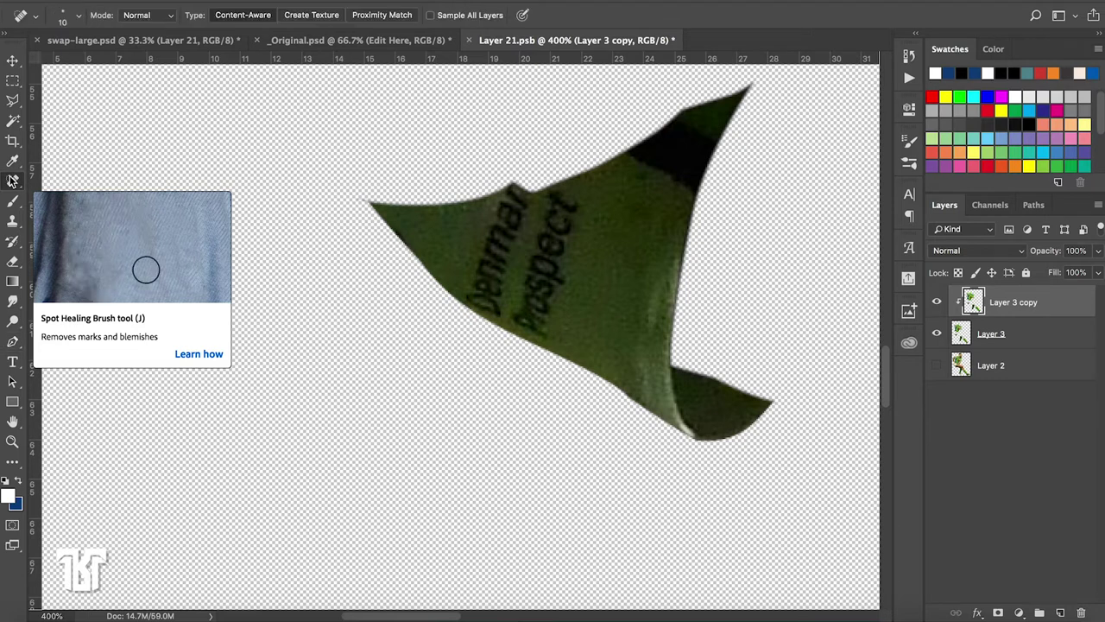
{"action": "right_click", "coordinate": [13, 180]}
{"action": "left_click", "coordinate": [97, 209]}
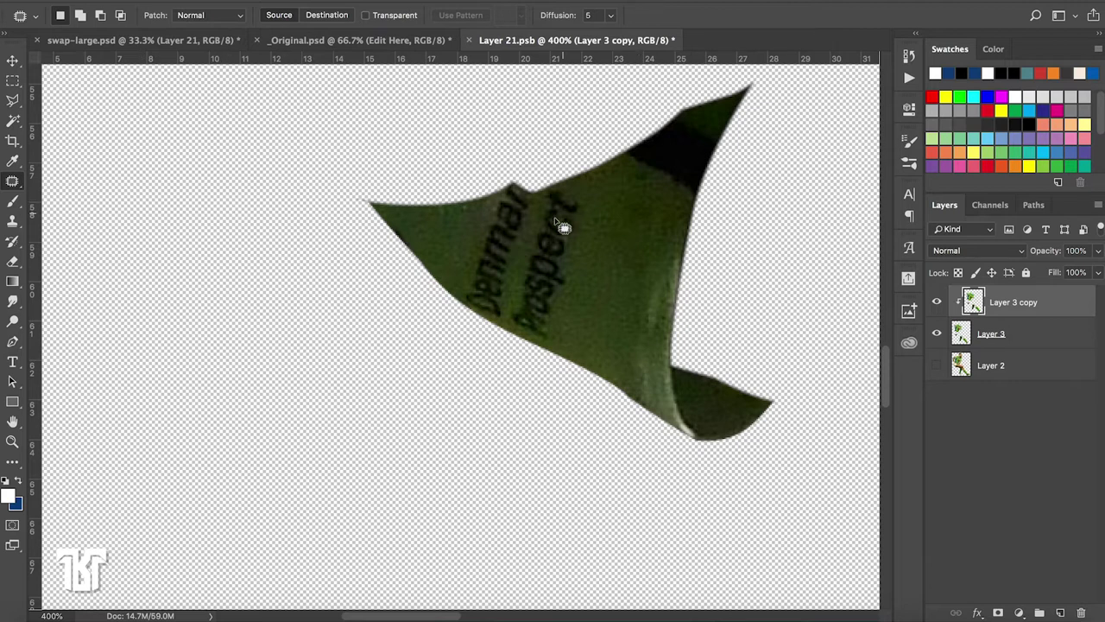
{"action": "mouse_move", "coordinate": [542, 192]}
{"action": "left_mouse_down"}
{"action": "mouse_move", "coordinate": [507, 313]}
{"action": "mouse_move", "coordinate": [557, 331]}
{"action": "mouse_move", "coordinate": [587, 235]}
{"action": "mouse_move", "coordinate": [580, 195]}
{"action": "mouse_move", "coordinate": [557, 191]}
{"action": "mouse_move", "coordinate": [575, 192]}
{"action": "mouse_move", "coordinate": [579, 274]}
{"action": "mouse_move", "coordinate": [636, 289]}
{"action": "left_mouse_up"}
{"action": "mouse_move", "coordinate": [505, 199]}
{"action": "left_mouse_down"}
{"action": "mouse_move", "coordinate": [466, 304]}
{"action": "mouse_move", "coordinate": [499, 325]}
{"action": "mouse_move", "coordinate": [518, 318]}
{"action": "mouse_move", "coordinate": [543, 193]}
{"action": "mouse_move", "coordinate": [518, 188]}
{"action": "mouse_move", "coordinate": [509, 194]}
{"action": "mouse_move", "coordinate": [593, 277]}
{"action": "left_mouse_up"}
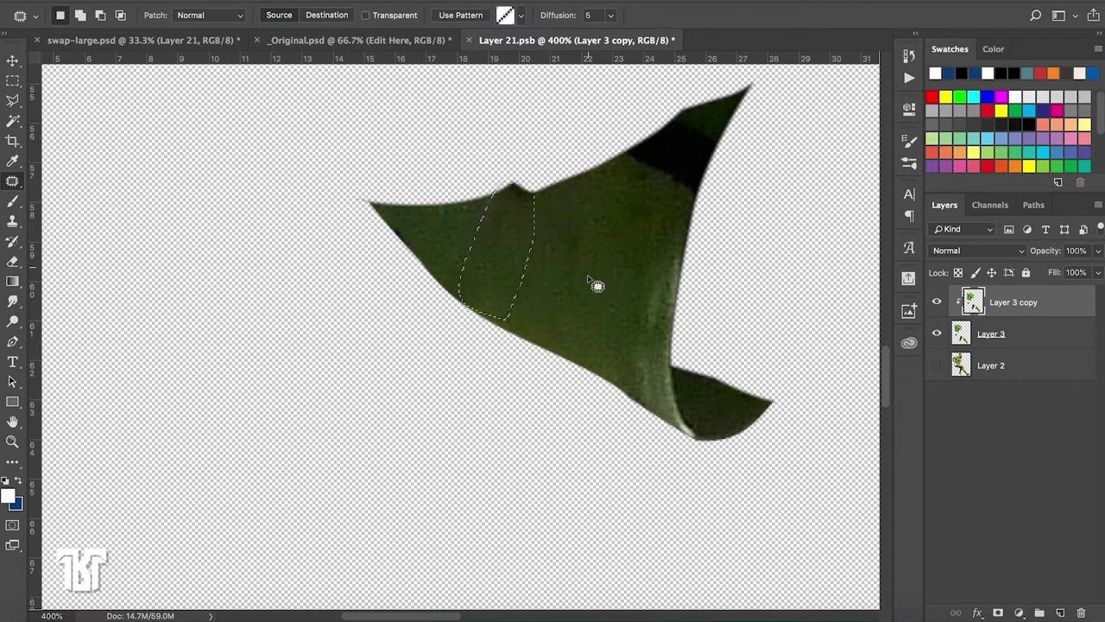
{"action": "key", "text": "ctrl+d"}
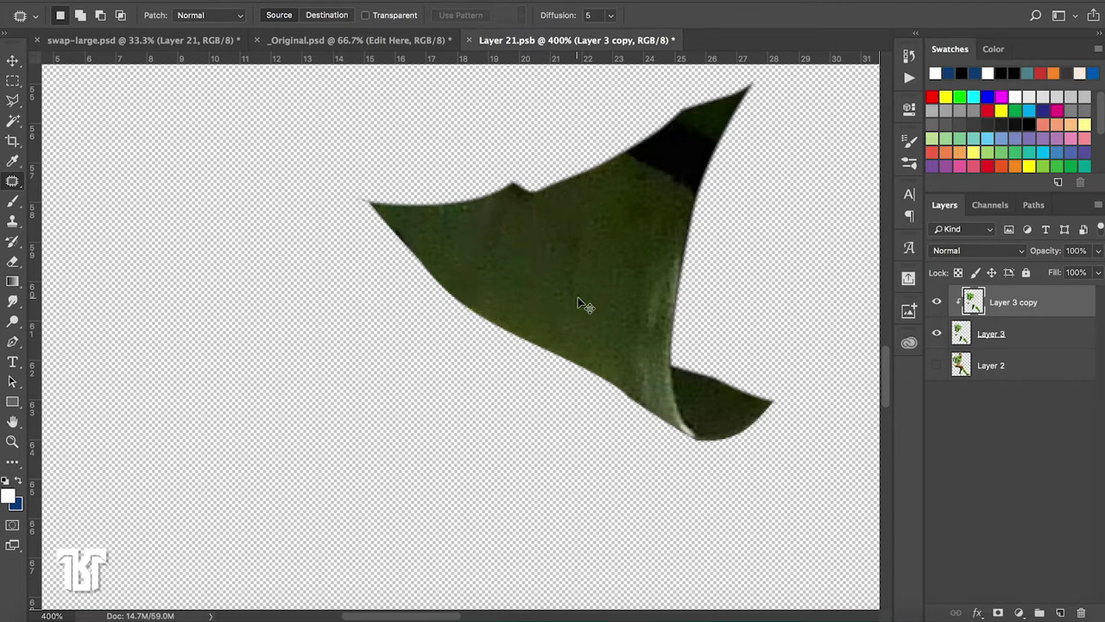
{"action": "key", "text": "ctrl+1"}
{"action": "key", "text": "ctrl+minus"}
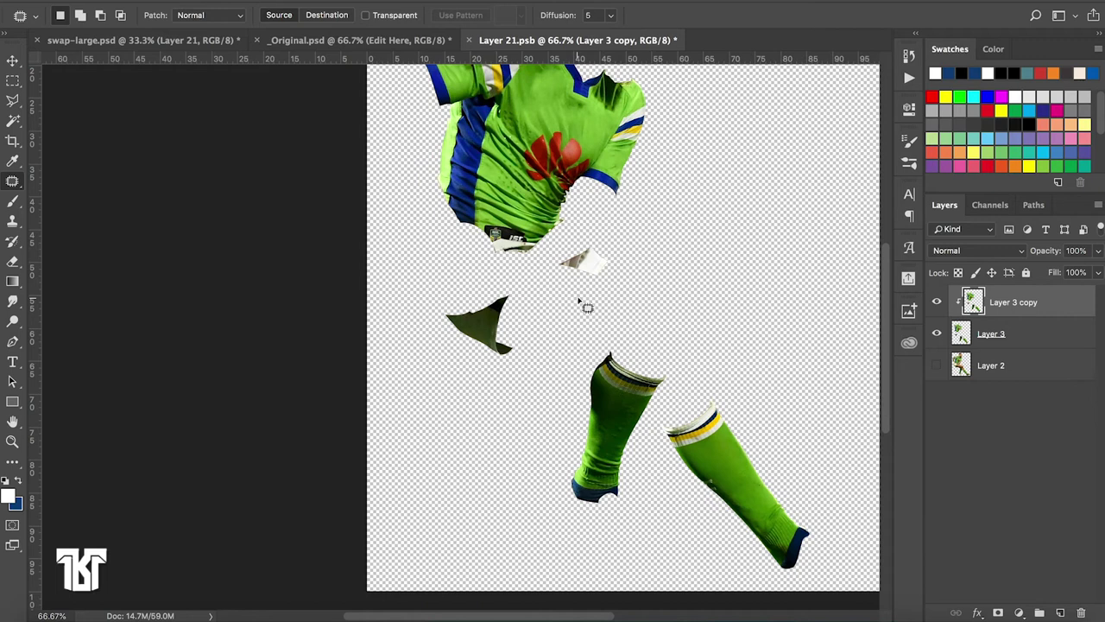
Zoom in on the right sock's lower edge and spot-heal its white fragments
{"action": "key", "text": "ctrl+plus"}
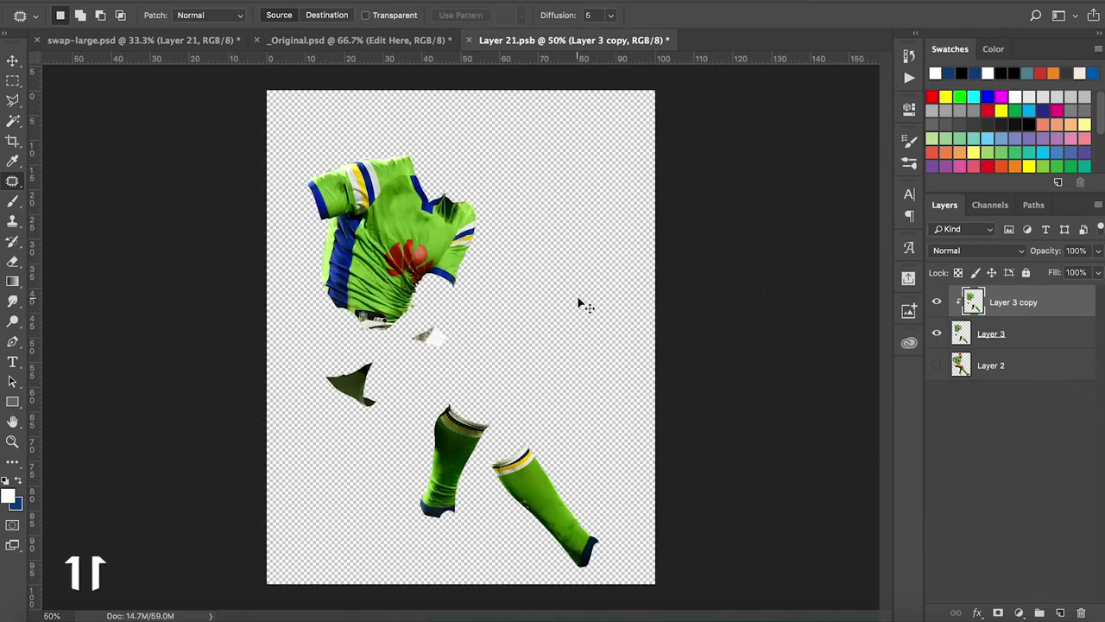
{"action": "key", "text": "ctrl+plus"}
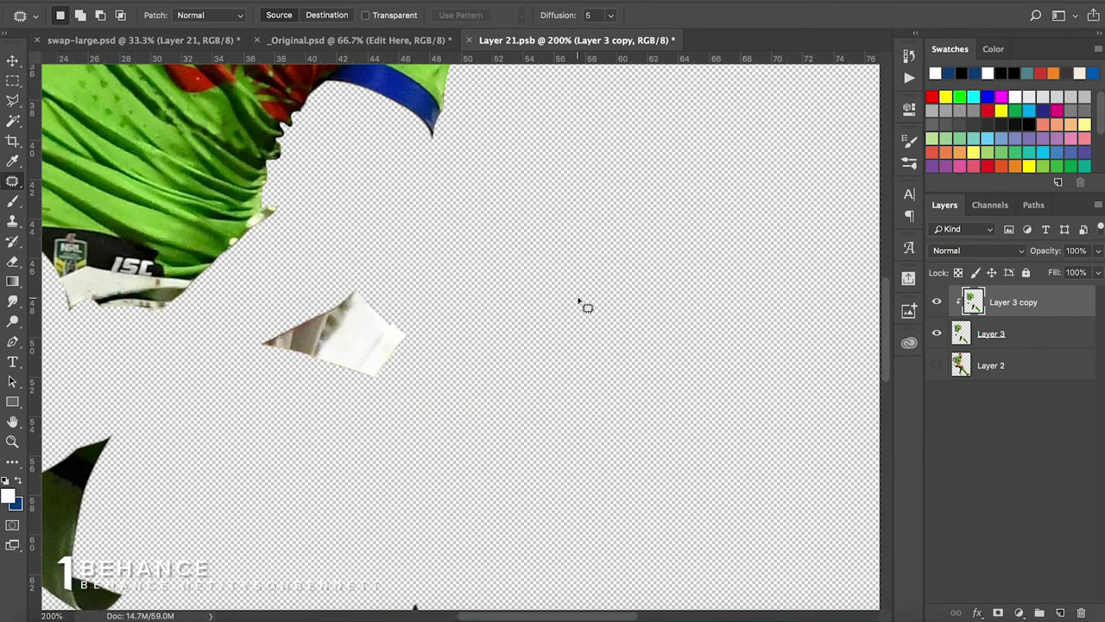
{"action": "scroll", "coordinate": [583, 306], "scroll_direction": "down", "scroll_amount": 3}
{"action": "scroll", "coordinate": [583, 306], "scroll_direction": "down", "scroll_amount": 5}
{"action": "scroll", "coordinate": [582, 306], "scroll_direction": "right", "scroll_amount": 3}
{"action": "scroll", "coordinate": [583, 307], "scroll_direction": "down", "scroll_amount": 3}
{"action": "scroll", "coordinate": [583, 306], "scroll_direction": "down", "scroll_amount": 2}
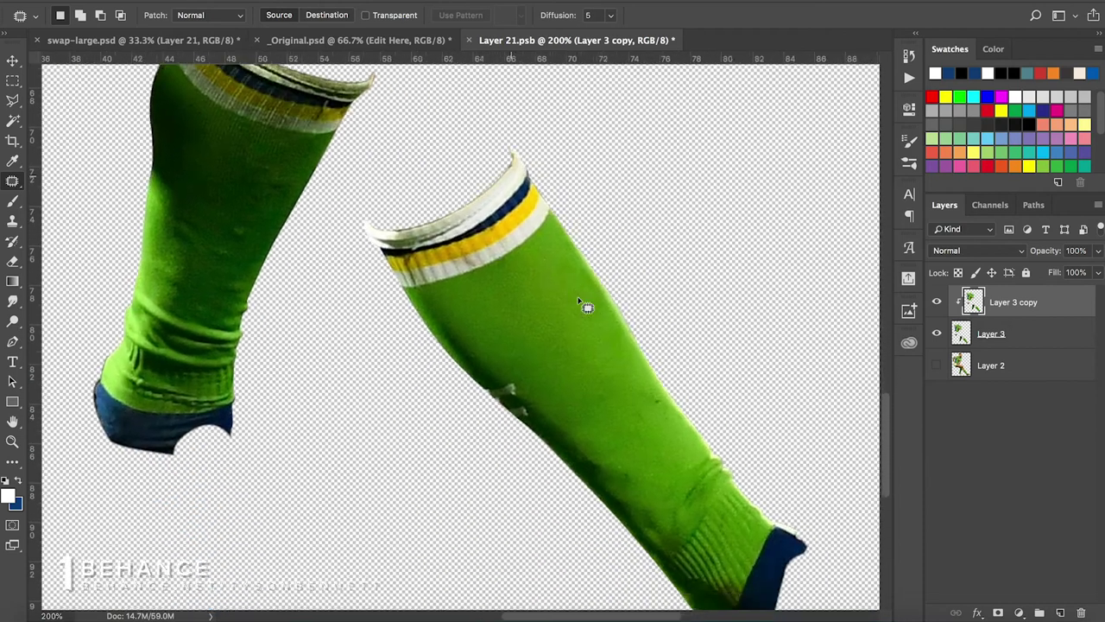
{"action": "scroll", "coordinate": [582, 306], "scroll_direction": "down", "scroll_amount": 1}
{"action": "scroll", "coordinate": [583, 306], "scroll_direction": "up", "scroll_amount": 2}
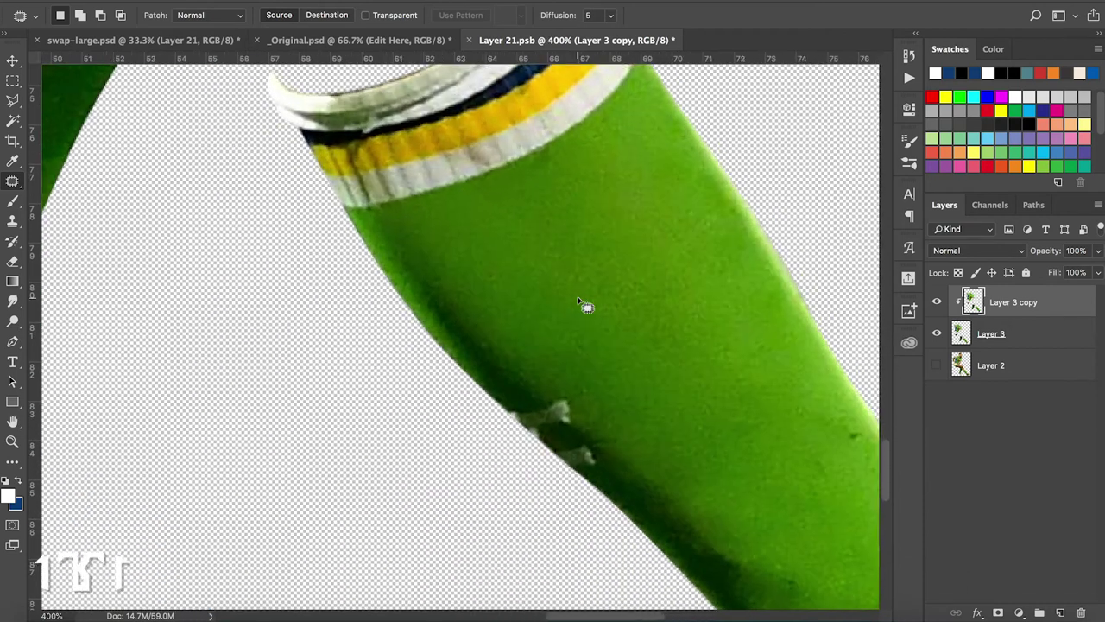
{"action": "scroll", "coordinate": [586, 306], "scroll_direction": "down", "scroll_amount": 2}
{"action": "scroll", "coordinate": [586, 306], "scroll_direction": "right", "scroll_amount": 2}
{"action": "scroll", "coordinate": [561, 297], "scroll_direction": "down", "scroll_amount": 2}
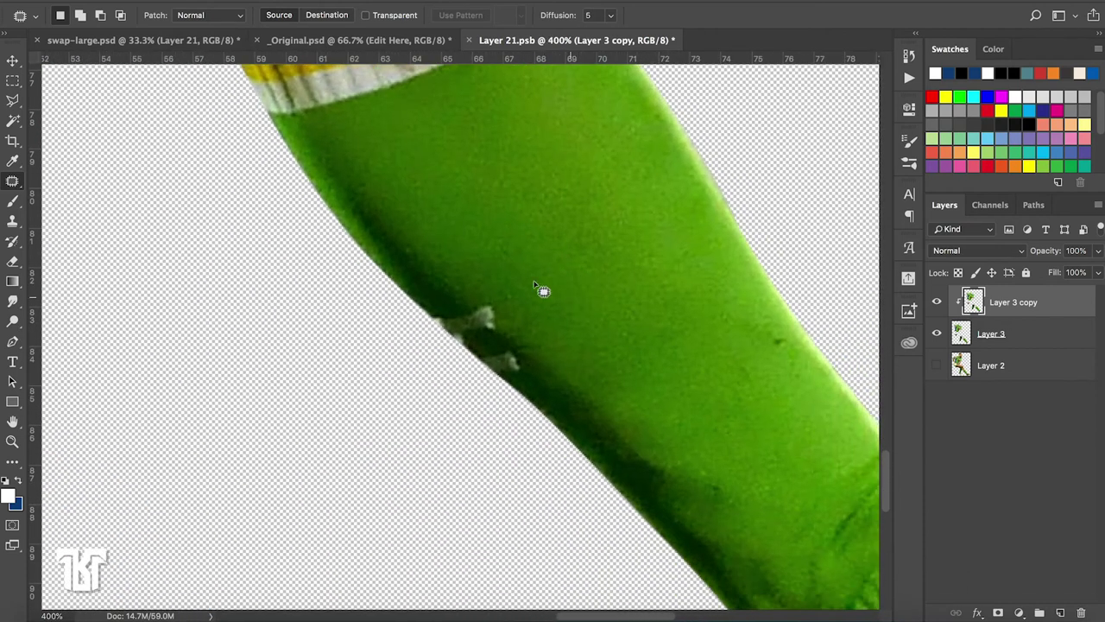
{"action": "right_click", "coordinate": [18, 185]}
{"action": "left_click", "coordinate": [76, 181]}
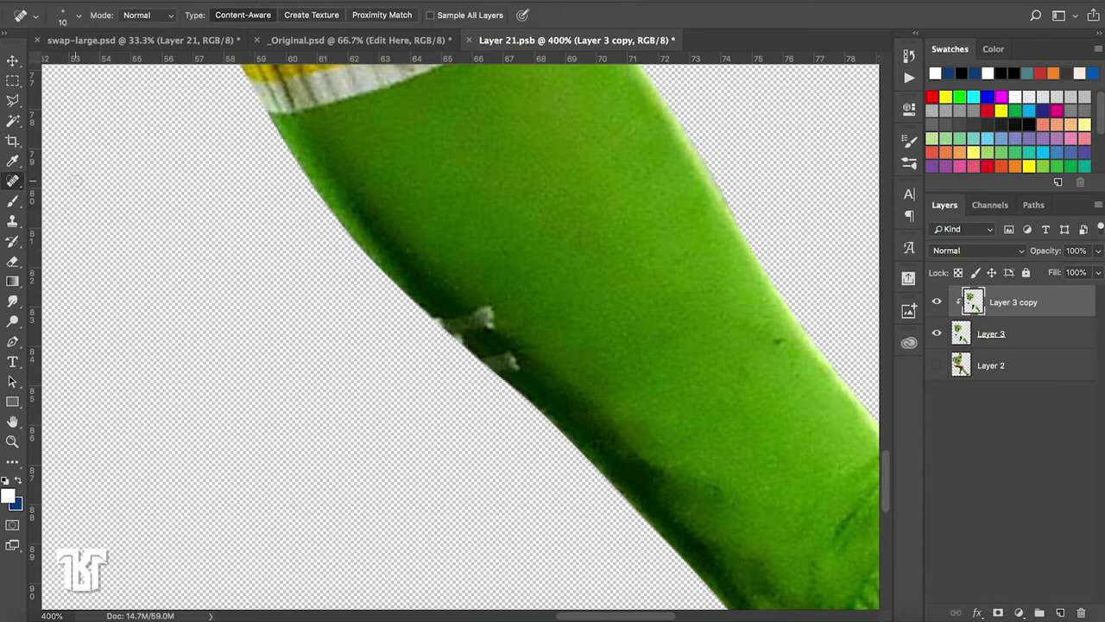
{"action": "mouse_move", "coordinate": [485, 312]}
{"action": "left_mouse_down"}
{"action": "mouse_move", "coordinate": [480, 297]}
{"action": "mouse_move", "coordinate": [476, 307]}
{"action": "left_mouse_up"}
{"action": "mouse_move", "coordinate": [469, 314]}
{"action": "left_mouse_down"}
{"action": "mouse_move", "coordinate": [456, 321]}
{"action": "mouse_move", "coordinate": [461, 343]}
{"action": "mouse_move", "coordinate": [489, 370]}
{"action": "left_mouse_up"}
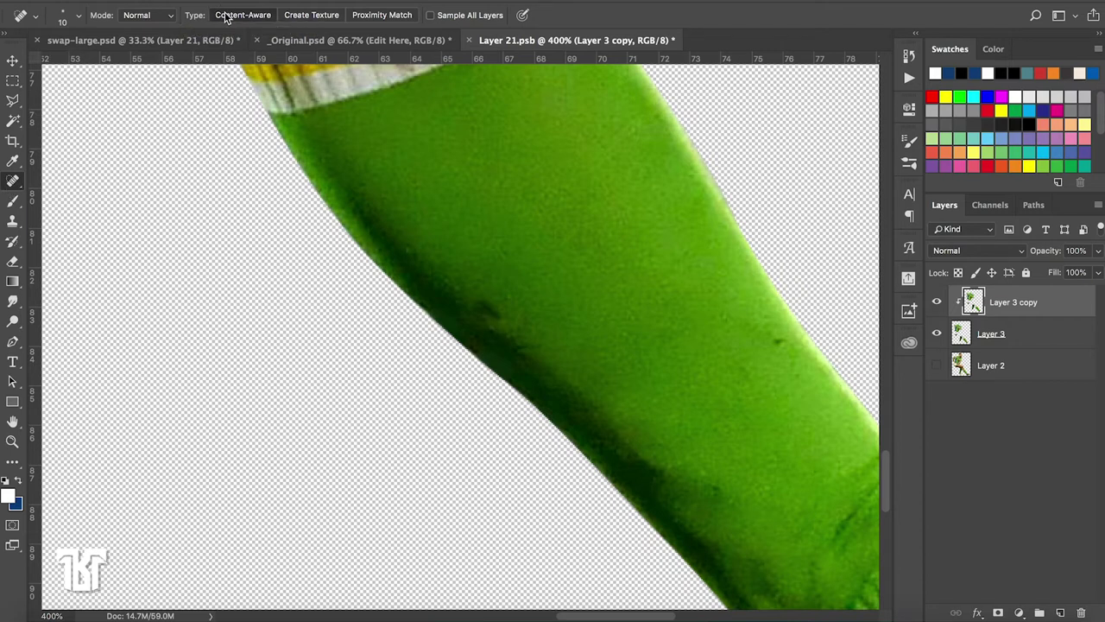
Zoom back out to view the whole document
{"action": "right_click", "coordinate": [13, 181]}
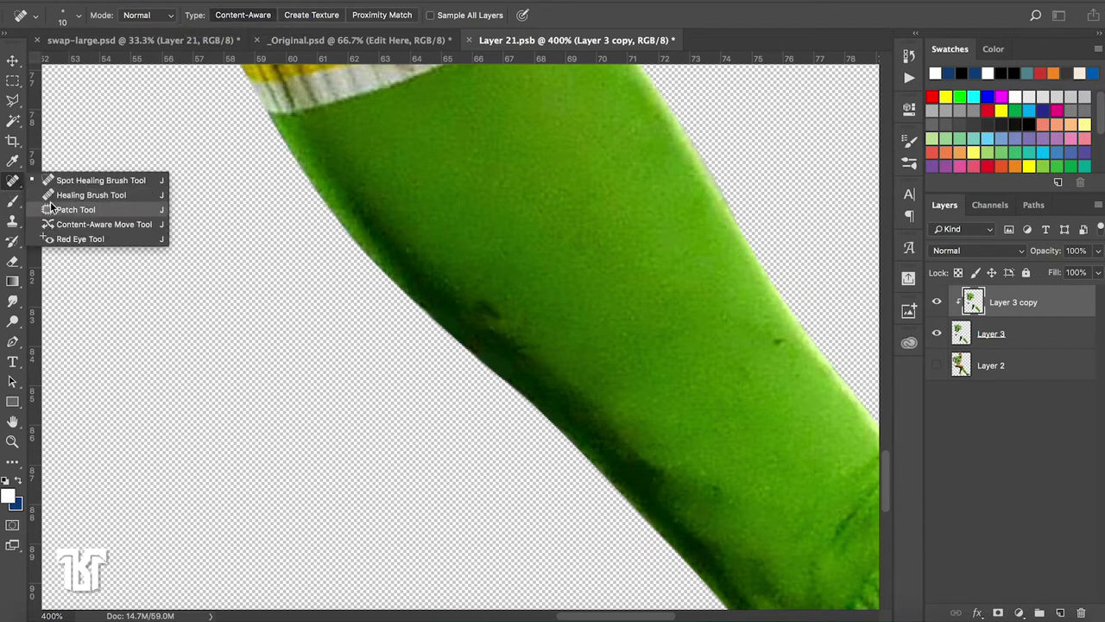
{"action": "left_click", "coordinate": [7, 181]}
{"action": "key", "text": "ctrl+minus"}
{"action": "key", "text": "ctrl+minus"}
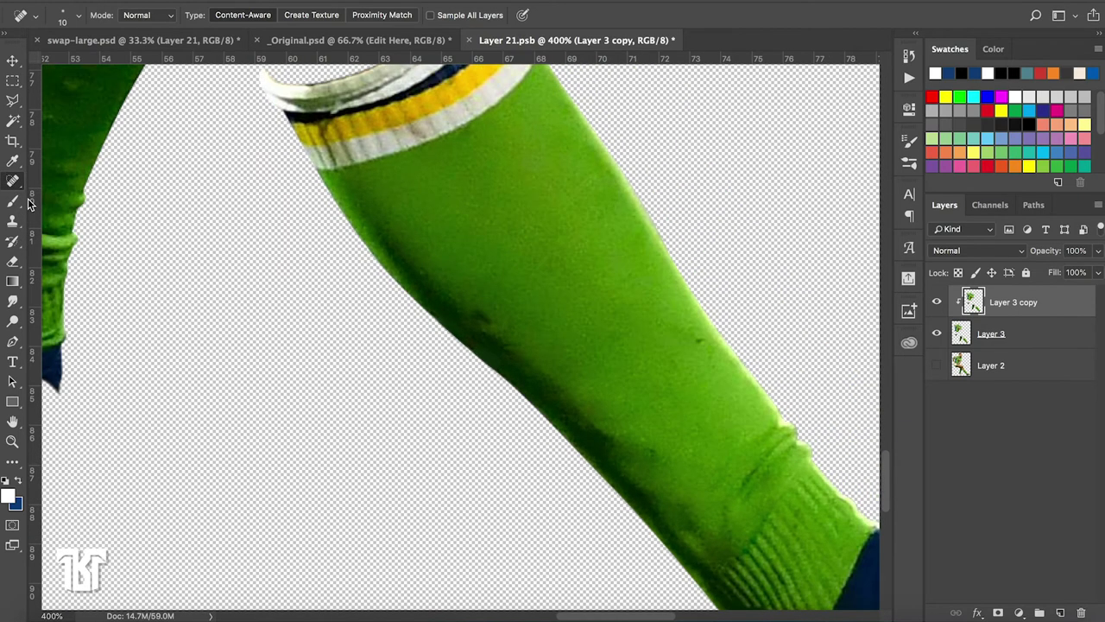
{"action": "key", "text": "ctrl+minus"}
{"action": "key", "text": "ctrl+minus"}
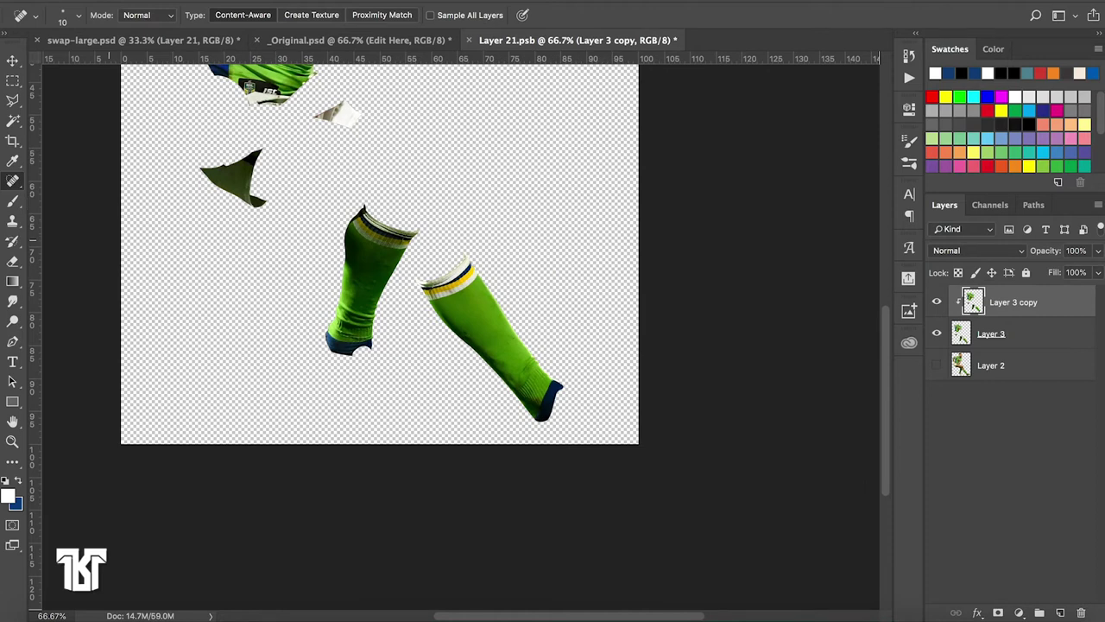
{"action": "scroll", "coordinate": [380, 336], "scroll_direction": "up", "scroll_amount": 4}
{"action": "scroll", "coordinate": [380, 336], "scroll_direction": "up", "scroll_amount": 2}
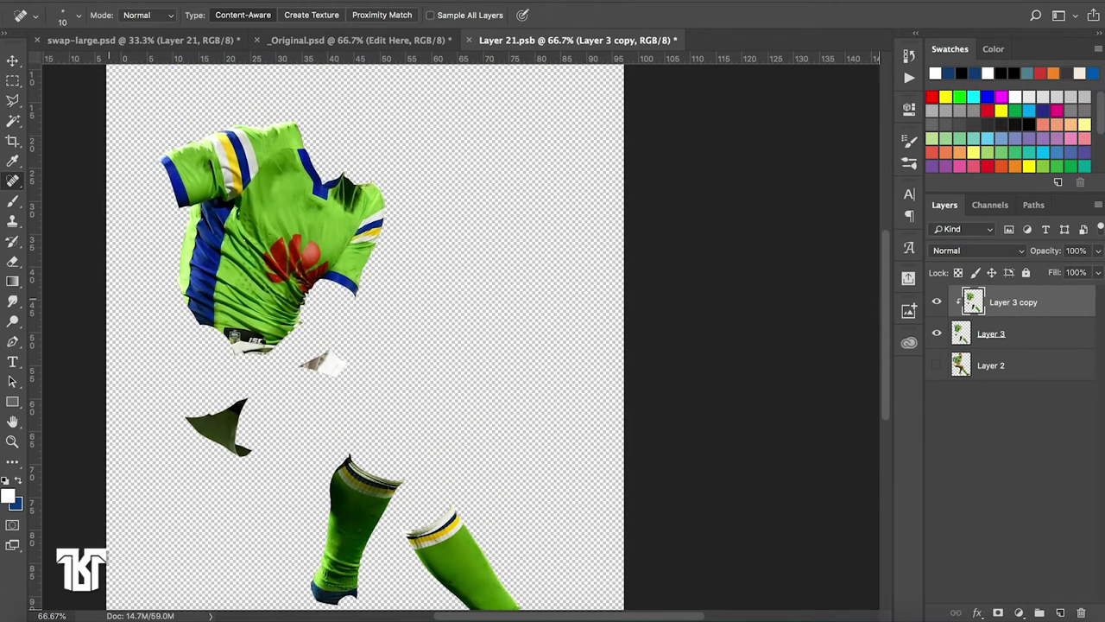
{"action": "scroll", "coordinate": [379, 337], "scroll_direction": "up", "scroll_amount": 2}
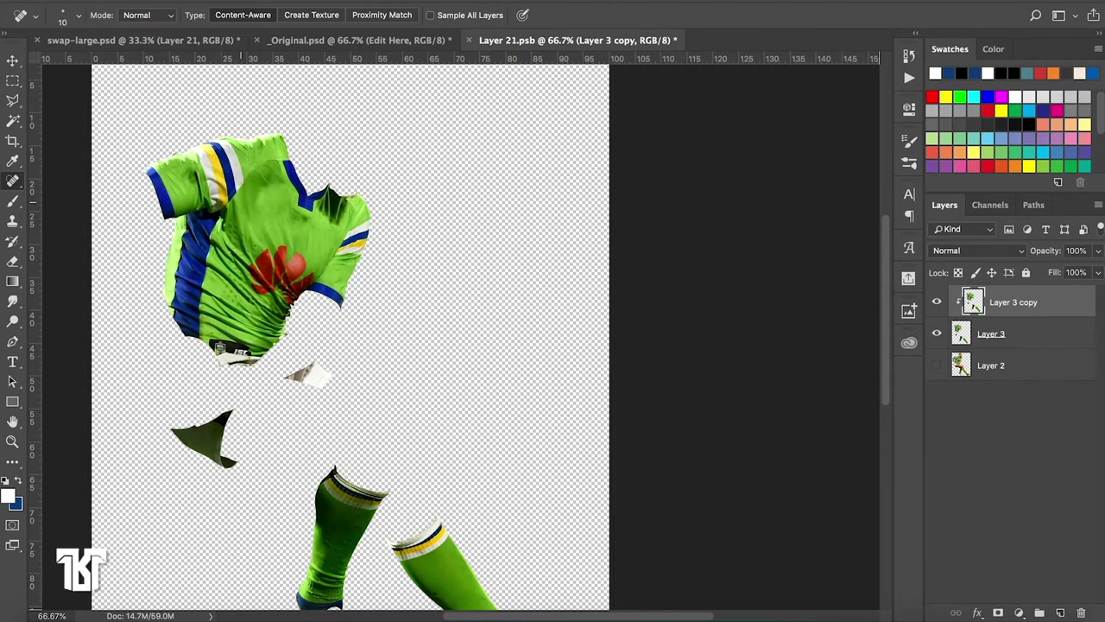
Zoom to 300% on the jersey's red sponsor logo and open the adjustment layer list
{"action": "key", "text": "ctrl+plus"}
{"action": "key", "text": "ctrl+plus"}
{"action": "key", "text": "ctrl+plus"}
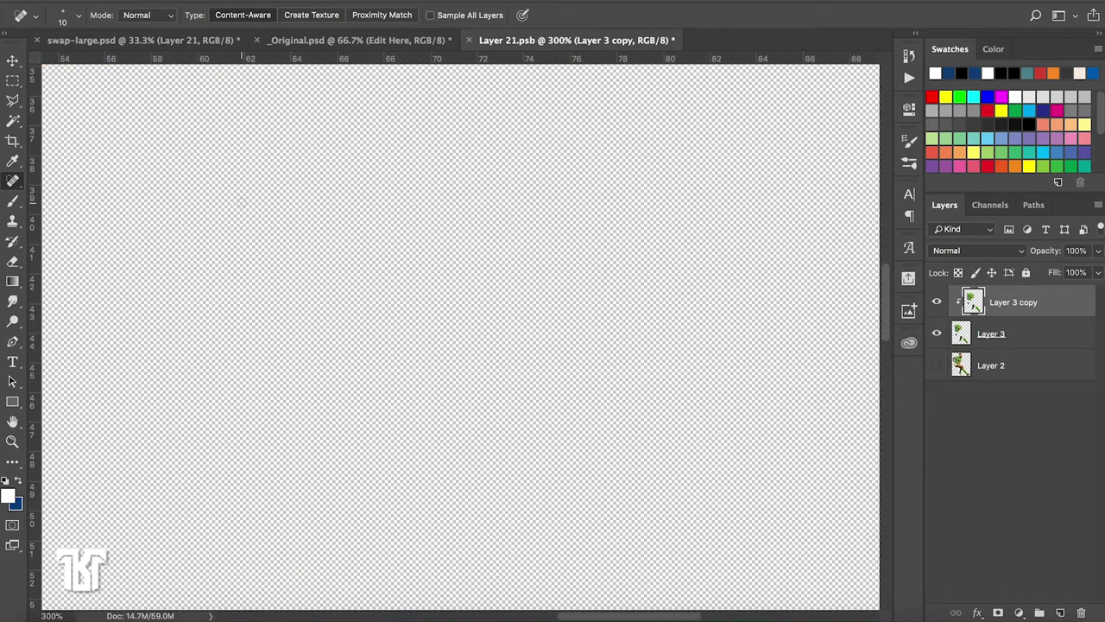
{"action": "scroll", "coordinate": [242, 202], "scroll_direction": "left", "scroll_amount": 5}
{"action": "scroll", "coordinate": [242, 202], "scroll_direction": "left", "scroll_amount": 3}
{"action": "scroll", "coordinate": [242, 202], "scroll_direction": "up", "scroll_amount": 3}
{"action": "scroll", "coordinate": [242, 202], "scroll_direction": "left", "scroll_amount": 2}
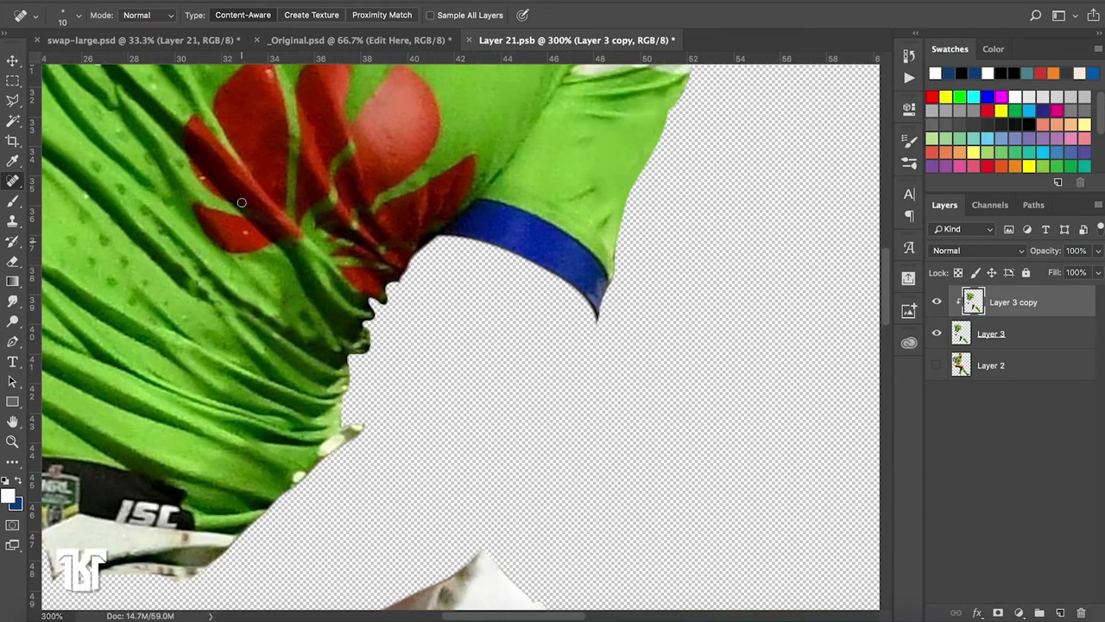
{"action": "scroll", "coordinate": [242, 202], "scroll_direction": "up", "scroll_amount": 3}
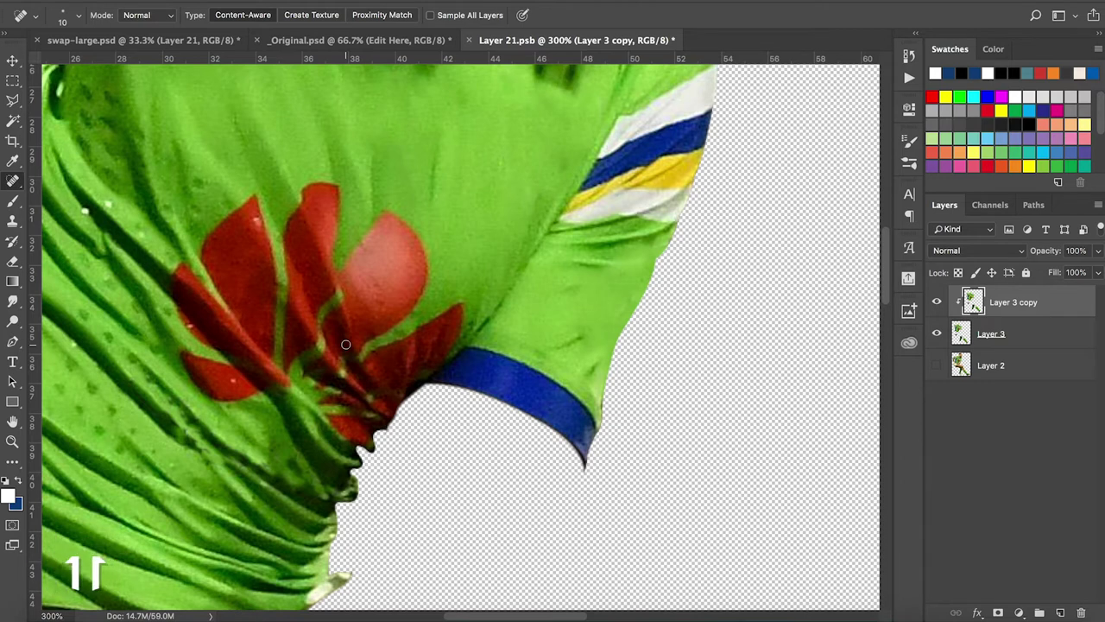
{"action": "scroll", "coordinate": [345, 344], "scroll_direction": "left", "scroll_amount": 3}
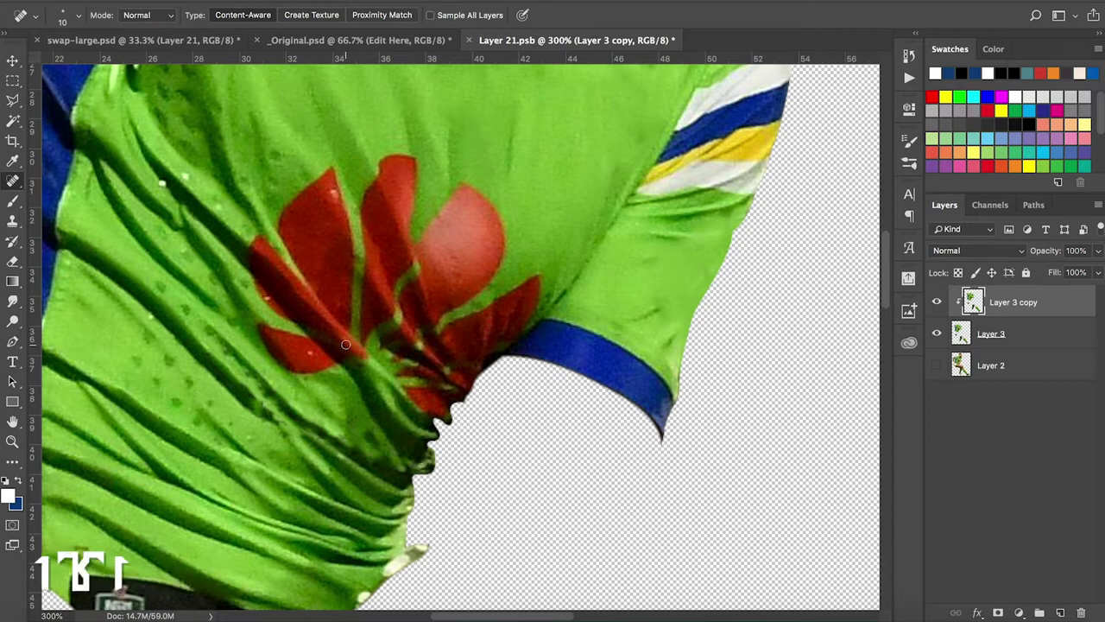
{"action": "scroll", "coordinate": [345, 344], "scroll_direction": "up", "scroll_amount": 2}
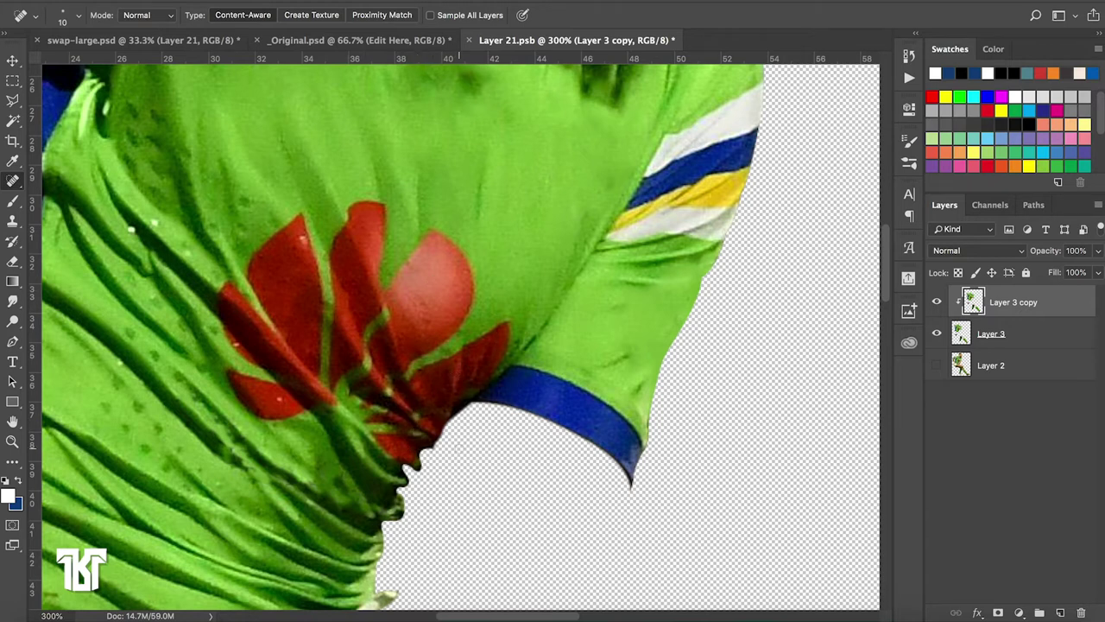
{"action": "scroll", "coordinate": [459, 448], "scroll_direction": "up", "scroll_amount": 3}
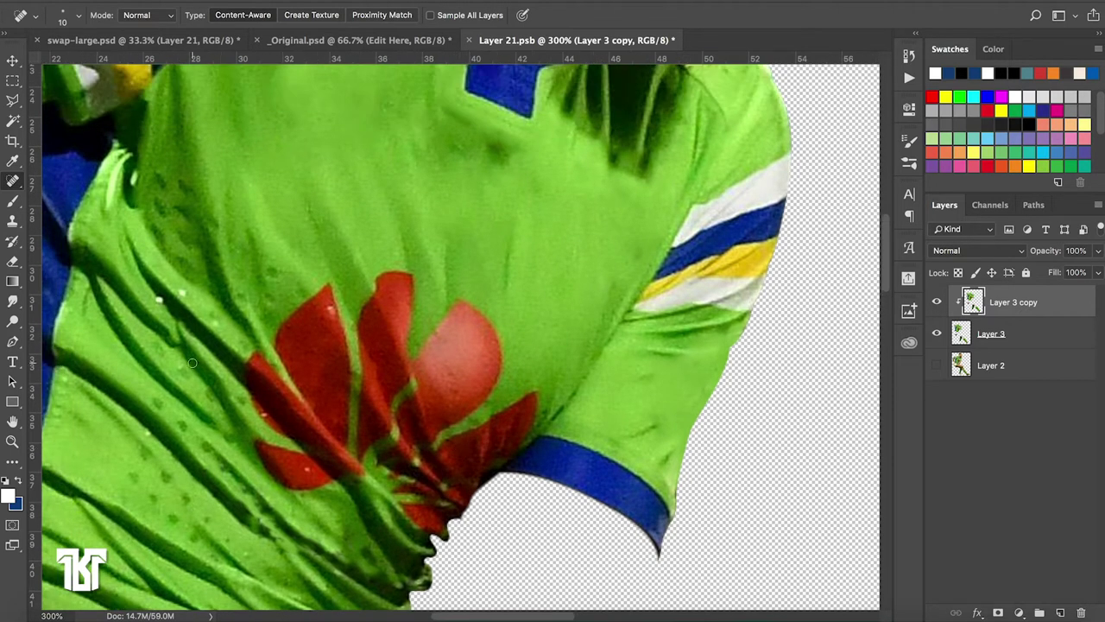
{"action": "right_click", "coordinate": [14, 182]}
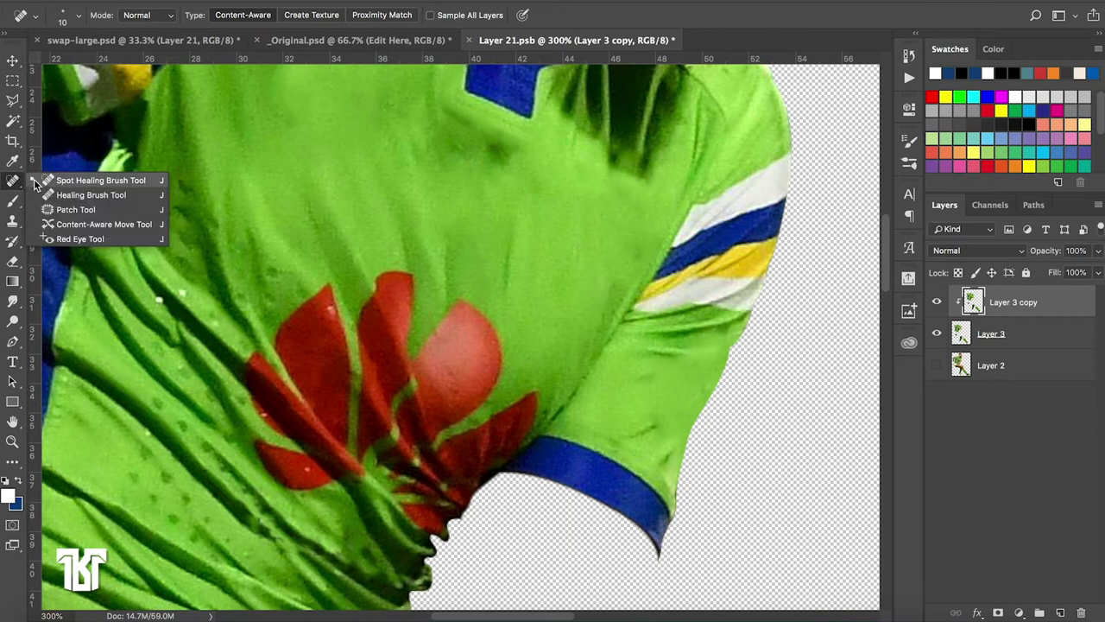
{"action": "left_click", "coordinate": [11, 190]}
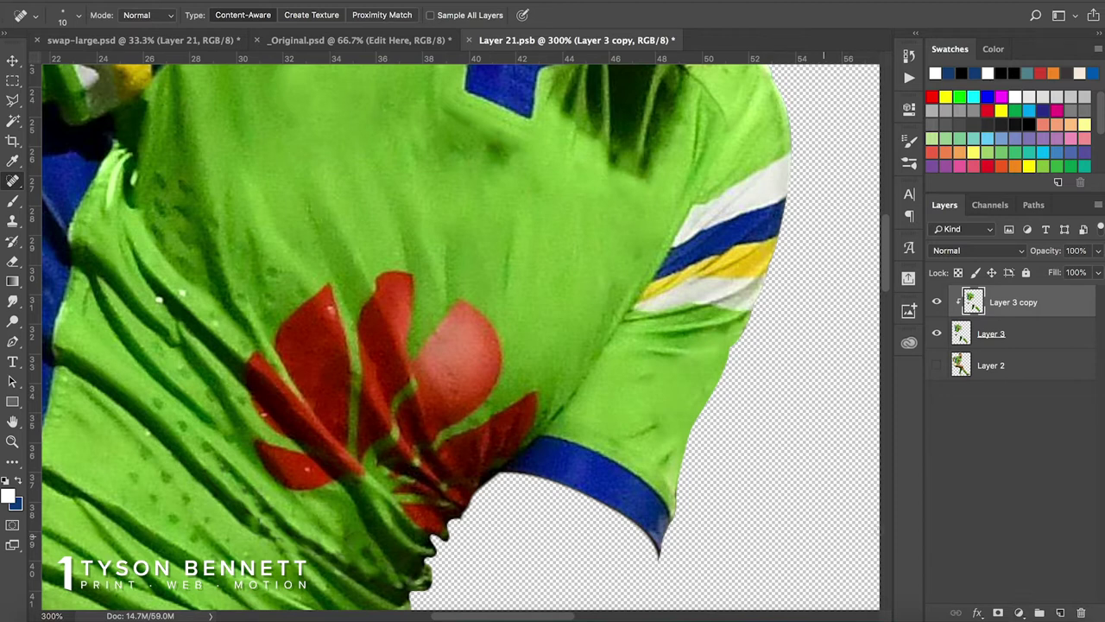
{"action": "left_click", "coordinate": [1019, 612]}
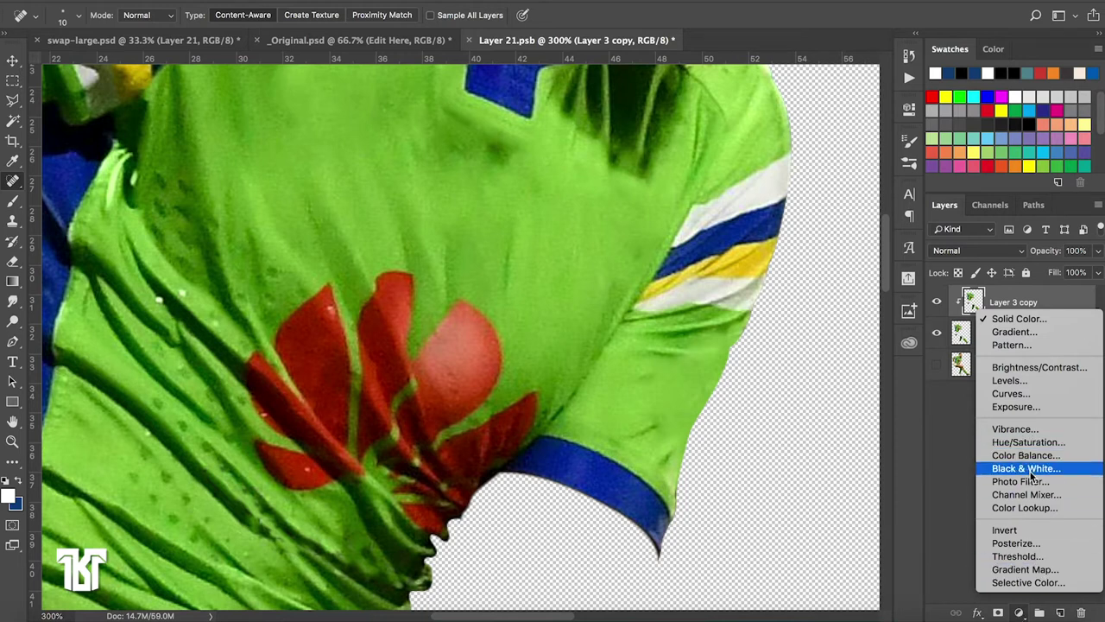
Add a Hue/Saturation layer clipped to Layer 3 copy and invert its mask to black
{"action": "left_click", "coordinate": [1033, 441]}
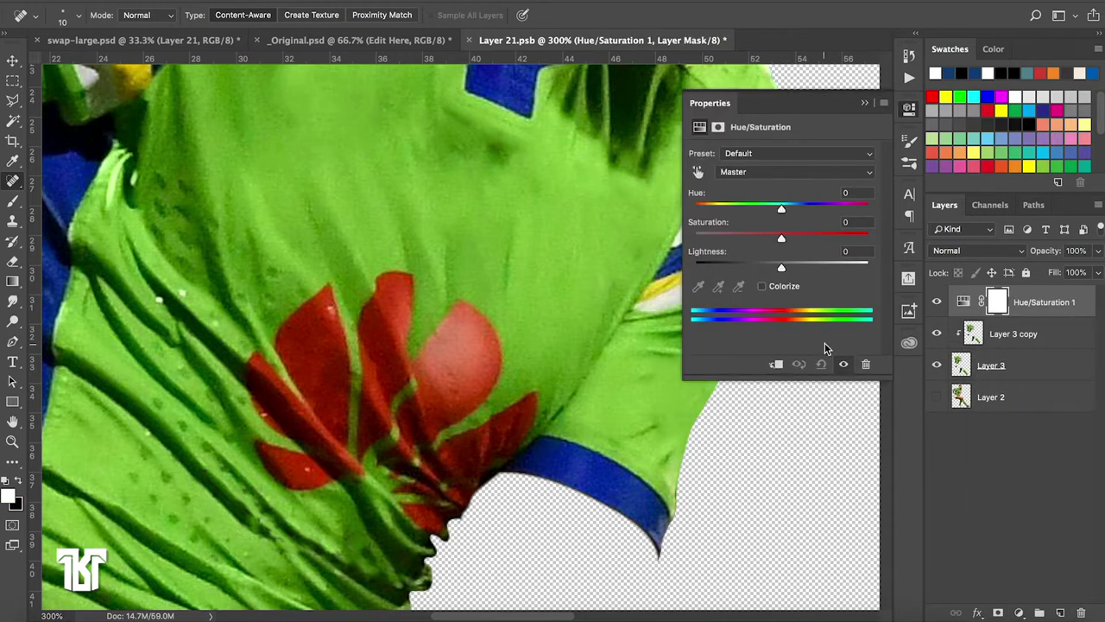
{"action": "left_click", "coordinate": [775, 365]}
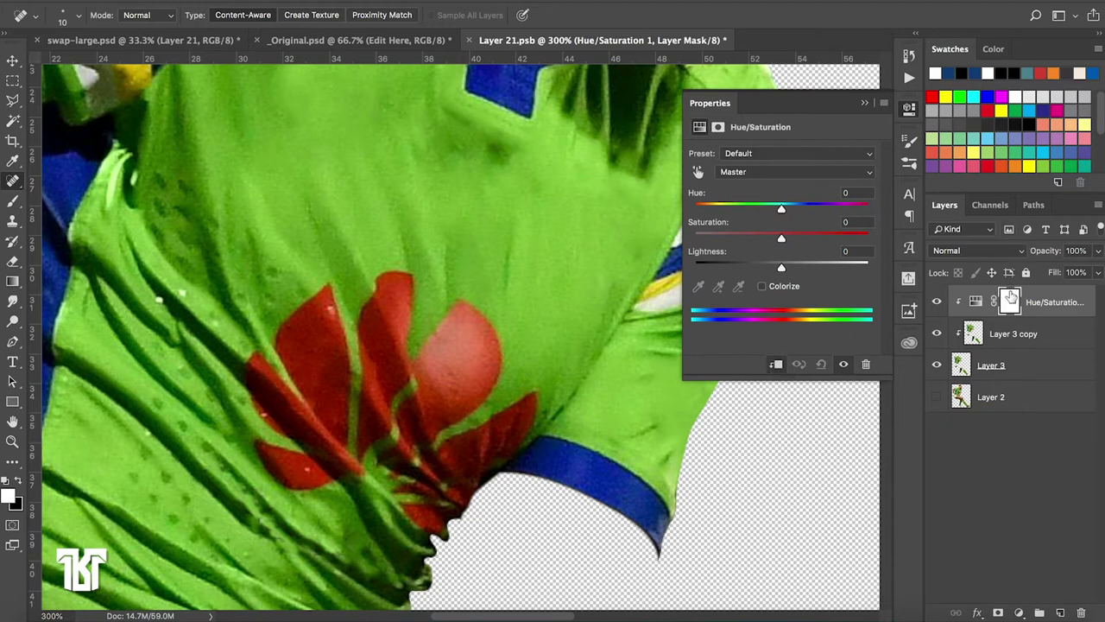
{"action": "left_click", "coordinate": [1010, 299]}
{"action": "key", "text": "ctrl+i"}
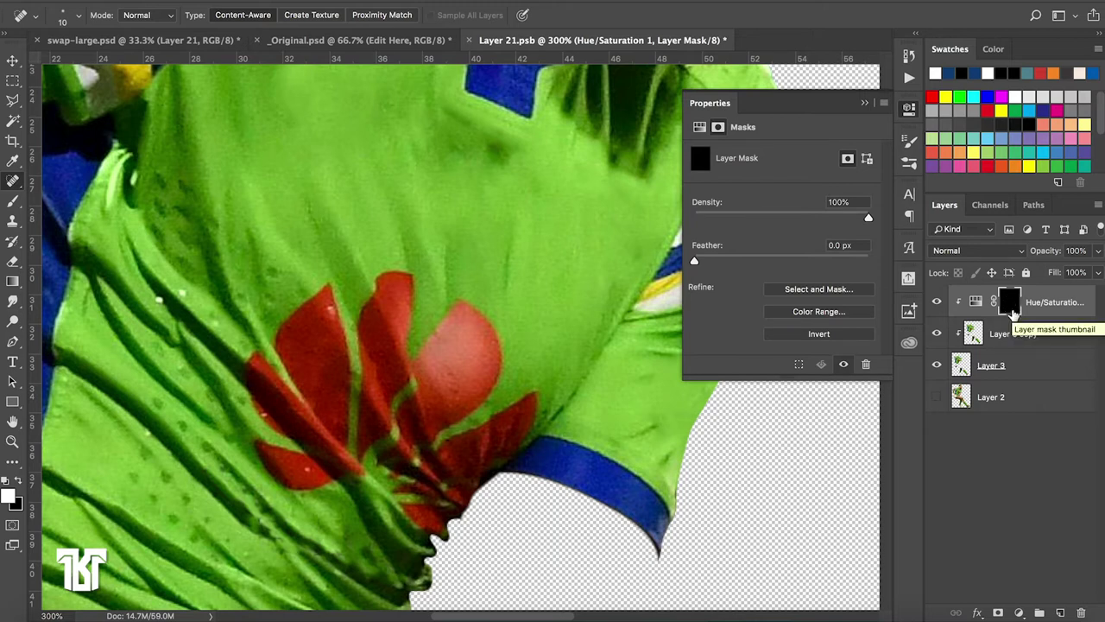
Select an 80-pixel Brush and show the Hue/Saturation settings
{"action": "left_click", "coordinate": [15, 200]}
{"action": "key", "text": "bracketleft"}
{"action": "key", "text": "bracketleft"}
{"action": "key", "text": "bracketleft"}
{"action": "key", "text": "bracketleft"}
{"action": "key", "text": "bracketleft"}
{"action": "key", "text": "bracketleft"}
{"action": "key", "text": "bracketleft"}
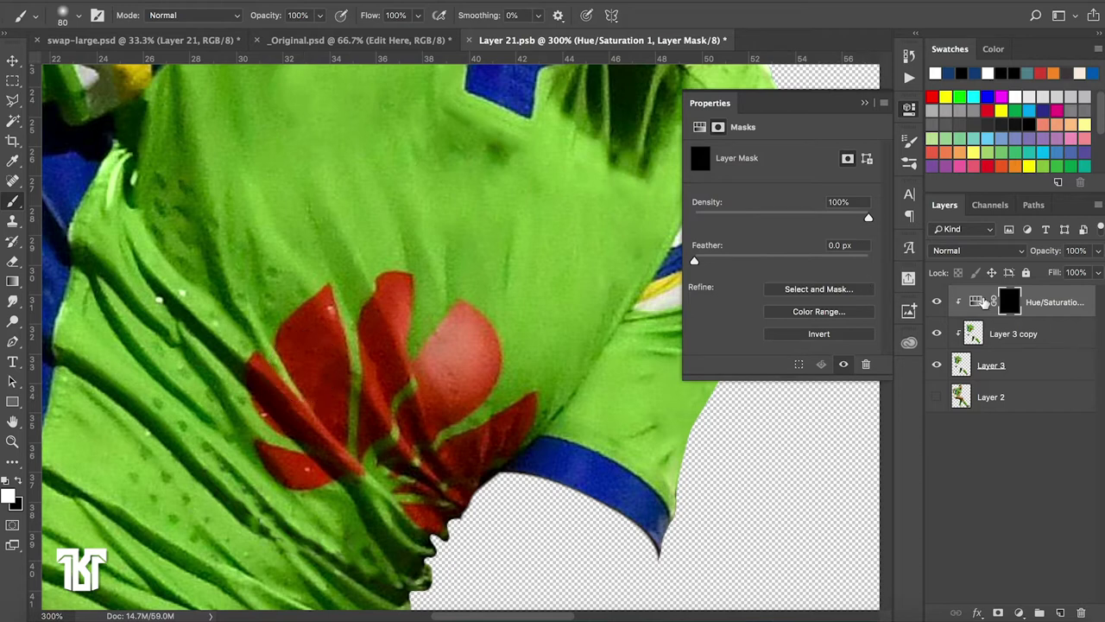
{"action": "left_click", "coordinate": [980, 302]}
Set Hue to +180 and paint the mask white over the right logo petal
{"action": "left_click_drag", "start_coordinate": [776, 204], "coordinate": [876, 216]}
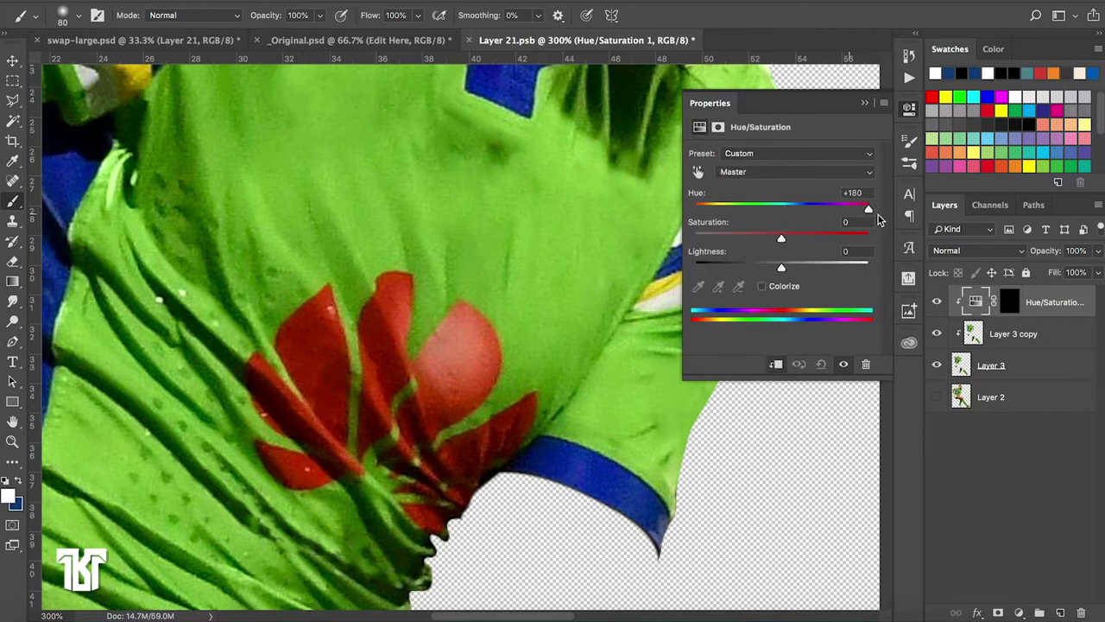
{"action": "left_click", "coordinate": [865, 105]}
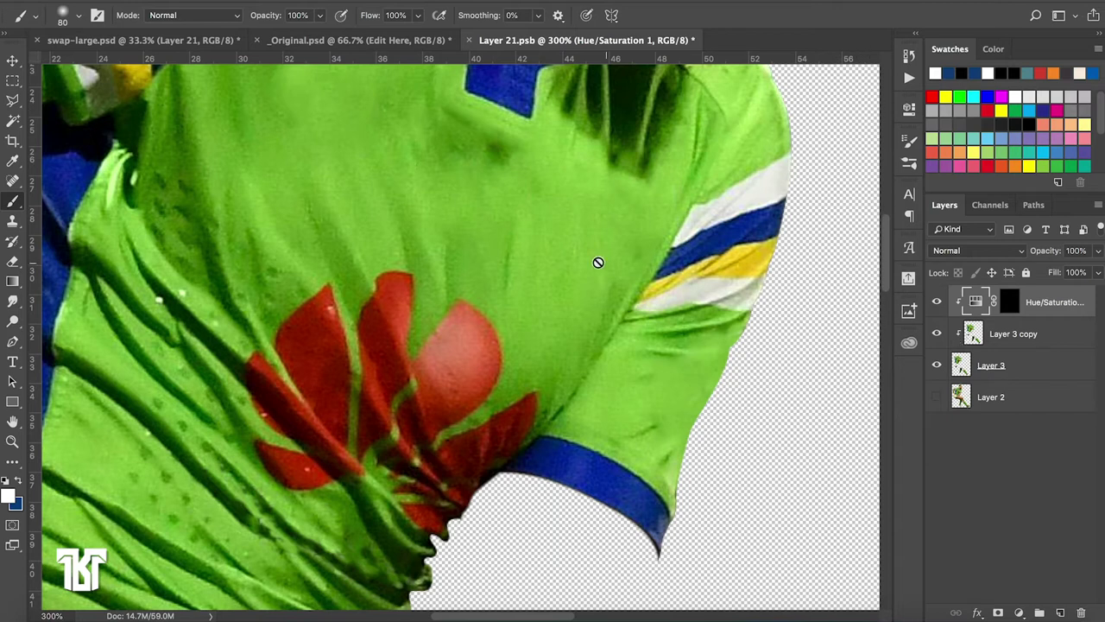
{"action": "left_click", "coordinate": [1010, 302]}
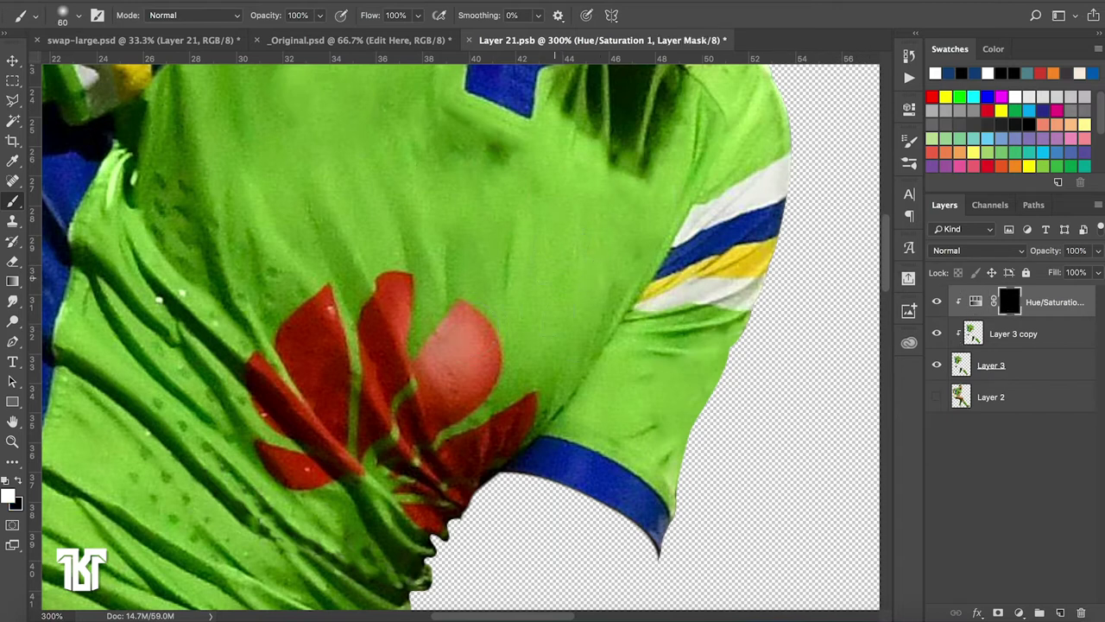
{"action": "left_click_drag", "start_coordinate": [466, 332], "coordinate": [455, 393]}
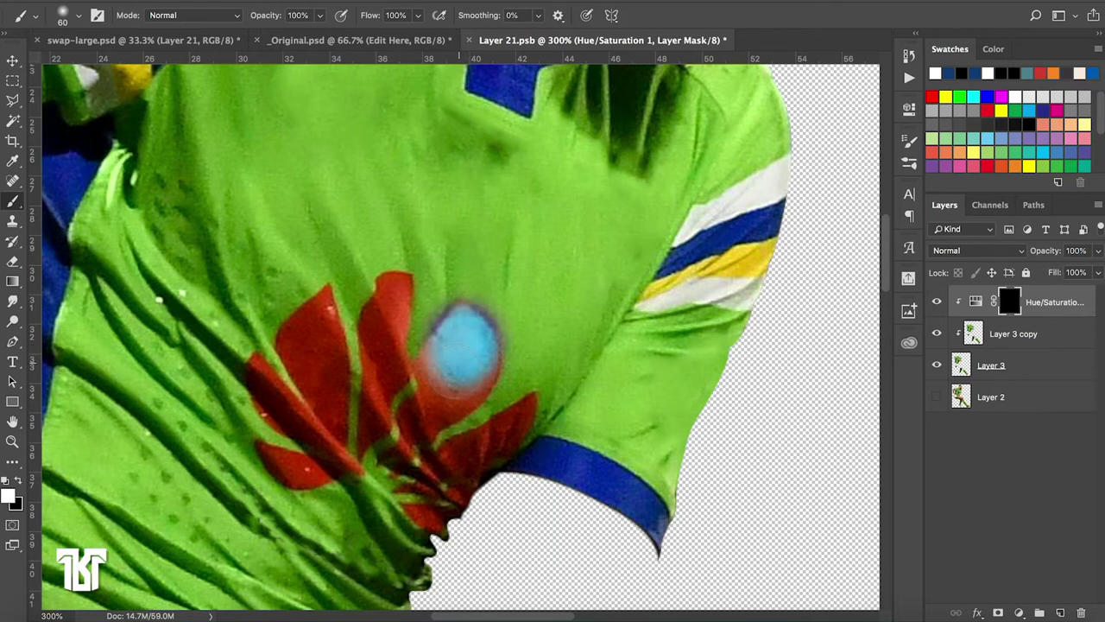
{"action": "left_click_drag", "start_coordinate": [457, 297], "coordinate": [499, 366]}
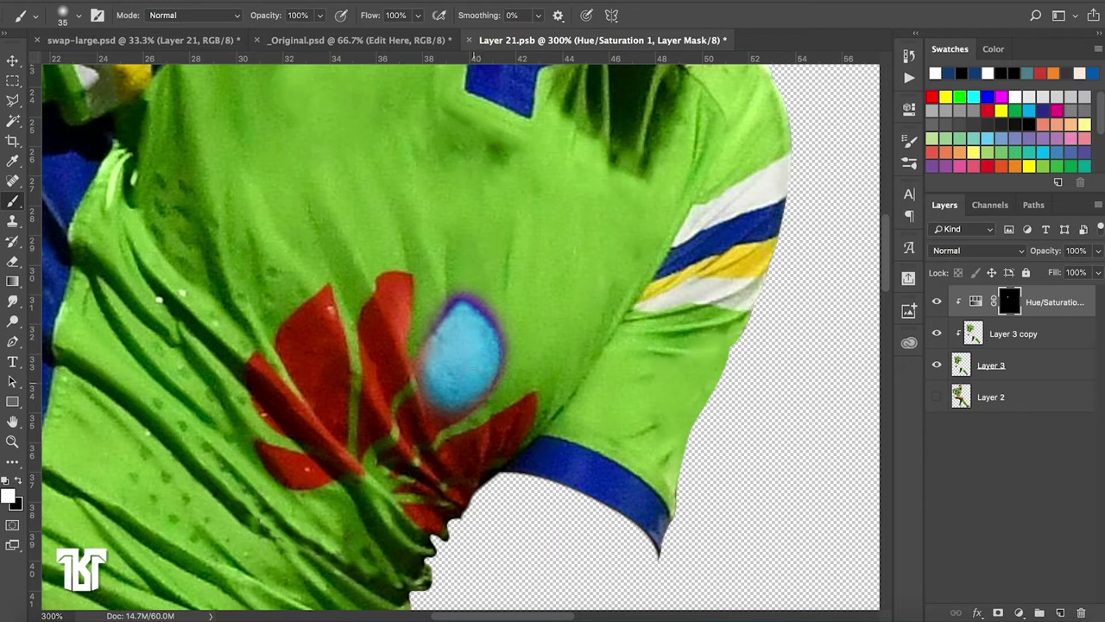
{"action": "left_click_drag", "start_coordinate": [444, 399], "coordinate": [413, 418]}
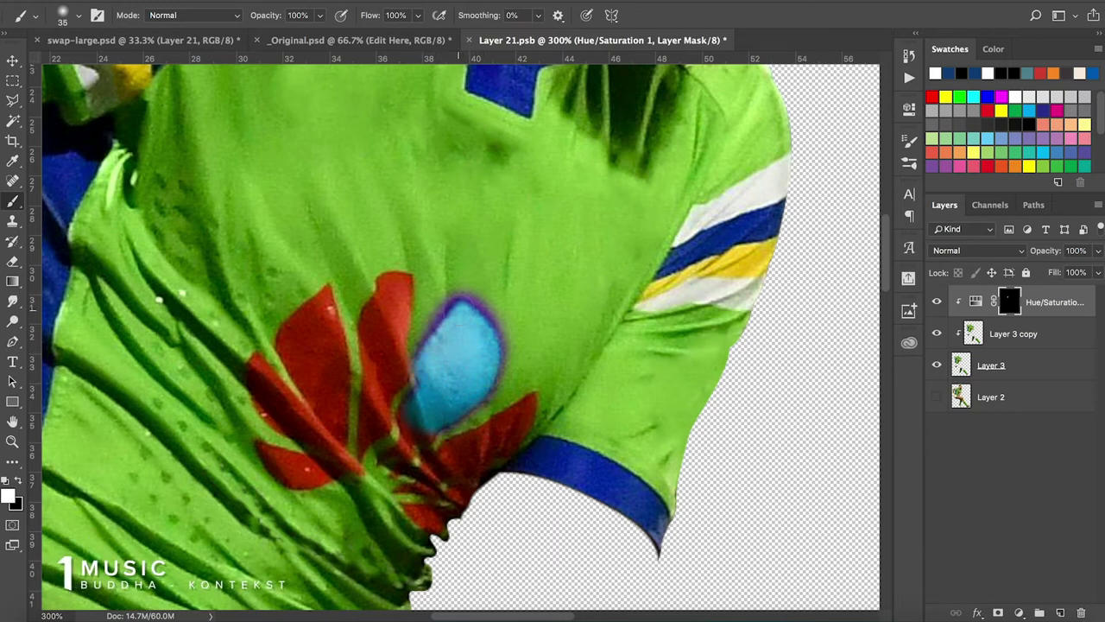
With 15- then 8-pixel brushes, turn the lower petal, bottom patch and next petal edge blue
{"action": "right_click", "coordinate": [472, 248], "text": "alt"}
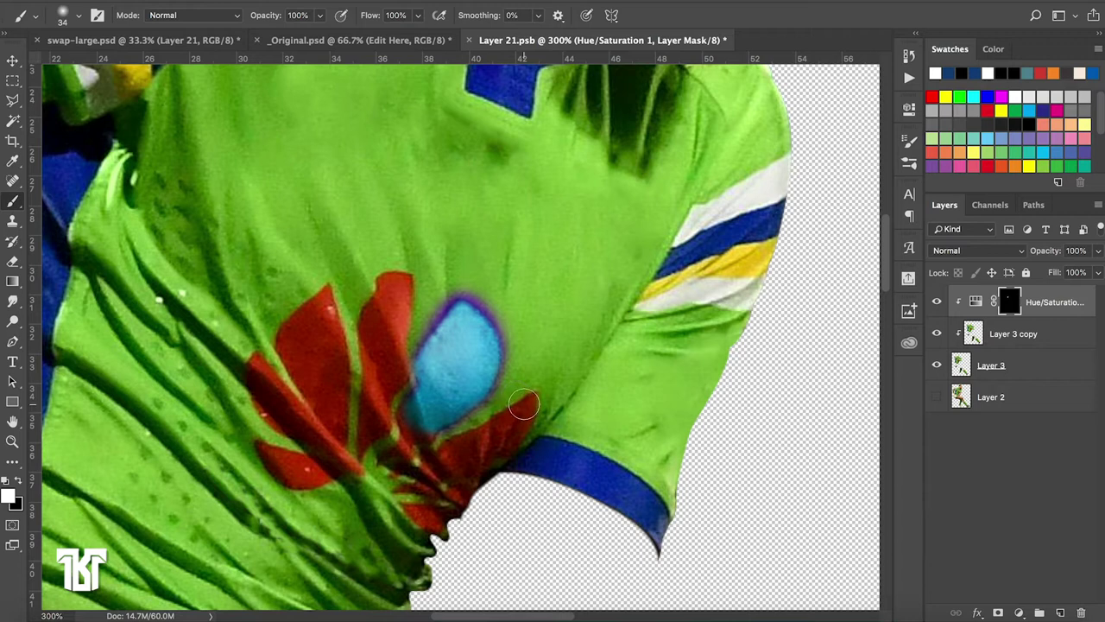
{"action": "key", "text": "bracketleft"}
{"action": "key", "text": "bracketleft"}
{"action": "key", "text": "bracketleft"}
{"action": "mouse_move", "coordinate": [528, 404]}
{"action": "left_mouse_down"}
{"action": "mouse_move", "coordinate": [444, 449]}
{"action": "mouse_move", "coordinate": [478, 465]}
{"action": "mouse_move", "coordinate": [529, 404]}
{"action": "mouse_move", "coordinate": [515, 433]}
{"action": "mouse_move", "coordinate": [463, 455]}
{"action": "mouse_move", "coordinate": [413, 430]}
{"action": "mouse_move", "coordinate": [401, 413]}
{"action": "mouse_move", "coordinate": [418, 395]}
{"action": "mouse_move", "coordinate": [411, 422]}
{"action": "left_mouse_up"}
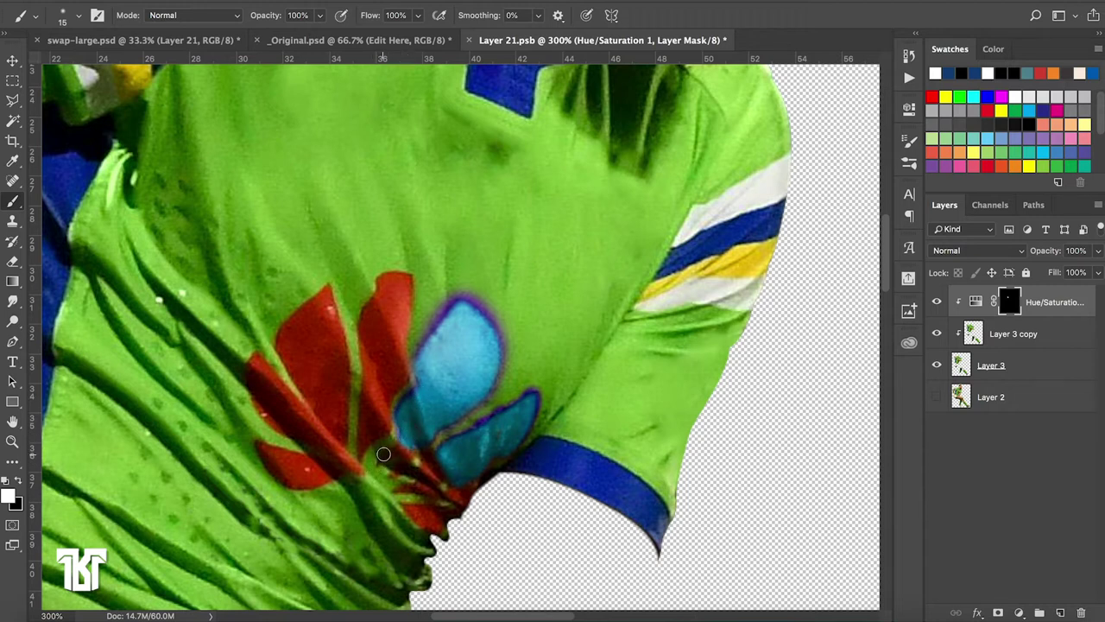
{"action": "key", "text": "bracketleft"}
{"action": "key", "text": "bracketleft"}
{"action": "key", "text": "bracketleft"}
{"action": "left_click", "coordinate": [418, 443]}
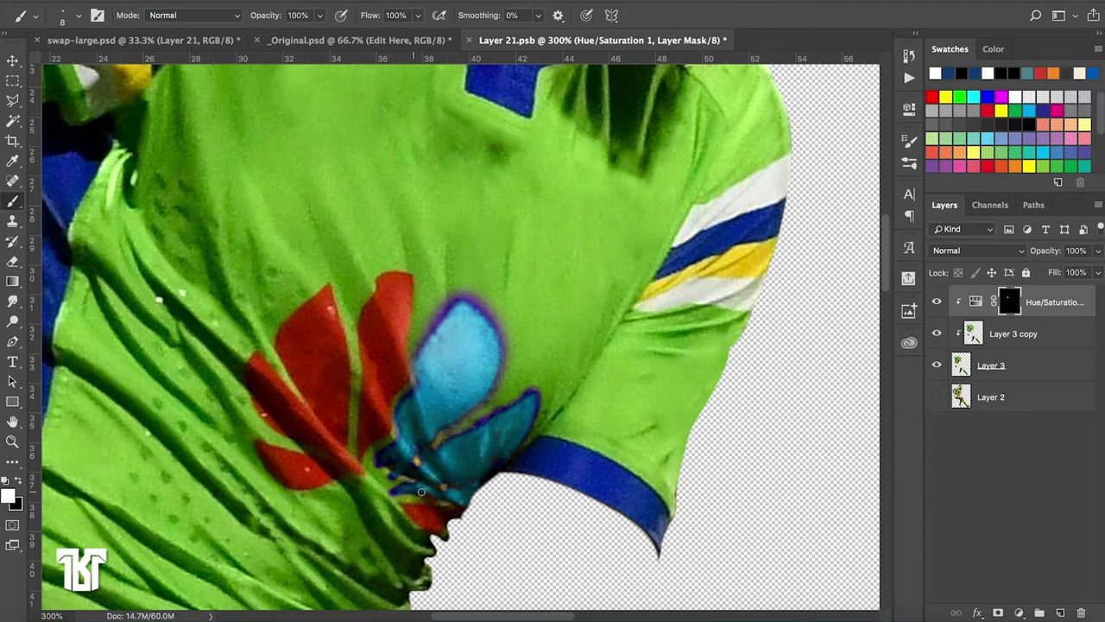
{"action": "left_click_drag", "start_coordinate": [406, 504], "coordinate": [415, 513]}
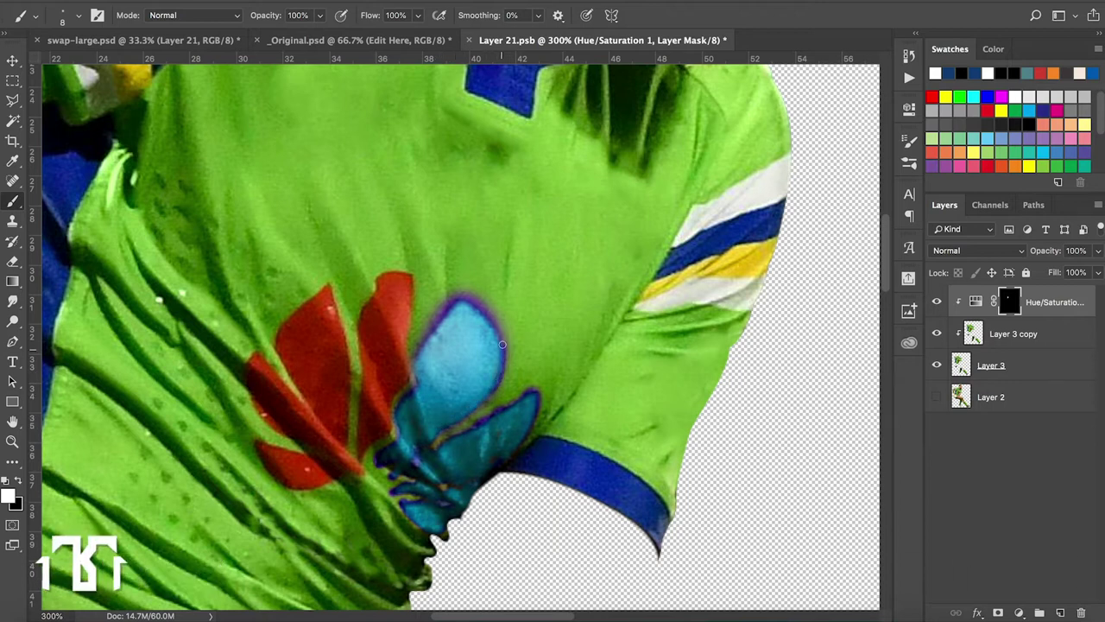
{"action": "left_click_drag", "start_coordinate": [407, 274], "coordinate": [403, 350]}
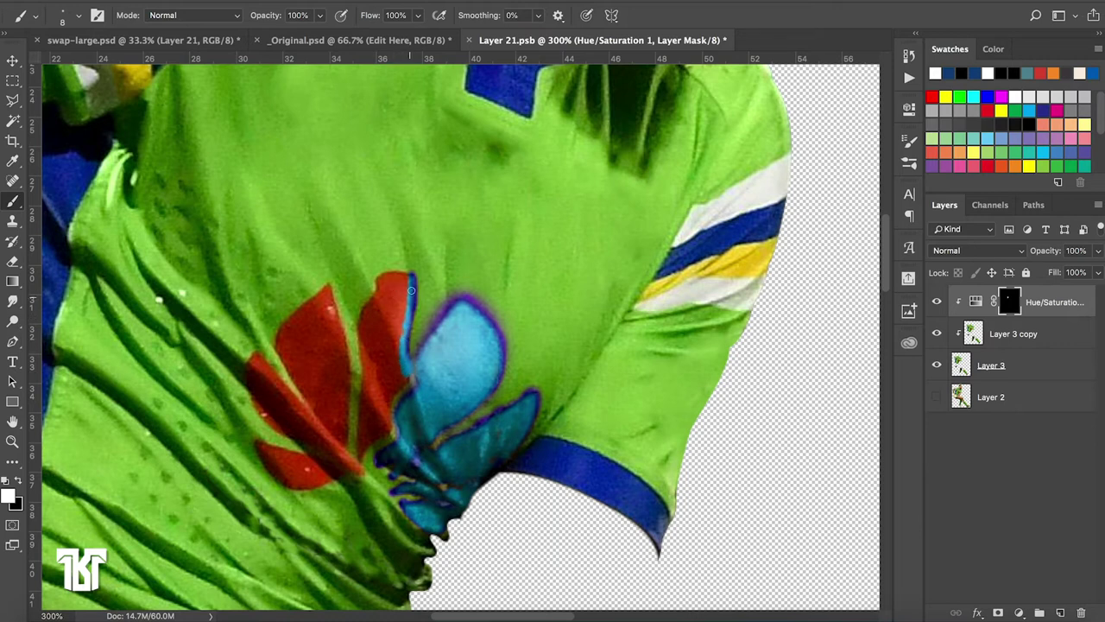
Paint white on the mask with a 35-pixel brush, turning the upper petal blue
{"action": "key", "text": "bracketright"}
{"action": "key", "text": "bracketright"}
{"action": "left_click", "coordinate": [393, 285]}
{"action": "mouse_move", "coordinate": [394, 285]}
{"action": "left_mouse_down"}
{"action": "mouse_move", "coordinate": [371, 334]}
{"action": "mouse_move", "coordinate": [373, 360]}
{"action": "mouse_move", "coordinate": [391, 307]}
{"action": "mouse_move", "coordinate": [360, 457]}
{"action": "mouse_move", "coordinate": [383, 428]}
{"action": "mouse_move", "coordinate": [366, 406]}
{"action": "left_mouse_up"}
{"action": "key", "text": "bracketleft"}
{"action": "key", "text": "bracketleft"}
{"action": "key", "text": "bracketleft"}
{"action": "key", "text": "bracketleft"}
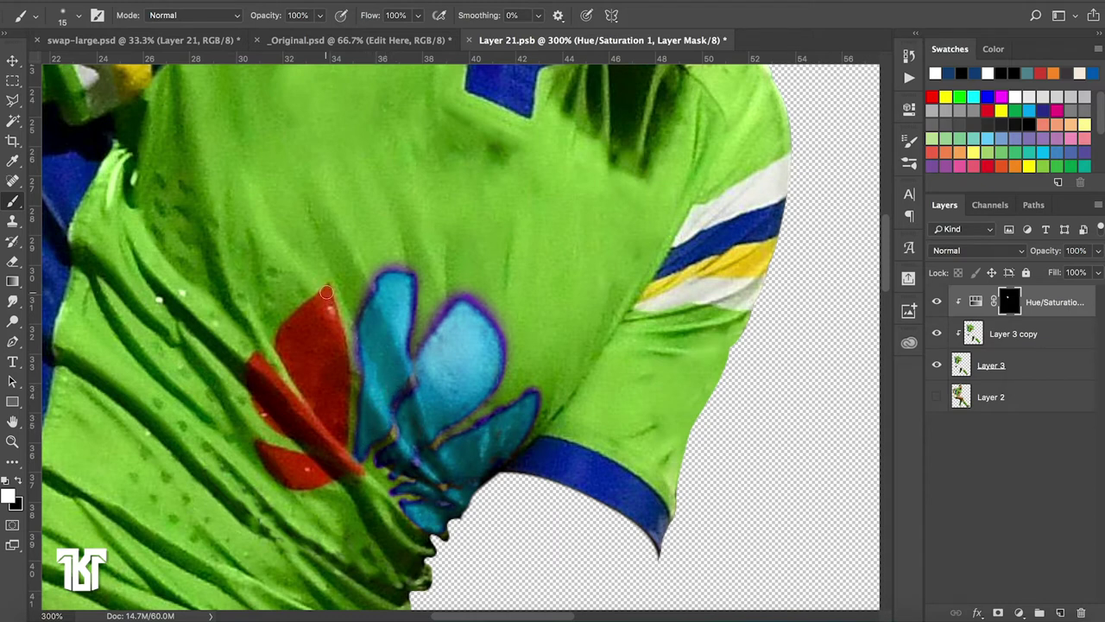
{"action": "left_click_drag", "start_coordinate": [327, 293], "coordinate": [342, 369]}
{"action": "left_click_drag", "start_coordinate": [343, 369], "coordinate": [343, 438]}
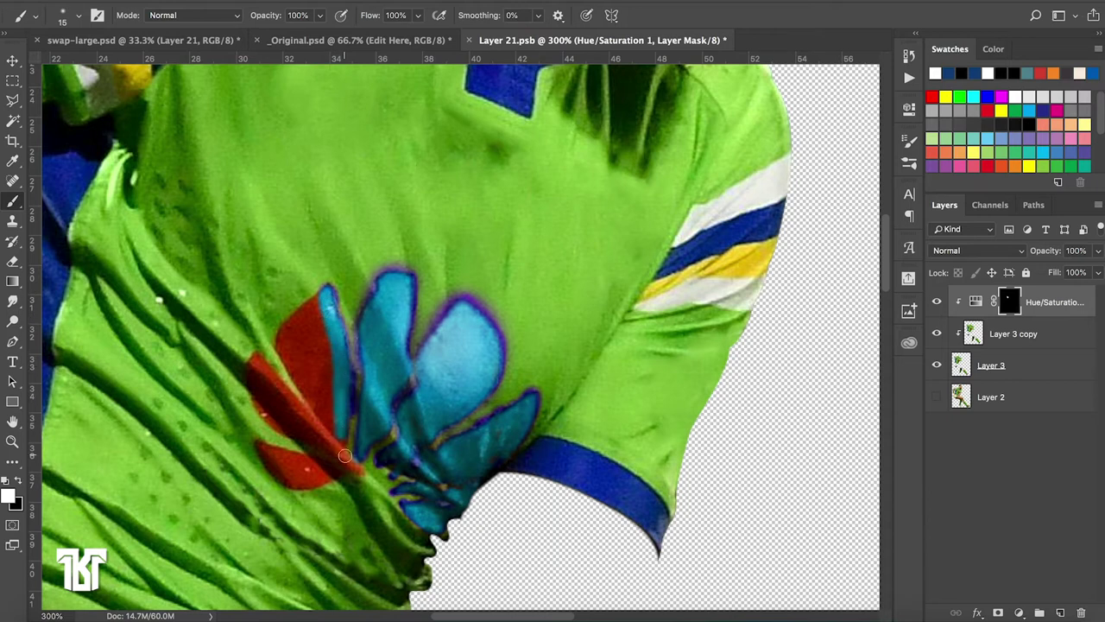
{"action": "mouse_move", "coordinate": [326, 289]}
{"action": "left_mouse_down"}
{"action": "mouse_move", "coordinate": [293, 324]}
{"action": "mouse_move", "coordinate": [295, 369]}
{"action": "mouse_move", "coordinate": [329, 390]}
{"action": "mouse_move", "coordinate": [307, 336]}
{"action": "mouse_move", "coordinate": [319, 343]}
{"action": "left_mouse_up"}
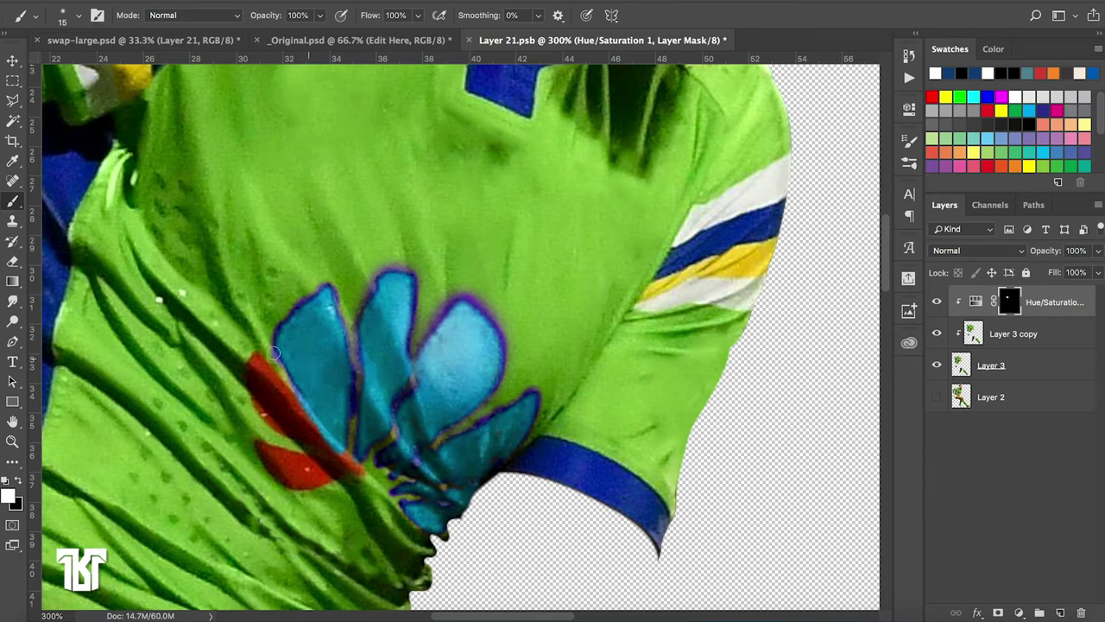
Turn the leftmost and lower-left petals blue, fixing leftover red spots and the leaf tip
{"action": "mouse_move", "coordinate": [258, 358]}
{"action": "left_mouse_down"}
{"action": "mouse_move", "coordinate": [283, 427]}
{"action": "mouse_move", "coordinate": [348, 461]}
{"action": "left_mouse_up"}
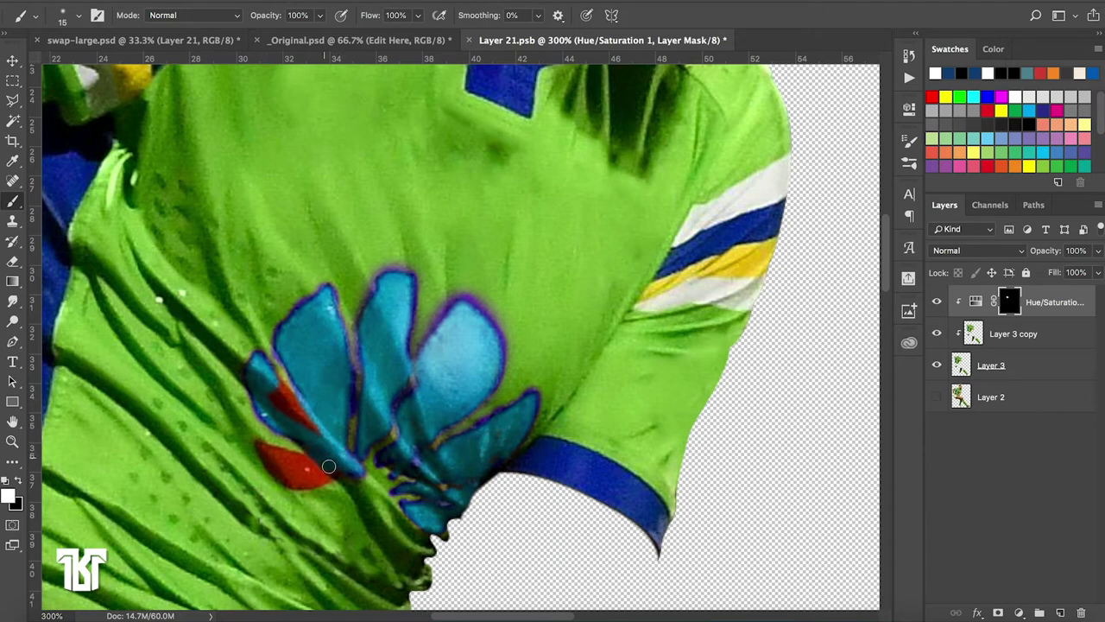
{"action": "left_click_drag", "start_coordinate": [316, 447], "coordinate": [279, 389]}
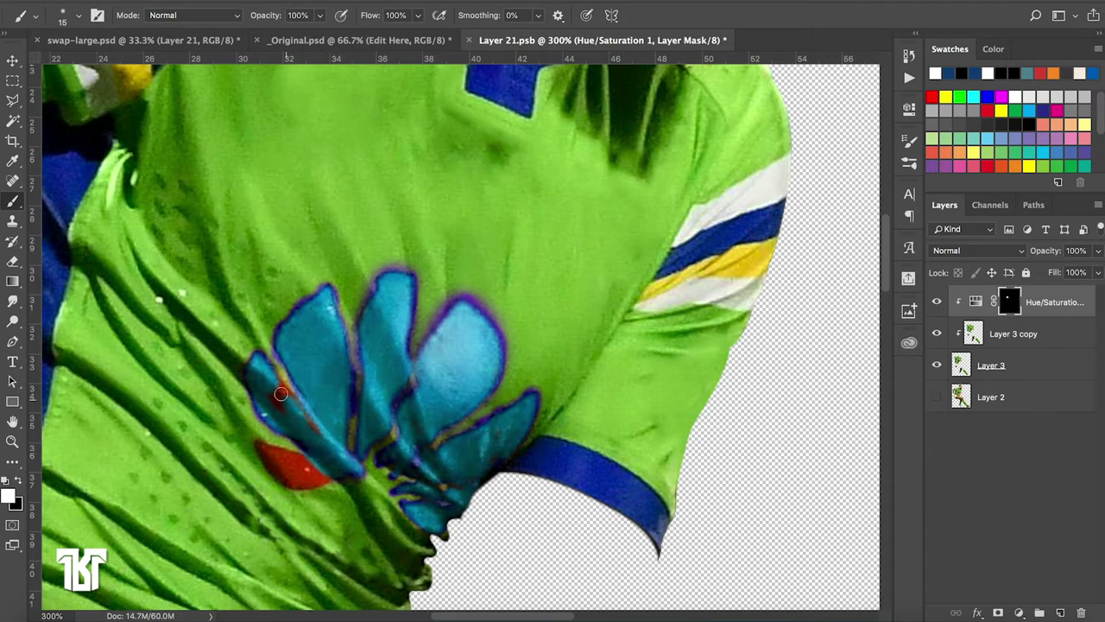
{"action": "left_click", "coordinate": [270, 397]}
{"action": "mouse_move", "coordinate": [267, 452]}
{"action": "left_mouse_down"}
{"action": "mouse_move", "coordinate": [320, 481]}
{"action": "mouse_move", "coordinate": [291, 454]}
{"action": "mouse_move", "coordinate": [266, 454]}
{"action": "left_mouse_up"}
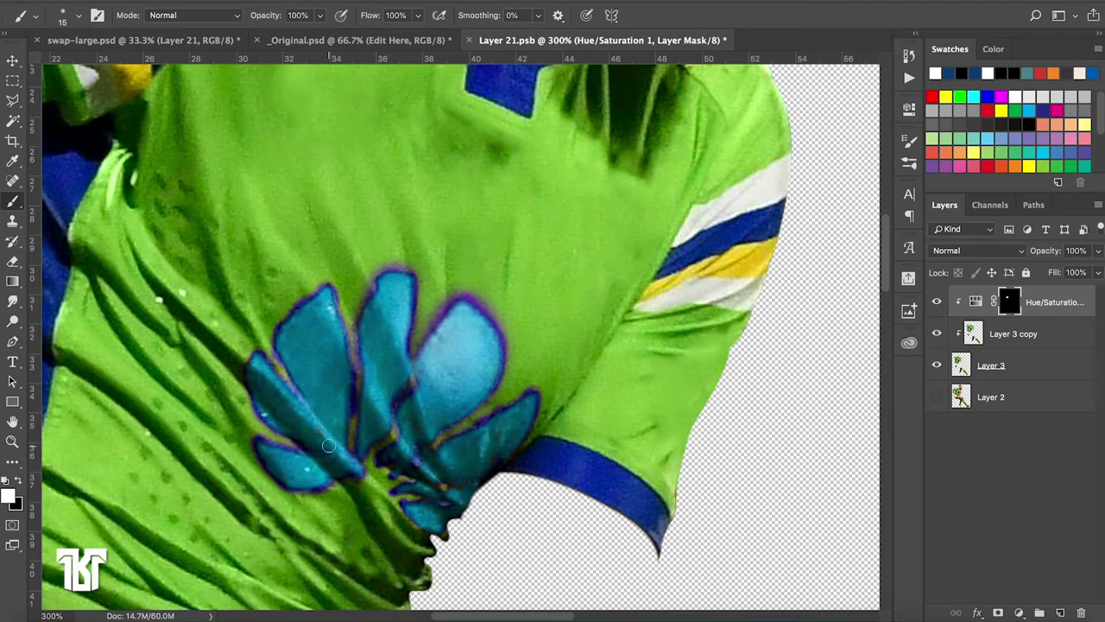
{"action": "key", "text": "ctrl+minus"}
{"action": "key", "text": "ctrl+minus"}
{"action": "key", "text": "ctrl+plus"}
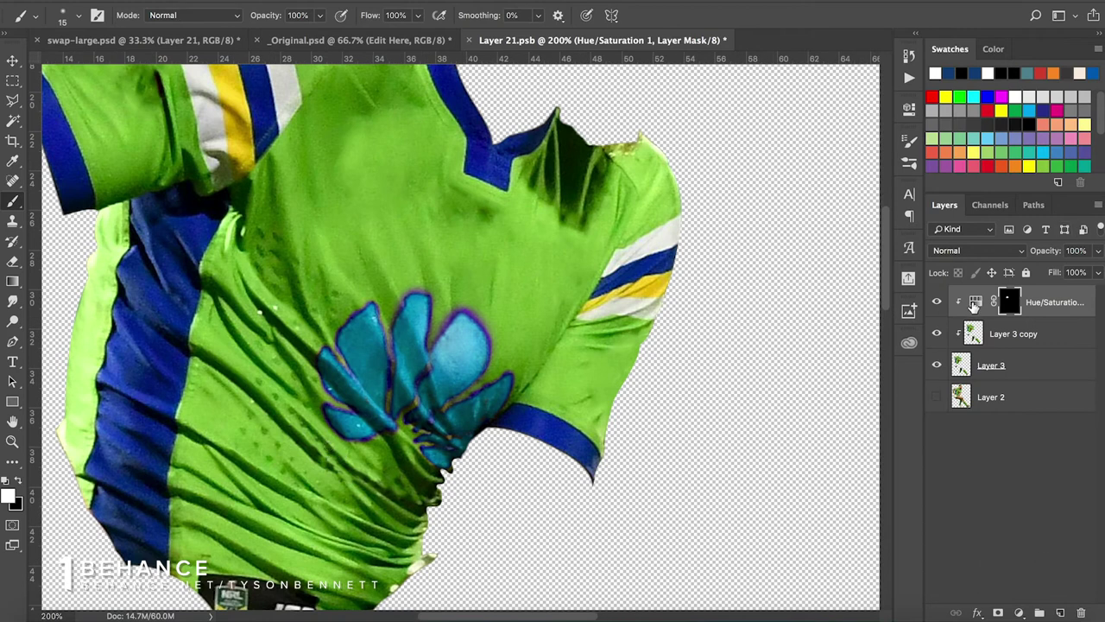
Reset the Hue/Saturation 1 hue to 0 so the logo shows red again
{"action": "left_click", "coordinate": [973, 302]}
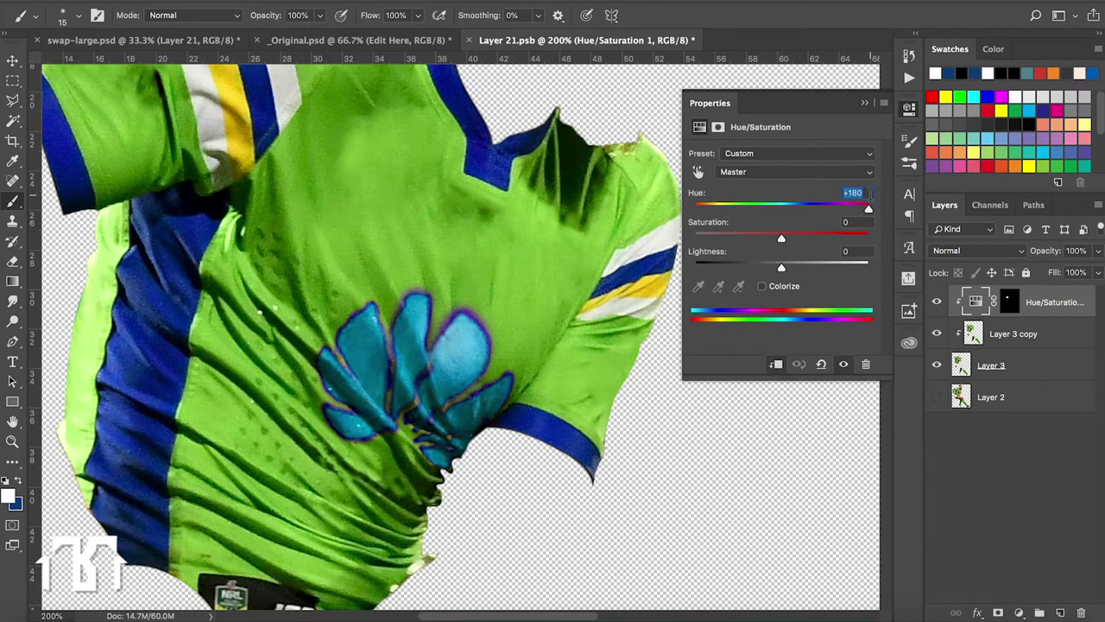
{"action": "type", "text": "0"}
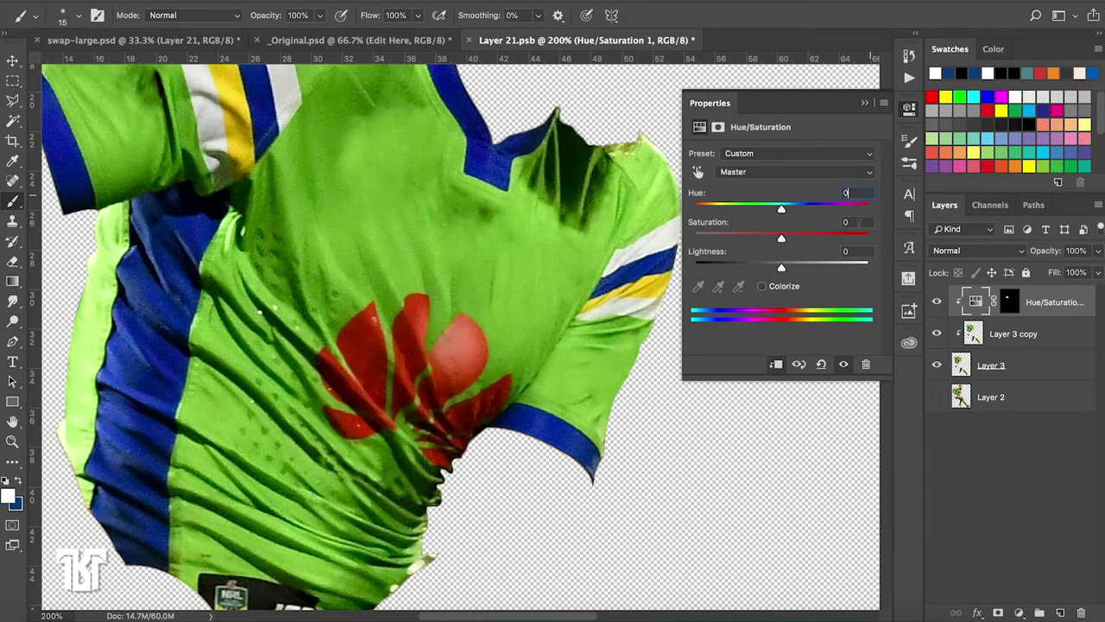
{"action": "left_click", "coordinate": [807, 177]}
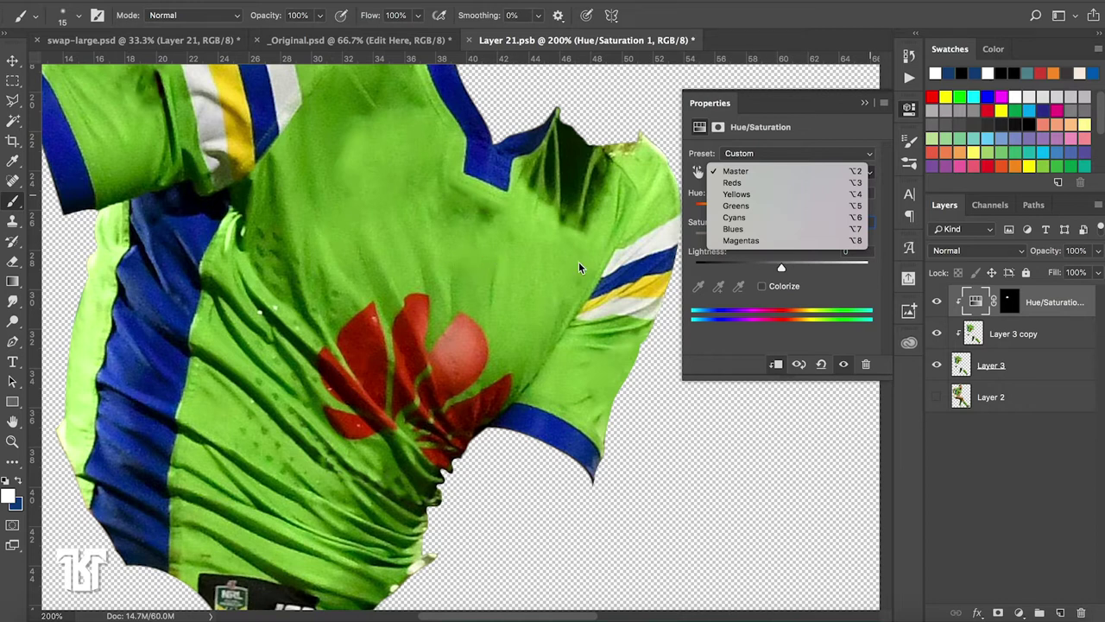
Target the Reds channel in Hue/Saturation and widen the Properties panel
{"action": "left_click", "coordinate": [733, 181]}
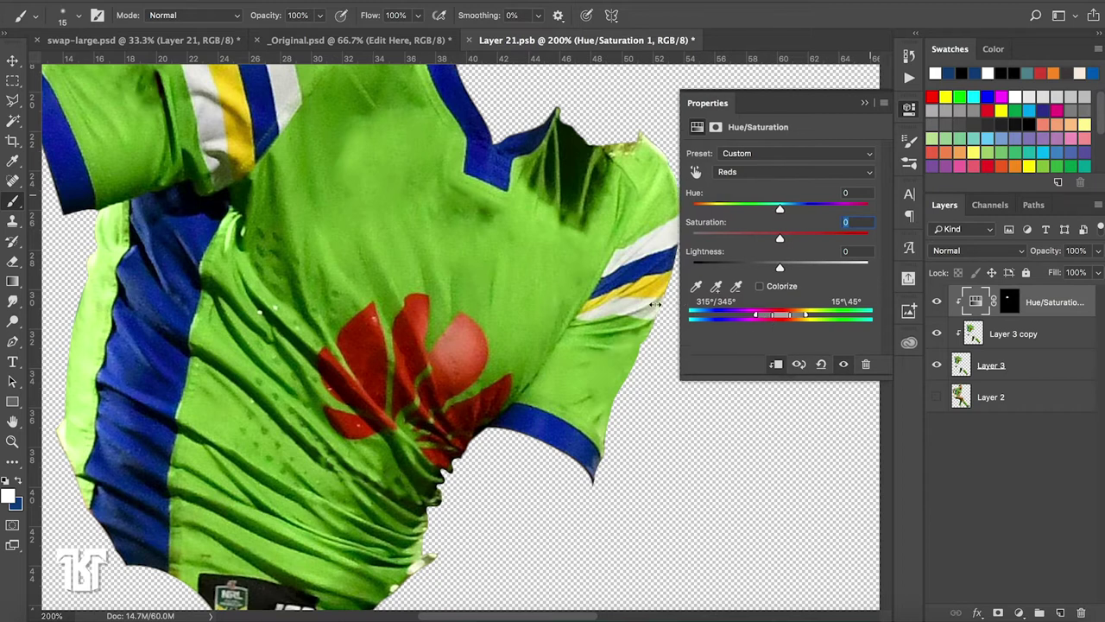
{"action": "left_click_drag", "start_coordinate": [682, 312], "coordinate": [521, 312]}
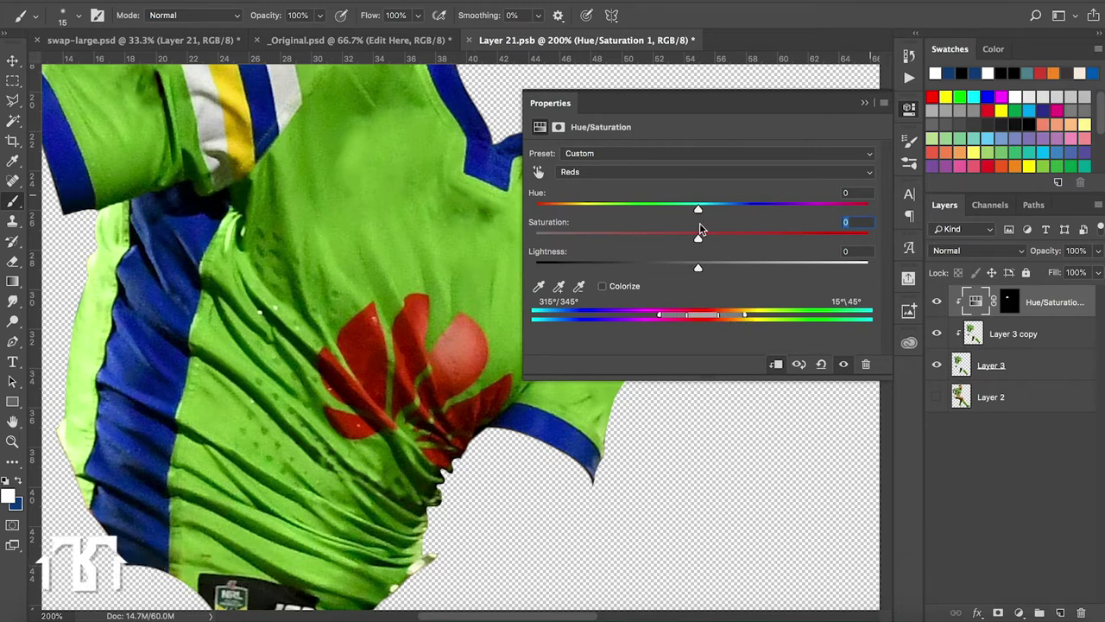
{"action": "mouse_move", "coordinate": [698, 209]}
{"action": "left_mouse_down"}
{"action": "mouse_move", "coordinate": [643, 209]}
{"action": "mouse_move", "coordinate": [714, 233]}
{"action": "mouse_move", "coordinate": [702, 231]}
{"action": "left_mouse_up"}
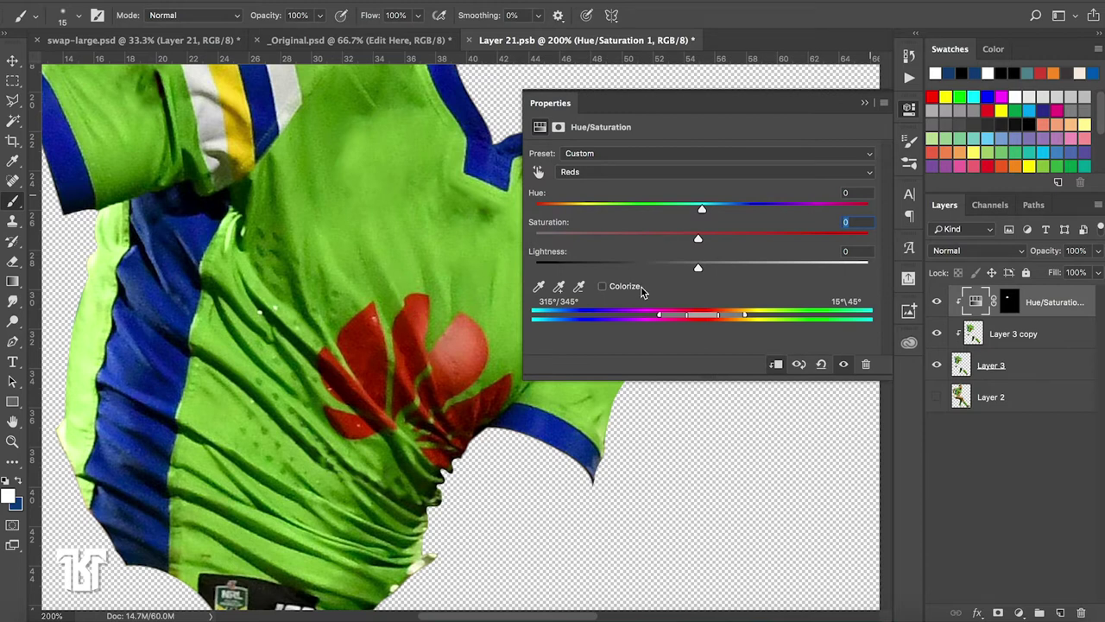
Set the Reds colour range to span 264°/298° through 30°/58°
{"action": "left_click_drag", "start_coordinate": [732, 319], "coordinate": [752, 319]}
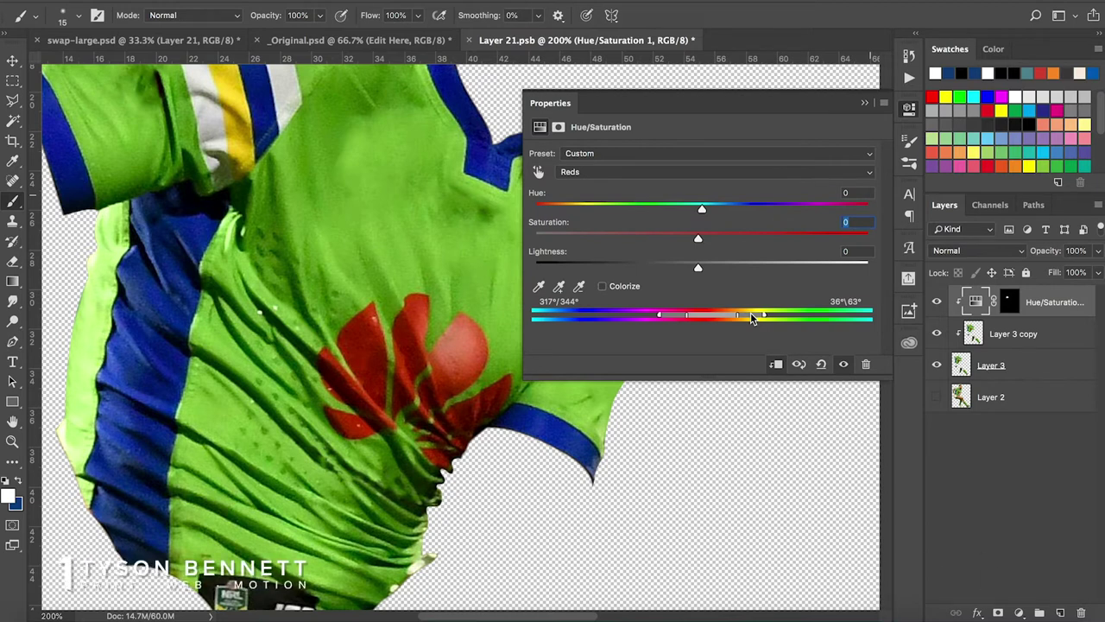
{"action": "left_click_drag", "start_coordinate": [750, 314], "coordinate": [744, 317]}
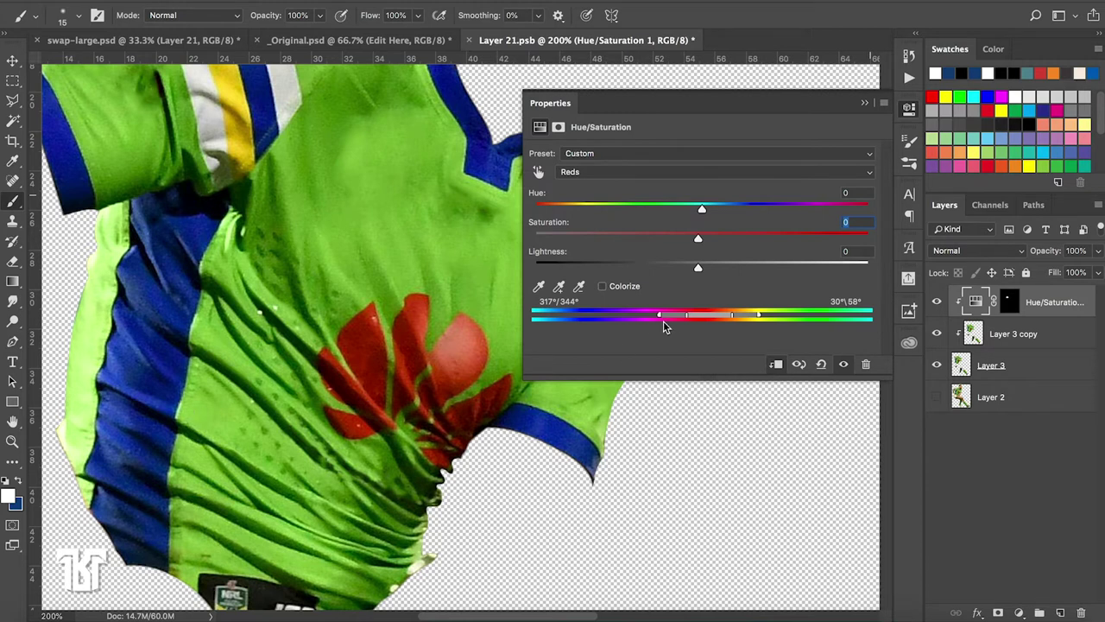
{"action": "left_click_drag", "start_coordinate": [673, 322], "coordinate": [613, 319]}
{"action": "left_click_drag", "start_coordinate": [614, 318], "coordinate": [623, 316]}
{"action": "left_click_drag", "start_coordinate": [637, 317], "coordinate": [644, 320]}
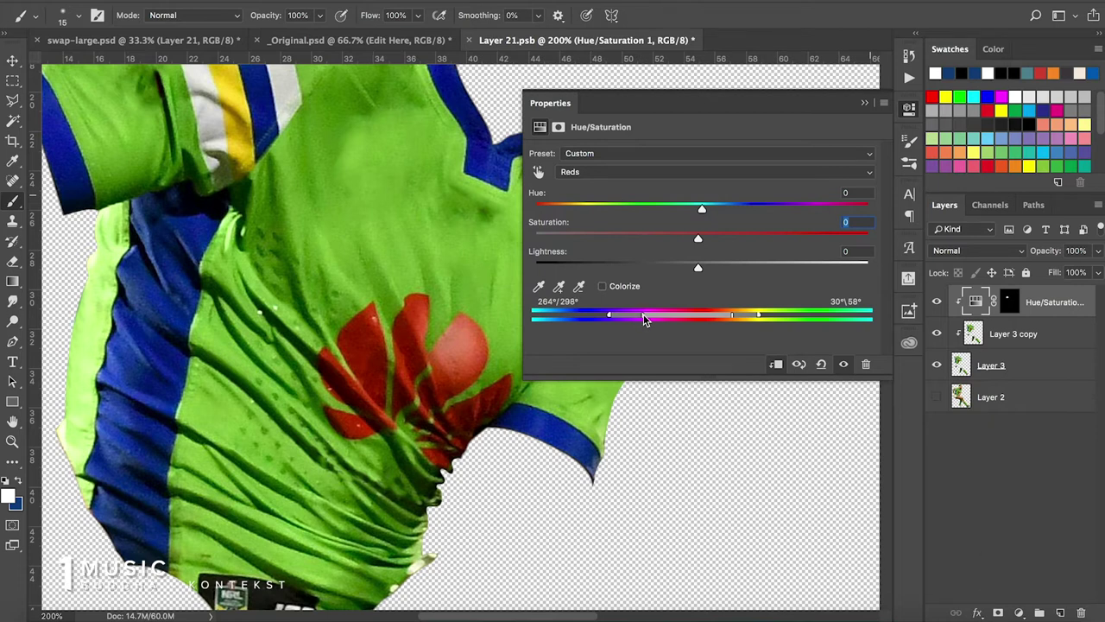
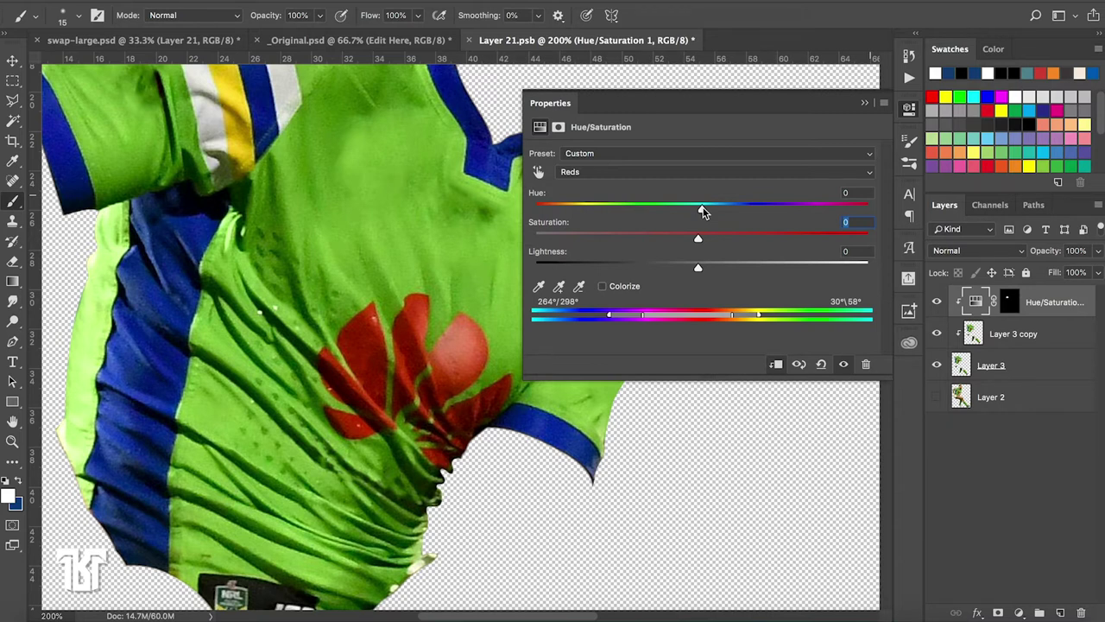
Shift the logo's Reds to Hue +74, Saturation -14 and Lightness +12
{"action": "left_click_drag", "start_coordinate": [702, 209], "coordinate": [795, 210]}
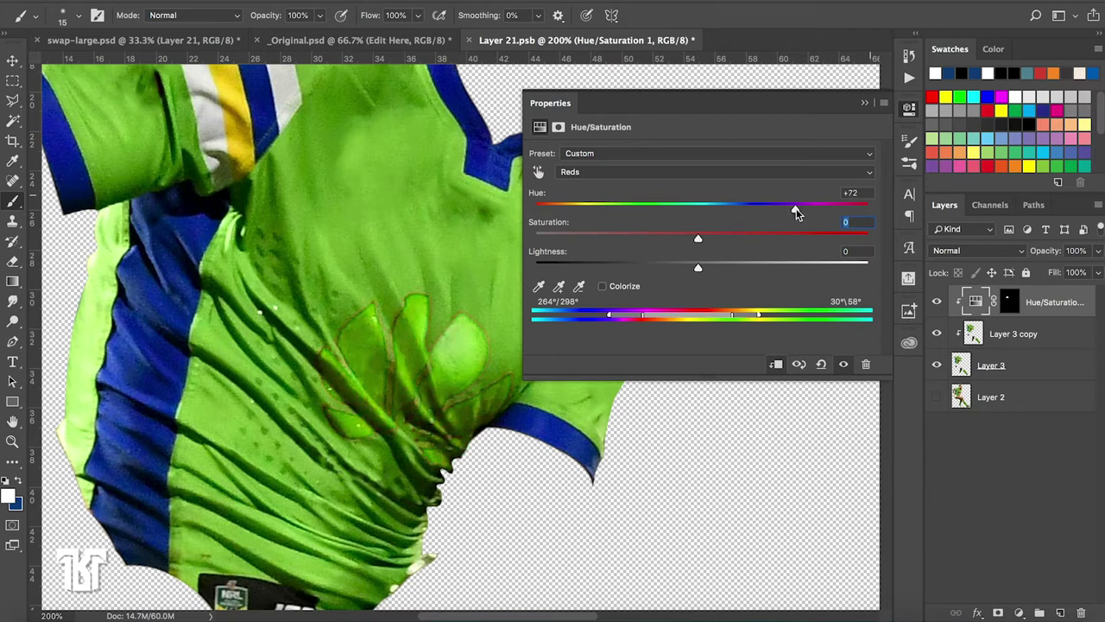
{"action": "left_click", "coordinate": [852, 193]}
{"action": "key", "text": "Up"}
{"action": "key", "text": "Up"}
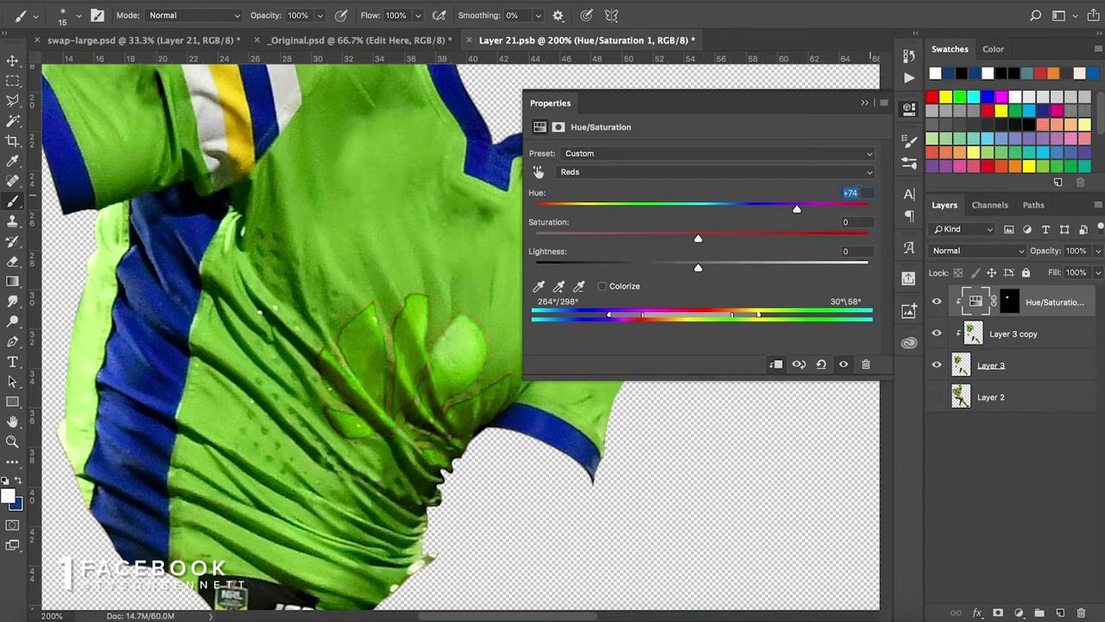
{"action": "key", "text": "Tab"}
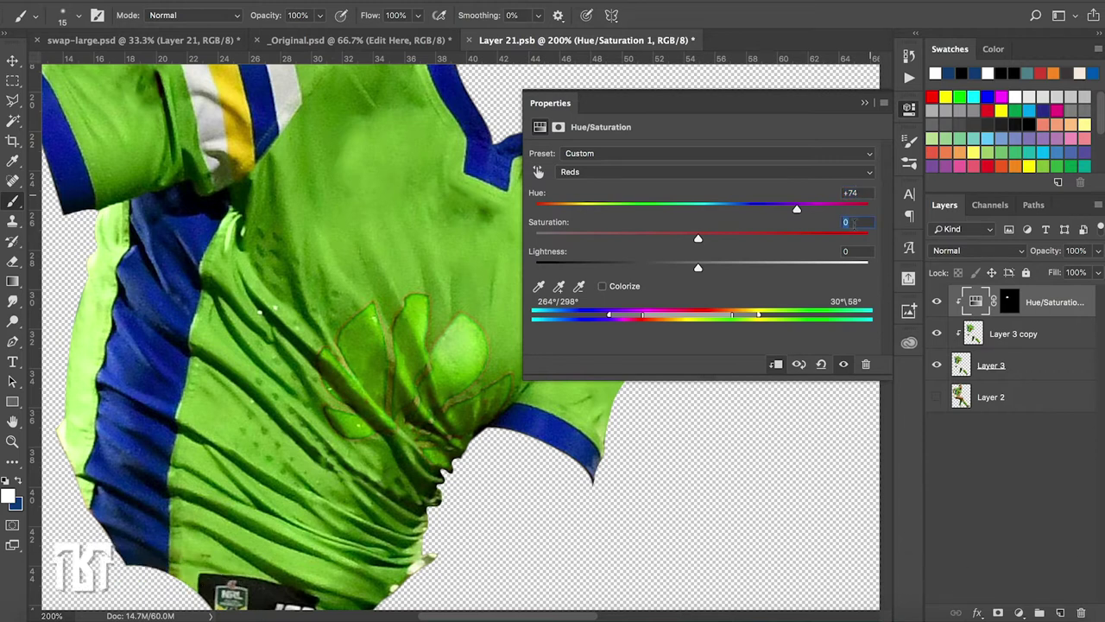
{"action": "type", "text": "-14"}
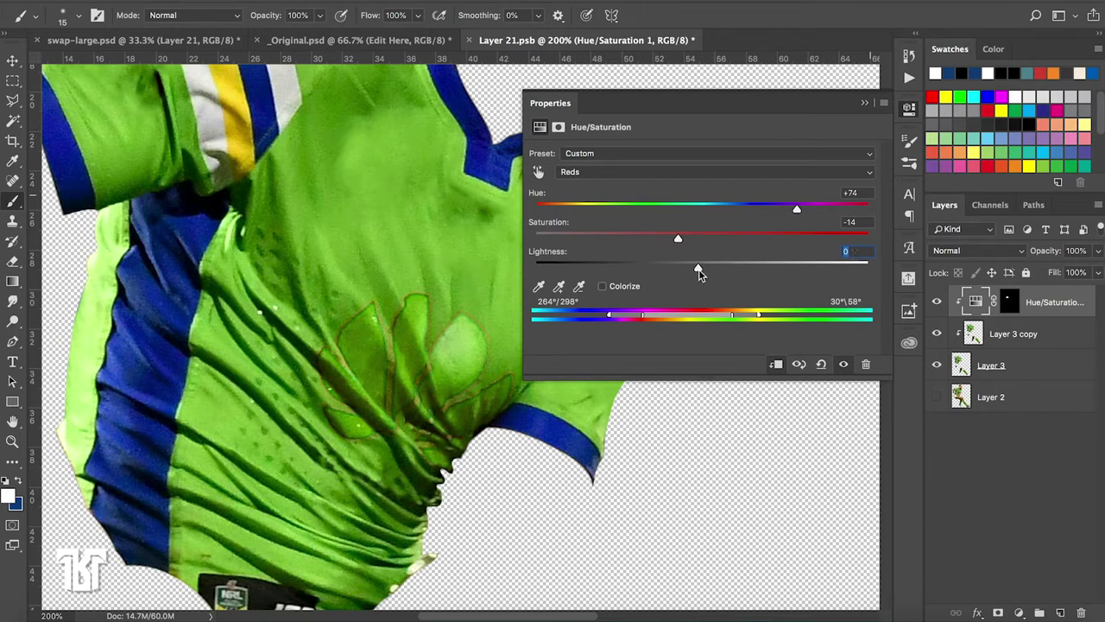
{"action": "left_click_drag", "start_coordinate": [707, 271], "coordinate": [723, 272]}
{"action": "left_click", "coordinate": [865, 103]}
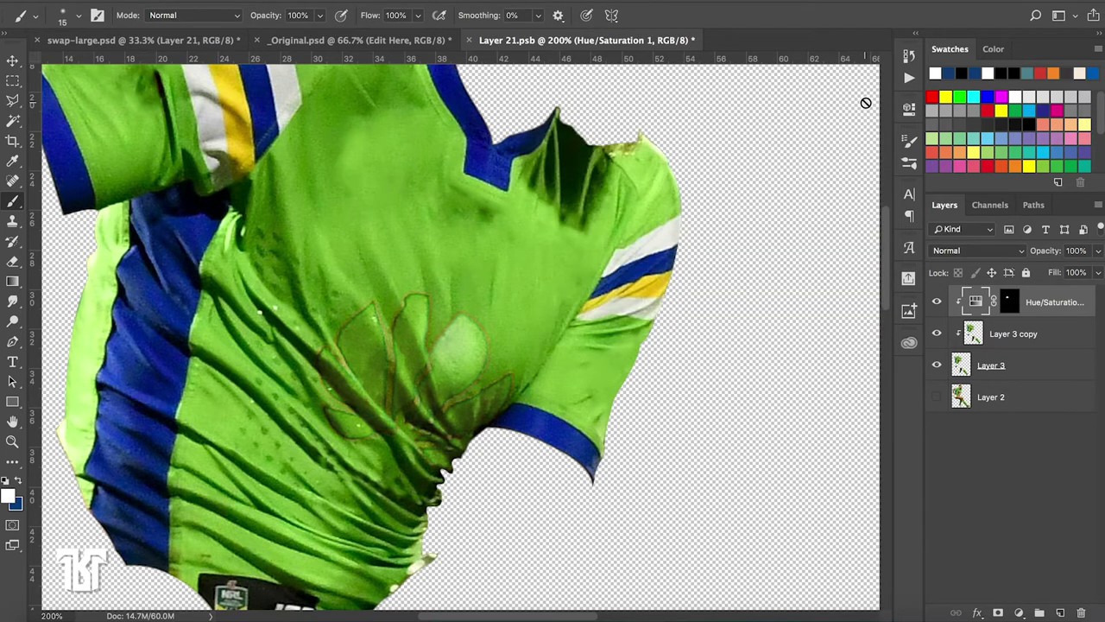
Add an empty Layer 4 above the Hue/Saturation layer, clipped into it
{"action": "key", "text": "ctrl+minus"}
{"action": "key", "text": "ctrl+minus"}
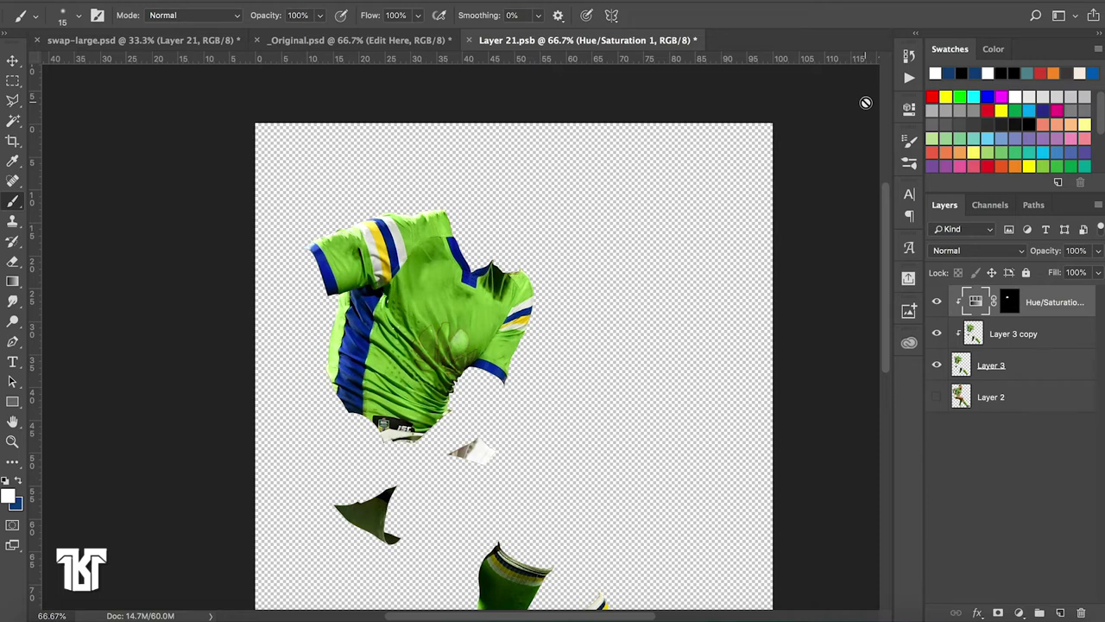
{"action": "left_click_drag", "start_coordinate": [867, 107], "coordinate": [868, 107]}
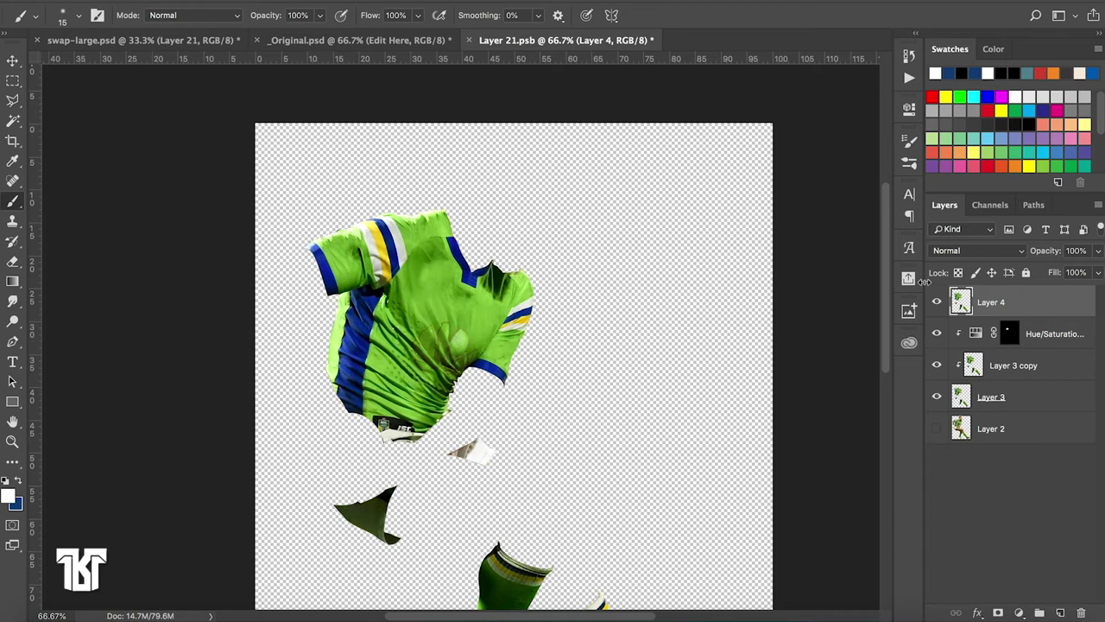
{"action": "key", "text": "ctrl+plus"}
{"action": "key", "text": "ctrl+plus"}
{"action": "key", "text": "ctrl+plus"}
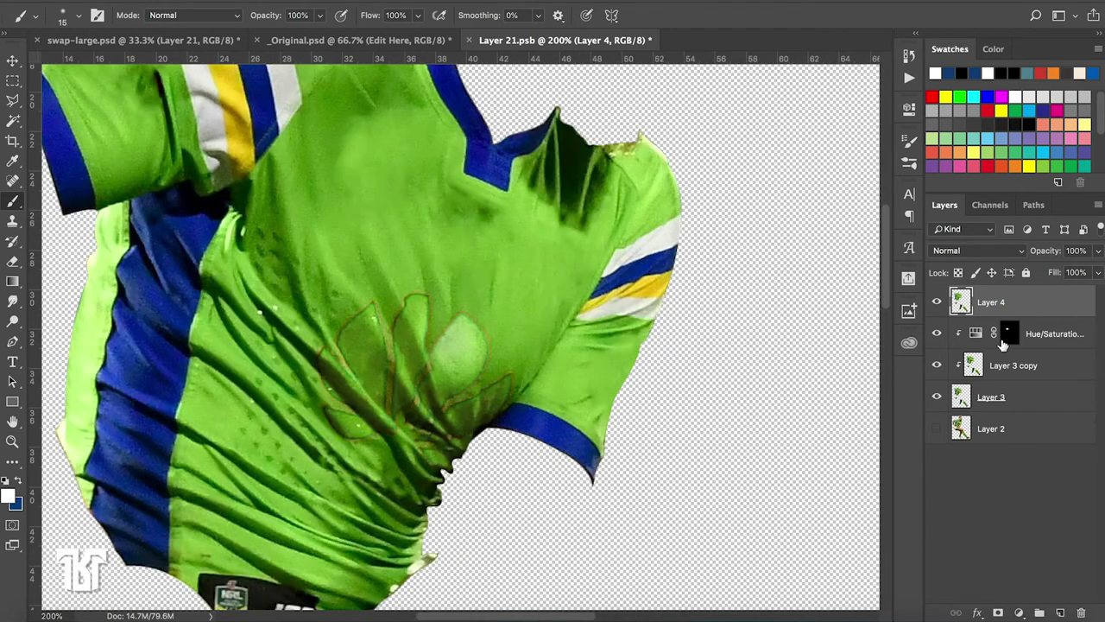
{"action": "left_click", "coordinate": [937, 301]}
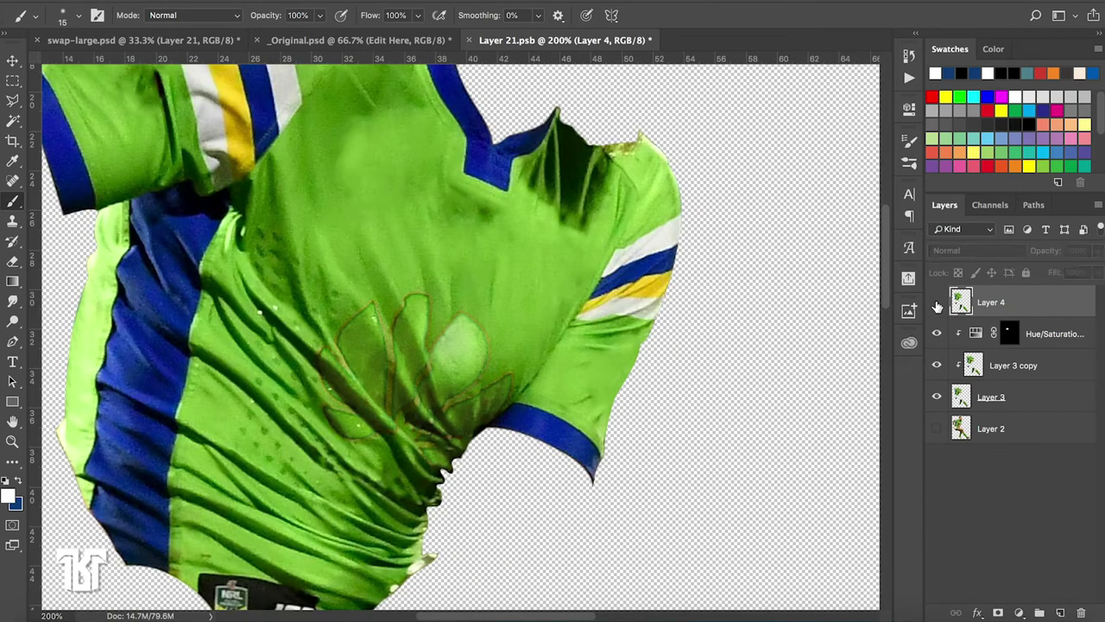
{"action": "left_click", "coordinate": [1010, 313], "text": "alt"}
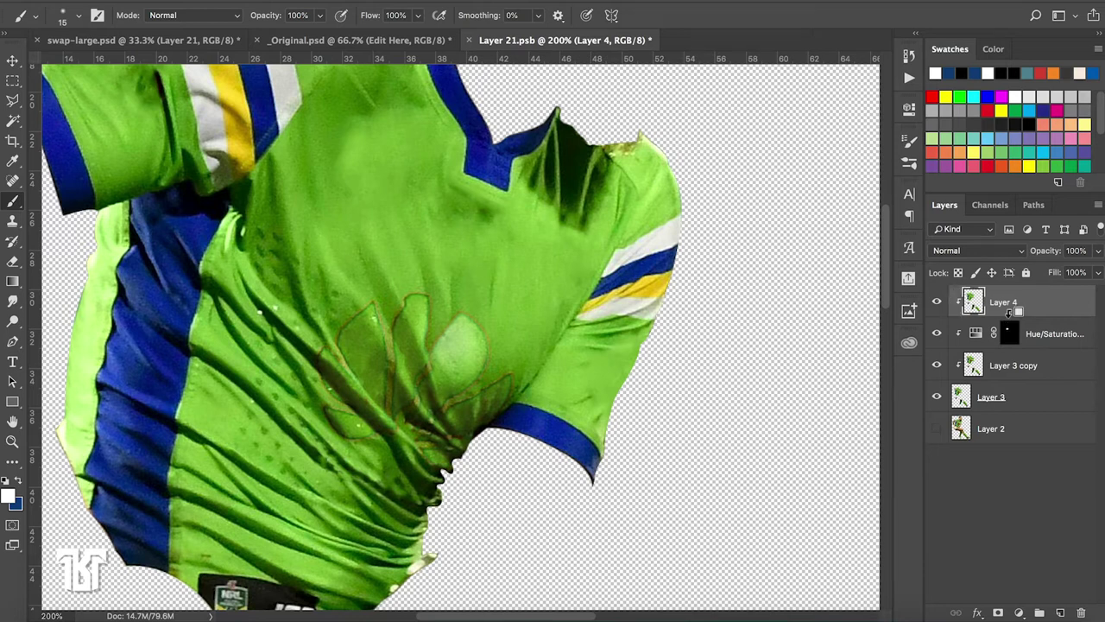
{"action": "left_click", "coordinate": [936, 303]}
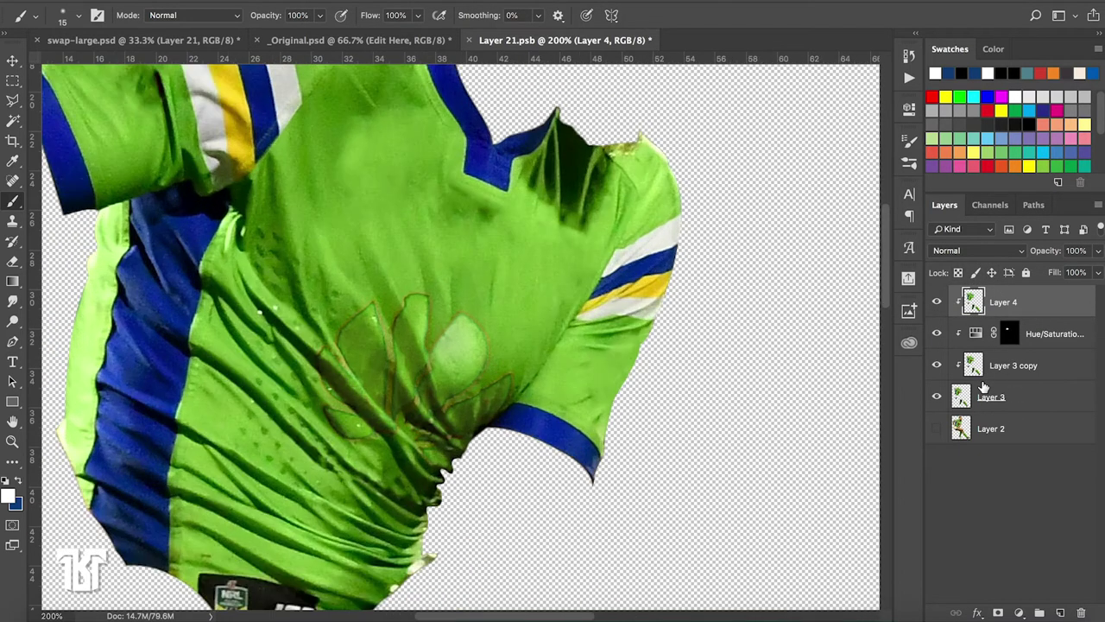
{"action": "left_click", "coordinate": [935, 302]}
{"action": "key", "text": "ctrl+plus"}
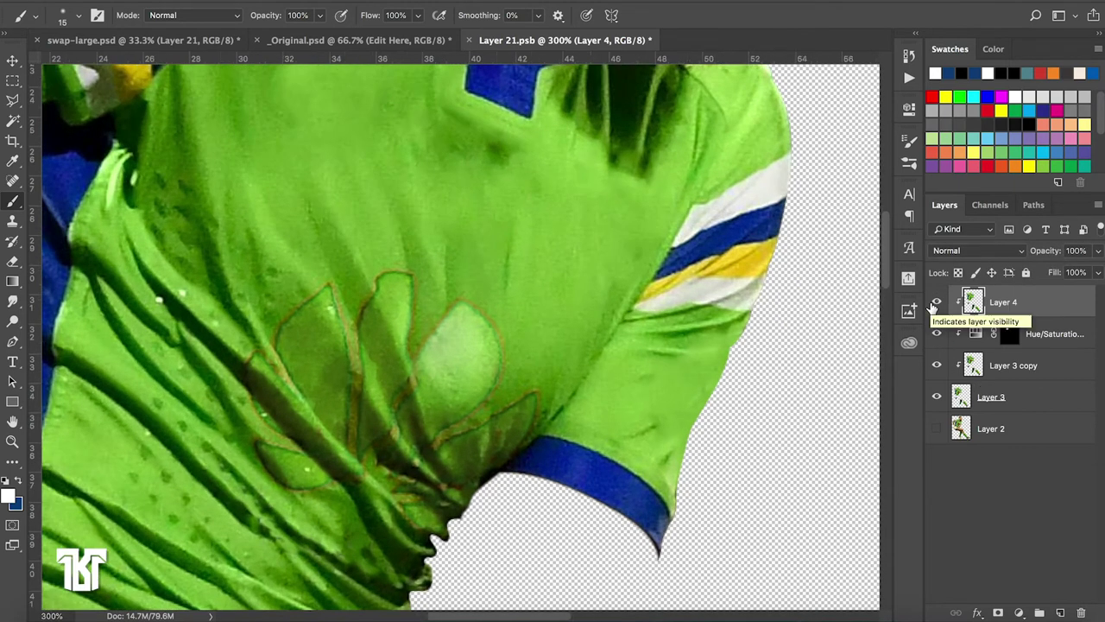
Content-aware spot-heal the pale logo patch and surrounding fabric at brush size 20
{"action": "left_click", "coordinate": [13, 181]}
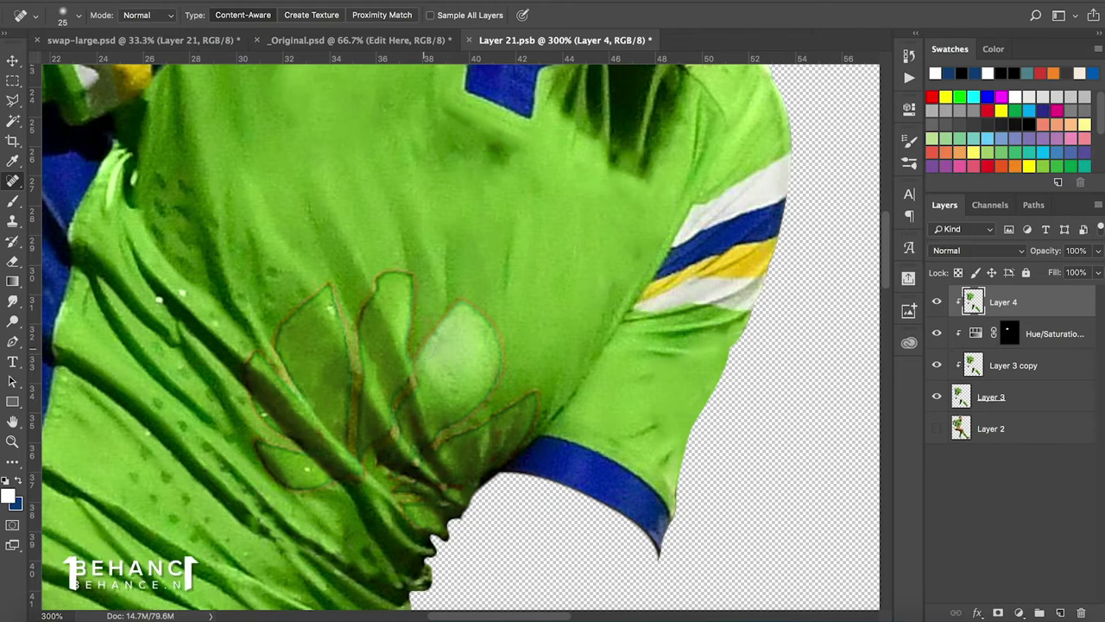
{"action": "left_click", "coordinate": [425, 354]}
{"action": "mouse_move", "coordinate": [426, 354]}
{"action": "left_mouse_down"}
{"action": "mouse_move", "coordinate": [477, 309]}
{"action": "mouse_move", "coordinate": [442, 312]}
{"action": "mouse_move", "coordinate": [499, 346]}
{"action": "left_mouse_up"}
{"action": "left_click_drag", "start_coordinate": [470, 393], "coordinate": [469, 348]}
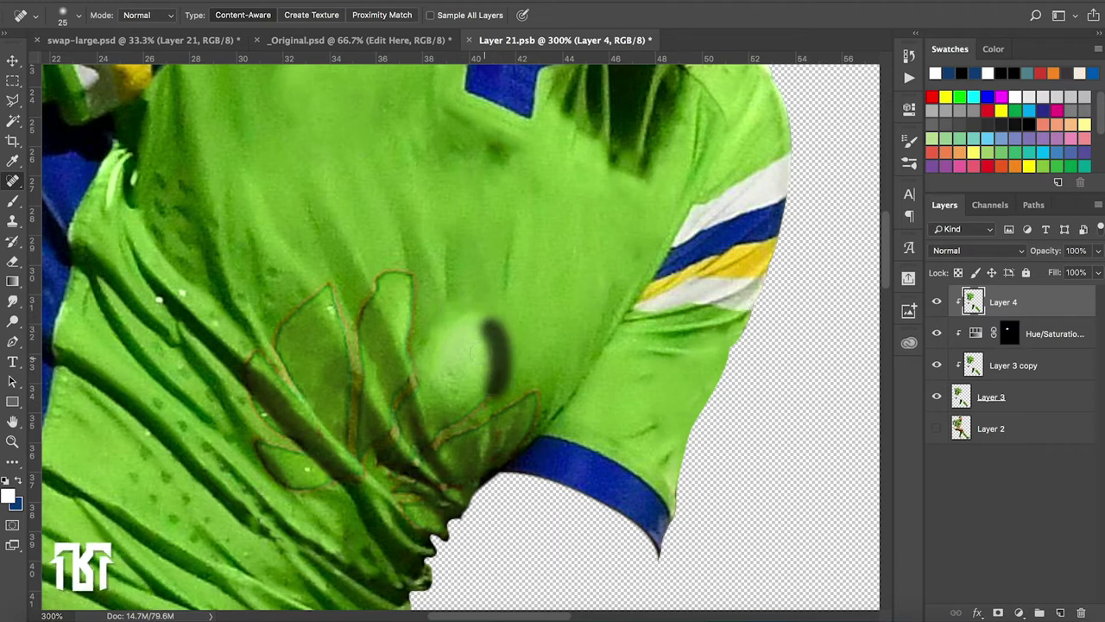
{"action": "left_click_drag", "start_coordinate": [532, 396], "coordinate": [537, 423]}
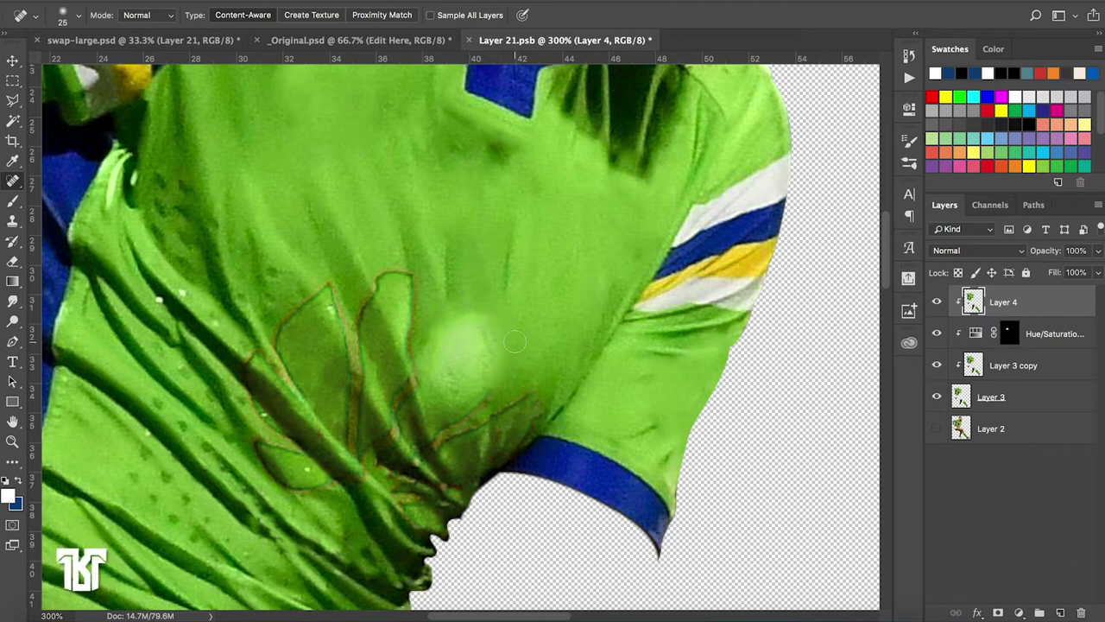
{"action": "key", "text": "]"}
{"action": "left_click_drag", "start_coordinate": [537, 395], "coordinate": [518, 447]}
{"action": "mouse_move", "coordinate": [532, 410]}
{"action": "left_mouse_down"}
{"action": "mouse_move", "coordinate": [528, 419]}
{"action": "mouse_move", "coordinate": [544, 399]}
{"action": "mouse_move", "coordinate": [449, 442]}
{"action": "left_mouse_up"}
{"action": "mouse_move", "coordinate": [504, 399]}
{"action": "left_mouse_down"}
{"action": "mouse_move", "coordinate": [522, 406]}
{"action": "mouse_move", "coordinate": [547, 387]}
{"action": "left_mouse_up"}
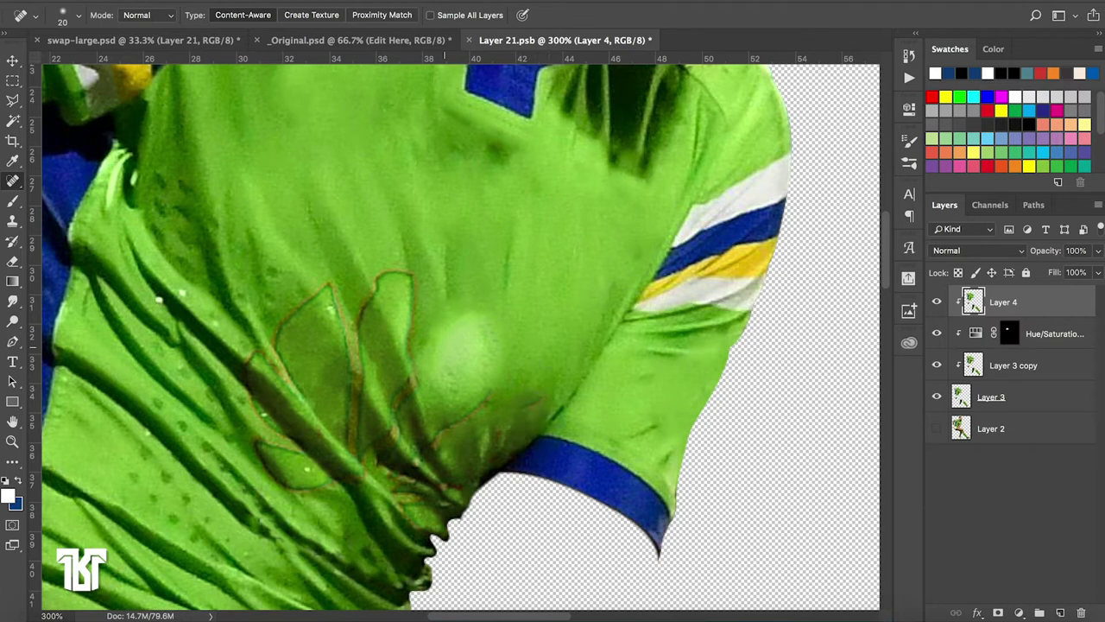
{"action": "right_click", "coordinate": [13, 181]}
Patch the pale round chest spot and nearby fabric with clean green fabric
{"action": "left_click", "coordinate": [69, 203]}
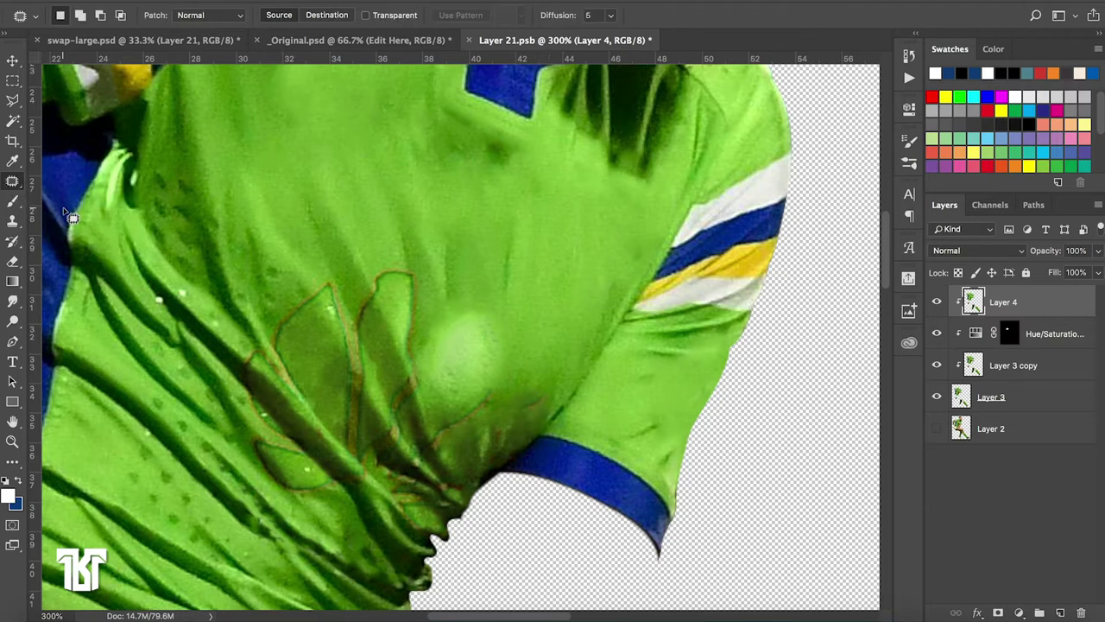
{"action": "mouse_move", "coordinate": [503, 418]}
{"action": "left_mouse_down"}
{"action": "mouse_move", "coordinate": [549, 384]}
{"action": "mouse_move", "coordinate": [555, 338]}
{"action": "left_mouse_up"}
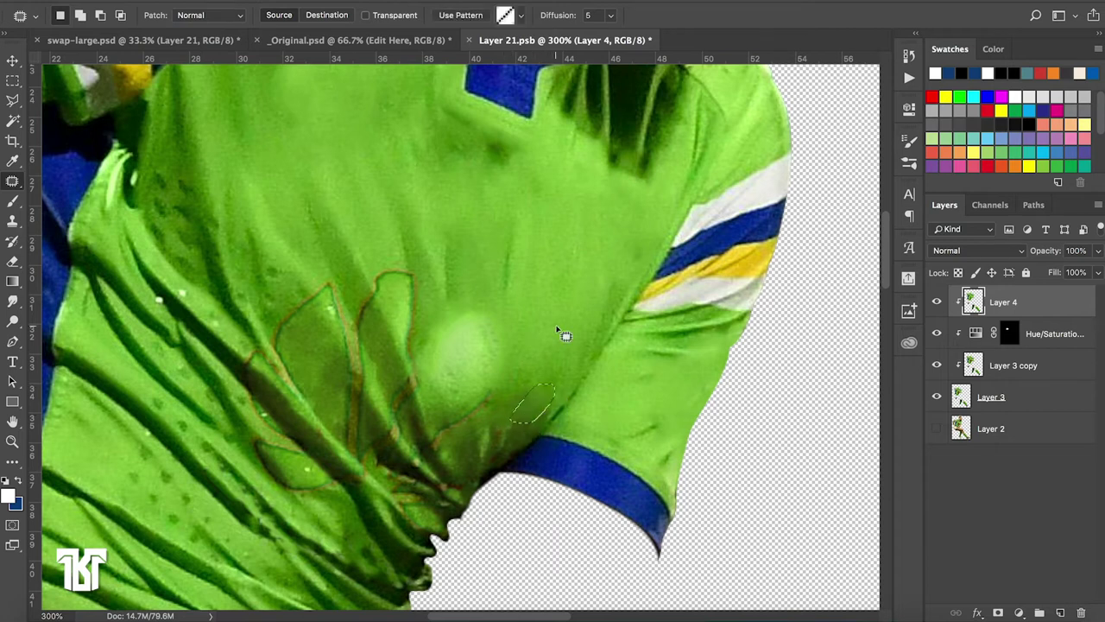
{"action": "key", "text": "ctrl+d"}
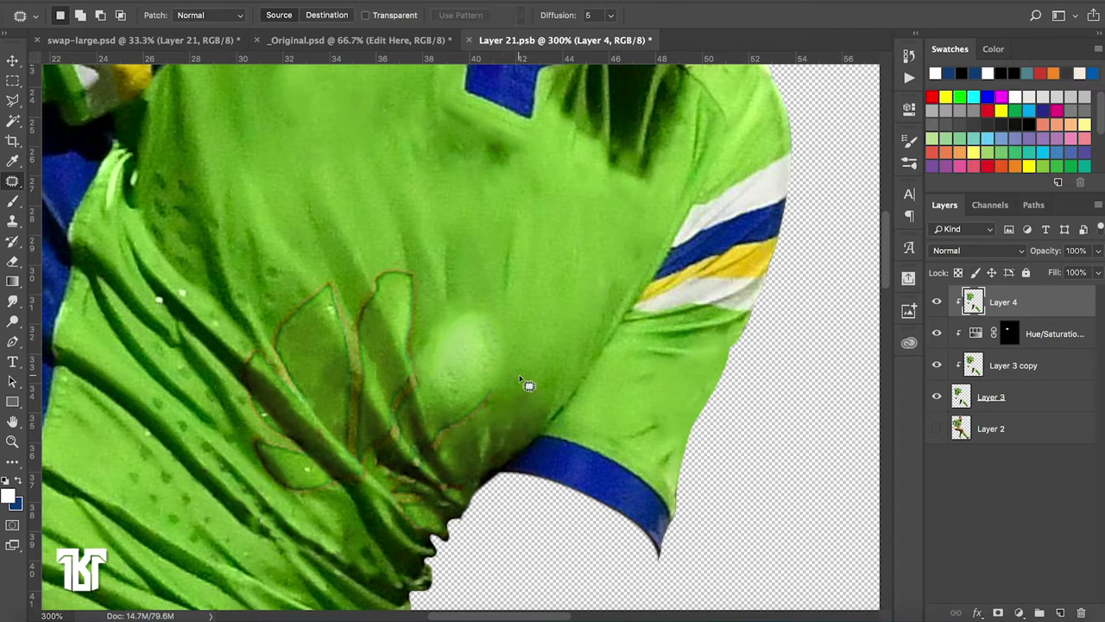
{"action": "scroll", "coordinate": [479, 482], "scroll_direction": "down", "scroll_amount": 1}
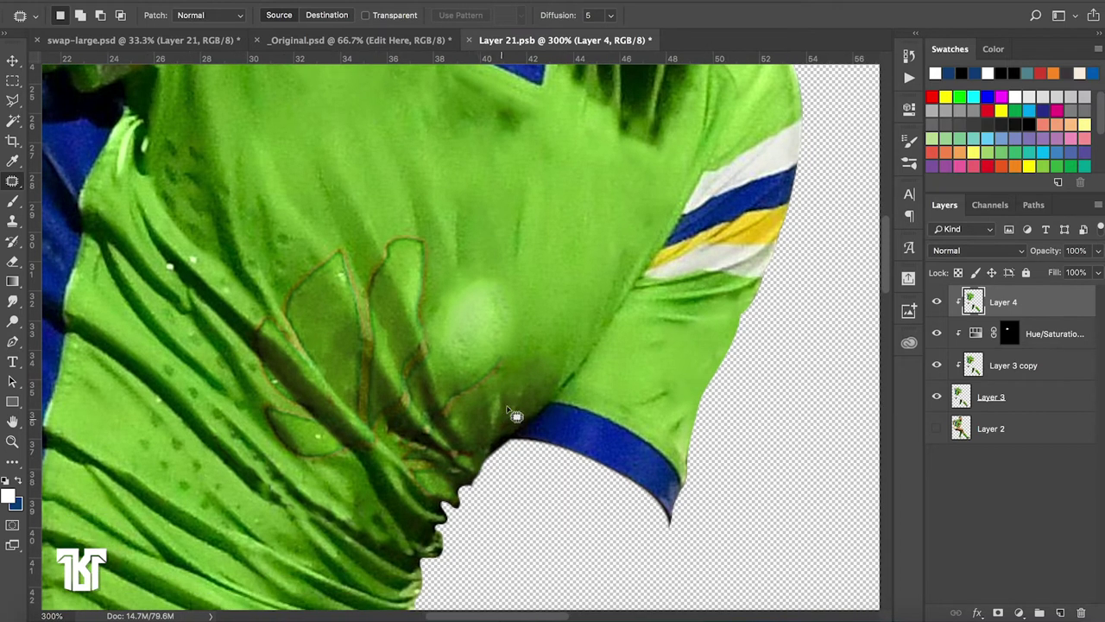
{"action": "mouse_move", "coordinate": [503, 400]}
{"action": "left_mouse_down"}
{"action": "mouse_move", "coordinate": [516, 421]}
{"action": "mouse_move", "coordinate": [505, 400]}
{"action": "mouse_move", "coordinate": [551, 332]}
{"action": "left_mouse_up"}
{"action": "key", "text": "ctrl+d"}
{"action": "left_click_drag", "start_coordinate": [430, 308], "coordinate": [443, 288]}
{"action": "left_click_drag", "start_coordinate": [451, 296], "coordinate": [579, 230]}
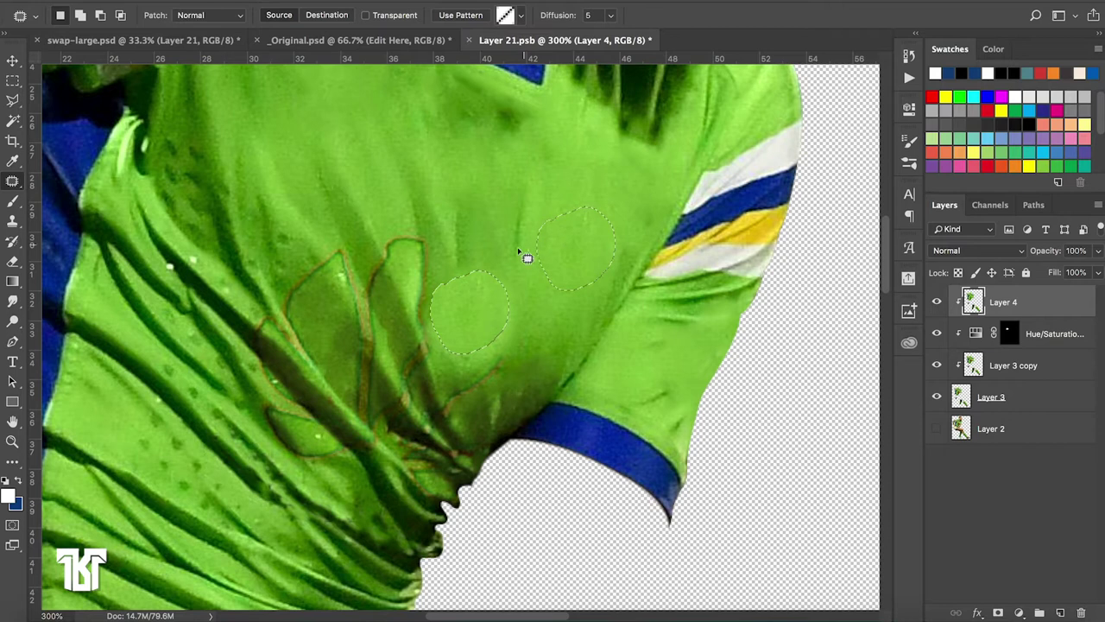
{"action": "key", "text": "ctrl+d"}
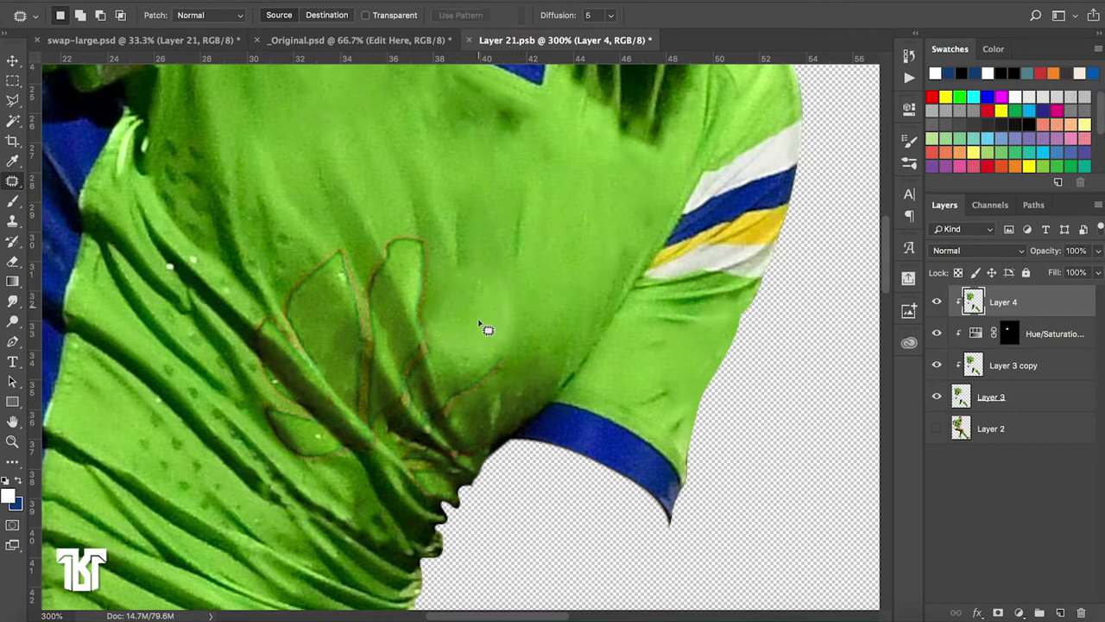
{"action": "right_click", "coordinate": [23, 179]}
Spot-heal the logo outline along the fold and the seam
{"action": "left_click", "coordinate": [69, 180]}
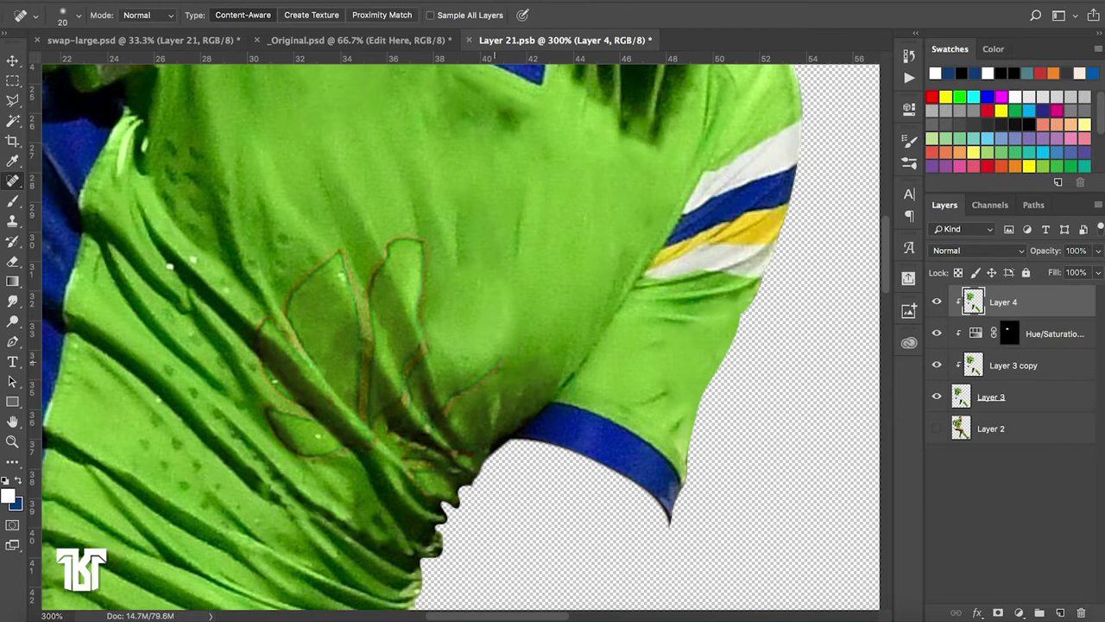
{"action": "left_click_drag", "start_coordinate": [503, 354], "coordinate": [448, 399]}
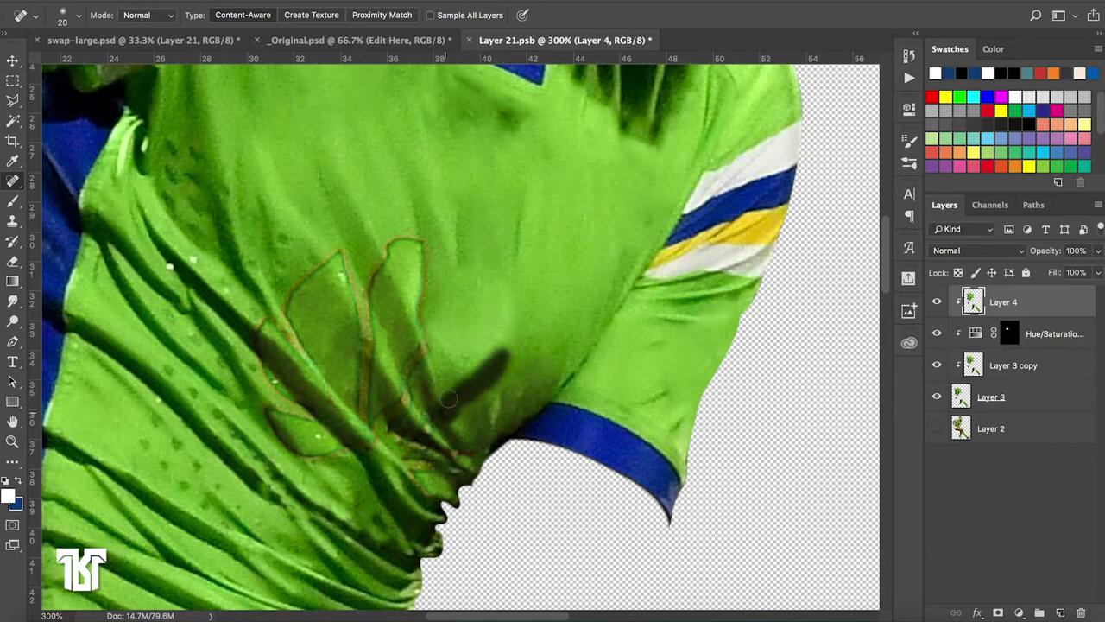
{"action": "mouse_move", "coordinate": [433, 413]}
{"action": "left_mouse_down"}
{"action": "mouse_move", "coordinate": [442, 421]}
{"action": "mouse_move", "coordinate": [432, 388]}
{"action": "mouse_move", "coordinate": [436, 408]}
{"action": "left_mouse_up"}
{"action": "left_click_drag", "start_coordinate": [414, 357], "coordinate": [395, 379]}
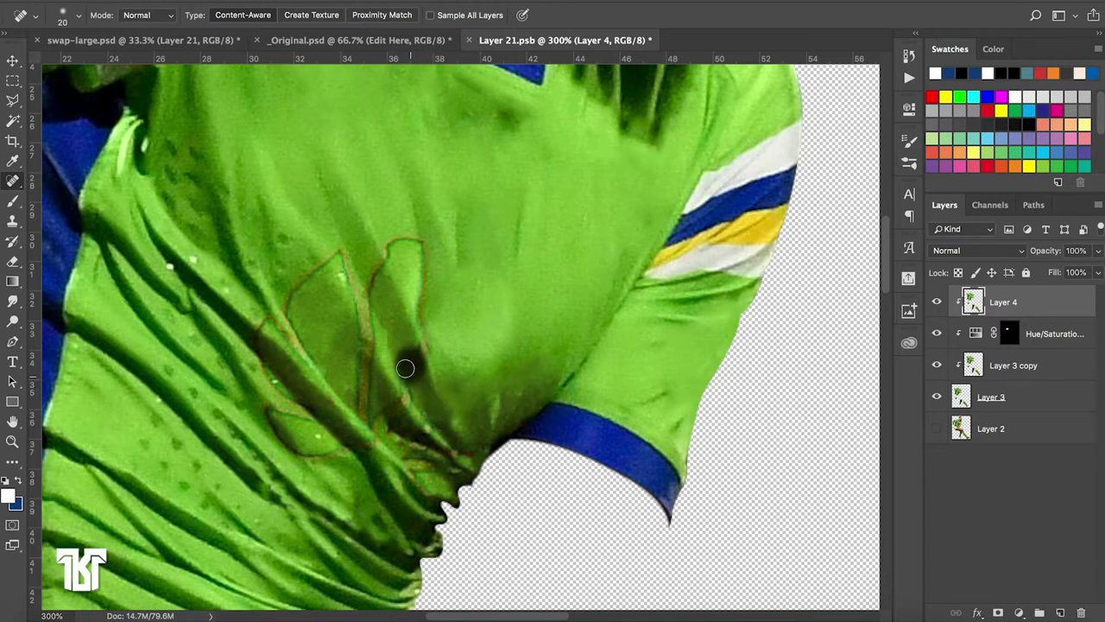
{"action": "mouse_move", "coordinate": [432, 328]}
{"action": "left_mouse_down"}
{"action": "mouse_move", "coordinate": [416, 361]}
{"action": "mouse_move", "coordinate": [420, 220]}
{"action": "mouse_move", "coordinate": [362, 281]}
{"action": "mouse_move", "coordinate": [371, 330]}
{"action": "left_mouse_up"}
{"action": "left_click_drag", "start_coordinate": [338, 252], "coordinate": [358, 320]}
Heal the upper and vertical outline lines and leftover marks in the fold
{"action": "left_click", "coordinate": [332, 247]}
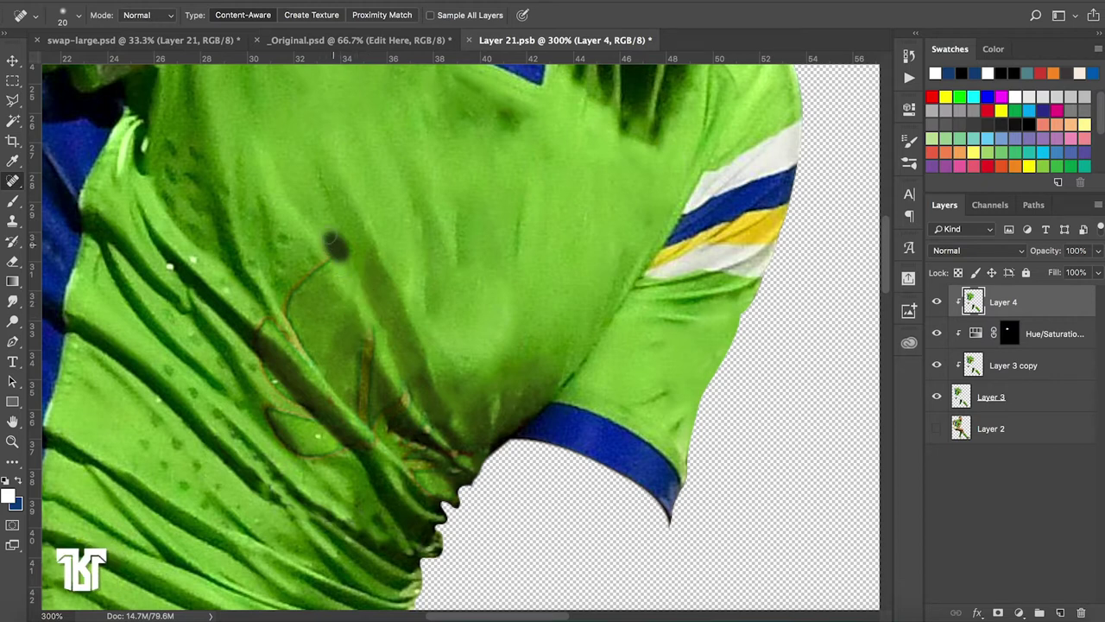
{"action": "mouse_move", "coordinate": [327, 255]}
{"action": "left_mouse_down"}
{"action": "mouse_move", "coordinate": [286, 311]}
{"action": "mouse_move", "coordinate": [307, 358]}
{"action": "left_mouse_up"}
{"action": "mouse_move", "coordinate": [366, 336]}
{"action": "left_mouse_down"}
{"action": "mouse_move", "coordinate": [366, 423]}
{"action": "mouse_move", "coordinate": [416, 390]}
{"action": "mouse_move", "coordinate": [395, 366]}
{"action": "left_mouse_up"}
{"action": "mouse_move", "coordinate": [421, 411]}
{"action": "left_mouse_down"}
{"action": "mouse_move", "coordinate": [432, 423]}
{"action": "mouse_move", "coordinate": [375, 390]}
{"action": "mouse_move", "coordinate": [381, 426]}
{"action": "mouse_move", "coordinate": [414, 462]}
{"action": "mouse_move", "coordinate": [426, 458]}
{"action": "mouse_move", "coordinate": [408, 450]}
{"action": "mouse_move", "coordinate": [431, 482]}
{"action": "mouse_move", "coordinate": [438, 466]}
{"action": "mouse_move", "coordinate": [395, 433]}
{"action": "mouse_move", "coordinate": [412, 414]}
{"action": "left_mouse_up"}
{"action": "left_click_drag", "start_coordinate": [452, 454], "coordinate": [471, 465]}
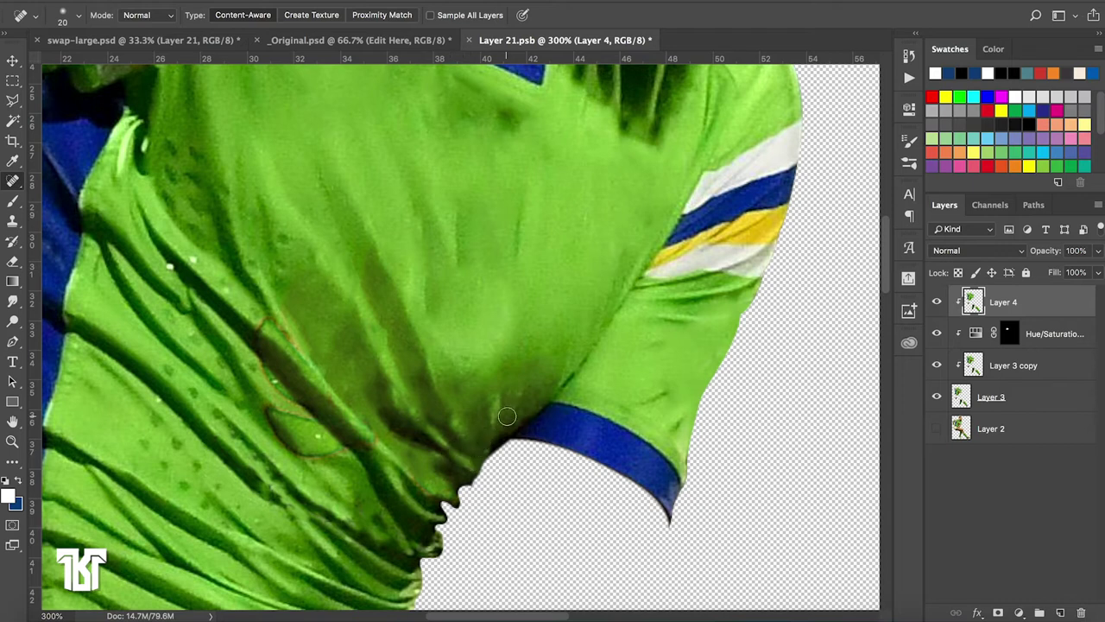
{"action": "scroll", "coordinate": [506, 417], "scroll_direction": "down", "scroll_amount": 1}
{"action": "scroll", "coordinate": [507, 416], "scroll_direction": "down", "scroll_amount": 1}
{"action": "scroll", "coordinate": [507, 416], "scroll_direction": "down", "scroll_amount": 1}
Spot-heal the logo traces and dark fold line down toward the pocket
{"action": "scroll", "coordinate": [507, 416], "scroll_direction": "down", "scroll_amount": 1}
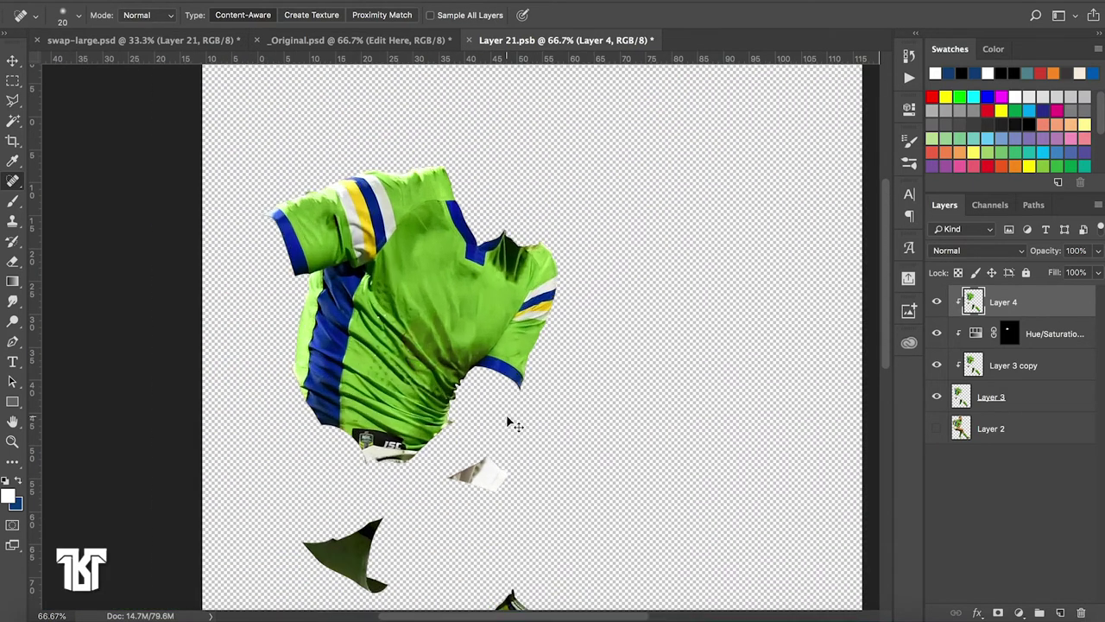
{"action": "scroll", "coordinate": [509, 423], "scroll_direction": "up", "scroll_amount": 2}
{"action": "scroll", "coordinate": [509, 423], "scroll_direction": "up", "scroll_amount": 2}
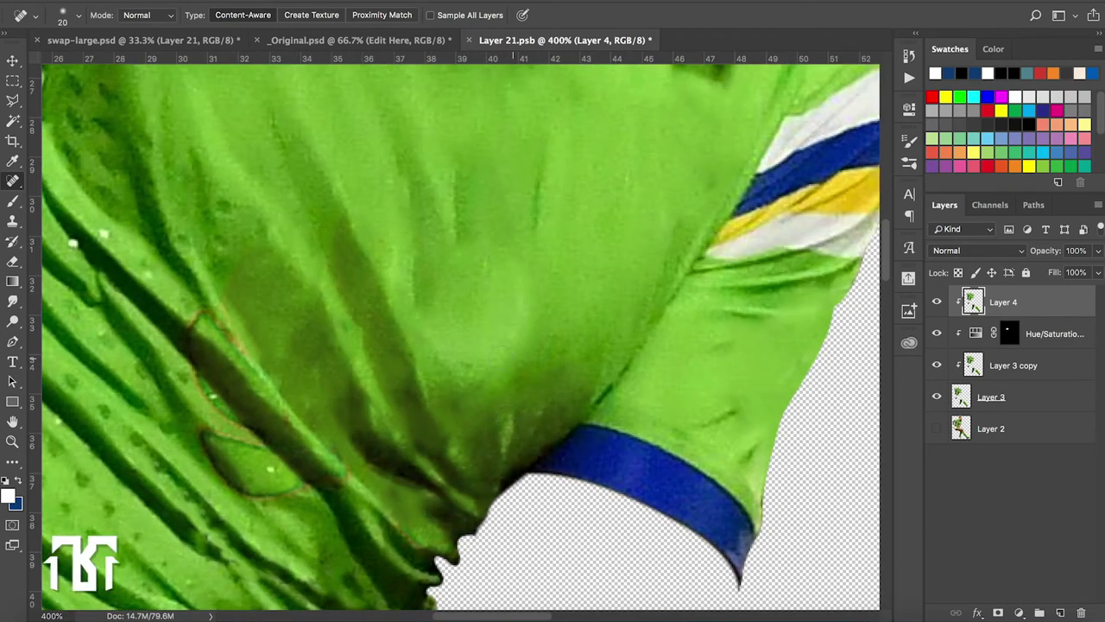
{"action": "left_click_drag", "start_coordinate": [333, 226], "coordinate": [354, 284]}
{"action": "left_click_drag", "start_coordinate": [334, 237], "coordinate": [337, 252]}
{"action": "left_click_drag", "start_coordinate": [229, 297], "coordinate": [235, 257]}
{"action": "left_click_drag", "start_coordinate": [204, 313], "coordinate": [248, 362]}
{"action": "left_click_drag", "start_coordinate": [220, 300], "coordinate": [247, 349]}
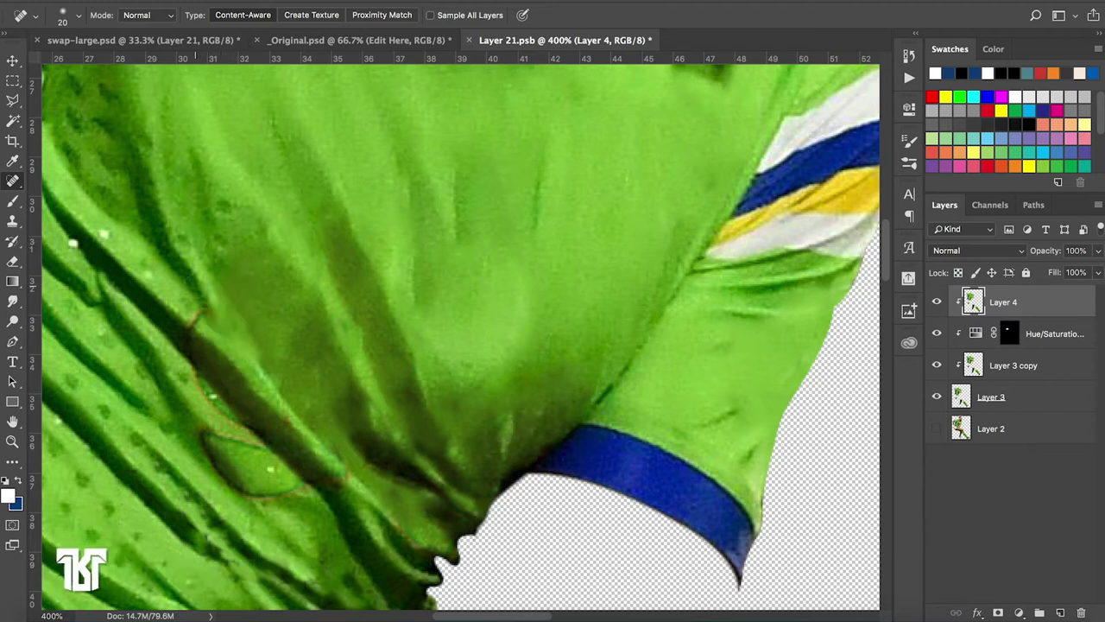
{"action": "mouse_move", "coordinate": [197, 313]}
{"action": "left_mouse_down"}
{"action": "mouse_move", "coordinate": [178, 333]}
{"action": "mouse_move", "coordinate": [168, 321]}
{"action": "left_mouse_up"}
Heal the lower fold, pocket edge, dark blotch and fold near the notched edge
{"action": "left_click_drag", "start_coordinate": [184, 369], "coordinate": [239, 430]}
{"action": "left_click_drag", "start_coordinate": [182, 386], "coordinate": [193, 364]}
{"action": "mouse_move", "coordinate": [231, 415]}
{"action": "left_mouse_down"}
{"action": "mouse_move", "coordinate": [243, 427]}
{"action": "mouse_move", "coordinate": [244, 493]}
{"action": "left_mouse_up"}
{"action": "left_click", "coordinate": [218, 436]}
{"action": "mouse_move", "coordinate": [223, 431]}
{"action": "left_mouse_down"}
{"action": "mouse_move", "coordinate": [252, 460]}
{"action": "mouse_move", "coordinate": [265, 456]}
{"action": "left_mouse_up"}
{"action": "left_click_drag", "start_coordinate": [275, 500], "coordinate": [335, 472]}
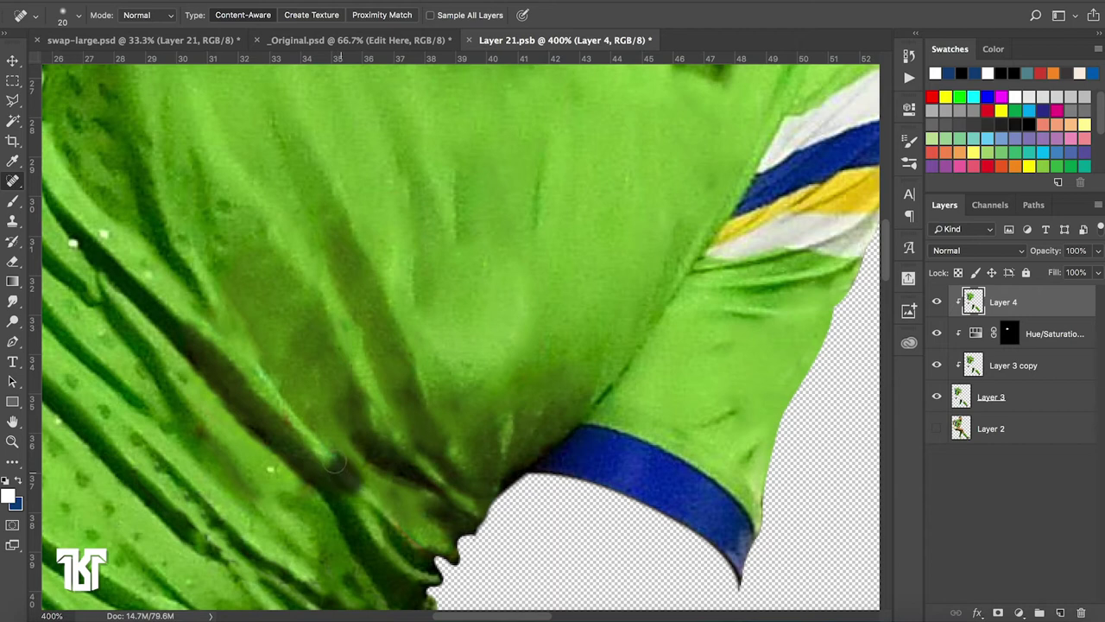
{"action": "mouse_move", "coordinate": [395, 520]}
{"action": "left_mouse_down"}
{"action": "mouse_move", "coordinate": [420, 545]}
{"action": "mouse_move", "coordinate": [452, 533]}
{"action": "left_mouse_up"}
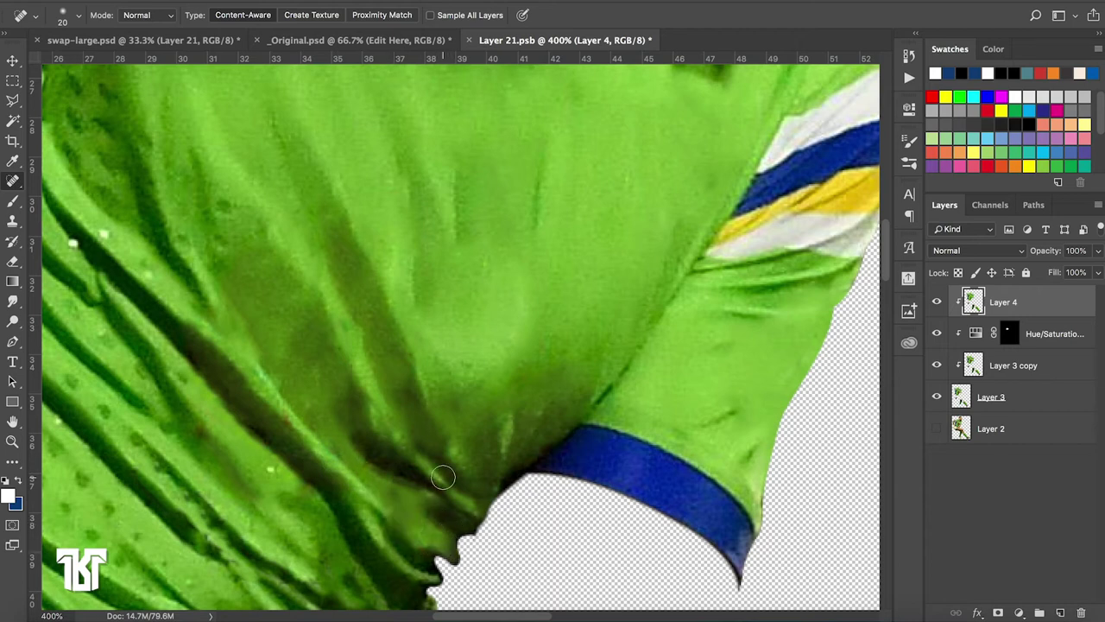
{"action": "scroll", "coordinate": [442, 478], "scroll_direction": "down", "scroll_amount": 3}
{"action": "scroll", "coordinate": [443, 477], "scroll_direction": "down", "scroll_amount": 2}
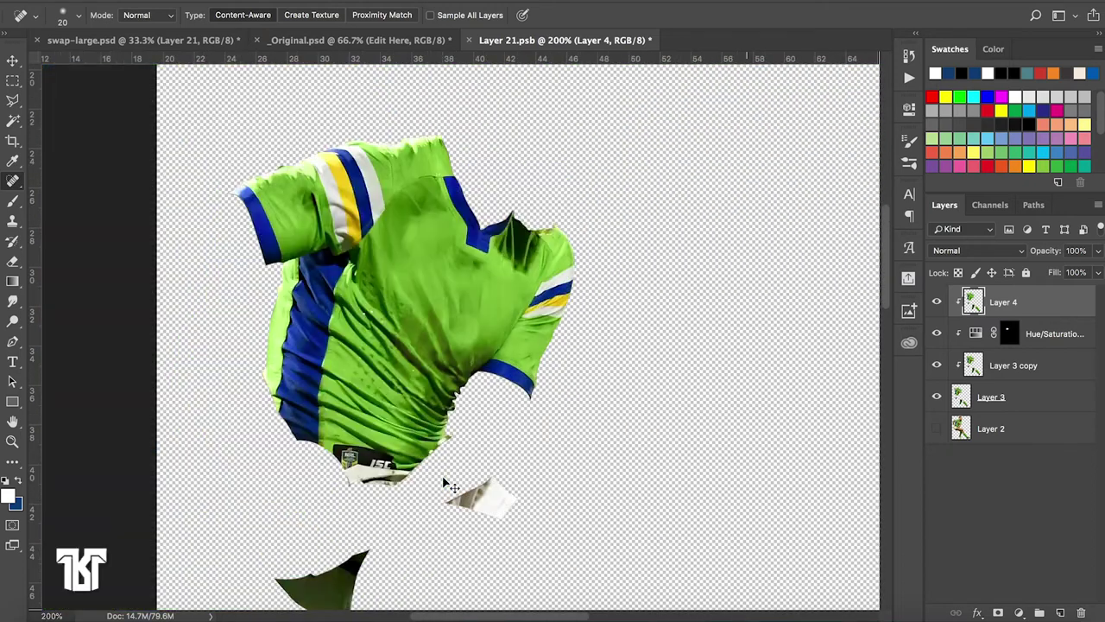
{"action": "scroll", "coordinate": [447, 484], "scroll_direction": "down", "scroll_amount": 1}
{"action": "scroll", "coordinate": [447, 483], "scroll_direction": "down", "scroll_amount": 3}
{"action": "scroll", "coordinate": [443, 484], "scroll_direction": "right", "scroll_amount": 2}
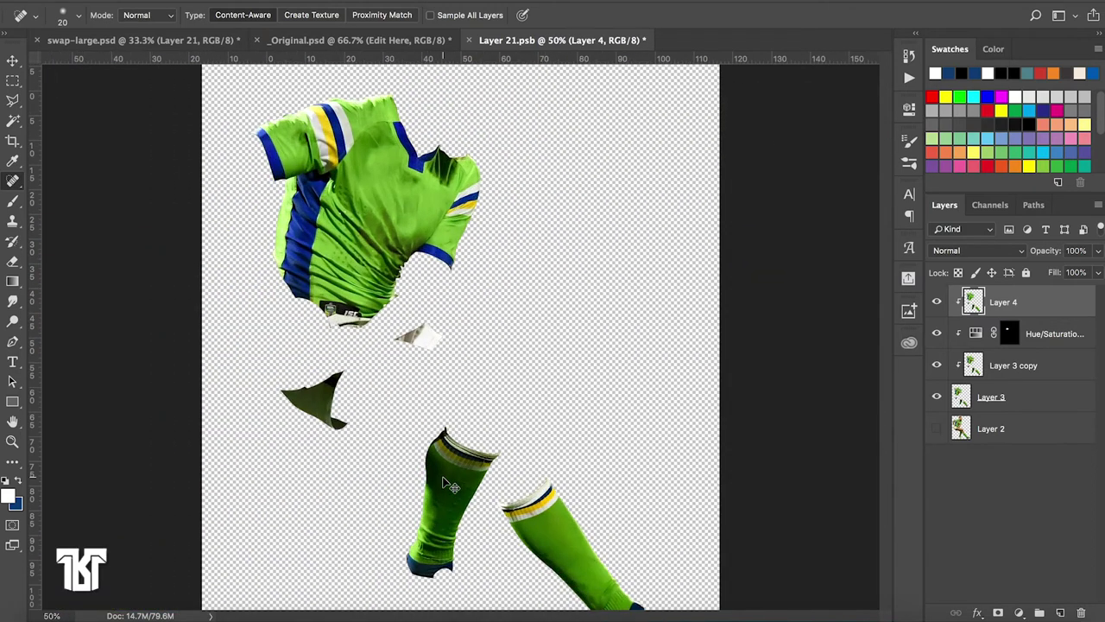
{"action": "scroll", "coordinate": [442, 483], "scroll_direction": "up", "scroll_amount": 2}
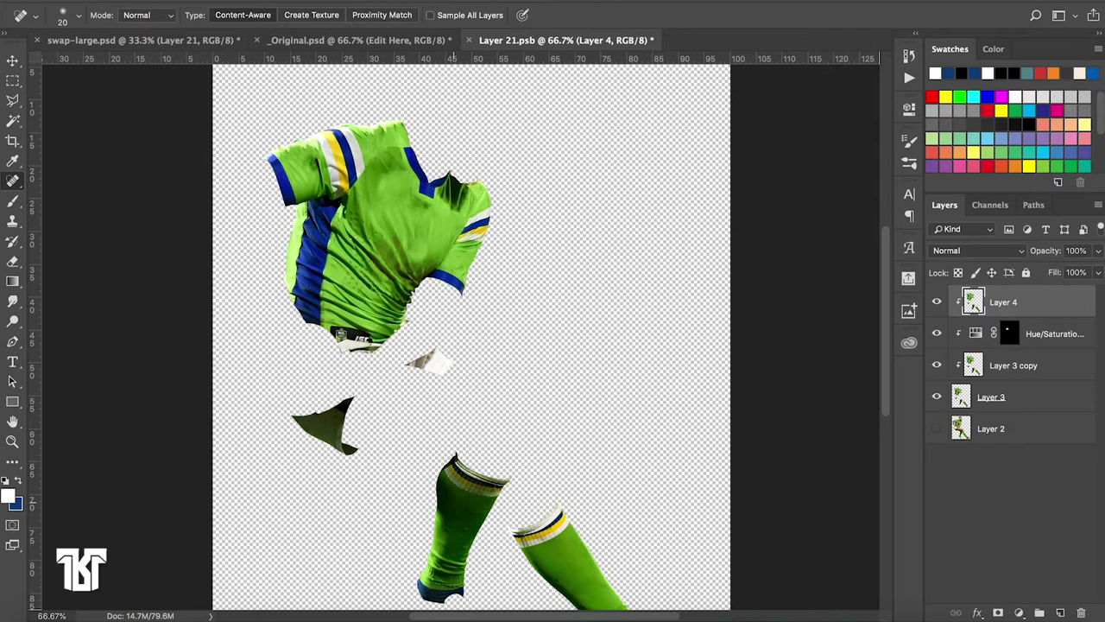
{"action": "scroll", "coordinate": [443, 484], "scroll_direction": "left", "scroll_amount": 1}
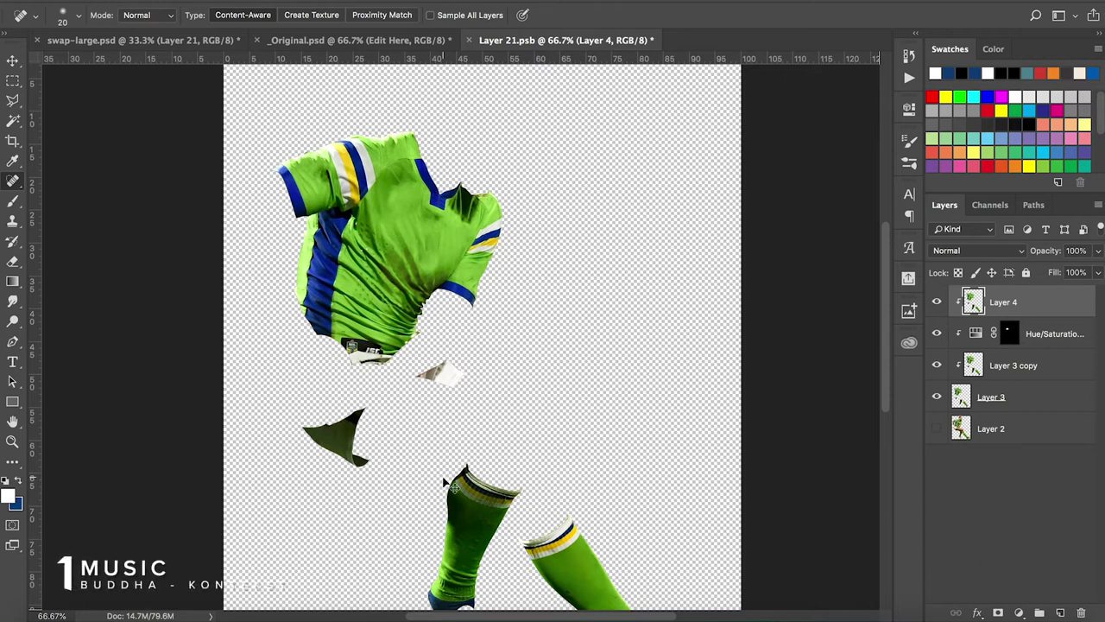
{"action": "key", "text": "ctrl+plus"}
{"action": "key", "text": "ctrl+plus"}
{"action": "key", "text": "ctrl+plus"}
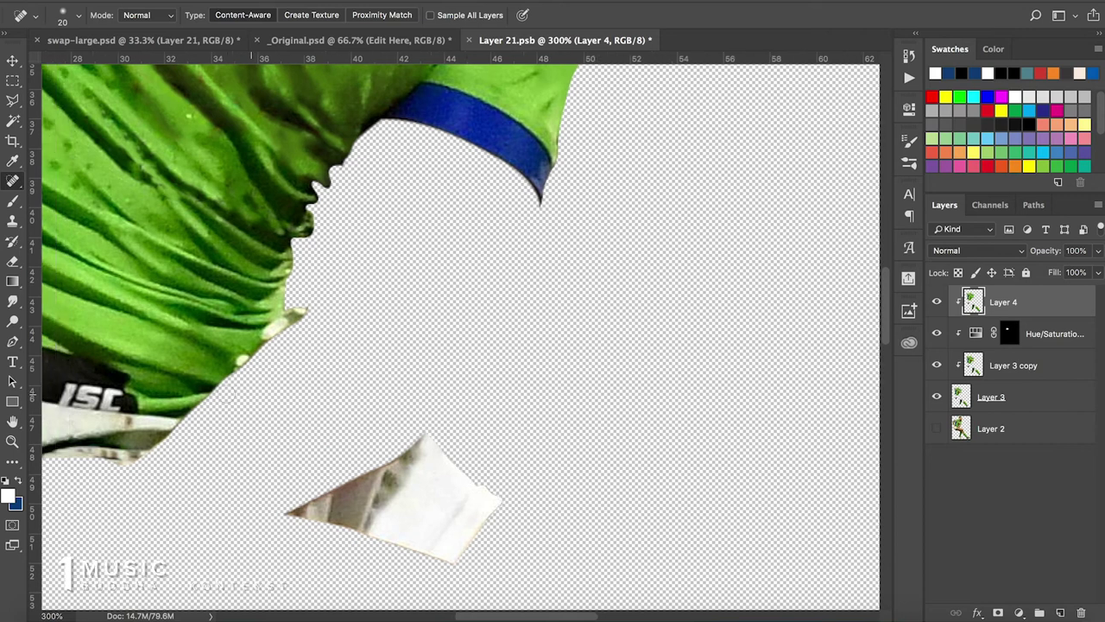
{"action": "scroll", "coordinate": [229, 397], "scroll_direction": "left", "scroll_amount": 5}
{"action": "key", "text": "ctrl+plus"}
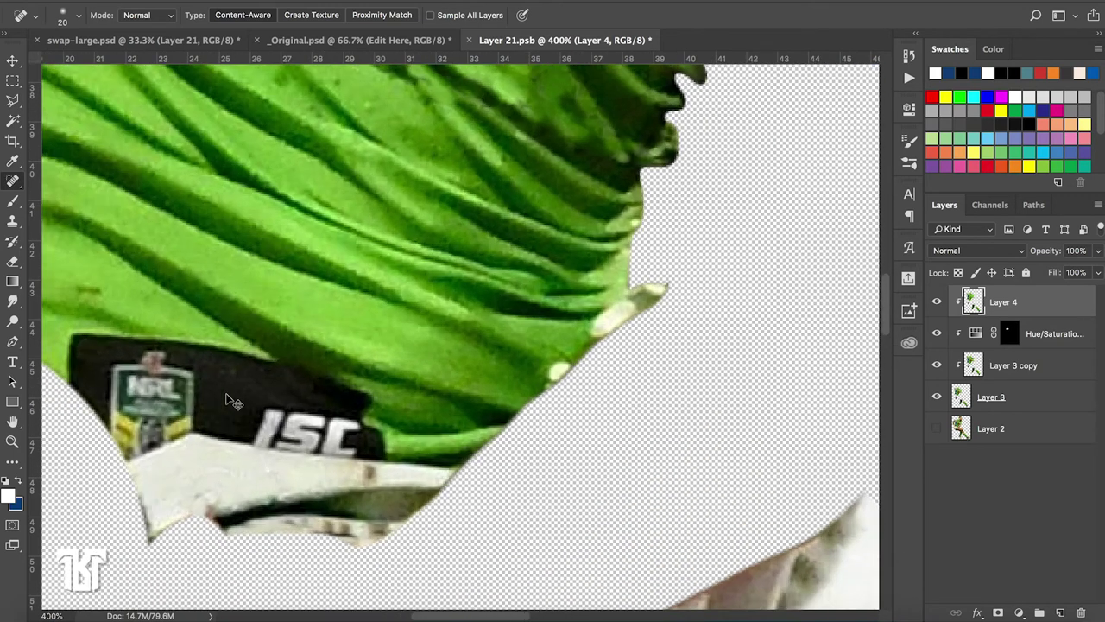
{"action": "scroll", "coordinate": [228, 399], "scroll_direction": "up", "scroll_amount": 1}
{"action": "scroll", "coordinate": [229, 400], "scroll_direction": "down", "scroll_amount": 2}
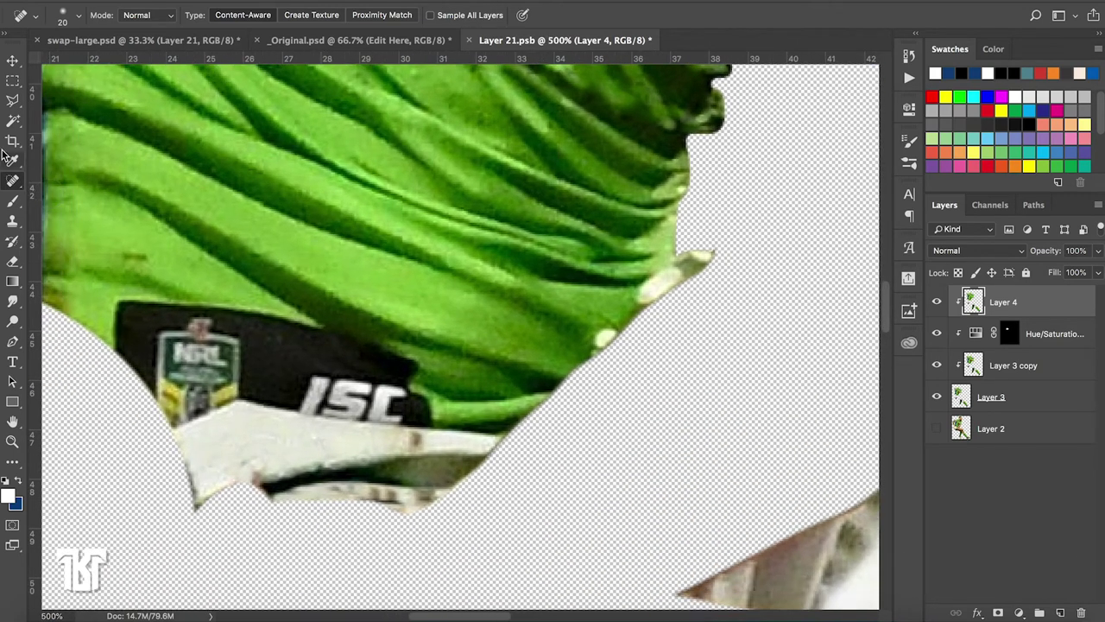
Select the NRL badge with a Polygonal Lasso outline
{"action": "left_click", "coordinate": [12, 100]}
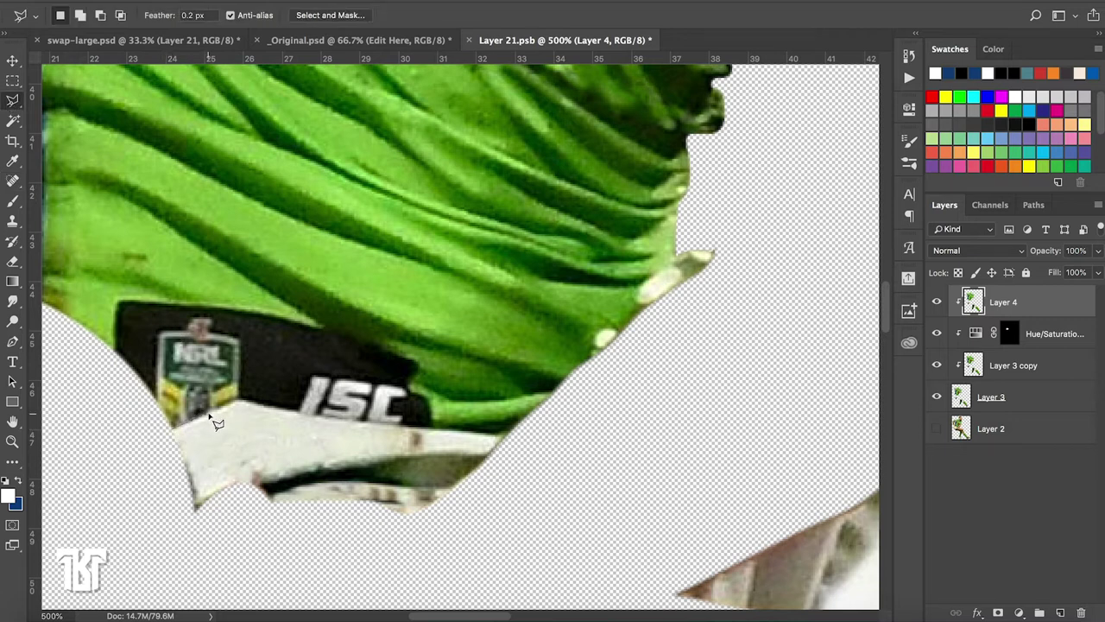
{"action": "left_click", "coordinate": [239, 399]}
{"action": "left_click", "coordinate": [245, 329]}
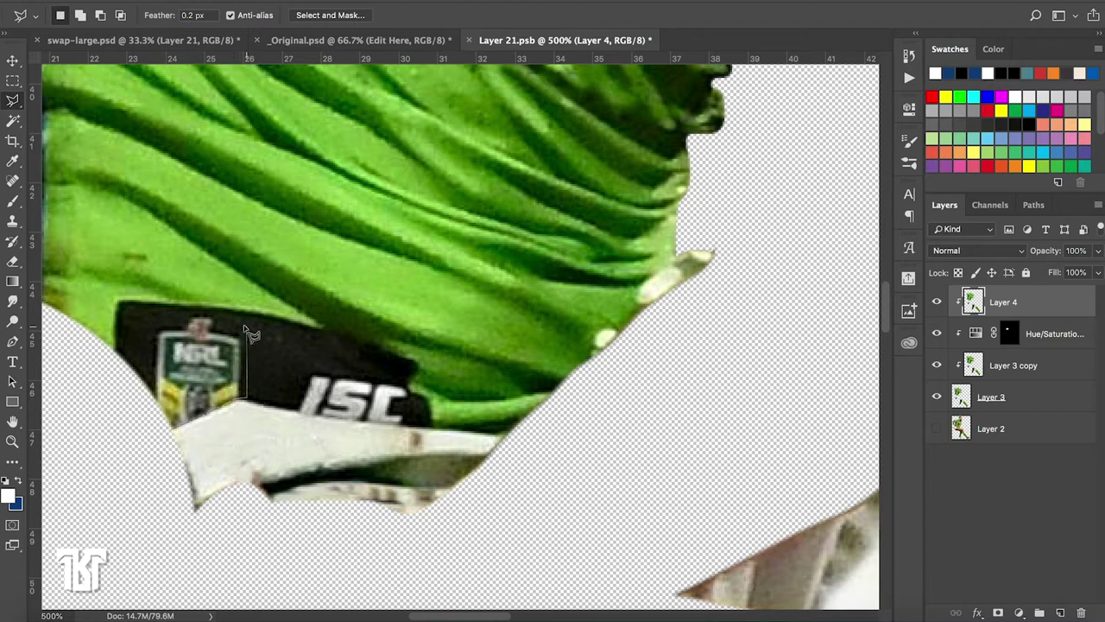
{"action": "left_click", "coordinate": [199, 309]}
{"action": "left_click", "coordinate": [147, 326]}
{"action": "double_click", "coordinate": [171, 429]}
Paint the badge selection with the patch's sampled black and deselect
{"action": "key", "text": "b"}
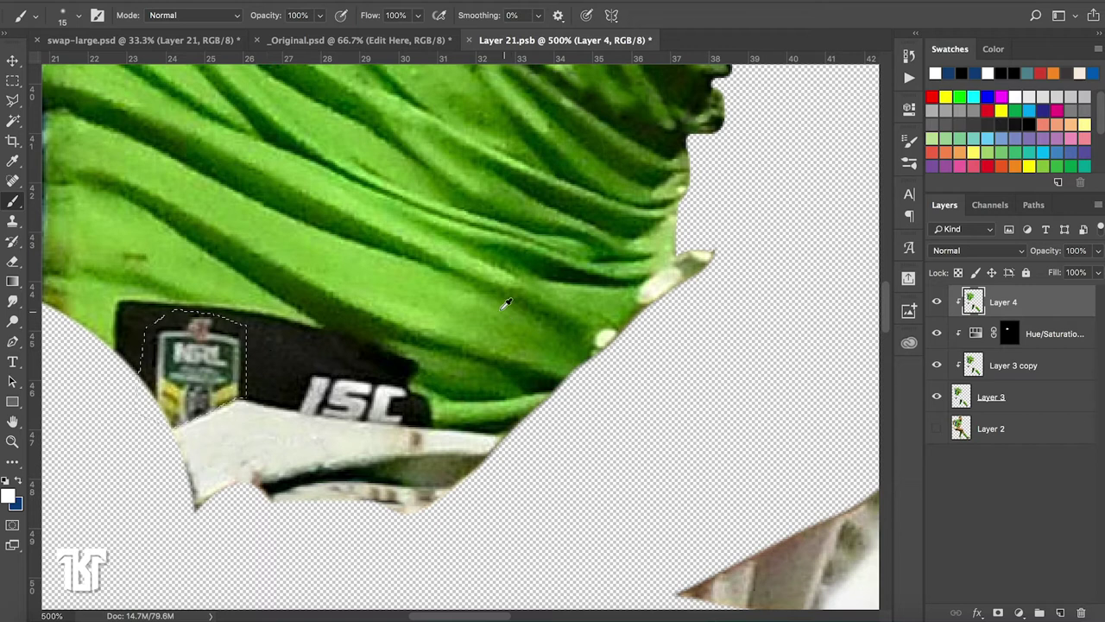
{"action": "left_click", "coordinate": [268, 352], "text": "alt"}
{"action": "mouse_move", "coordinate": [220, 327]}
{"action": "left_mouse_down"}
{"action": "mouse_move", "coordinate": [196, 332]}
{"action": "mouse_move", "coordinate": [189, 388]}
{"action": "left_mouse_up"}
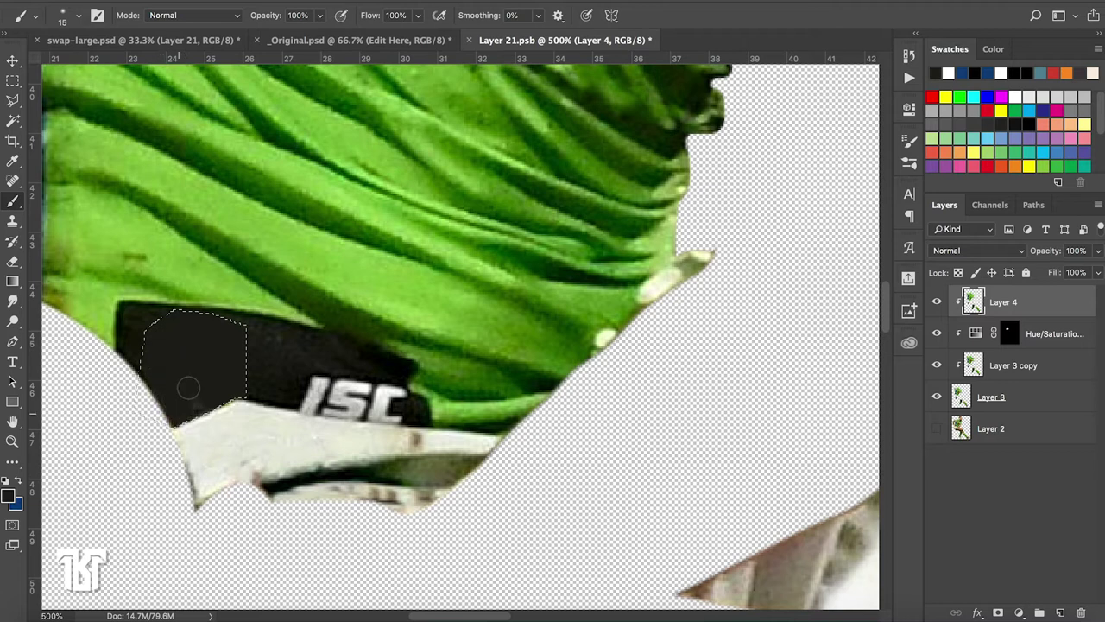
{"action": "key", "text": "ctrl+d"}
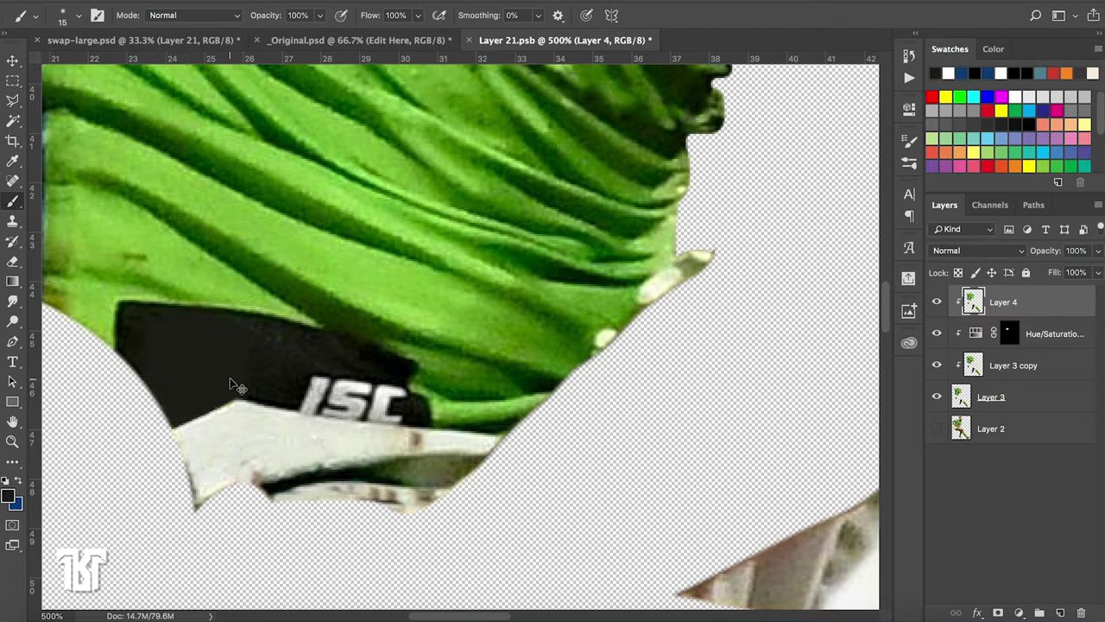
{"action": "key", "text": "ctrl+minus"}
{"action": "key", "text": "ctrl+minus"}
{"action": "key", "text": "ctrl+minus"}
{"action": "key", "text": "ctrl+minus"}
Smudge the painted black area's edges with the Smudge Tool at size 10, 53% strength
{"action": "key", "text": "ctrl+plus"}
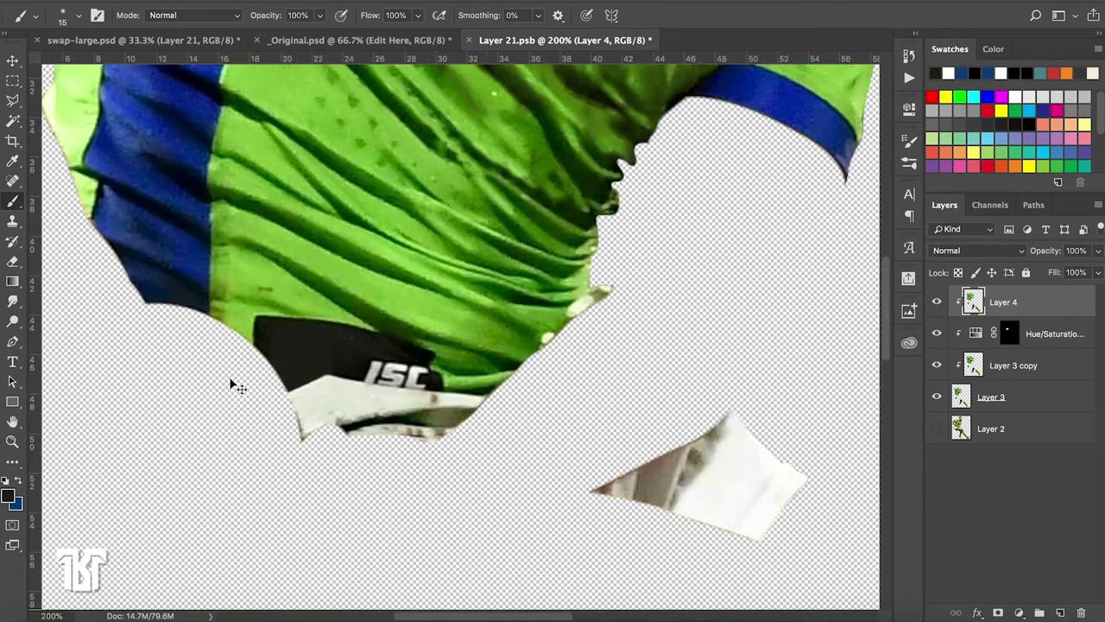
{"action": "key", "text": "ctrl+plus"}
{"action": "key", "text": "ctrl+plus"}
{"action": "key", "text": "ctrl+plus"}
{"action": "key", "text": "ctrl+plus"}
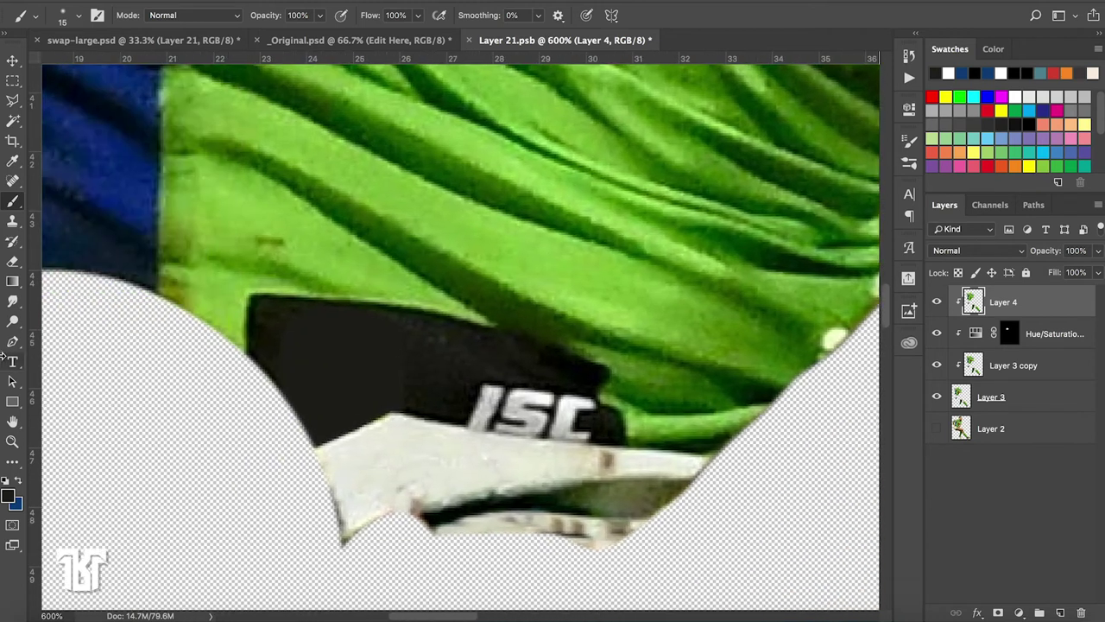
{"action": "right_click", "coordinate": [14, 301]}
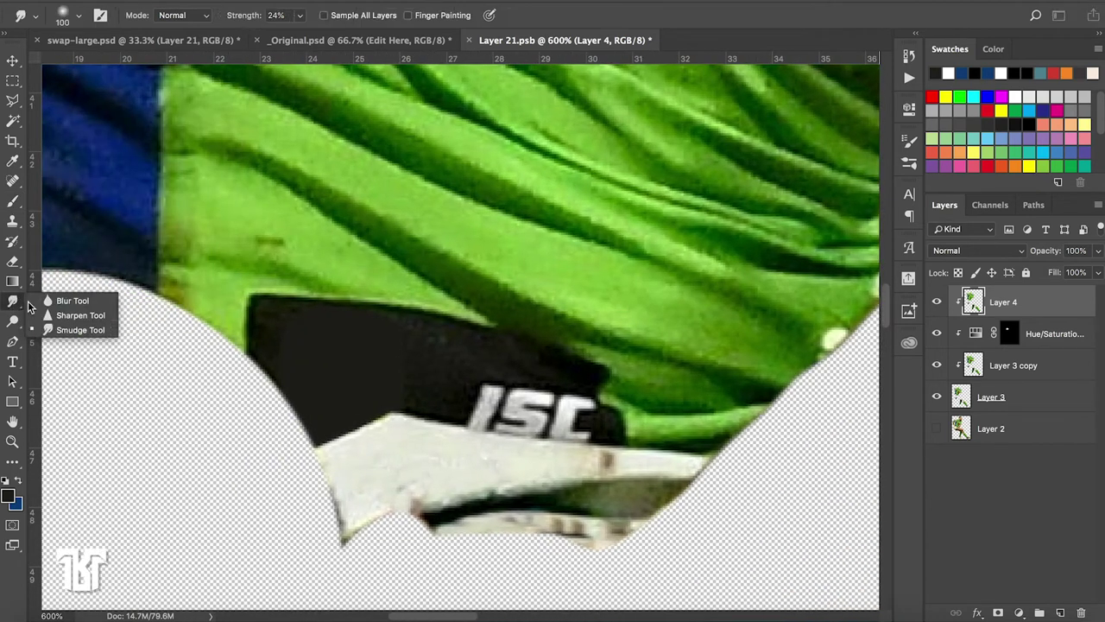
{"action": "left_click", "coordinate": [69, 330]}
{"action": "left_click_drag", "start_coordinate": [314, 373], "coordinate": [259, 373]}
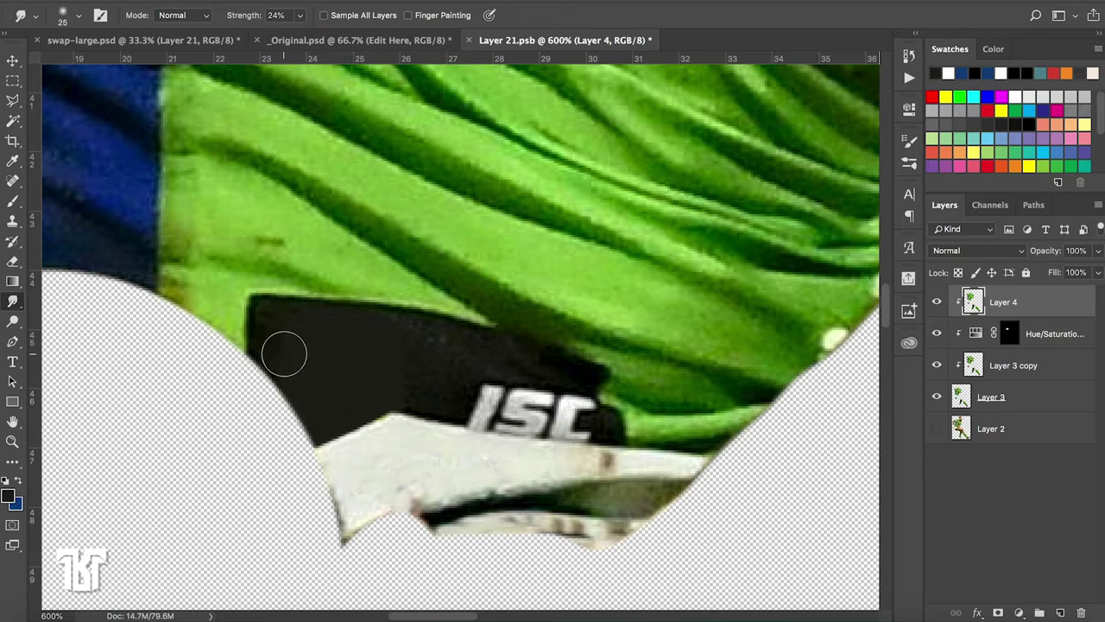
{"action": "left_click_drag", "start_coordinate": [283, 354], "coordinate": [270, 354]}
{"action": "left_click_drag", "start_coordinate": [233, 21], "coordinate": [278, 21]}
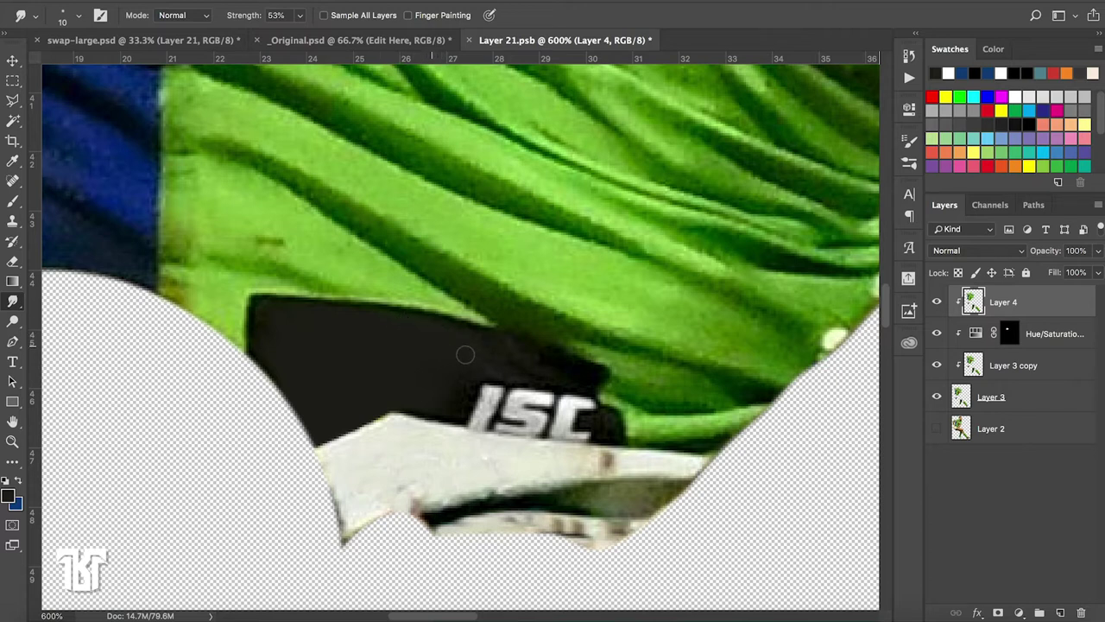
{"action": "scroll", "coordinate": [464, 384], "scroll_direction": "down", "scroll_amount": 1}
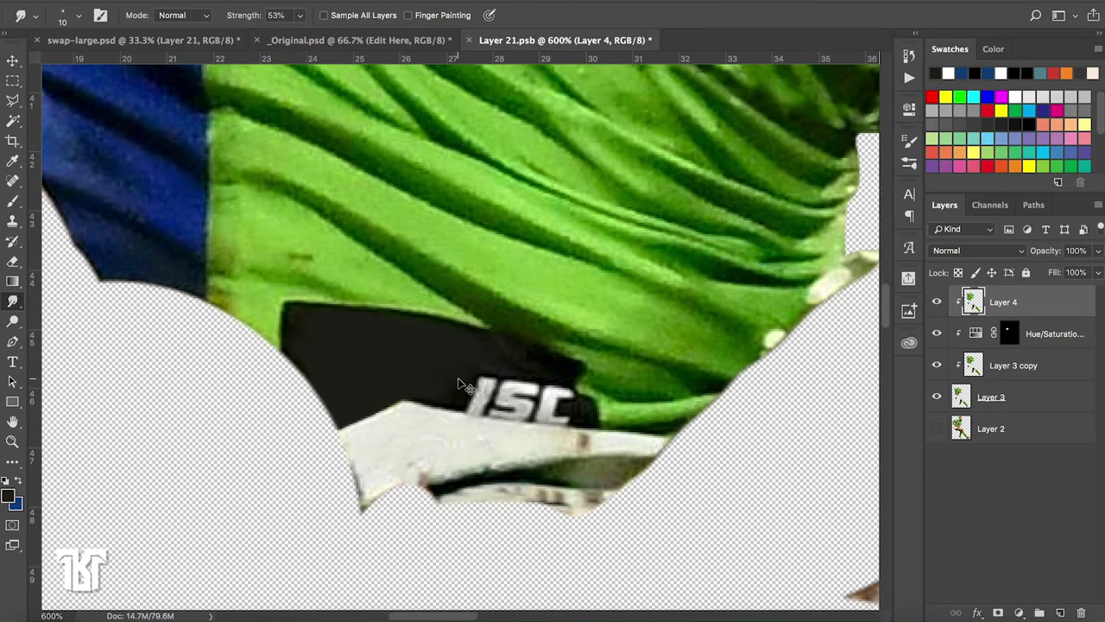
{"action": "scroll", "coordinate": [462, 385], "scroll_direction": "down", "scroll_amount": 2}
{"action": "scroll", "coordinate": [458, 384], "scroll_direction": "down", "scroll_amount": 2}
{"action": "scroll", "coordinate": [460, 384], "scroll_direction": "down", "scroll_amount": 3}
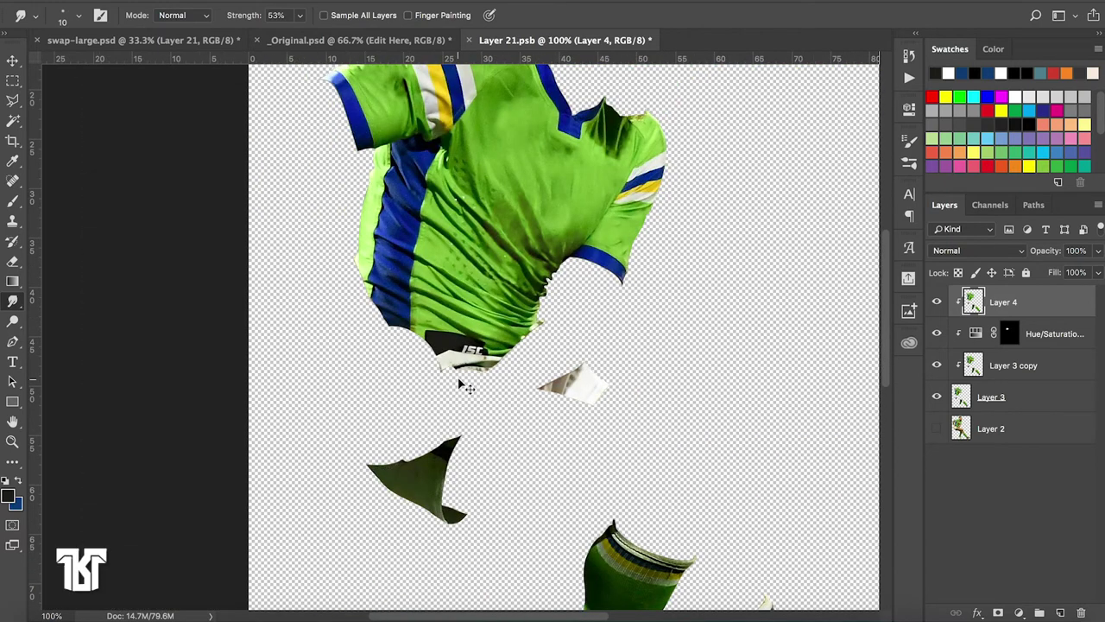
{"action": "scroll", "coordinate": [460, 384], "scroll_direction": "down", "scroll_amount": 1}
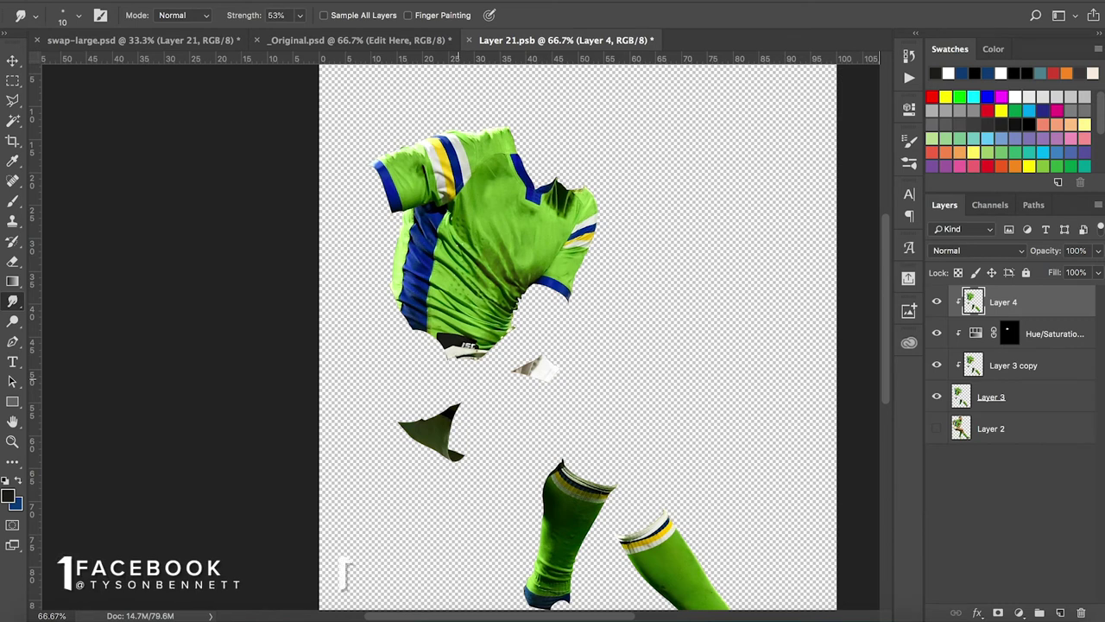
{"action": "scroll", "coordinate": [458, 379], "scroll_direction": "right", "scroll_amount": 3}
{"action": "scroll", "coordinate": [459, 379], "scroll_direction": "down", "scroll_amount": 1}
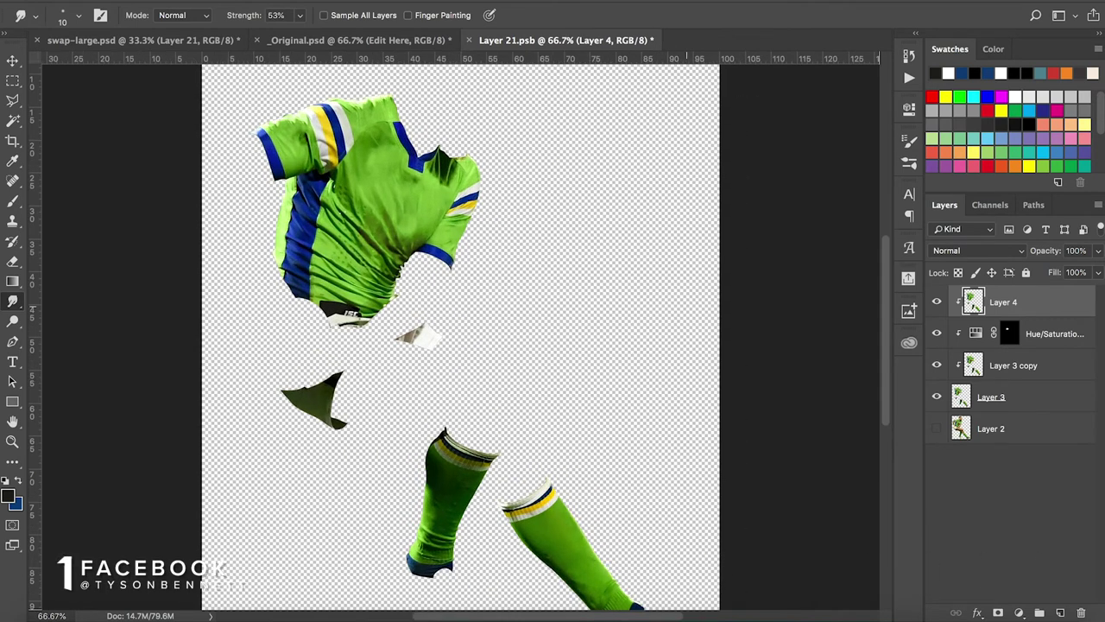
{"action": "left_click", "coordinate": [936, 302]}
{"action": "left_click", "coordinate": [937, 302]}
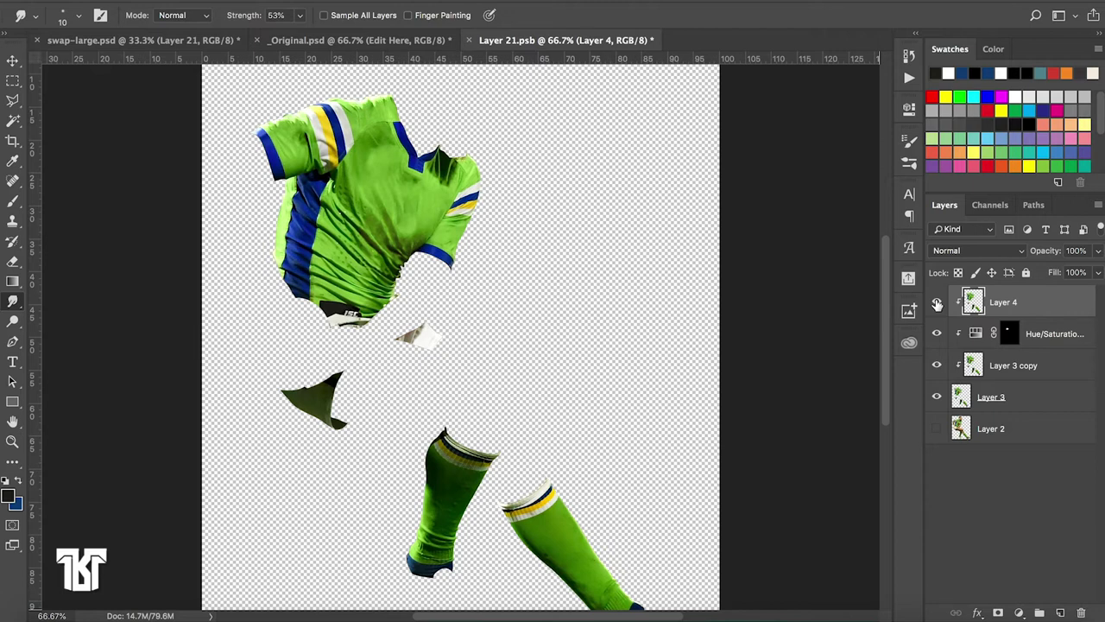
{"action": "key", "text": "ctrl+1"}
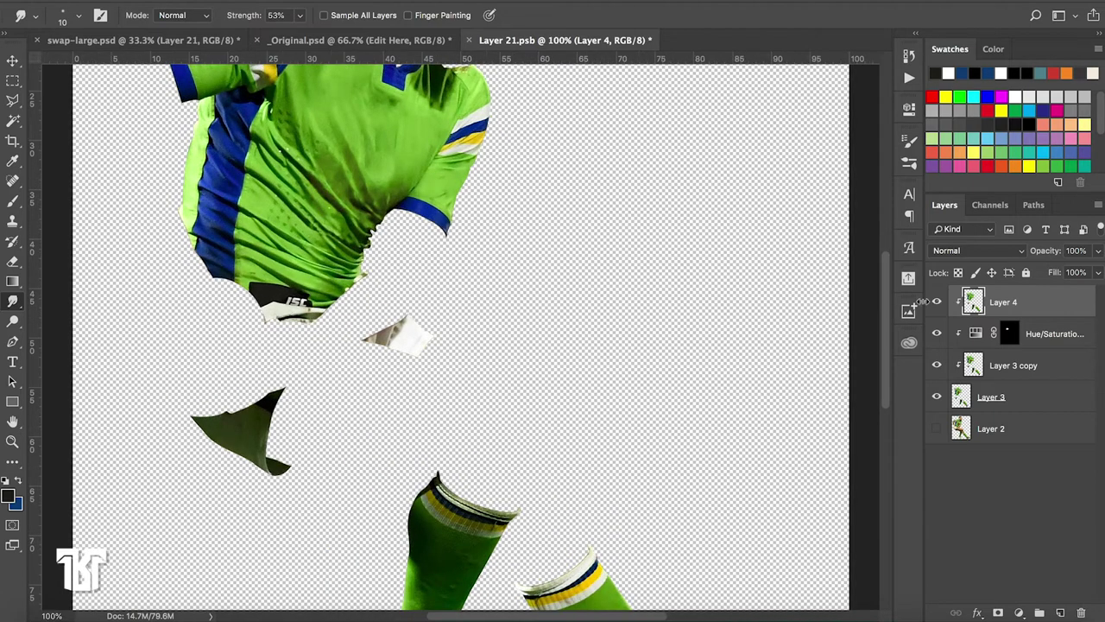
{"action": "left_click_drag", "start_coordinate": [432, 259], "coordinate": [525, 406]}
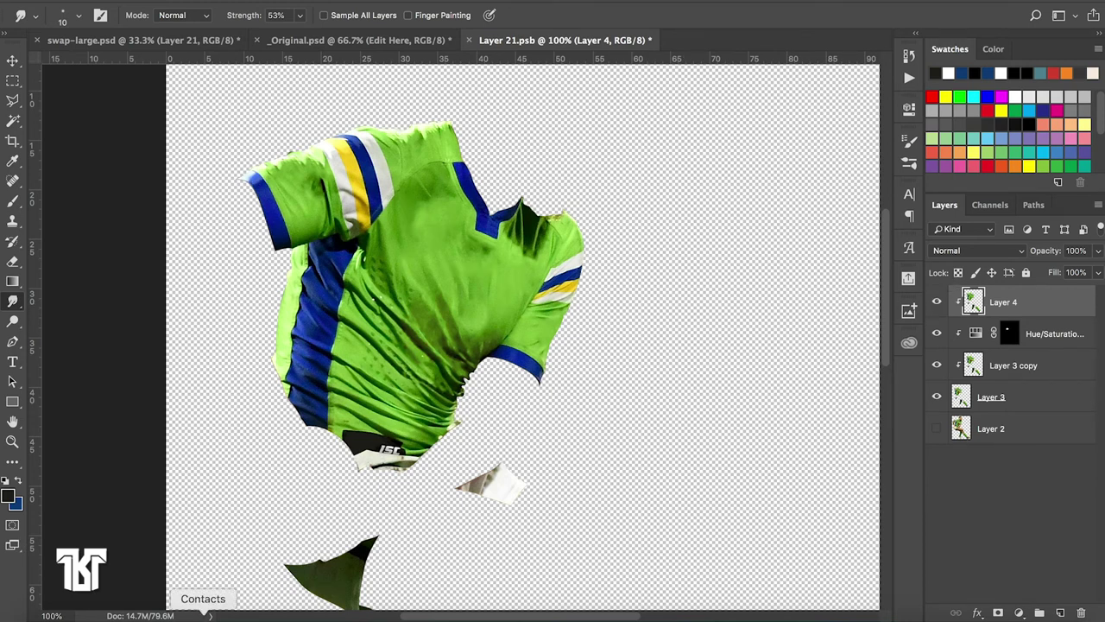
Open leeson.psd from the Sports Art > Ah Mau folder in Photoshop
{"action": "left_click", "coordinate": [40, 618]}
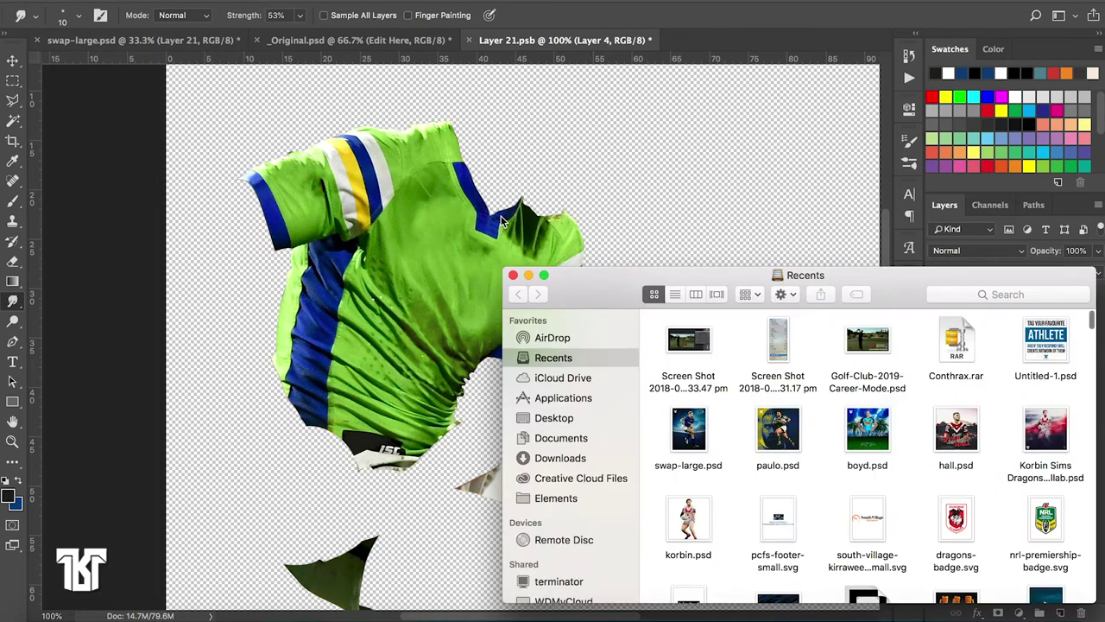
{"action": "left_click", "coordinate": [567, 499]}
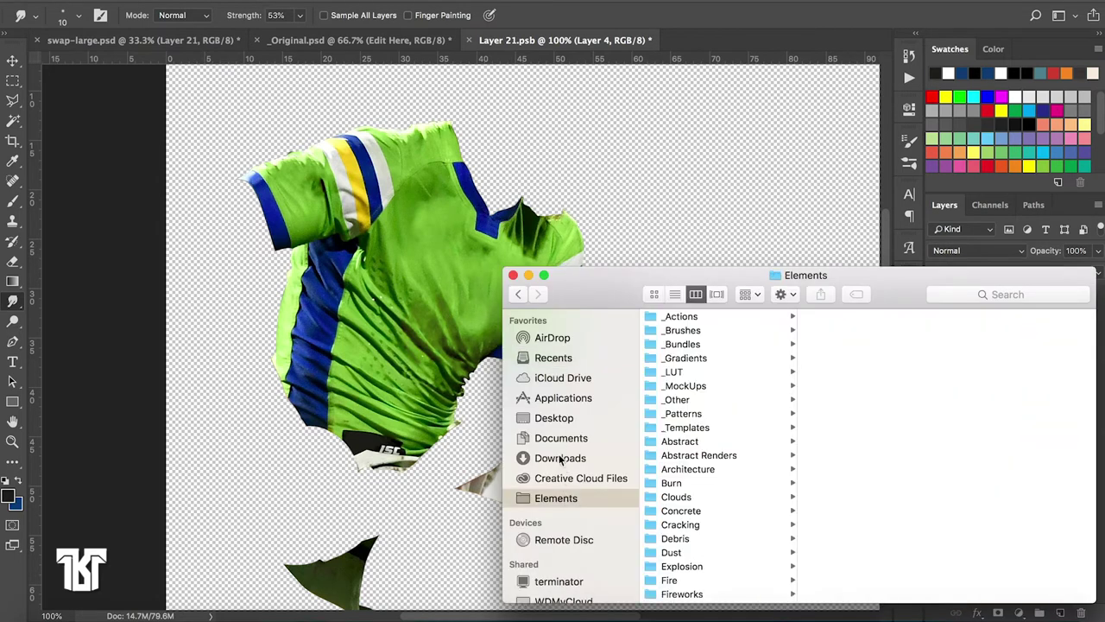
{"action": "left_click", "coordinate": [559, 420]}
{"action": "left_click", "coordinate": [697, 389]}
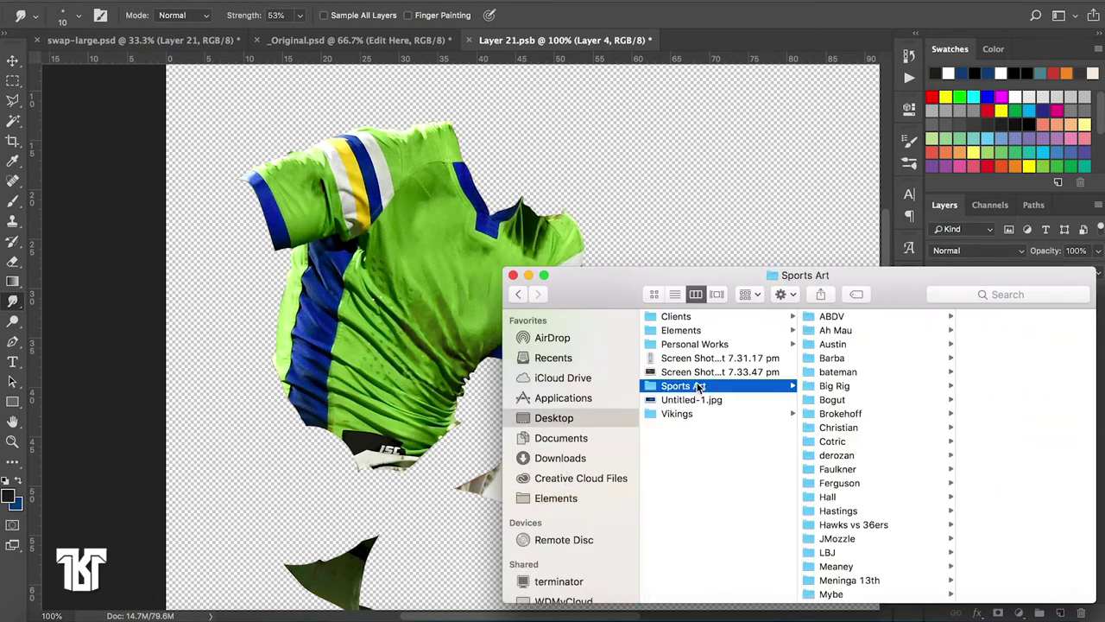
{"action": "left_click", "coordinate": [843, 334]}
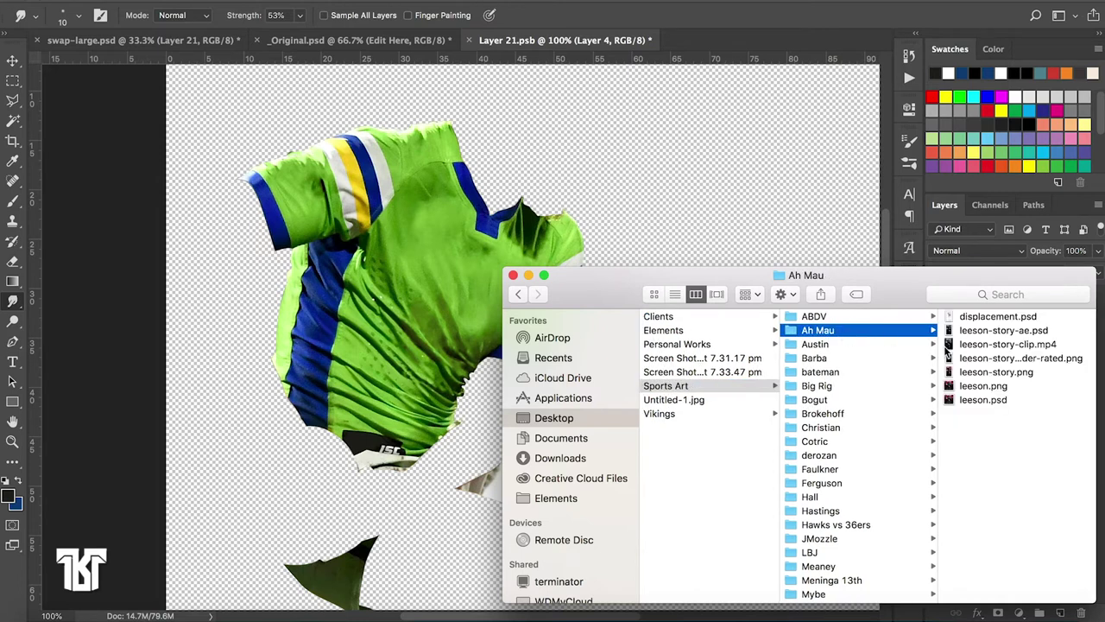
{"action": "double_click", "coordinate": [978, 399]}
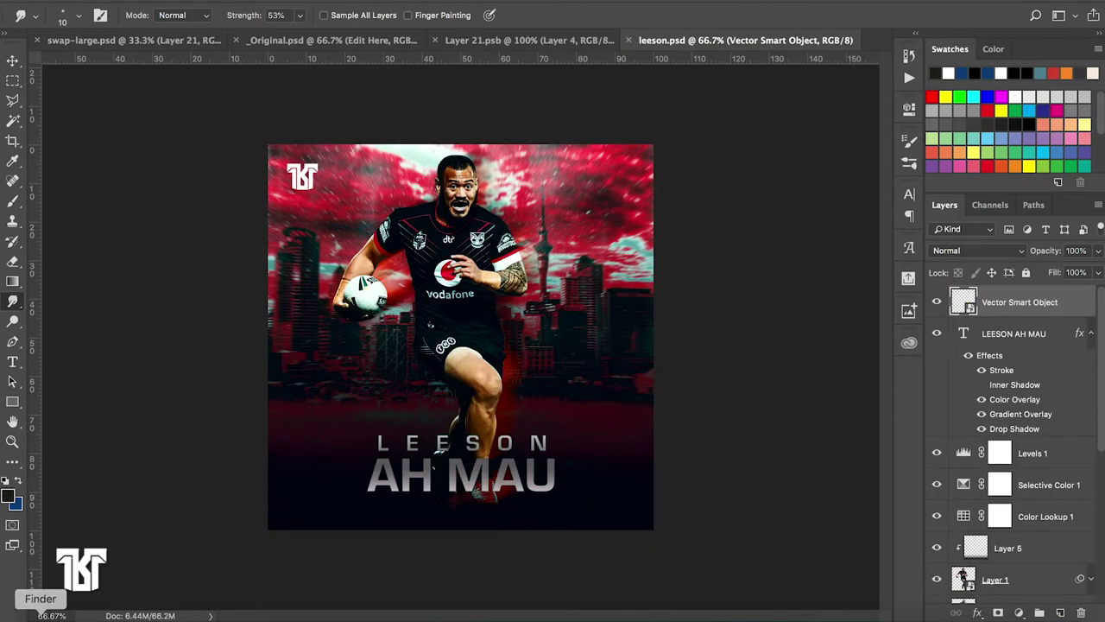
Browse the player folders from Big Rig to Faulkner, then select demar.psd in derozan
{"action": "left_click", "coordinate": [40, 614]}
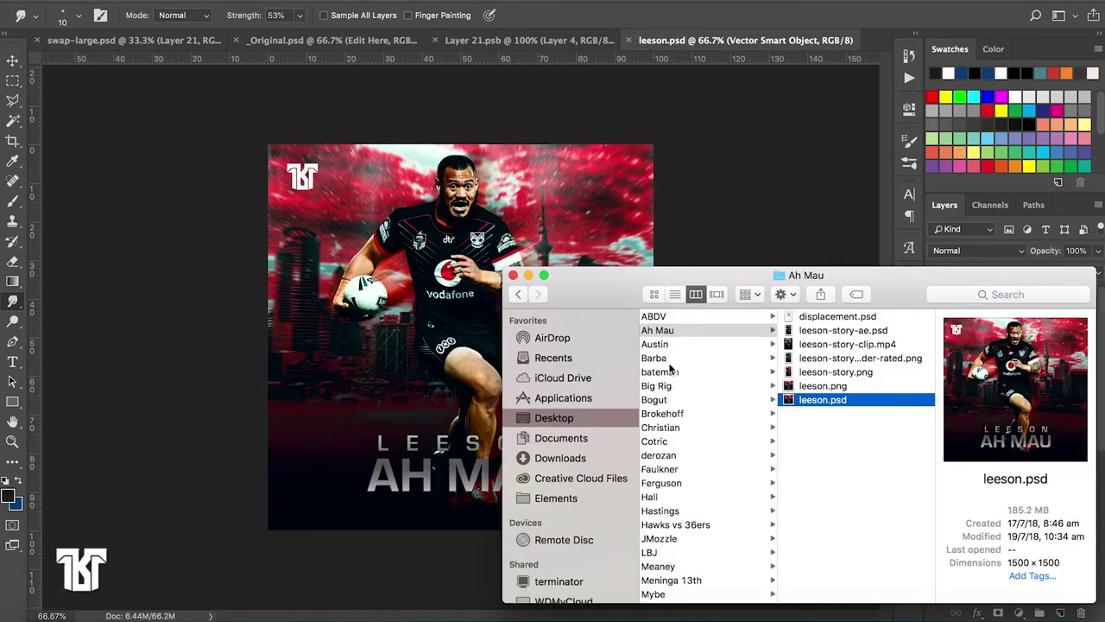
{"action": "scroll", "coordinate": [669, 359], "scroll_direction": "down", "scroll_amount": 2}
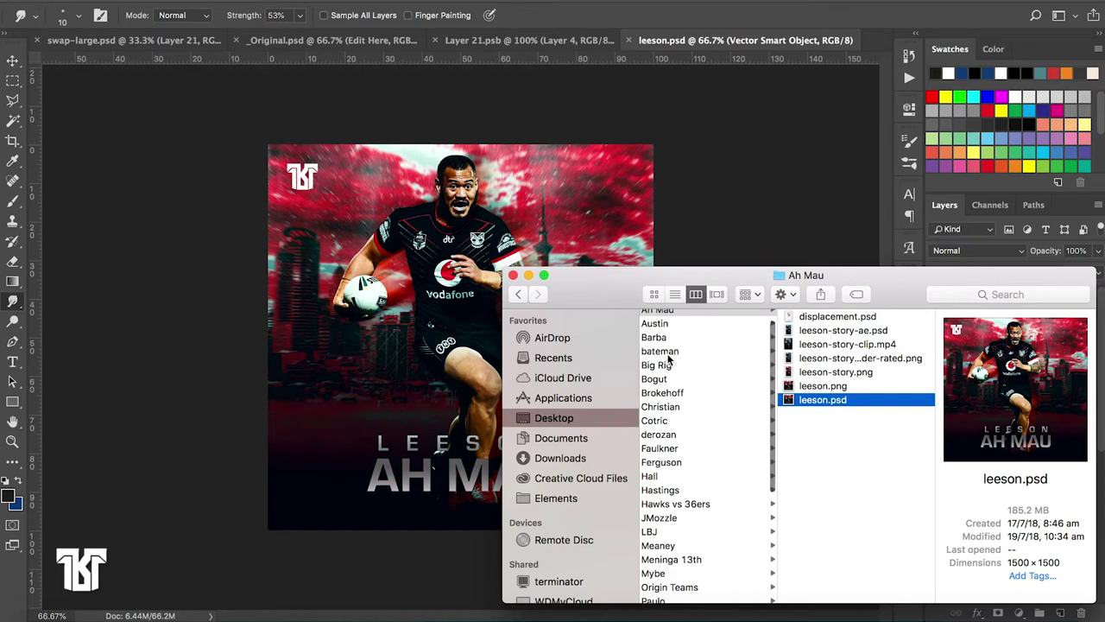
{"action": "left_click", "coordinate": [669, 358]}
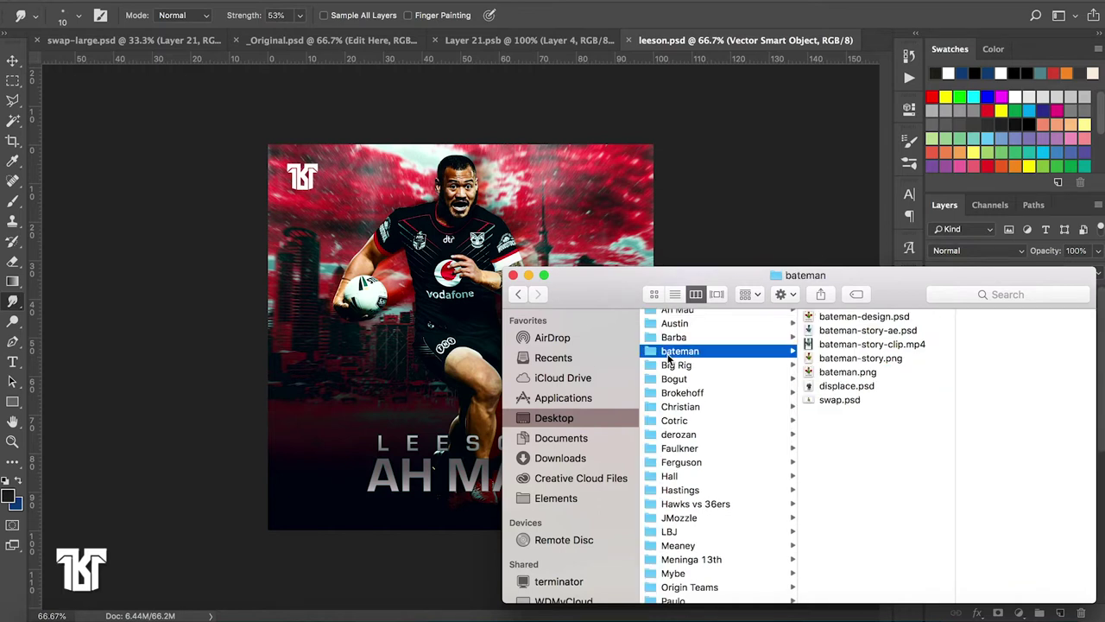
{"action": "left_click", "coordinate": [676, 365]}
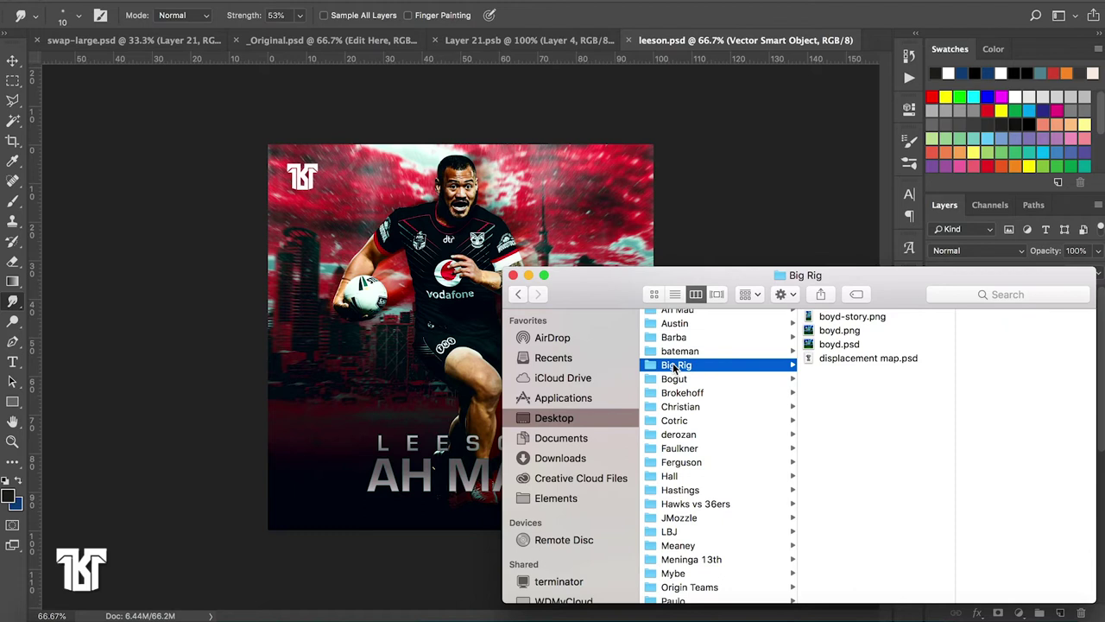
{"action": "left_click", "coordinate": [675, 380]}
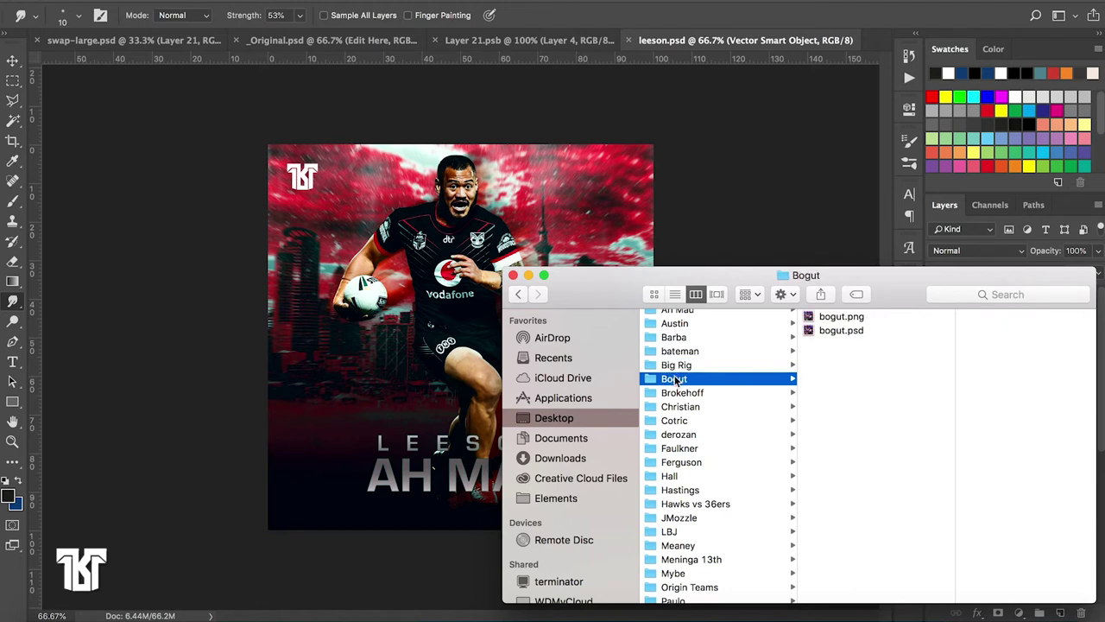
{"action": "left_click", "coordinate": [680, 394]}
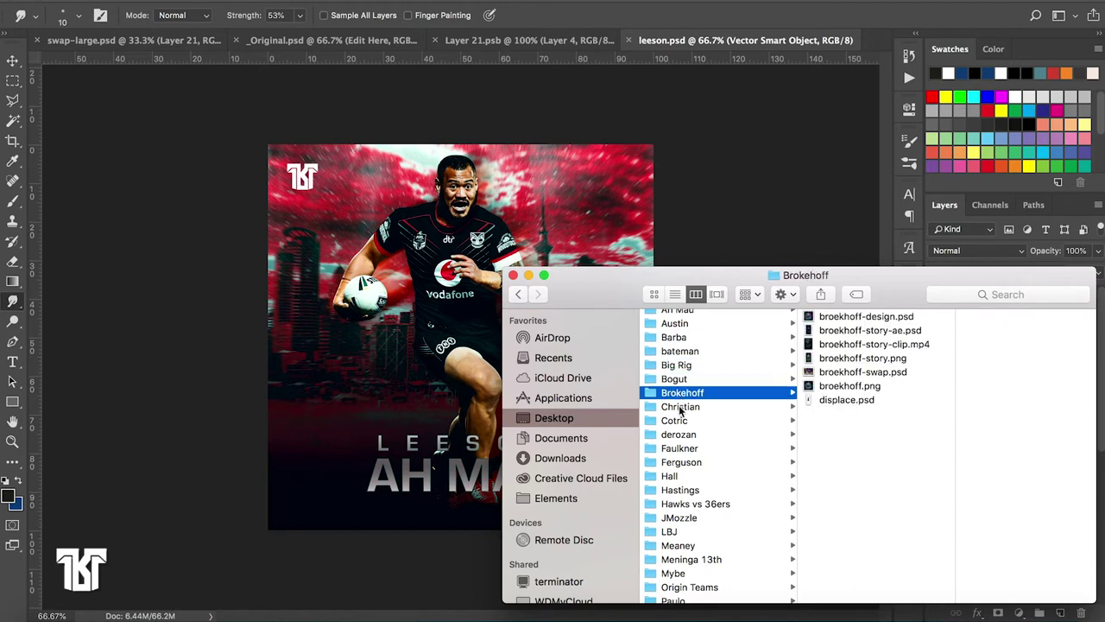
{"action": "left_click", "coordinate": [681, 409]}
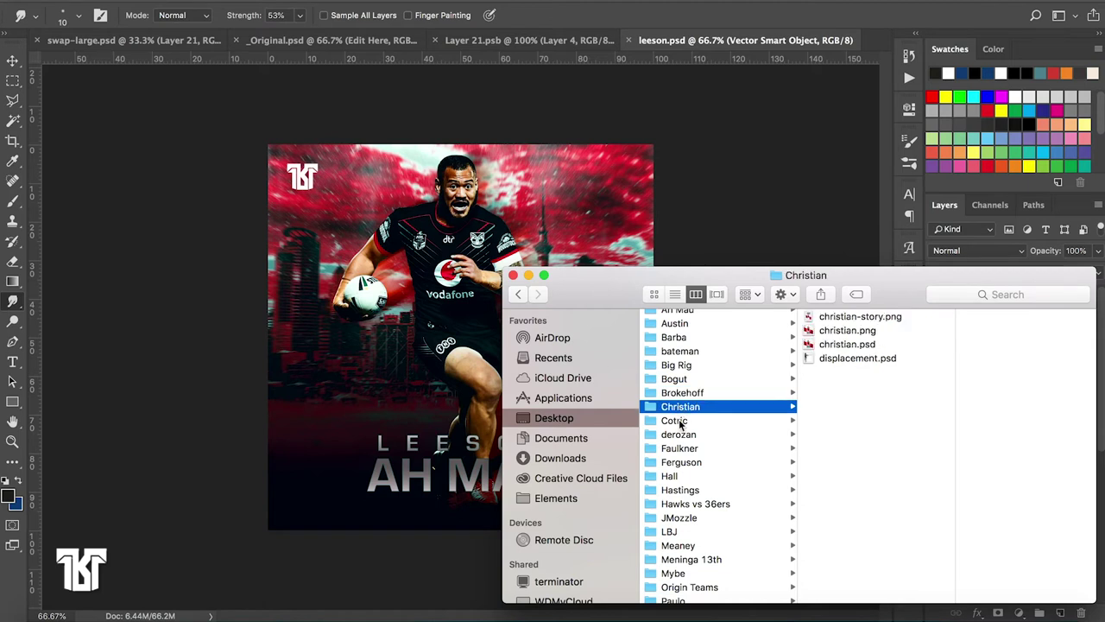
{"action": "left_click", "coordinate": [681, 421]}
{"action": "left_click", "coordinate": [680, 435]}
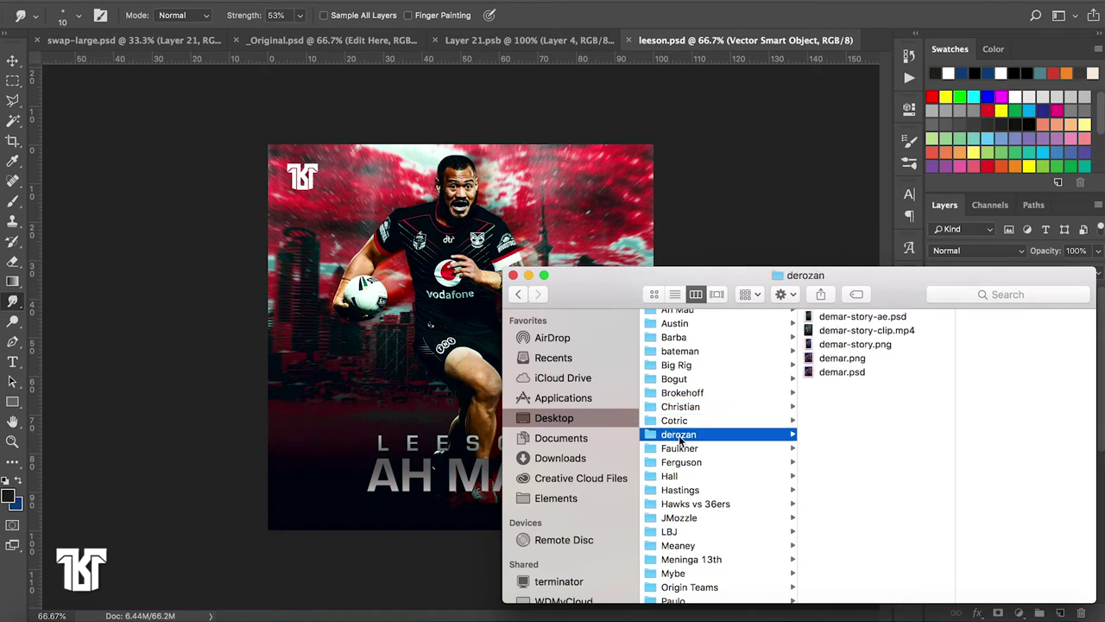
{"action": "left_click", "coordinate": [680, 449]}
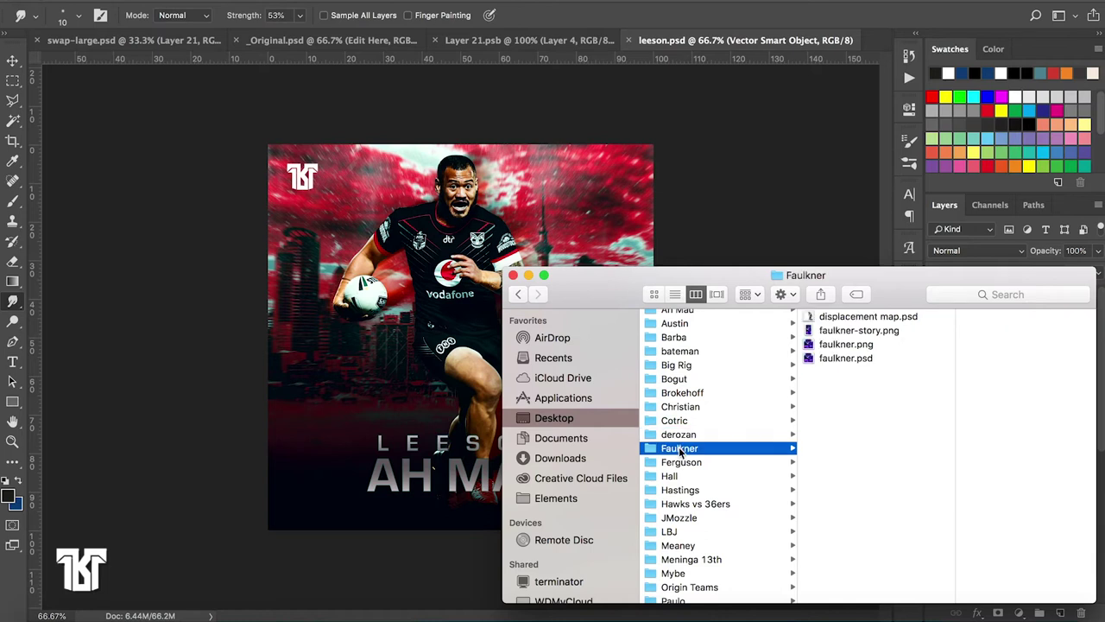
{"action": "left_click", "coordinate": [683, 436]}
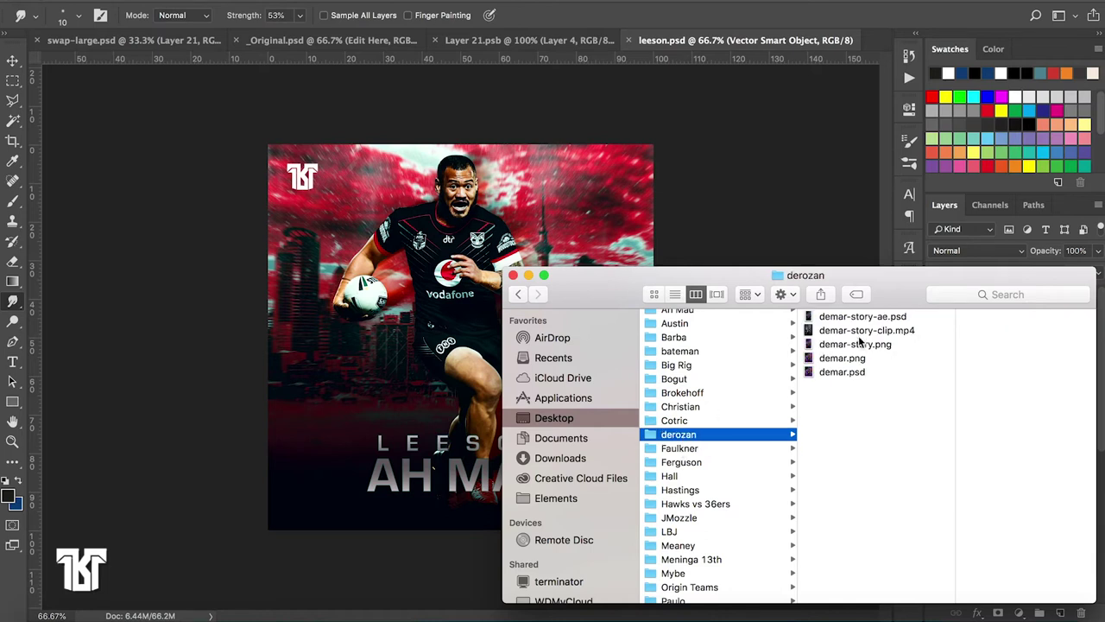
{"action": "left_click", "coordinate": [839, 371]}
Open demar.psd, then browse Faulkner, Ferguson and Hall, previewing displacement.psd
{"action": "double_click", "coordinate": [823, 372]}
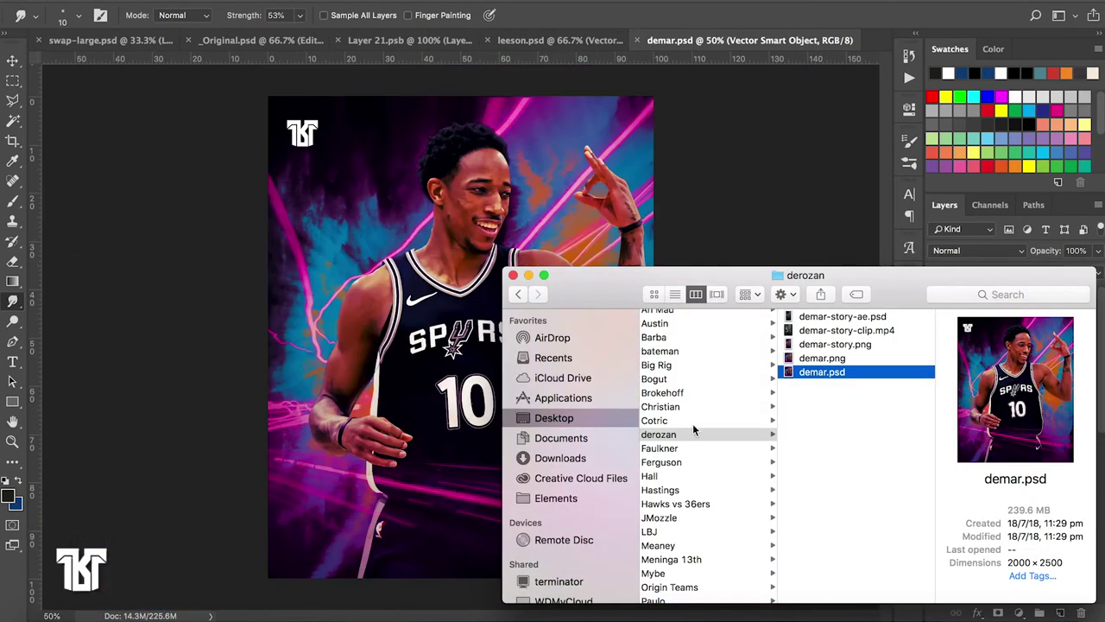
{"action": "left_click", "coordinate": [688, 448]}
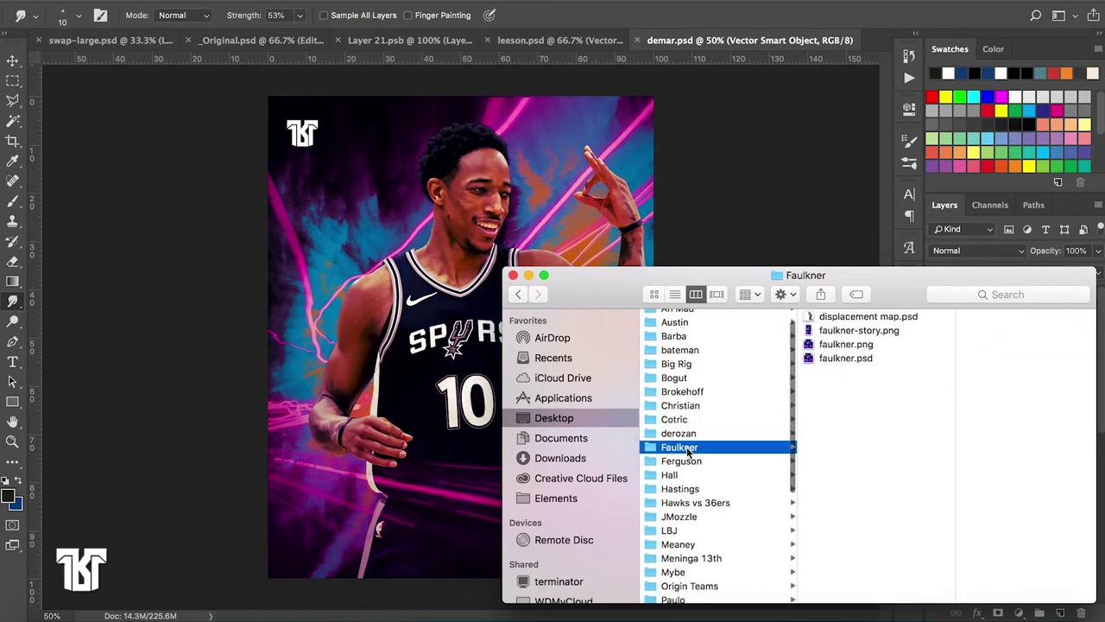
{"action": "left_click", "coordinate": [684, 461]}
{"action": "left_click", "coordinate": [682, 475]}
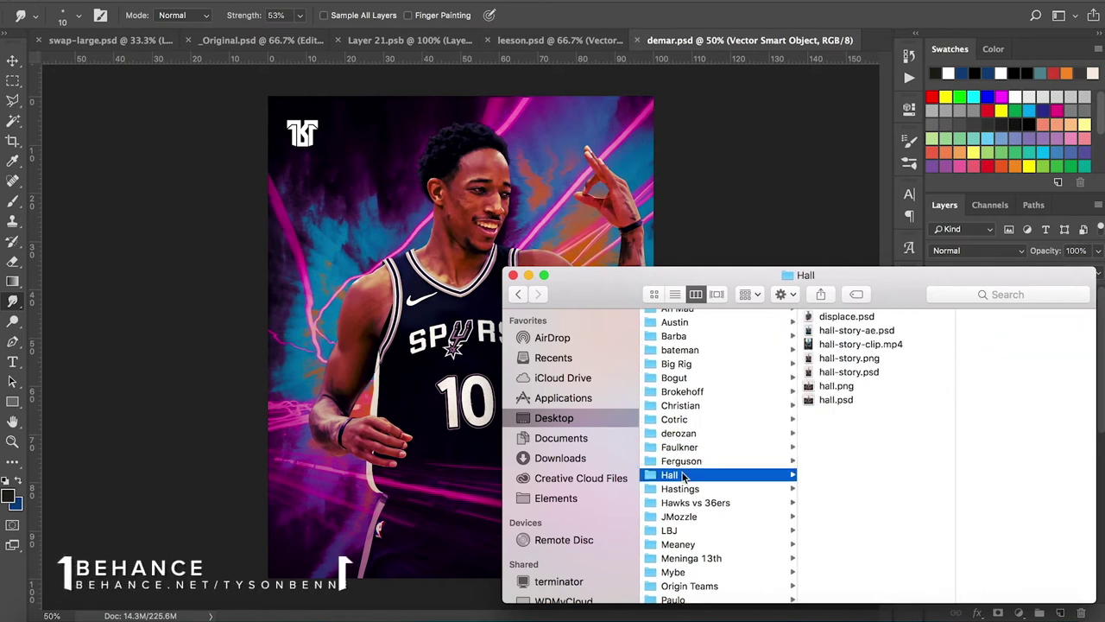
{"action": "left_click", "coordinate": [684, 462]}
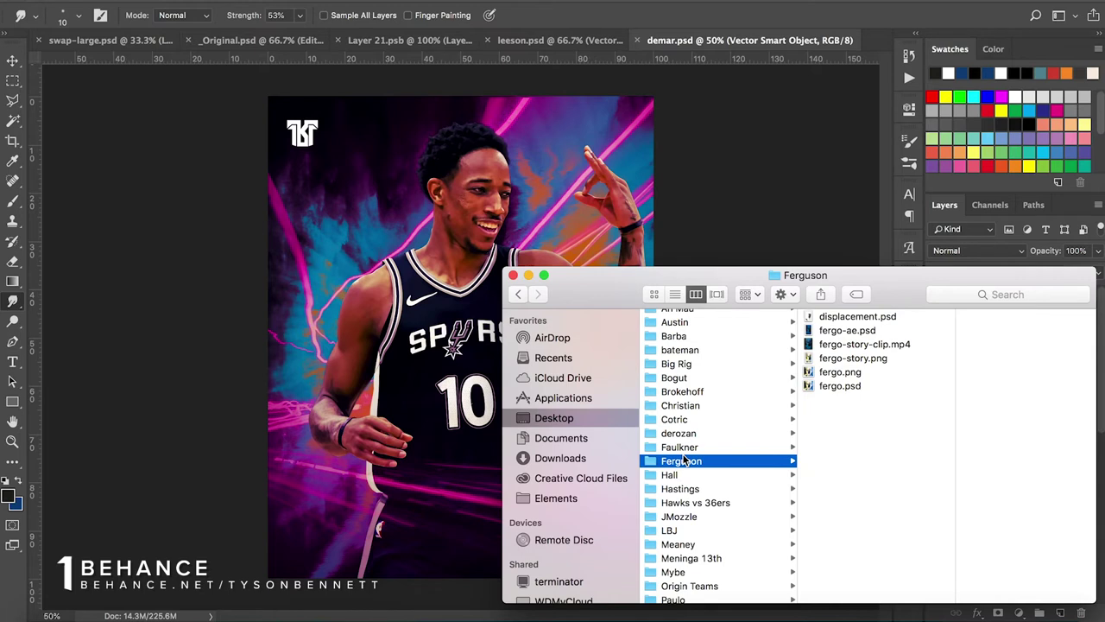
{"action": "left_click", "coordinate": [882, 318]}
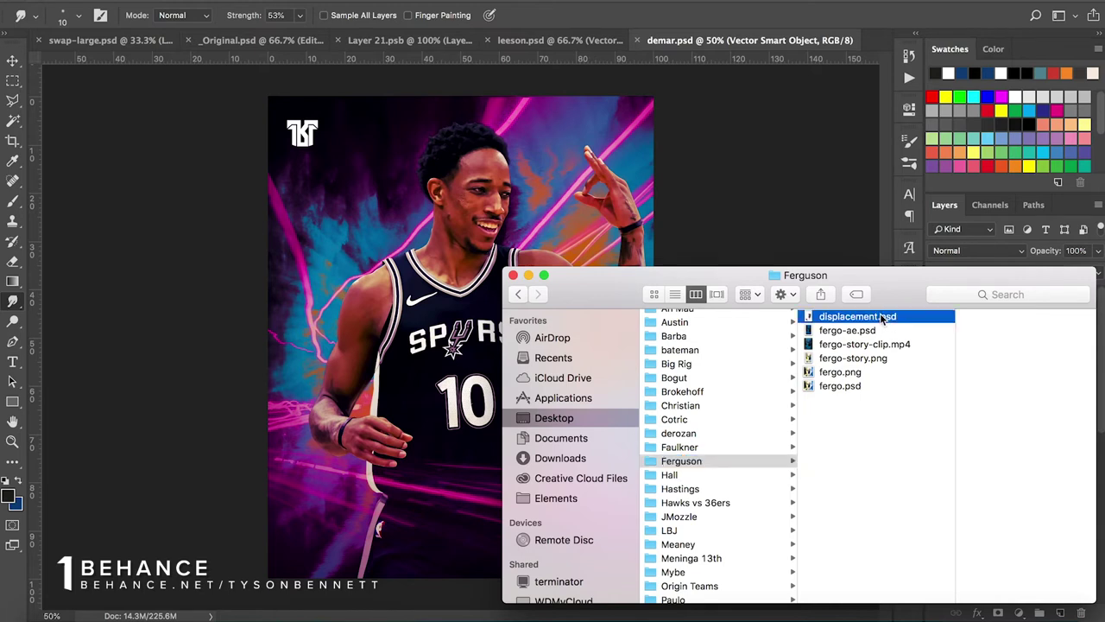
Pick jmozzle.psd in the JMozzle folder, then open mbye.psd from the Mybe folder
{"action": "left_click", "coordinate": [659, 475]}
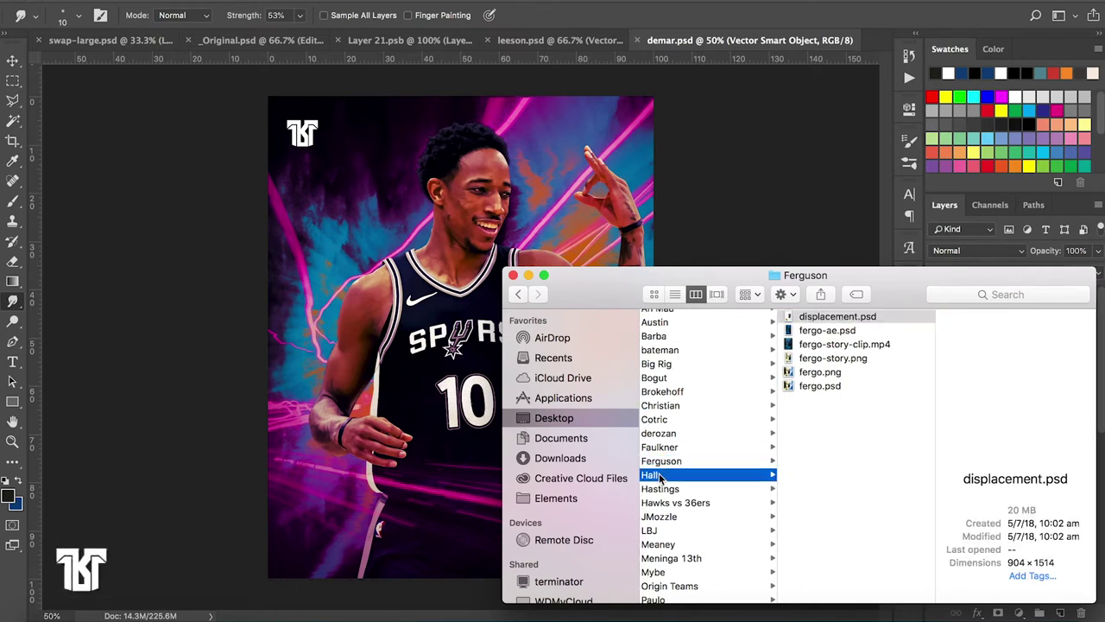
{"action": "left_click", "coordinate": [667, 490]}
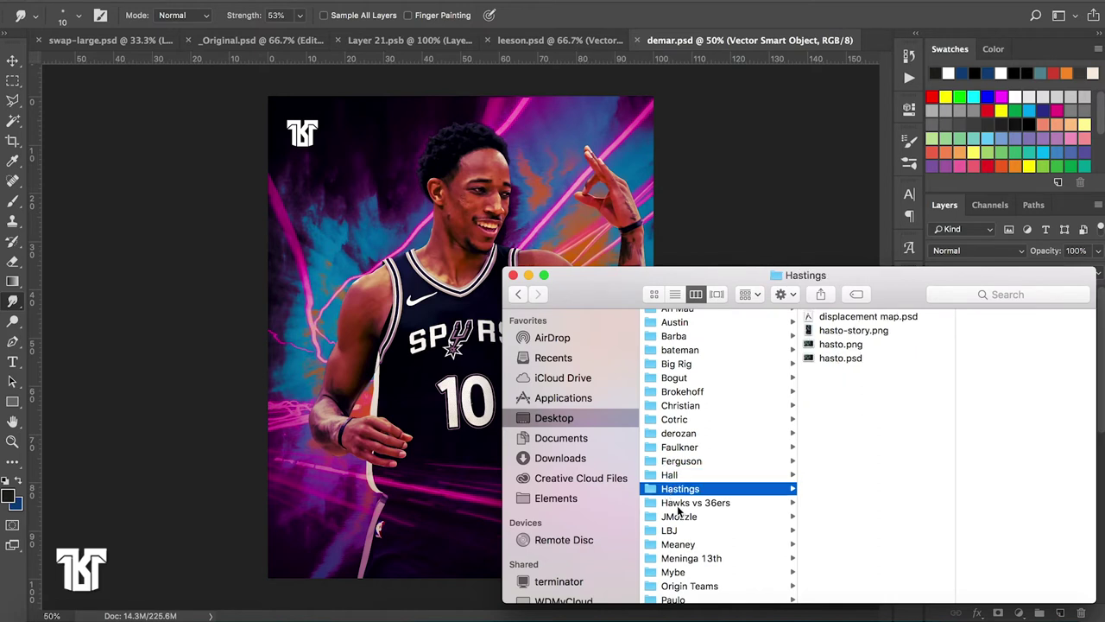
{"action": "left_click", "coordinate": [678, 504]}
{"action": "left_click", "coordinate": [679, 516]}
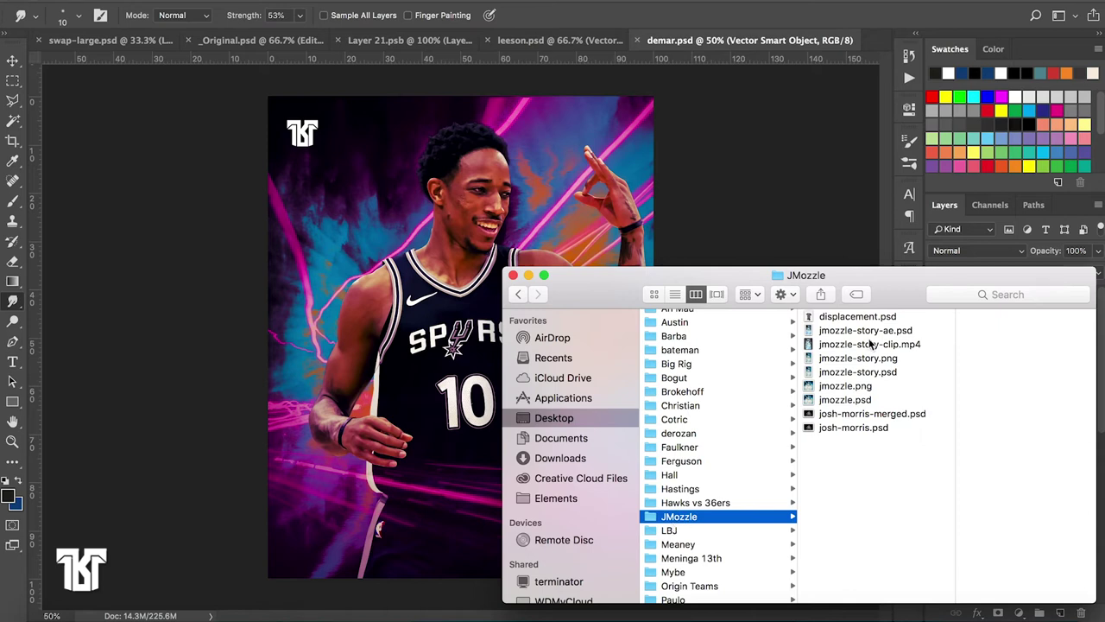
{"action": "left_click", "coordinate": [842, 401]}
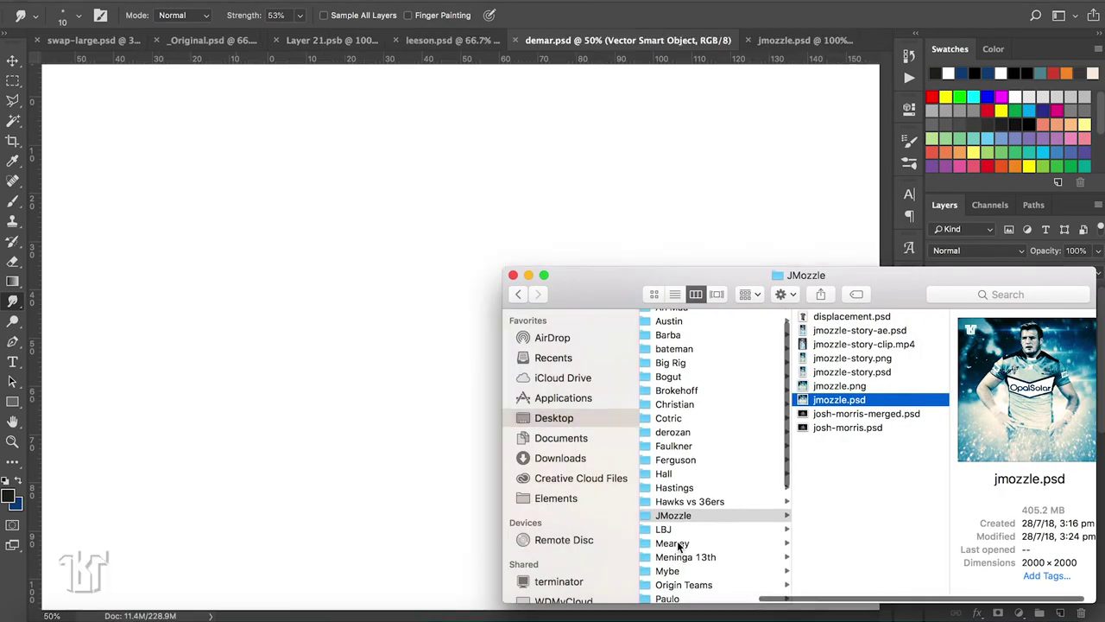
{"action": "scroll", "coordinate": [678, 545], "scroll_direction": "down", "scroll_amount": 2}
{"action": "scroll", "coordinate": [679, 546], "scroll_direction": "left", "scroll_amount": 1}
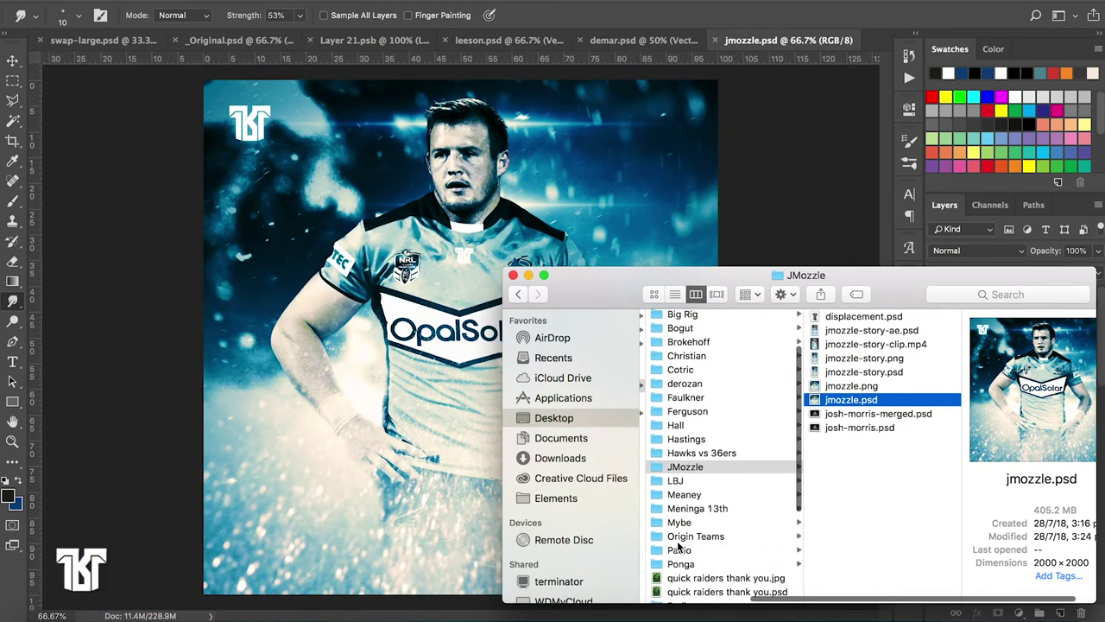
{"action": "left_click", "coordinate": [694, 525]}
{"action": "double_click", "coordinate": [841, 369]}
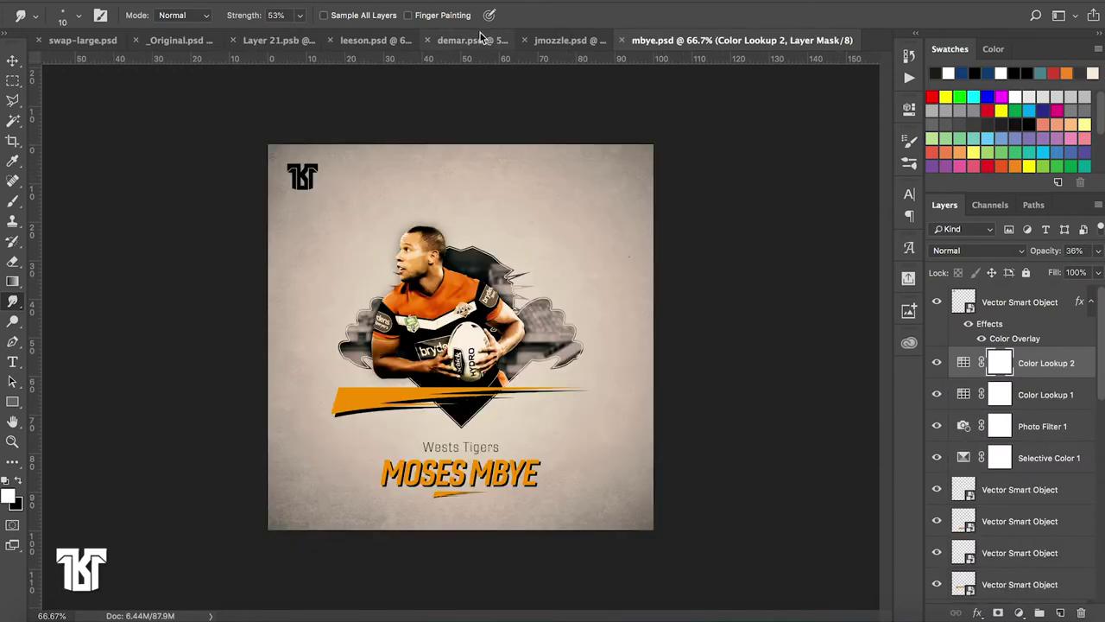
In leeson.psd, open the Layer 1 smart object and show only the original jersey photo
{"action": "left_click", "coordinate": [367, 41]}
{"action": "scroll", "coordinate": [970, 427], "scroll_direction": "down", "scroll_amount": 1}
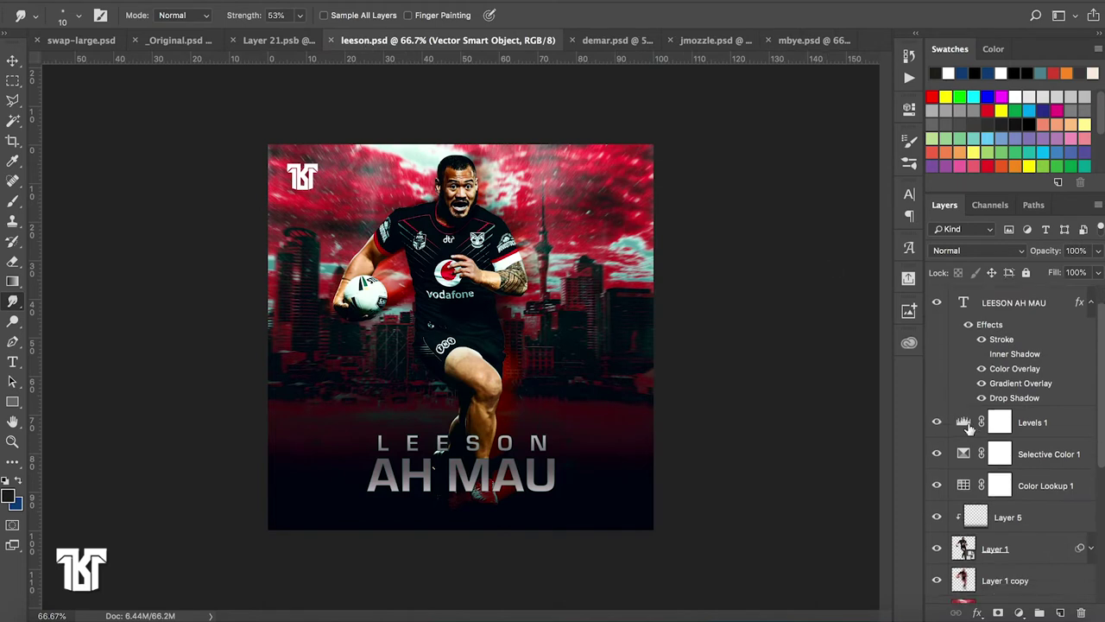
{"action": "scroll", "coordinate": [970, 423], "scroll_direction": "down", "scroll_amount": 6}
{"action": "double_click", "coordinate": [972, 354]}
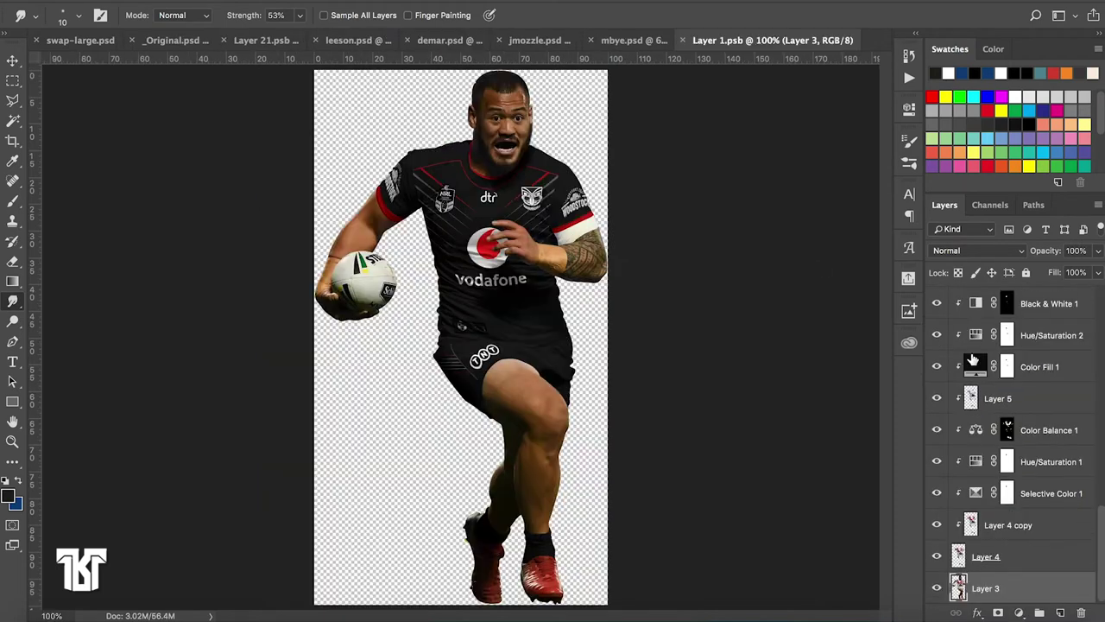
{"action": "left_click", "coordinate": [936, 589], "text": "alt"}
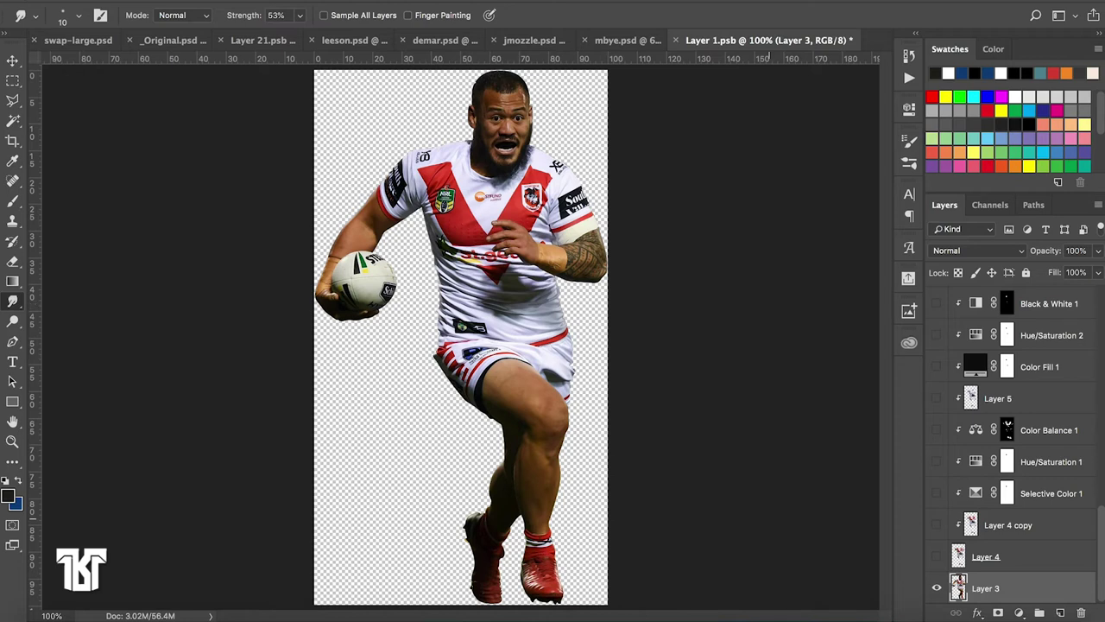
Re-enable Layer 4, Layer 4 copy, Selective Color 1, Hue/Saturation 1, Color Balance 1 and Layer 5
{"action": "left_click", "coordinate": [936, 556]}
{"action": "left_click", "coordinate": [936, 524]}
{"action": "left_click", "coordinate": [936, 492]}
{"action": "left_click", "coordinate": [936, 491]}
{"action": "left_click", "coordinate": [935, 461]}
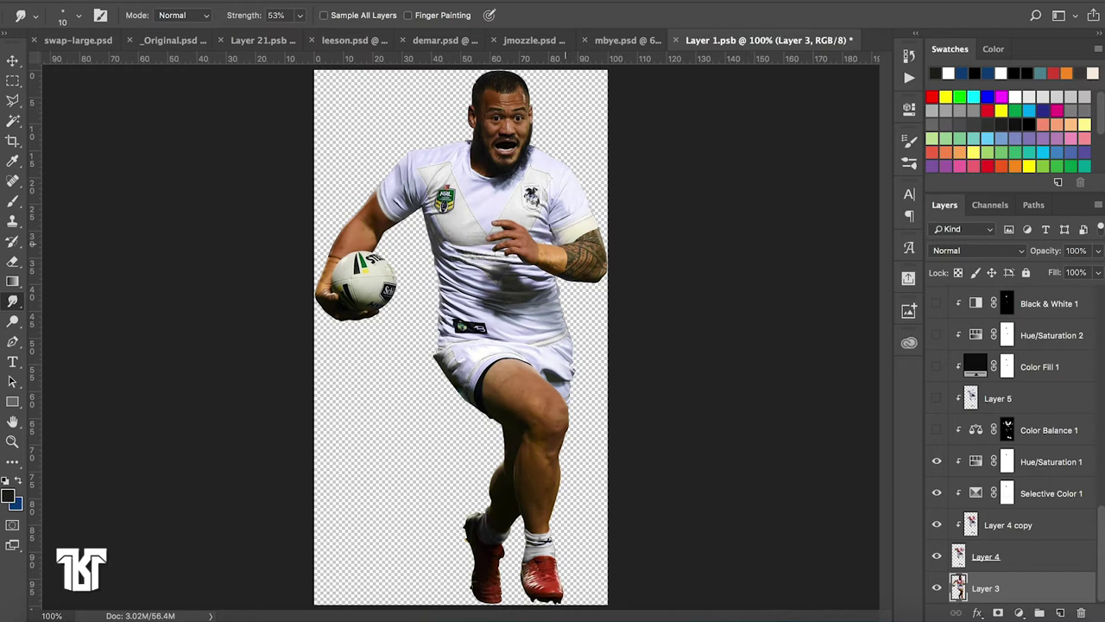
{"action": "left_click", "coordinate": [937, 429]}
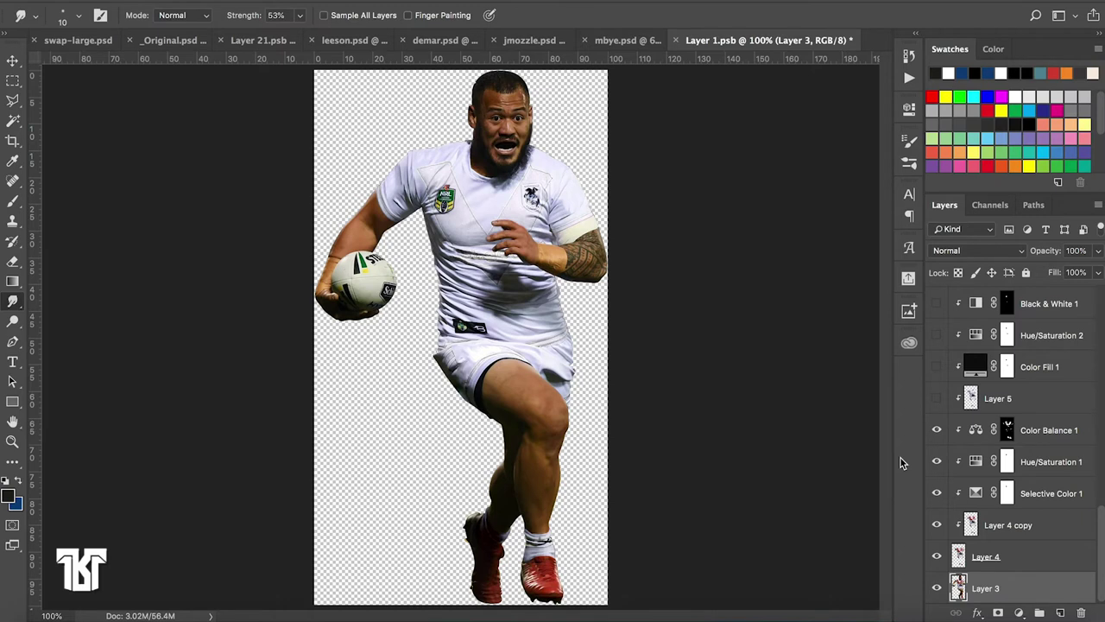
{"action": "left_click", "coordinate": [936, 398]}
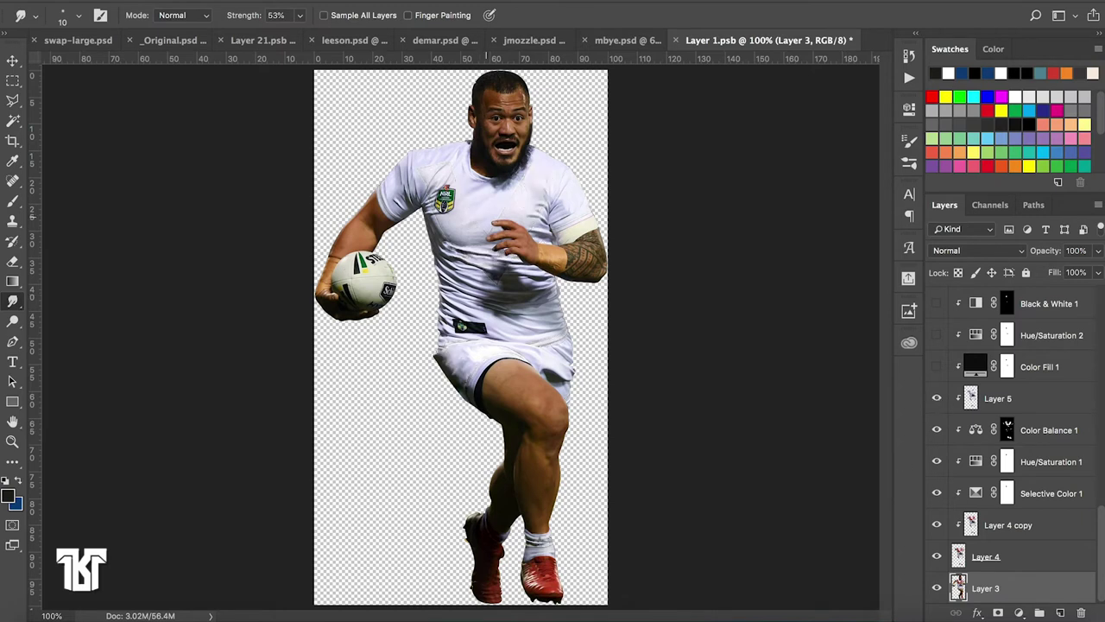
Turn on the navy Color Fill 1 and Hue/Saturation 2, comparing navy against the black kit
{"action": "left_click", "coordinate": [937, 367]}
{"action": "scroll", "coordinate": [937, 371], "scroll_direction": "up", "scroll_amount": 3}
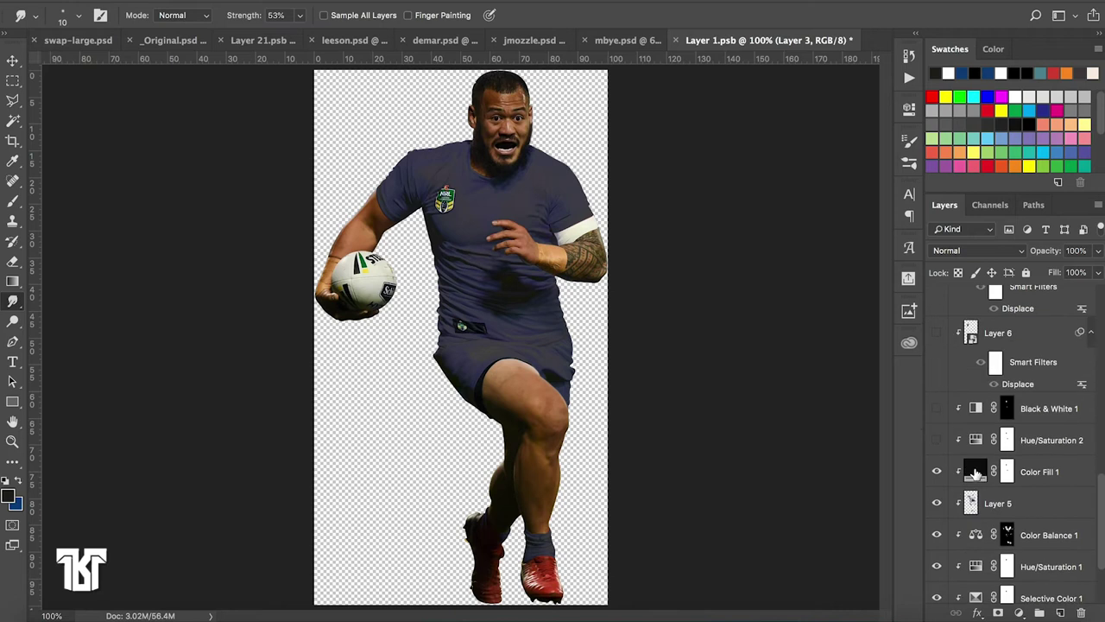
{"action": "double_click", "coordinate": [975, 471]}
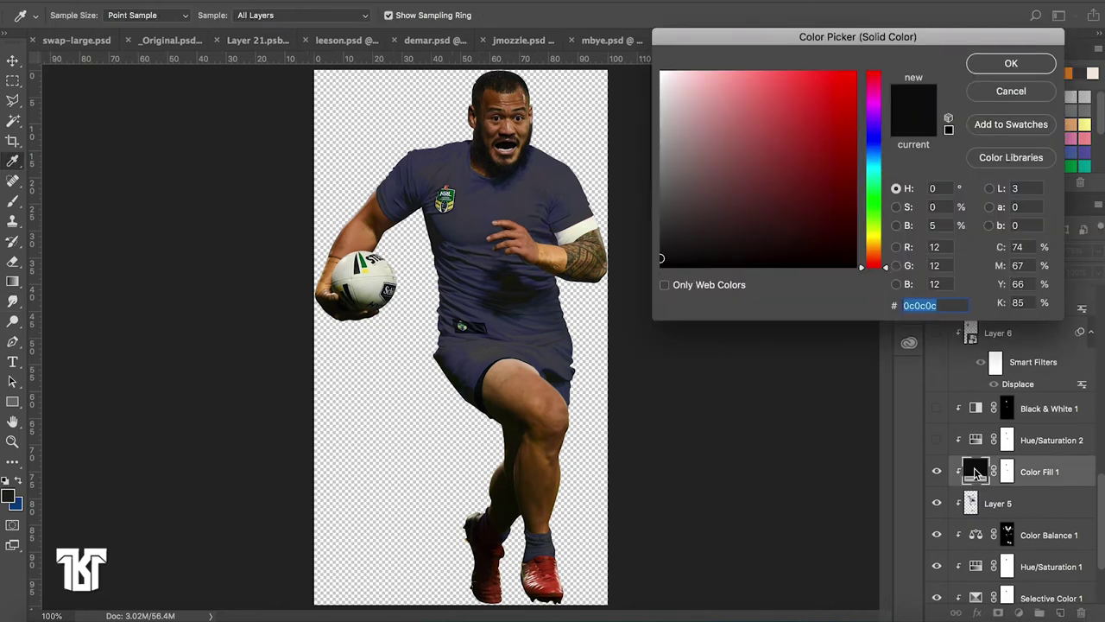
{"action": "left_click", "coordinate": [1017, 87]}
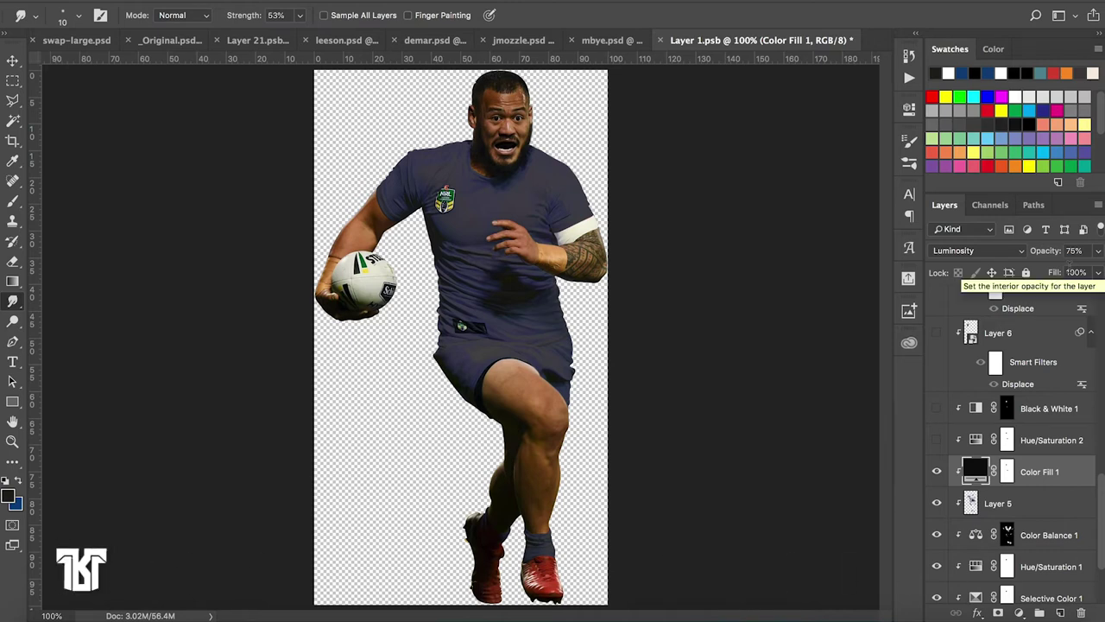
{"action": "left_click", "coordinate": [937, 472]}
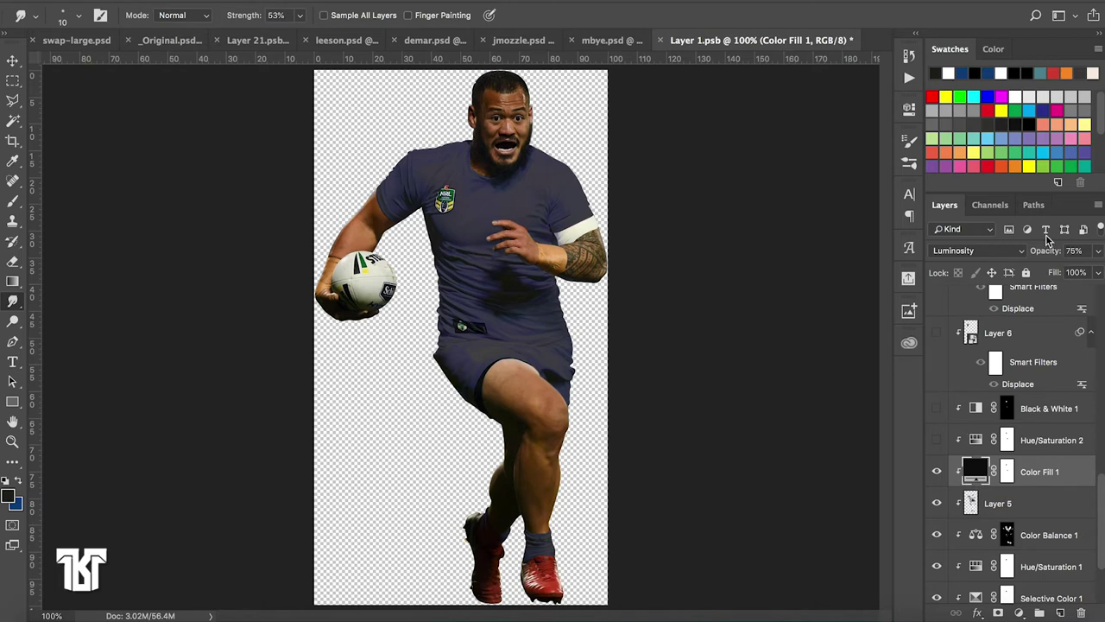
{"action": "left_click", "coordinate": [935, 442]}
{"action": "left_click", "coordinate": [935, 442]}
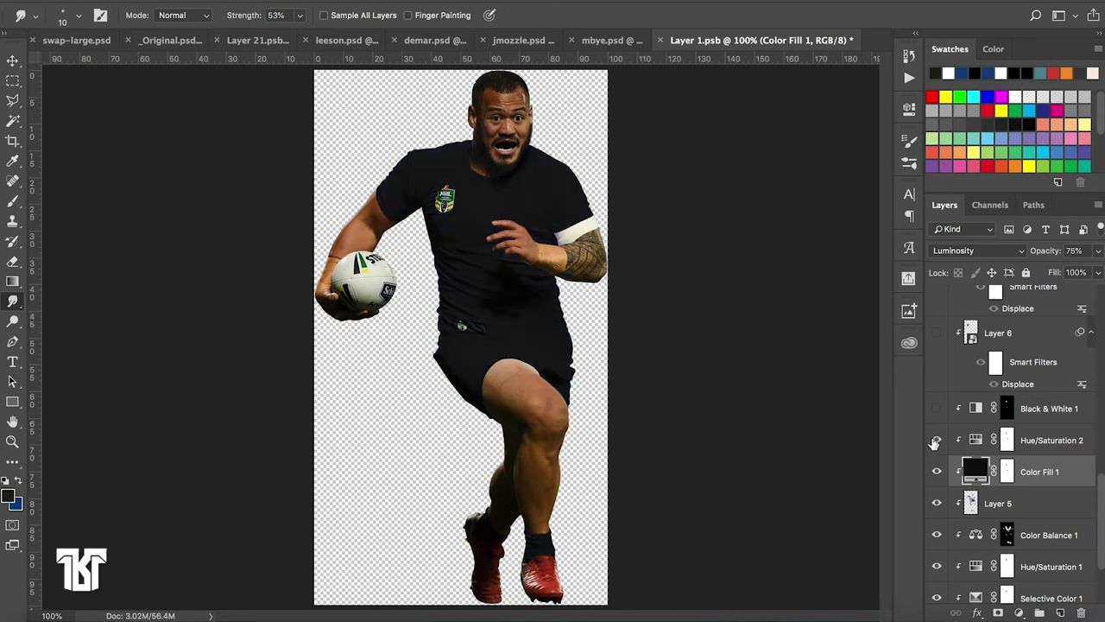
{"action": "double_click", "coordinate": [975, 440]}
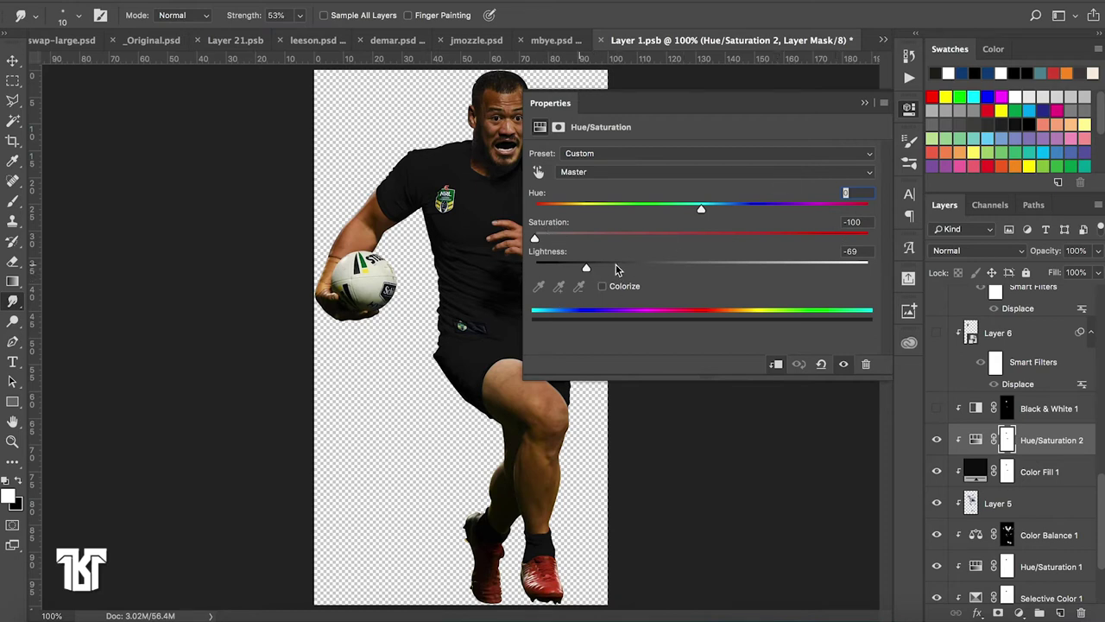
Turn on Black & White 1 to grey the badge, then show Layer 6 and the WOODSTOCK sleeve logo
{"action": "left_click", "coordinate": [864, 102]}
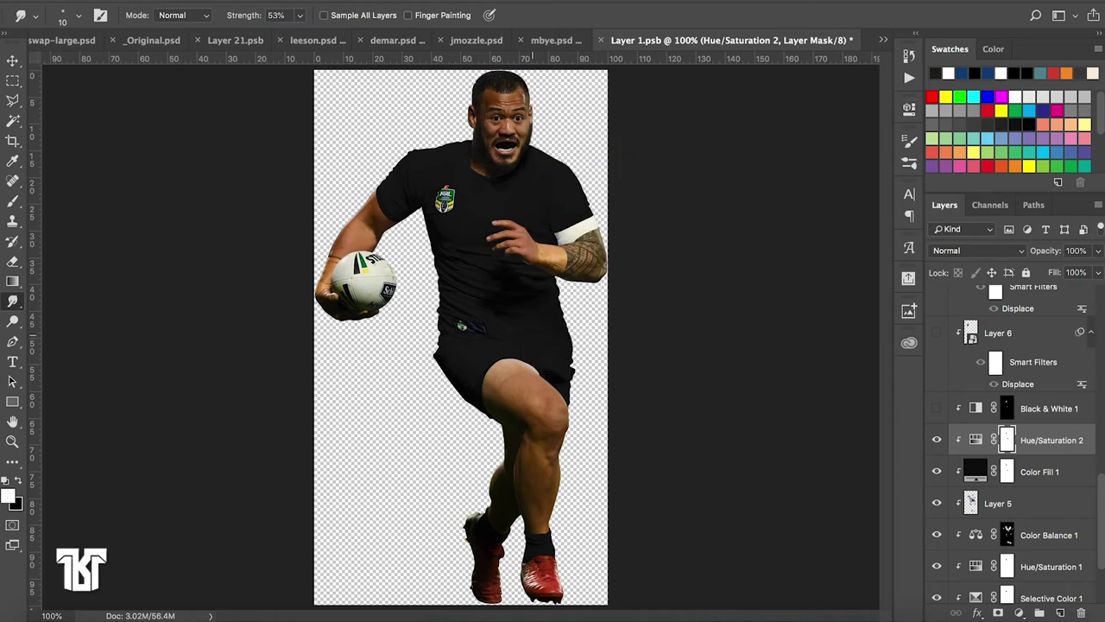
{"action": "left_click", "coordinate": [935, 409]}
{"action": "left_click", "coordinate": [936, 408]}
{"action": "scroll", "coordinate": [949, 432], "scroll_direction": "up", "scroll_amount": 3}
{"action": "left_click", "coordinate": [935, 479]}
{"action": "left_click", "coordinate": [935, 403]}
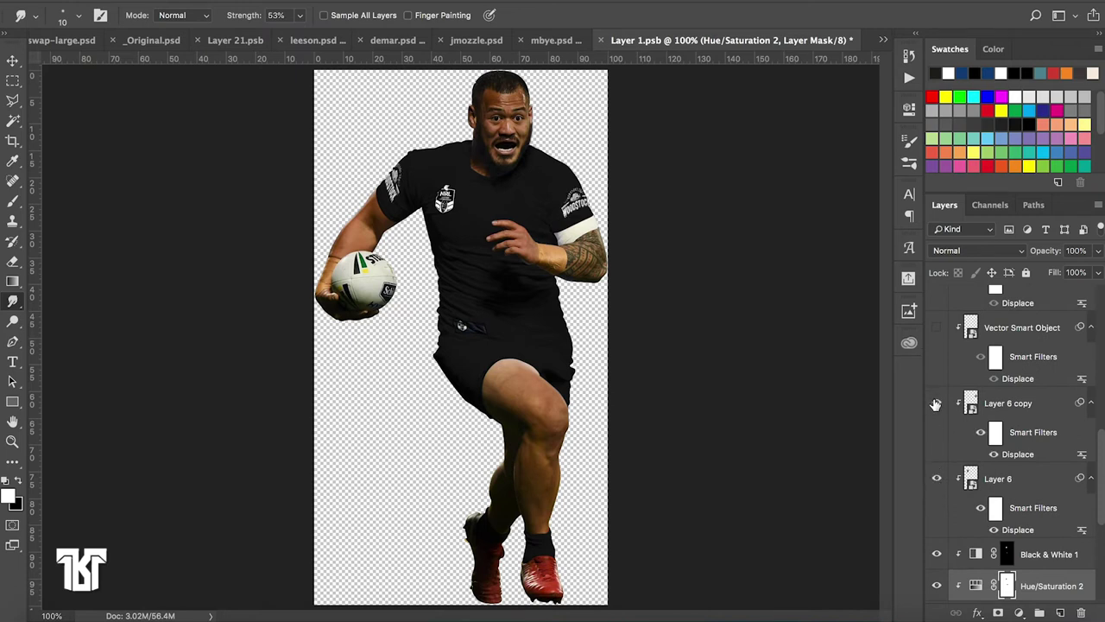
Show the dtr and Vodafone logos, red logo and sleeve trims, and the chest stripes
{"action": "scroll", "coordinate": [936, 403], "scroll_direction": "up", "scroll_amount": 3}
{"action": "left_click", "coordinate": [936, 409]}
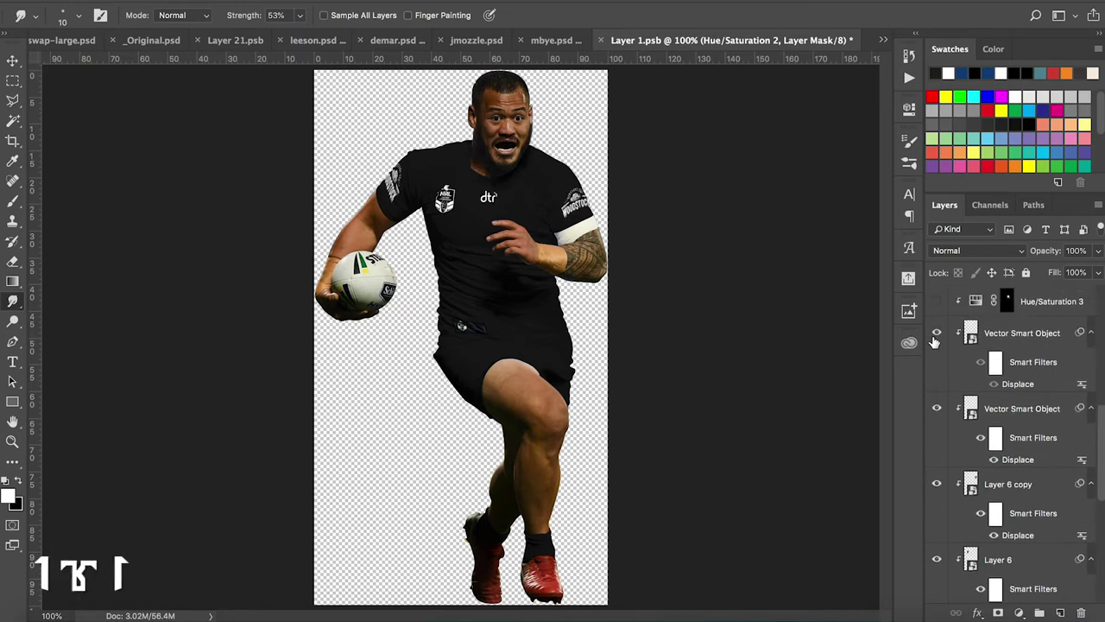
{"action": "scroll", "coordinate": [933, 341], "scroll_direction": "up", "scroll_amount": 3}
{"action": "left_click", "coordinate": [937, 363]}
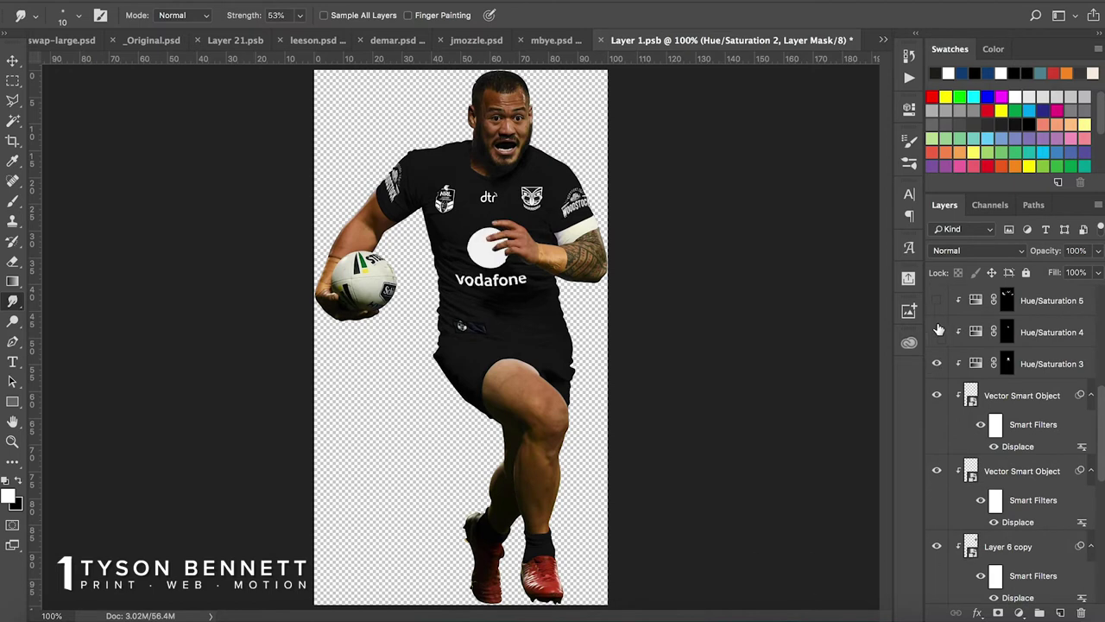
{"action": "left_click", "coordinate": [937, 331]}
{"action": "scroll", "coordinate": [938, 333], "scroll_direction": "up", "scroll_amount": 2}
{"action": "left_click", "coordinate": [937, 359]}
{"action": "left_click", "coordinate": [937, 327]}
Show the TNT shorts logo, Layer 7, displacement shading and Layer 3 copy, then close Layer 1.psb
{"action": "scroll", "coordinate": [937, 333], "scroll_direction": "up", "scroll_amount": 1}
{"action": "scroll", "coordinate": [937, 332], "scroll_direction": "up", "scroll_amount": 1}
{"action": "scroll", "coordinate": [937, 331], "scroll_direction": "up", "scroll_amount": 1}
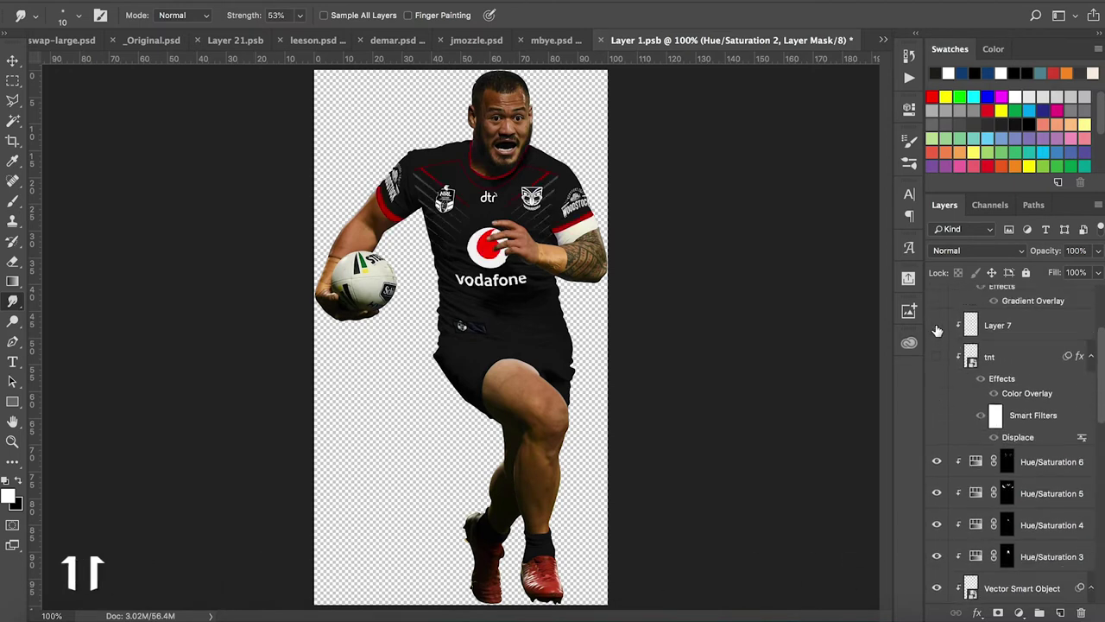
{"action": "left_click", "coordinate": [936, 357]}
{"action": "scroll", "coordinate": [939, 356], "scroll_direction": "up", "scroll_amount": 2}
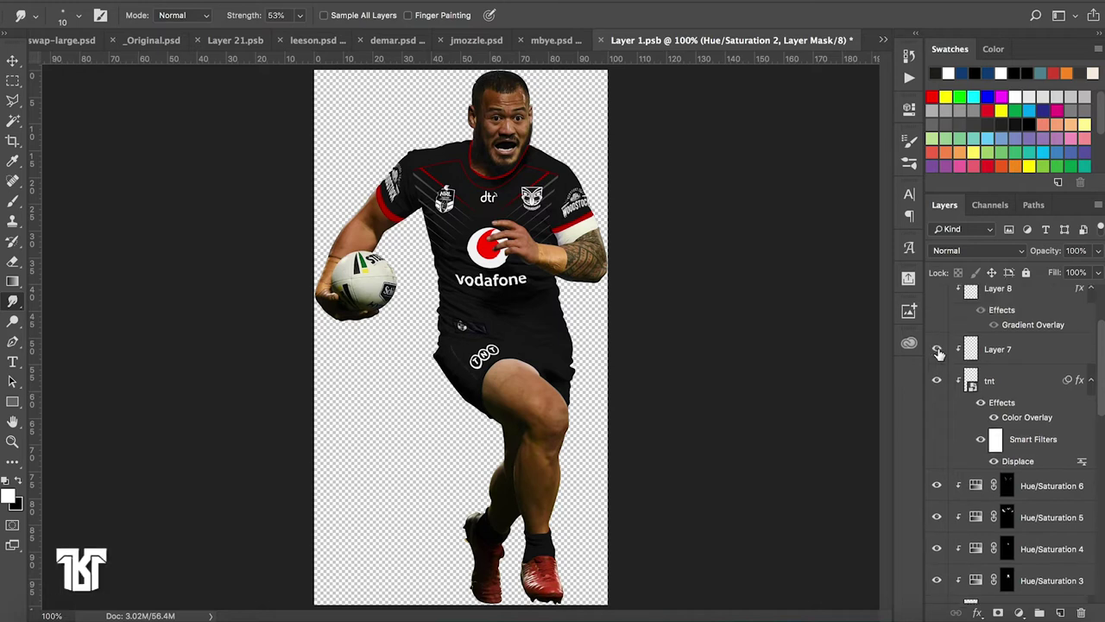
{"action": "left_click", "coordinate": [937, 349]}
{"action": "scroll", "coordinate": [939, 353], "scroll_direction": "up", "scroll_amount": 2}
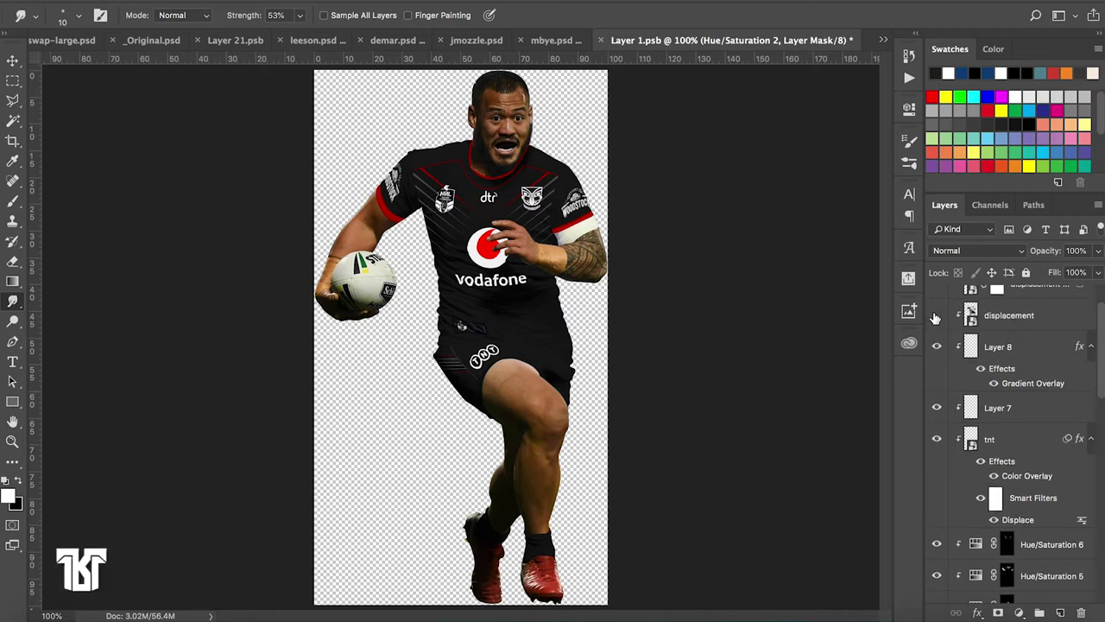
{"action": "left_click", "coordinate": [936, 316]}
{"action": "scroll", "coordinate": [934, 318], "scroll_direction": "up", "scroll_amount": 2}
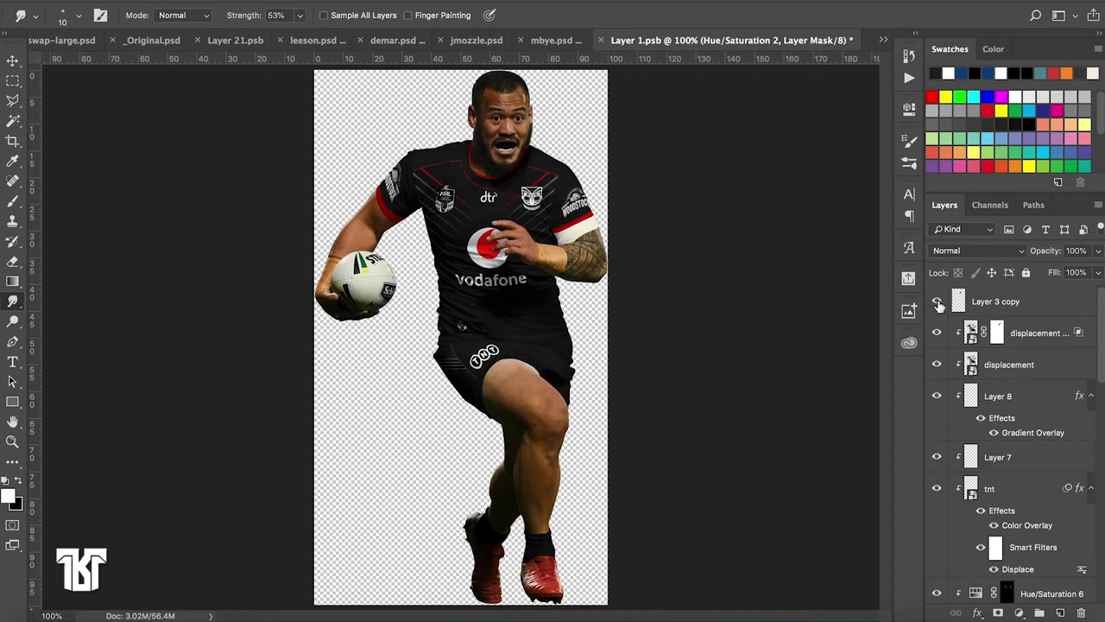
{"action": "left_click", "coordinate": [937, 302]}
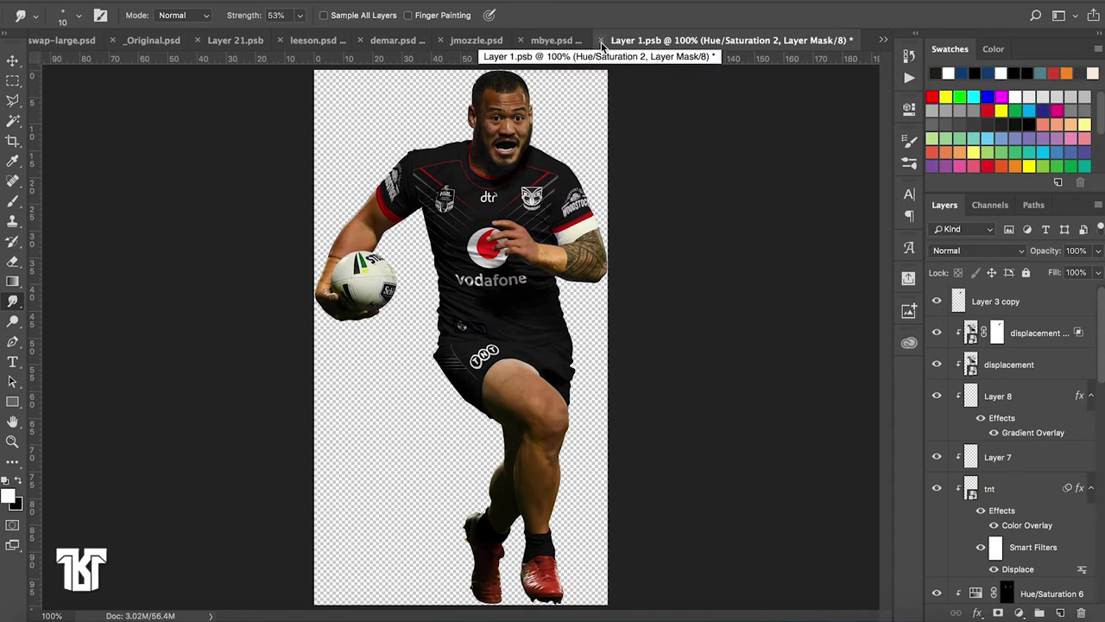
{"action": "left_click", "coordinate": [602, 44]}
Discard Layer 1.psb changes and open the Layer 21 smart object in demar.psd
{"action": "left_click", "coordinate": [509, 211]}
{"action": "left_click", "coordinate": [586, 38]}
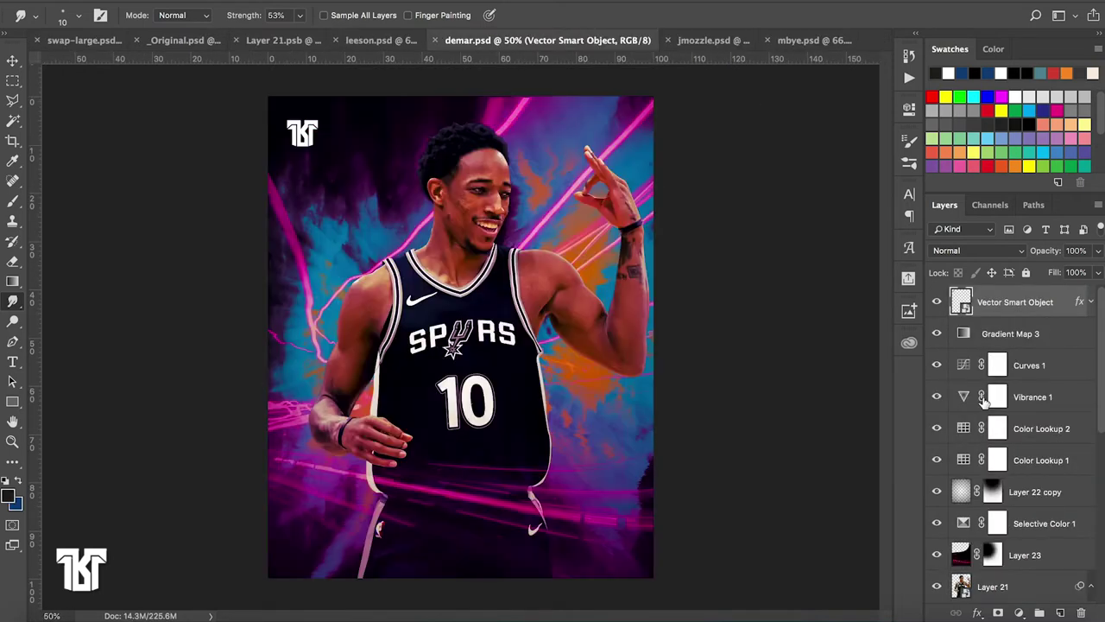
{"action": "scroll", "coordinate": [983, 399], "scroll_direction": "down", "scroll_amount": 1}
{"action": "scroll", "coordinate": [982, 398], "scroll_direction": "down", "scroll_amount": 5}
{"action": "left_click", "coordinate": [967, 358]}
{"action": "double_click", "coordinate": [963, 358]}
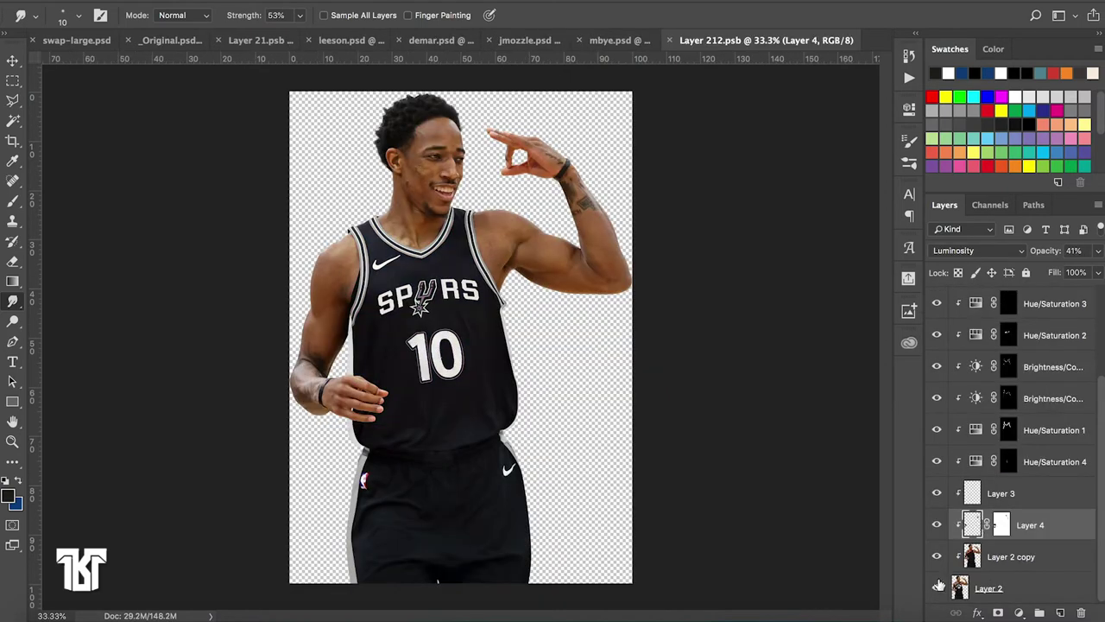
Re-enable layers from the original Raptors jersey through the recoloured number 10, grey trim and SPURS lettering
{"action": "left_click", "coordinate": [936, 588], "text": "alt"}
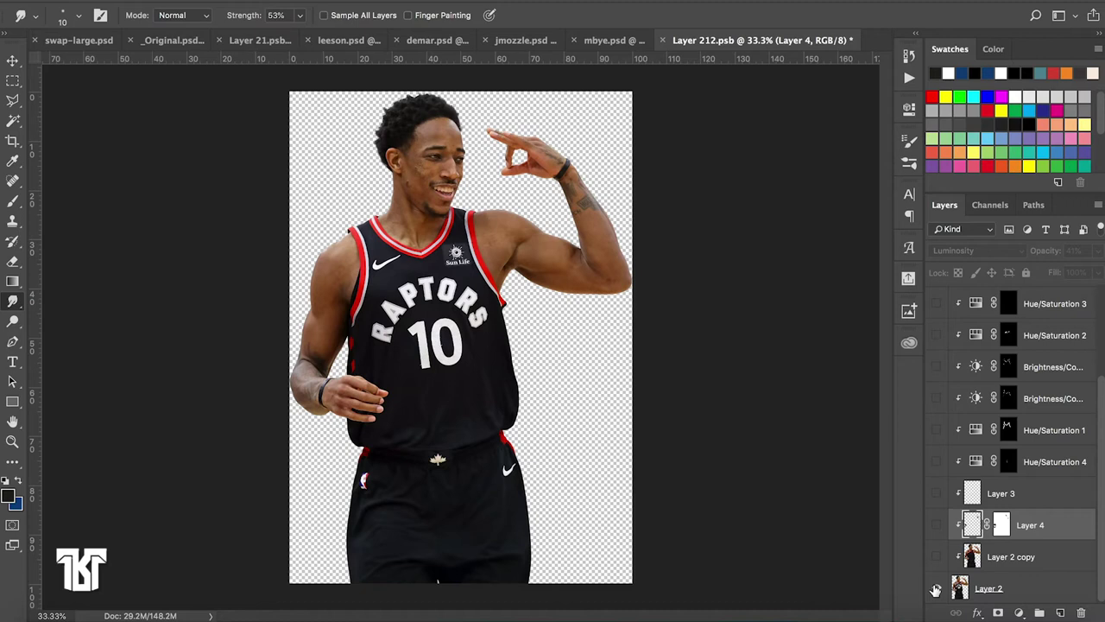
{"action": "left_click", "coordinate": [935, 556]}
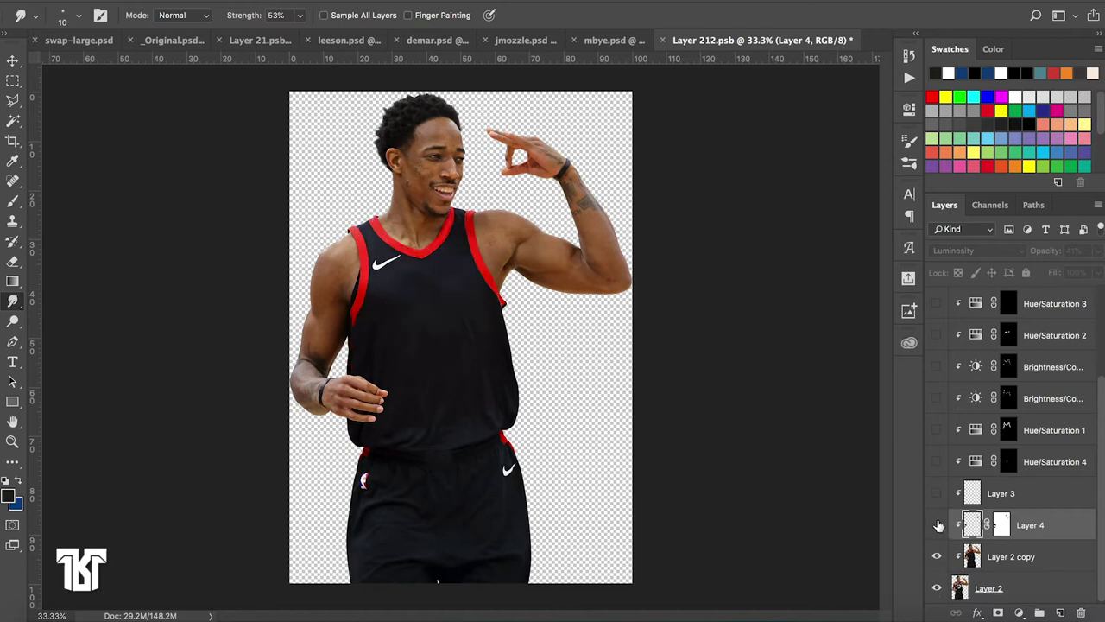
{"action": "left_click", "coordinate": [936, 524]}
{"action": "left_click", "coordinate": [937, 493]}
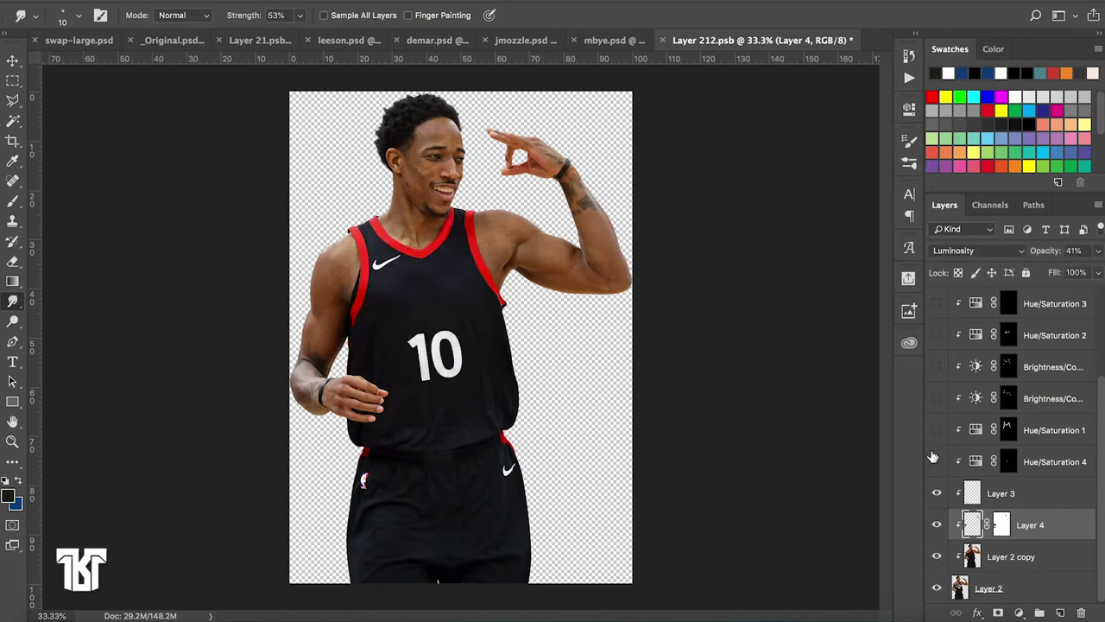
{"action": "left_click", "coordinate": [937, 461]}
{"action": "left_click", "coordinate": [937, 430]}
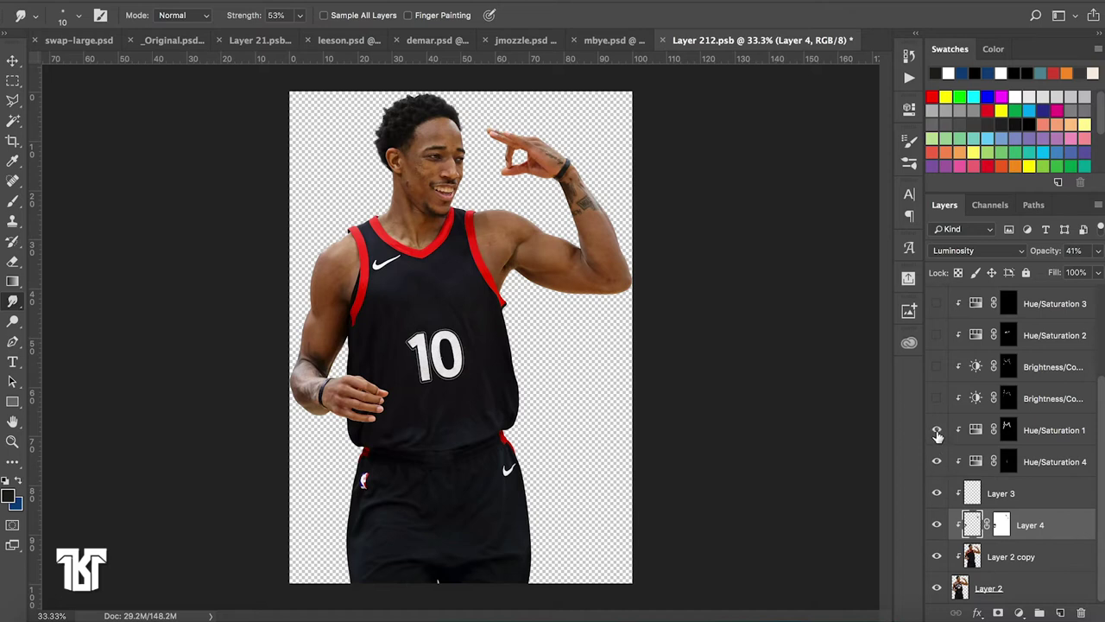
{"action": "left_click", "coordinate": [936, 398]}
{"action": "left_click", "coordinate": [936, 367]}
Show the remaining SPURS lettering, Invert 1 and lower-edge brightening, then close Layer 212.psb without saving
{"action": "scroll", "coordinate": [936, 368], "scroll_direction": "up", "scroll_amount": 1}
{"action": "left_click", "coordinate": [935, 366]}
{"action": "scroll", "coordinate": [936, 369], "scroll_direction": "up", "scroll_amount": 1}
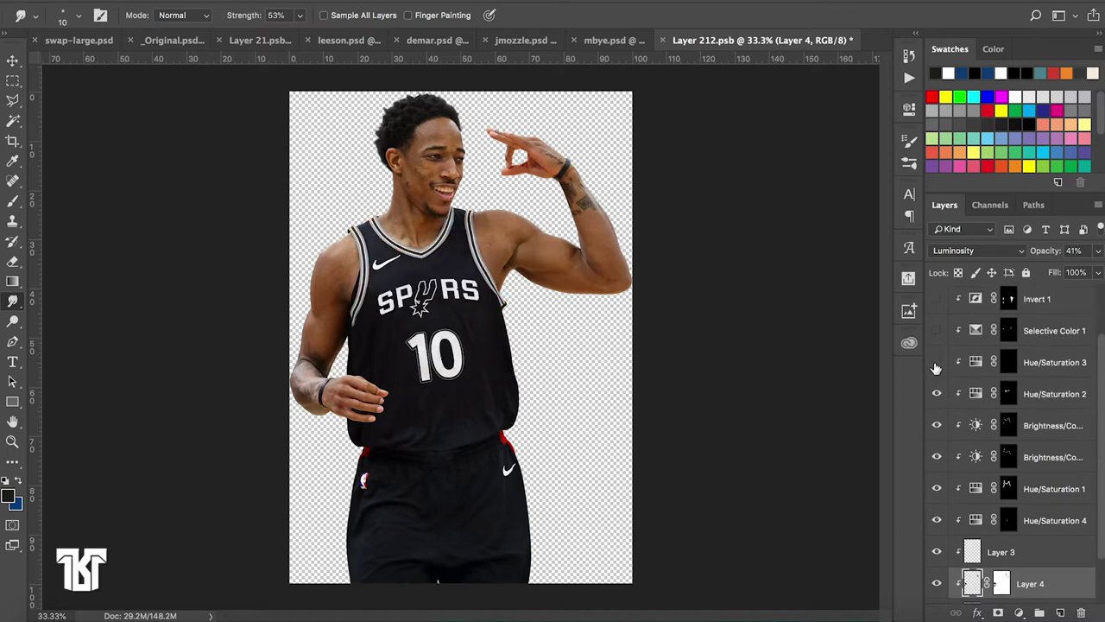
{"action": "scroll", "coordinate": [936, 368], "scroll_direction": "up", "scroll_amount": 1}
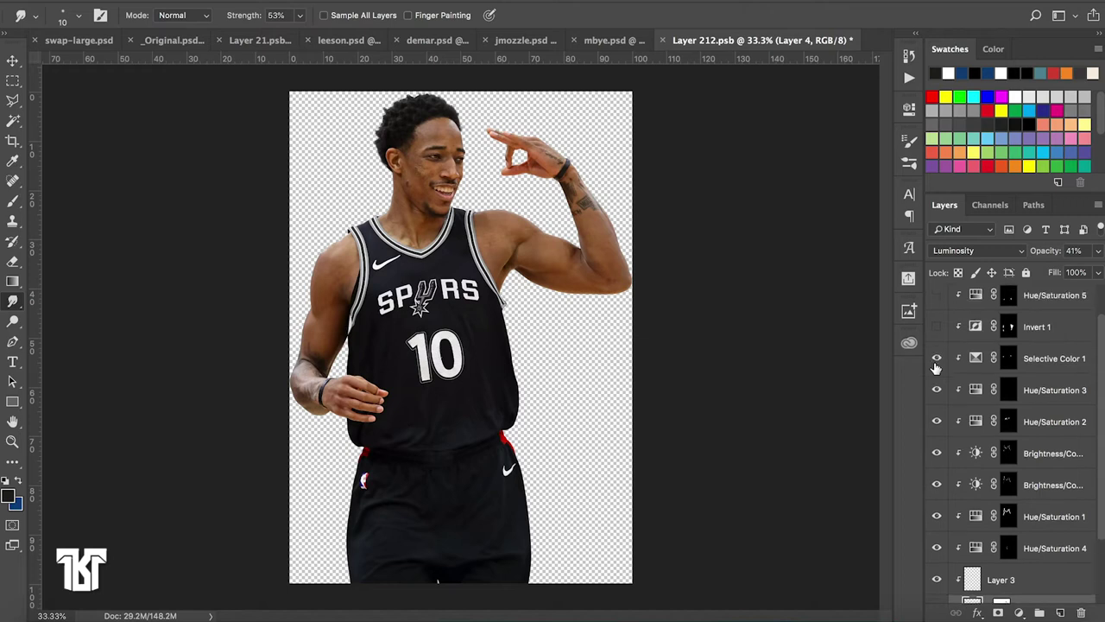
{"action": "left_click", "coordinate": [935, 332]}
{"action": "scroll", "coordinate": [936, 334], "scroll_direction": "up", "scroll_amount": 1}
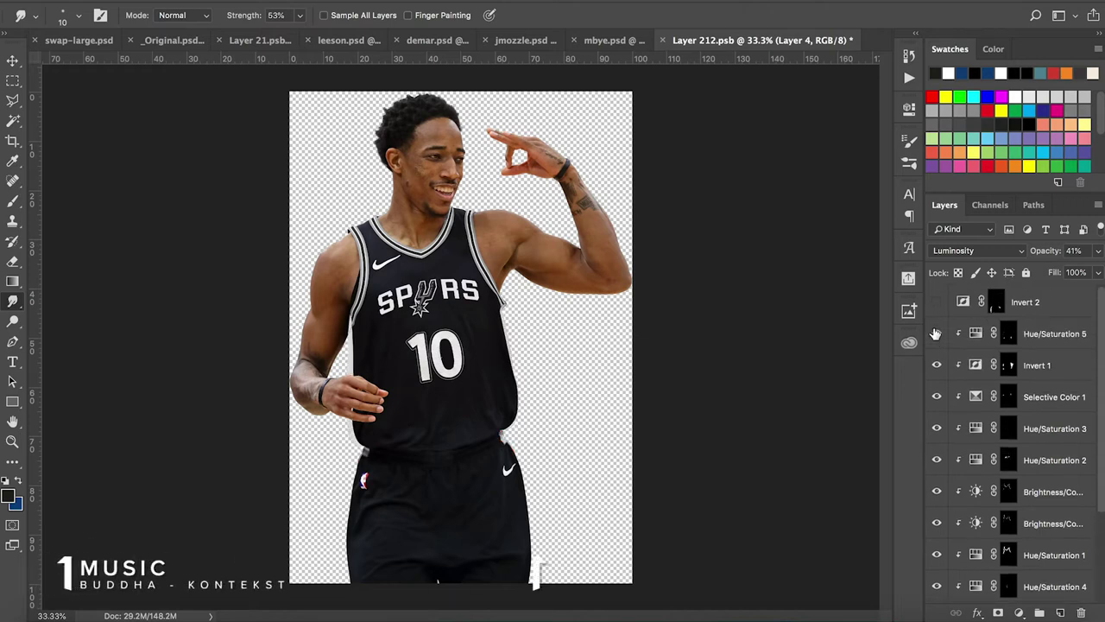
{"action": "left_click", "coordinate": [936, 302]}
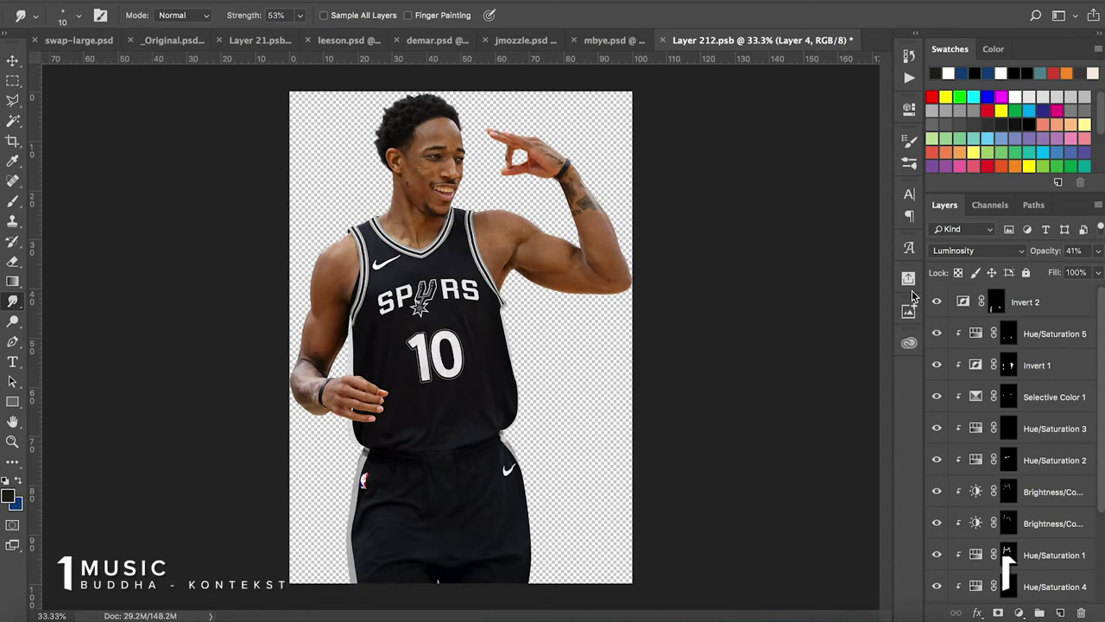
{"action": "left_click", "coordinate": [662, 39]}
{"action": "left_click", "coordinate": [506, 209]}
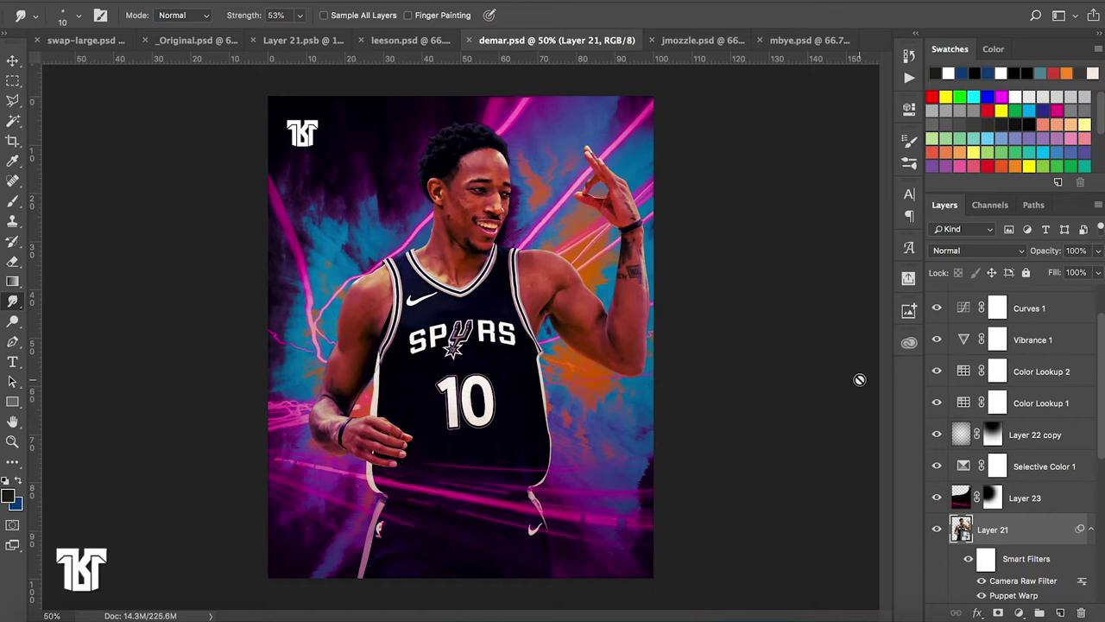
Close the demar.psd and leeson.psd posters and open the Layer 1 smart object in mbye.psd
{"action": "scroll", "coordinate": [1063, 493], "scroll_direction": "up", "scroll_amount": 2}
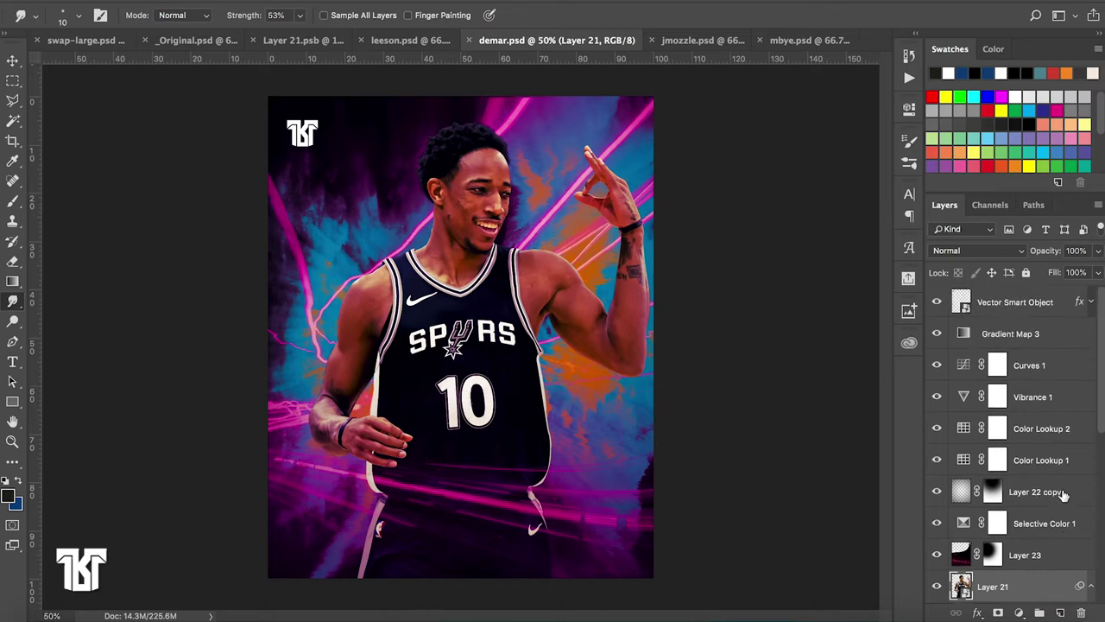
{"action": "left_click", "coordinate": [471, 41]}
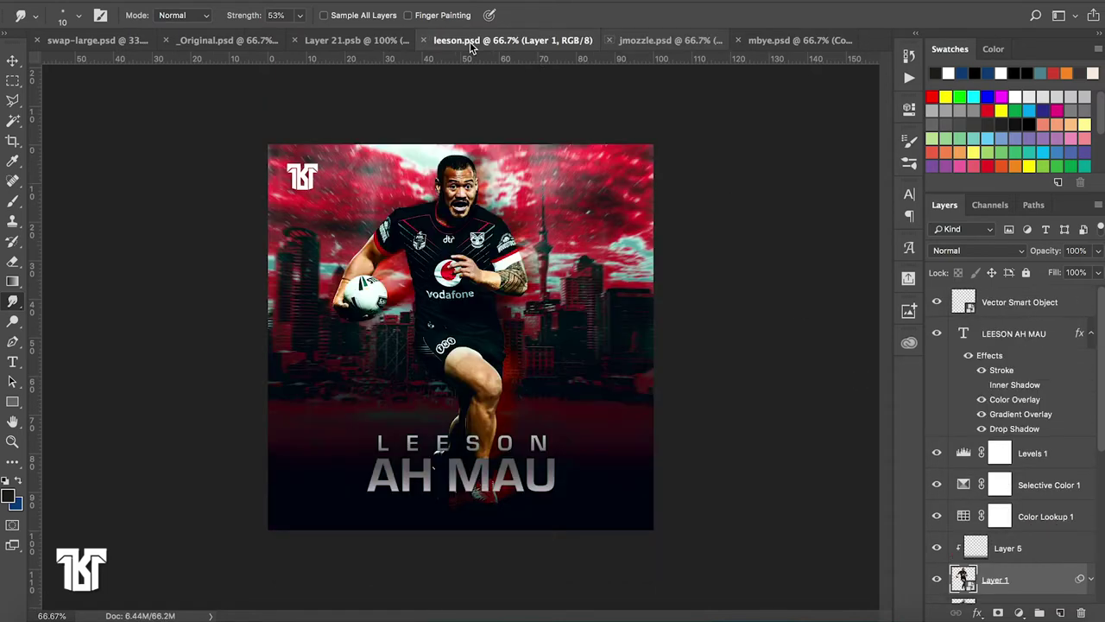
{"action": "left_click", "coordinate": [423, 41]}
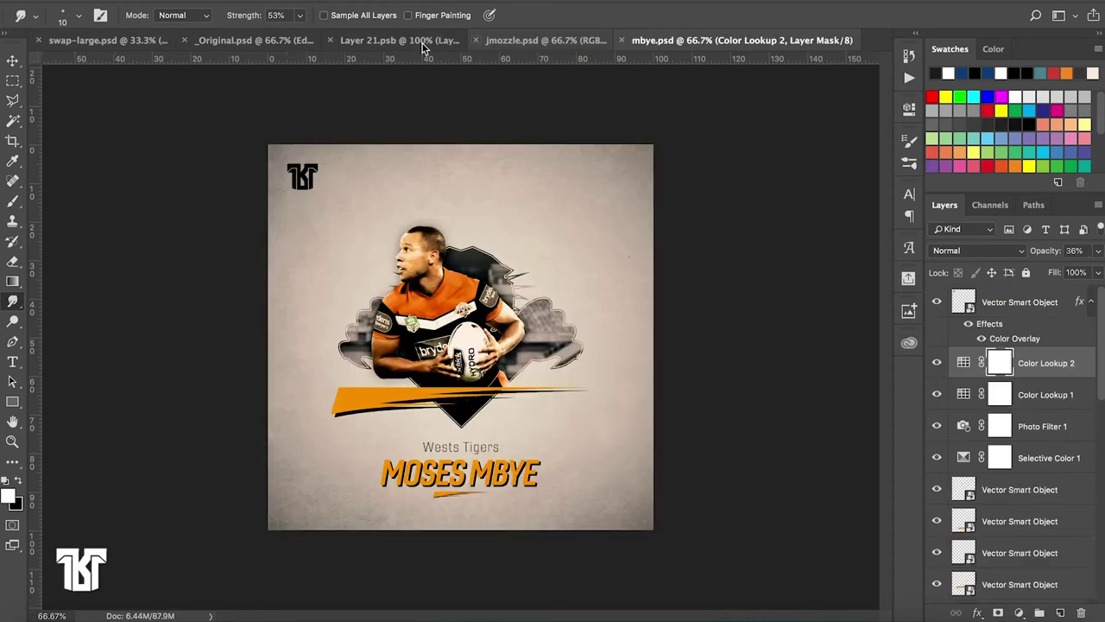
{"action": "scroll", "coordinate": [984, 346], "scroll_direction": "down", "scroll_amount": 5}
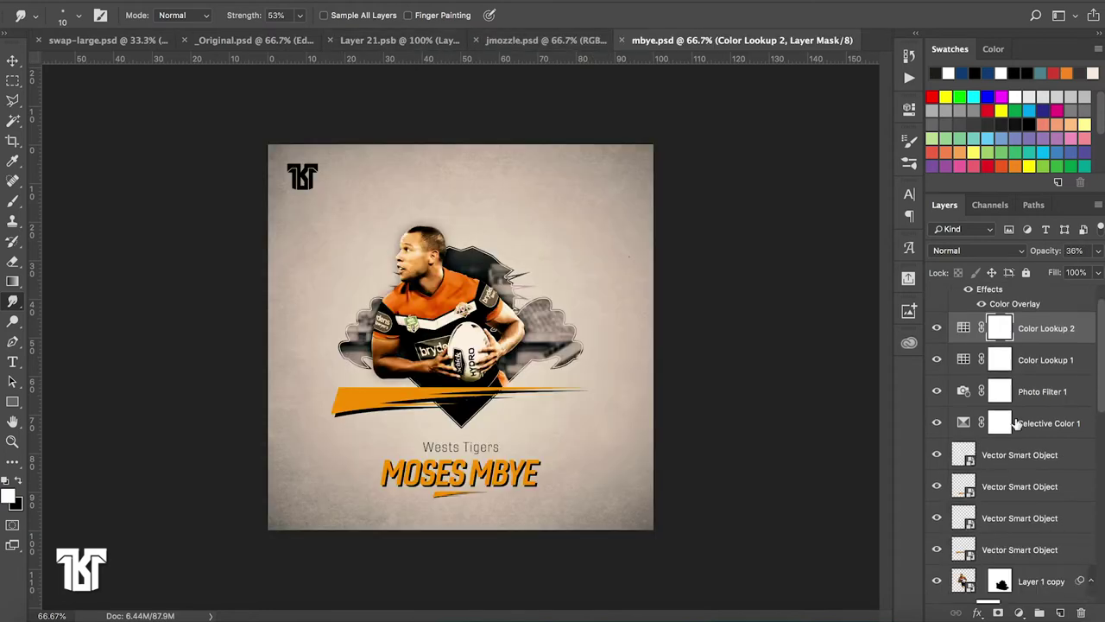
{"action": "scroll", "coordinate": [1017, 422], "scroll_direction": "down", "scroll_amount": 5}
{"action": "scroll", "coordinate": [1017, 422], "scroll_direction": "up", "scroll_amount": 2}
{"action": "scroll", "coordinate": [1005, 421], "scroll_direction": "up", "scroll_amount": 2}
{"action": "scroll", "coordinate": [993, 418], "scroll_direction": "up", "scroll_amount": 2}
{"action": "scroll", "coordinate": [978, 416], "scroll_direction": "up", "scroll_amount": 2}
{"action": "double_click", "coordinate": [976, 413]}
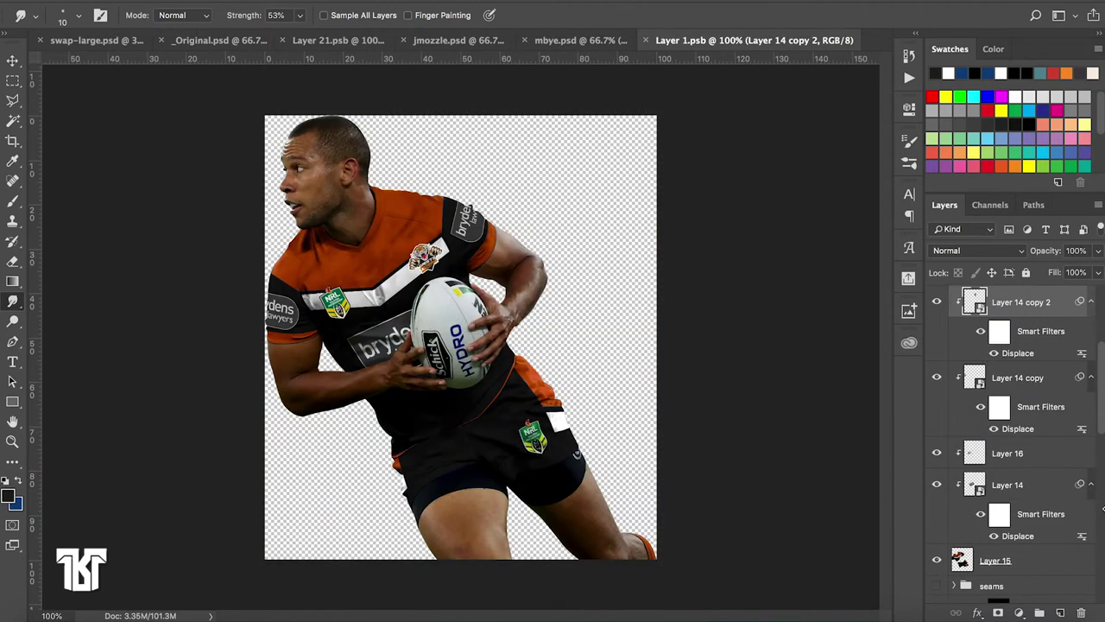
Show the original blue-and-white jersey with Layer 2, Layer 3 and Layer 3 copy covering logos and sponsor
{"action": "scroll", "coordinate": [1049, 513], "scroll_direction": "down", "scroll_amount": 5}
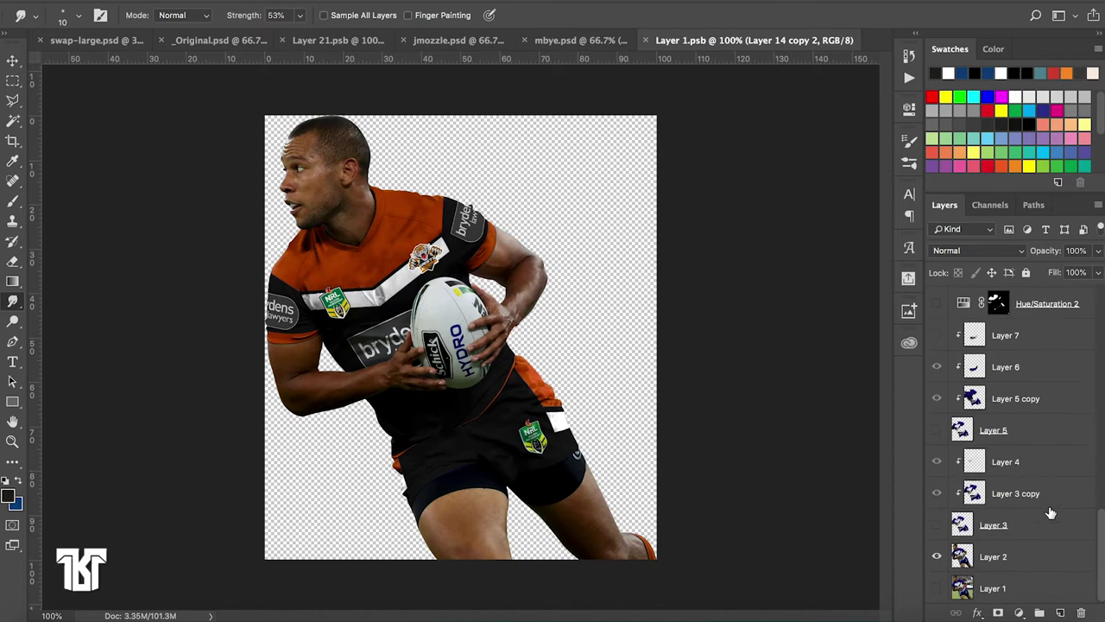
{"action": "left_click", "coordinate": [937, 557], "text": "alt"}
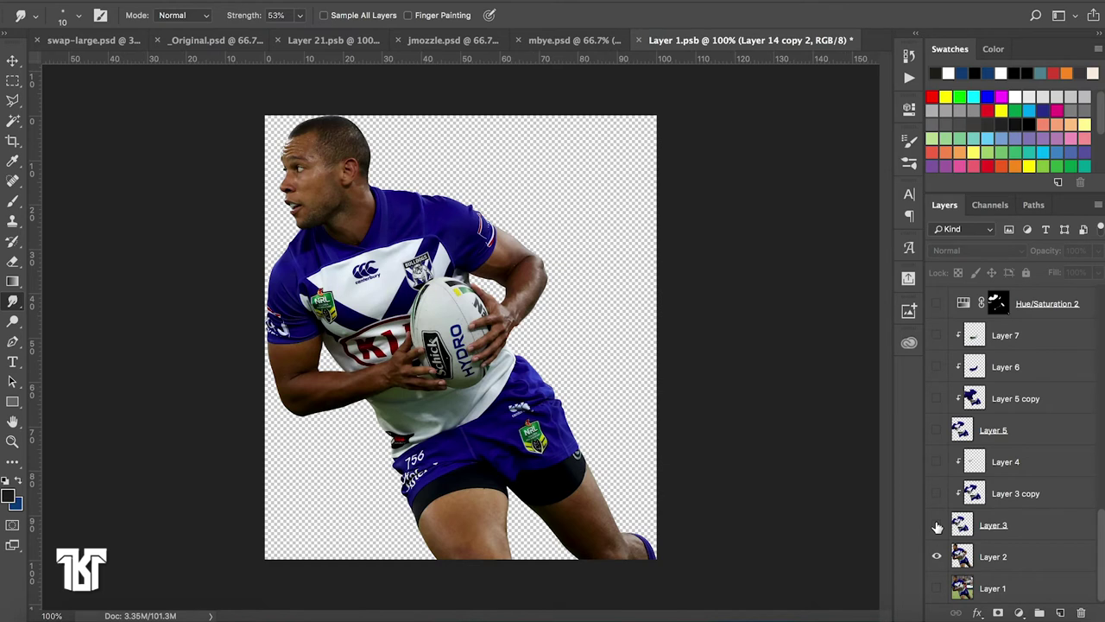
{"action": "left_click", "coordinate": [936, 525]}
{"action": "left_click", "coordinate": [937, 493]}
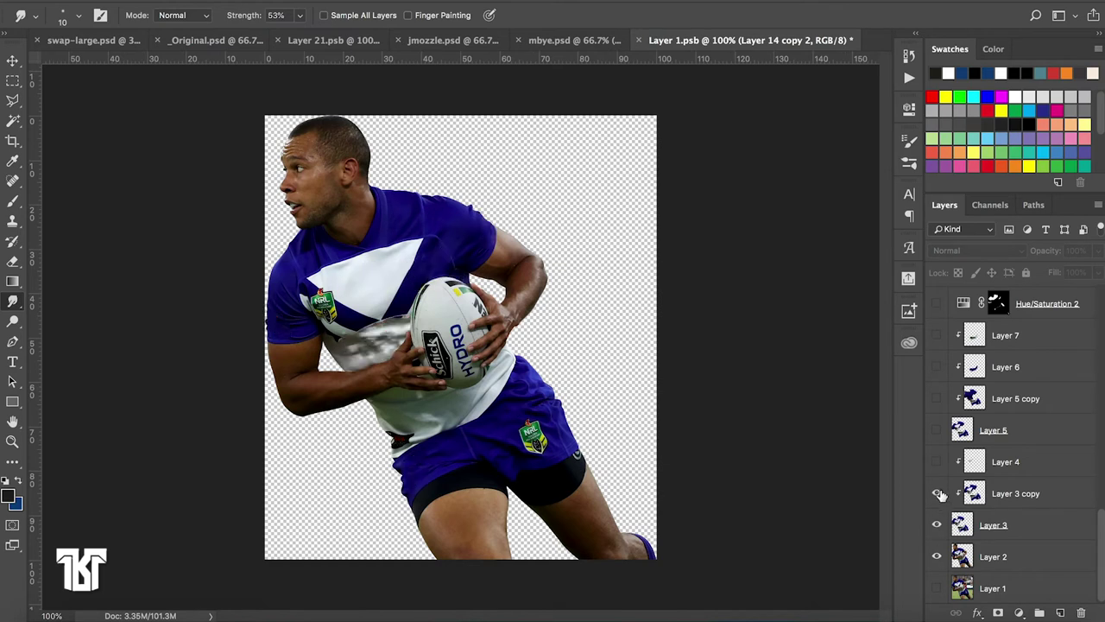
{"action": "left_click", "coordinate": [936, 462]}
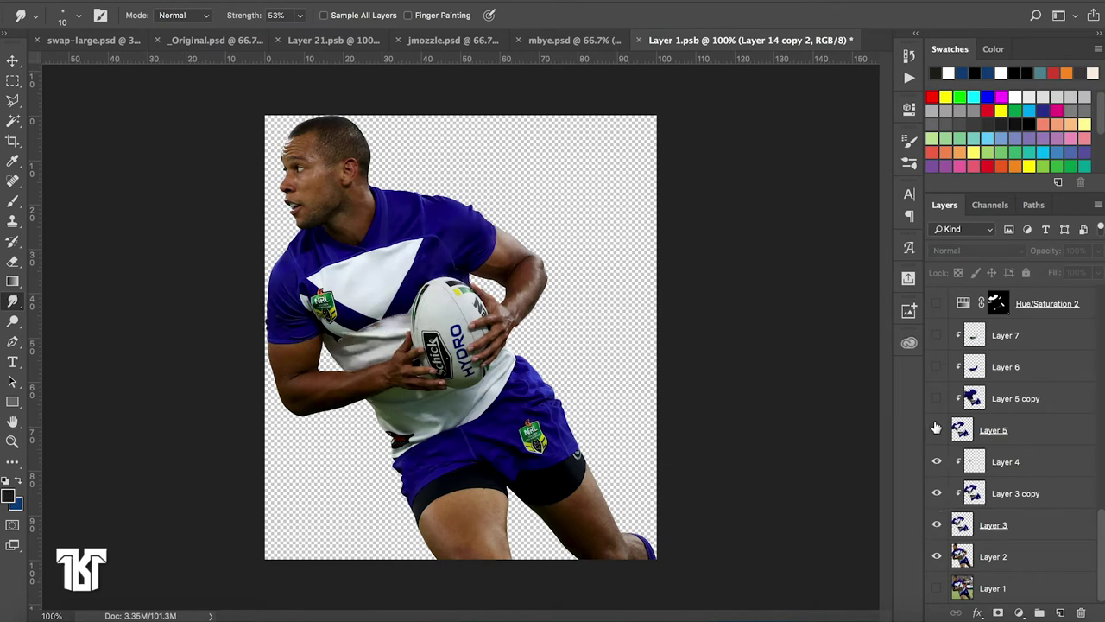
Turn on Layer 4, Layer 5 and Layer 5 copy, comparing the chevron before leaving the chest plain blue
{"action": "left_click", "coordinate": [937, 430]}
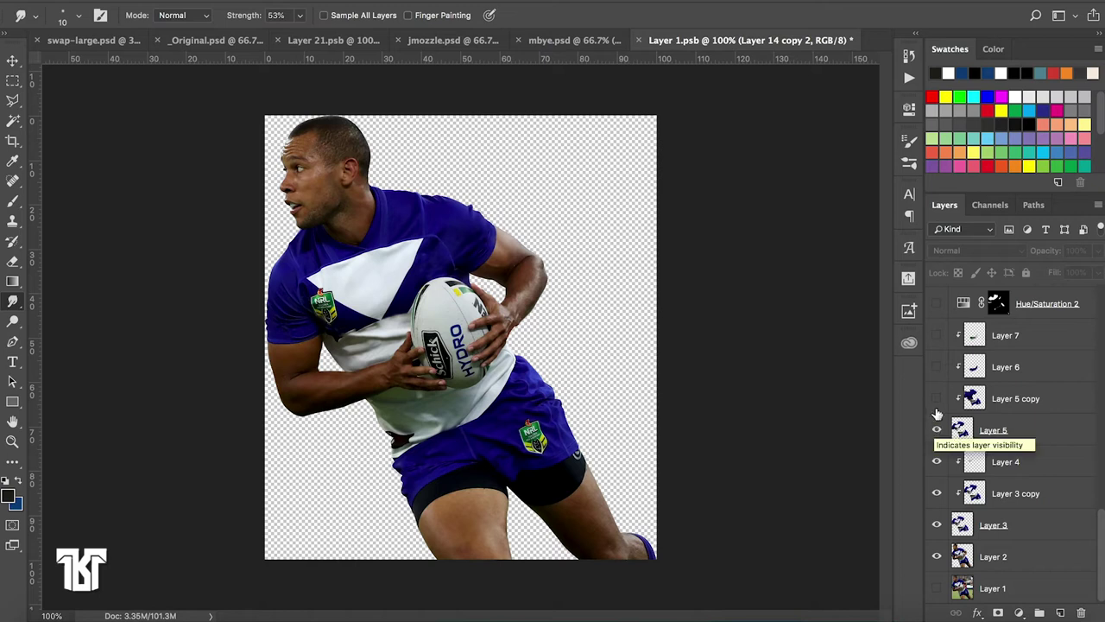
{"action": "left_click", "coordinate": [937, 398]}
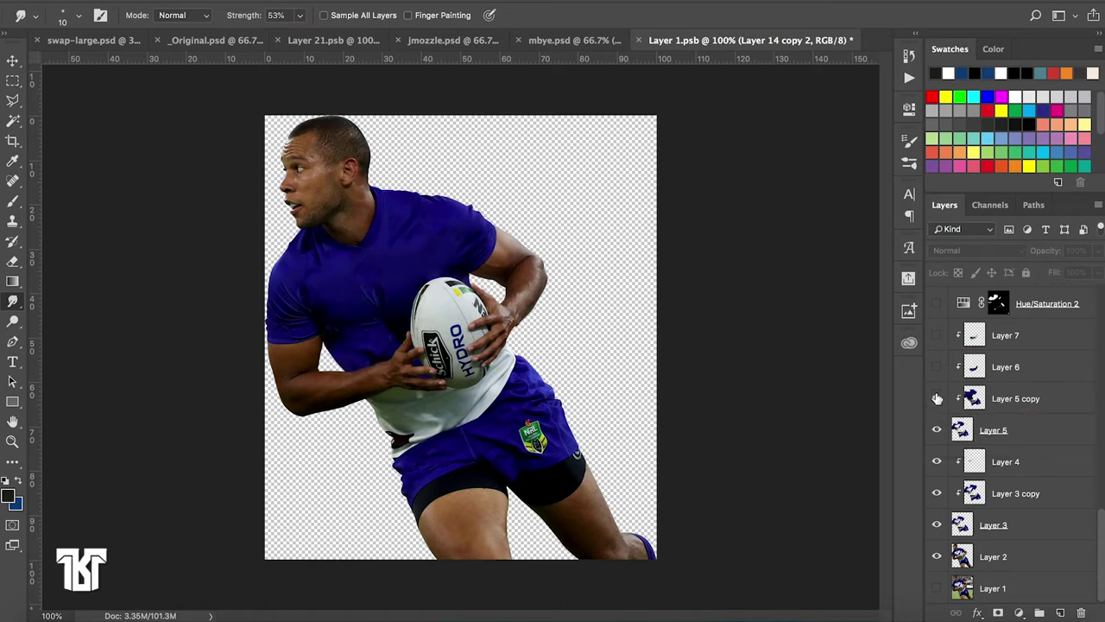
{"action": "left_click", "coordinate": [937, 397]}
{"action": "left_click", "coordinate": [937, 398]}
{"action": "left_click", "coordinate": [937, 398]}
Show Layer 6 to turn the lower jersey blue, compare it off, and load then clear its selection
{"action": "left_click", "coordinate": [936, 366]}
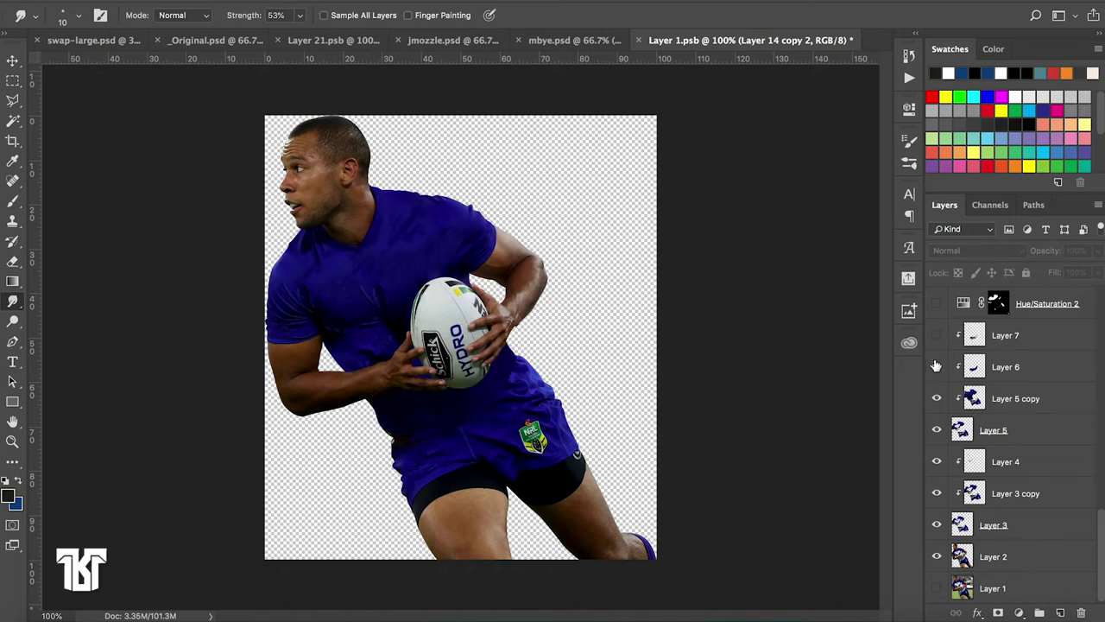
{"action": "left_click", "coordinate": [1006, 367]}
{"action": "left_click", "coordinate": [936, 369]}
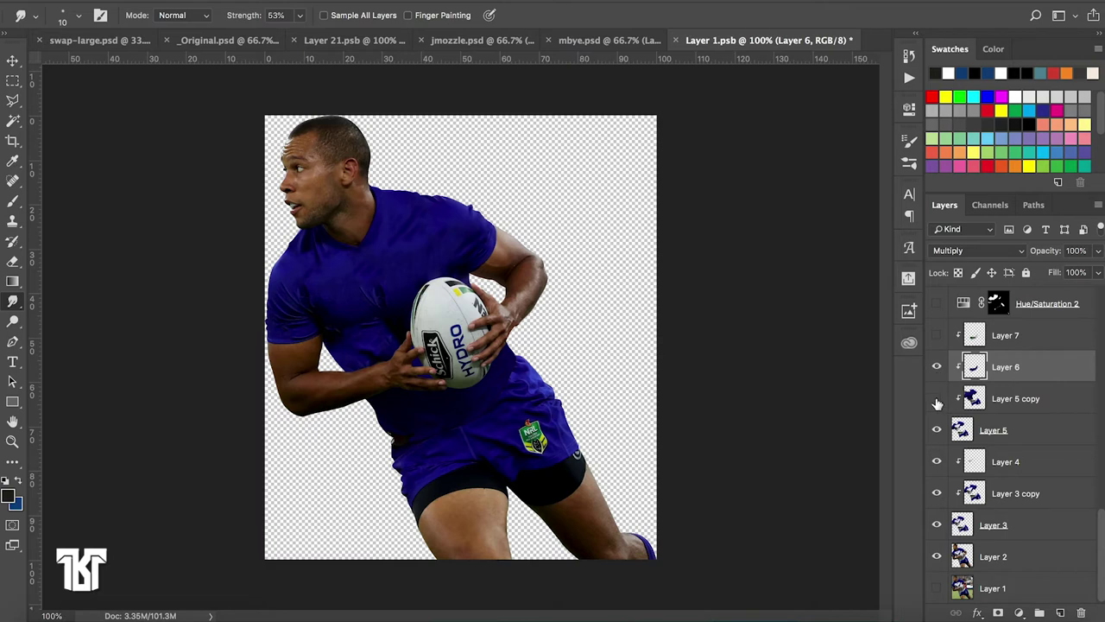
{"action": "left_click", "coordinate": [937, 368]}
{"action": "left_click", "coordinate": [936, 368]}
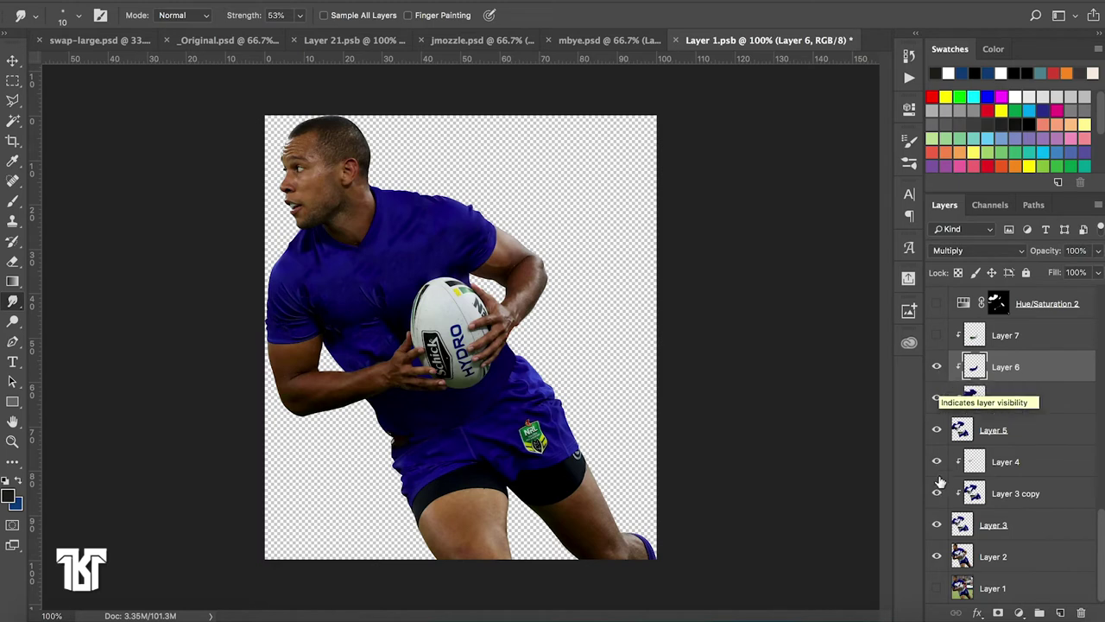
{"action": "left_click", "coordinate": [979, 371], "text": "ctrl"}
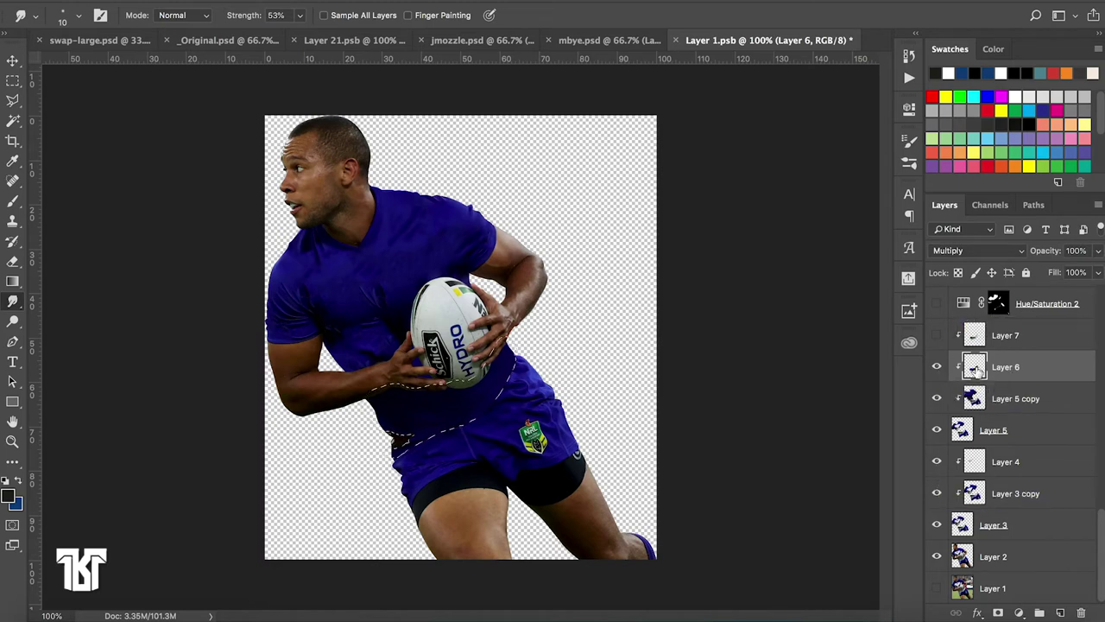
{"action": "key", "text": "ctrl+d"}
Compare Layer 6 in Hard Light and Multiply blend modes, returning it to Multiply
{"action": "scroll", "coordinate": [975, 369], "scroll_direction": "up", "scroll_amount": 2}
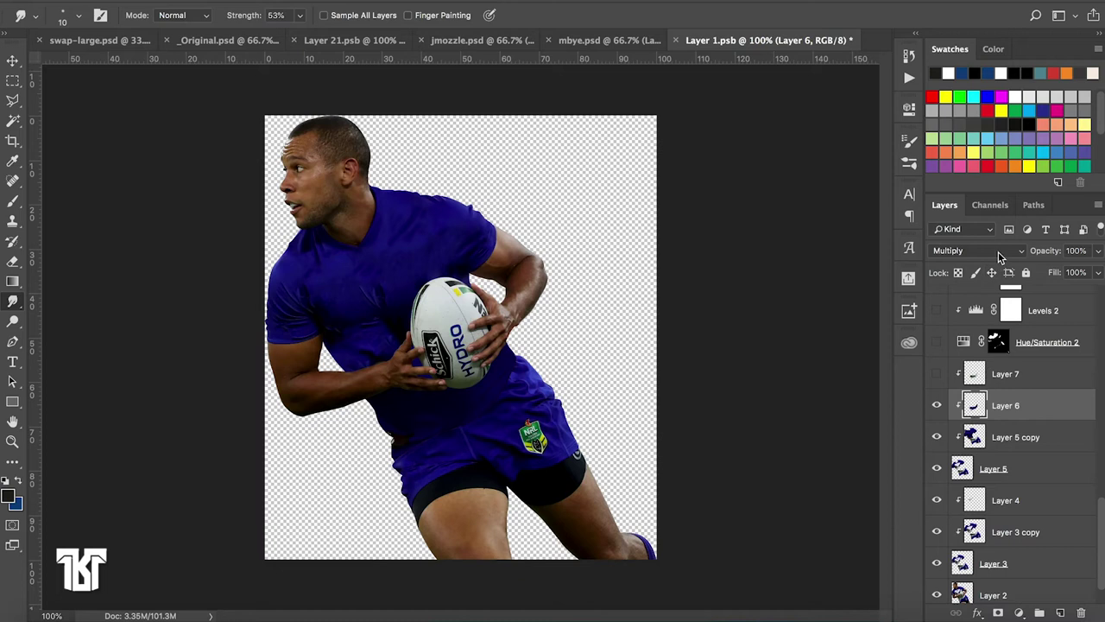
{"action": "left_click", "coordinate": [998, 252]}
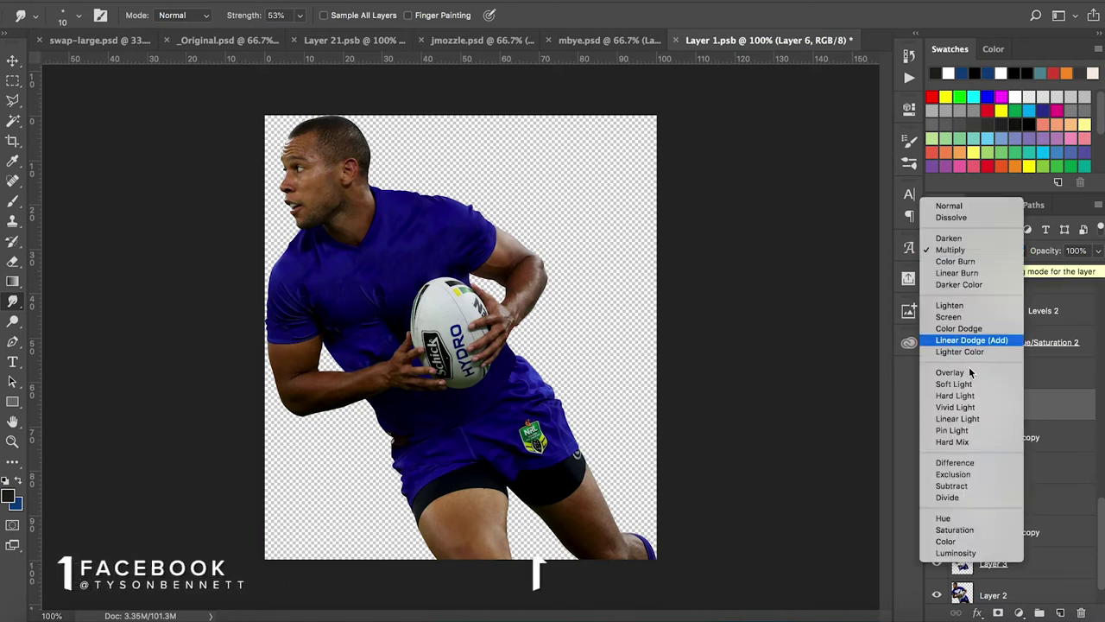
{"action": "left_click", "coordinate": [962, 397]}
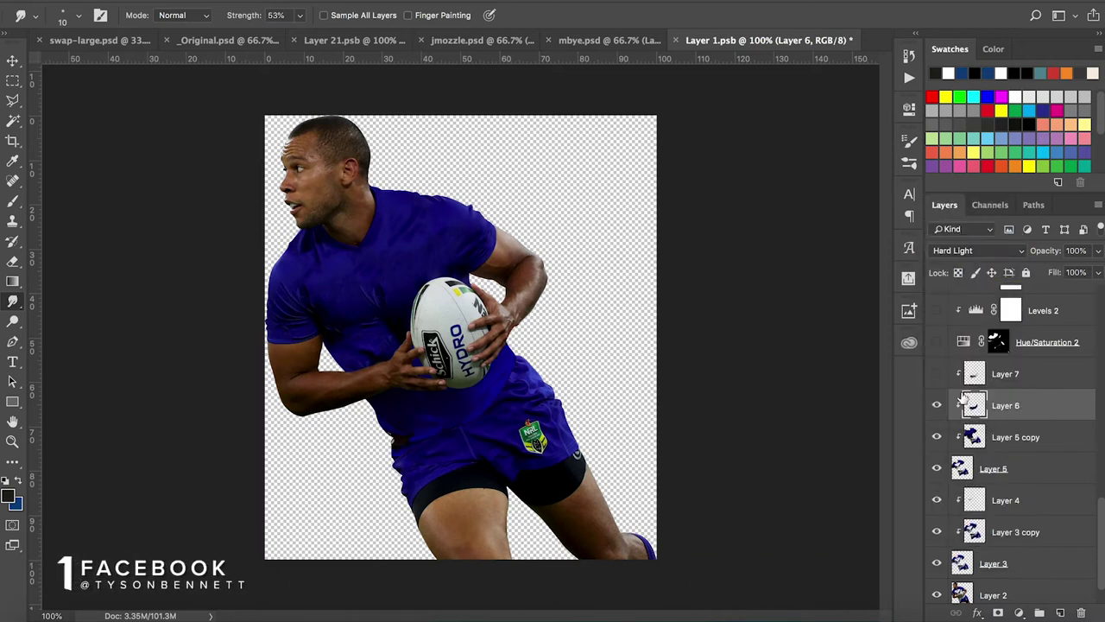
{"action": "left_click", "coordinate": [953, 250]}
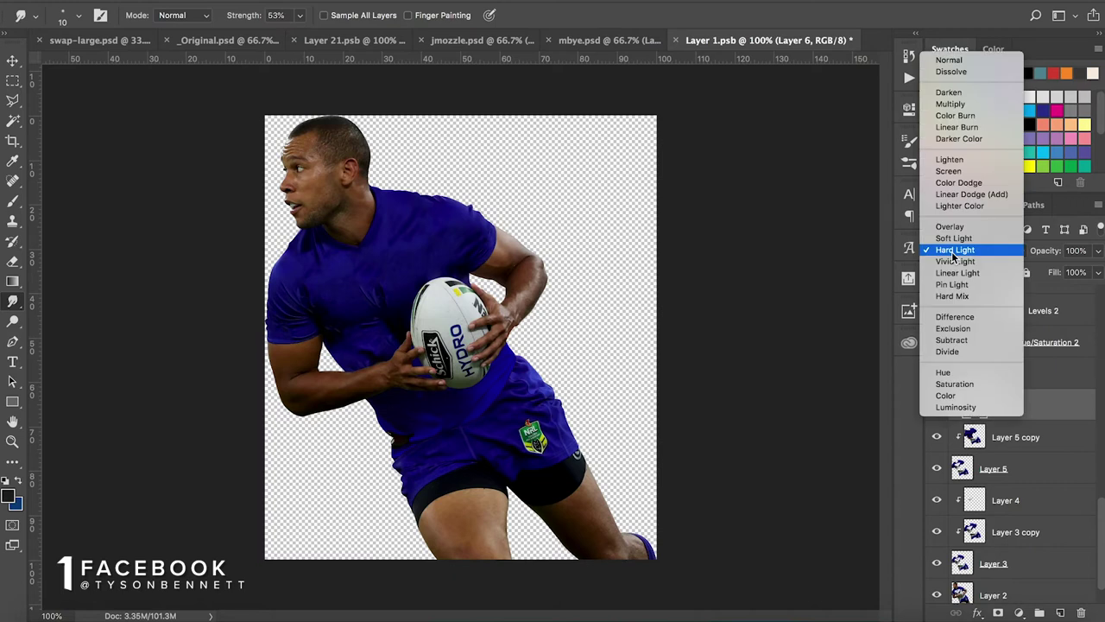
{"action": "left_click", "coordinate": [951, 104]}
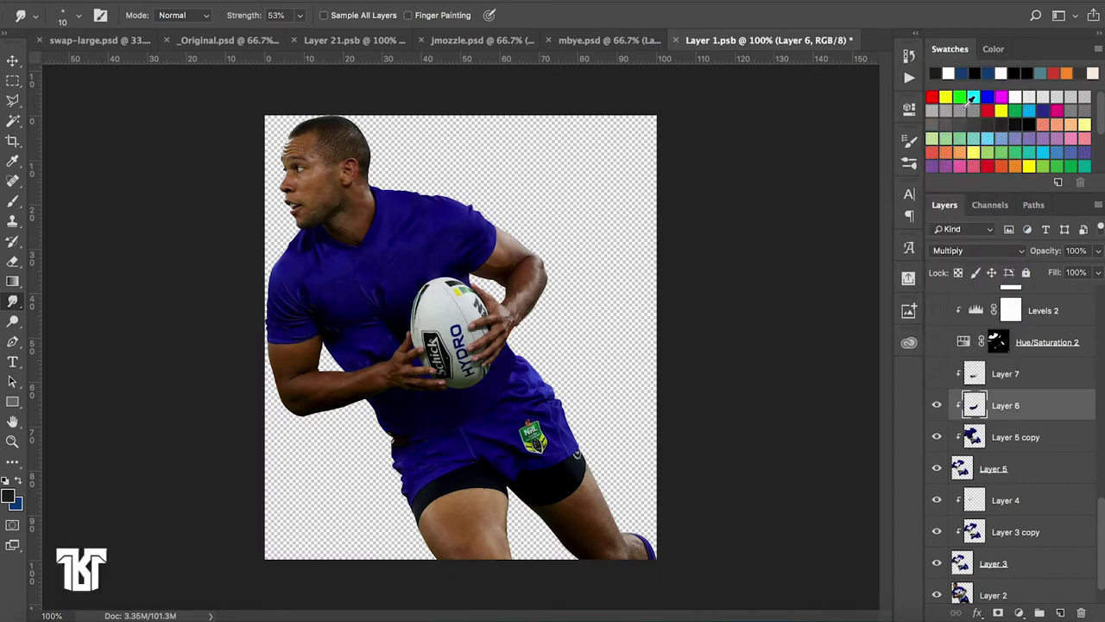
{"action": "left_click", "coordinate": [951, 251]}
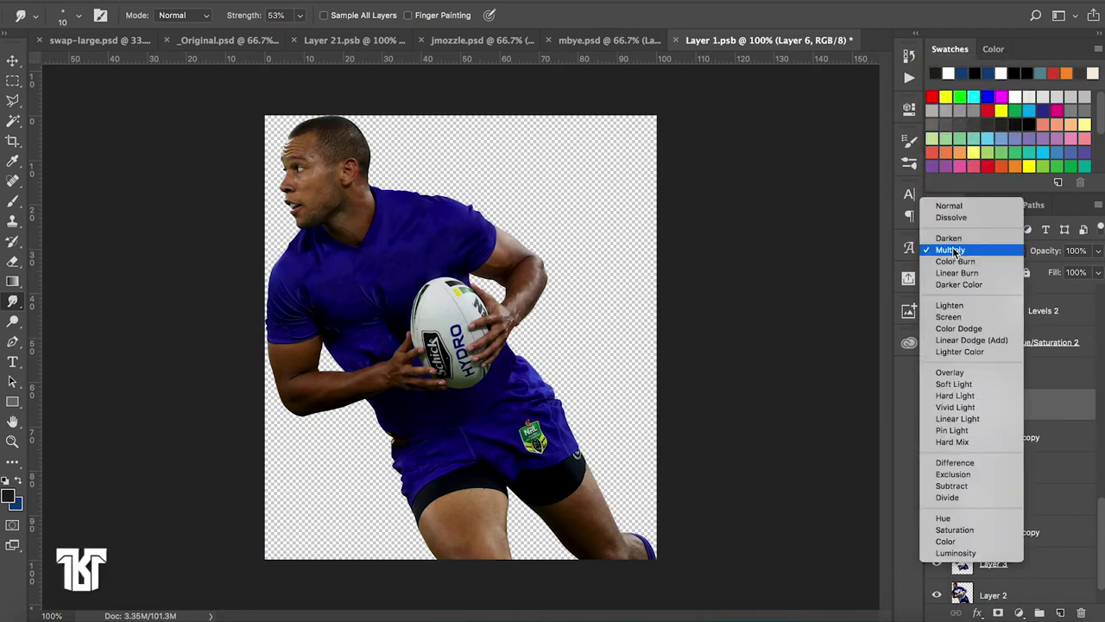
{"action": "left_click", "coordinate": [954, 395]}
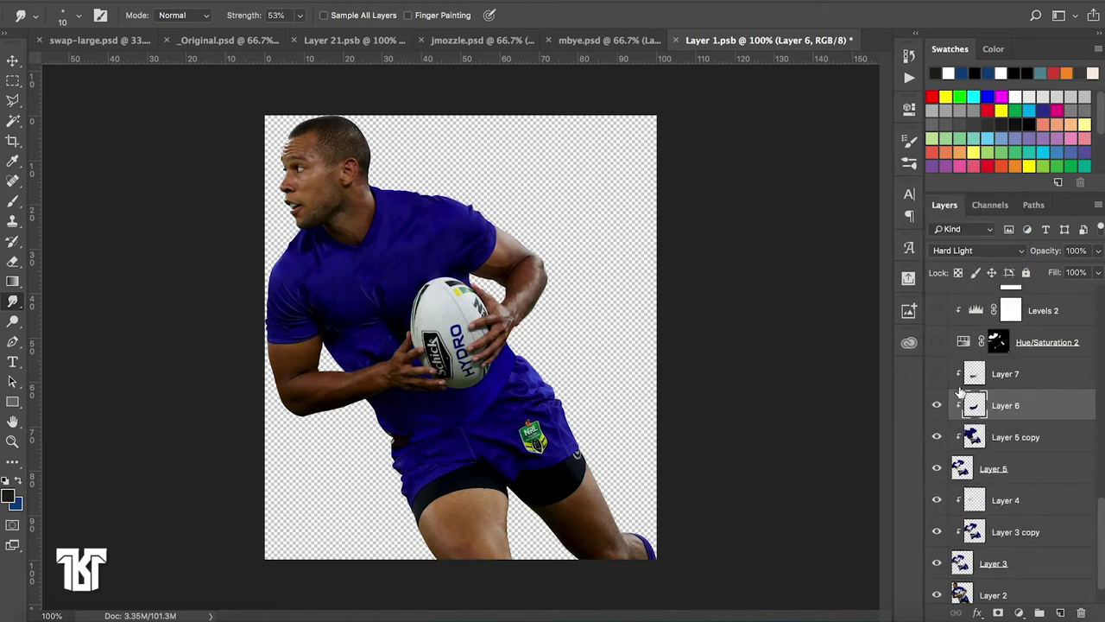
{"action": "left_click", "coordinate": [946, 250]}
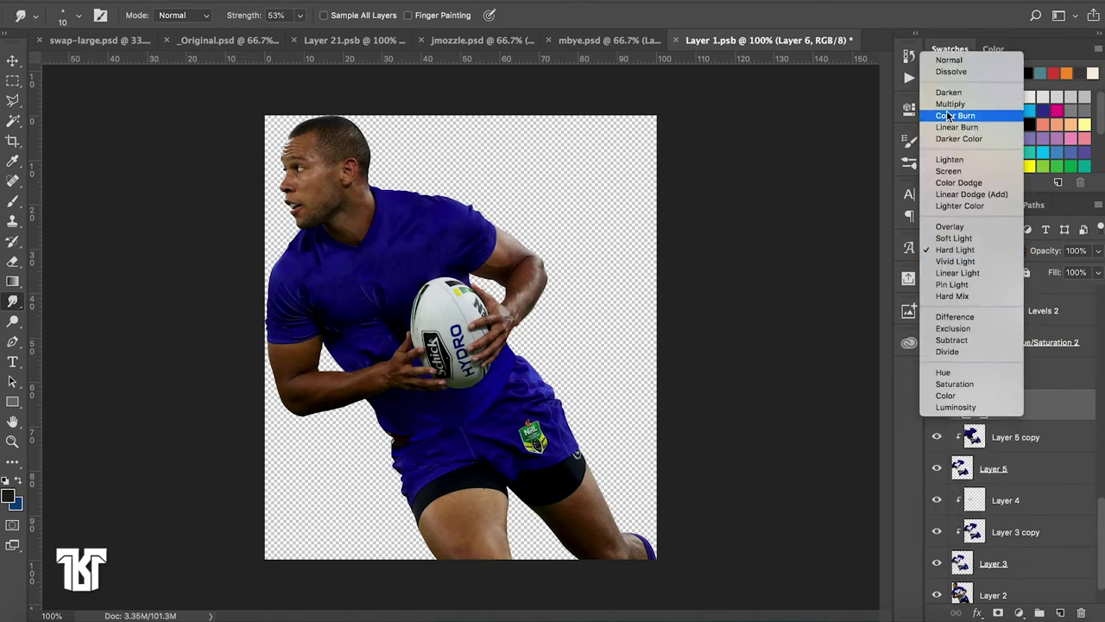
{"action": "left_click", "coordinate": [951, 104]}
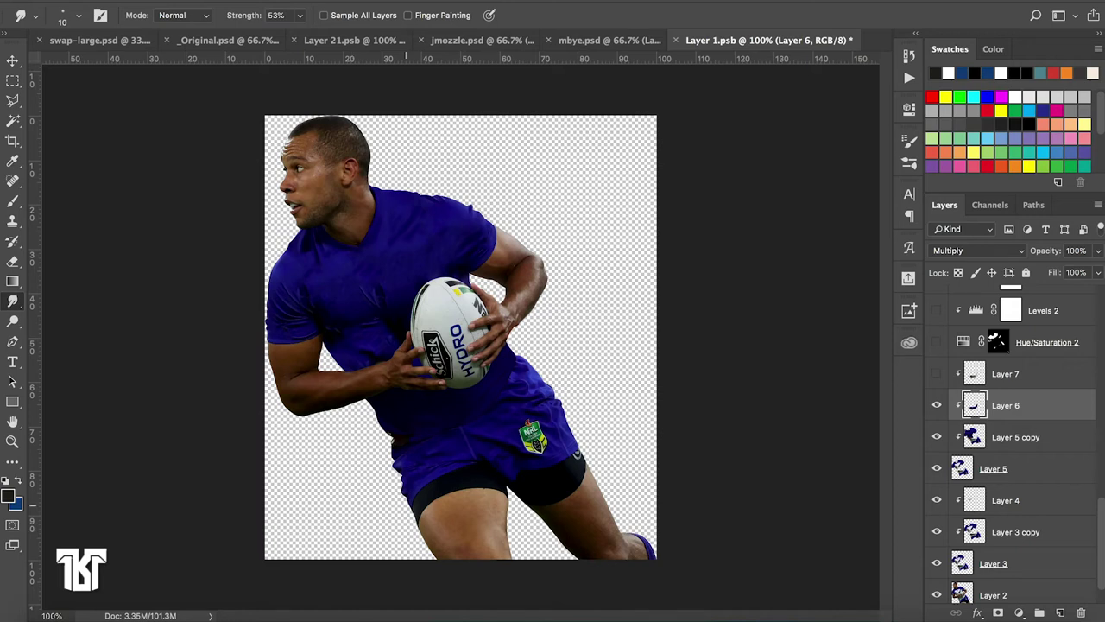
Recheck Hard Light, settle Layer 6 on Multiply, and show and select Layer 7
{"action": "left_click", "coordinate": [957, 250]}
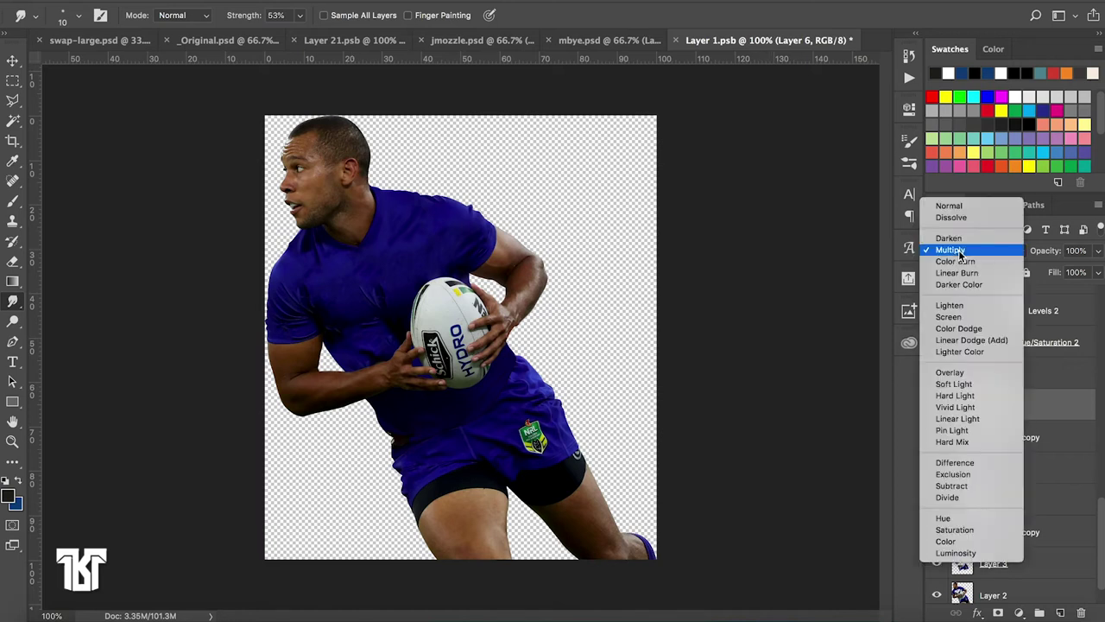
{"action": "left_click", "coordinate": [948, 394]}
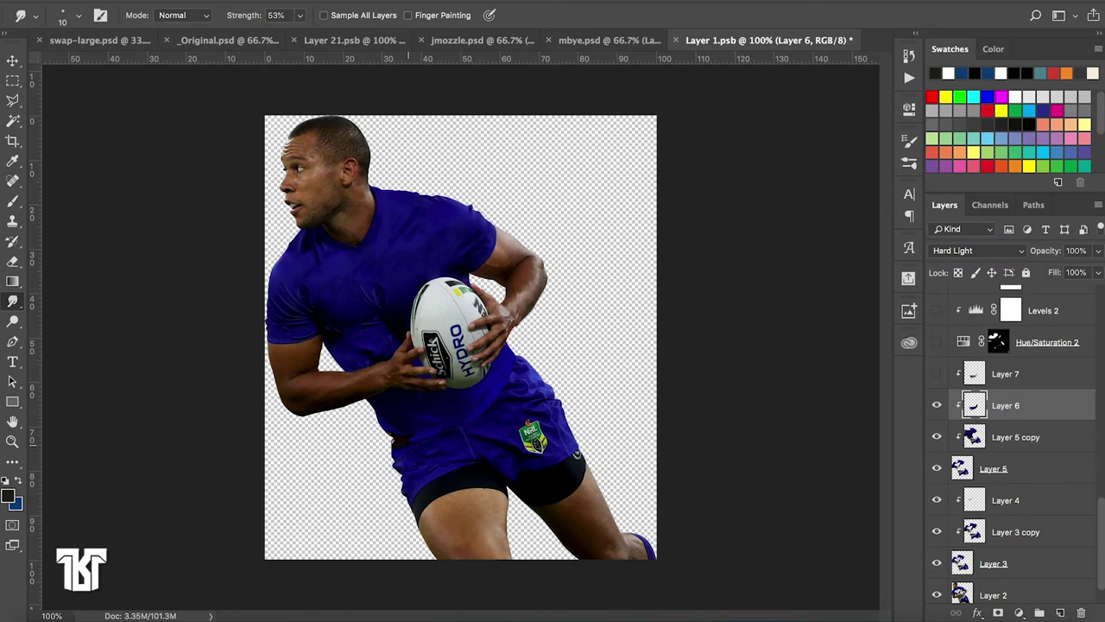
{"action": "left_click", "coordinate": [953, 250]}
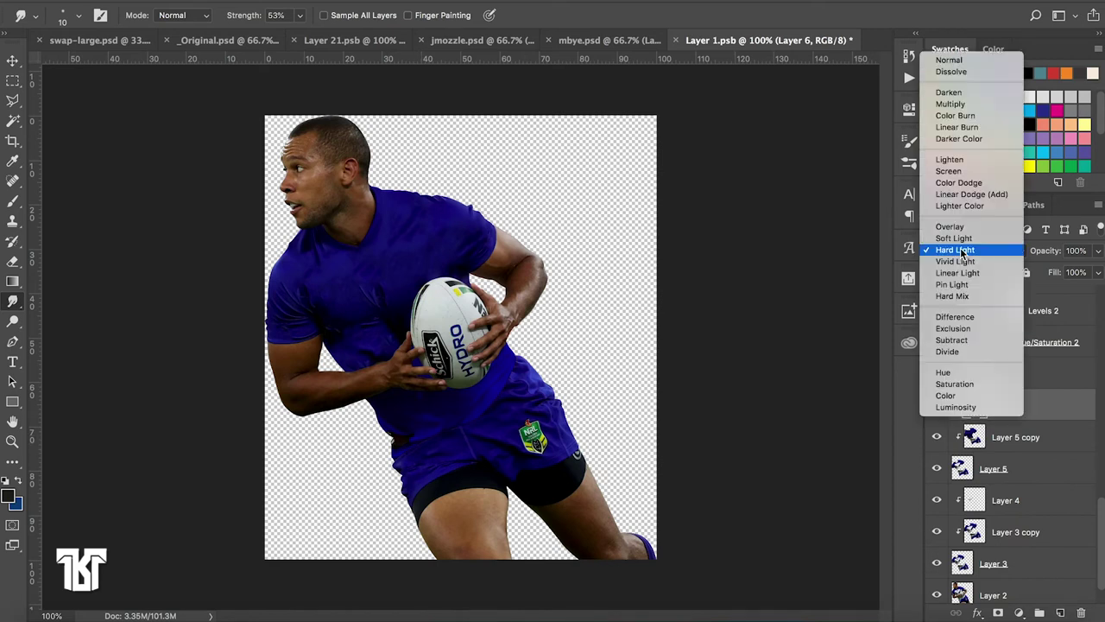
{"action": "left_click", "coordinate": [965, 102]}
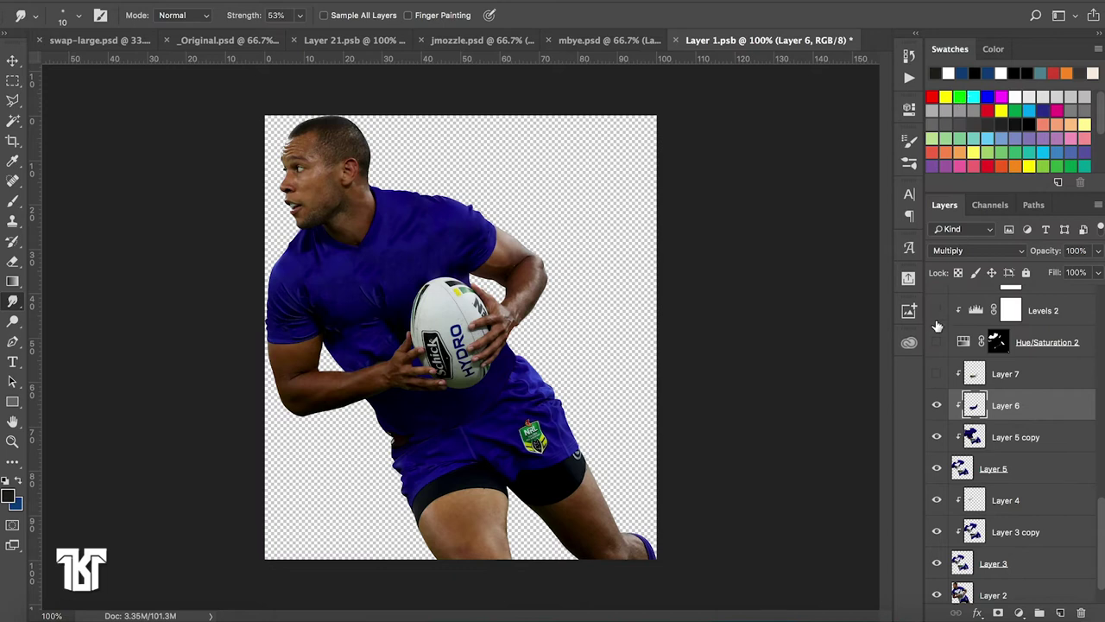
{"action": "left_click", "coordinate": [936, 375]}
{"action": "left_click", "coordinate": [981, 375]}
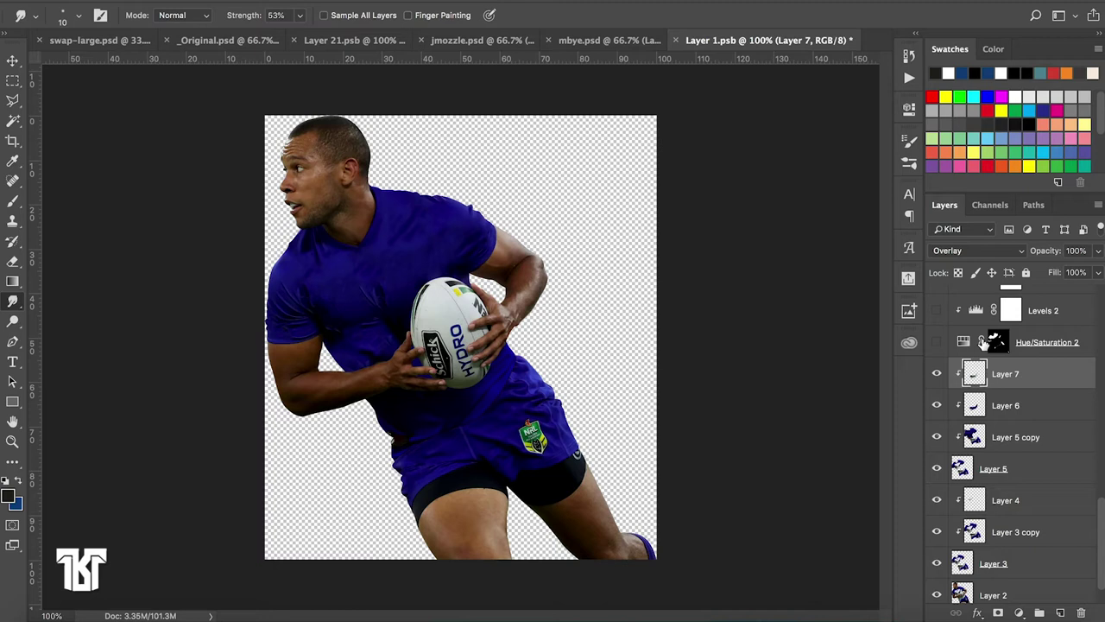
Turn the jersey orange with Hue/Saturation 2, Levels 2 and Selective Color
{"action": "left_click", "coordinate": [937, 373]}
{"action": "mouse_move", "coordinate": [1047, 252]}
{"action": "left_mouse_down"}
{"action": "mouse_move", "coordinate": [1036, 252]}
{"action": "mouse_move", "coordinate": [1049, 250]}
{"action": "left_mouse_up"}
{"action": "left_click", "coordinate": [936, 343]}
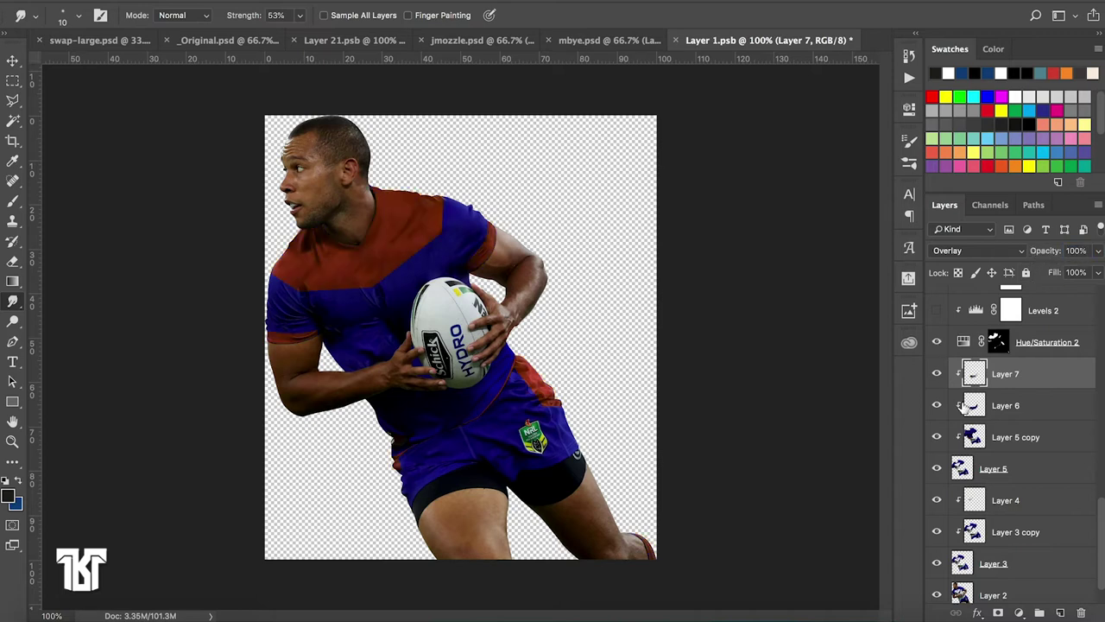
{"action": "scroll", "coordinate": [938, 398], "scroll_direction": "up", "scroll_amount": 3}
{"action": "left_click", "coordinate": [936, 442]}
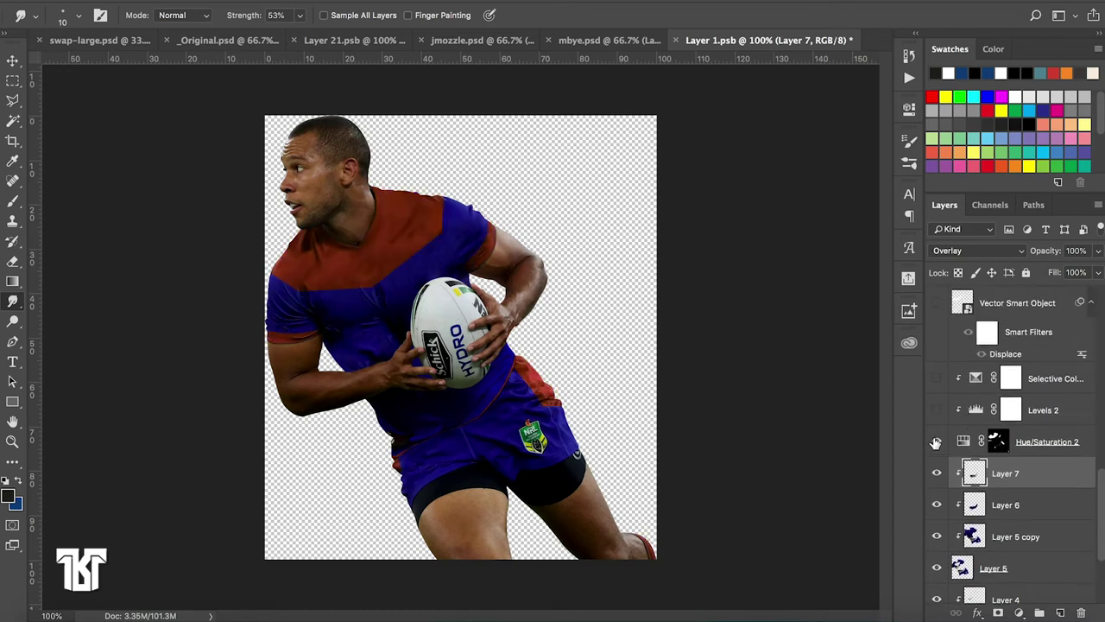
{"action": "left_click", "coordinate": [937, 378]}
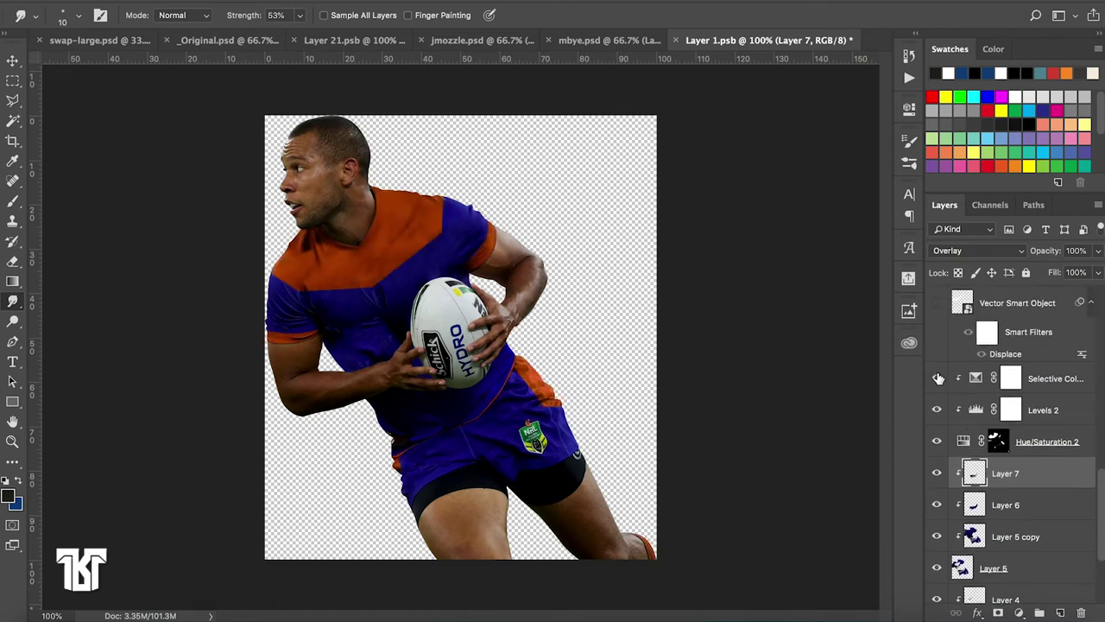
{"action": "scroll", "coordinate": [936, 376], "scroll_direction": "up", "scroll_amount": 2}
{"action": "left_click", "coordinate": [937, 370]}
{"action": "scroll", "coordinate": [938, 384], "scroll_direction": "up", "scroll_amount": 3}
Add the white chevron and black jersey using Hue/Saturation 1, Levels 1, Selective Color and Hue/Saturation 3
{"action": "left_click", "coordinate": [936, 402]}
{"action": "left_click", "coordinate": [937, 434]}
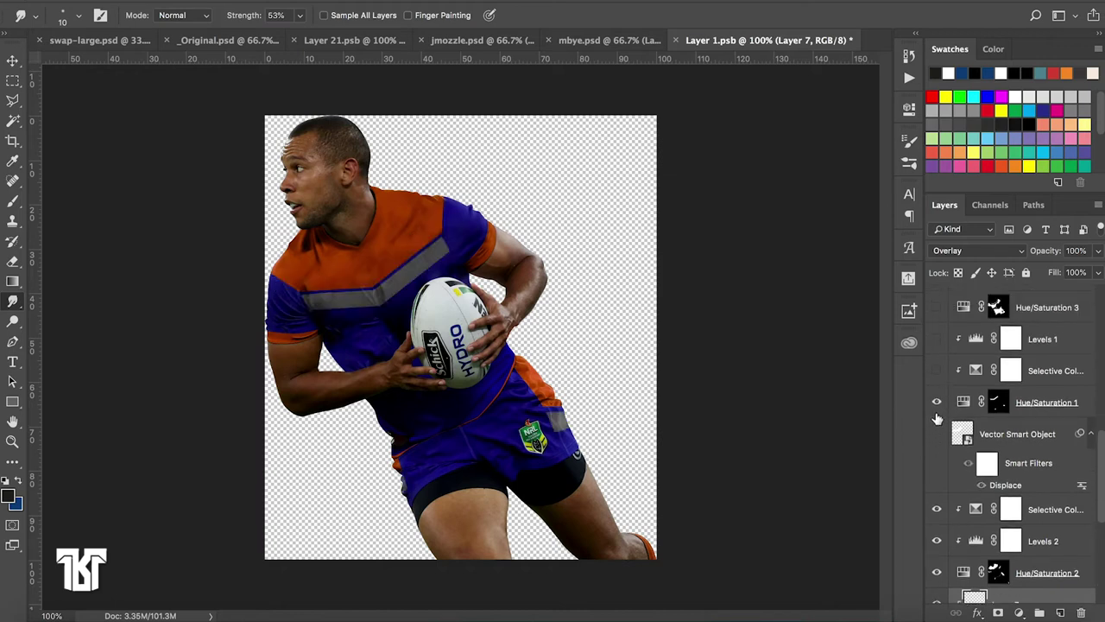
{"action": "left_click", "coordinate": [937, 370]}
{"action": "scroll", "coordinate": [937, 373], "scroll_direction": "up", "scroll_amount": 1}
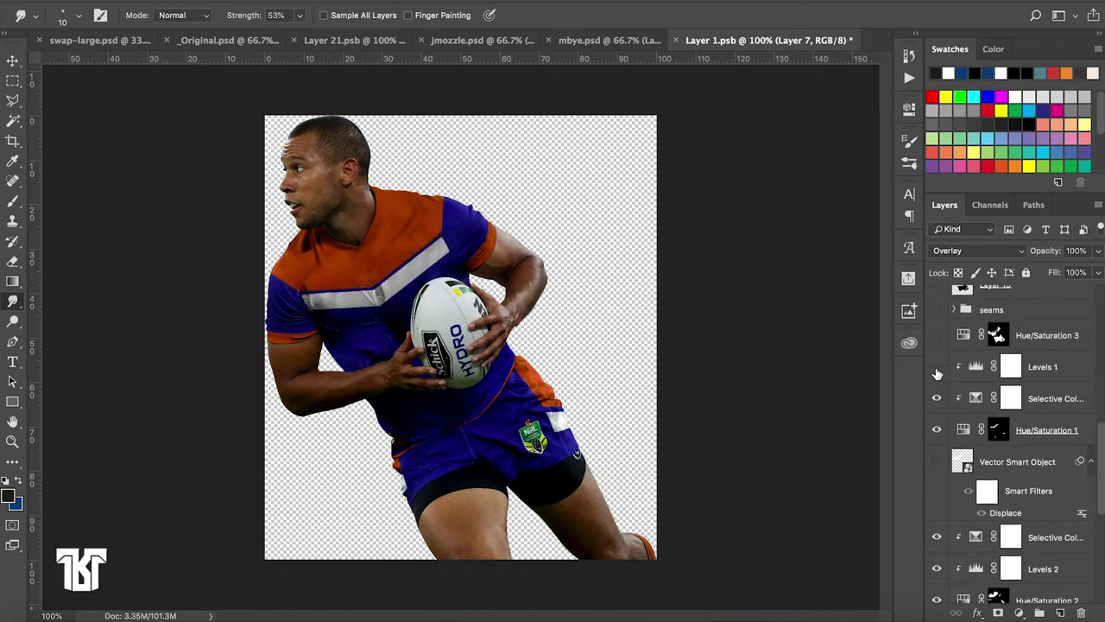
{"action": "left_click", "coordinate": [937, 366]}
{"action": "scroll", "coordinate": [937, 373], "scroll_direction": "up", "scroll_amount": 2}
{"action": "left_click", "coordinate": [937, 381]}
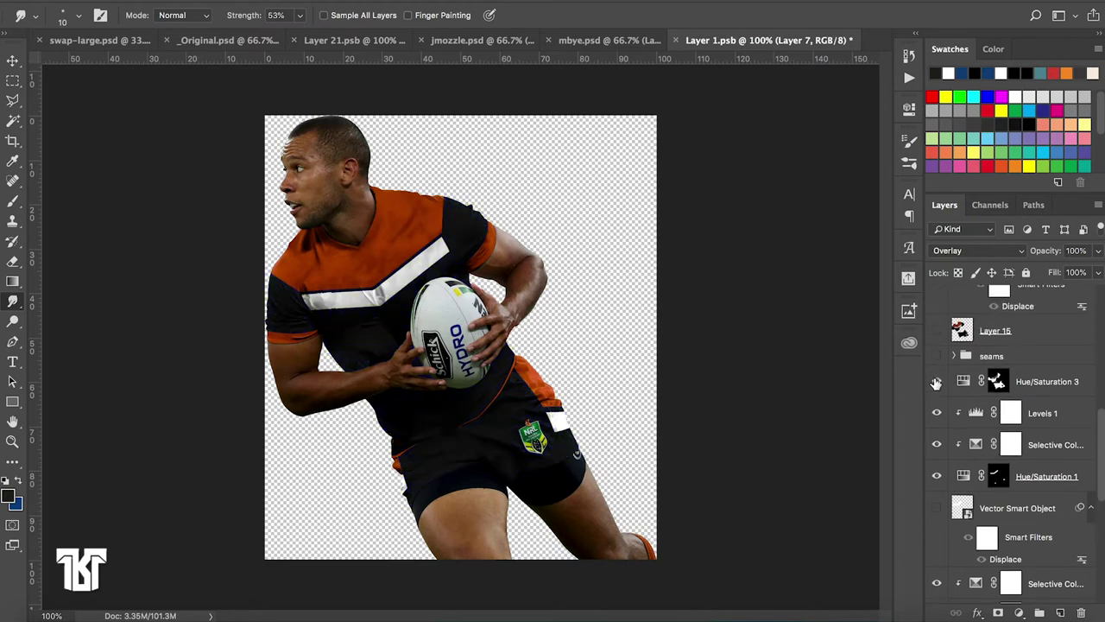
{"action": "scroll", "coordinate": [937, 381], "scroll_direction": "up", "scroll_amount": 1}
Show the chest and both sleeve sponsor logos with Layers 15 and 16
{"action": "left_click", "coordinate": [936, 361]}
{"action": "scroll", "coordinate": [938, 369], "scroll_direction": "up", "scroll_amount": 3}
{"action": "left_click", "coordinate": [937, 371]}
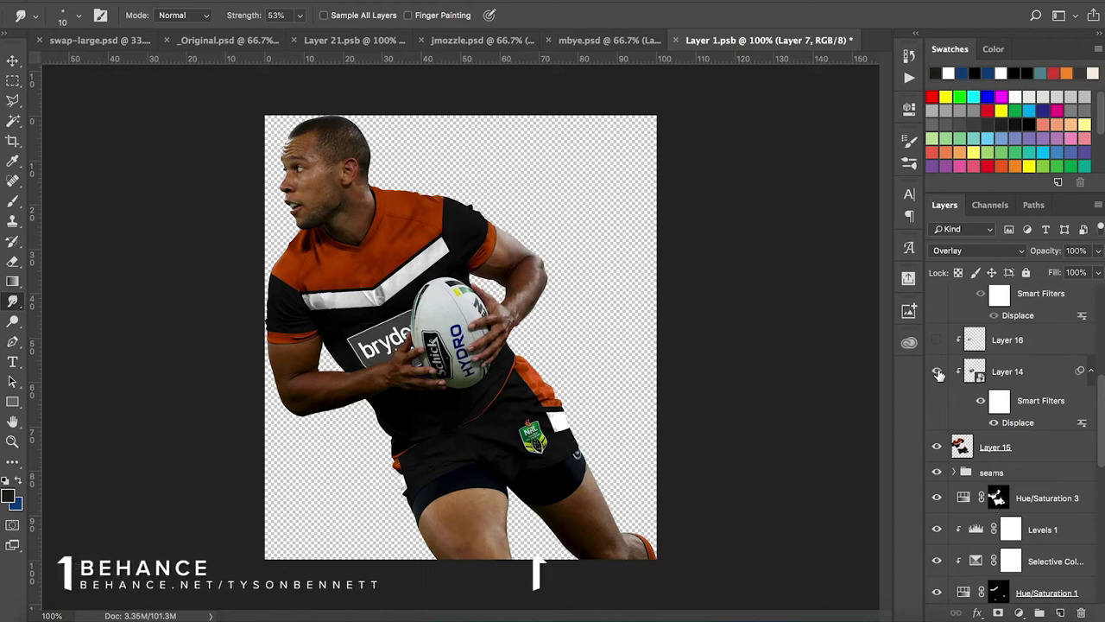
{"action": "scroll", "coordinate": [937, 370], "scroll_direction": "up", "scroll_amount": 1}
{"action": "left_click", "coordinate": [938, 363]}
{"action": "scroll", "coordinate": [937, 366], "scroll_direction": "up", "scroll_amount": 1}
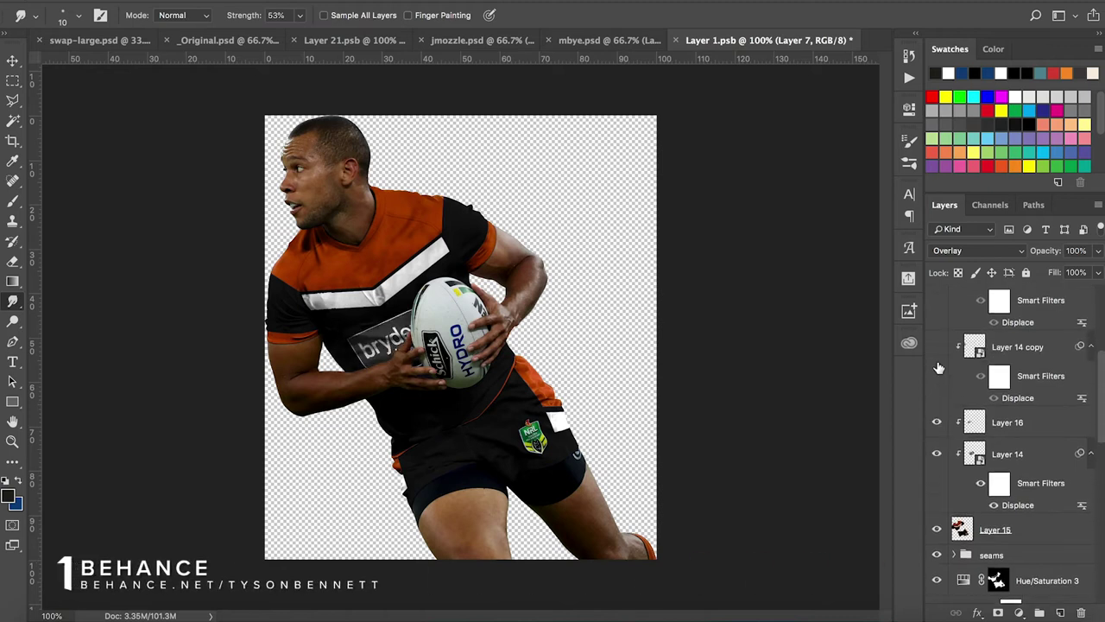
{"action": "scroll", "coordinate": [937, 368], "scroll_direction": "up", "scroll_amount": 1}
{"action": "left_click", "coordinate": [937, 368]}
{"action": "scroll", "coordinate": [939, 370], "scroll_direction": "up", "scroll_amount": 2}
{"action": "left_click", "coordinate": [937, 333]}
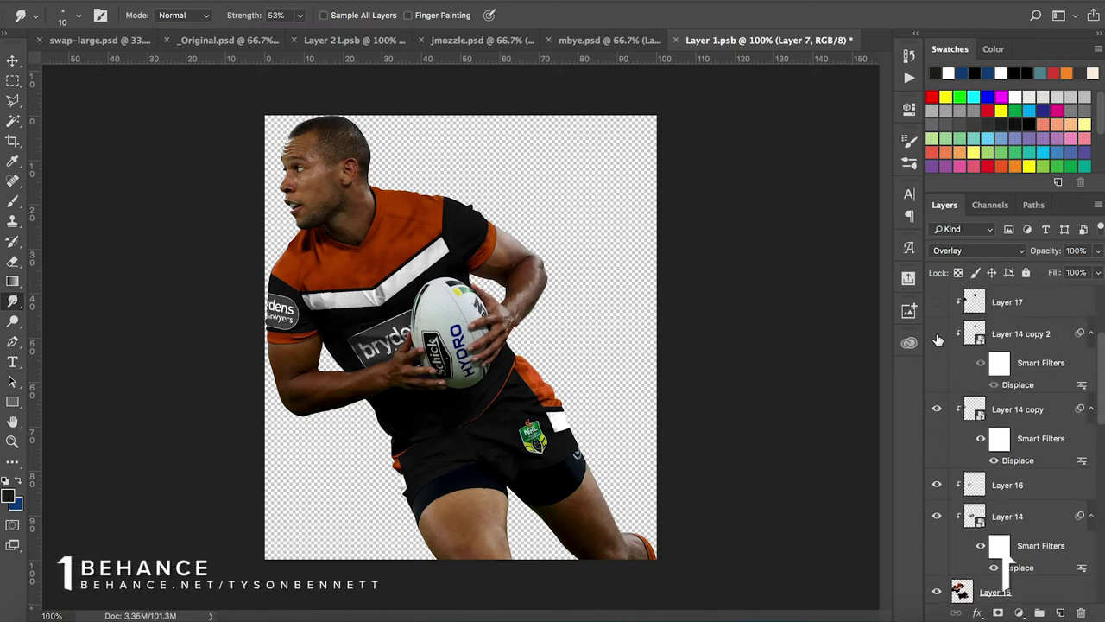
{"action": "scroll", "coordinate": [936, 337], "scroll_direction": "up", "scroll_amount": 2}
Show the NRL premiership and tiger club badges with their shading layers, then close Layer 1.psb
{"action": "left_click", "coordinate": [937, 364]}
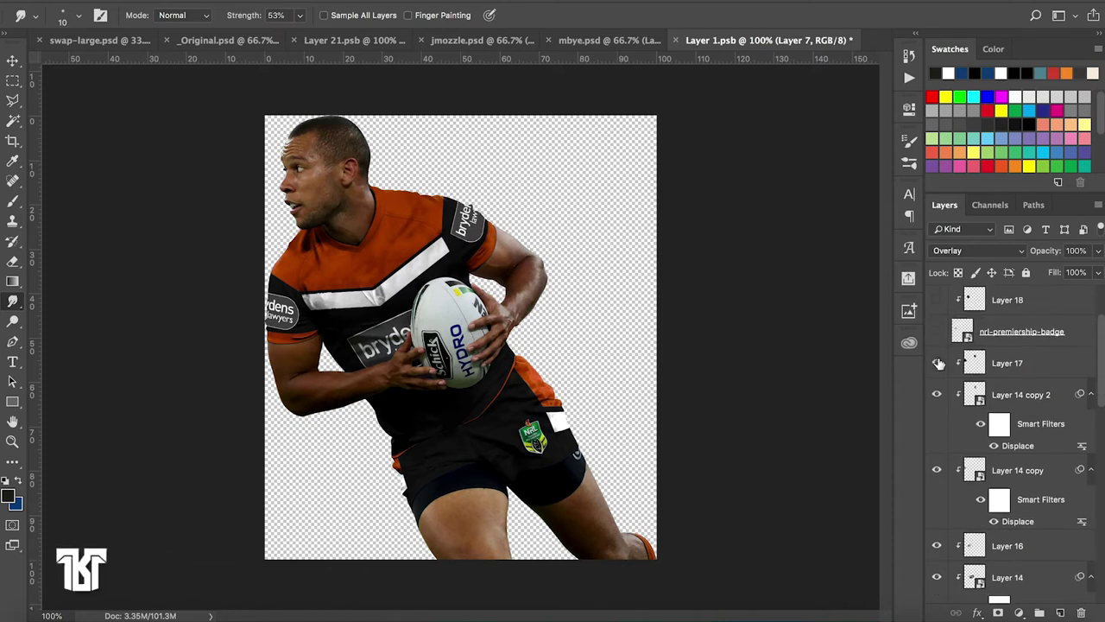
{"action": "left_click", "coordinate": [937, 333]}
{"action": "scroll", "coordinate": [939, 332], "scroll_direction": "up", "scroll_amount": 1}
{"action": "left_click", "coordinate": [937, 325]}
{"action": "scroll", "coordinate": [939, 331], "scroll_direction": "up", "scroll_amount": 2}
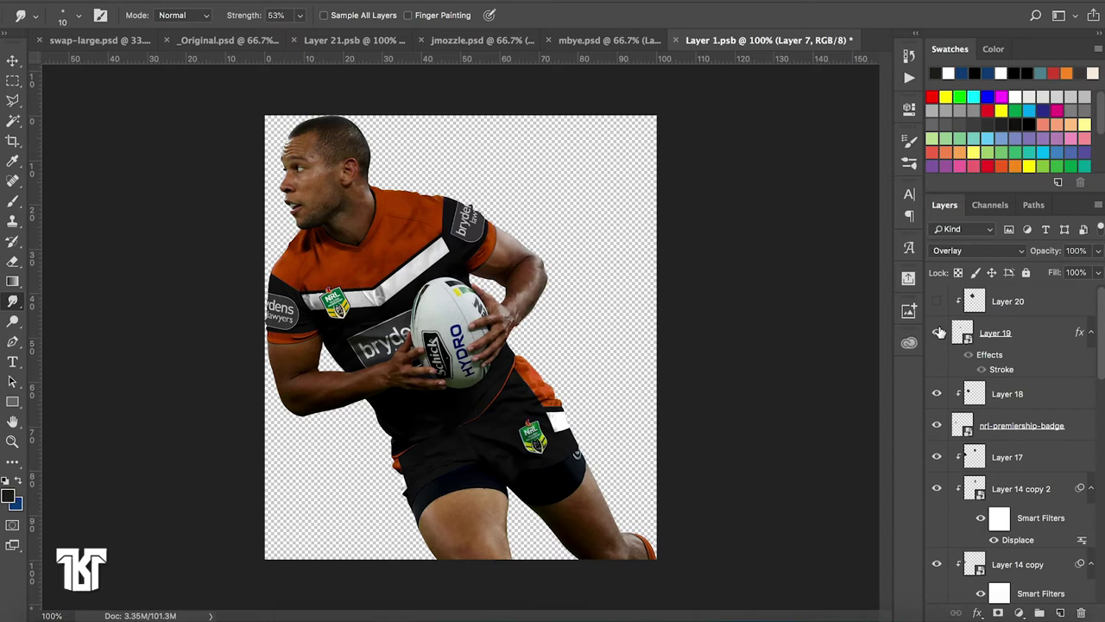
{"action": "left_click", "coordinate": [938, 333]}
{"action": "left_click", "coordinate": [936, 301]}
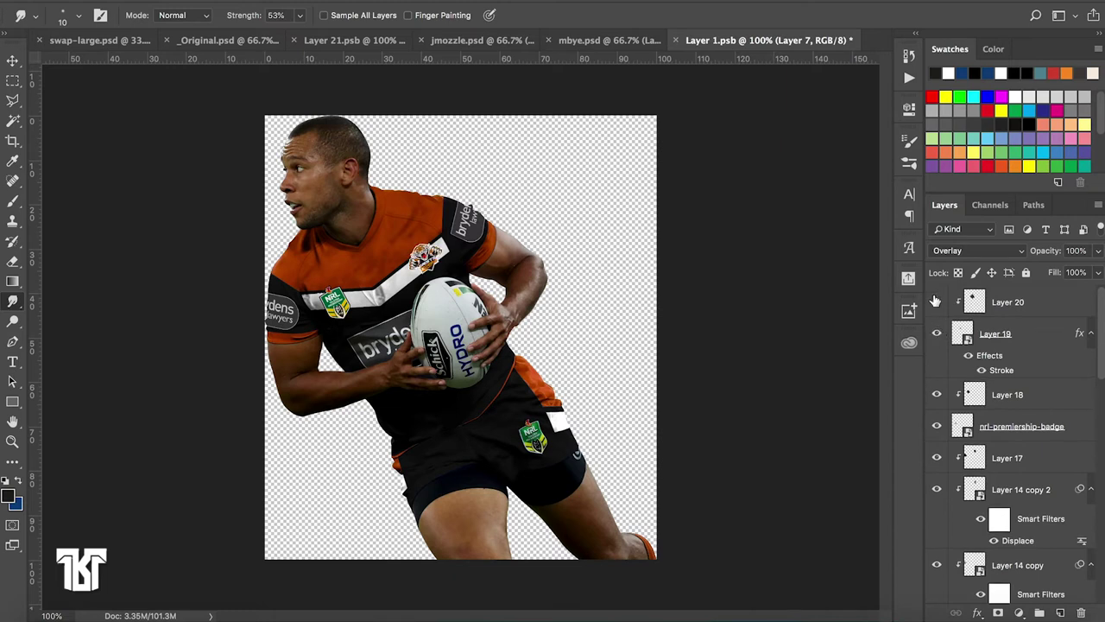
{"action": "left_click", "coordinate": [676, 40]}
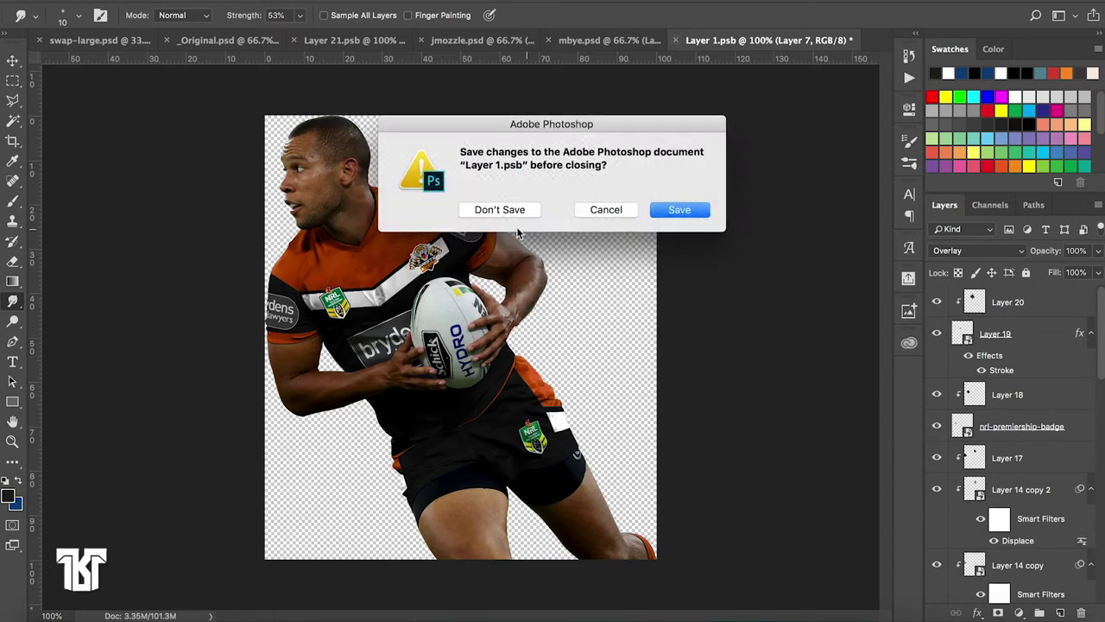
Discard Layer 1.psb changes, close mbye.psd, and open the player smart object in jmozzle.psd
{"action": "left_click", "coordinate": [516, 210]}
{"action": "left_click", "coordinate": [691, 40]}
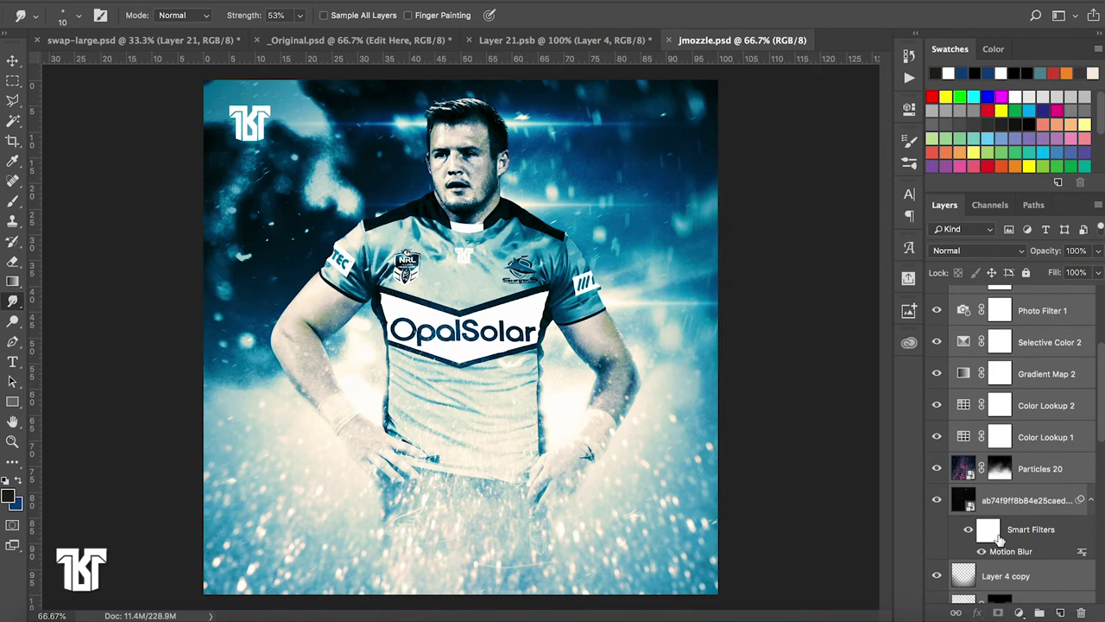
{"action": "scroll", "coordinate": [976, 484], "scroll_direction": "up", "scroll_amount": 3}
{"action": "scroll", "coordinate": [984, 509], "scroll_direction": "up", "scroll_amount": 5}
{"action": "scroll", "coordinate": [997, 535], "scroll_direction": "up", "scroll_amount": 3}
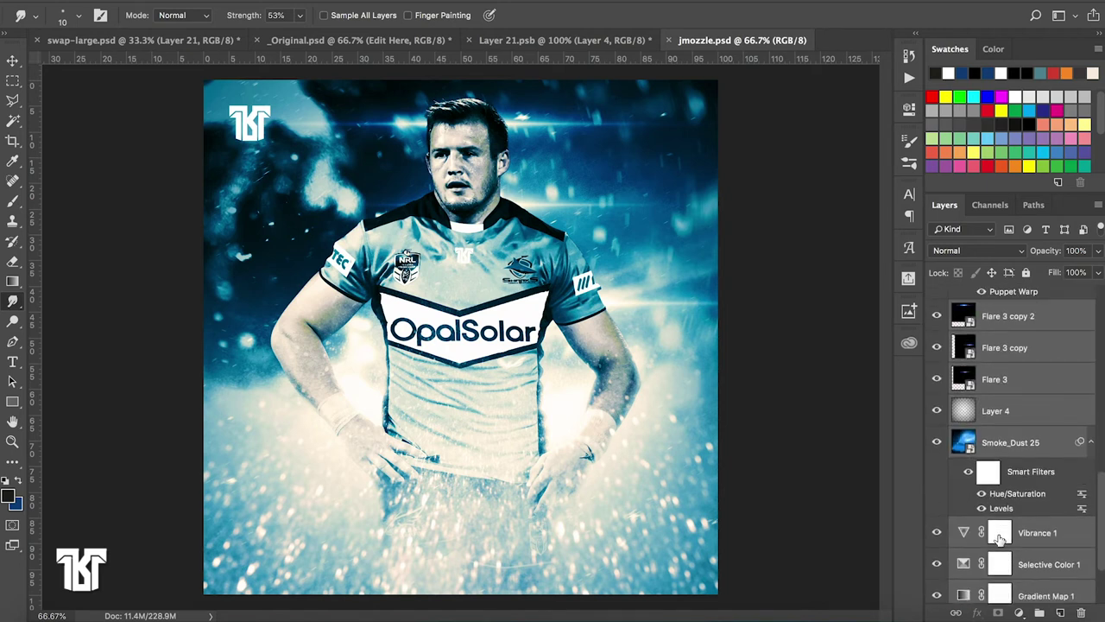
{"action": "scroll", "coordinate": [997, 530], "scroll_direction": "down", "scroll_amount": 2}
{"action": "scroll", "coordinate": [988, 509], "scroll_direction": "up", "scroll_amount": 5}
{"action": "scroll", "coordinate": [976, 466], "scroll_direction": "up", "scroll_amount": 2}
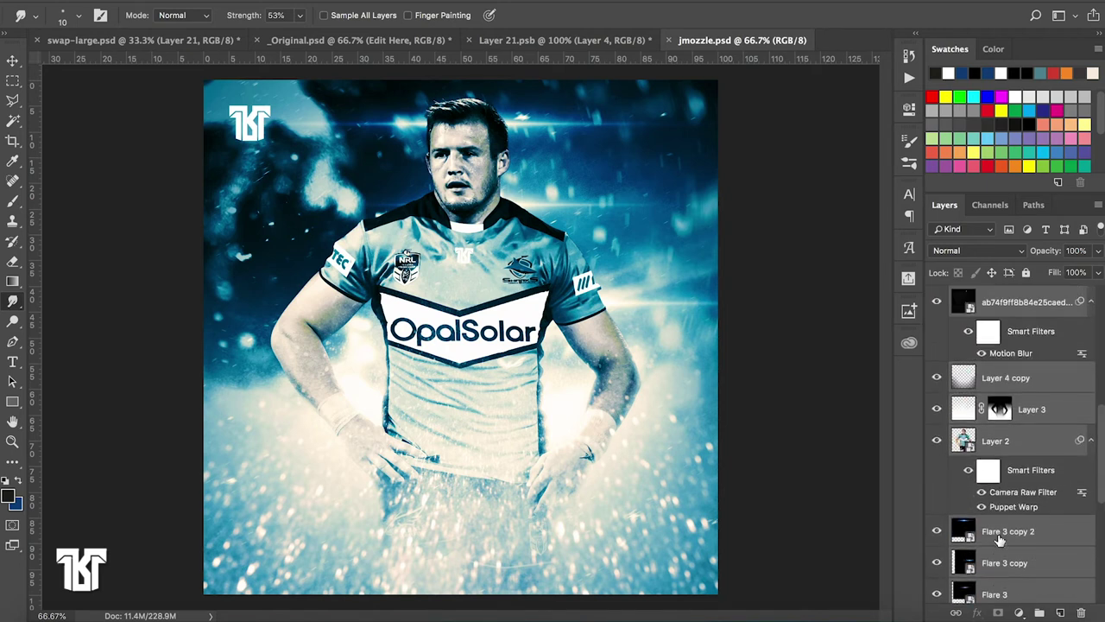
{"action": "double_click", "coordinate": [965, 440]}
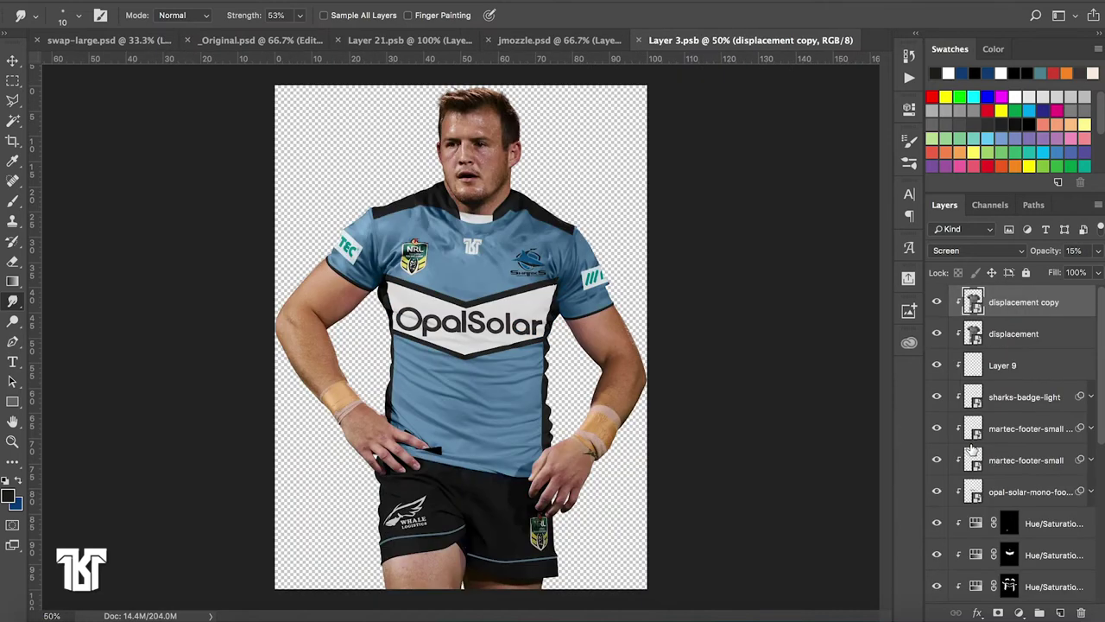
Rebuild the base kit: Layer 4, player, Layer 4 copy, blue fill Layer 6, and shading layers
{"action": "scroll", "coordinate": [1022, 523], "scroll_direction": "down", "scroll_amount": 5}
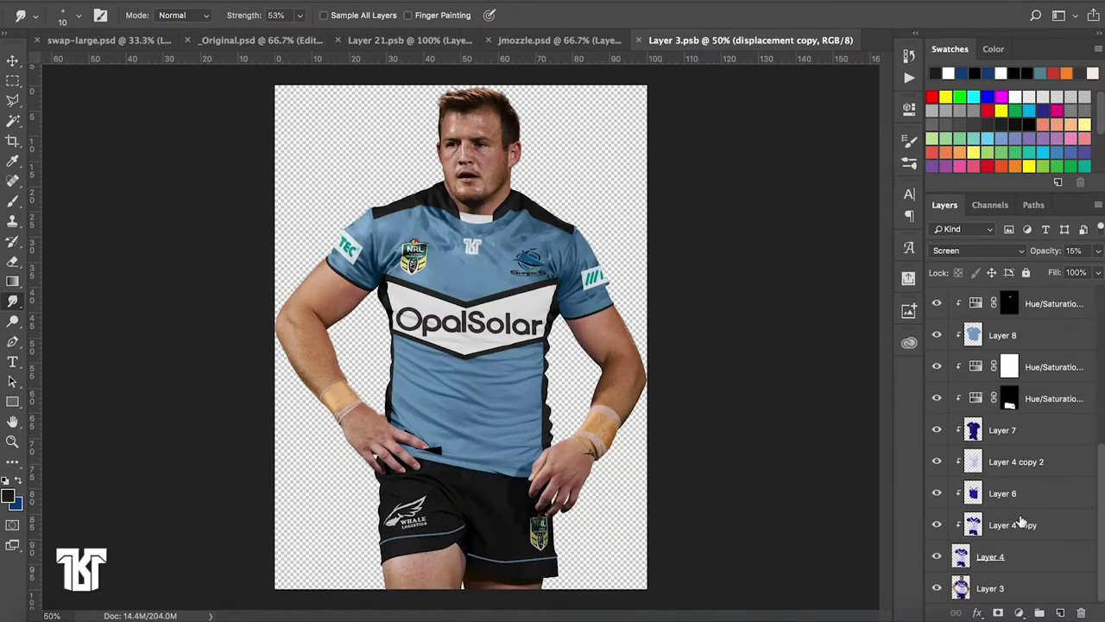
{"action": "left_click", "coordinate": [937, 559], "text": "alt"}
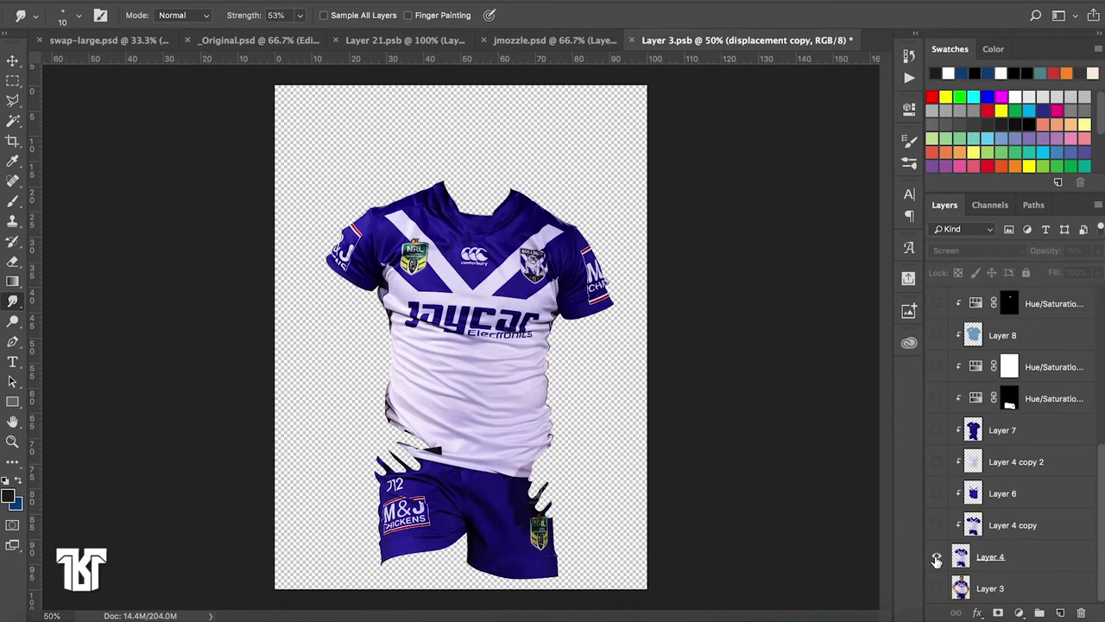
{"action": "left_click", "coordinate": [936, 588]}
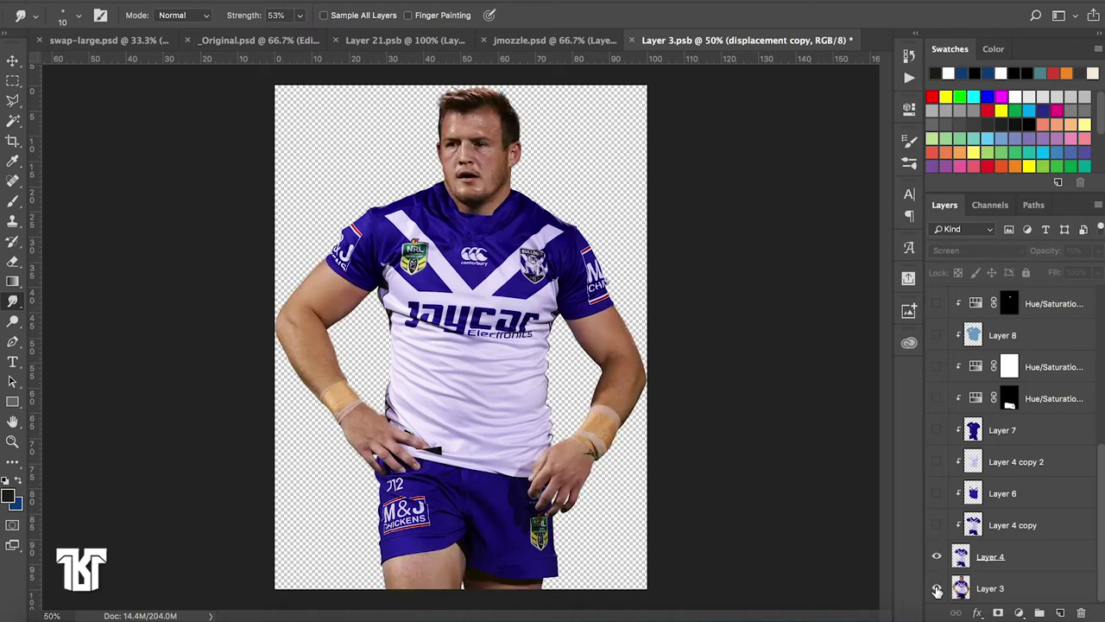
{"action": "left_click", "coordinate": [937, 525]}
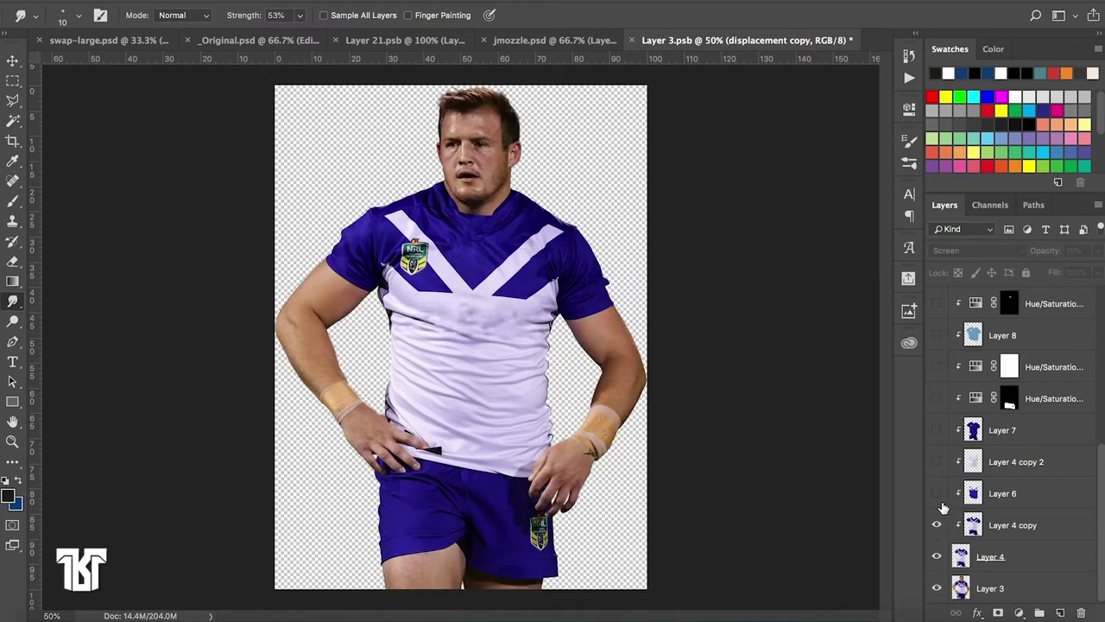
{"action": "left_click", "coordinate": [936, 493]}
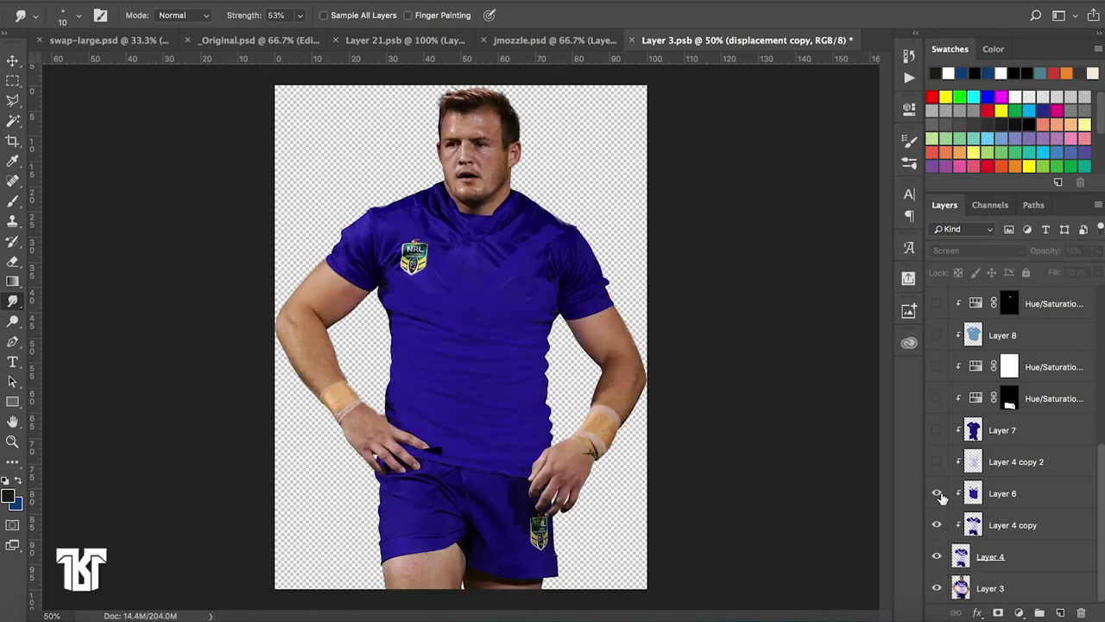
{"action": "left_click", "coordinate": [1012, 495]}
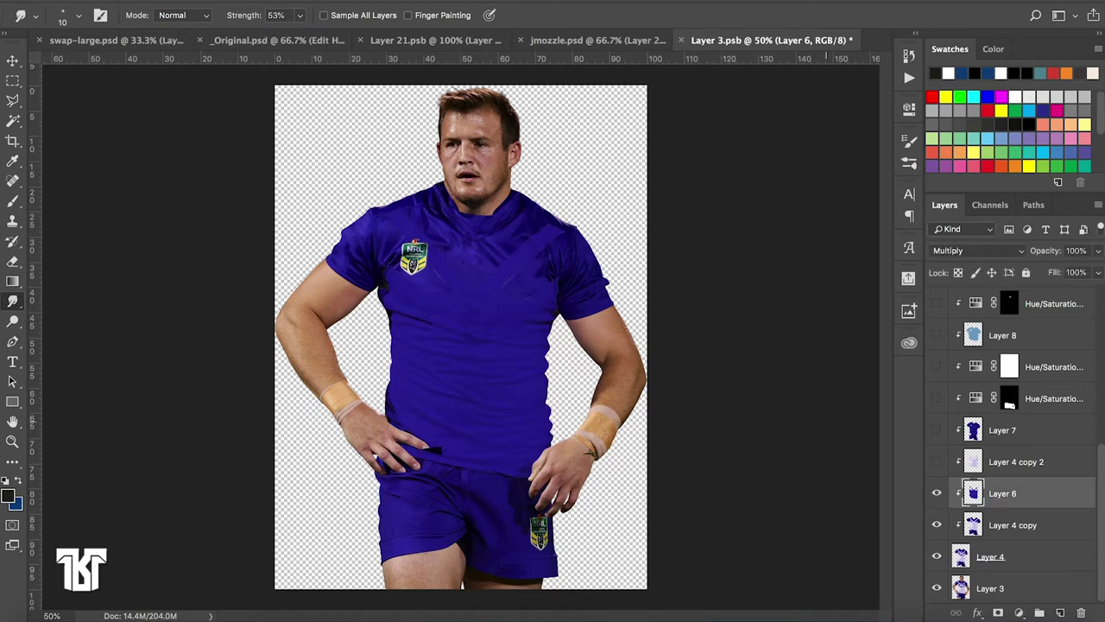
{"action": "left_click", "coordinate": [937, 461]}
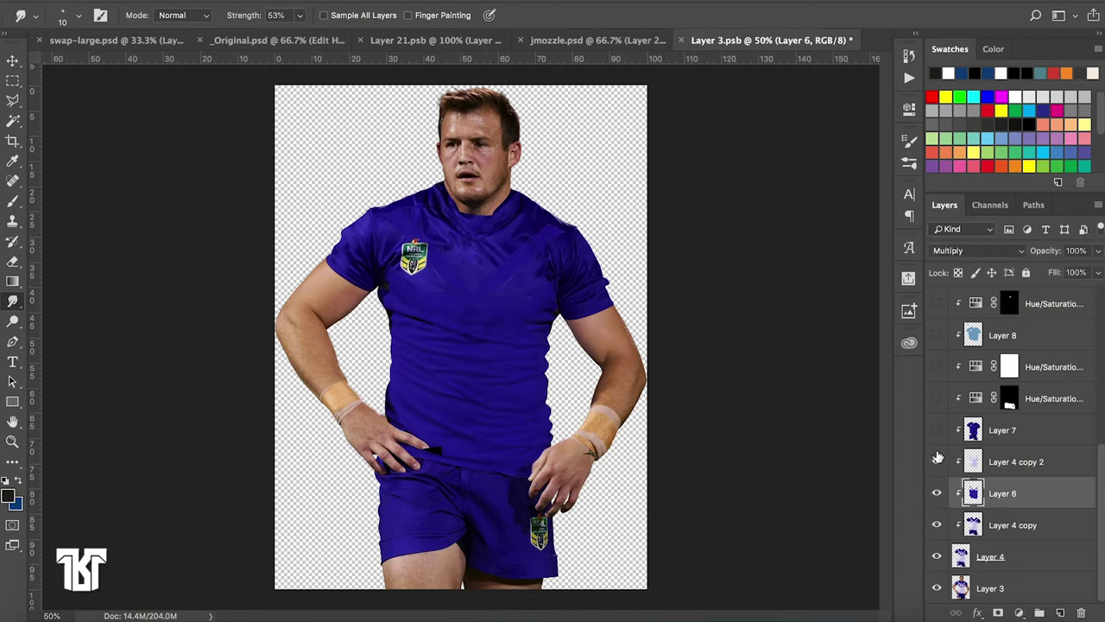
{"action": "left_click", "coordinate": [936, 430]}
{"action": "left_click", "coordinate": [936, 430]}
Enable the shorts-blackening and desaturation adjustments, then test Layer 8's blue Color tint
{"action": "left_click", "coordinate": [937, 398]}
{"action": "left_click", "coordinate": [937, 366]}
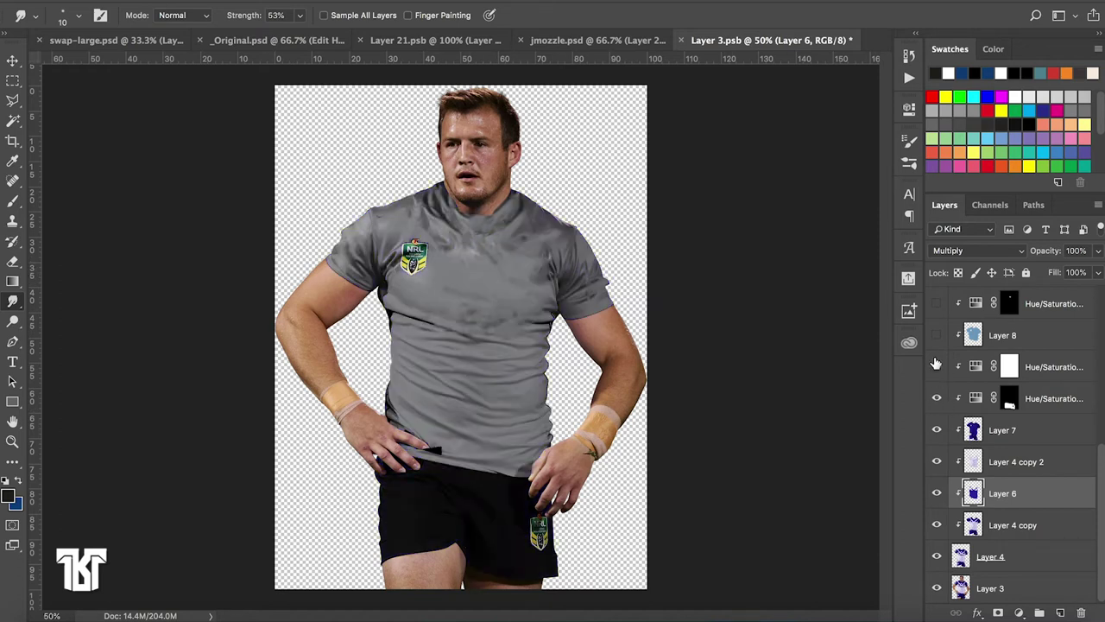
{"action": "scroll", "coordinate": [935, 364], "scroll_direction": "up", "scroll_amount": 1}
{"action": "left_click", "coordinate": [937, 362]}
{"action": "left_click", "coordinate": [973, 364]}
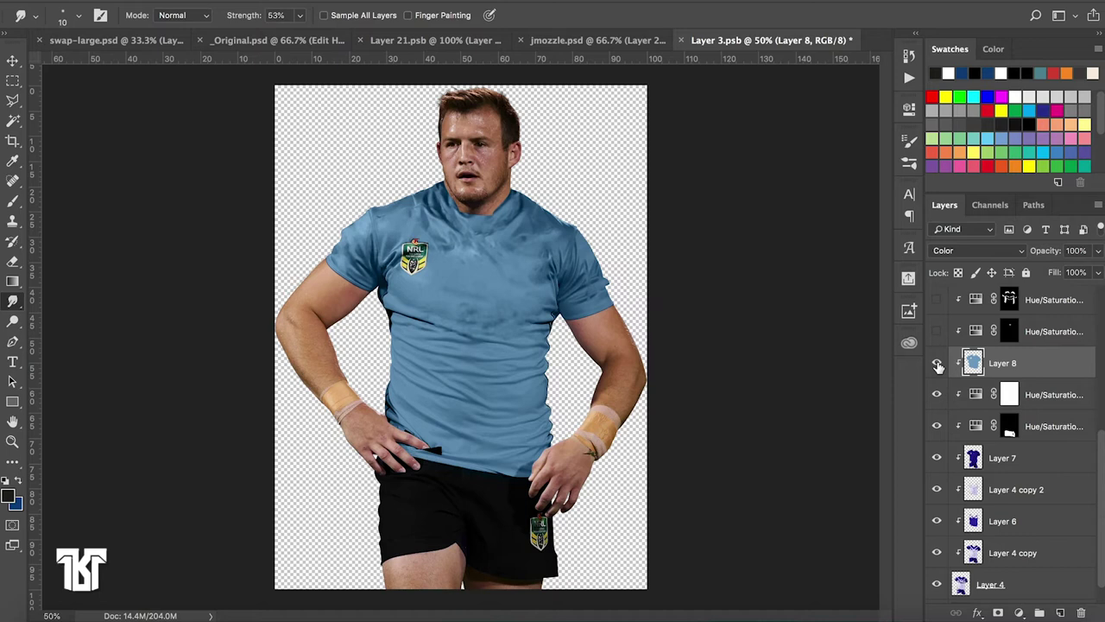
{"action": "left_click_drag", "start_coordinate": [938, 366], "coordinate": [939, 395]}
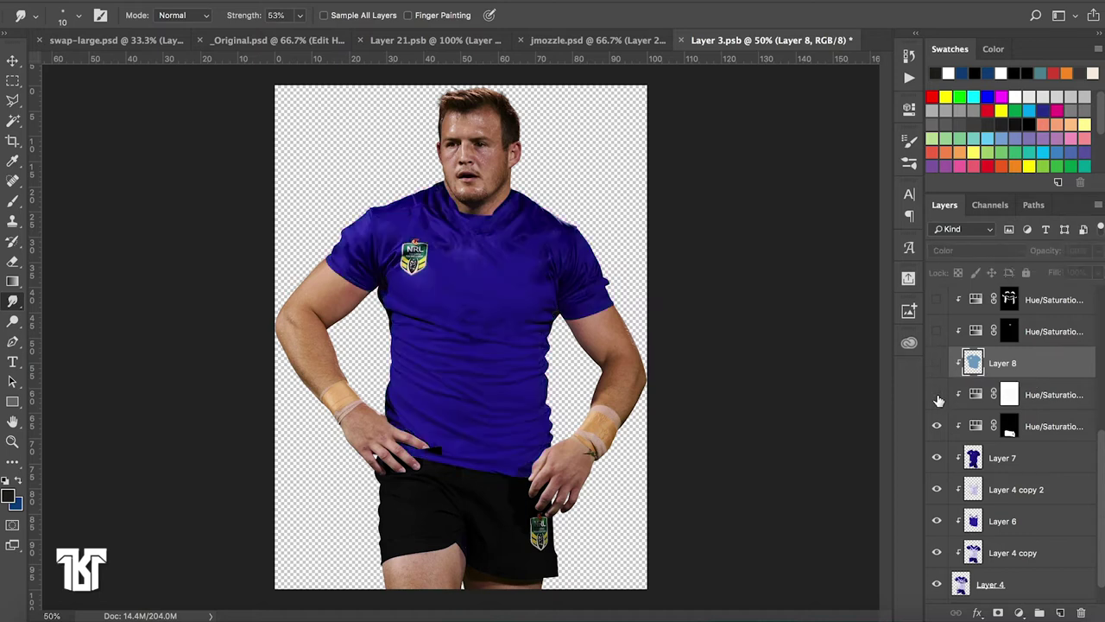
Hide Layer 8 to show the grey desaturated jersey and open Hue/Saturation 2's settings
{"action": "left_click", "coordinate": [938, 363]}
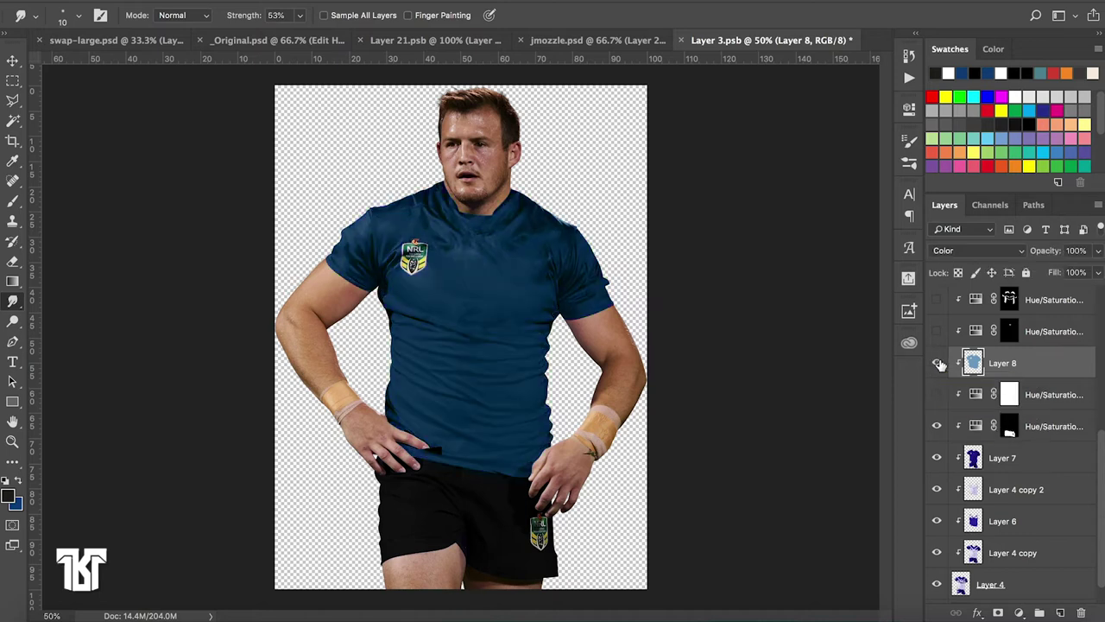
{"action": "left_click", "coordinate": [939, 366]}
{"action": "left_click", "coordinate": [937, 393]}
{"action": "left_click", "coordinate": [939, 366]}
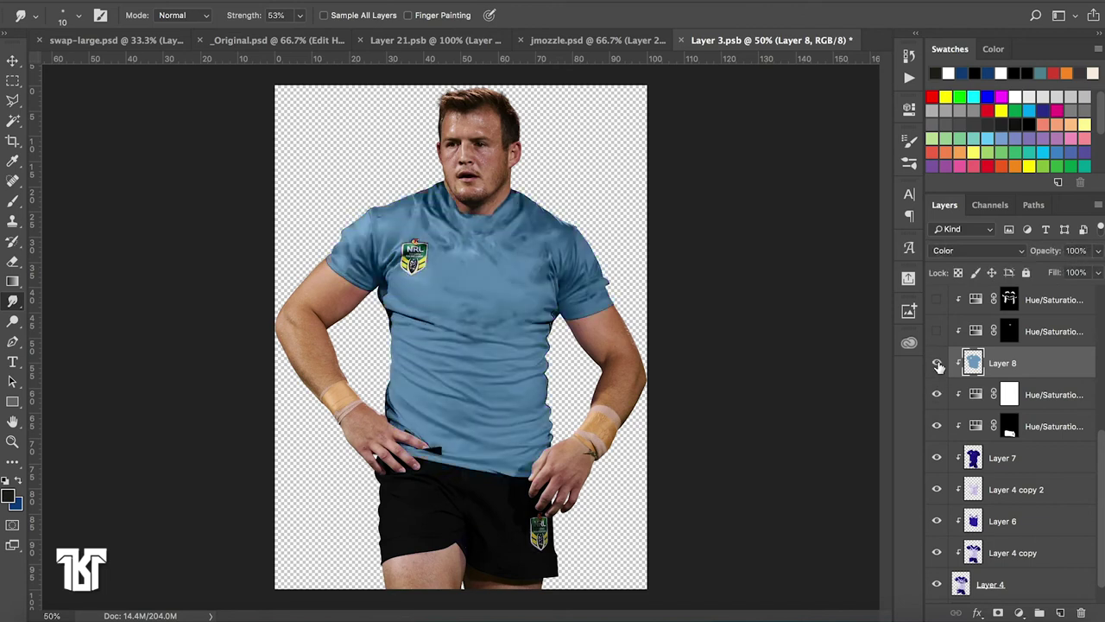
{"action": "left_click", "coordinate": [939, 366]}
{"action": "double_click", "coordinate": [973, 394]}
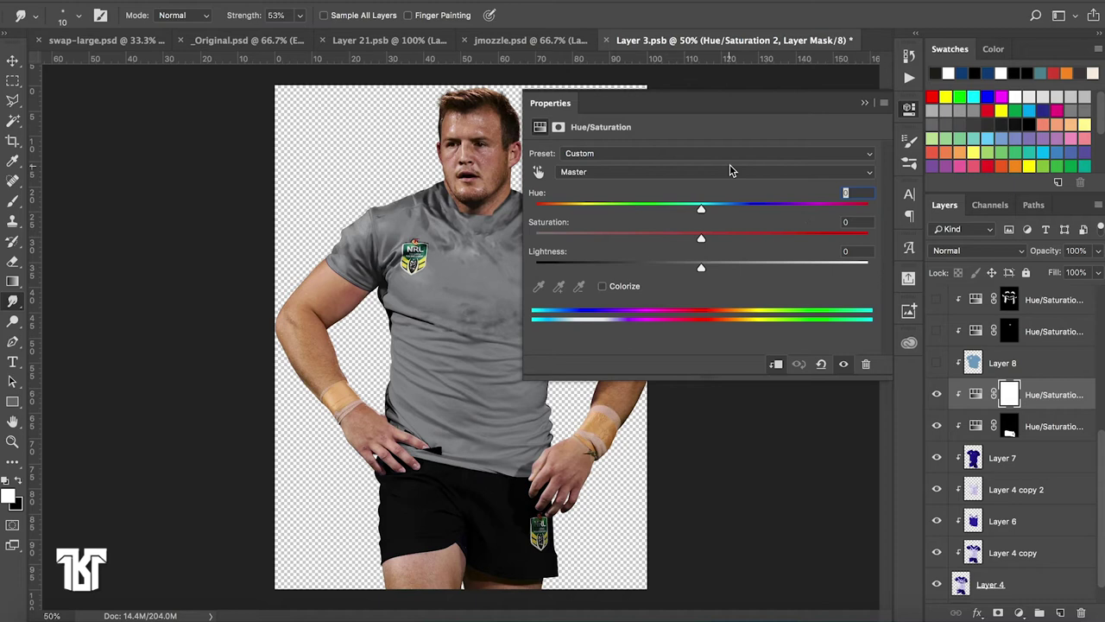
Restore Layer 8's blue tint plus the white collar, black stripes, white chevron and shorts-logo adjustments
{"action": "left_click", "coordinate": [862, 105]}
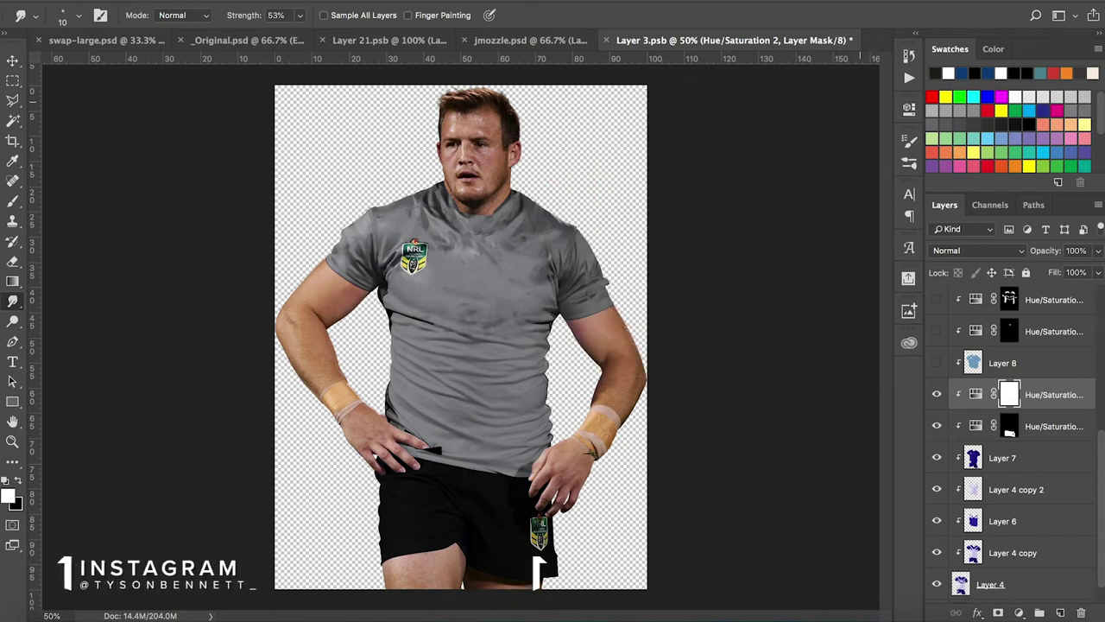
{"action": "left_click", "coordinate": [937, 362]}
{"action": "left_click", "coordinate": [973, 363]}
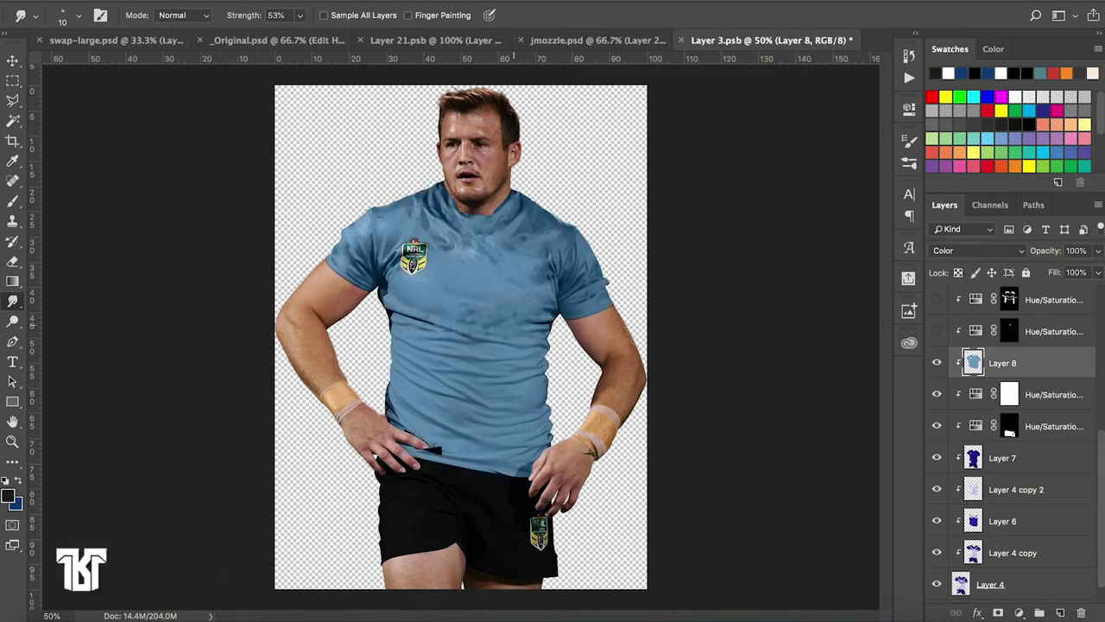
{"action": "left_click", "coordinate": [937, 331]}
{"action": "scroll", "coordinate": [956, 377], "scroll_direction": "up", "scroll_amount": 3}
{"action": "left_click", "coordinate": [936, 403]}
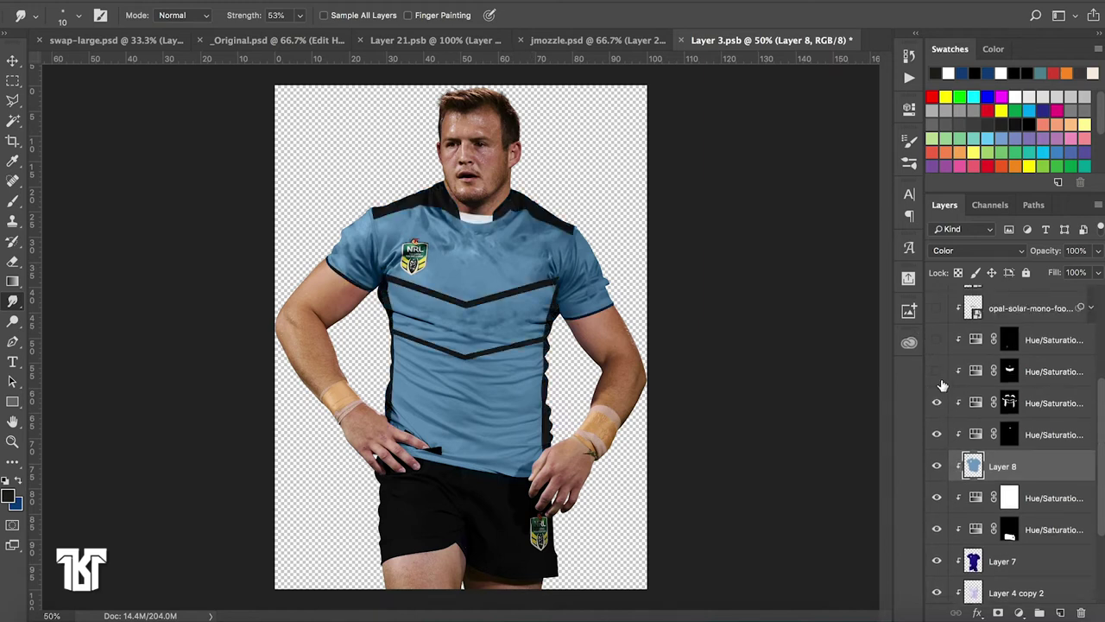
{"action": "left_click", "coordinate": [937, 371]}
{"action": "left_click", "coordinate": [937, 339]}
Show the OpalSolar, TEC and second sleeve sponsors, Sharks badge, Layer 9 and displacement layers
{"action": "scroll", "coordinate": [937, 342], "scroll_direction": "up", "scroll_amount": 2}
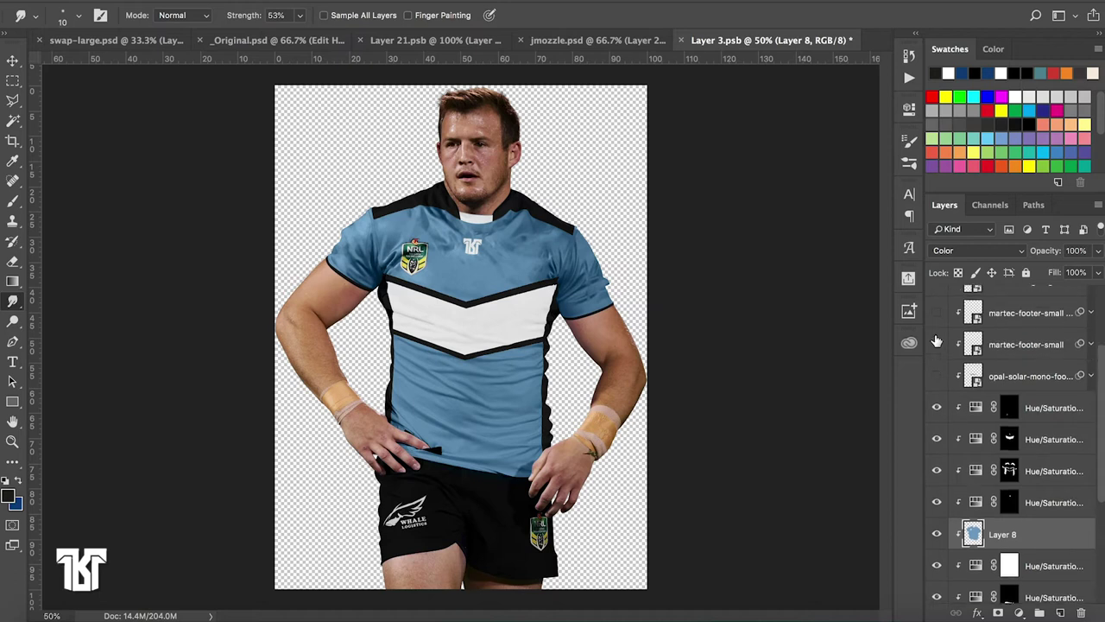
{"action": "left_click", "coordinate": [936, 376]}
{"action": "left_click", "coordinate": [937, 343]}
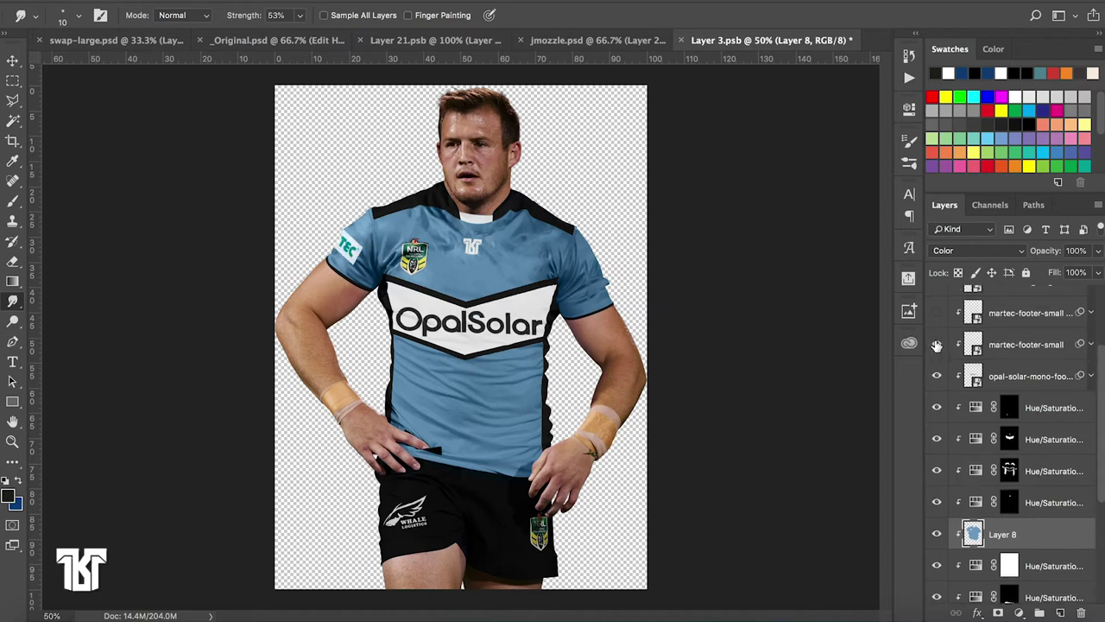
{"action": "scroll", "coordinate": [937, 342], "scroll_direction": "up", "scroll_amount": 1}
{"action": "left_click", "coordinate": [937, 342]}
{"action": "left_click", "coordinate": [936, 308]}
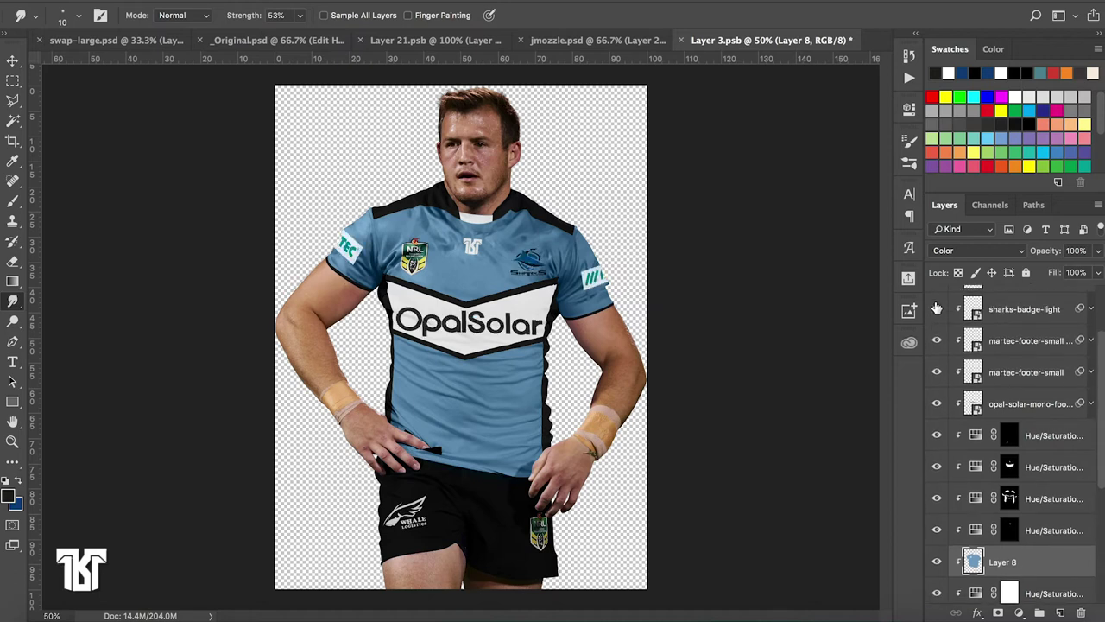
{"action": "scroll", "coordinate": [937, 311], "scroll_direction": "up", "scroll_amount": 1}
{"action": "left_click", "coordinate": [936, 326]}
{"action": "scroll", "coordinate": [936, 328], "scroll_direction": "up", "scroll_amount": 1}
{"action": "left_click", "coordinate": [936, 334]}
{"action": "left_click", "coordinate": [936, 303]}
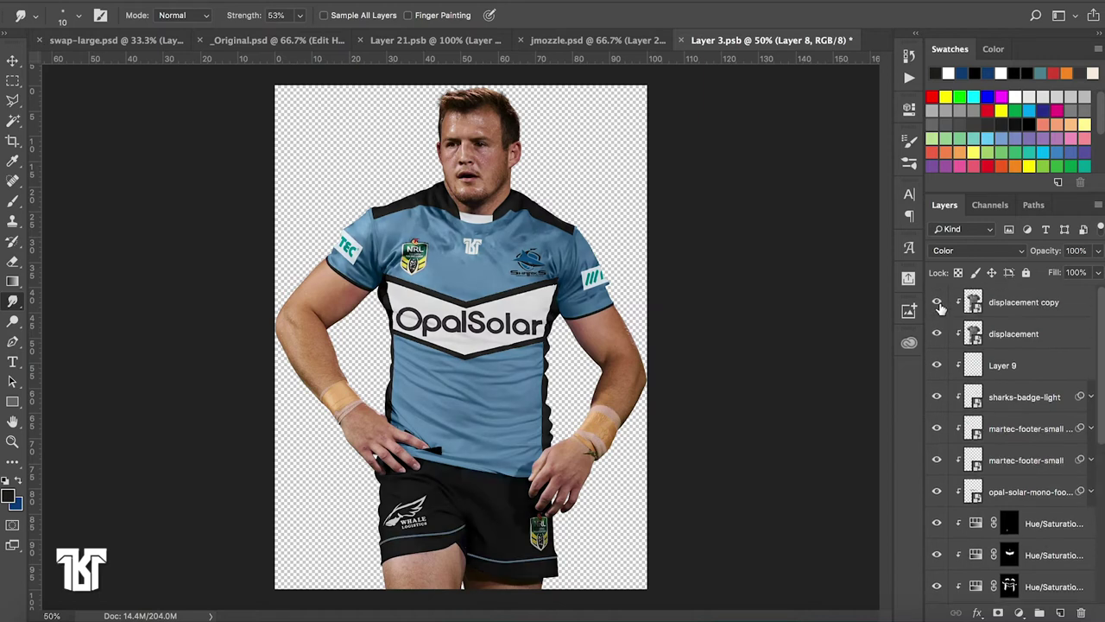
Close Layer 3.psb without saving, briefly reopen the player smart object, then close jmozzle.psd
{"action": "left_click", "coordinate": [681, 40]}
{"action": "left_click", "coordinate": [524, 210]}
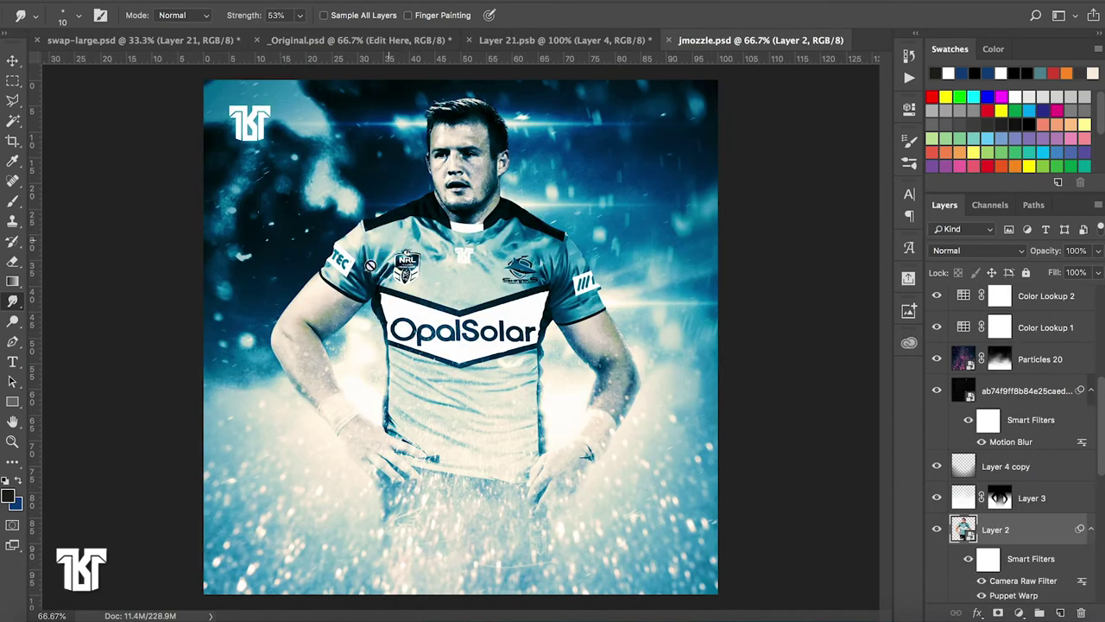
{"action": "double_click", "coordinate": [963, 529]}
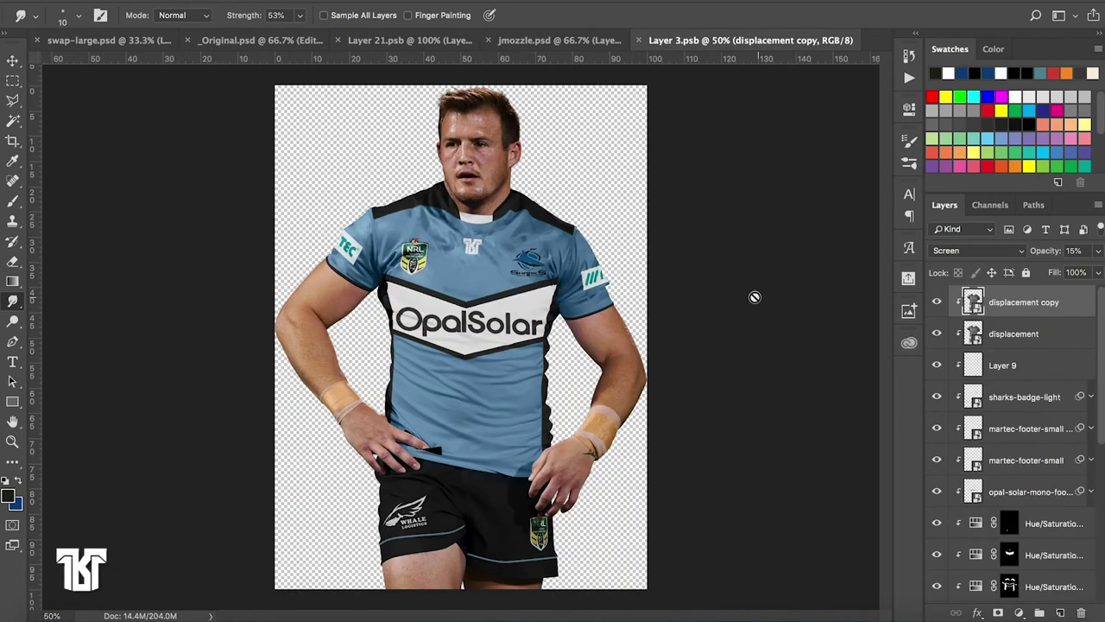
{"action": "left_click", "coordinate": [639, 42]}
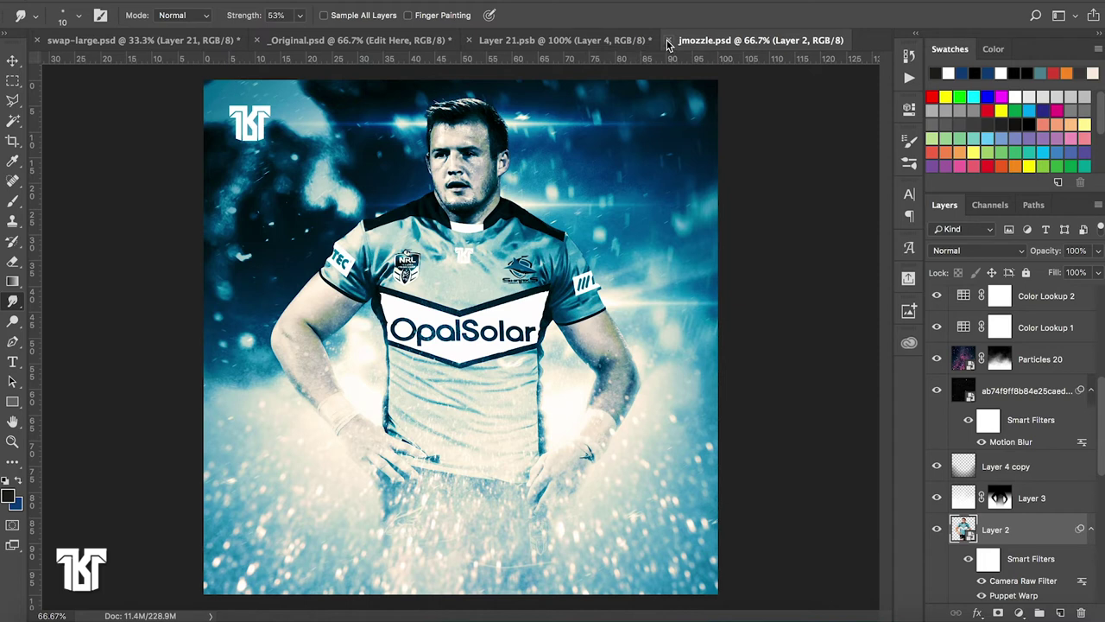
{"action": "left_click", "coordinate": [669, 41]}
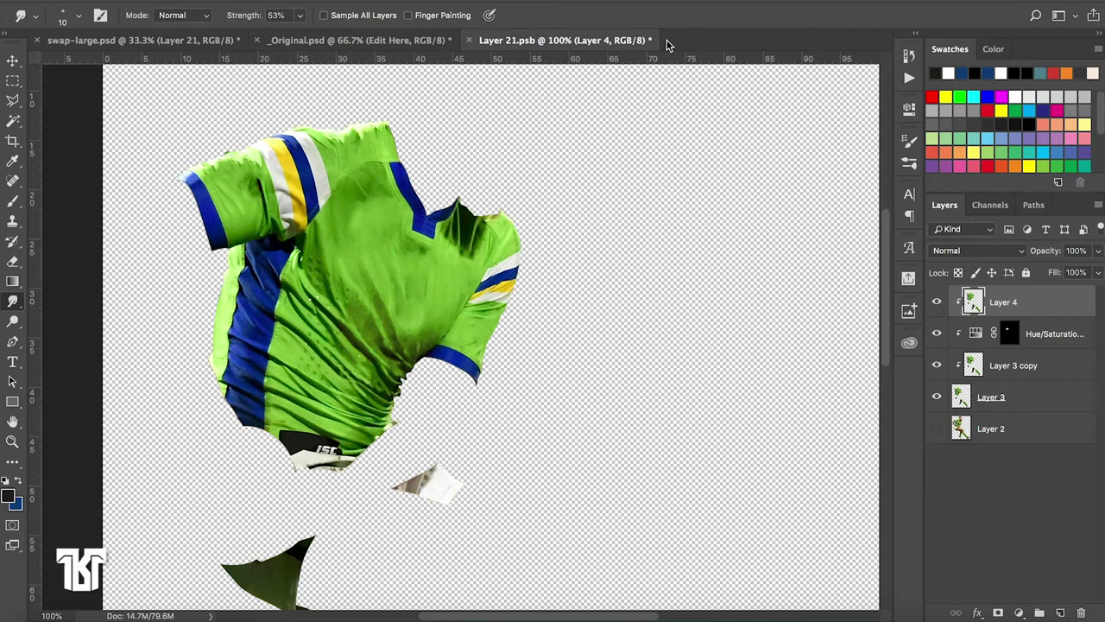
Show Layers 2 and 4, compare the jersey with Layer 3 toggled, and zoom to 66.7%
{"action": "left_click", "coordinate": [935, 428]}
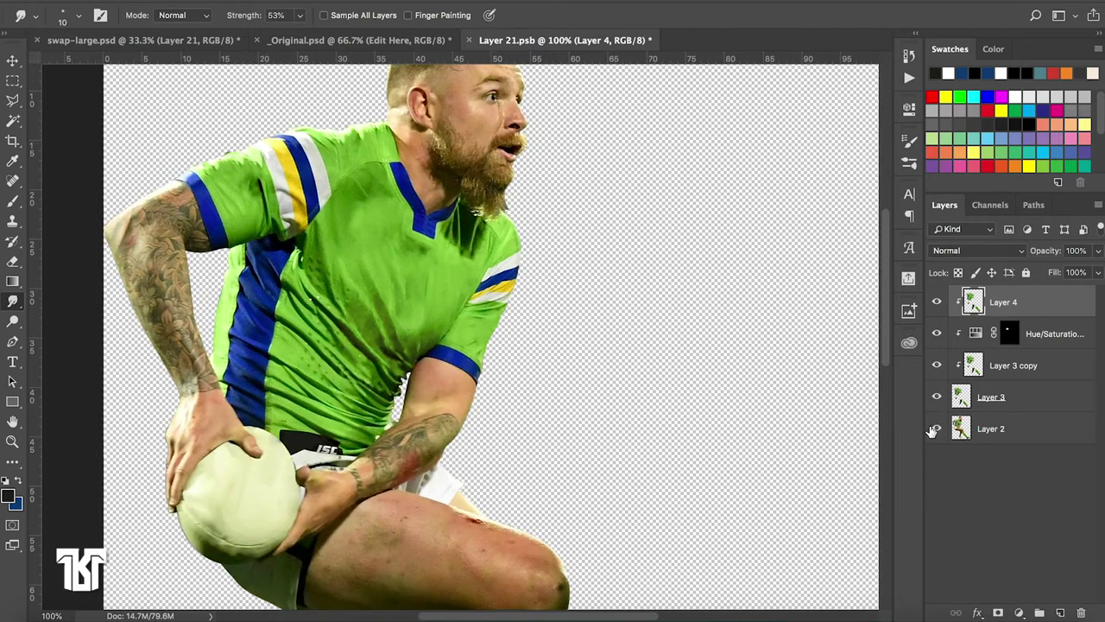
{"action": "key", "text": "ctrl+minus"}
{"action": "key", "text": "ctrl+minus"}
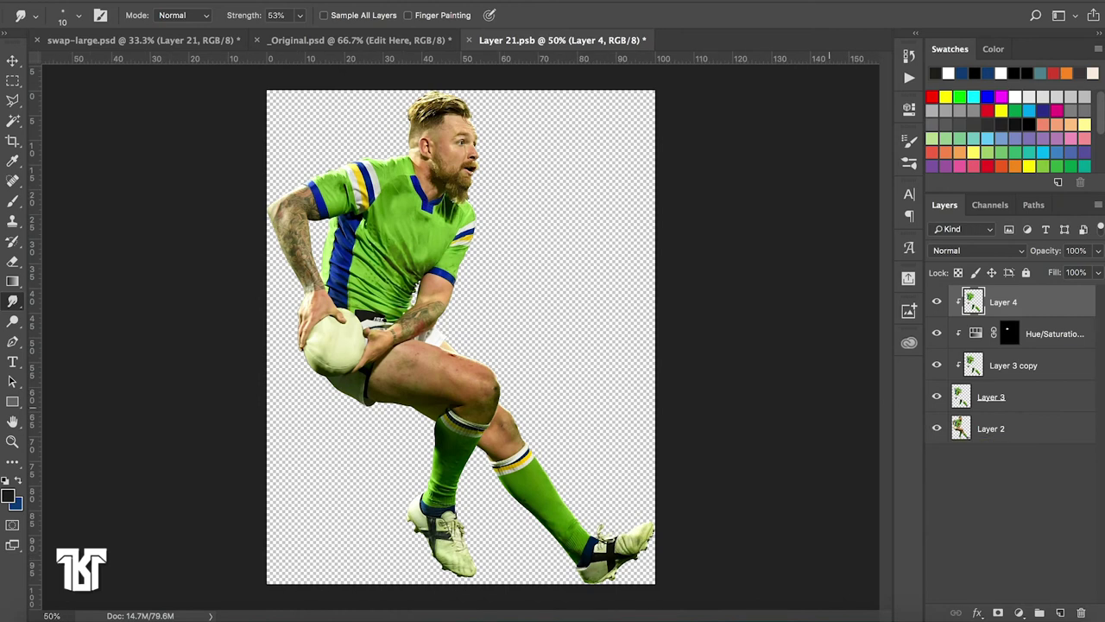
{"action": "left_click", "coordinate": [940, 305]}
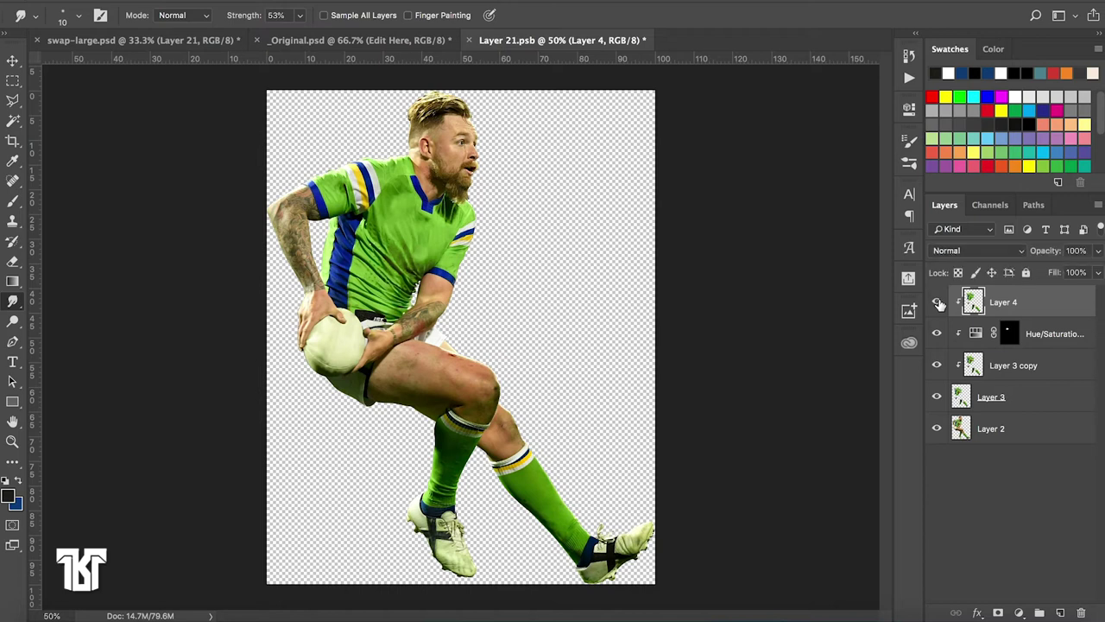
{"action": "left_click", "coordinate": [937, 404]}
{"action": "left_click", "coordinate": [938, 404]}
{"action": "left_click", "coordinate": [938, 404]}
{"action": "left_click", "coordinate": [937, 404]}
{"action": "key", "text": "ctrl+plus"}
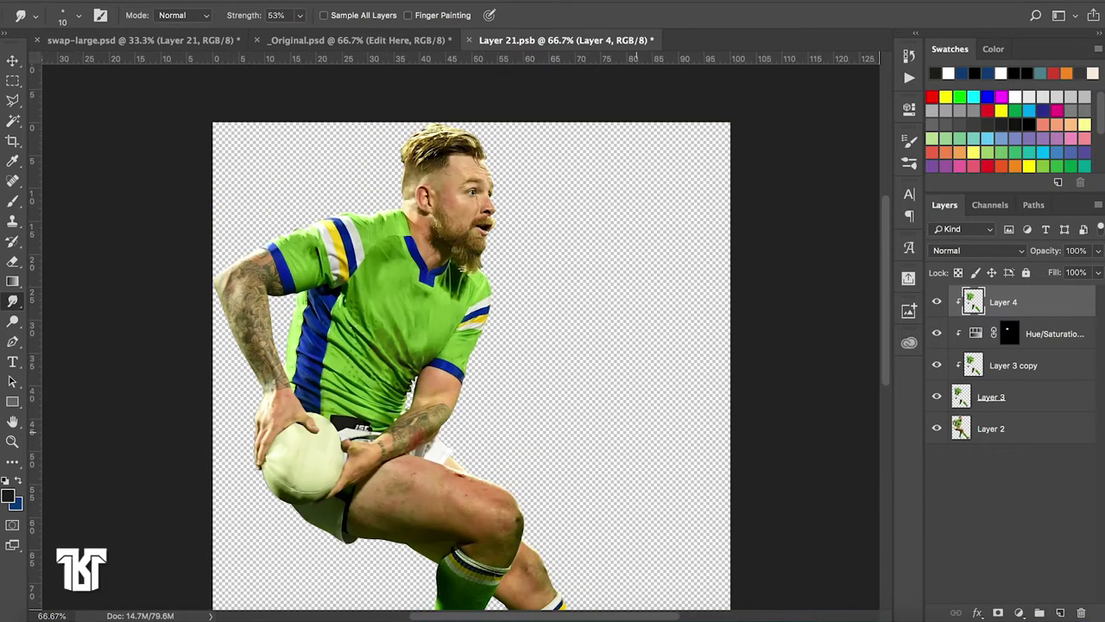
{"action": "left_click", "coordinate": [1019, 612]}
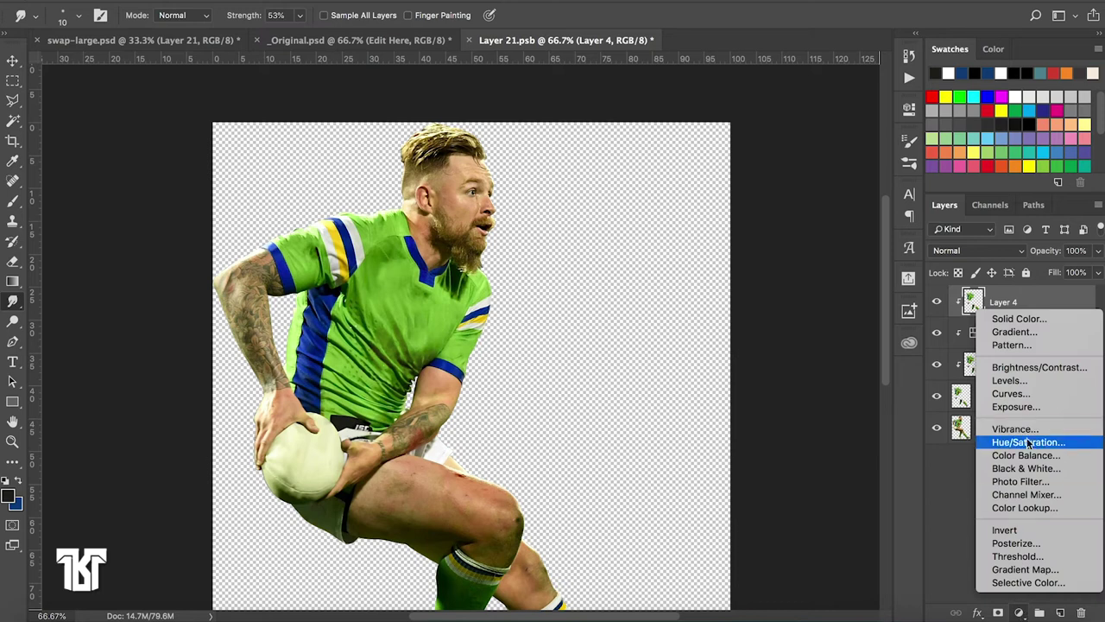
Add a Hue/Saturation layer targeting Yellows sampled from the trim, with Hue +65
{"action": "left_click", "coordinate": [1028, 441]}
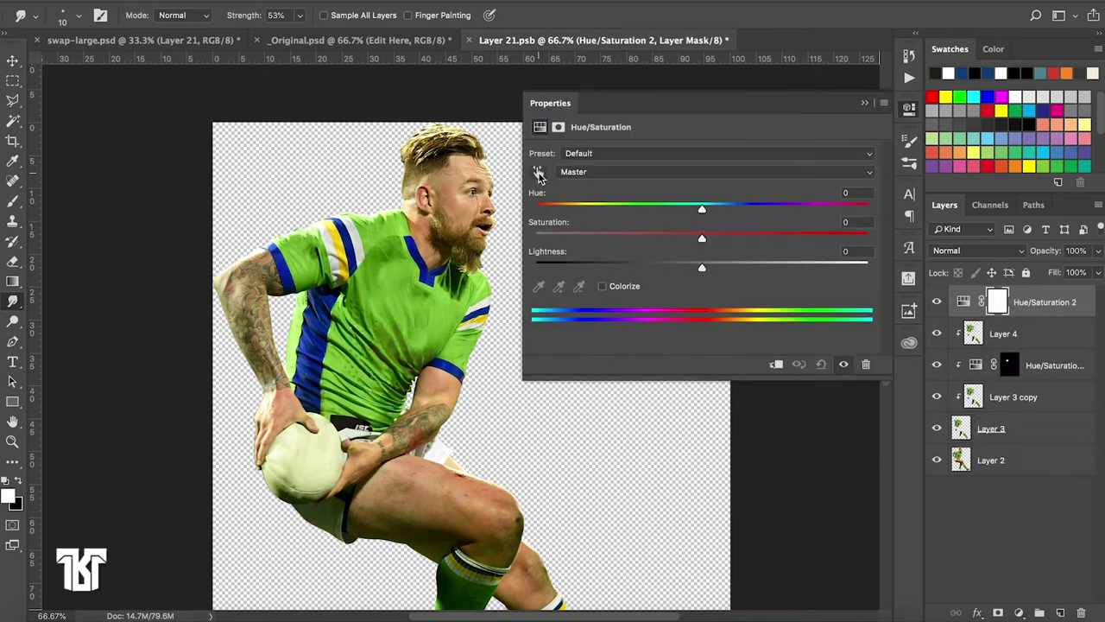
{"action": "left_click", "coordinate": [538, 173]}
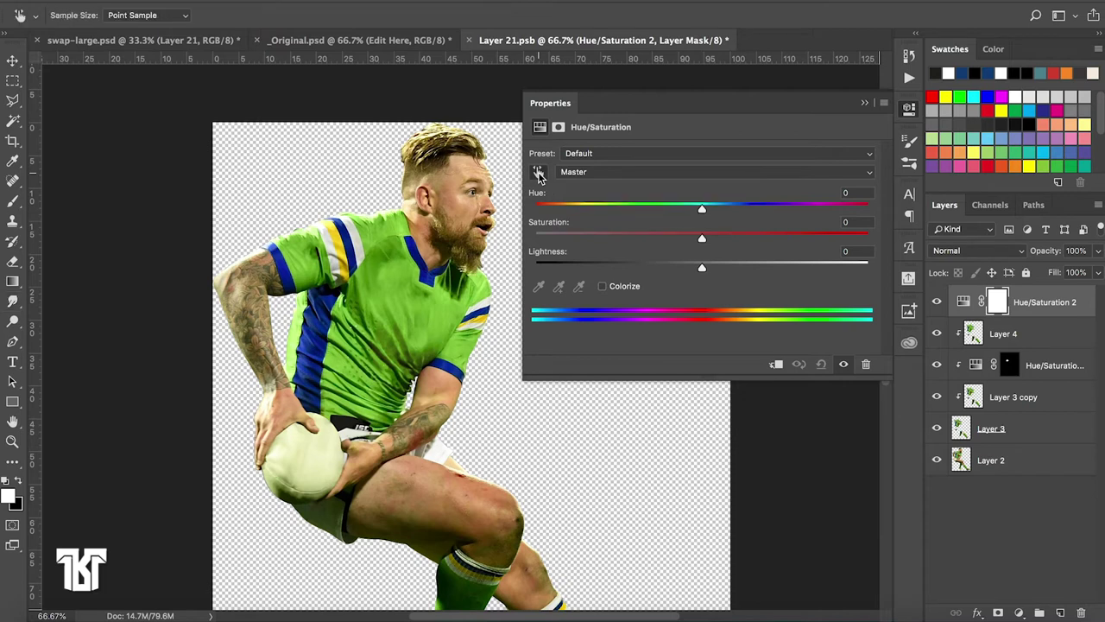
{"action": "left_click", "coordinate": [445, 314]}
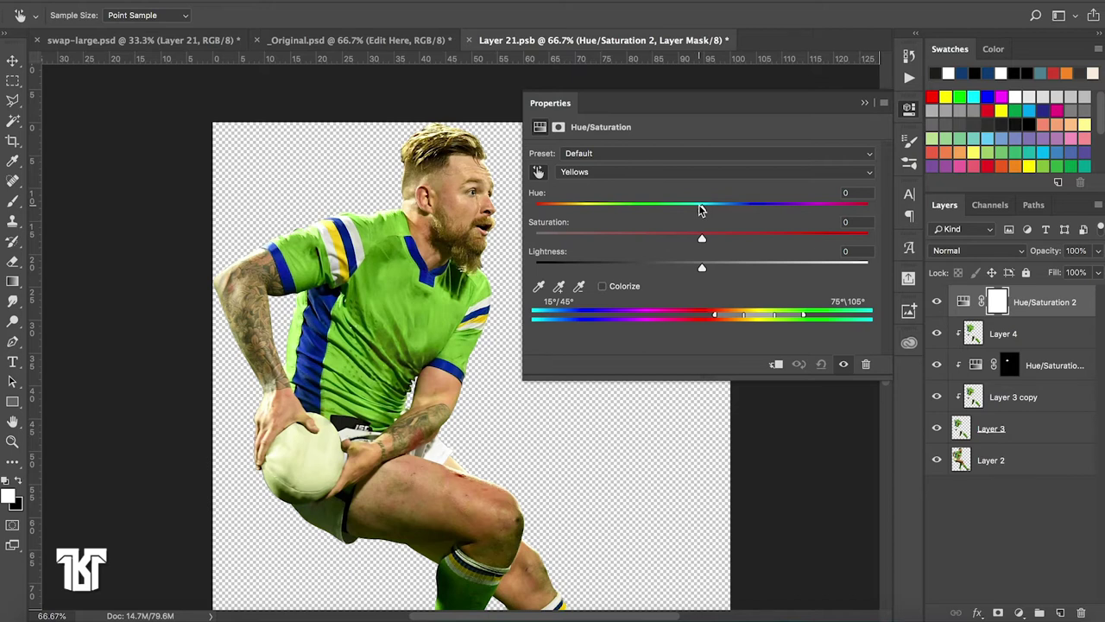
{"action": "left_click", "coordinate": [847, 196]}
{"action": "type", "text": "+65"}
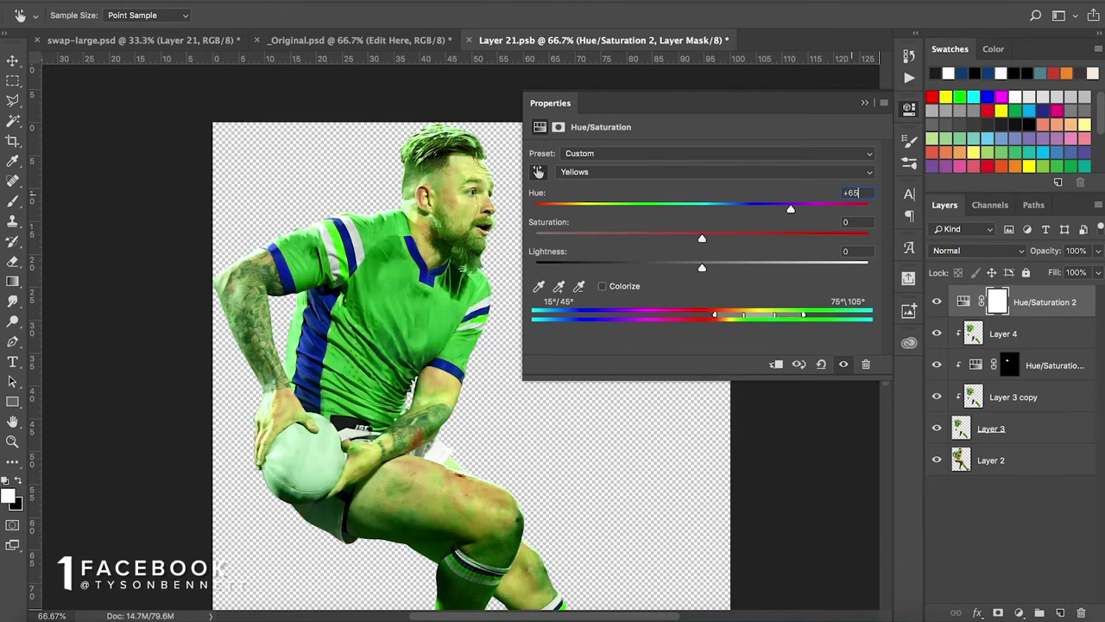
Clip the adjustment to the kit layer and set Saturation -4 and Lightness -4
{"action": "left_click", "coordinate": [776, 364]}
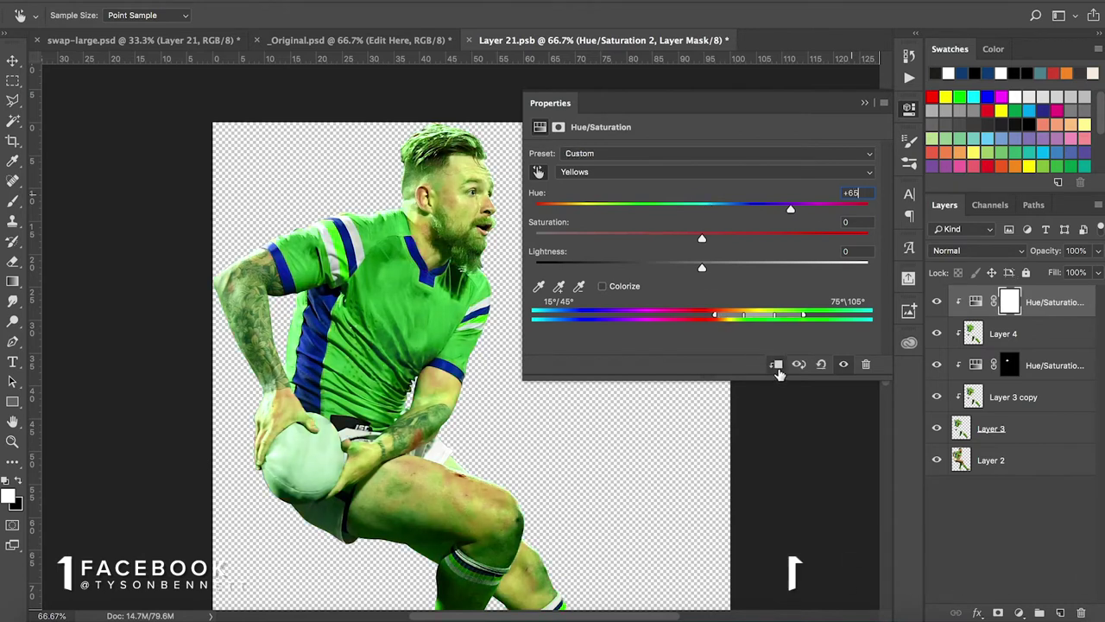
{"action": "left_click", "coordinate": [855, 222]}
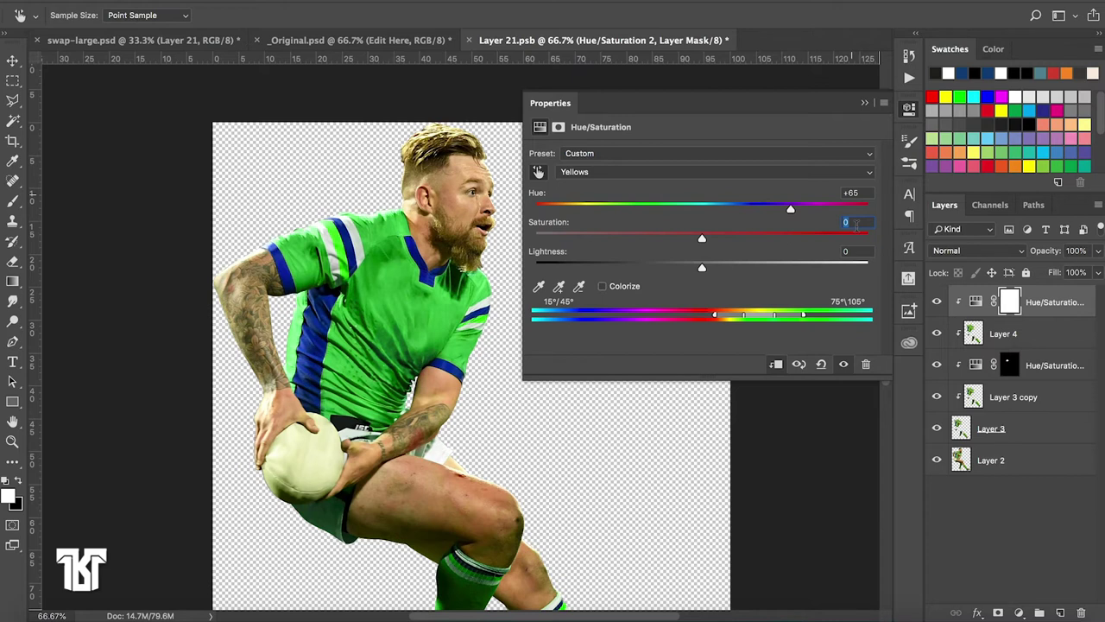
{"action": "type", "text": "-4"}
{"action": "key", "text": "Tab"}
{"action": "type", "text": "-4"}
{"action": "left_click", "coordinate": [865, 103]}
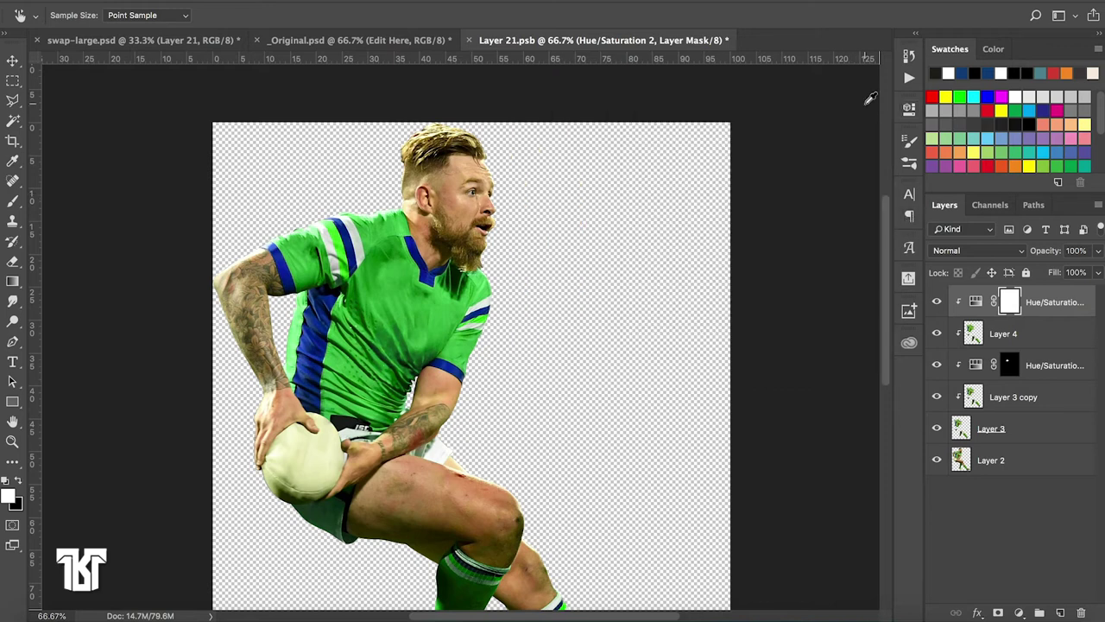
{"action": "left_click", "coordinate": [937, 302]}
Open swap-large.psd's player smart object as Layer 211.psb and select its Hue/Saturation 3 layer
{"action": "left_click", "coordinate": [154, 43]}
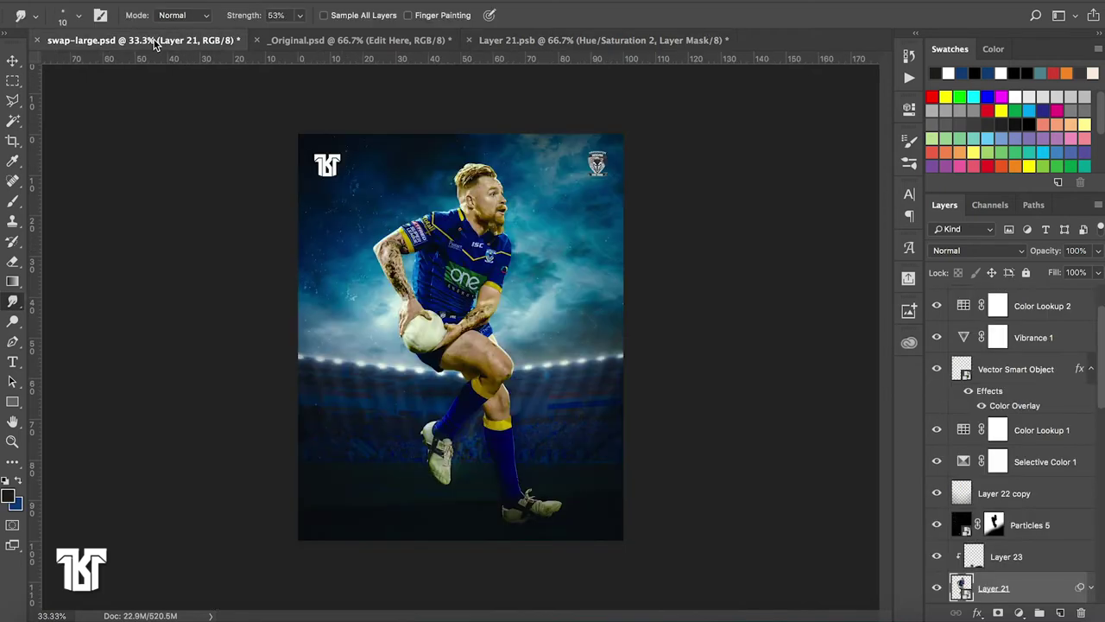
{"action": "double_click", "coordinate": [961, 590]}
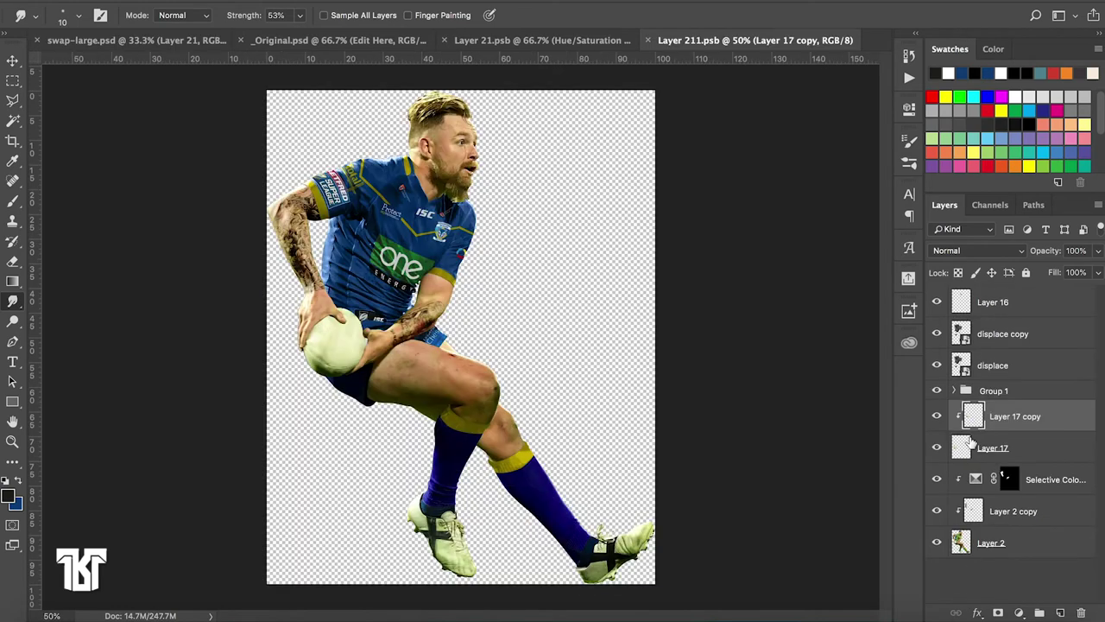
{"action": "left_click", "coordinate": [956, 391]}
{"action": "scroll", "coordinate": [1035, 537], "scroll_direction": "down", "scroll_amount": 5}
{"action": "scroll", "coordinate": [1035, 537], "scroll_direction": "down", "scroll_amount": 3}
{"action": "scroll", "coordinate": [1036, 537], "scroll_direction": "up", "scroll_amount": 2}
{"action": "scroll", "coordinate": [1035, 537], "scroll_direction": "up", "scroll_amount": 2}
{"action": "scroll", "coordinate": [1032, 531], "scroll_direction": "up", "scroll_amount": 1}
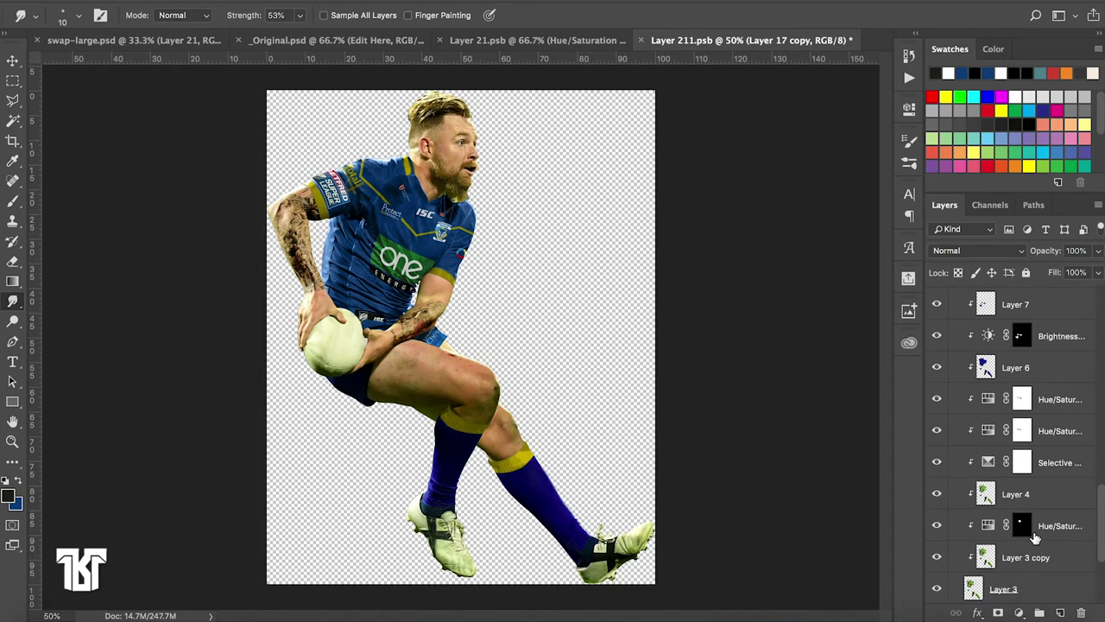
{"action": "scroll", "coordinate": [1023, 516], "scroll_direction": "up", "scroll_amount": 1}
{"action": "left_click", "coordinate": [1021, 466]}
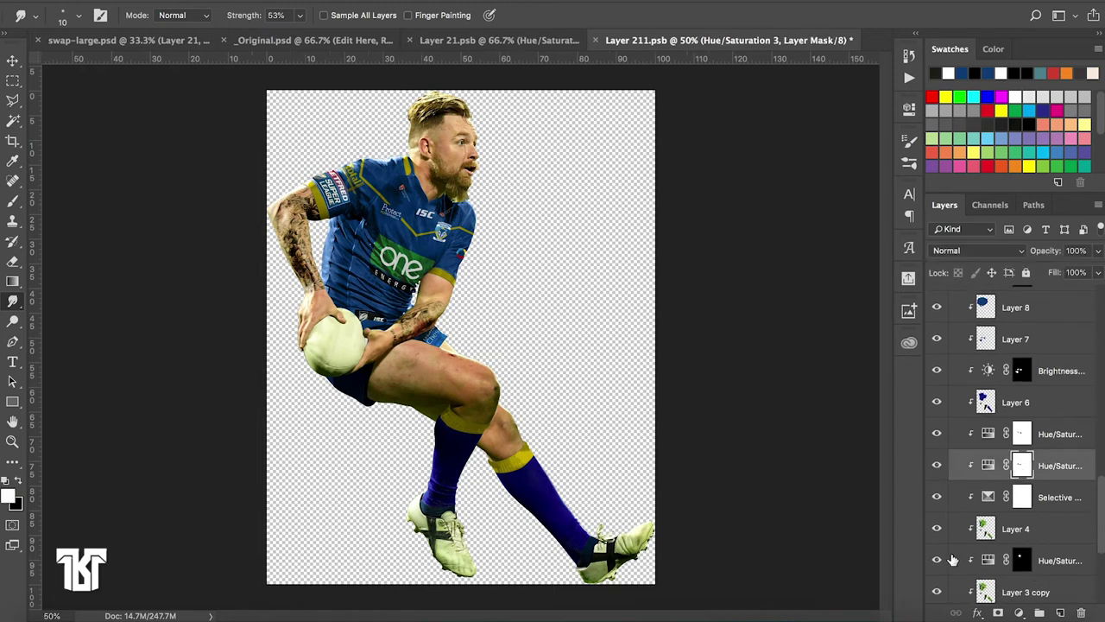
{"action": "scroll", "coordinate": [953, 558], "scroll_direction": "down", "scroll_amount": 5}
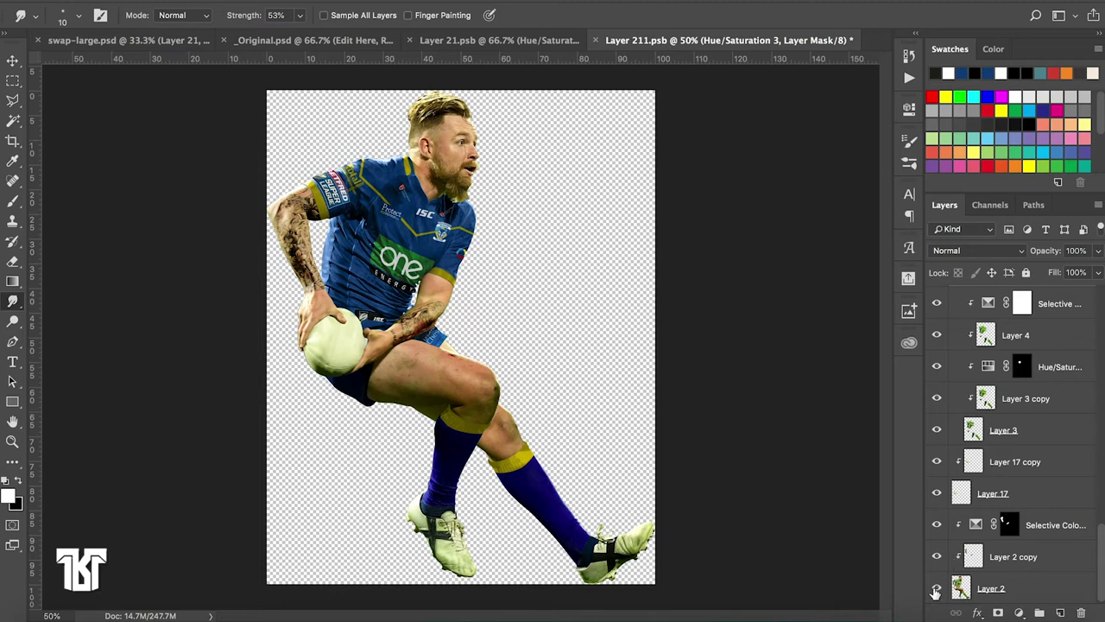
Isolate Layer 2 and Layer 3 to reveal the green base kit, then restore the lower layers
{"action": "left_click", "coordinate": [936, 590], "text": "alt"}
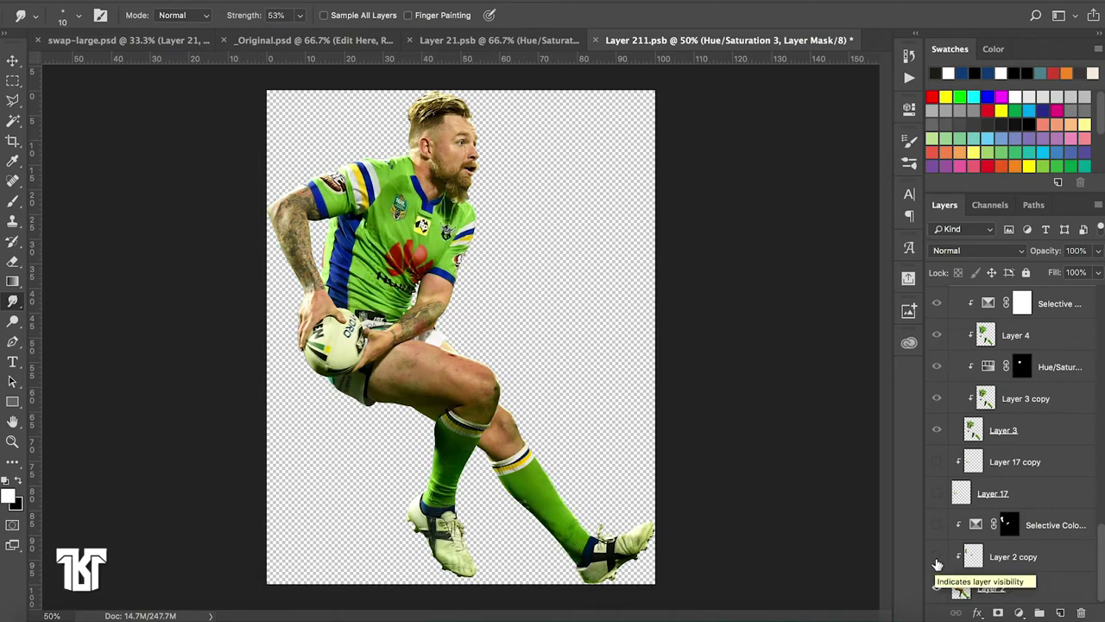
{"action": "left_click", "coordinate": [937, 555]}
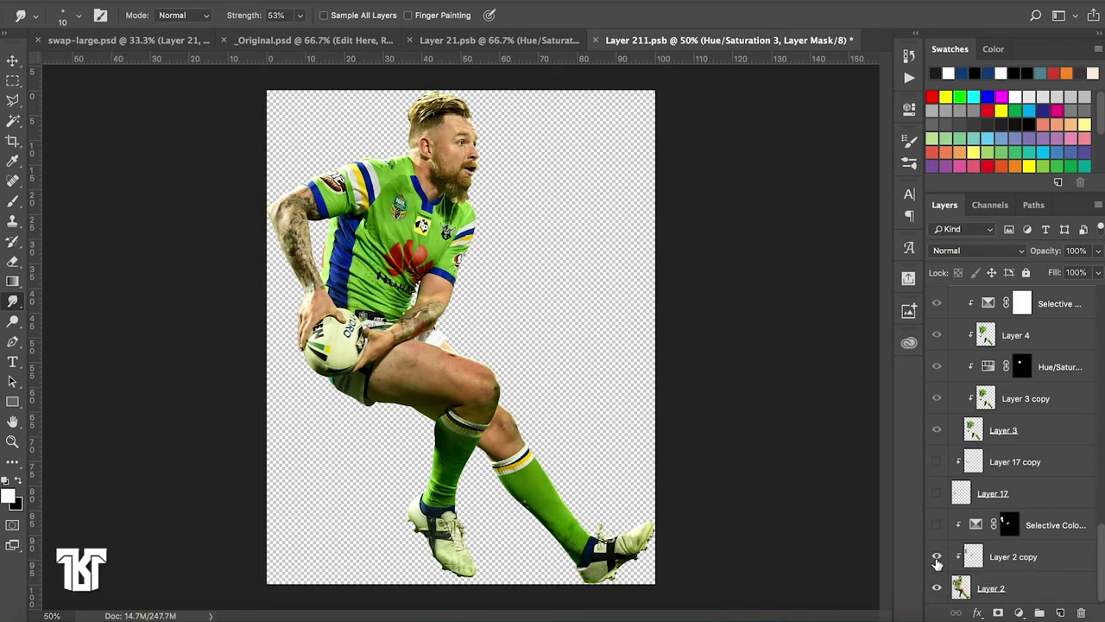
{"action": "left_click", "coordinate": [936, 493]}
{"action": "left_click", "coordinate": [937, 432]}
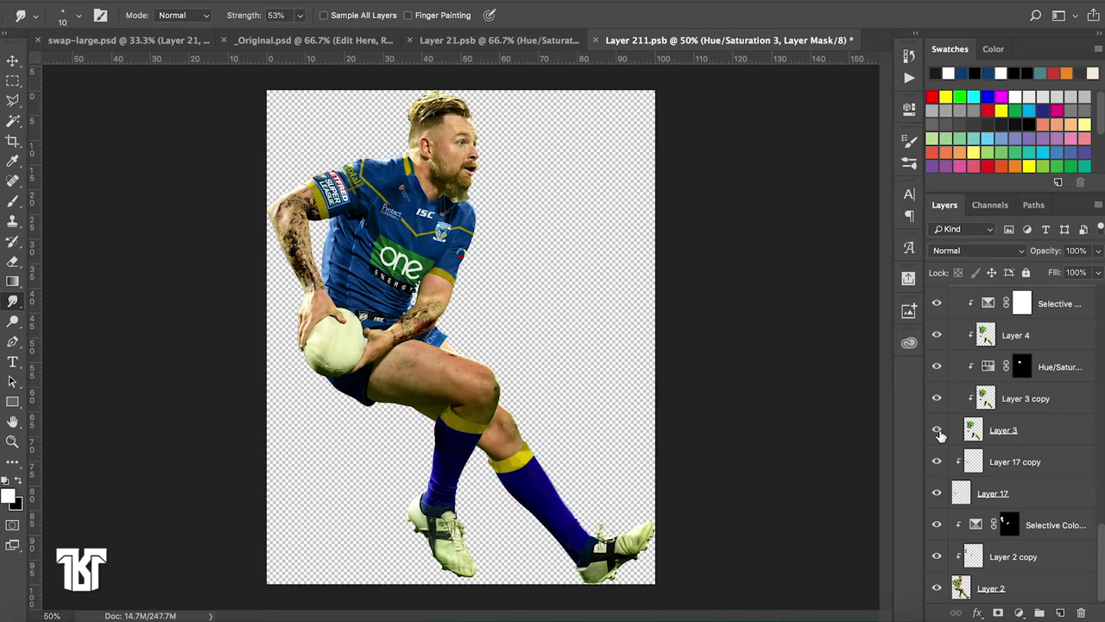
{"action": "scroll", "coordinate": [941, 434], "scroll_direction": "up", "scroll_amount": 1}
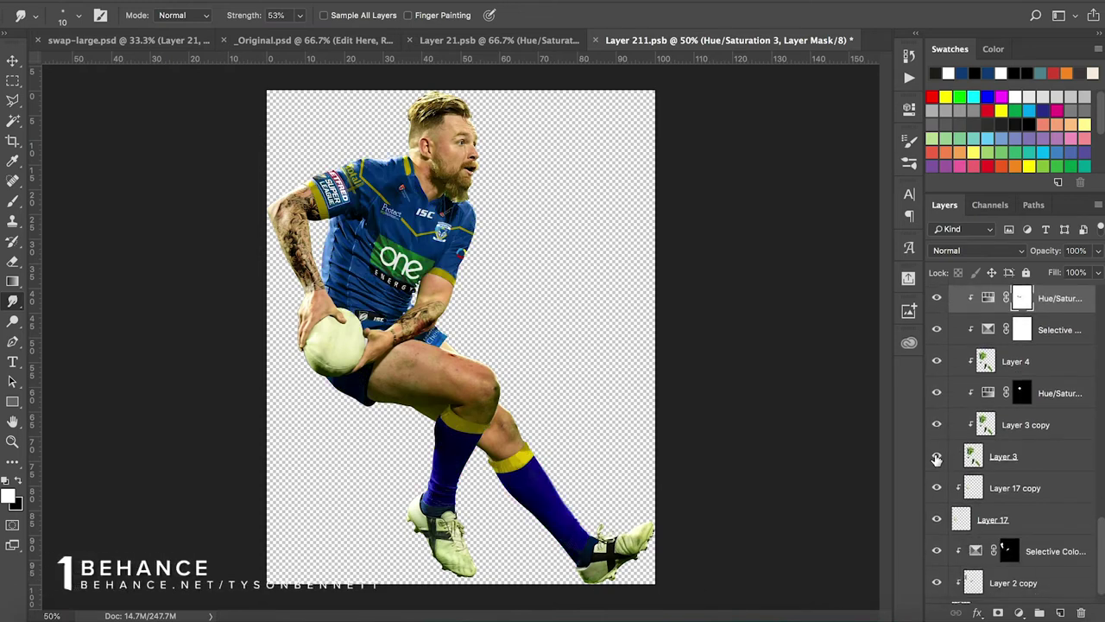
{"action": "left_click", "coordinate": [936, 456], "text": "alt"}
{"action": "scroll", "coordinate": [936, 456], "scroll_direction": "down", "scroll_amount": 1}
{"action": "left_click_drag", "start_coordinate": [937, 586], "coordinate": [936, 406]}
Compare the jersey with the Hue/Saturation layer toggled, then return to Layer 21.psb
{"action": "scroll", "coordinate": [938, 461], "scroll_direction": "up", "scroll_amount": 2}
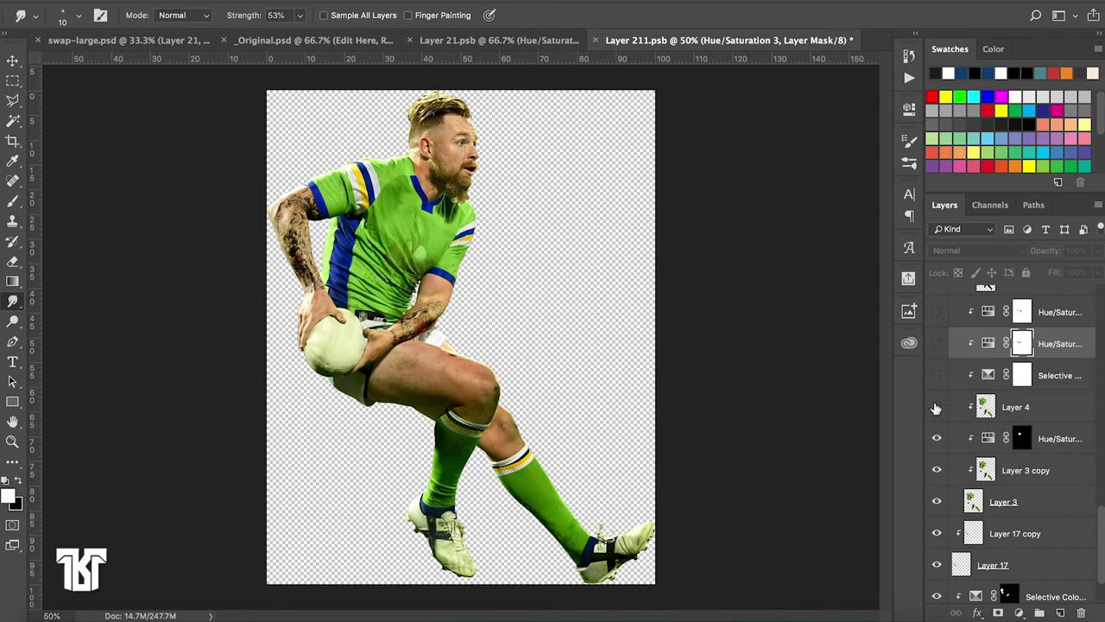
{"action": "scroll", "coordinate": [936, 407], "scroll_direction": "up", "scroll_amount": 1}
{"action": "left_click", "coordinate": [935, 354]}
{"action": "left_click", "coordinate": [937, 354]}
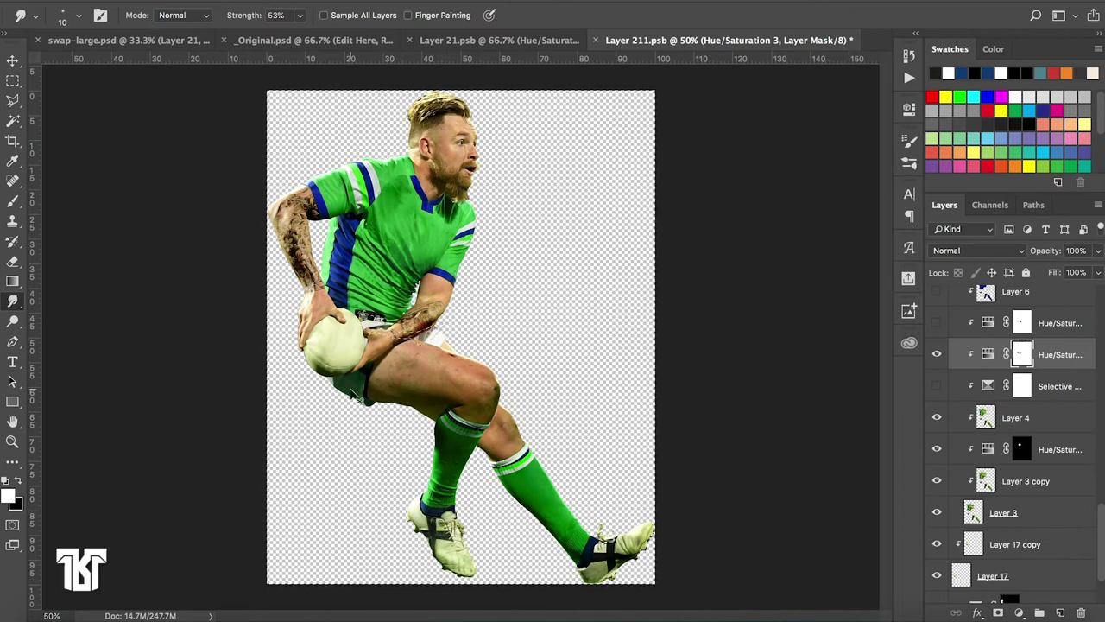
{"action": "left_click", "coordinate": [476, 41]}
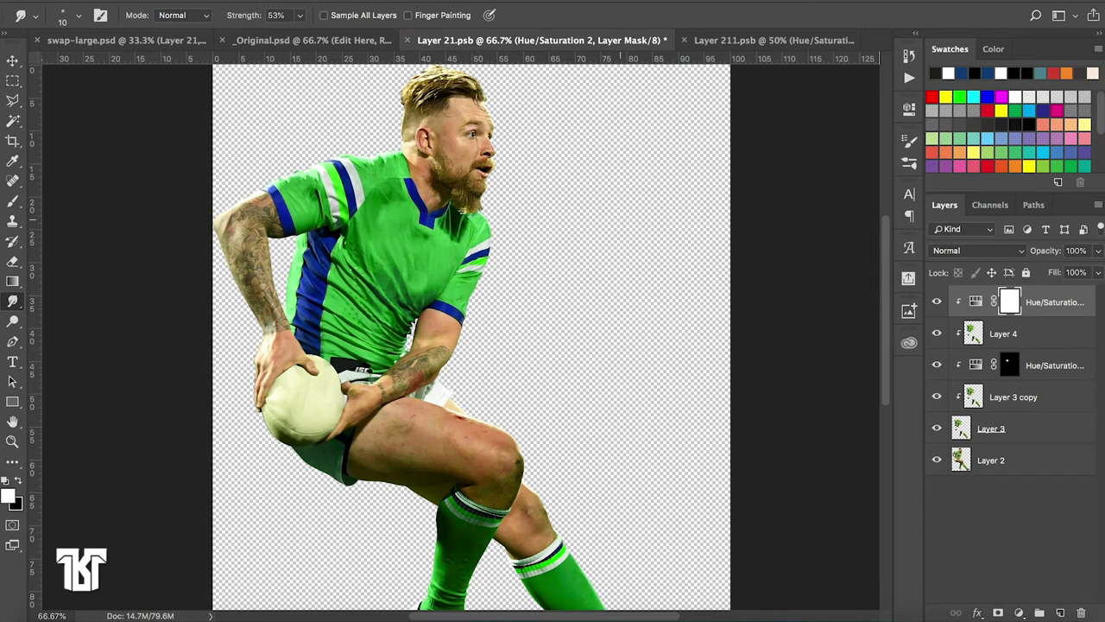
Preview the blue hue layer in Layer 211.psb, then close it without saving
{"action": "left_click", "coordinate": [764, 41]}
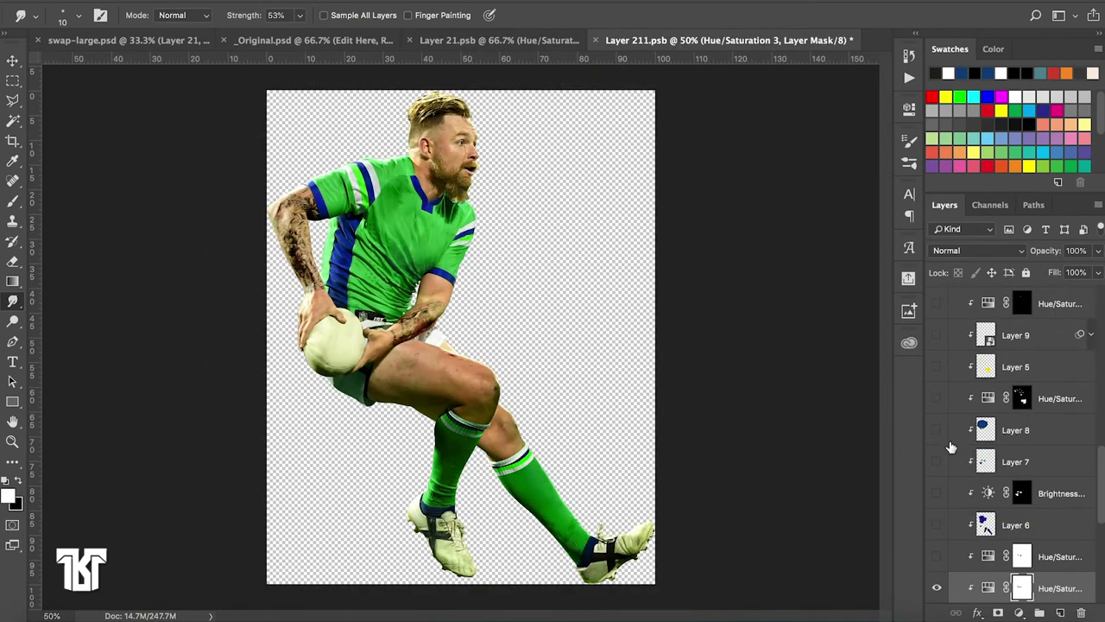
{"action": "left_click", "coordinate": [937, 556]}
{"action": "scroll", "coordinate": [939, 557], "scroll_direction": "down", "scroll_amount": 2}
{"action": "scroll", "coordinate": [940, 557], "scroll_direction": "down", "scroll_amount": 1}
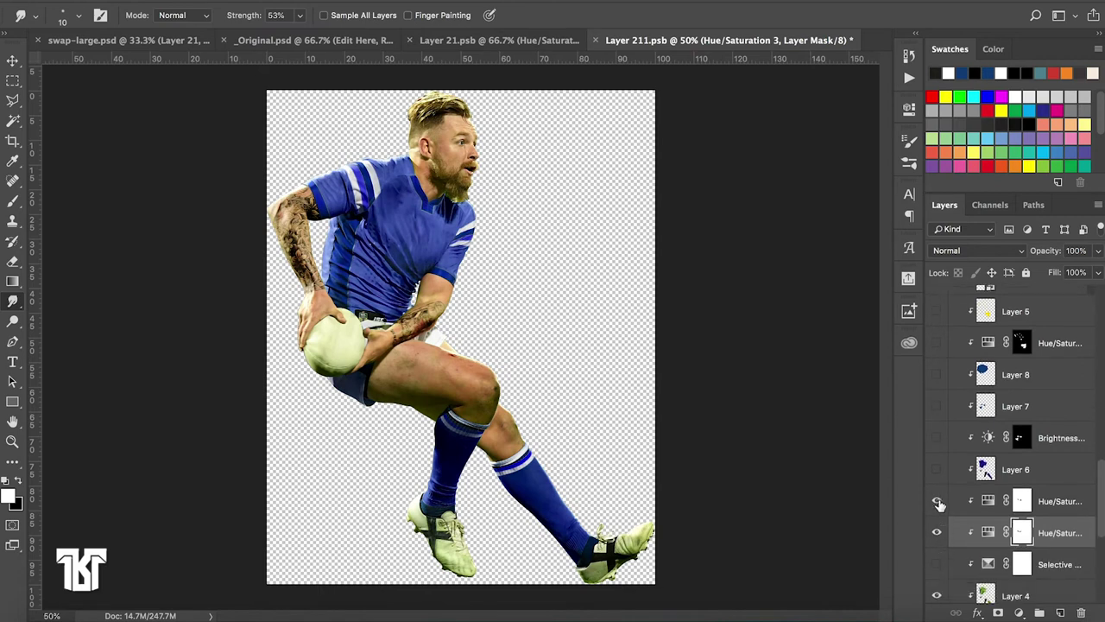
{"action": "left_click", "coordinate": [937, 502]}
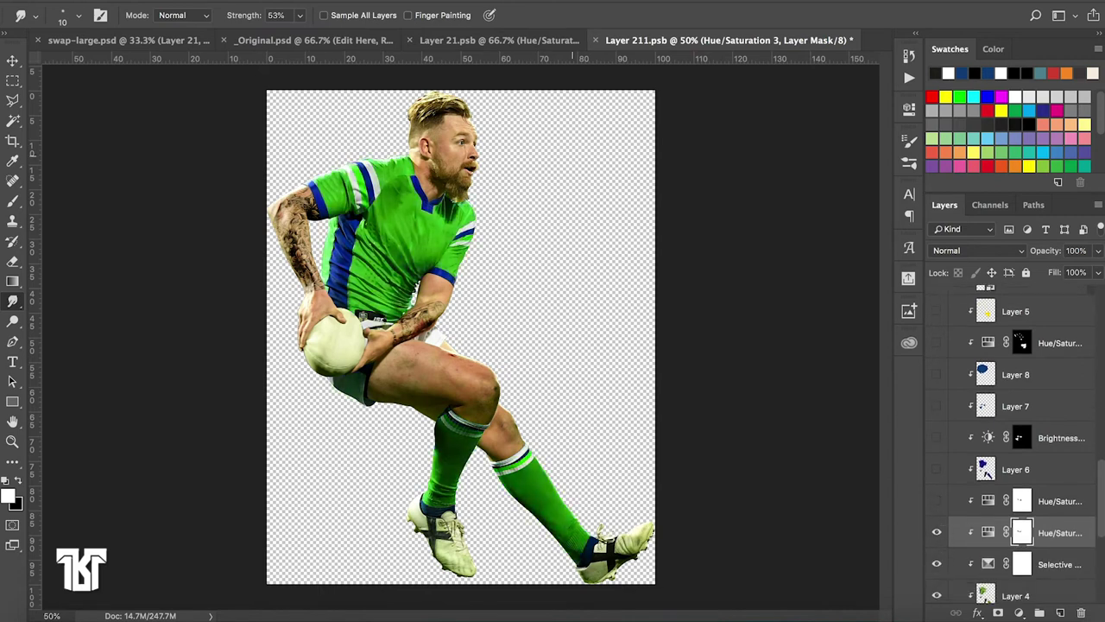
{"action": "left_click", "coordinate": [595, 40]}
{"action": "left_click", "coordinate": [523, 209]}
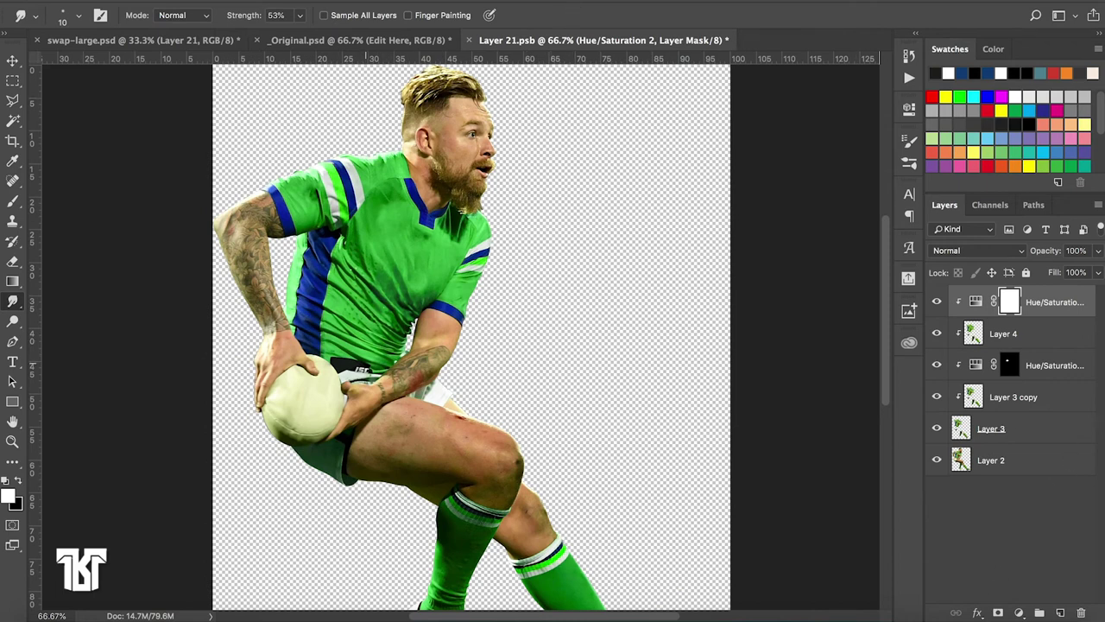
Zoom in to inspect the green-kit jersey in Layer 21.psb, then zoom back out
{"action": "key", "text": "ctrl+plus"}
{"action": "key", "text": "ctrl+plus"}
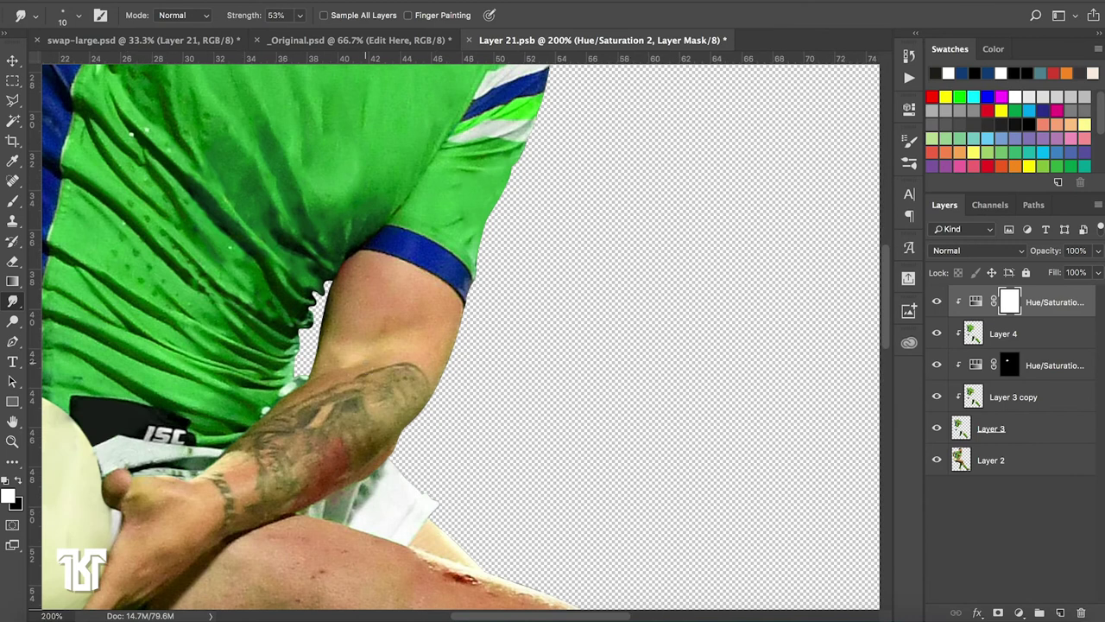
{"action": "scroll", "coordinate": [328, 373], "scroll_direction": "left", "scroll_amount": 4}
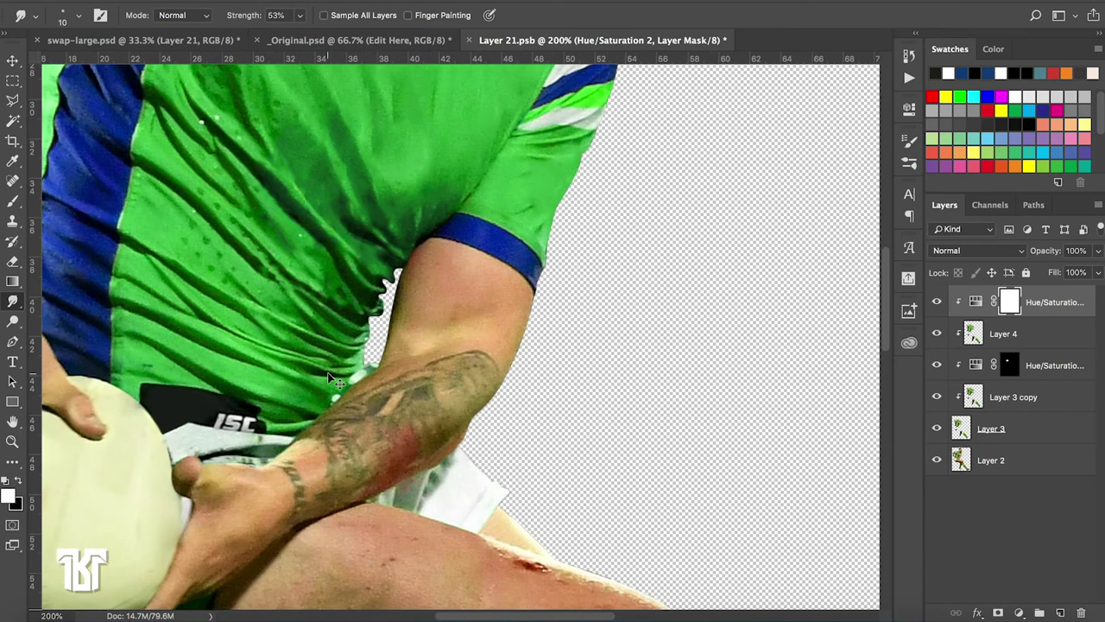
{"action": "key", "text": "ctrl+minus"}
{"action": "key", "text": "ctrl+minus"}
{"action": "key", "text": "ctrl+minus"}
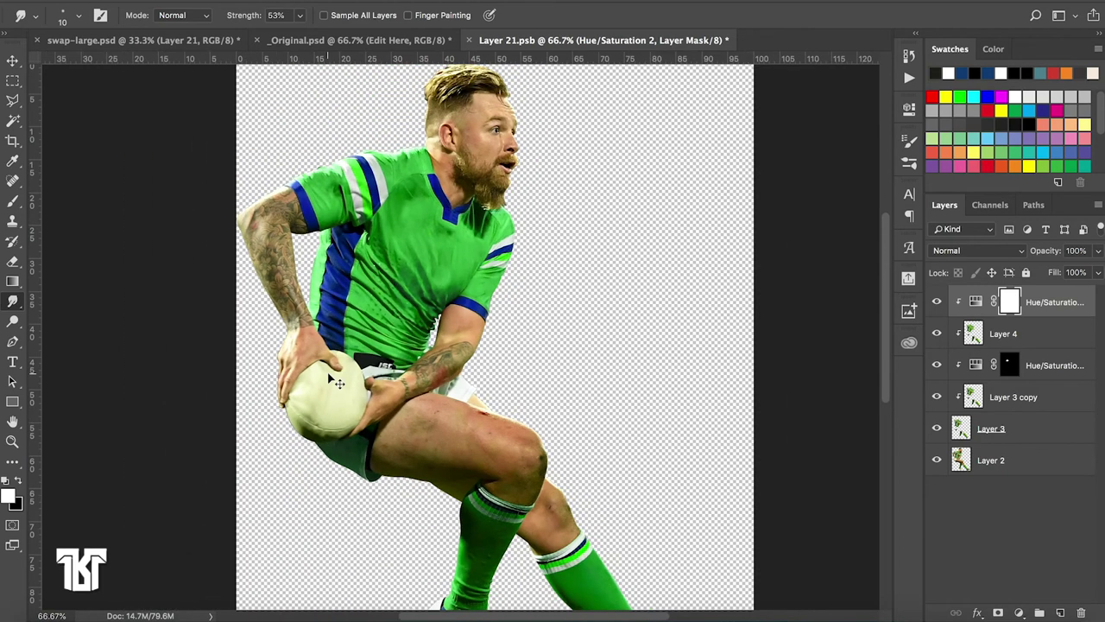
{"action": "key", "text": "ctrl+minus"}
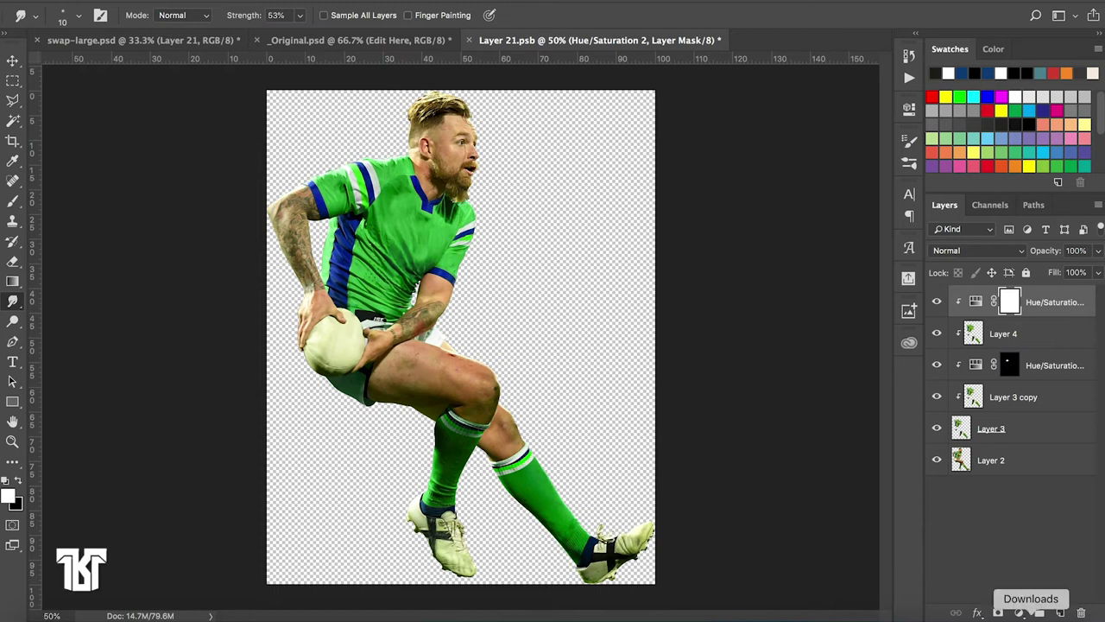
{"action": "left_click", "coordinate": [1018, 612]}
Add a Selective Color layer clipped to the kit, placed below Hue/Saturation 2
{"action": "left_click", "coordinate": [1025, 583]}
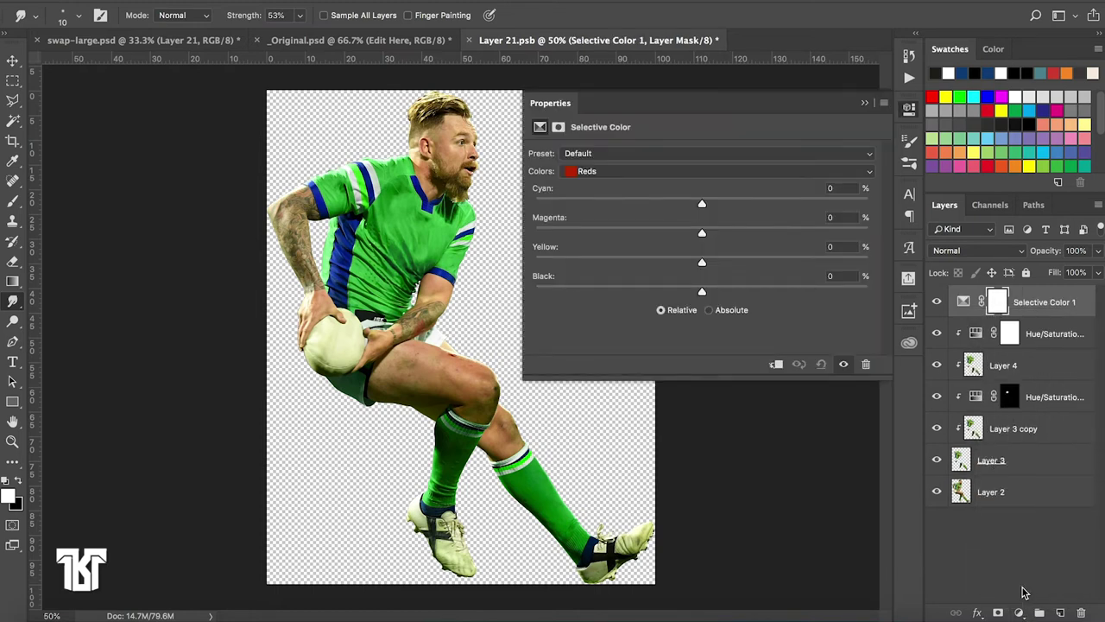
{"action": "left_click", "coordinate": [774, 363]}
{"action": "left_click_drag", "start_coordinate": [1043, 315], "coordinate": [1041, 357]}
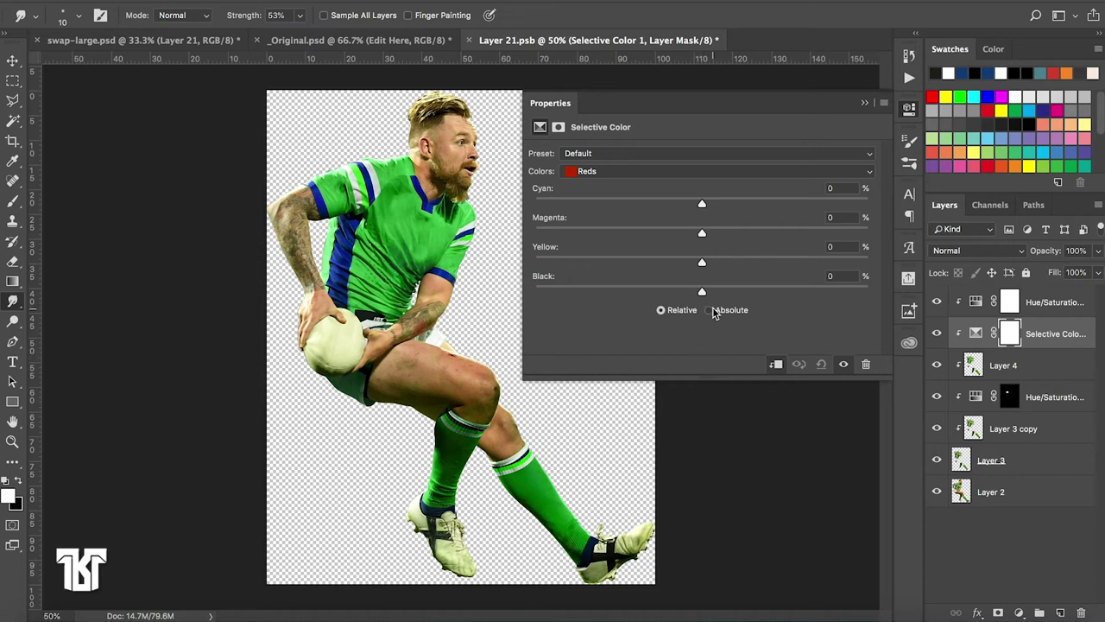
Set the Selective Color range to Yellows and start editing its Cyan value
{"action": "left_click", "coordinate": [733, 171]}
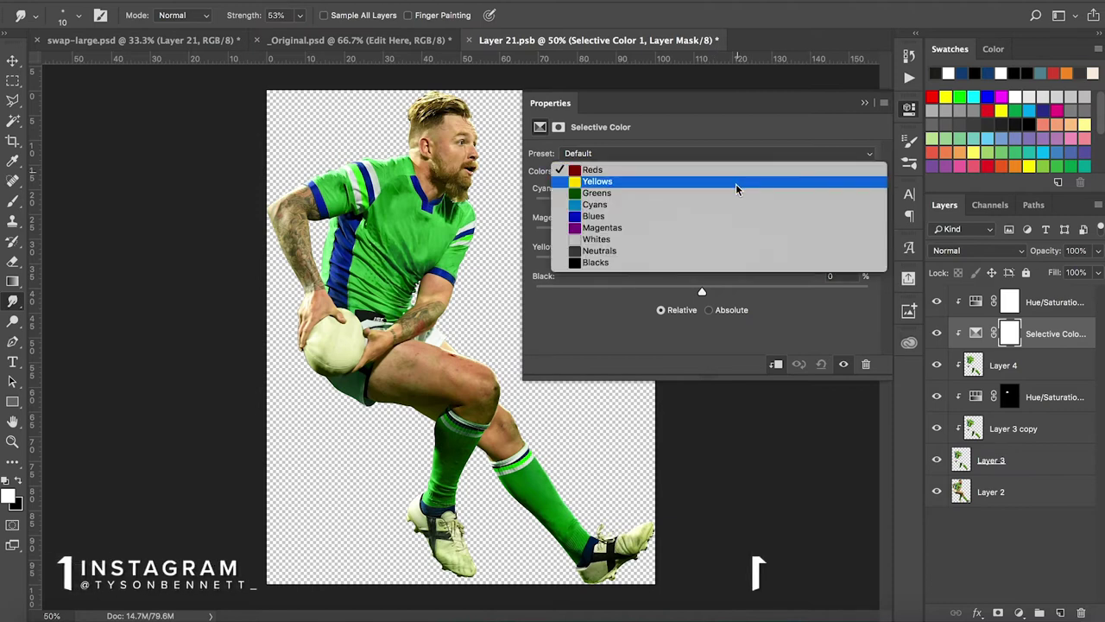
{"action": "left_click", "coordinate": [736, 181]}
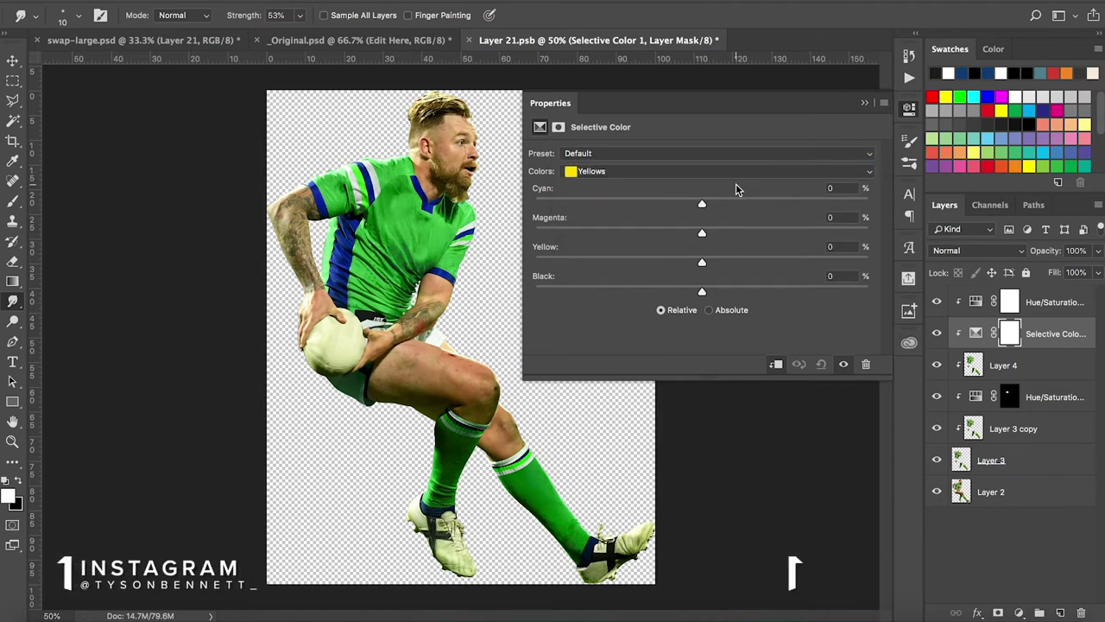
{"action": "left_click", "coordinate": [827, 189]}
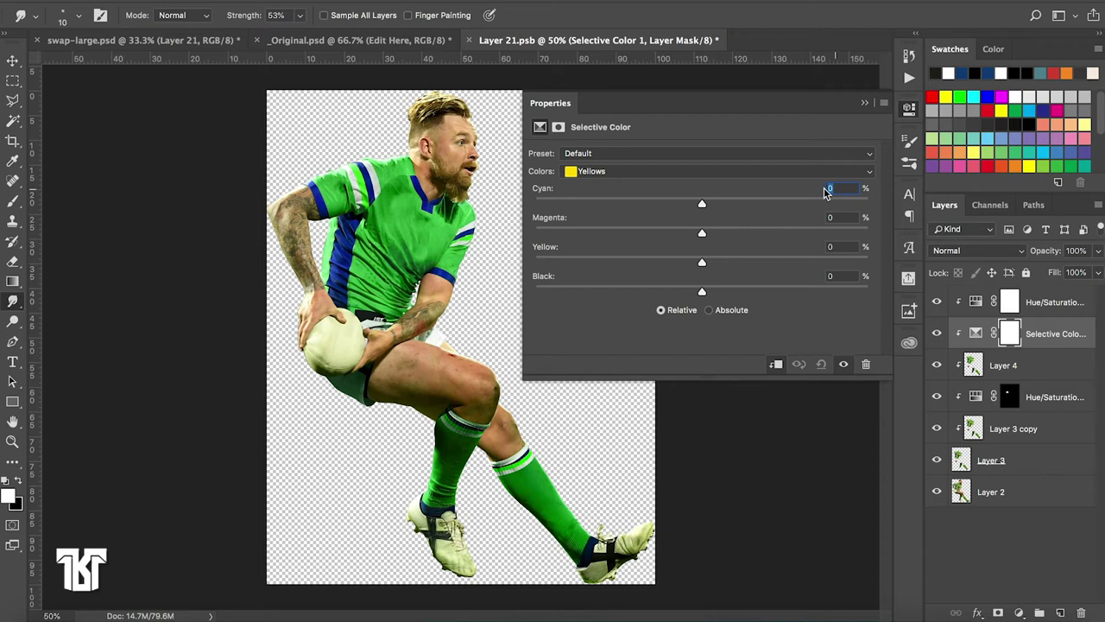
Set the Selective Color Yellows to cyan 79, magenta 34, yellow 12, black 18
{"action": "type", "text": "79"}
{"action": "key", "text": "Tab"}
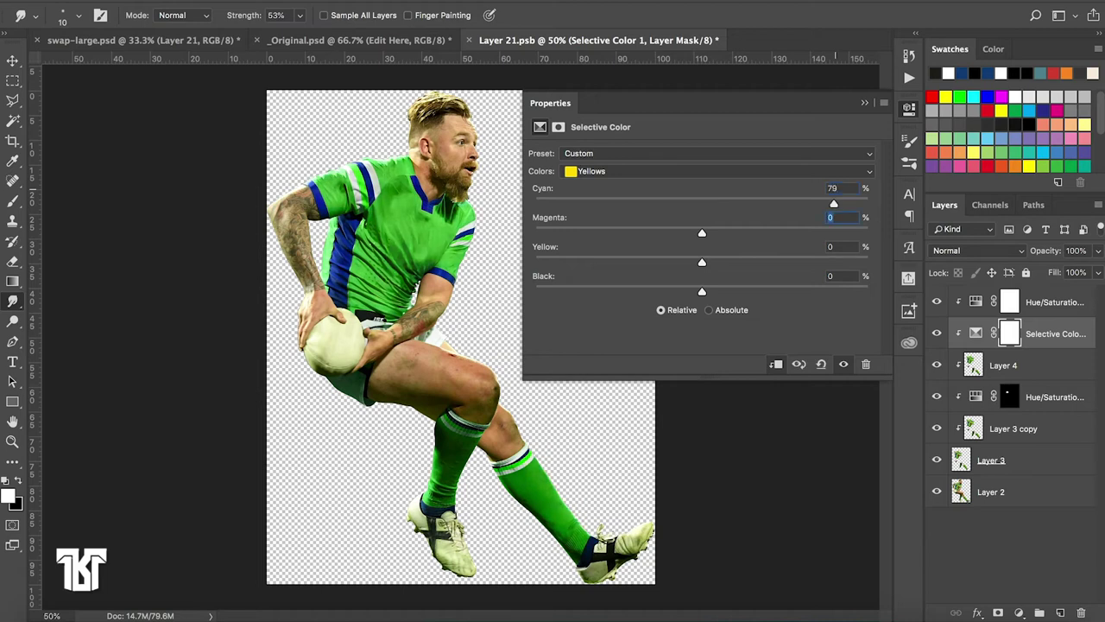
{"action": "type", "text": "34"}
{"action": "key", "text": "Tab"}
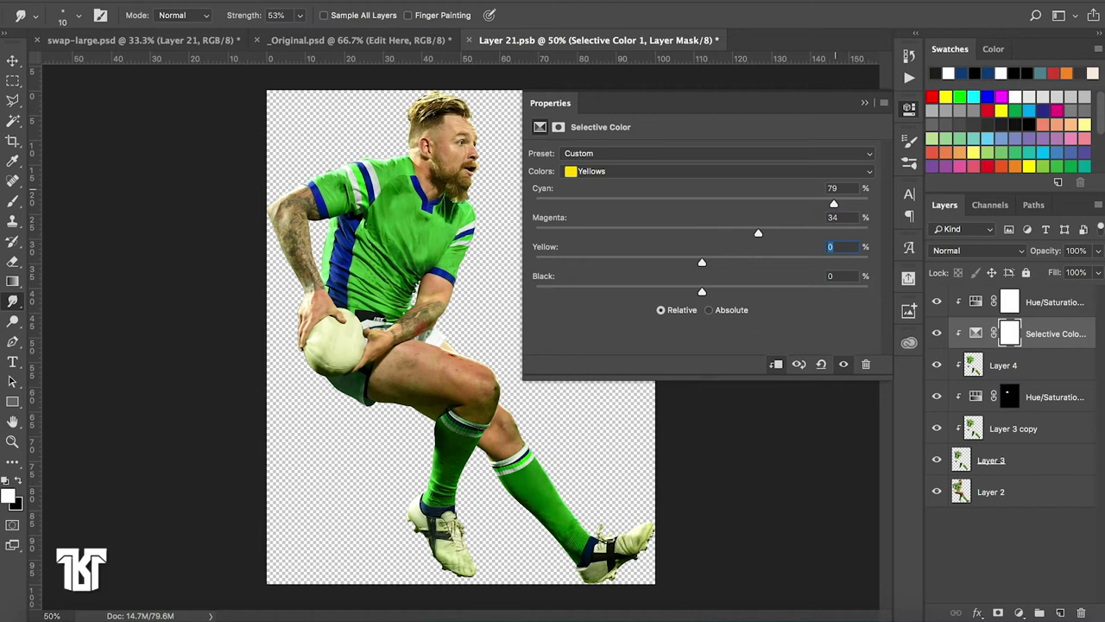
{"action": "type", "text": "12"}
{"action": "key", "text": "Tab"}
{"action": "type", "text": "18"}
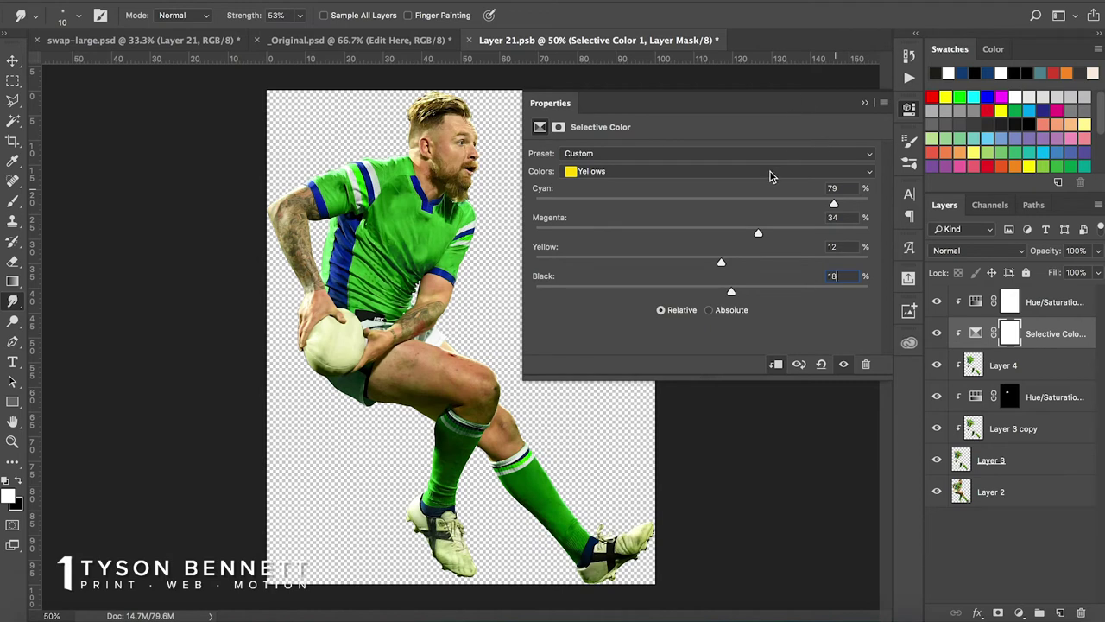
Toggle the previous-state view to compare the kit's adjusted and original colours
{"action": "left_click", "coordinate": [799, 363]}
{"action": "left_click", "coordinate": [799, 366]}
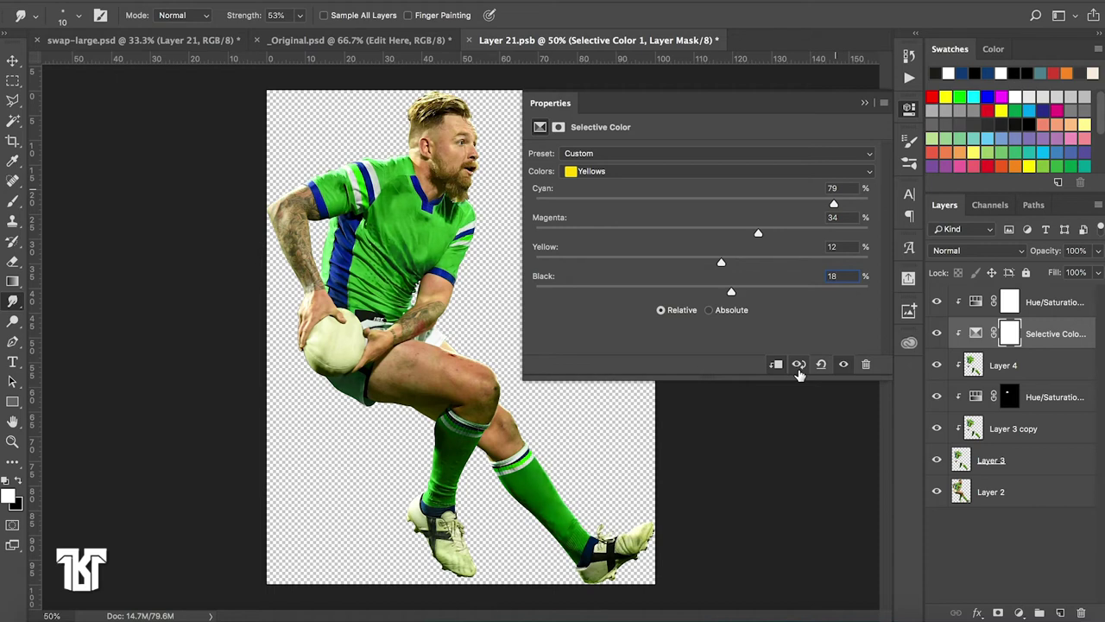
{"action": "left_click", "coordinate": [799, 366]}
{"action": "left_click", "coordinate": [799, 366]}
{"action": "left_click", "coordinate": [800, 366]}
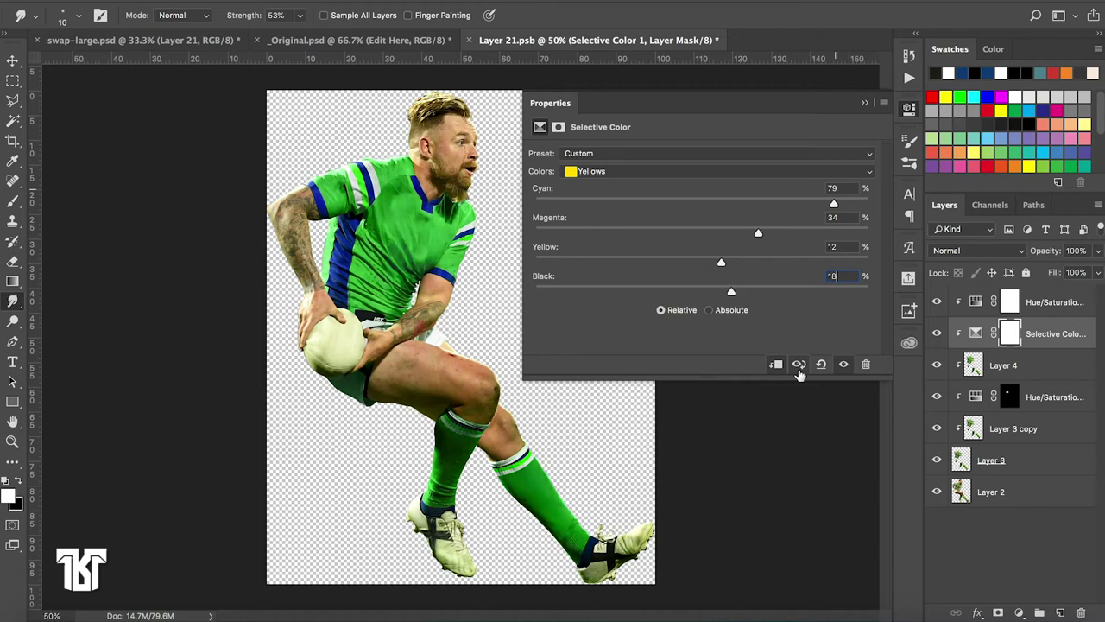
Set Greens to cyan 43, magenta -21, yellow 27, black 32, and close the settings
{"action": "left_click", "coordinate": [696, 171]}
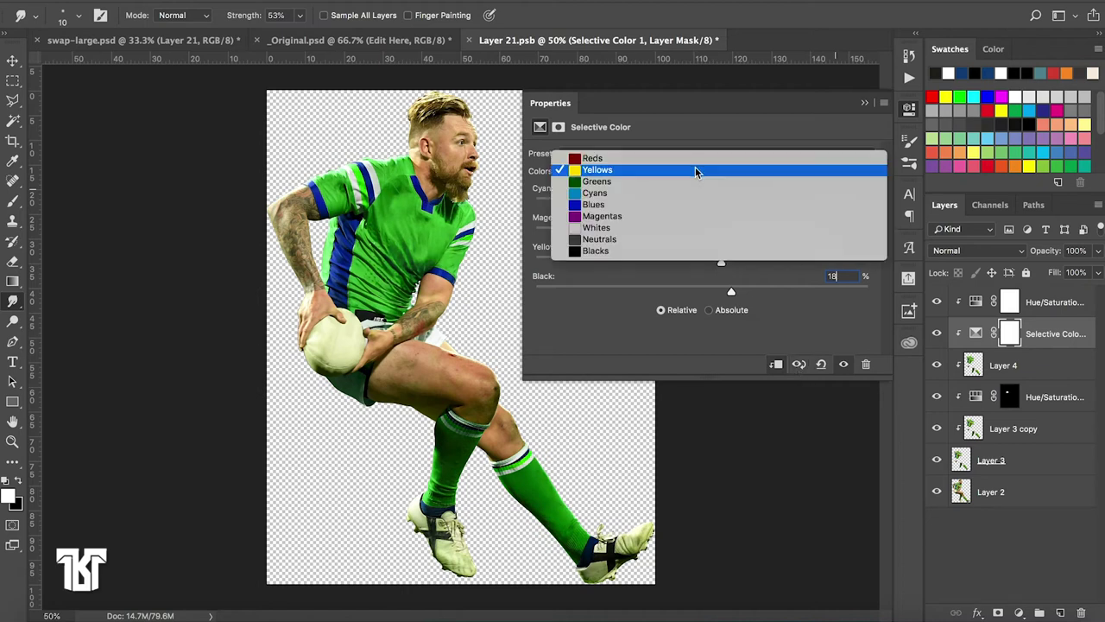
{"action": "left_click", "coordinate": [693, 181]}
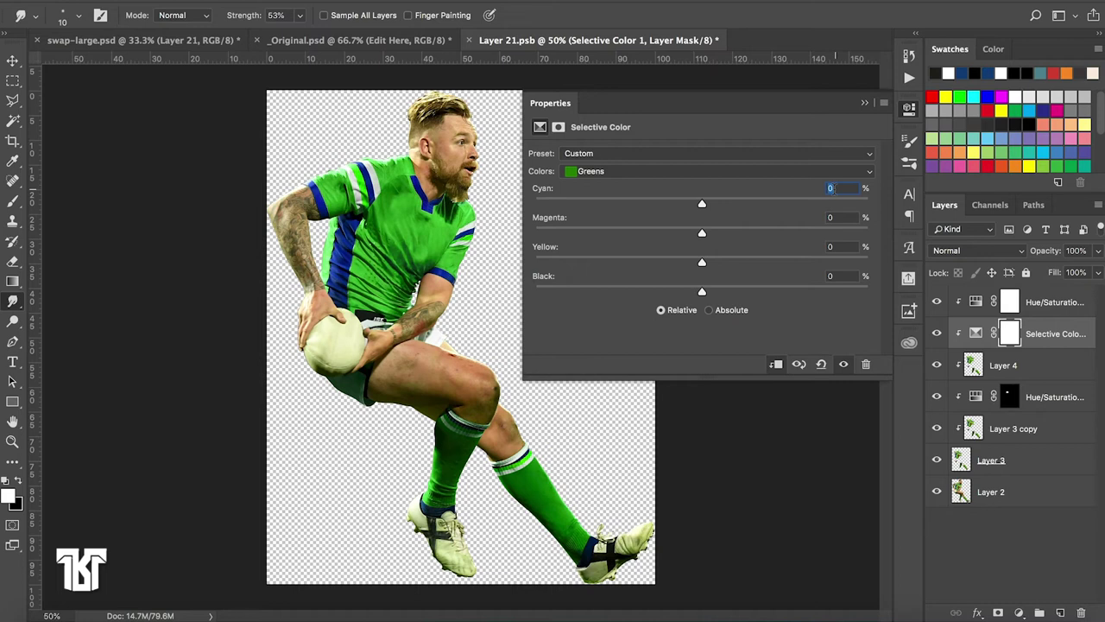
{"action": "type", "text": "43"}
{"action": "key", "text": "Tab"}
{"action": "type", "text": "-21"}
{"action": "key", "text": "Tab"}
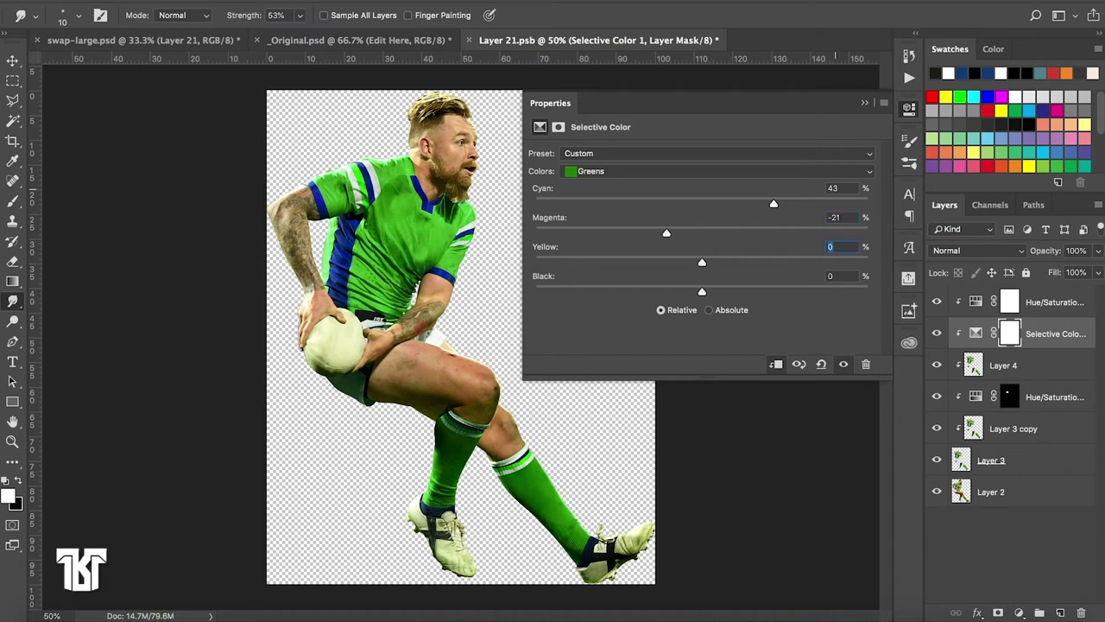
{"action": "type", "text": "27"}
{"action": "key", "text": "Tab"}
{"action": "type", "text": "32"}
{"action": "left_click", "coordinate": [864, 103]}
Toggle the Selective Color layer off and on to compare, leaving it visible
{"action": "left_click", "coordinate": [936, 301]}
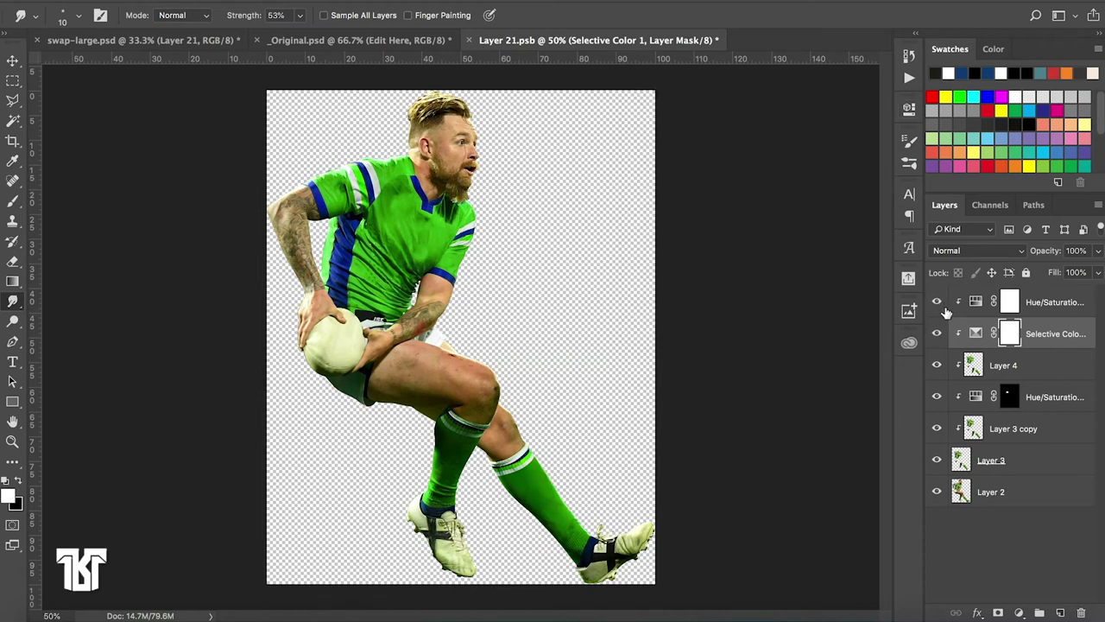
{"action": "left_click", "coordinate": [936, 333]}
{"action": "left_click", "coordinate": [936, 333]}
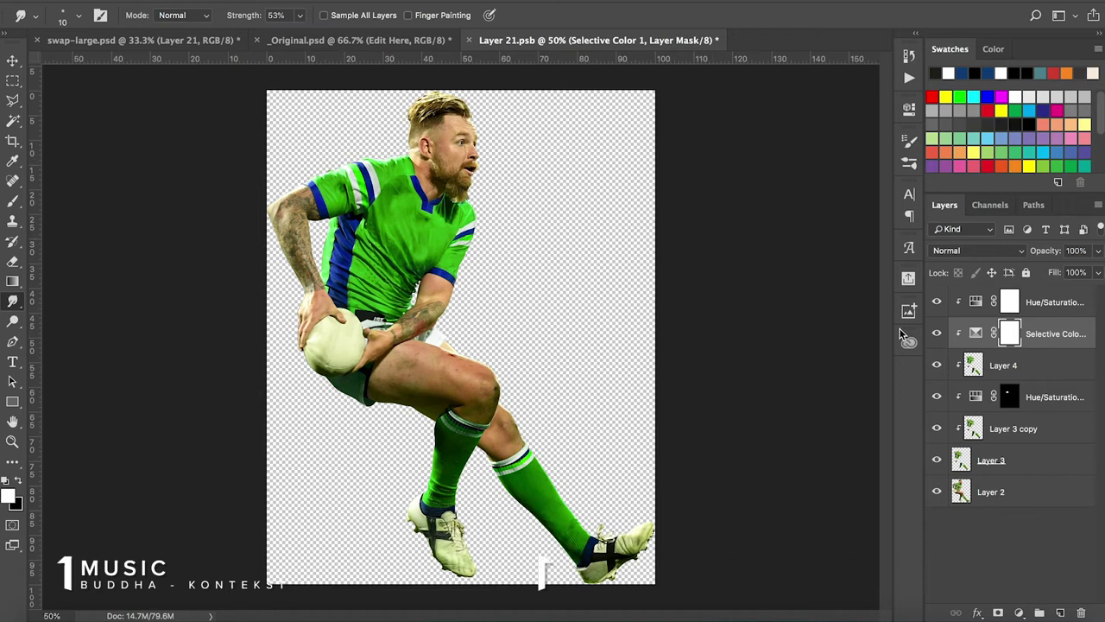
{"action": "left_click", "coordinate": [937, 334]}
{"action": "left_click", "coordinate": [937, 334]}
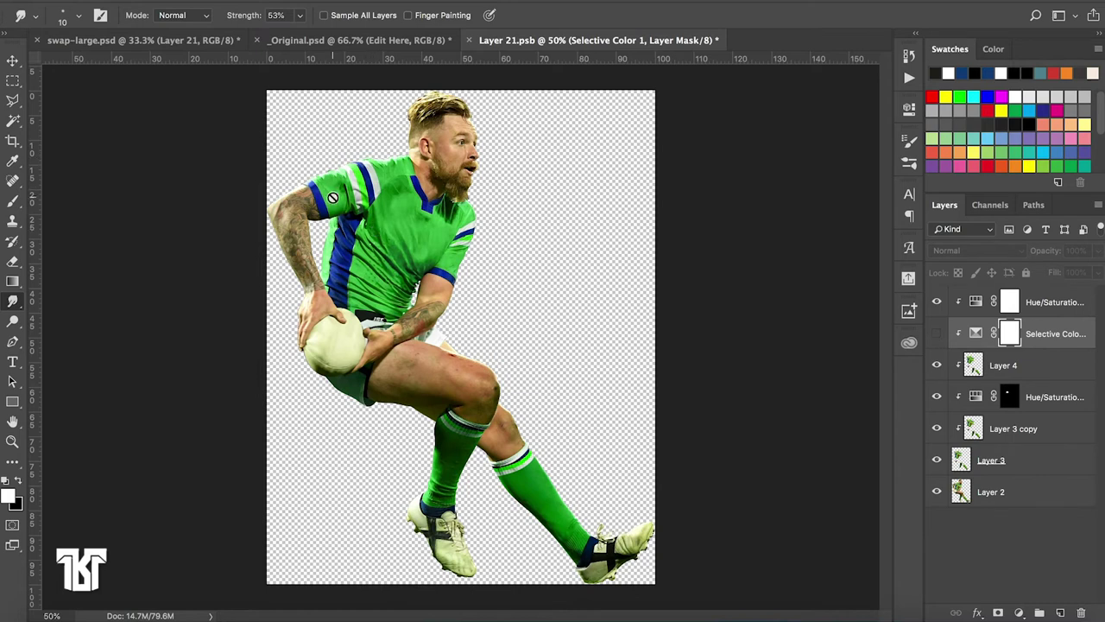
{"action": "left_click", "coordinate": [937, 334]}
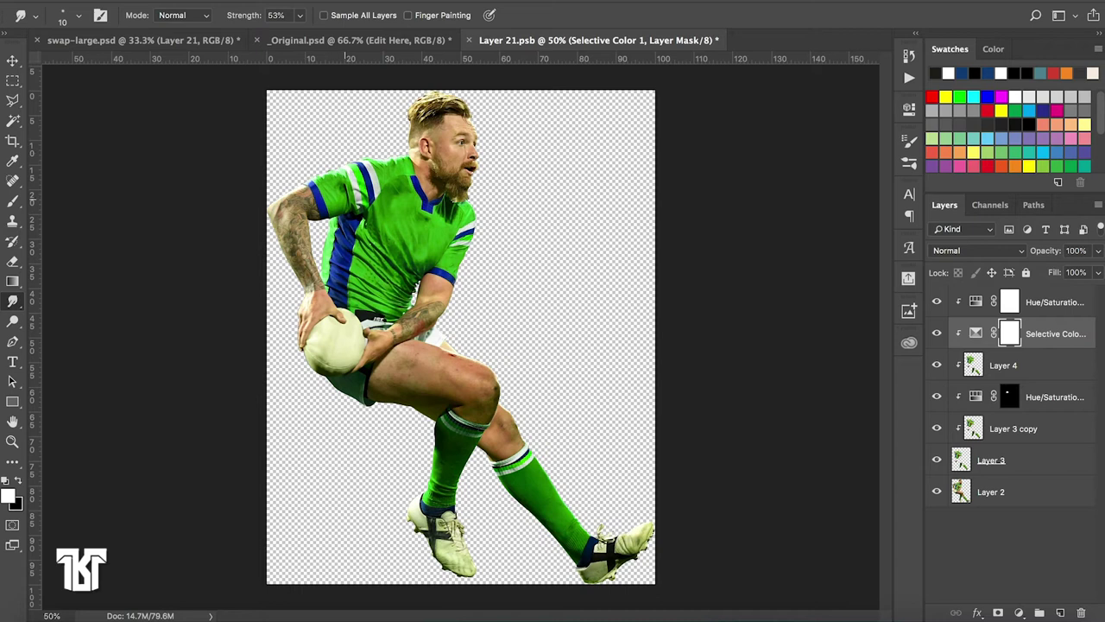
Zoom to 66.7% and select the top Hue/Saturation 2 layer
{"action": "key", "text": "ctrl+plus"}
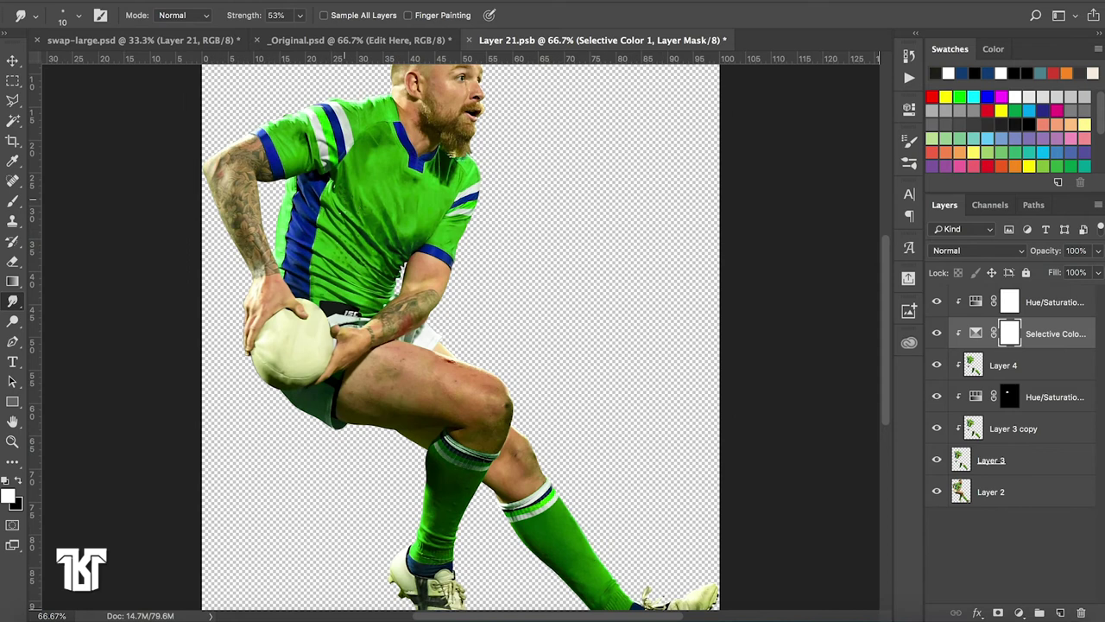
{"action": "scroll", "coordinate": [466, 336], "scroll_direction": "up", "scroll_amount": 3}
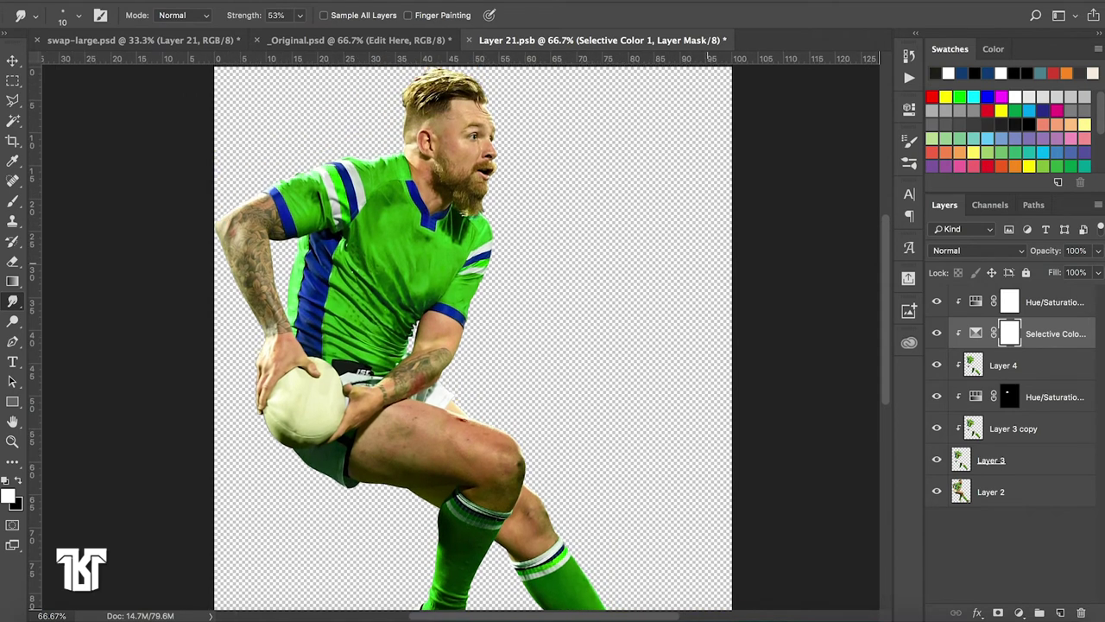
{"action": "left_click", "coordinate": [982, 311]}
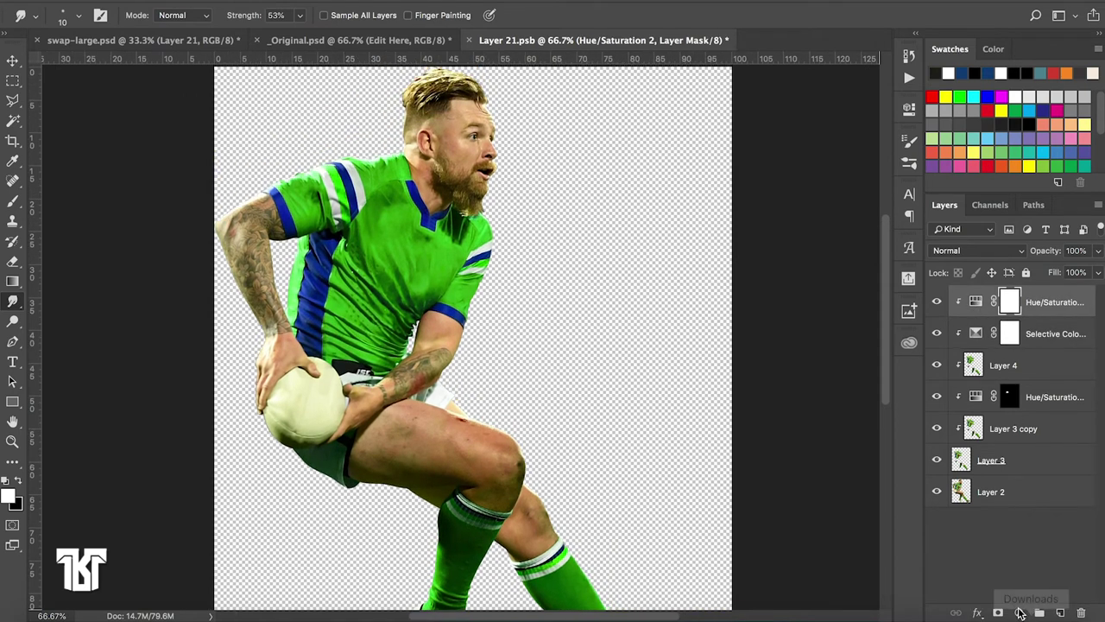
Add a Hue/Saturation adjustment clipped to the layer below, targeting the Greens range
{"action": "left_click", "coordinate": [1020, 612]}
{"action": "left_click", "coordinate": [1045, 445]}
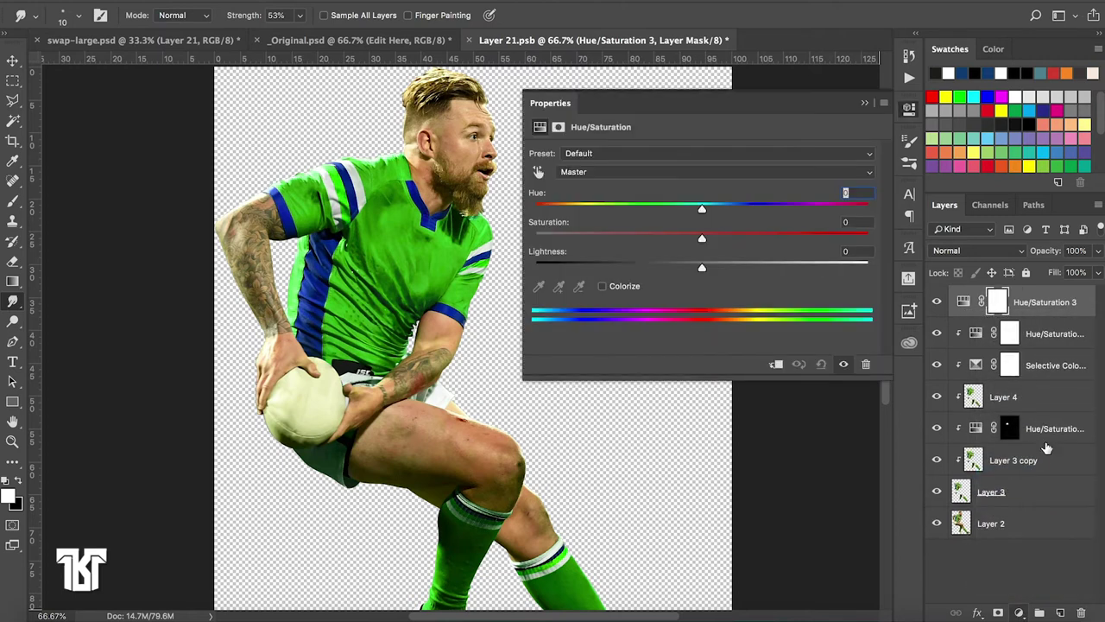
{"action": "left_click", "coordinate": [773, 364]}
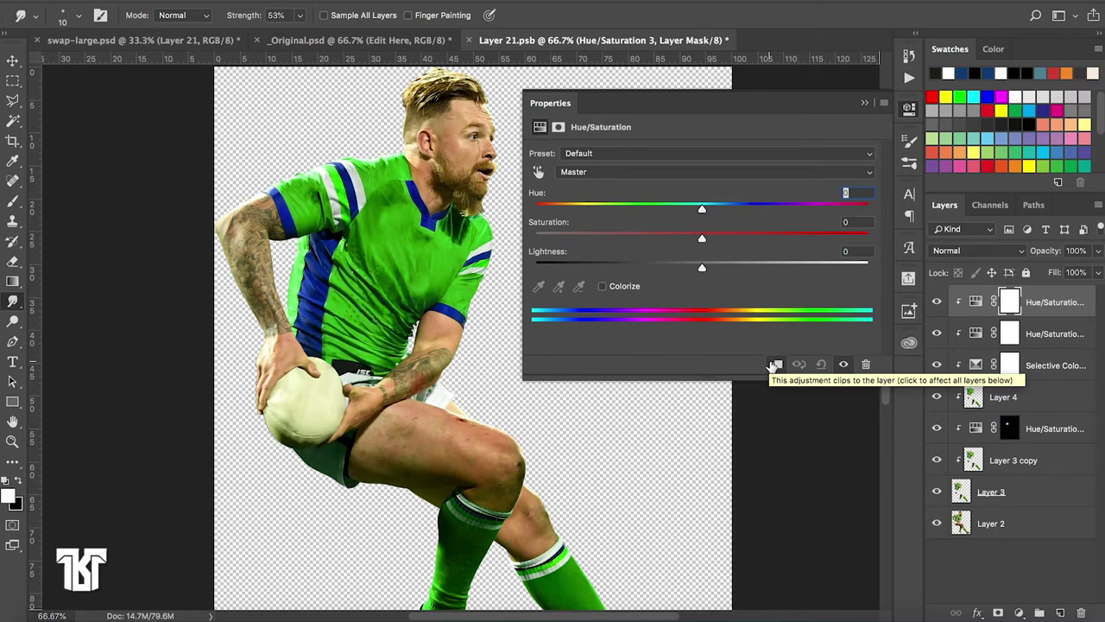
{"action": "left_click", "coordinate": [731, 171]}
{"action": "left_click", "coordinate": [718, 205]}
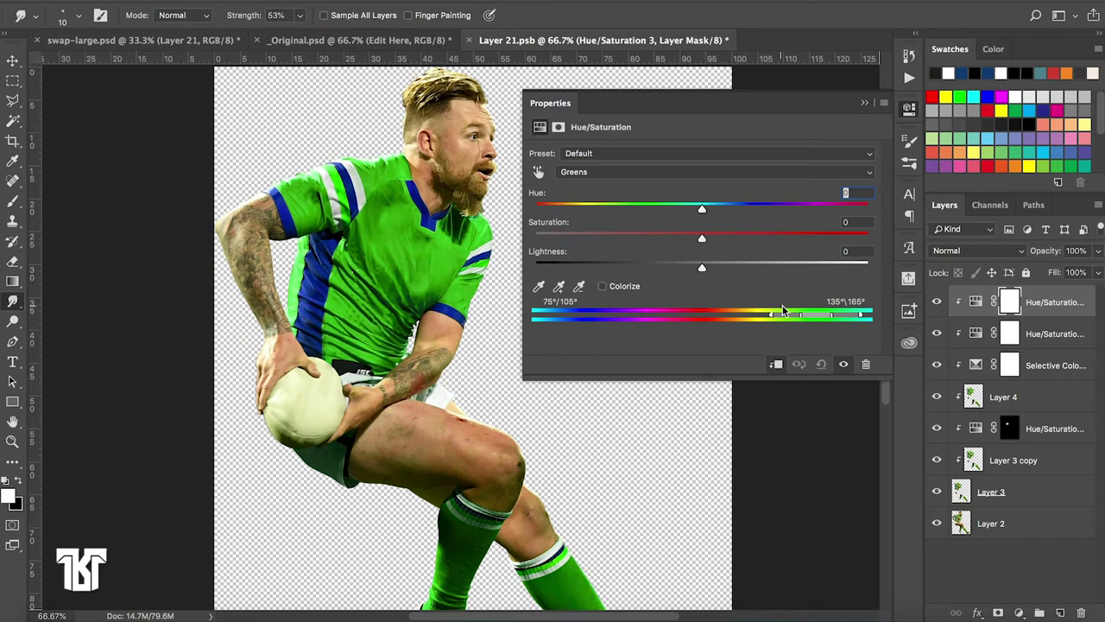
Drag the colour range sliders along the hue bar toward the kit's green
{"action": "mouse_move", "coordinate": [785, 316]}
{"action": "left_mouse_down"}
{"action": "mouse_move", "coordinate": [611, 318]}
{"action": "mouse_move", "coordinate": [623, 318]}
{"action": "left_mouse_up"}
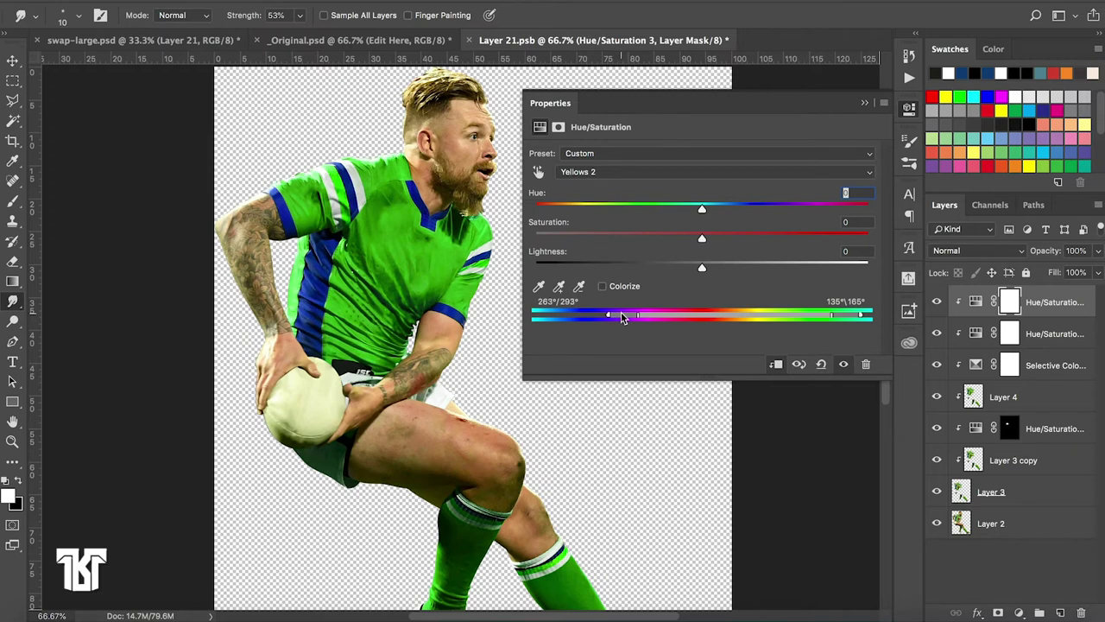
{"action": "left_click_drag", "start_coordinate": [636, 316], "coordinate": [653, 319]}
{"action": "left_click_drag", "start_coordinate": [850, 319], "coordinate": [822, 321]}
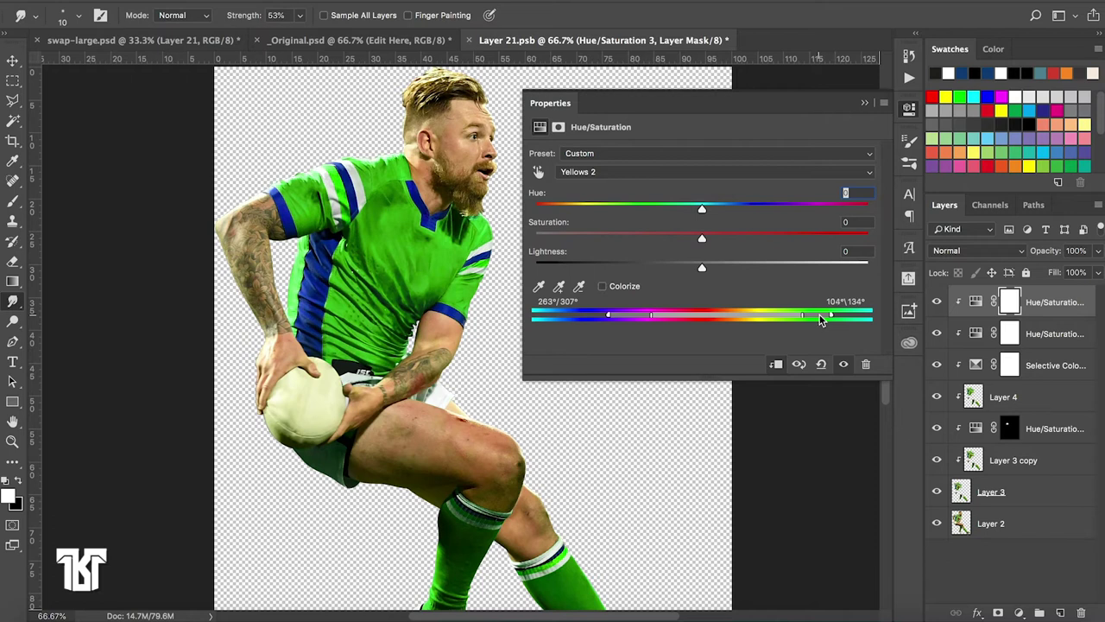
Adjust the range and falloff handles to roughly 105°/179°, covering the kit's greens
{"action": "left_click_drag", "start_coordinate": [821, 319], "coordinate": [840, 319]}
{"action": "left_click_drag", "start_coordinate": [836, 319], "coordinate": [821, 319]}
{"action": "left_click_drag", "start_coordinate": [820, 315], "coordinate": [822, 316]}
{"action": "left_click_drag", "start_coordinate": [832, 320], "coordinate": [881, 314]}
{"action": "left_click_drag", "start_coordinate": [535, 314], "coordinate": [549, 320]}
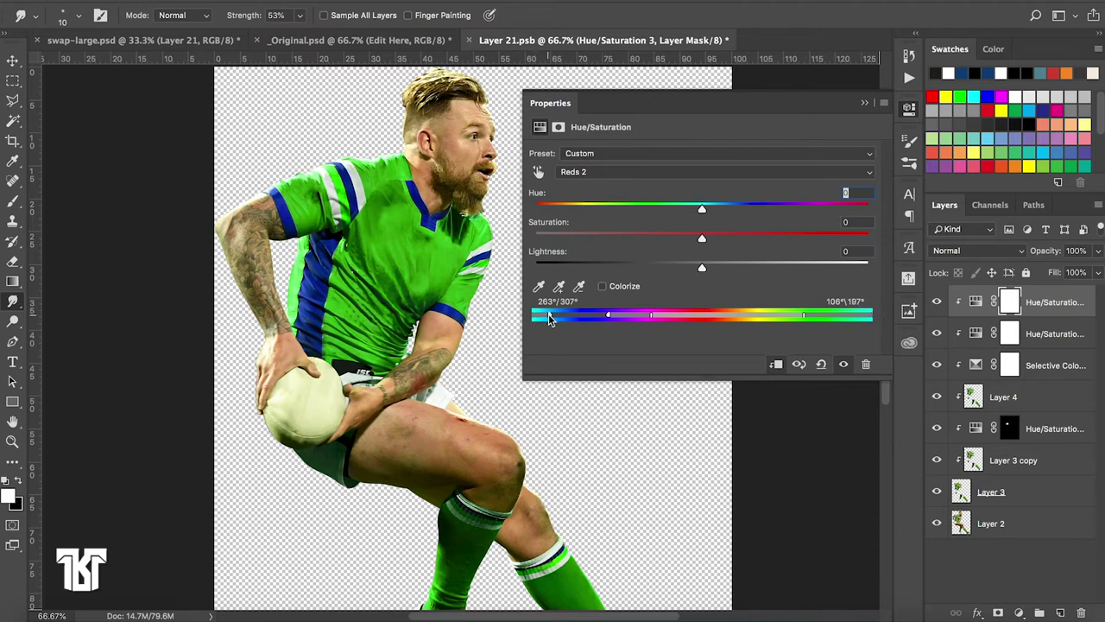
{"action": "left_click_drag", "start_coordinate": [549, 320], "coordinate": [518, 319]}
{"action": "left_click_drag", "start_coordinate": [873, 318], "coordinate": [874, 319]}
{"action": "left_click_drag", "start_coordinate": [797, 318], "coordinate": [803, 317]}
Keep Reds 2 selected in the channel menu and type the value 37
{"action": "left_click", "coordinate": [595, 177]}
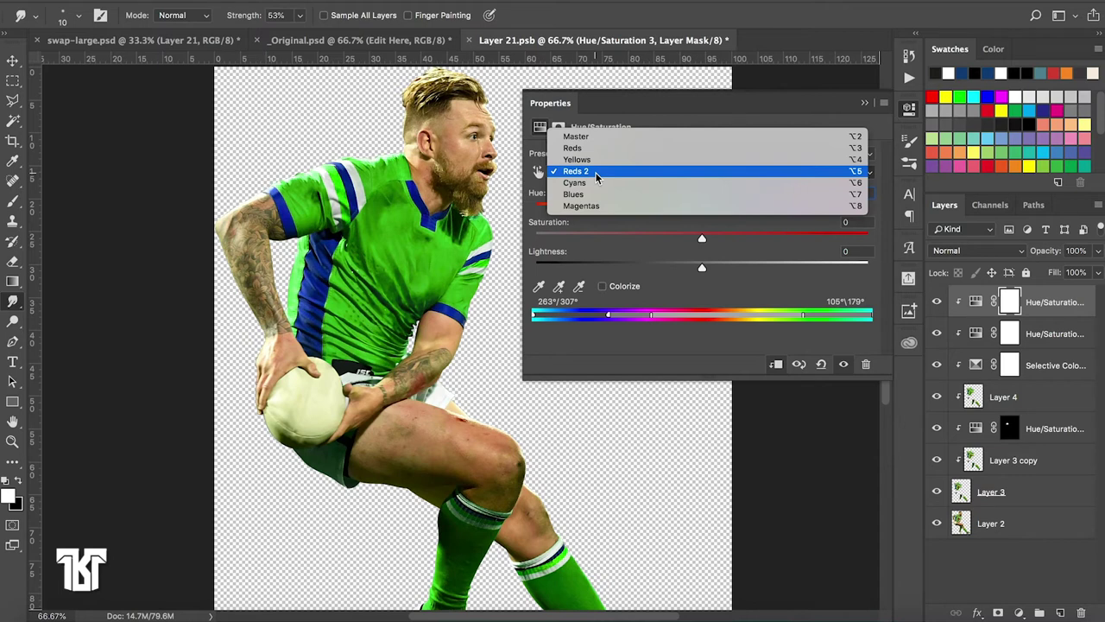
{"action": "left_click", "coordinate": [595, 177]}
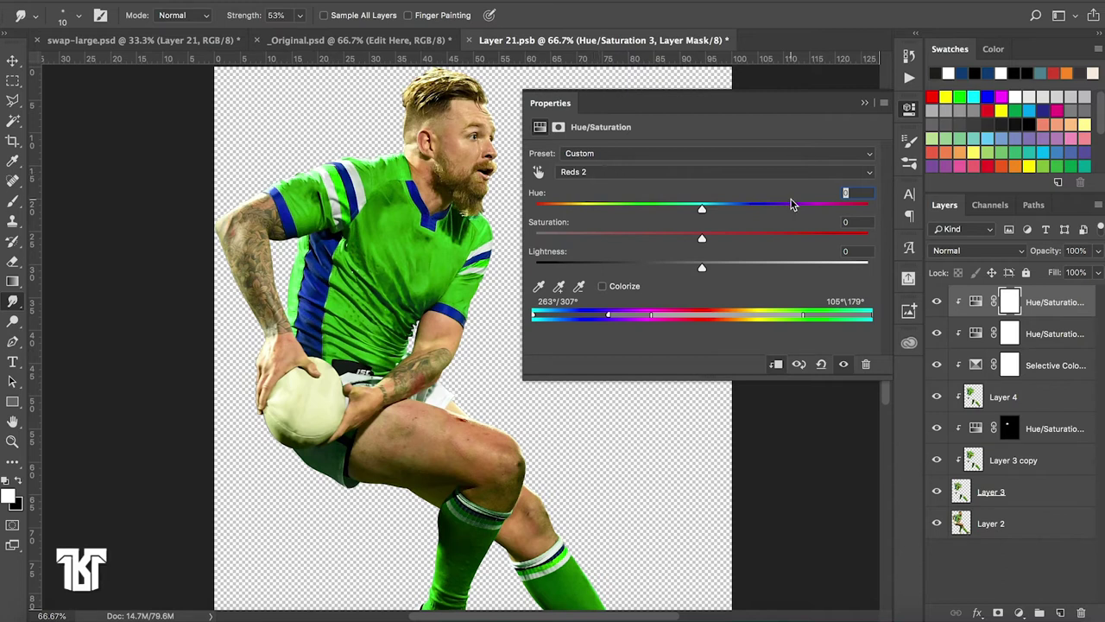
{"action": "key", "text": "3"}
{"action": "key", "text": "7"}
{"action": "left_click", "coordinate": [851, 194]}
{"action": "type", "text": "137"}
{"action": "key", "text": "Tab"}
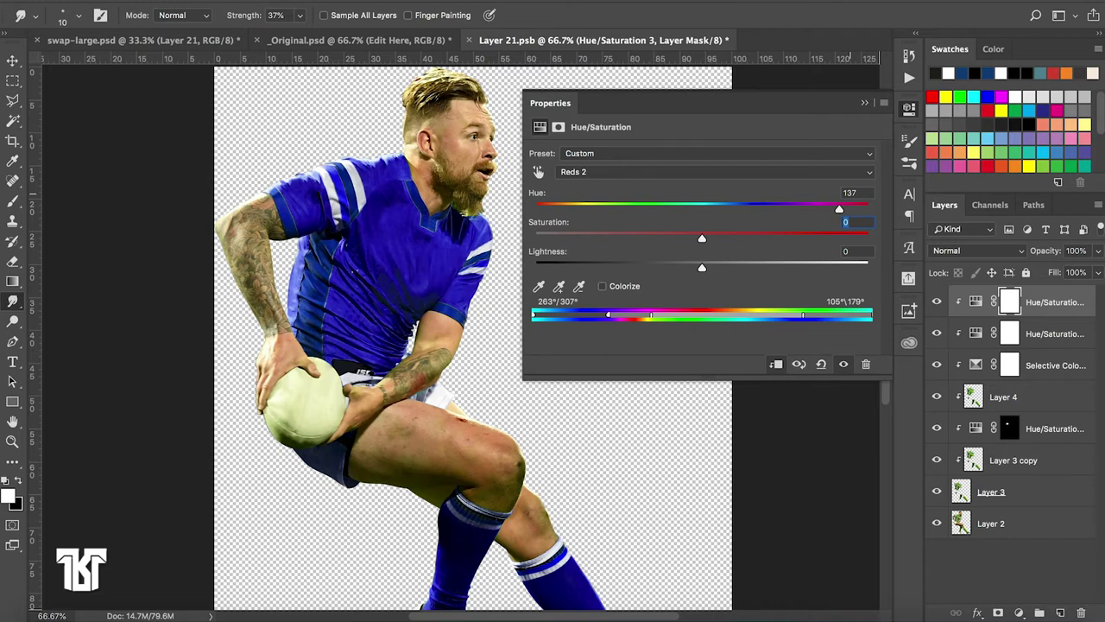
{"action": "key", "text": "Tab"}
{"action": "type", "text": "14"}
{"action": "key", "text": "BackSpace"}
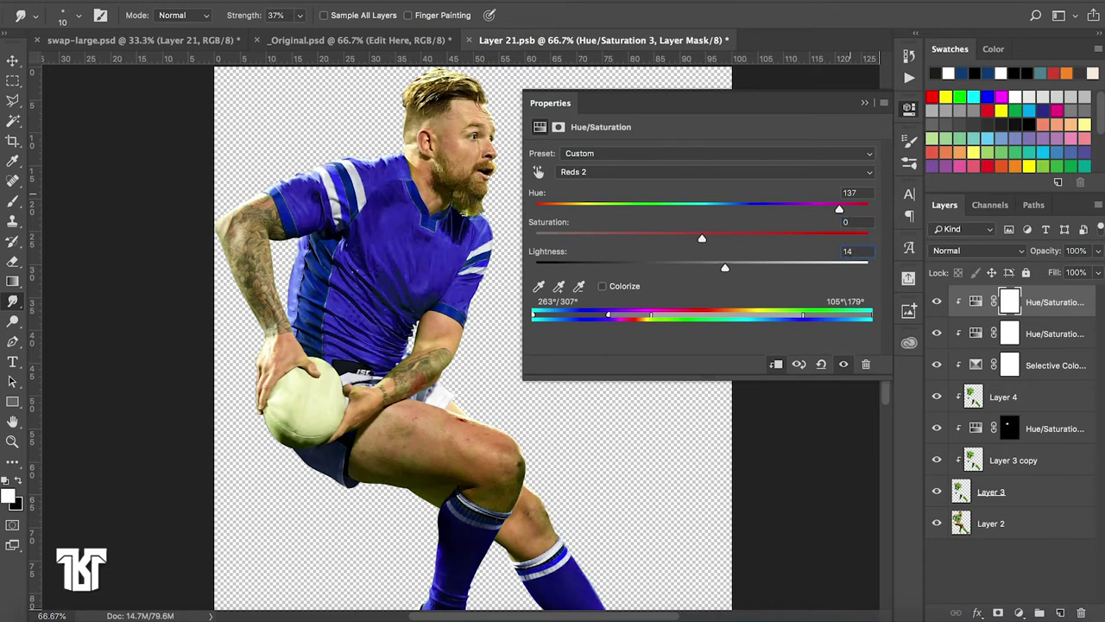
{"action": "key", "text": "BackSpace"}
{"action": "type", "text": "14"}
{"action": "left_click", "coordinate": [857, 222]}
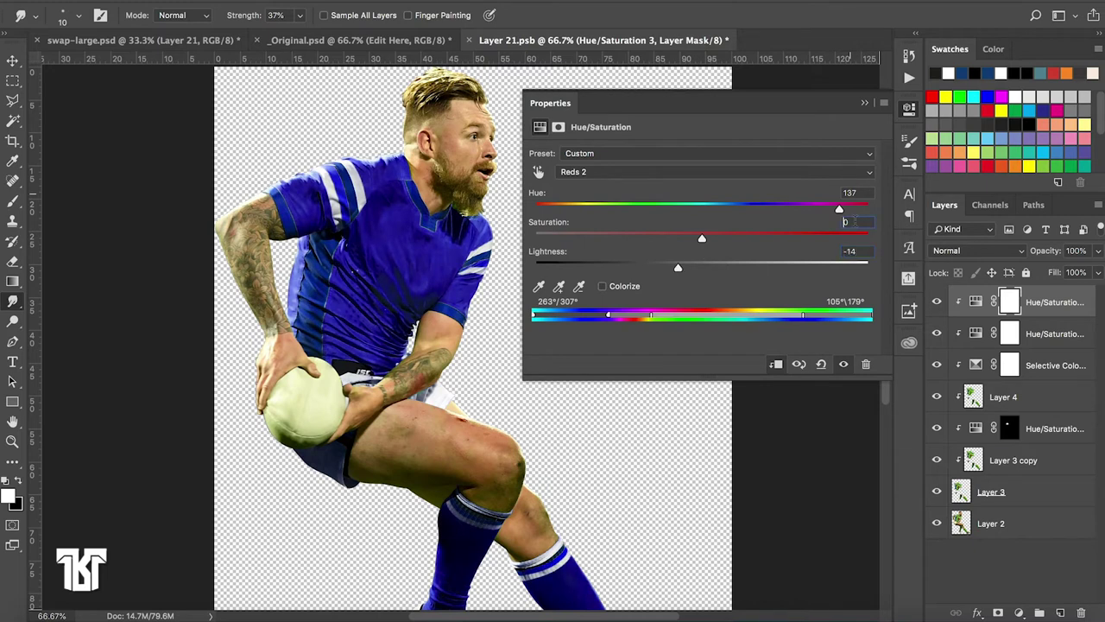
{"action": "left_click", "coordinate": [863, 104]}
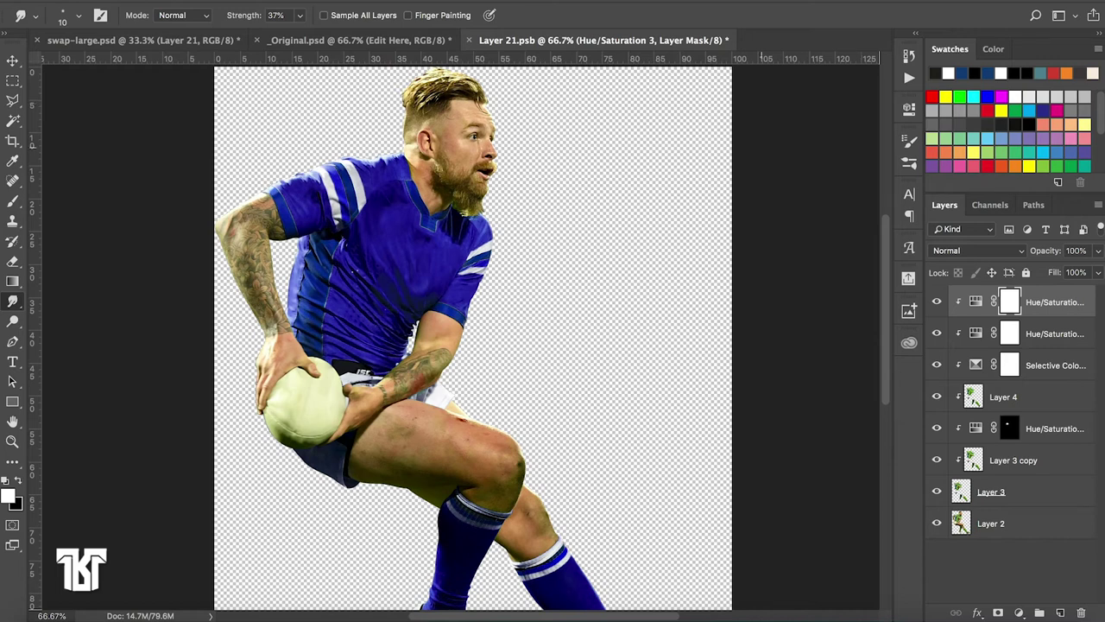
{"action": "scroll", "coordinate": [473, 337], "scroll_direction": "down", "scroll_amount": 2}
{"action": "scroll", "coordinate": [473, 337], "scroll_direction": "down", "scroll_amount": 1}
{"action": "scroll", "coordinate": [473, 337], "scroll_direction": "up", "scroll_amount": 1}
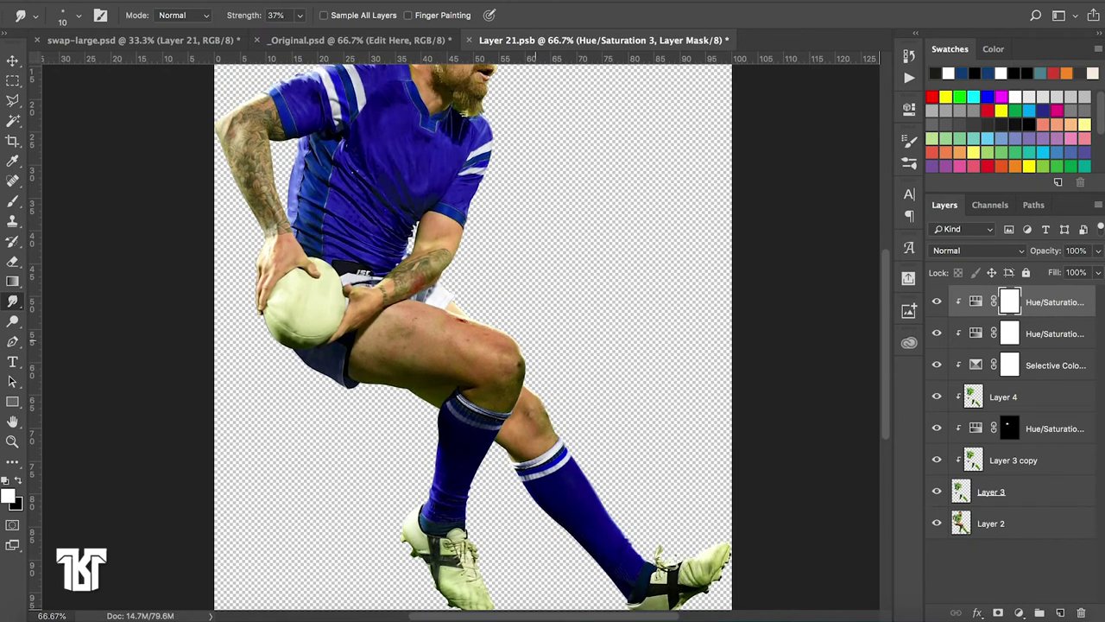
{"action": "scroll", "coordinate": [473, 336], "scroll_direction": "up", "scroll_amount": 1}
{"action": "scroll", "coordinate": [473, 336], "scroll_direction": "up", "scroll_amount": 1}
{"action": "scroll", "coordinate": [473, 336], "scroll_direction": "right", "scroll_amount": 1}
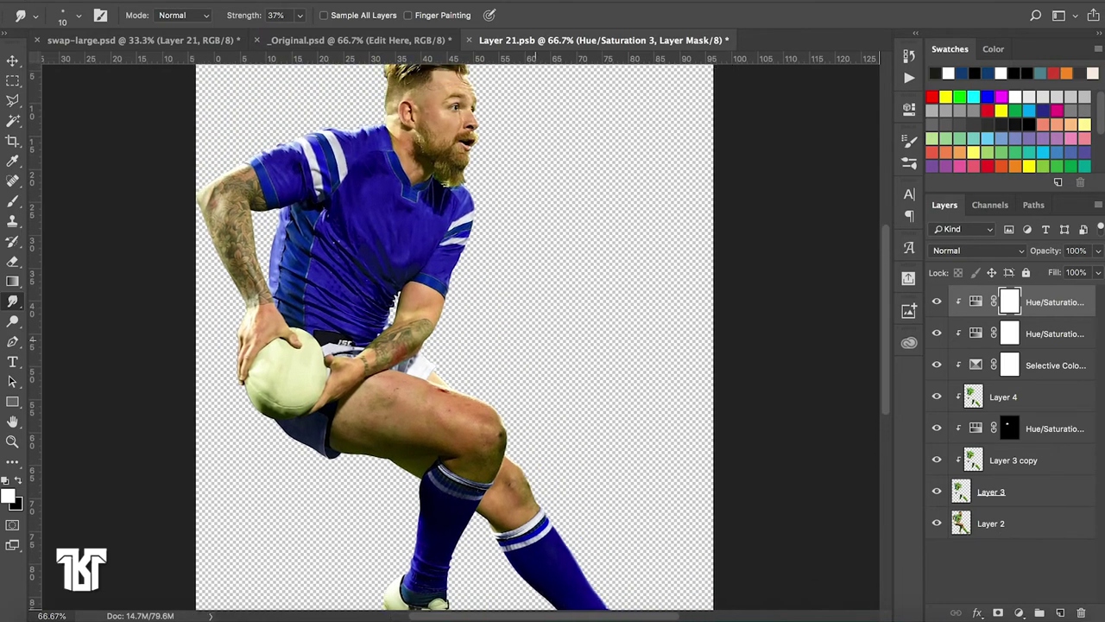
{"action": "scroll", "coordinate": [473, 336], "scroll_direction": "right", "scroll_amount": 2}
{"action": "scroll", "coordinate": [473, 337], "scroll_direction": "down", "scroll_amount": 2}
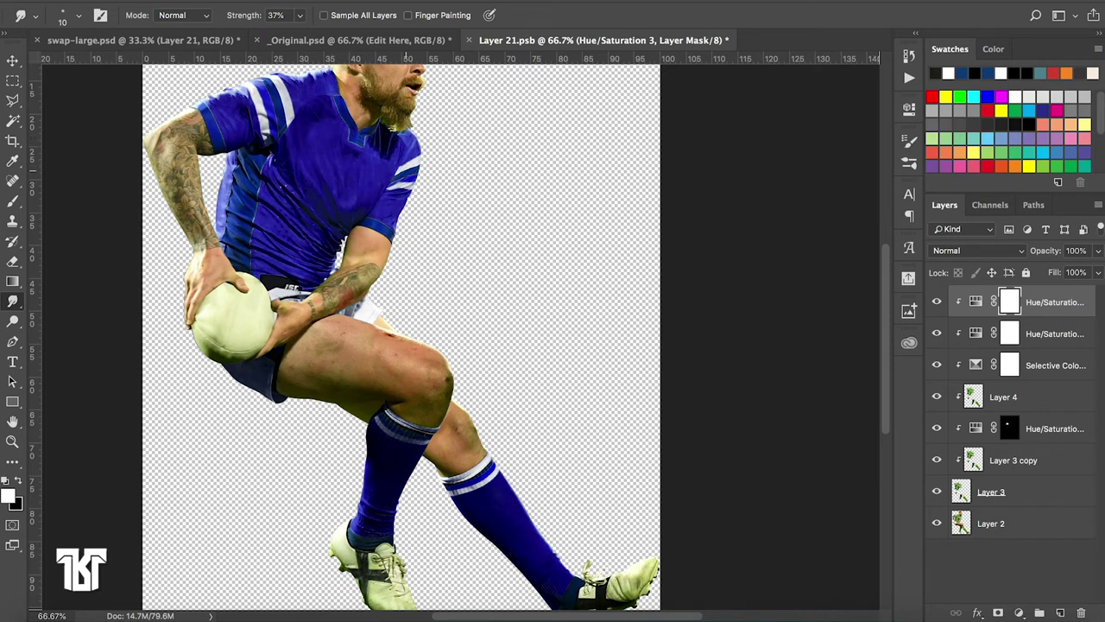
{"action": "scroll", "coordinate": [250, 102], "scroll_direction": "up", "scroll_amount": 2}
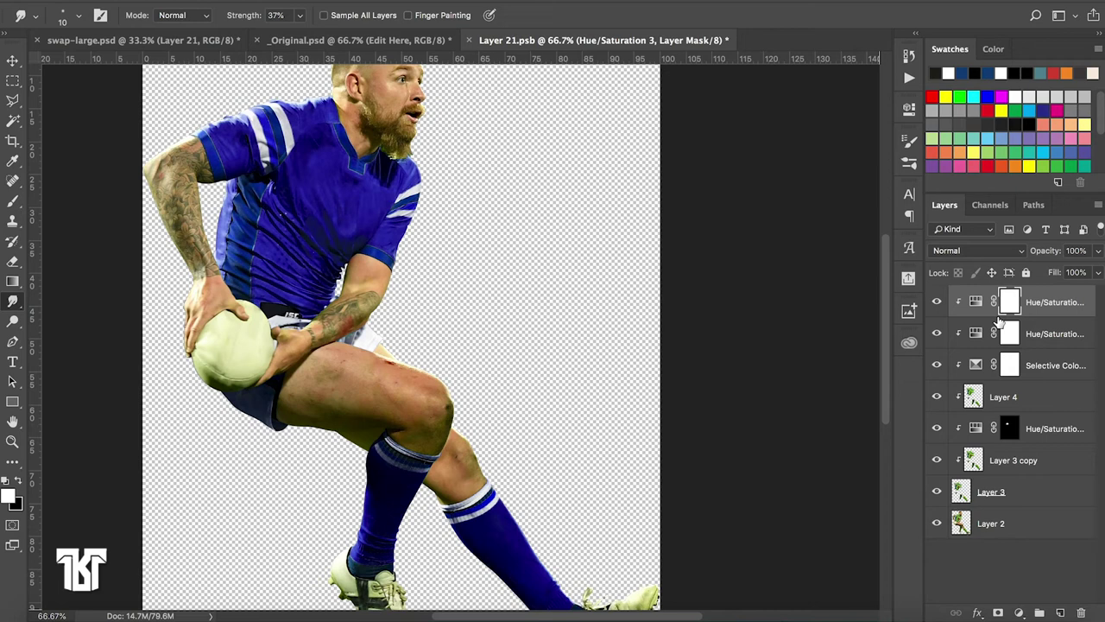
Hide Layer 2 and stamp the visible kit into a new Layer 5 clipped below
{"action": "left_click_drag", "start_coordinate": [998, 320], "coordinate": [996, 309]}
{"action": "key", "text": "ctrl+shift+alt+e"}
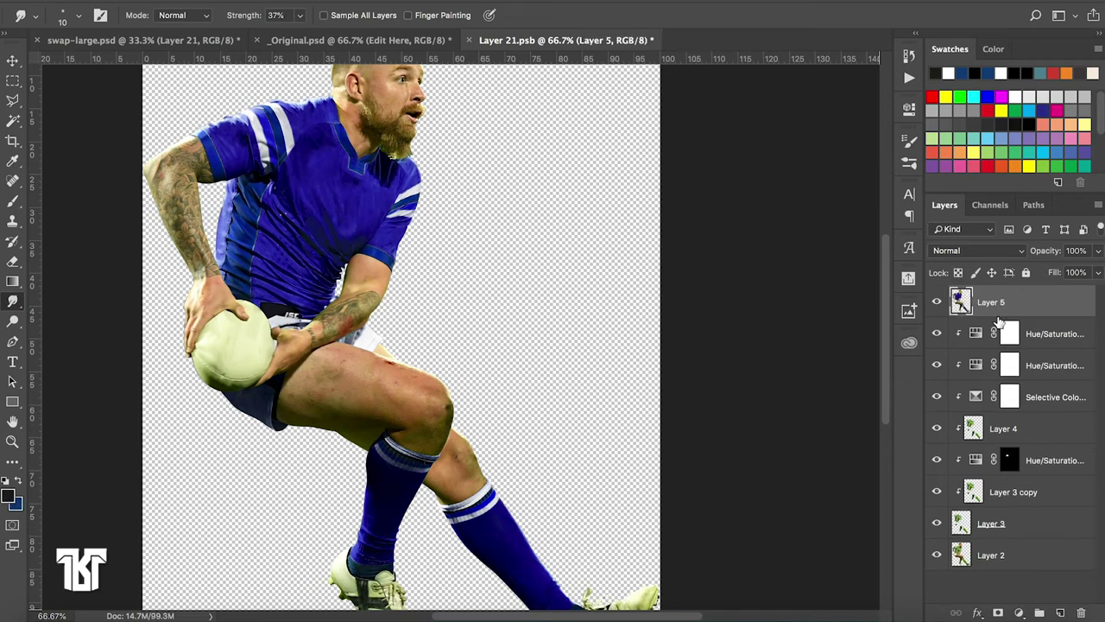
{"action": "left_click", "coordinate": [936, 555]}
{"action": "key", "text": "Delete"}
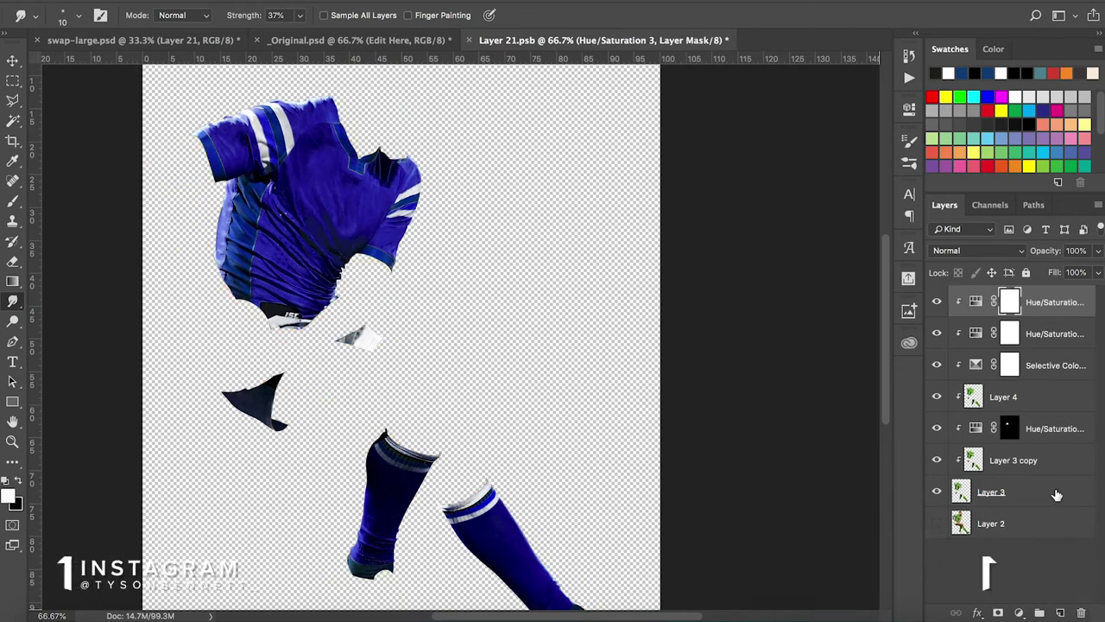
{"action": "key", "text": "ctrl+alt+shift+e"}
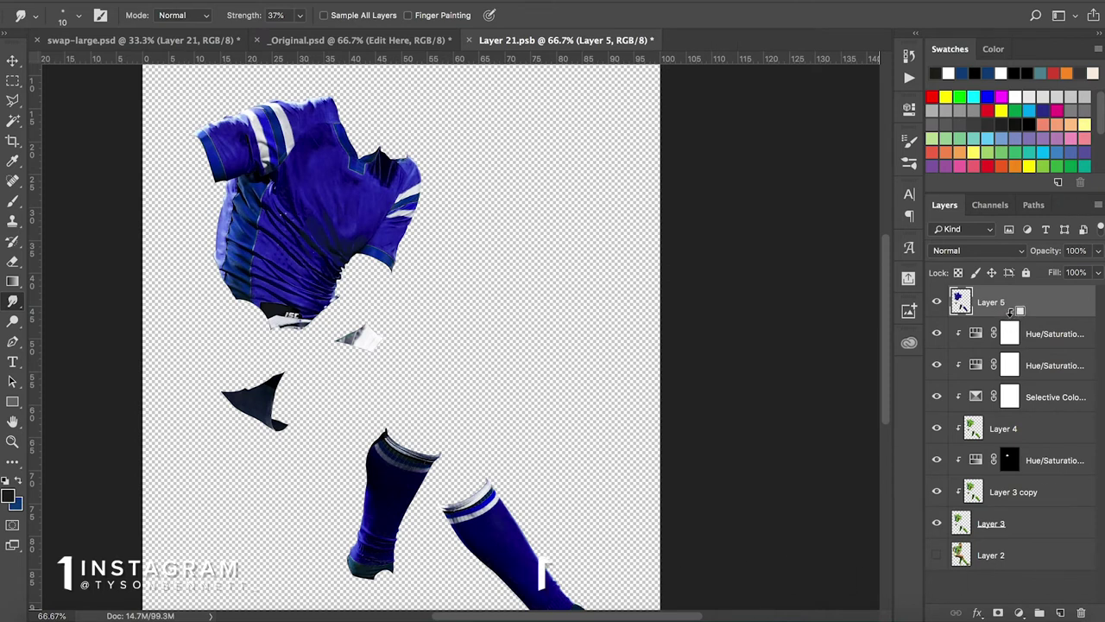
{"action": "left_click", "coordinate": [1010, 317], "text": "alt"}
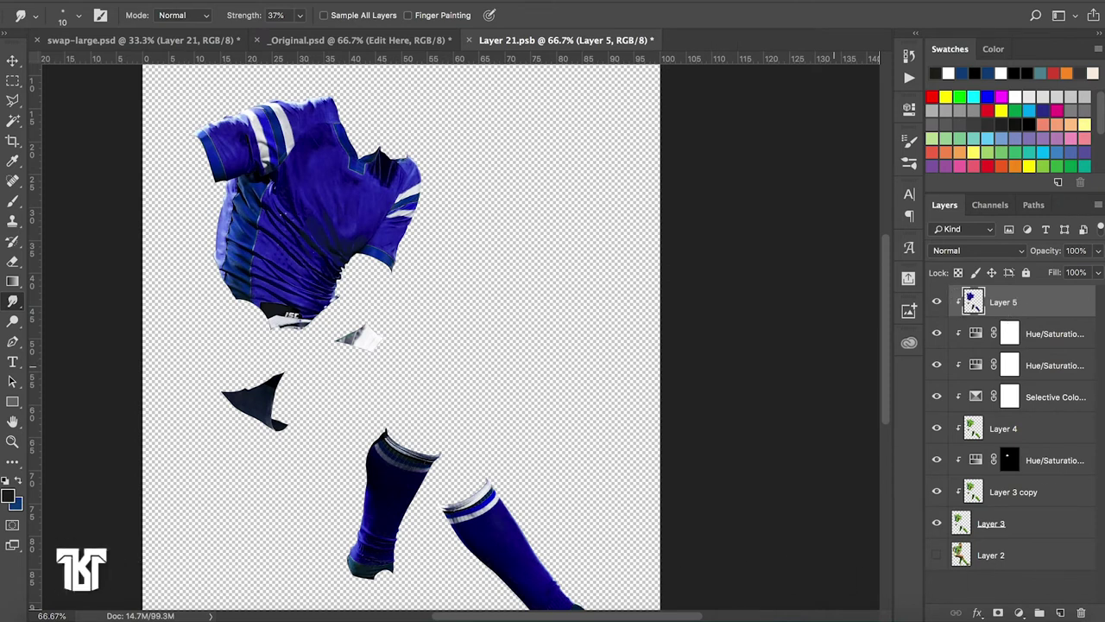
Zoom in to 300% on the kit and pick the healing tools
{"action": "key", "text": "ctrl+plus"}
{"action": "key", "text": "ctrl+plus"}
{"action": "key", "text": "ctrl+plus"}
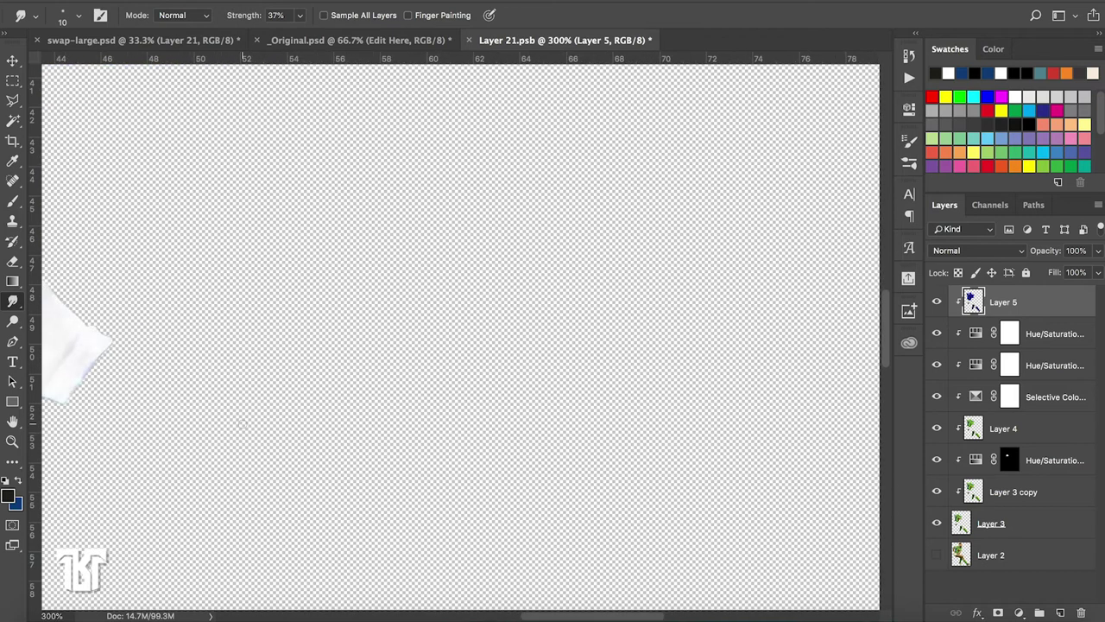
{"action": "scroll", "coordinate": [165, 295], "scroll_direction": "up", "scroll_amount": 5}
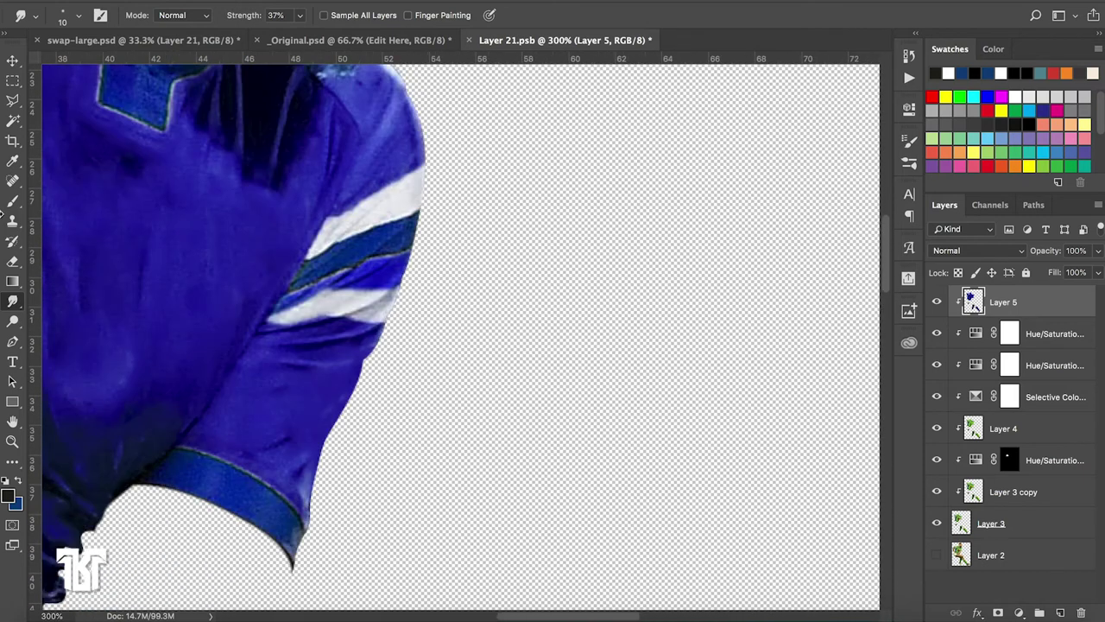
{"action": "left_click", "coordinate": [14, 182]}
Heal the sleeve stripe's edge lines with a size-15 Spot Healing Brush
{"action": "right_click", "coordinate": [16, 183]}
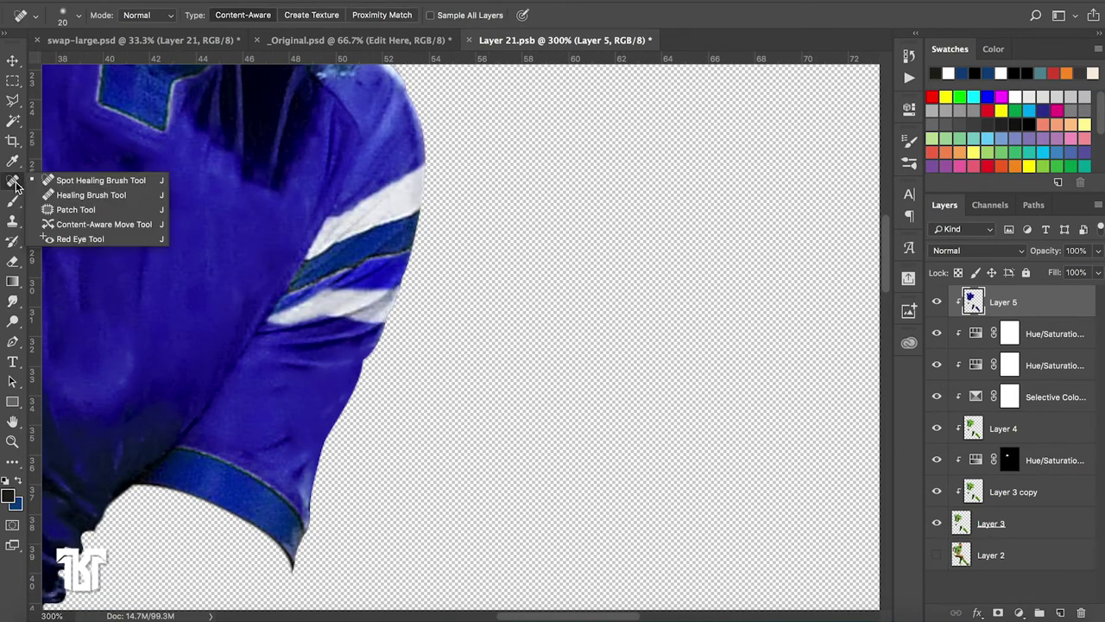
{"action": "left_click", "coordinate": [53, 181]}
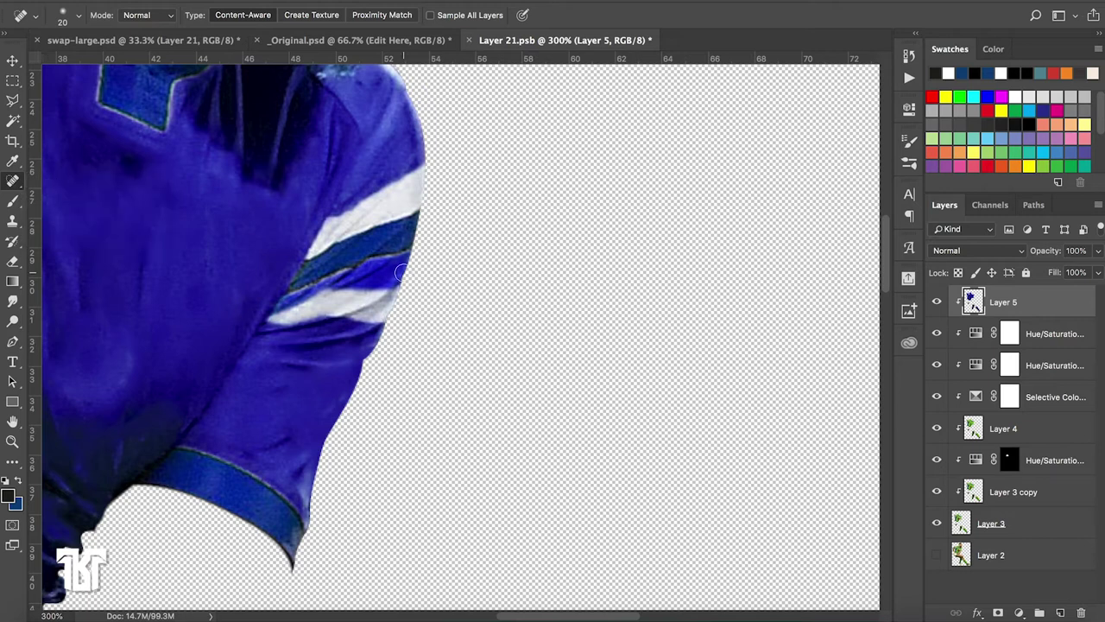
{"action": "key", "text": "bracketleft"}
{"action": "mouse_move", "coordinate": [403, 250]}
{"action": "left_mouse_down"}
{"action": "mouse_move", "coordinate": [369, 252]}
{"action": "mouse_move", "coordinate": [404, 242]}
{"action": "left_mouse_up"}
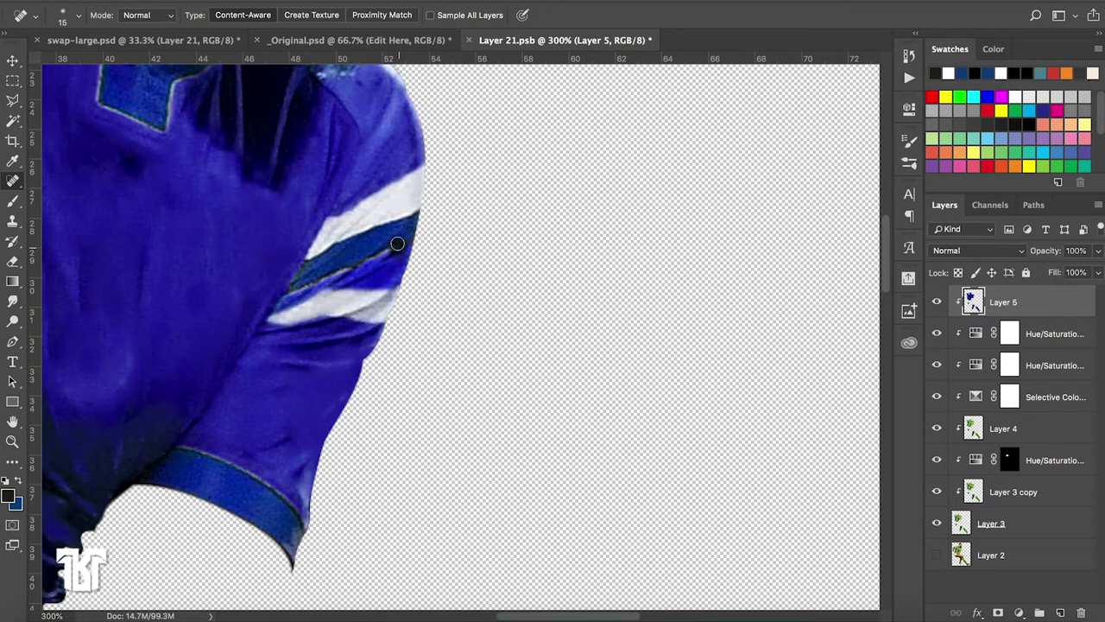
{"action": "left_click_drag", "start_coordinate": [286, 292], "coordinate": [381, 246]}
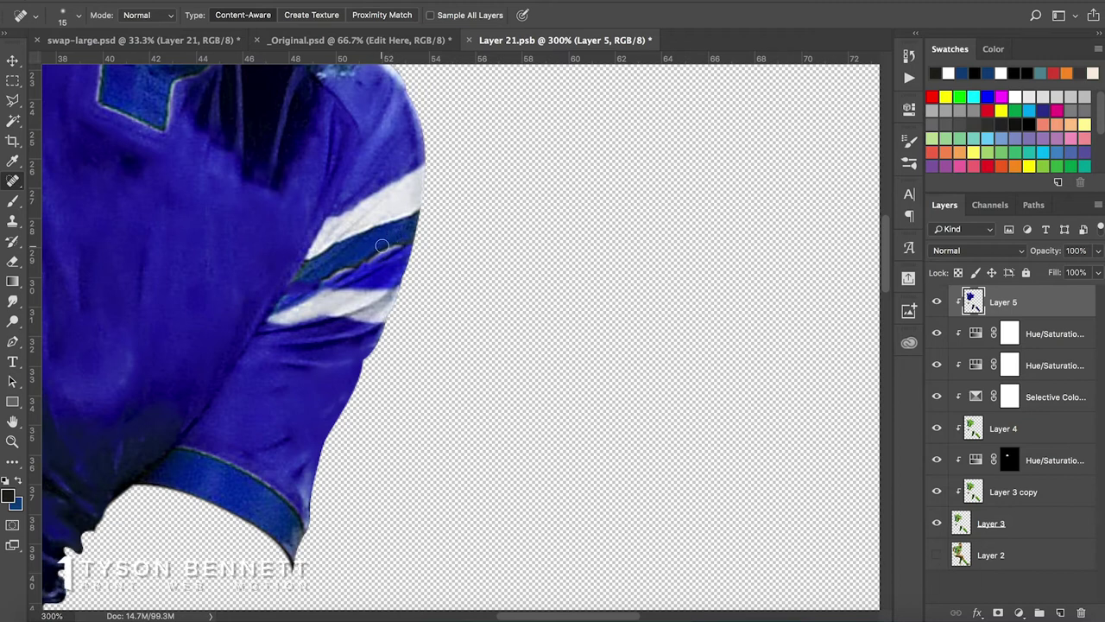
Patch the stripe area on the shoulder with the Patch Tool, then deselect
{"action": "right_click", "coordinate": [17, 183]}
{"action": "left_click", "coordinate": [60, 210]}
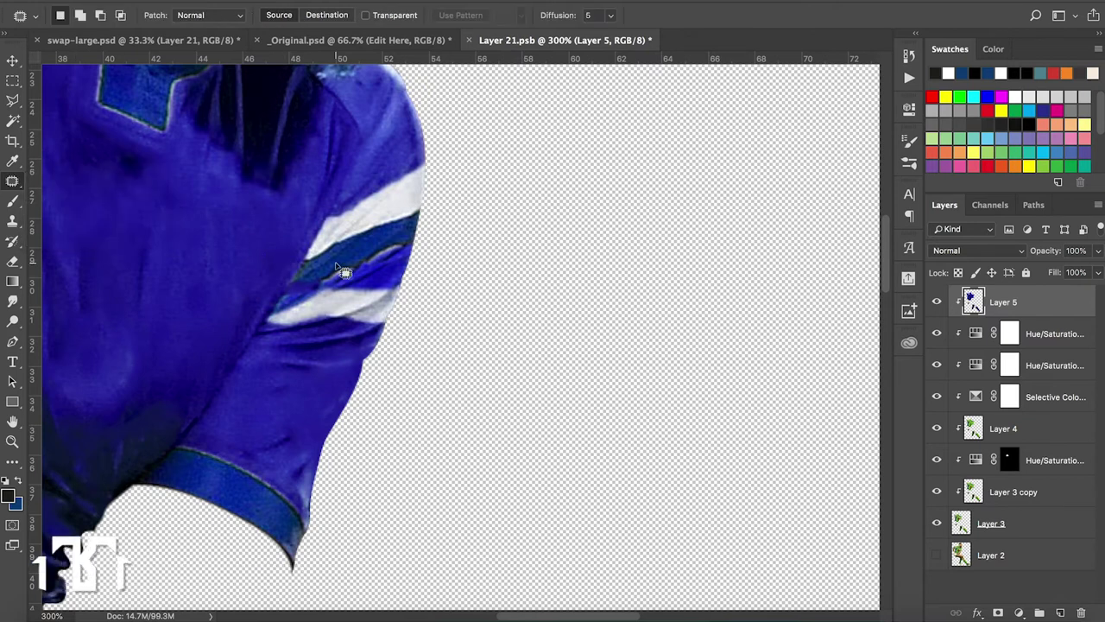
{"action": "left_click_drag", "start_coordinate": [319, 274], "coordinate": [386, 276]}
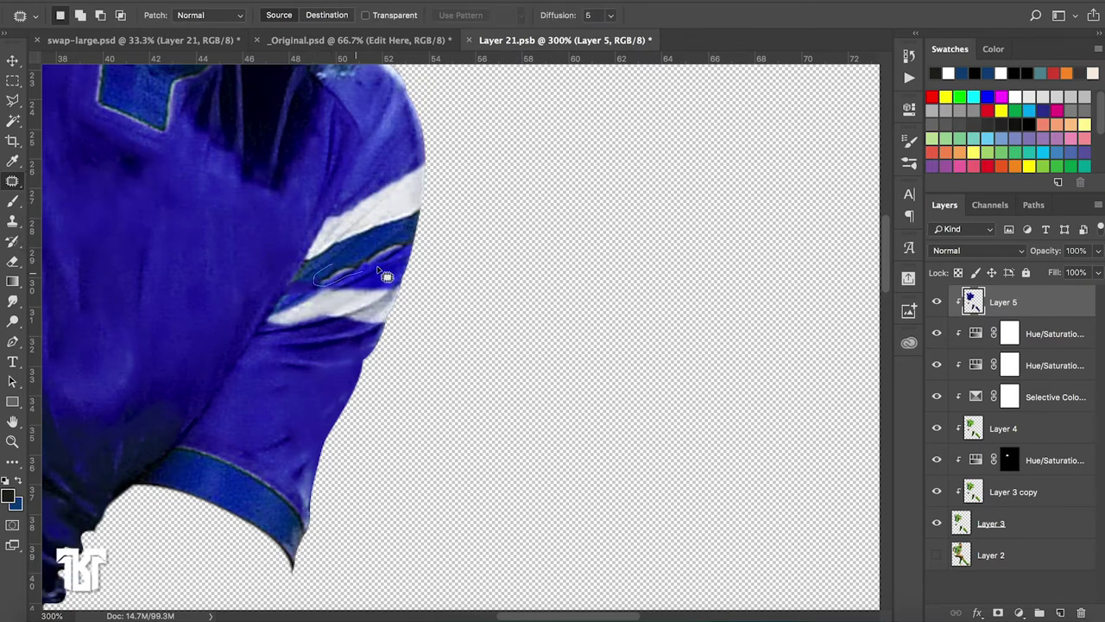
{"action": "left_click_drag", "start_coordinate": [387, 277], "coordinate": [318, 275]}
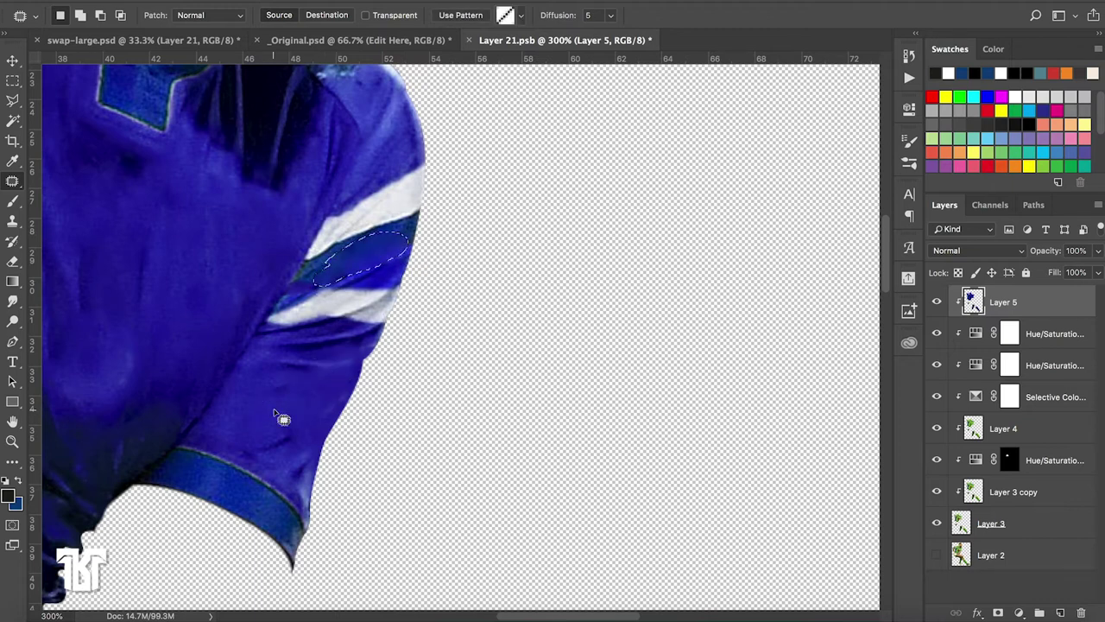
{"action": "key", "text": "ctrl+d"}
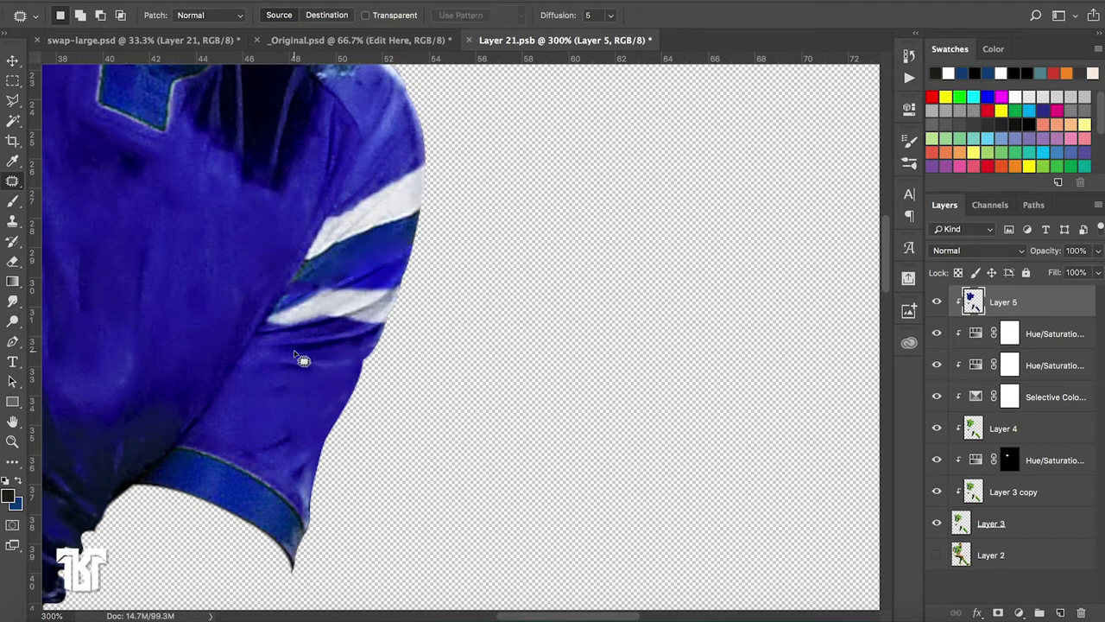
Spot-heal the white shoulder stripe and its dark end band into plain blue
{"action": "scroll", "coordinate": [296, 356], "scroll_direction": "up", "scroll_amount": 3}
{"action": "right_click", "coordinate": [16, 182]}
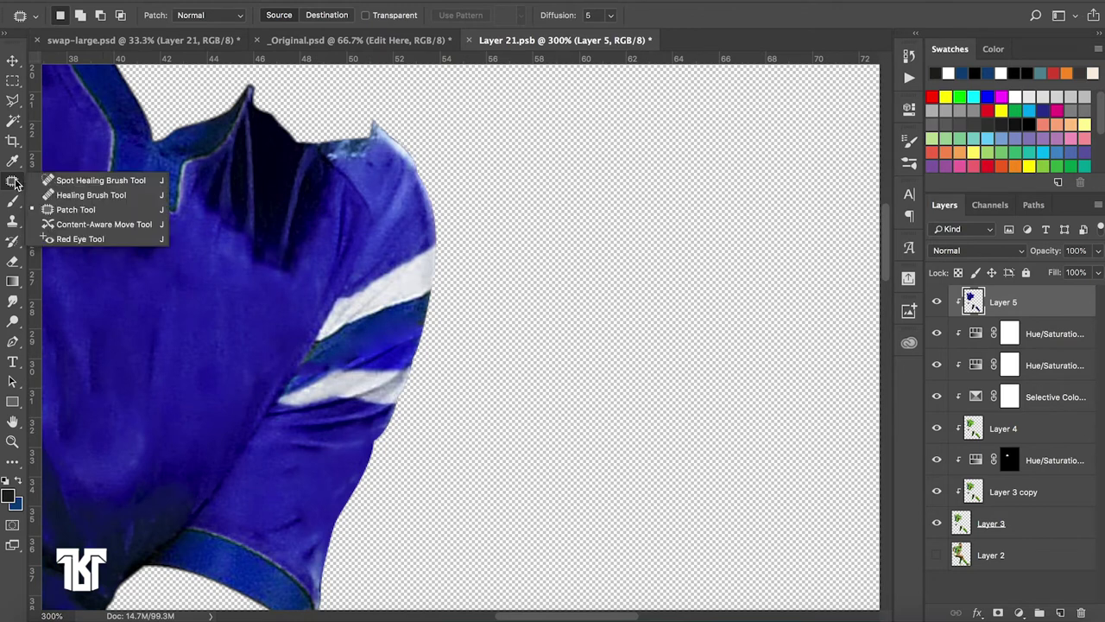
{"action": "left_click", "coordinate": [65, 180]}
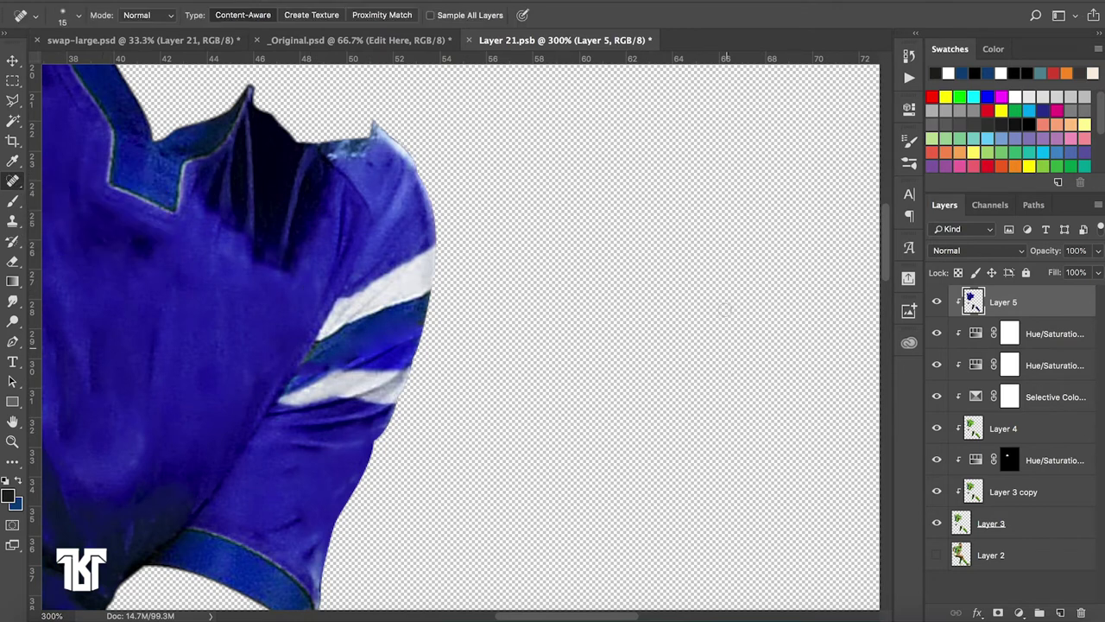
{"action": "mouse_move", "coordinate": [432, 240]}
{"action": "left_mouse_down"}
{"action": "mouse_move", "coordinate": [369, 312]}
{"action": "mouse_move", "coordinate": [334, 312]}
{"action": "mouse_move", "coordinate": [361, 316]}
{"action": "left_mouse_up"}
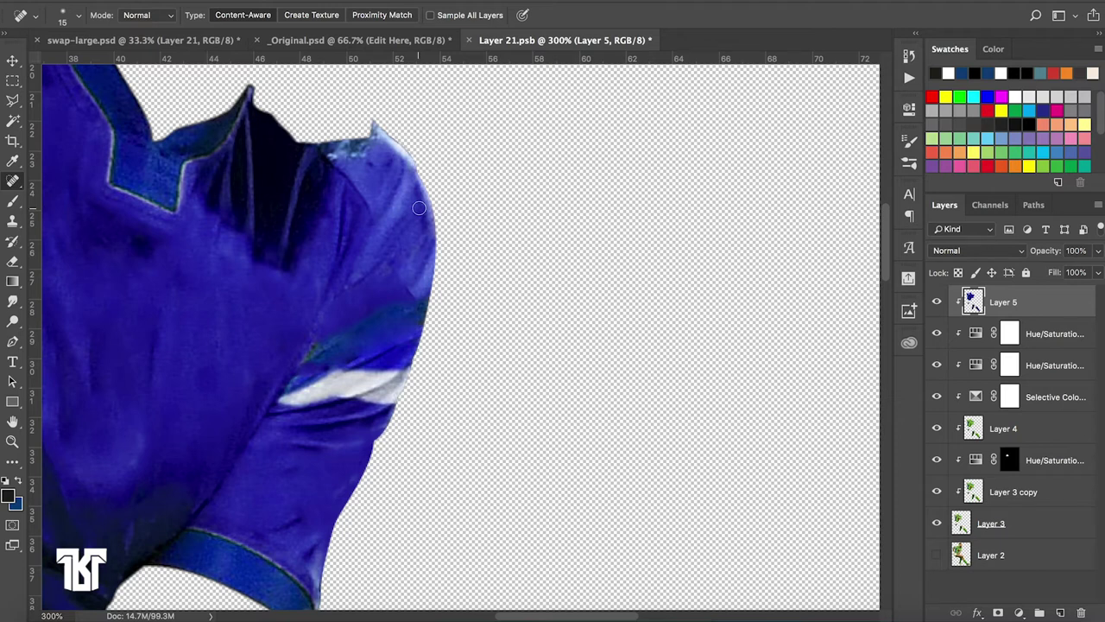
{"action": "mouse_move", "coordinate": [424, 300]}
{"action": "left_mouse_down"}
{"action": "mouse_move", "coordinate": [409, 318]}
{"action": "mouse_move", "coordinate": [384, 315]}
{"action": "left_mouse_up"}
{"action": "left_click", "coordinate": [379, 309]}
{"action": "mouse_move", "coordinate": [306, 354]}
{"action": "left_mouse_down"}
{"action": "mouse_move", "coordinate": [334, 344]}
{"action": "mouse_move", "coordinate": [340, 305]}
{"action": "mouse_move", "coordinate": [423, 278]}
{"action": "left_mouse_up"}
{"action": "left_click_drag", "start_coordinate": [402, 361], "coordinate": [399, 378]}
{"action": "left_click_drag", "start_coordinate": [360, 408], "coordinate": [358, 405]}
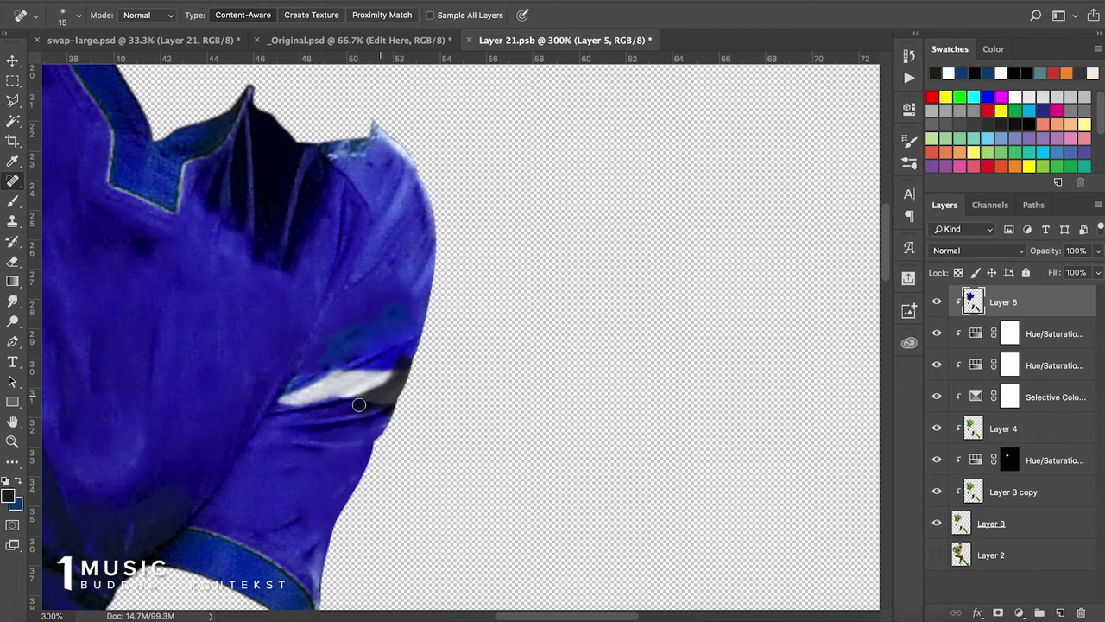
{"action": "left_click_drag", "start_coordinate": [401, 369], "coordinate": [380, 393]}
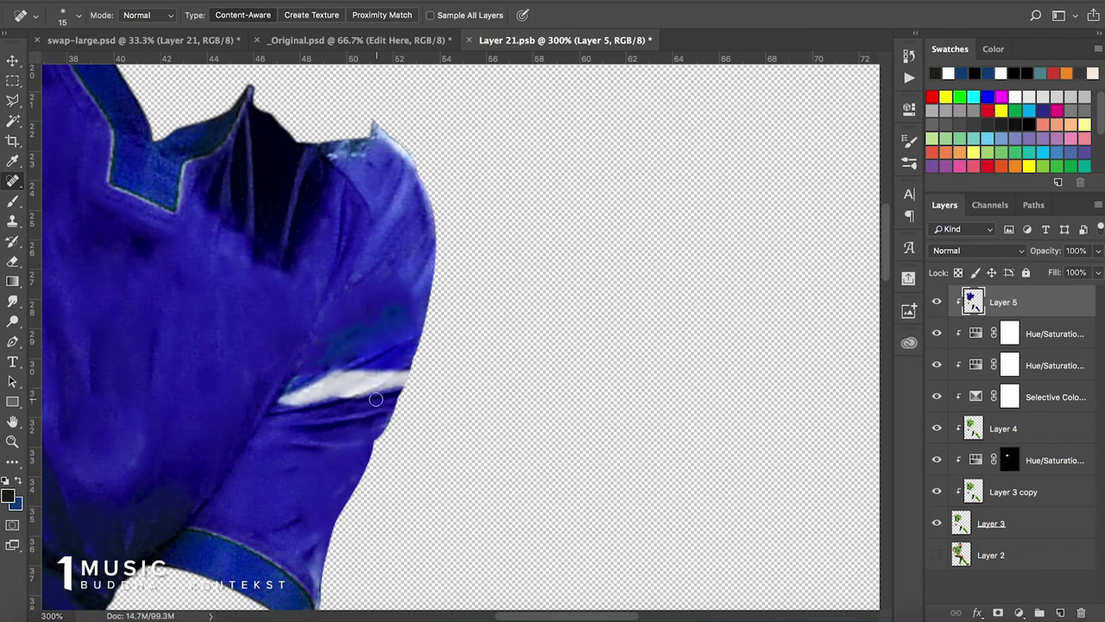
{"action": "left_click", "coordinate": [291, 402]}
{"action": "mouse_move", "coordinate": [291, 402]}
{"action": "left_mouse_down"}
{"action": "mouse_move", "coordinate": [409, 369]}
{"action": "mouse_move", "coordinate": [308, 376]}
{"action": "mouse_move", "coordinate": [289, 395]}
{"action": "left_mouse_up"}
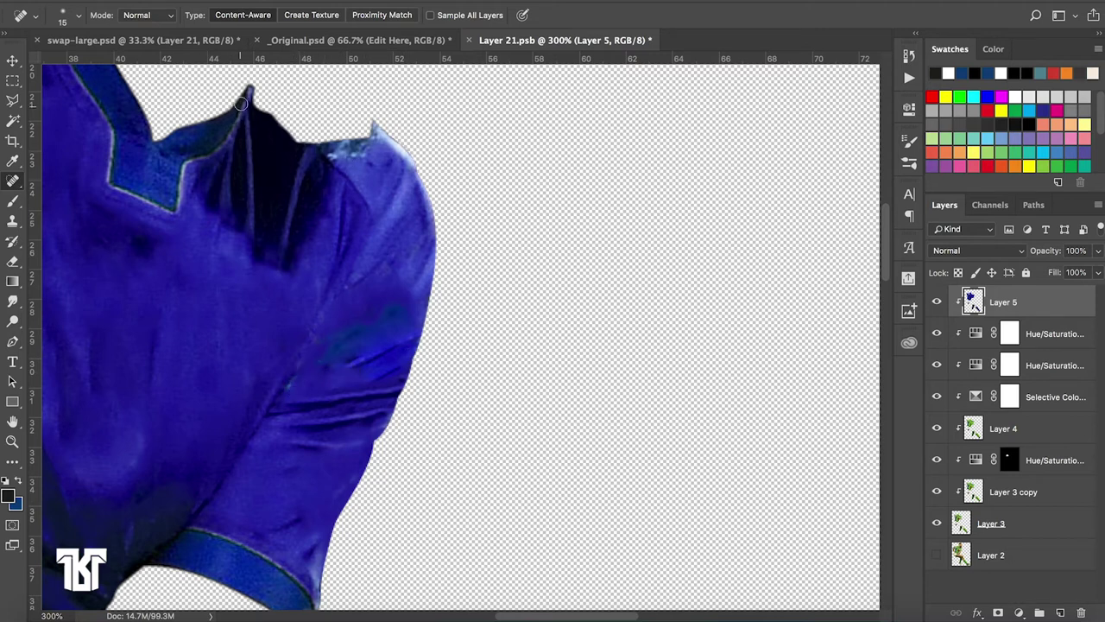
Remove the light line along the collar trim, blending it into the blue fabric
{"action": "mouse_move", "coordinate": [244, 110]}
{"action": "left_mouse_down"}
{"action": "mouse_move", "coordinate": [181, 177]}
{"action": "mouse_move", "coordinate": [177, 210]}
{"action": "left_mouse_up"}
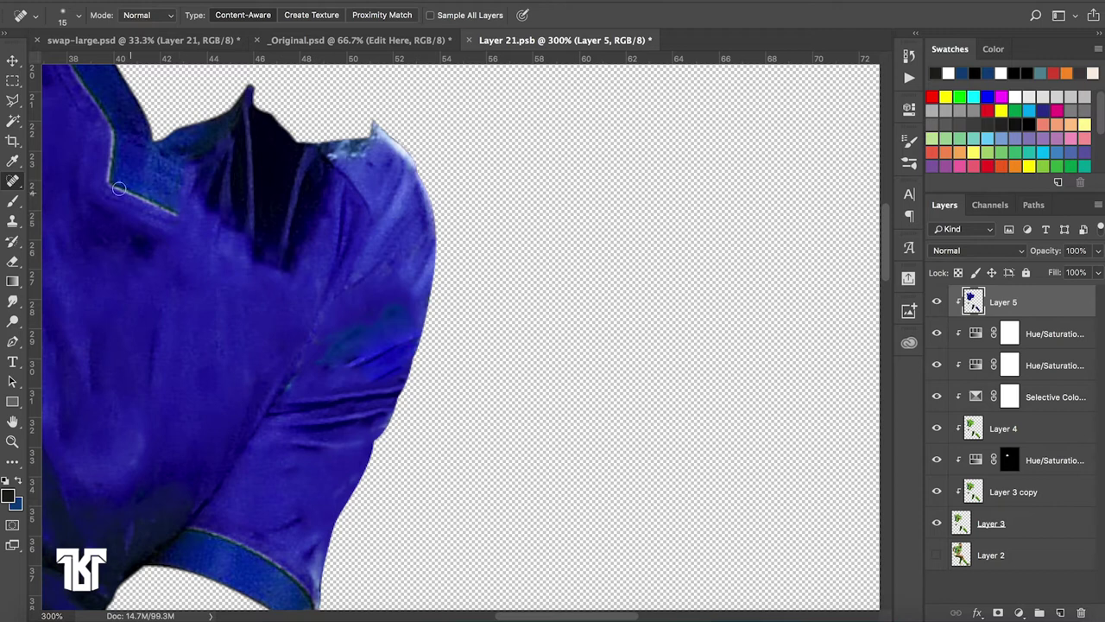
{"action": "mouse_move", "coordinate": [111, 181]}
{"action": "left_mouse_down"}
{"action": "mouse_move", "coordinate": [175, 212]}
{"action": "mouse_move", "coordinate": [110, 186]}
{"action": "left_mouse_up"}
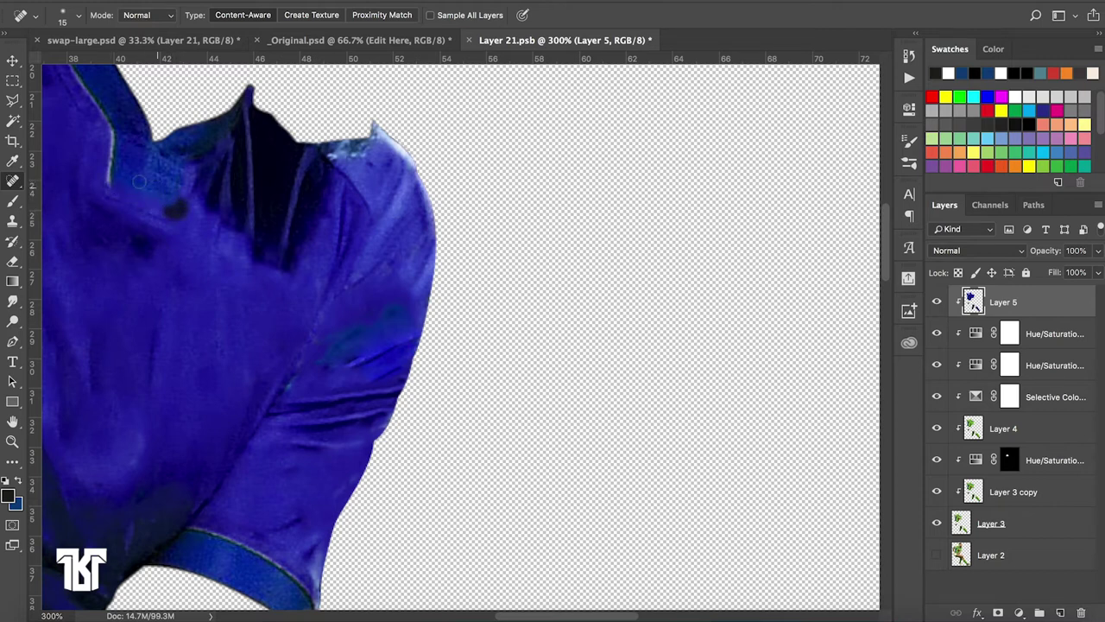
{"action": "left_click_drag", "start_coordinate": [102, 116], "coordinate": [110, 192]}
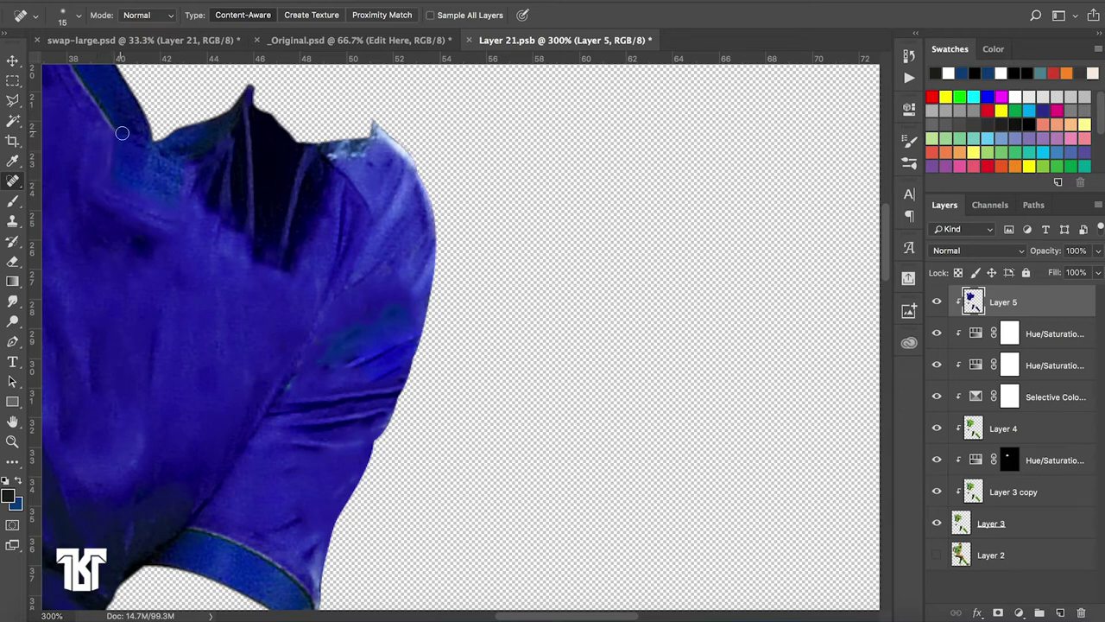
{"action": "scroll", "coordinate": [135, 133], "scroll_direction": "up", "scroll_amount": 5}
{"action": "scroll", "coordinate": [134, 132], "scroll_direction": "left", "scroll_amount": 4}
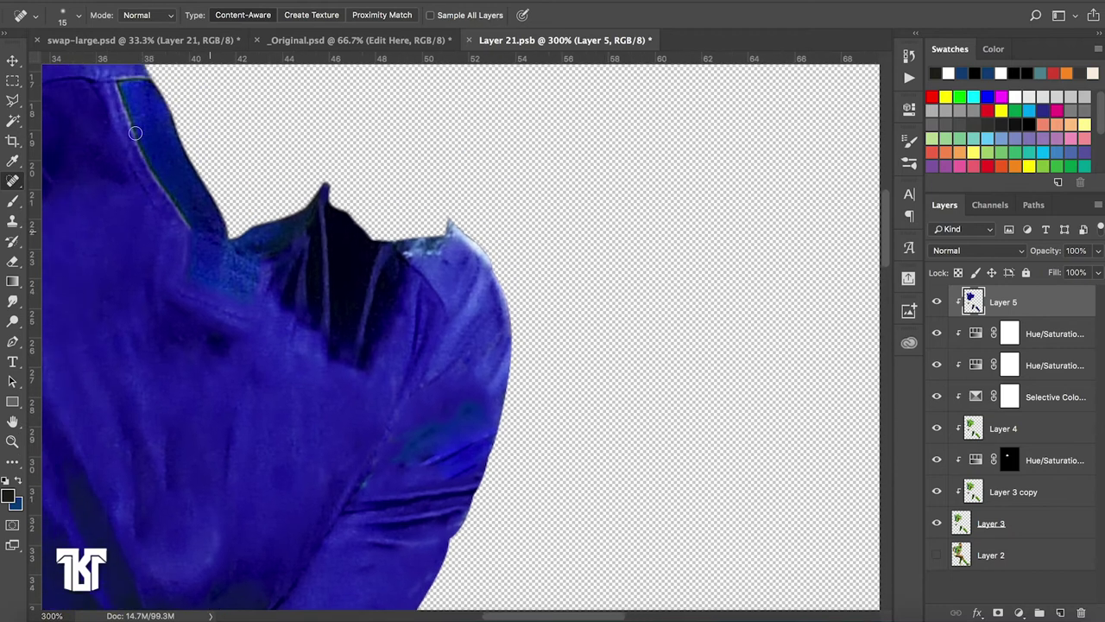
{"action": "left_click_drag", "start_coordinate": [138, 104], "coordinate": [208, 247]}
{"action": "left_click_drag", "start_coordinate": [173, 178], "coordinate": [166, 157]}
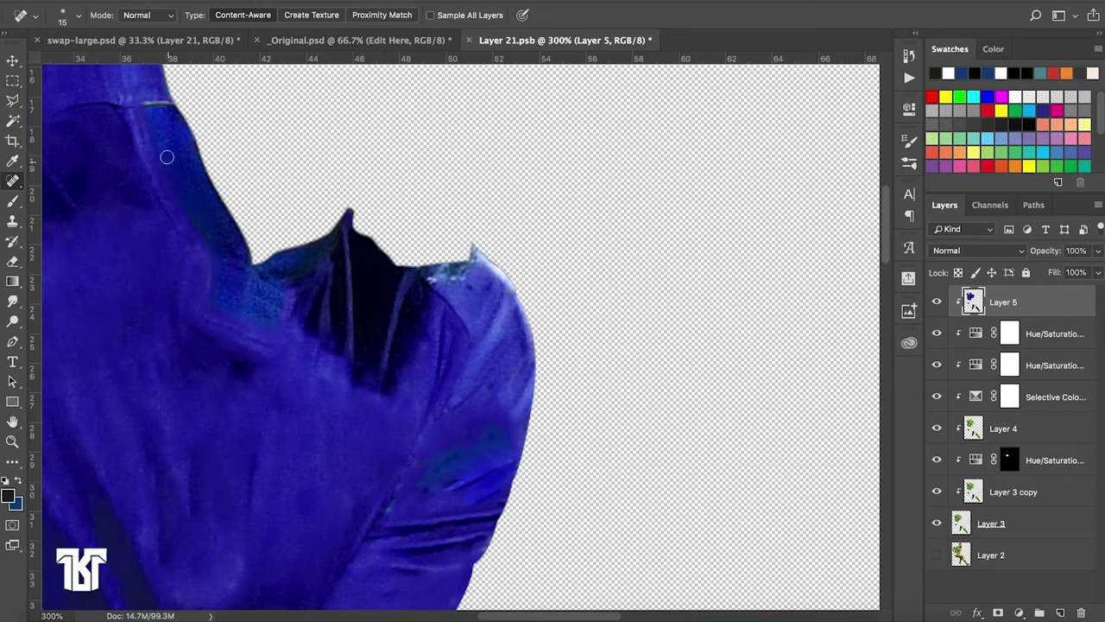
{"action": "left_click_drag", "start_coordinate": [152, 104], "coordinate": [177, 102]}
Spot-heal the crease marks on the left sleeve near the dark stripe's top
{"action": "scroll", "coordinate": [165, 132], "scroll_direction": "left", "scroll_amount": 1}
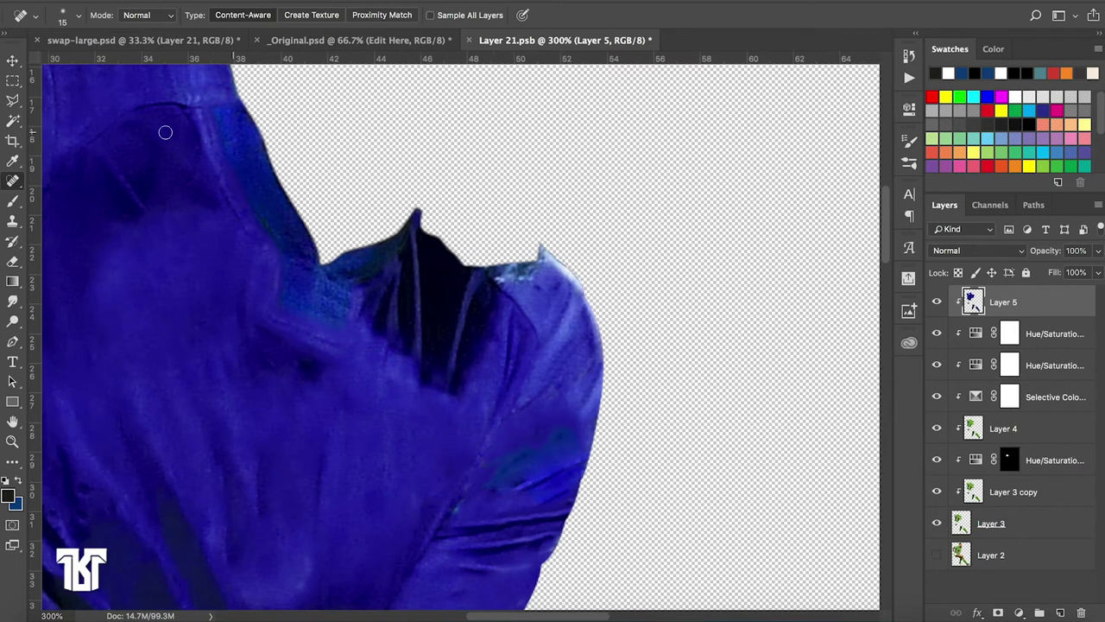
{"action": "scroll", "coordinate": [165, 132], "scroll_direction": "left", "scroll_amount": 3}
{"action": "scroll", "coordinate": [165, 132], "scroll_direction": "left", "scroll_amount": 5}
{"action": "scroll", "coordinate": [165, 133], "scroll_direction": "left", "scroll_amount": 3}
{"action": "scroll", "coordinate": [165, 132], "scroll_direction": "up", "scroll_amount": 2}
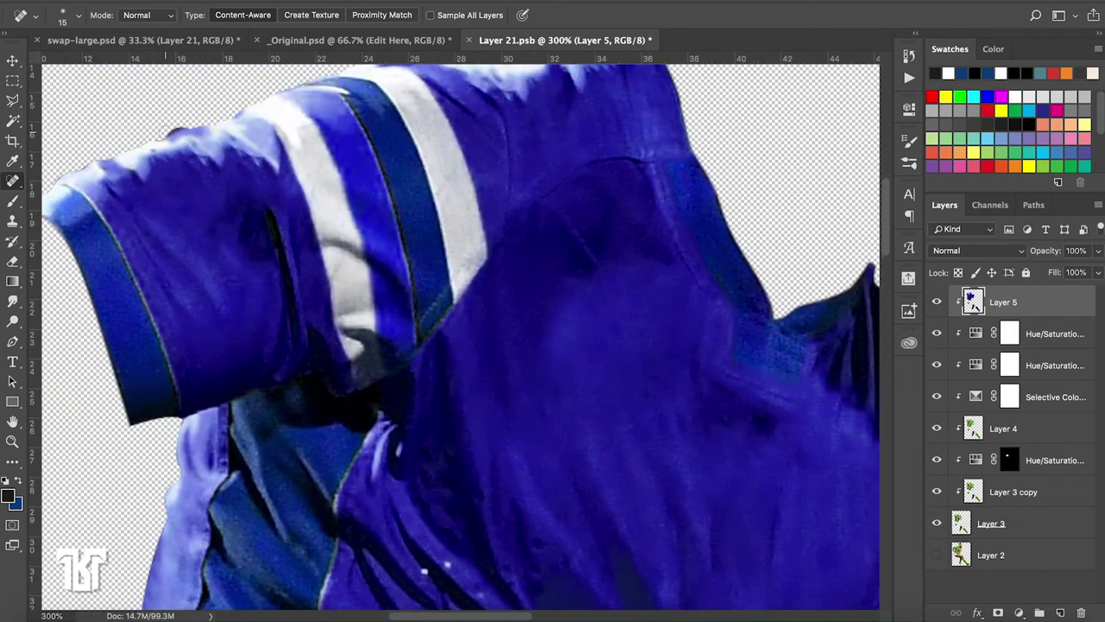
{"action": "scroll", "coordinate": [165, 132], "scroll_direction": "up", "scroll_amount": 2}
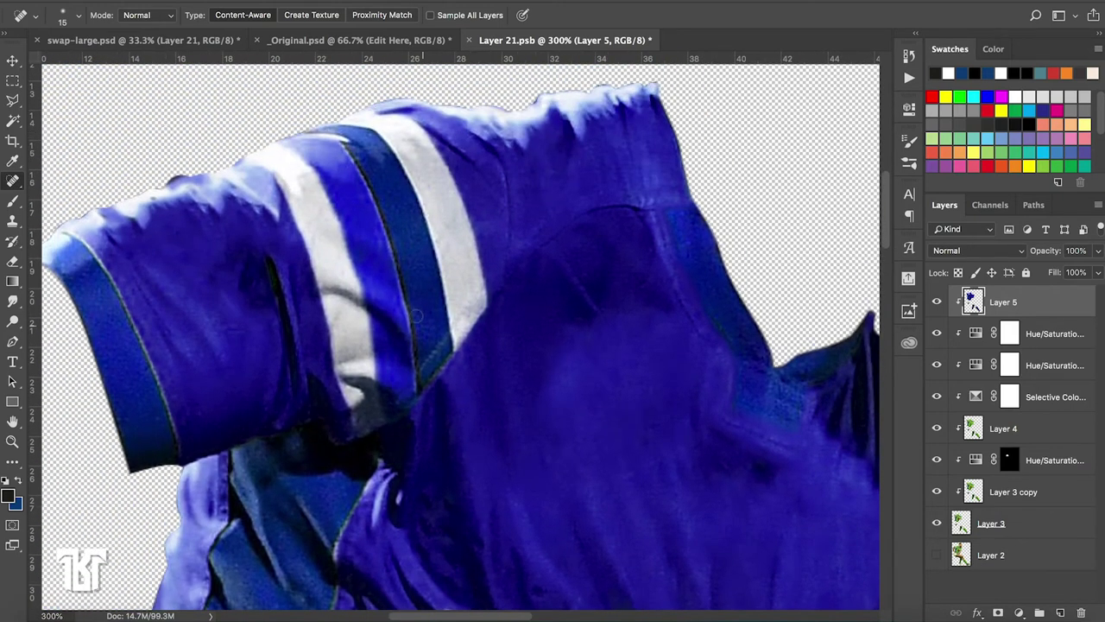
{"action": "mouse_move", "coordinate": [351, 423]}
{"action": "left_mouse_down"}
{"action": "mouse_move", "coordinate": [372, 418]}
{"action": "mouse_move", "coordinate": [333, 374]}
{"action": "mouse_move", "coordinate": [370, 371]}
{"action": "mouse_move", "coordinate": [367, 332]}
{"action": "mouse_move", "coordinate": [347, 304]}
{"action": "mouse_move", "coordinate": [343, 355]}
{"action": "mouse_move", "coordinate": [320, 299]}
{"action": "mouse_move", "coordinate": [361, 294]}
{"action": "mouse_move", "coordinate": [334, 220]}
{"action": "mouse_move", "coordinate": [289, 145]}
{"action": "mouse_move", "coordinate": [256, 156]}
{"action": "mouse_move", "coordinate": [317, 287]}
{"action": "mouse_move", "coordinate": [323, 220]}
{"action": "mouse_move", "coordinate": [285, 156]}
{"action": "mouse_move", "coordinate": [326, 263]}
{"action": "mouse_move", "coordinate": [288, 157]}
{"action": "mouse_move", "coordinate": [304, 209]}
{"action": "left_mouse_up"}
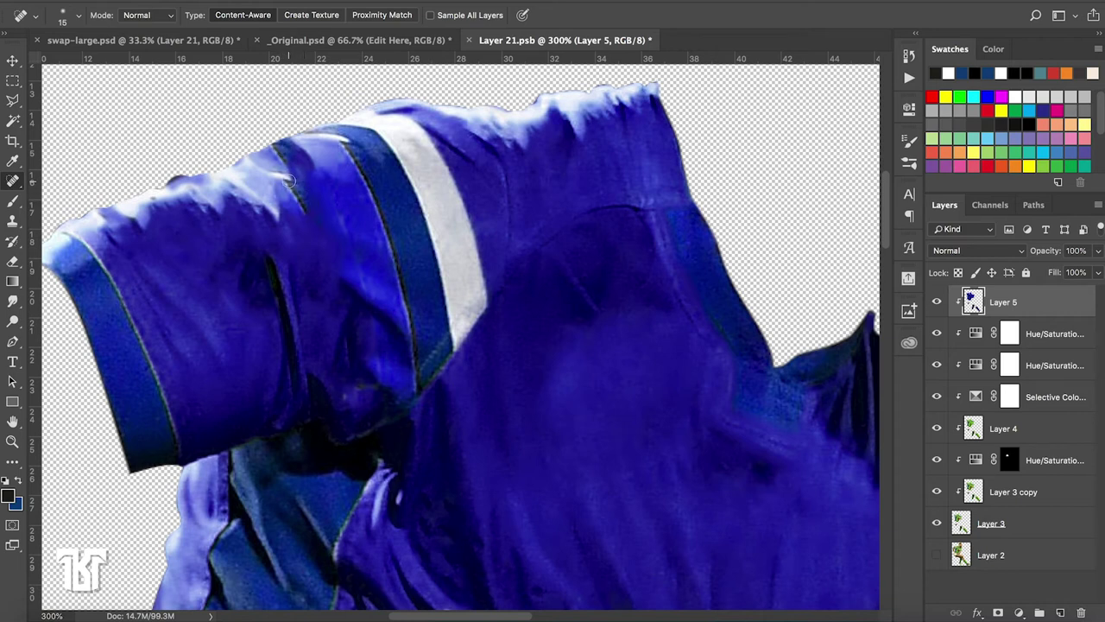
{"action": "mouse_move", "coordinate": [289, 162]}
{"action": "left_mouse_down"}
{"action": "mouse_move", "coordinate": [266, 145]}
{"action": "mouse_move", "coordinate": [273, 139]}
{"action": "left_mouse_up"}
{"action": "left_click_drag", "start_coordinate": [311, 223], "coordinate": [290, 177]}
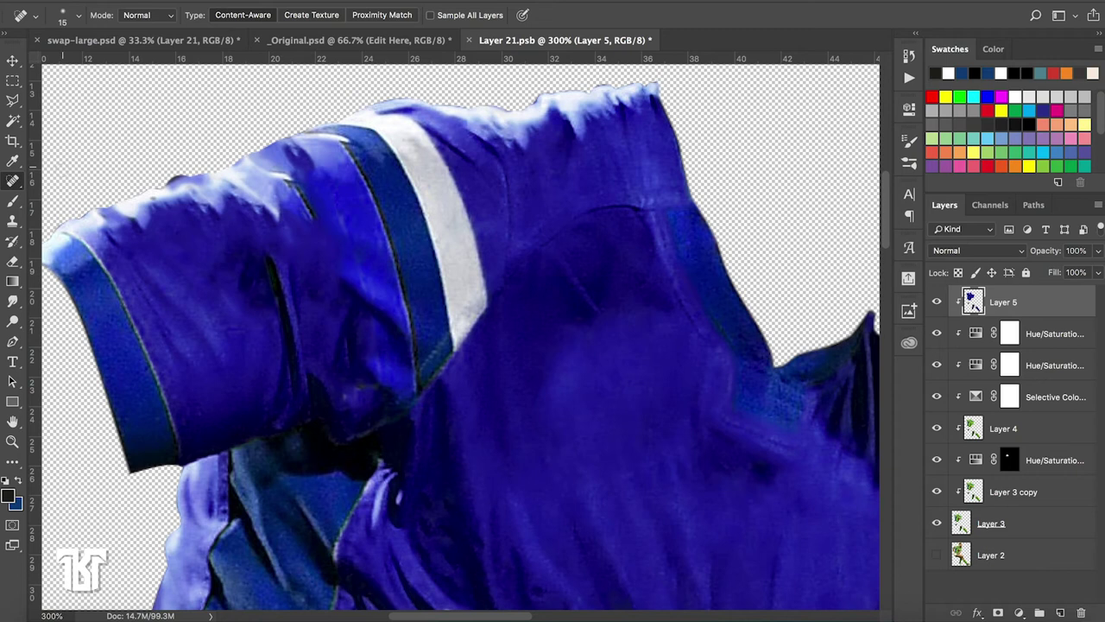
{"action": "right_click", "coordinate": [12, 181]}
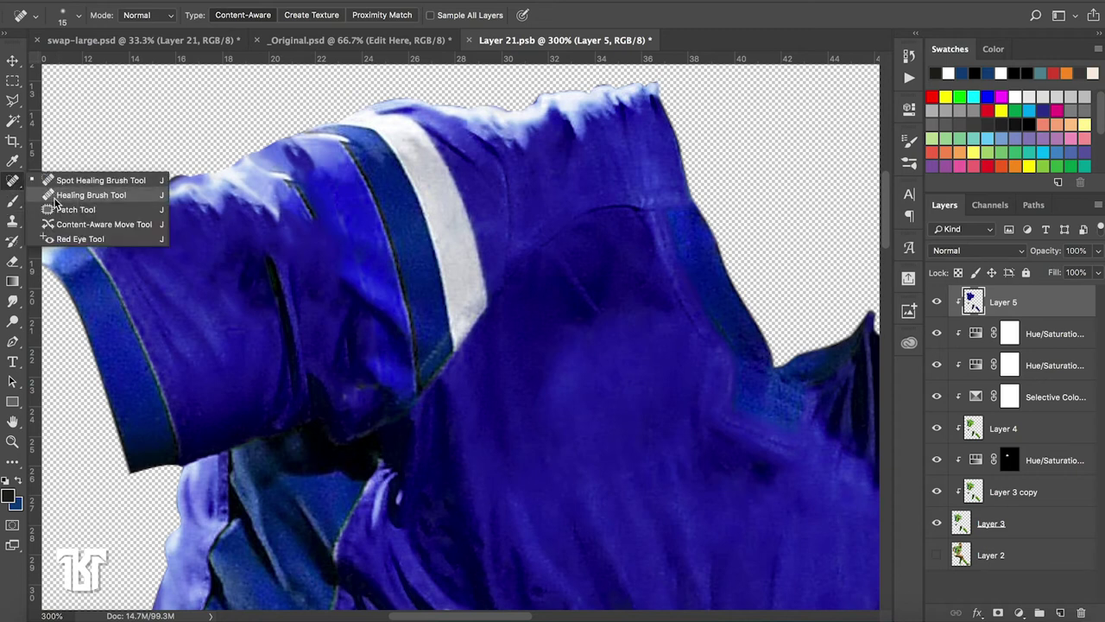
Try patching two sleeve blemish areas, then return to spot healing and deselect
{"action": "left_click", "coordinate": [61, 207]}
{"action": "mouse_move", "coordinate": [295, 177]}
{"action": "left_mouse_down"}
{"action": "mouse_move", "coordinate": [328, 232]}
{"action": "mouse_move", "coordinate": [298, 181]}
{"action": "left_mouse_up"}
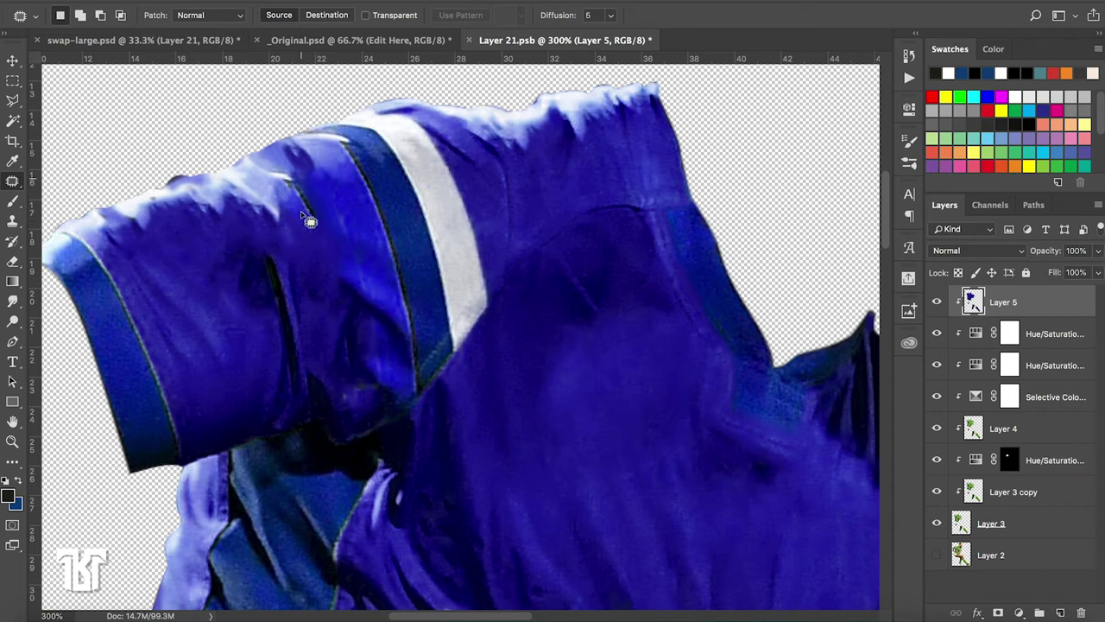
{"action": "left_click_drag", "start_coordinate": [304, 238], "coordinate": [321, 281]}
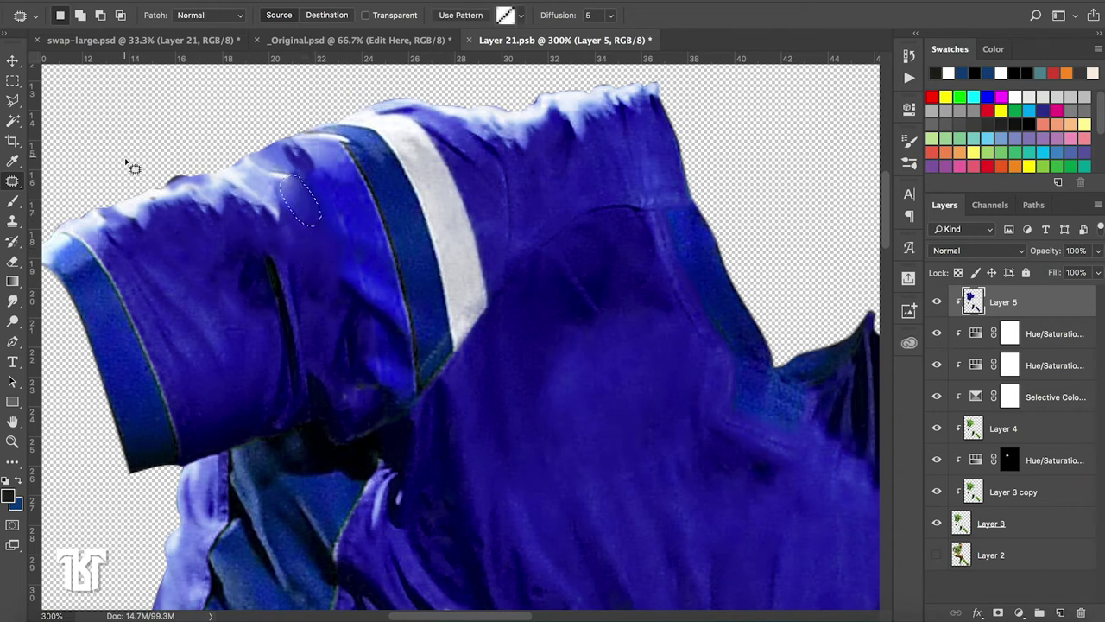
{"action": "right_click", "coordinate": [12, 180]}
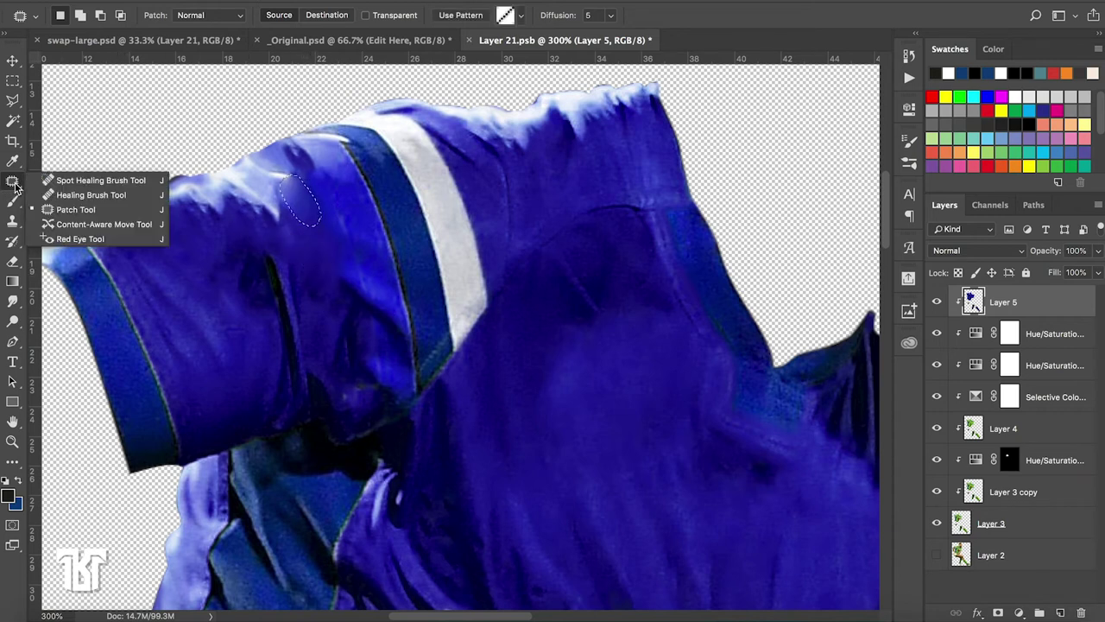
{"action": "left_click", "coordinate": [50, 185]}
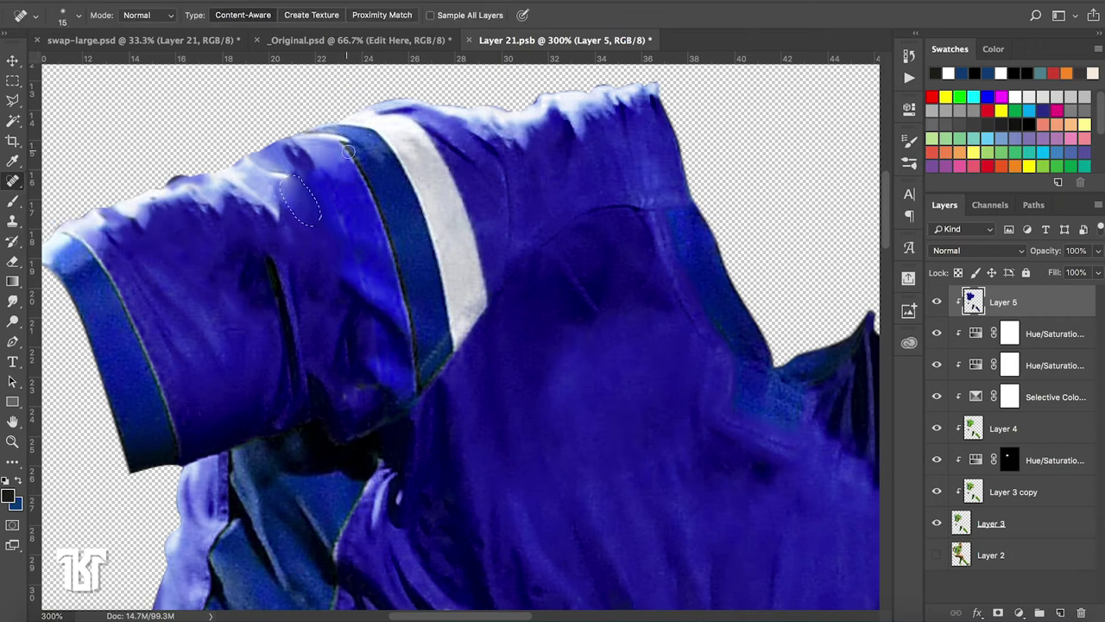
{"action": "key", "text": "ctrl+d"}
Spot-heal the sleeve crease, fold and dark stripe until the sleeve is plain blue
{"action": "mouse_move", "coordinate": [340, 151]}
{"action": "left_mouse_down"}
{"action": "mouse_move", "coordinate": [365, 181]}
{"action": "mouse_move", "coordinate": [406, 307]}
{"action": "left_mouse_up"}
{"action": "mouse_move", "coordinate": [336, 218]}
{"action": "left_mouse_down"}
{"action": "mouse_move", "coordinate": [367, 293]}
{"action": "mouse_move", "coordinate": [382, 296]}
{"action": "mouse_move", "coordinate": [415, 339]}
{"action": "mouse_move", "coordinate": [415, 373]}
{"action": "mouse_move", "coordinate": [396, 394]}
{"action": "mouse_move", "coordinate": [436, 348]}
{"action": "left_mouse_up"}
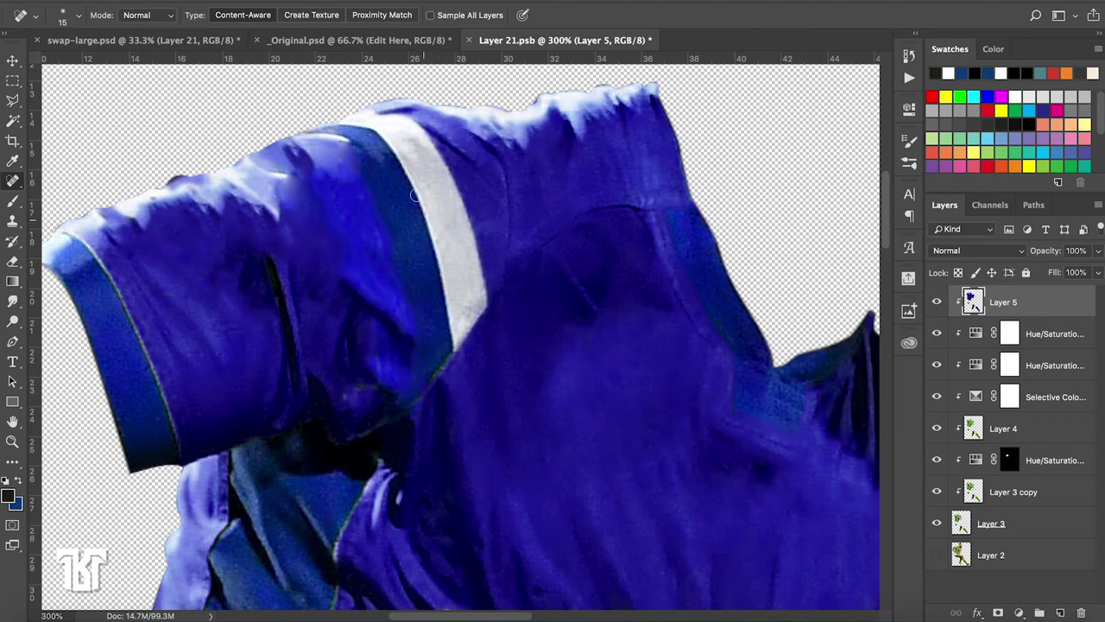
{"action": "mouse_move", "coordinate": [341, 122]}
{"action": "left_mouse_down"}
{"action": "mouse_move", "coordinate": [406, 121]}
{"action": "mouse_move", "coordinate": [466, 207]}
{"action": "mouse_move", "coordinate": [486, 304]}
{"action": "mouse_move", "coordinate": [457, 344]}
{"action": "mouse_move", "coordinate": [430, 228]}
{"action": "mouse_move", "coordinate": [381, 139]}
{"action": "mouse_move", "coordinate": [425, 157]}
{"action": "mouse_move", "coordinate": [460, 209]}
{"action": "mouse_move", "coordinate": [478, 293]}
{"action": "mouse_move", "coordinate": [462, 306]}
{"action": "mouse_move", "coordinate": [425, 188]}
{"action": "mouse_move", "coordinate": [451, 216]}
{"action": "mouse_move", "coordinate": [463, 272]}
{"action": "mouse_move", "coordinate": [423, 181]}
{"action": "left_mouse_up"}
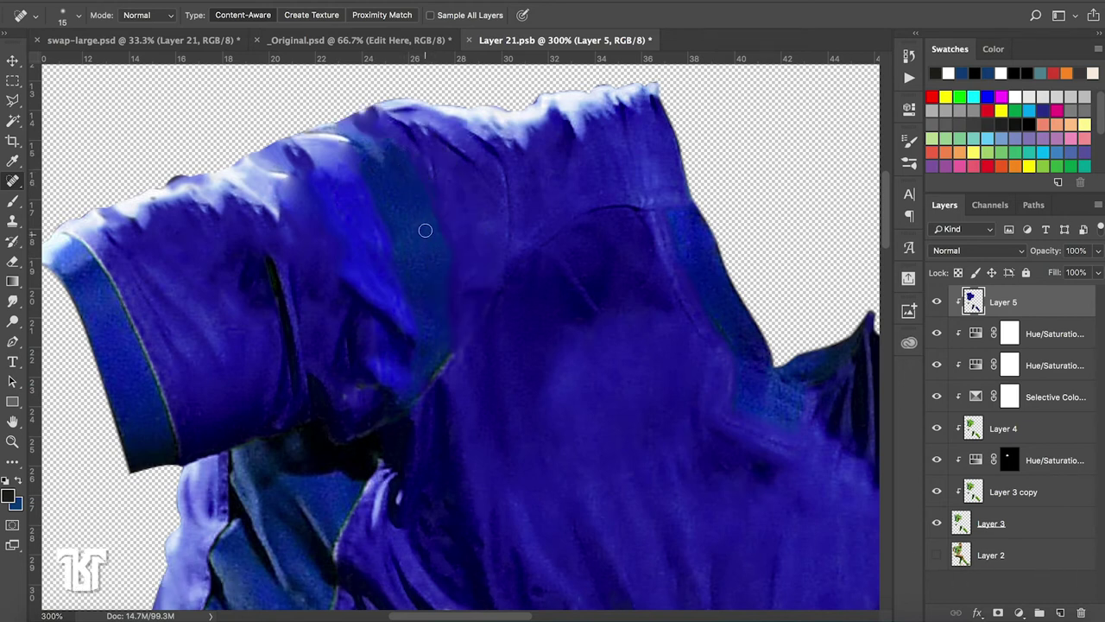
{"action": "left_click_drag", "start_coordinate": [366, 159], "coordinate": [389, 239]}
Bring the blue cuff on the other sleeve into view and heal its upper edge
{"action": "scroll", "coordinate": [377, 171], "scroll_direction": "down", "scroll_amount": 2}
{"action": "scroll", "coordinate": [378, 175], "scroll_direction": "down", "scroll_amount": 3}
{"action": "scroll", "coordinate": [377, 178], "scroll_direction": "down", "scroll_amount": 1}
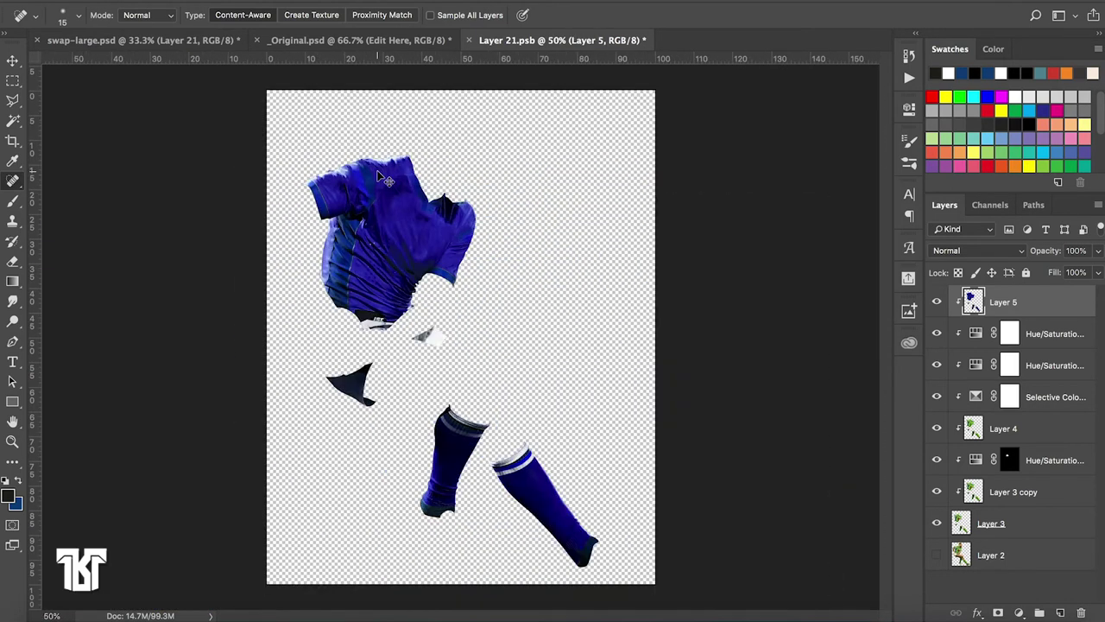
{"action": "scroll", "coordinate": [378, 175], "scroll_direction": "up", "scroll_amount": 1}
{"action": "scroll", "coordinate": [377, 169], "scroll_direction": "up", "scroll_amount": 1}
{"action": "scroll", "coordinate": [376, 170], "scroll_direction": "up", "scroll_amount": 2}
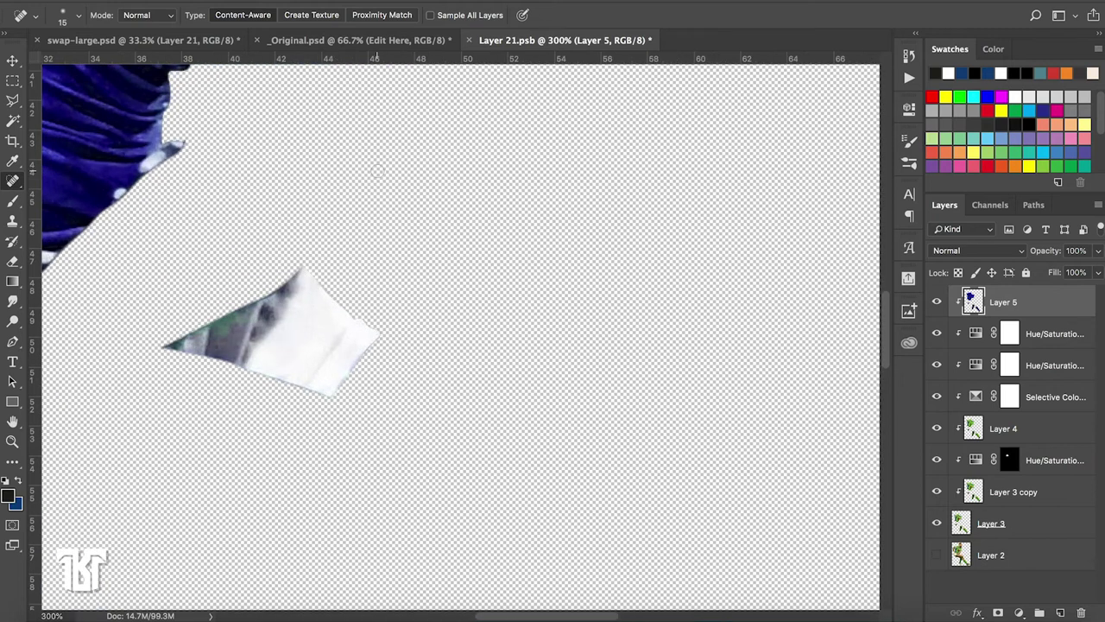
{"action": "mouse_move", "coordinate": [441, 254]}
{"action": "left_mouse_down"}
{"action": "mouse_move", "coordinate": [501, 360]}
{"action": "mouse_move", "coordinate": [517, 432]}
{"action": "left_mouse_up"}
{"action": "left_click_drag", "start_coordinate": [488, 232], "coordinate": [530, 334]}
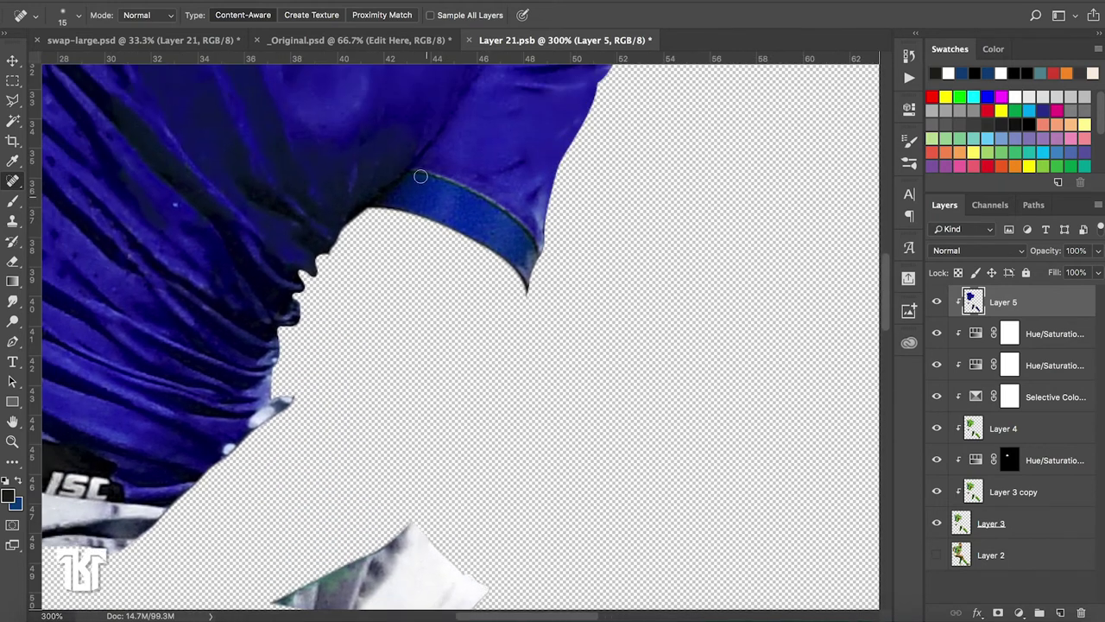
{"action": "mouse_move", "coordinate": [422, 171]}
{"action": "left_mouse_down"}
{"action": "mouse_move", "coordinate": [495, 207]}
{"action": "mouse_move", "coordinate": [538, 250]}
{"action": "left_mouse_up"}
Heal the remaining dark outline along the cuff edges
{"action": "left_click_drag", "start_coordinate": [493, 192], "coordinate": [533, 238]}
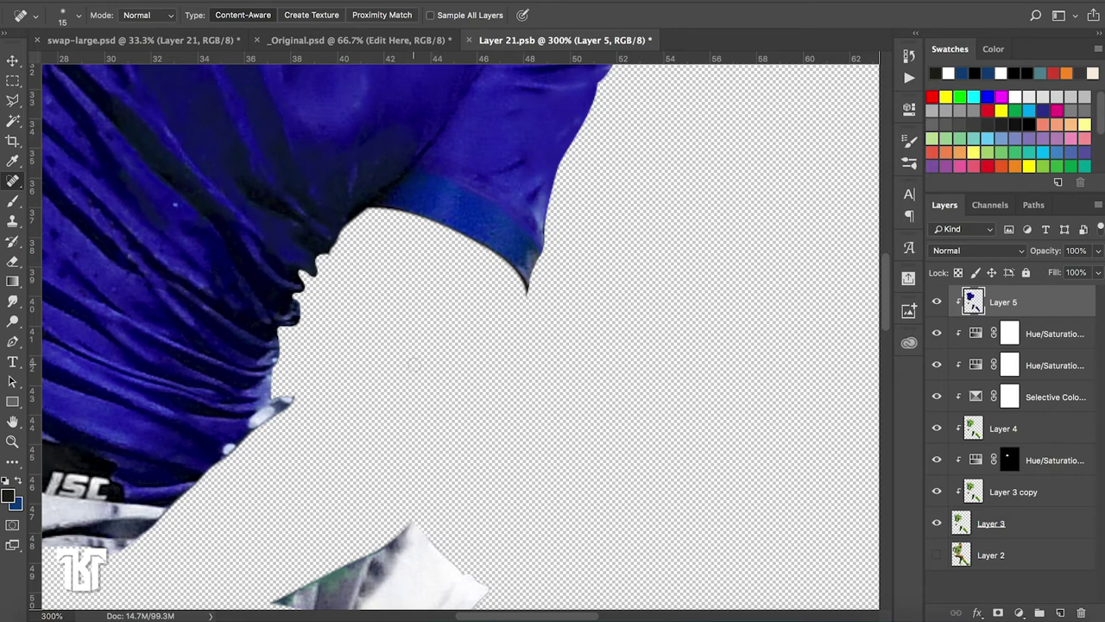
{"action": "scroll", "coordinate": [414, 364], "scroll_direction": "left", "scroll_amount": 3}
{"action": "scroll", "coordinate": [414, 363], "scroll_direction": "up", "scroll_amount": 1}
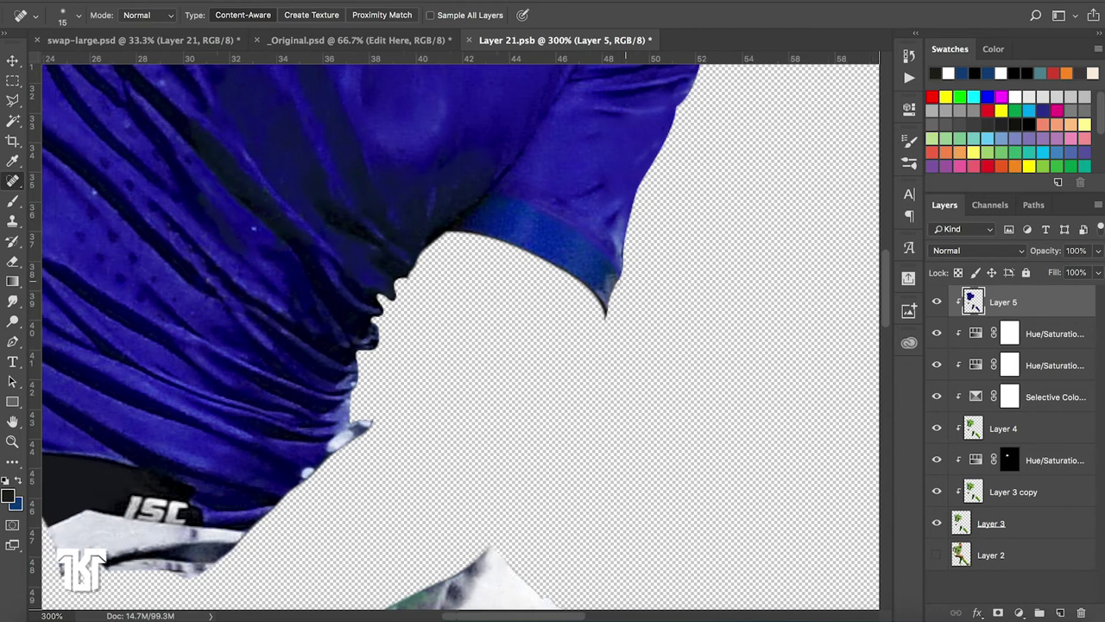
{"action": "scroll", "coordinate": [614, 281], "scroll_direction": "left", "scroll_amount": 10}
{"action": "scroll", "coordinate": [614, 281], "scroll_direction": "left", "scroll_amount": 2}
{"action": "scroll", "coordinate": [614, 281], "scroll_direction": "right", "scroll_amount": 3}
Heal the light lines along the cuff top, by the shoulder and down the fold
{"action": "scroll", "coordinate": [614, 281], "scroll_direction": "right", "scroll_amount": 3}
{"action": "scroll", "coordinate": [613, 281], "scroll_direction": "up", "scroll_amount": 4}
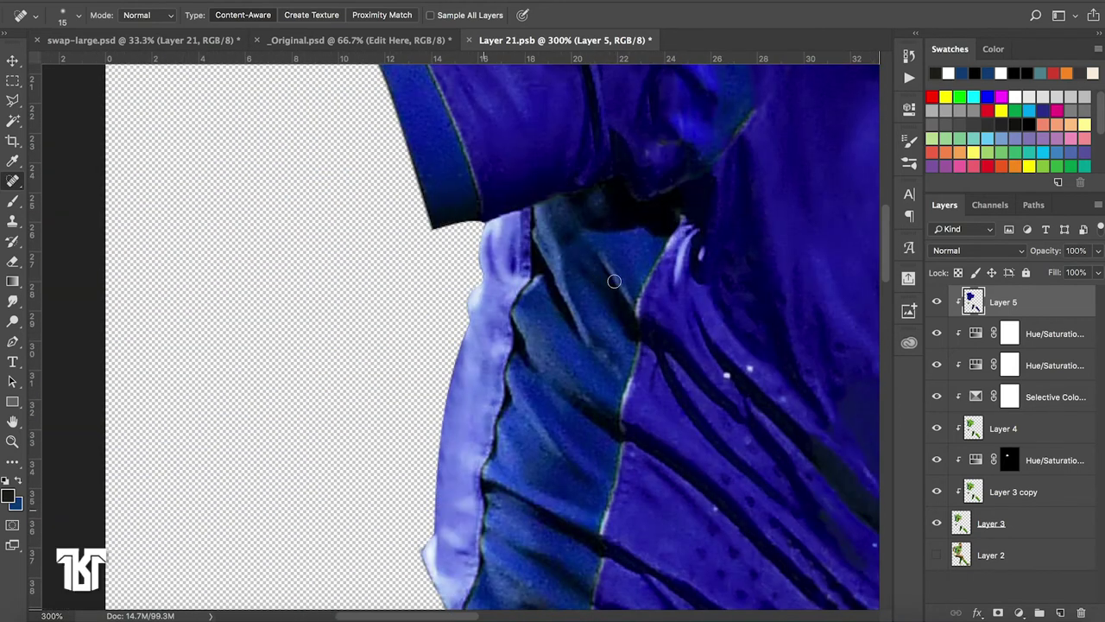
{"action": "scroll", "coordinate": [614, 280], "scroll_direction": "up", "scroll_amount": 1}
{"action": "scroll", "coordinate": [613, 280], "scroll_direction": "up", "scroll_amount": 1}
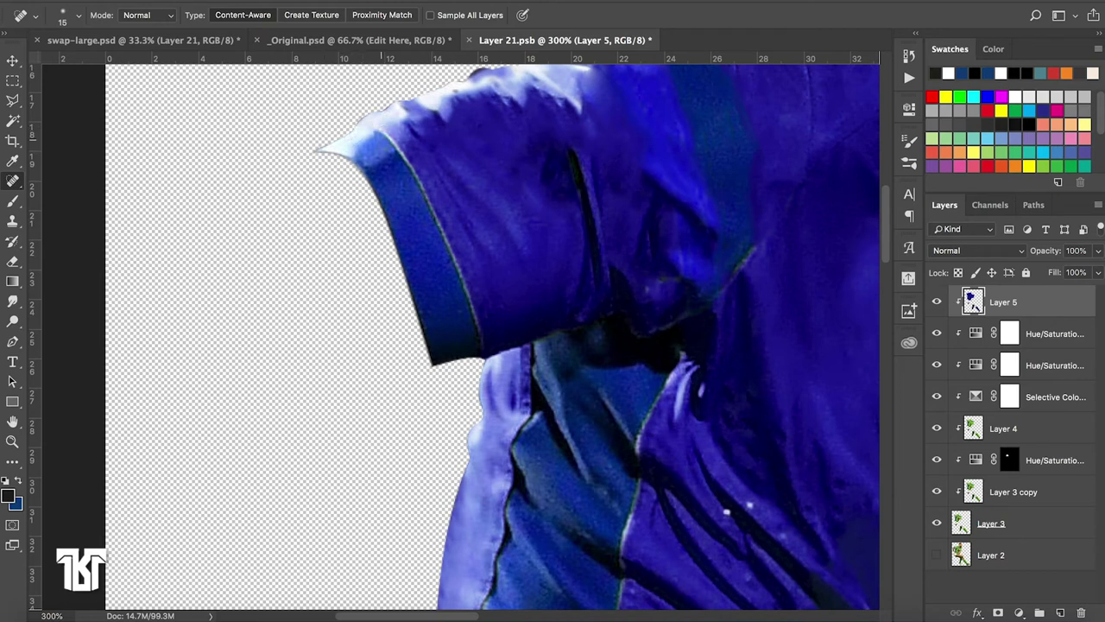
{"action": "left_click_drag", "start_coordinate": [404, 156], "coordinate": [481, 338]}
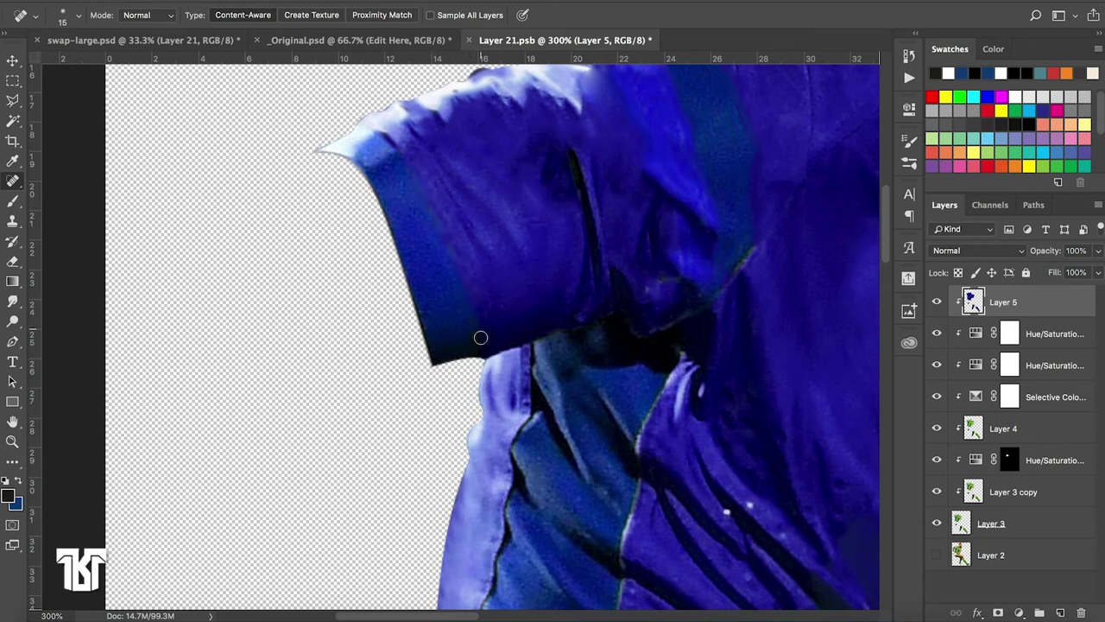
{"action": "left_click_drag", "start_coordinate": [755, 245], "coordinate": [732, 267]}
{"action": "left_click_drag", "start_coordinate": [663, 380], "coordinate": [618, 553]}
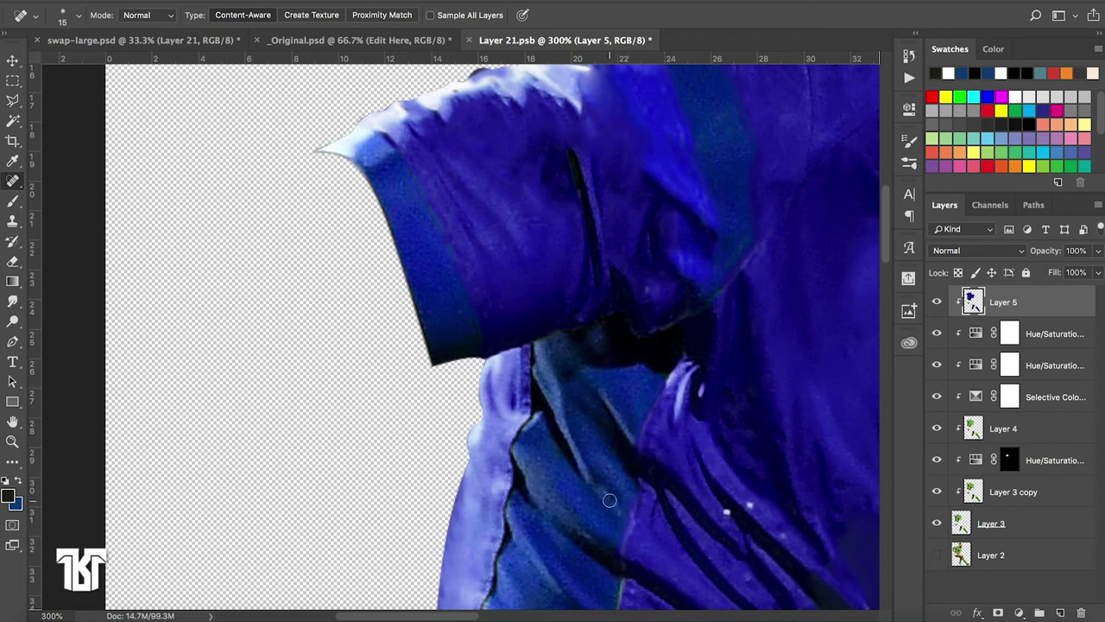
Heal the light seam line running up the shirt's side panel
{"action": "scroll", "coordinate": [609, 500], "scroll_direction": "down", "scroll_amount": 3}
{"action": "scroll", "coordinate": [610, 500], "scroll_direction": "down", "scroll_amount": 2}
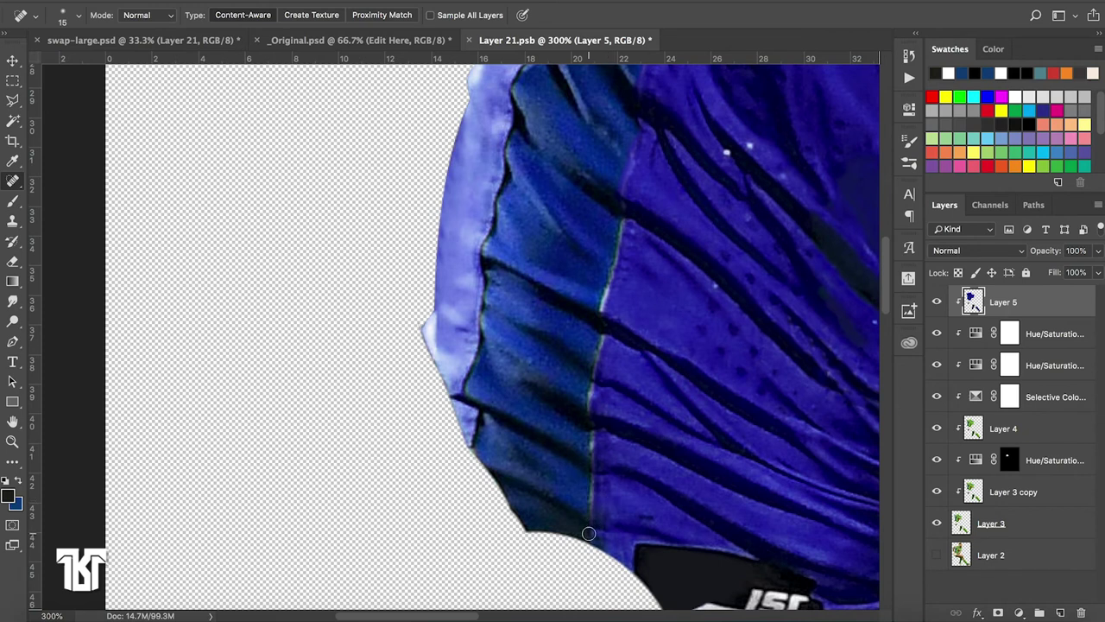
{"action": "left_click_drag", "start_coordinate": [585, 522], "coordinate": [587, 488]}
{"action": "mouse_move", "coordinate": [592, 440]}
{"action": "left_mouse_down"}
{"action": "mouse_move", "coordinate": [584, 404]}
{"action": "mouse_move", "coordinate": [586, 424]}
{"action": "left_mouse_up"}
{"action": "left_click_drag", "start_coordinate": [597, 358], "coordinate": [602, 325]}
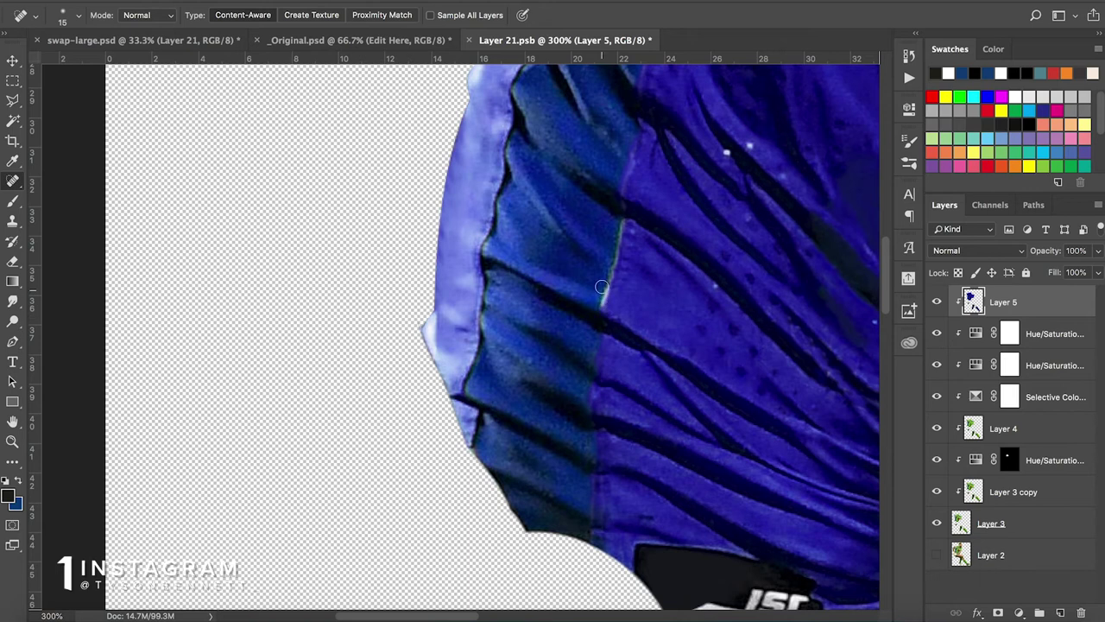
{"action": "left_click_drag", "start_coordinate": [624, 217], "coordinate": [602, 308]}
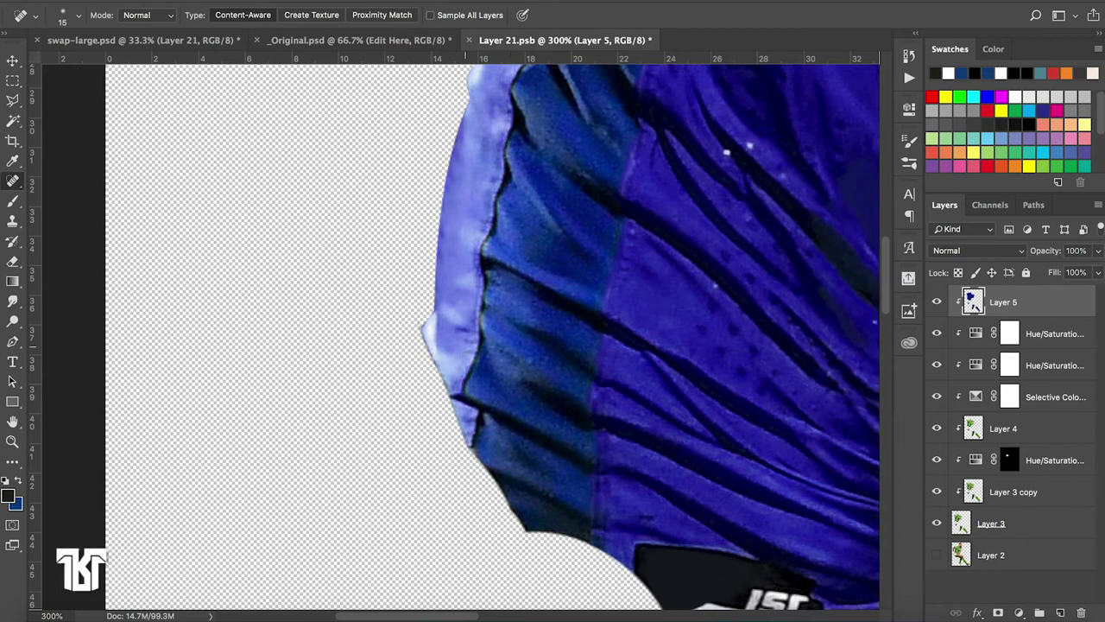
Heal the light sleeve edge and sleeve seam, then zoom out to check
{"action": "left_click_drag", "start_coordinate": [473, 400], "coordinate": [477, 452]}
{"action": "mouse_move", "coordinate": [466, 387]}
{"action": "left_mouse_down"}
{"action": "mouse_move", "coordinate": [487, 320]}
{"action": "mouse_move", "coordinate": [485, 243]}
{"action": "left_mouse_up"}
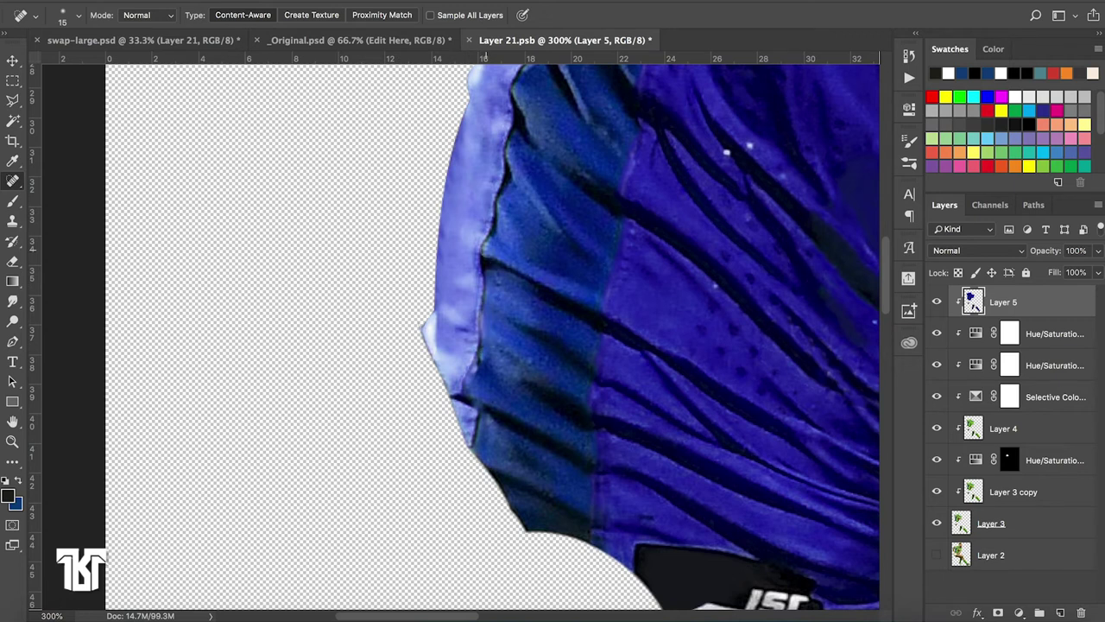
{"action": "left_click_drag", "start_coordinate": [501, 194], "coordinate": [504, 195]}
{"action": "scroll", "coordinate": [542, 141], "scroll_direction": "up", "scroll_amount": 3}
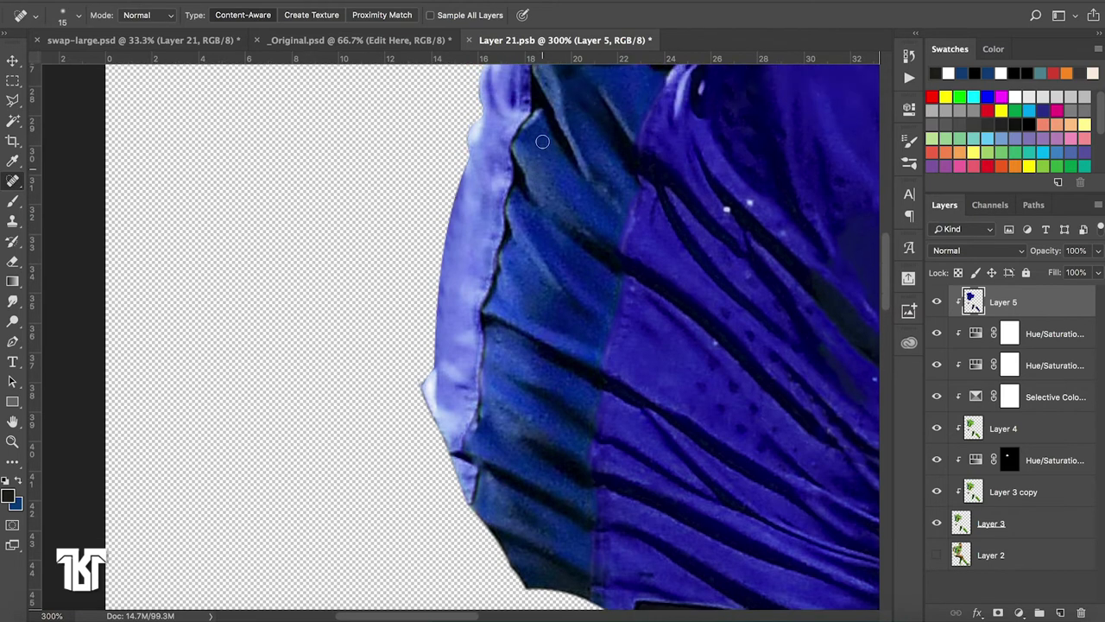
{"action": "scroll", "coordinate": [543, 141], "scroll_direction": "up", "scroll_amount": 2}
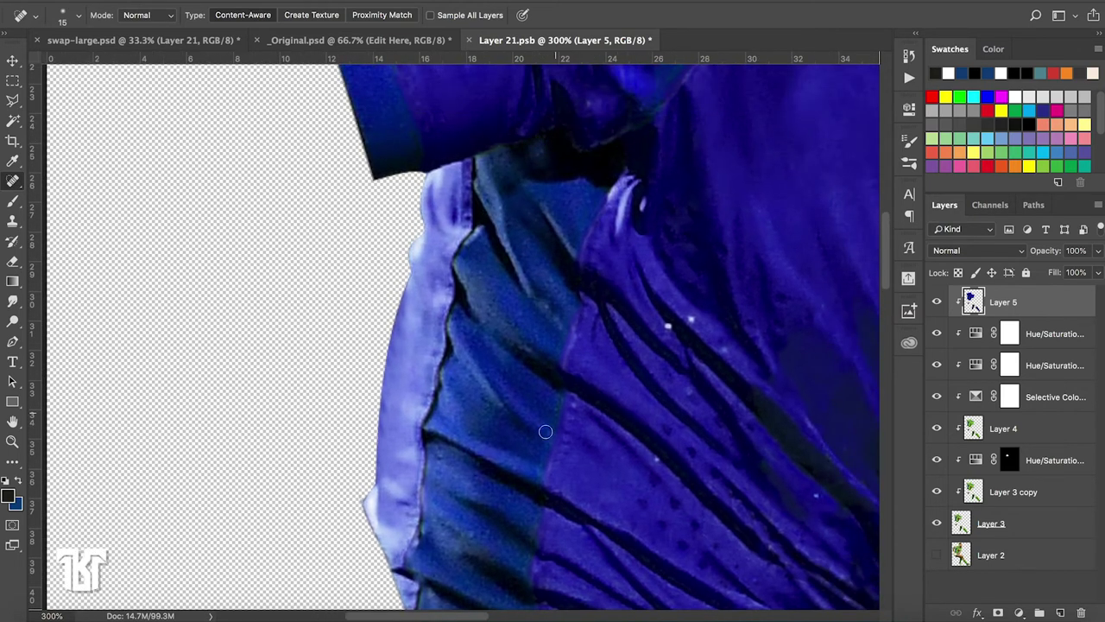
{"action": "left_click_drag", "start_coordinate": [454, 316], "coordinate": [449, 334]}
{"action": "left_click_drag", "start_coordinate": [459, 264], "coordinate": [464, 271]}
{"action": "key", "text": "ctrl+minus"}
{"action": "key", "text": "ctrl+minus"}
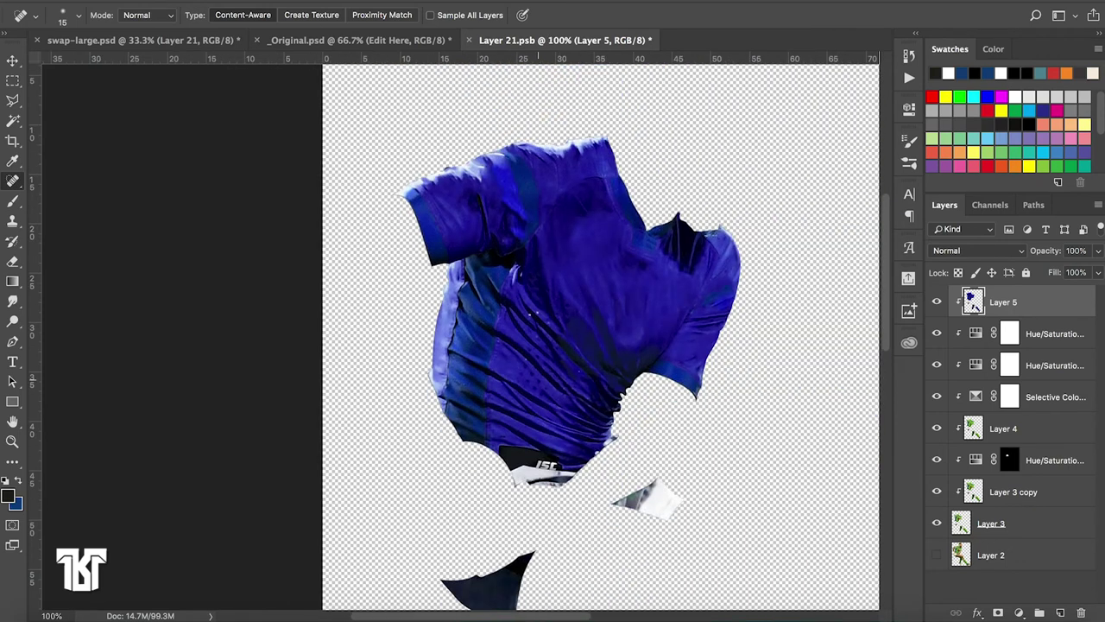
Zoom into the left sock and heal its white stitching band and cuff streak
{"action": "scroll", "coordinate": [548, 345], "scroll_direction": "down", "scroll_amount": 3}
{"action": "scroll", "coordinate": [548, 345], "scroll_direction": "right", "scroll_amount": 4}
{"action": "scroll", "coordinate": [537, 345], "scroll_direction": "down", "scroll_amount": 2}
{"action": "scroll", "coordinate": [538, 346], "scroll_direction": "down", "scroll_amount": 2}
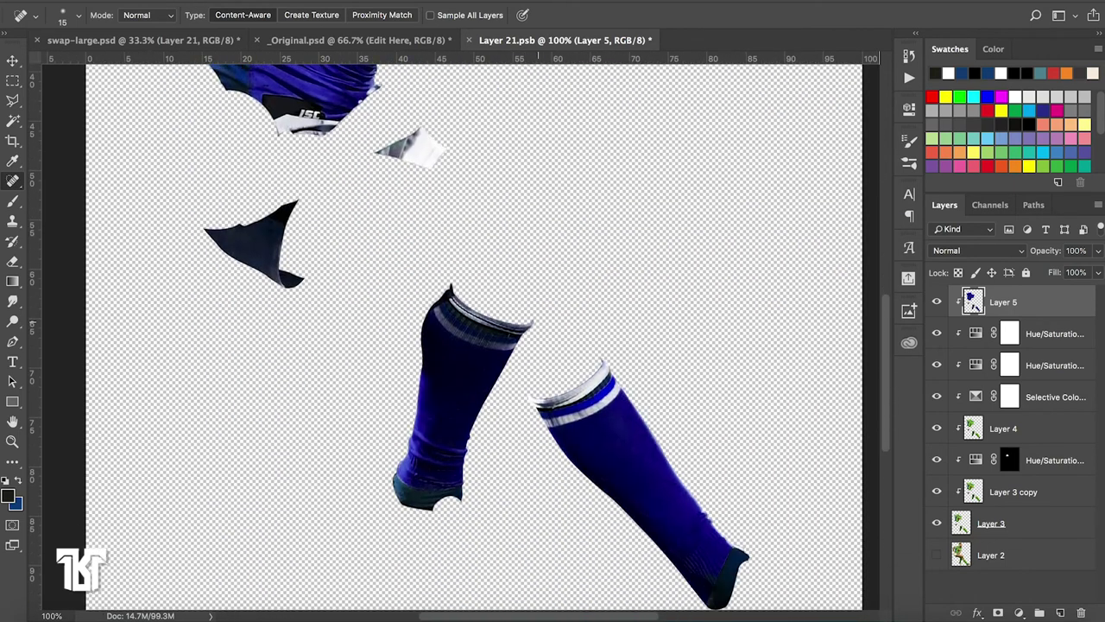
{"action": "key", "text": "ctrl+plus"}
{"action": "key", "text": "ctrl+plus"}
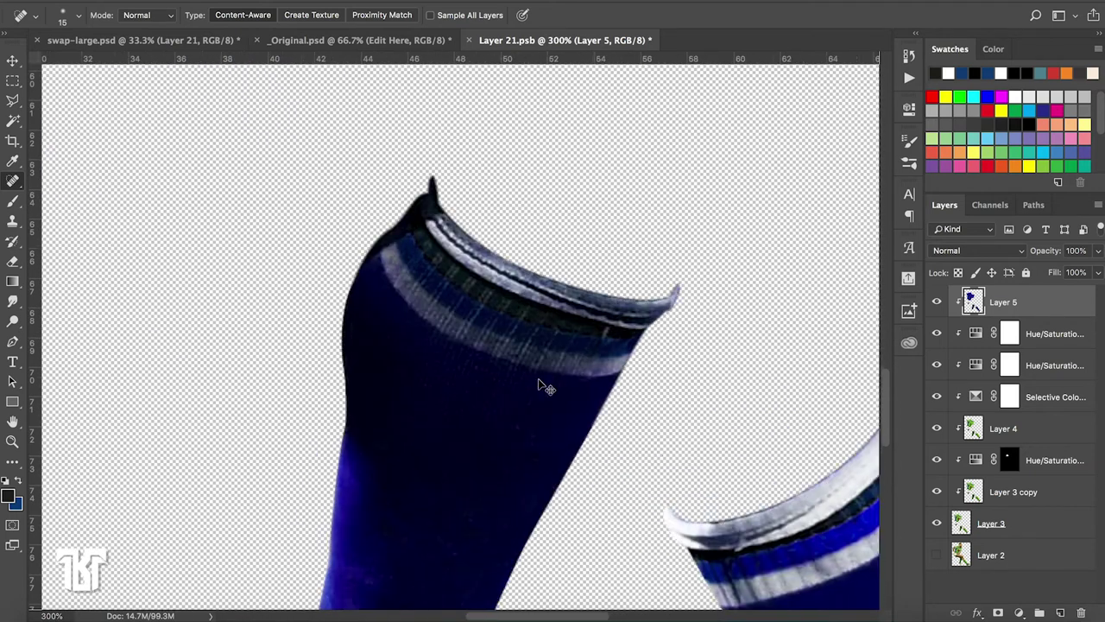
{"action": "key", "text": "ctrl+plus"}
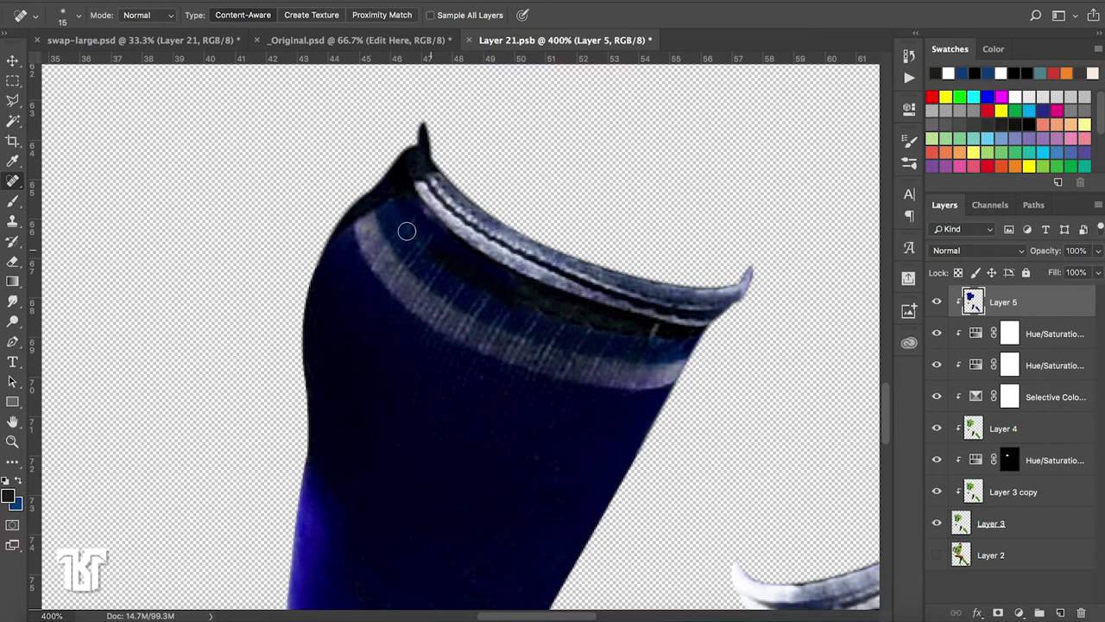
{"action": "mouse_move", "coordinate": [498, 284]}
{"action": "left_mouse_down"}
{"action": "mouse_move", "coordinate": [620, 316]}
{"action": "mouse_move", "coordinate": [477, 263]}
{"action": "left_mouse_up"}
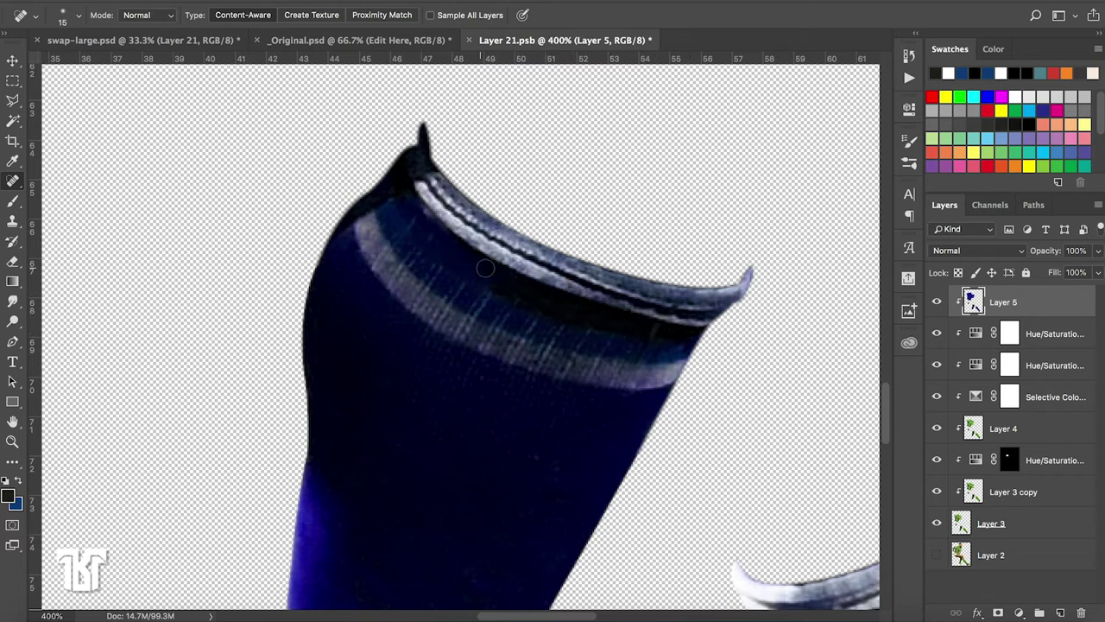
{"action": "mouse_move", "coordinate": [429, 173]}
{"action": "left_mouse_down"}
{"action": "mouse_move", "coordinate": [466, 212]}
{"action": "mouse_move", "coordinate": [415, 179]}
{"action": "mouse_move", "coordinate": [492, 237]}
{"action": "mouse_move", "coordinate": [604, 274]}
{"action": "mouse_move", "coordinate": [682, 292]}
{"action": "mouse_move", "coordinate": [746, 277]}
{"action": "mouse_move", "coordinate": [704, 312]}
{"action": "mouse_move", "coordinate": [616, 287]}
{"action": "mouse_move", "coordinate": [609, 299]}
{"action": "mouse_move", "coordinate": [434, 215]}
{"action": "mouse_move", "coordinate": [429, 190]}
{"action": "mouse_move", "coordinate": [457, 197]}
{"action": "left_mouse_up"}
{"action": "left_click_drag", "start_coordinate": [472, 239], "coordinate": [546, 277]}
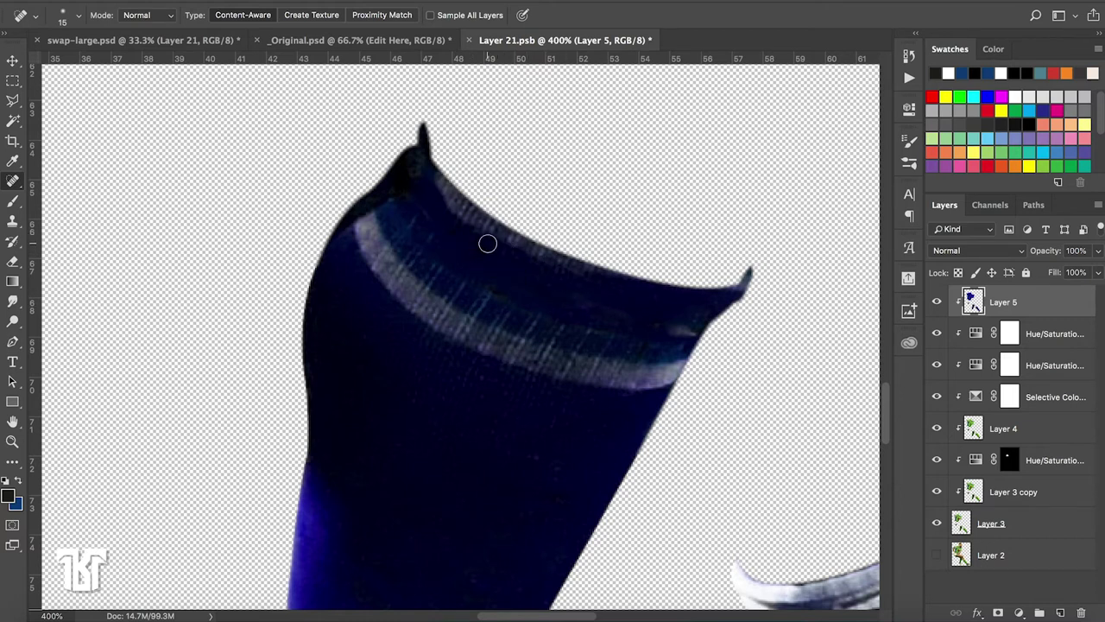
Heal the rough edge along the sock's heel
{"action": "scroll", "coordinate": [488, 244], "scroll_direction": "down", "scroll_amount": 10}
{"action": "scroll", "coordinate": [488, 244], "scroll_direction": "down", "scroll_amount": 3}
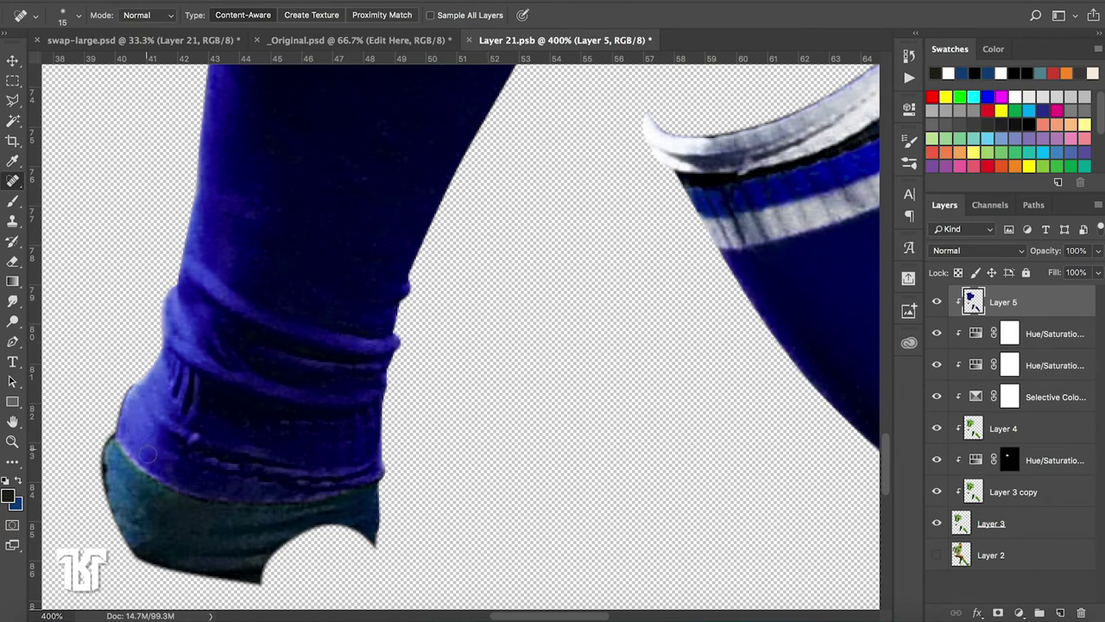
{"action": "mouse_move", "coordinate": [113, 444]}
{"action": "left_mouse_down"}
{"action": "mouse_move", "coordinate": [204, 503]}
{"action": "mouse_move", "coordinate": [335, 498]}
{"action": "mouse_move", "coordinate": [378, 474]}
{"action": "left_mouse_up"}
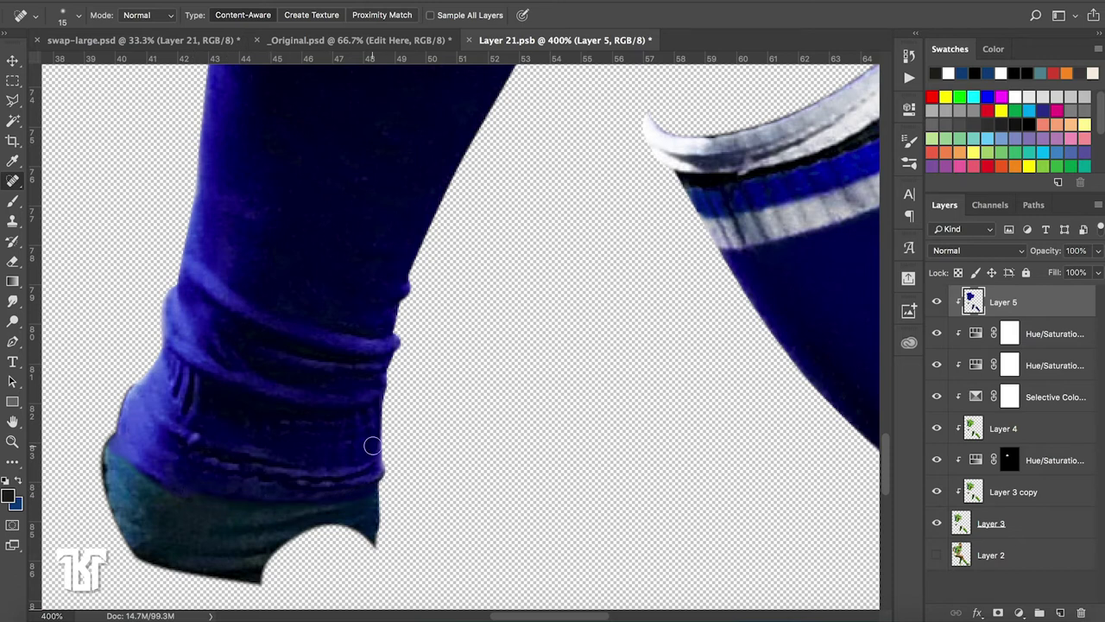
{"action": "scroll", "coordinate": [371, 445], "scroll_direction": "right", "scroll_amount": 4}
{"action": "scroll", "coordinate": [371, 445], "scroll_direction": "right", "scroll_amount": 3}
{"action": "scroll", "coordinate": [371, 445], "scroll_direction": "right", "scroll_amount": 3}
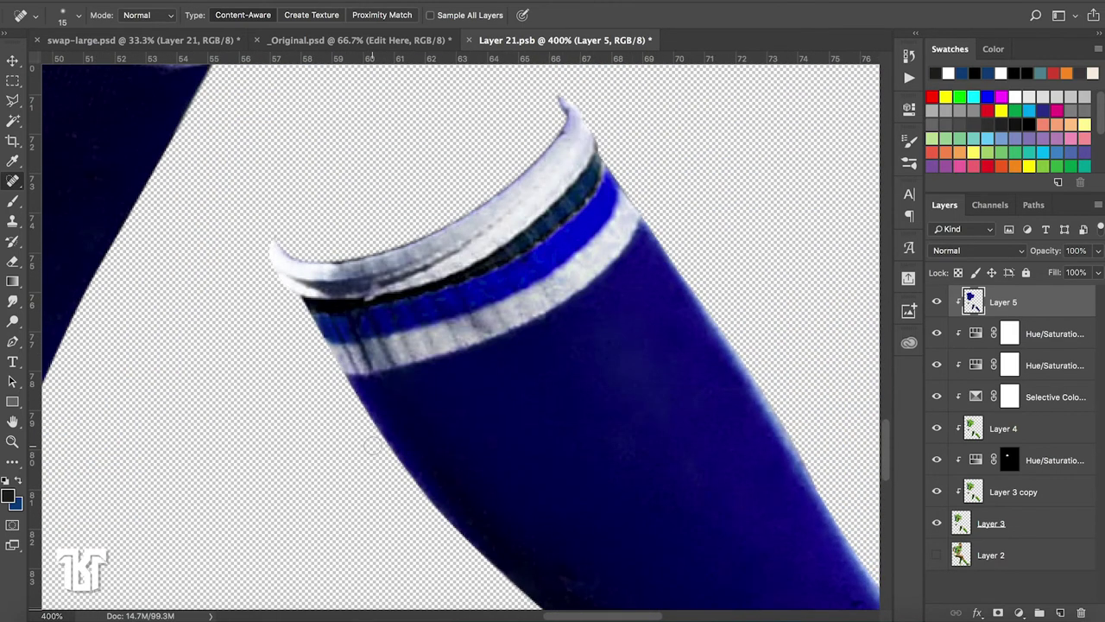
With an enlarged brush, blend the white cuff stripes into the navy sock
{"action": "key", "text": "bracketright"}
{"action": "key", "text": "bracketright"}
{"action": "key", "text": "bracketright"}
{"action": "mouse_move", "coordinate": [337, 311]}
{"action": "left_mouse_down"}
{"action": "mouse_move", "coordinate": [339, 347]}
{"action": "mouse_move", "coordinate": [477, 312]}
{"action": "mouse_move", "coordinate": [533, 313]}
{"action": "mouse_move", "coordinate": [558, 271]}
{"action": "mouse_move", "coordinate": [599, 267]}
{"action": "mouse_move", "coordinate": [611, 233]}
{"action": "mouse_move", "coordinate": [629, 227]}
{"action": "mouse_move", "coordinate": [596, 168]}
{"action": "left_mouse_up"}
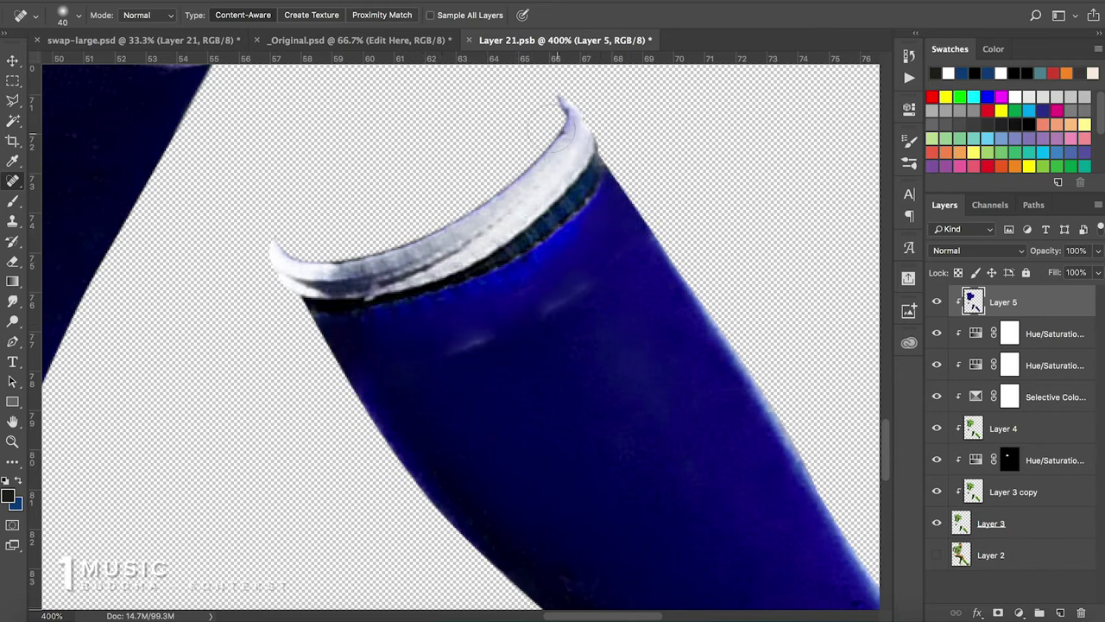
{"action": "left_click_drag", "start_coordinate": [437, 358], "coordinate": [592, 259]}
{"action": "left_click_drag", "start_coordinate": [493, 266], "coordinate": [449, 261]}
{"action": "mouse_move", "coordinate": [341, 298]}
{"action": "left_mouse_down"}
{"action": "mouse_move", "coordinate": [316, 276]}
{"action": "mouse_move", "coordinate": [424, 272]}
{"action": "mouse_move", "coordinate": [466, 248]}
{"action": "mouse_move", "coordinate": [491, 249]}
{"action": "mouse_move", "coordinate": [500, 217]}
{"action": "mouse_move", "coordinate": [547, 167]}
{"action": "mouse_move", "coordinate": [580, 183]}
{"action": "mouse_move", "coordinate": [579, 136]}
{"action": "mouse_move", "coordinate": [565, 151]}
{"action": "left_mouse_up"}
{"action": "mouse_move", "coordinate": [575, 197]}
{"action": "left_mouse_down"}
{"action": "mouse_move", "coordinate": [587, 188]}
{"action": "mouse_move", "coordinate": [493, 271]}
{"action": "mouse_move", "coordinate": [419, 301]}
{"action": "mouse_move", "coordinate": [358, 316]}
{"action": "mouse_move", "coordinate": [352, 278]}
{"action": "left_mouse_up"}
Heal the light stripe on the other sock's cuff to dark blue
{"action": "key", "text": "ctrl+minus"}
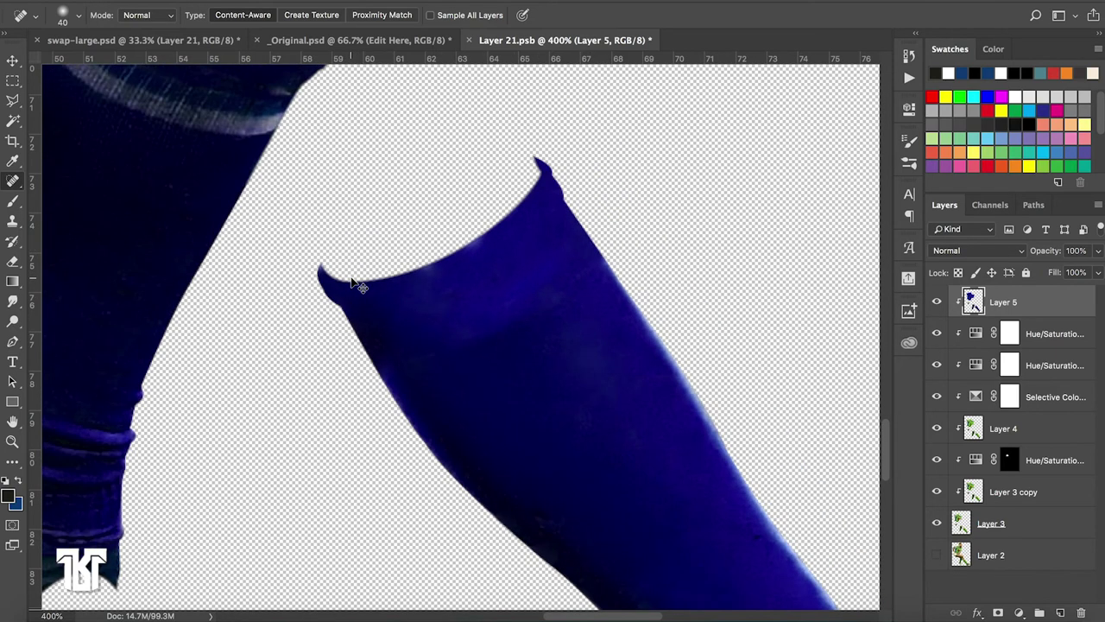
{"action": "key", "text": "ctrl+minus"}
{"action": "key", "text": "ctrl+minus"}
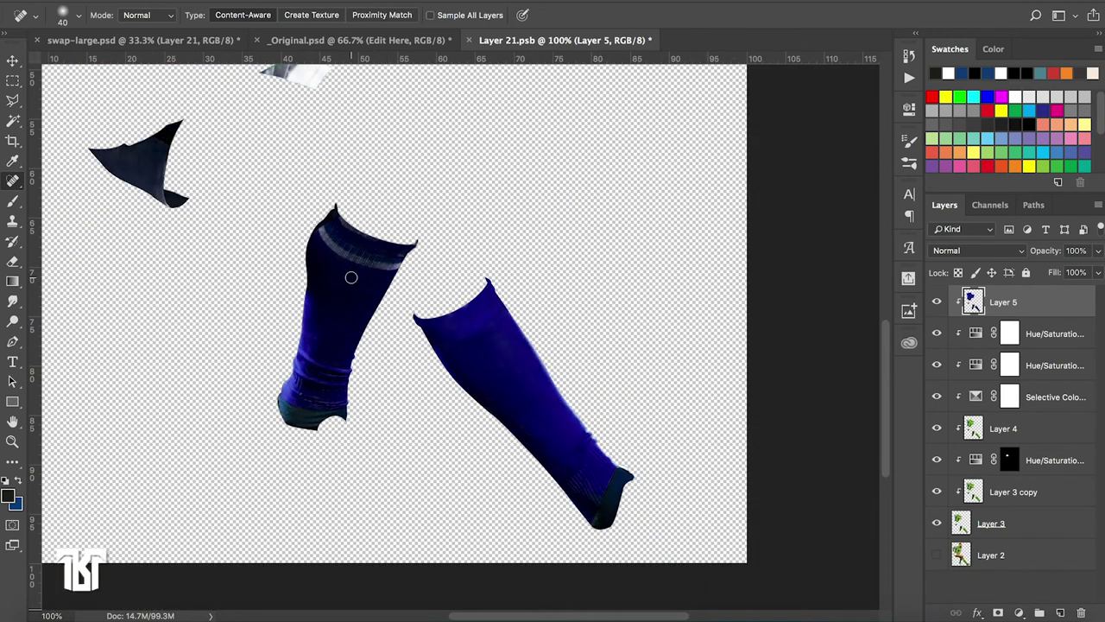
{"action": "scroll", "coordinate": [351, 277], "scroll_direction": "down", "scroll_amount": 3}
{"action": "scroll", "coordinate": [351, 277], "scroll_direction": "right", "scroll_amount": 3}
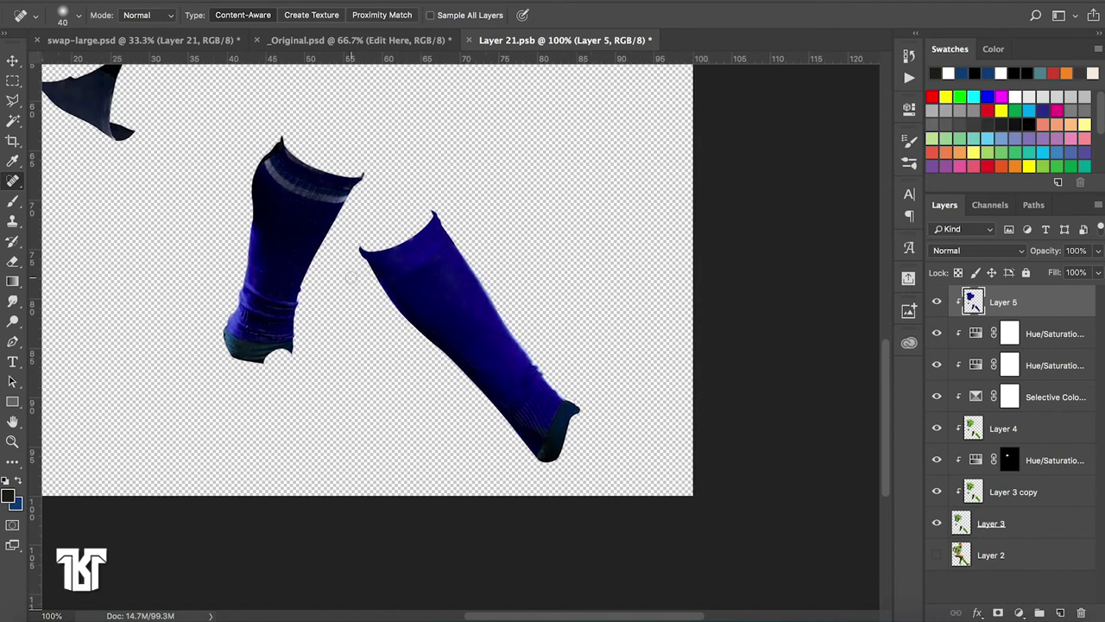
{"action": "key", "text": "ctrl+plus"}
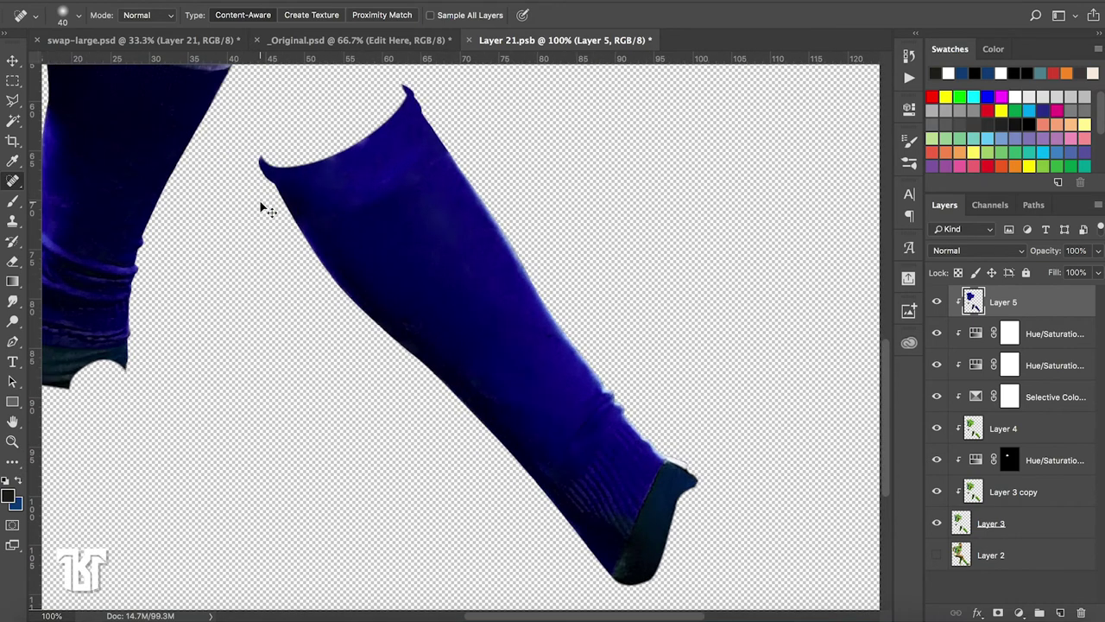
{"action": "key", "text": "ctrl+plus"}
{"action": "key", "text": "ctrl+plus"}
{"action": "scroll", "coordinate": [270, 194], "scroll_direction": "up", "scroll_amount": 5}
{"action": "scroll", "coordinate": [270, 194], "scroll_direction": "left", "scroll_amount": 3}
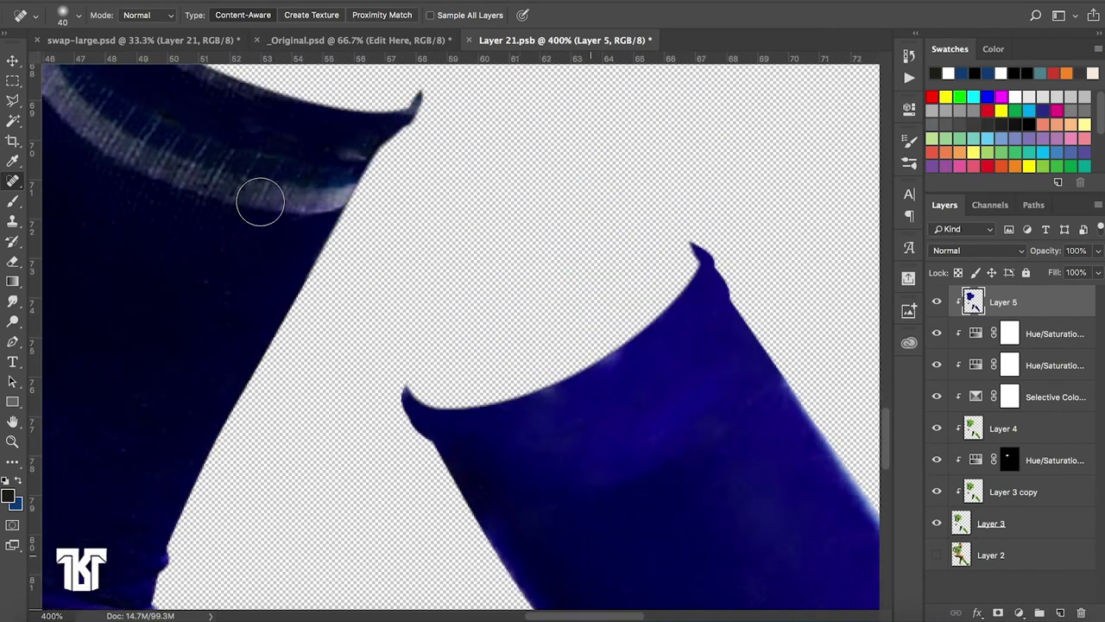
{"action": "scroll", "coordinate": [259, 198], "scroll_direction": "up", "scroll_amount": 2}
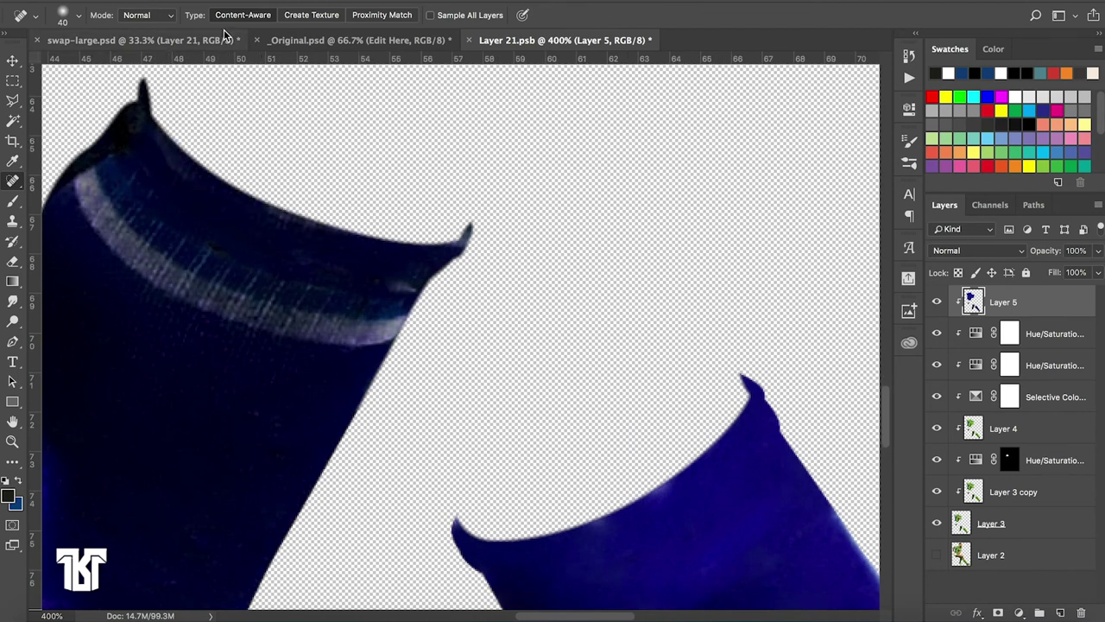
{"action": "mouse_move", "coordinate": [292, 225]}
{"action": "left_mouse_down"}
{"action": "mouse_move", "coordinate": [403, 284]}
{"action": "mouse_move", "coordinate": [376, 337]}
{"action": "mouse_move", "coordinate": [178, 284]}
{"action": "mouse_move", "coordinate": [73, 173]}
{"action": "left_mouse_up"}
{"action": "left_click_drag", "start_coordinate": [172, 270], "coordinate": [99, 204]}
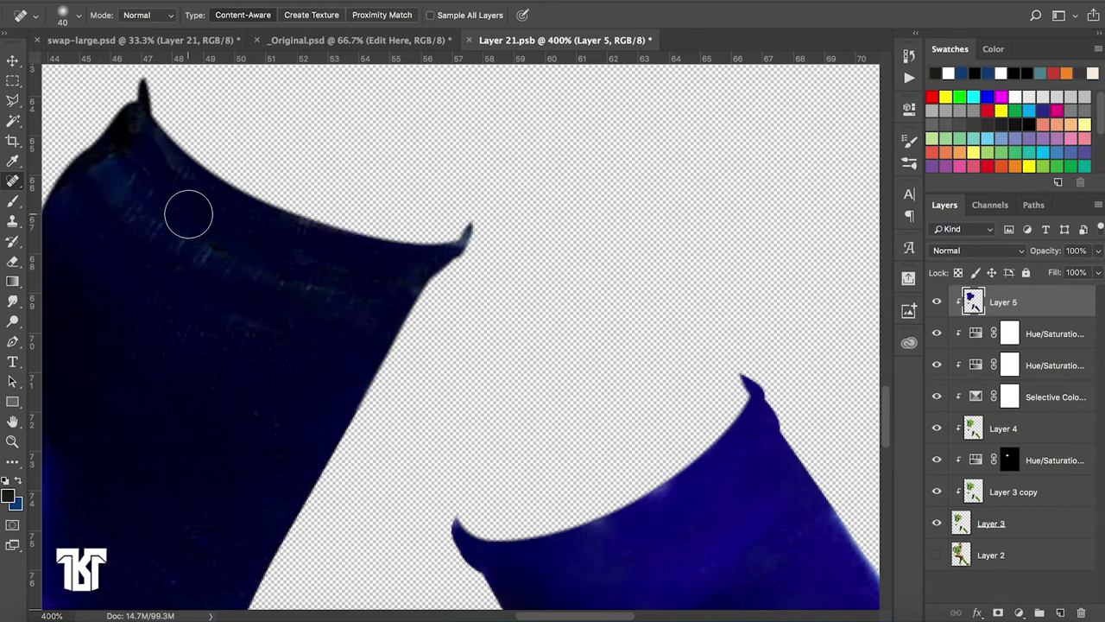
With a smaller brush, clean the greenish spots and blue fringe off the right toe
{"action": "key", "text": "ctrl+minus"}
{"action": "key", "text": "ctrl+minus"}
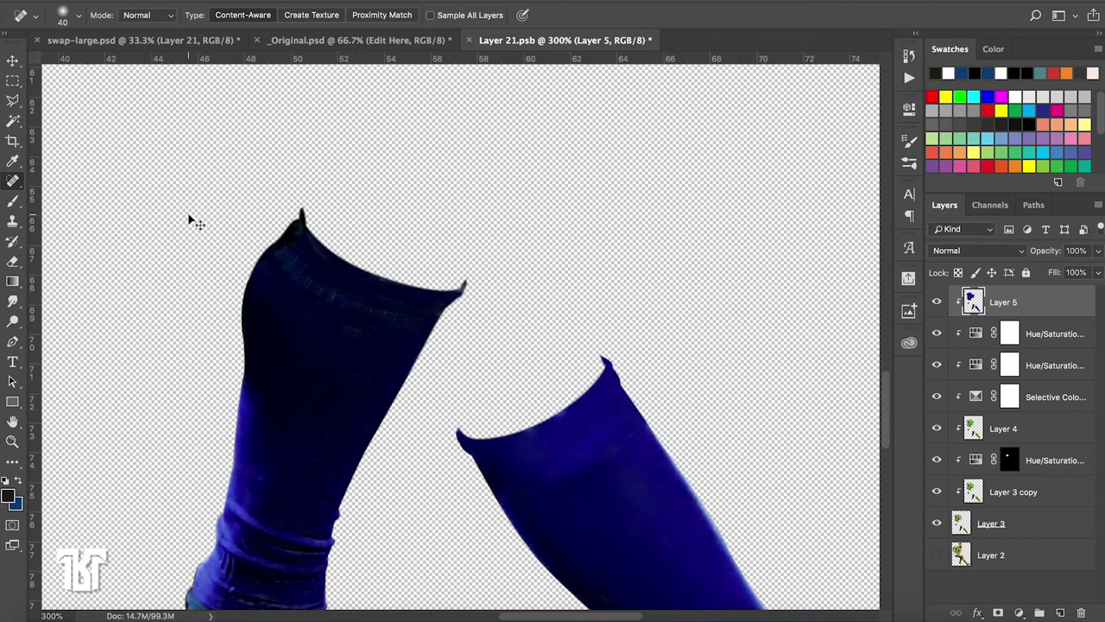
{"action": "key", "text": "ctrl+minus"}
{"action": "key", "text": "ctrl+minus"}
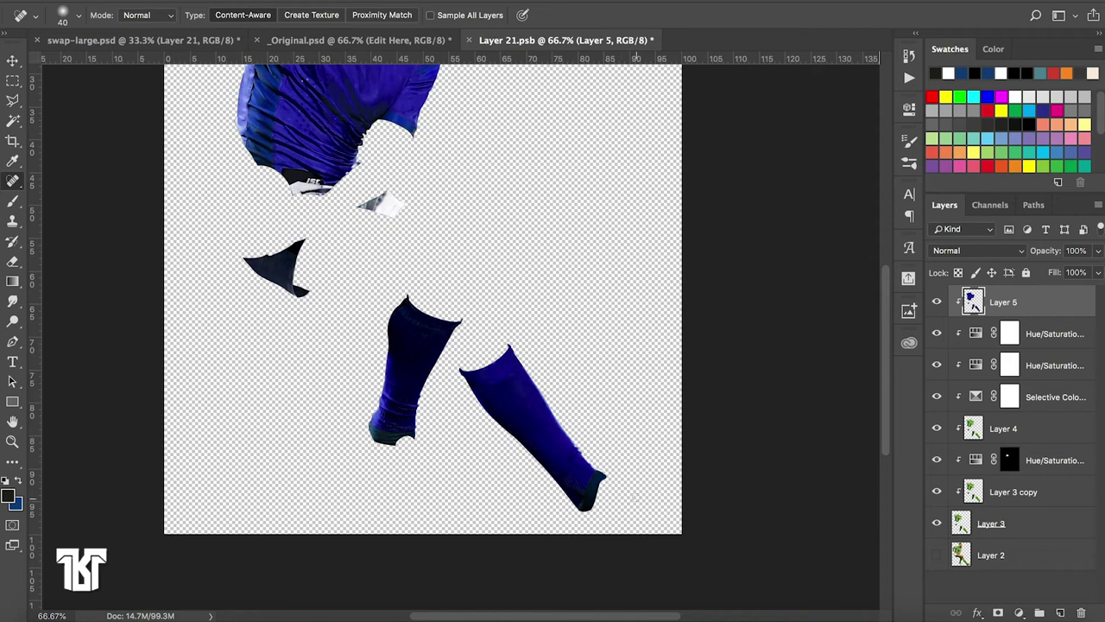
{"action": "key", "text": "ctrl+plus"}
{"action": "key", "text": "ctrl+plus"}
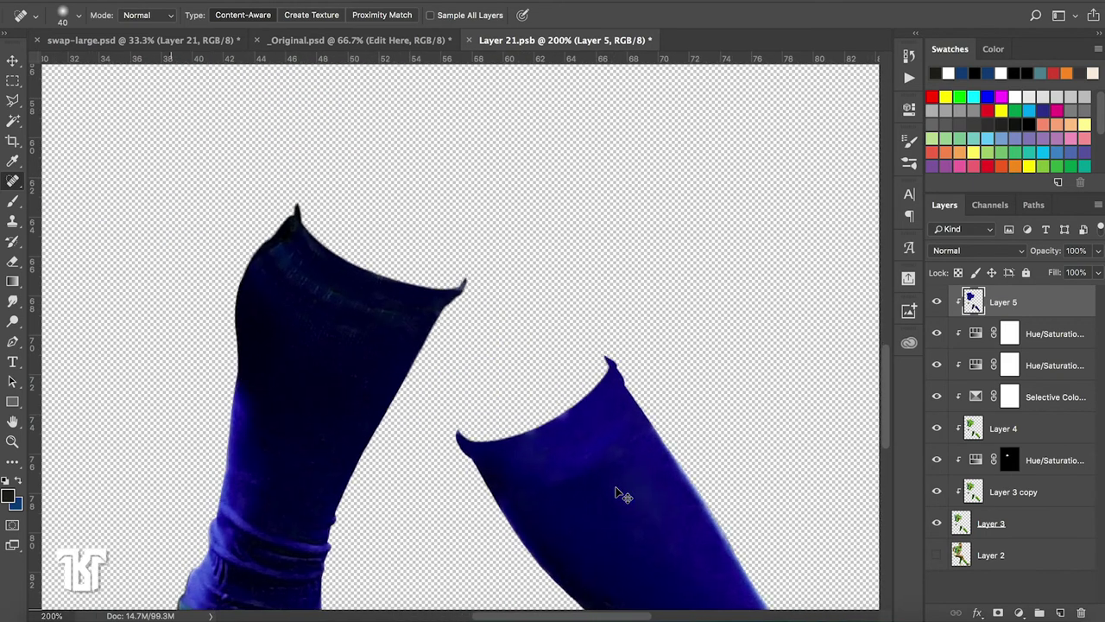
{"action": "key", "text": "ctrl+plus"}
{"action": "scroll", "coordinate": [616, 488], "scroll_direction": "right", "scroll_amount": 10}
{"action": "scroll", "coordinate": [615, 488], "scroll_direction": "down", "scroll_amount": 10}
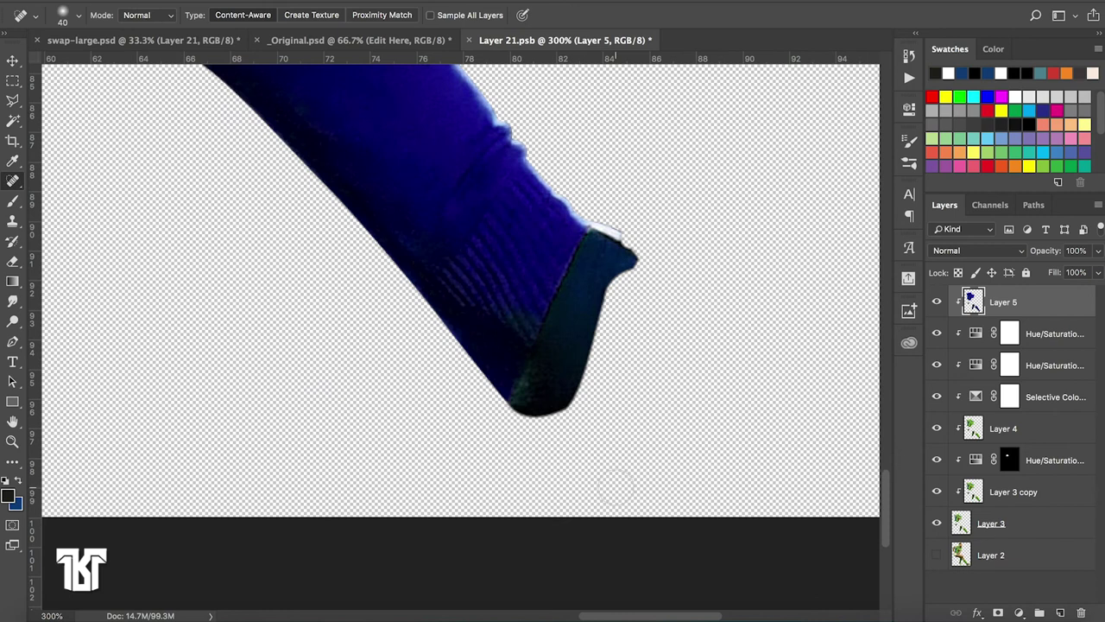
{"action": "scroll", "coordinate": [616, 487], "scroll_direction": "up", "scroll_amount": 2}
{"action": "key", "text": "bracketleft"}
{"action": "left_click_drag", "start_coordinate": [524, 424], "coordinate": [508, 411]}
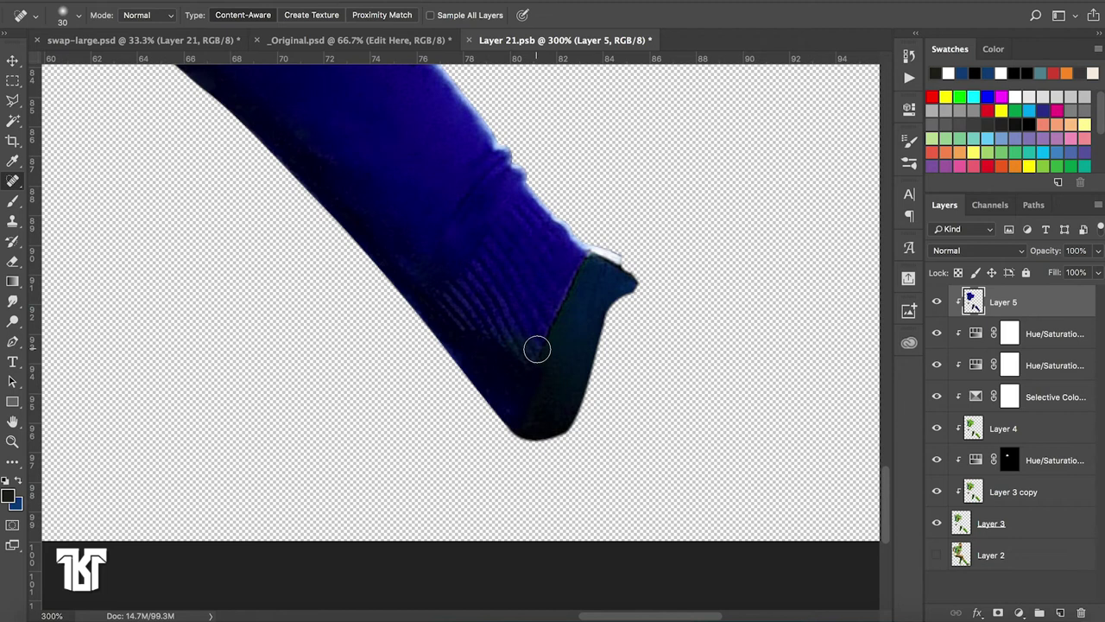
{"action": "left_click_drag", "start_coordinate": [544, 340], "coordinate": [596, 256]}
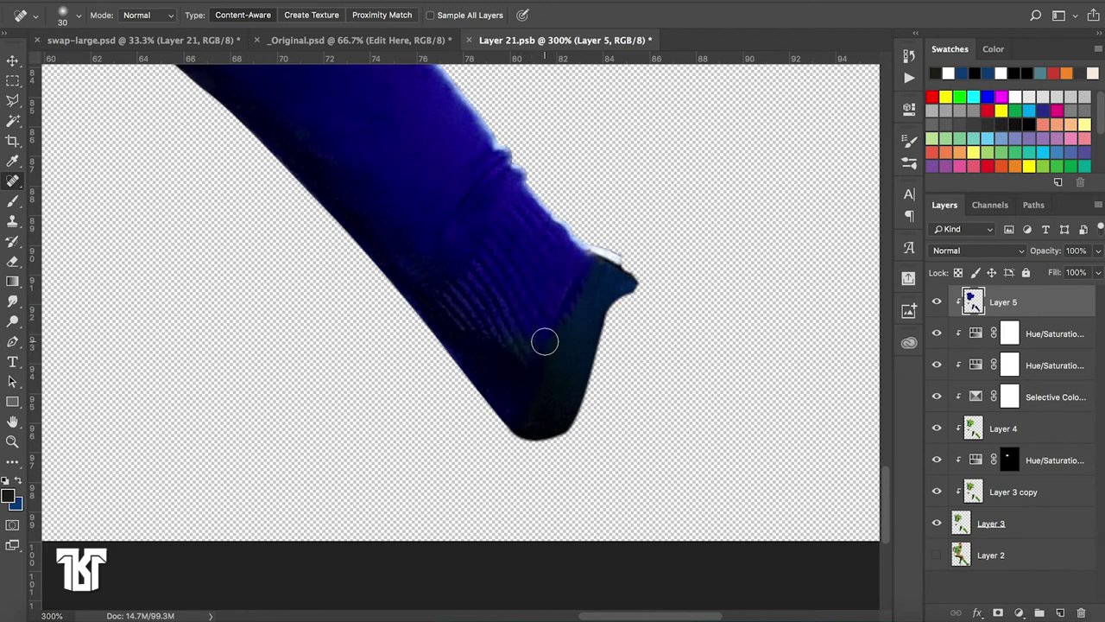
{"action": "key", "text": "ctrl+minus"}
{"action": "key", "text": "ctrl+minus"}
{"action": "key", "text": "ctrl+minus"}
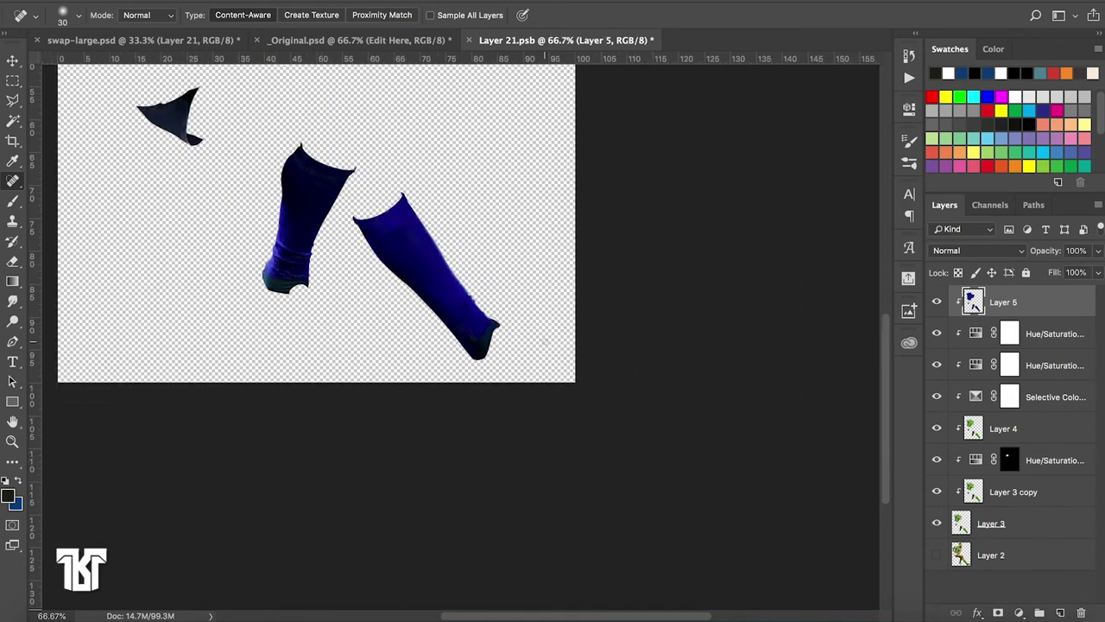
{"action": "key", "text": "ctrl+minus"}
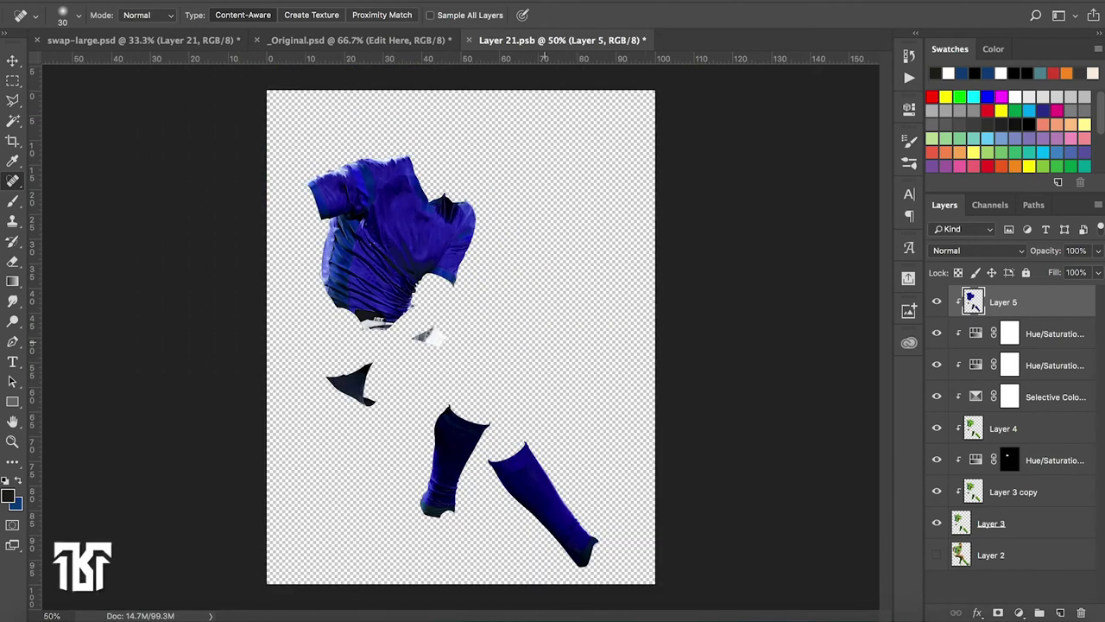
{"action": "left_click", "coordinate": [937, 303]}
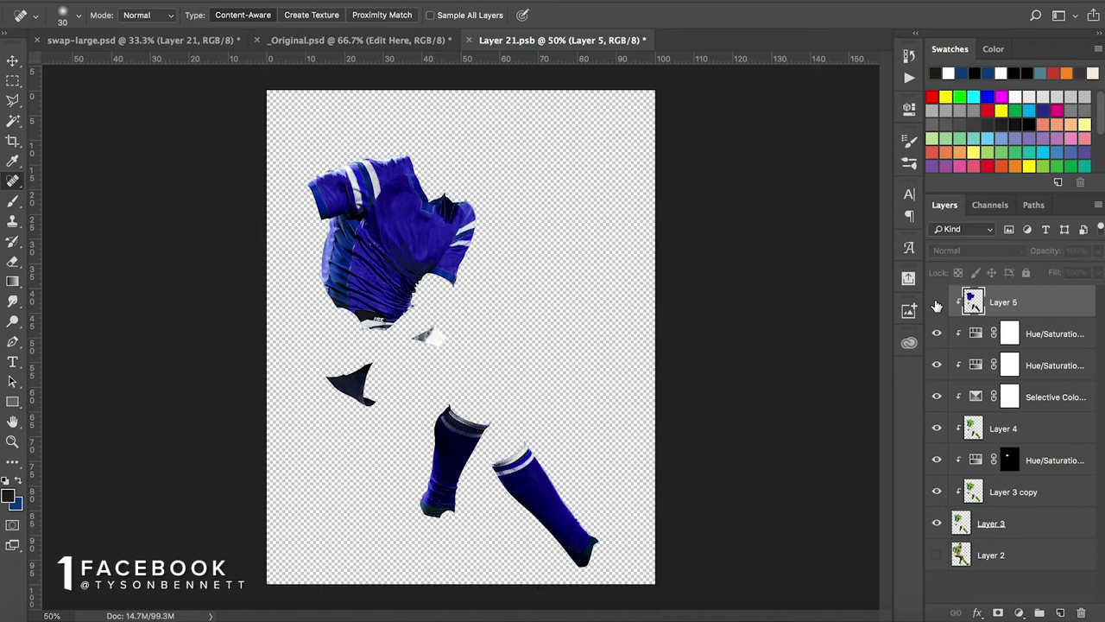
{"action": "left_click", "coordinate": [937, 303]}
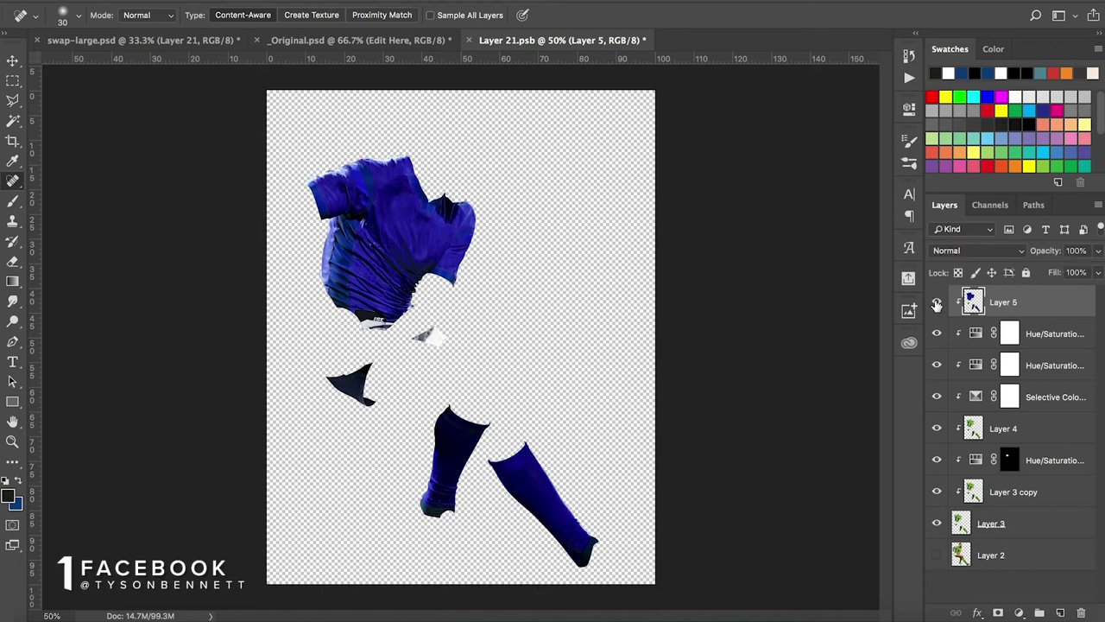
{"action": "left_click", "coordinate": [142, 40]}
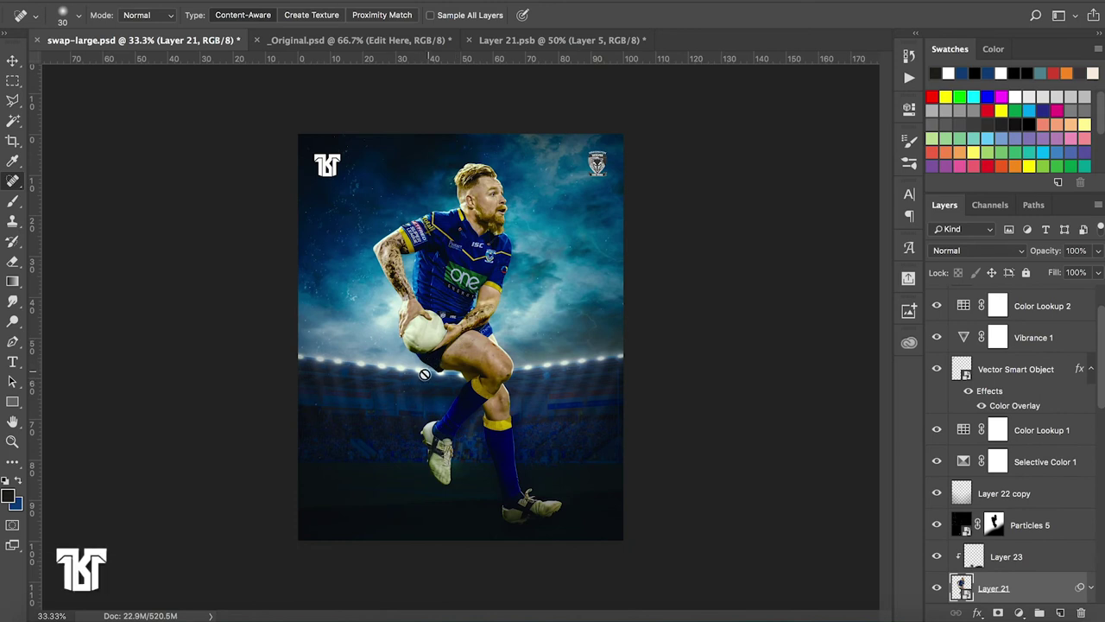
{"action": "left_click", "coordinate": [513, 42]}
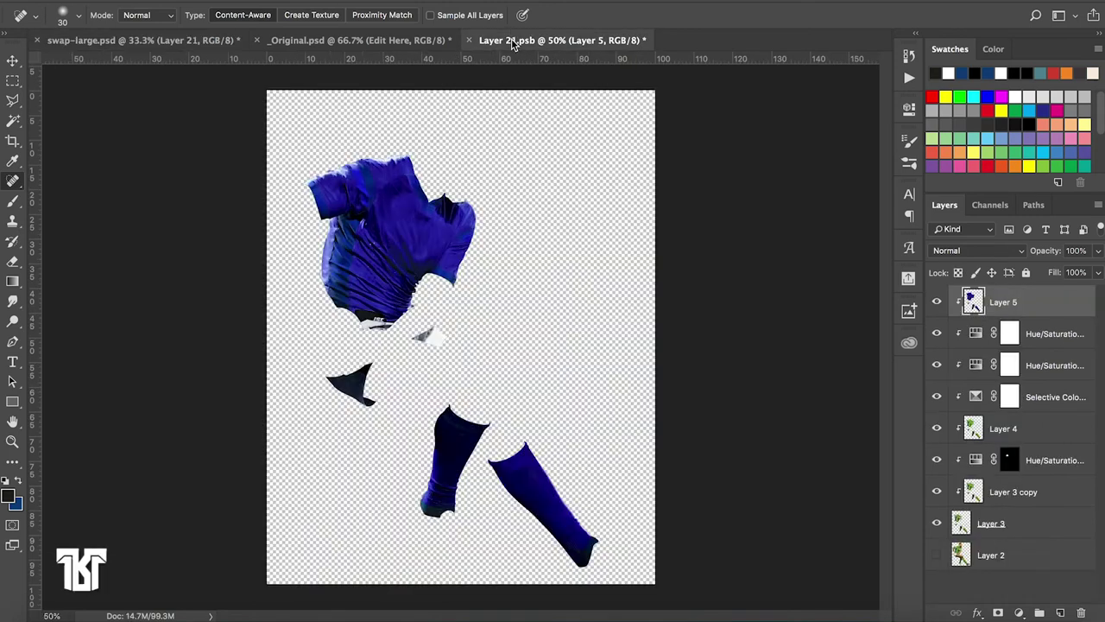
{"action": "key", "text": "ctrl+plus"}
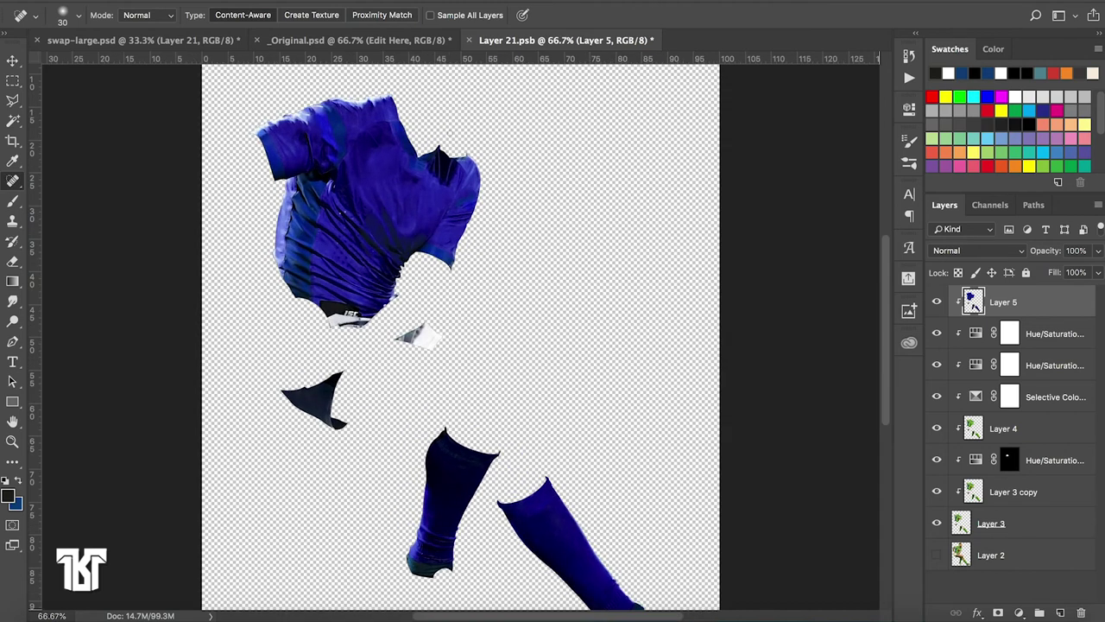
{"action": "left_click", "coordinate": [938, 302]}
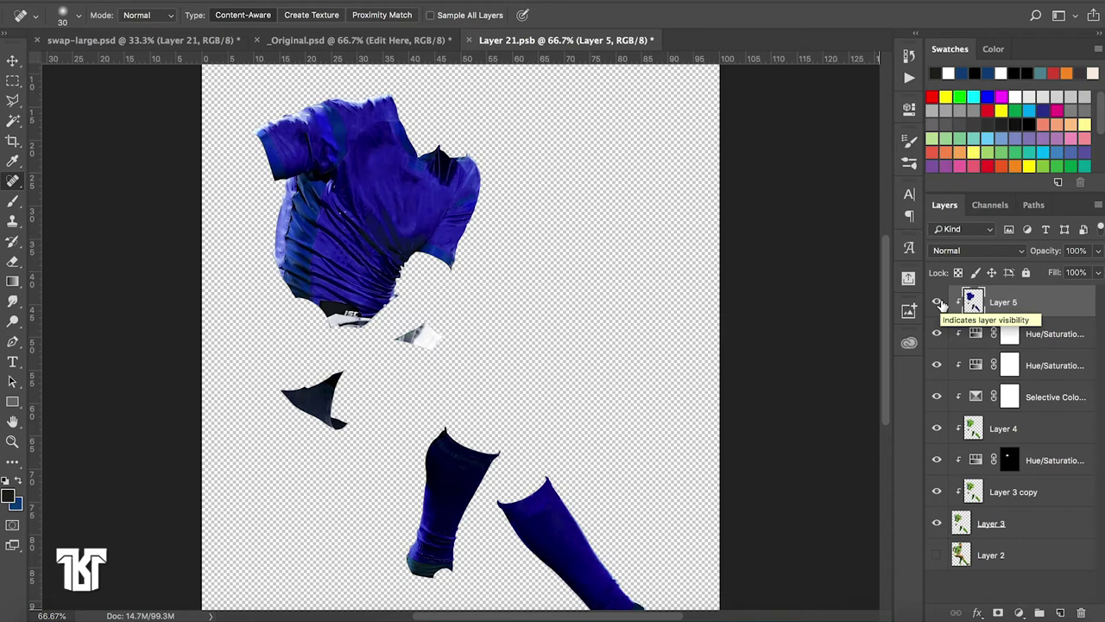
Stamp the visible kit into a clipped Layer 6 and show Layer 2
{"action": "key", "text": "ctrl+alt+shift+e"}
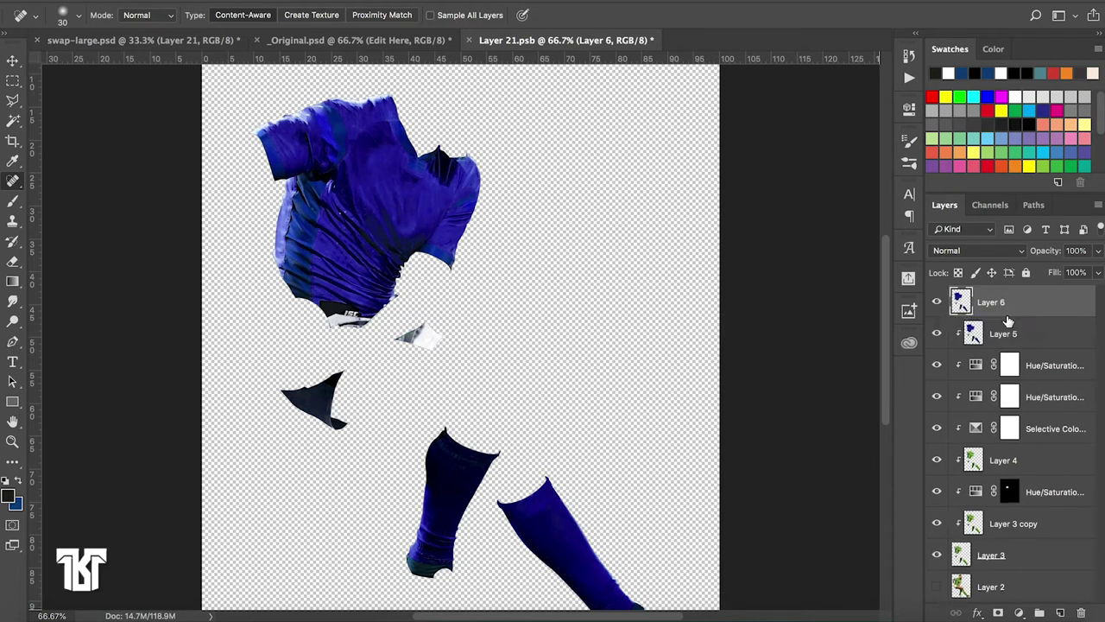
{"action": "left_click", "coordinate": [1017, 312], "text": "alt"}
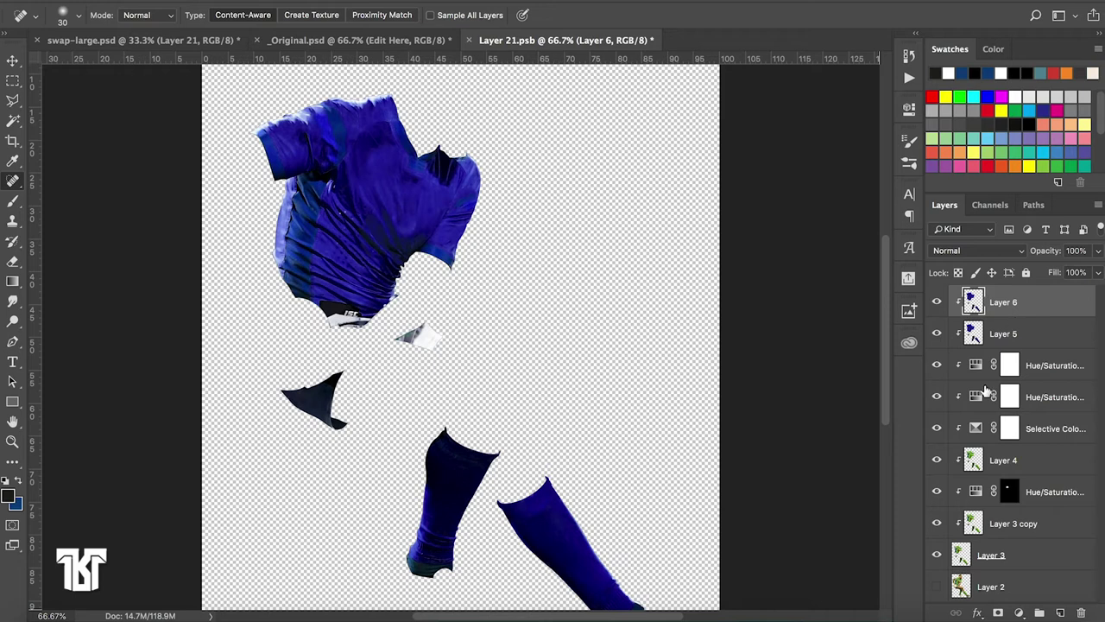
{"action": "left_click", "coordinate": [937, 586]}
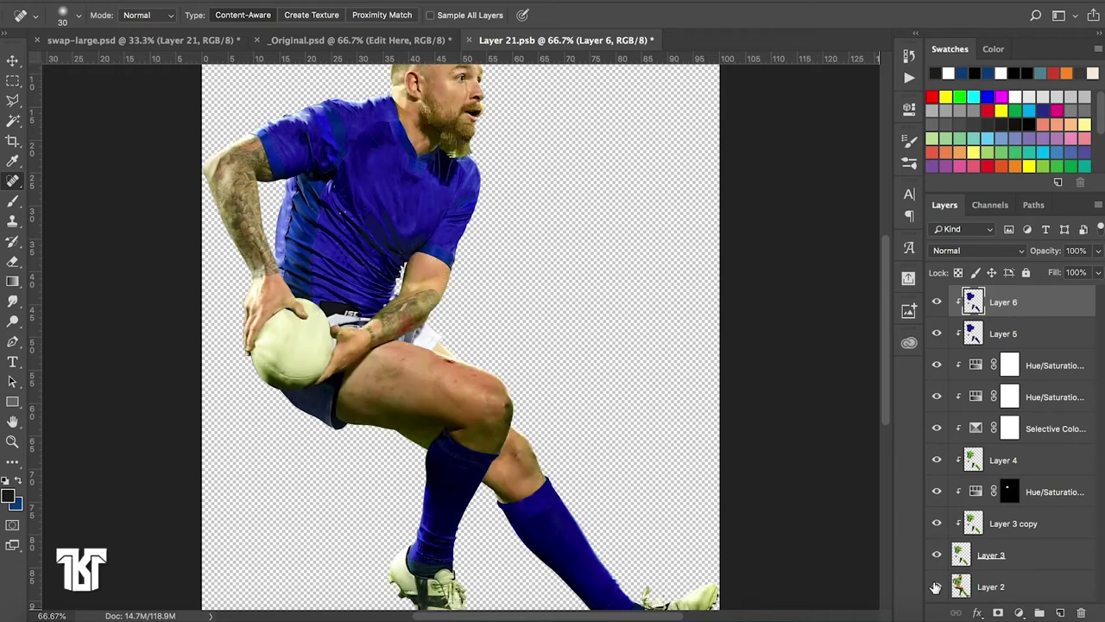
{"action": "key", "text": "ctrl+minus"}
{"action": "key", "text": "ctrl+minus"}
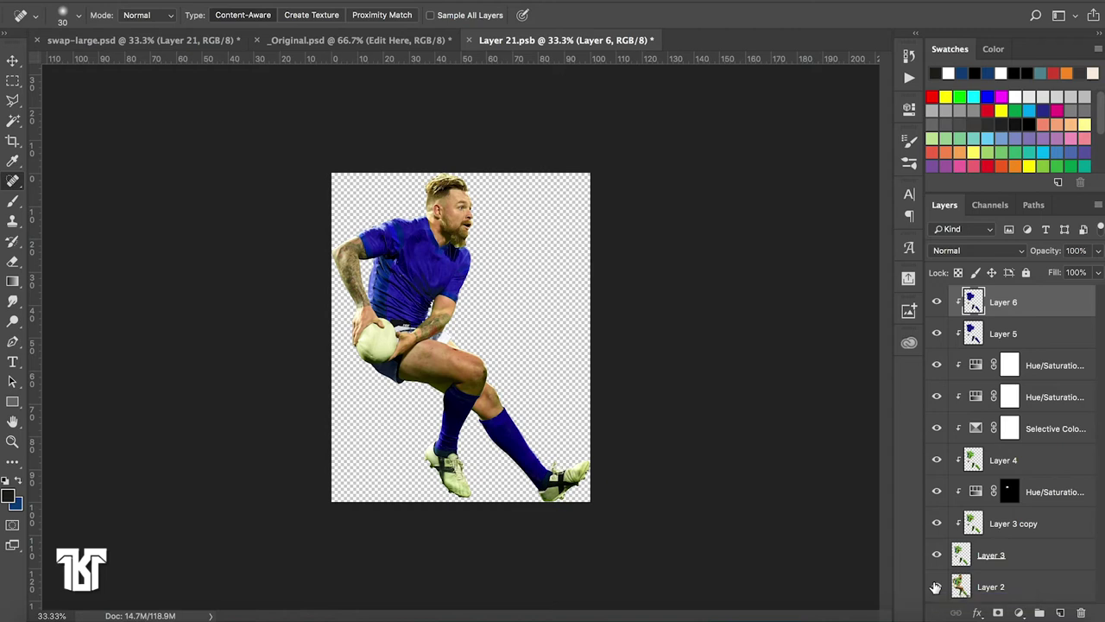
{"action": "key", "text": "ctrl+plus"}
{"action": "key", "text": "ctrl+plus"}
{"action": "key", "text": "ctrl+plus"}
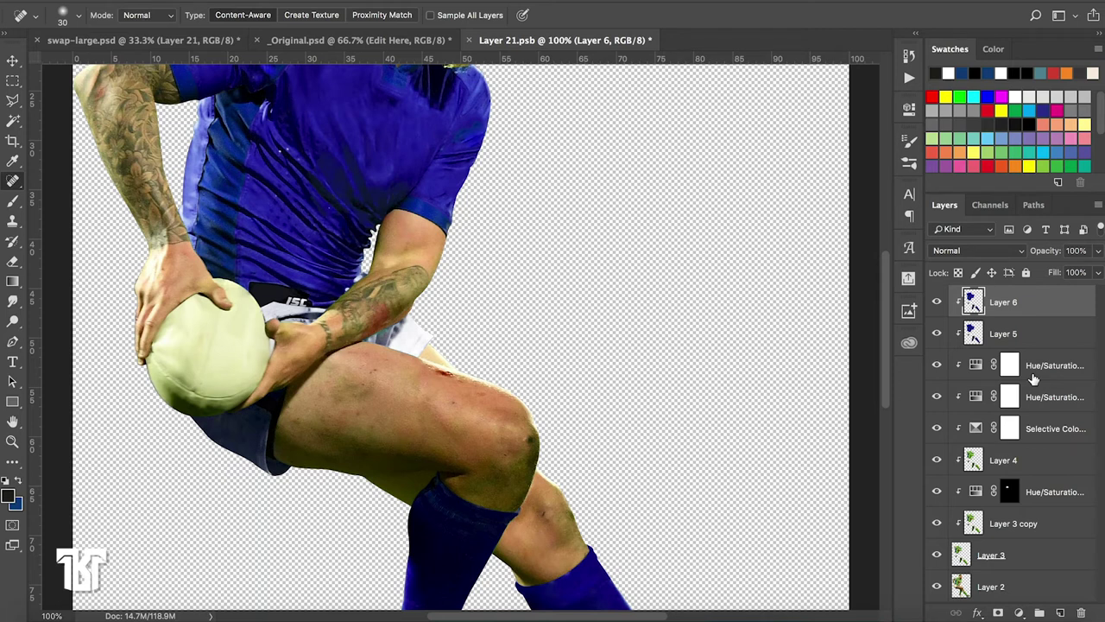
Delete that Layer 6 and add a new empty layer clipped to Layer 5
{"action": "left_click", "coordinate": [1080, 612]}
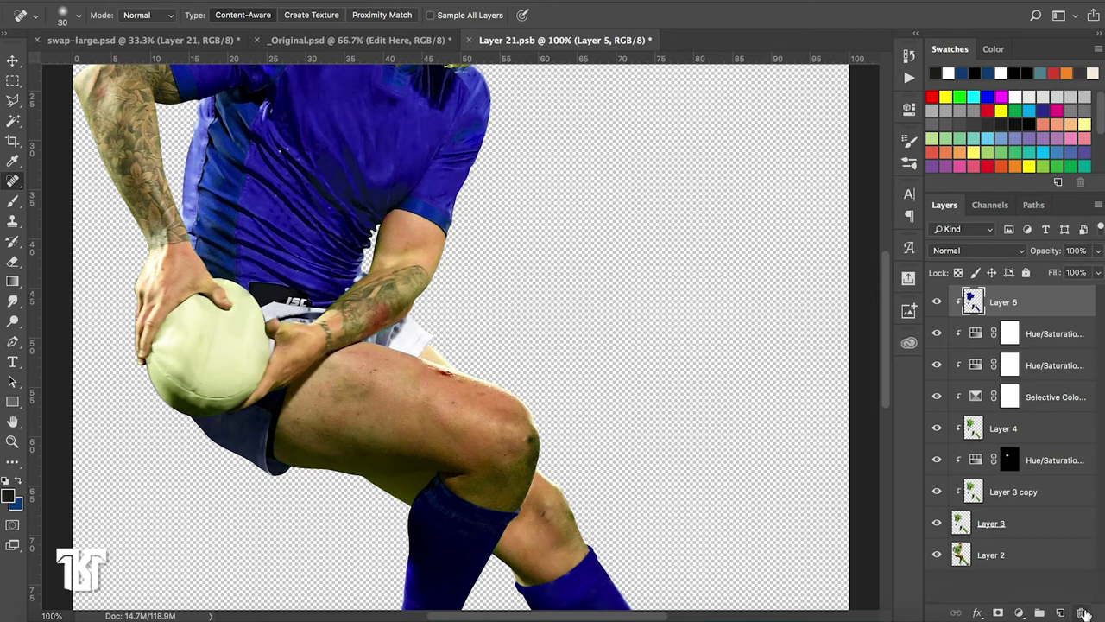
{"action": "left_click", "coordinate": [1055, 611]}
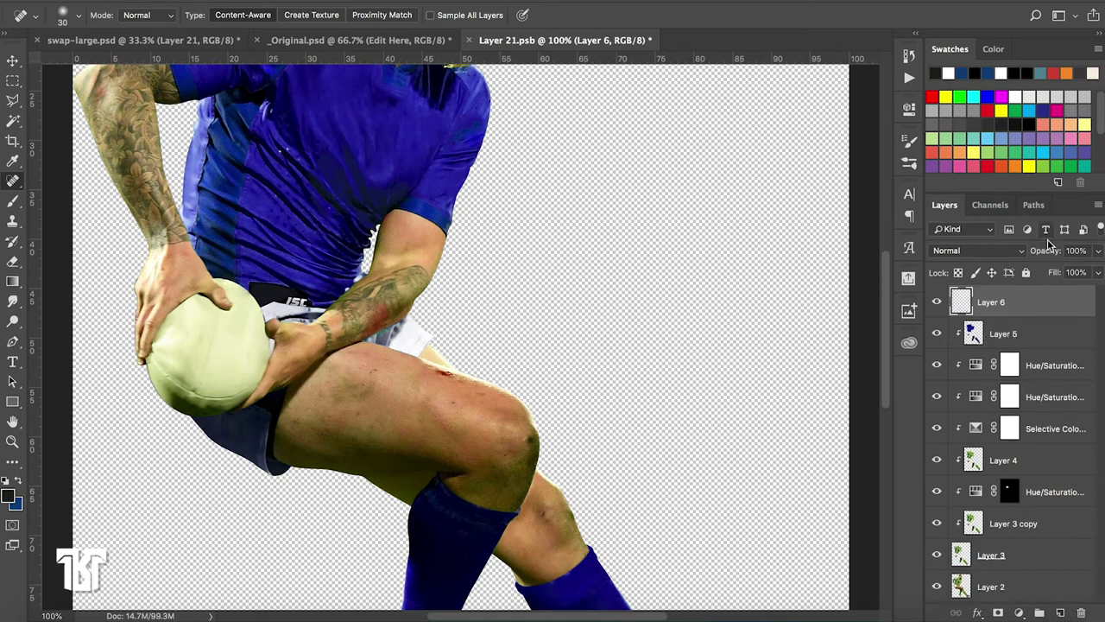
{"action": "left_click", "coordinate": [1032, 320], "text": "alt"}
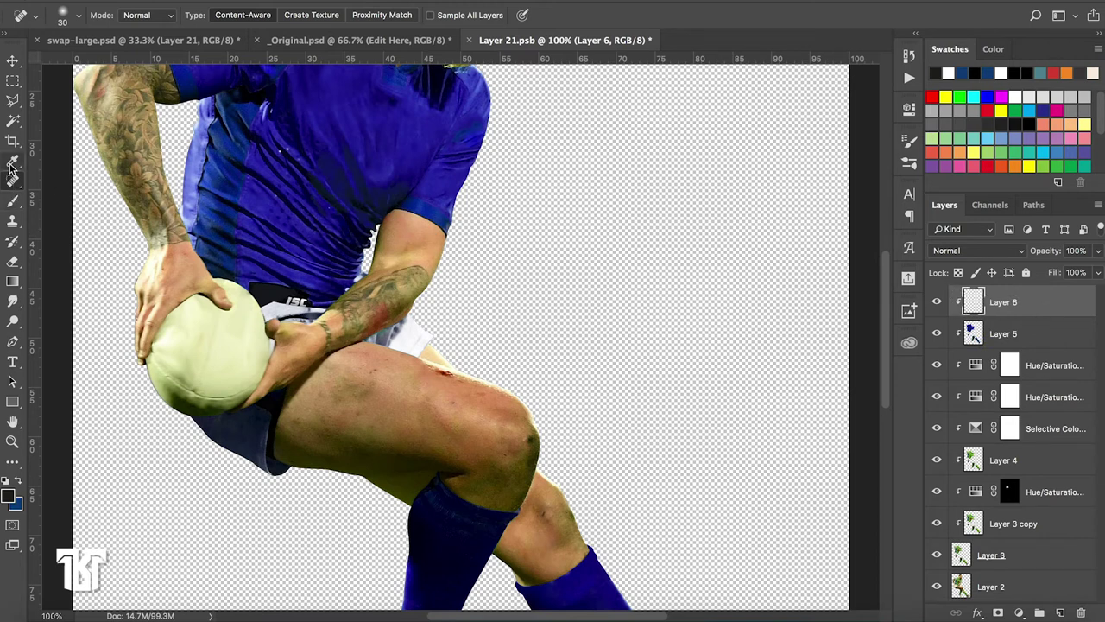
Zoom in on the shorts and set up the Polygonal Lasso with 0.5 px feather
{"action": "left_click", "coordinate": [12, 202]}
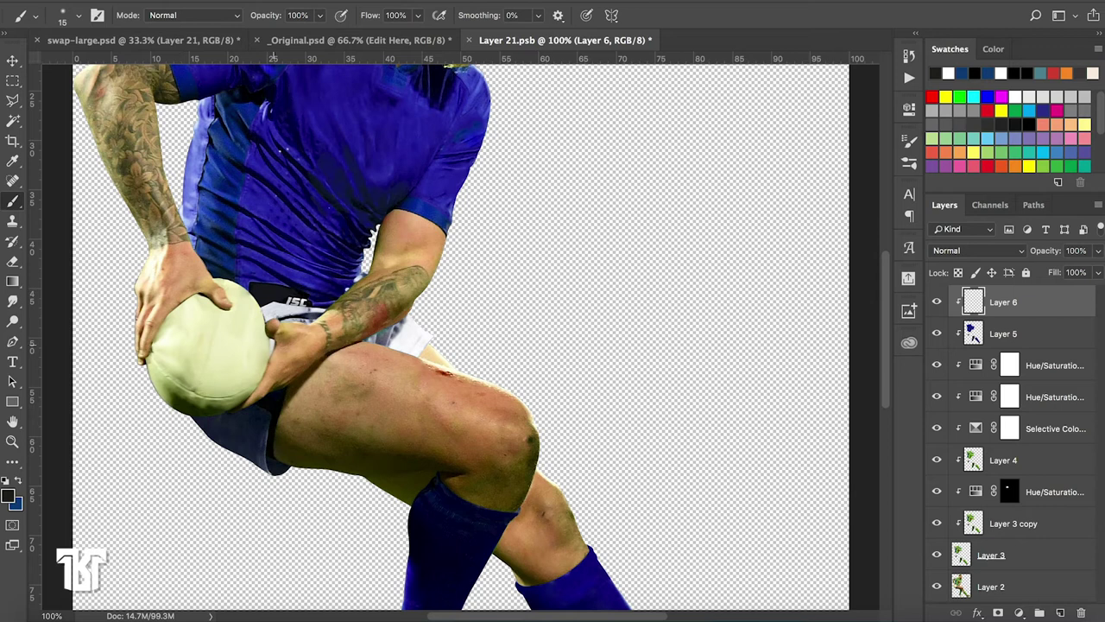
{"action": "key", "text": "ctrl+plus"}
{"action": "key", "text": "ctrl+plus"}
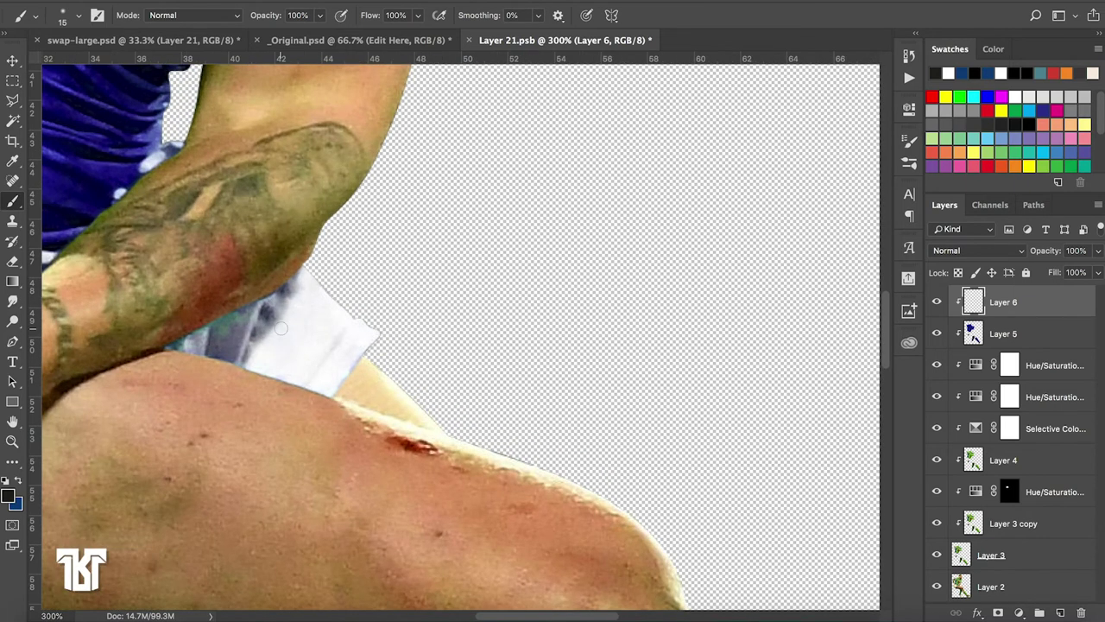
{"action": "scroll", "coordinate": [162, 346], "scroll_direction": "left", "scroll_amount": 5}
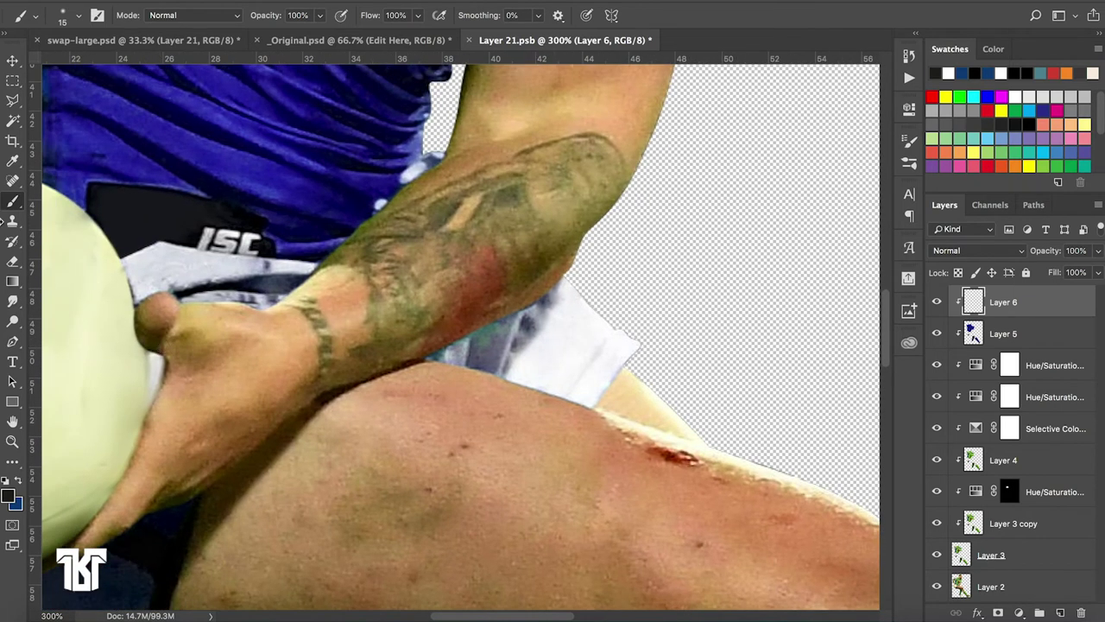
{"action": "left_click", "coordinate": [13, 101]}
{"action": "left_click", "coordinate": [184, 15]}
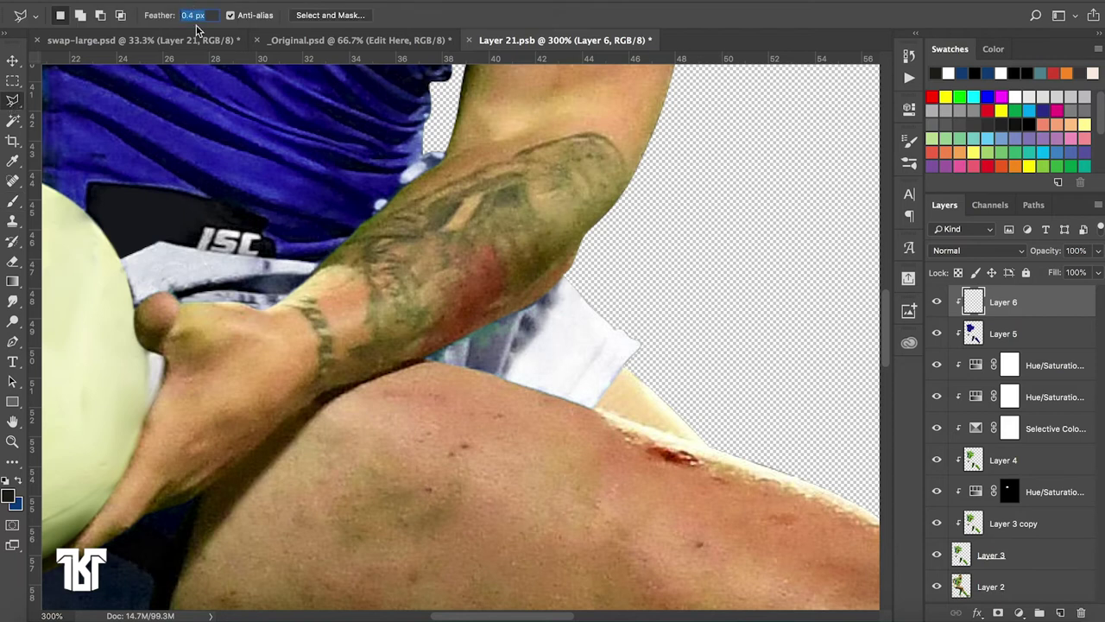
{"action": "type", "text": "0.5"}
{"action": "left_click", "coordinate": [120, 263]}
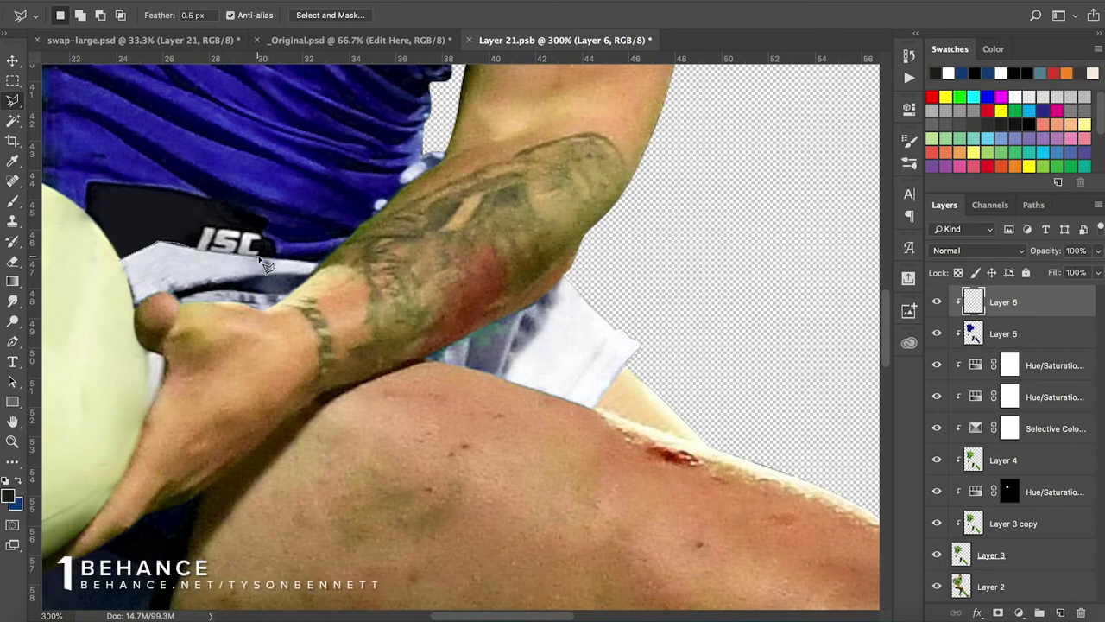
Trace a closed outline around the white shorts between forearm, thigh and ball
{"action": "left_click", "coordinate": [326, 270]}
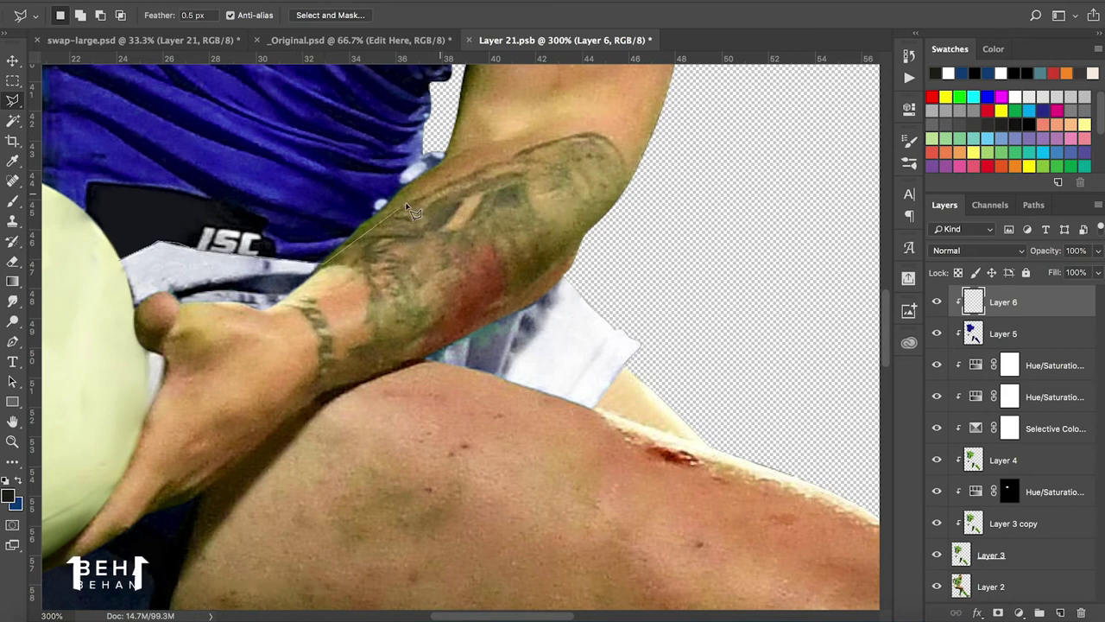
{"action": "left_click", "coordinate": [429, 148]}
{"action": "left_click", "coordinate": [602, 190]}
{"action": "left_click", "coordinate": [731, 320]}
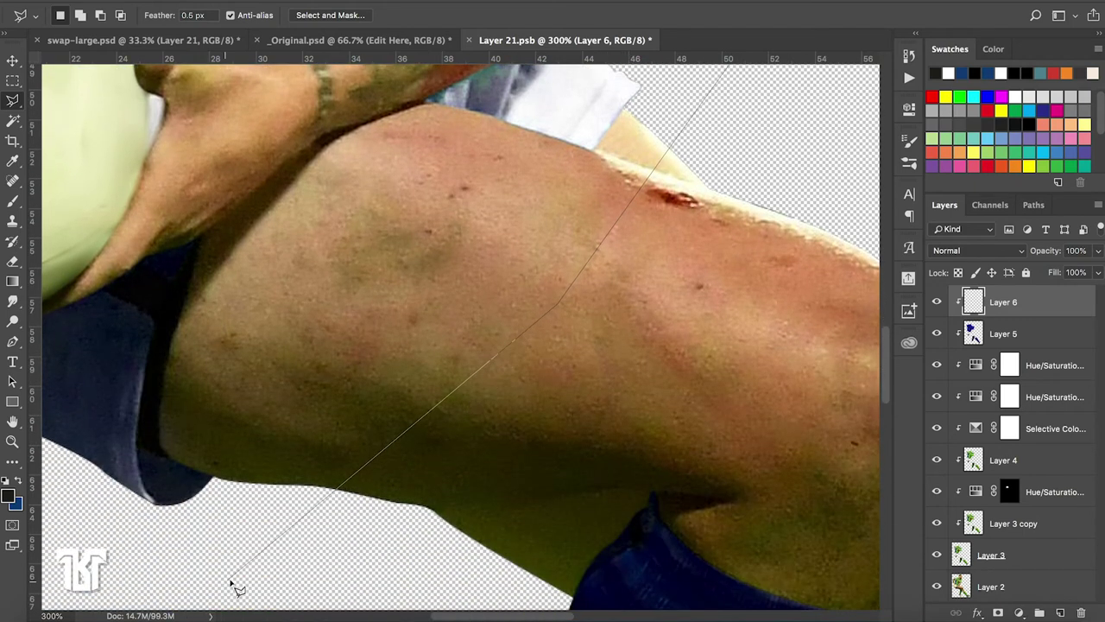
{"action": "left_click", "coordinate": [232, 580]}
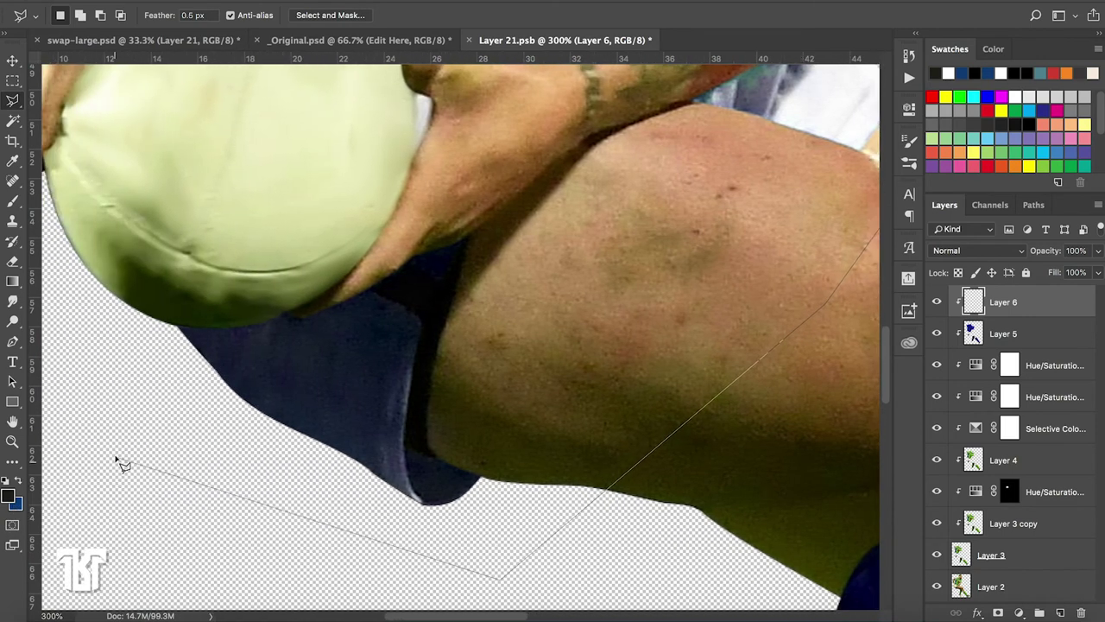
{"action": "left_click", "coordinate": [119, 463]}
{"action": "left_click", "coordinate": [116, 237]}
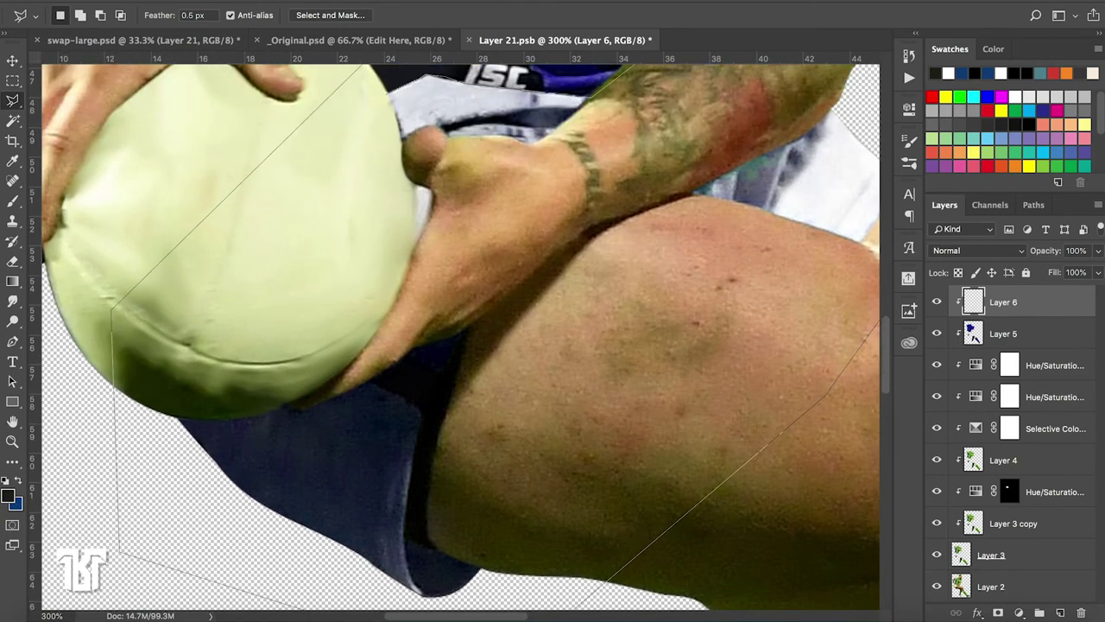
{"action": "left_click", "coordinate": [380, 204]}
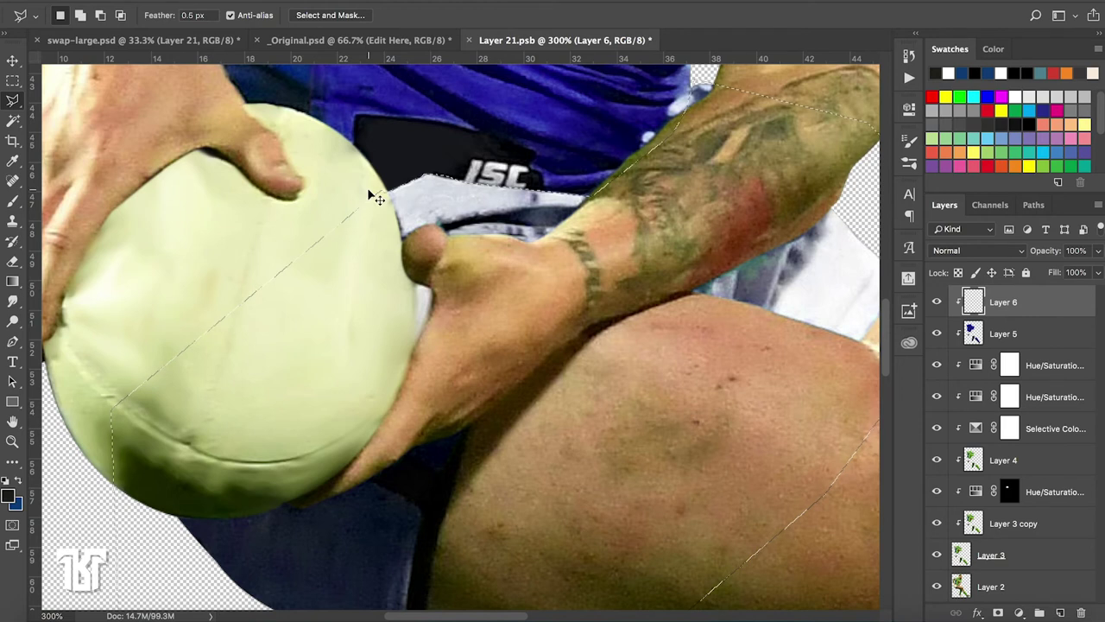
{"action": "key", "text": "ctrl+1"}
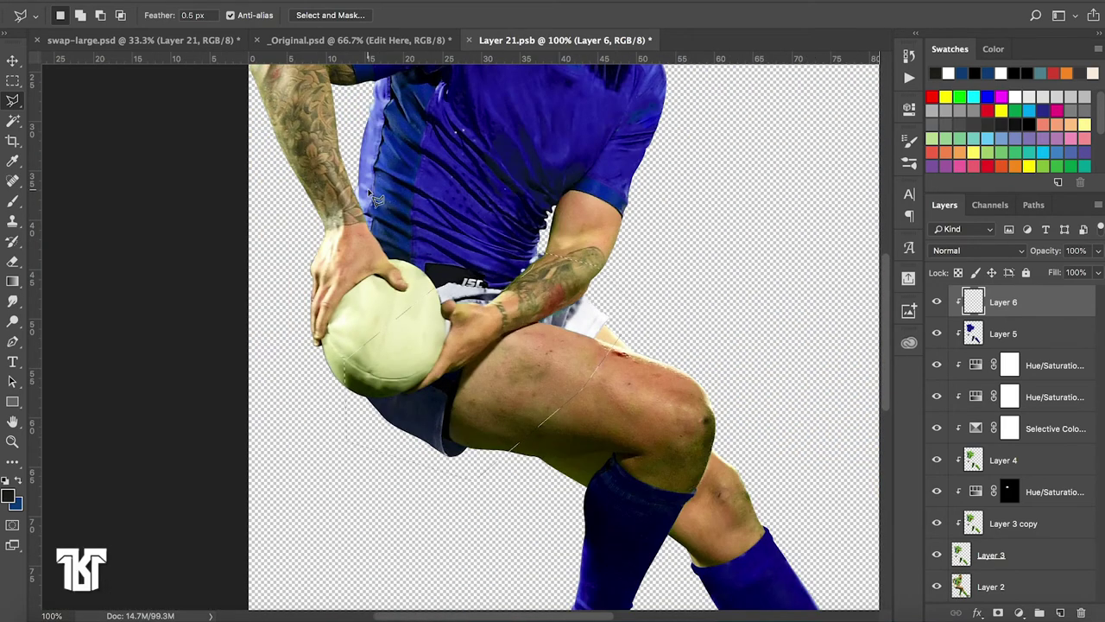
Sample the sleeve blue at 11 by 11 Average, fill the shorts selection, and deselect
{"action": "left_click", "coordinate": [936, 301]}
{"action": "left_click", "coordinate": [13, 163]}
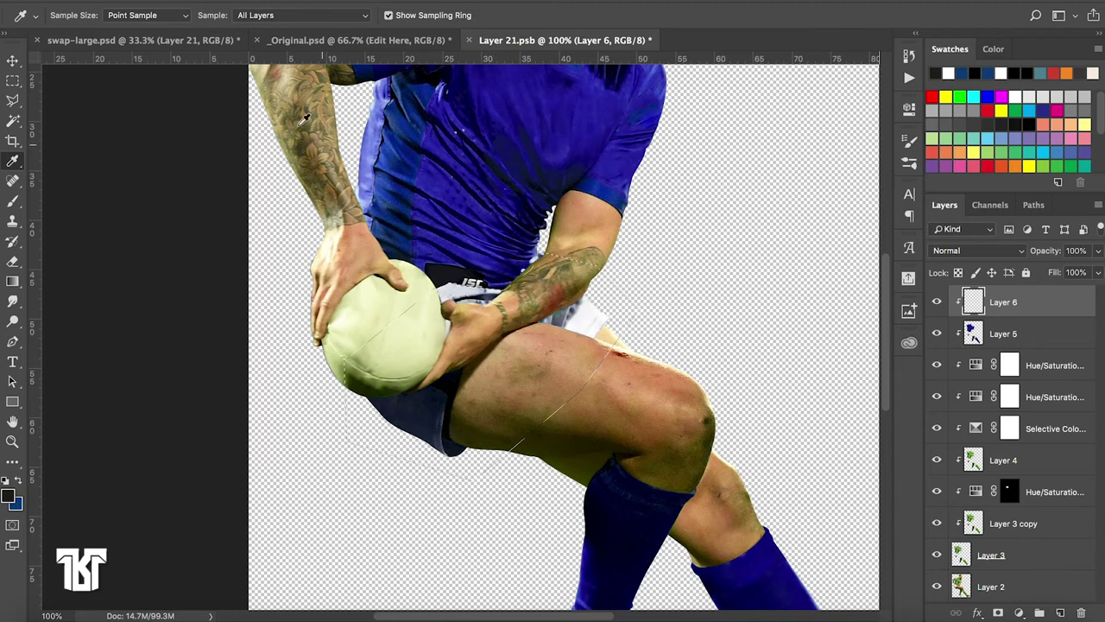
{"action": "left_click", "coordinate": [171, 19]}
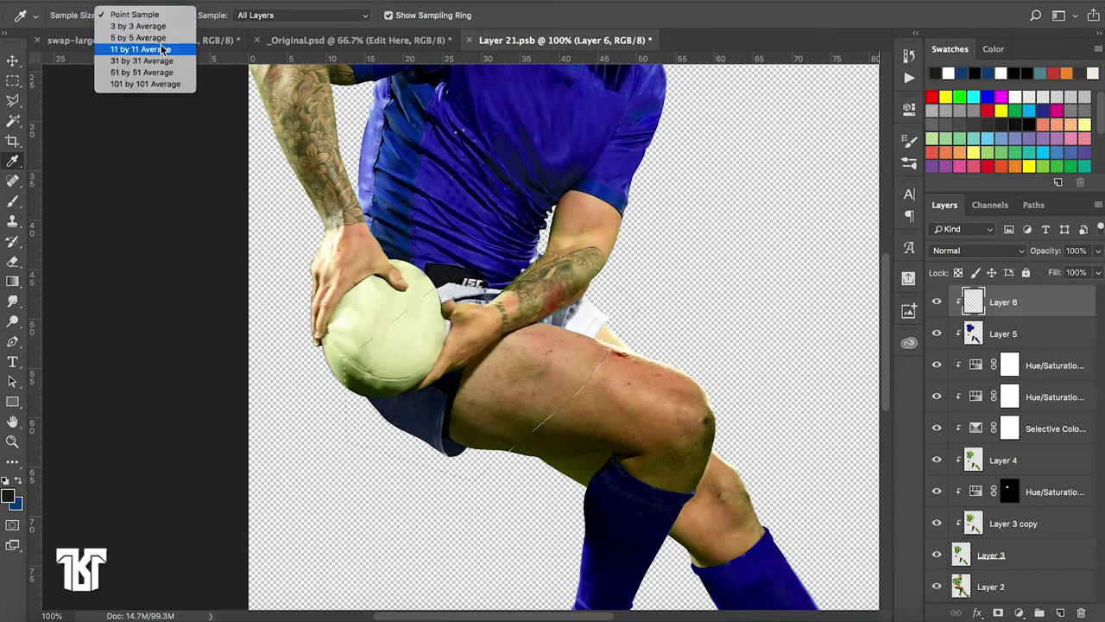
{"action": "left_click", "coordinate": [162, 50]}
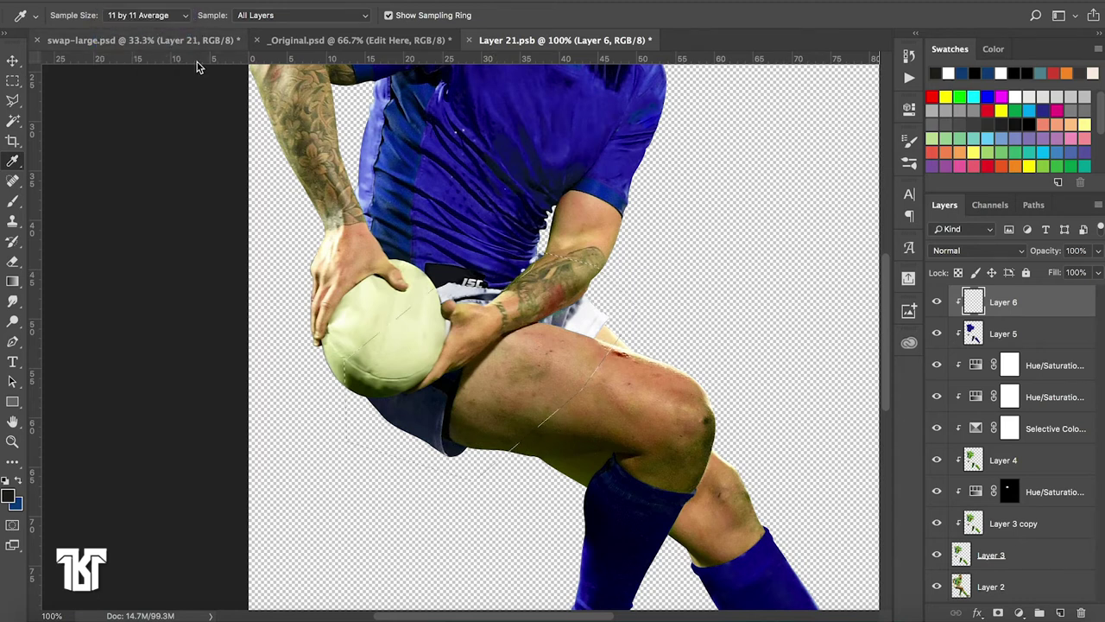
{"action": "left_click", "coordinate": [614, 161]}
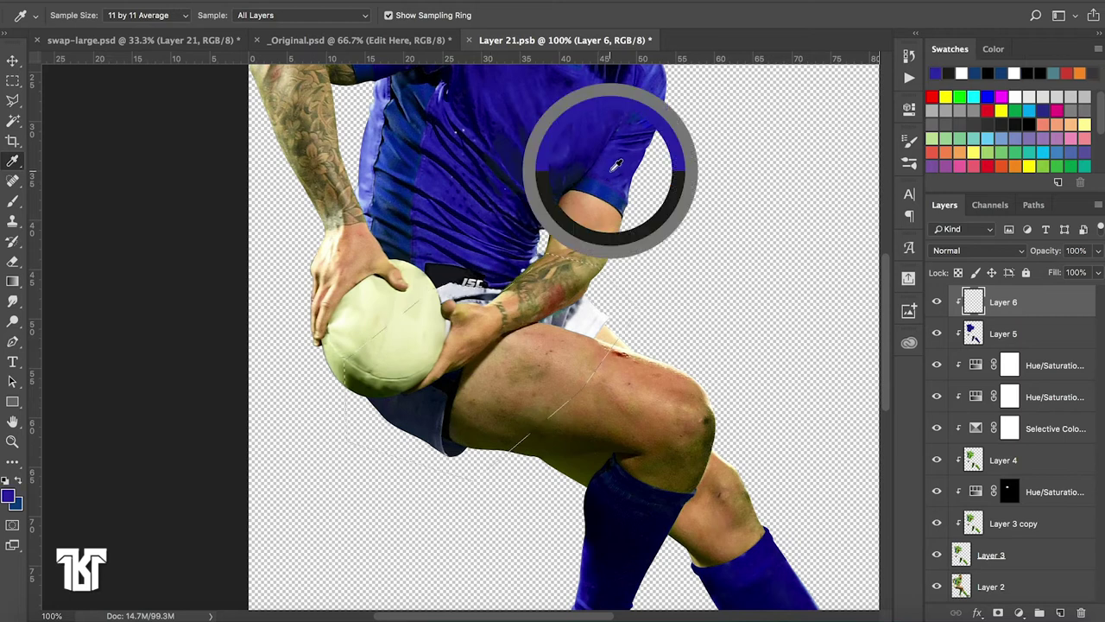
{"action": "left_click_drag", "start_coordinate": [615, 160], "coordinate": [615, 163]}
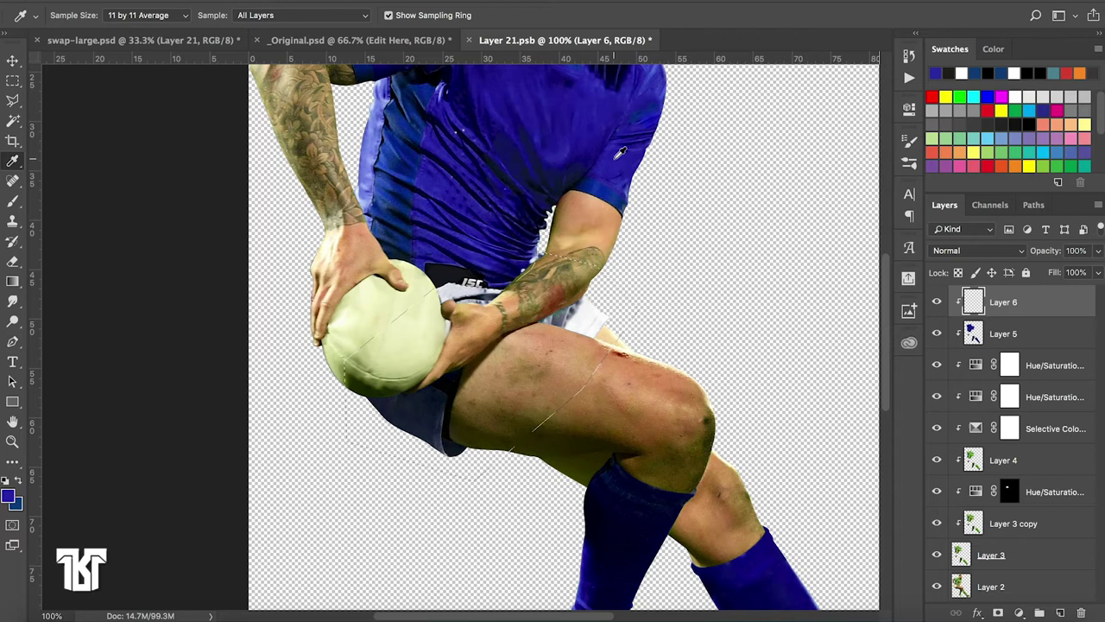
{"action": "key", "text": "alt+BackSpace"}
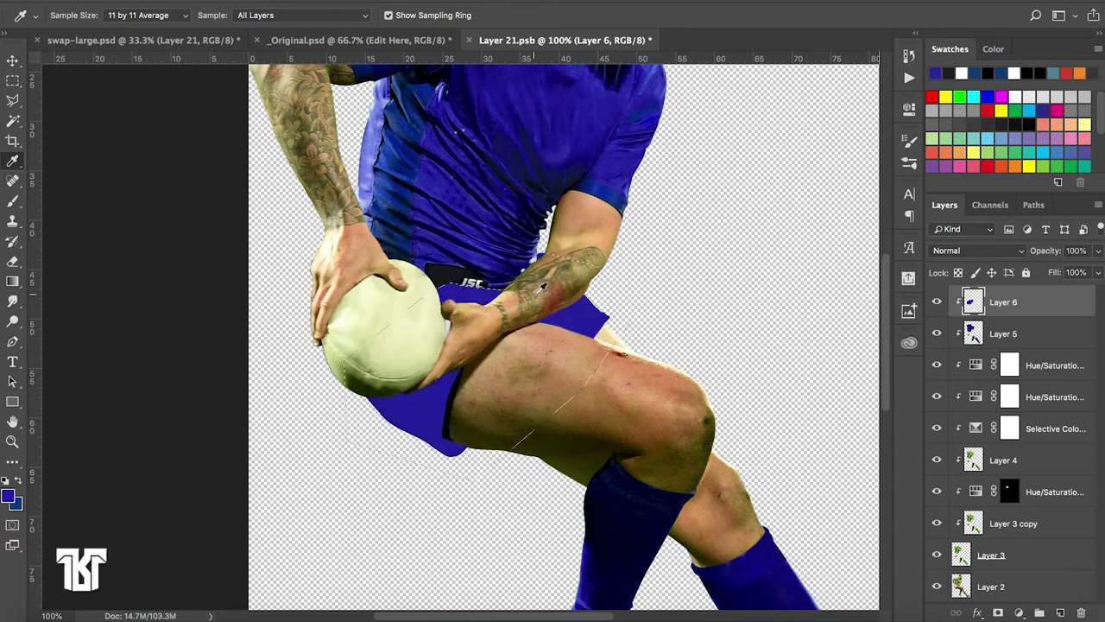
{"action": "key", "text": "ctrl+d"}
Set Layer 6's blend mode to Multiply after briefly trying Hard Light
{"action": "scroll", "coordinate": [535, 293], "scroll_direction": "up", "scroll_amount": 1}
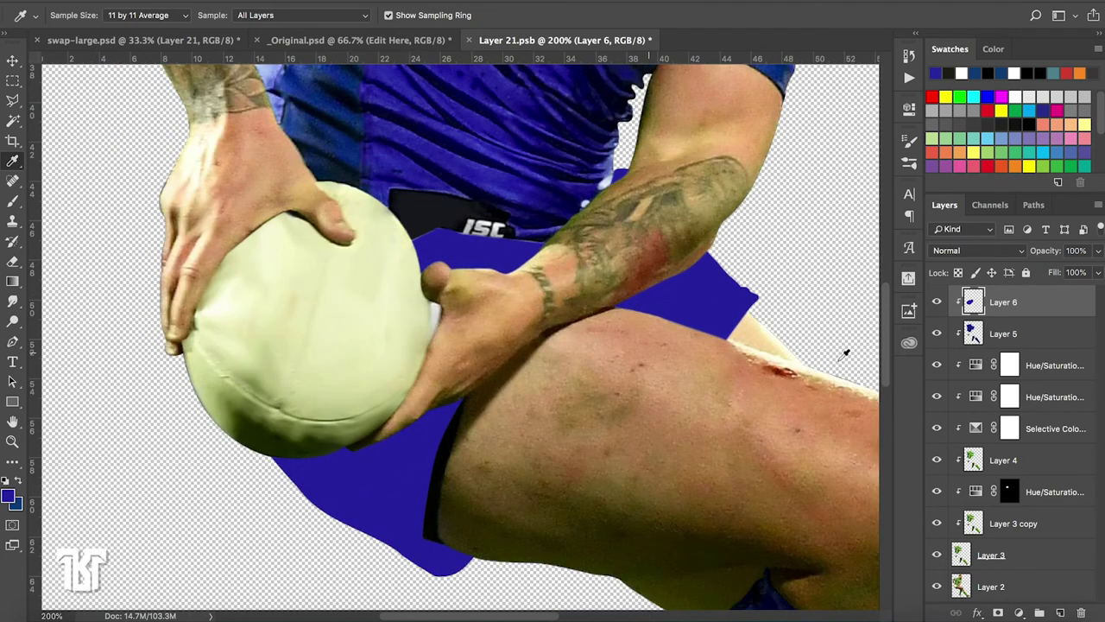
{"action": "left_click", "coordinate": [1010, 251]}
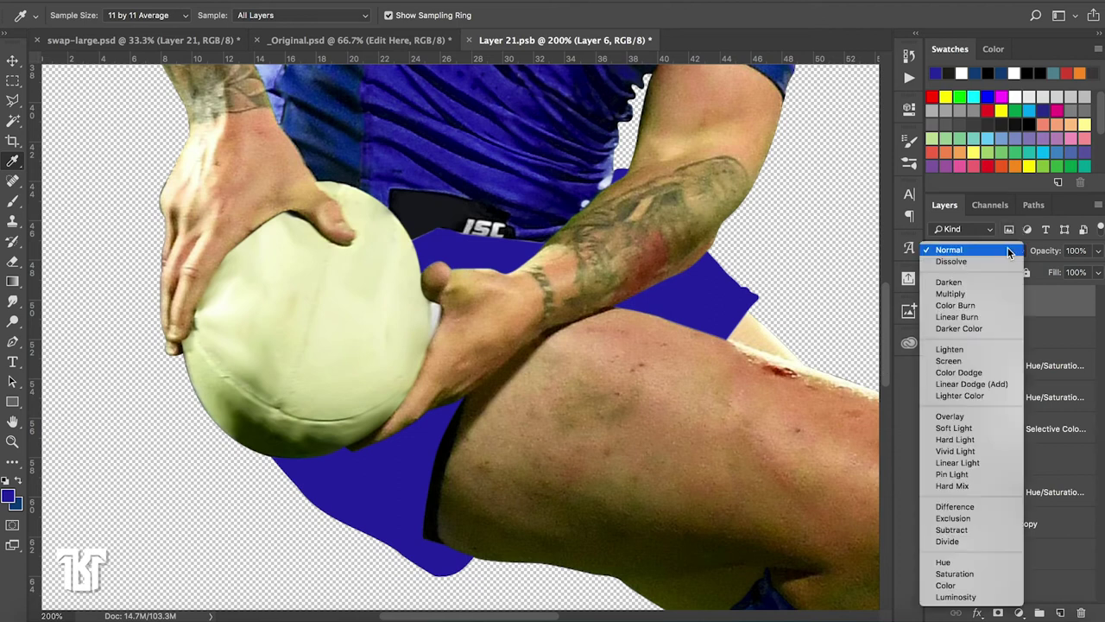
{"action": "left_click", "coordinate": [987, 293]}
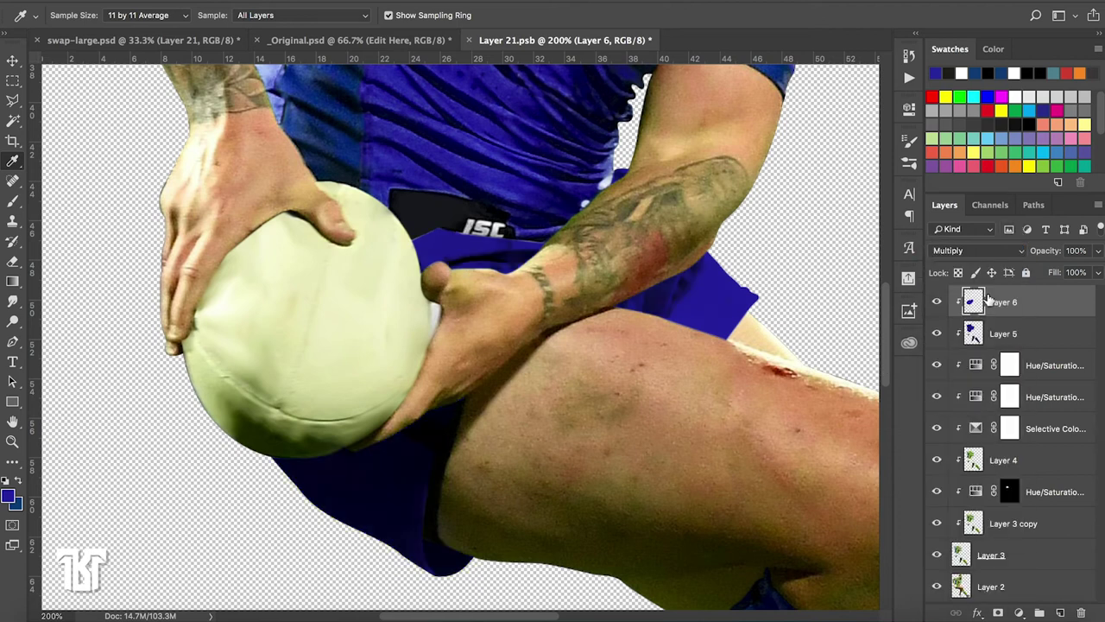
{"action": "key", "text": "ctrl+minus"}
{"action": "key", "text": "ctrl+minus"}
{"action": "key", "text": "ctrl+minus"}
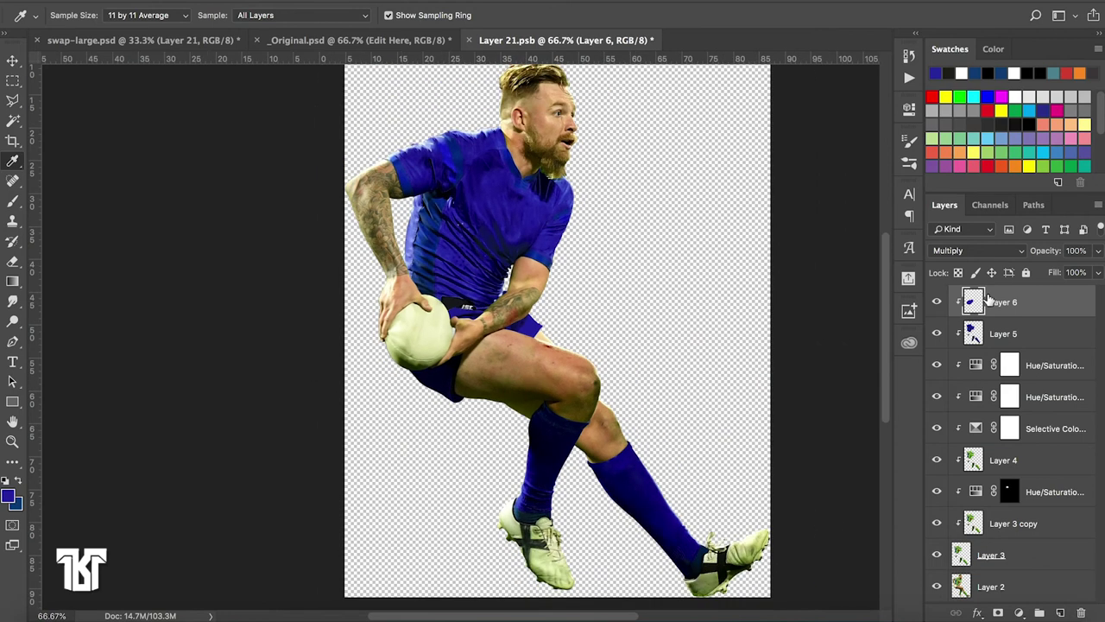
{"action": "left_click", "coordinate": [980, 252]}
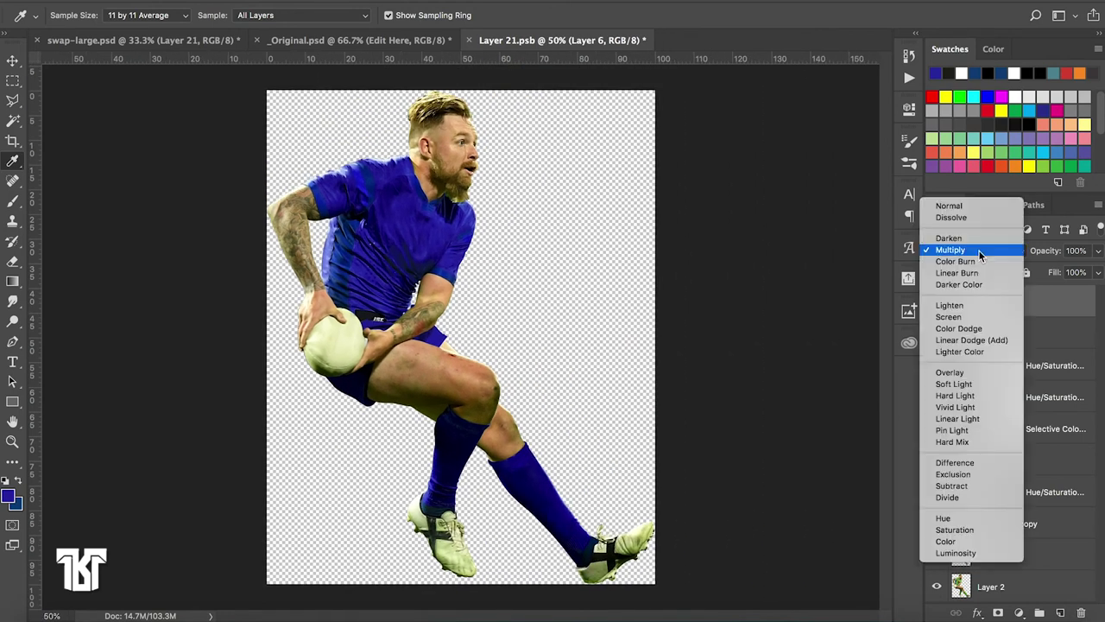
{"action": "left_click", "coordinate": [955, 395]}
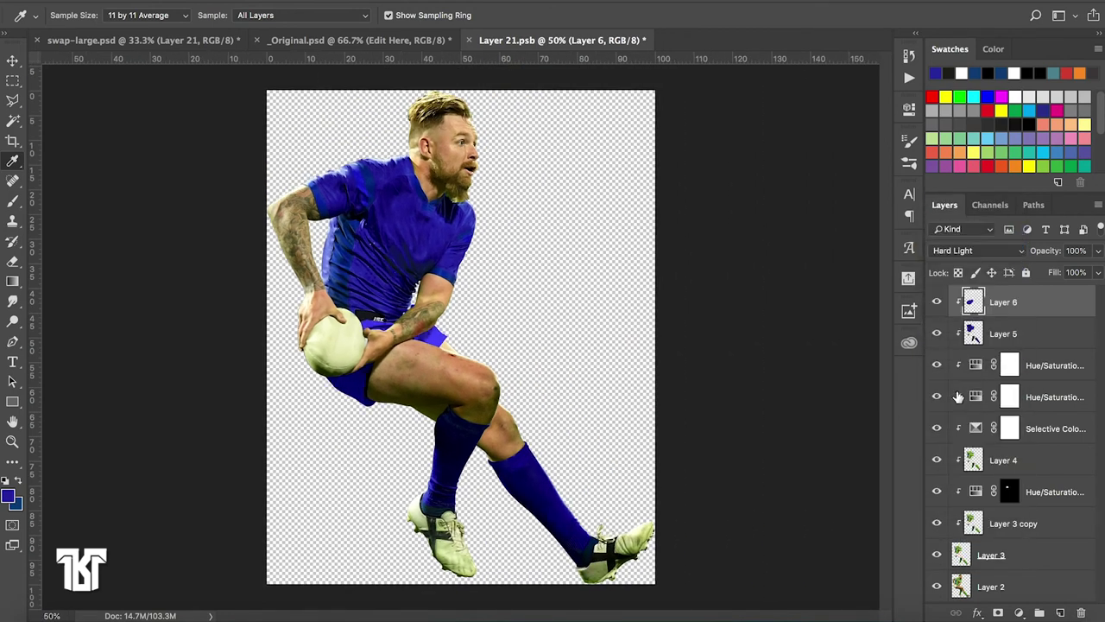
{"action": "left_click", "coordinate": [948, 247]}
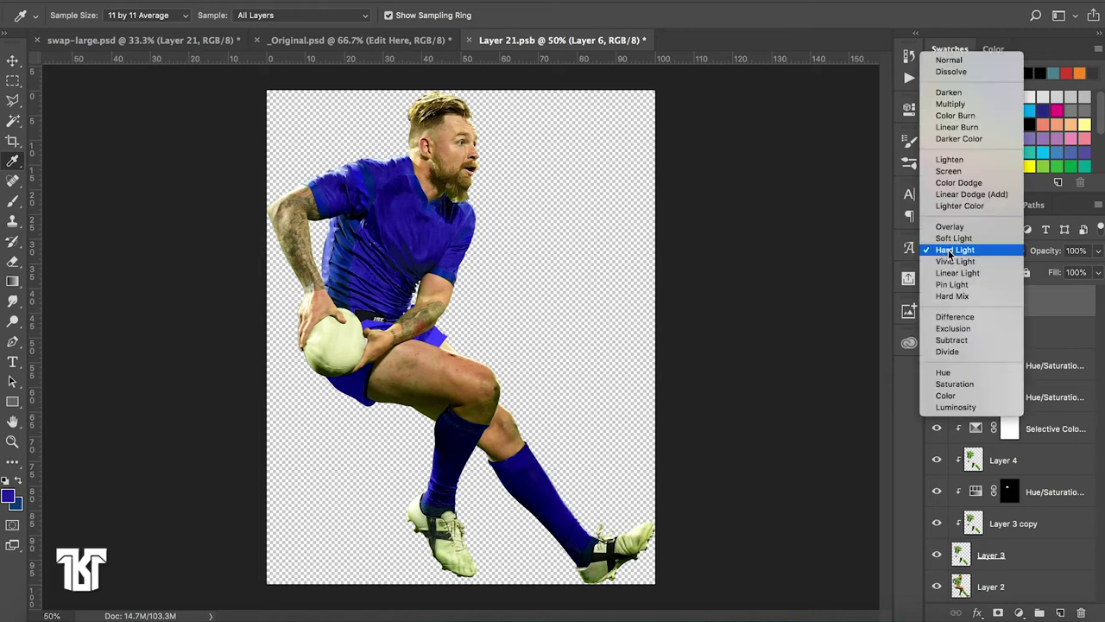
{"action": "left_click", "coordinate": [960, 101]}
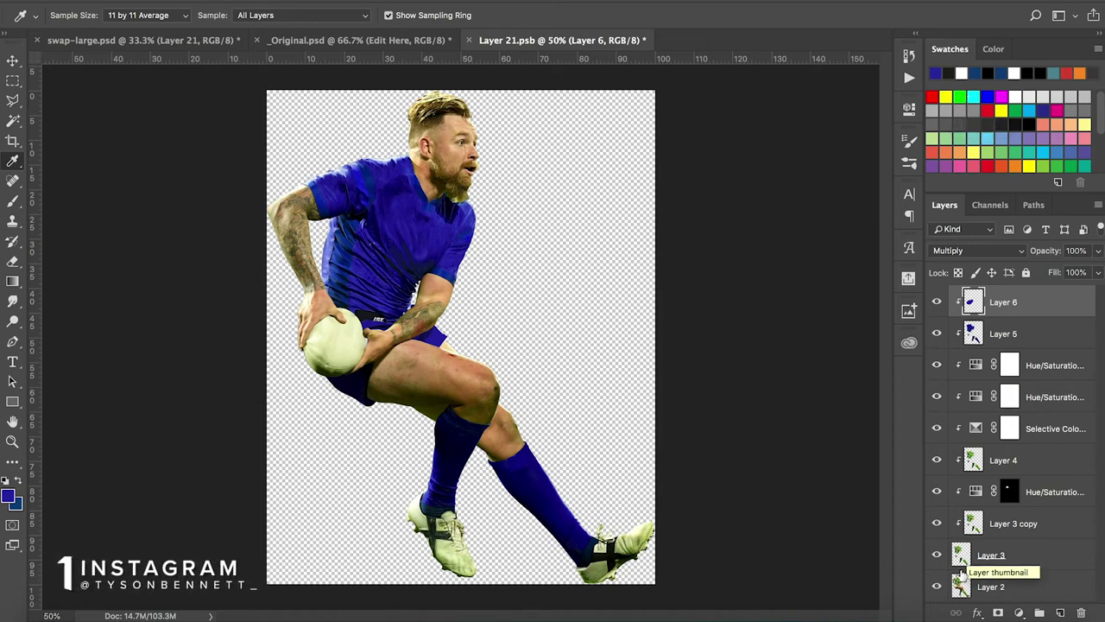
Hide Layer 2, stamp the visible kit into Layer 7, and clip it onto Layer 6
{"action": "left_click", "coordinate": [937, 586]}
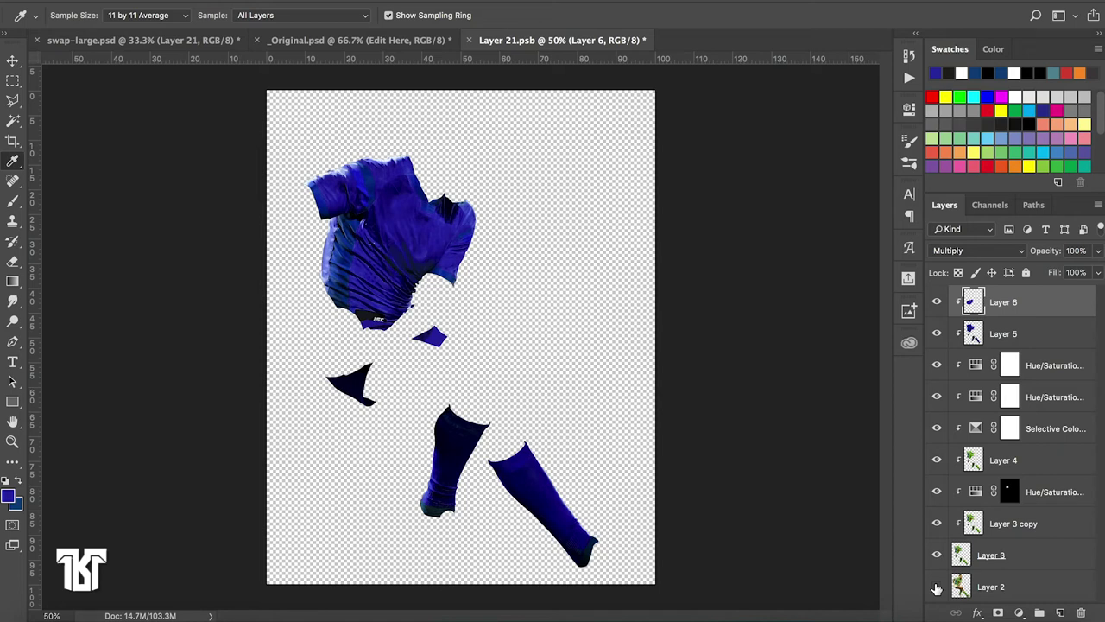
{"action": "left_click", "coordinate": [937, 587]}
{"action": "key", "text": "ctrl+shift+alt+e"}
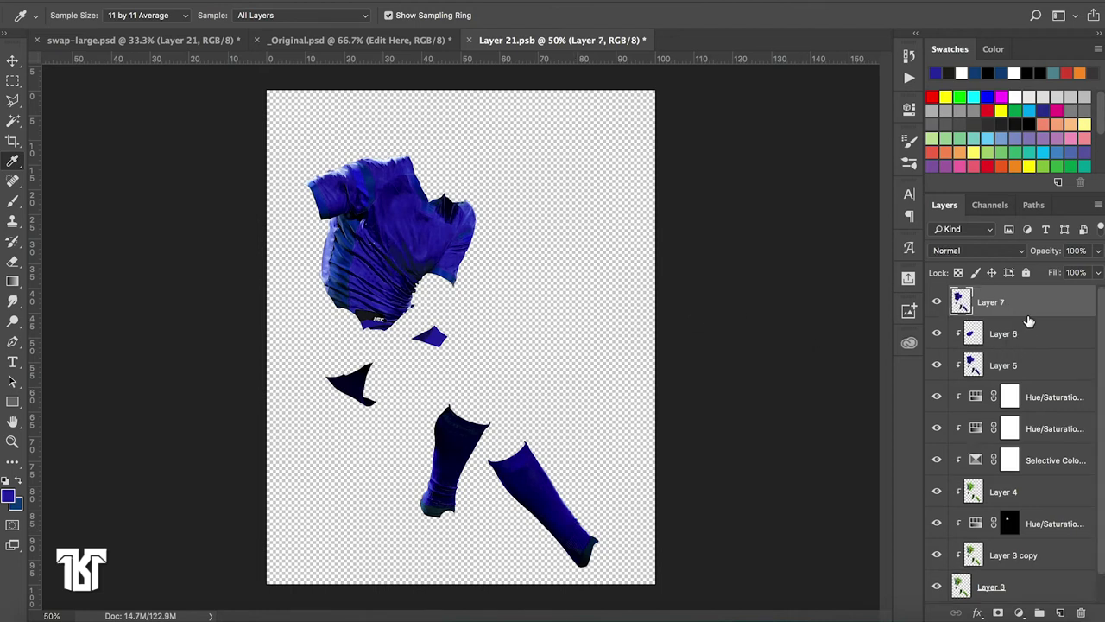
{"action": "left_click", "coordinate": [1027, 317], "text": "alt"}
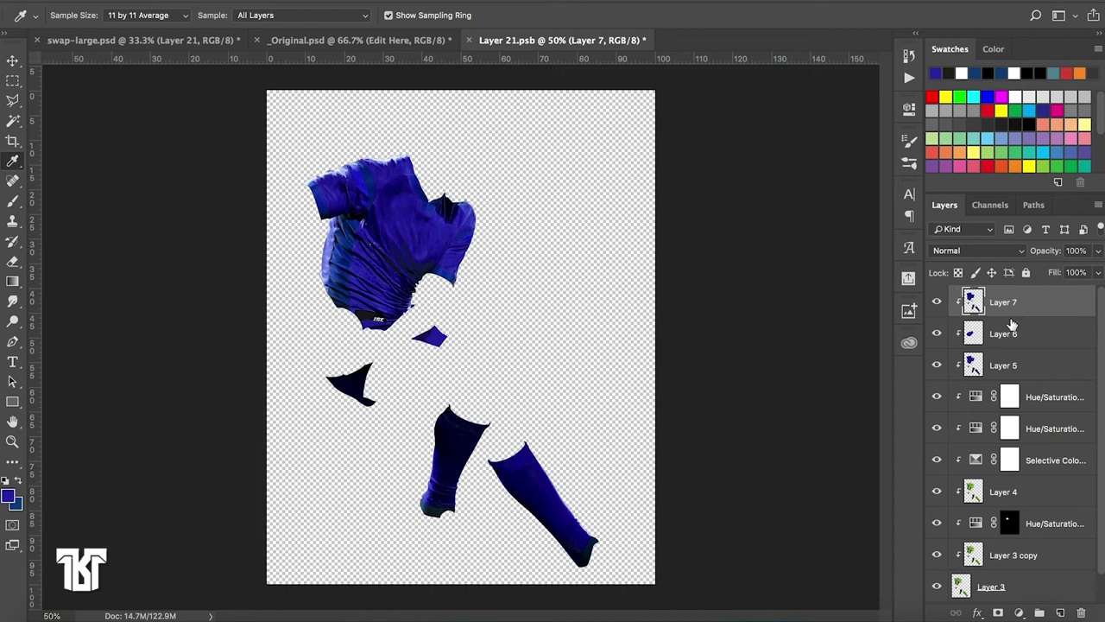
Open Warrington Logo.psd from Desktop > Austin > Tutorial Assets in Finder
{"action": "left_click", "coordinate": [40, 611]}
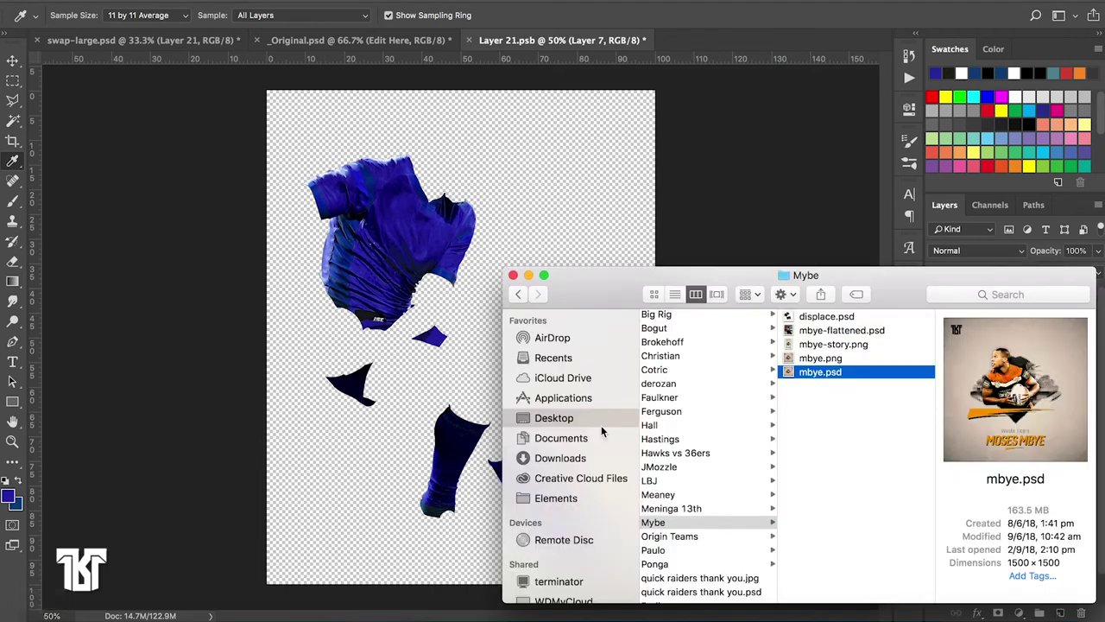
{"action": "scroll", "coordinate": [692, 436], "scroll_direction": "up", "scroll_amount": 2}
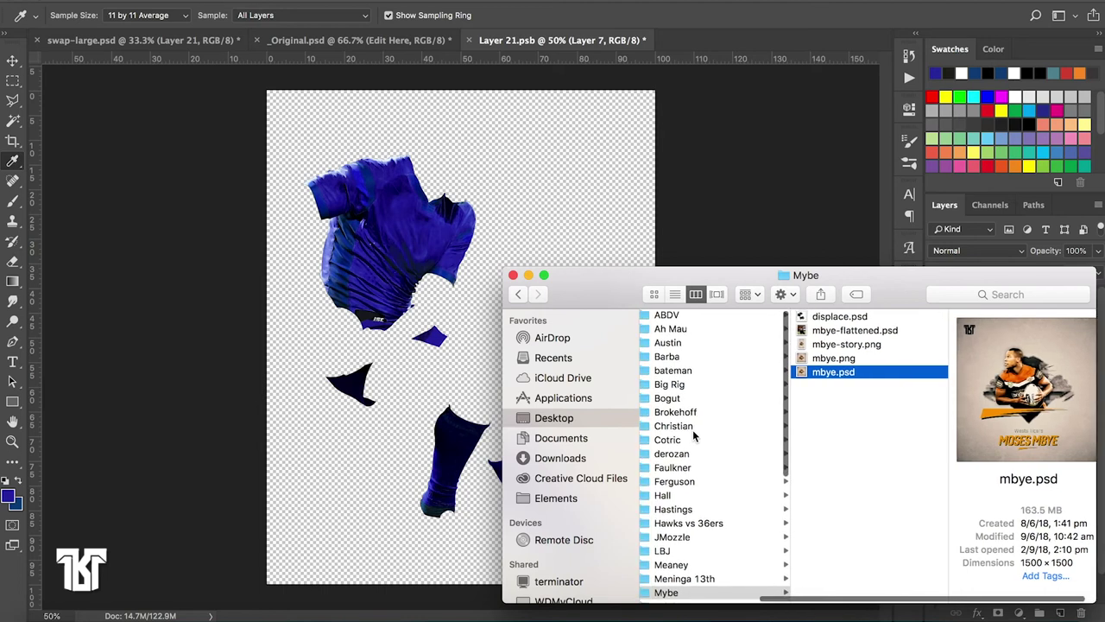
{"action": "left_click", "coordinate": [700, 345]}
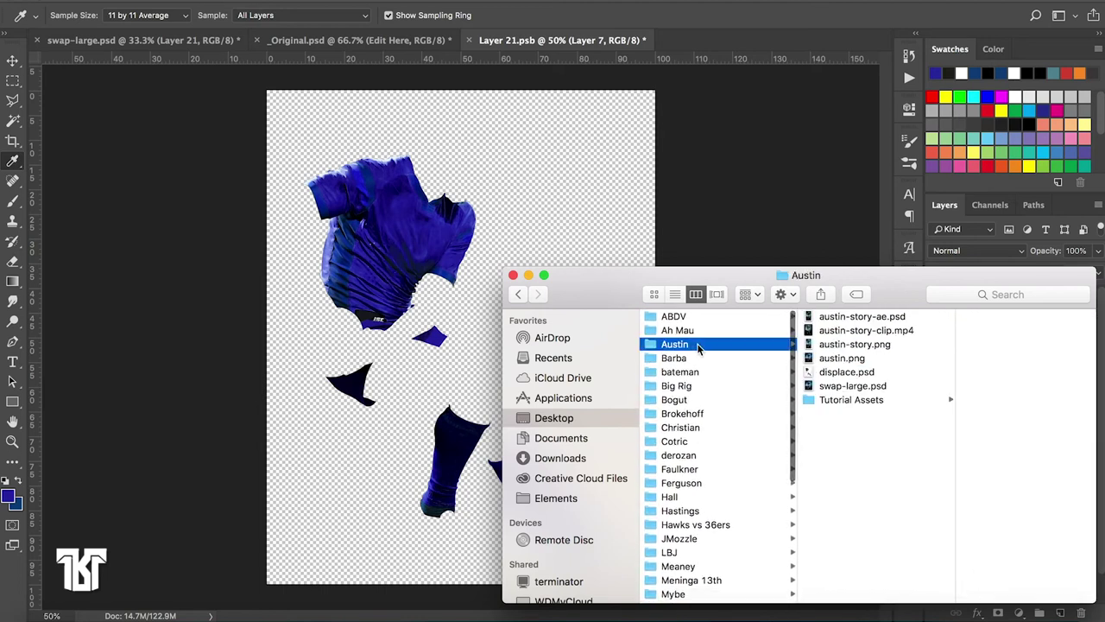
{"action": "left_click", "coordinate": [841, 400]}
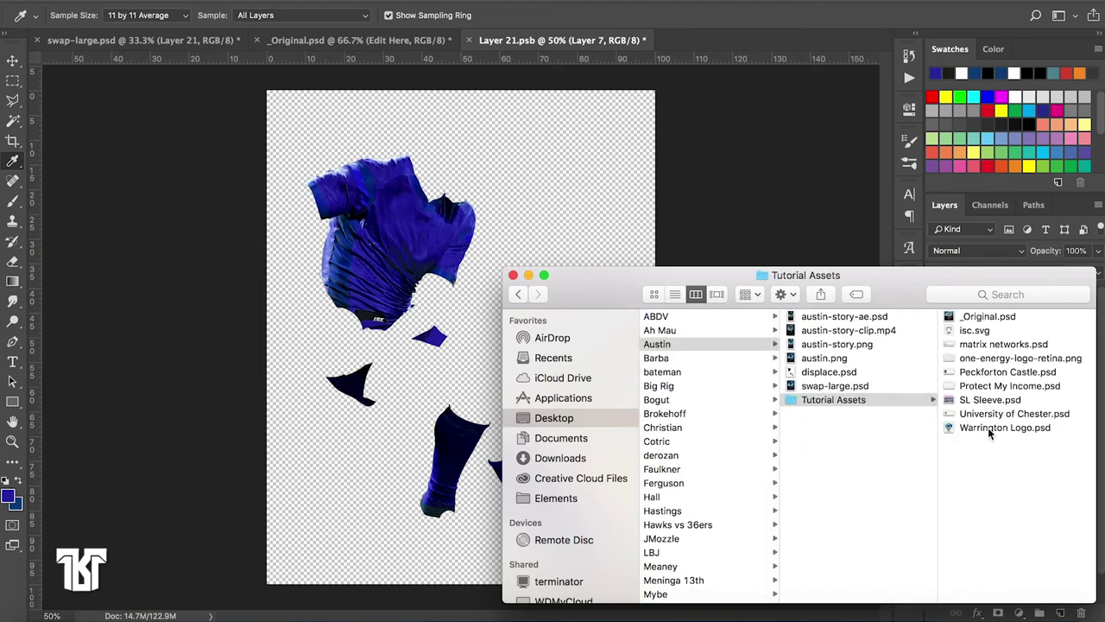
{"action": "double_click", "coordinate": [990, 432]}
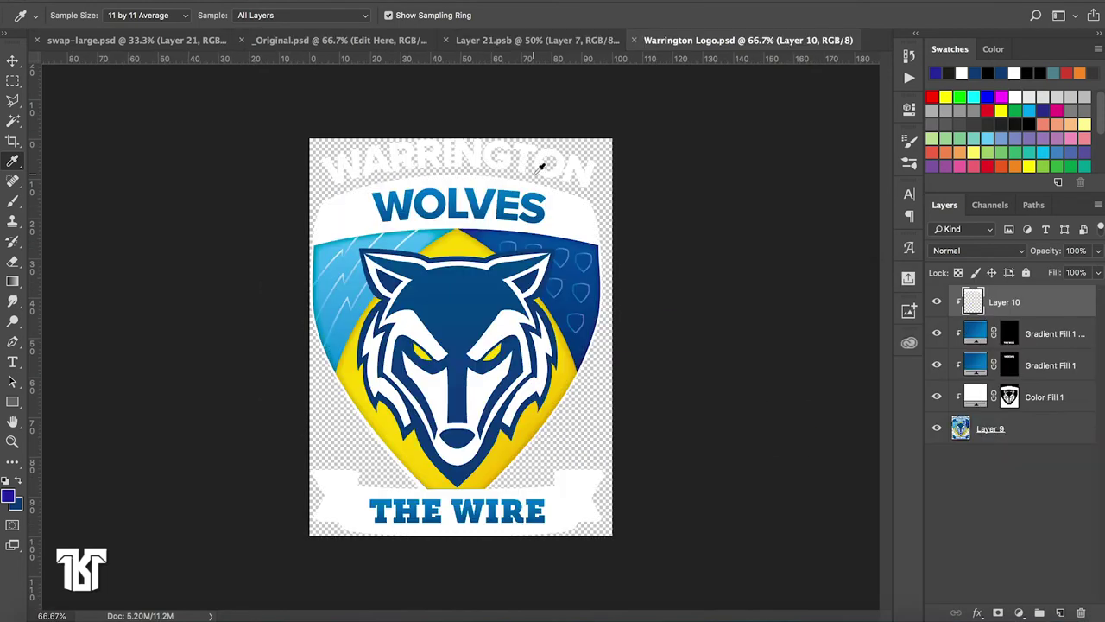
Sample the wolf logo's dark blue and fill a new Layer 8, clipped to Layer 7, in Color mode
{"action": "left_click", "coordinate": [462, 303]}
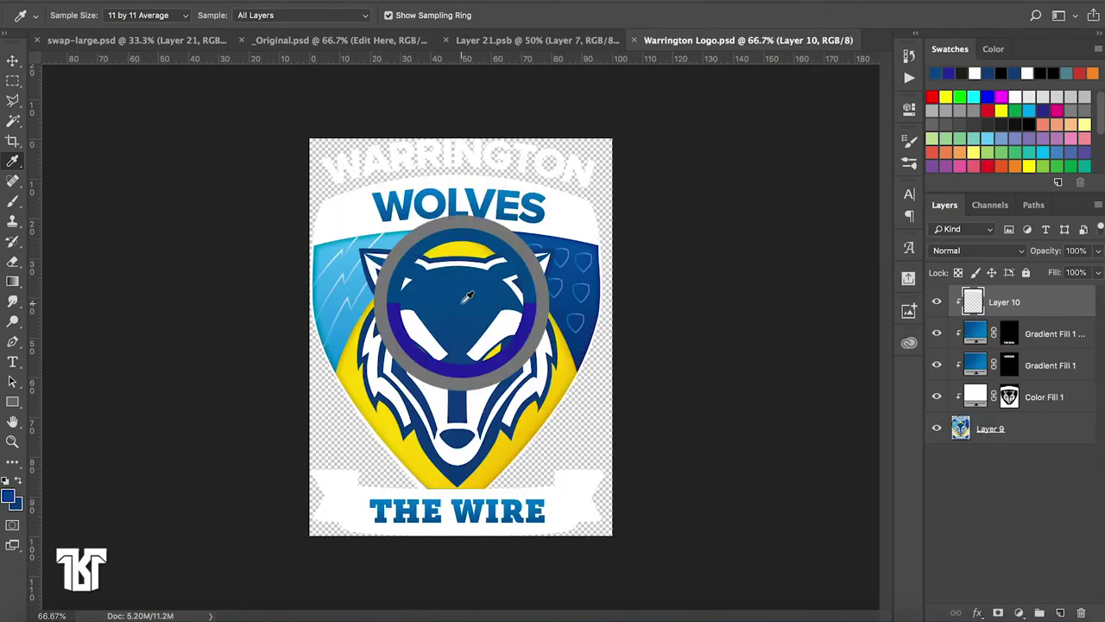
{"action": "left_click", "coordinate": [492, 40]}
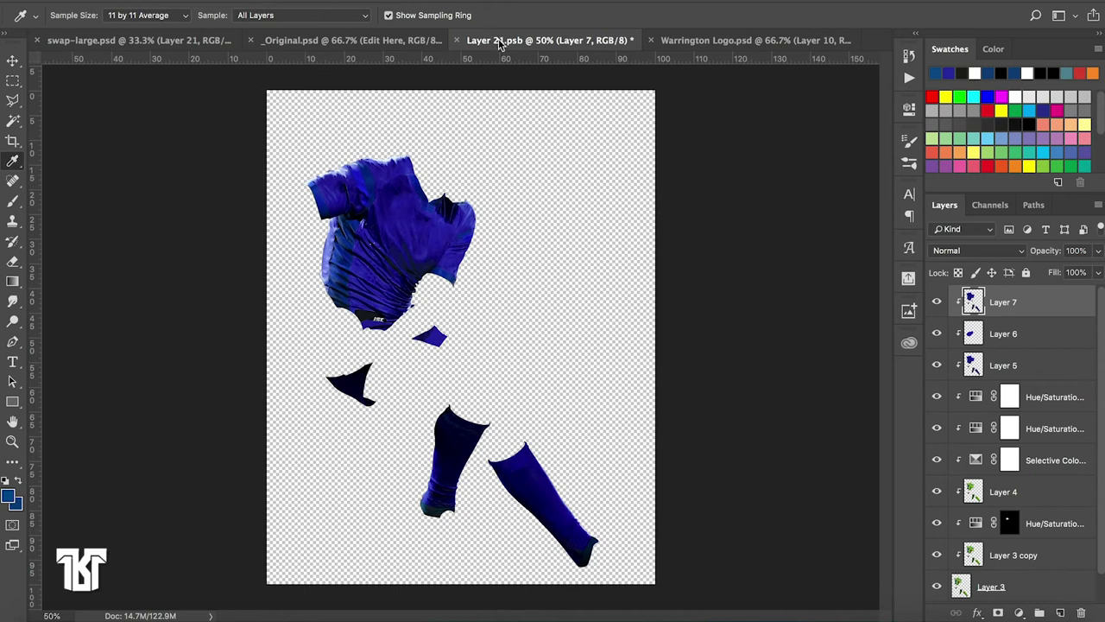
{"action": "left_click", "coordinate": [1060, 612]}
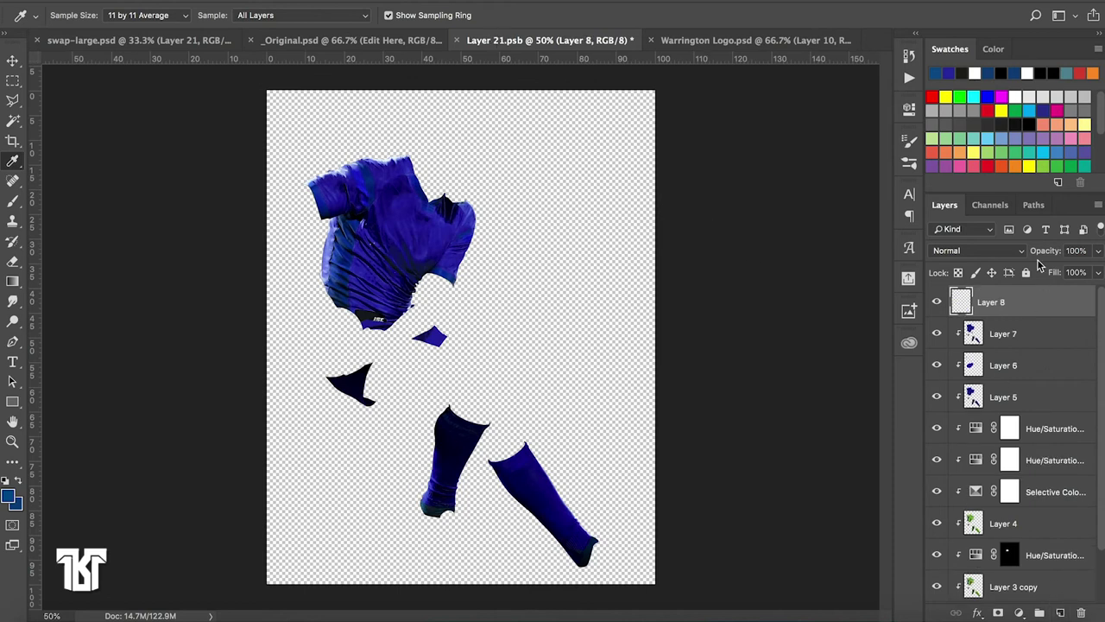
{"action": "left_click", "coordinate": [1030, 318], "text": "alt"}
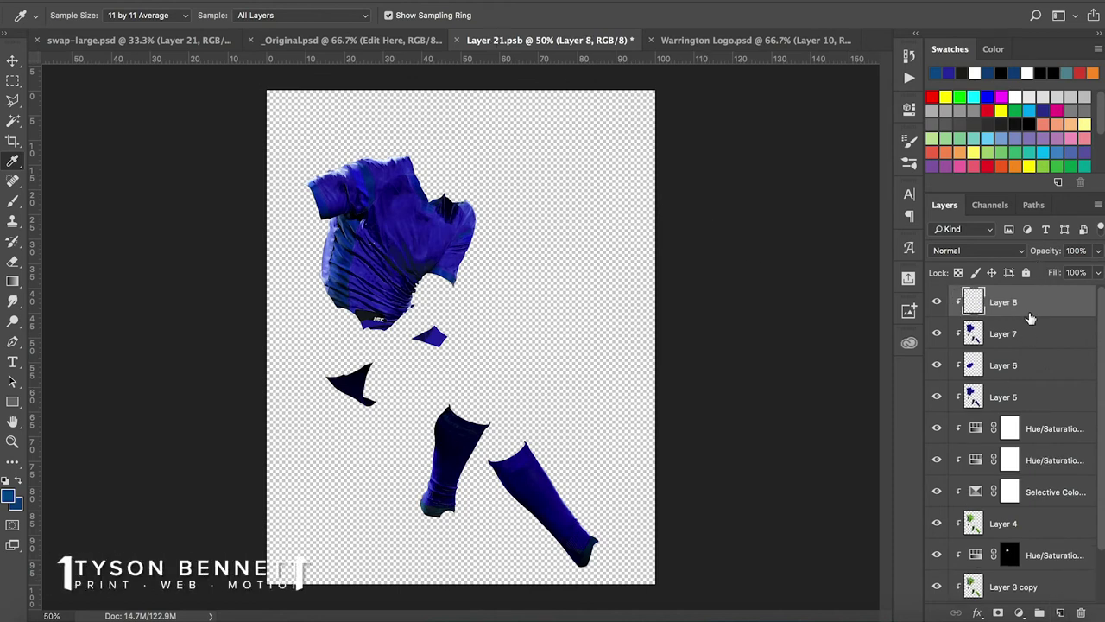
{"action": "key", "text": "alt+BackSpace"}
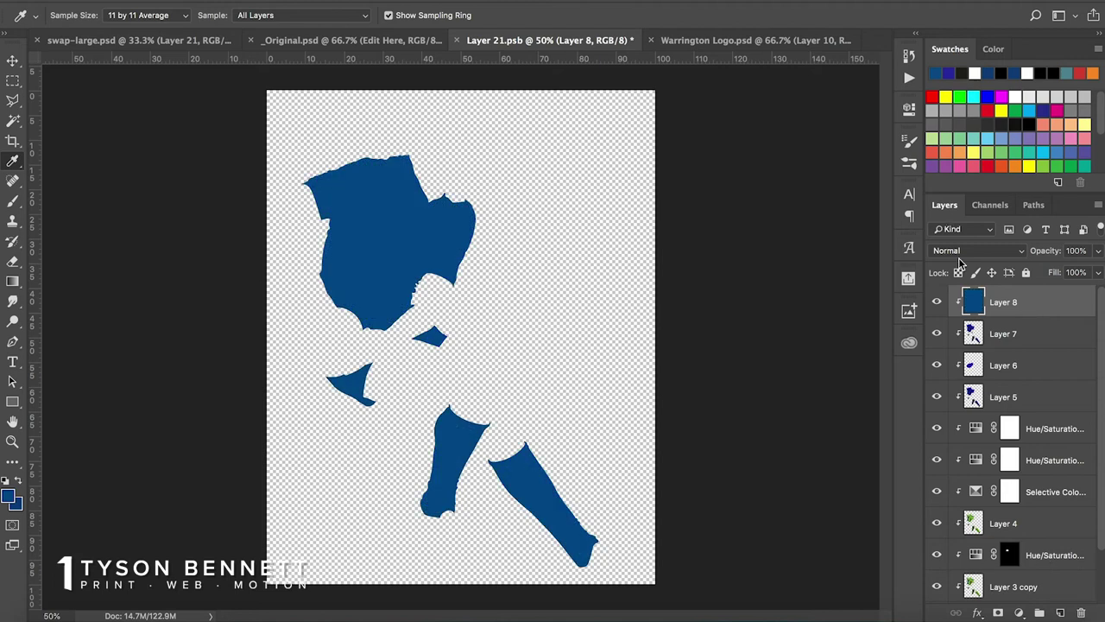
{"action": "left_click", "coordinate": [960, 251]}
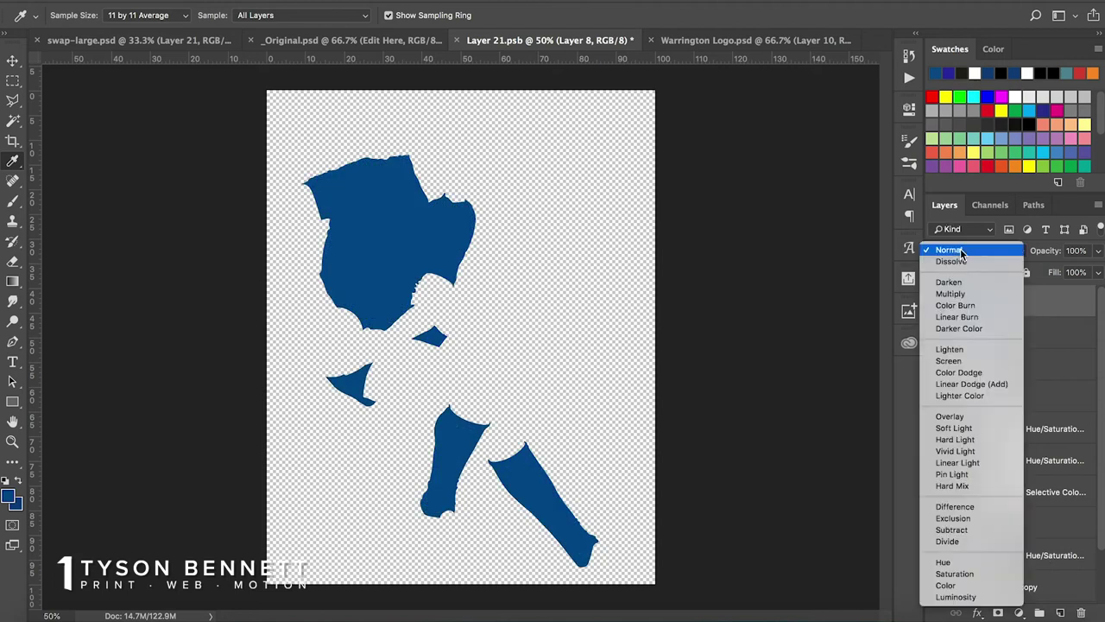
{"action": "left_click", "coordinate": [951, 587]}
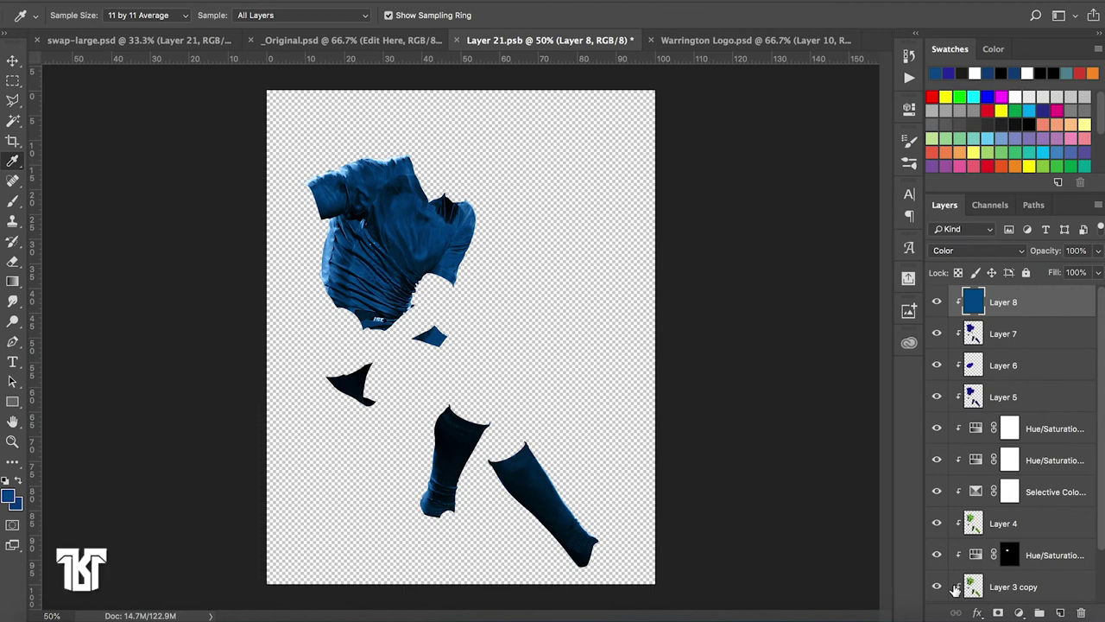
Try Hue, Saturation, Hard Light, Multiply and Soft Light blends on Layer 8, settling on Color
{"action": "key", "text": "ctrl+plus"}
{"action": "key", "text": "ctrl+plus"}
{"action": "key", "text": "ctrl+minus"}
{"action": "key", "text": "ctrl+minus"}
{"action": "left_click", "coordinate": [1001, 250]}
{"action": "left_click", "coordinate": [999, 228]}
{"action": "left_click", "coordinate": [985, 250]}
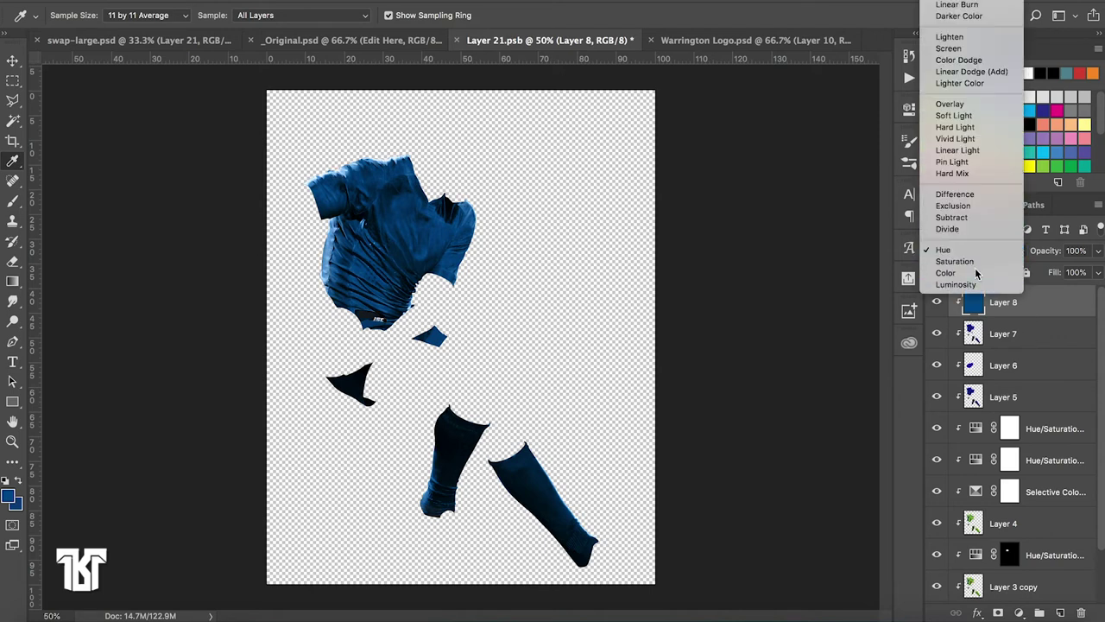
{"action": "left_click", "coordinate": [976, 274]}
{"action": "left_click", "coordinate": [979, 250]}
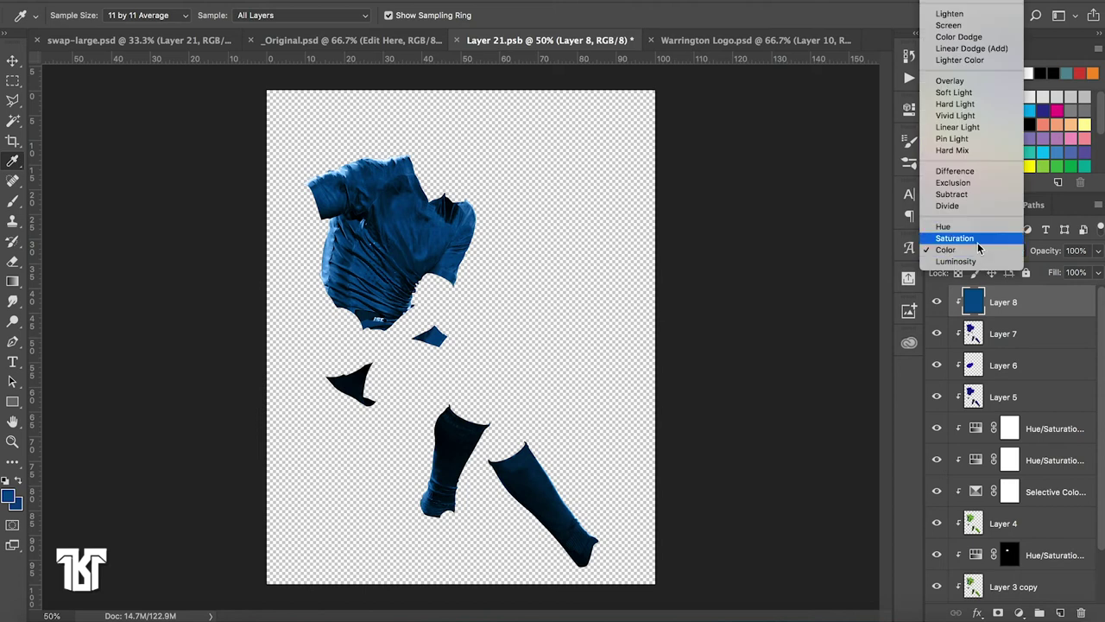
{"action": "left_click", "coordinate": [979, 240]}
{"action": "left_click", "coordinate": [978, 251]}
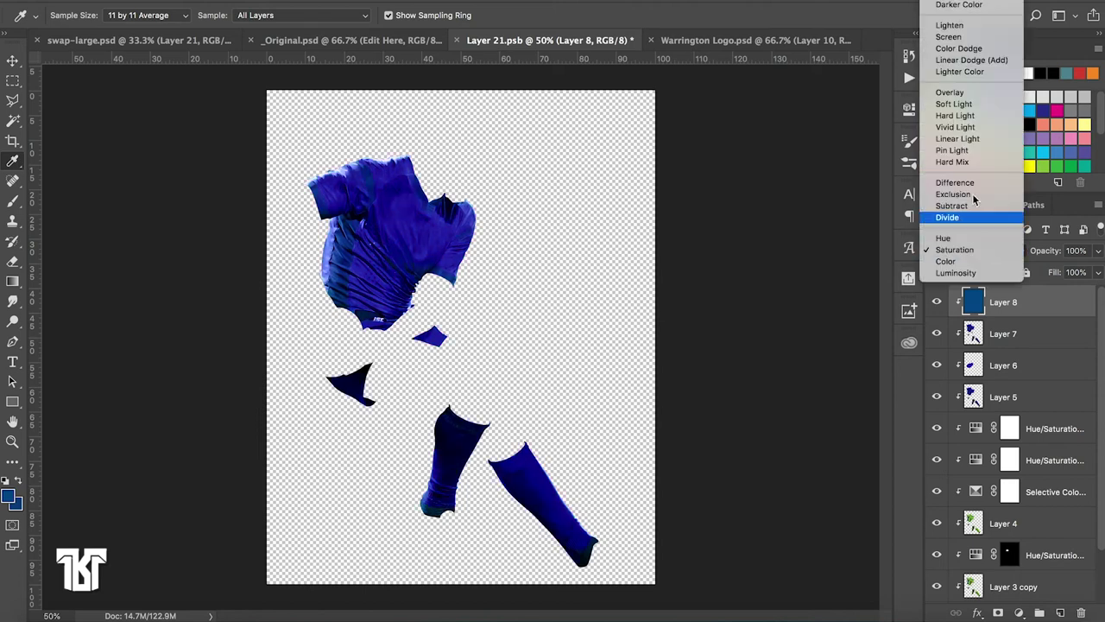
{"action": "left_click", "coordinate": [955, 116]}
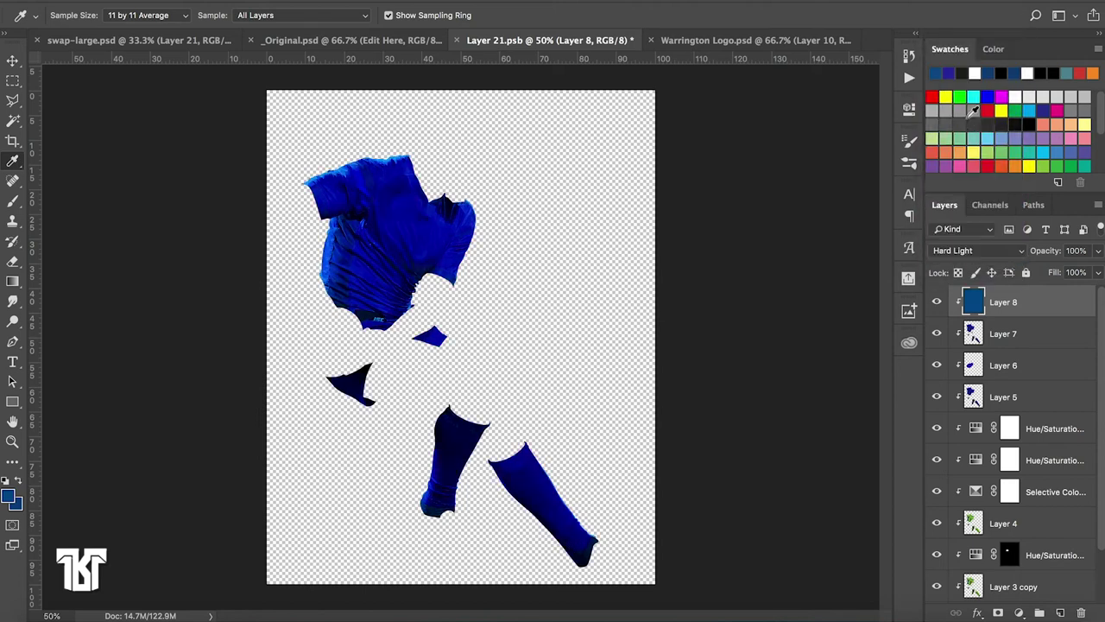
{"action": "left_click", "coordinate": [945, 251]}
{"action": "left_click", "coordinate": [953, 101]}
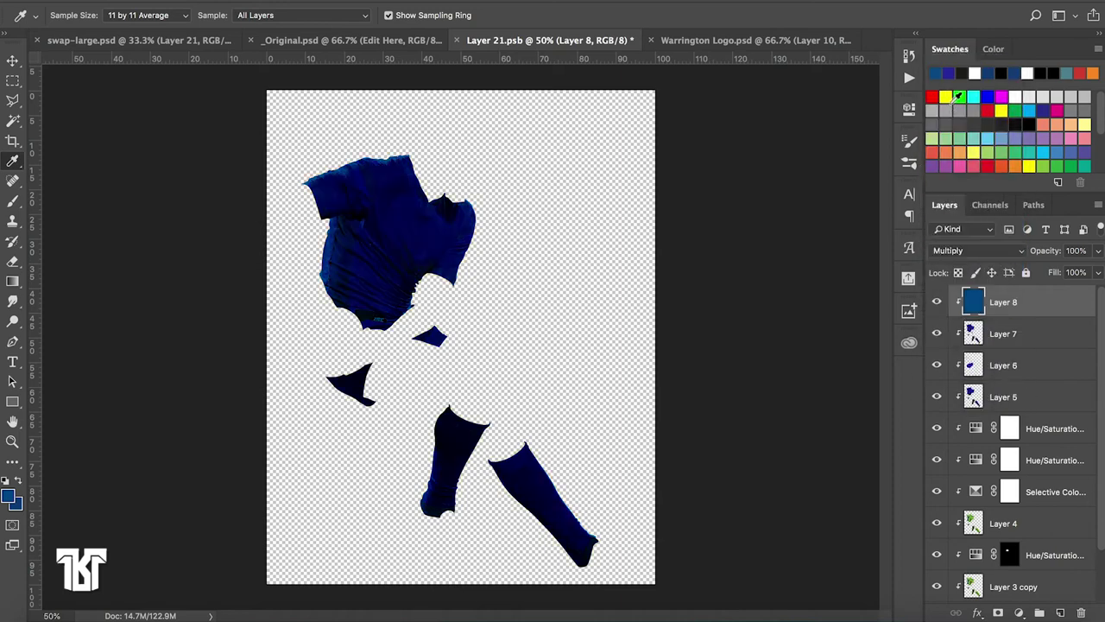
{"action": "left_click", "coordinate": [941, 252]}
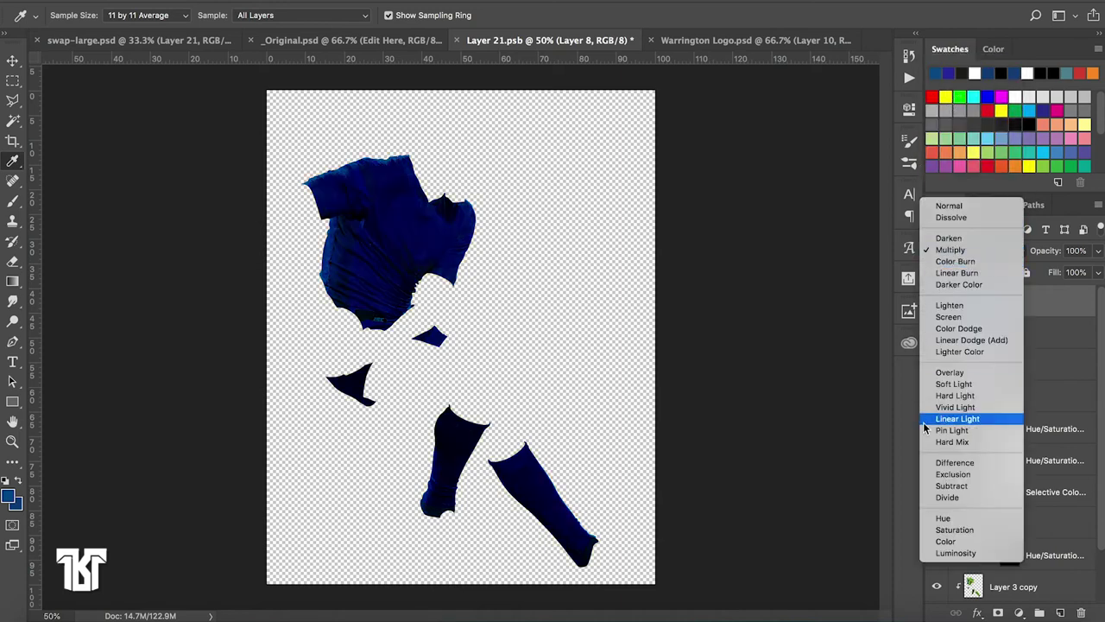
{"action": "left_click", "coordinate": [953, 384]}
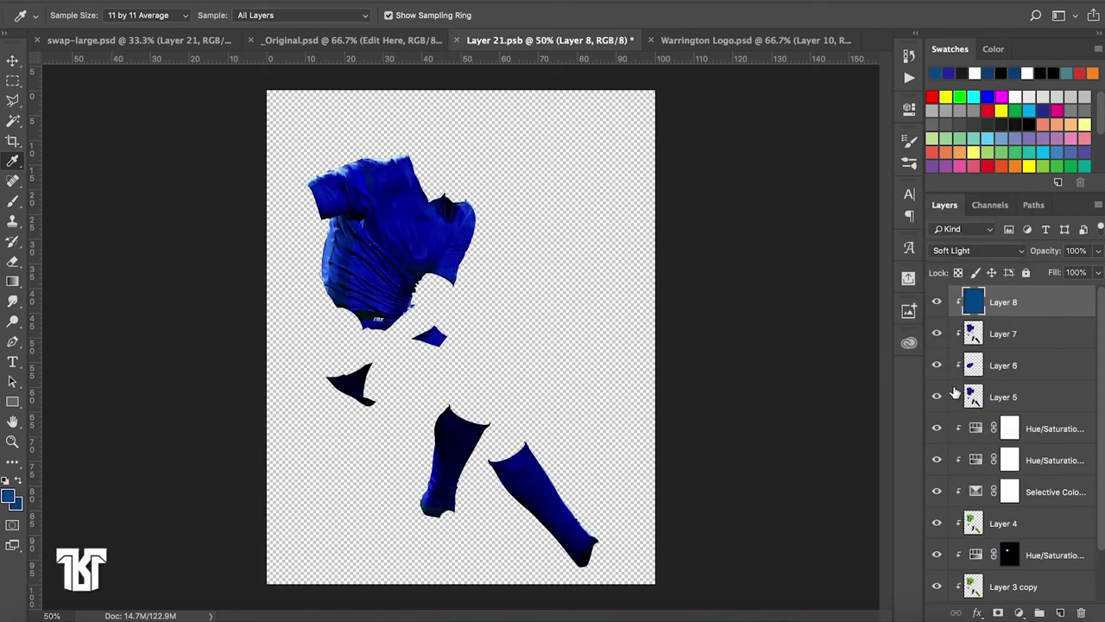
{"action": "left_click", "coordinate": [963, 250]}
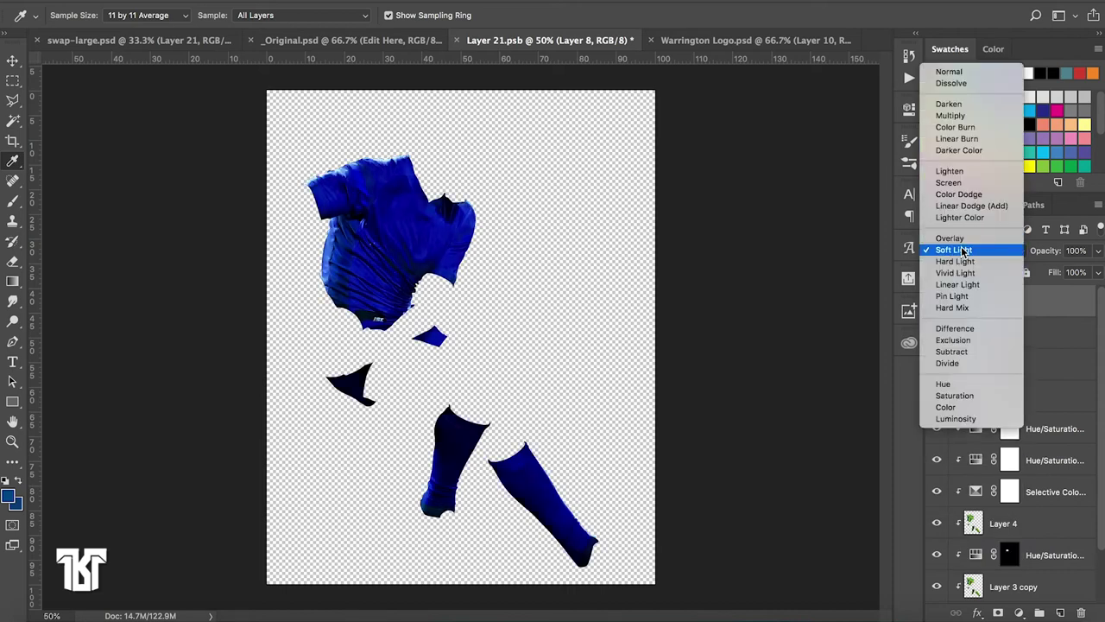
{"action": "left_click", "coordinate": [936, 410]}
Toggle Layer 8 and Layer 2 visibility to compare the recoloured kit, leaving Layer 2 hidden
{"action": "left_click", "coordinate": [936, 302]}
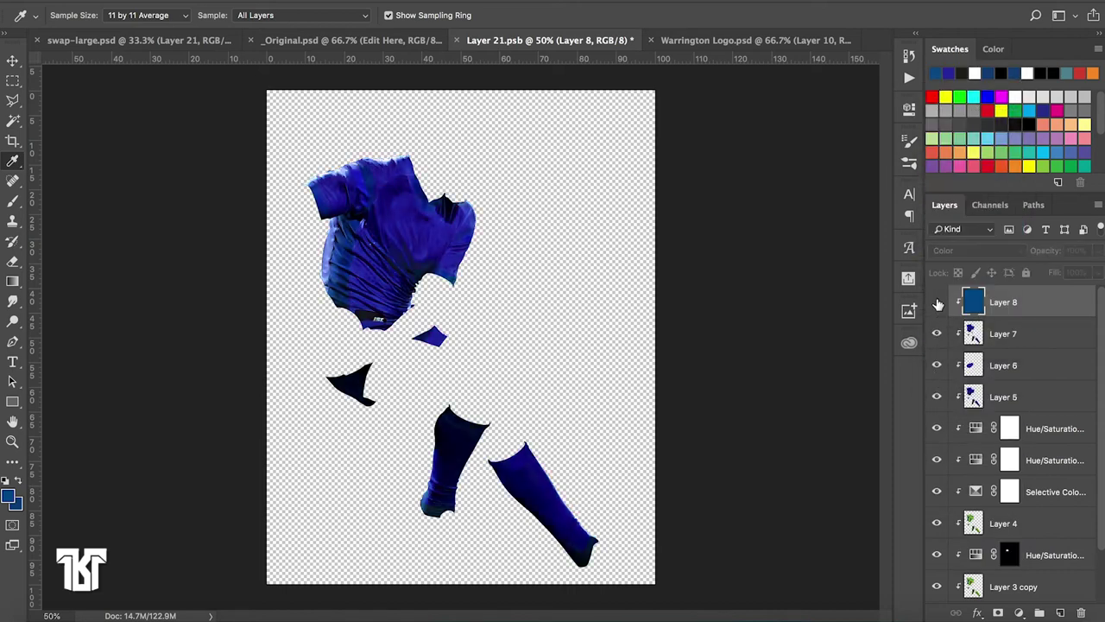
{"action": "scroll", "coordinate": [1005, 555], "scroll_direction": "down", "scroll_amount": 2}
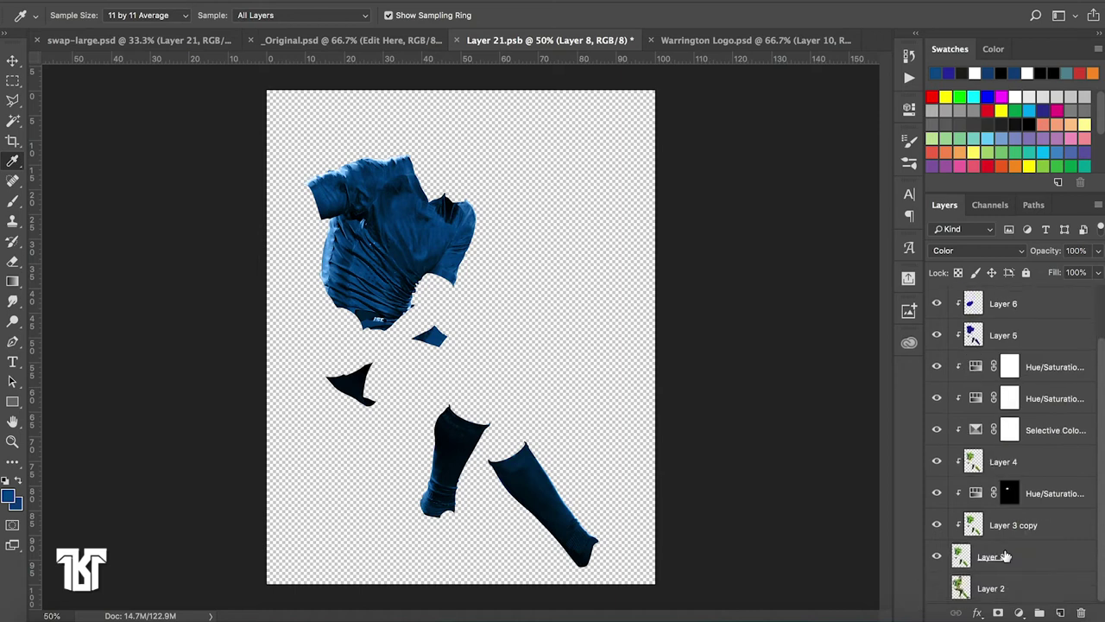
{"action": "left_click", "coordinate": [936, 588]}
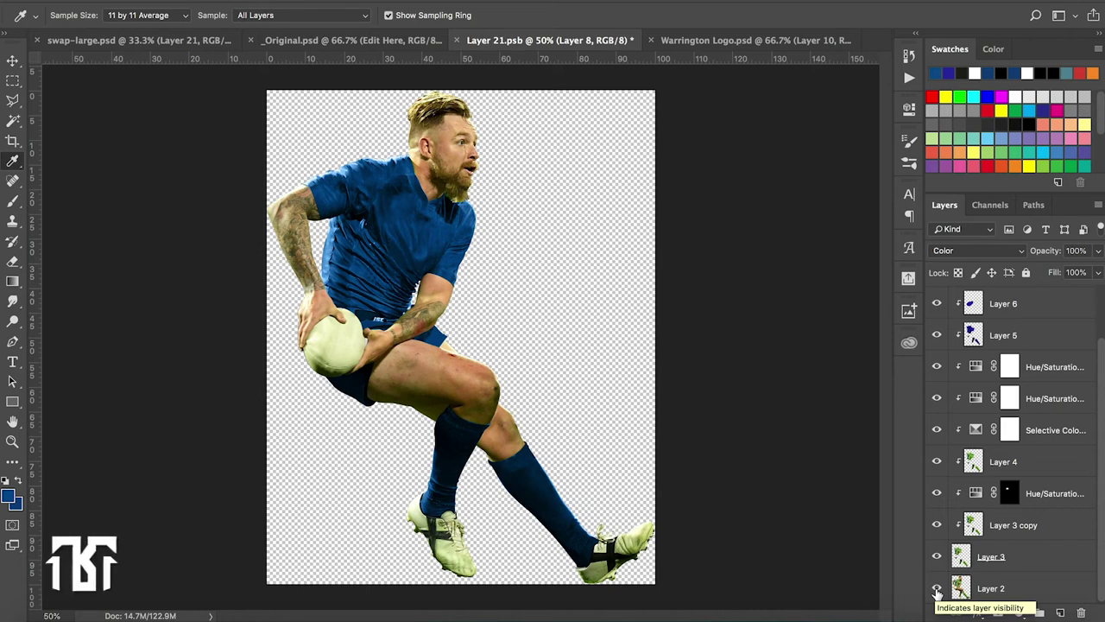
{"action": "left_click", "coordinate": [937, 588]}
{"action": "scroll", "coordinate": [991, 491], "scroll_direction": "up", "scroll_amount": 2}
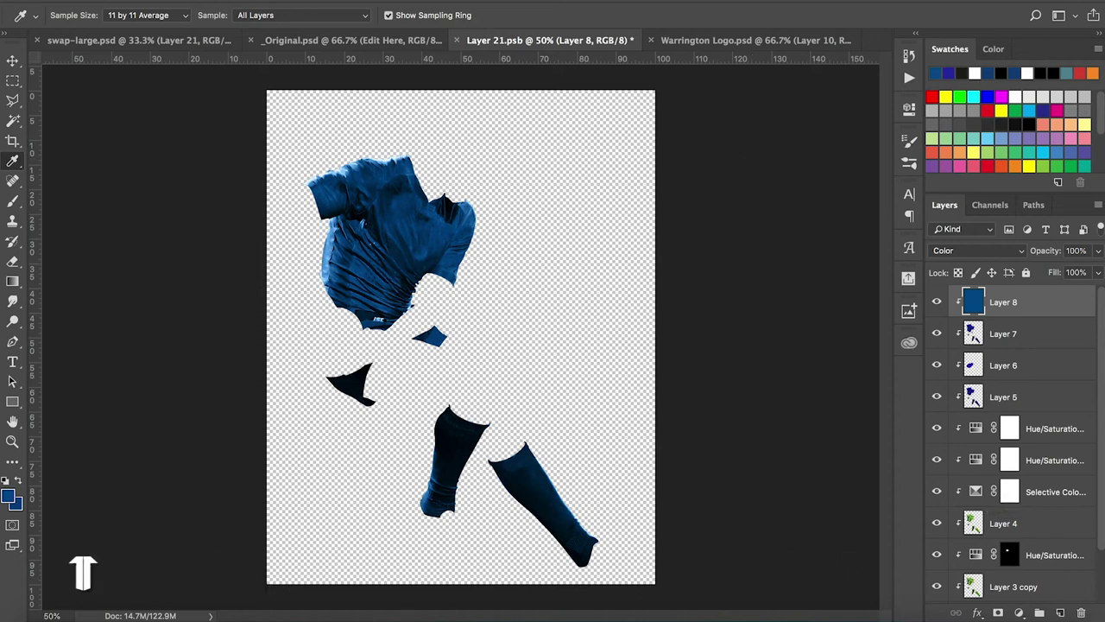
Duplicate the kit document under the name 'displacement'
{"action": "left_click", "coordinate": [208, 2]}
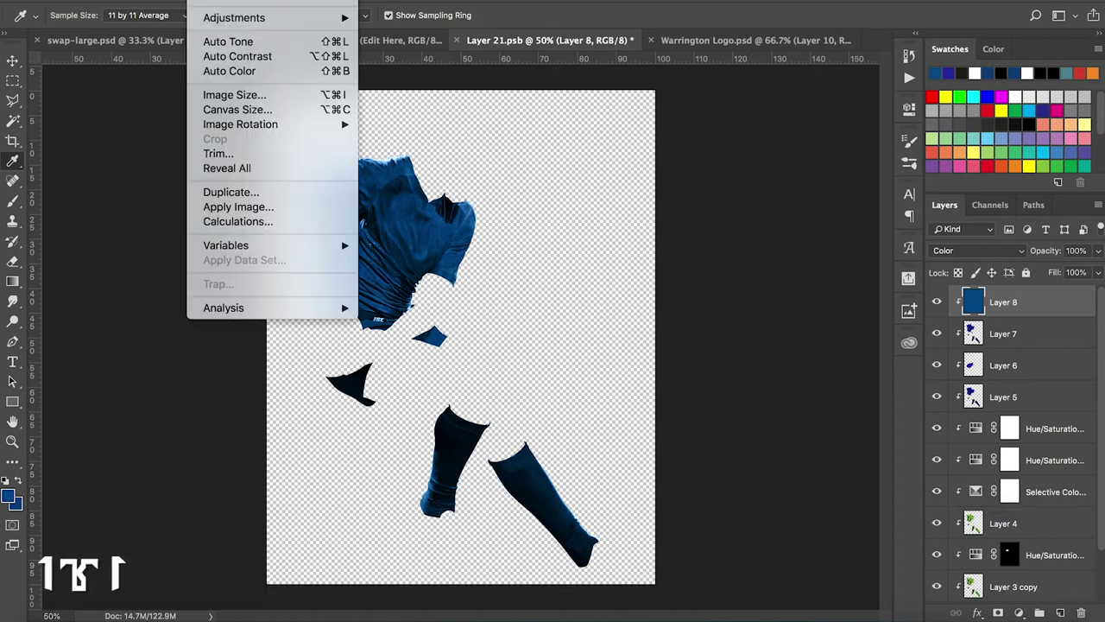
{"action": "left_click", "coordinate": [278, 193]}
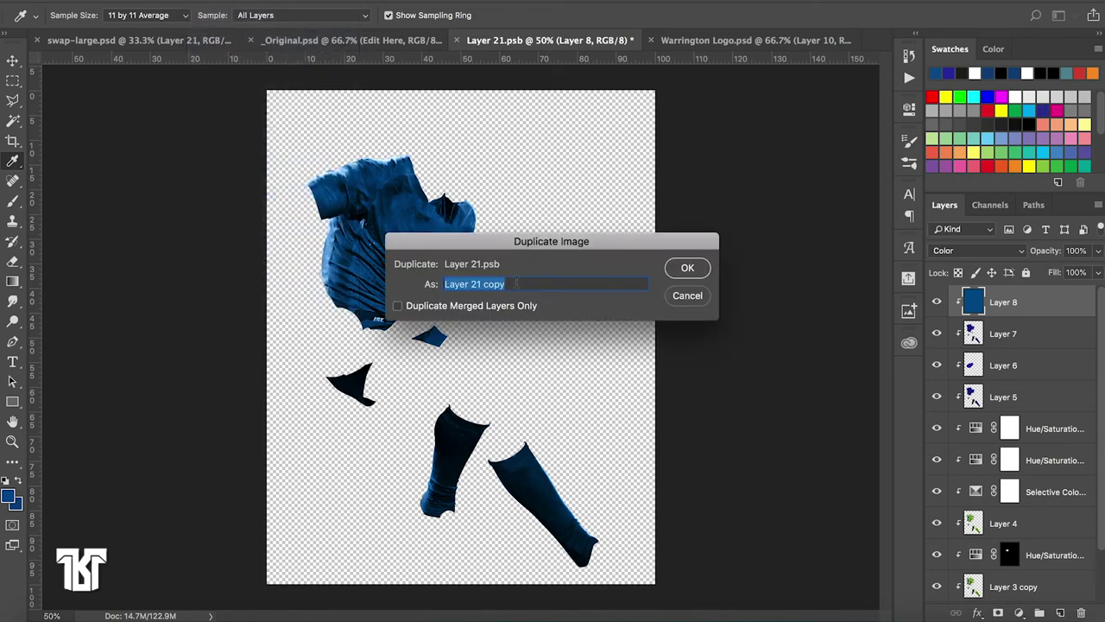
{"action": "type", "text": "disp"}
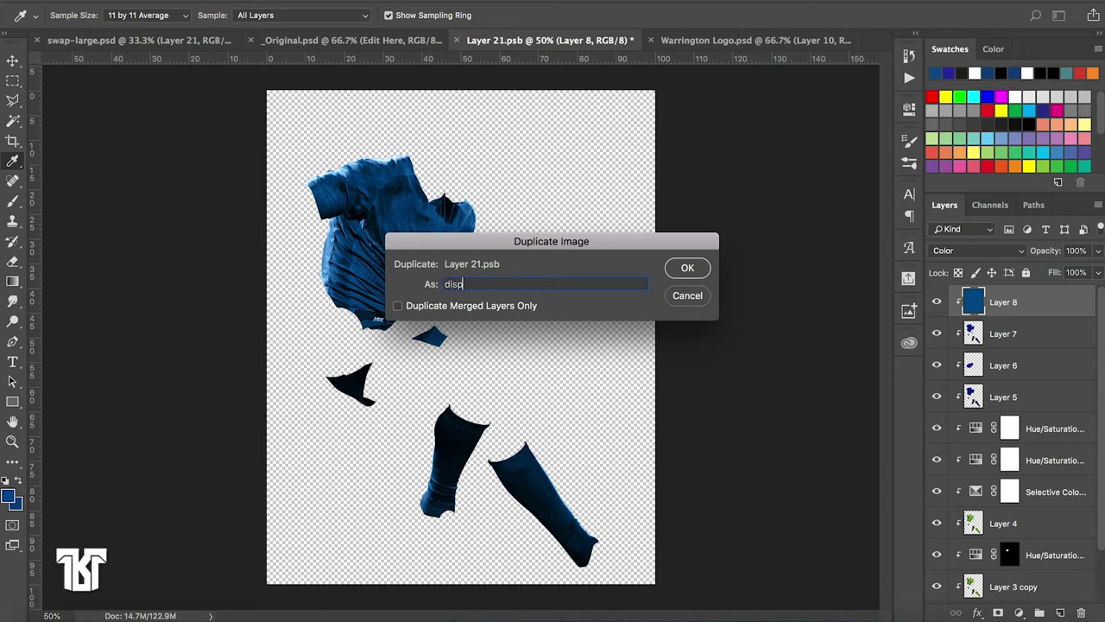
{"action": "type", "text": "lacement"}
{"action": "left_click", "coordinate": [687, 268]}
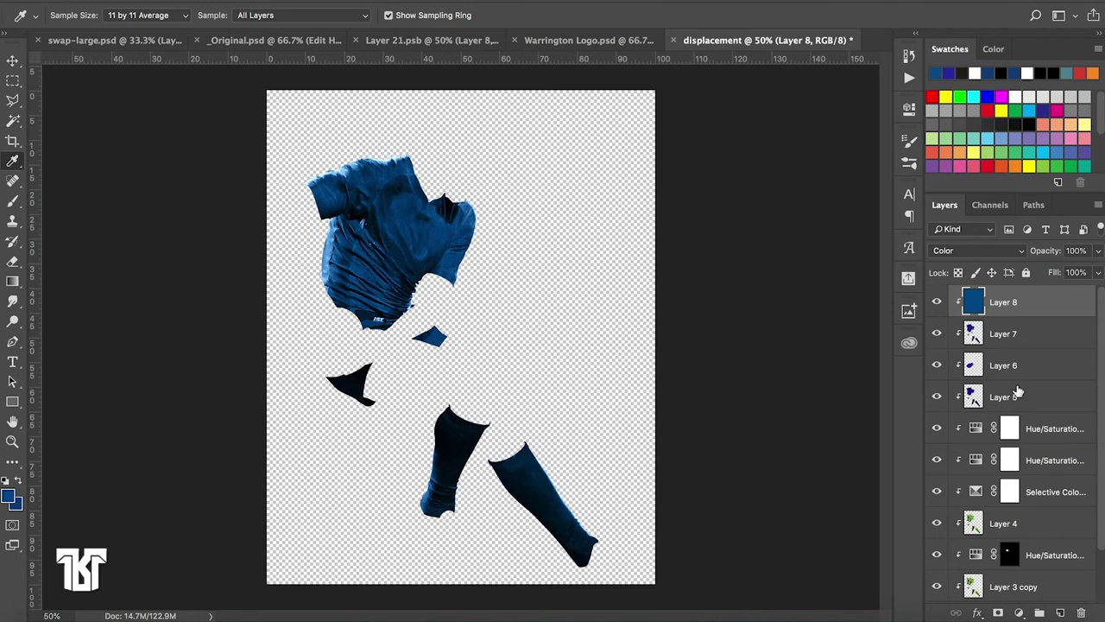
Merge visible layers into a single Layer 8 and delete the leftover Layer 2
{"action": "scroll", "coordinate": [1024, 397], "scroll_direction": "down", "scroll_amount": 2}
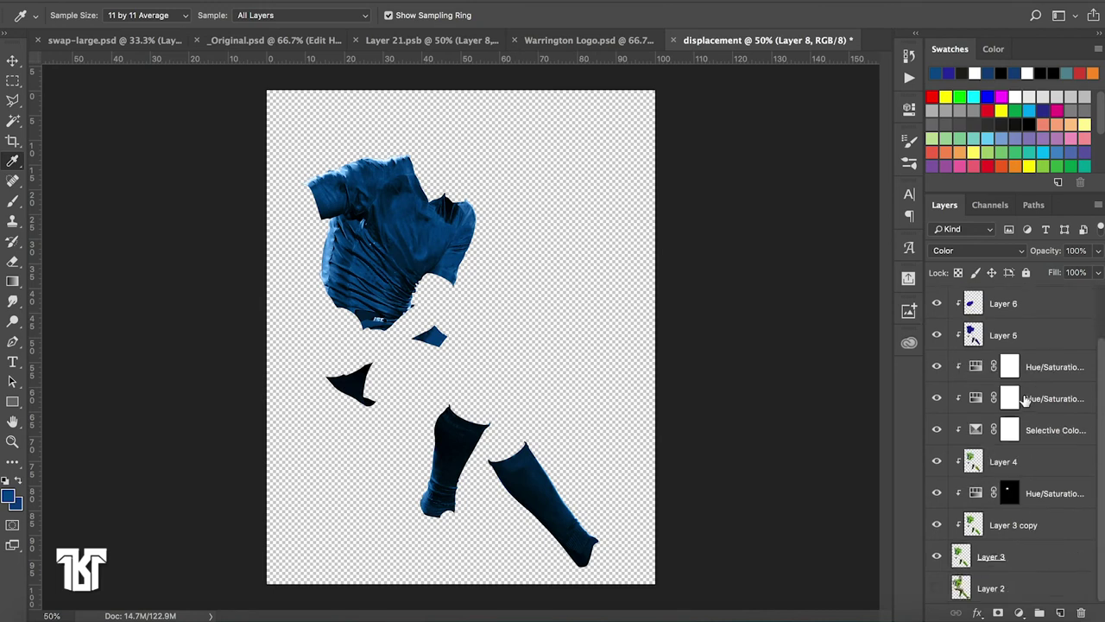
{"action": "scroll", "coordinate": [1025, 398], "scroll_direction": "up", "scroll_amount": 2}
{"action": "left_click", "coordinate": [1096, 205]}
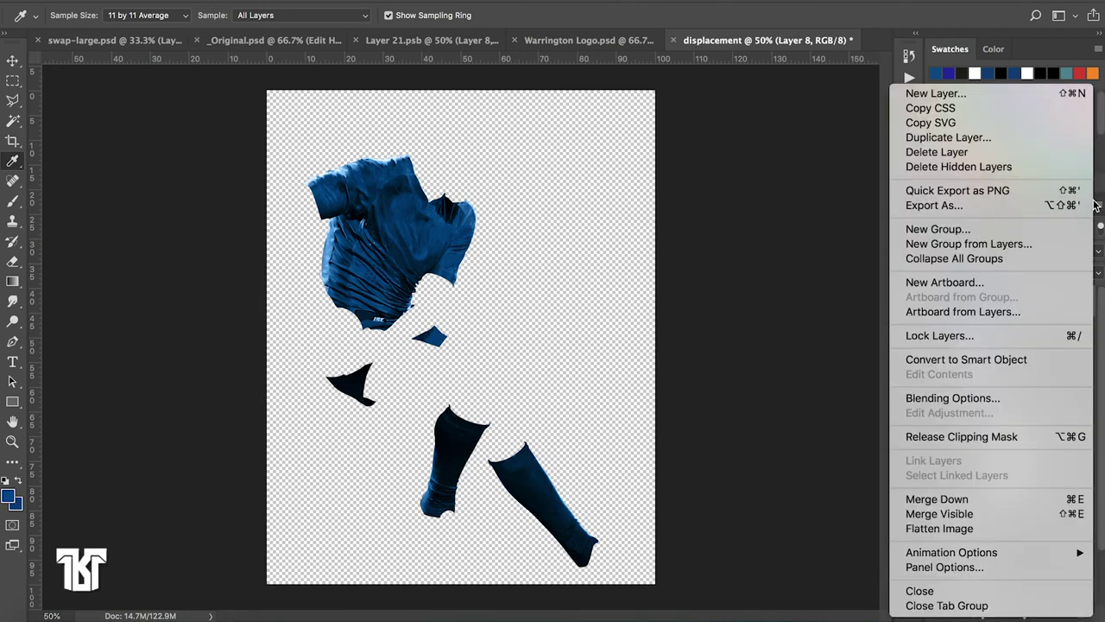
{"action": "left_click", "coordinate": [964, 515]}
{"action": "left_click_drag", "start_coordinate": [1031, 339], "coordinate": [1080, 614]}
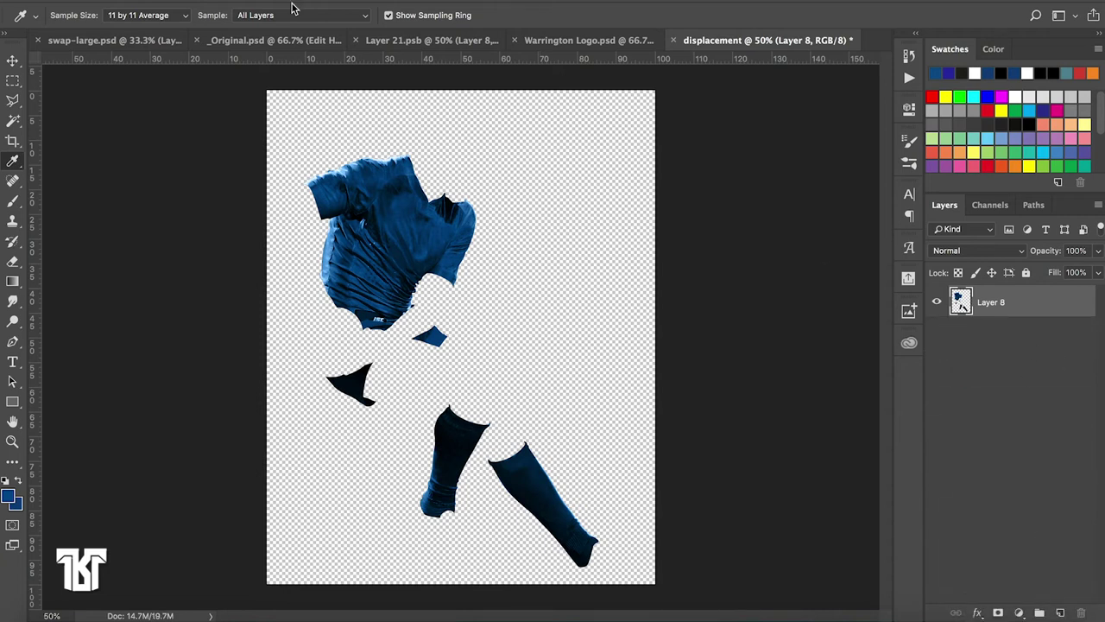
Apply Black & White to Layer 8 with Cyans at 125% and Blues at 89%
{"action": "left_click", "coordinate": [207, 0]}
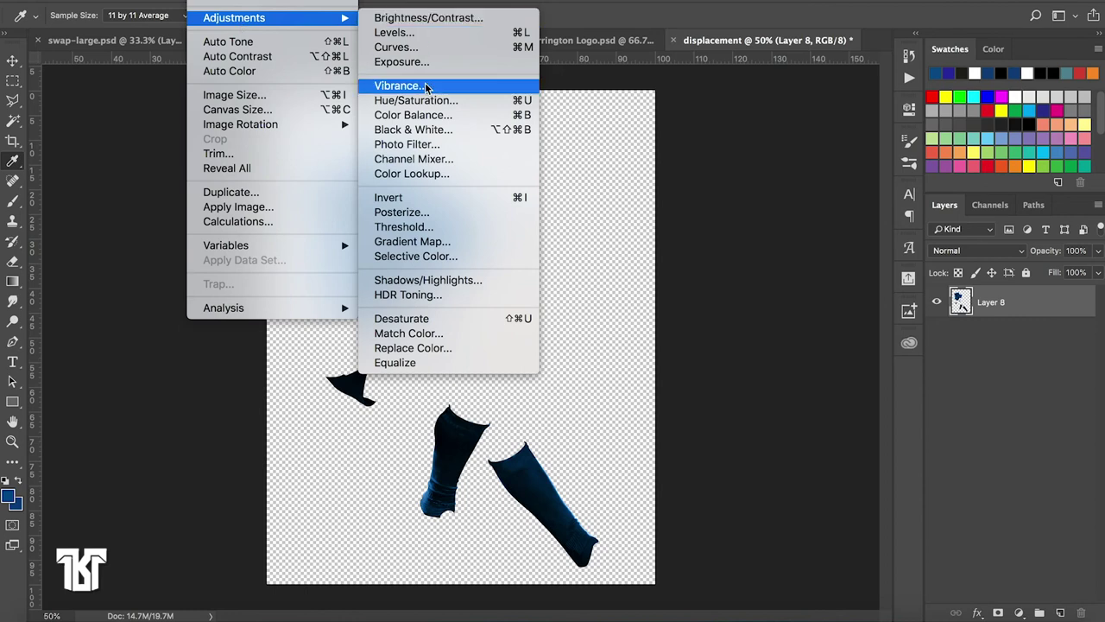
{"action": "mouse_move", "coordinate": [259, 17]}
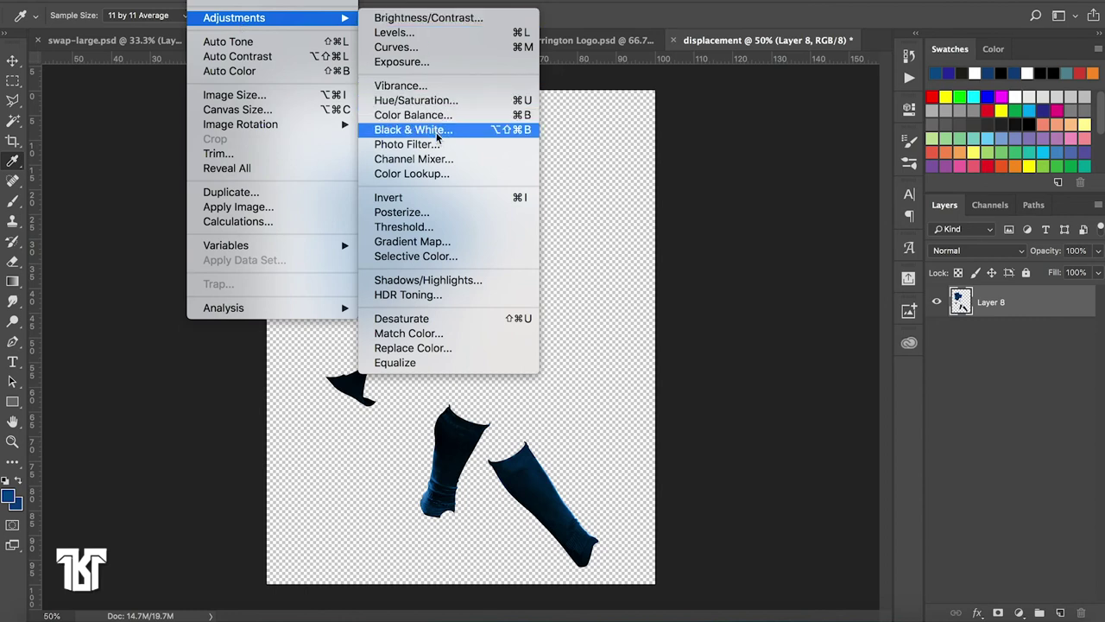
{"action": "left_click", "coordinate": [438, 131]}
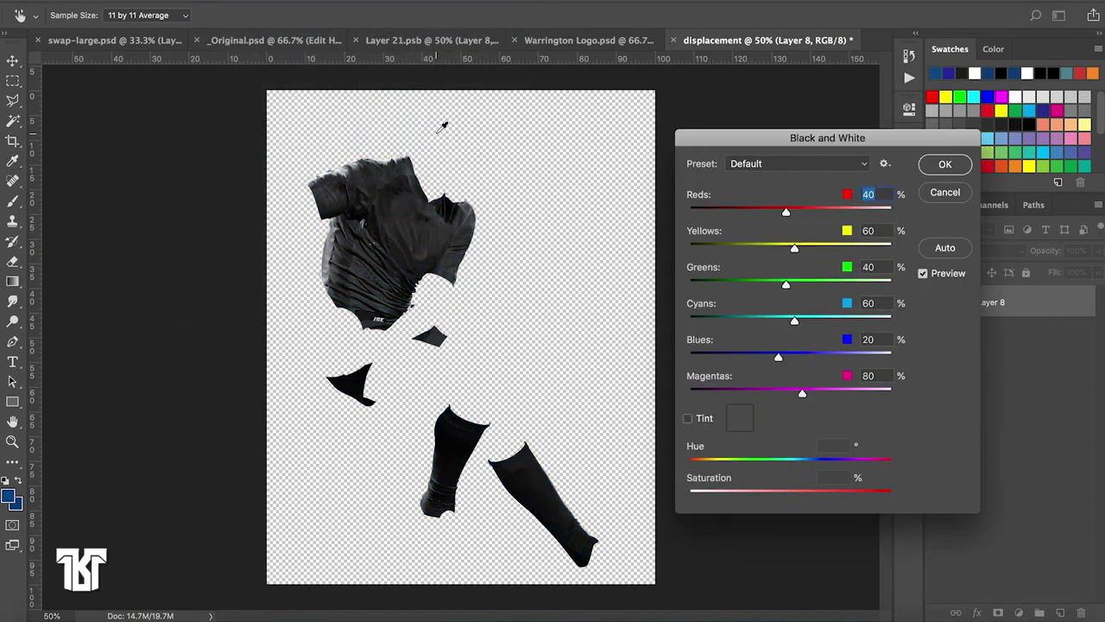
{"action": "mouse_move", "coordinate": [794, 320]}
{"action": "left_mouse_down"}
{"action": "mouse_move", "coordinate": [823, 321]}
{"action": "mouse_move", "coordinate": [810, 323]}
{"action": "left_mouse_up"}
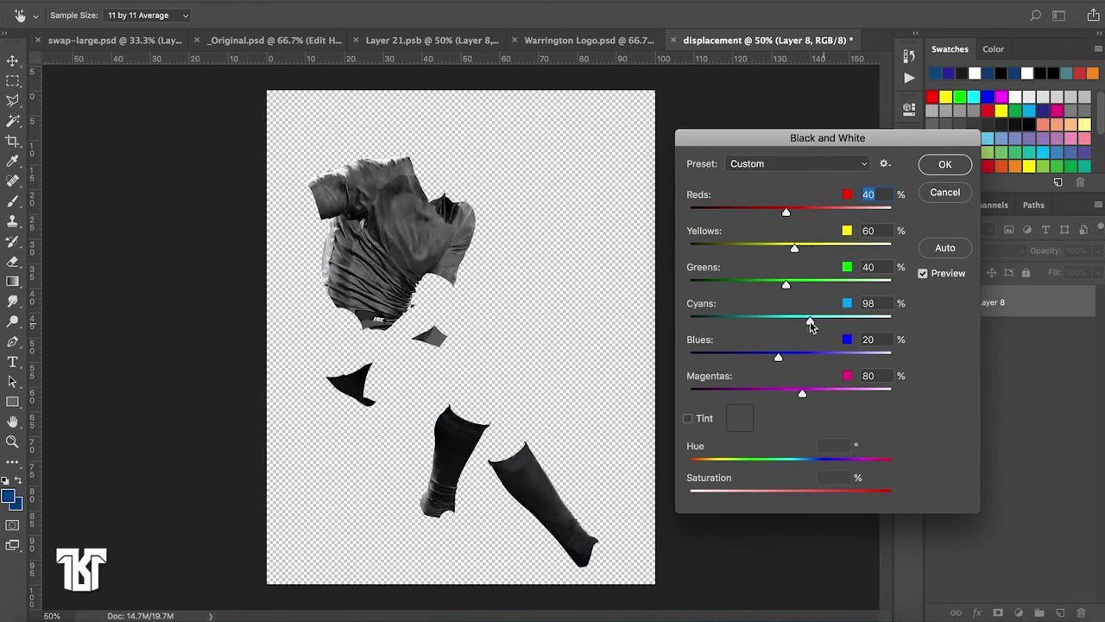
{"action": "left_click_drag", "start_coordinate": [780, 355], "coordinate": [801, 361]}
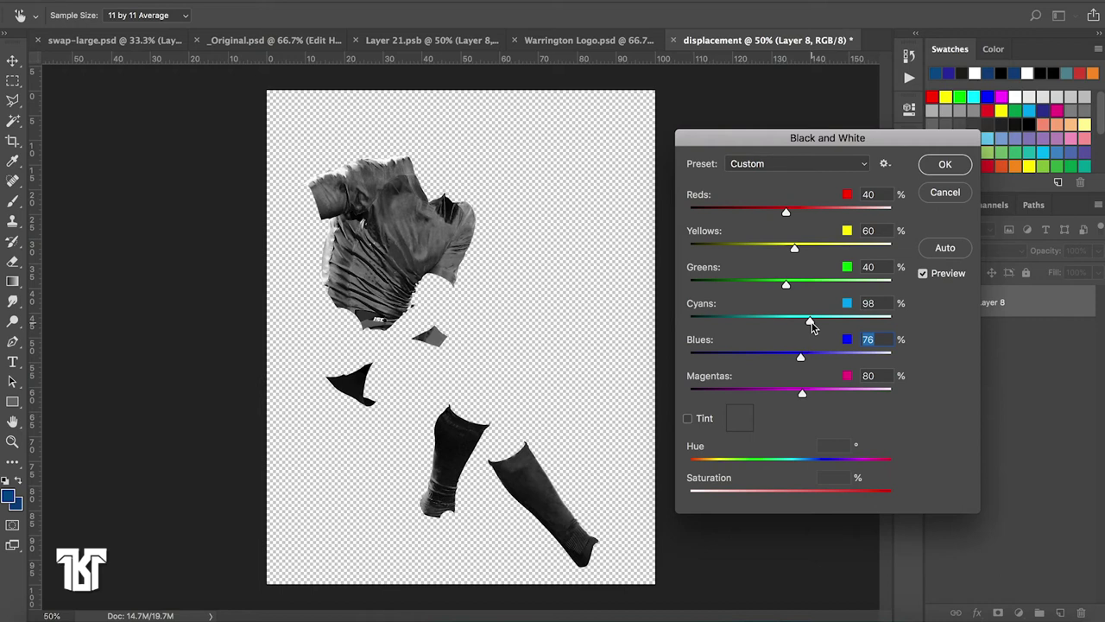
{"action": "mouse_move", "coordinate": [811, 326]}
{"action": "left_mouse_down"}
{"action": "mouse_move", "coordinate": [824, 326]}
{"action": "mouse_move", "coordinate": [806, 364]}
{"action": "left_mouse_up"}
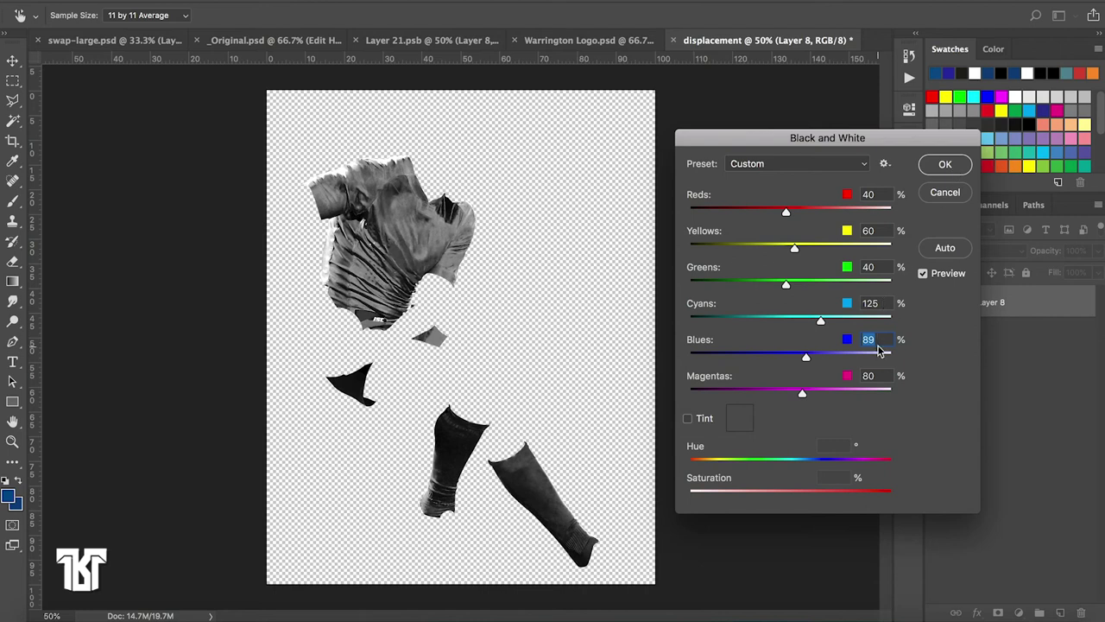
{"action": "left_click", "coordinate": [948, 165]}
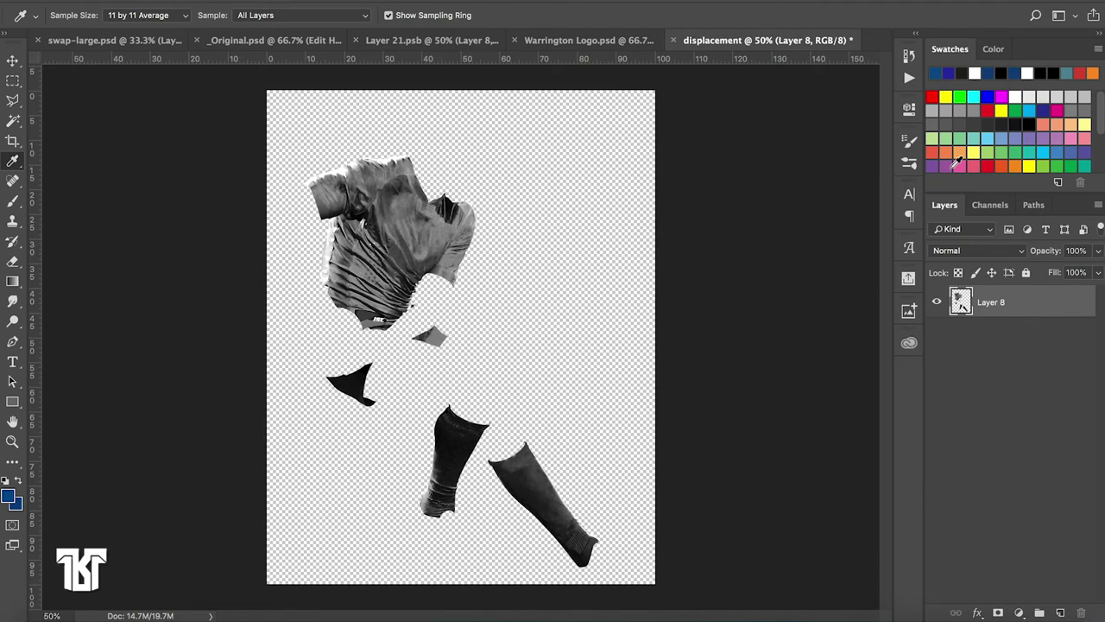
{"action": "left_click", "coordinate": [936, 301]}
Save as Photoshop-format displacement.psd in Sports Art > Austin > Tutorial Assets, then close it
{"action": "left_click", "coordinate": [134, 2]}
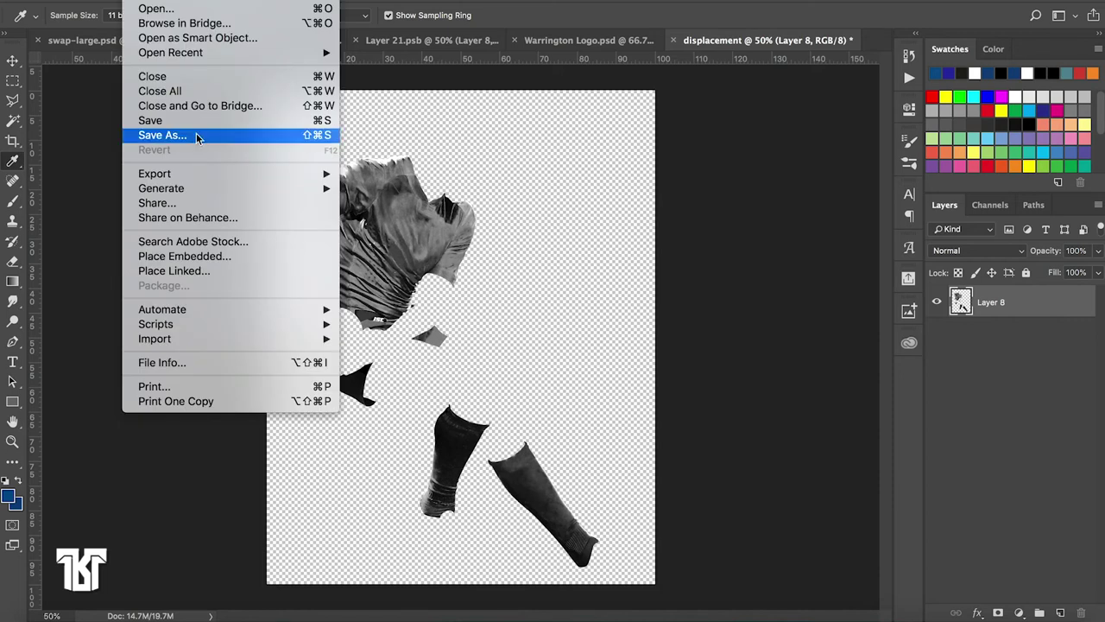
{"action": "left_click", "coordinate": [197, 135]}
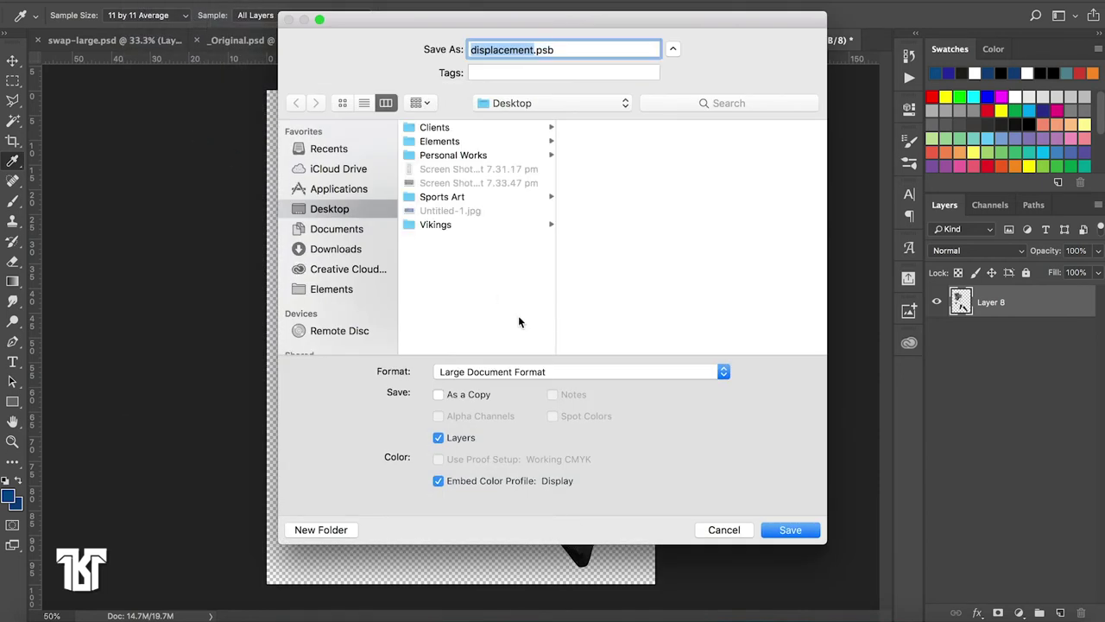
{"action": "left_click", "coordinate": [538, 374]}
{"action": "left_click", "coordinate": [538, 360]}
{"action": "left_click", "coordinate": [491, 129]}
{"action": "left_click", "coordinate": [489, 143]}
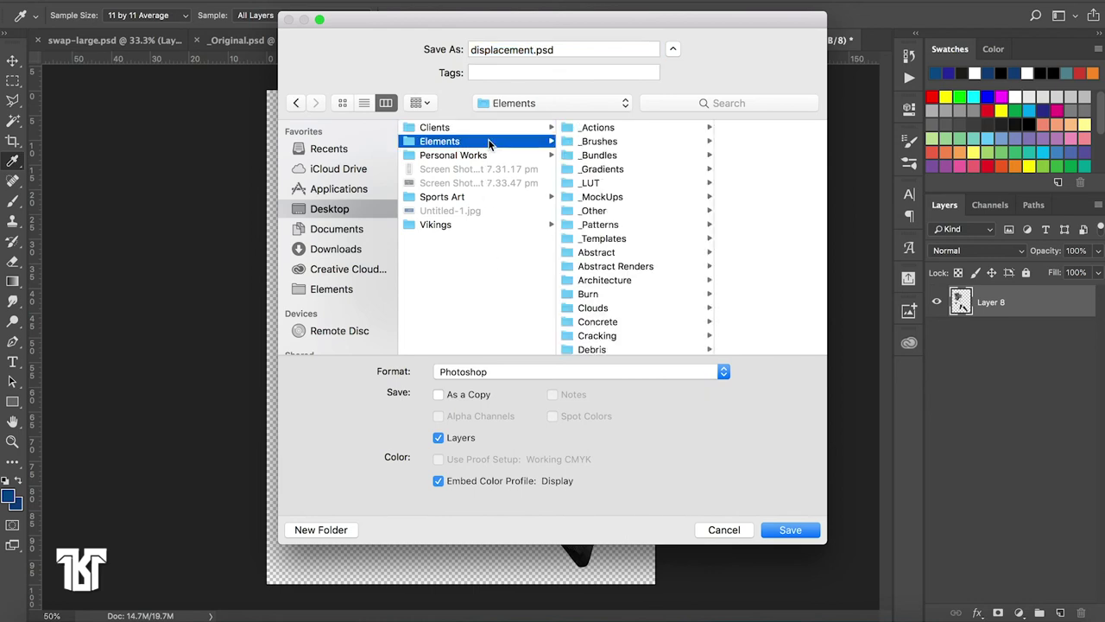
{"action": "left_click", "coordinate": [472, 197]}
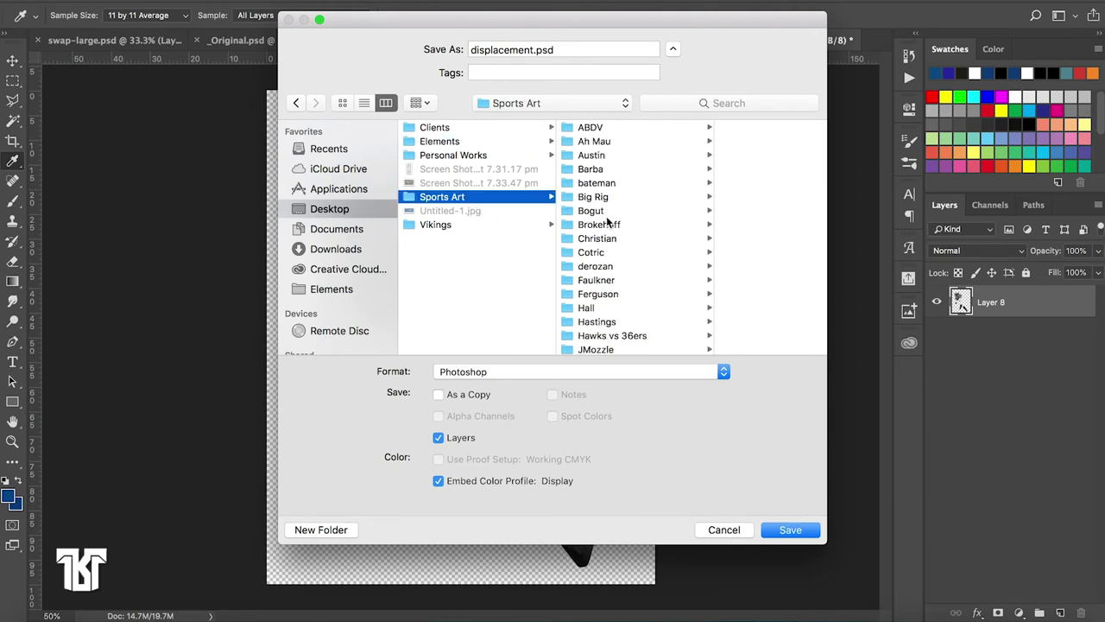
{"action": "left_click", "coordinate": [608, 157]}
{"action": "left_click", "coordinate": [719, 210]}
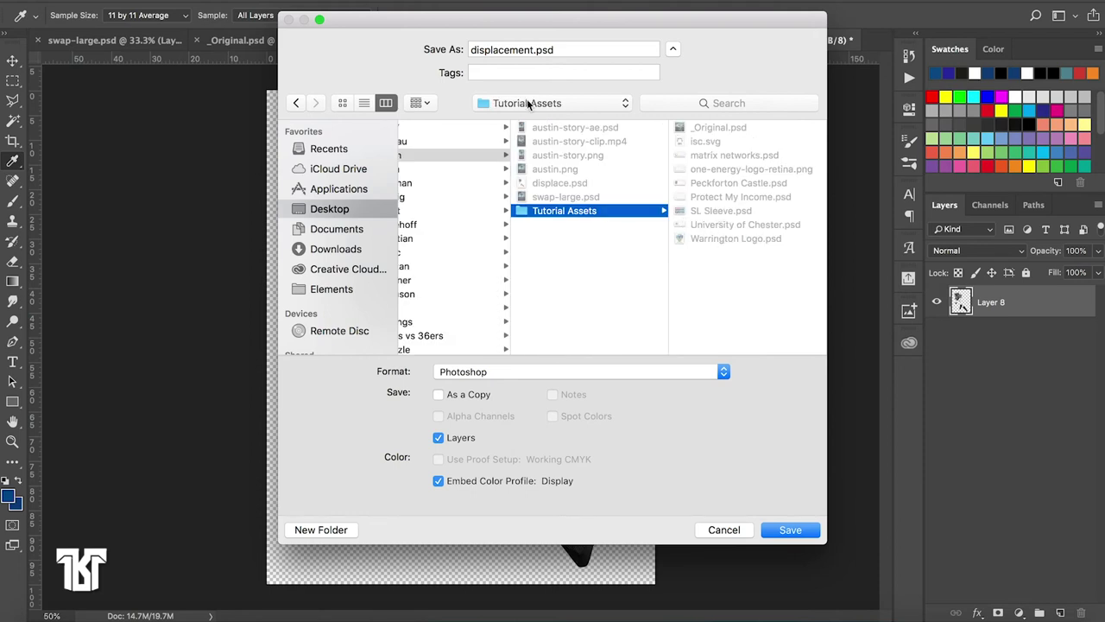
{"action": "left_click", "coordinate": [789, 533]}
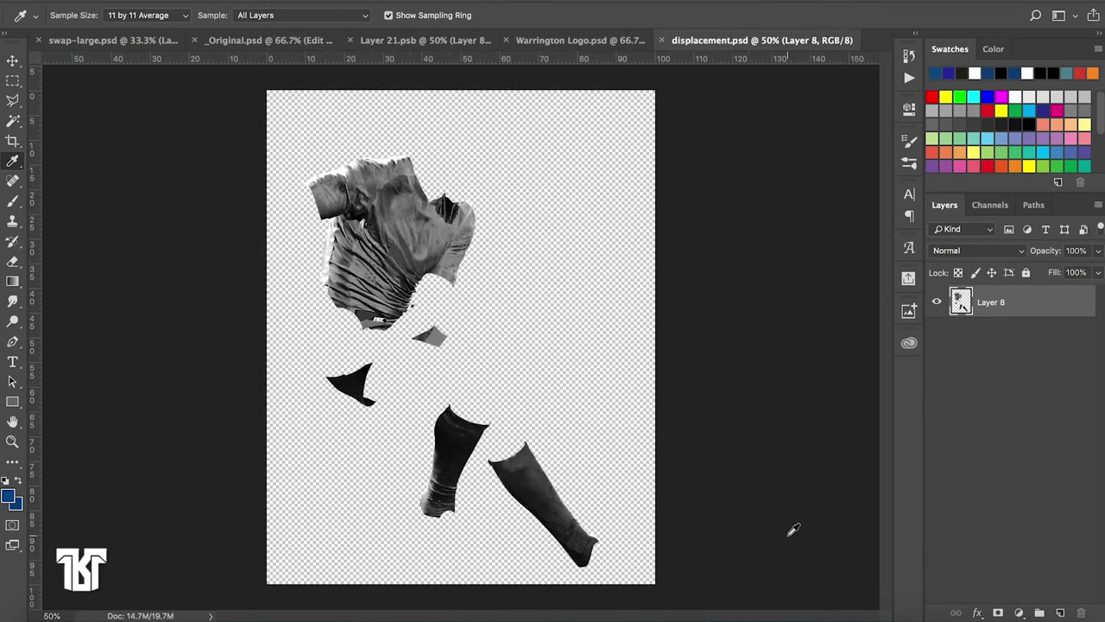
{"action": "left_click", "coordinate": [661, 40]}
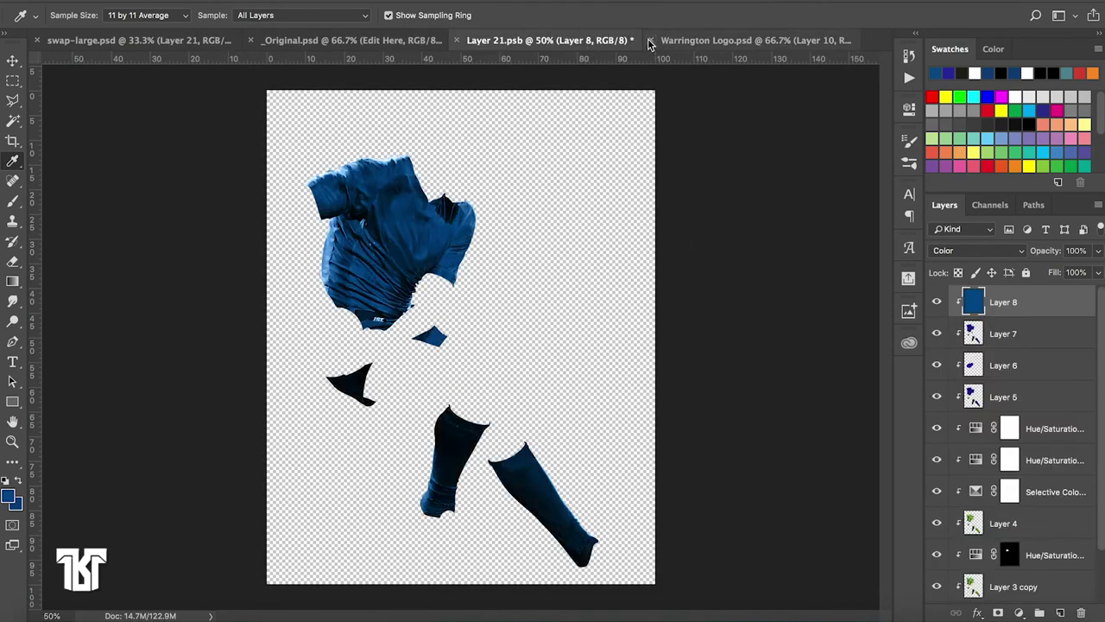
{"action": "left_click", "coordinate": [652, 41]}
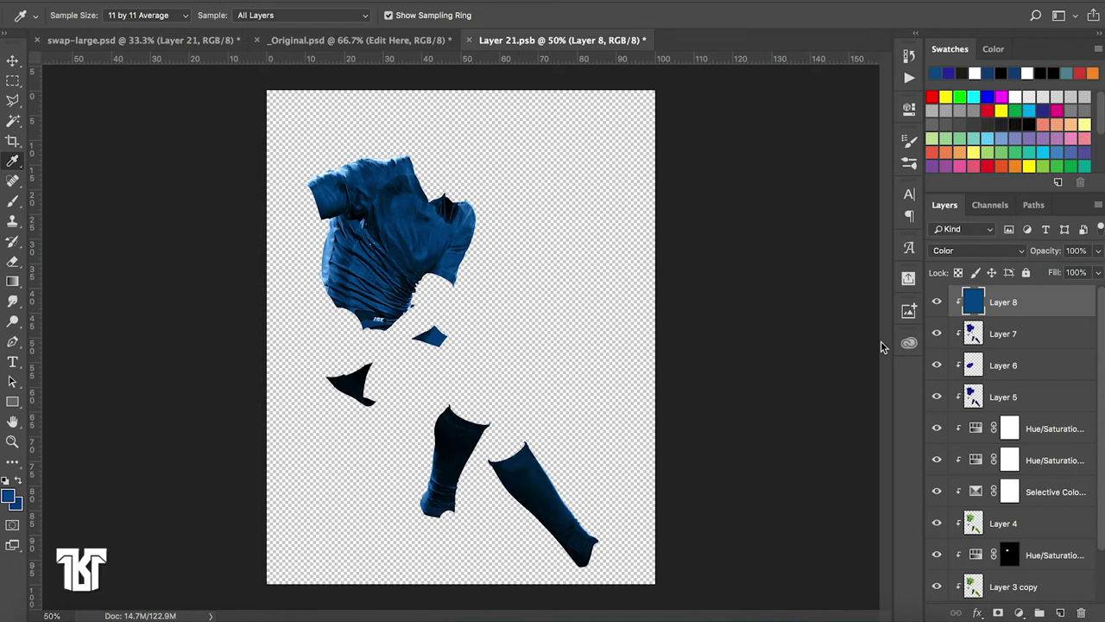
{"action": "left_click", "coordinate": [937, 304]}
{"action": "scroll", "coordinate": [1036, 397], "scroll_direction": "down", "scroll_amount": 2}
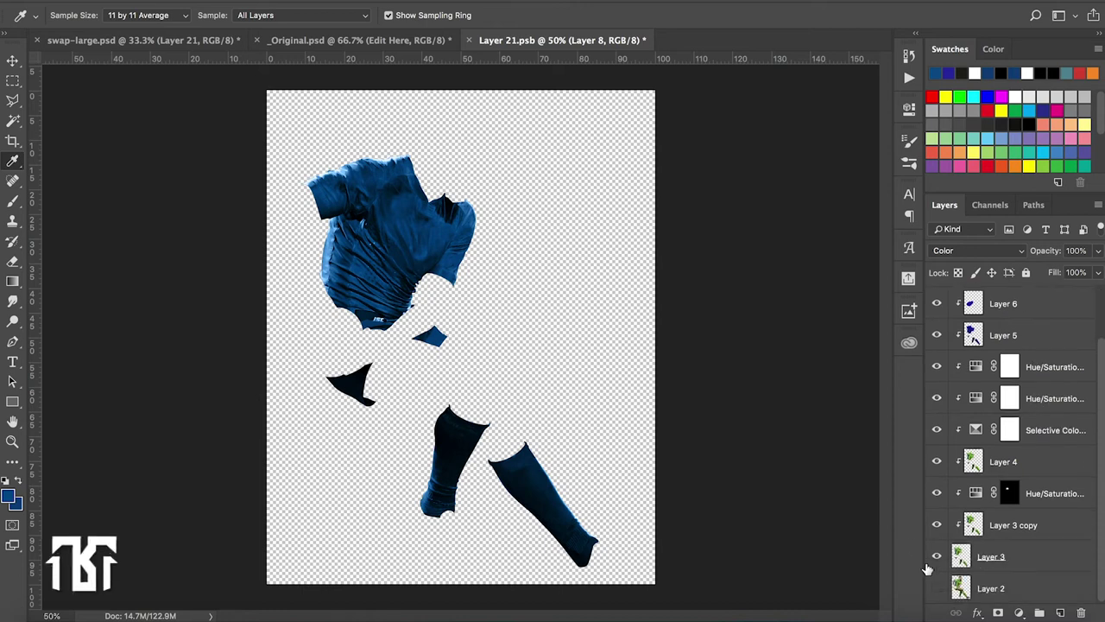
{"action": "left_click", "coordinate": [937, 588]}
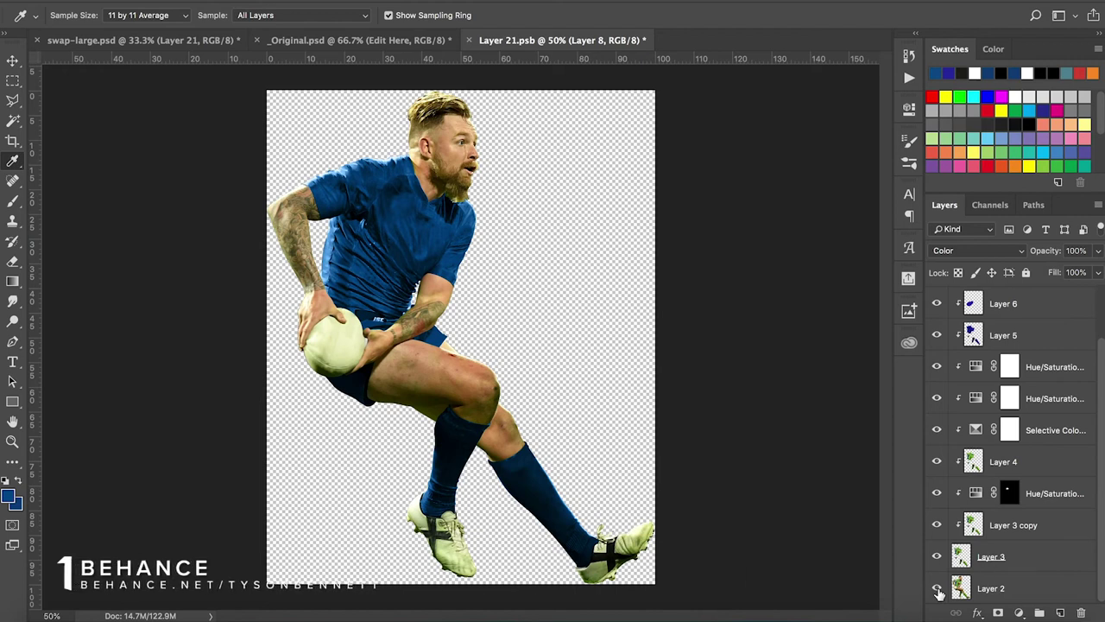
{"action": "left_click", "coordinate": [244, 43]}
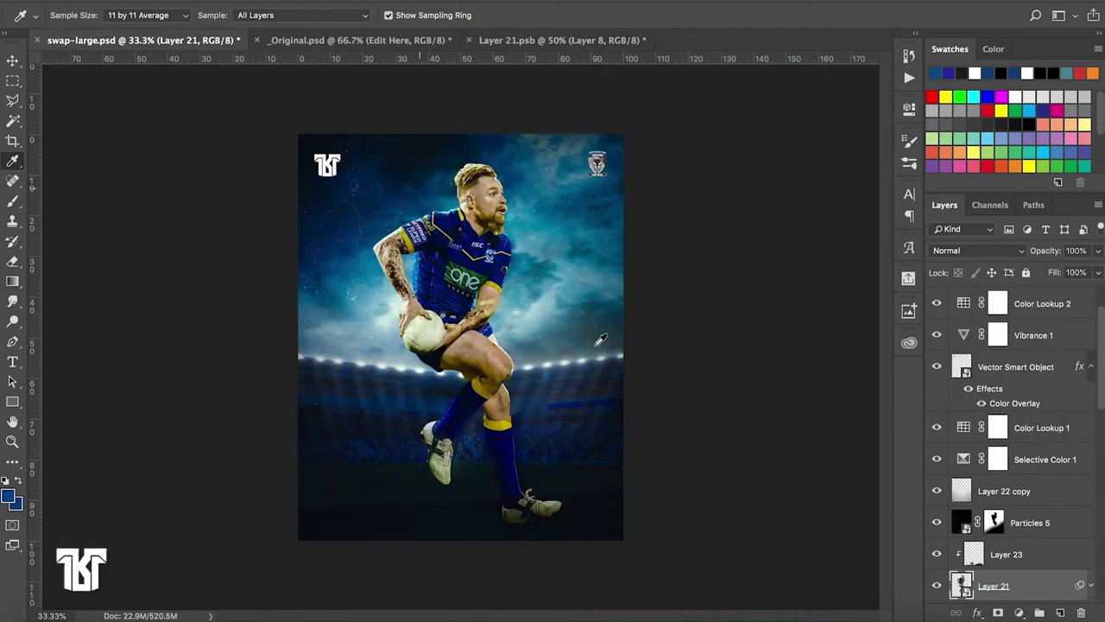
{"action": "double_click", "coordinate": [965, 593]}
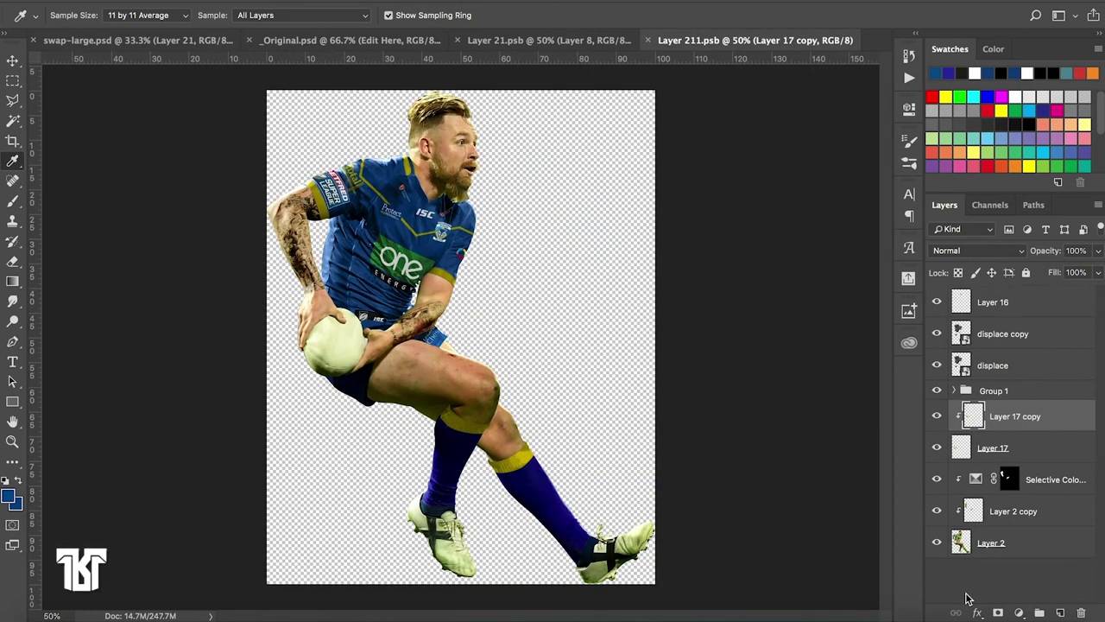
{"action": "left_click", "coordinate": [954, 390]}
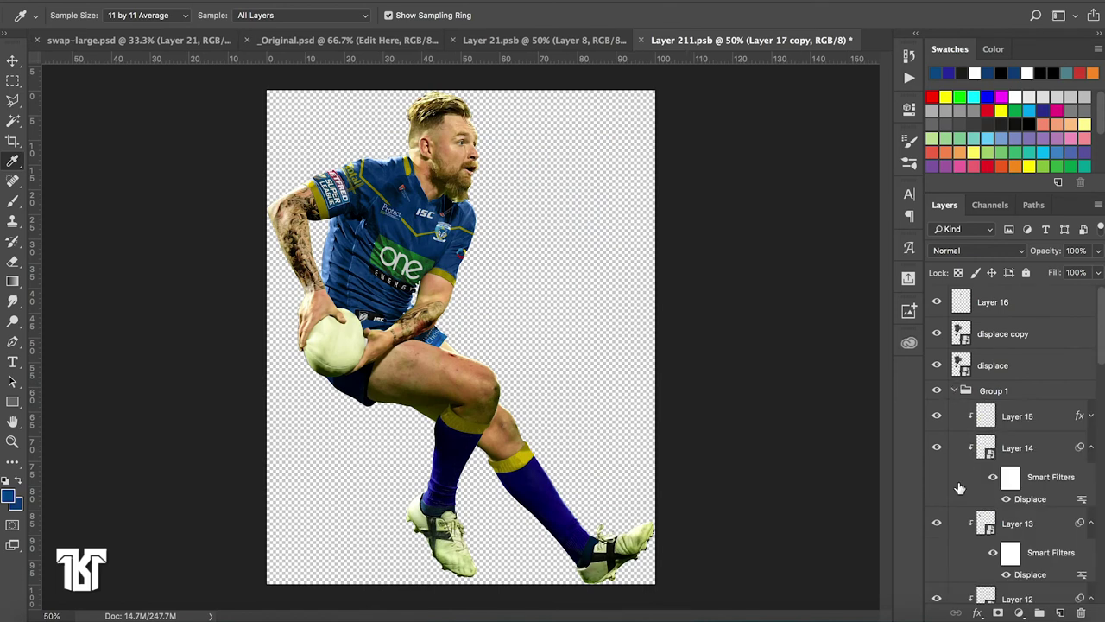
{"action": "scroll", "coordinate": [963, 505], "scroll_direction": "down", "scroll_amount": 3}
{"action": "scroll", "coordinate": [965, 514], "scroll_direction": "down", "scroll_amount": 3}
{"action": "scroll", "coordinate": [967, 522], "scroll_direction": "down", "scroll_amount": 3}
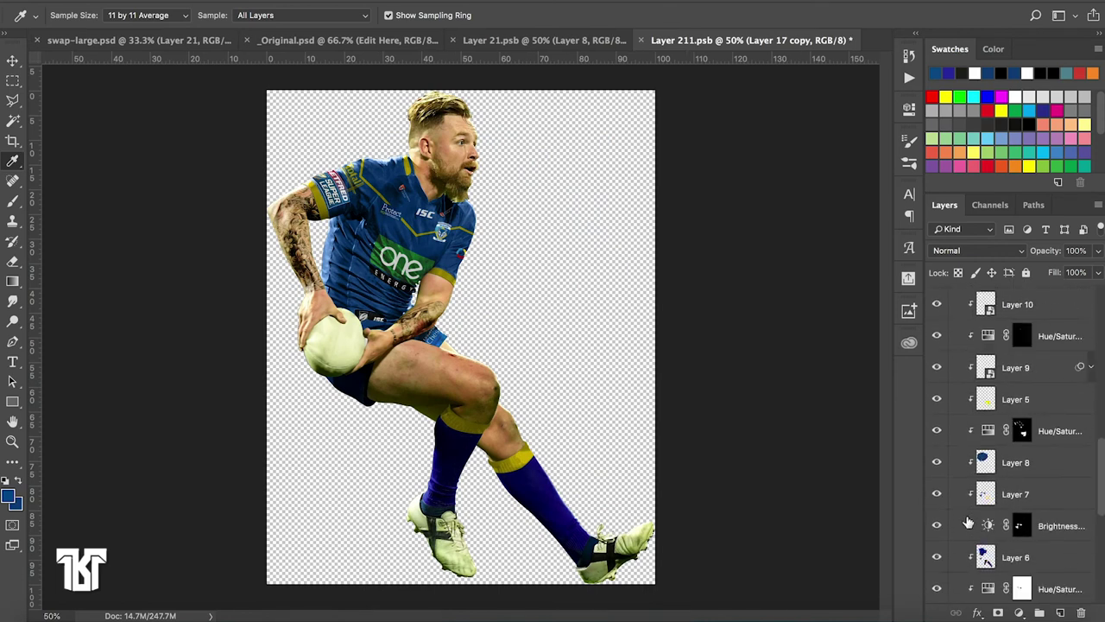
{"action": "scroll", "coordinate": [967, 523], "scroll_direction": "down", "scroll_amount": 3}
{"action": "scroll", "coordinate": [967, 518], "scroll_direction": "down", "scroll_amount": 3}
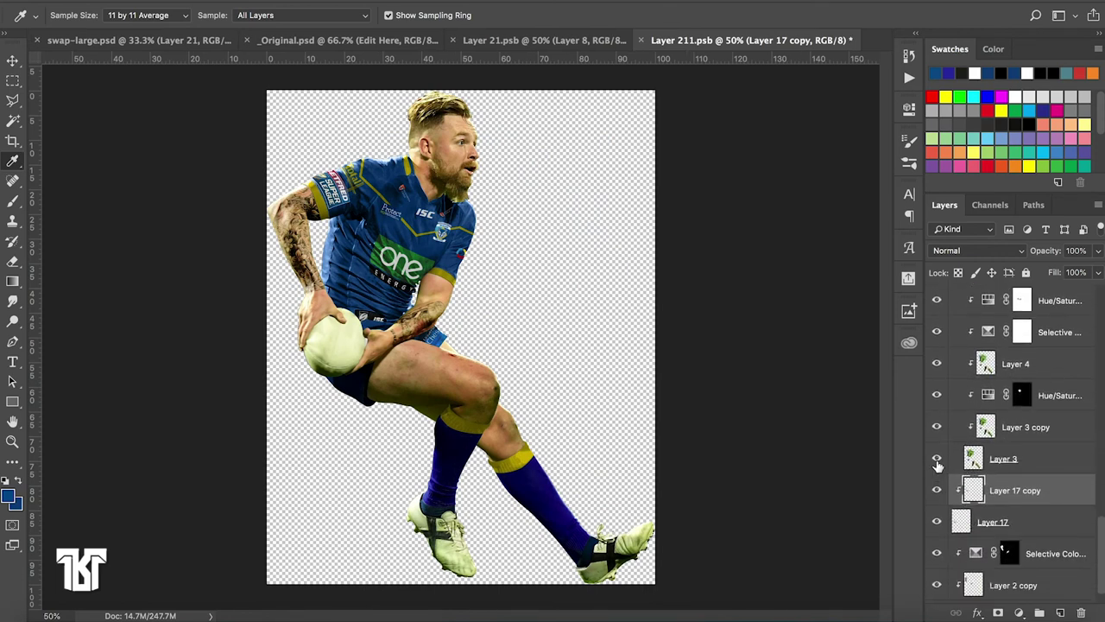
{"action": "left_click", "coordinate": [937, 459], "text": "alt"}
{"action": "left_click_drag", "start_coordinate": [937, 429], "coordinate": [940, 336]}
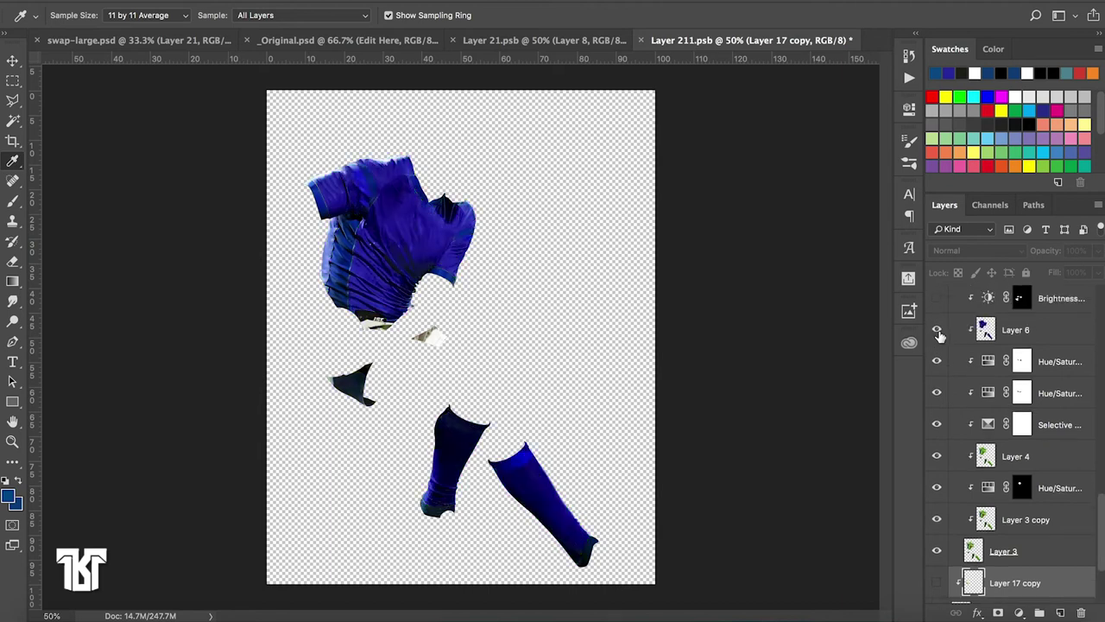
{"action": "left_click_drag", "start_coordinate": [939, 336], "coordinate": [938, 316]}
{"action": "left_click", "coordinate": [938, 317]}
{"action": "left_click_drag", "start_coordinate": [938, 316], "coordinate": [936, 334]}
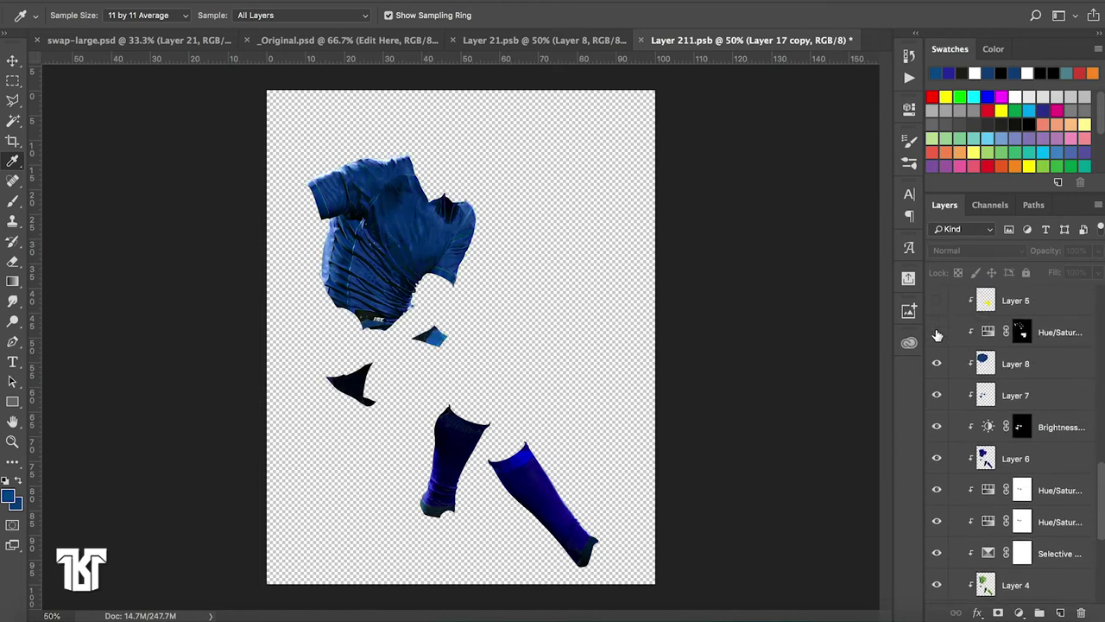
{"action": "left_click", "coordinate": [936, 333]}
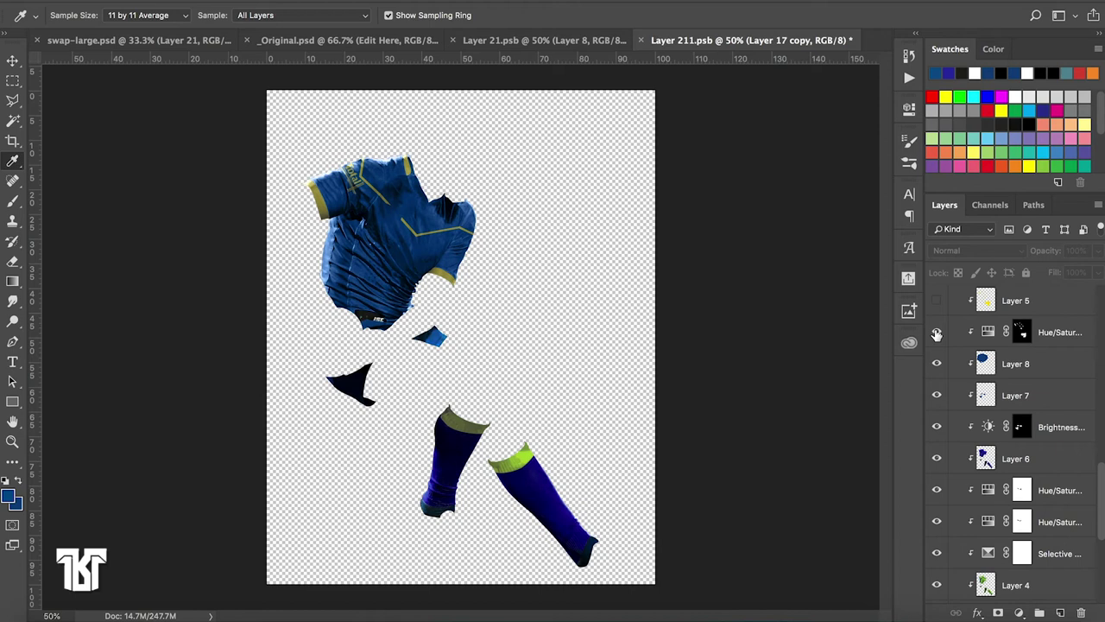
{"action": "left_click", "coordinate": [936, 332]}
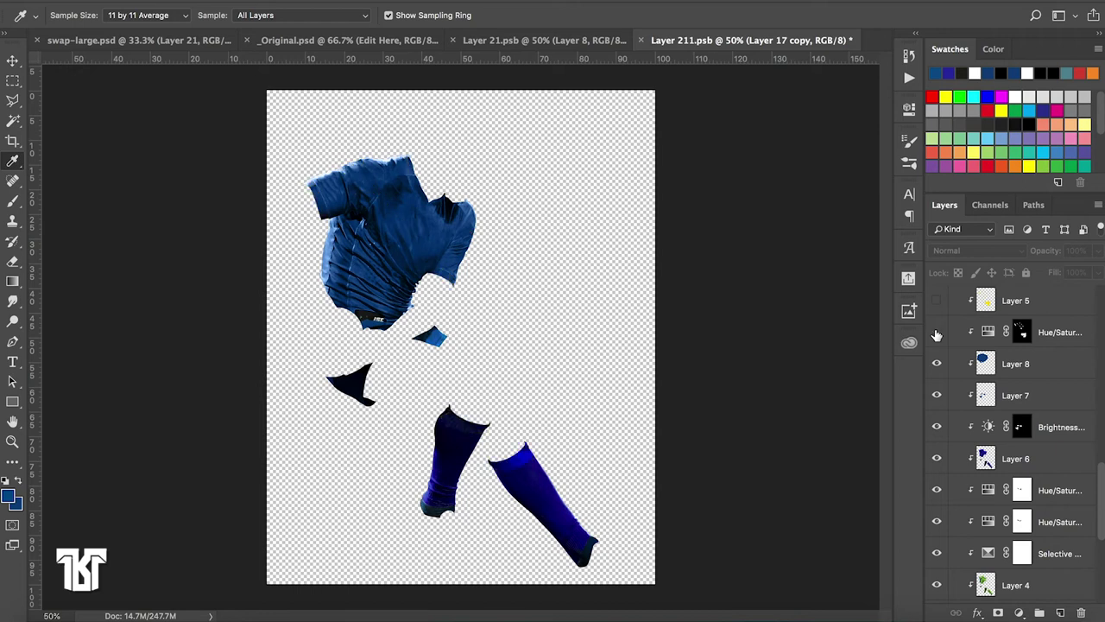
{"action": "left_click", "coordinate": [375, 44]}
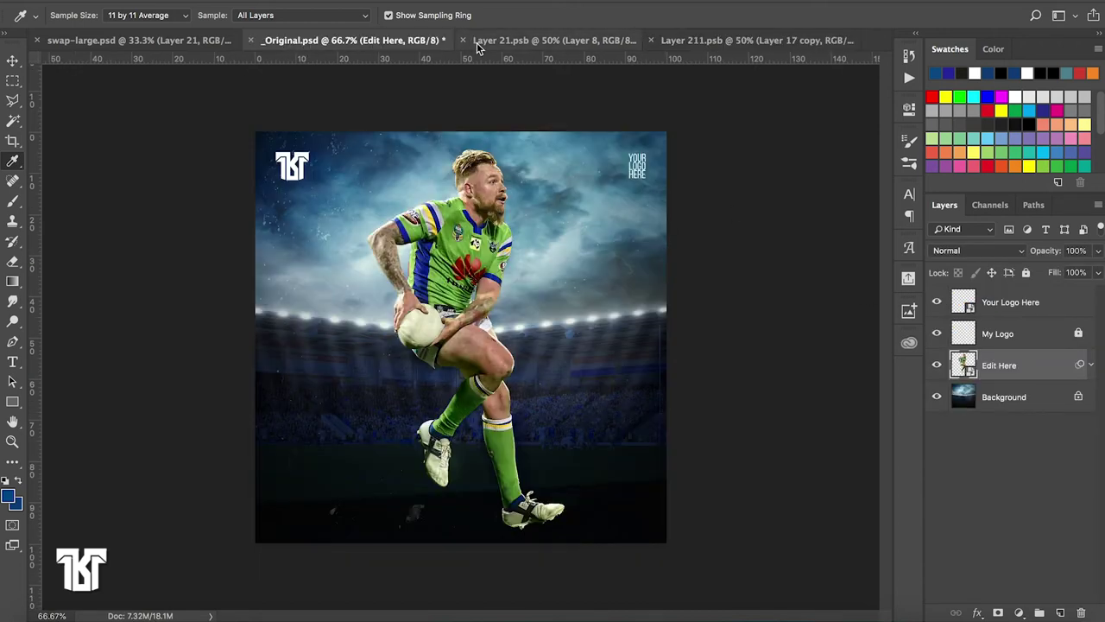
{"action": "left_click", "coordinate": [475, 43]}
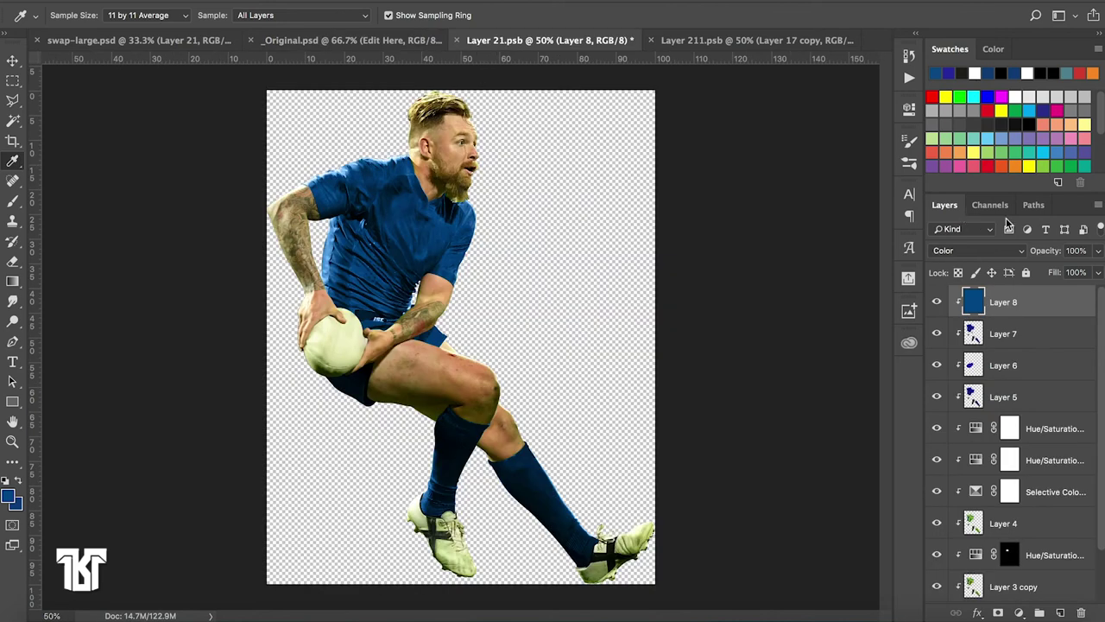
{"action": "left_click", "coordinate": [760, 40]}
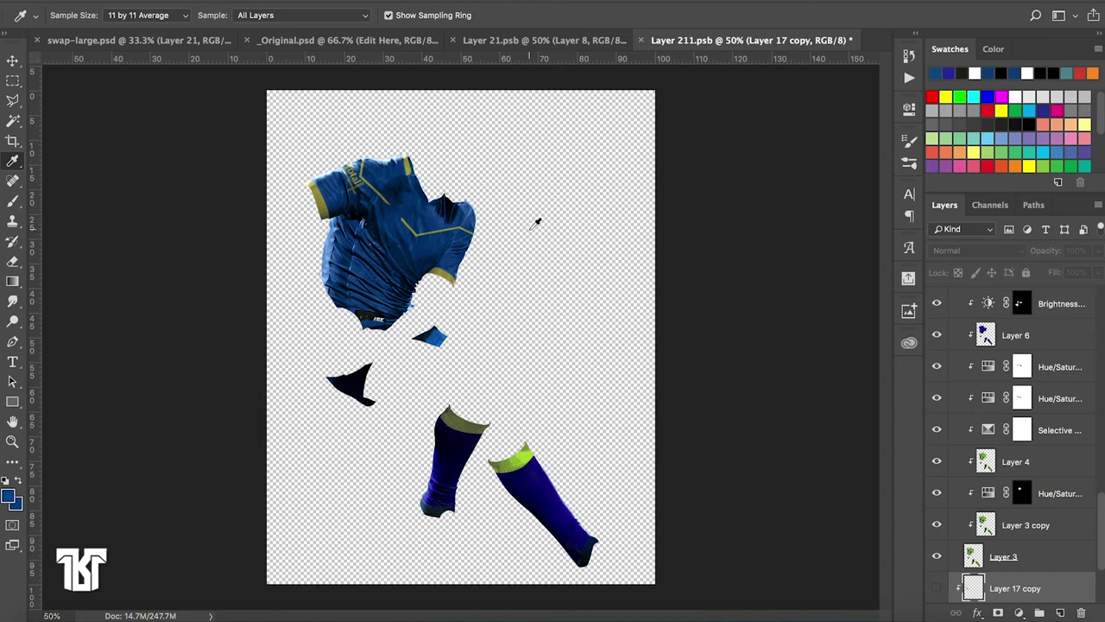
{"action": "left_click", "coordinate": [510, 39]}
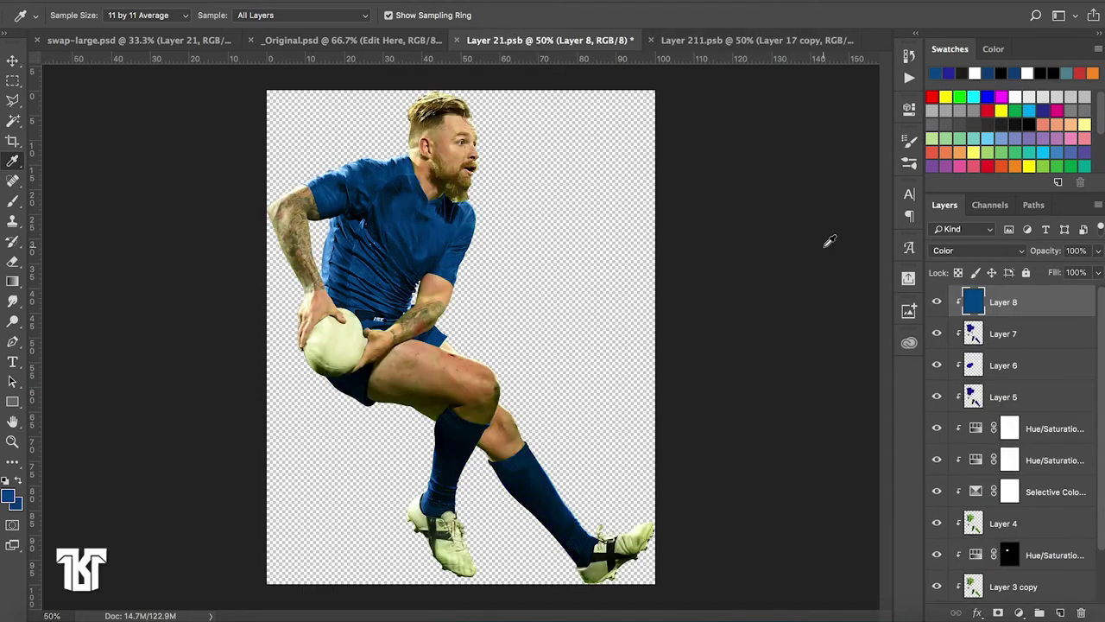
Load the Work Path stripe outlines as a 0.2 px-feathered selection and add a new Layer 9
{"action": "left_click", "coordinate": [1034, 205]}
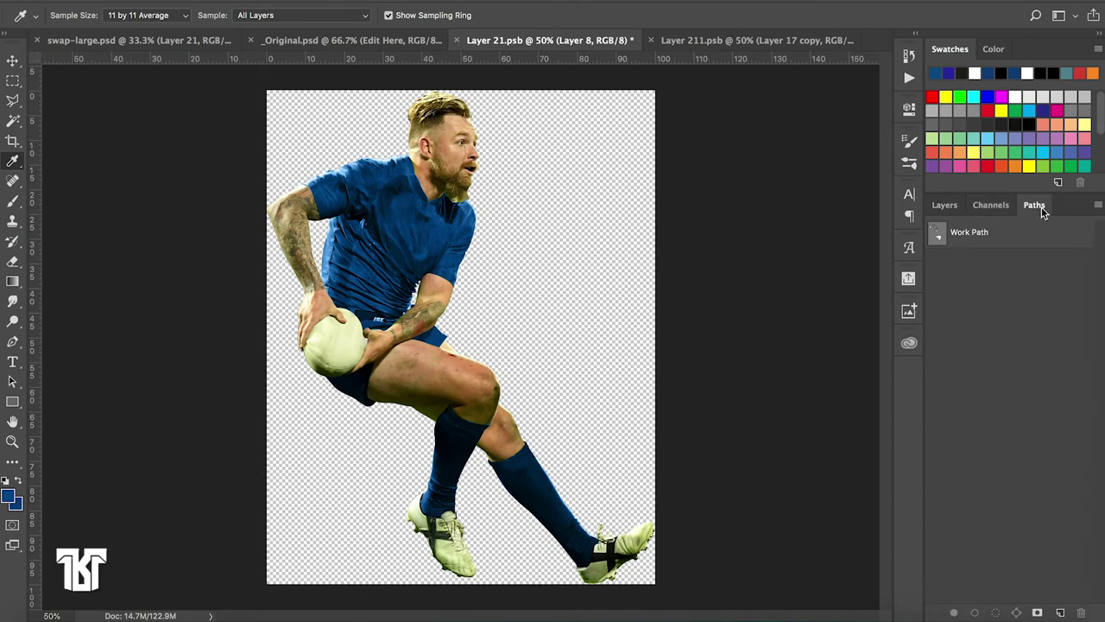
{"action": "left_click", "coordinate": [938, 233]}
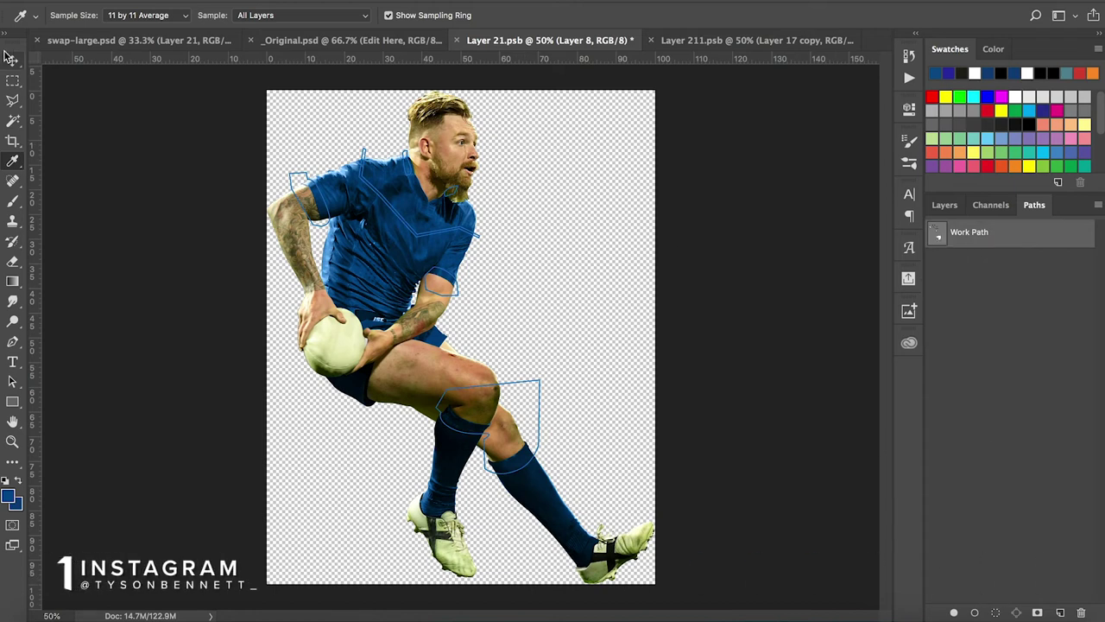
{"action": "left_click", "coordinate": [14, 343]}
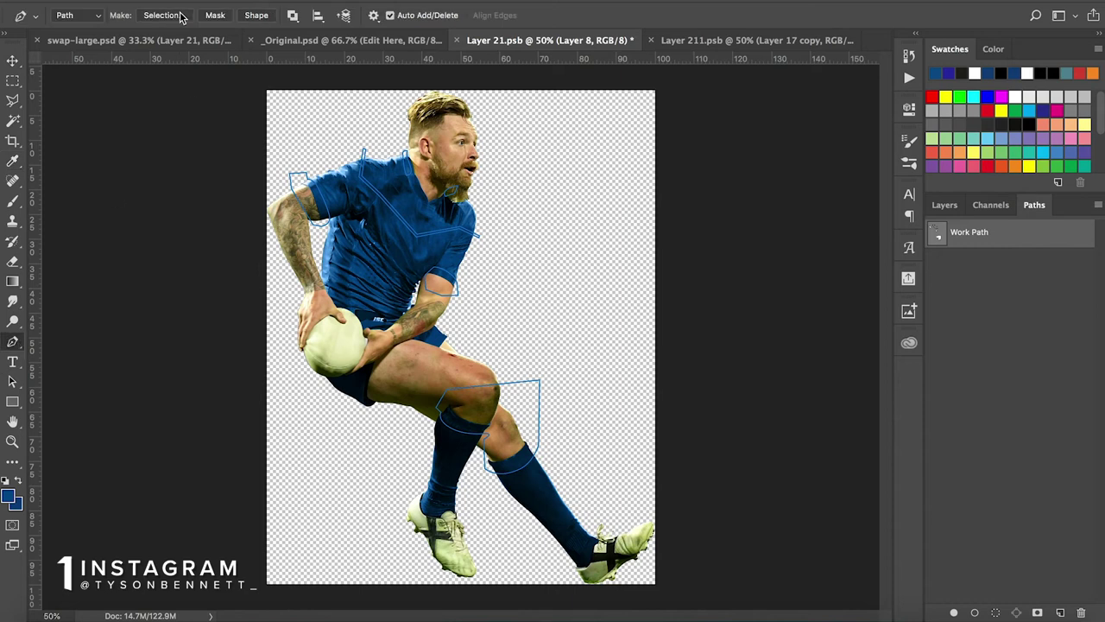
{"action": "left_click", "coordinate": [182, 16]}
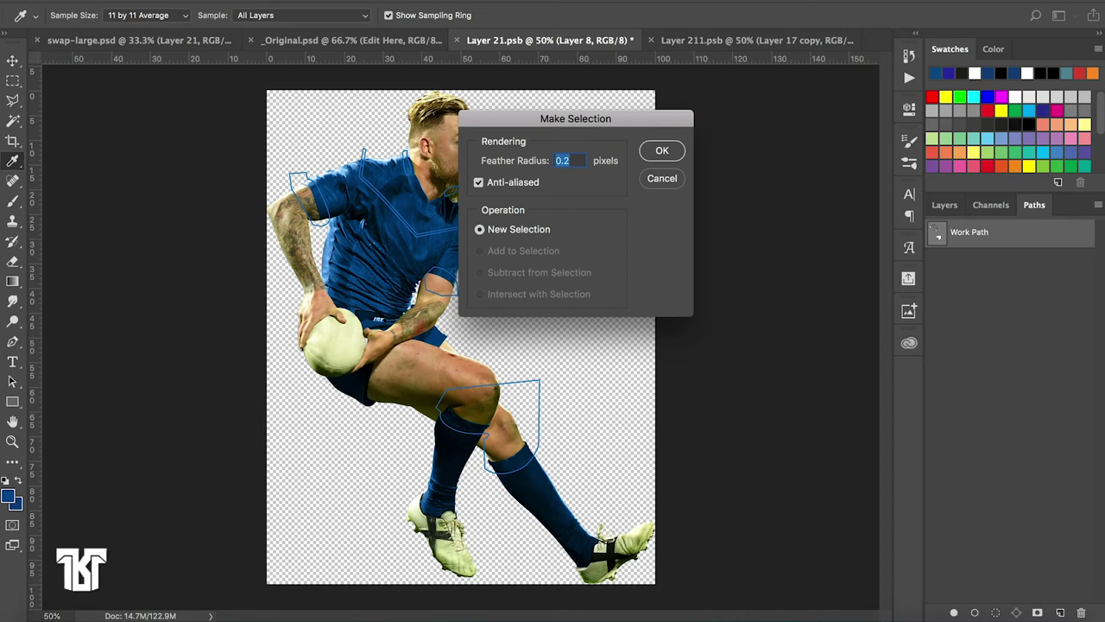
{"action": "left_click", "coordinate": [673, 152]}
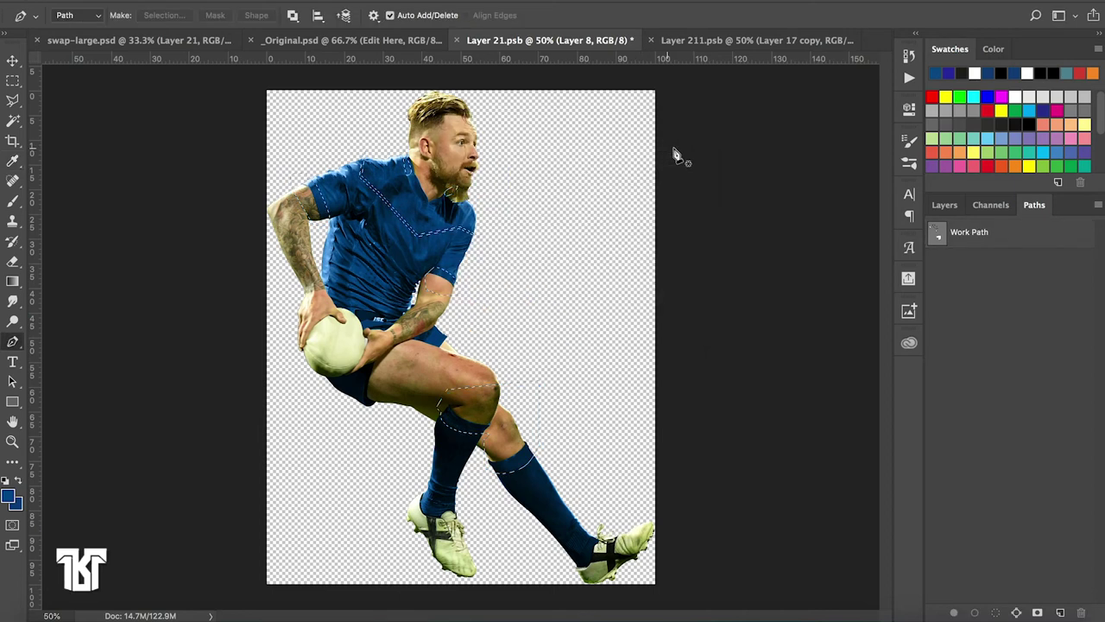
{"action": "left_click", "coordinate": [944, 204]}
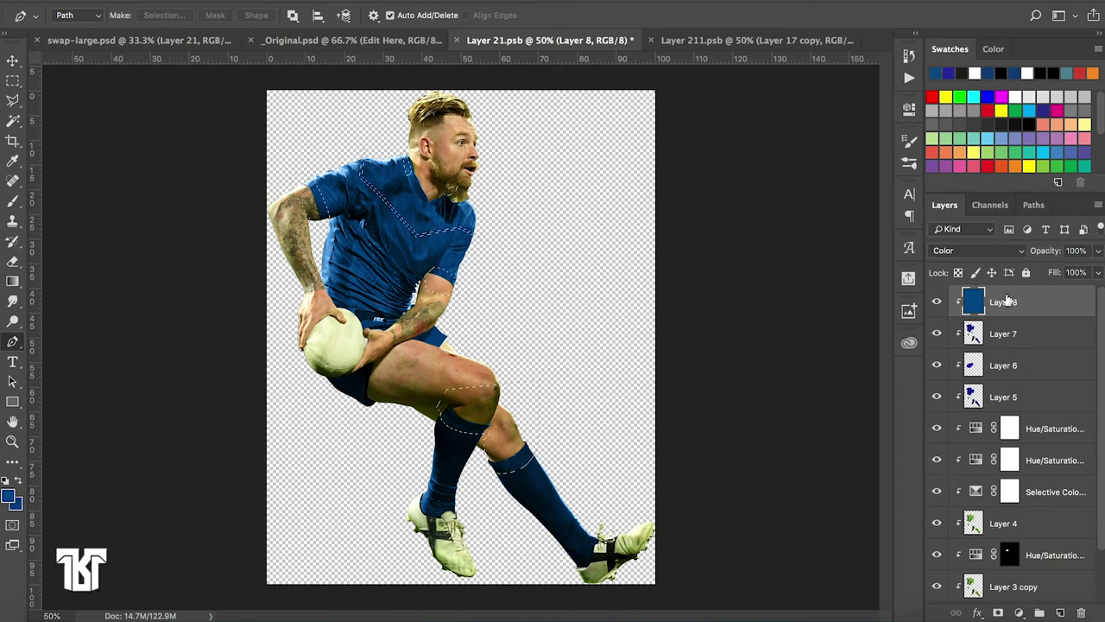
{"action": "left_click", "coordinate": [1060, 613]}
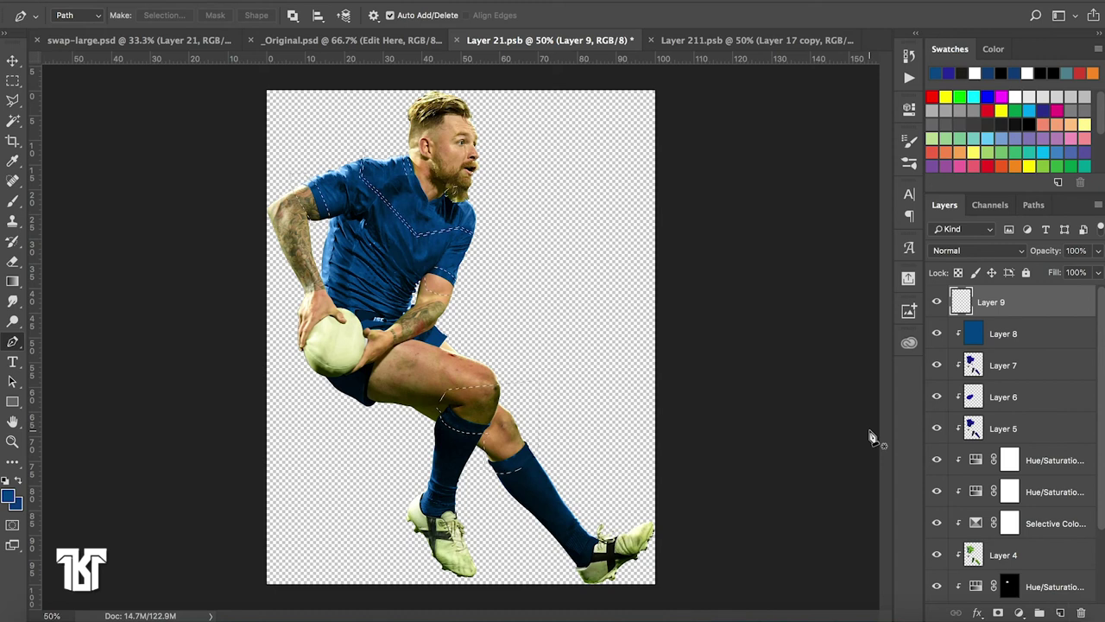
Fill the stripe selection with blue on Layer 9, deselect, and clip it to the kit
{"action": "key", "text": "alt+Delete"}
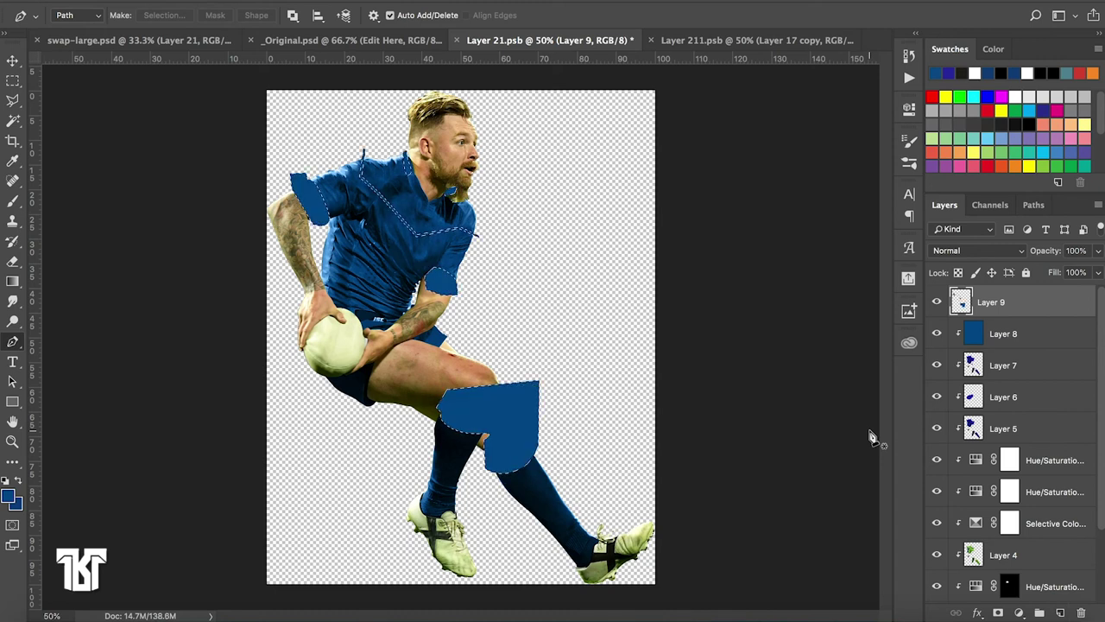
{"action": "key", "text": "ctrl+d"}
{"action": "left_click", "coordinate": [1050, 318], "text": "alt"}
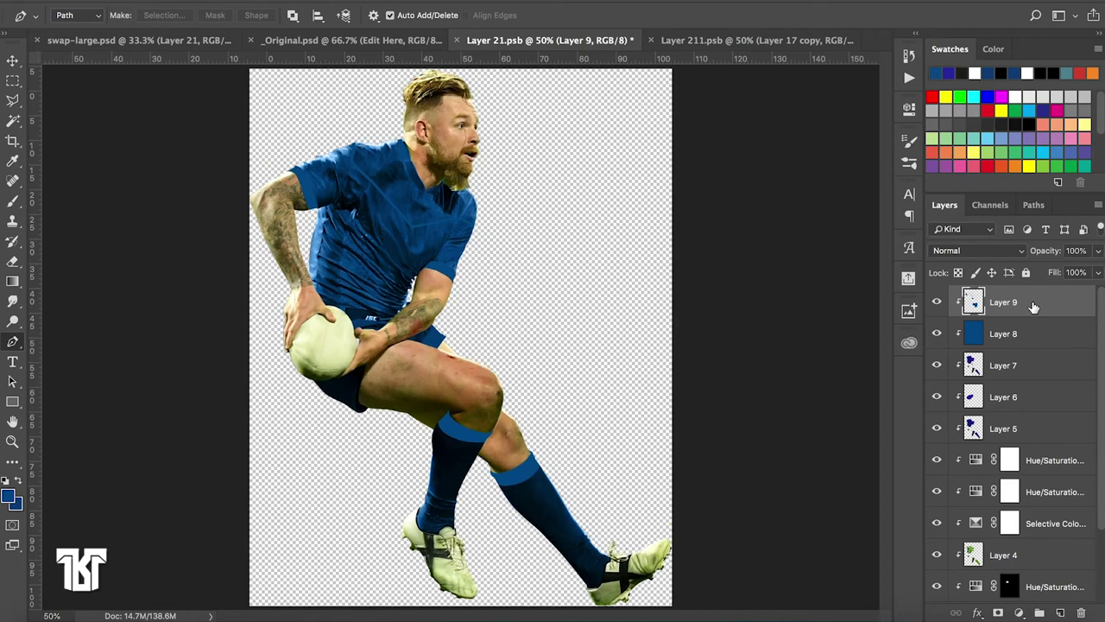
Invert Layer 9's blue stripes to peach and inspect them zoomed in
{"action": "key", "text": "ctrl+plus"}
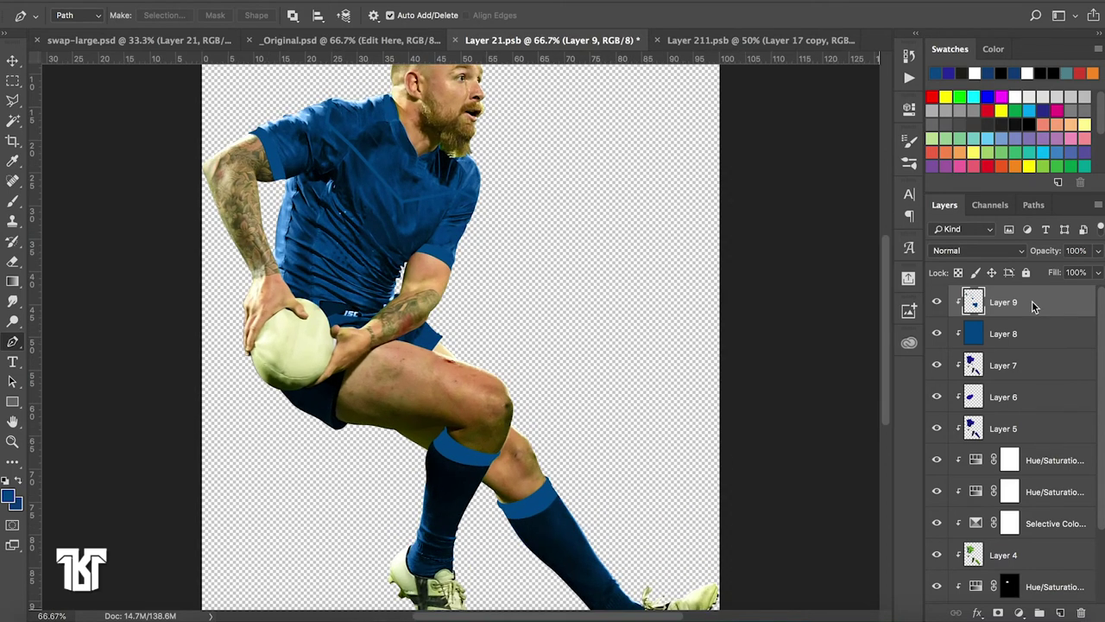
{"action": "key", "text": "ctrl+i"}
{"action": "scroll", "coordinate": [720, 340], "scroll_direction": "up", "scroll_amount": 3}
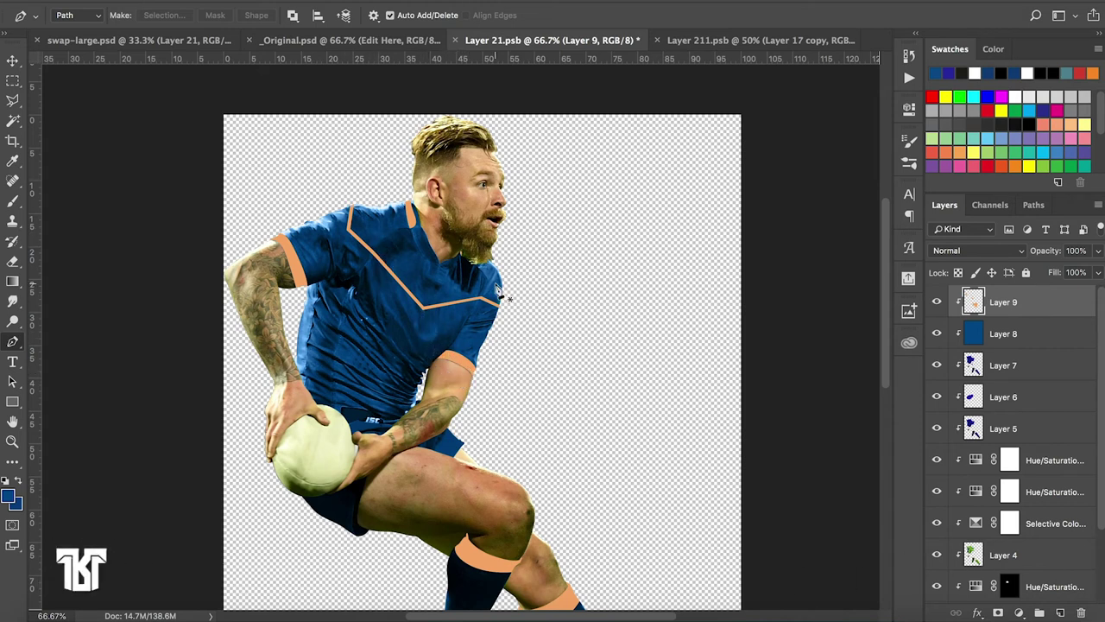
{"action": "scroll", "coordinate": [498, 291], "scroll_direction": "down", "scroll_amount": 5}
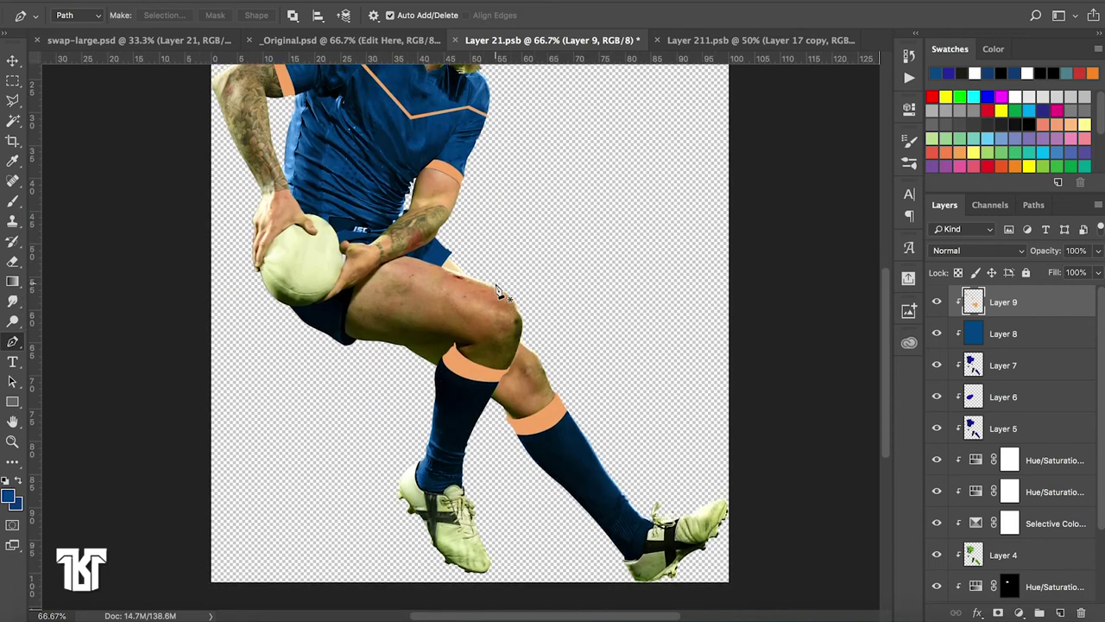
{"action": "scroll", "coordinate": [498, 291], "scroll_direction": "up", "scroll_amount": 3}
{"action": "scroll", "coordinate": [498, 291], "scroll_direction": "up", "scroll_amount": 1}
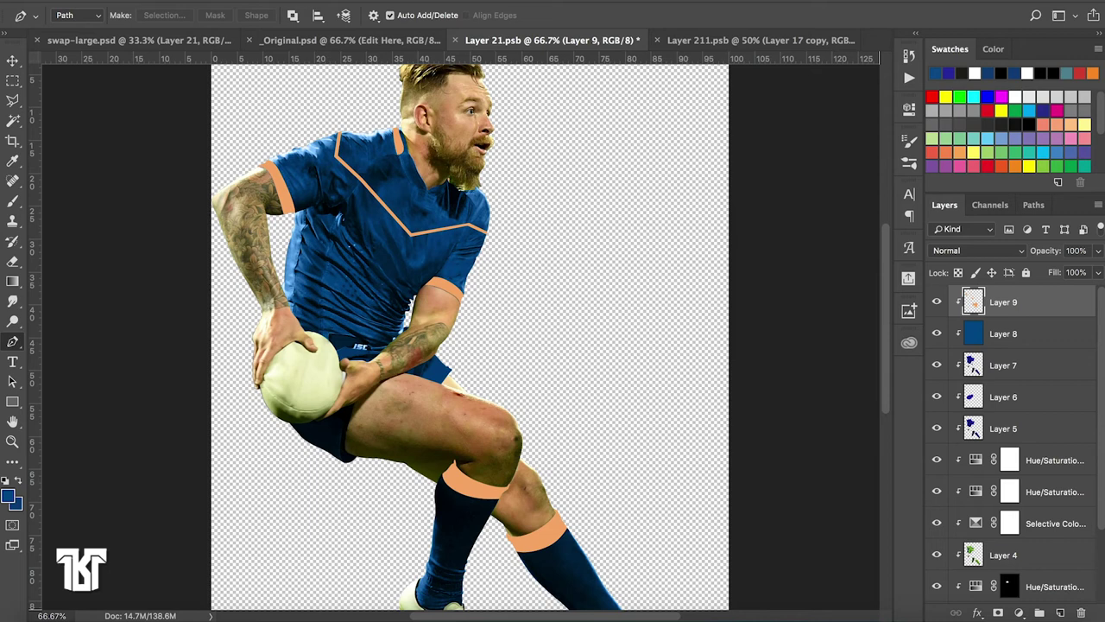
{"action": "left_click", "coordinate": [436, 0]}
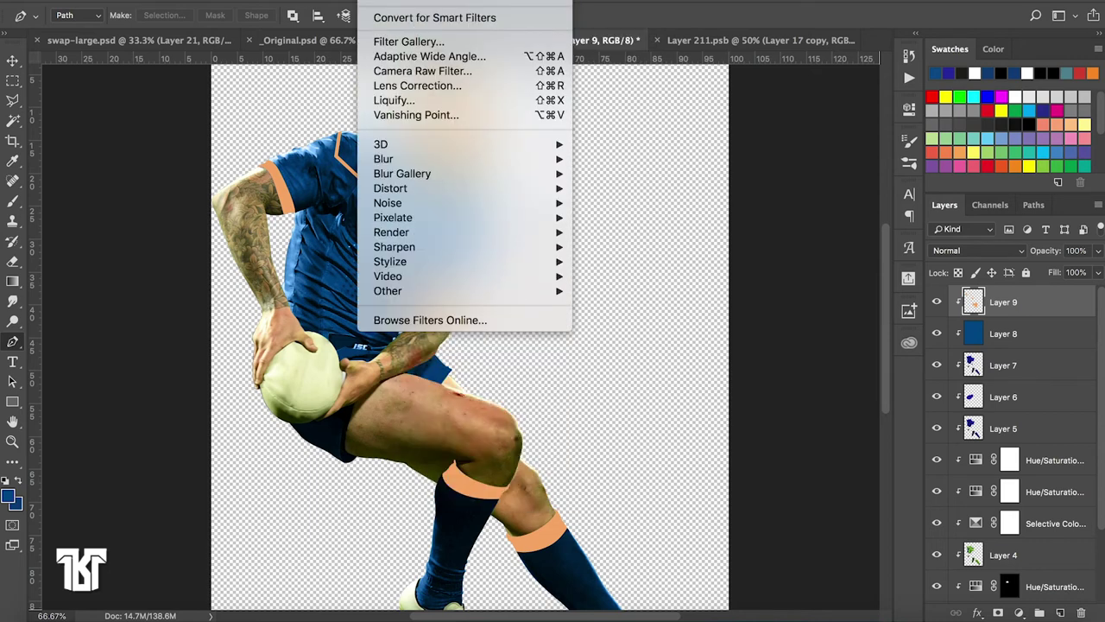
Convert Layer 9 to a smart object and open its Distort > Displace settings (scales 10)
{"action": "key", "text": "Escape"}
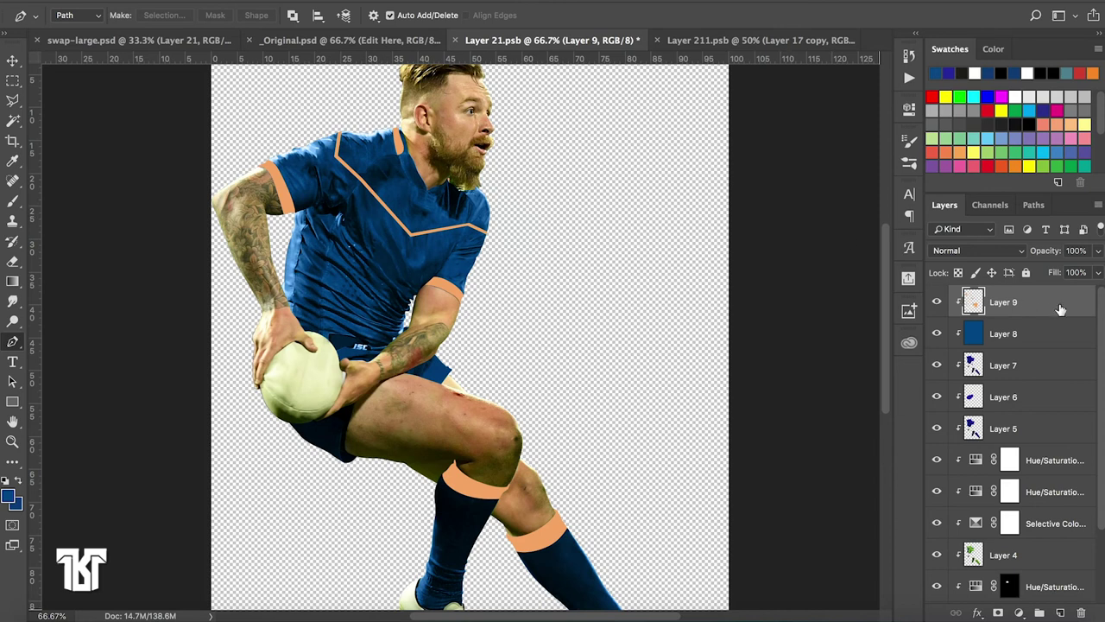
{"action": "right_click", "coordinate": [1061, 310]}
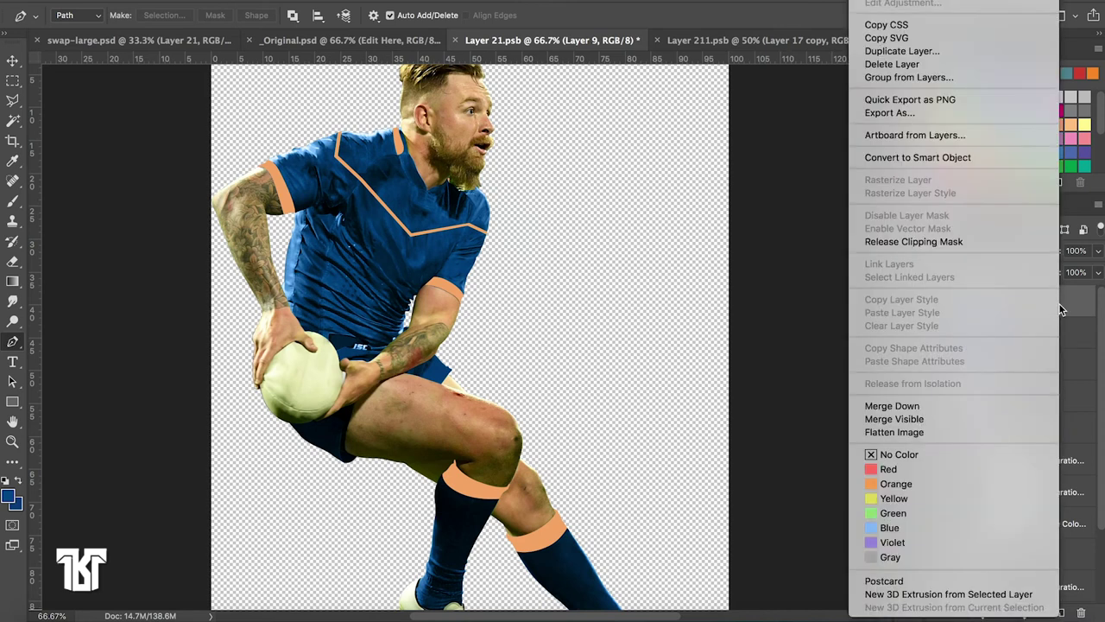
{"action": "left_click", "coordinate": [950, 157]}
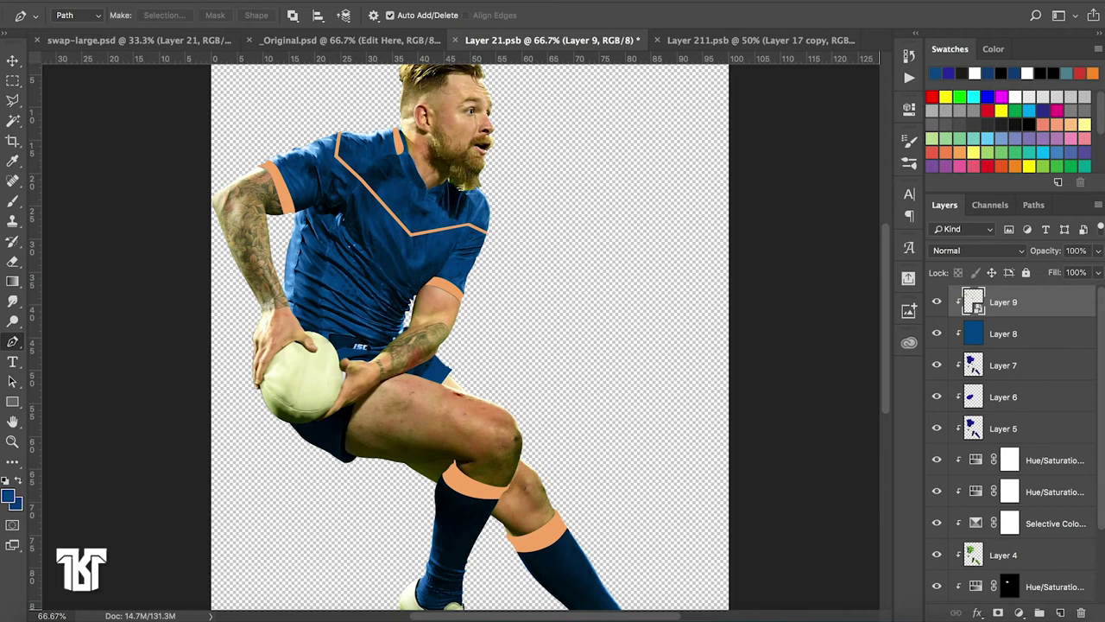
{"action": "left_click", "coordinate": [384, 0]}
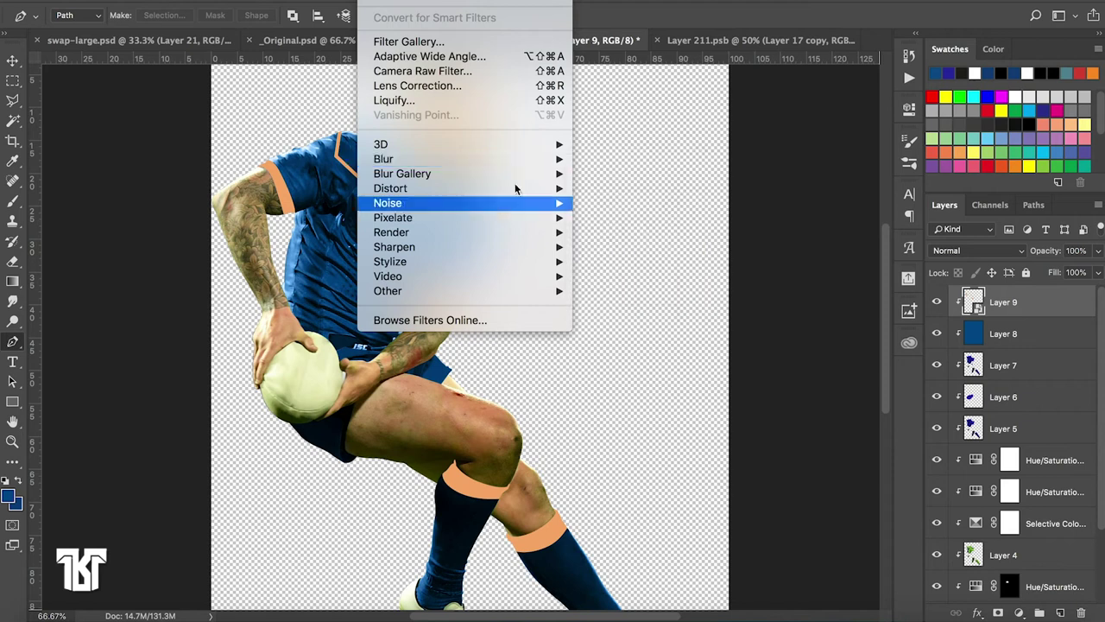
{"action": "mouse_move", "coordinate": [391, 188]}
{"action": "left_click", "coordinate": [605, 189]}
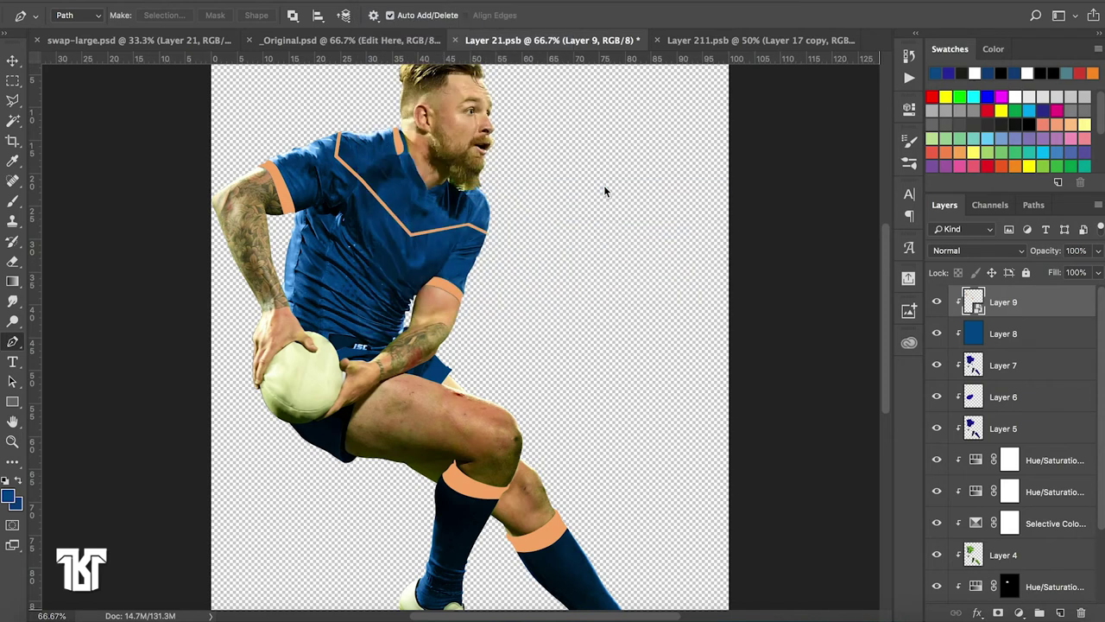
{"action": "left_click_drag", "start_coordinate": [577, 161], "coordinate": [693, 162]}
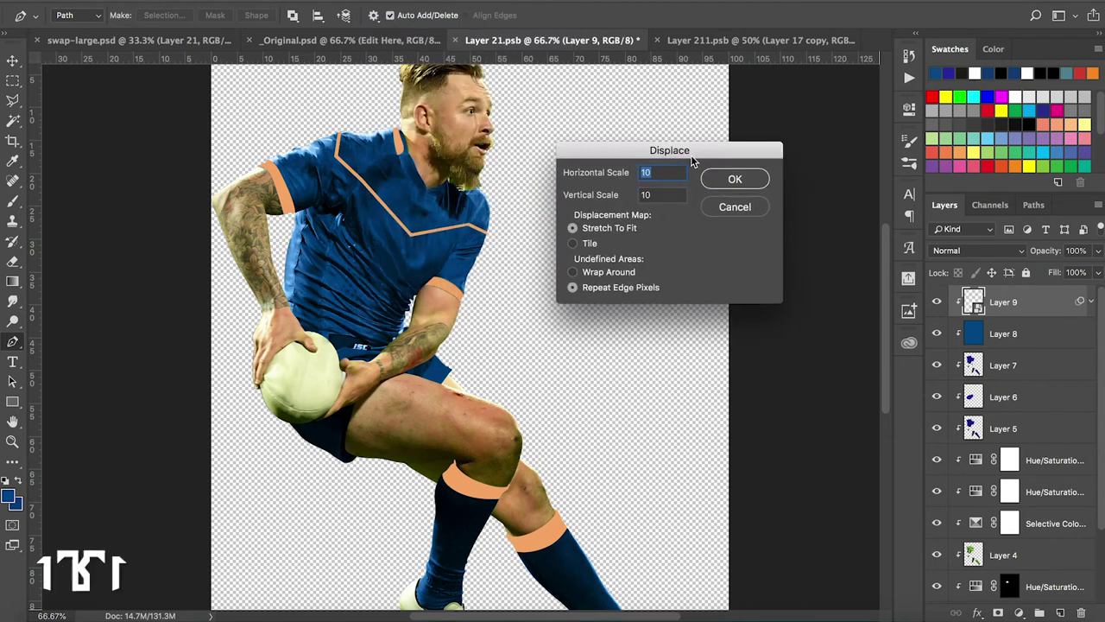
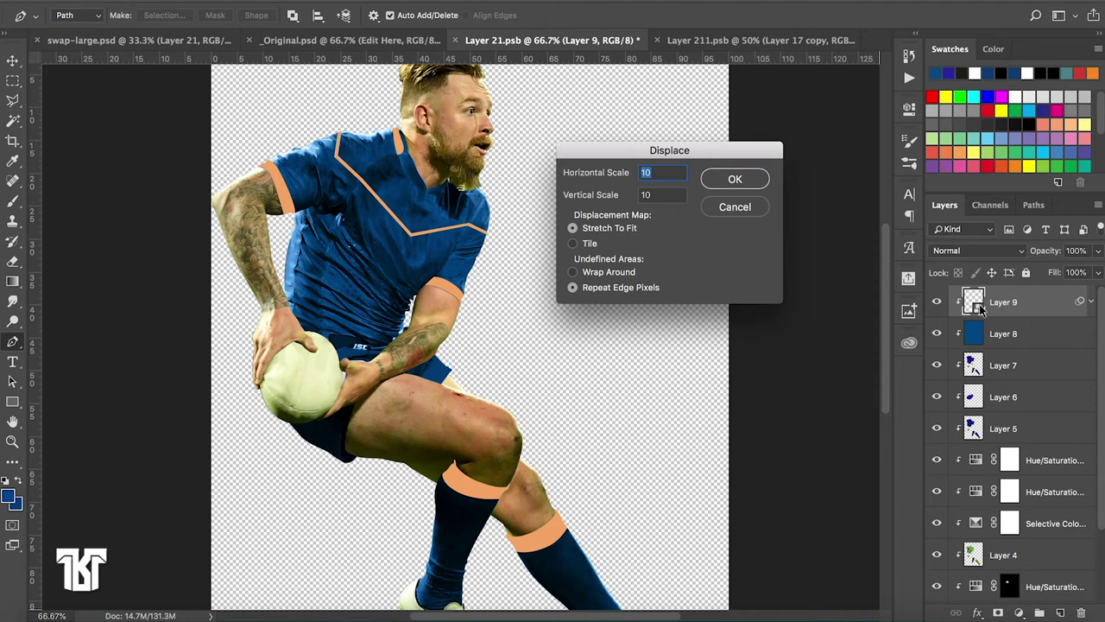
Apply Displace with horizontal and vertical scale 3, using displacement.psd as the map
{"action": "type", "text": "3"}
{"action": "key", "text": "Tab"}
{"action": "type", "text": "3"}
{"action": "key", "text": "Tab"}
{"action": "left_click", "coordinate": [747, 181]}
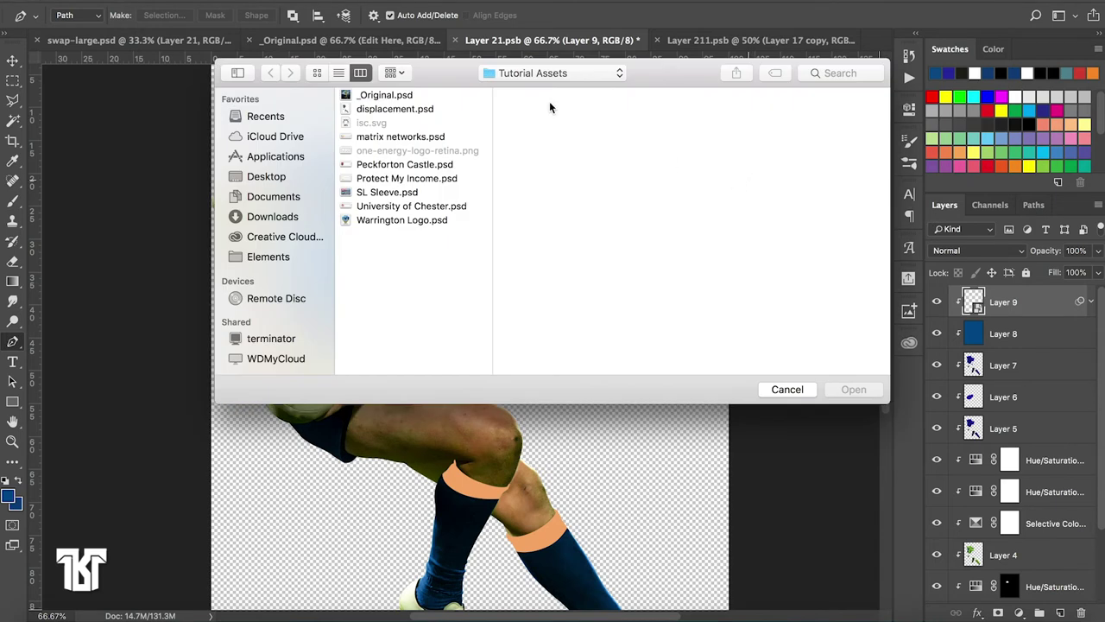
{"action": "left_click", "coordinate": [405, 109]}
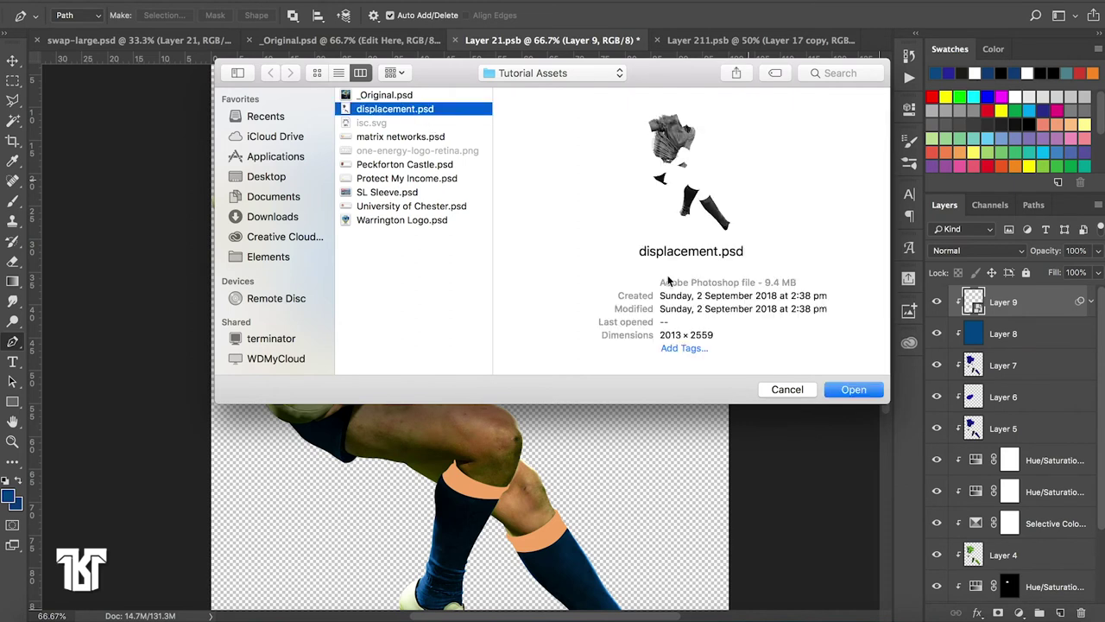
{"action": "left_click", "coordinate": [867, 390]}
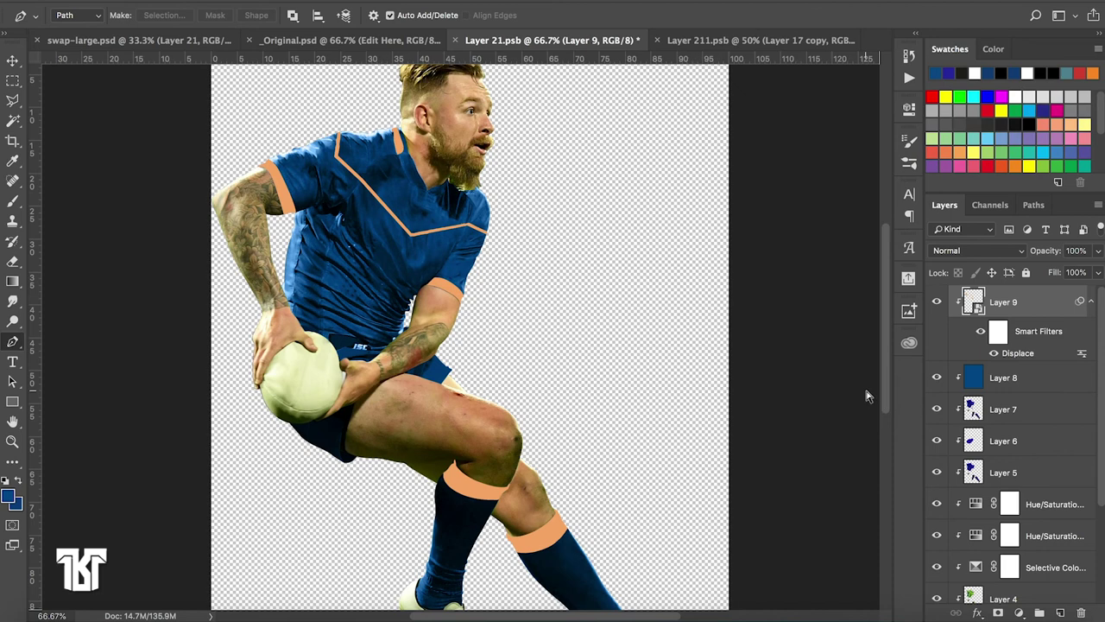
Zoom in on the displaced trim and undo/redo the filter to compare
{"action": "key", "text": "ctrl+plus"}
{"action": "key", "text": "ctrl+plus"}
{"action": "key", "text": "ctrl+plus"}
{"action": "scroll", "coordinate": [609, 348], "scroll_direction": "up", "scroll_amount": 3}
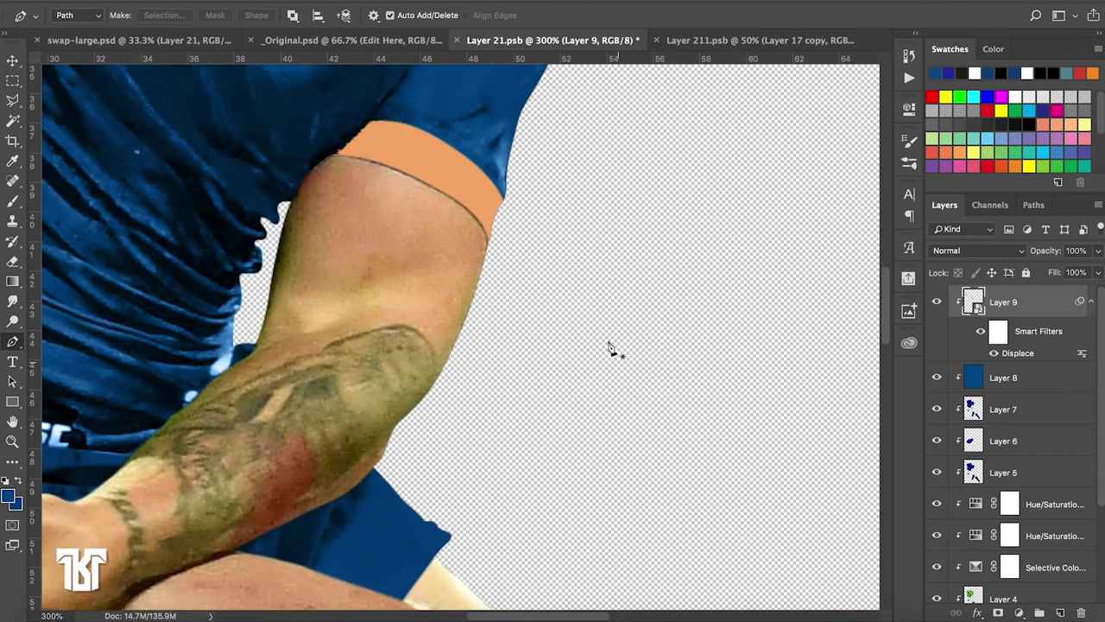
{"action": "scroll", "coordinate": [609, 348], "scroll_direction": "up", "scroll_amount": 5}
{"action": "scroll", "coordinate": [608, 348], "scroll_direction": "up", "scroll_amount": 5}
{"action": "scroll", "coordinate": [609, 348], "scroll_direction": "down", "scroll_amount": 3}
{"action": "scroll", "coordinate": [609, 348], "scroll_direction": "down", "scroll_amount": 2}
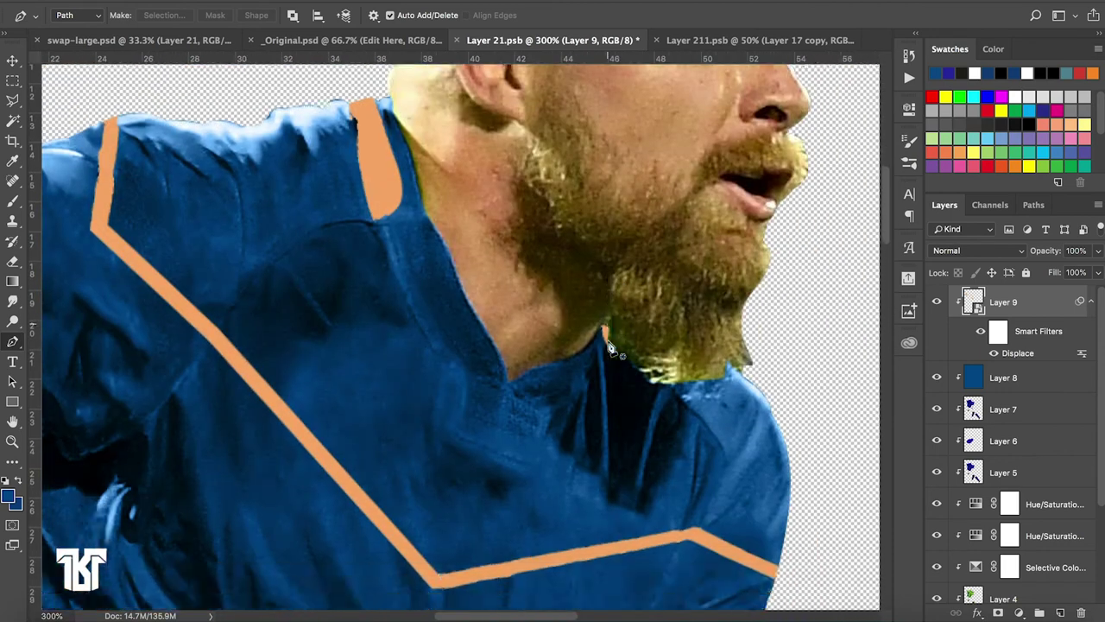
{"action": "scroll", "coordinate": [609, 348], "scroll_direction": "down", "scroll_amount": 2}
{"action": "scroll", "coordinate": [609, 348], "scroll_direction": "down", "scroll_amount": 1}
{"action": "scroll", "coordinate": [609, 348], "scroll_direction": "down", "scroll_amount": 1}
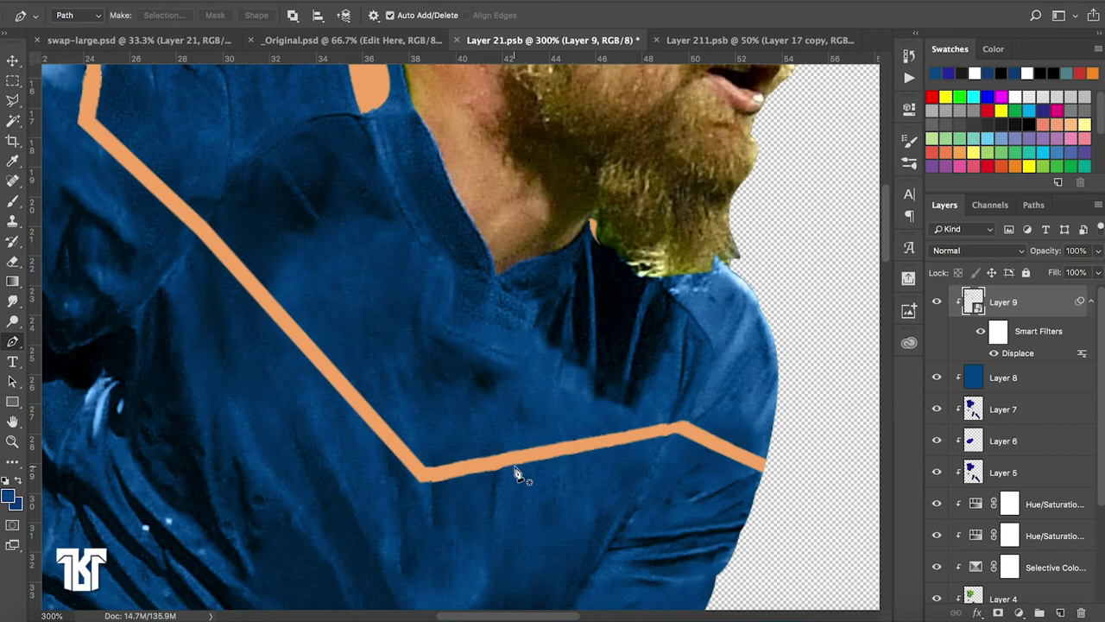
{"action": "key", "text": "ctrl+z"}
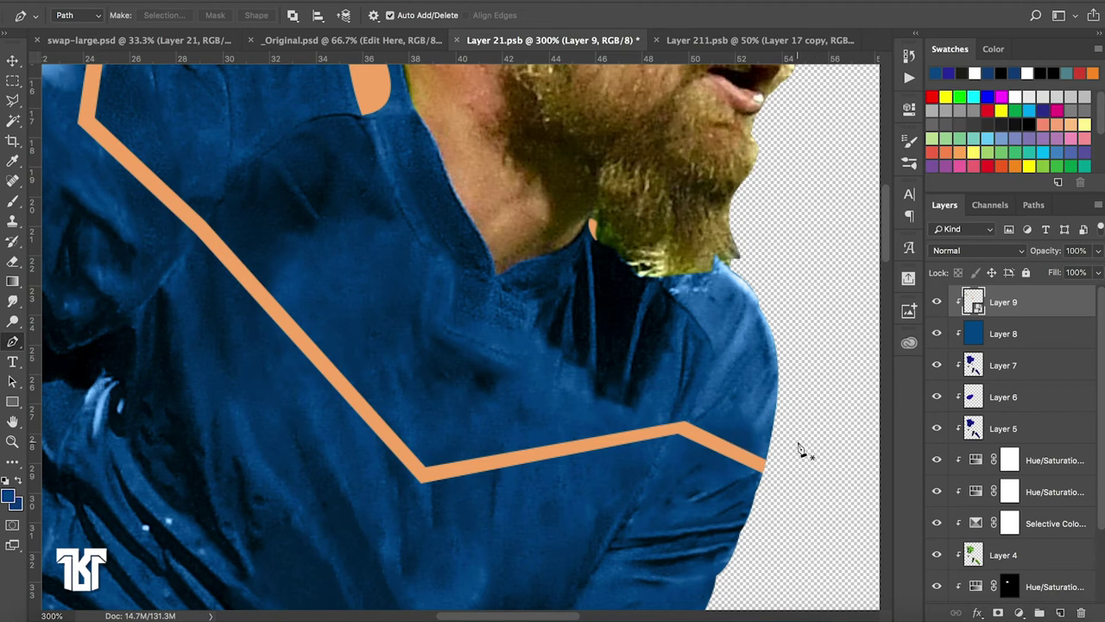
{"action": "key", "text": "ctrl+shift+z"}
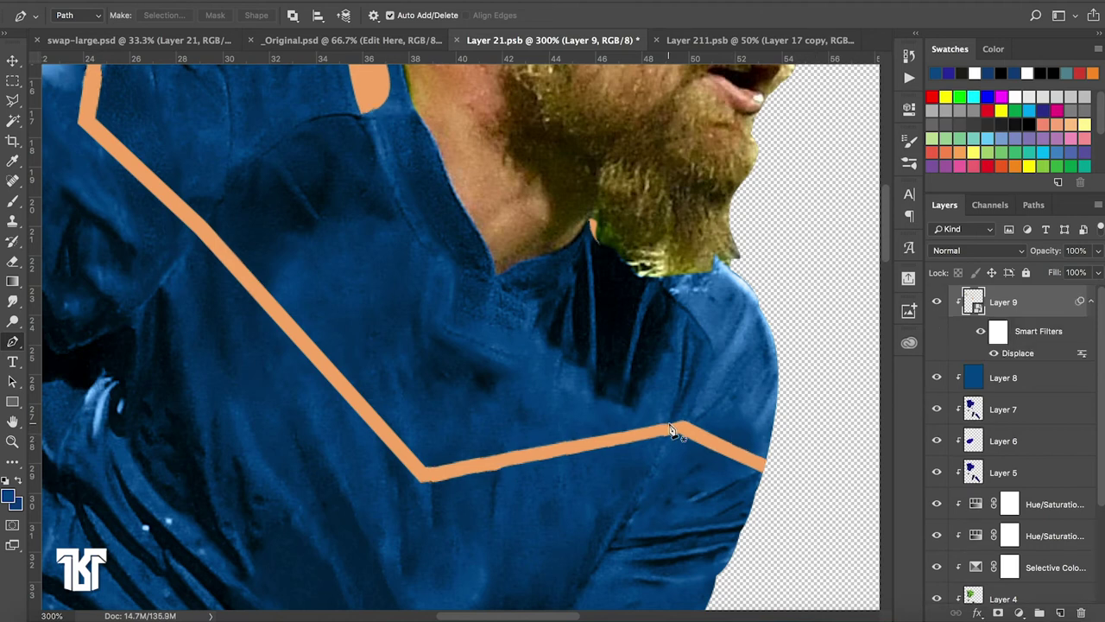
Pan around the jersey to inspect how the displaced trim follows the folds
{"action": "scroll", "coordinate": [449, 313], "scroll_direction": "up", "scroll_amount": 5}
{"action": "scroll", "coordinate": [450, 312], "scroll_direction": "left", "scroll_amount": 3}
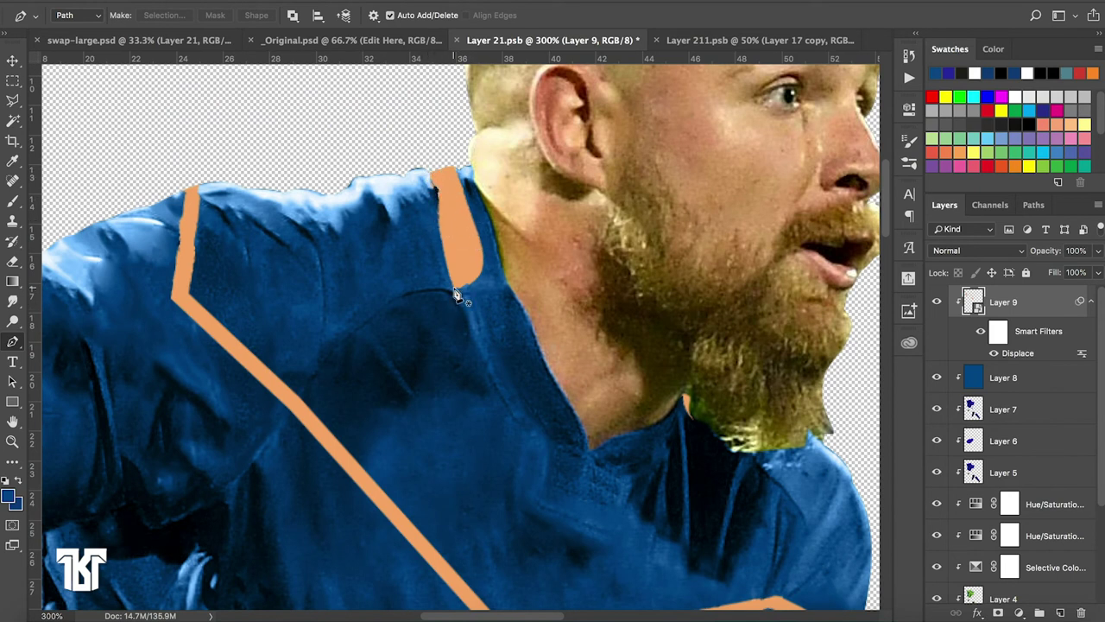
{"action": "scroll", "coordinate": [455, 295], "scroll_direction": "down", "scroll_amount": 5}
{"action": "scroll", "coordinate": [455, 294], "scroll_direction": "down", "scroll_amount": 5}
{"action": "scroll", "coordinate": [455, 294], "scroll_direction": "left", "scroll_amount": 5}
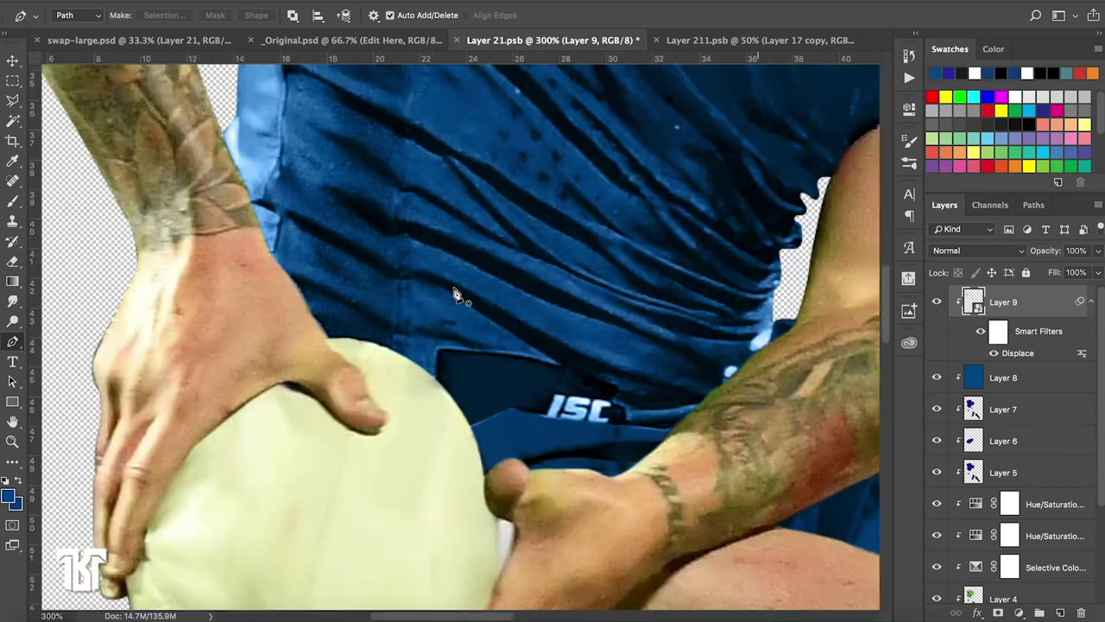
{"action": "scroll", "coordinate": [455, 294], "scroll_direction": "down", "scroll_amount": 3}
{"action": "scroll", "coordinate": [455, 294], "scroll_direction": "right", "scroll_amount": 2}
{"action": "scroll", "coordinate": [455, 294], "scroll_direction": "down", "scroll_amount": 3}
{"action": "scroll", "coordinate": [455, 294], "scroll_direction": "down", "scroll_amount": 3}
{"action": "scroll", "coordinate": [455, 294], "scroll_direction": "up", "scroll_amount": 6}
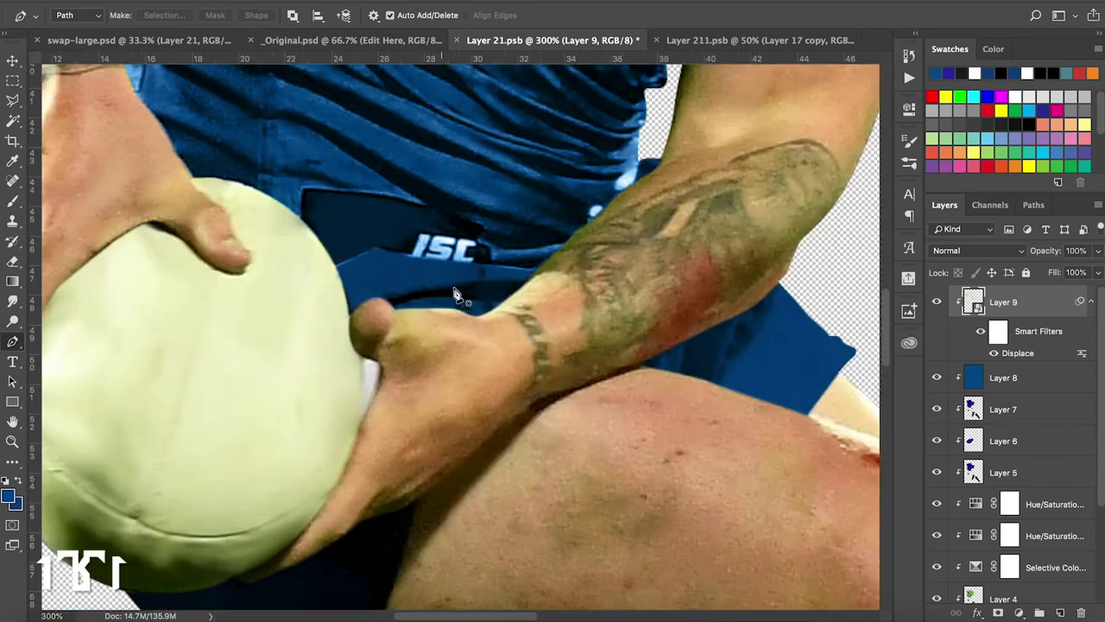
{"action": "scroll", "coordinate": [455, 294], "scroll_direction": "down", "scroll_amount": 3}
{"action": "scroll", "coordinate": [455, 295], "scroll_direction": "right", "scroll_amount": 3}
{"action": "scroll", "coordinate": [455, 294], "scroll_direction": "down", "scroll_amount": 3}
{"action": "scroll", "coordinate": [455, 294], "scroll_direction": "down", "scroll_amount": 3}
{"action": "scroll", "coordinate": [455, 294], "scroll_direction": "right", "scroll_amount": 2}
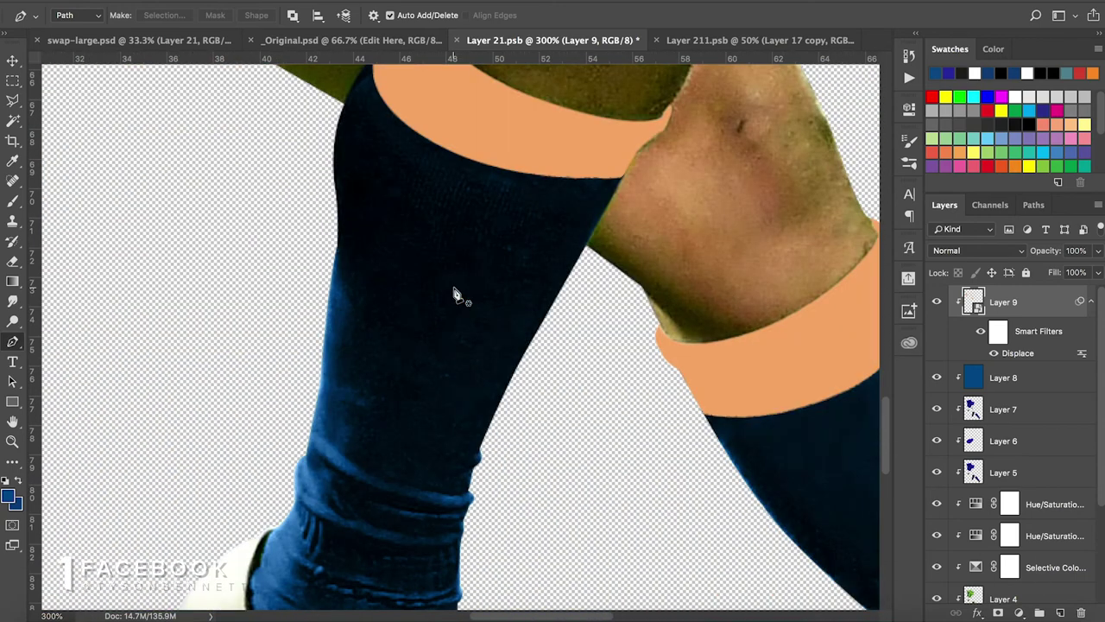
{"action": "scroll", "coordinate": [455, 294], "scroll_direction": "up", "scroll_amount": 3}
{"action": "scroll", "coordinate": [455, 294], "scroll_direction": "up", "scroll_amount": 3}
{"action": "scroll", "coordinate": [455, 294], "scroll_direction": "up", "scroll_amount": 3}
{"action": "scroll", "coordinate": [455, 294], "scroll_direction": "down", "scroll_amount": 2}
{"action": "scroll", "coordinate": [455, 294], "scroll_direction": "left", "scroll_amount": 1}
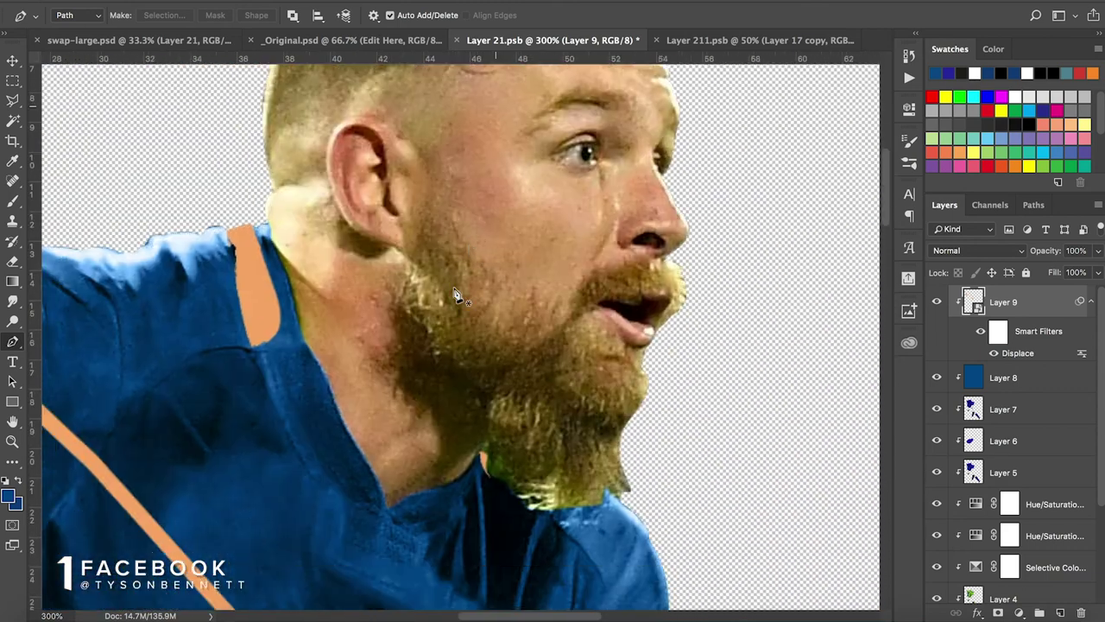
{"action": "scroll", "coordinate": [455, 294], "scroll_direction": "down", "scroll_amount": 2}
{"action": "scroll", "coordinate": [455, 294], "scroll_direction": "down", "scroll_amount": 2}
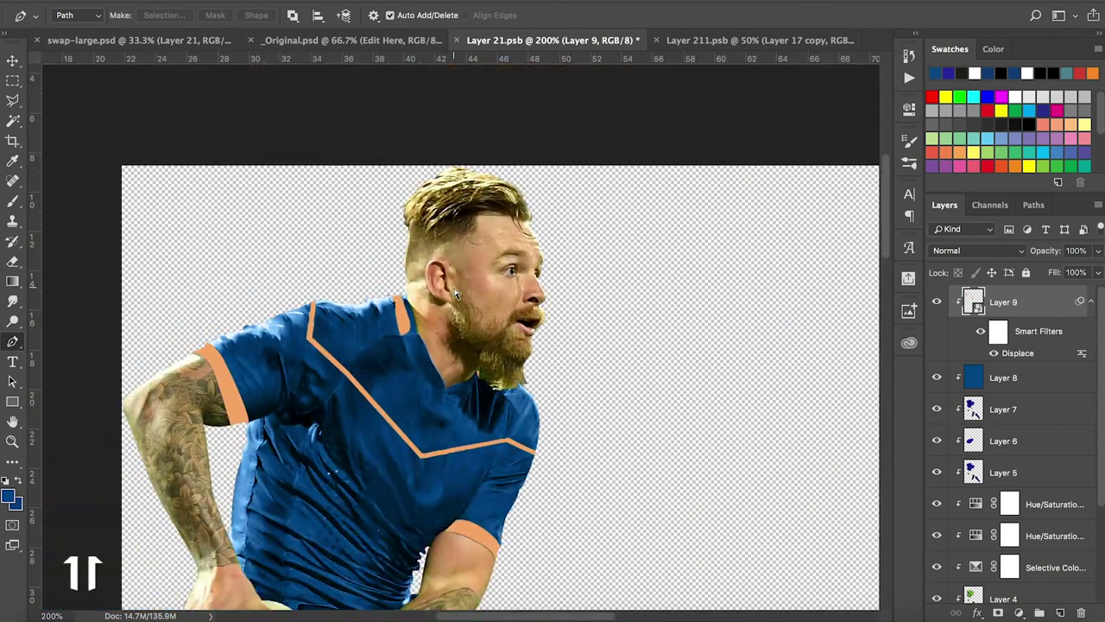
{"action": "scroll", "coordinate": [455, 294], "scroll_direction": "down", "scroll_amount": 3}
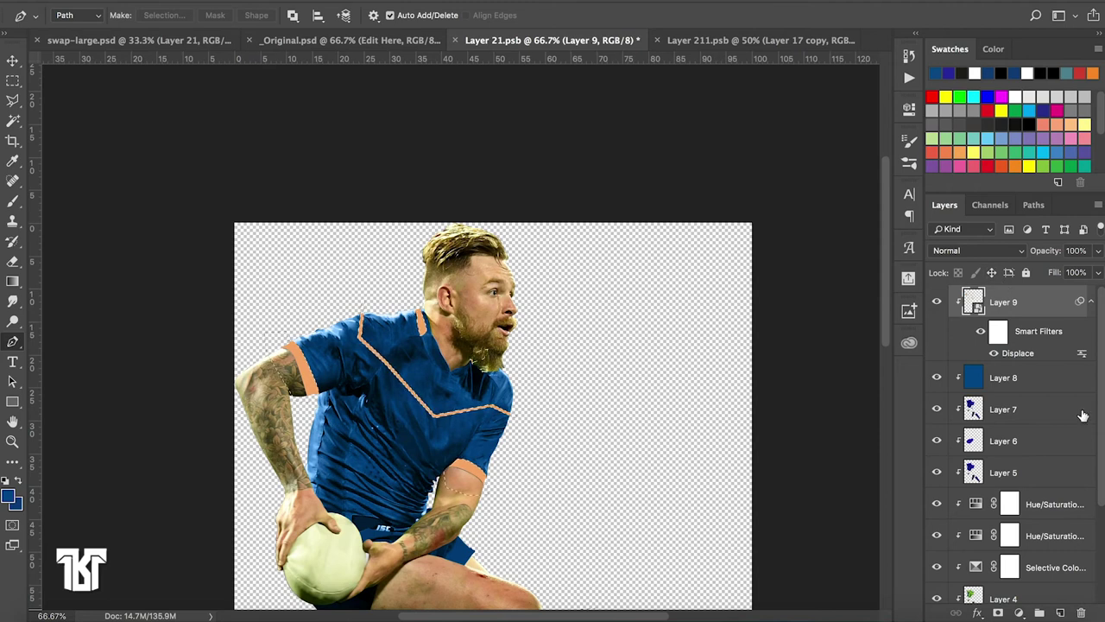
Delete Layer 9 and add a Hue/Saturation adjustment clipped to Layer 8
{"action": "left_click", "coordinate": [1082, 613]}
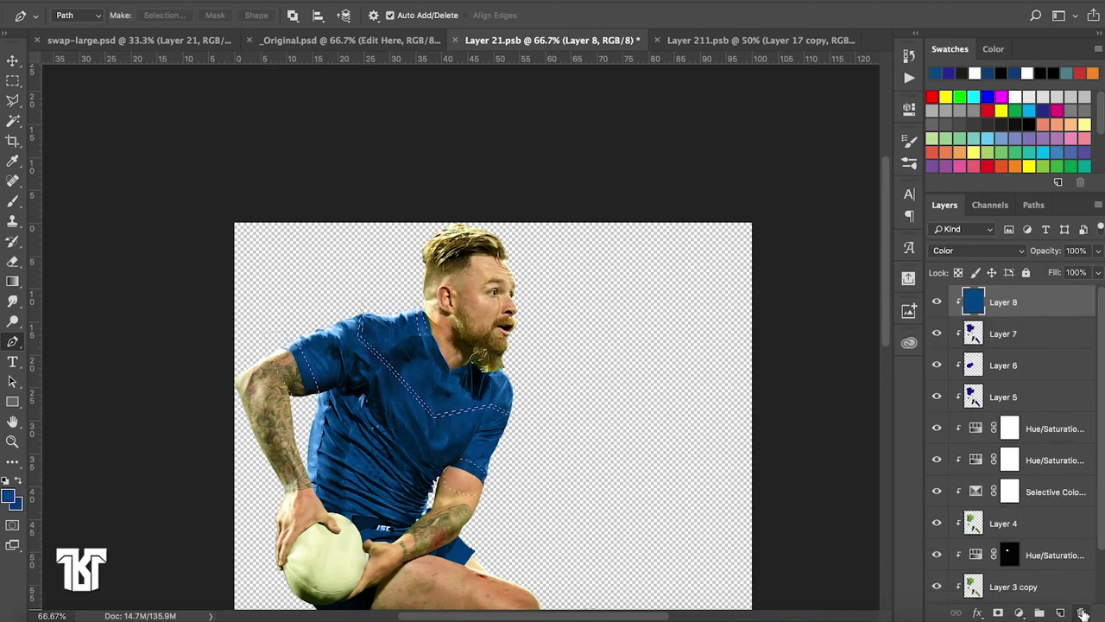
{"action": "left_click", "coordinate": [1019, 612]}
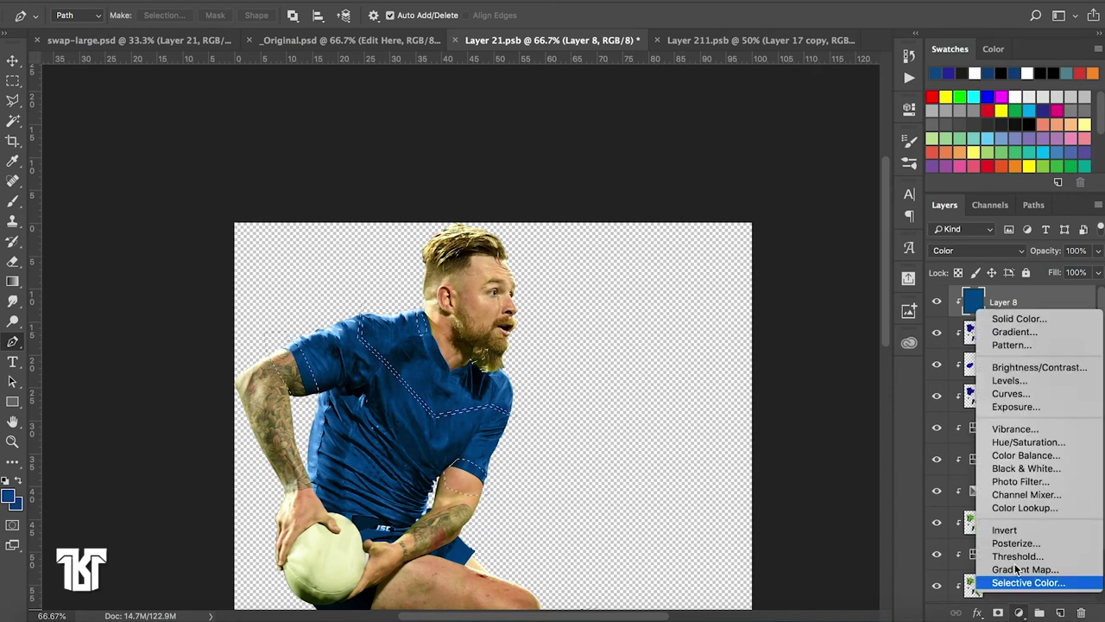
{"action": "left_click", "coordinate": [1027, 442]}
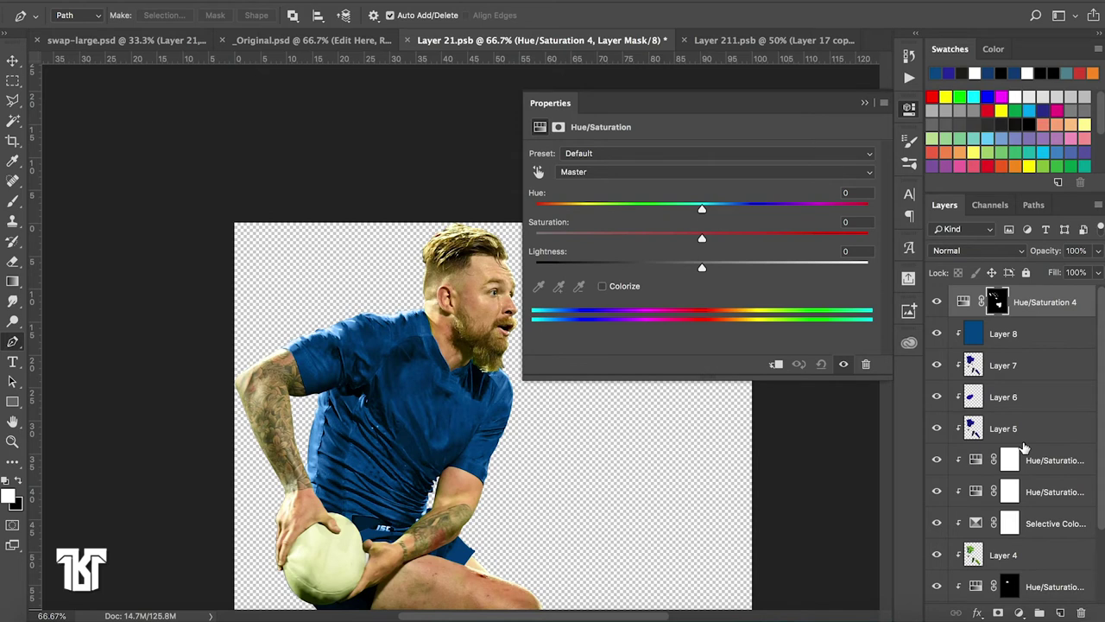
{"action": "left_click", "coordinate": [776, 365]}
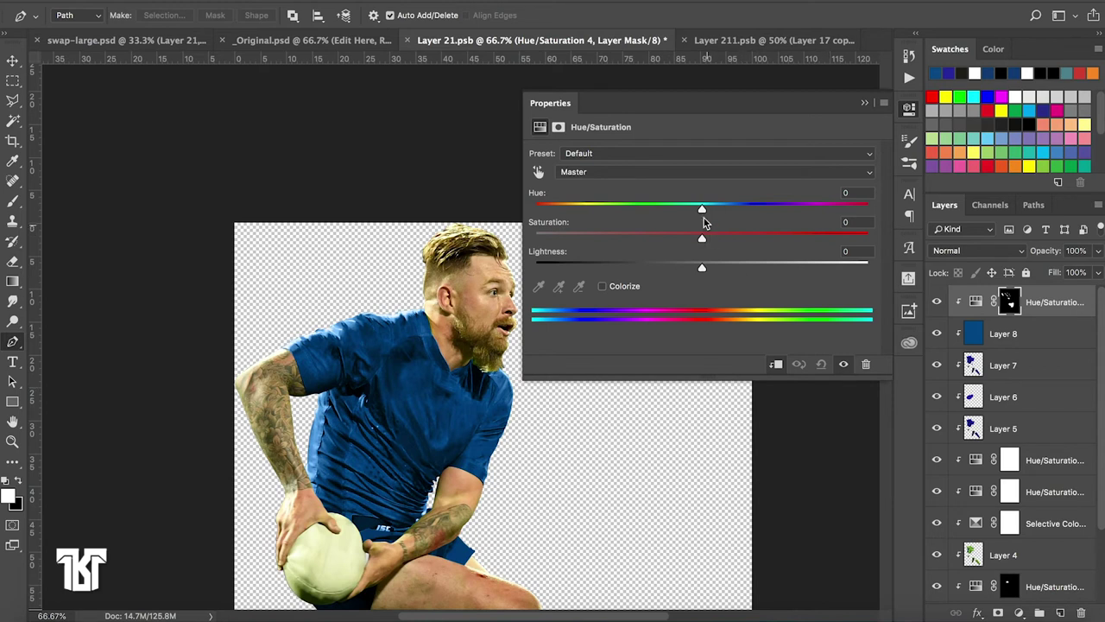
Shift the trim hue toward green and raise its saturation
{"action": "left_click_drag", "start_coordinate": [702, 212], "coordinate": [595, 210]}
{"action": "mouse_move", "coordinate": [589, 208]}
{"action": "left_mouse_down"}
{"action": "mouse_move", "coordinate": [553, 205]}
{"action": "mouse_move", "coordinate": [565, 213]}
{"action": "left_mouse_up"}
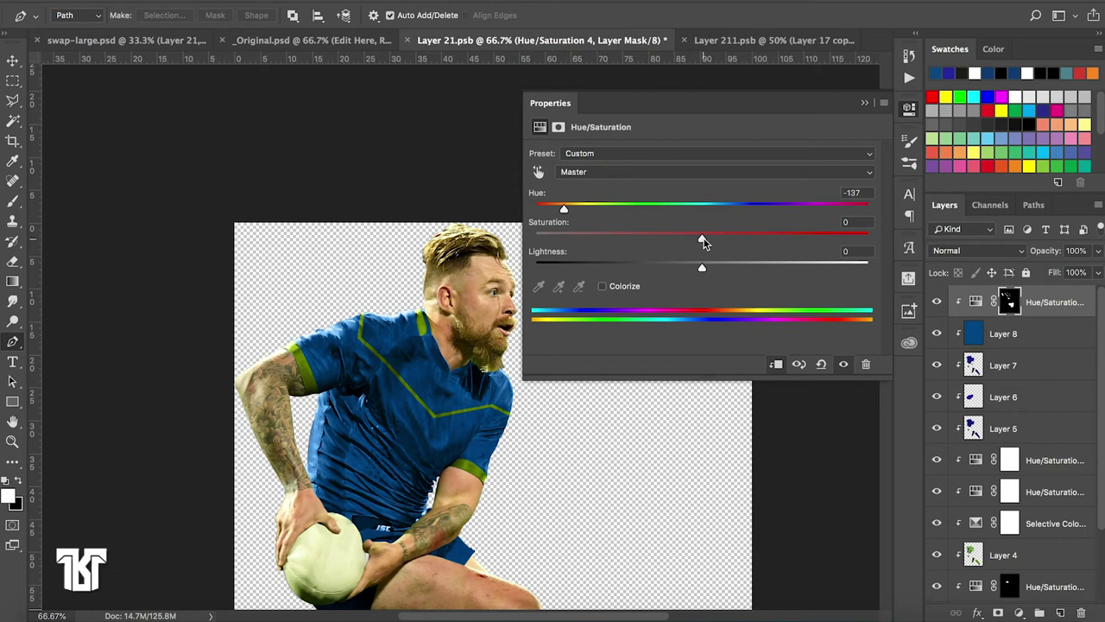
{"action": "mouse_move", "coordinate": [703, 242]}
{"action": "left_mouse_down"}
{"action": "mouse_move", "coordinate": [802, 244]}
{"action": "mouse_move", "coordinate": [732, 272]}
{"action": "mouse_move", "coordinate": [763, 272]}
{"action": "mouse_move", "coordinate": [747, 272]}
{"action": "left_mouse_up"}
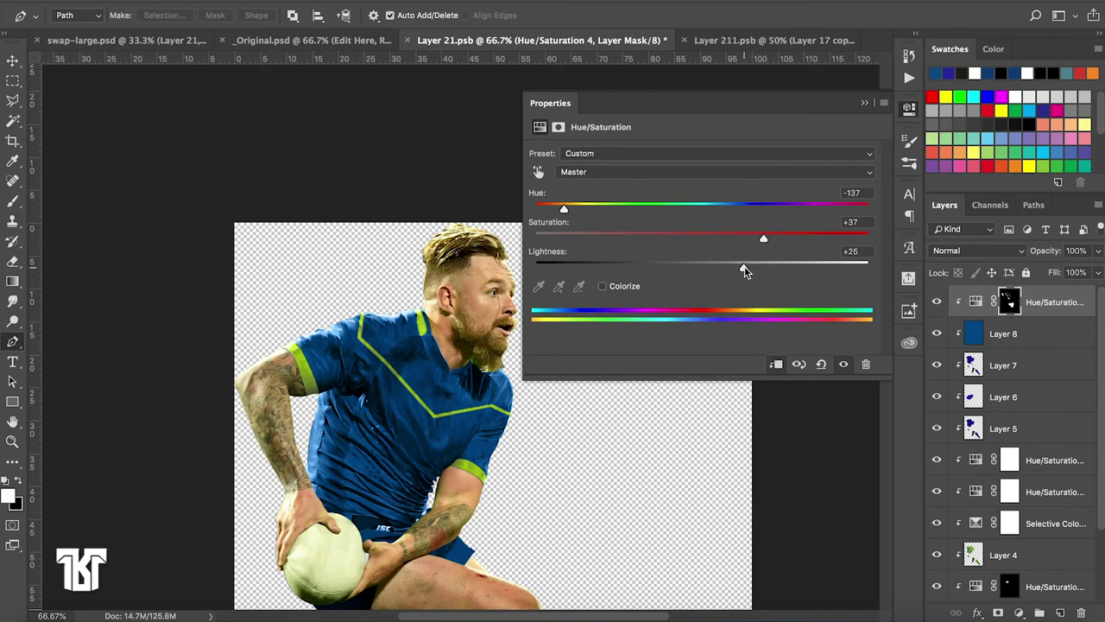
{"action": "mouse_move", "coordinate": [763, 239]}
{"action": "left_mouse_down"}
{"action": "mouse_move", "coordinate": [782, 240]}
{"action": "mouse_move", "coordinate": [735, 242]}
{"action": "mouse_move", "coordinate": [772, 251]}
{"action": "left_mouse_up"}
Fine-tune the adjustment to Hue −137, Saturation +28, Lightness +11
{"action": "scroll", "coordinate": [605, 499], "scroll_direction": "down", "scroll_amount": 2}
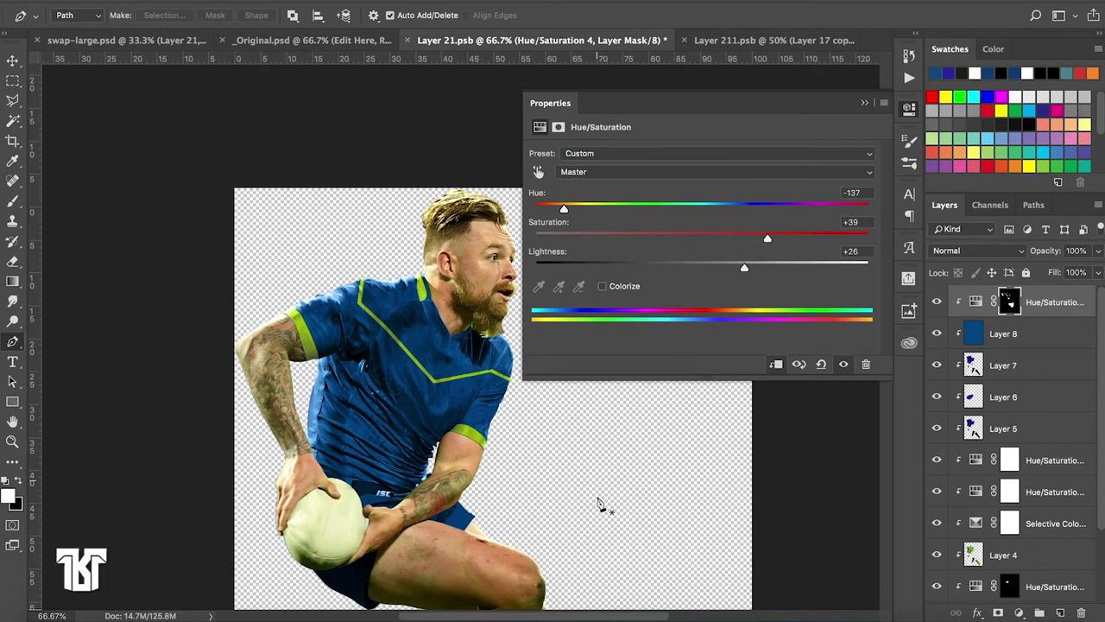
{"action": "scroll", "coordinate": [602, 505], "scroll_direction": "down", "scroll_amount": 3}
{"action": "scroll", "coordinate": [602, 505], "scroll_direction": "down", "scroll_amount": 1}
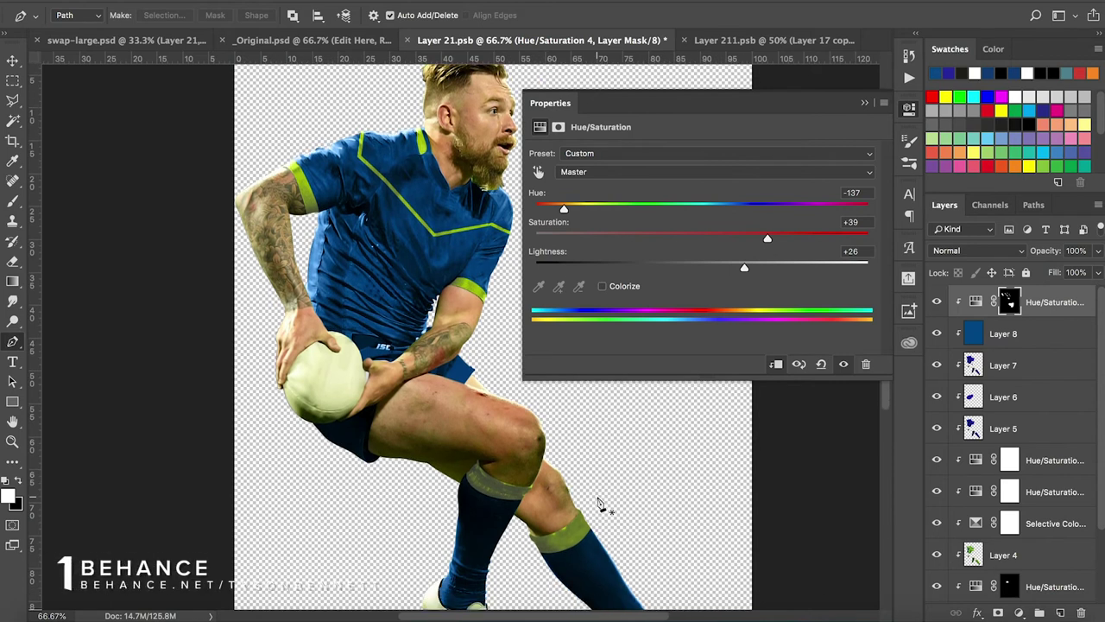
{"action": "scroll", "coordinate": [601, 505], "scroll_direction": "down", "scroll_amount": 6}
{"action": "scroll", "coordinate": [597, 505], "scroll_direction": "up", "scroll_amount": 1}
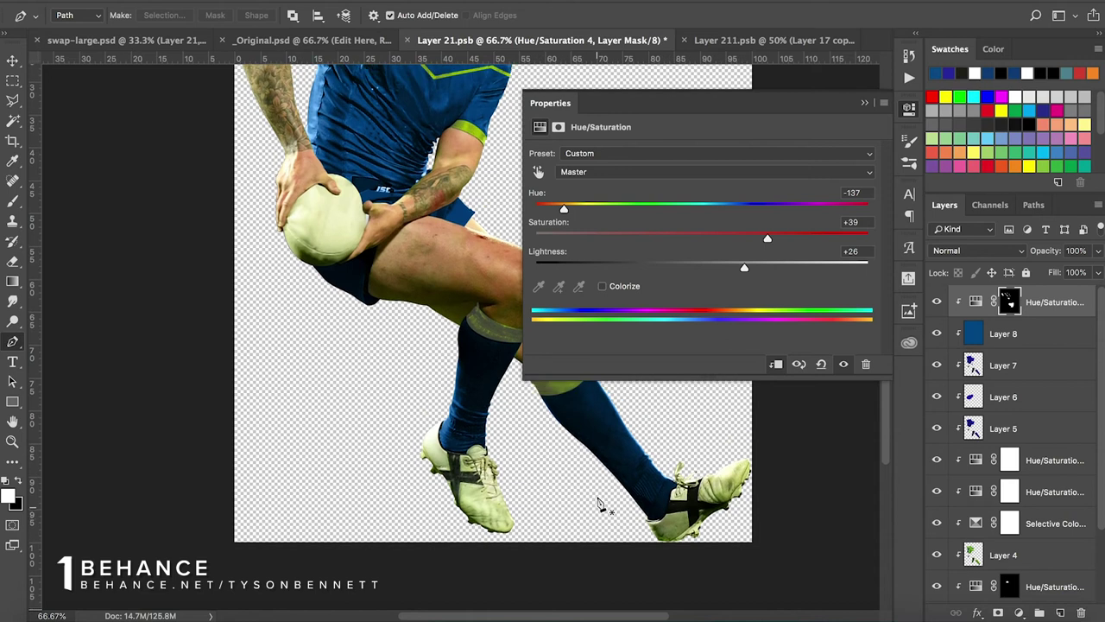
{"action": "scroll", "coordinate": [597, 505], "scroll_direction": "up", "scroll_amount": 1}
{"action": "scroll", "coordinate": [602, 505], "scroll_direction": "up", "scroll_amount": 3}
{"action": "scroll", "coordinate": [602, 505], "scroll_direction": "up", "scroll_amount": 2}
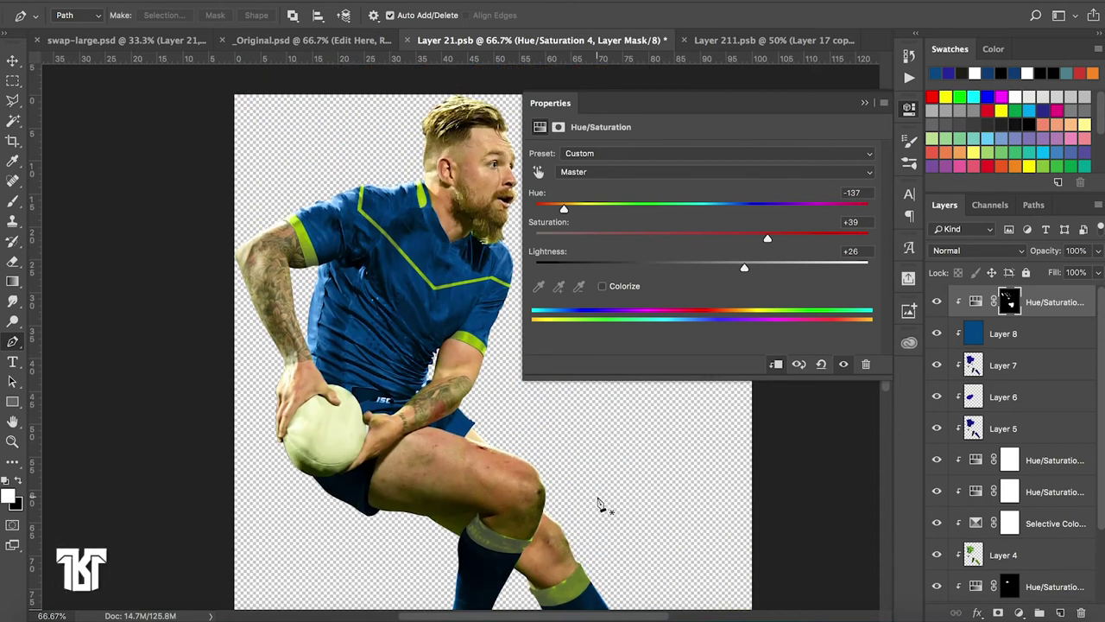
{"action": "scroll", "coordinate": [602, 505], "scroll_direction": "up", "scroll_amount": 2}
{"action": "scroll", "coordinate": [602, 505], "scroll_direction": "down", "scroll_amount": 2}
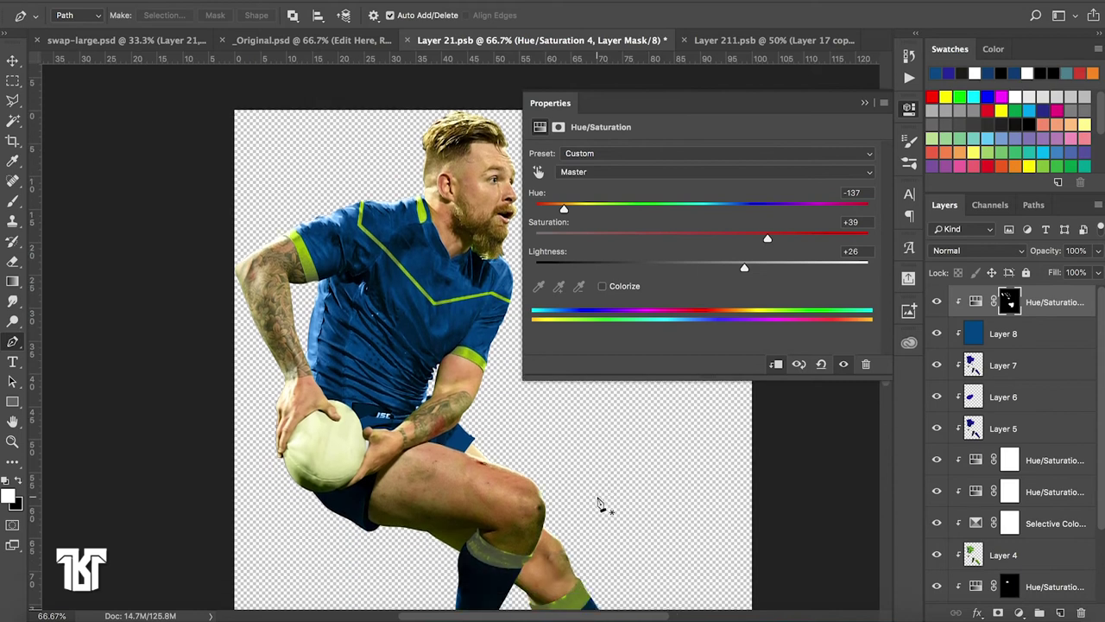
{"action": "mouse_move", "coordinate": [768, 239]}
{"action": "left_mouse_down"}
{"action": "mouse_move", "coordinate": [739, 240]}
{"action": "mouse_move", "coordinate": [721, 270]}
{"action": "mouse_move", "coordinate": [732, 270]}
{"action": "mouse_move", "coordinate": [722, 270]}
{"action": "left_mouse_up"}
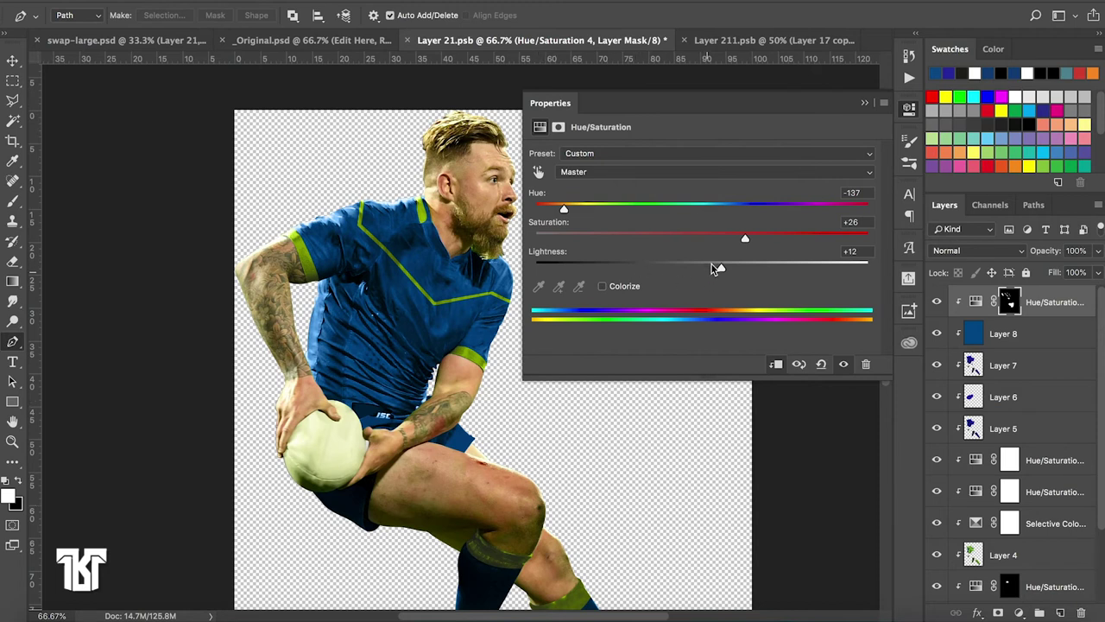
{"action": "left_click_drag", "start_coordinate": [721, 268], "coordinate": [750, 243]}
{"action": "left_click", "coordinate": [866, 103]}
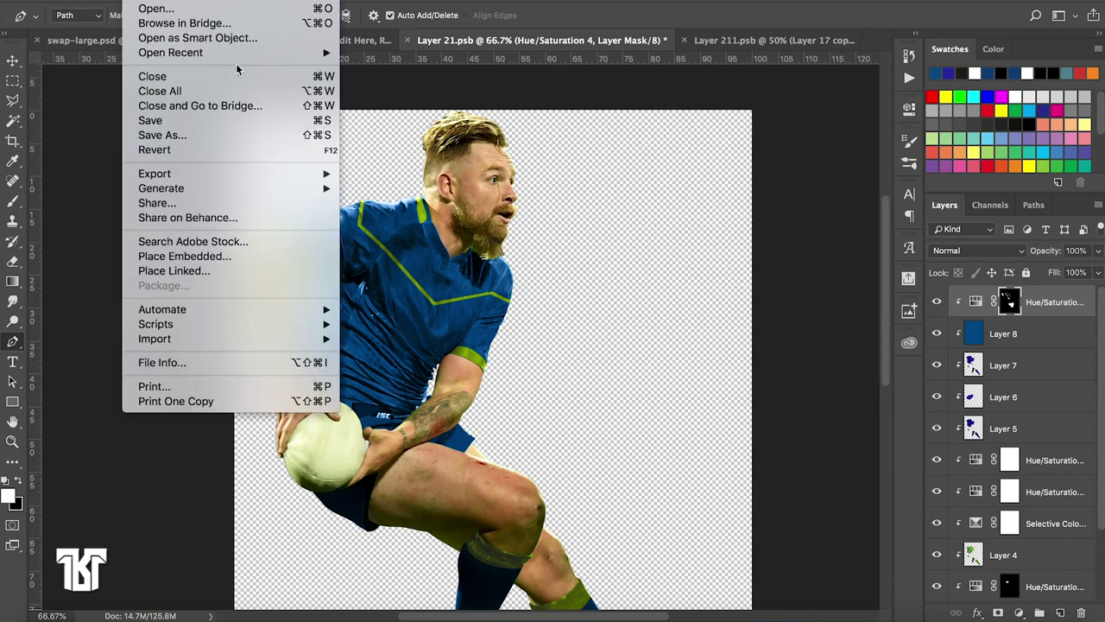
Sample the wolf crest eye's yellow from Warrington Logo.psd with a single-pixel eyedropper, then close the logo
{"action": "left_click", "coordinate": [395, 69]}
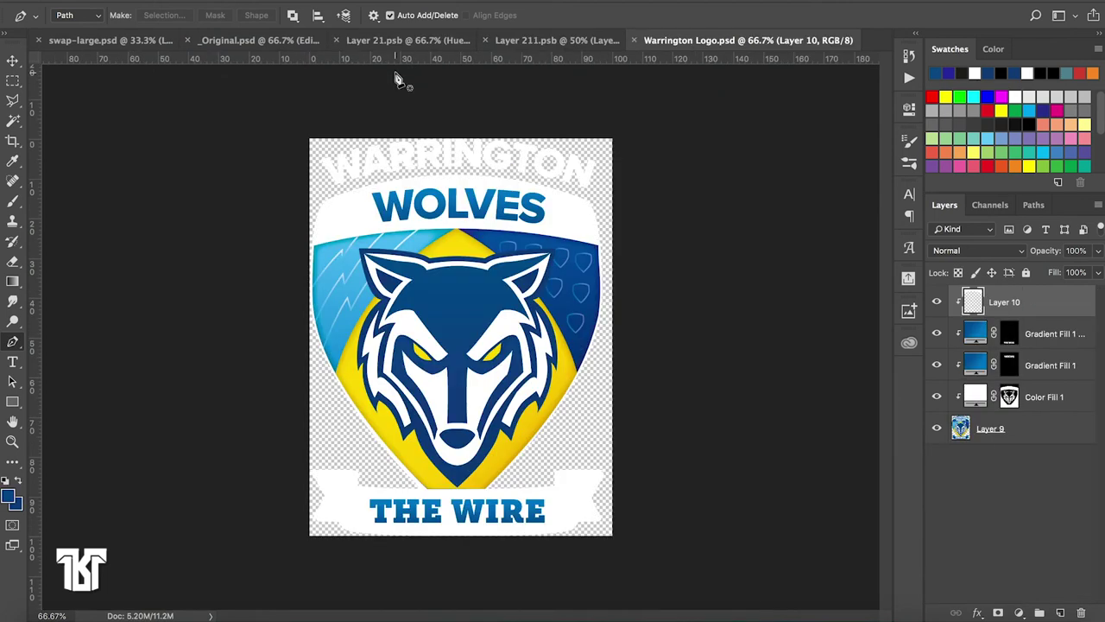
{"action": "left_click", "coordinate": [13, 162]}
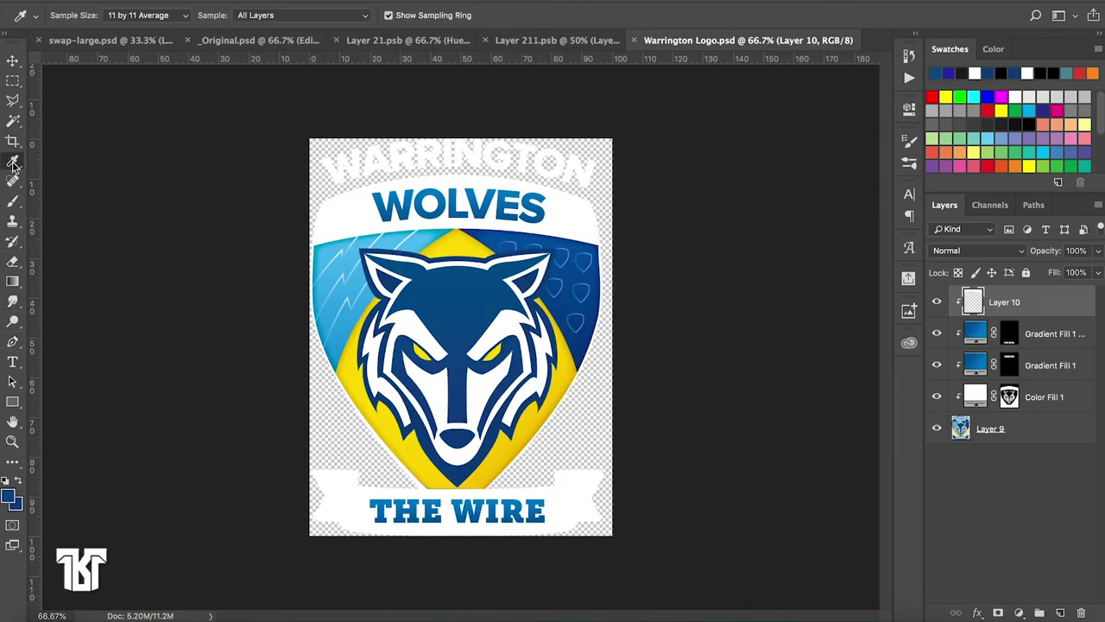
{"action": "left_click", "coordinate": [175, 16]}
{"action": "left_click", "coordinate": [134, 5]}
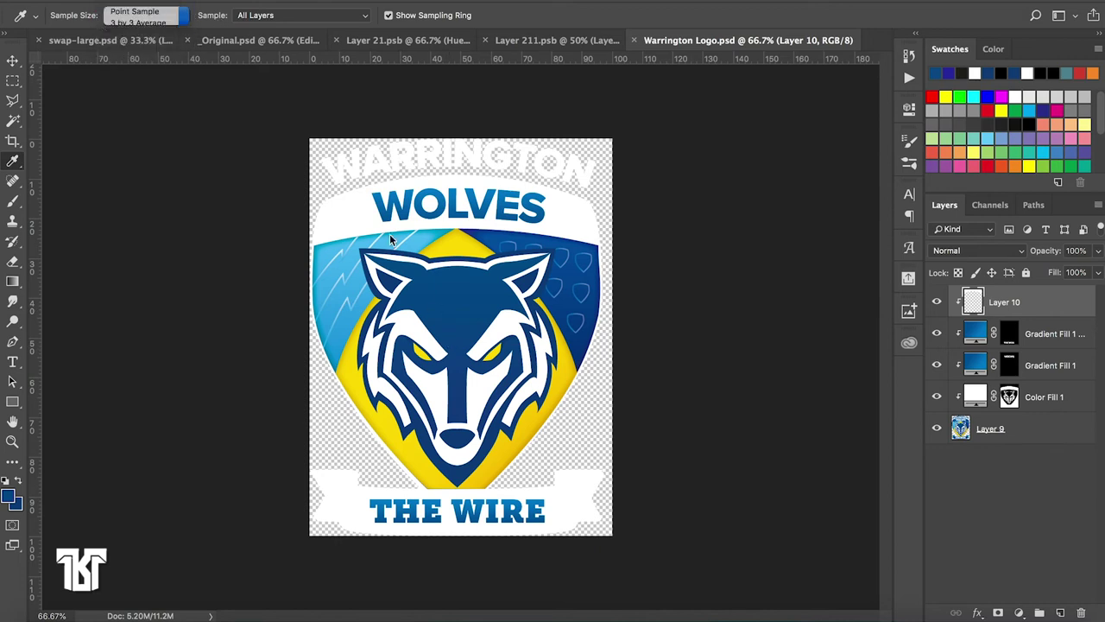
{"action": "left_click", "coordinate": [493, 352]}
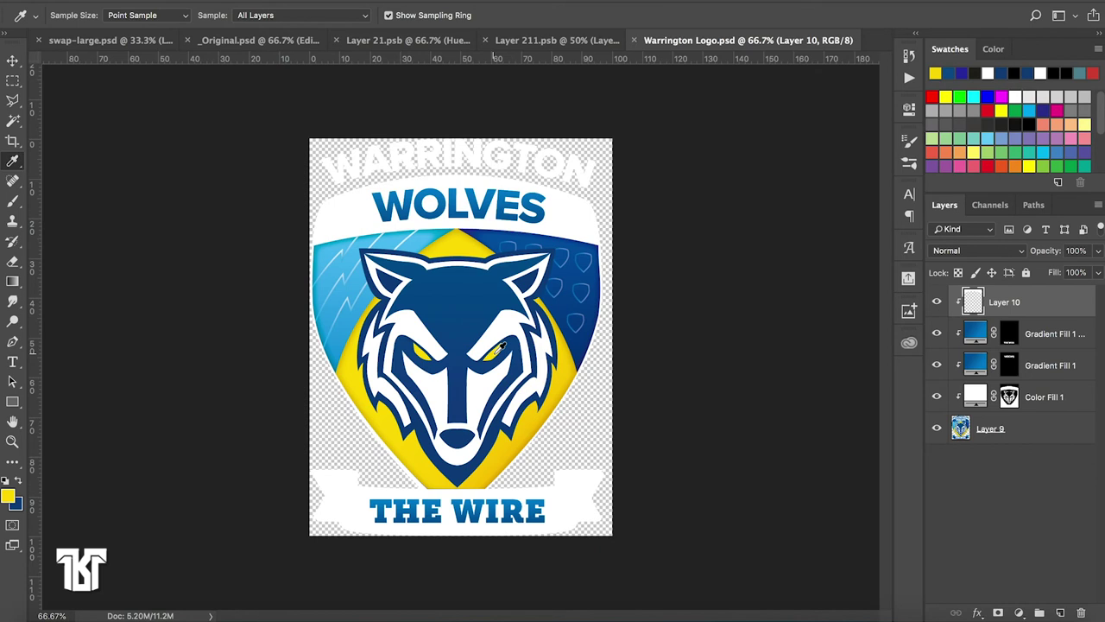
{"action": "left_click", "coordinate": [632, 41]}
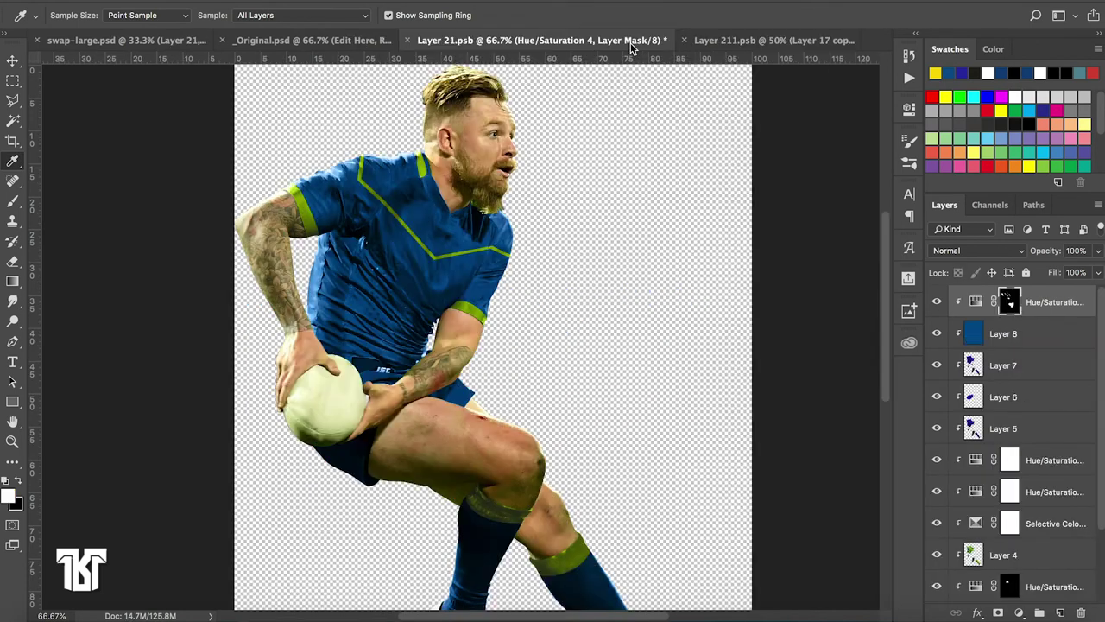
Fill the trim selection with yellow on a new clipped layer set to Color blending
{"action": "left_click", "coordinate": [1008, 304], "text": "ctrl"}
{"action": "left_click", "coordinate": [1060, 611]}
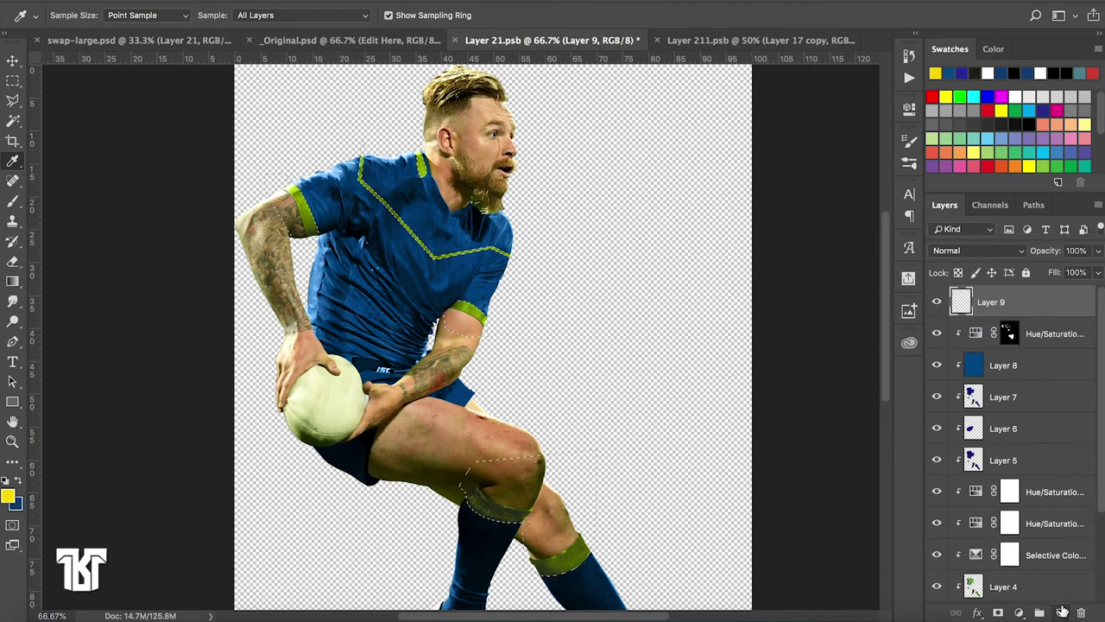
{"action": "key", "text": "alt+BackSpace"}
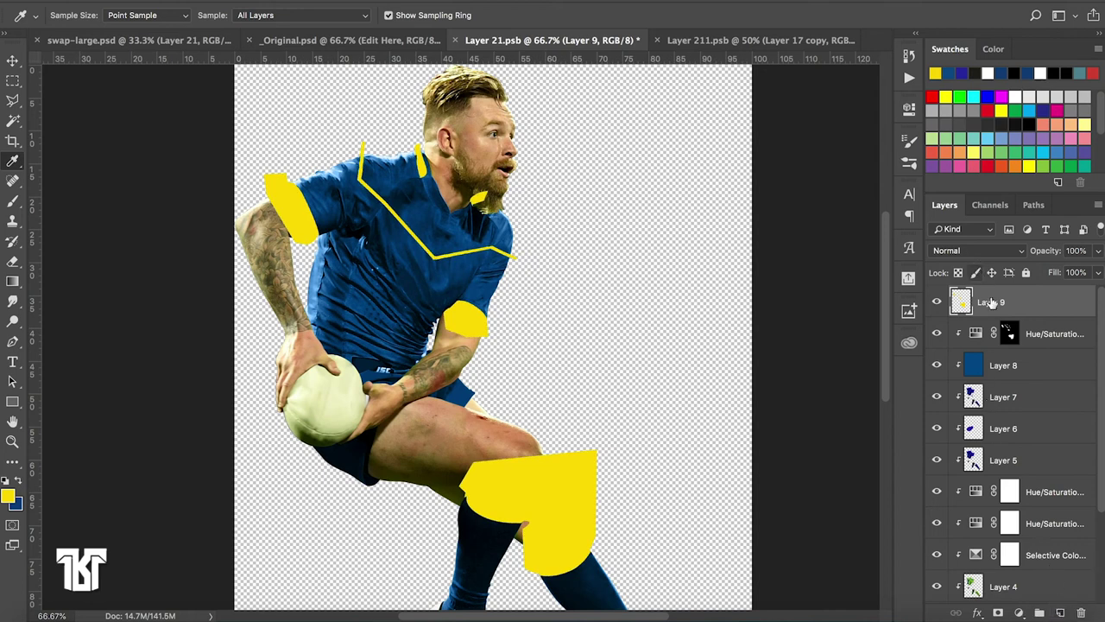
{"action": "left_click", "coordinate": [1011, 319], "text": "alt"}
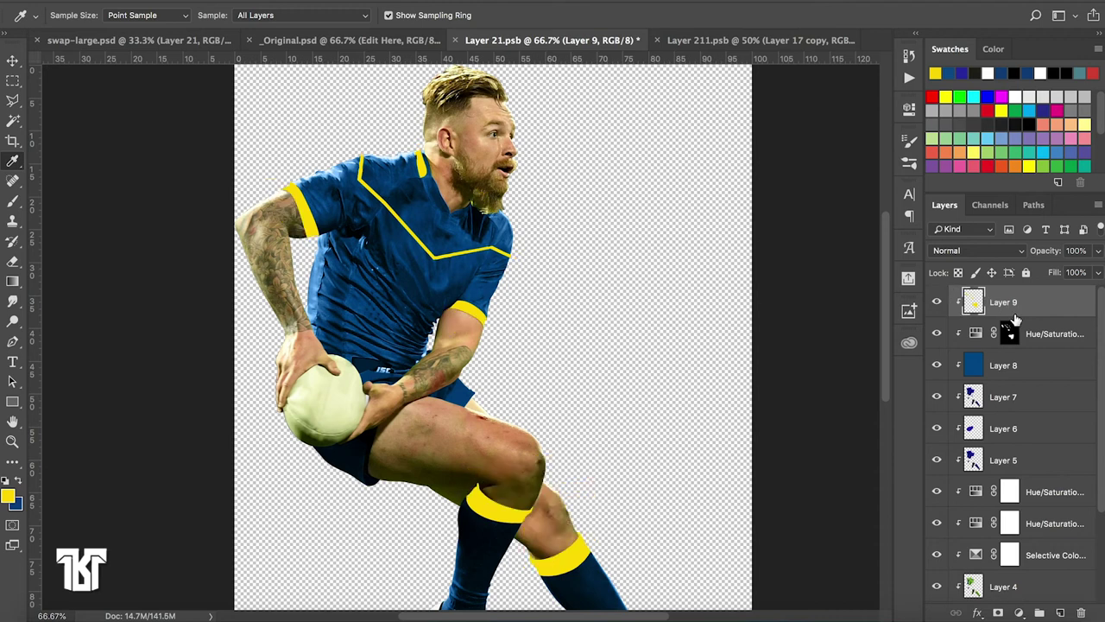
{"action": "left_click", "coordinate": [985, 250]}
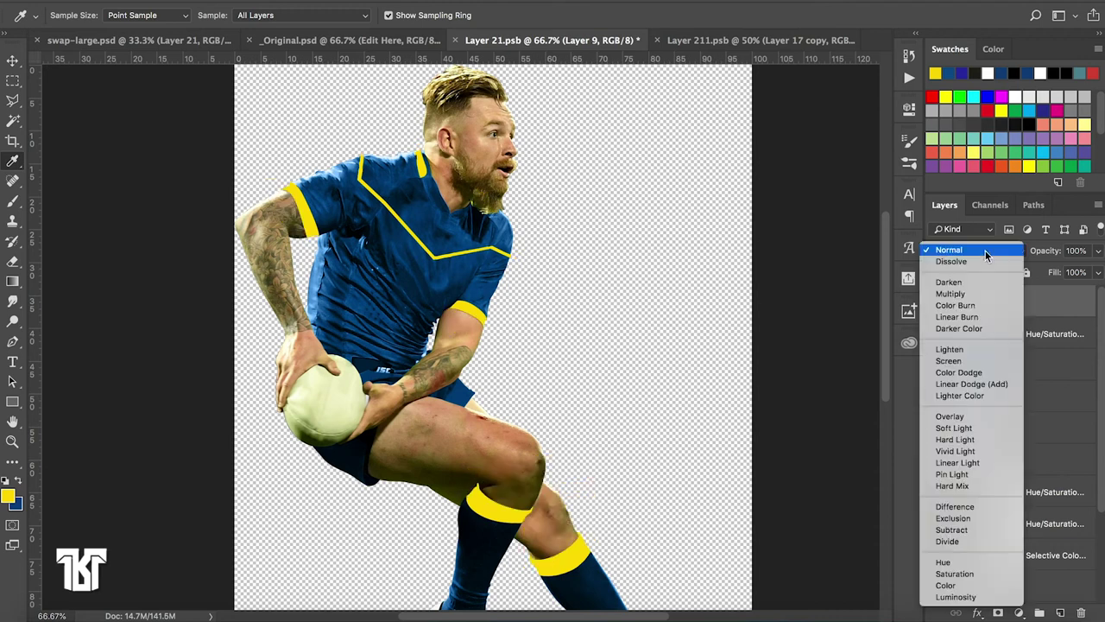
{"action": "left_click", "coordinate": [945, 586]}
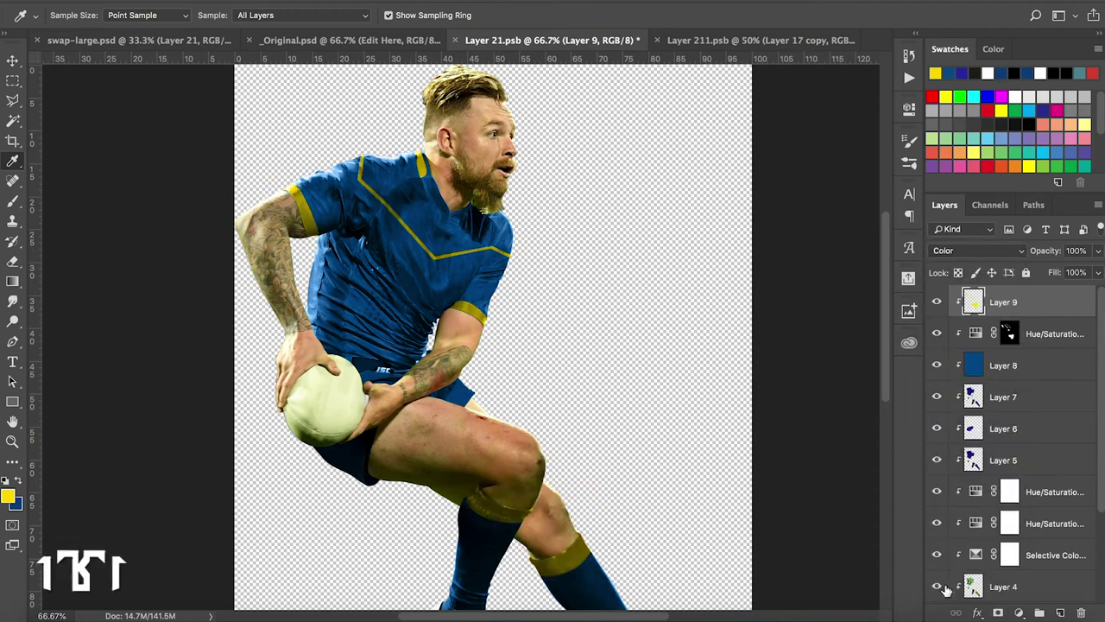
Toggle the yellow layer and compare Color versus Hue blending on the whole player
{"action": "key", "text": "ctrl+minus"}
{"action": "left_click", "coordinate": [937, 302]}
{"action": "left_click", "coordinate": [937, 302]}
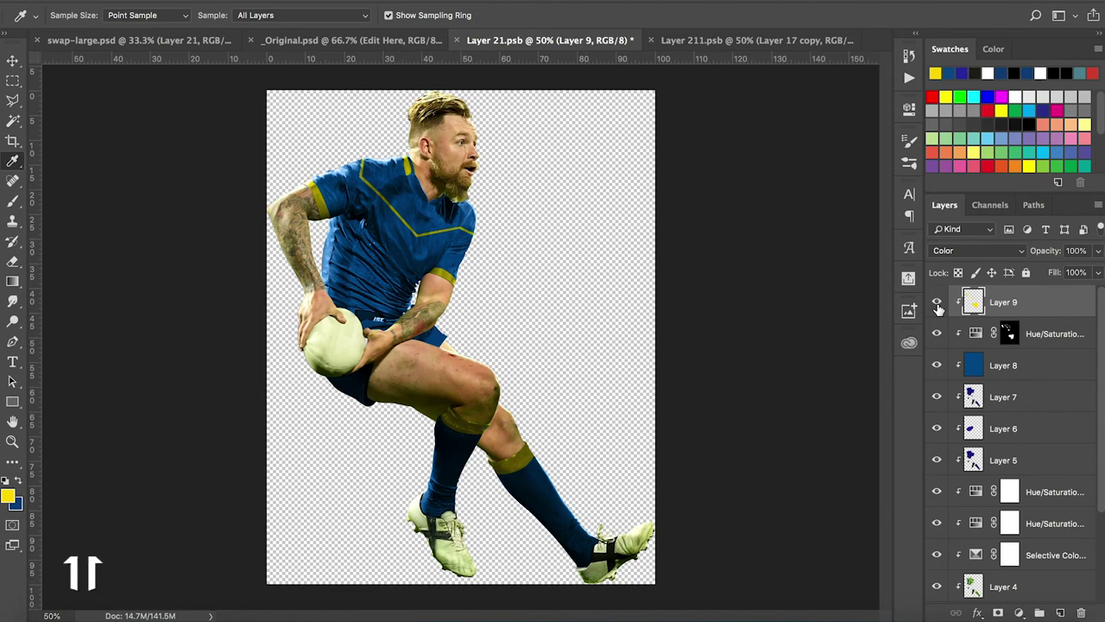
{"action": "left_click", "coordinate": [967, 249]}
{"action": "left_click", "coordinate": [964, 227]}
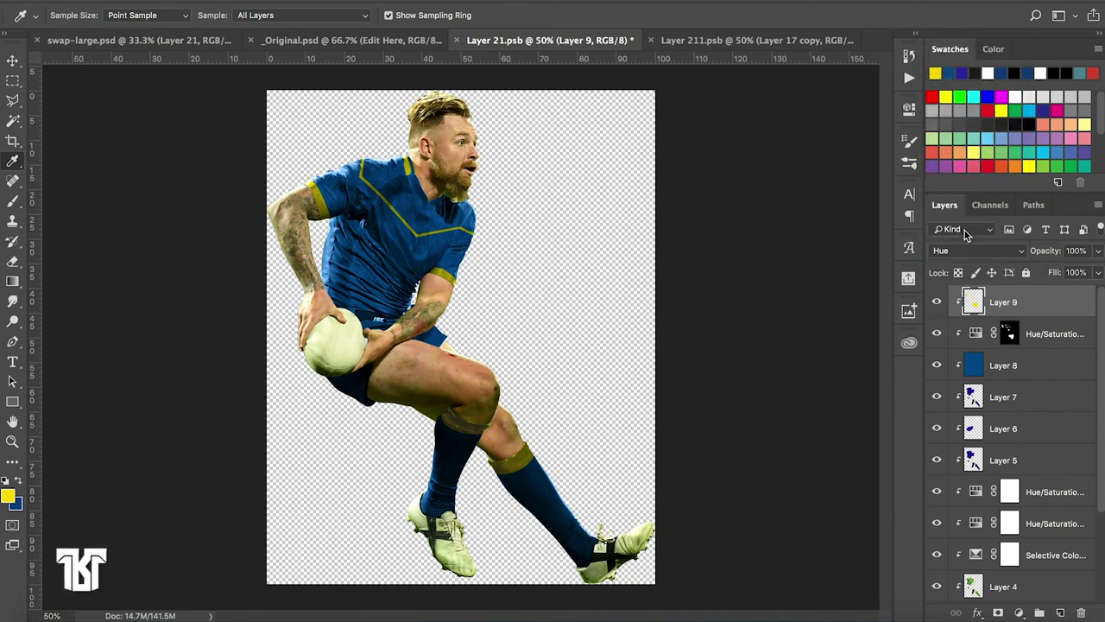
{"action": "left_click", "coordinate": [937, 302]}
{"action": "left_click", "coordinate": [971, 251]}
{"action": "left_click", "coordinate": [965, 275]}
{"action": "left_click", "coordinate": [966, 253]}
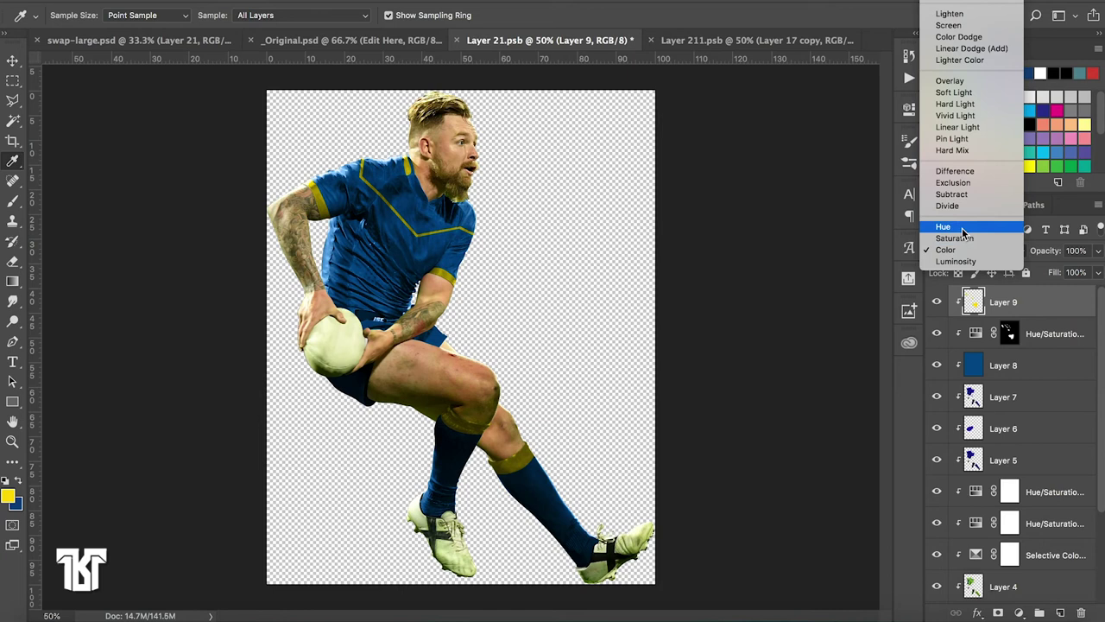
{"action": "left_click", "coordinate": [964, 228]}
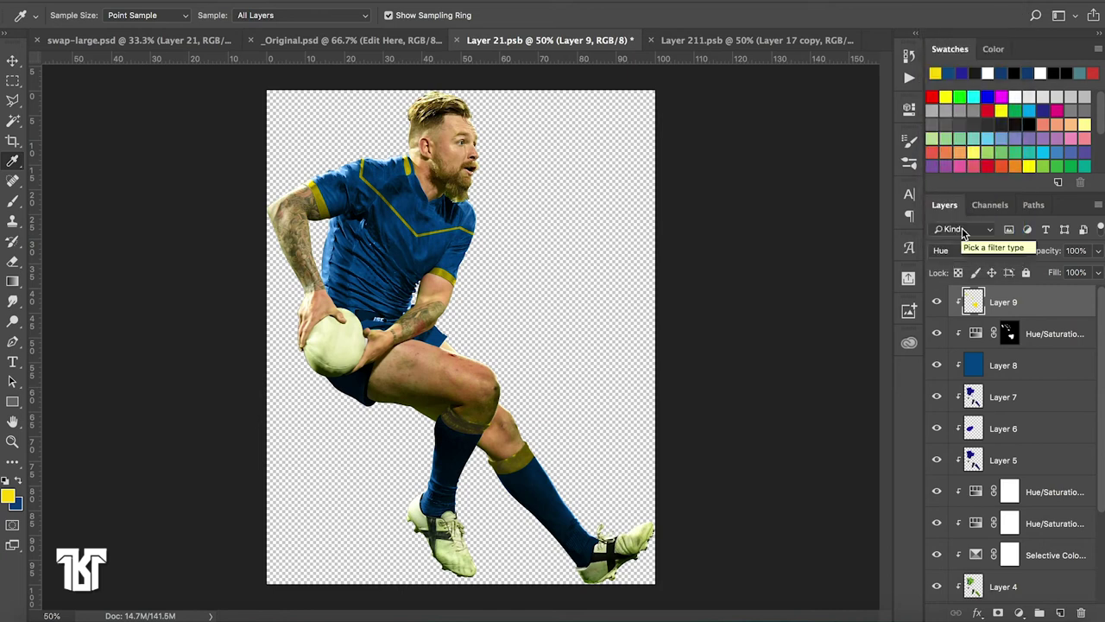
Check the jersey at 100%, try another mode, and settle on Hue blending
{"action": "key", "text": "ctrl+1"}
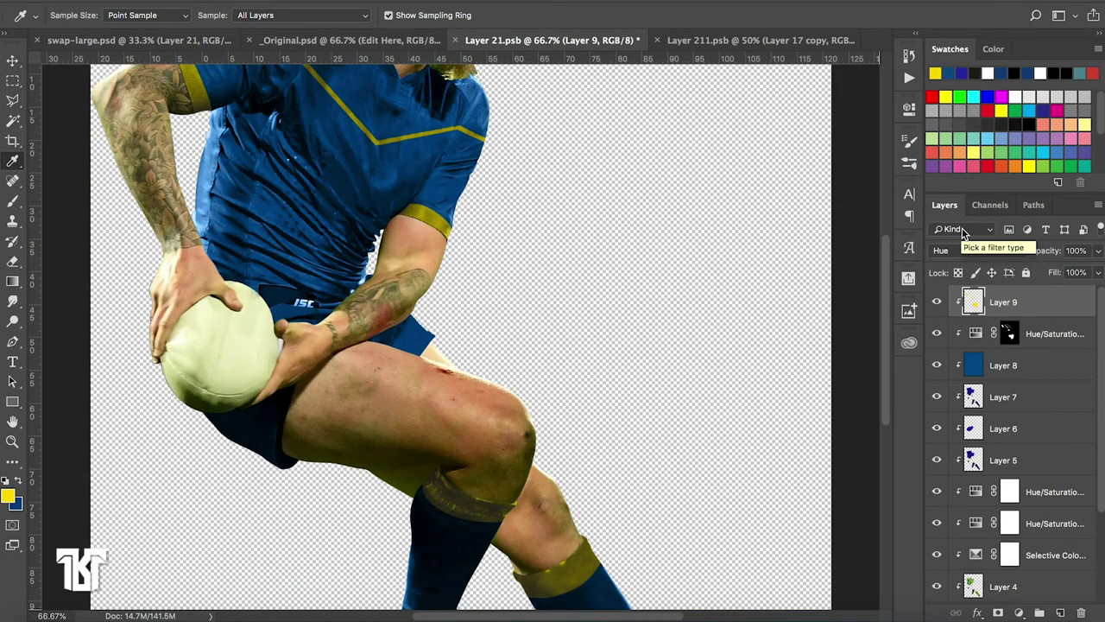
{"action": "left_click", "coordinate": [961, 250]}
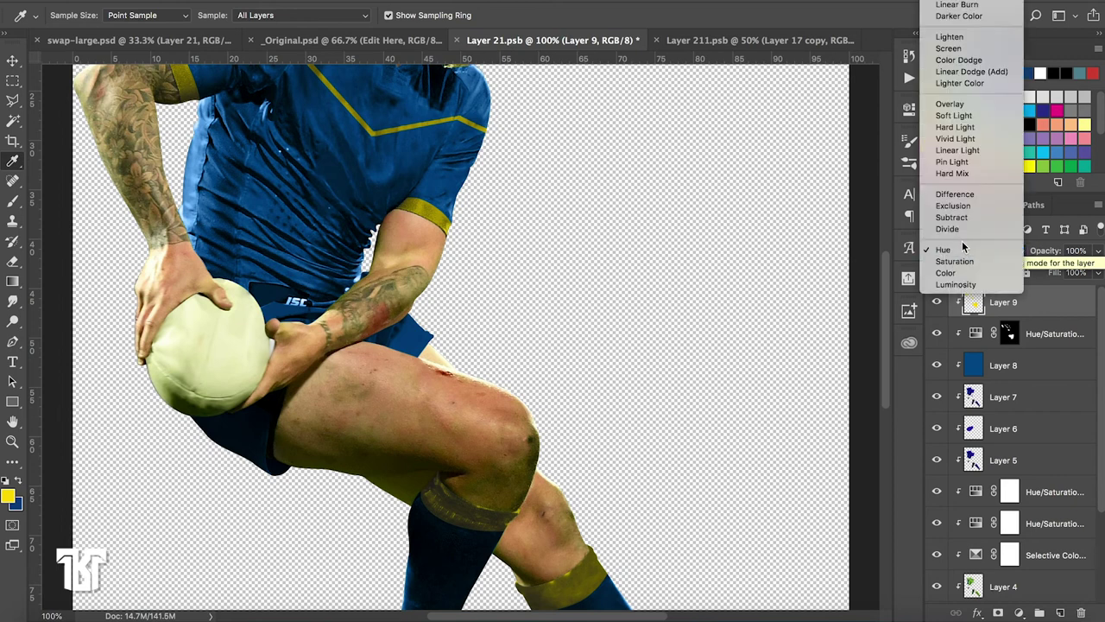
{"action": "left_click", "coordinate": [957, 275]}
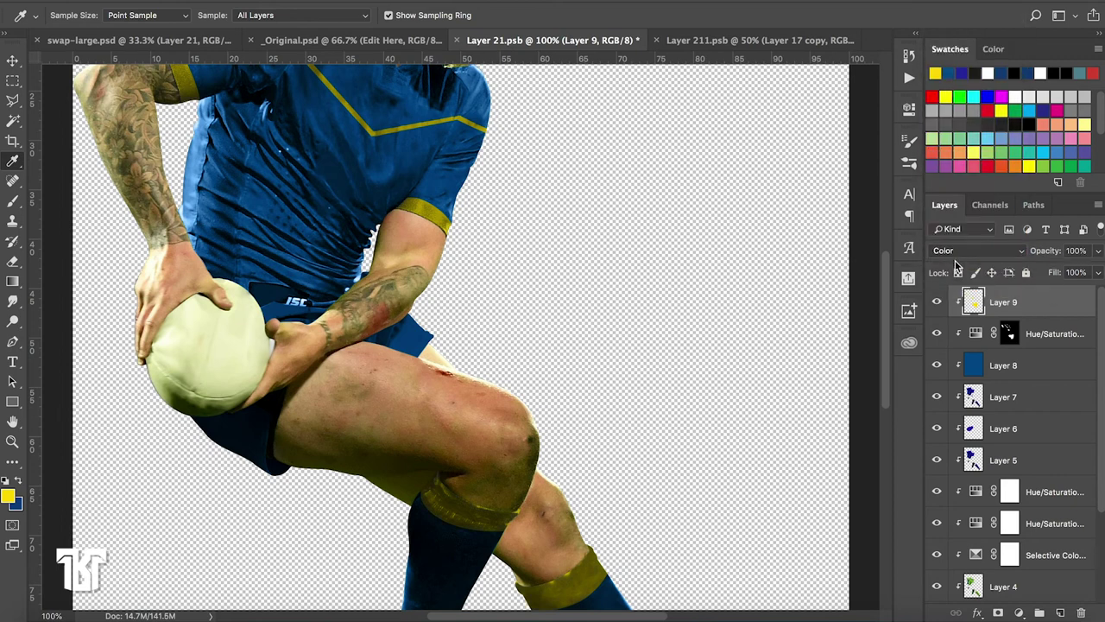
{"action": "left_click", "coordinate": [958, 251]}
{"action": "left_click", "coordinate": [955, 226]}
{"action": "key", "text": "ctrl+minus"}
{"action": "key", "text": "ctrl+minus"}
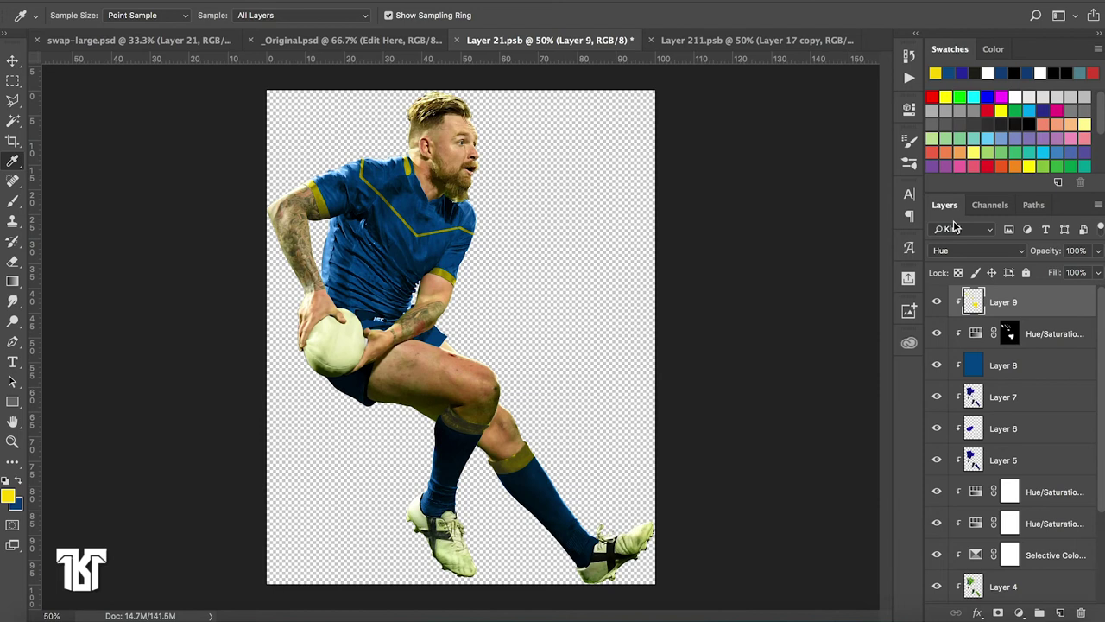
{"action": "key", "text": "ctrl+minus"}
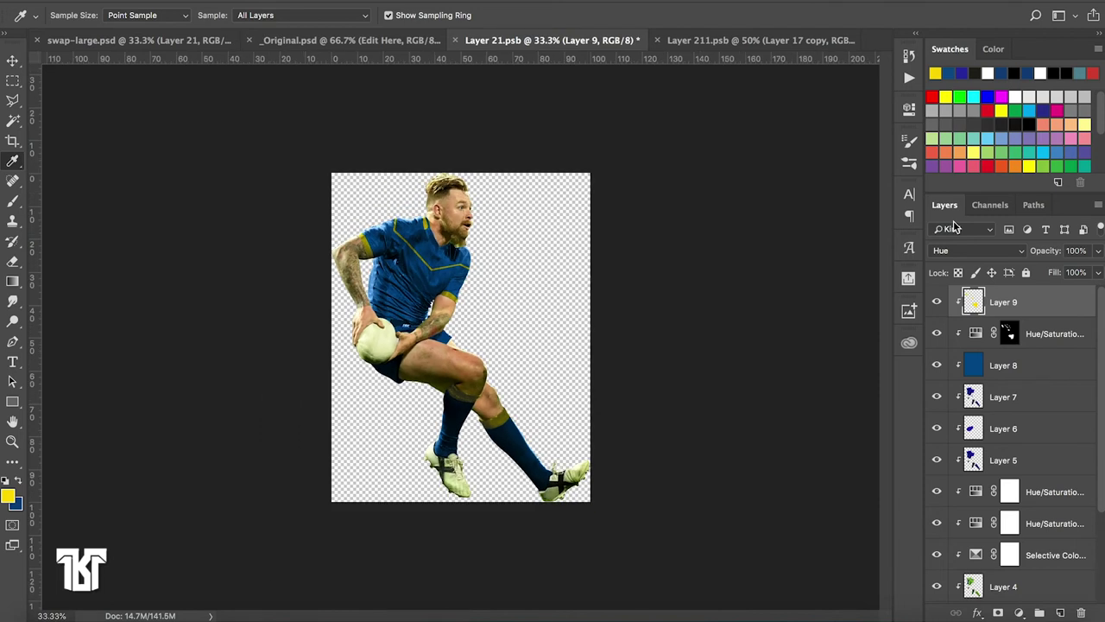
{"action": "key", "text": "ctrl+plus"}
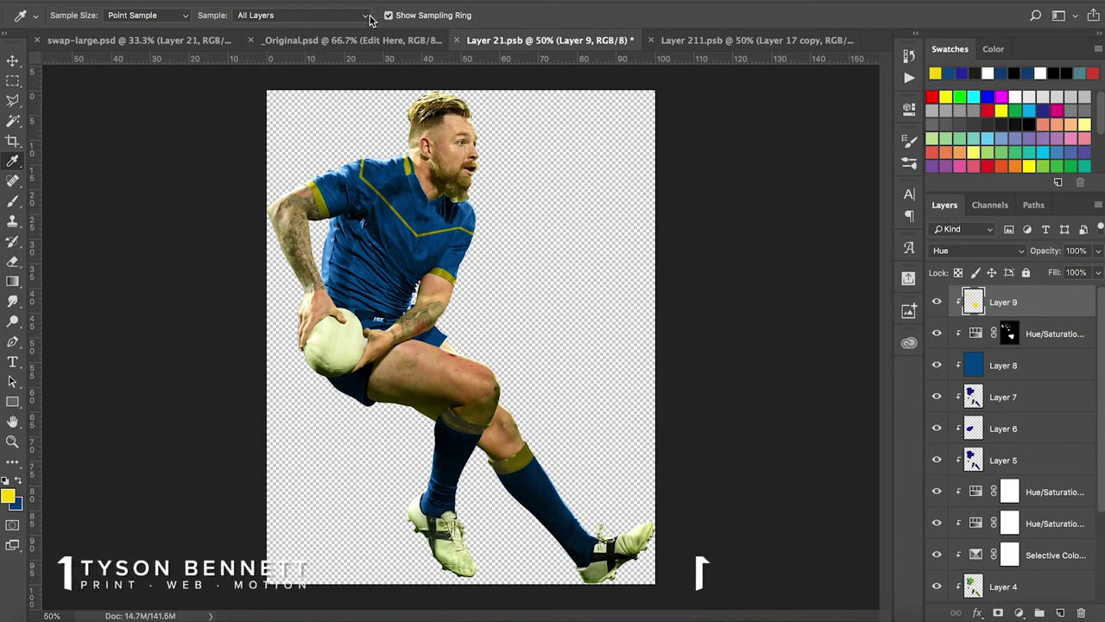
Save the yellow-trimmed player document and glance at the original poster
{"action": "left_click", "coordinate": [136, 0]}
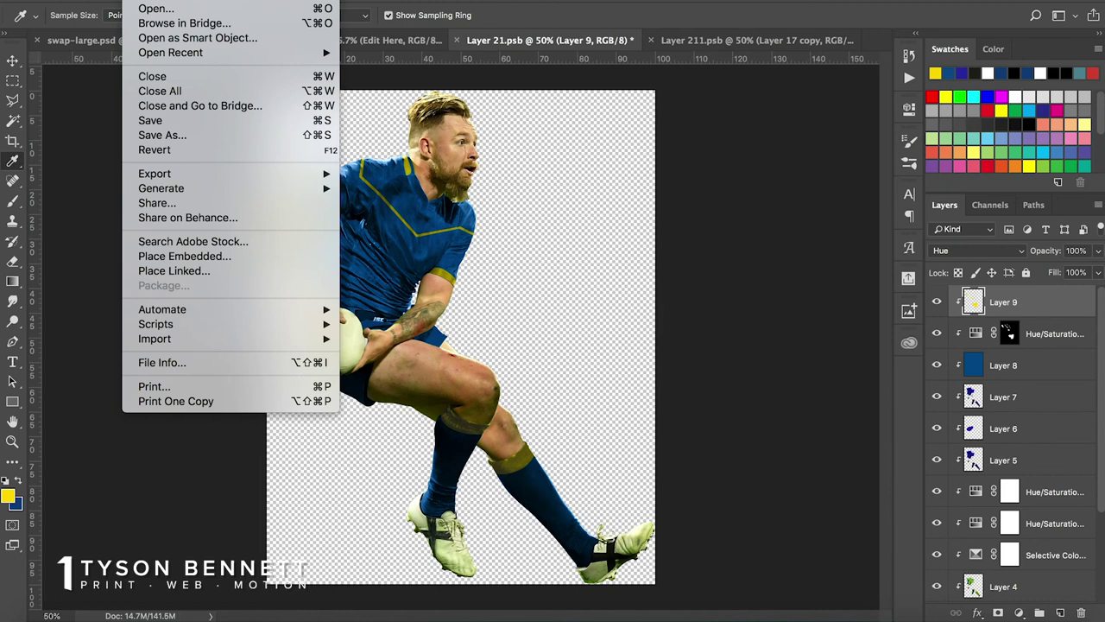
{"action": "left_click", "coordinate": [155, 125]}
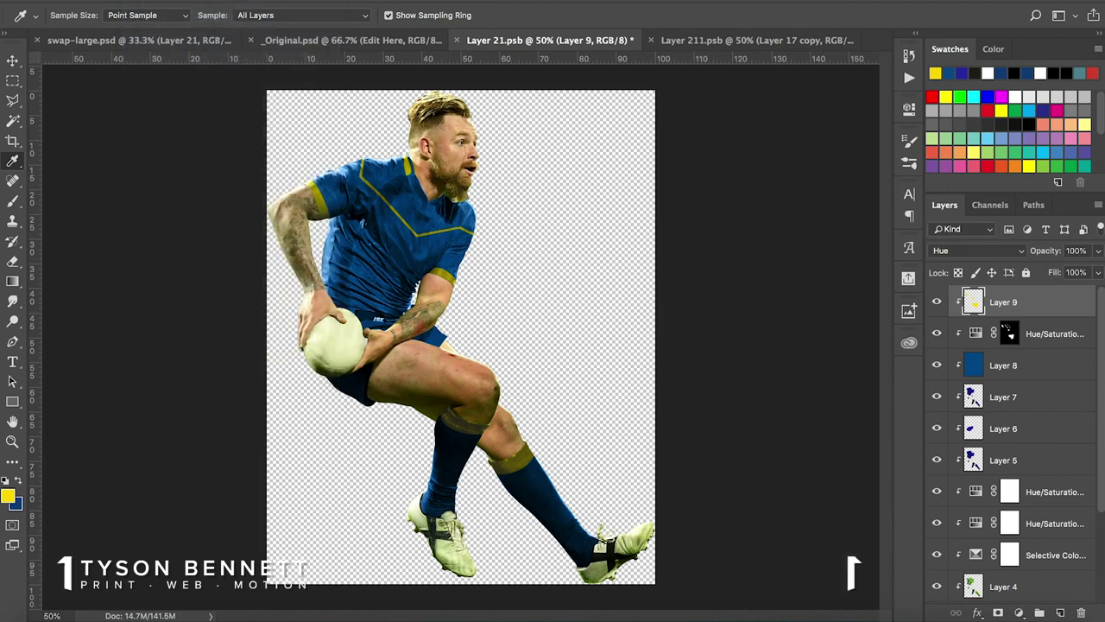
{"action": "left_click", "coordinate": [341, 41]}
{"action": "left_click", "coordinate": [528, 42]}
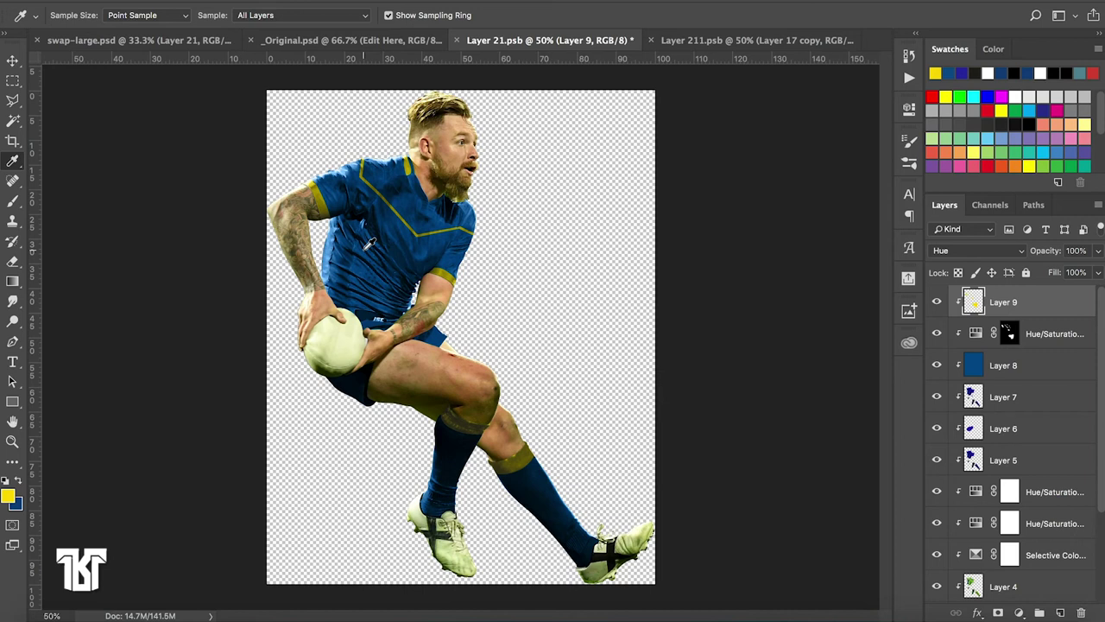
Toggle Layer 9 to compare the yellow trim at 100%, then bring up _Original.psd
{"action": "left_click", "coordinate": [936, 306]}
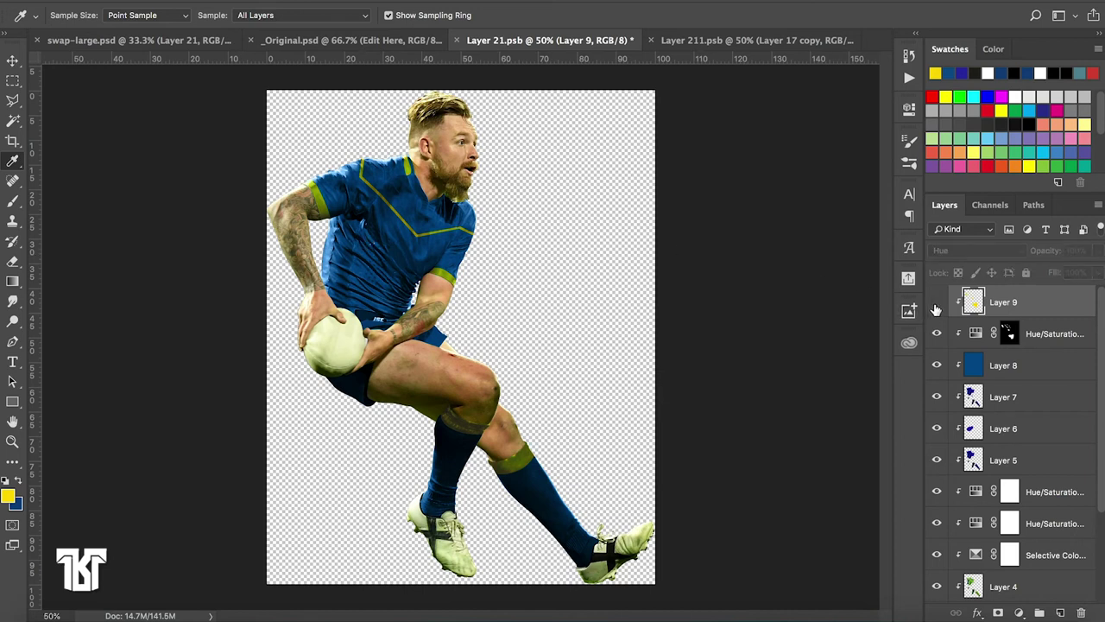
{"action": "left_click", "coordinate": [936, 303]}
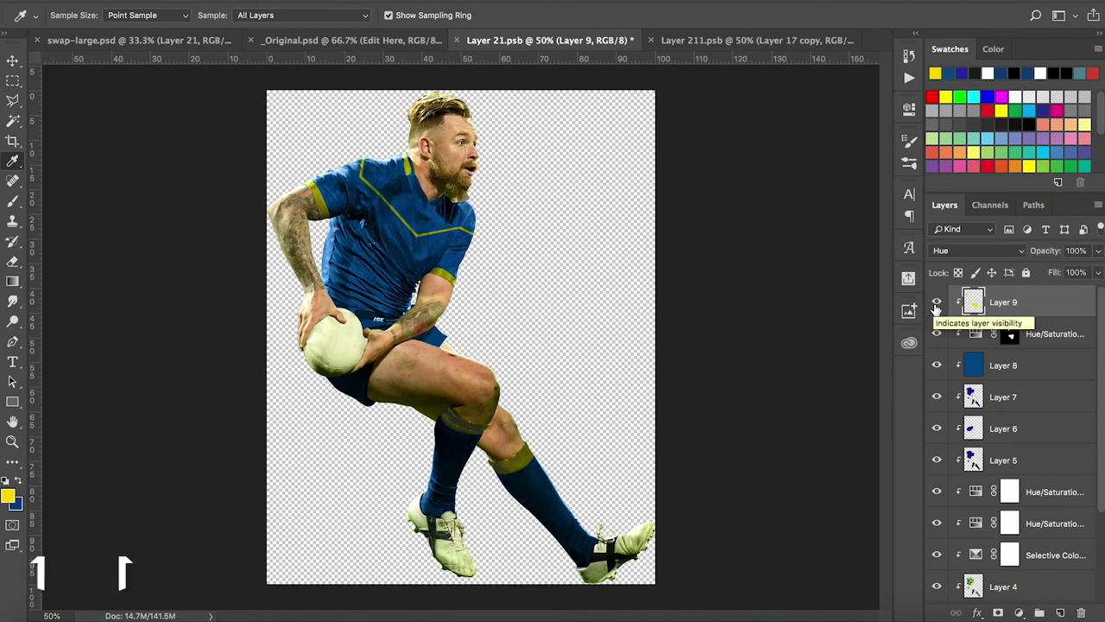
{"action": "key", "text": "ctrl+1"}
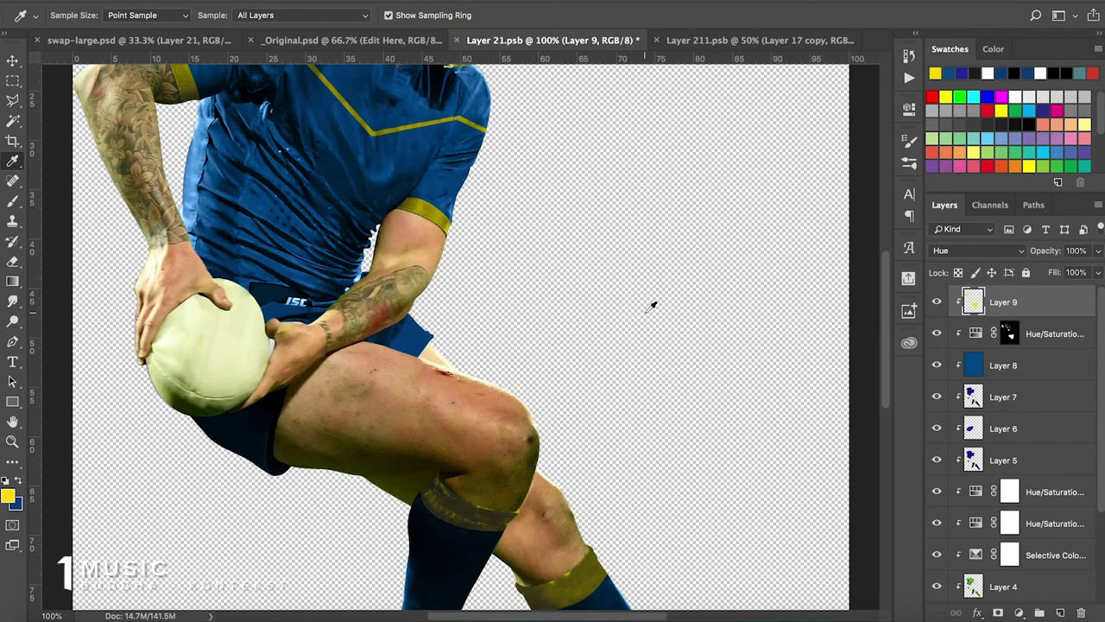
{"action": "scroll", "coordinate": [653, 304], "scroll_direction": "up", "scroll_amount": 3}
{"action": "scroll", "coordinate": [654, 303], "scroll_direction": "up", "scroll_amount": 3}
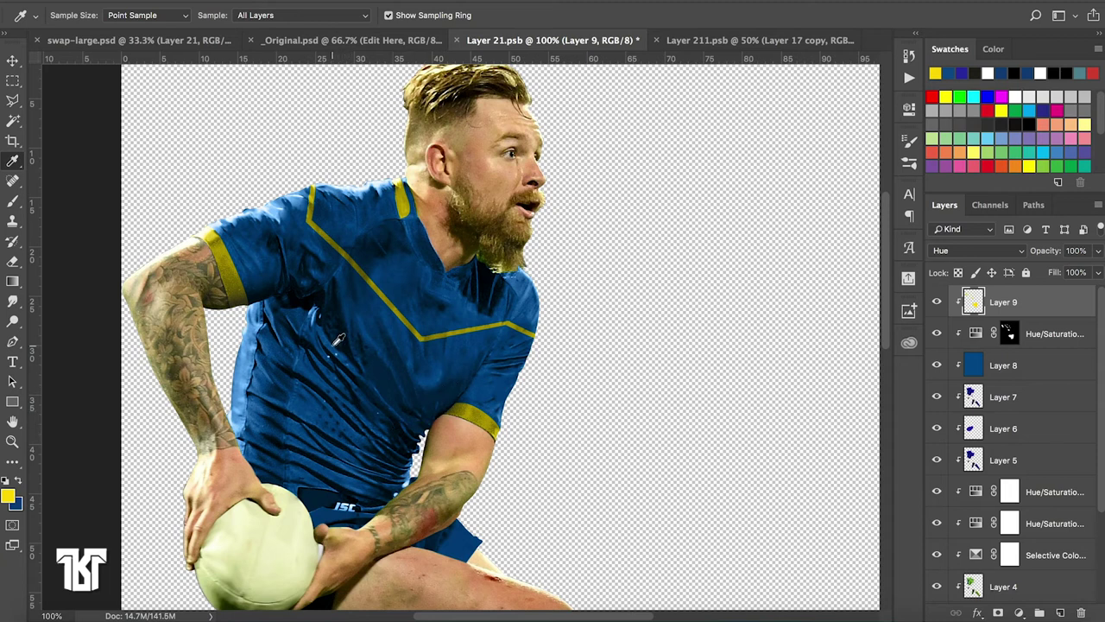
{"action": "left_click", "coordinate": [304, 40]}
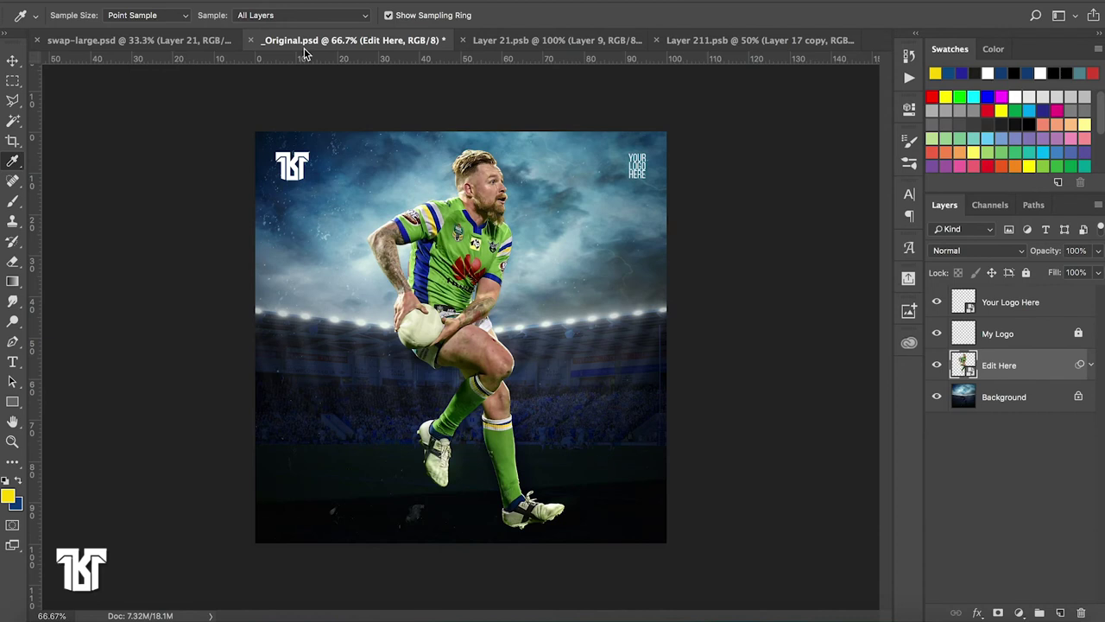
Zoom to 100% on the kit in swap-large.psd and scroll to inspect it
{"action": "left_click", "coordinate": [158, 40]}
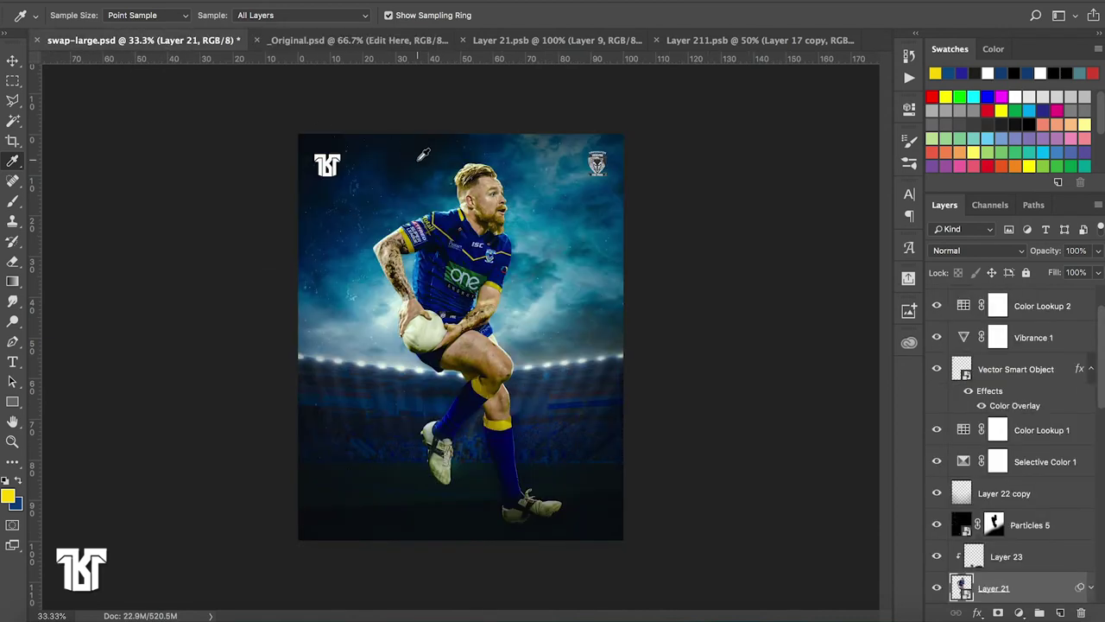
{"action": "key", "text": "ctrl+plus"}
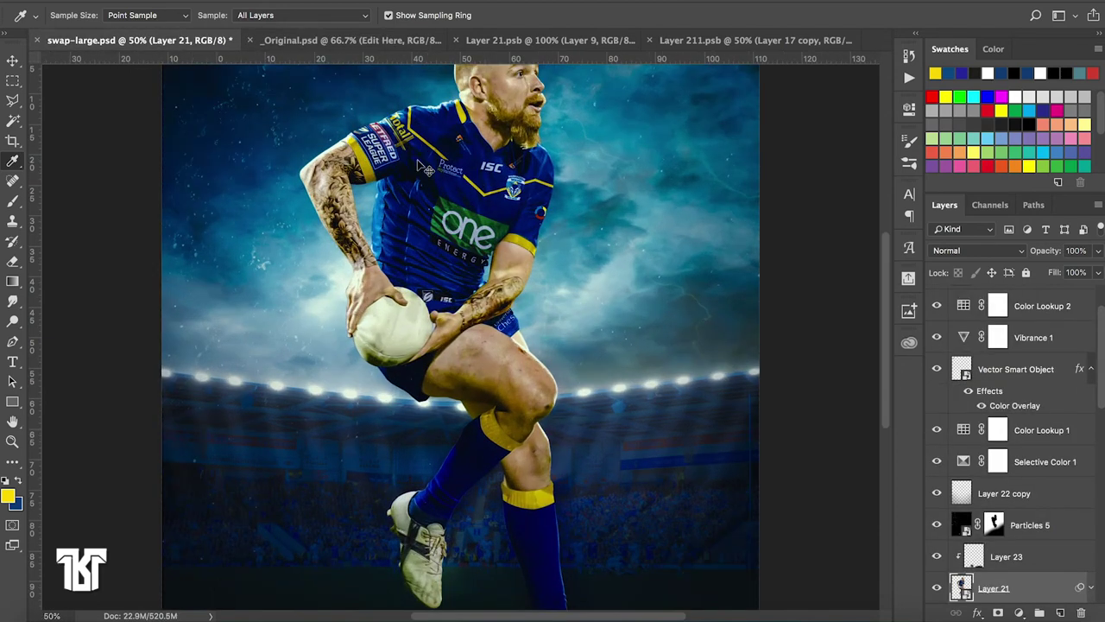
{"action": "key", "text": "ctrl+plus"}
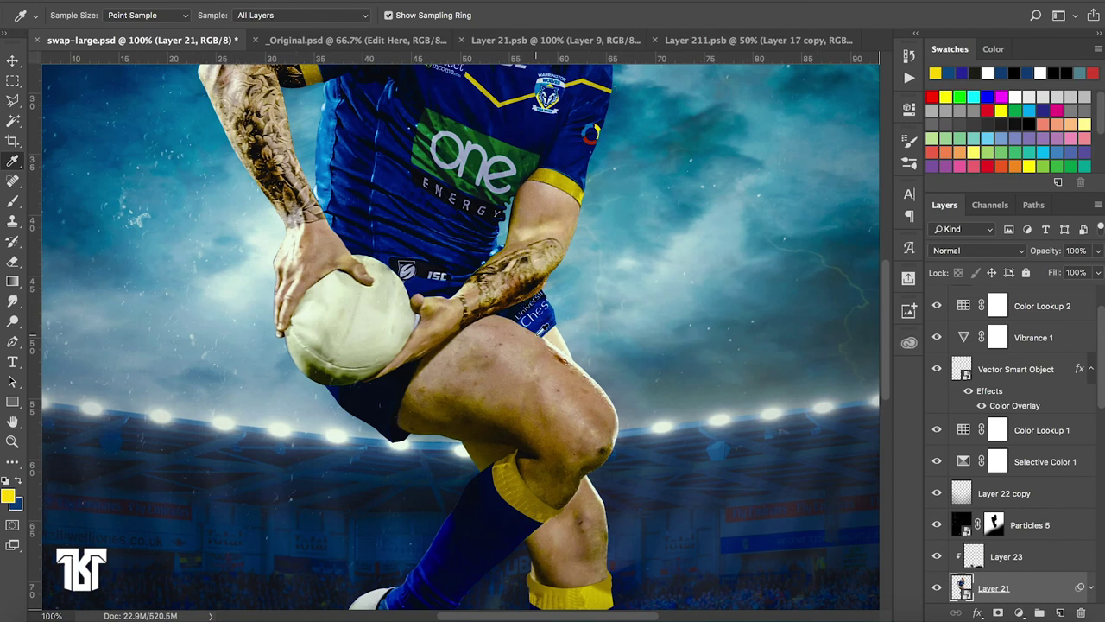
{"action": "scroll", "coordinate": [544, 328], "scroll_direction": "down", "scroll_amount": 1}
{"action": "scroll", "coordinate": [544, 328], "scroll_direction": "down", "scroll_amount": 5}
{"action": "scroll", "coordinate": [542, 330], "scroll_direction": "up", "scroll_amount": 7}
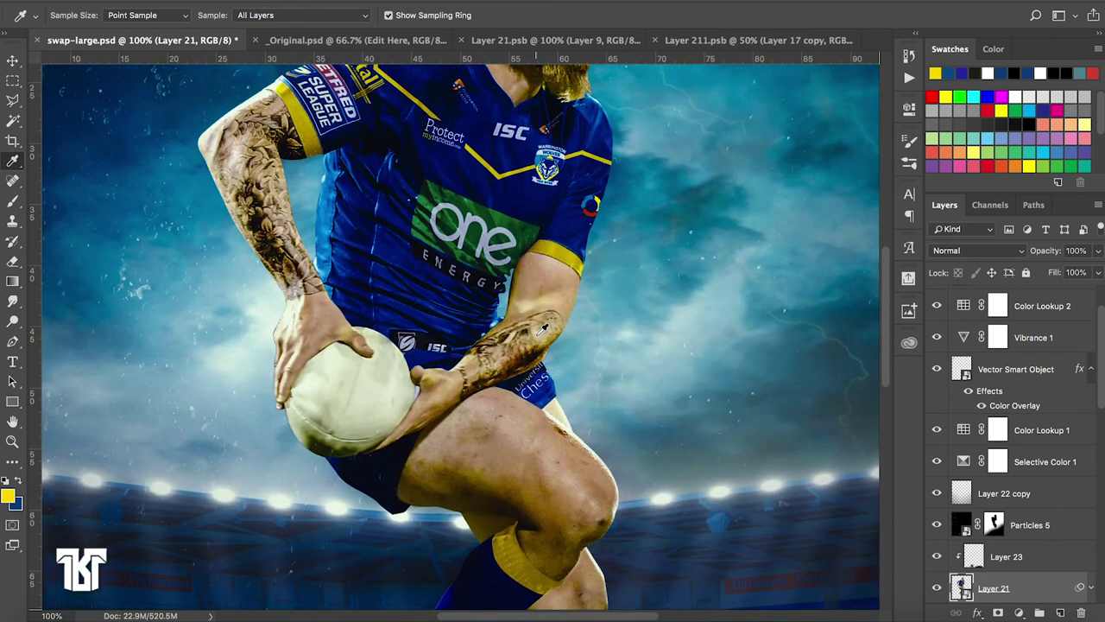
{"action": "scroll", "coordinate": [543, 330], "scroll_direction": "up", "scroll_amount": 3}
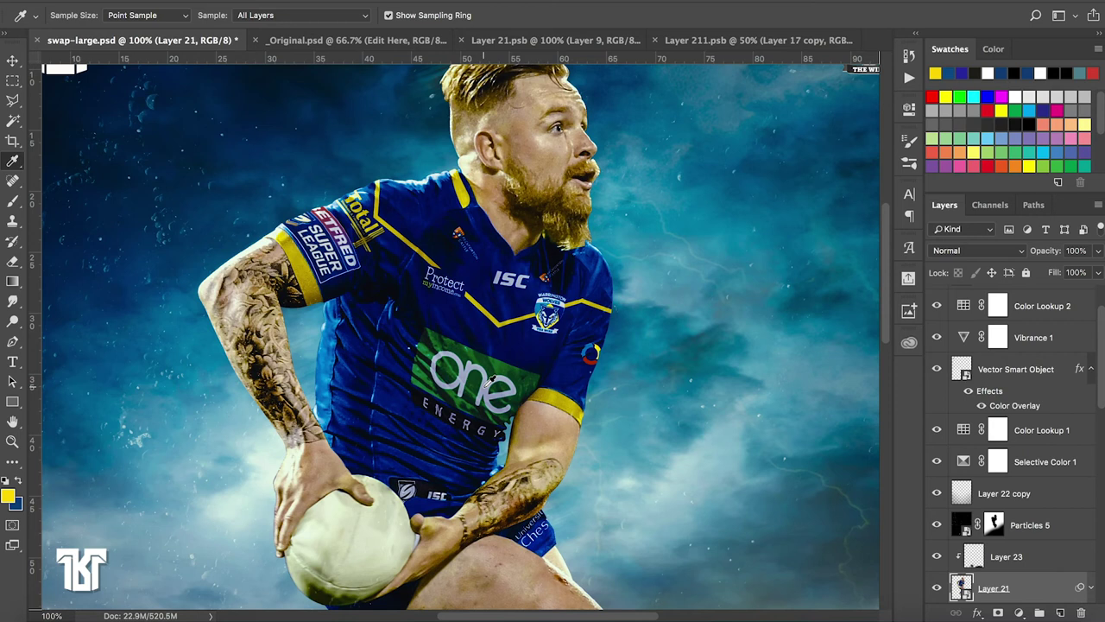
{"action": "scroll", "coordinate": [490, 379], "scroll_direction": "down", "scroll_amount": 2}
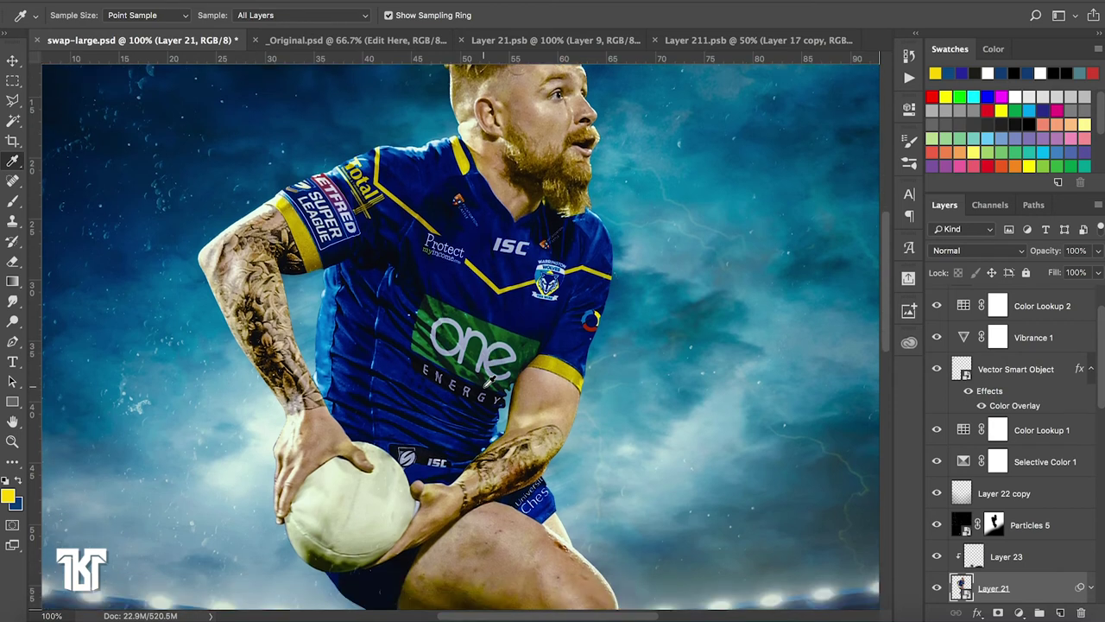
{"action": "scroll", "coordinate": [489, 379], "scroll_direction": "down", "scroll_amount": 5}
{"action": "scroll", "coordinate": [489, 379], "scroll_direction": "down", "scroll_amount": 4}
{"action": "scroll", "coordinate": [489, 380], "scroll_direction": "down", "scroll_amount": 1}
{"action": "scroll", "coordinate": [490, 380], "scroll_direction": "down", "scroll_amount": 2}
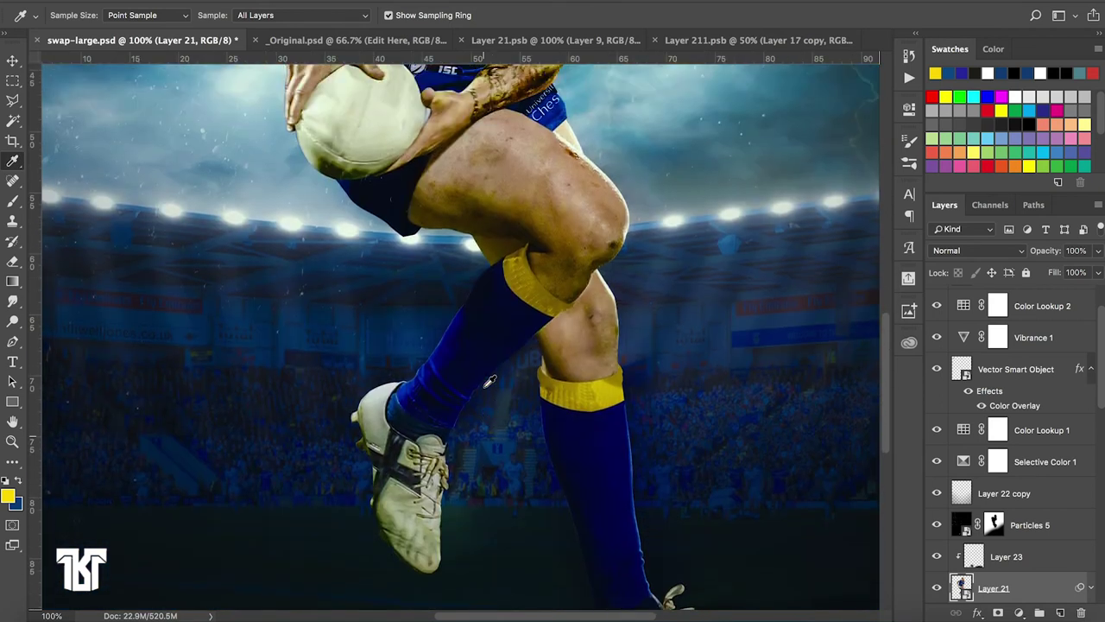
{"action": "scroll", "coordinate": [489, 380], "scroll_direction": "up", "scroll_amount": 7}
{"action": "scroll", "coordinate": [490, 380], "scroll_direction": "up", "scroll_amount": 4}
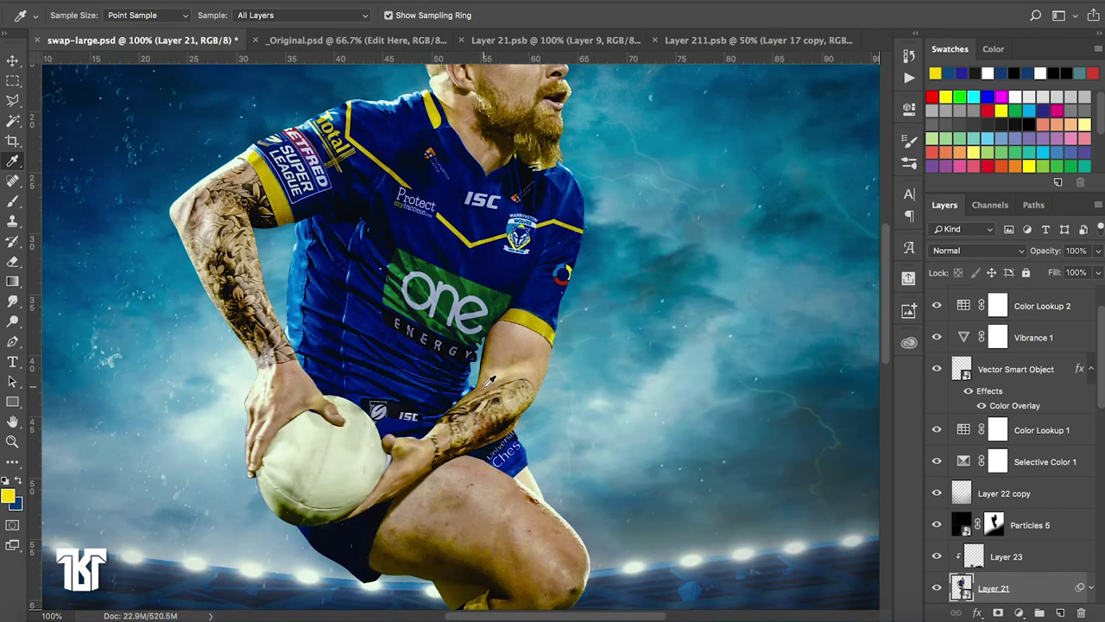
Collapse Group 1 in Layer 211.psb and close that document without saving
{"action": "left_click", "coordinate": [719, 41]}
{"action": "scroll", "coordinate": [1028, 362], "scroll_direction": "down", "scroll_amount": 5}
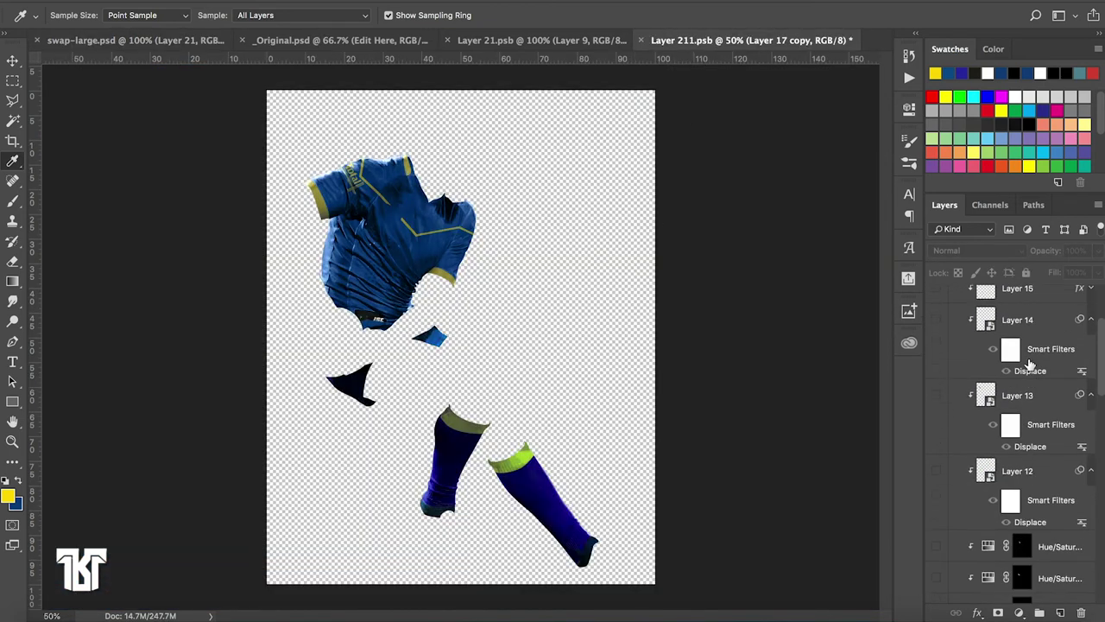
{"action": "scroll", "coordinate": [1028, 362], "scroll_direction": "up", "scroll_amount": 5}
{"action": "left_click", "coordinate": [954, 390]}
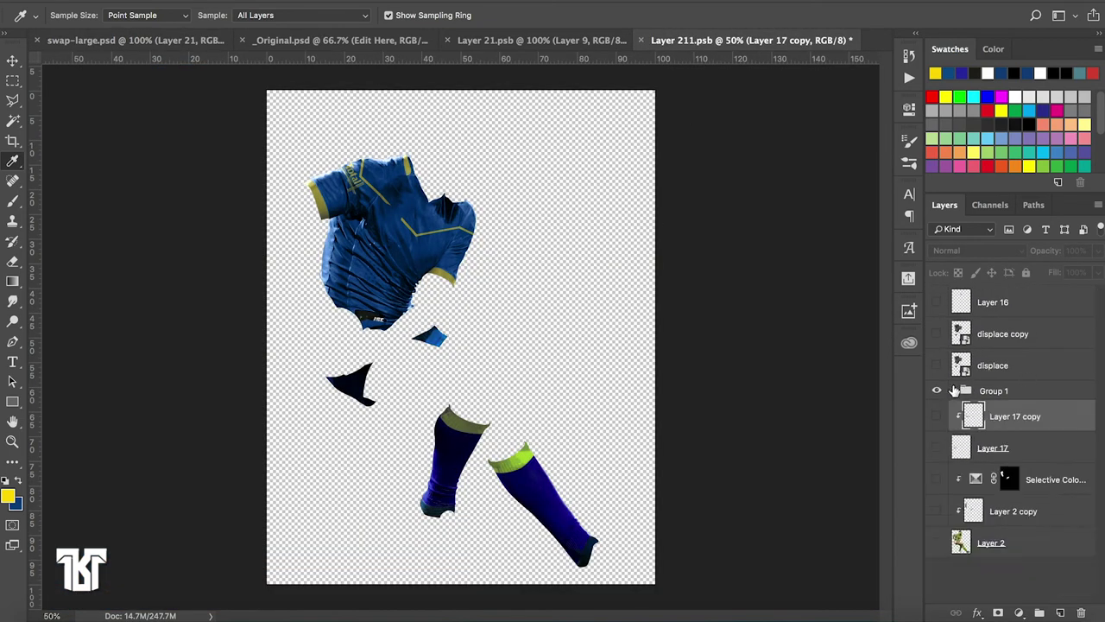
{"action": "left_click", "coordinate": [638, 41]}
{"action": "left_click", "coordinate": [483, 214]}
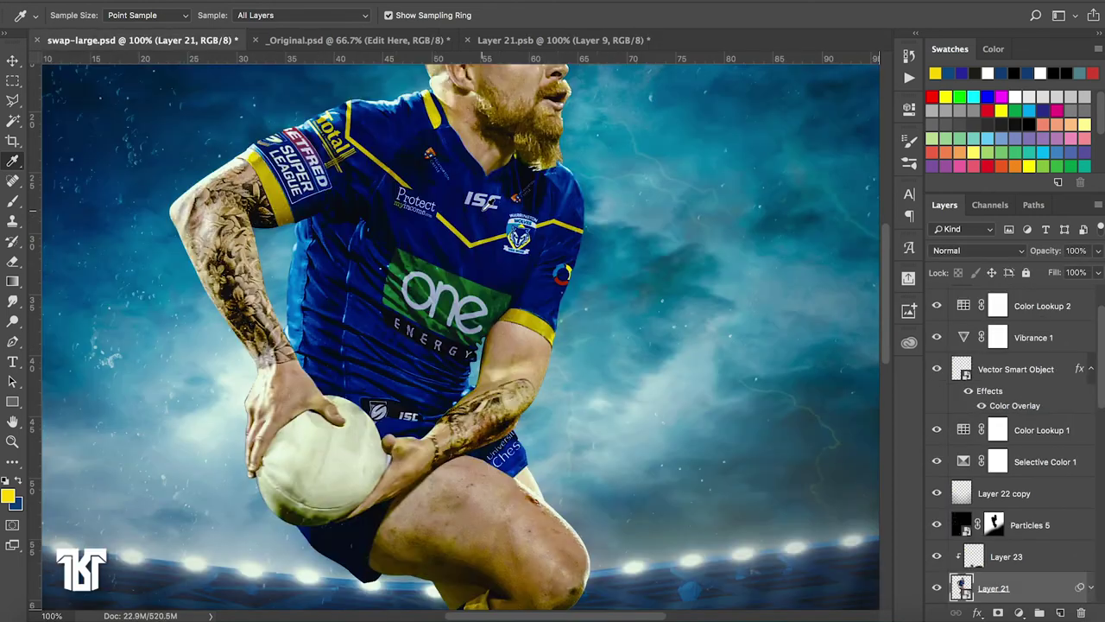
Zoom in on the shirt, then bring Layer 21.psb to the front
{"action": "key", "text": "ctrl+plus"}
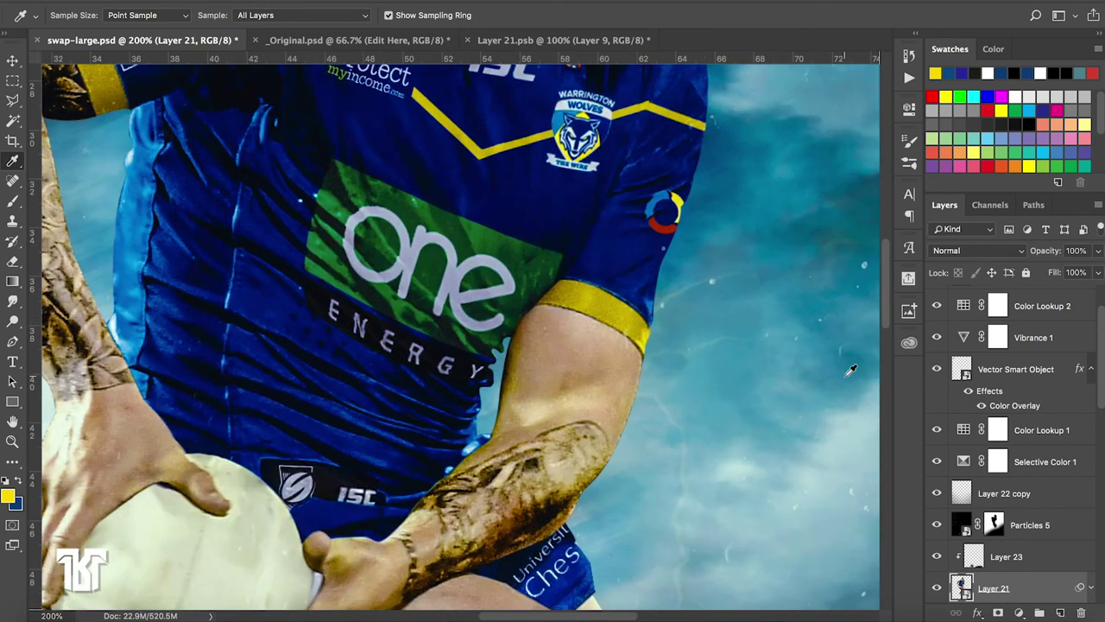
{"action": "scroll", "coordinate": [708, 317], "scroll_direction": "up", "scroll_amount": 5}
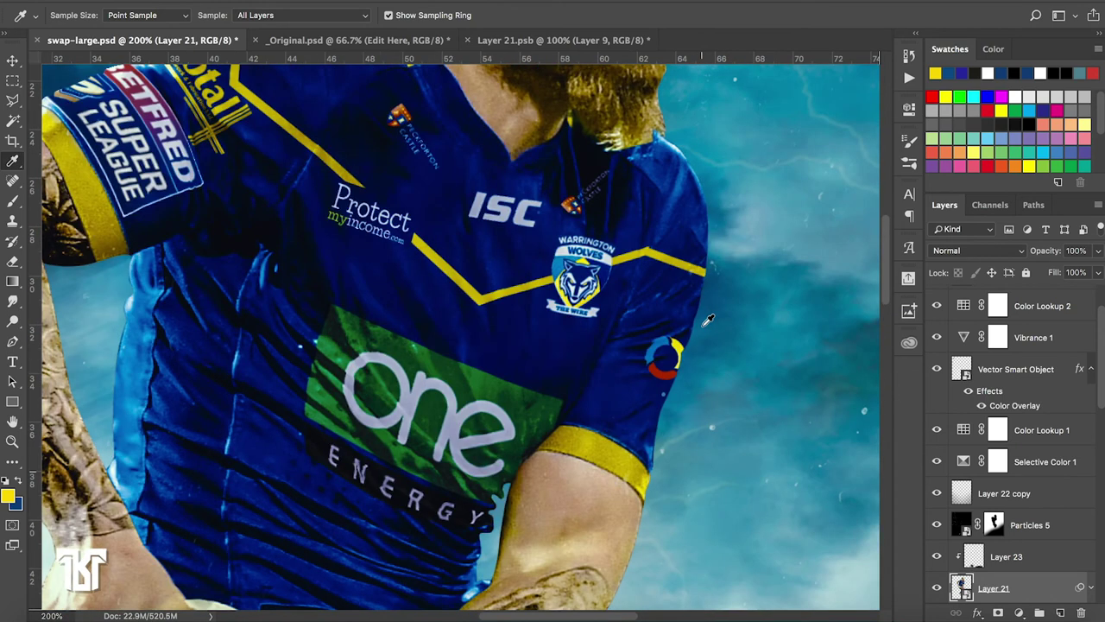
{"action": "scroll", "coordinate": [1022, 365], "scroll_direction": "up", "scroll_amount": 2}
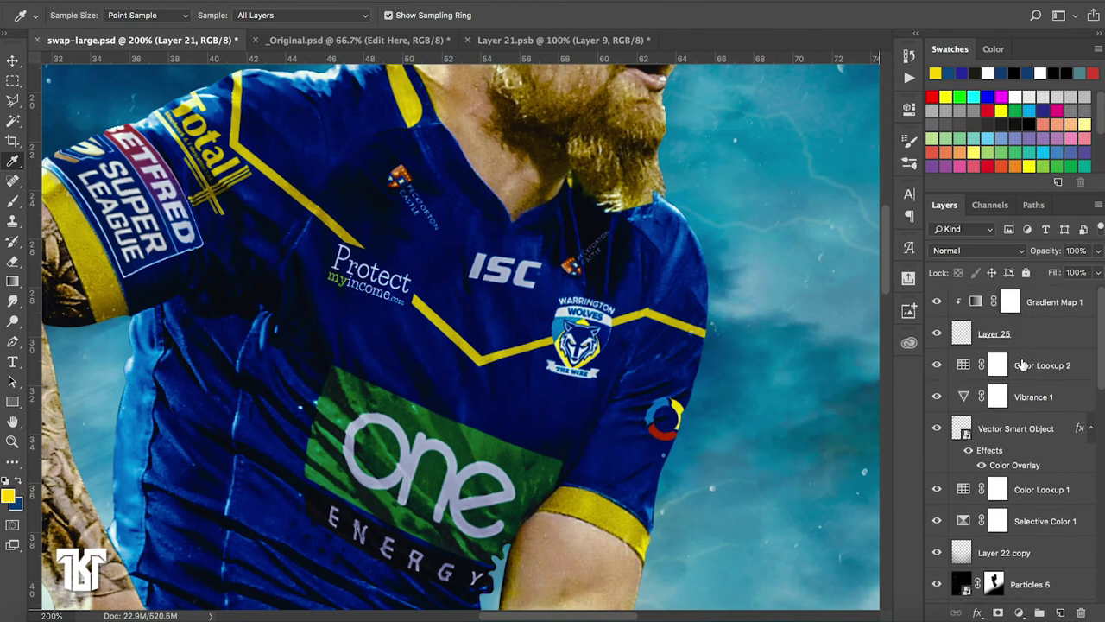
{"action": "left_click", "coordinate": [423, 40]}
{"action": "left_click", "coordinate": [498, 41]}
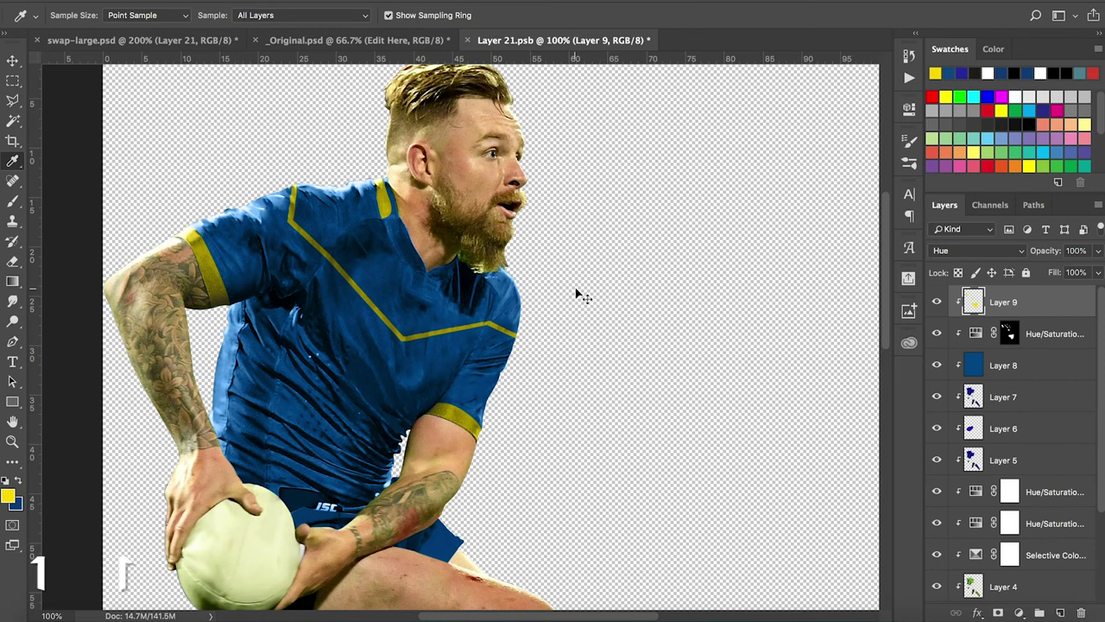
Place Warrington Logo.psd from the Tutorial Assets folder onto the canvas and shrink it to about 21%
{"action": "key", "text": "ctrl+minus"}
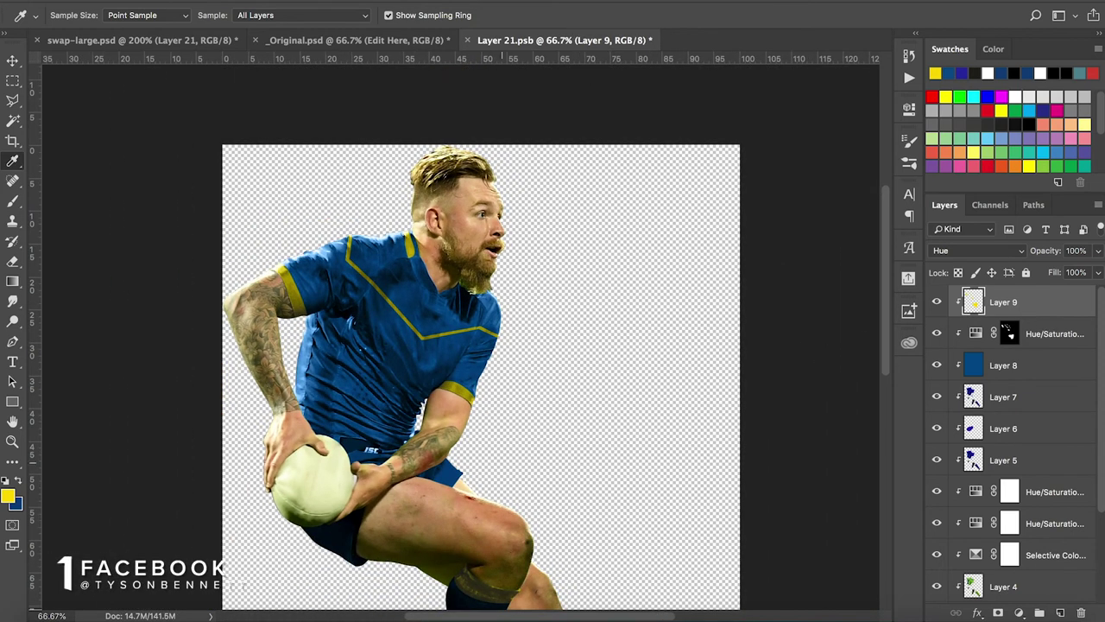
{"action": "key", "text": "super+Tab"}
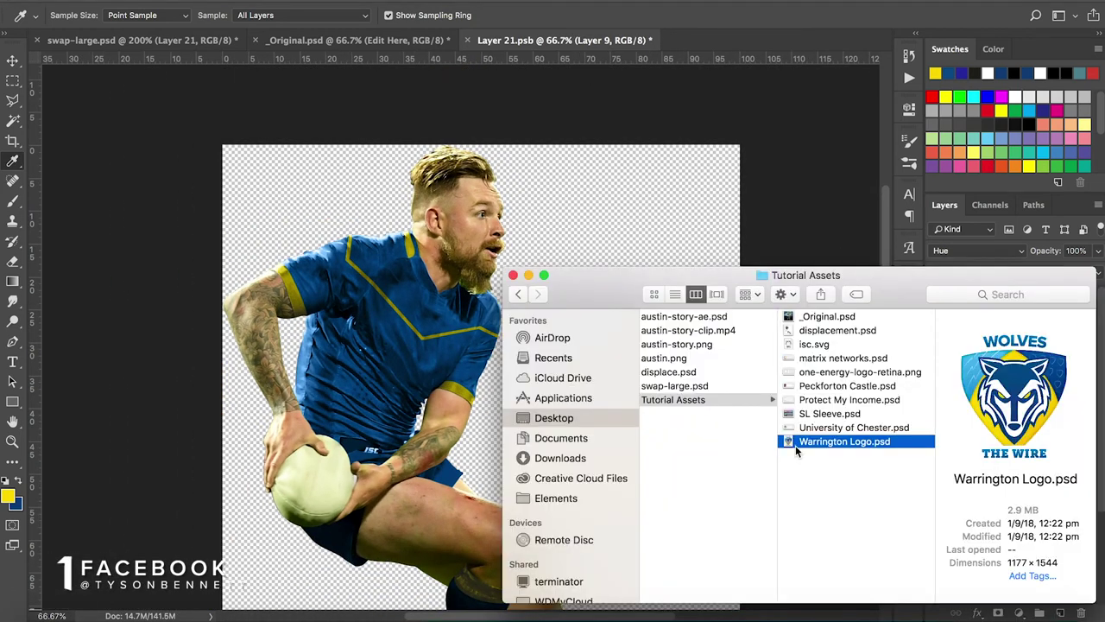
{"action": "left_click_drag", "start_coordinate": [817, 440], "coordinate": [447, 383]}
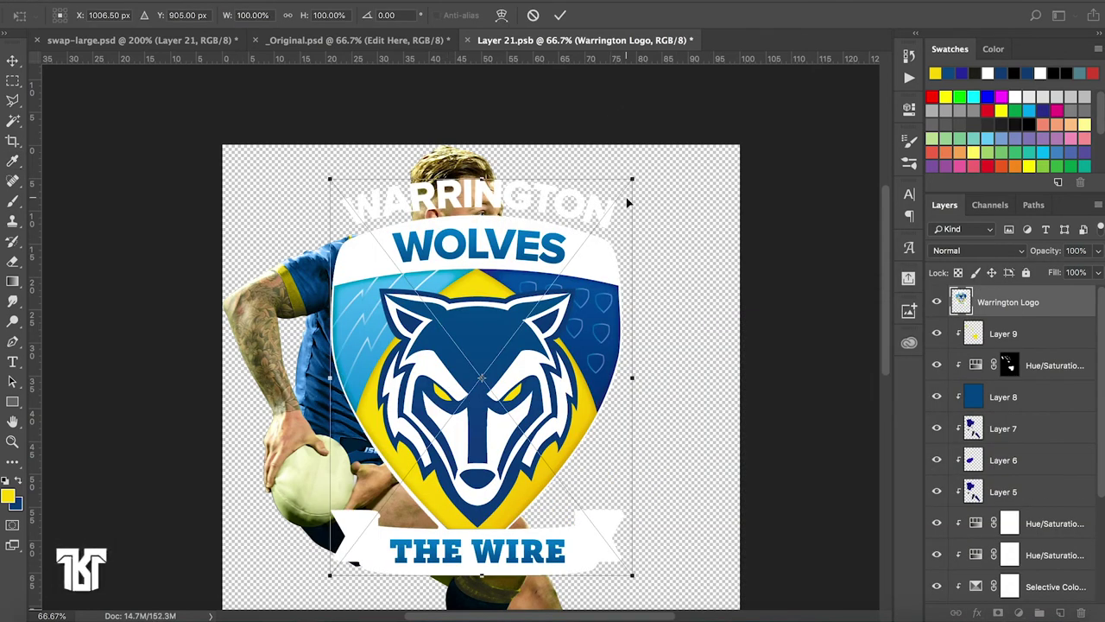
{"action": "left_click_drag", "start_coordinate": [632, 180], "coordinate": [524, 319]}
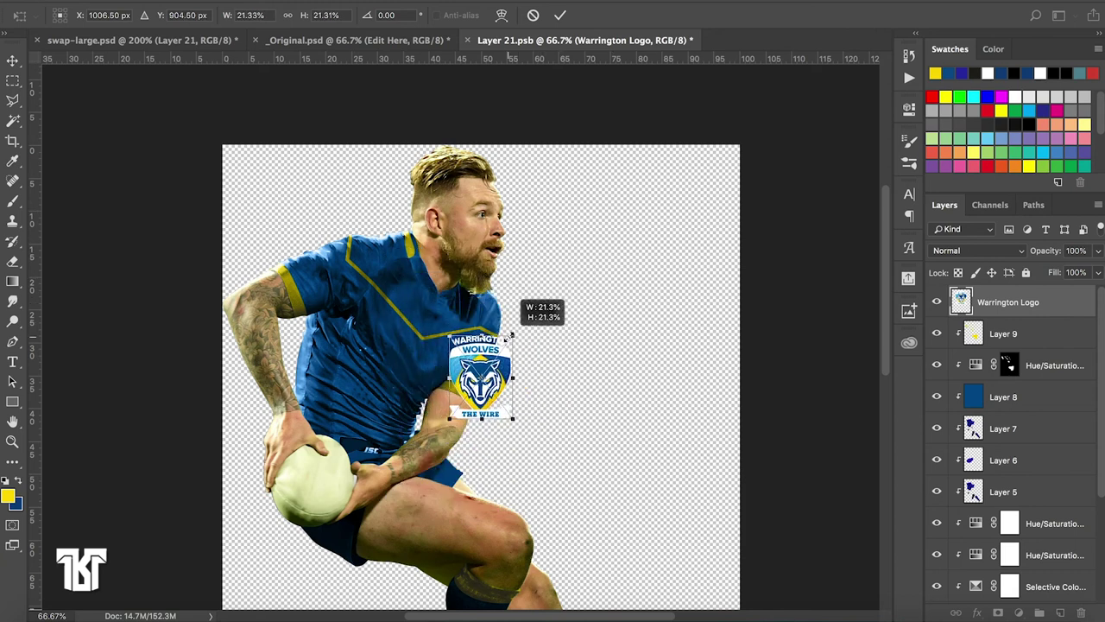
{"action": "left_click_drag", "start_coordinate": [524, 318], "coordinate": [510, 336]}
Move the crest onto the chest, scale it to about 12.5% and commit
{"action": "scroll", "coordinate": [511, 335], "scroll_direction": "up", "scroll_amount": 1}
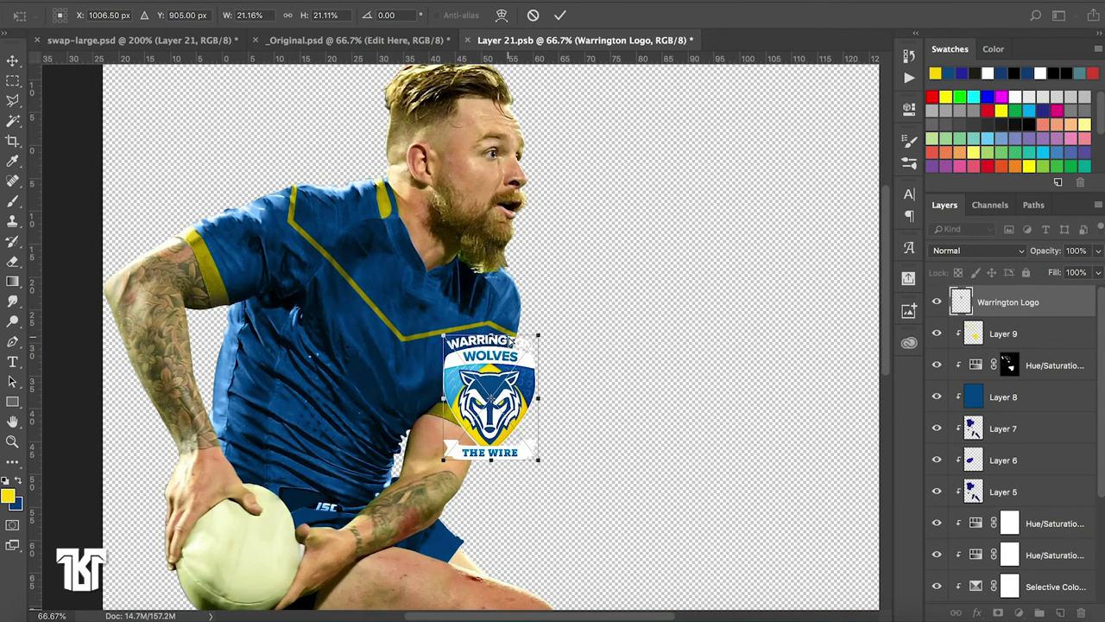
{"action": "scroll", "coordinate": [510, 337], "scroll_direction": "up", "scroll_amount": 1}
{"action": "scroll", "coordinate": [509, 341], "scroll_direction": "up", "scroll_amount": 1}
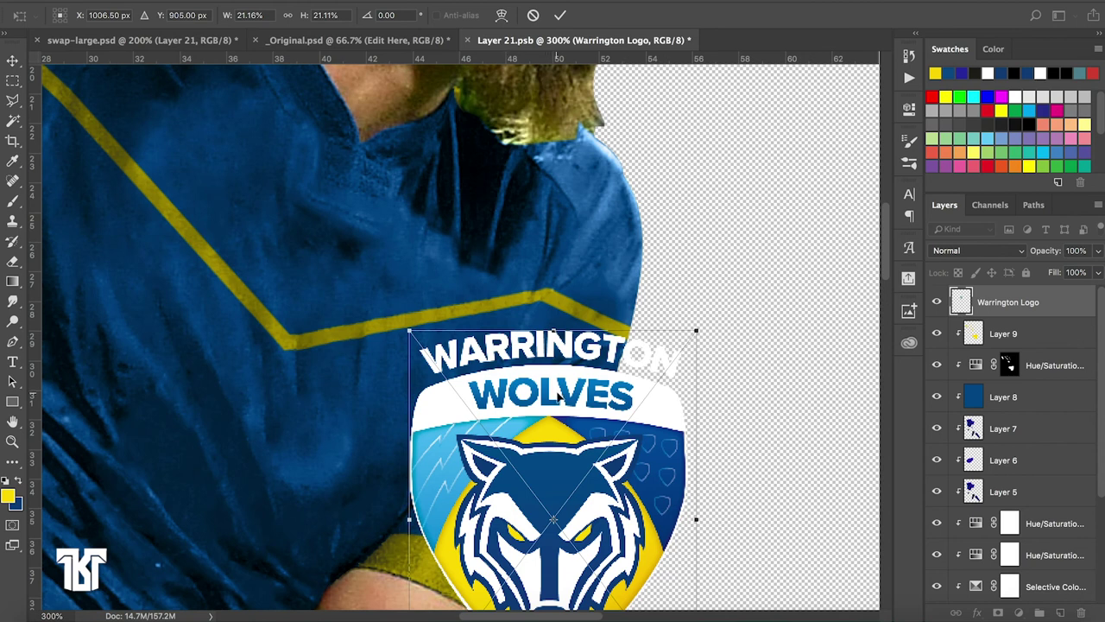
{"action": "left_click_drag", "start_coordinate": [559, 396], "coordinate": [480, 313]}
{"action": "left_click_drag", "start_coordinate": [622, 247], "coordinate": [532, 356]}
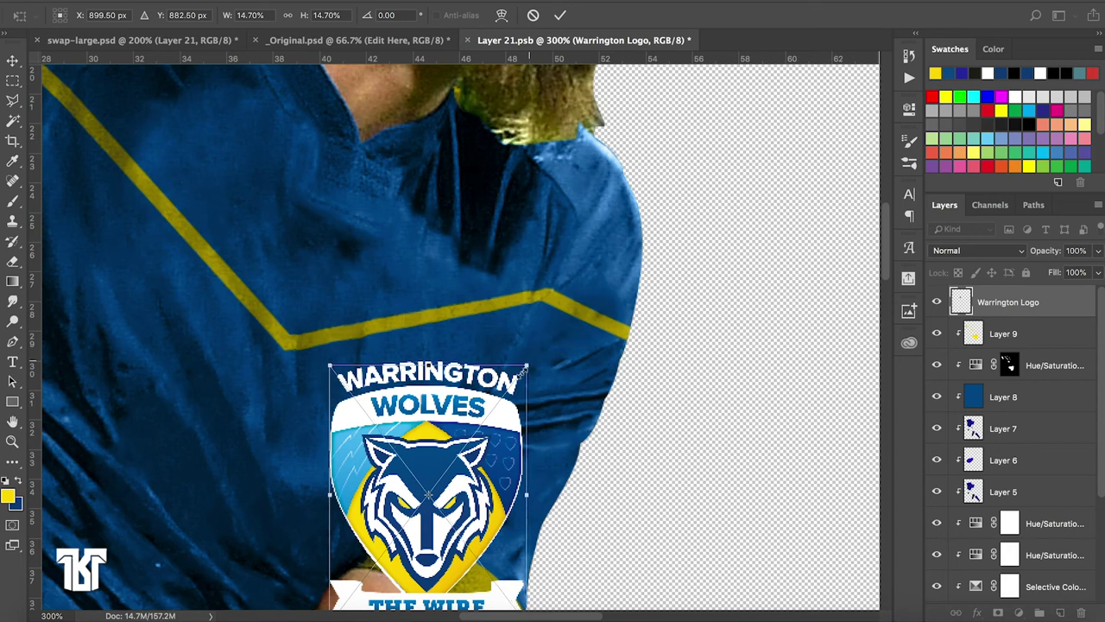
{"action": "left_click_drag", "start_coordinate": [532, 356], "coordinate": [498, 404]}
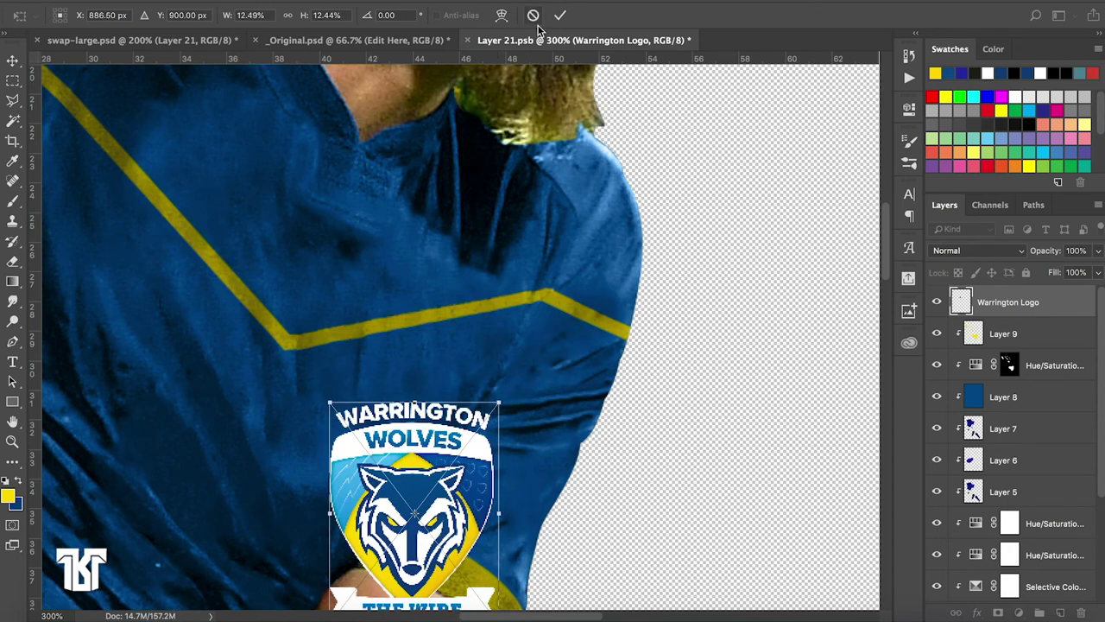
{"action": "left_click", "coordinate": [560, 15]}
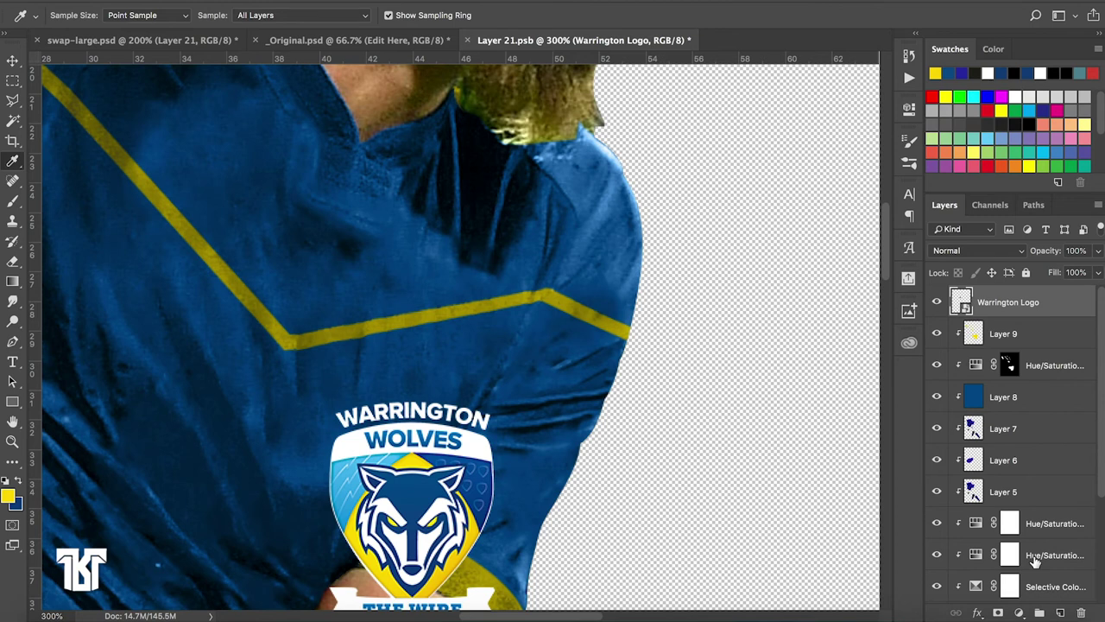
Hide Layer 3, then move, rotate about 11.5° and scale the crest to 9% on the chest
{"action": "scroll", "coordinate": [1036, 561], "scroll_direction": "down", "scroll_amount": 5}
{"action": "left_click", "coordinate": [936, 556]}
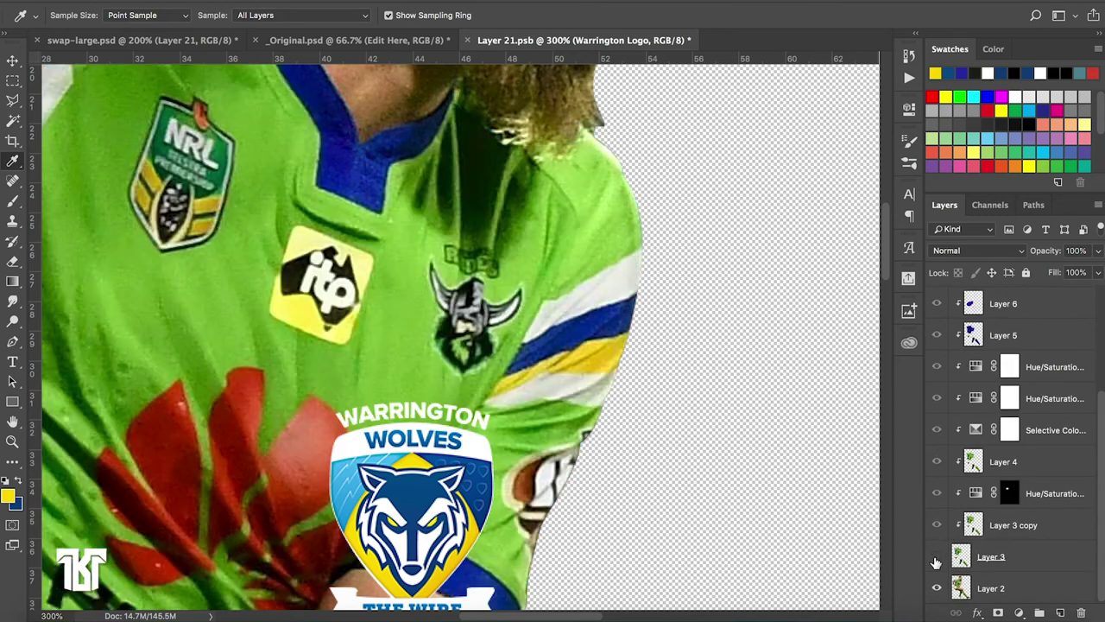
{"action": "scroll", "coordinate": [963, 427], "scroll_direction": "up", "scroll_amount": 5}
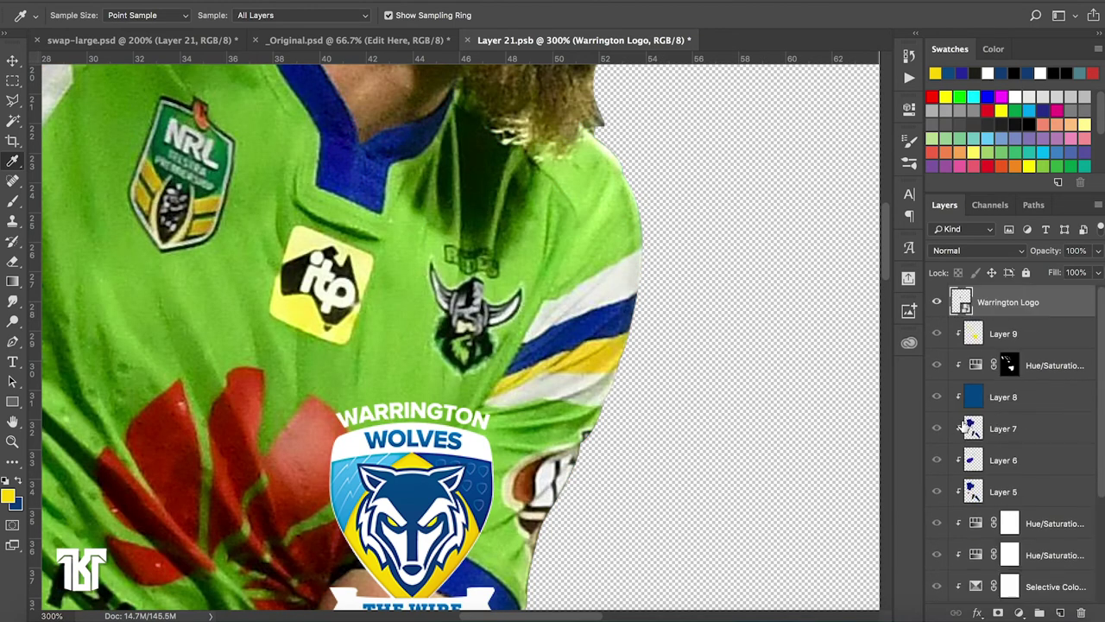
{"action": "left_click", "coordinate": [13, 61]}
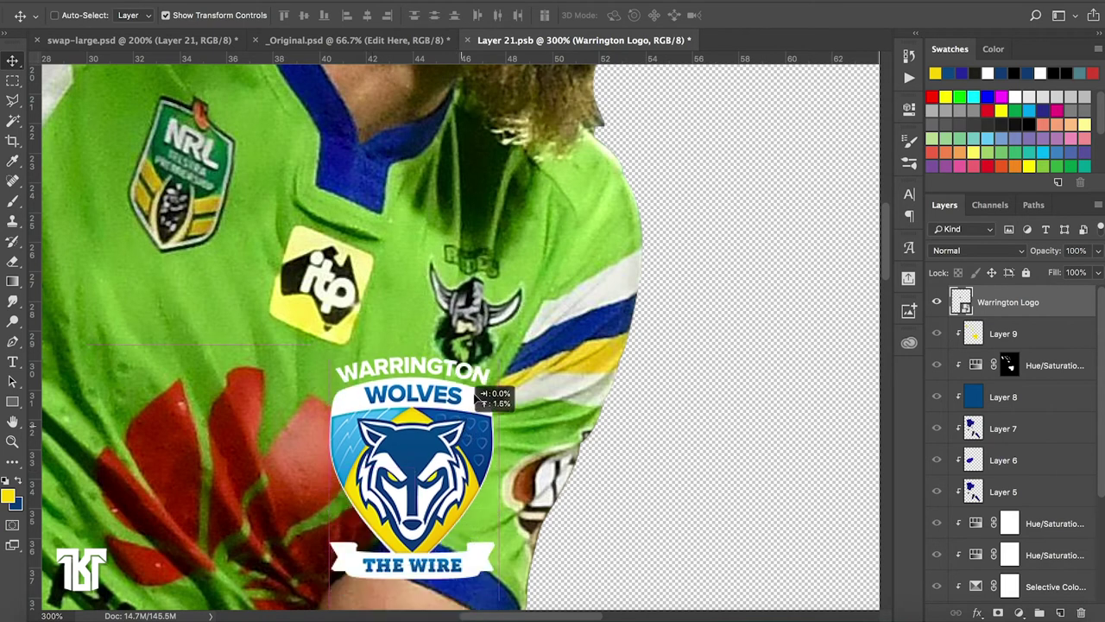
{"action": "left_click_drag", "start_coordinate": [467, 480], "coordinate": [493, 368]}
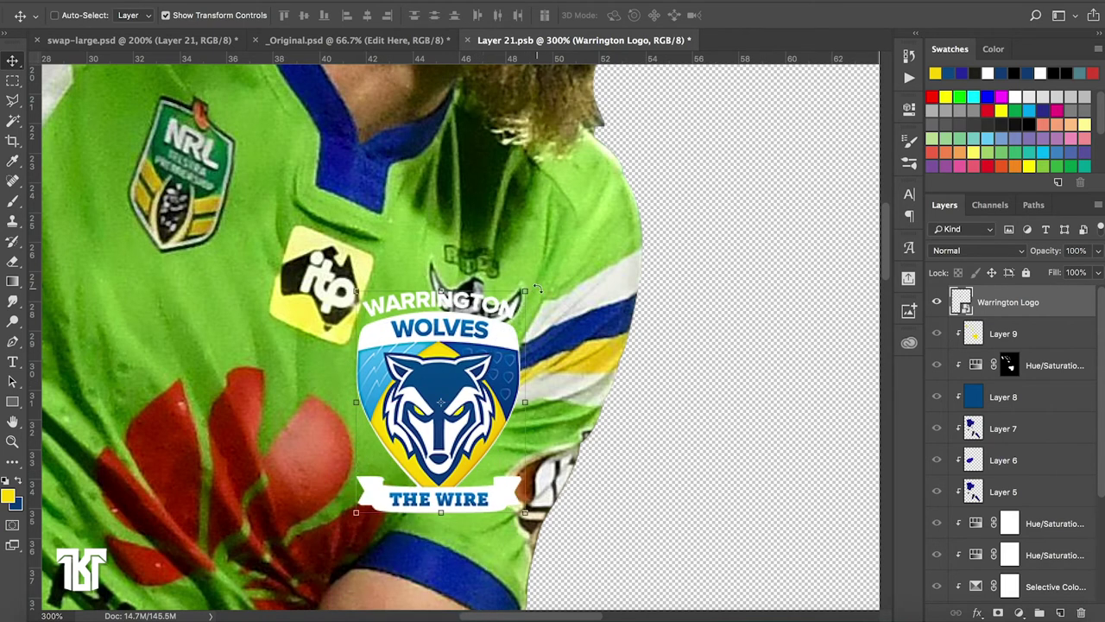
{"action": "left_click_drag", "start_coordinate": [537, 289], "coordinate": [571, 304]}
{"action": "left_click_drag", "start_coordinate": [492, 326], "coordinate": [504, 276]}
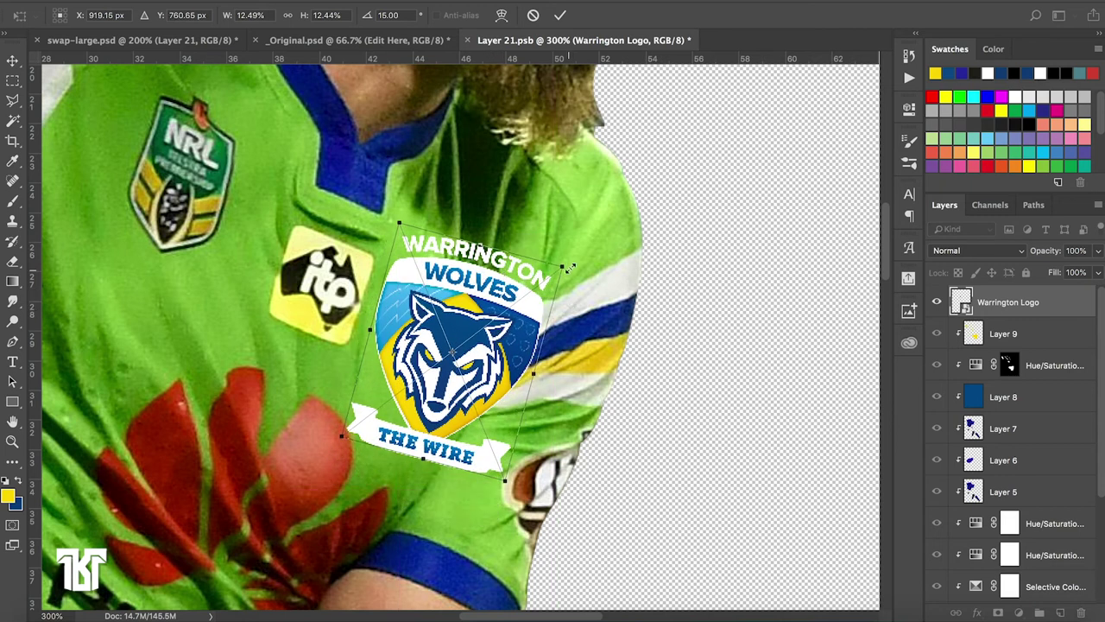
{"action": "left_click_drag", "start_coordinate": [574, 265], "coordinate": [569, 258]}
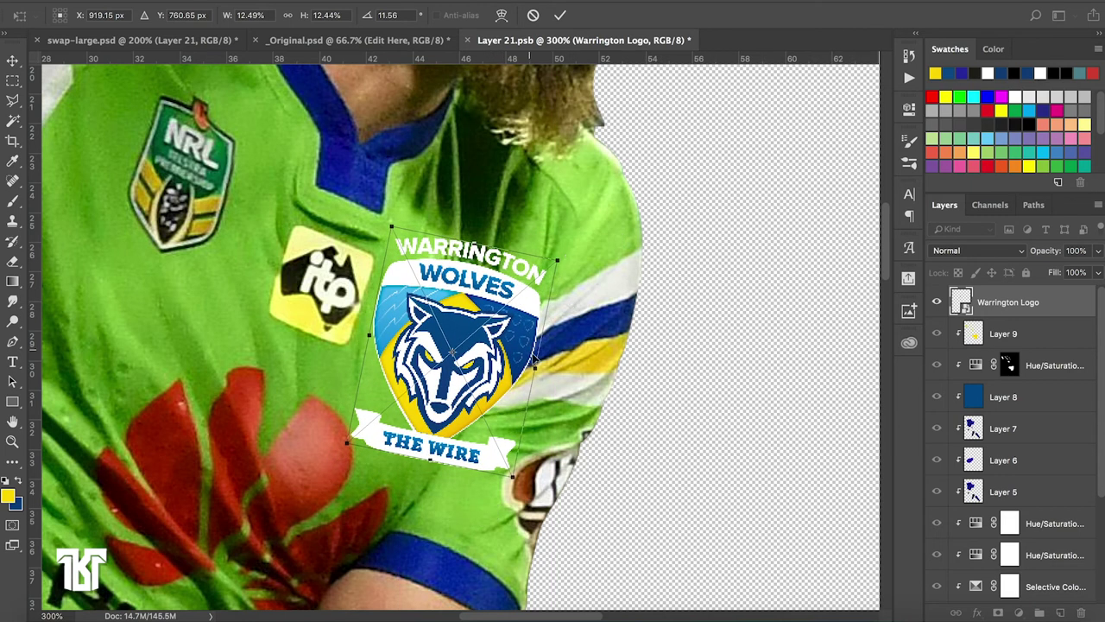
{"action": "left_click_drag", "start_coordinate": [535, 366], "coordinate": [526, 334]}
{"action": "left_click_drag", "start_coordinate": [374, 334], "coordinate": [407, 329]}
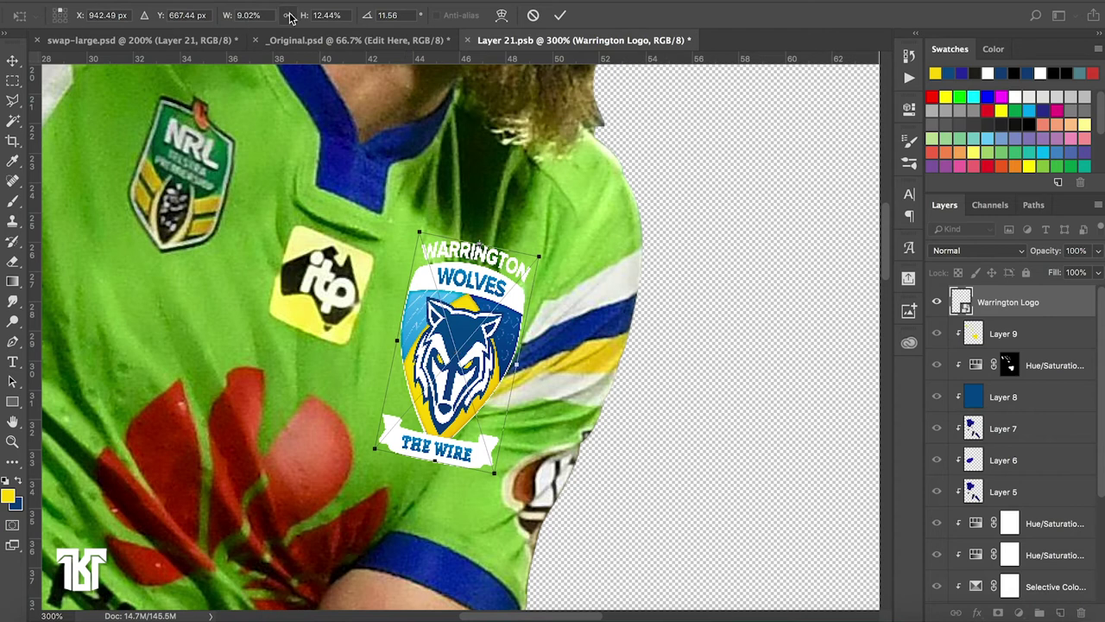
{"action": "left_click", "coordinate": [288, 16]}
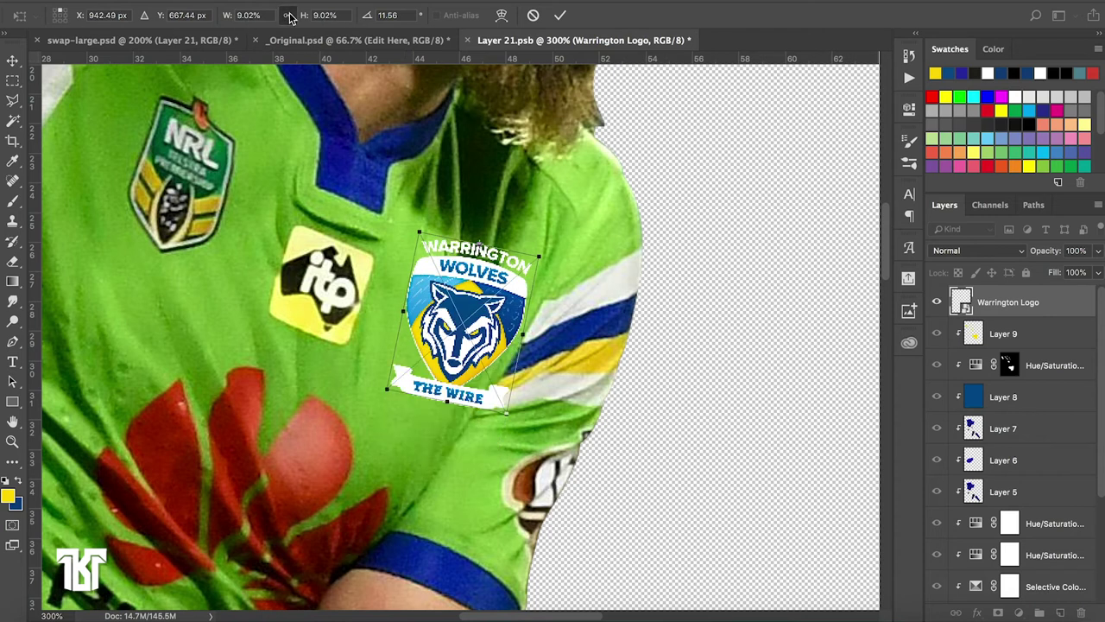
{"action": "left_click", "coordinate": [559, 15]}
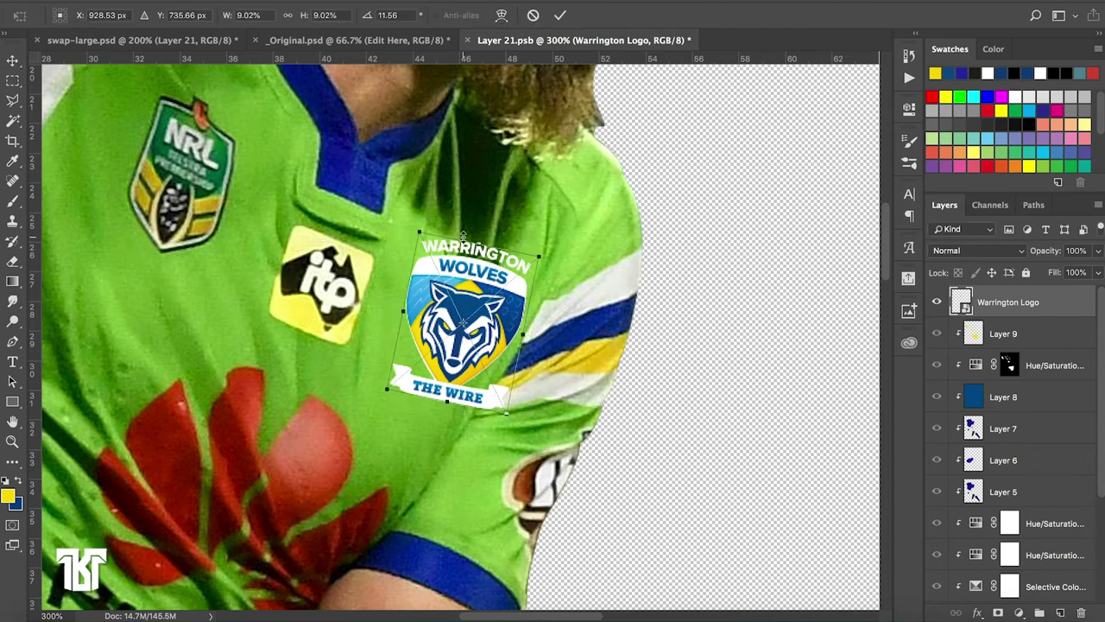
Refine the crest to about 7.5% with a slight skew and roughly 10° tilt, and commit
{"action": "left_click_drag", "start_coordinate": [464, 231], "coordinate": [482, 233]}
{"action": "left_click", "coordinate": [61, 12]}
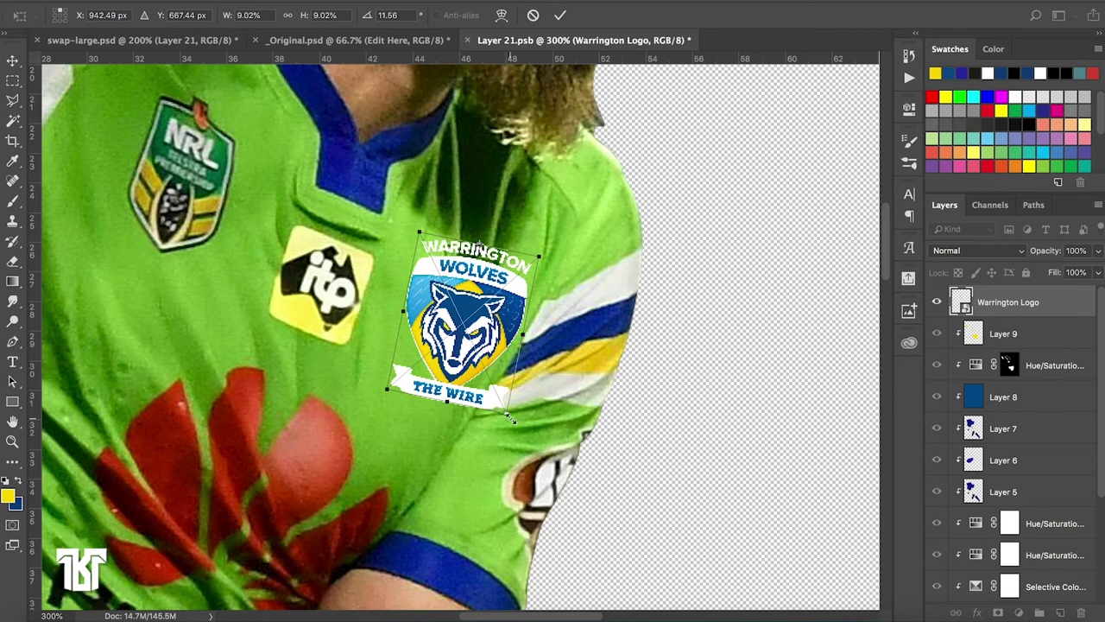
{"action": "left_click_drag", "start_coordinate": [509, 415], "coordinate": [503, 389]}
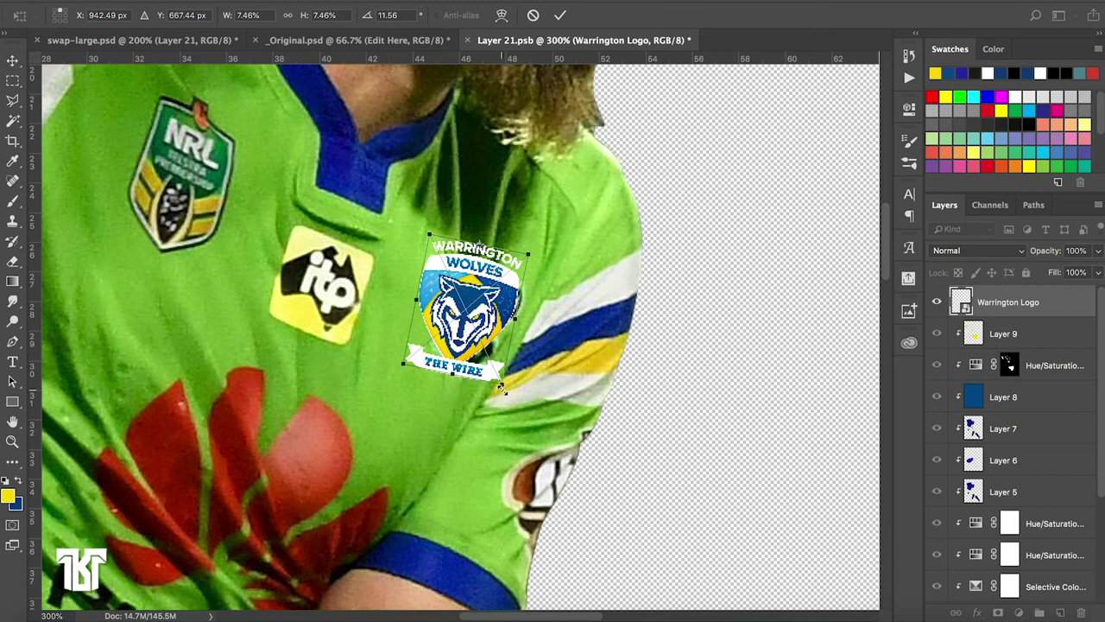
{"action": "left_click_drag", "start_coordinate": [503, 389], "coordinate": [500, 378]}
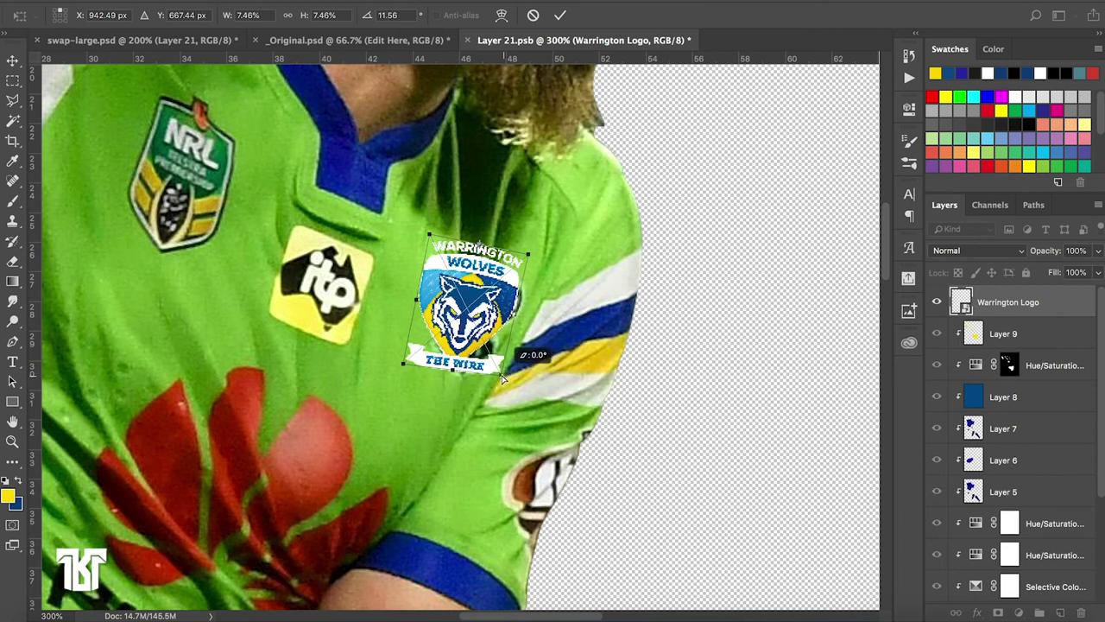
{"action": "left_click_drag", "start_coordinate": [429, 234], "coordinate": [423, 235]}
{"action": "left_click_drag", "start_coordinate": [406, 366], "coordinate": [409, 367]}
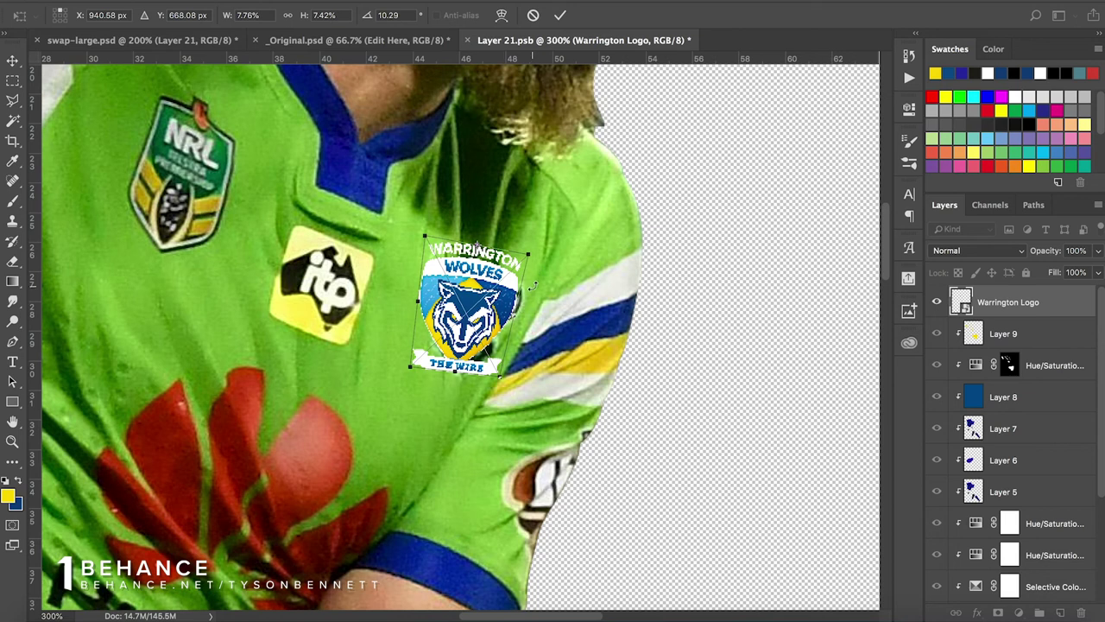
{"action": "left_click_drag", "start_coordinate": [530, 261], "coordinate": [533, 255]}
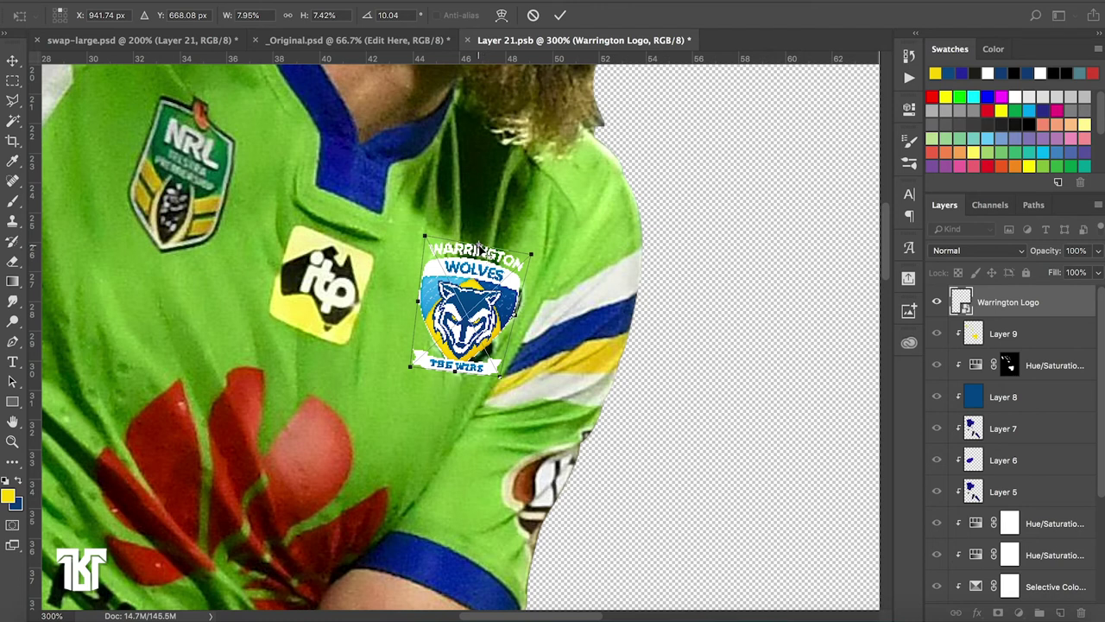
{"action": "left_click_drag", "start_coordinate": [479, 250], "coordinate": [468, 319]}
{"action": "left_click_drag", "start_coordinate": [479, 250], "coordinate": [485, 251]}
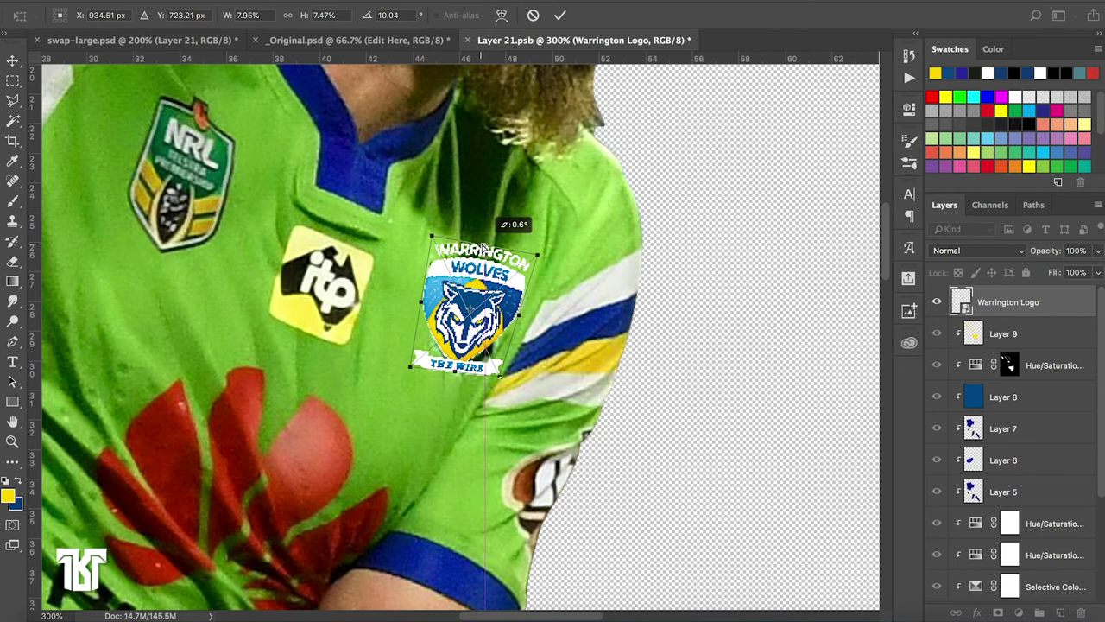
{"action": "left_click", "coordinate": [560, 15]}
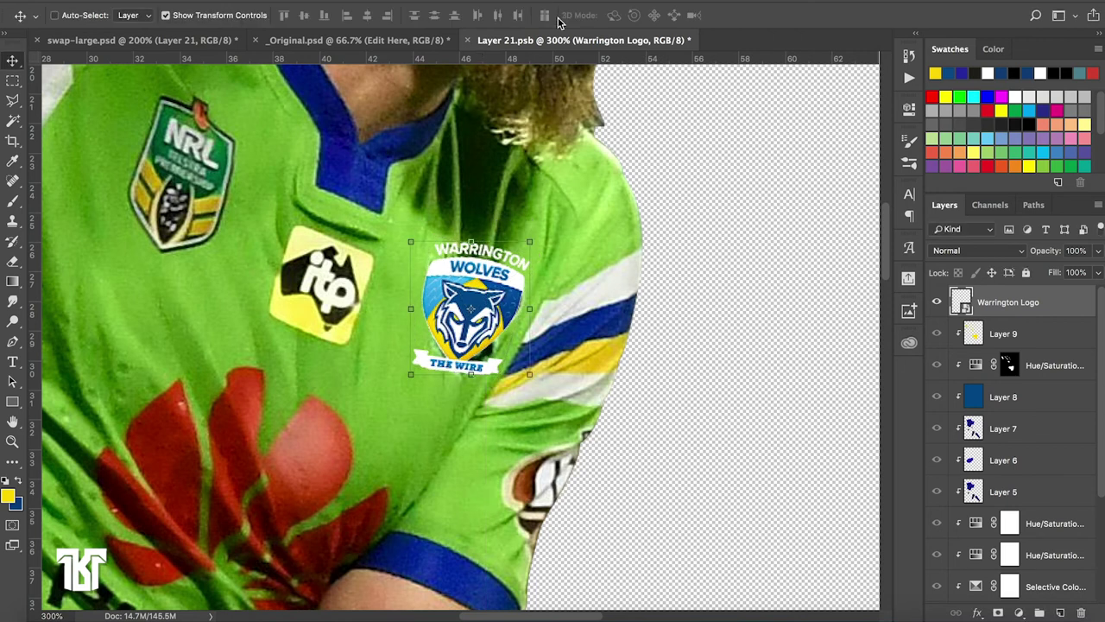
Select the Rectangular Marquee tool and scroll the view
{"action": "left_click", "coordinate": [12, 80]}
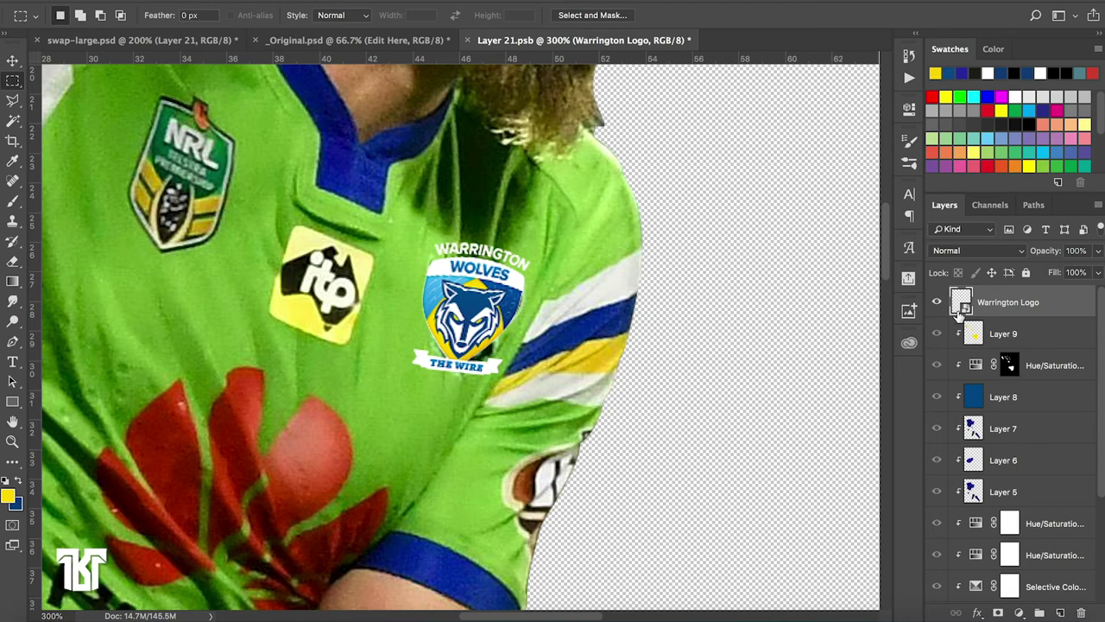
{"action": "scroll", "coordinate": [1015, 481], "scroll_direction": "down", "scroll_amount": 2}
{"action": "scroll", "coordinate": [1015, 481], "scroll_direction": "down", "scroll_amount": 2}
{"action": "scroll", "coordinate": [1016, 481], "scroll_direction": "up", "scroll_amount": 4}
{"action": "scroll", "coordinate": [1015, 481], "scroll_direction": "down", "scroll_amount": 3}
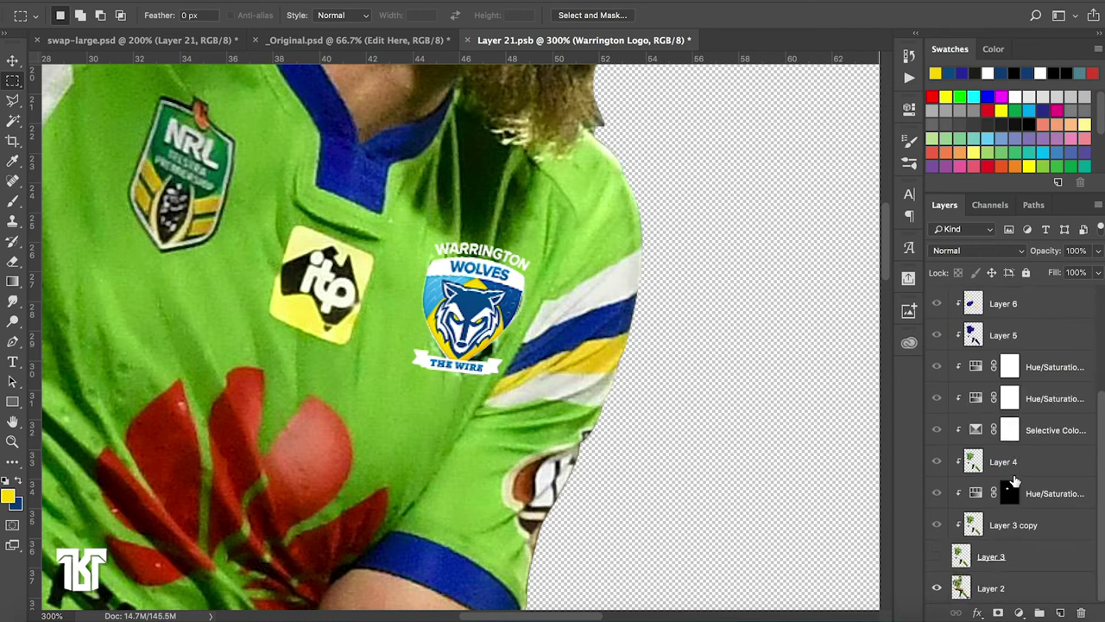
Show Layer 3 to turn the shirt blue with yellow trim, and compare the crest on and off
{"action": "left_click", "coordinate": [936, 557]}
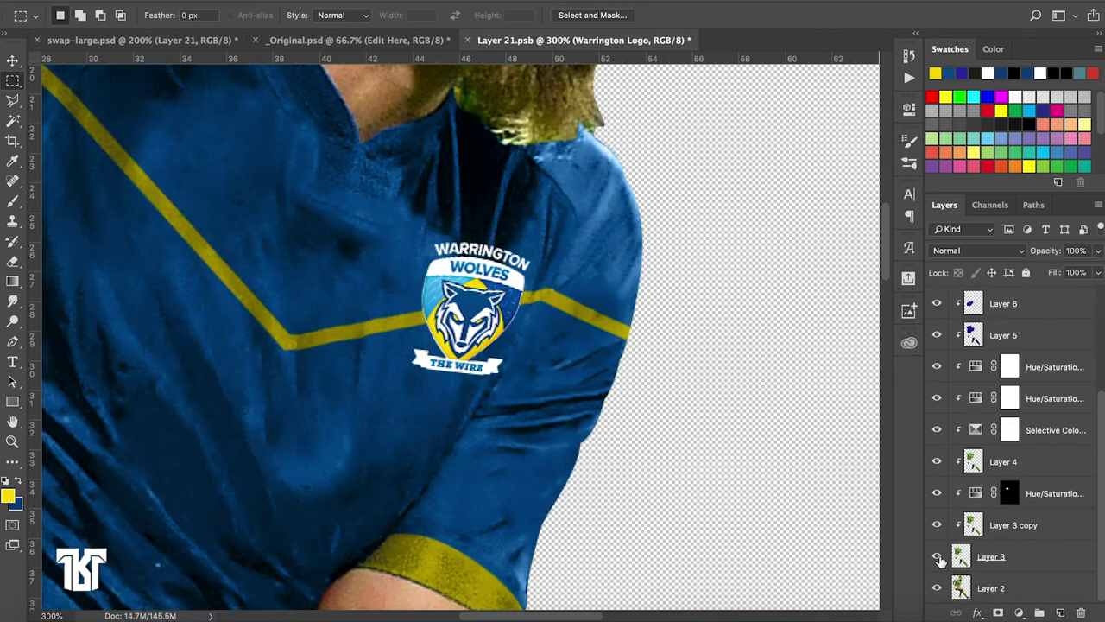
{"action": "scroll", "coordinate": [965, 393], "scroll_direction": "up", "scroll_amount": 5}
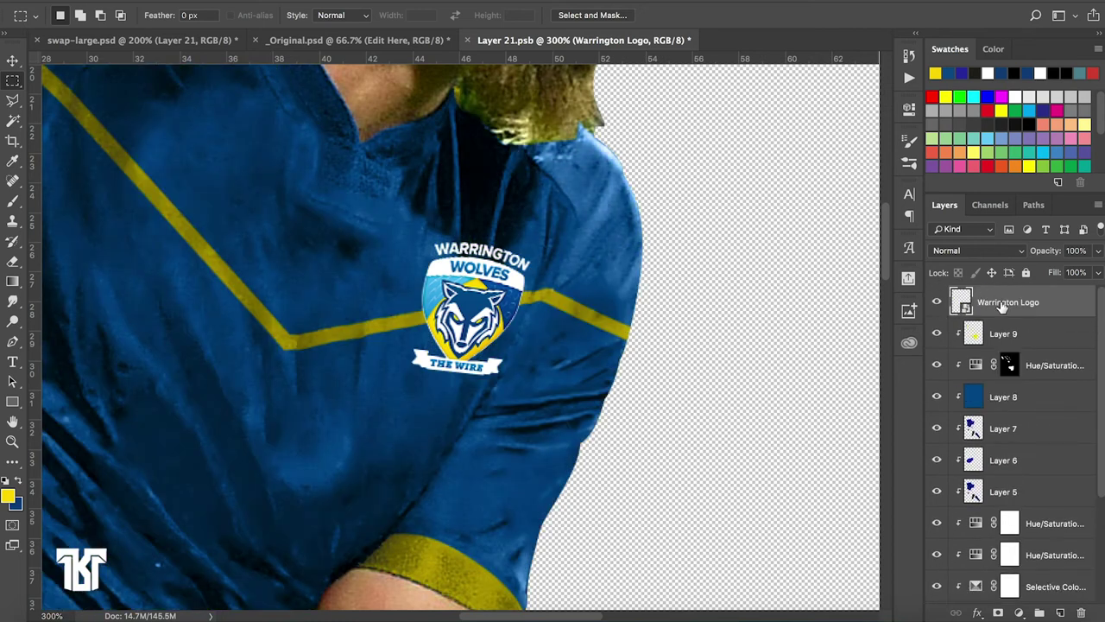
{"action": "left_click", "coordinate": [392, 1]}
{"action": "left_click", "coordinate": [408, 4]}
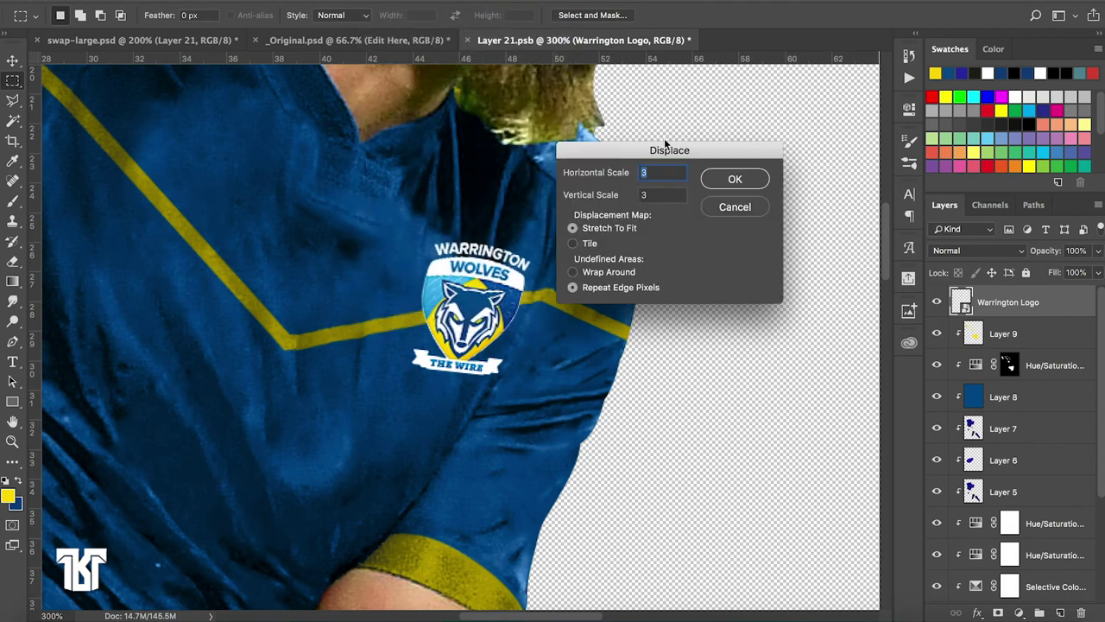
{"action": "left_click", "coordinate": [740, 214]}
{"action": "left_click", "coordinate": [936, 302]}
{"action": "left_click", "coordinate": [936, 302]}
Apply a Displace filter to the crest using displacement.psd as the map
{"action": "left_click", "coordinate": [387, 3]}
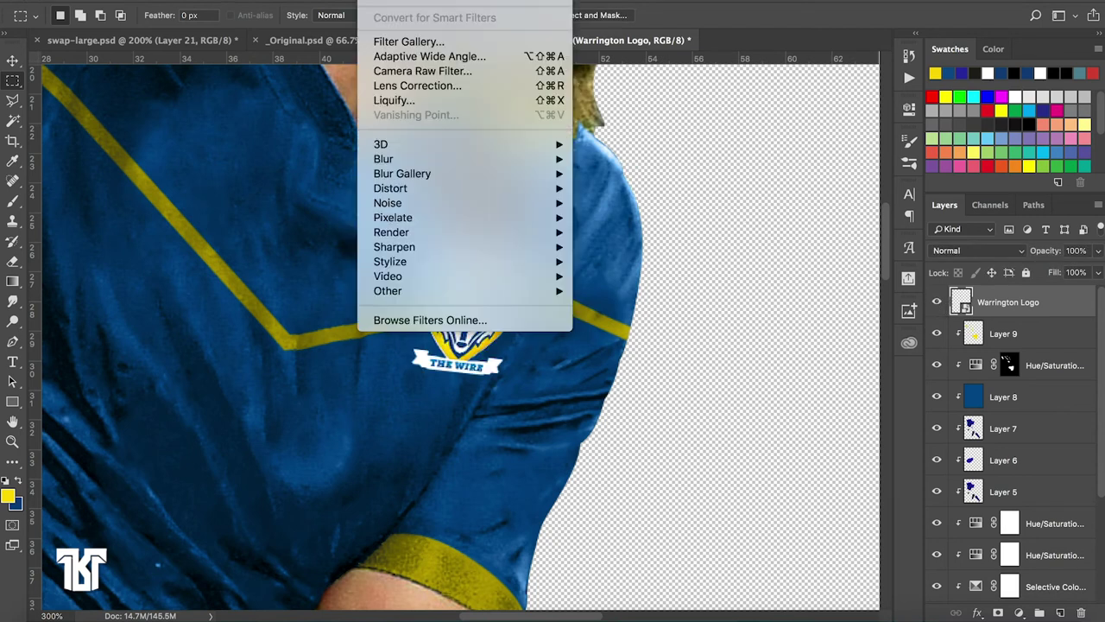
{"action": "left_click", "coordinate": [387, 2]}
{"action": "key", "text": "ctrl+alt+f"}
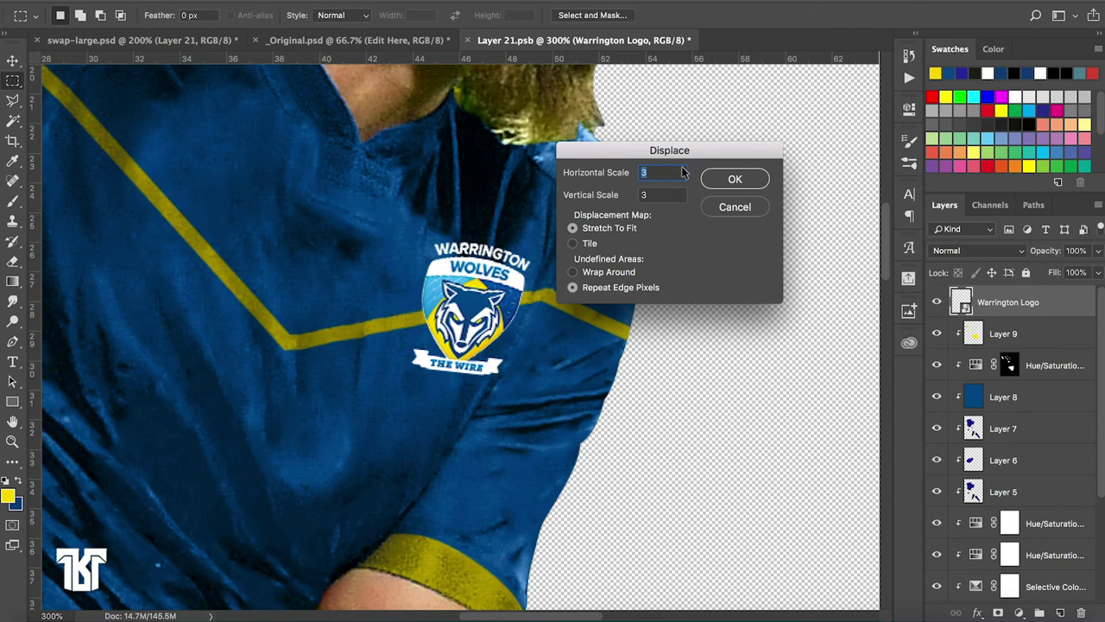
{"action": "left_click", "coordinate": [733, 179]}
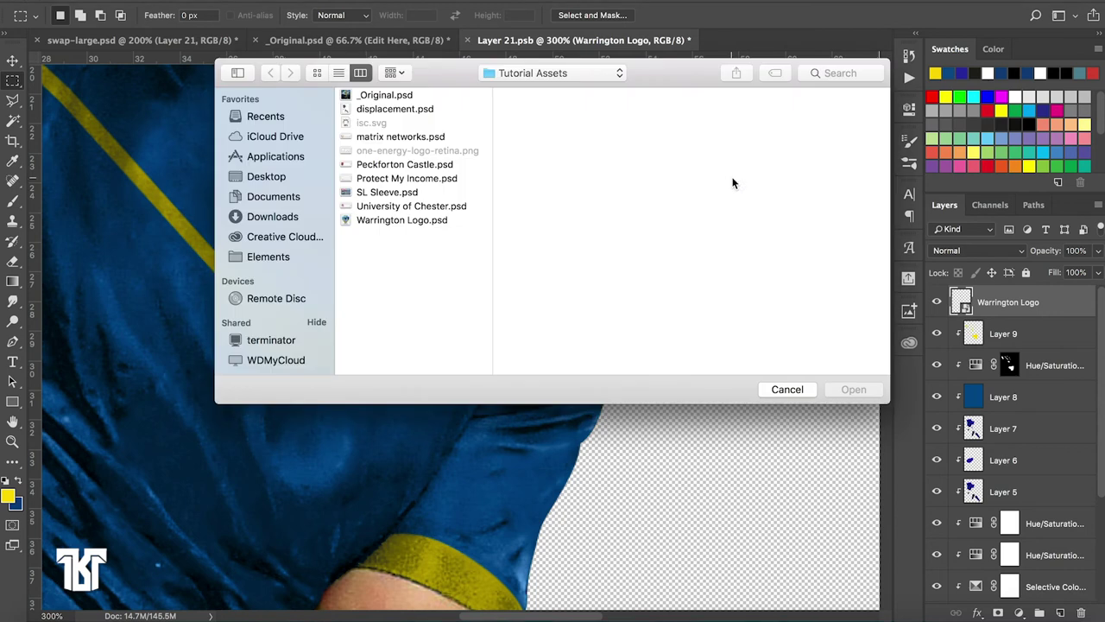
{"action": "mouse_move", "coordinate": [456, 76]}
{"action": "left_mouse_down"}
{"action": "mouse_move", "coordinate": [510, 202]}
{"action": "mouse_move", "coordinate": [449, 306]}
{"action": "mouse_move", "coordinate": [506, 224]}
{"action": "mouse_move", "coordinate": [680, 78]}
{"action": "mouse_move", "coordinate": [682, 102]}
{"action": "left_mouse_up"}
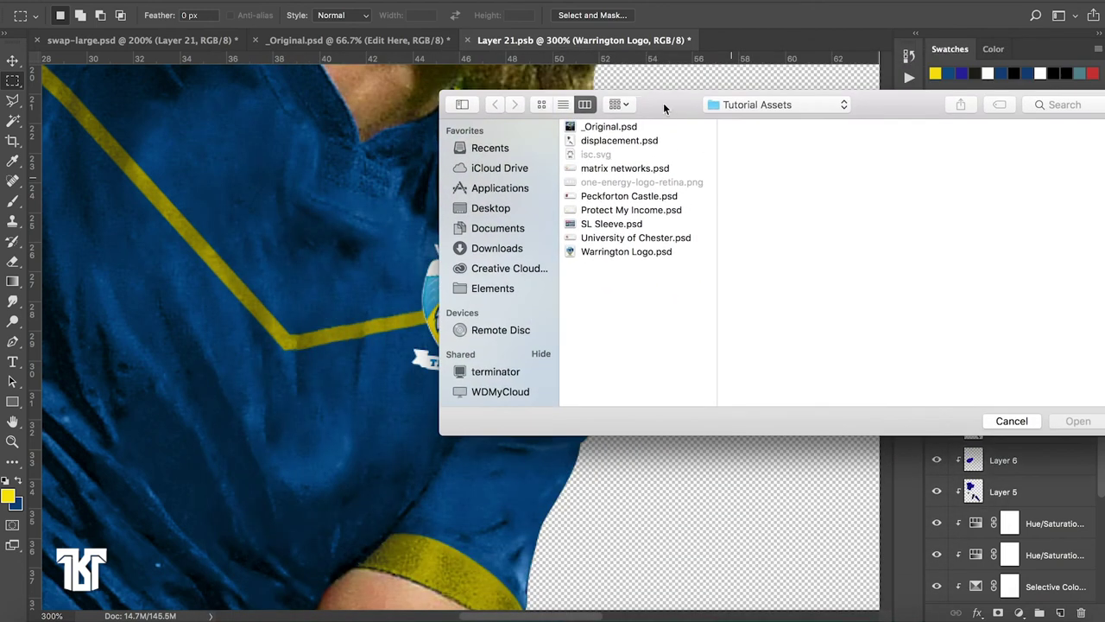
{"action": "left_click", "coordinate": [628, 141]}
{"action": "left_click", "coordinate": [1070, 421]}
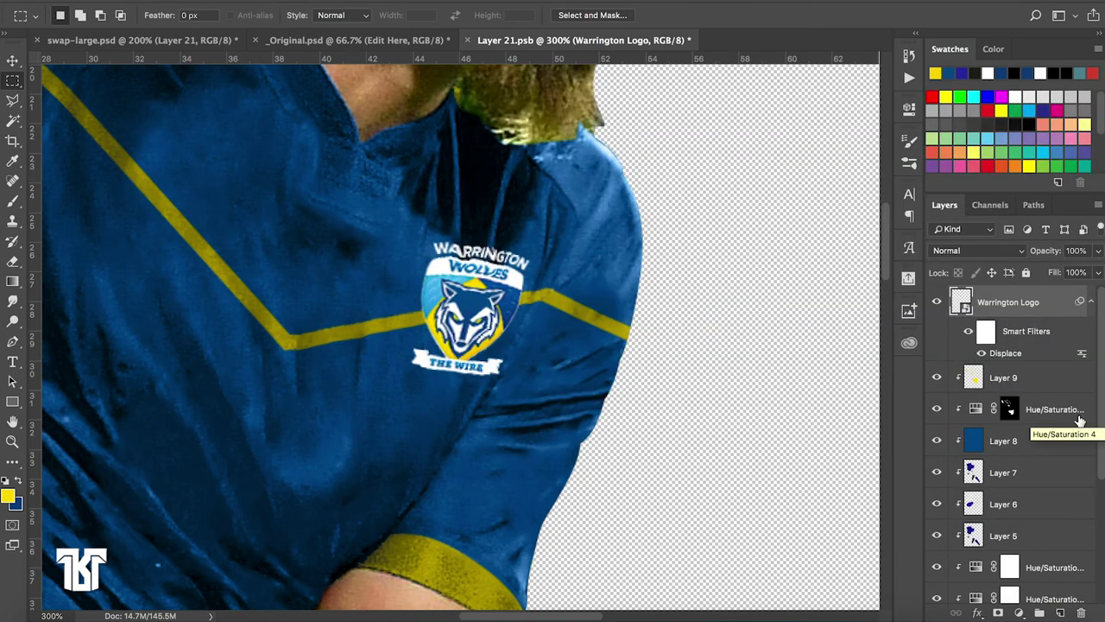
Set the crest's Displace scale to 2 and reapply it with displacement.psd
{"action": "double_click", "coordinate": [1006, 353]}
{"action": "type", "text": "2"}
{"action": "key", "text": "Tab"}
{"action": "type", "text": "2"}
{"action": "left_click", "coordinate": [734, 179]}
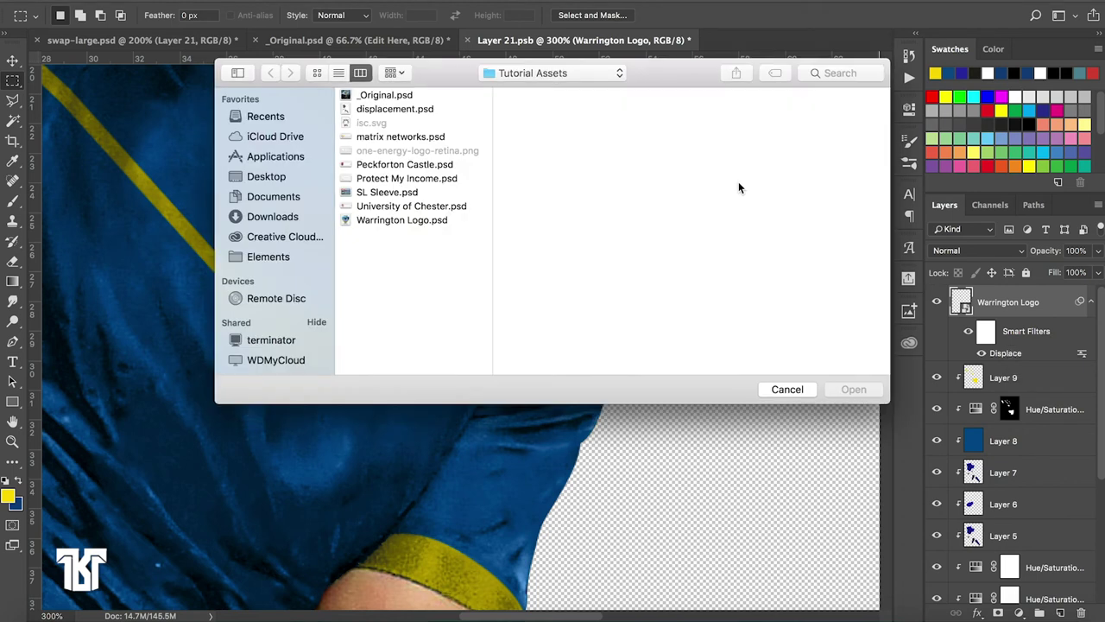
{"action": "double_click", "coordinate": [399, 110]}
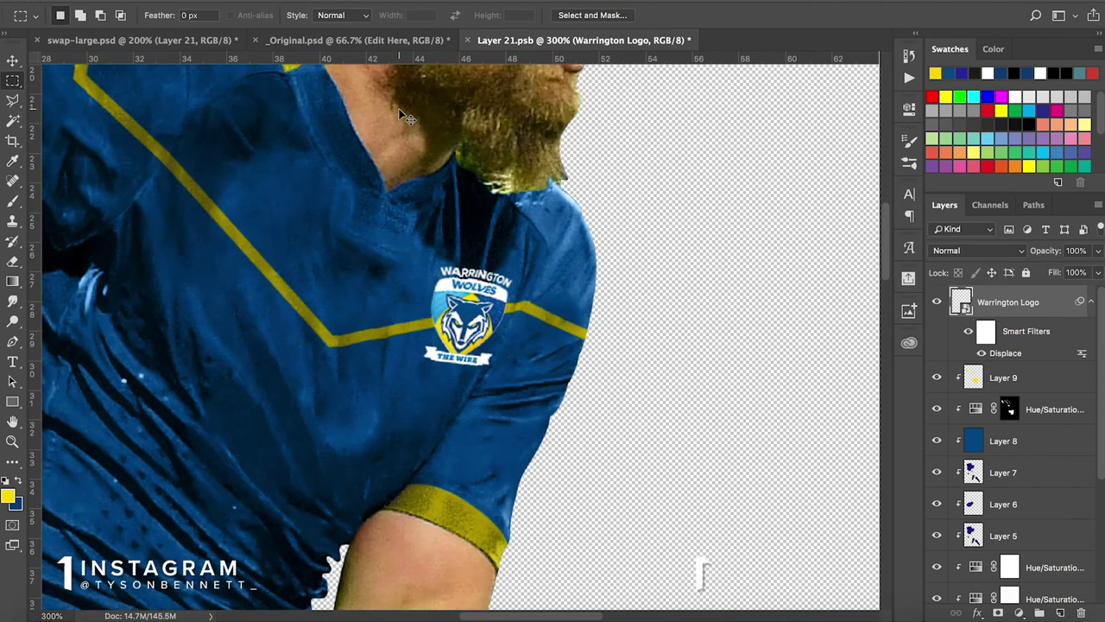
Shrink the crest to about 6.67% width, nudge it left and down, and commit
{"action": "key", "text": "ctrl+minus"}
{"action": "key", "text": "ctrl+minus"}
{"action": "key", "text": "ctrl+minus"}
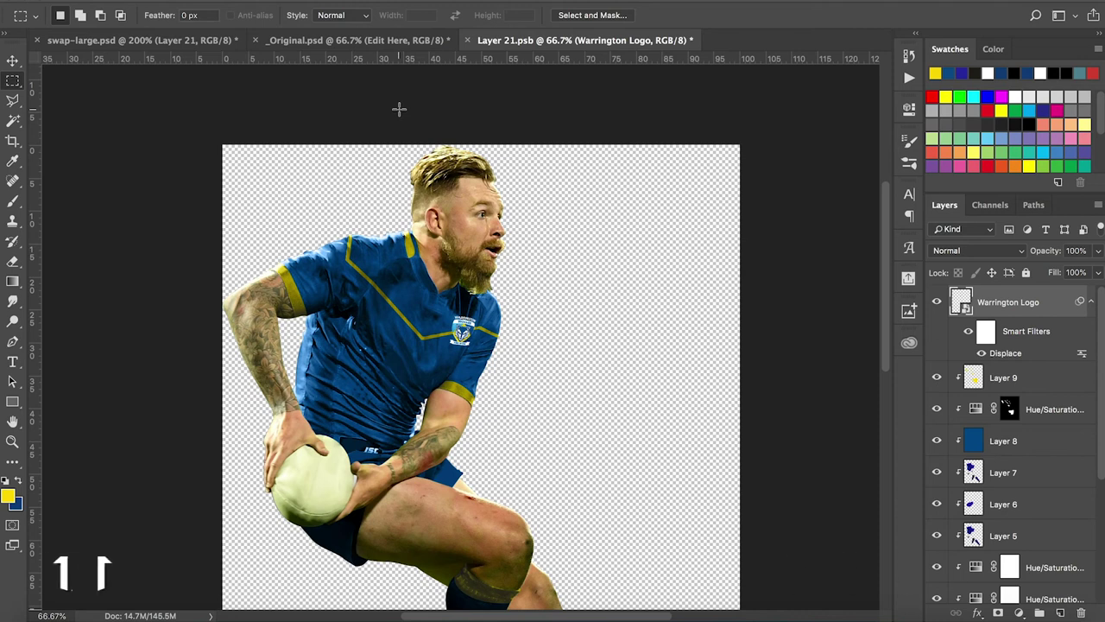
{"action": "key", "text": "ctrl+plus"}
{"action": "key", "text": "ctrl+plus"}
{"action": "key", "text": "ctrl+plus"}
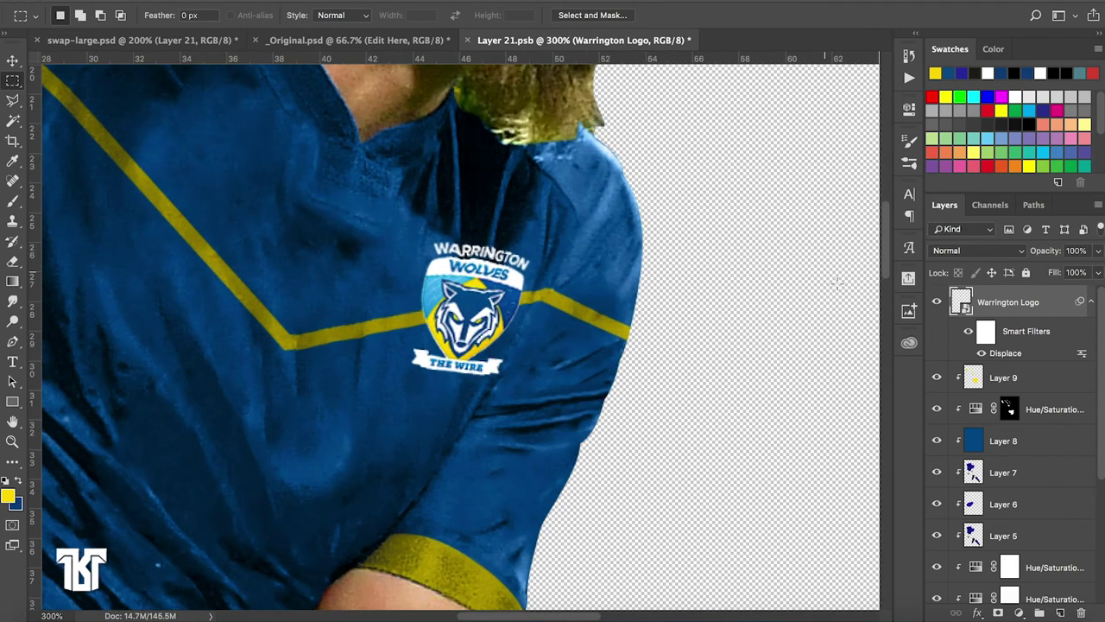
{"action": "left_click", "coordinate": [13, 61]}
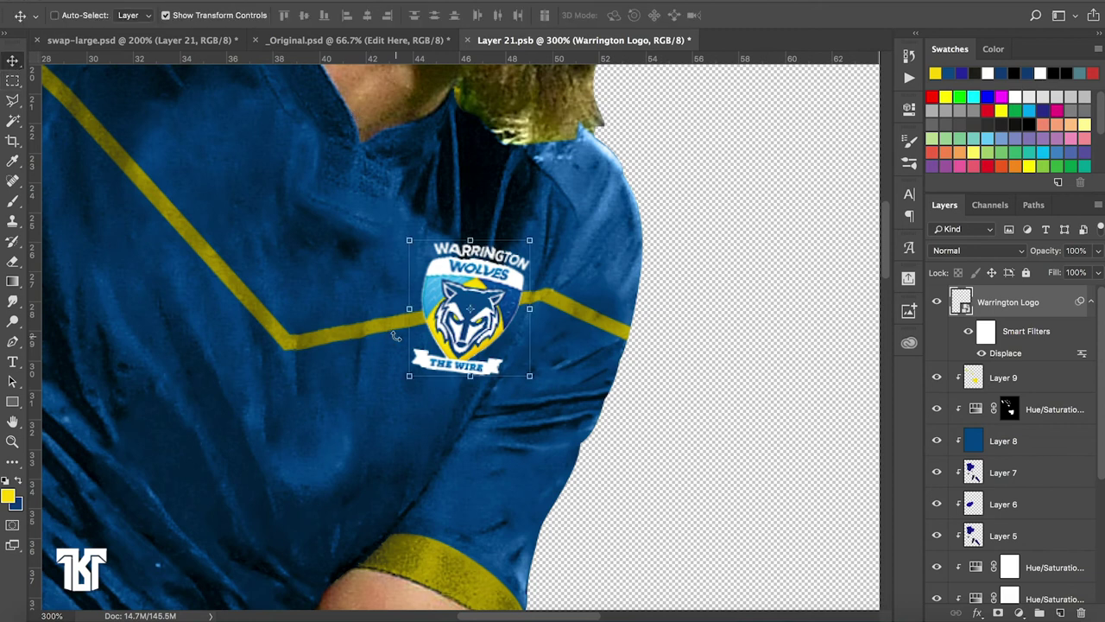
{"action": "left_click_drag", "start_coordinate": [534, 315], "coordinate": [532, 311]}
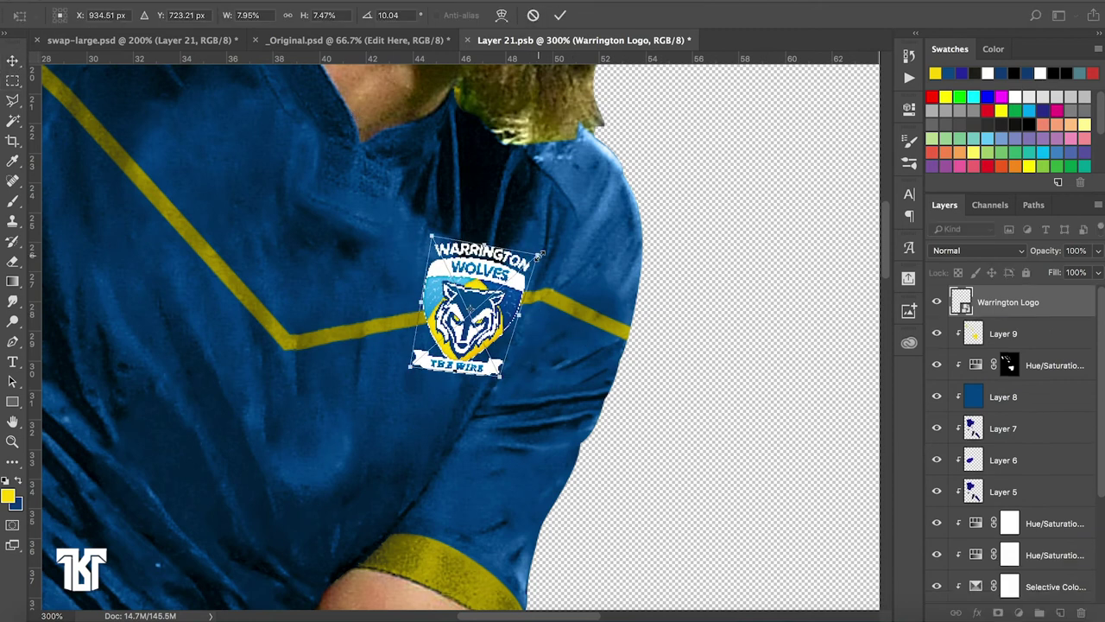
{"action": "left_click_drag", "start_coordinate": [540, 256], "coordinate": [530, 259]}
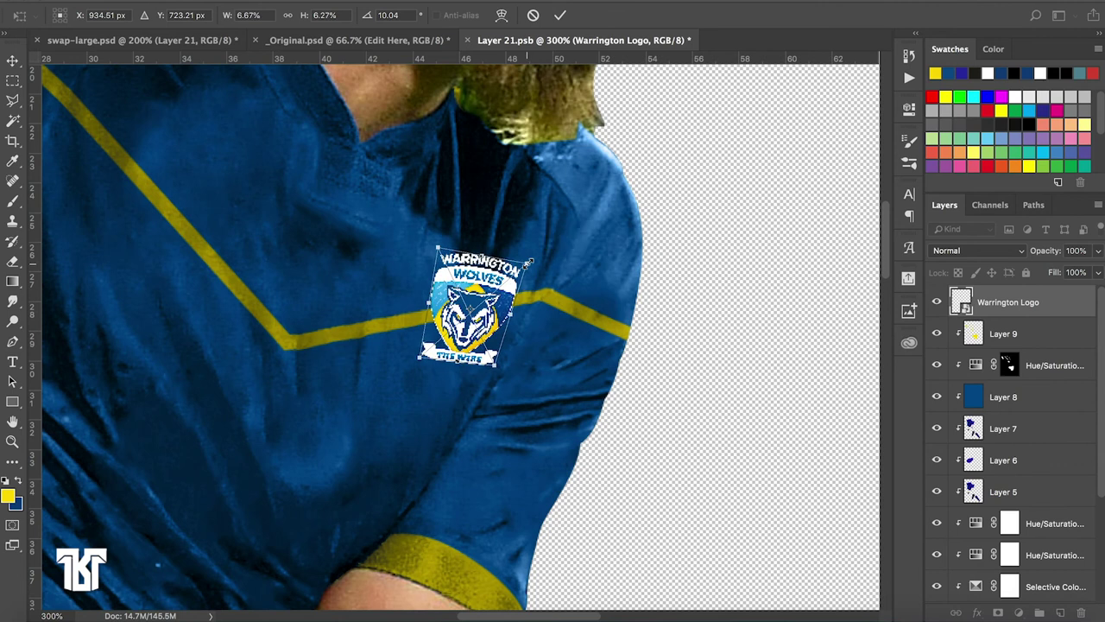
{"action": "key", "text": "Left"}
{"action": "key", "text": "Left"}
{"action": "key", "text": "Left"}
{"action": "key", "text": "Left"}
{"action": "key", "text": "Left"}
{"action": "key", "text": "Left"}
{"action": "key", "text": "Down"}
{"action": "key", "text": "Down"}
{"action": "key", "text": "Down"}
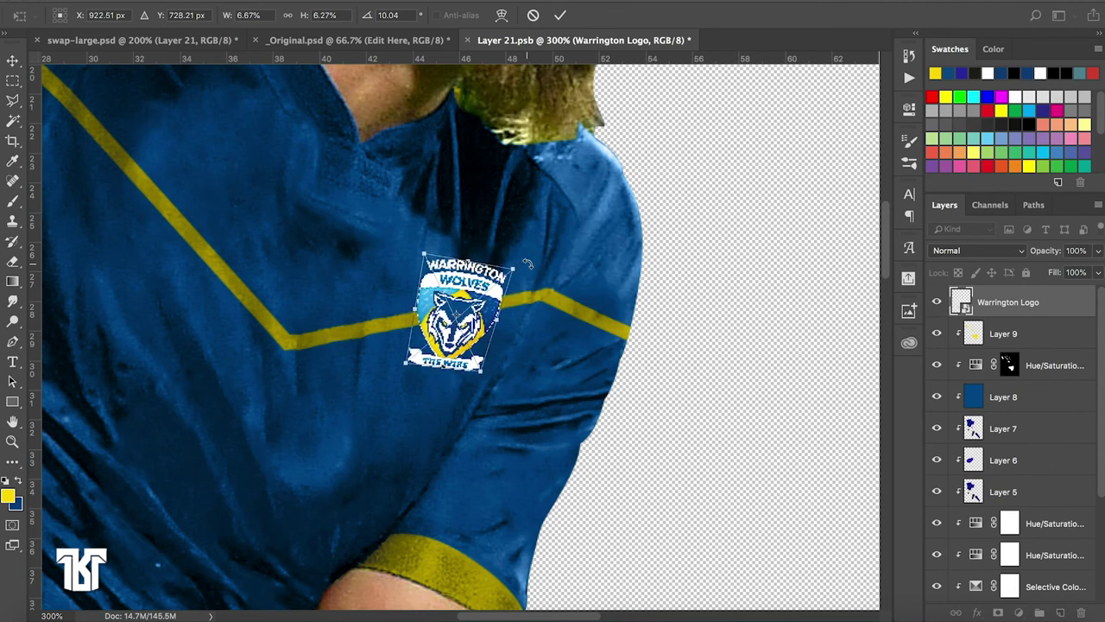
{"action": "left_click", "coordinate": [559, 18]}
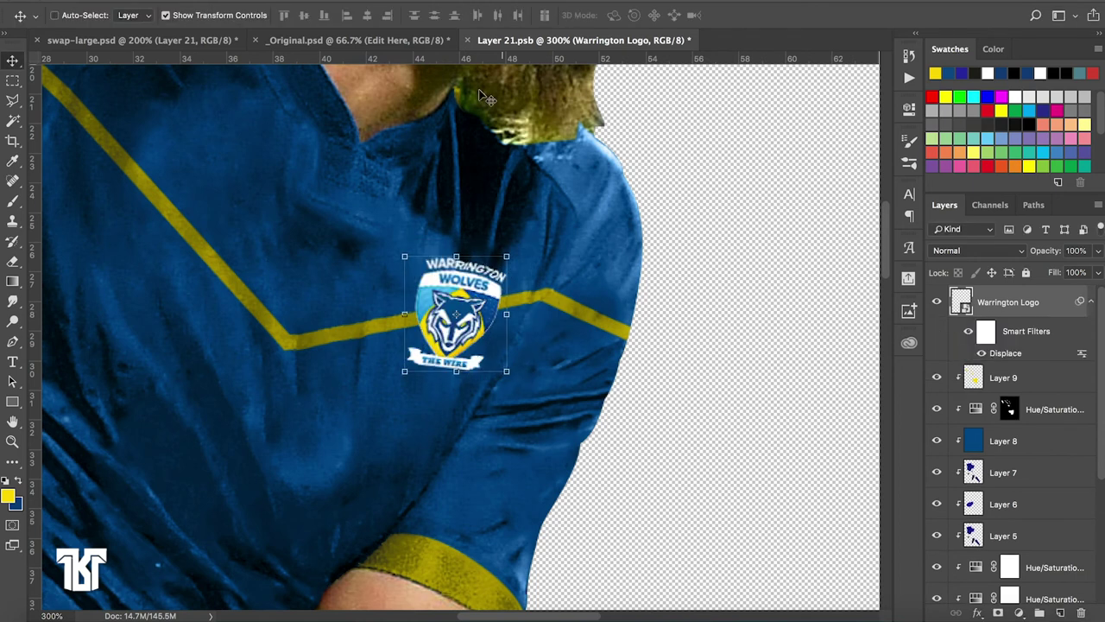
Zoom out to the full canvas and collapse the crest's smart filter list
{"action": "left_click", "coordinate": [13, 84]}
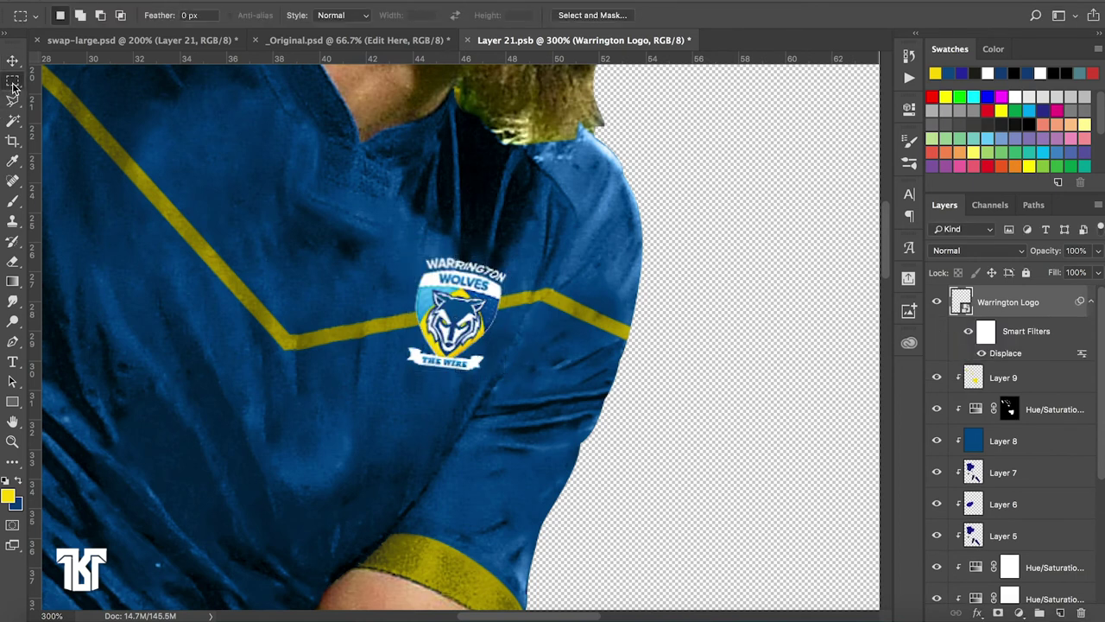
{"action": "key", "text": "ctrl+1"}
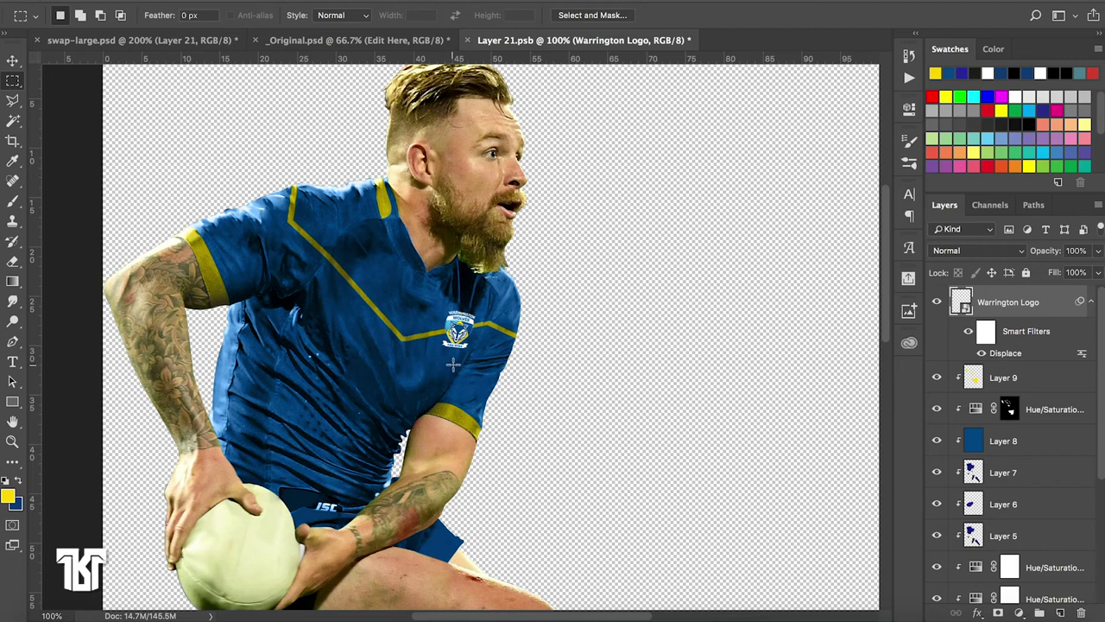
{"action": "key", "text": "ctrl+minus"}
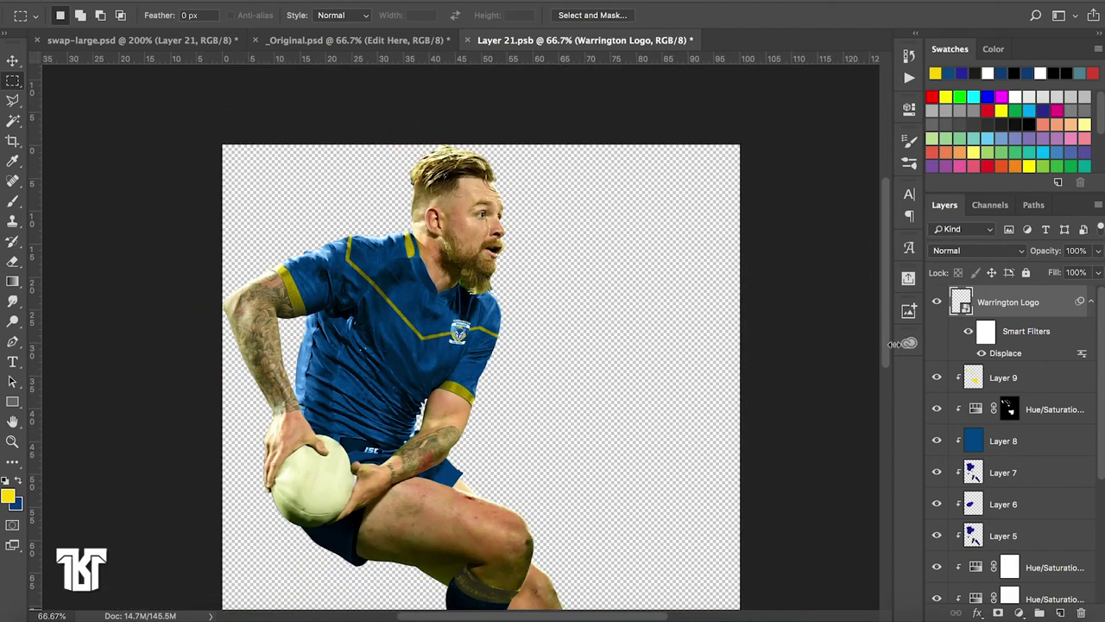
{"action": "left_click", "coordinate": [1091, 303]}
{"action": "left_click_drag", "start_coordinate": [1048, 318], "coordinate": [1044, 315]}
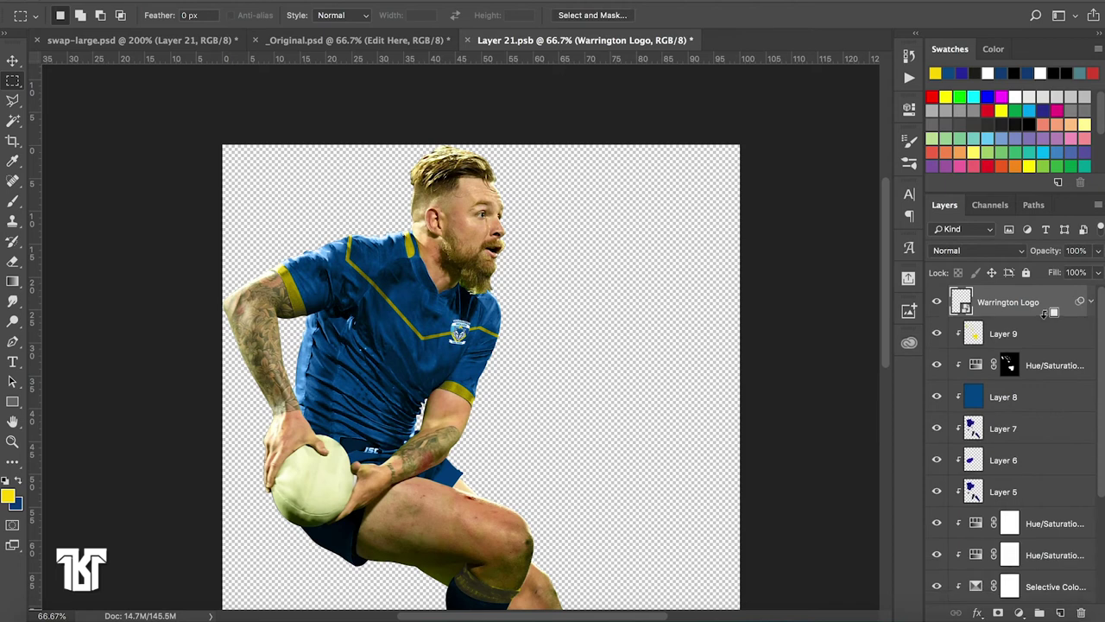
Clip the crest to the shirt and place one-energy-logo-retina.png onto the canvas
{"action": "left_click", "coordinate": [1043, 314], "text": "alt"}
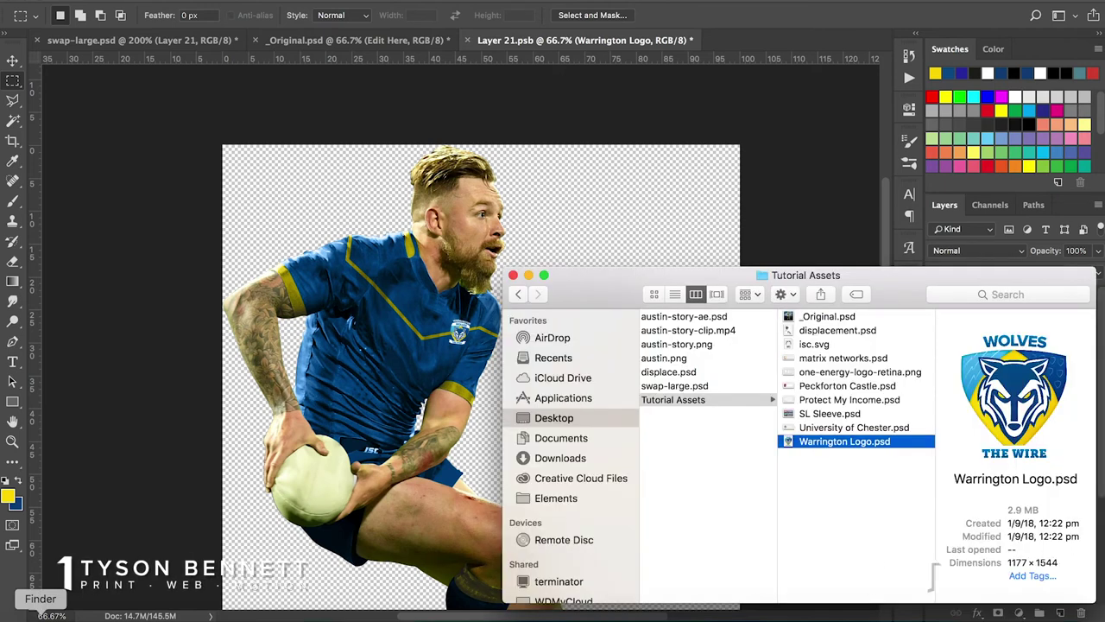
{"action": "left_click", "coordinate": [827, 371]}
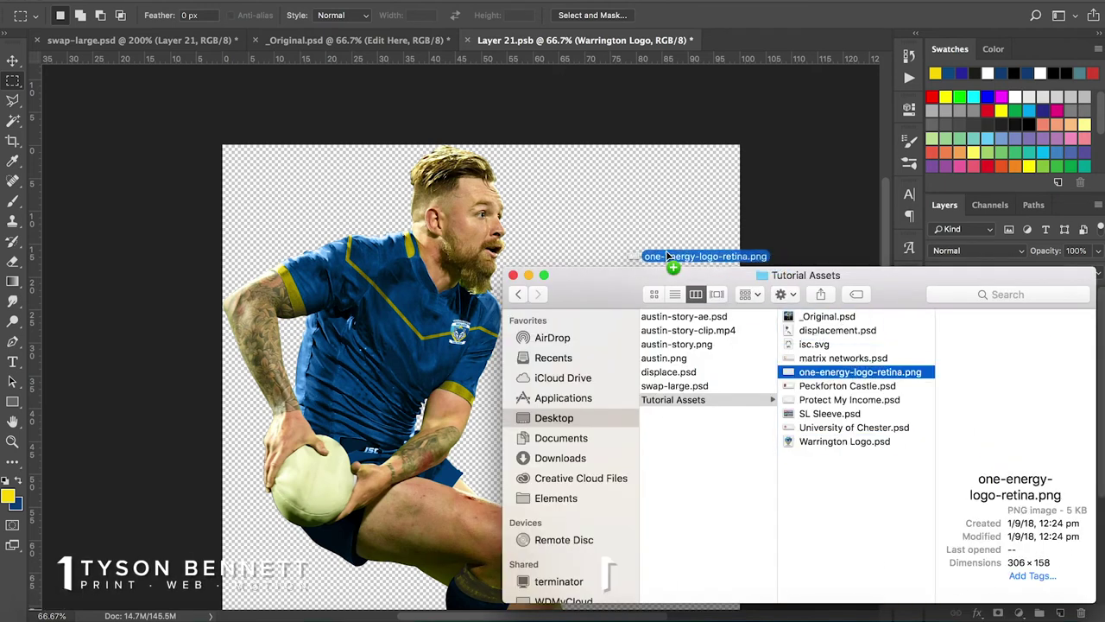
{"action": "left_click_drag", "start_coordinate": [827, 371], "coordinate": [606, 218]}
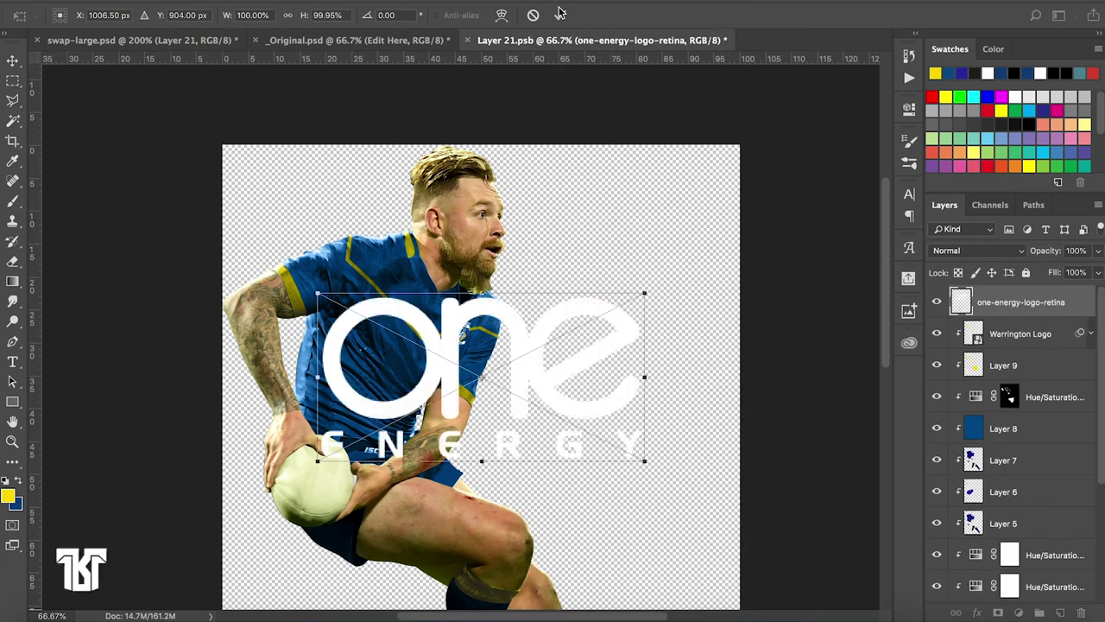
{"action": "left_click", "coordinate": [560, 15]}
{"action": "key", "text": "ctrl+plus"}
{"action": "key", "text": "ctrl+plus"}
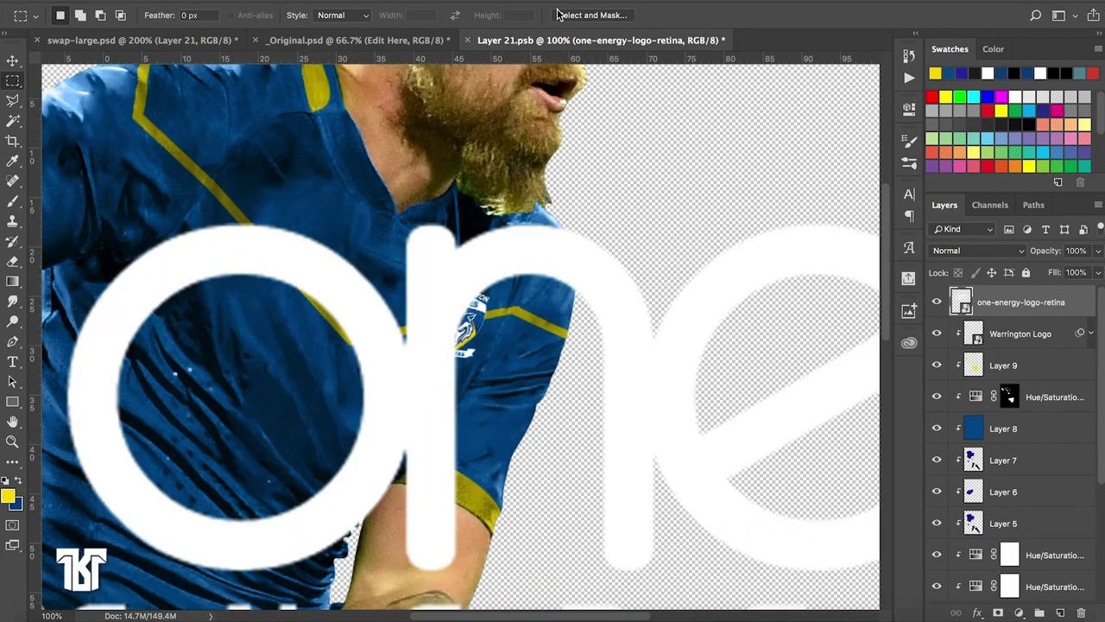
{"action": "right_click", "coordinate": [1035, 308]}
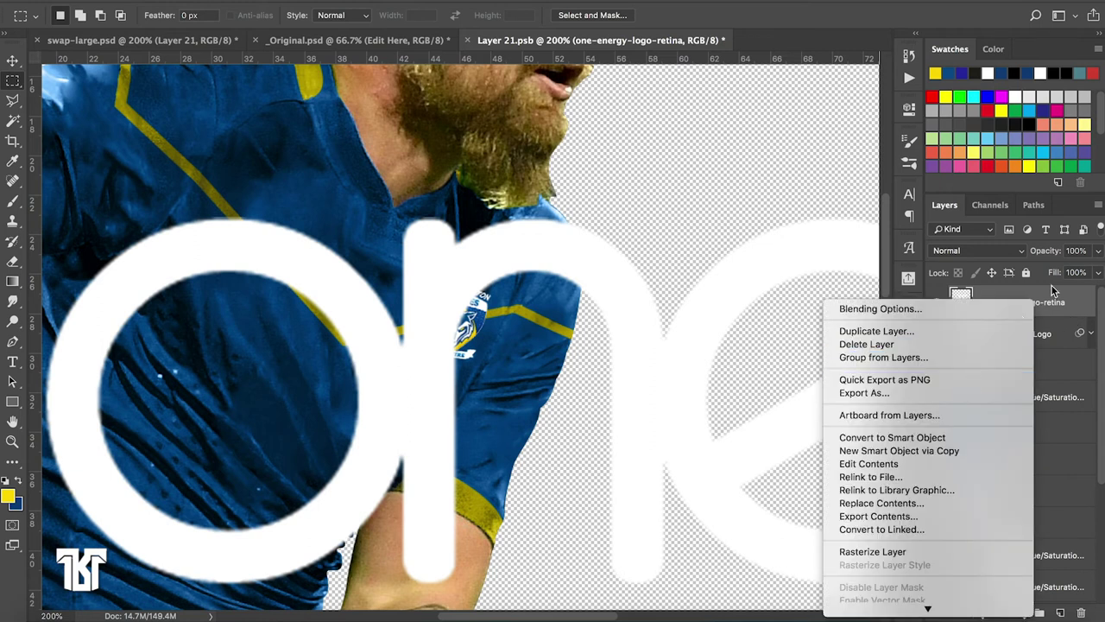
{"action": "left_click", "coordinate": [1051, 287]}
{"action": "left_click", "coordinate": [11, 62]}
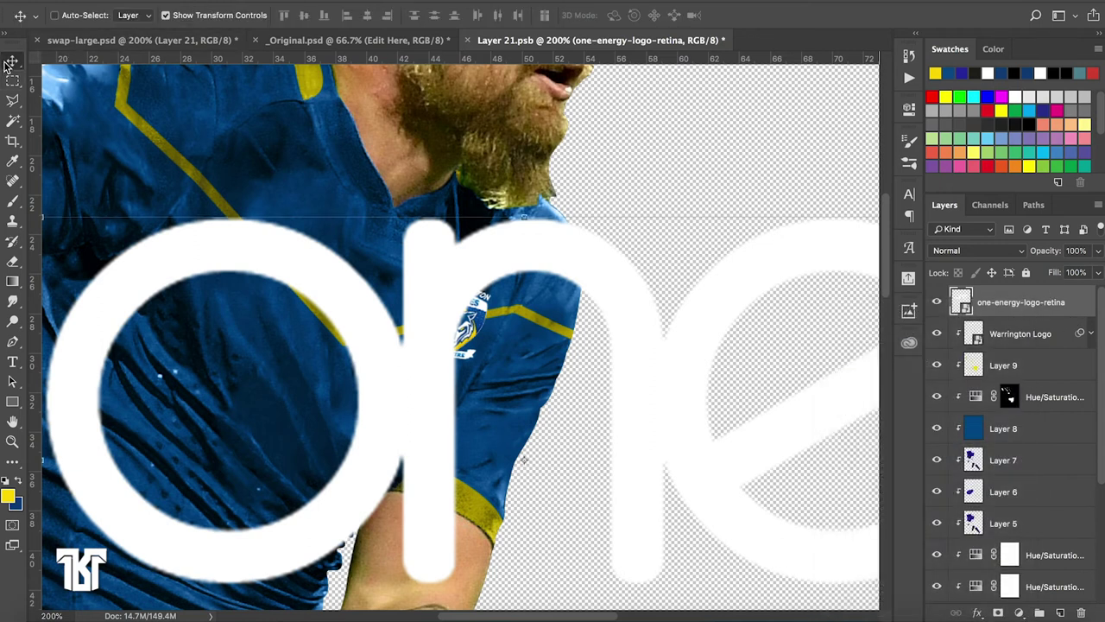
{"action": "key", "text": "ctrl+minus"}
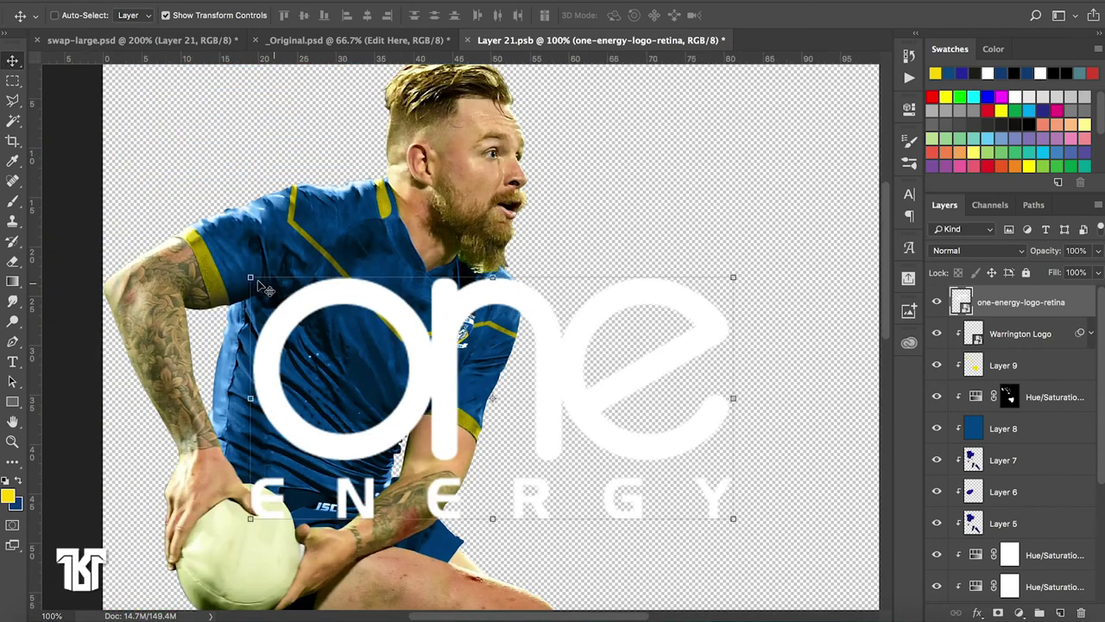
Shrink the One Energy logo to about a third and move it onto the chest
{"action": "key", "text": "ctrl+t"}
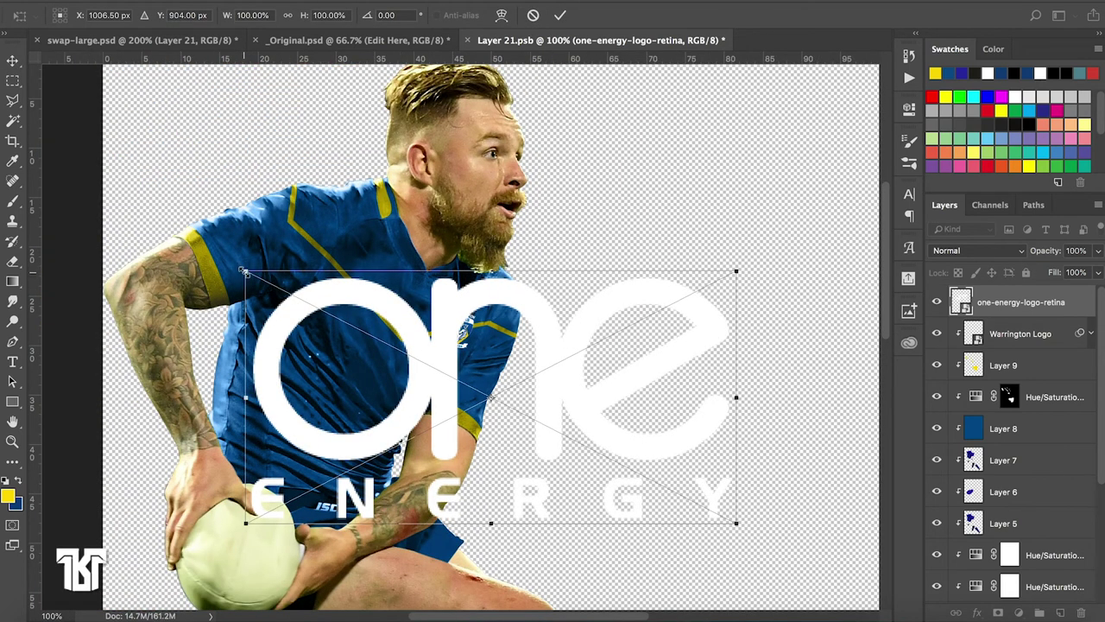
{"action": "left_click_drag", "start_coordinate": [246, 271], "coordinate": [426, 325]}
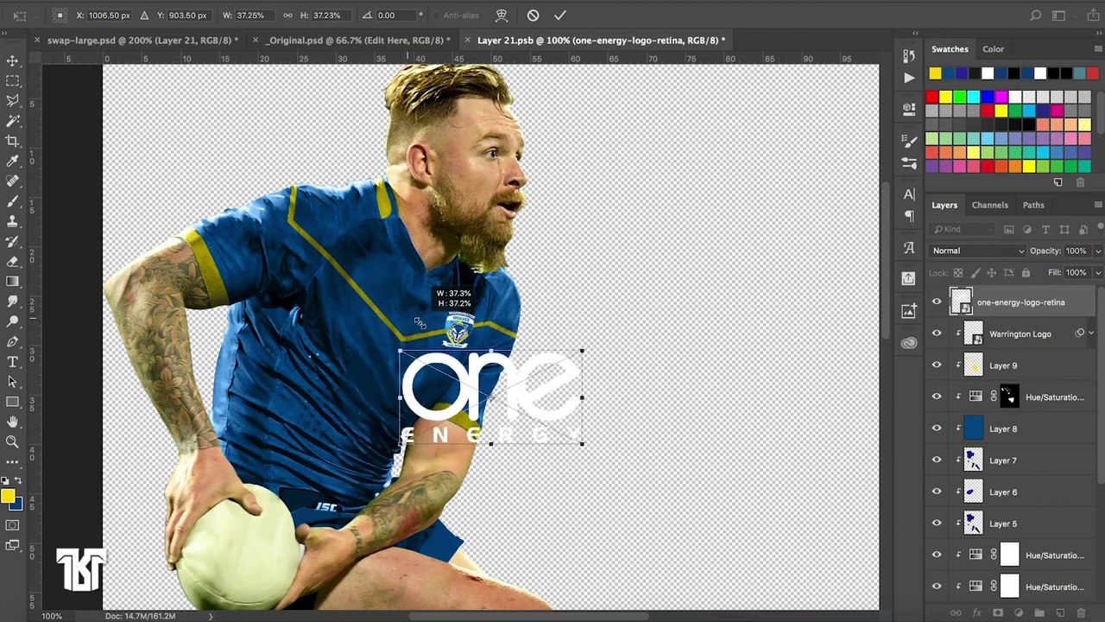
{"action": "left_click_drag", "start_coordinate": [427, 325], "coordinate": [431, 324]}
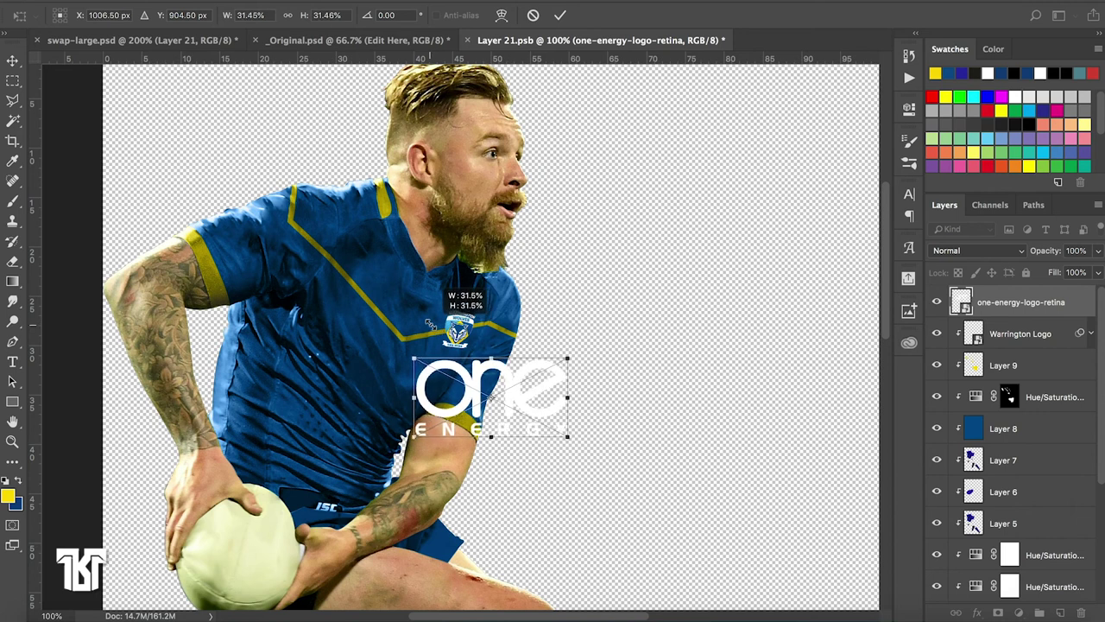
{"action": "left_click", "coordinate": [560, 15]}
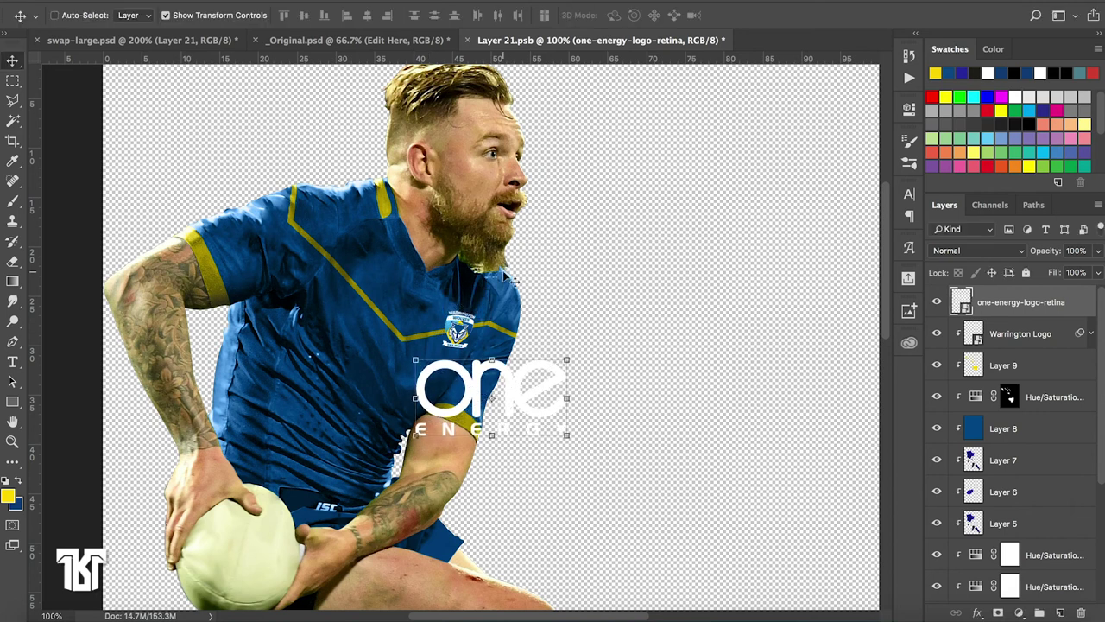
{"action": "left_click_drag", "start_coordinate": [515, 376], "coordinate": [324, 398]}
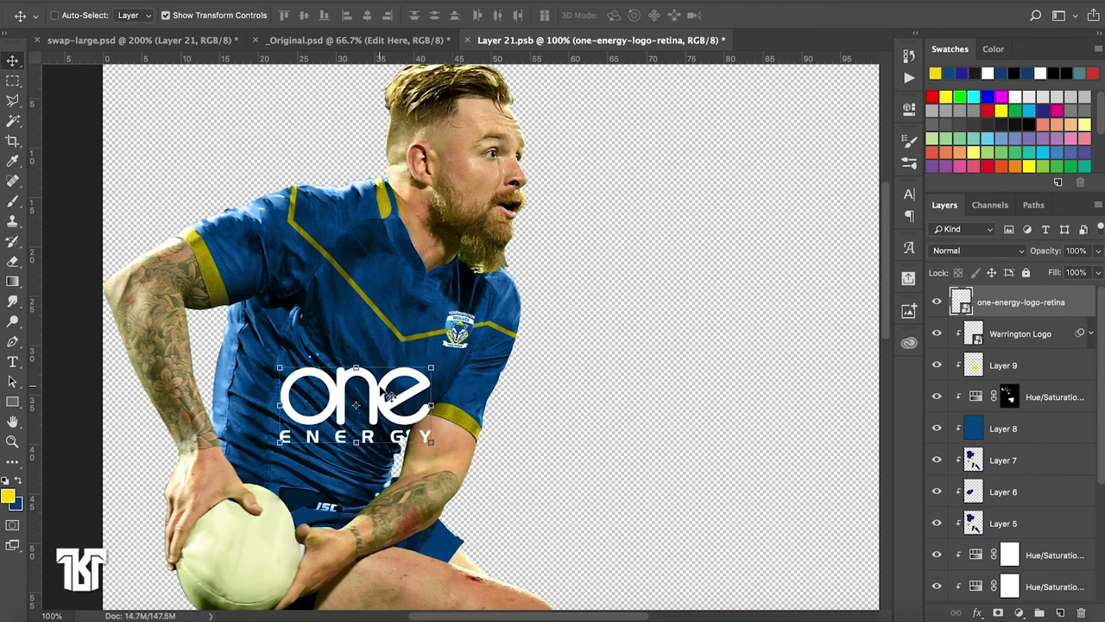
{"action": "left_click", "coordinate": [13, 80]}
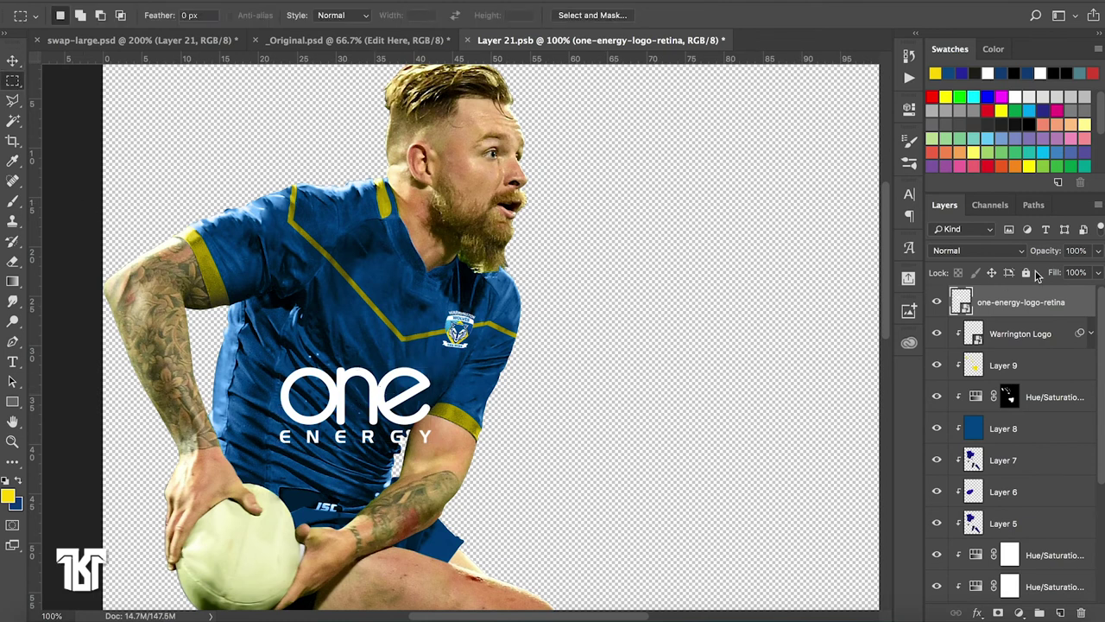
Rasterize the One Energy logo layer
{"action": "right_click", "coordinate": [1068, 307]}
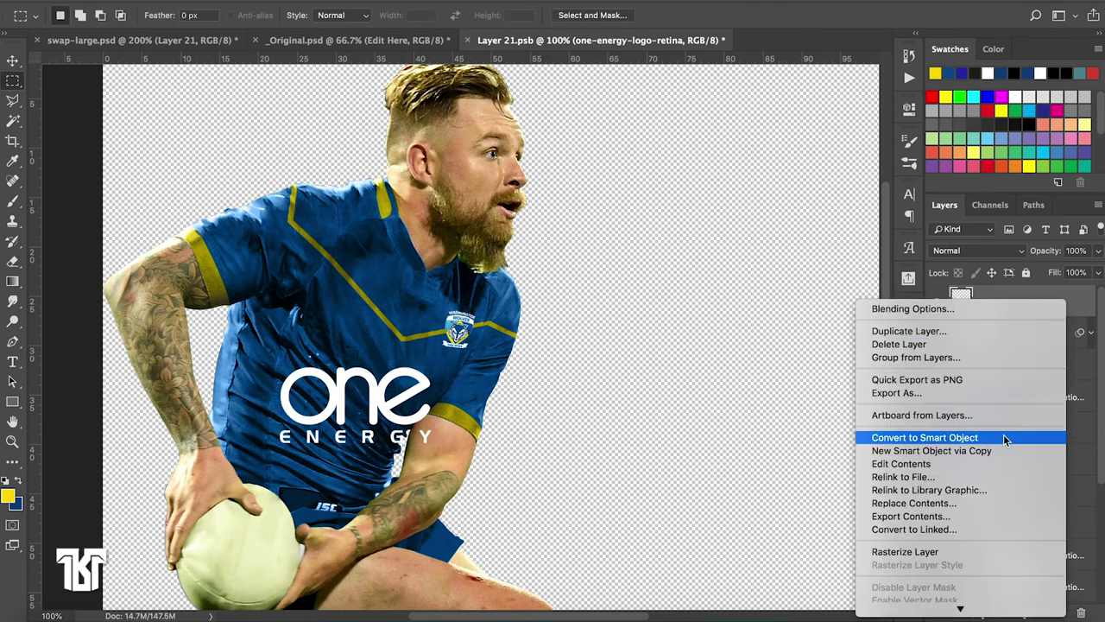
{"action": "left_click", "coordinate": [976, 551]}
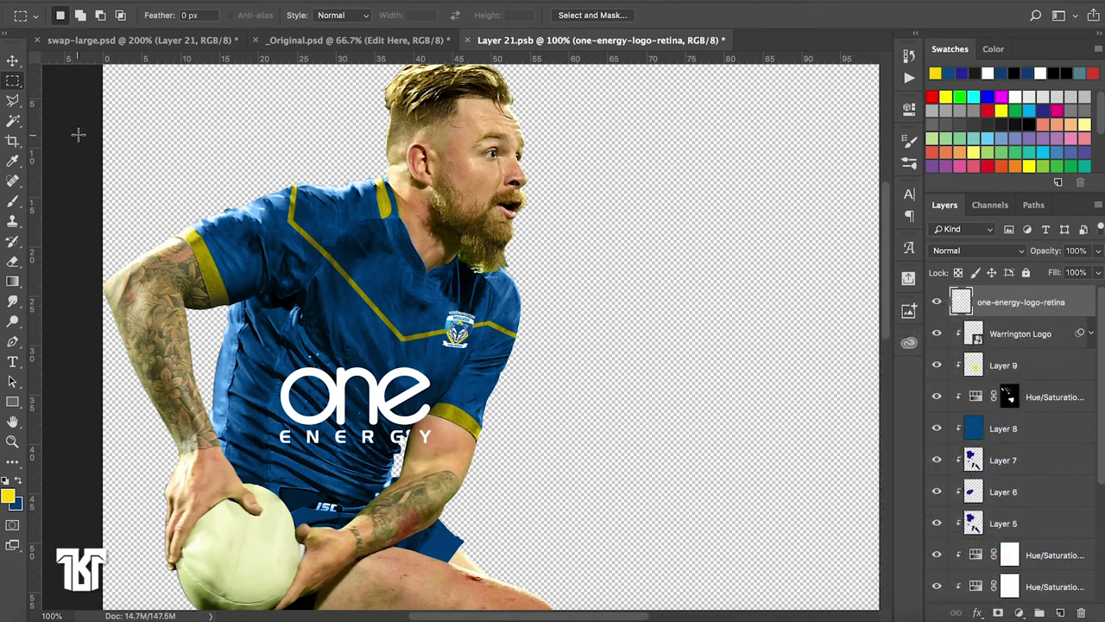
{"action": "key", "text": "ctrl+plus"}
{"action": "key", "text": "ctrl+plus"}
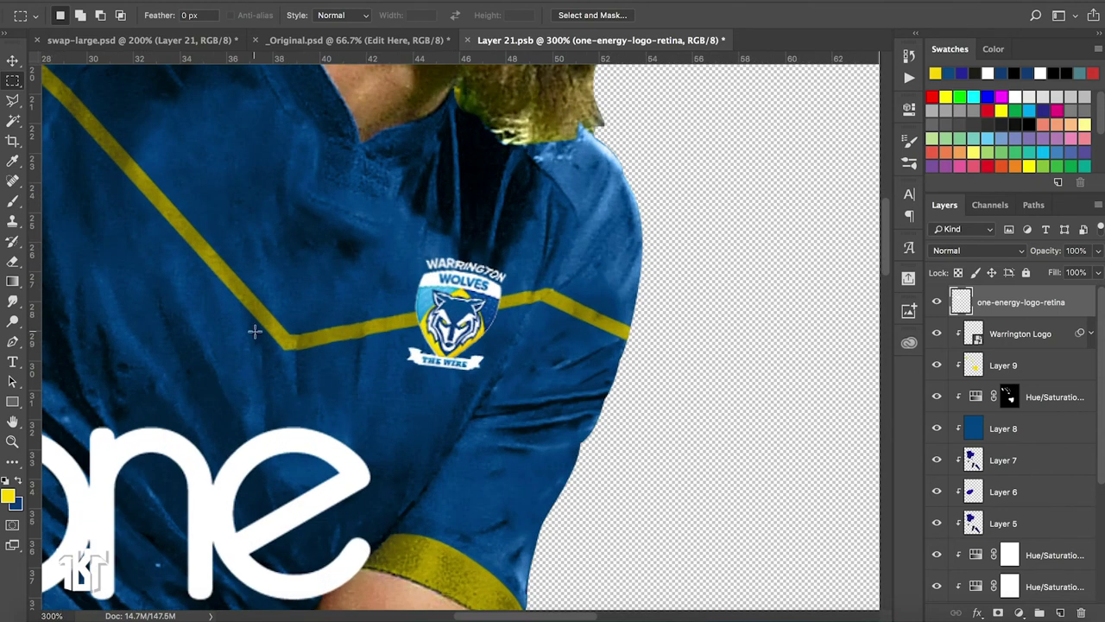
{"action": "scroll", "coordinate": [255, 330], "scroll_direction": "down", "scroll_amount": 3}
{"action": "scroll", "coordinate": [263, 345], "scroll_direction": "left", "scroll_amount": 8}
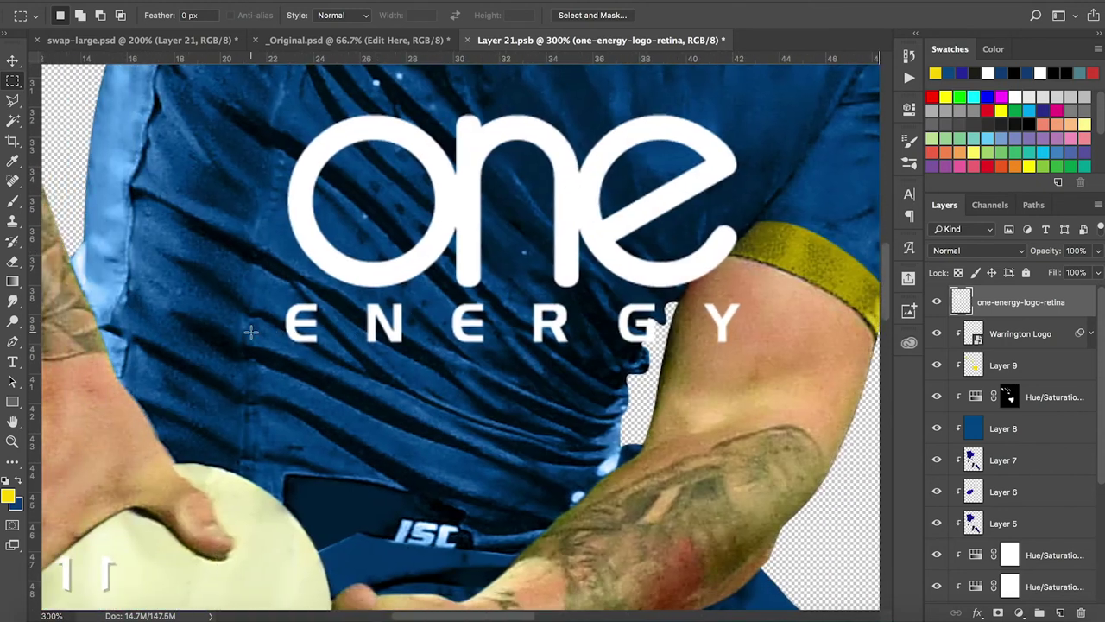
Cut the word ENERGY onto its own layer and nudge it slightly down
{"action": "left_click_drag", "start_coordinate": [272, 361], "coordinate": [754, 299]}
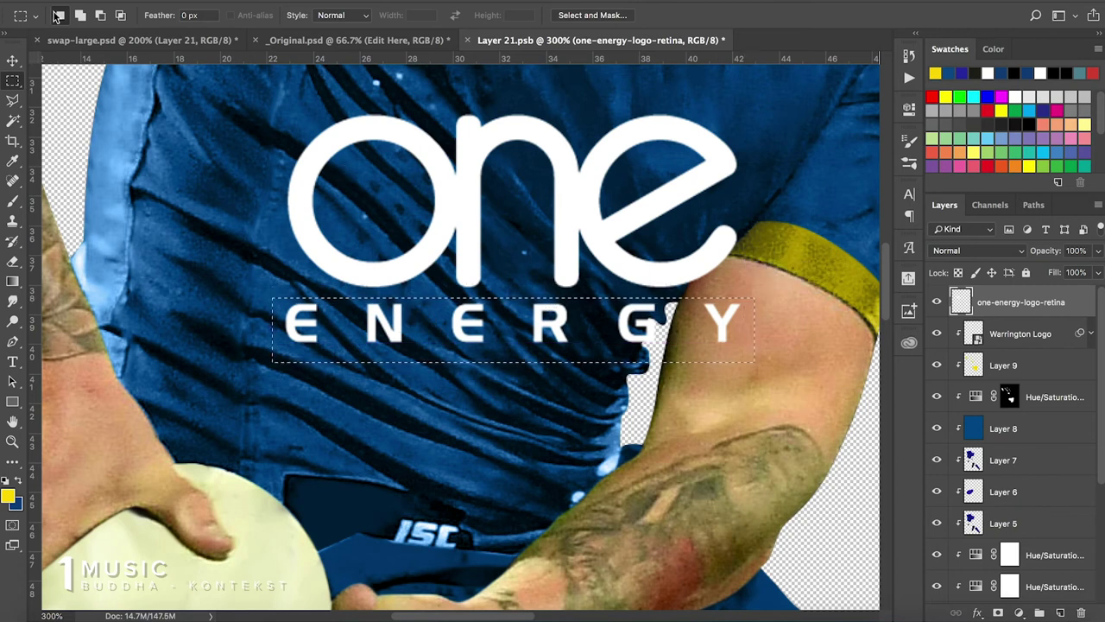
{"action": "right_click", "coordinate": [278, 313]}
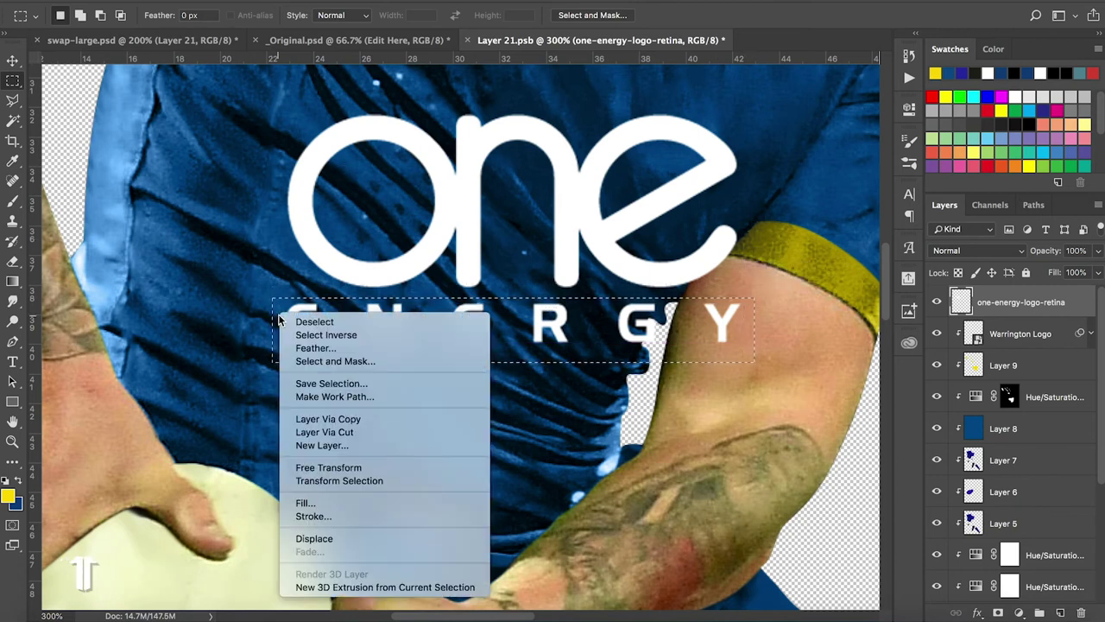
{"action": "left_click", "coordinate": [325, 433]}
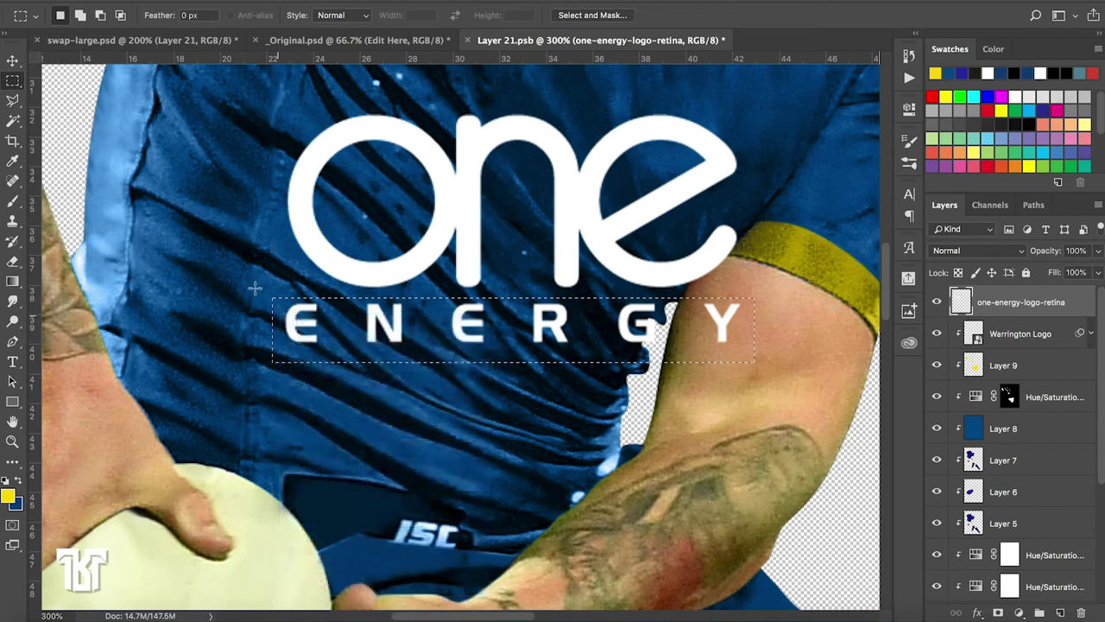
{"action": "left_click", "coordinate": [14, 60]}
{"action": "key", "text": "Down"}
{"action": "key", "text": "Down"}
{"action": "key", "text": "Down"}
{"action": "key", "text": "Down"}
{"action": "key", "text": "Down"}
{"action": "key", "text": "Down"}
{"action": "key", "text": "Down"}
{"action": "key", "text": "Down"}
{"action": "left_click", "coordinate": [12, 83]}
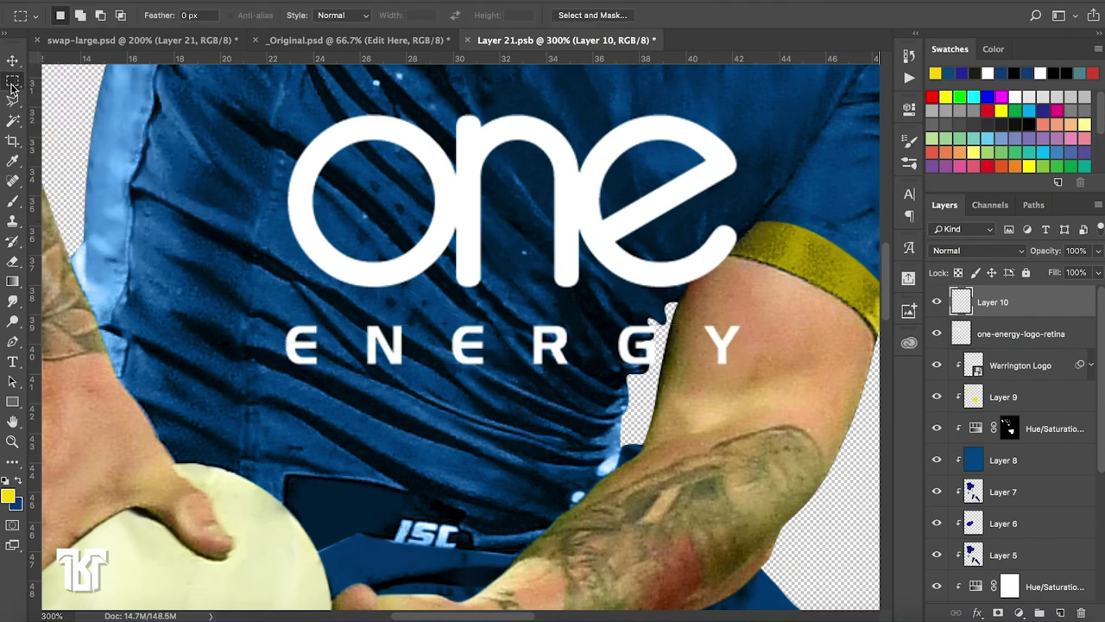
Combine the ENERGY and one-energy-logo-retina layers into one smart object
{"action": "key", "text": "ctrl+minus"}
{"action": "key", "text": "ctrl+minus"}
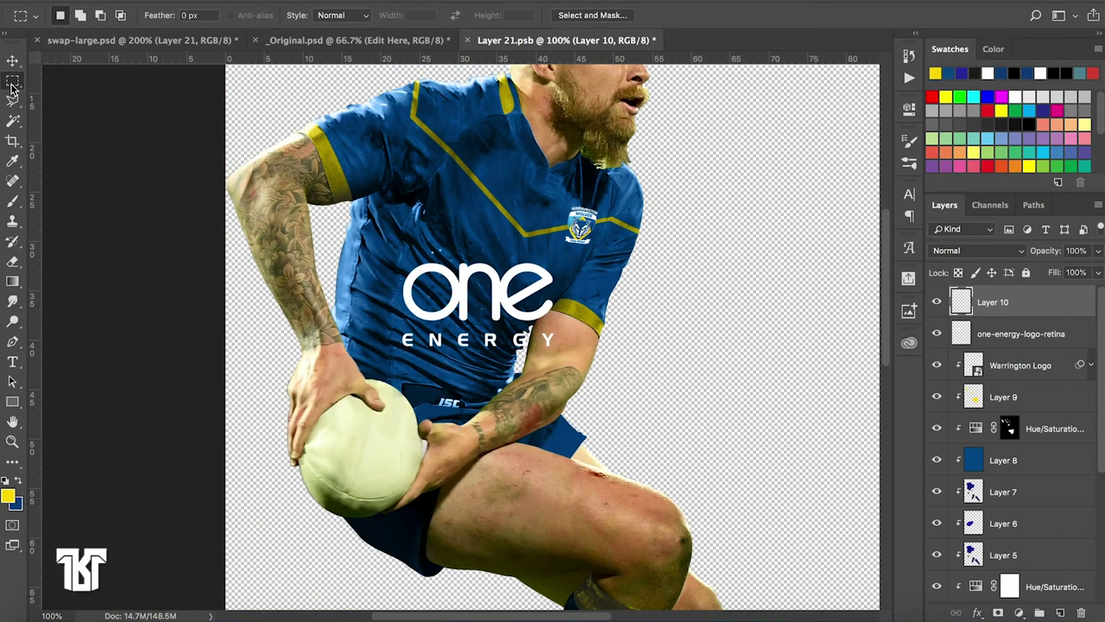
{"action": "left_click", "coordinate": [1066, 339], "text": "shift"}
{"action": "right_click", "coordinate": [1065, 343]}
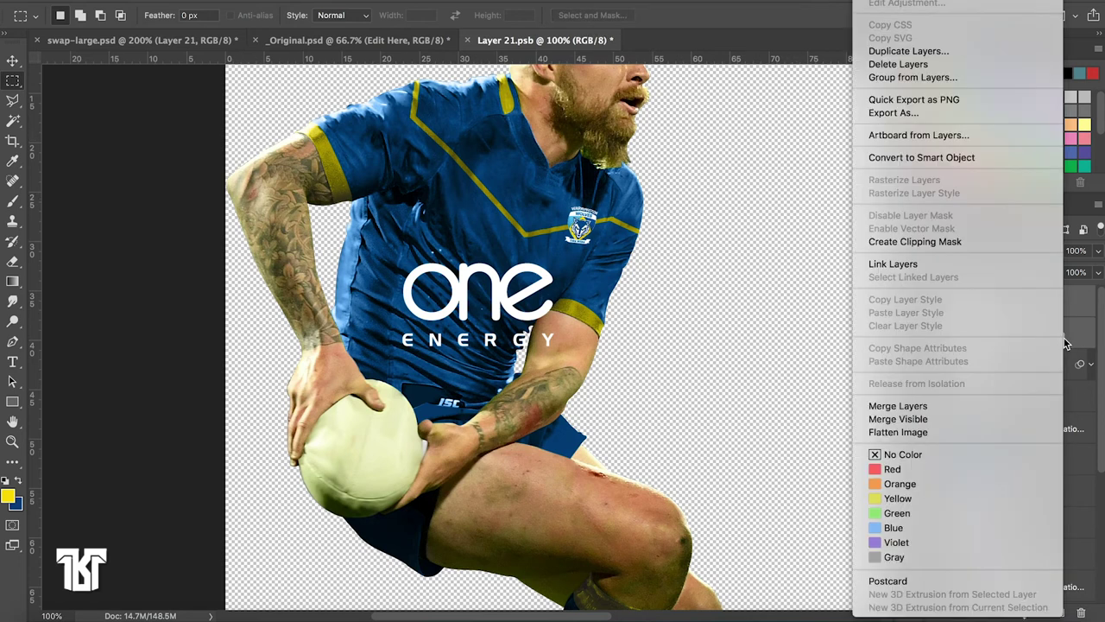
{"action": "left_click", "coordinate": [963, 158]}
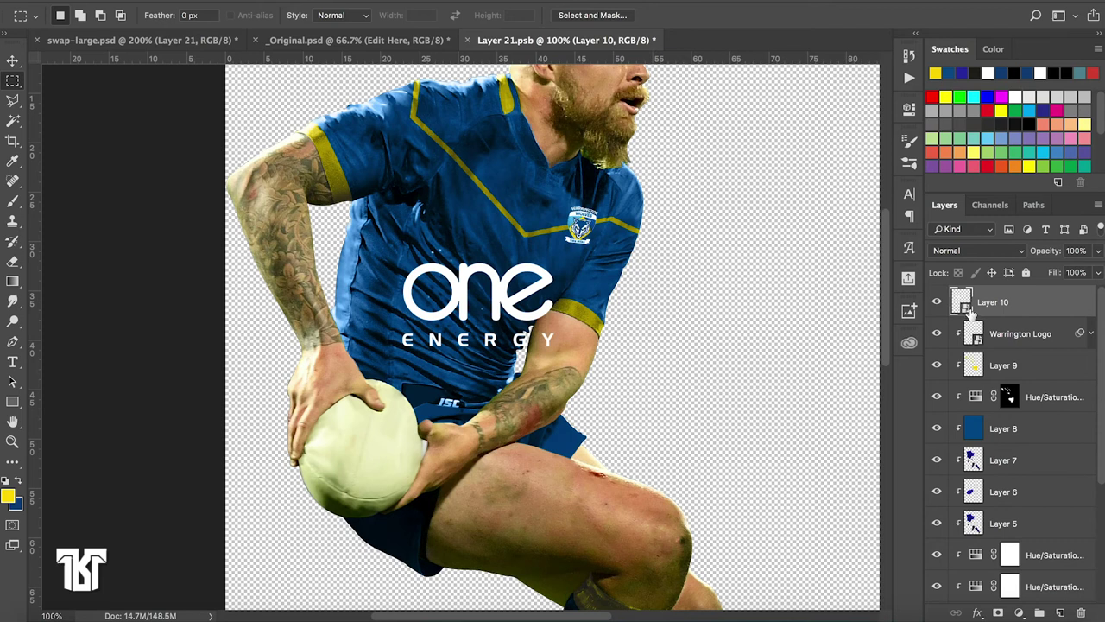
Flip past _Original.psd to the swap-large.psd reference and scroll to its green chest panel
{"action": "left_click", "coordinate": [390, 39]}
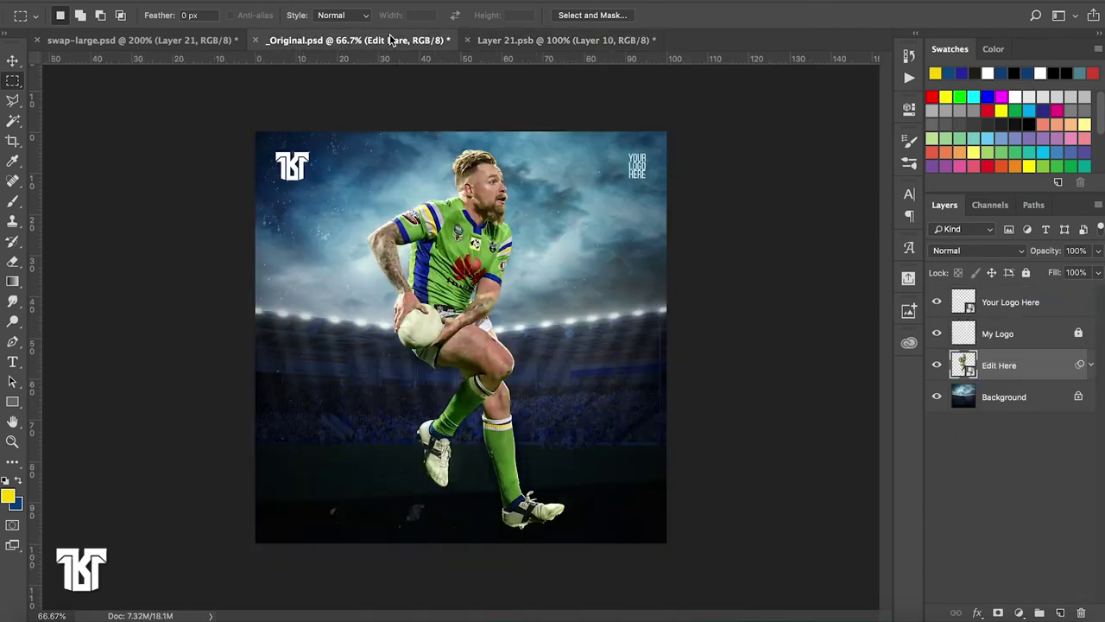
{"action": "left_click", "coordinate": [164, 41]}
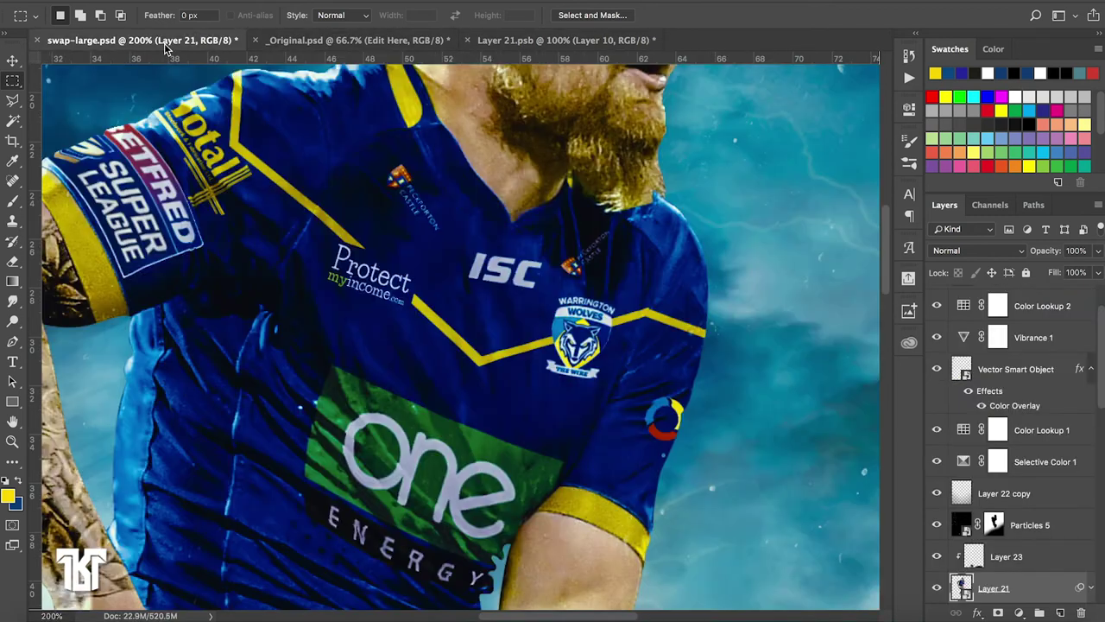
{"action": "scroll", "coordinate": [403, 398], "scroll_direction": "down", "scroll_amount": 5}
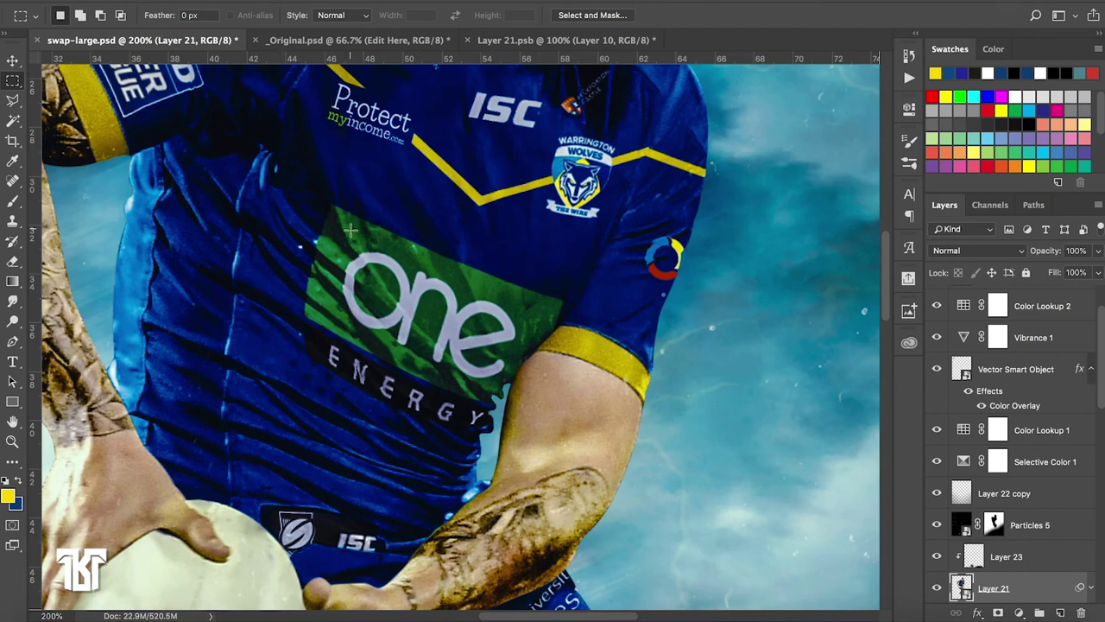
Back in Layer 21.psb, hide Layer 3 and move the logo up and right on the chest
{"action": "left_click", "coordinate": [550, 44]}
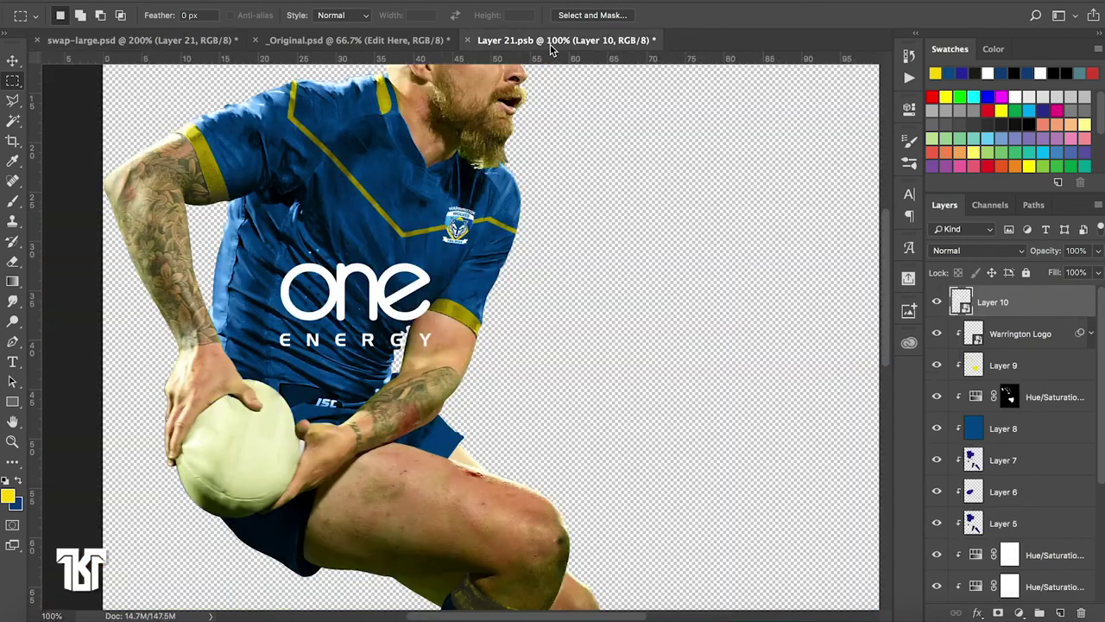
{"action": "key", "text": "ctrl+plus"}
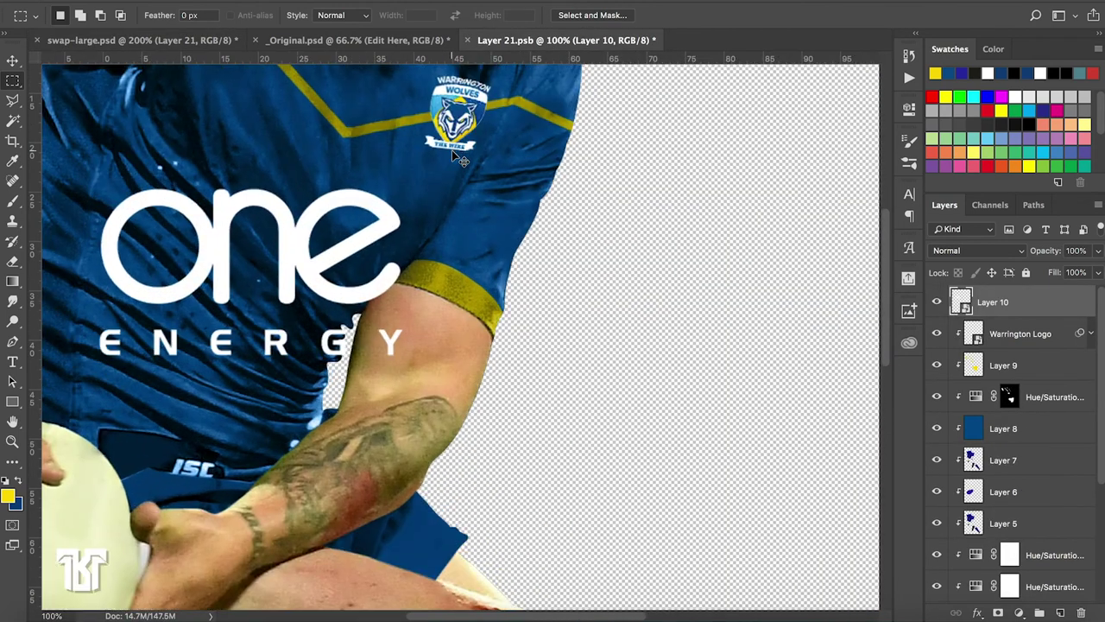
{"action": "scroll", "coordinate": [572, 266], "scroll_direction": "left", "scroll_amount": 5}
{"action": "scroll", "coordinate": [572, 265], "scroll_direction": "up", "scroll_amount": 3}
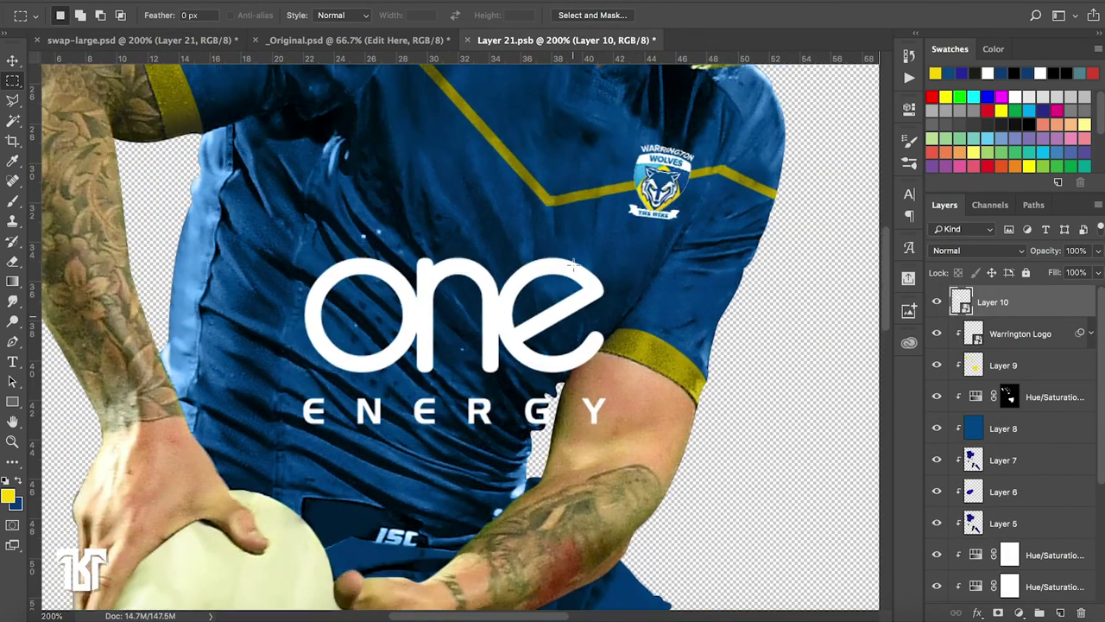
{"action": "left_click", "coordinate": [13, 61]}
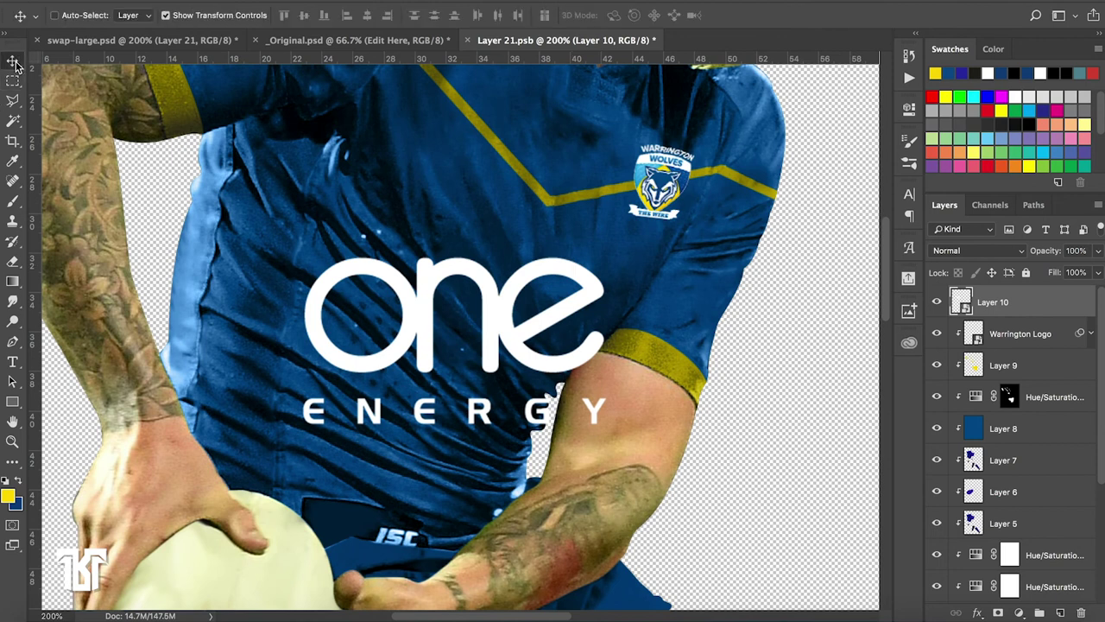
{"action": "left_click", "coordinate": [617, 257]}
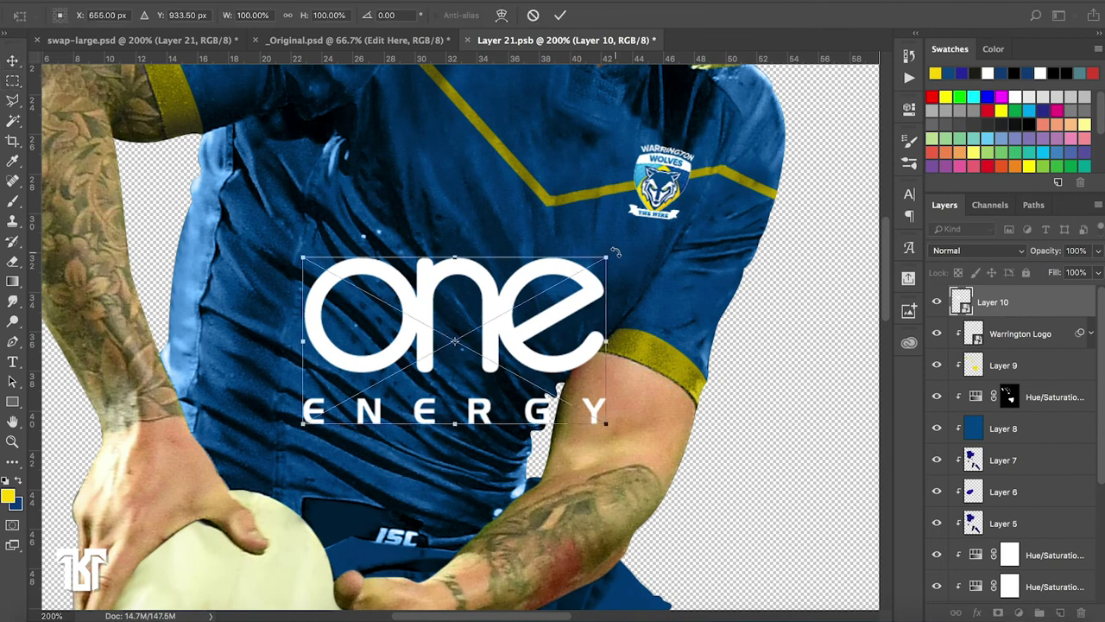
{"action": "scroll", "coordinate": [935, 506], "scroll_direction": "down", "scroll_amount": 3}
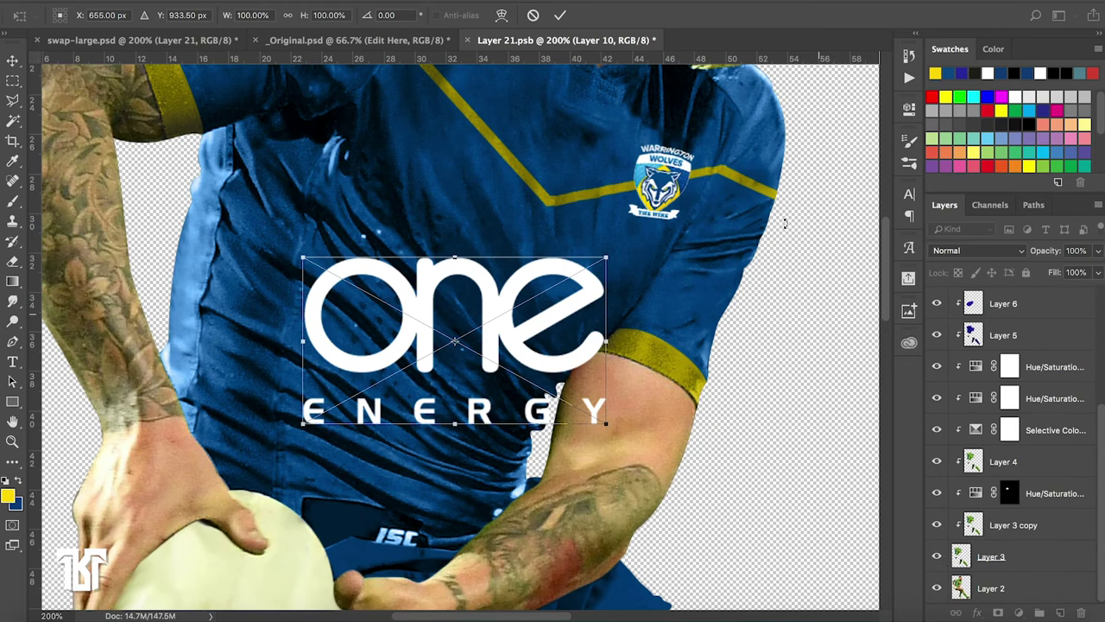
{"action": "left_click", "coordinate": [531, 16]}
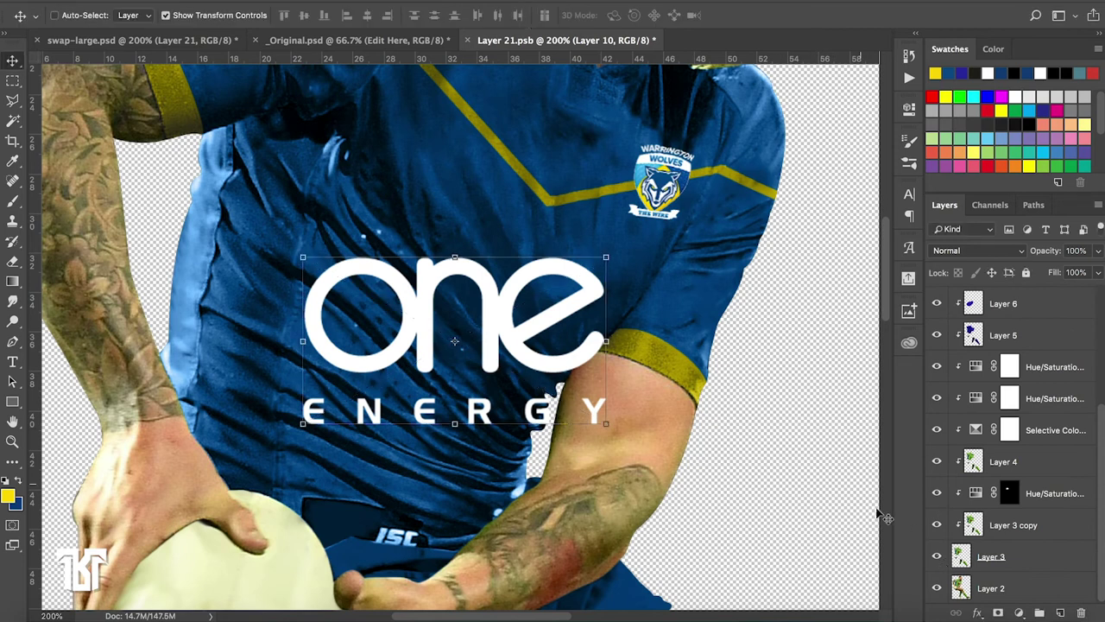
{"action": "left_click", "coordinate": [937, 559]}
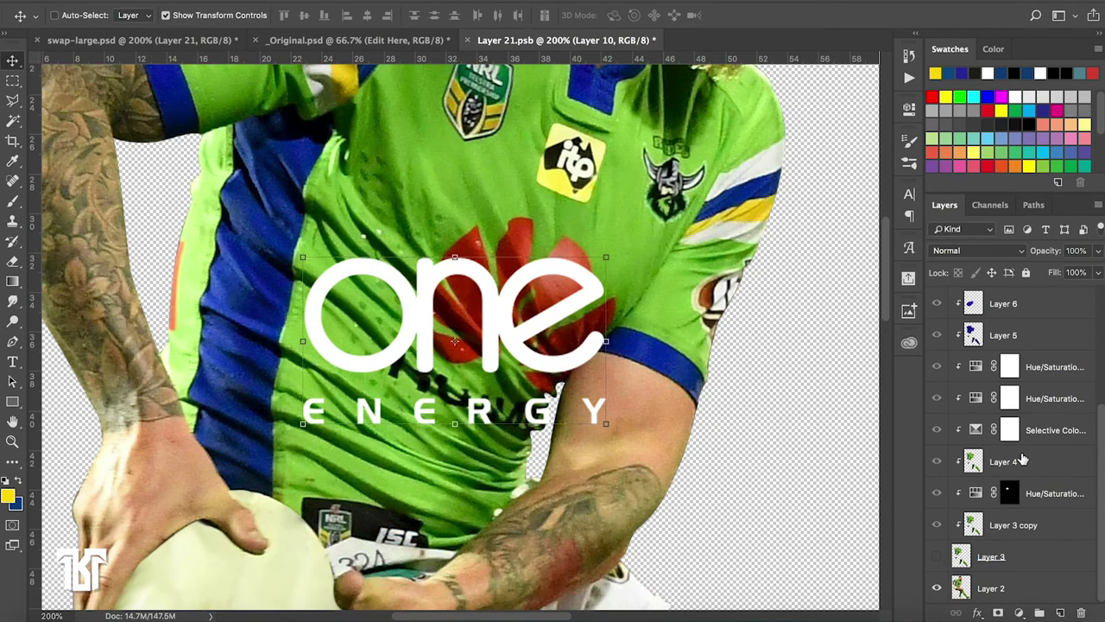
{"action": "scroll", "coordinate": [1023, 460], "scroll_direction": "up", "scroll_amount": 6}
{"action": "left_click_drag", "start_coordinate": [407, 287], "coordinate": [493, 241]}
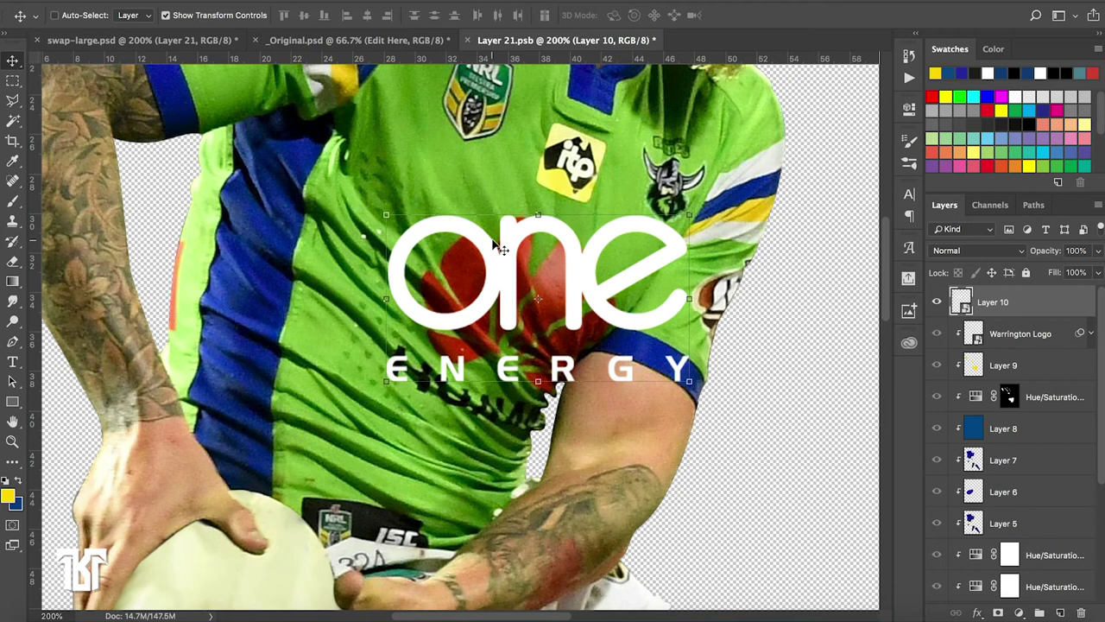
Rotate the logo about 17° and scale it proportionally to about 67%
{"action": "key", "text": "ctrl+t"}
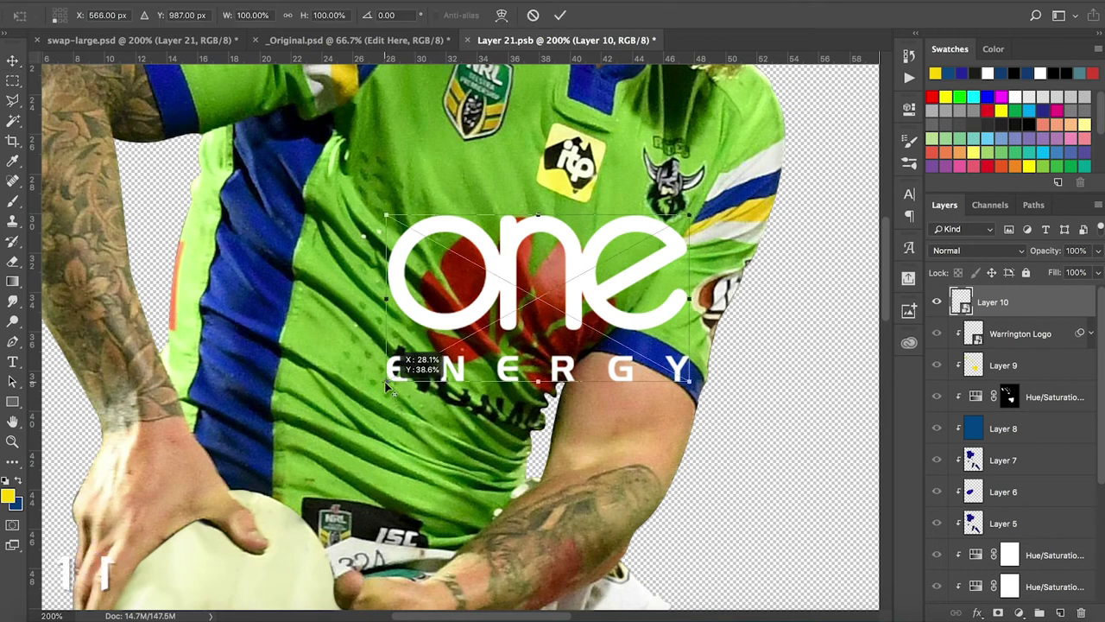
{"action": "mouse_move", "coordinate": [725, 449]}
{"action": "left_mouse_down"}
{"action": "mouse_move", "coordinate": [682, 512]}
{"action": "mouse_move", "coordinate": [667, 453]}
{"action": "left_mouse_up"}
{"action": "left_click_drag", "start_coordinate": [698, 402], "coordinate": [606, 369]}
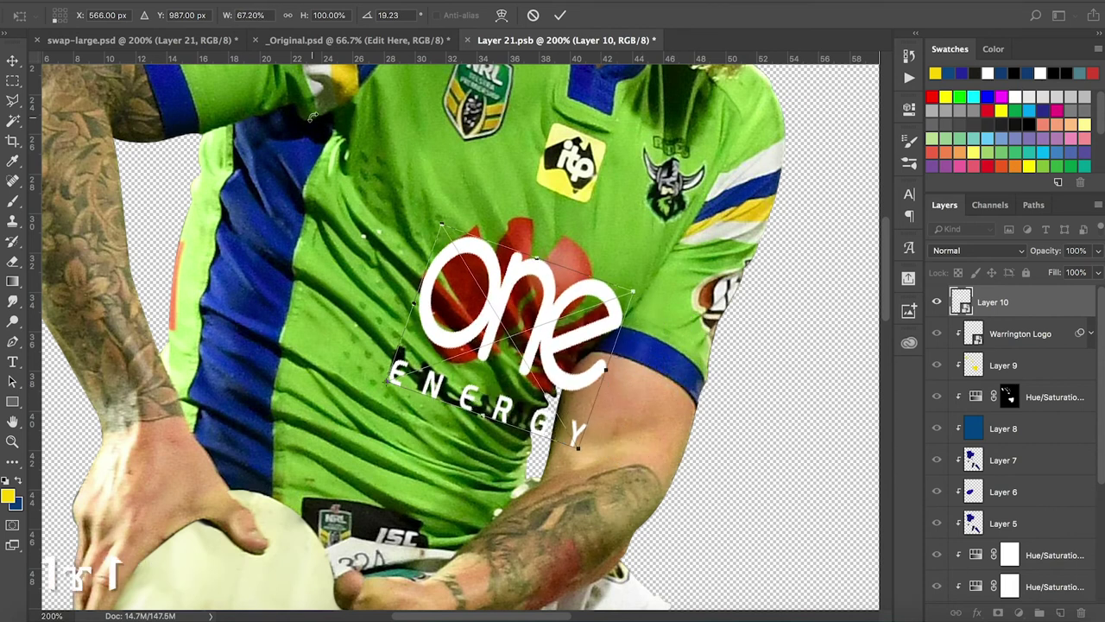
{"action": "left_click", "coordinate": [288, 15]}
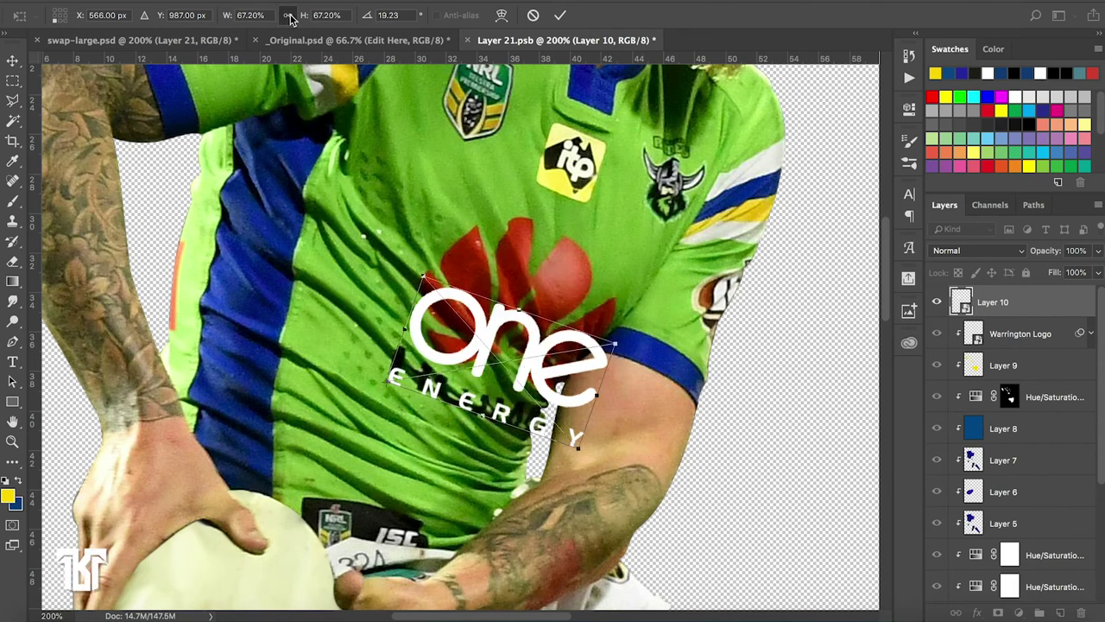
{"action": "key", "text": "Up"}
{"action": "key", "text": "Up"}
{"action": "key", "text": "Up"}
{"action": "key", "text": "Up"}
{"action": "key", "text": "Up"}
{"action": "key", "text": "Up"}
{"action": "key", "text": "Up"}
{"action": "key", "text": "Up"}
{"action": "key", "text": "Up"}
{"action": "key", "text": "Right"}
{"action": "key", "text": "Right"}
{"action": "key", "text": "Right"}
{"action": "key", "text": "Up"}
{"action": "key", "text": "Up"}
{"action": "key", "text": "Up"}
{"action": "key", "text": "Up"}
{"action": "key", "text": "Up"}
{"action": "key", "text": "Up"}
Fine-tune the logo's position, tilt it to about 24°, and commit the transform
{"action": "left_click_drag", "start_coordinate": [623, 347], "coordinate": [621, 357]}
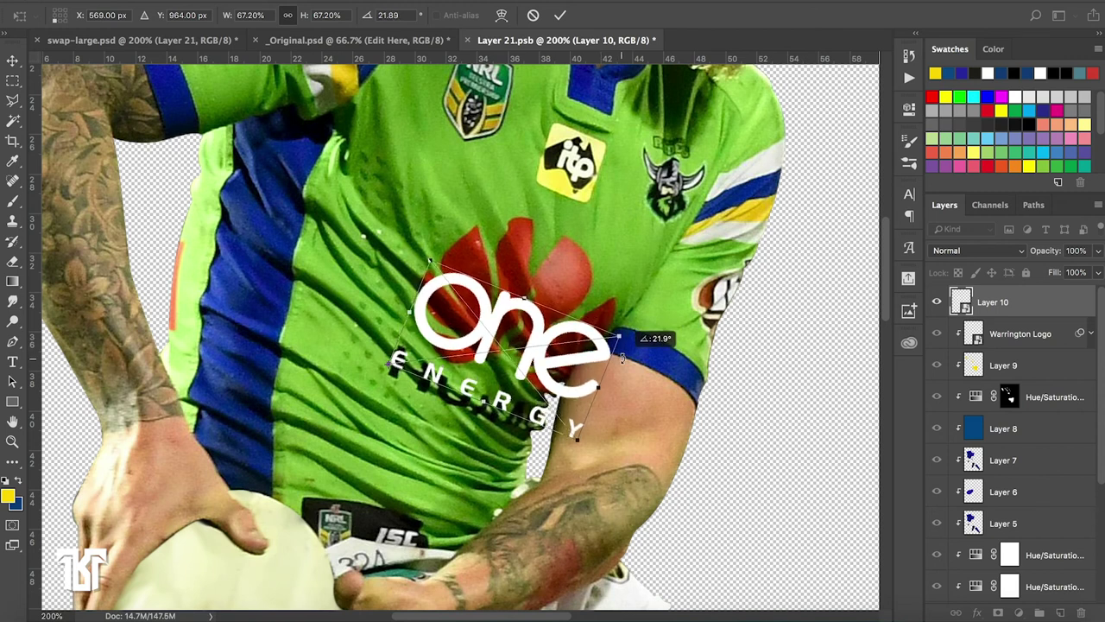
{"action": "key", "text": "Left"}
{"action": "key", "text": "Left"}
{"action": "key", "text": "Left"}
{"action": "key", "text": "Left"}
{"action": "key", "text": "Left"}
{"action": "key", "text": "Left"}
{"action": "key", "text": "Up"}
{"action": "key", "text": "Up"}
{"action": "key", "text": "Up"}
{"action": "key", "text": "Up"}
{"action": "key", "text": "Up"}
{"action": "key", "text": "Up"}
{"action": "key", "text": "Up"}
{"action": "key", "text": "Right"}
{"action": "key", "text": "Right"}
{"action": "key", "text": "Up"}
{"action": "key", "text": "Up"}
{"action": "key", "text": "Up"}
{"action": "left_click_drag", "start_coordinate": [628, 332], "coordinate": [628, 342]}
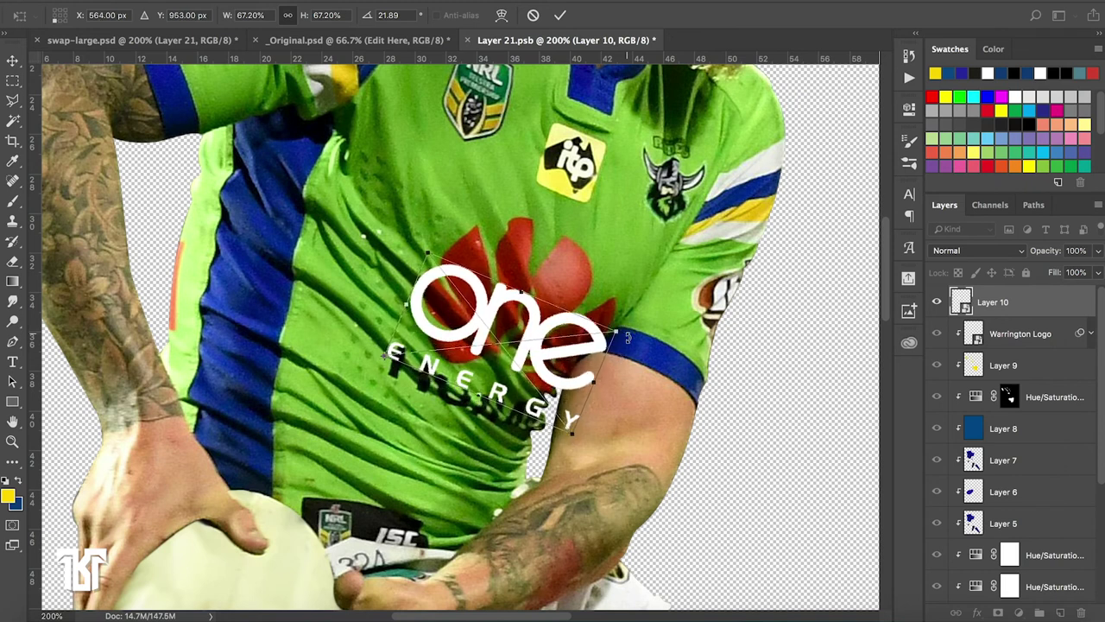
{"action": "left_click", "coordinate": [559, 13]}
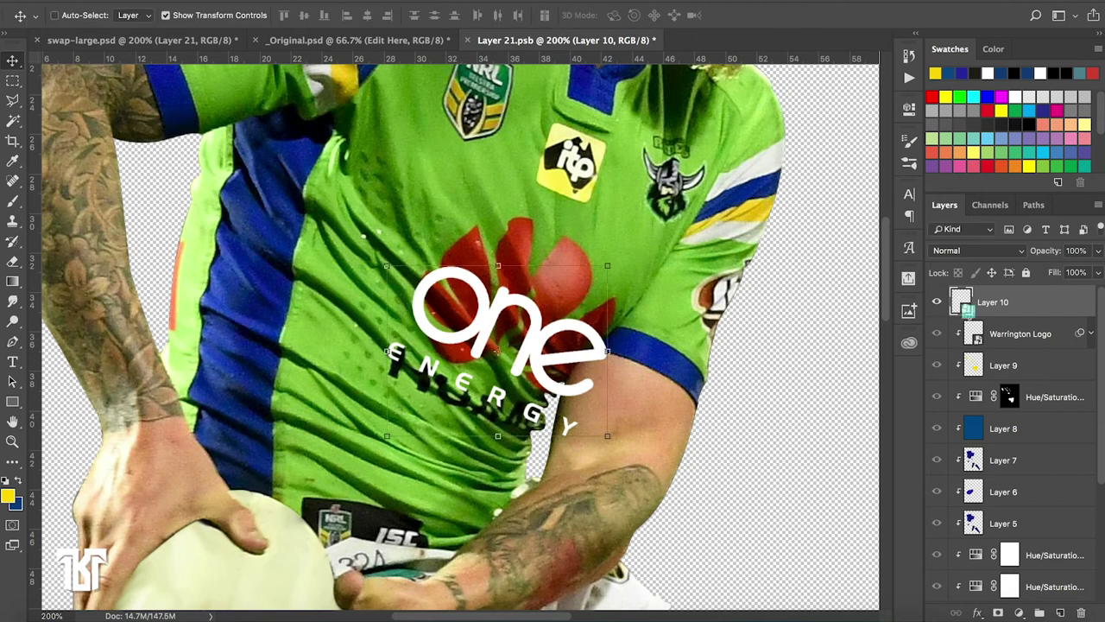
Open the Layer 10 smart object and widen its canvas with a freeform crop
{"action": "double_click", "coordinate": [961, 301]}
{"action": "left_click", "coordinate": [13, 80]}
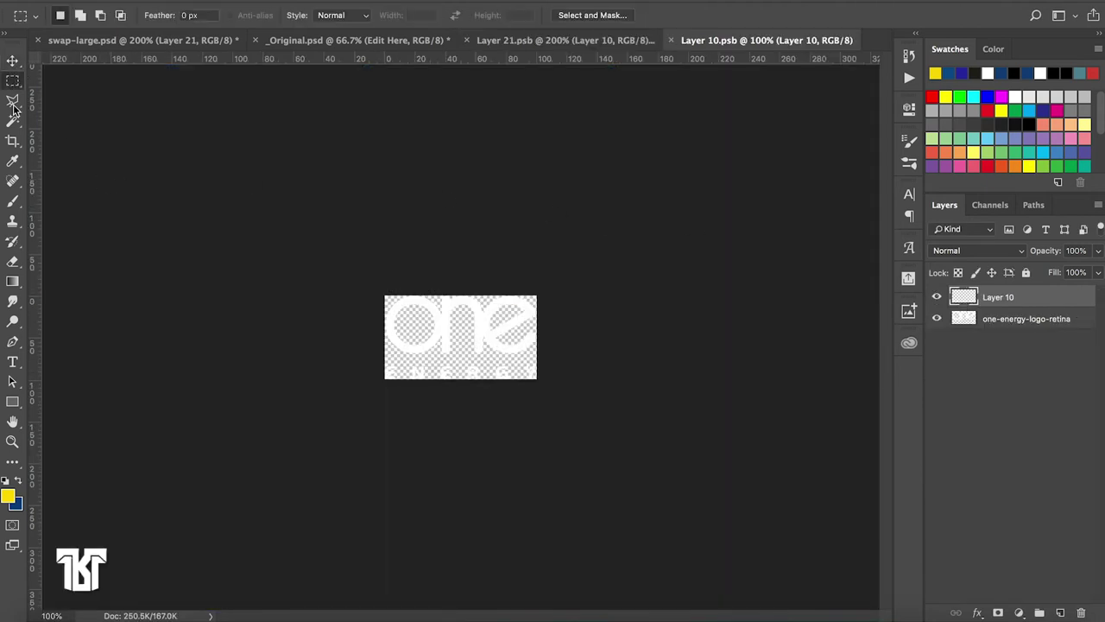
{"action": "left_click", "coordinate": [13, 141]}
{"action": "left_click", "coordinate": [287, 16]}
{"action": "left_click_drag", "start_coordinate": [504, 340], "coordinate": [548, 340]}
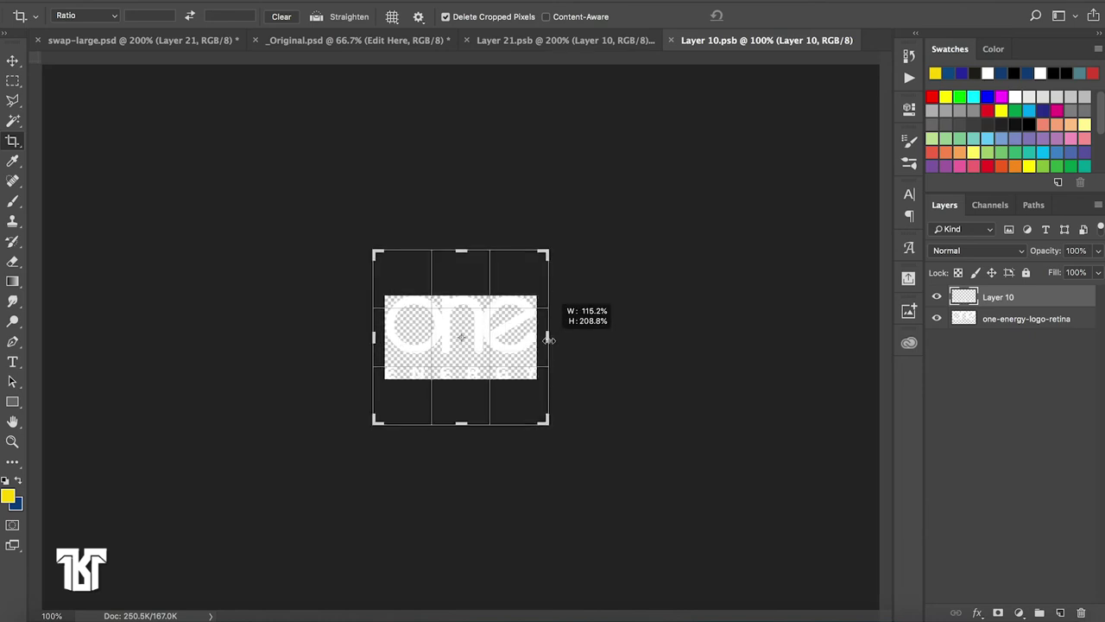
{"action": "left_click_drag", "start_coordinate": [549, 340], "coordinate": [554, 340]}
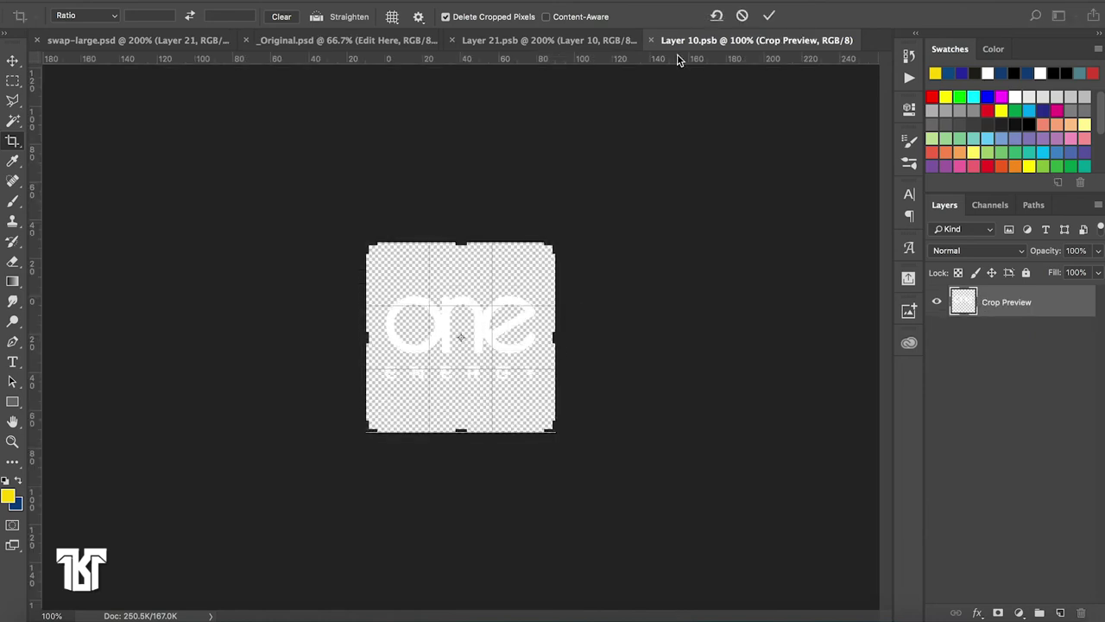
{"action": "left_click_drag", "start_coordinate": [462, 243], "coordinate": [458, 271]}
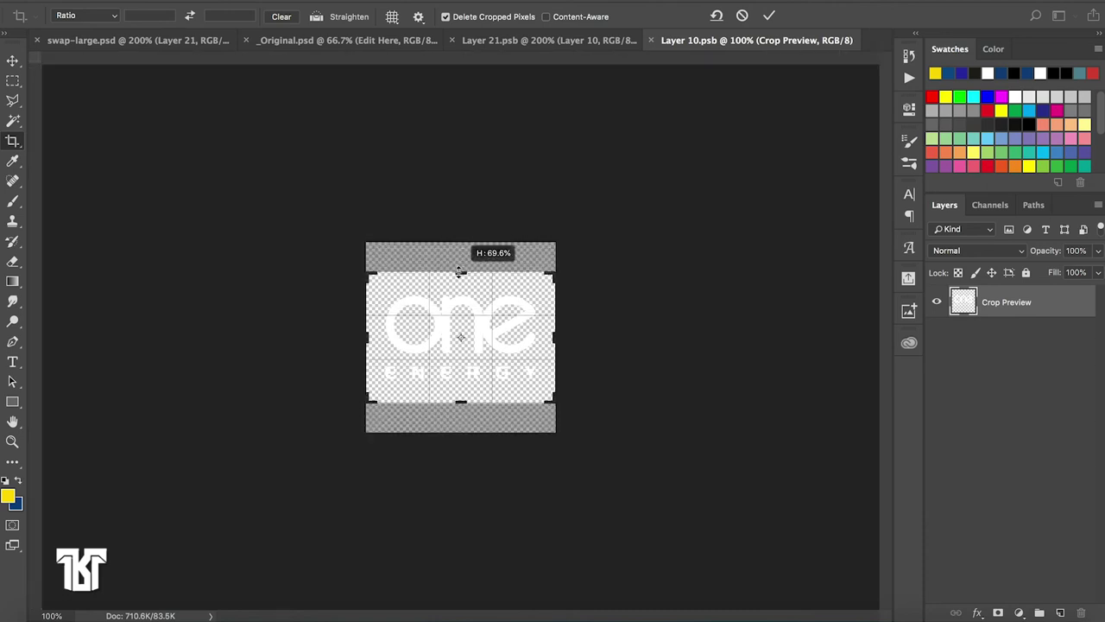
{"action": "left_click", "coordinate": [765, 16]}
Zoom in on the logo and compare it against the poster and jersey documents
{"action": "key", "text": "ctrl+plus"}
{"action": "key", "text": "ctrl+plus"}
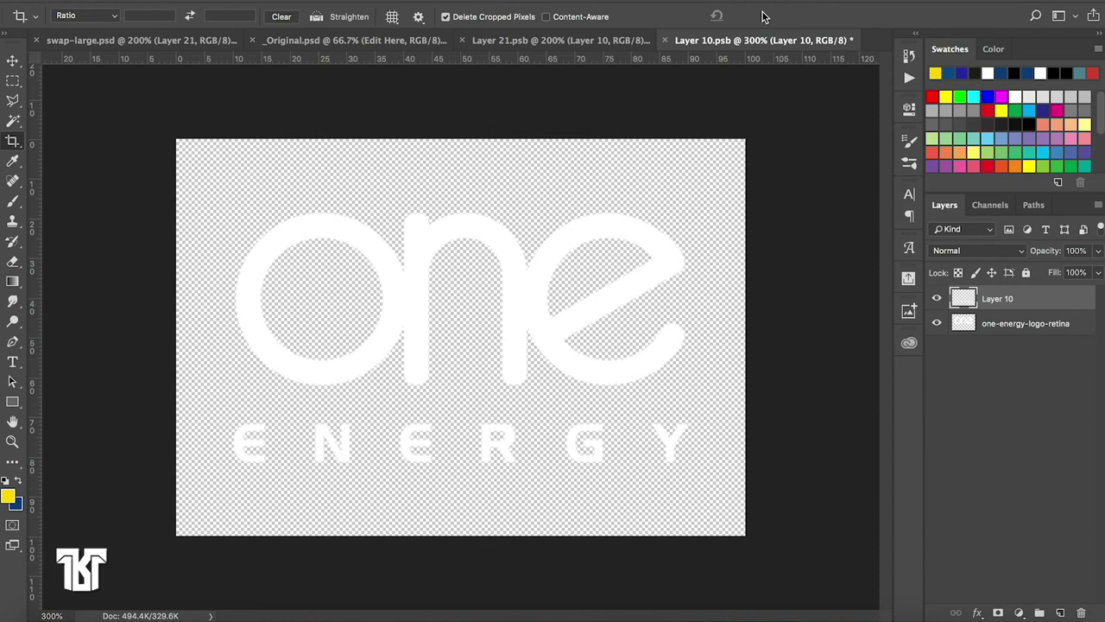
{"action": "left_click", "coordinate": [310, 43]}
{"action": "left_click", "coordinate": [173, 43]}
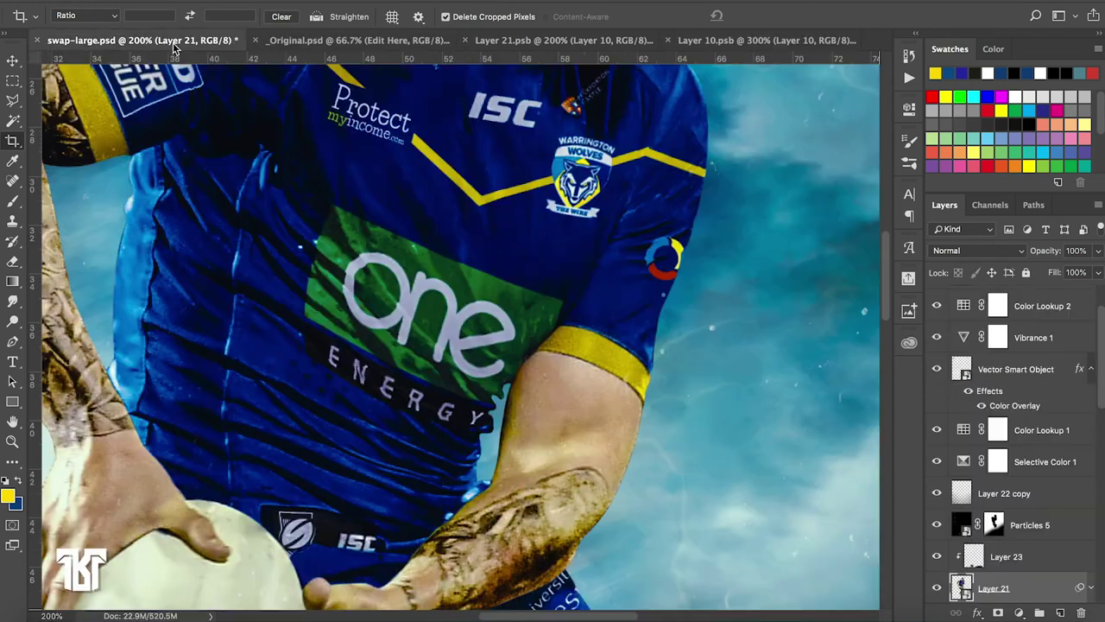
{"action": "left_click", "coordinate": [788, 40]}
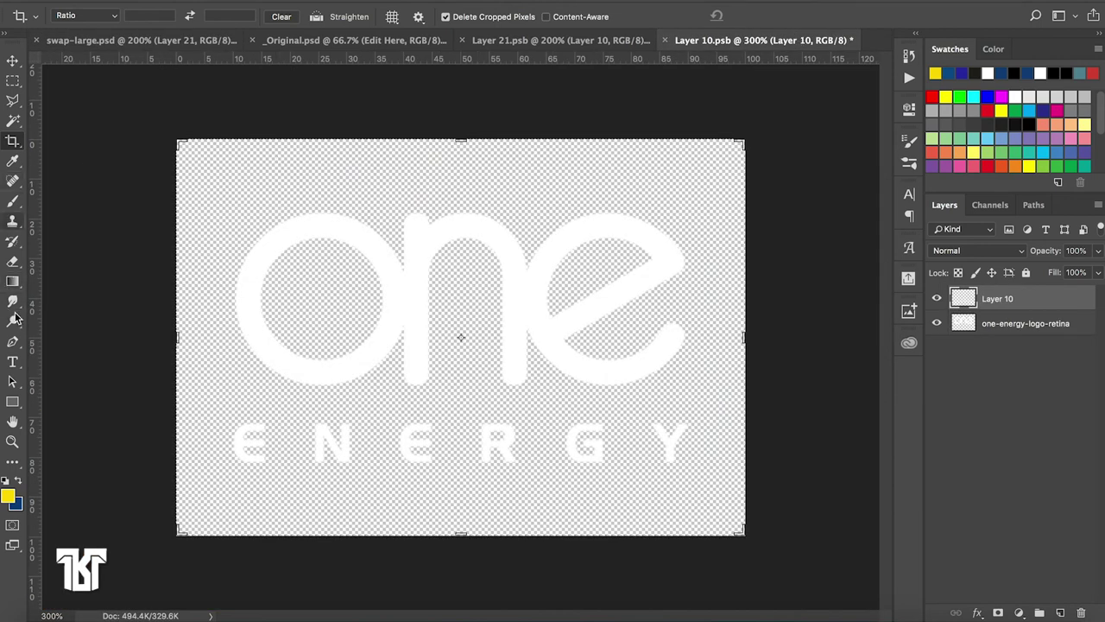
Draw a yellow rectangle, centre it on the ENERGY lettering, and move it below the logo layers
{"action": "left_click", "coordinate": [12, 402]}
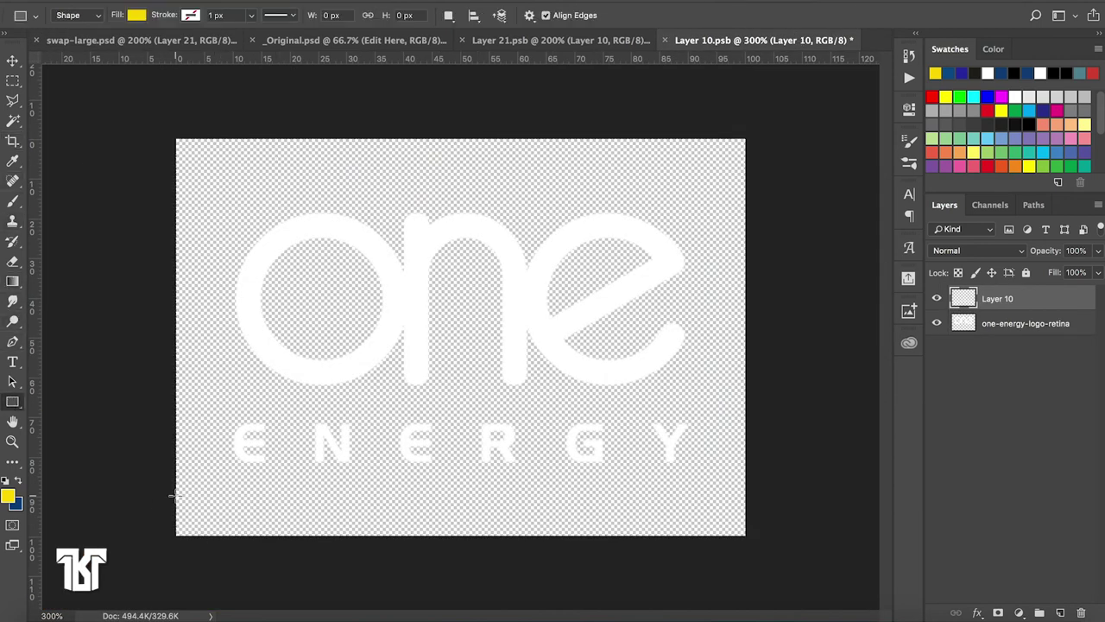
{"action": "left_click_drag", "start_coordinate": [173, 491], "coordinate": [502, 460]}
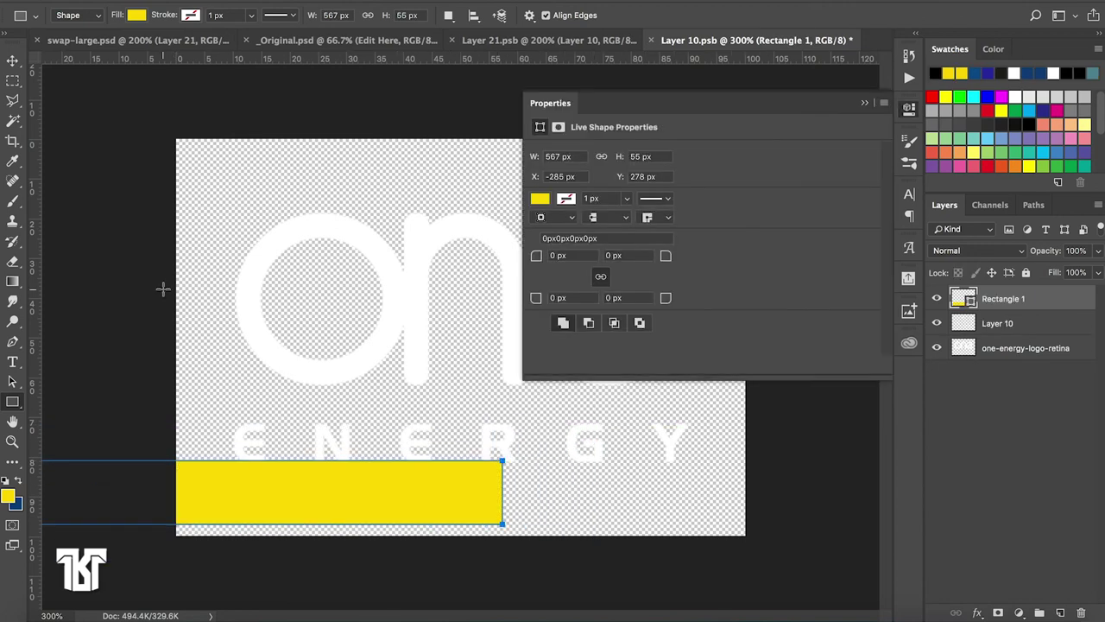
{"action": "left_click", "coordinate": [866, 103]}
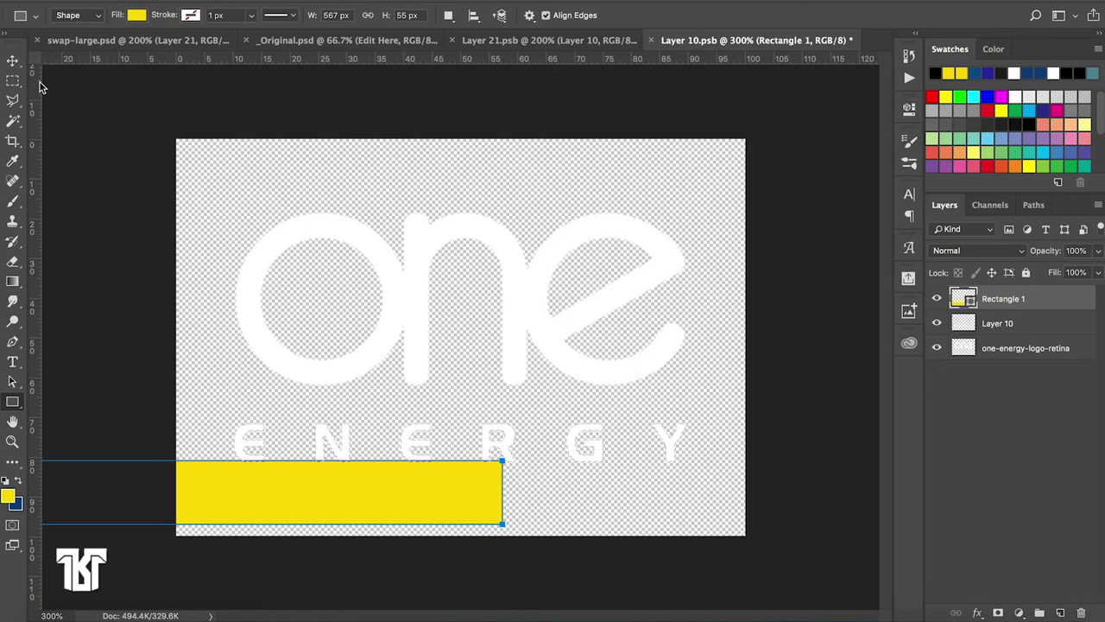
{"action": "left_click", "coordinate": [13, 60]}
{"action": "left_click", "coordinate": [306, 16]}
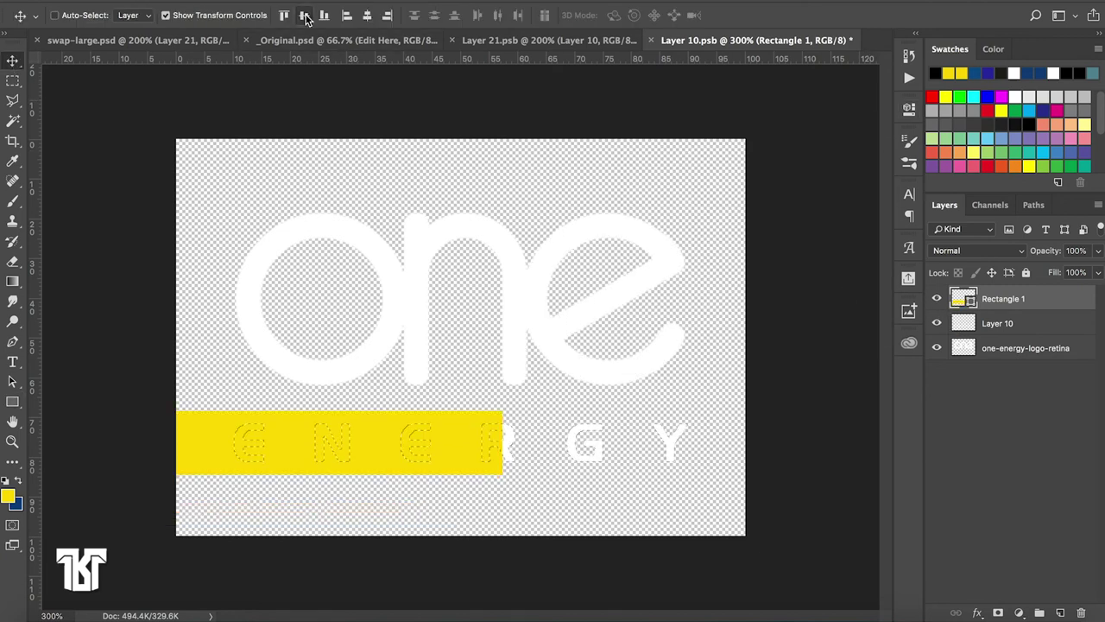
{"action": "left_click", "coordinate": [367, 14]}
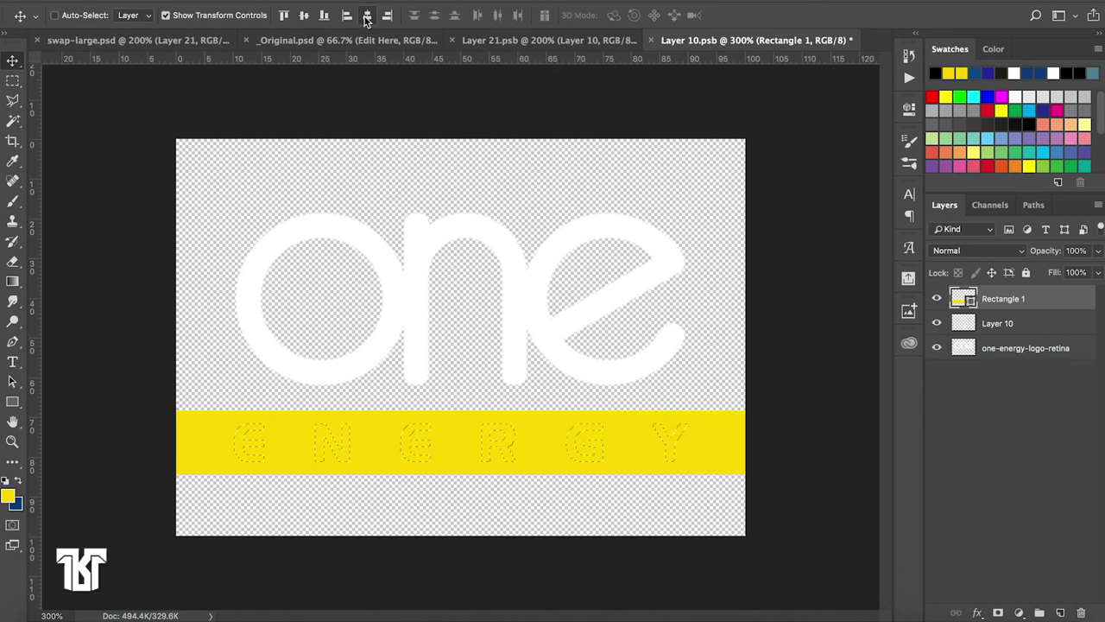
{"action": "left_click", "coordinate": [13, 80]}
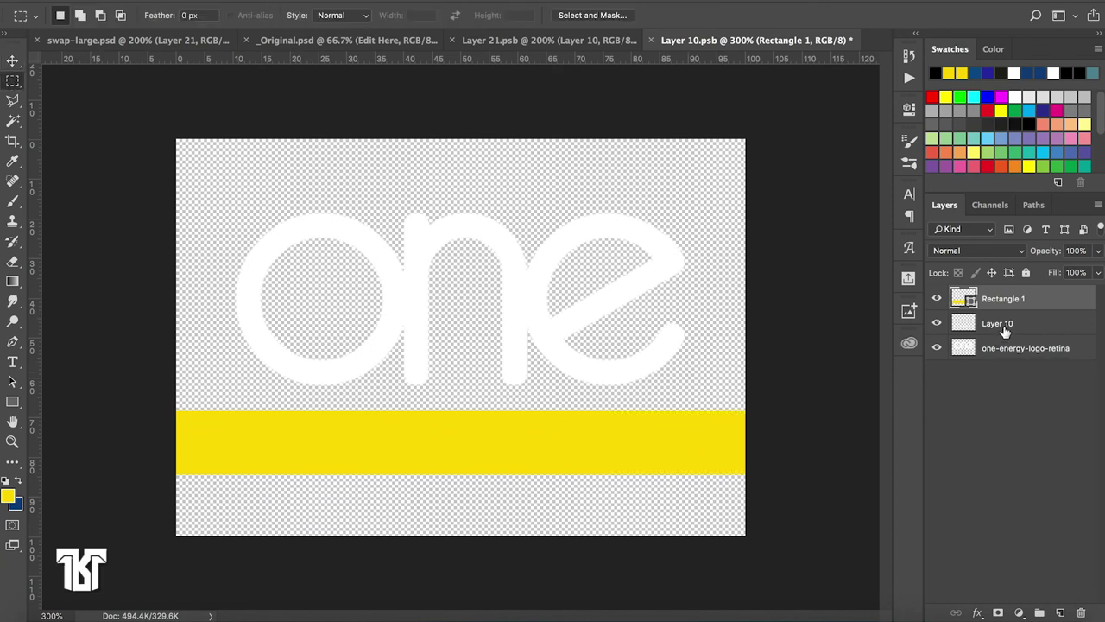
{"action": "left_click_drag", "start_coordinate": [1012, 311], "coordinate": [1007, 366]}
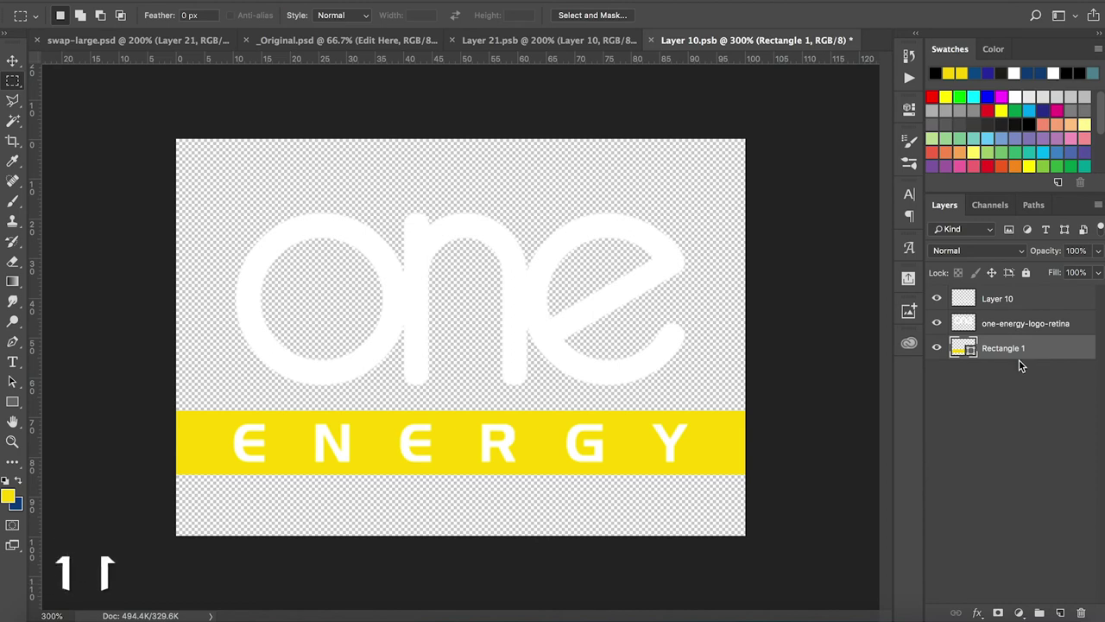
{"action": "left_click", "coordinate": [13, 61]}
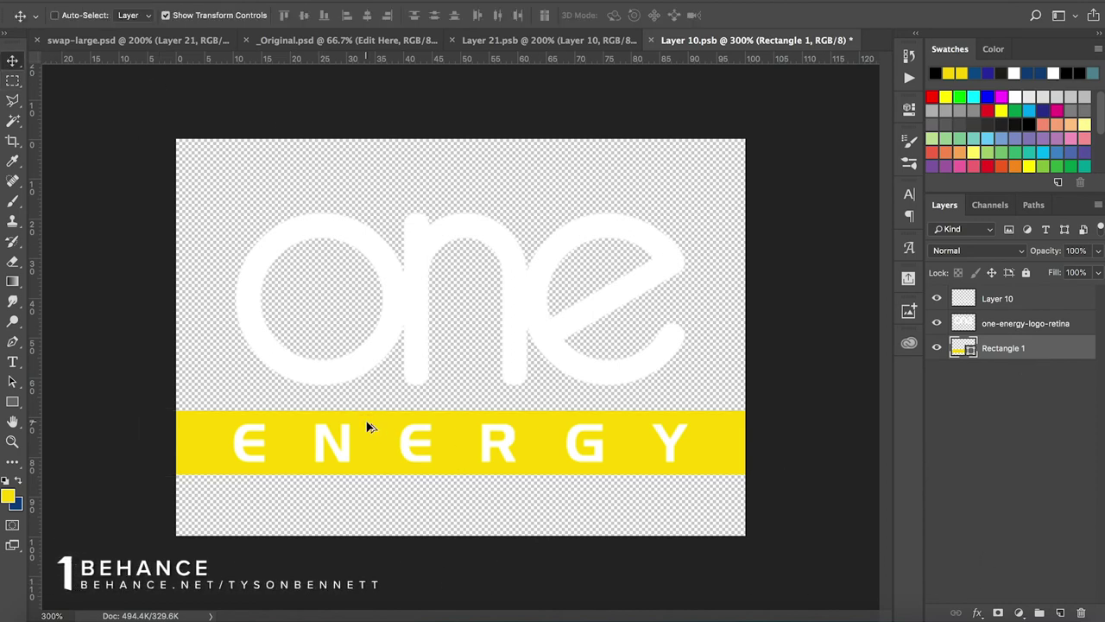
Duplicate the yellow bar upward and stretch the copy to cover 'one'
{"action": "left_click_drag", "start_coordinate": [368, 425], "coordinate": [363, 348]}
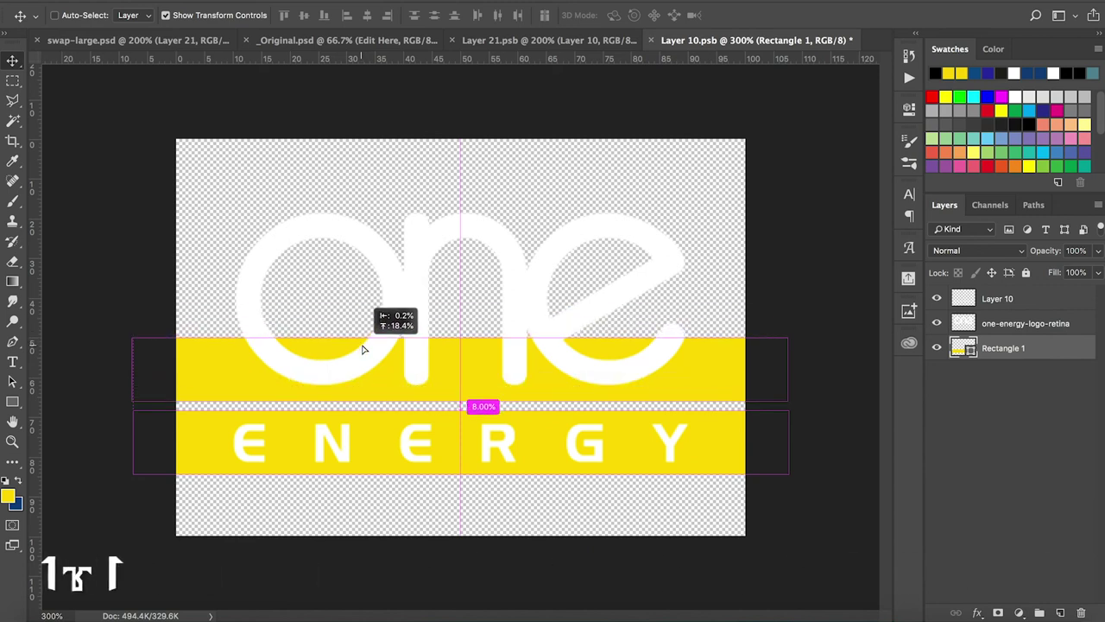
{"action": "left_click_drag", "start_coordinate": [362, 349], "coordinate": [362, 347]}
{"action": "left_click_drag", "start_coordinate": [458, 328], "coordinate": [471, 136]}
{"action": "left_click", "coordinate": [712, 14]}
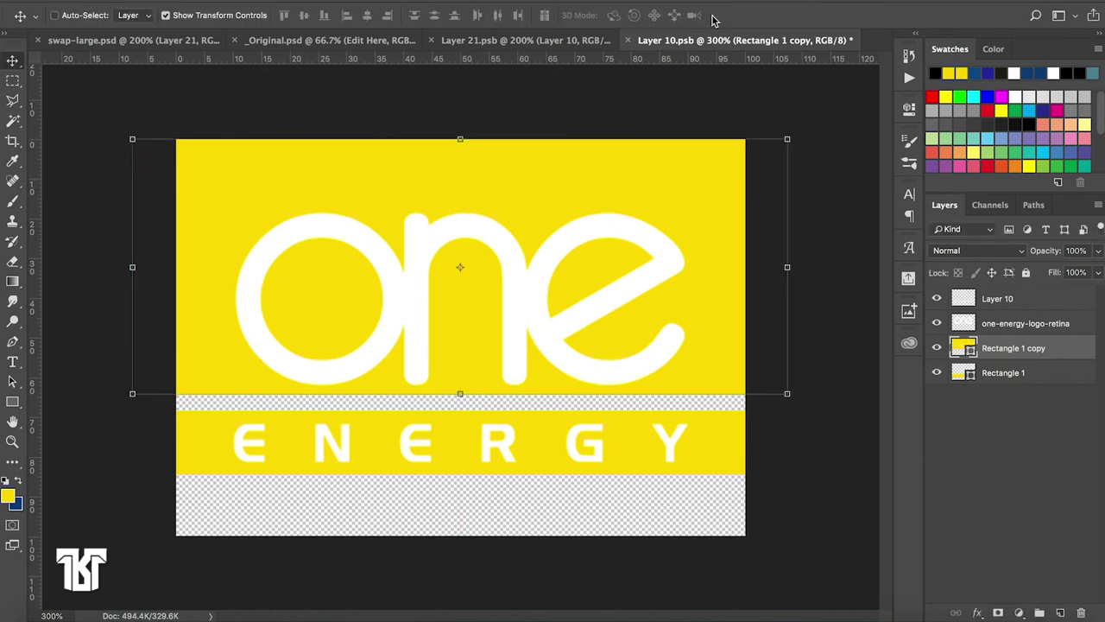
Nudge the logo, ENERGY lettering and Rectangle 1 bar down together
{"action": "left_click", "coordinate": [1006, 321]}
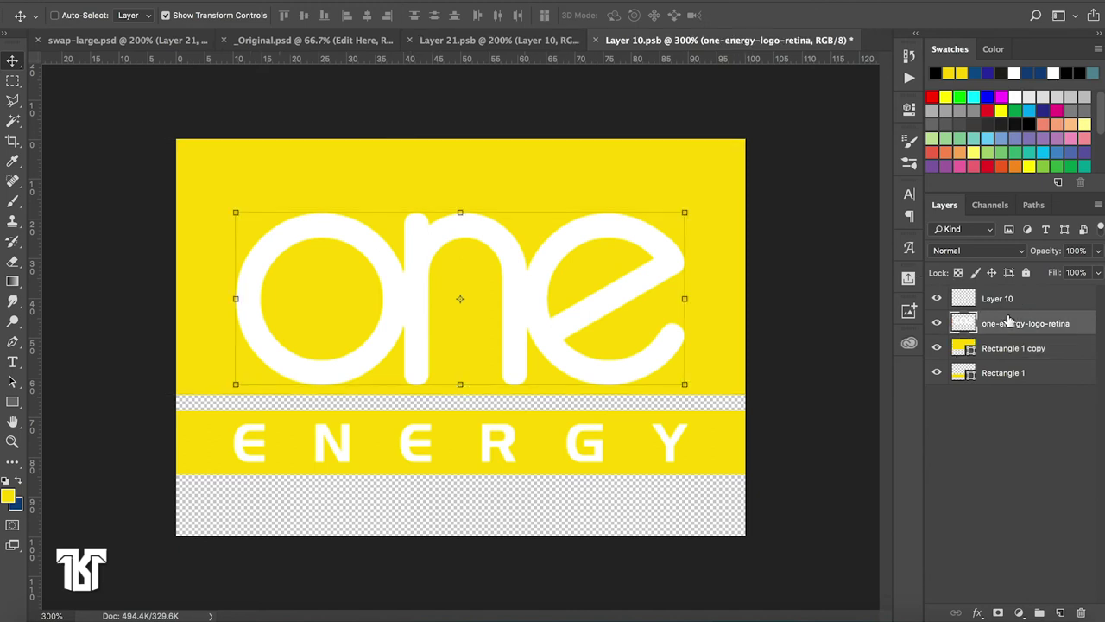
{"action": "left_click", "coordinate": [1005, 298]}
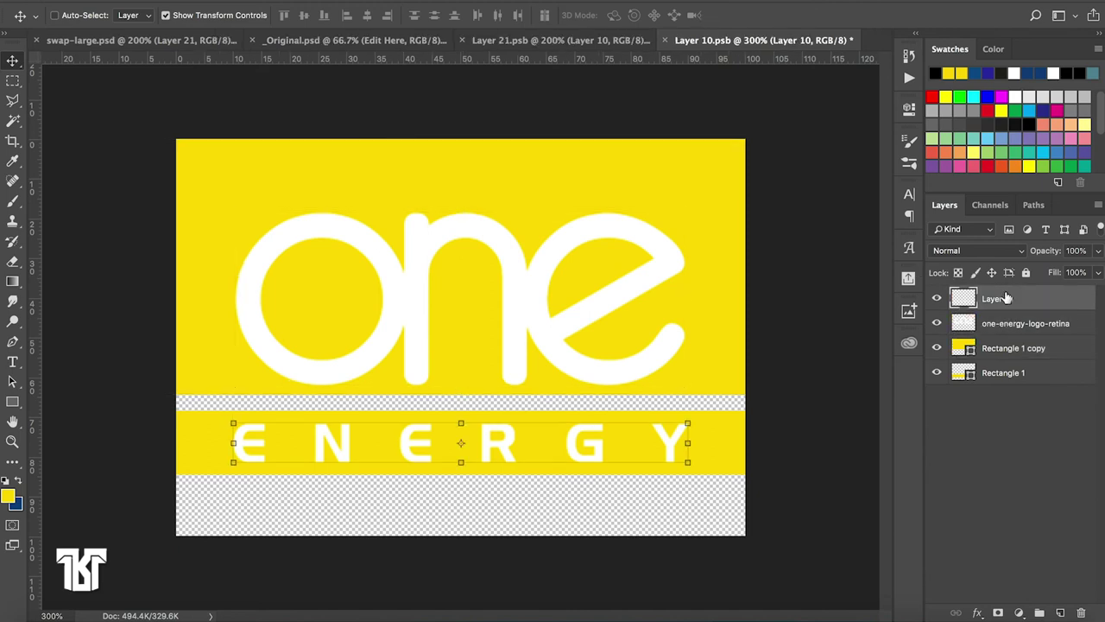
{"action": "left_click", "coordinate": [1003, 372], "text": "super"}
{"action": "key", "text": "Down"}
{"action": "key", "text": "Down"}
{"action": "key", "text": "Down"}
{"action": "key", "text": "Down"}
{"action": "key", "text": "Down"}
{"action": "key", "text": "Down"}
{"action": "key", "text": "Down"}
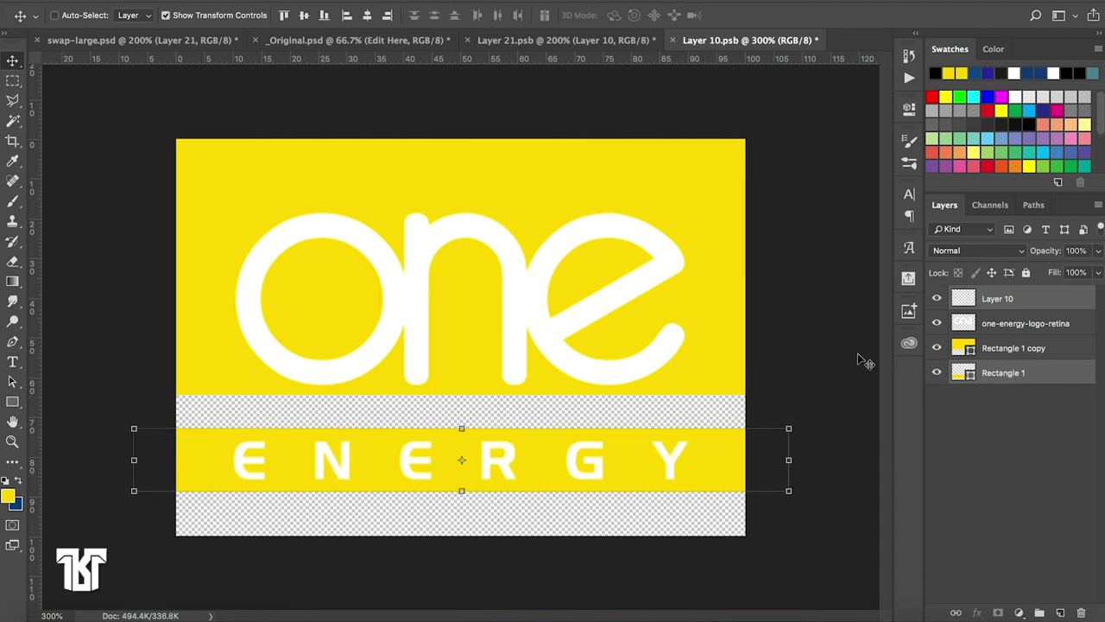
Extend the Rectangle 1 copy block slightly downward, leaving a thin gap above ENERGY
{"action": "left_click", "coordinate": [13, 81]}
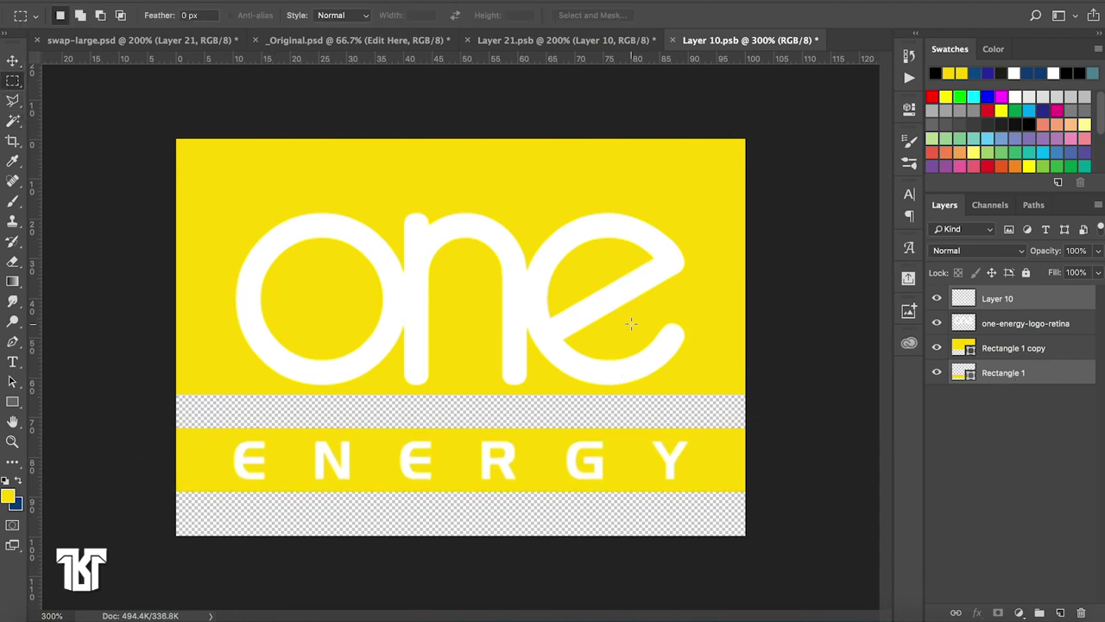
{"action": "left_click", "coordinate": [1028, 347]}
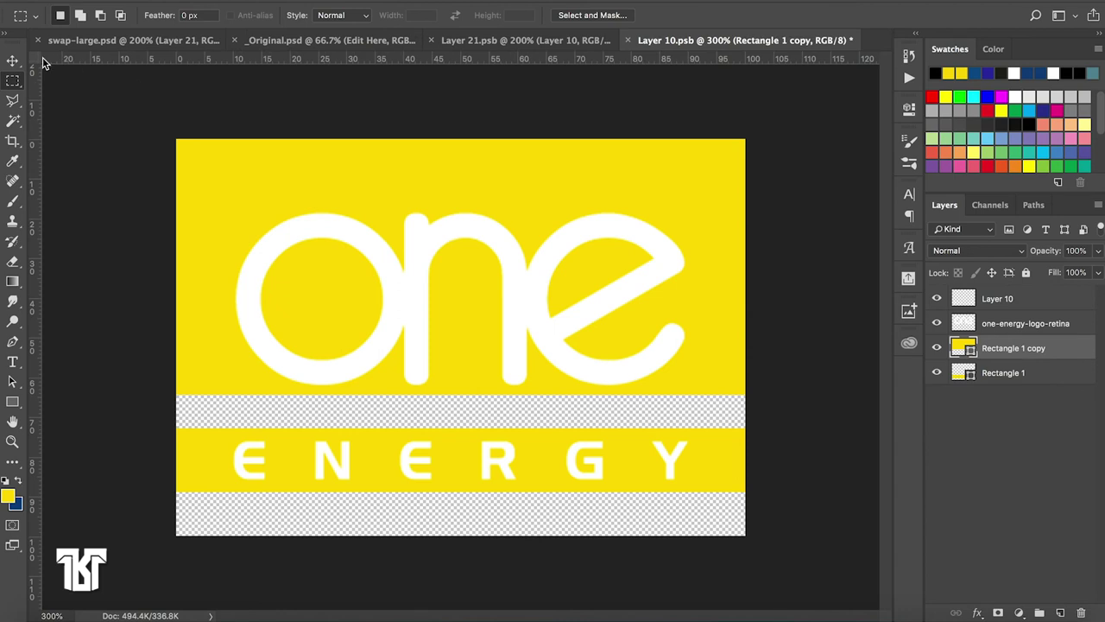
{"action": "left_click", "coordinate": [19, 61]}
{"action": "left_click", "coordinate": [461, 393]}
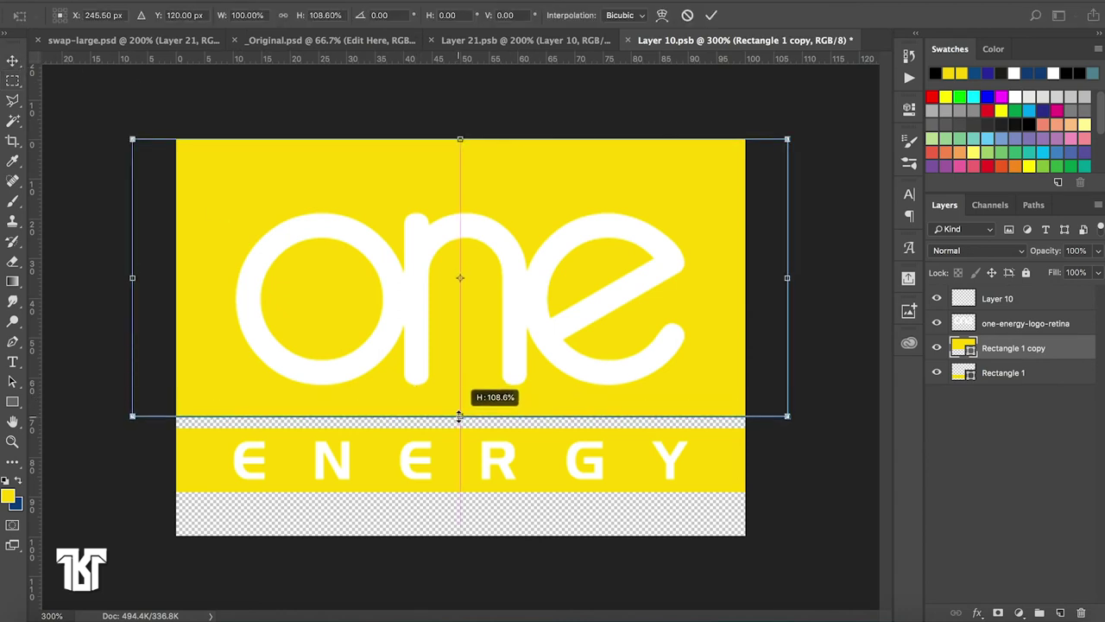
{"action": "left_click_drag", "start_coordinate": [460, 394], "coordinate": [460, 415]}
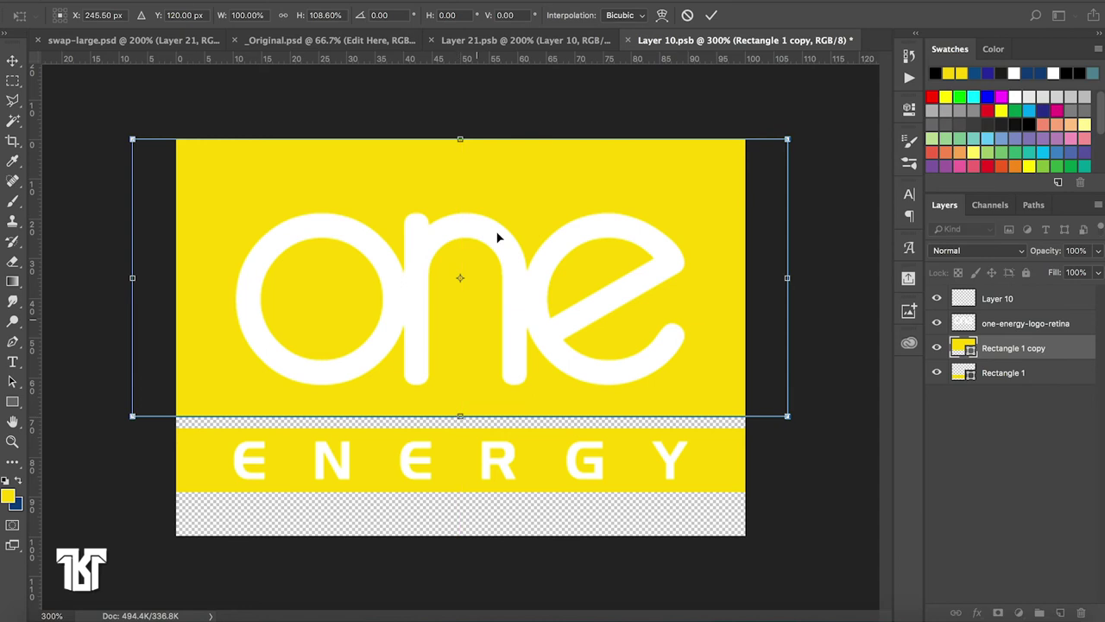
{"action": "left_click", "coordinate": [711, 14]}
Vertically centre the 'one' logo on the upper yellow block's selection
{"action": "left_click", "coordinate": [958, 353], "text": "ctrl"}
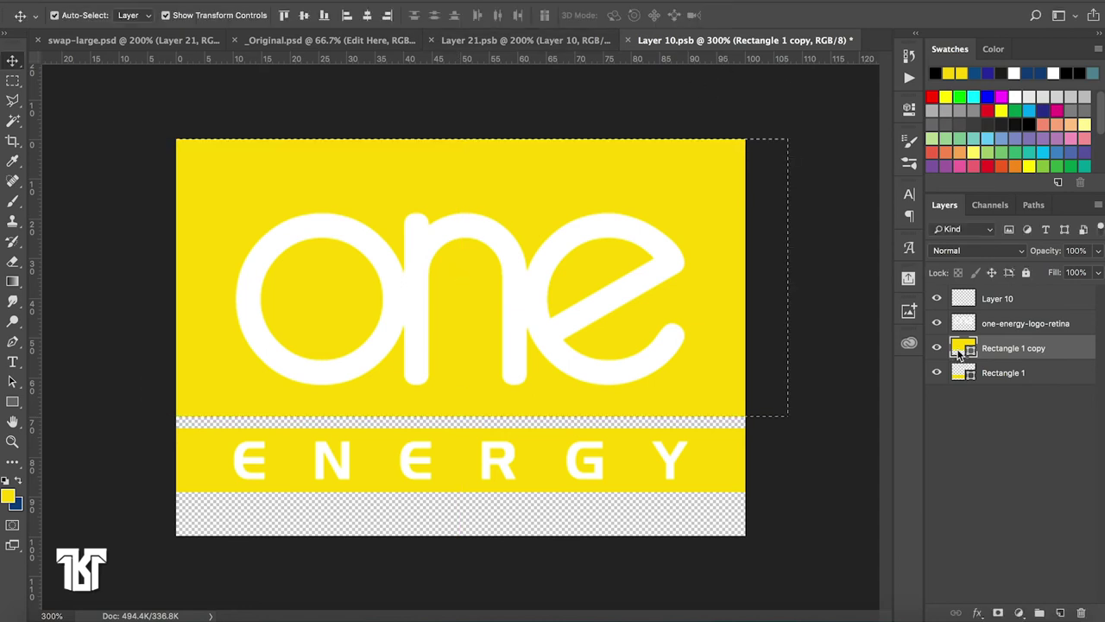
{"action": "left_click", "coordinate": [1000, 324]}
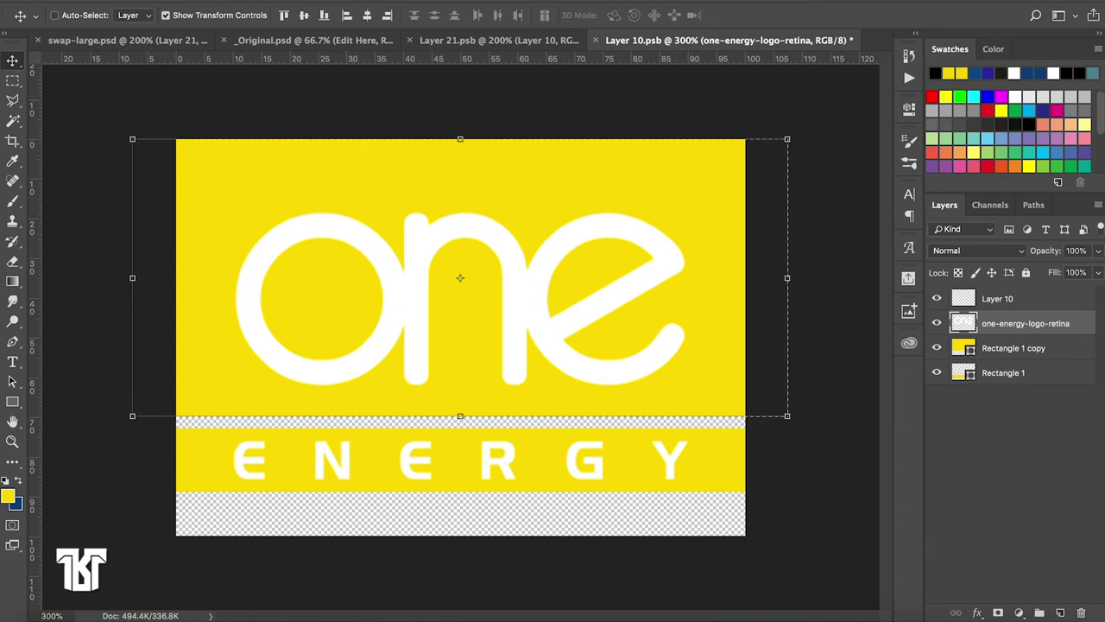
{"action": "left_click", "coordinate": [304, 18]}
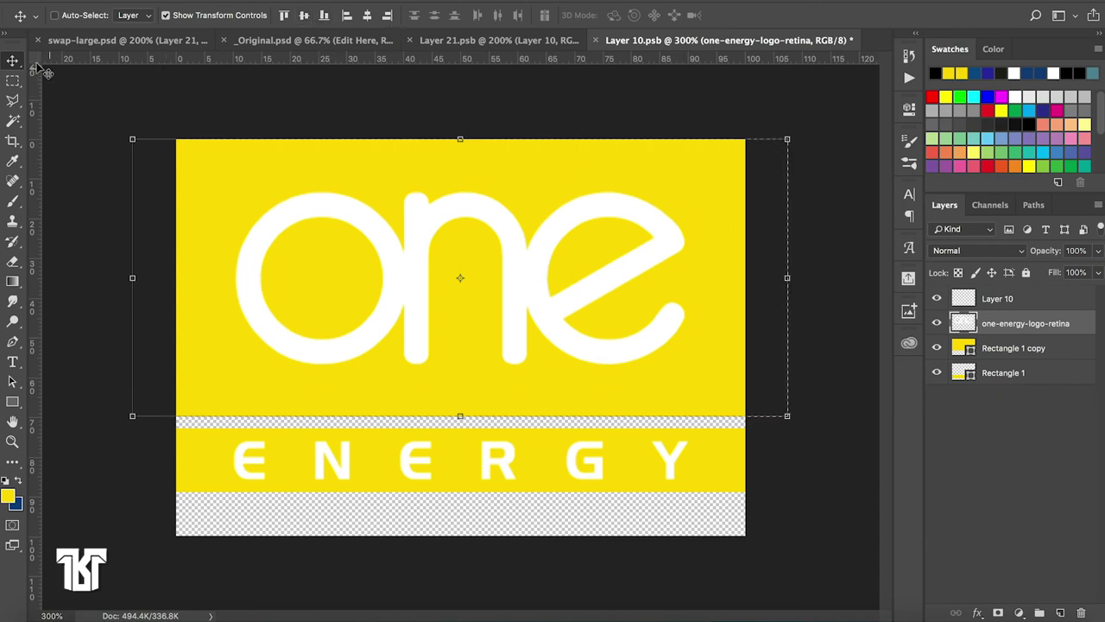
{"action": "left_click", "coordinate": [13, 81]}
{"action": "left_click", "coordinate": [68, 80]}
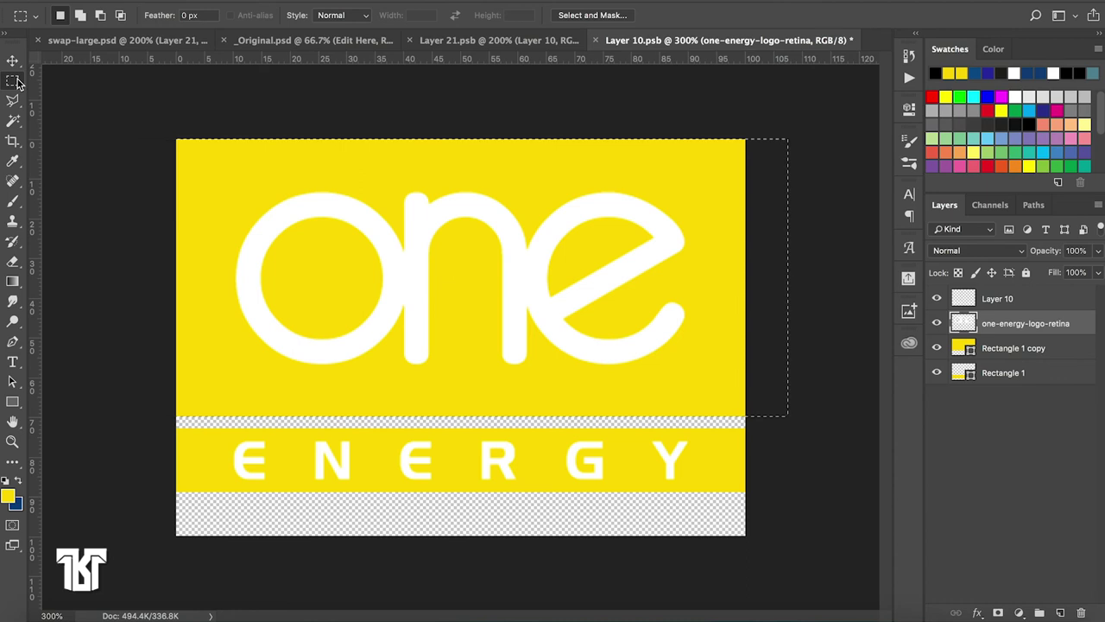
{"action": "left_click", "coordinate": [594, 41]}
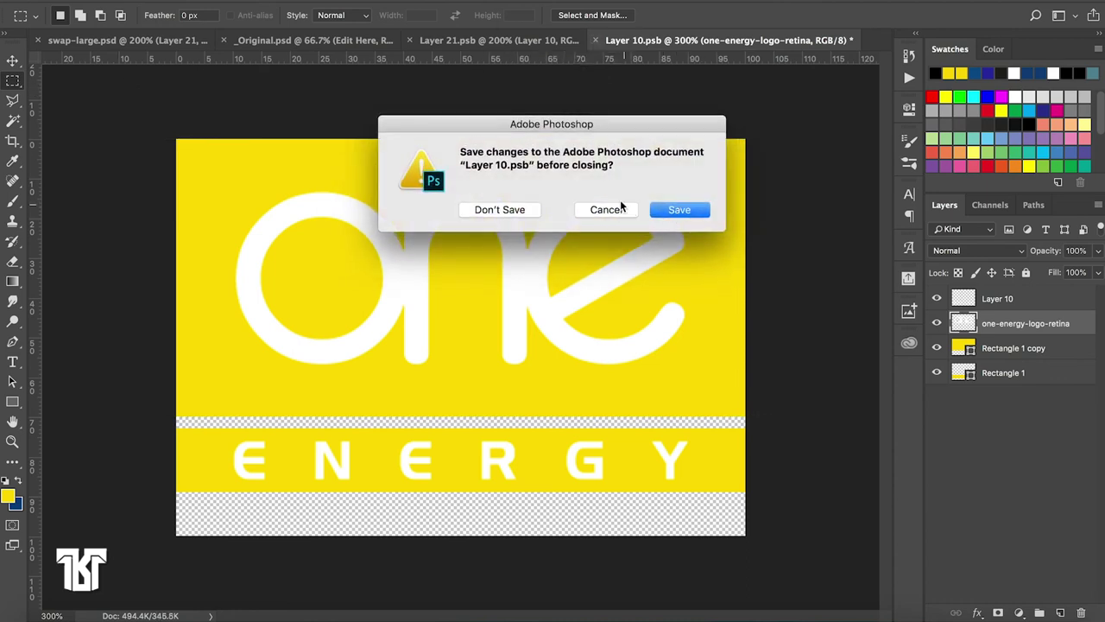
{"action": "left_click", "coordinate": [623, 207]}
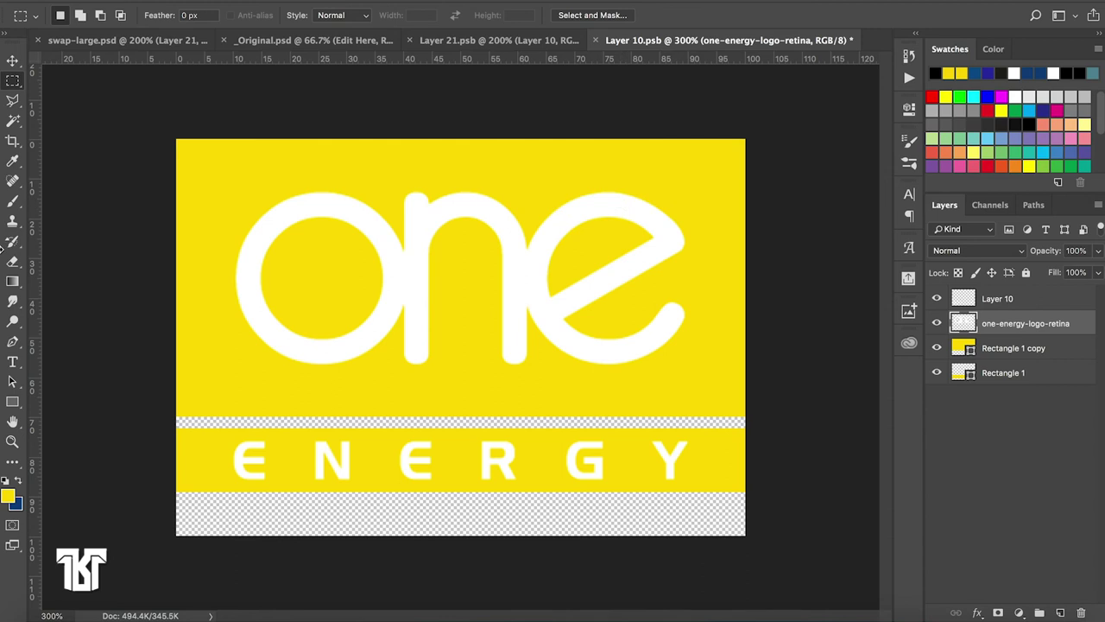
Crop the empty bottom strip off Layer 10.psb, save and close it, and show _Original.psd
{"action": "left_click", "coordinate": [13, 143]}
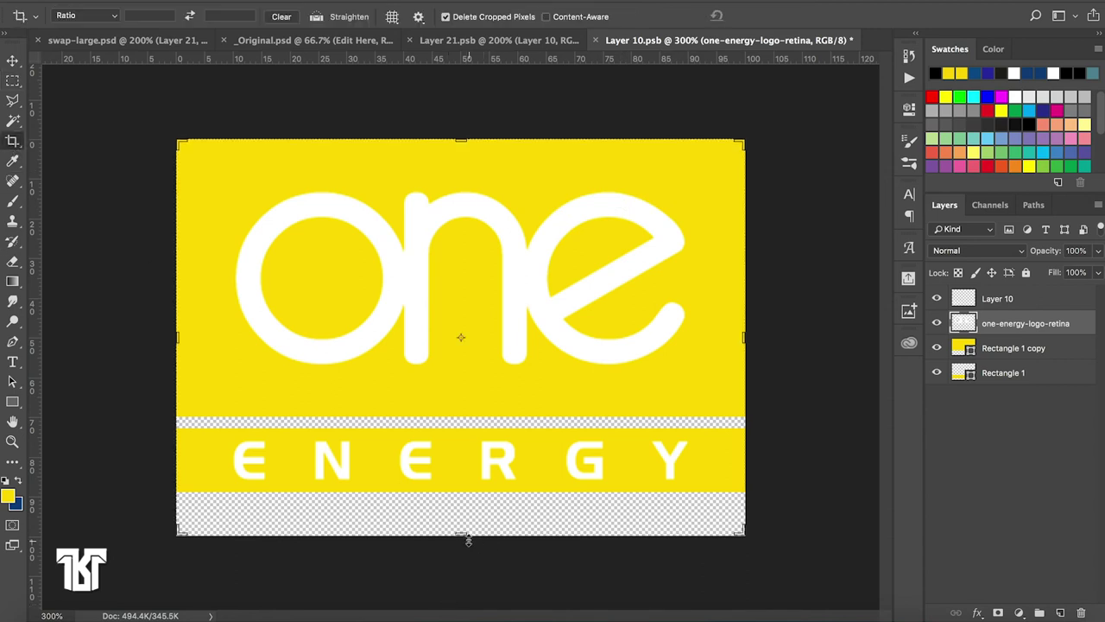
{"action": "left_click_drag", "start_coordinate": [468, 540], "coordinate": [468, 517]}
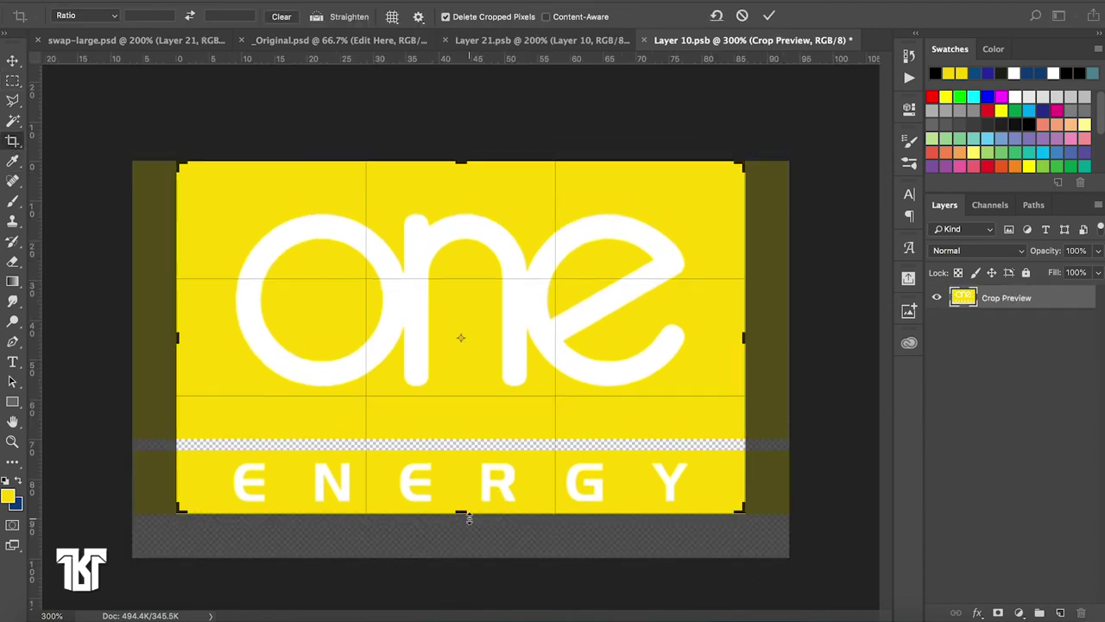
{"action": "left_click", "coordinate": [768, 16]}
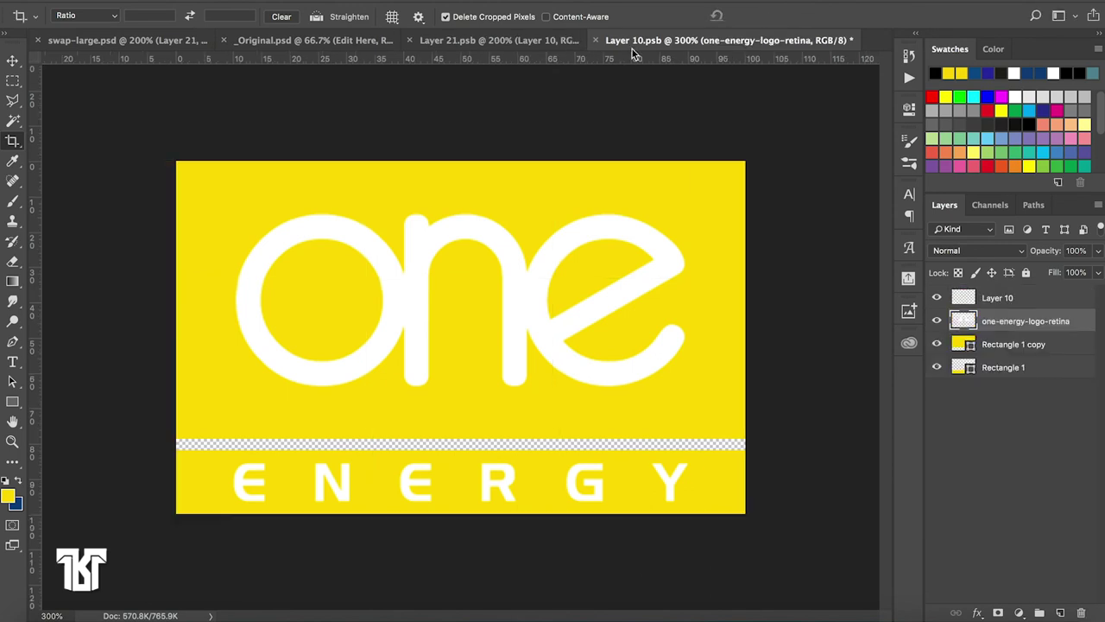
{"action": "left_click", "coordinate": [594, 41]}
{"action": "left_click", "coordinate": [685, 209]}
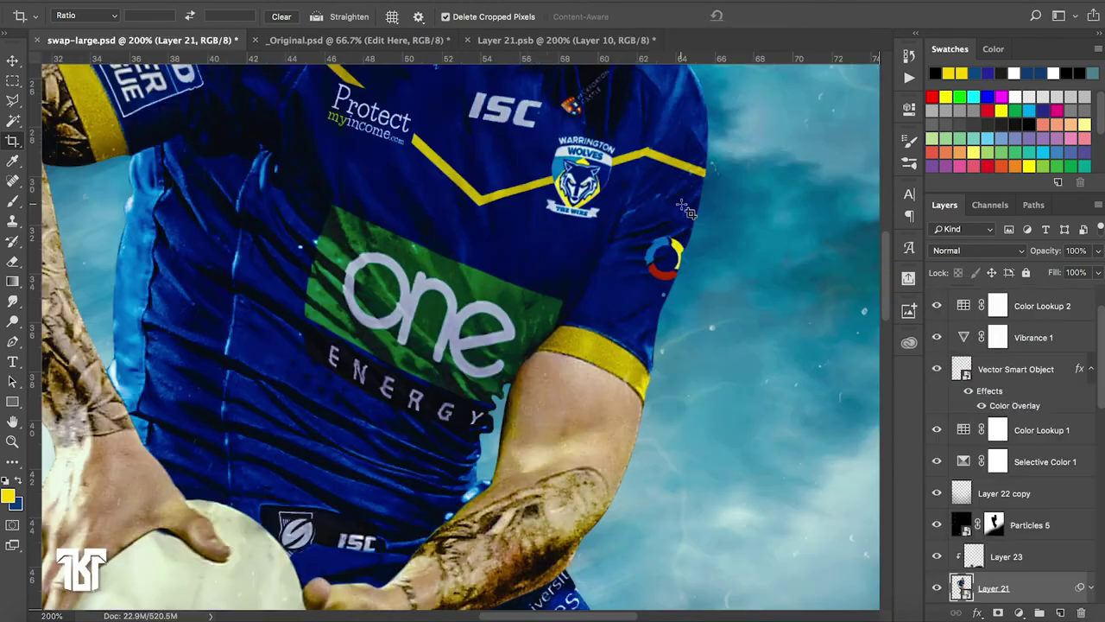
{"action": "left_click", "coordinate": [395, 41]}
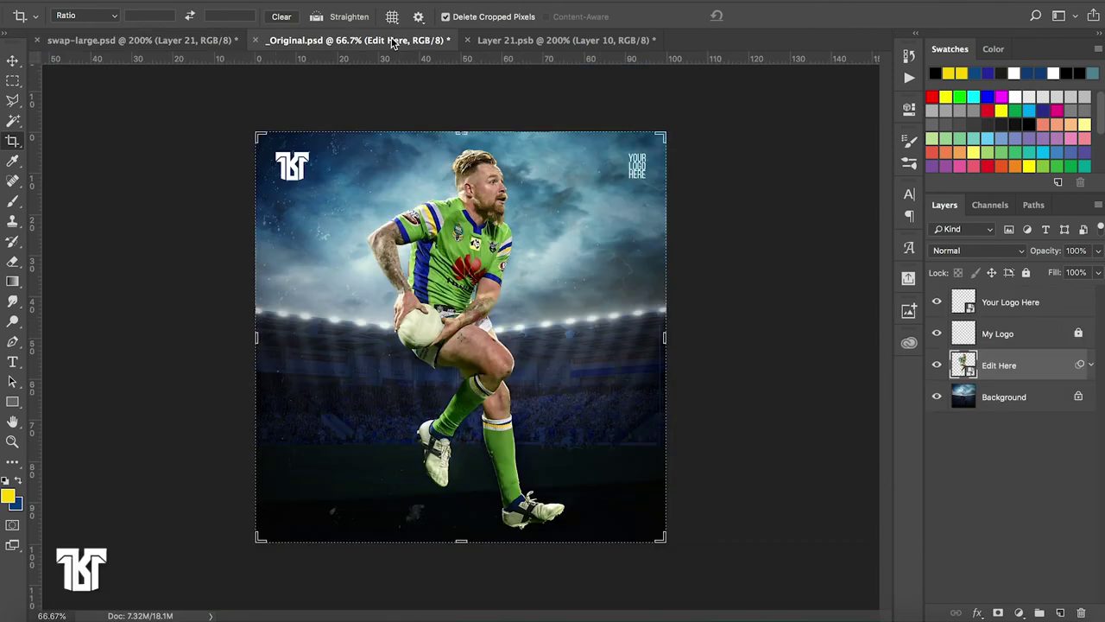
In Layer 21.psb, warp the logo's top-left corner and left edge outward along the chest
{"action": "left_click", "coordinate": [541, 41]}
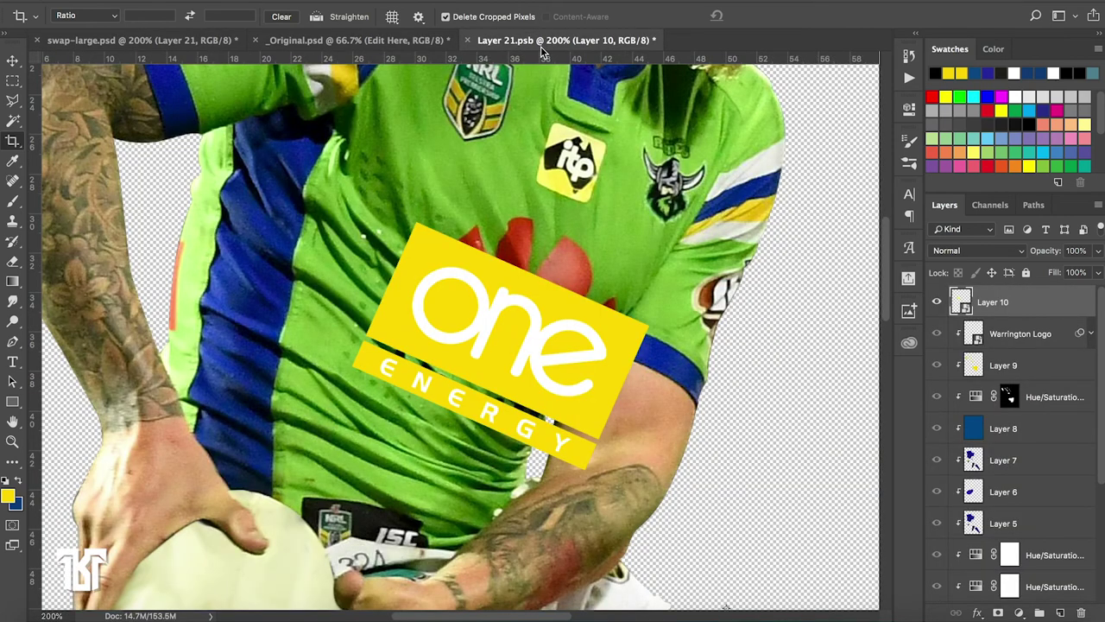
{"action": "left_click", "coordinate": [7, 60]}
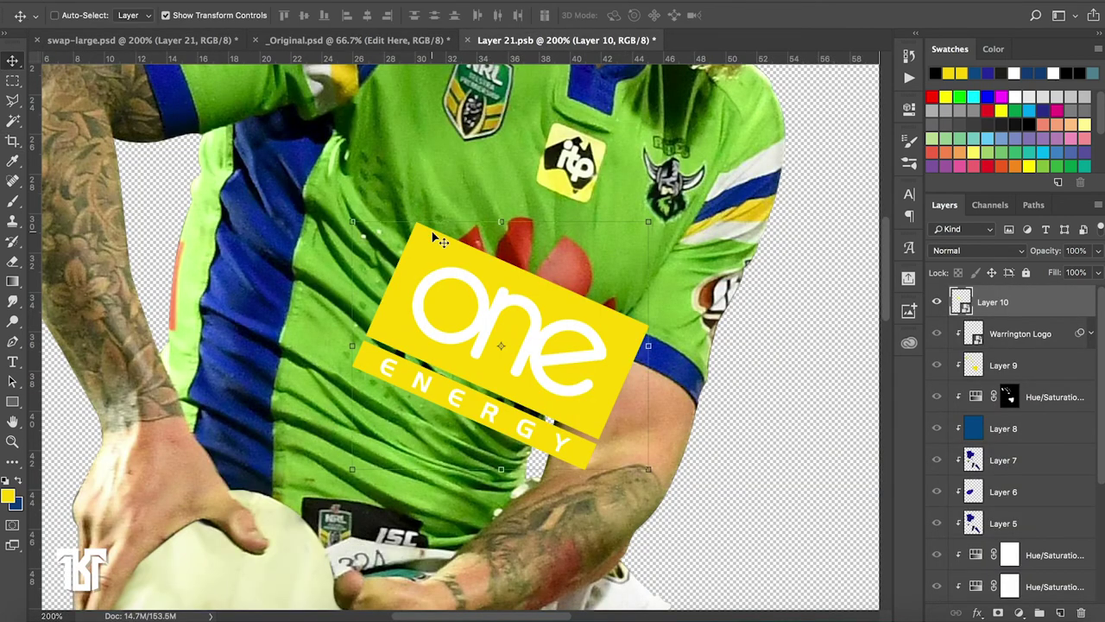
{"action": "key", "text": "ctrl+t"}
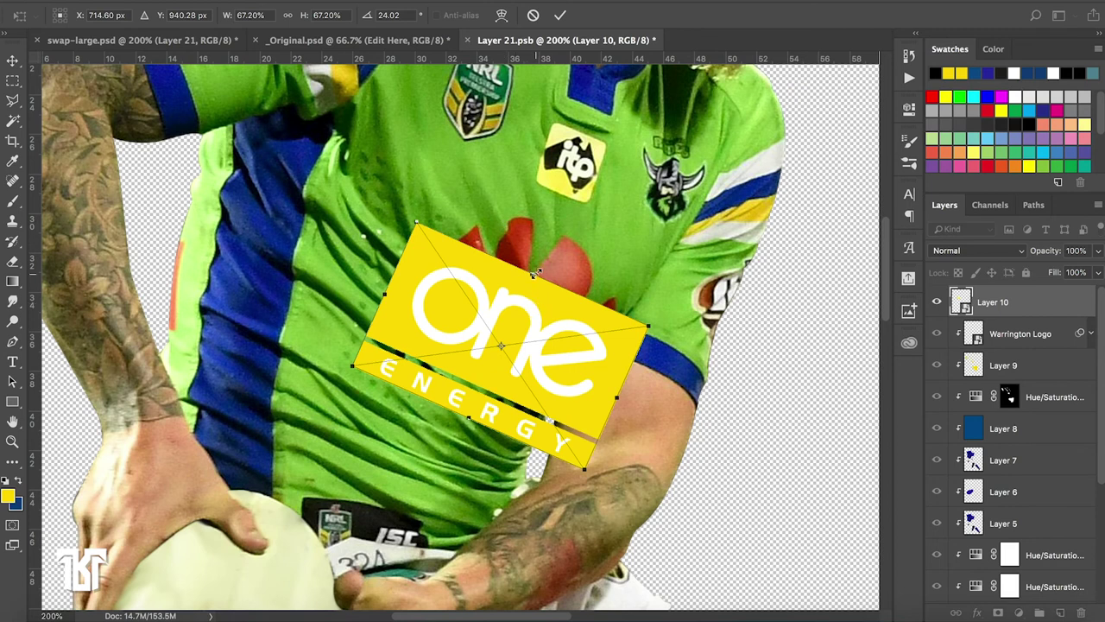
{"action": "left_click", "coordinate": [501, 15]}
{"action": "left_click_drag", "start_coordinate": [415, 226], "coordinate": [397, 220]}
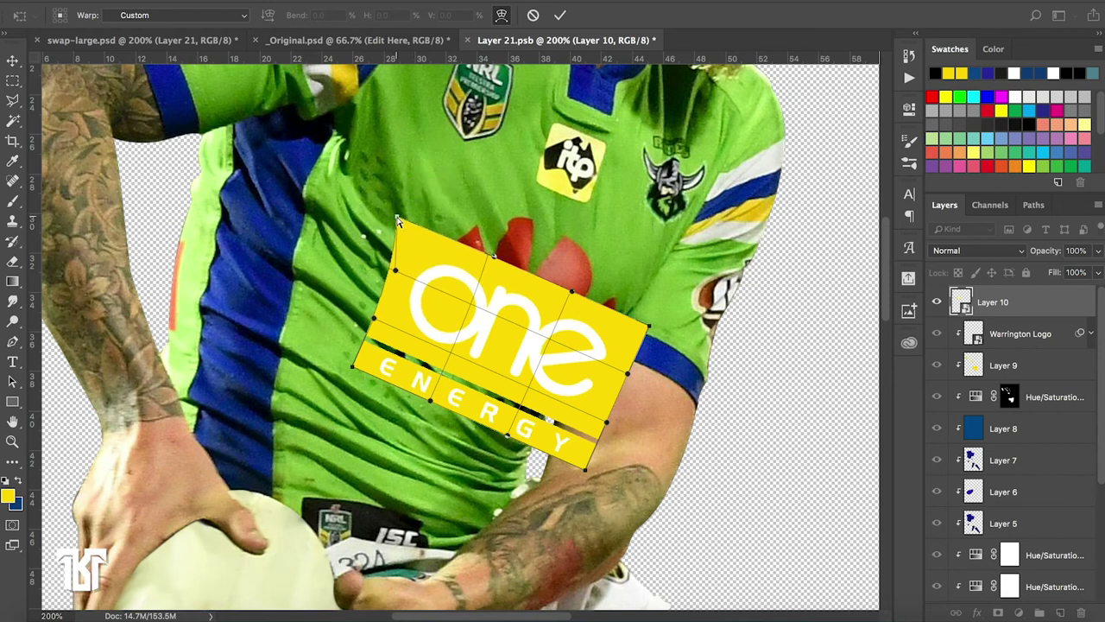
{"action": "key", "text": "ctrl+z"}
{"action": "left_click_drag", "start_coordinate": [395, 270], "coordinate": [382, 264]}
{"action": "left_click_drag", "start_coordinate": [415, 226], "coordinate": [405, 218]}
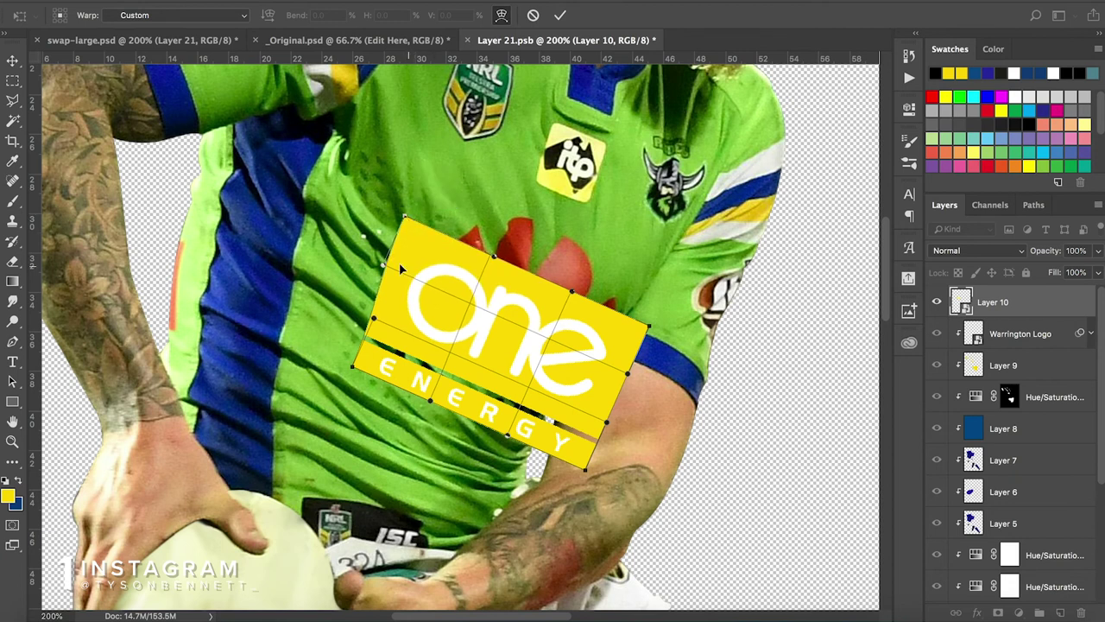
{"action": "left_click_drag", "start_coordinate": [384, 266], "coordinate": [371, 258]}
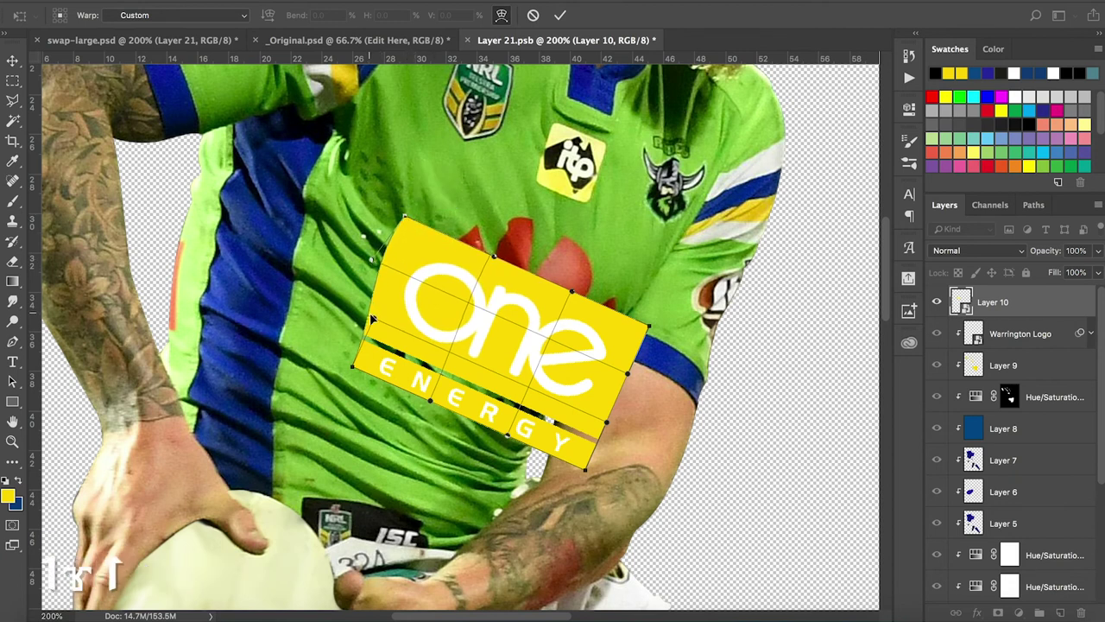
{"action": "left_click_drag", "start_coordinate": [369, 317], "coordinate": [362, 317]}
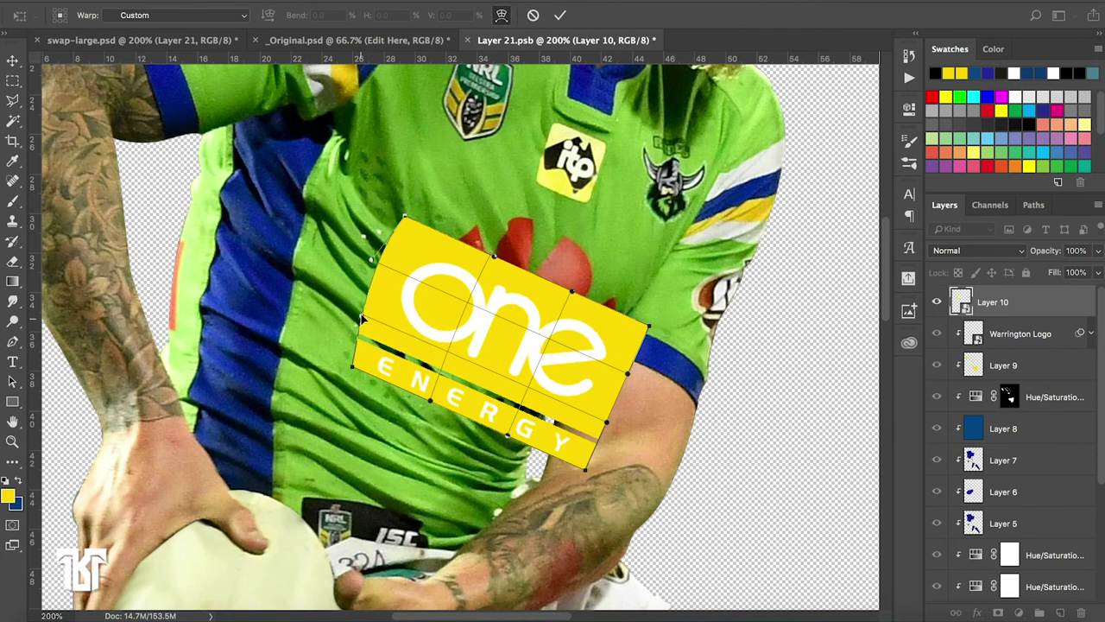
Curl the ENERGY strip upward and pull the logo's right side toward the arm, then commit the warp
{"action": "left_click_drag", "start_coordinate": [586, 473], "coordinate": [570, 436]}
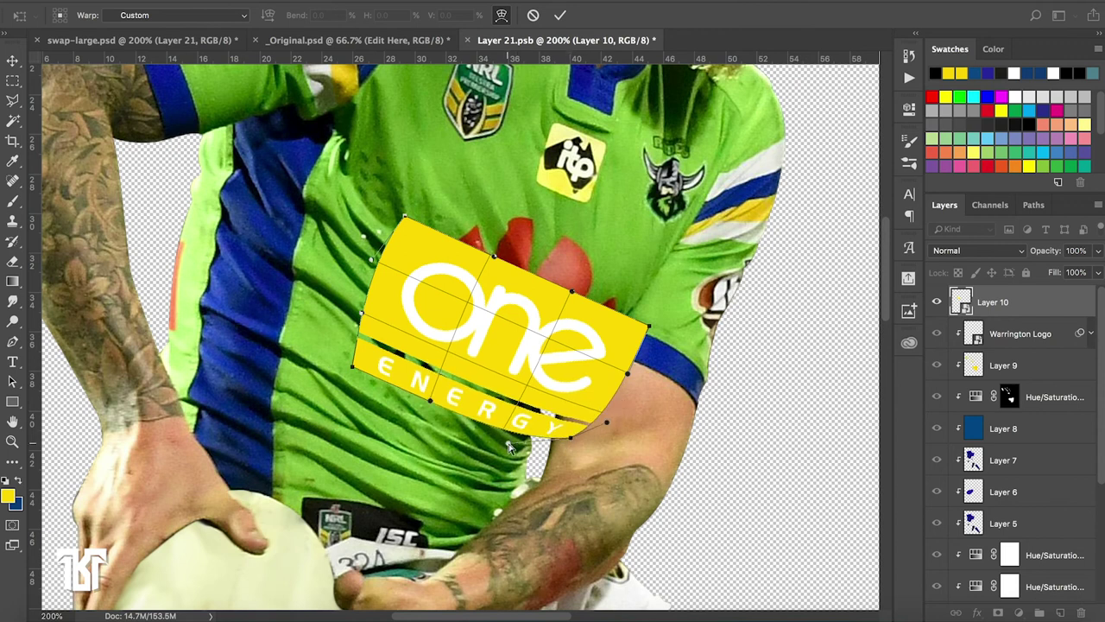
{"action": "left_click_drag", "start_coordinate": [430, 405], "coordinate": [435, 398]}
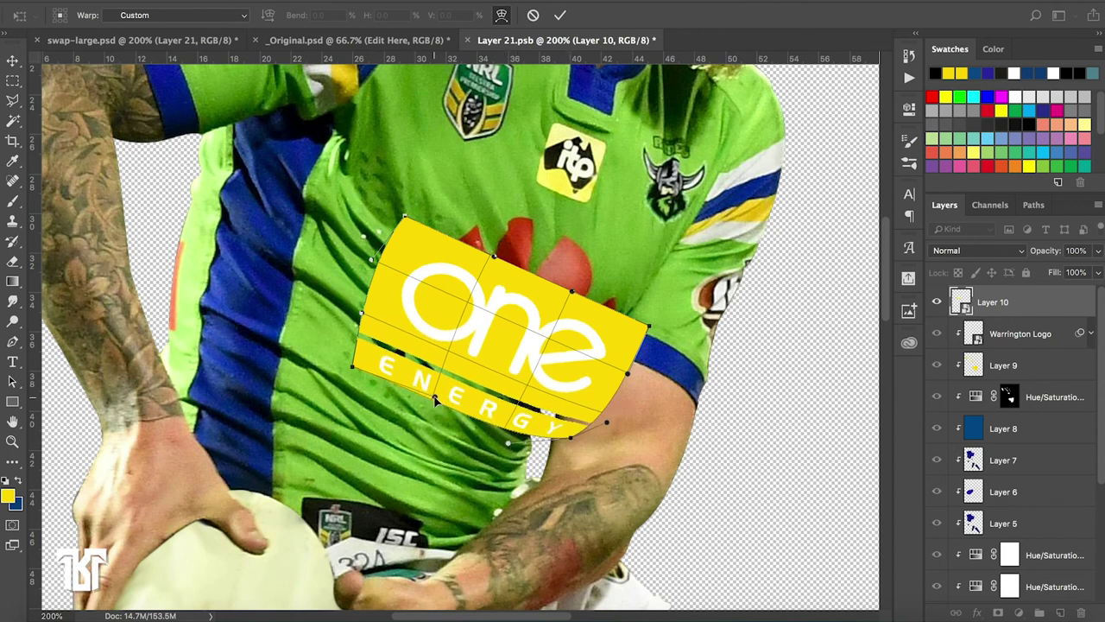
{"action": "left_click_drag", "start_coordinate": [353, 367], "coordinate": [353, 362]}
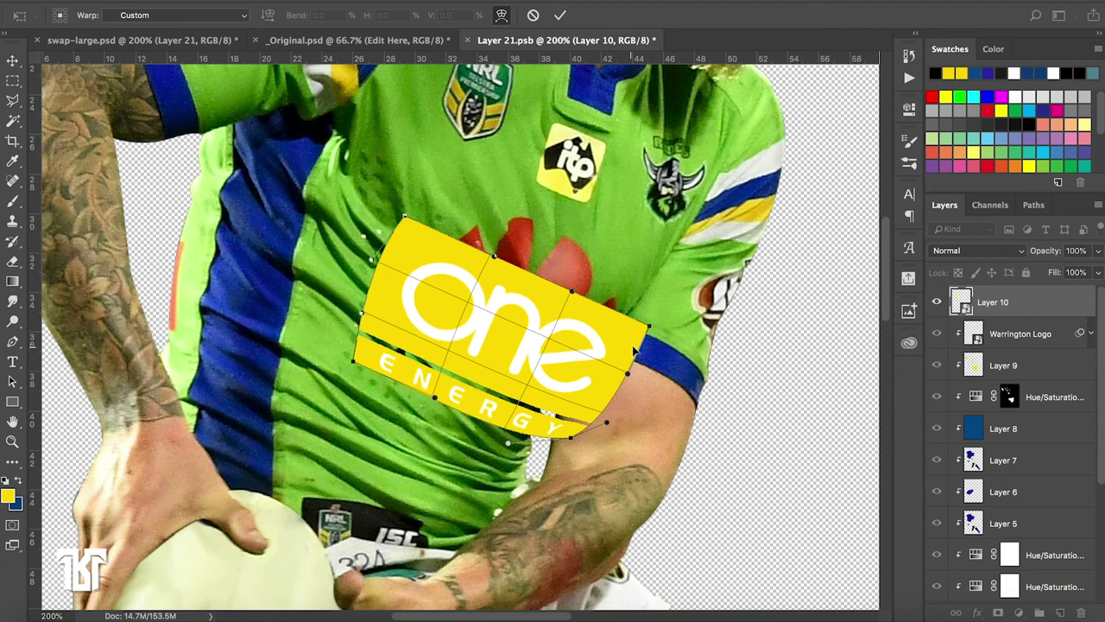
{"action": "left_click_drag", "start_coordinate": [650, 331], "coordinate": [606, 367]}
{"action": "left_click_drag", "start_coordinate": [613, 426], "coordinate": [575, 406]}
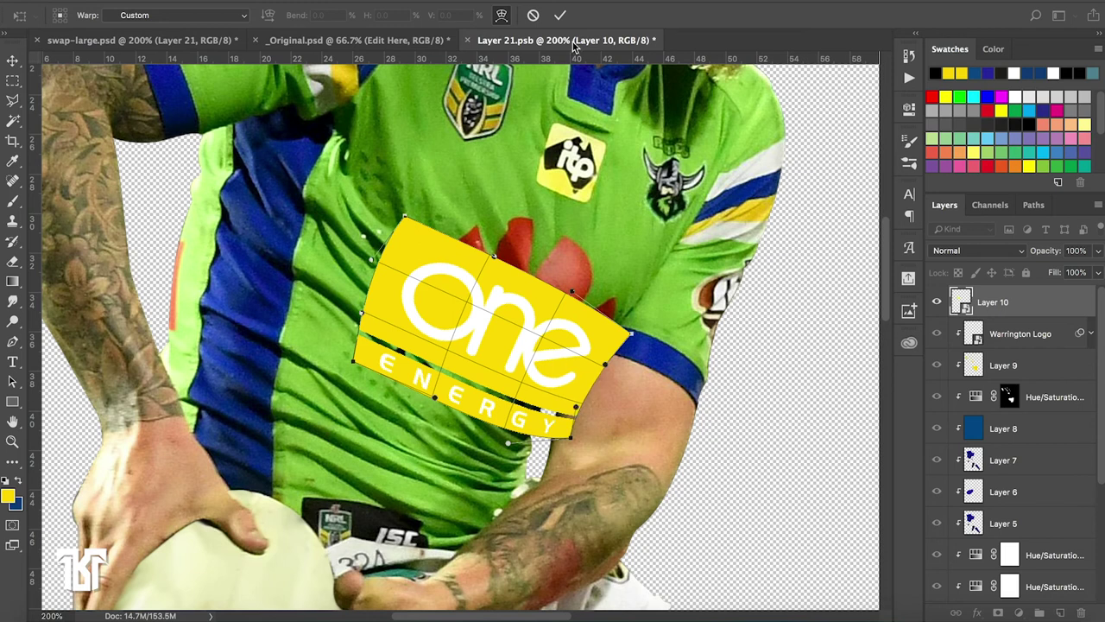
{"action": "left_click", "coordinate": [559, 16]}
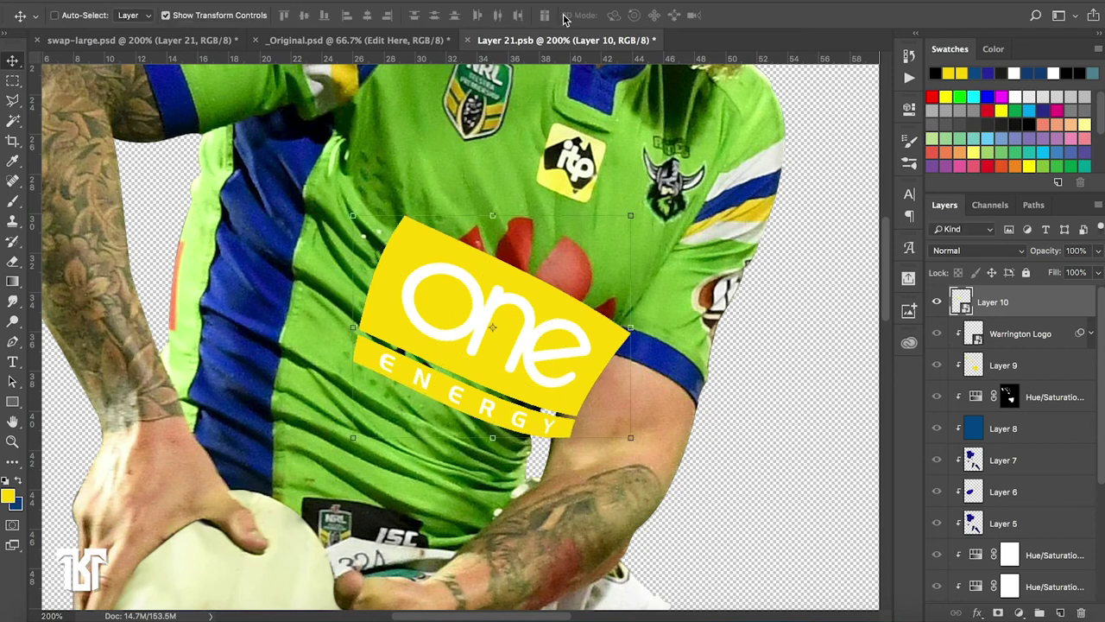
Inside Layer 10's smart object, hide the ENERGY lettering, 'one' lettering and lower strip, then save
{"action": "left_click", "coordinate": [13, 81]}
{"action": "key", "text": "ctrl+minus"}
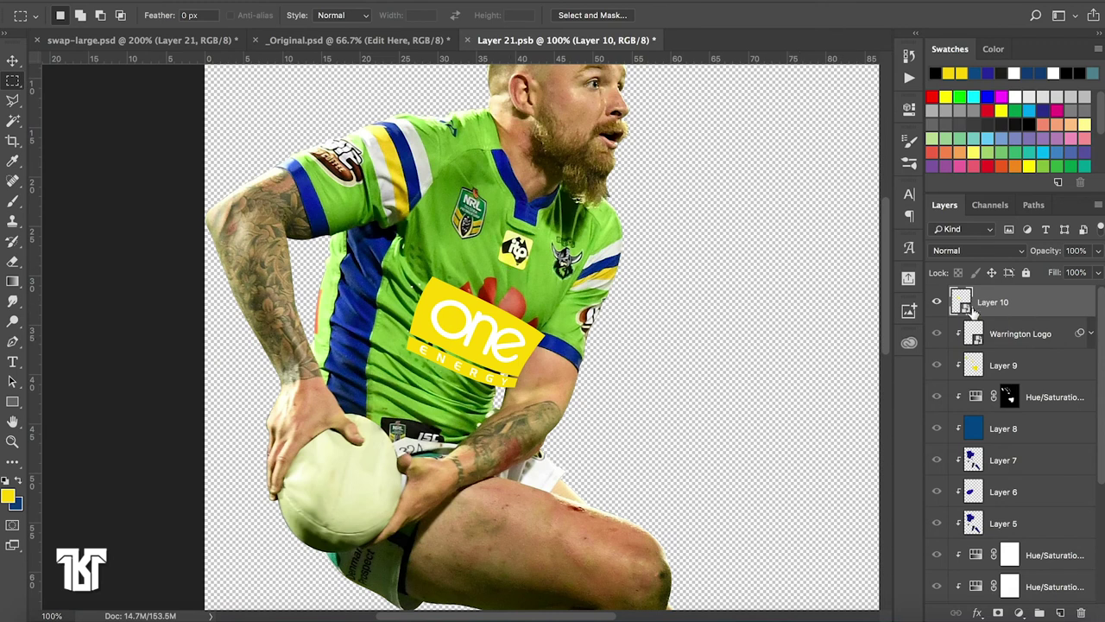
{"action": "double_click", "coordinate": [968, 310]}
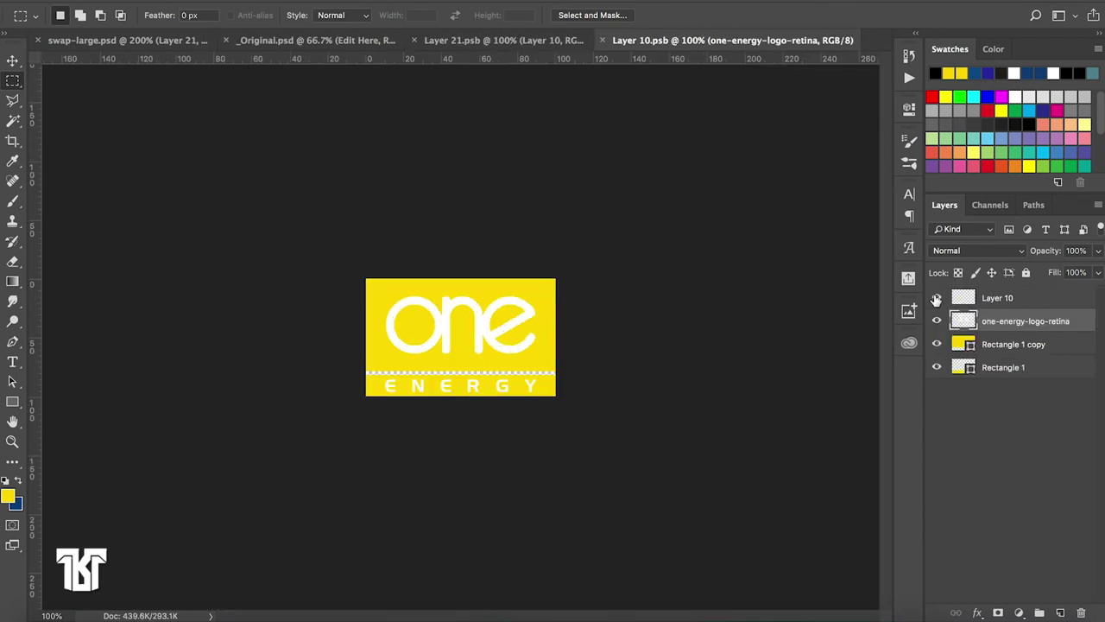
{"action": "left_click", "coordinate": [936, 298]}
{"action": "left_click", "coordinate": [937, 321]}
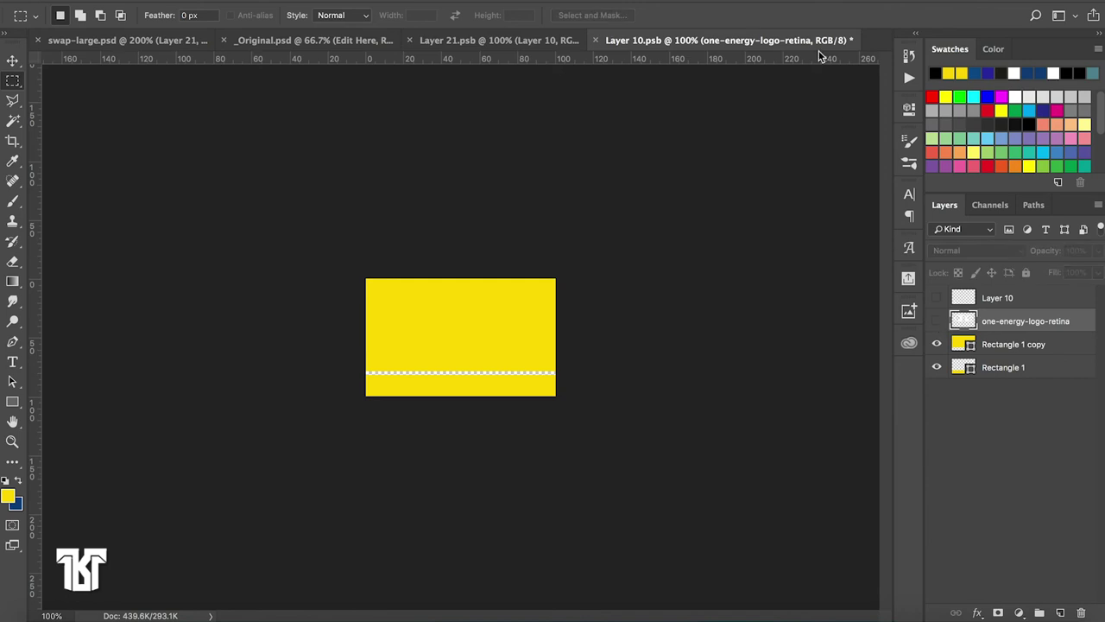
{"action": "left_click", "coordinate": [937, 369]}
{"action": "left_click", "coordinate": [597, 41]}
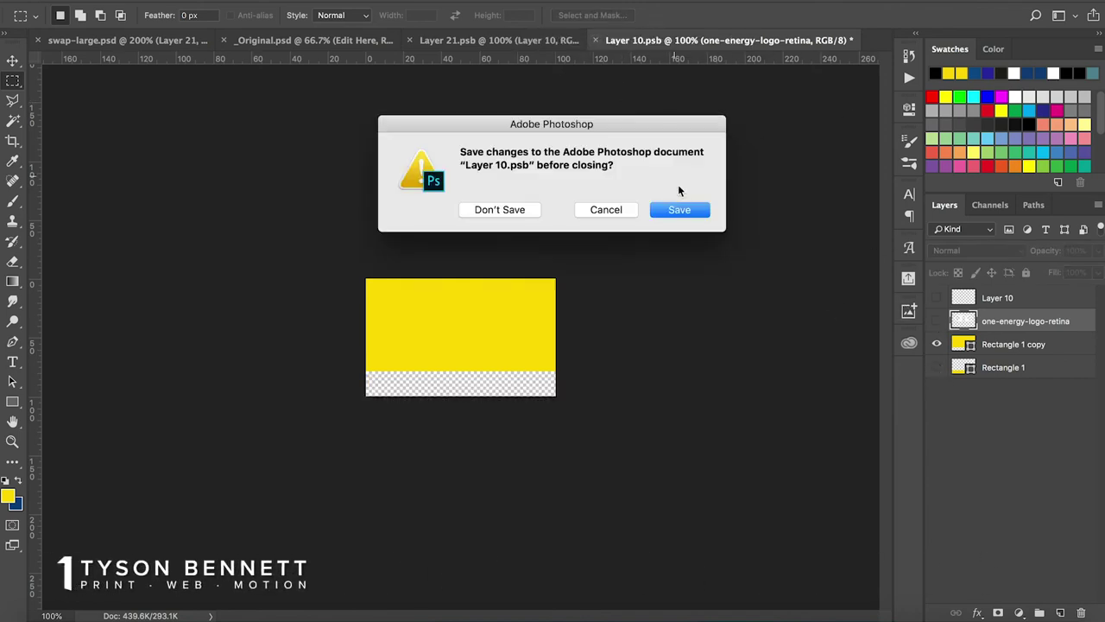
{"action": "left_click", "coordinate": [679, 206]}
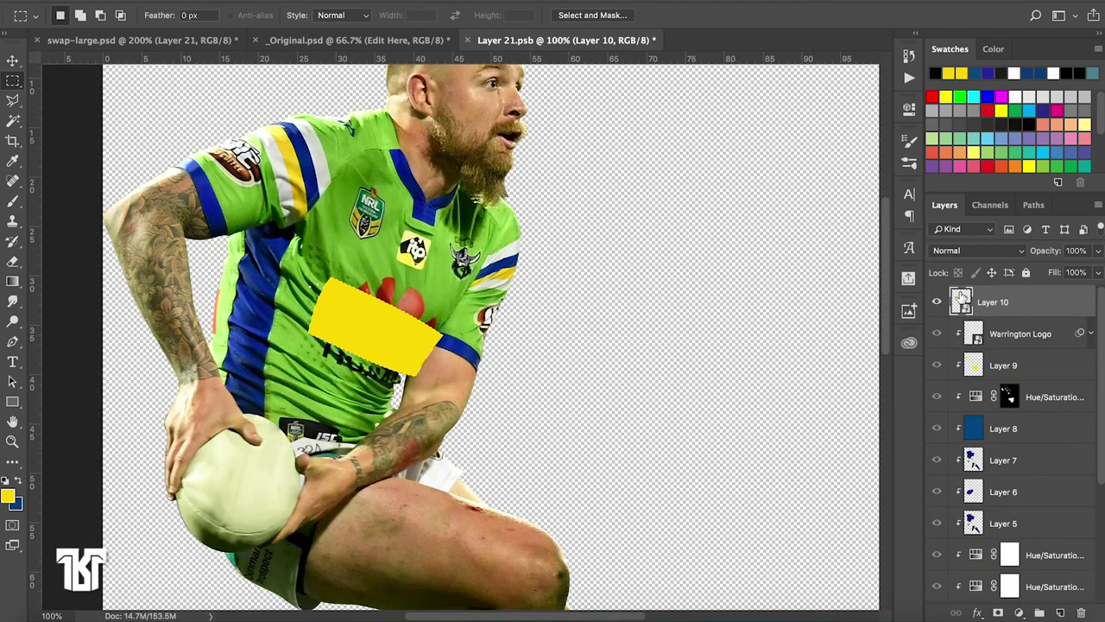
Hide the yellow chest block and show the blue Warrington jersey layer
{"action": "left_click", "coordinate": [937, 305]}
{"action": "left_click", "coordinate": [1007, 343]}
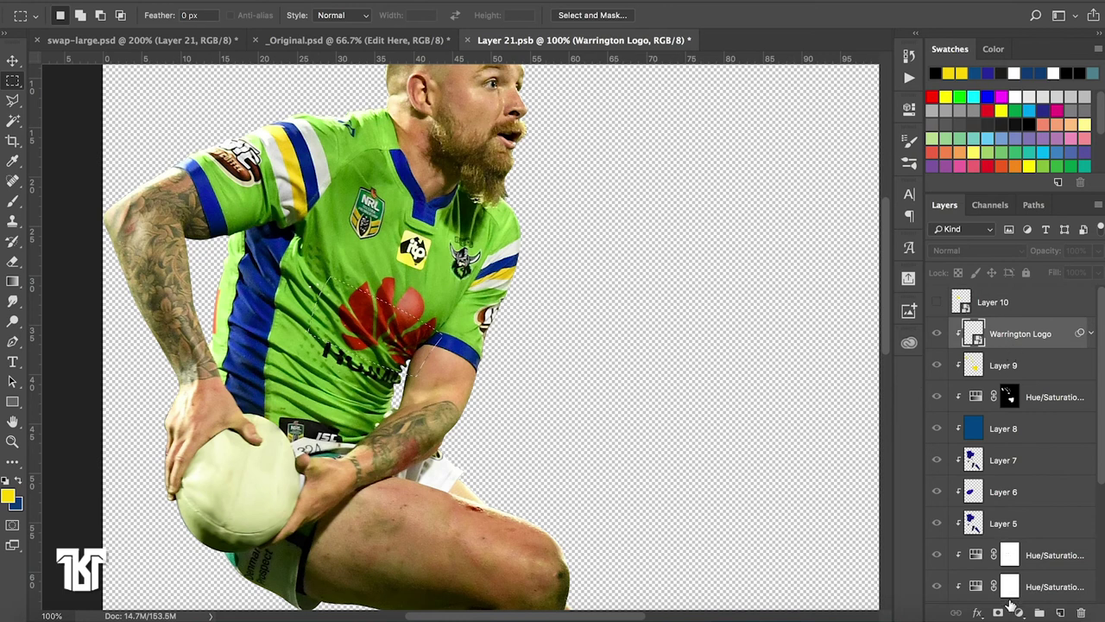
{"action": "scroll", "coordinate": [989, 481], "scroll_direction": "down", "scroll_amount": 5}
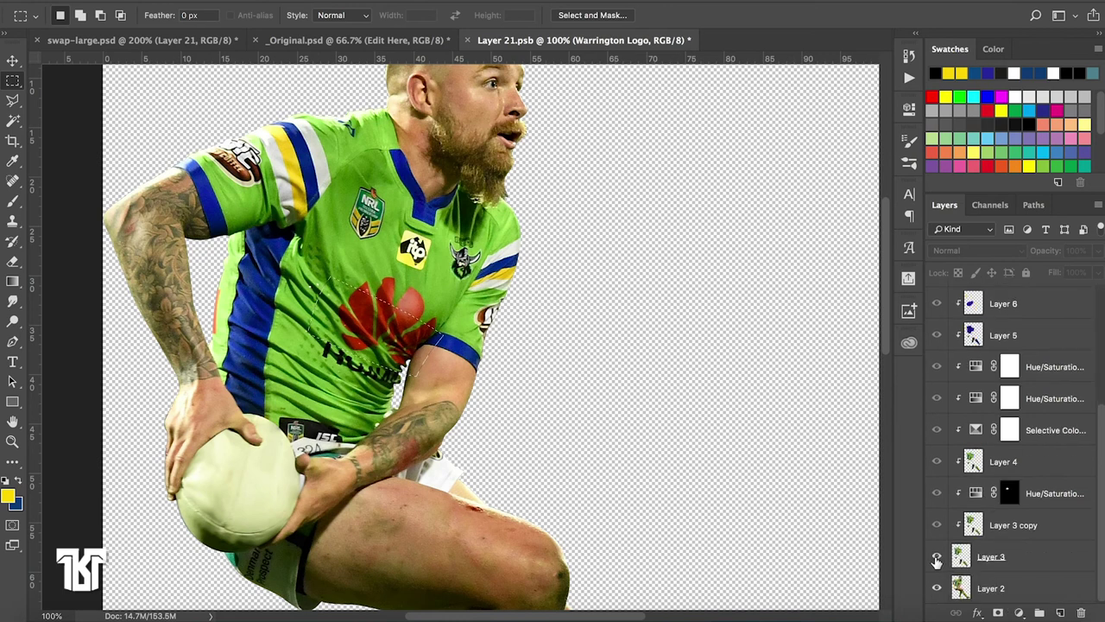
{"action": "left_click", "coordinate": [937, 557]}
{"action": "scroll", "coordinate": [993, 483], "scroll_direction": "up", "scroll_amount": 5}
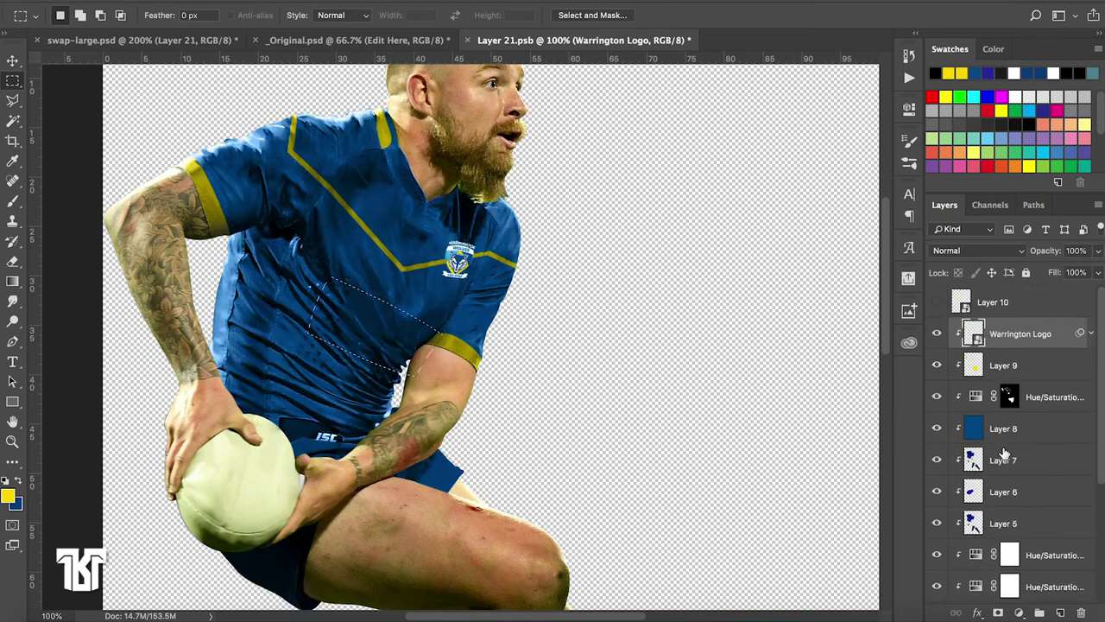
{"action": "key", "text": "ctrl+plus"}
{"action": "key", "text": "ctrl+plus"}
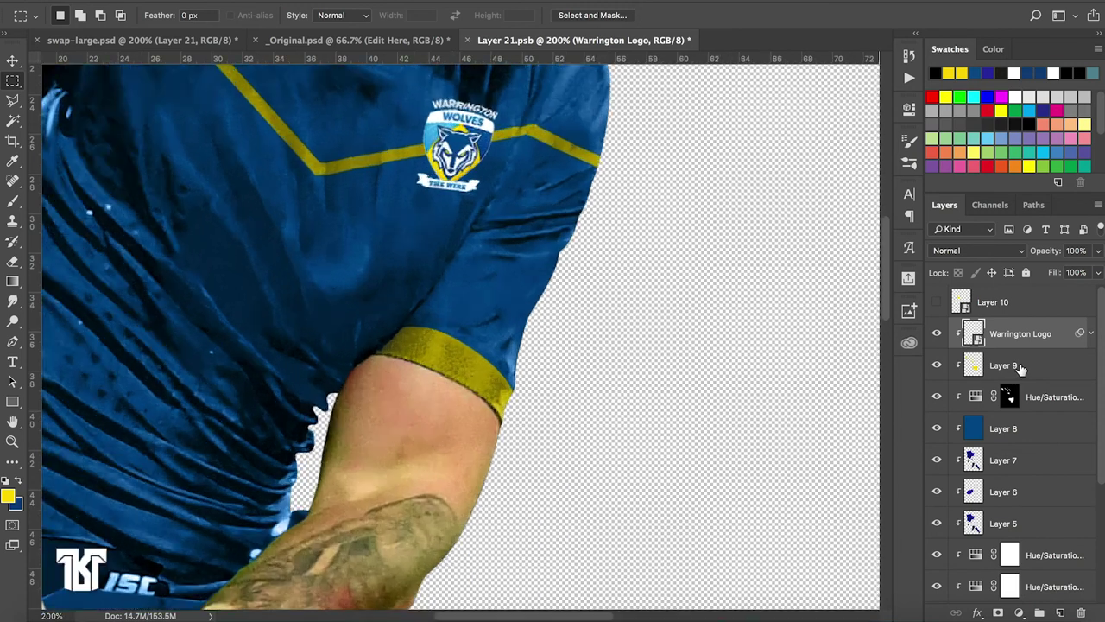
{"action": "key", "text": "ctrl+plus"}
Outline the diagonal chest band from the sleeve edge down to the right sleeve with the Polygonal Lasso
{"action": "left_click", "coordinate": [12, 100]}
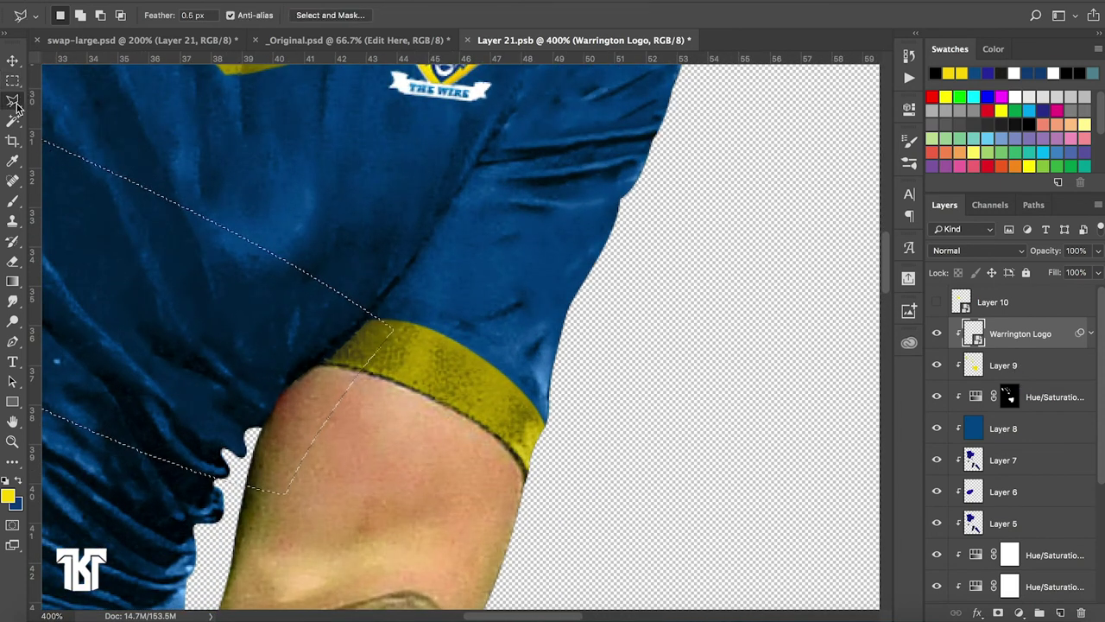
{"action": "key", "text": "alt"}
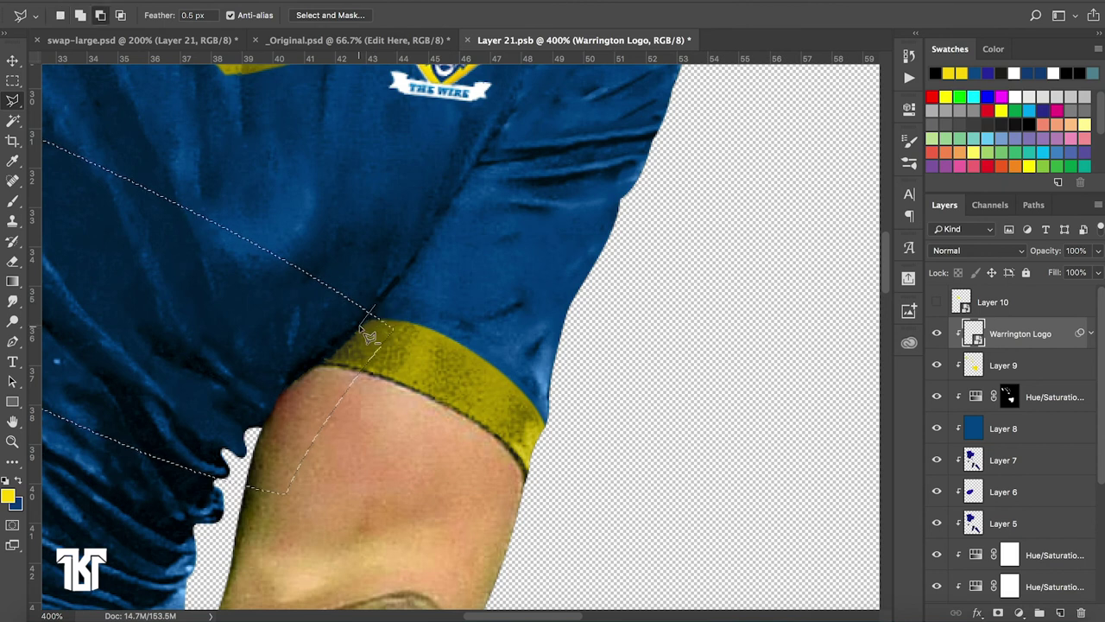
{"action": "left_click", "coordinate": [337, 355]}
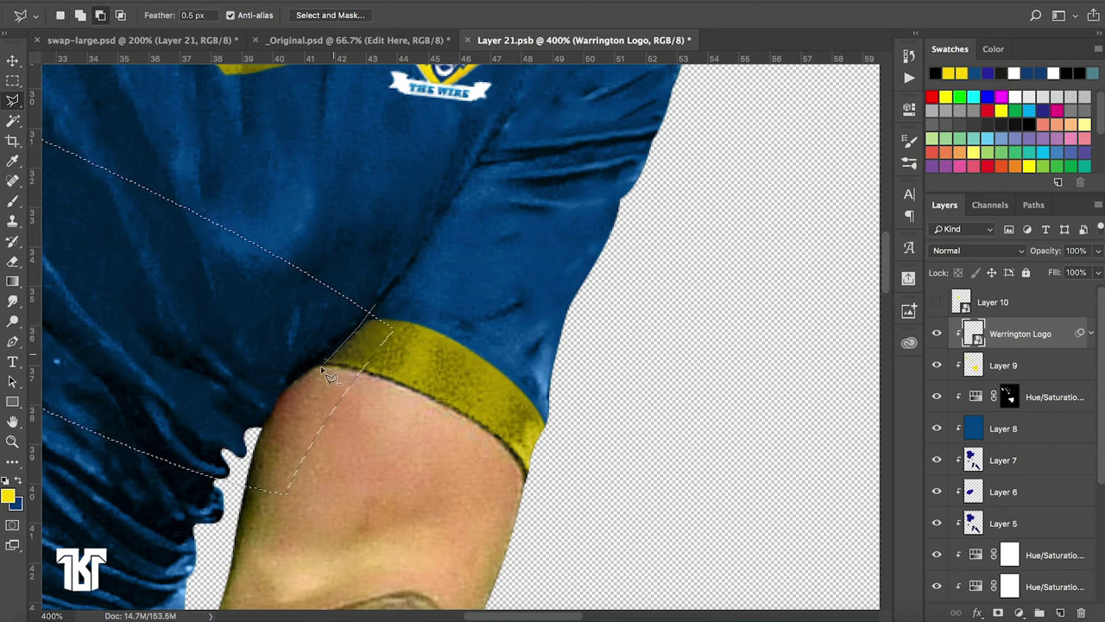
{"action": "left_click", "coordinate": [284, 387]}
{"action": "left_click", "coordinate": [253, 488]}
{"action": "left_click", "coordinate": [409, 547]}
{"action": "left_click", "coordinate": [431, 316]}
{"action": "left_click", "coordinate": [377, 311]}
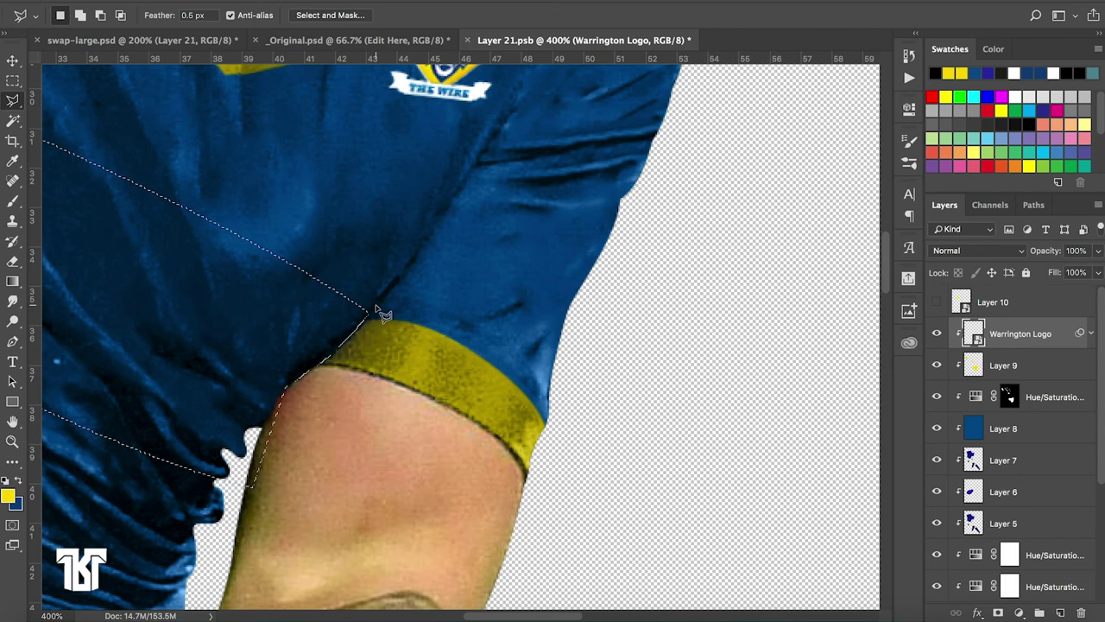
{"action": "key", "text": "ctrl+minus"}
{"action": "key", "text": "ctrl+minus"}
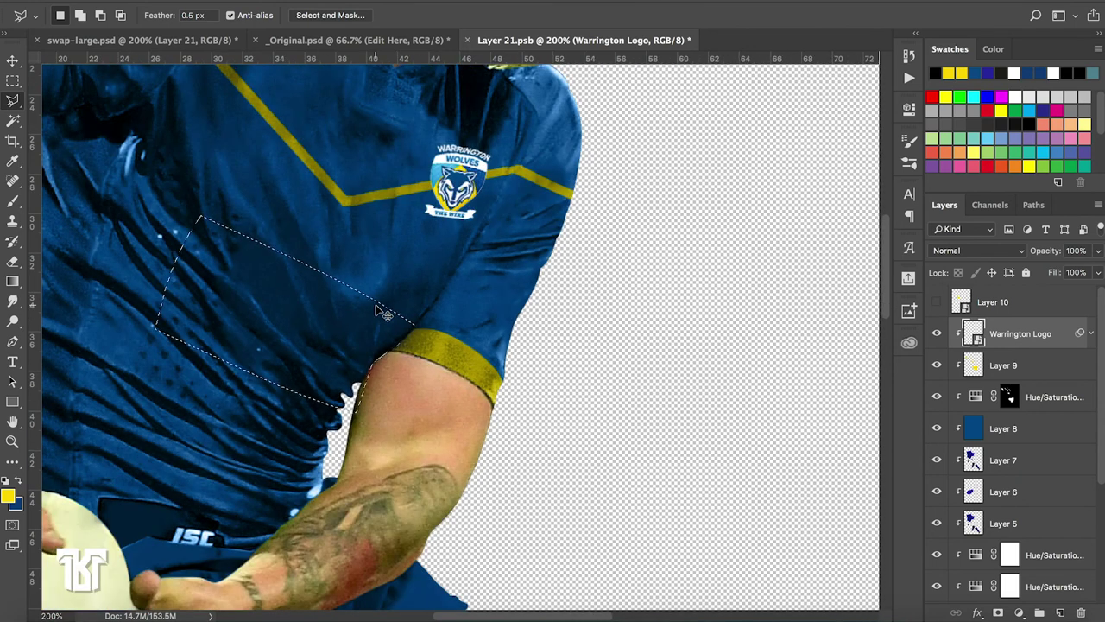
{"action": "key", "text": "ctrl+minus"}
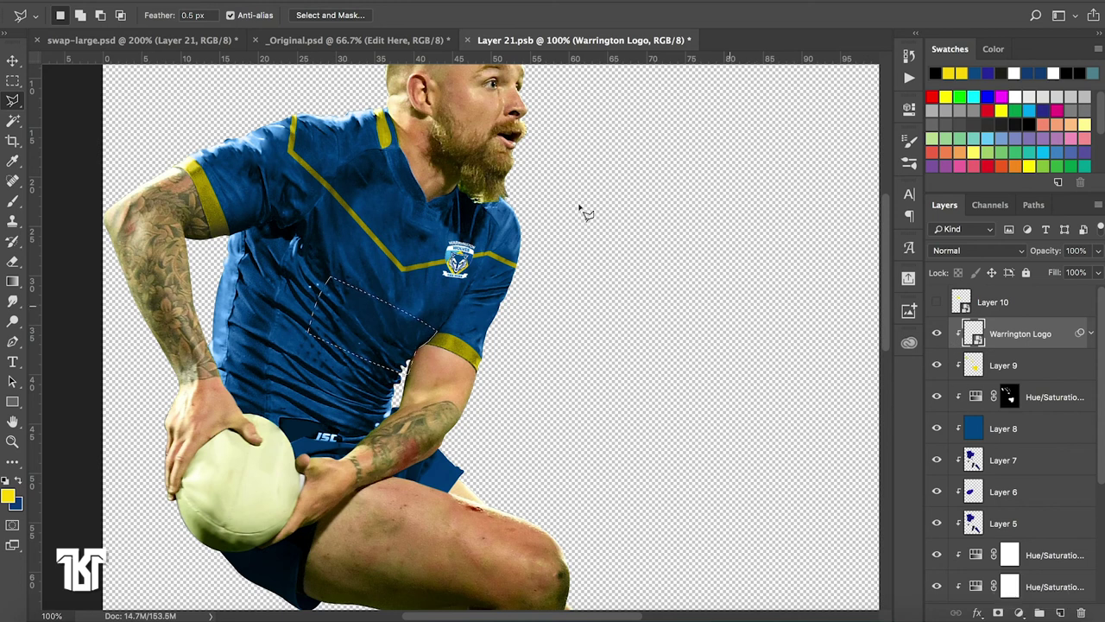
Compare against the finished composite in swap-large.psd, then return to Layer 21
{"action": "left_click", "coordinate": [177, 40]}
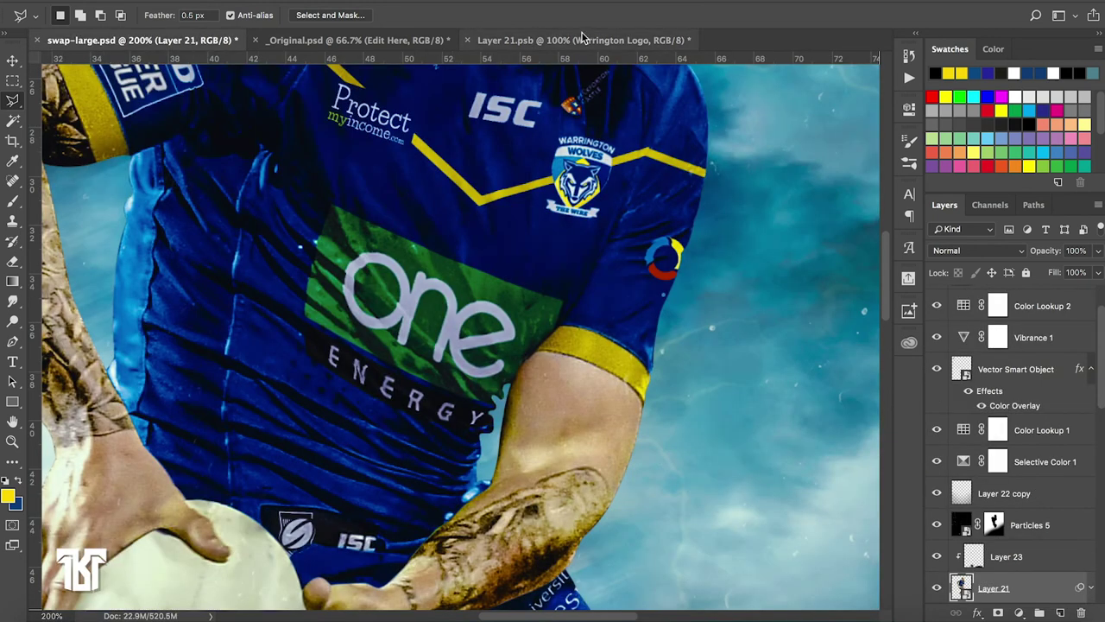
{"action": "left_click", "coordinate": [562, 40]}
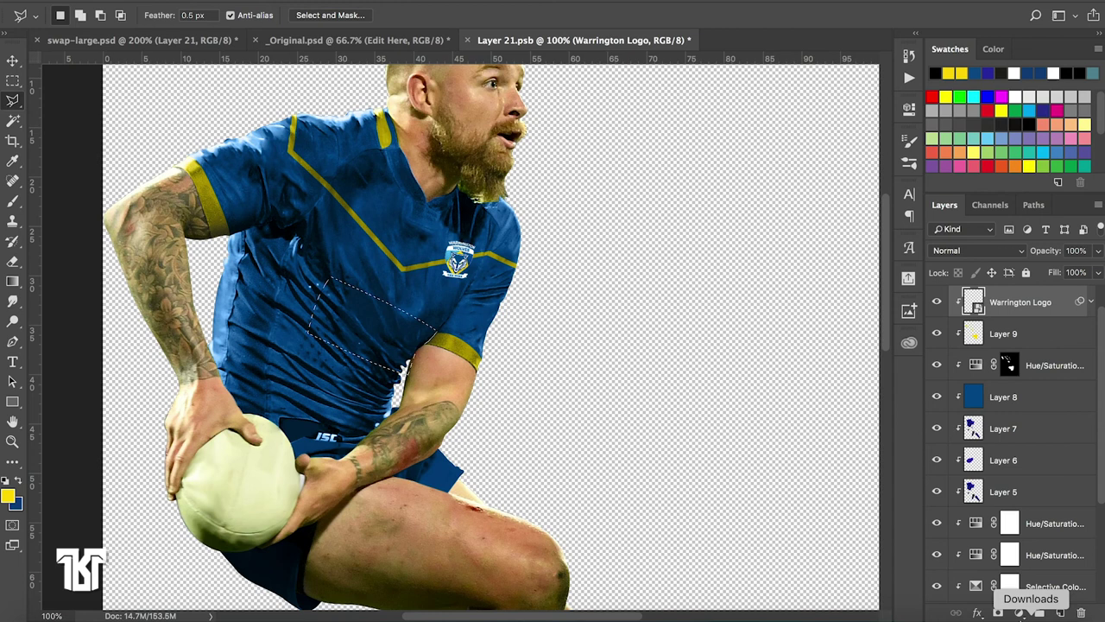
{"action": "left_click", "coordinate": [1019, 612]}
Add a clipped, colorized Hue/Saturation layer: Hue 117, Saturation 42, Lightness +8
{"action": "left_click", "coordinate": [1022, 442]}
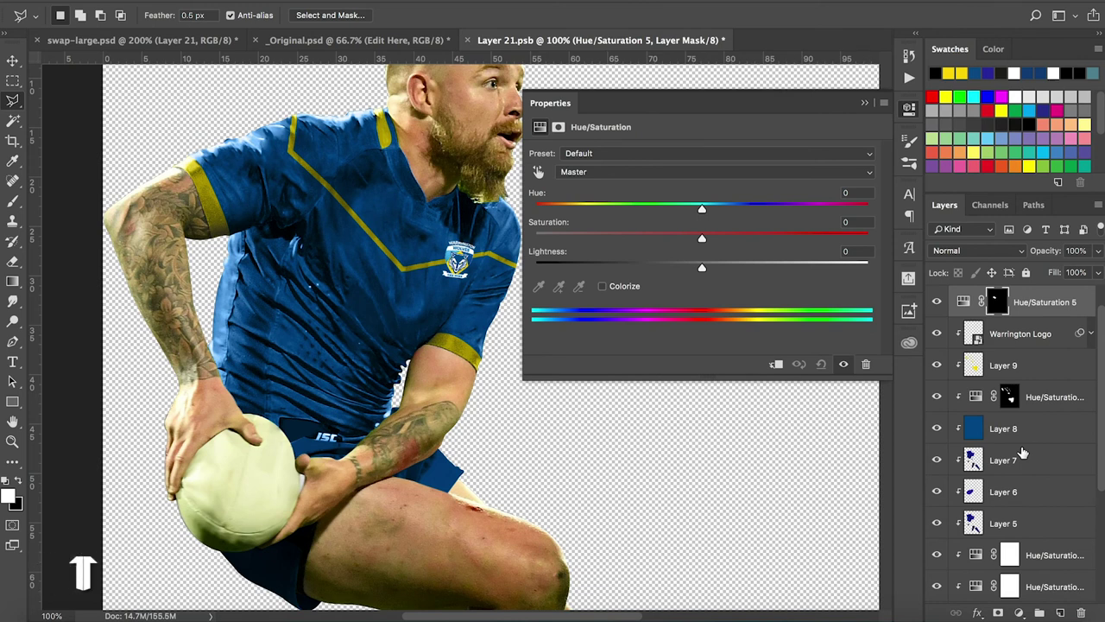
{"action": "left_click", "coordinate": [603, 287]}
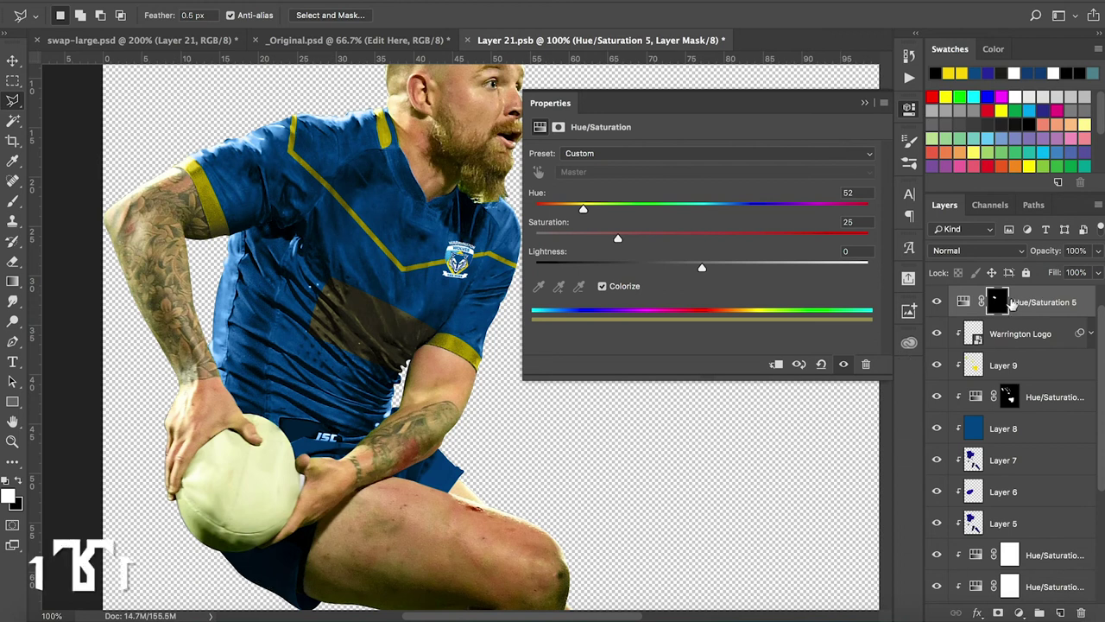
{"action": "left_click", "coordinate": [775, 363]}
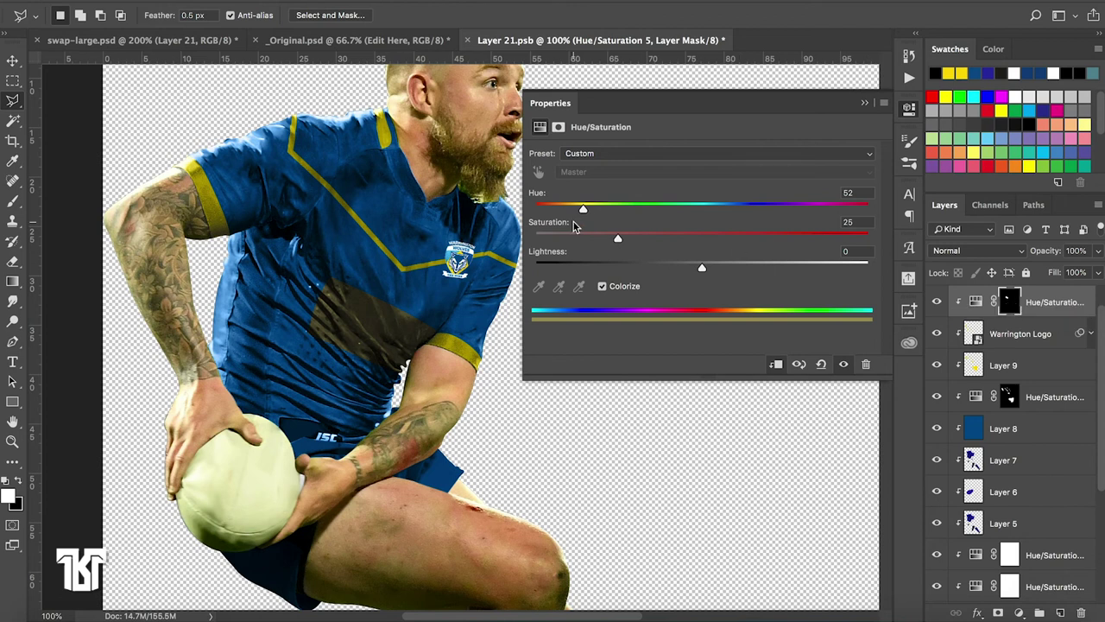
{"action": "left_click_drag", "start_coordinate": [581, 211], "coordinate": [636, 214]}
{"action": "left_click_drag", "start_coordinate": [702, 267], "coordinate": [710, 269]}
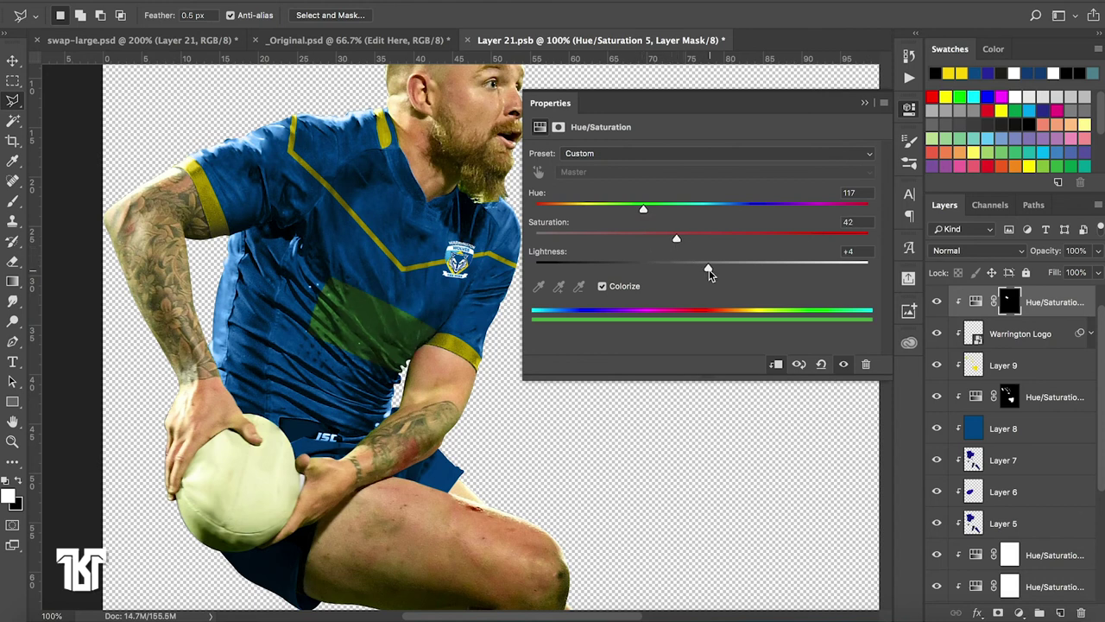
{"action": "left_click", "coordinate": [863, 103]}
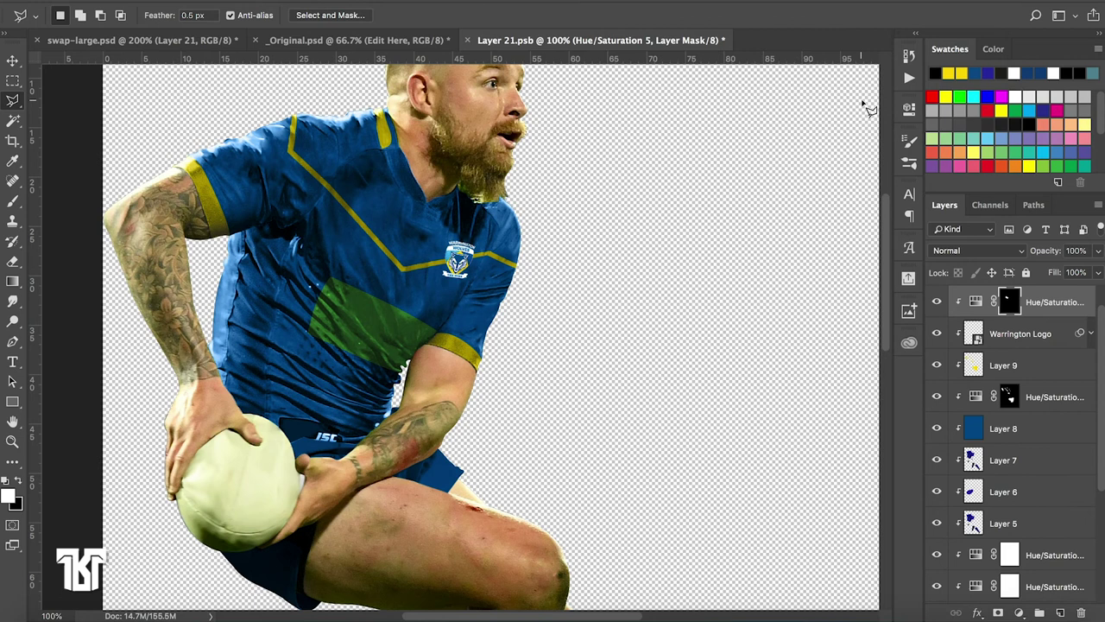
{"action": "scroll", "coordinate": [987, 300], "scroll_direction": "up", "scroll_amount": 1}
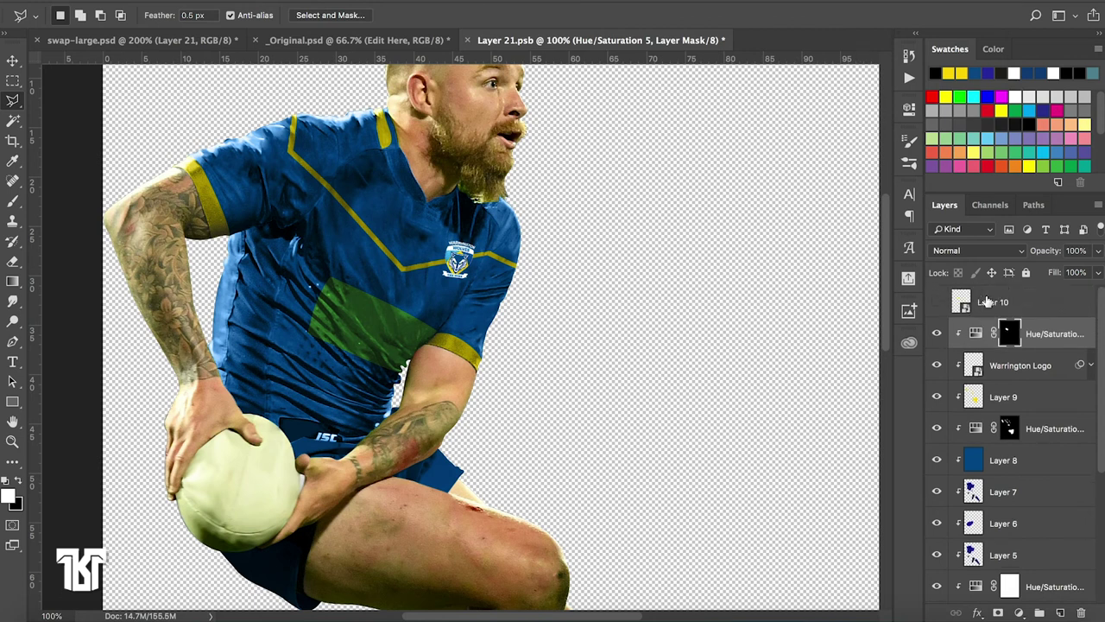
{"action": "double_click", "coordinate": [967, 316]}
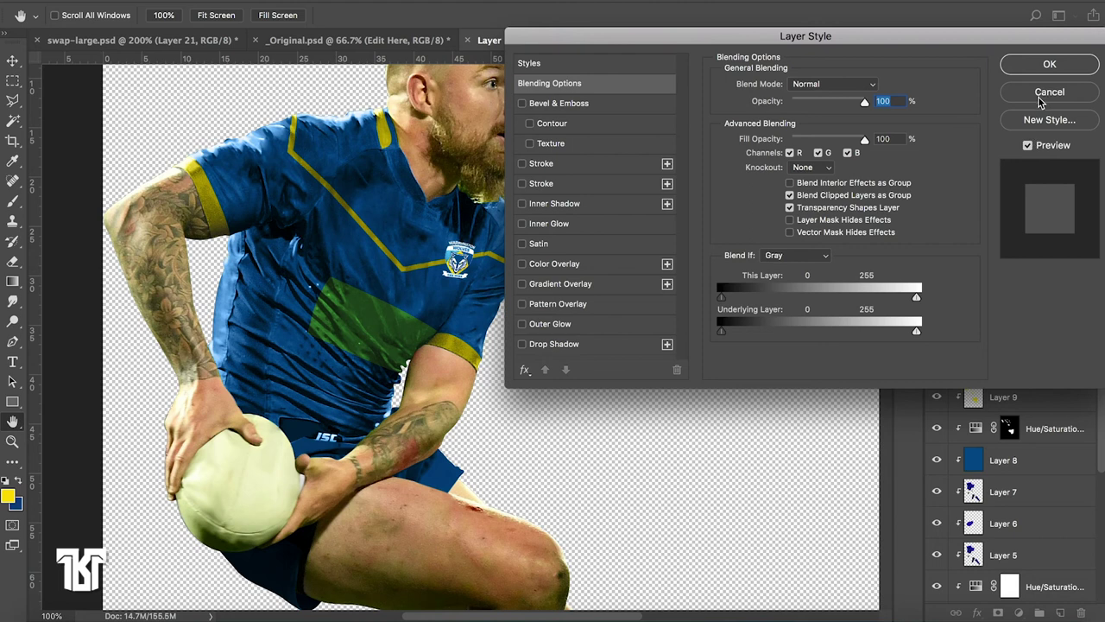
Re-show the three hidden logo layers inside Layer 10's smart object and save it
{"action": "key", "text": "Escape"}
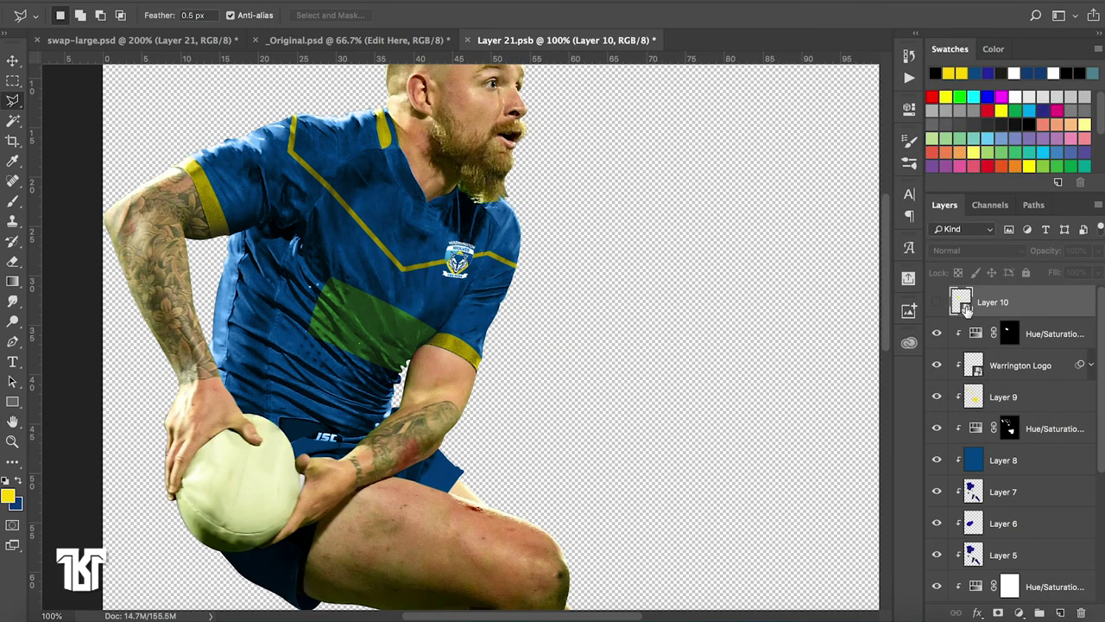
{"action": "double_click", "coordinate": [965, 309]}
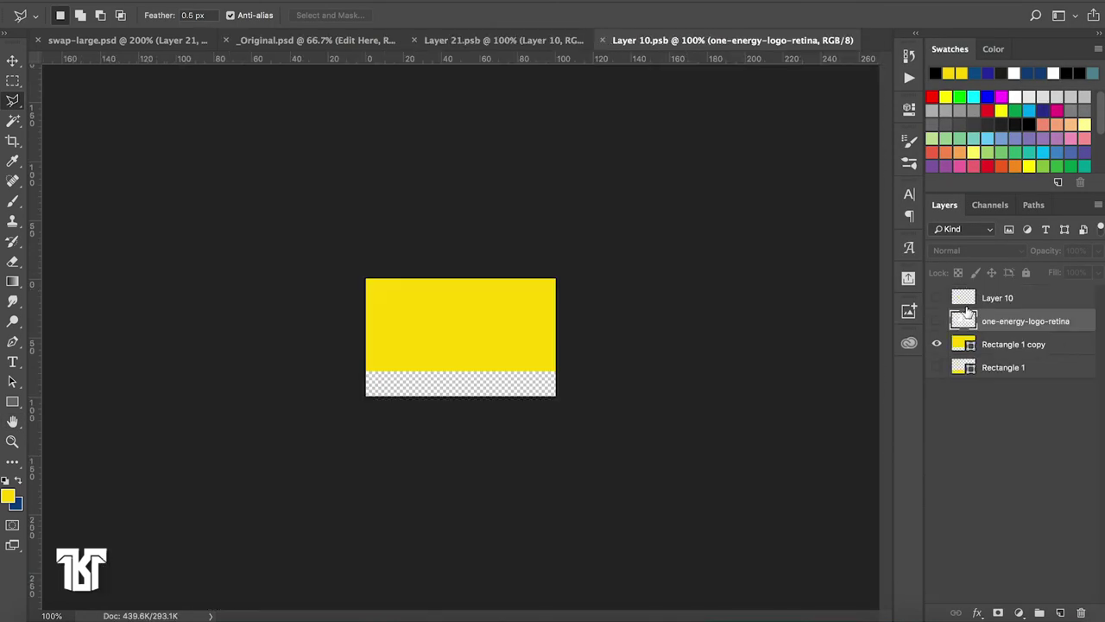
{"action": "left_click", "coordinate": [600, 40]}
{"action": "left_click", "coordinate": [936, 297]}
{"action": "left_click", "coordinate": [937, 320]}
{"action": "left_click", "coordinate": [937, 367]}
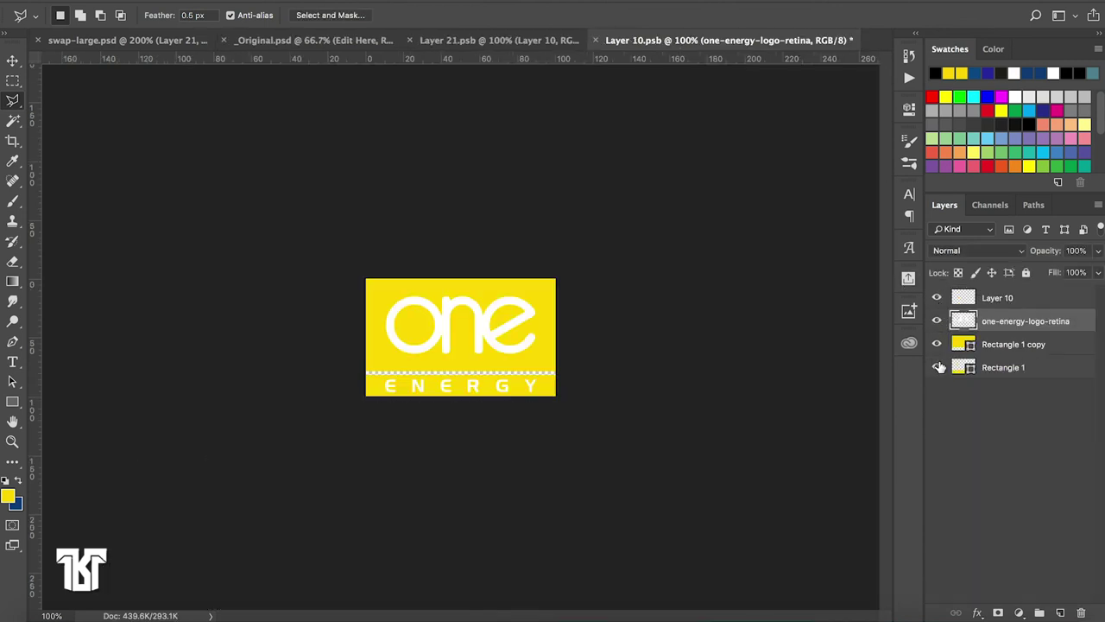
{"action": "left_click", "coordinate": [595, 40]}
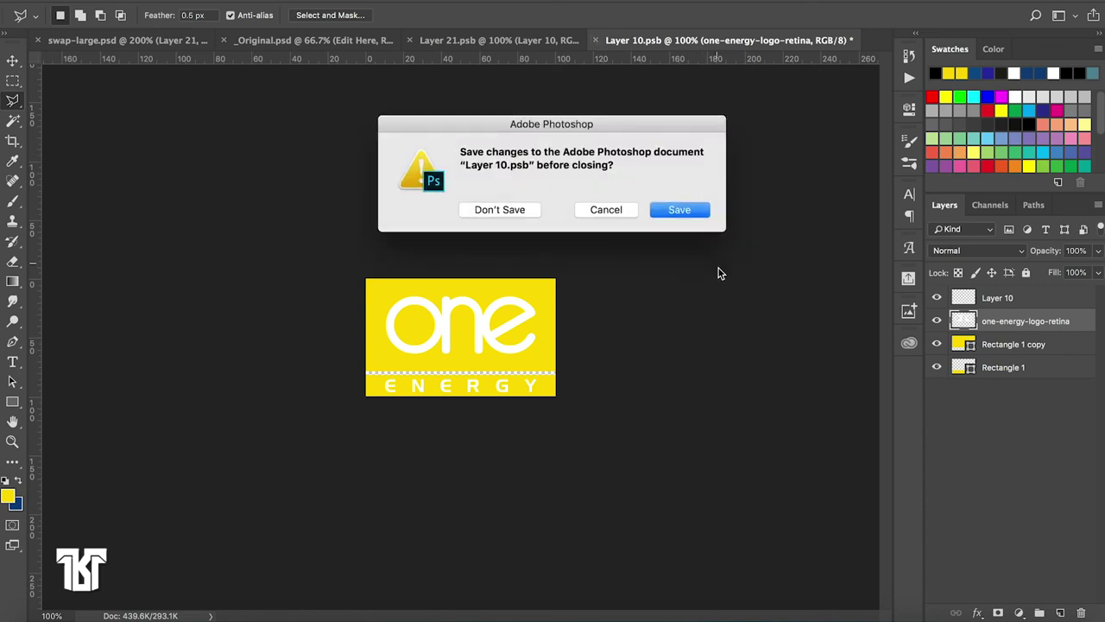
{"action": "left_click", "coordinate": [680, 210]}
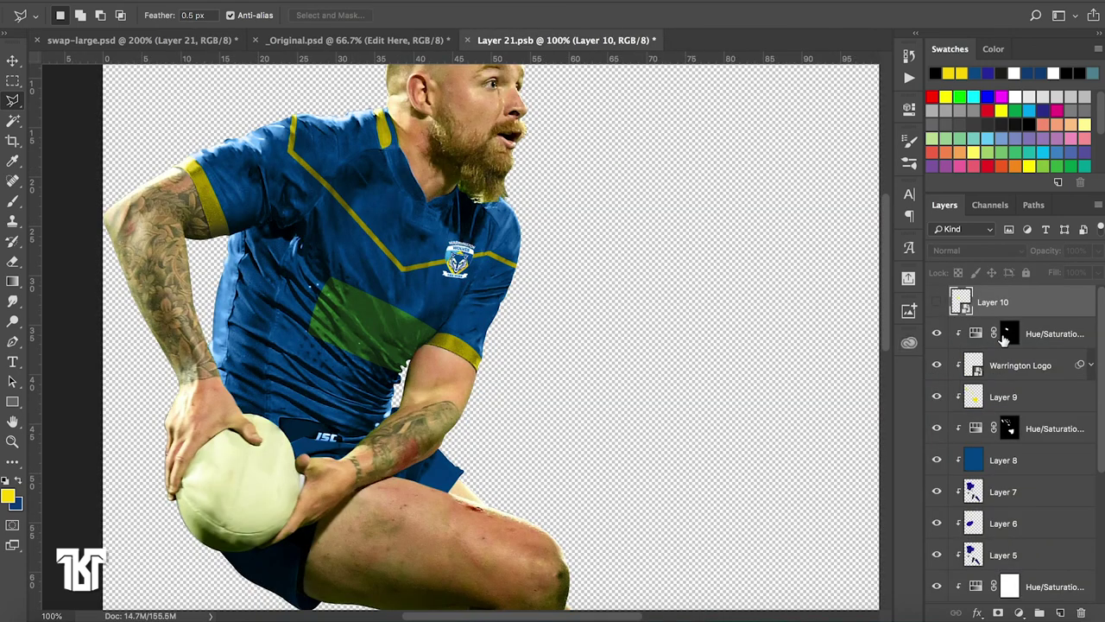
Replace the green adjustment's mask with an inverted black mask and make Layer 10 visible
{"action": "left_click_drag", "start_coordinate": [1084, 610], "coordinate": [1083, 612]}
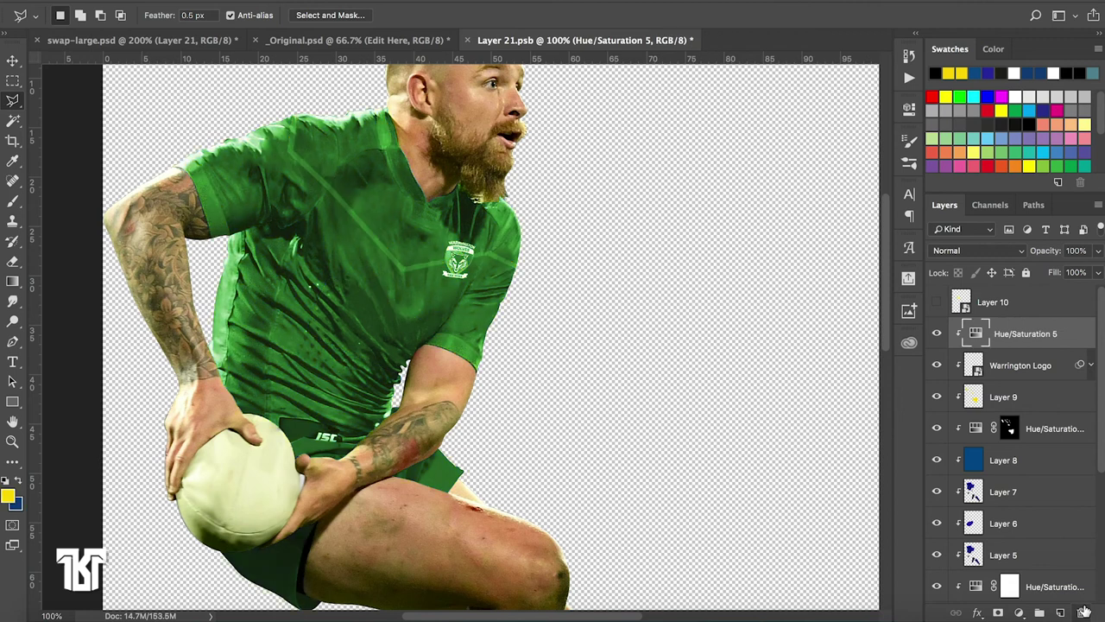
{"action": "left_click", "coordinate": [998, 612]}
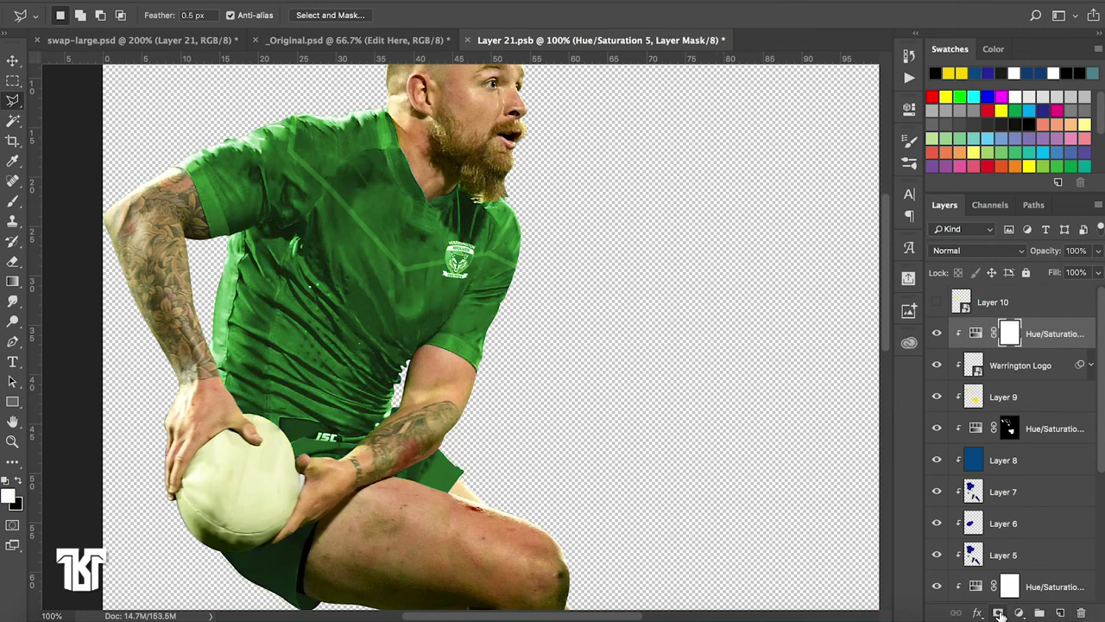
{"action": "key", "text": "ctrl+i"}
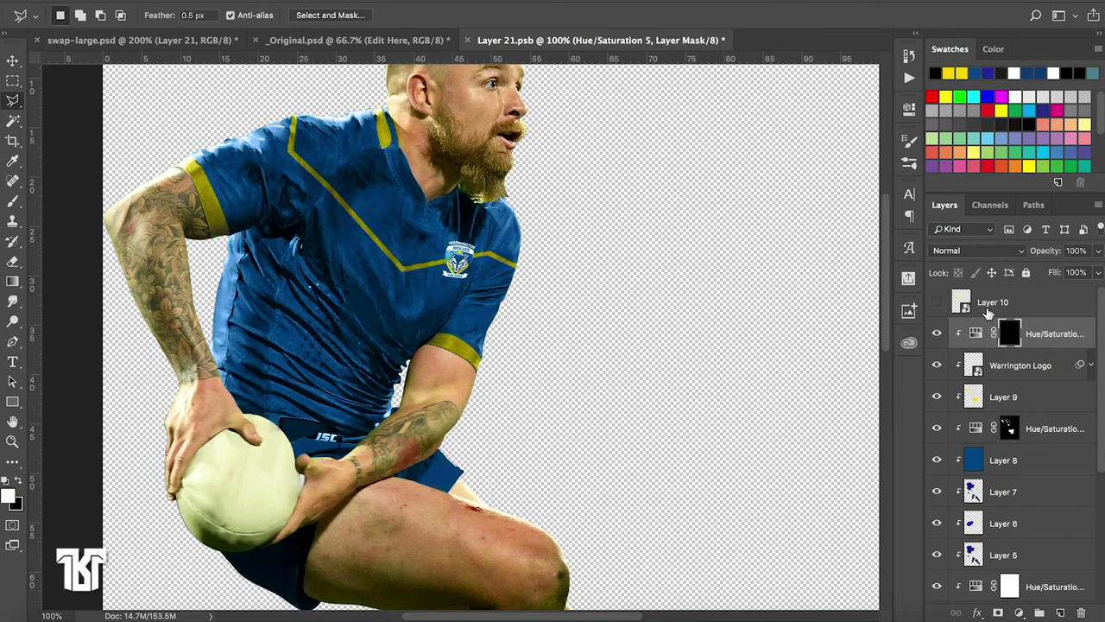
{"action": "left_click", "coordinate": [988, 306]}
{"action": "left_click", "coordinate": [380, 0]}
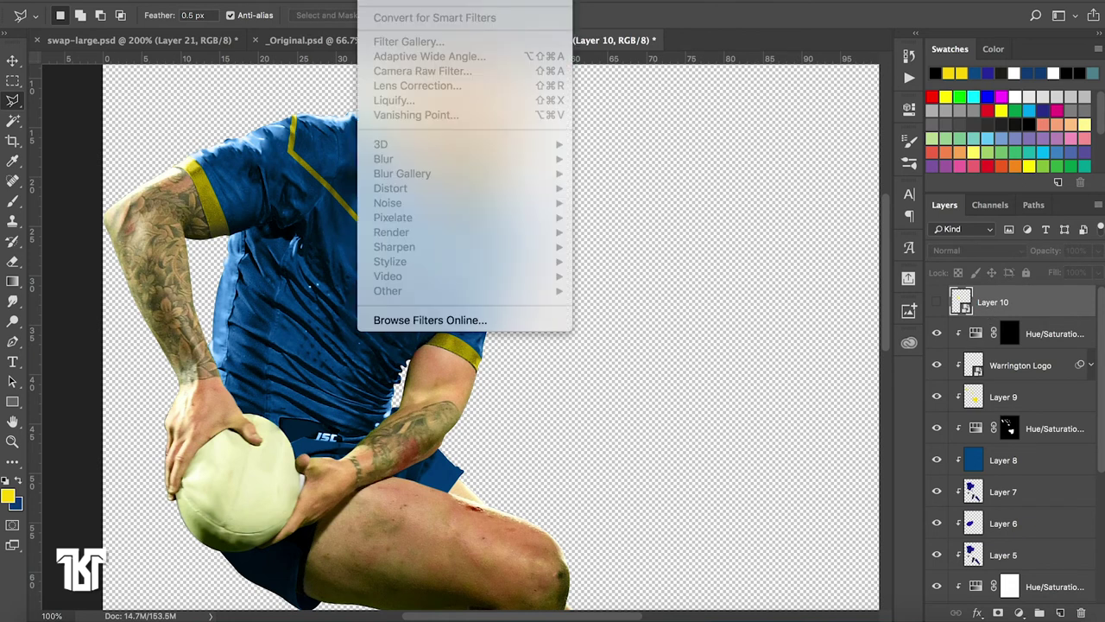
{"action": "left_click", "coordinate": [933, 354]}
{"action": "left_click", "coordinate": [937, 301]}
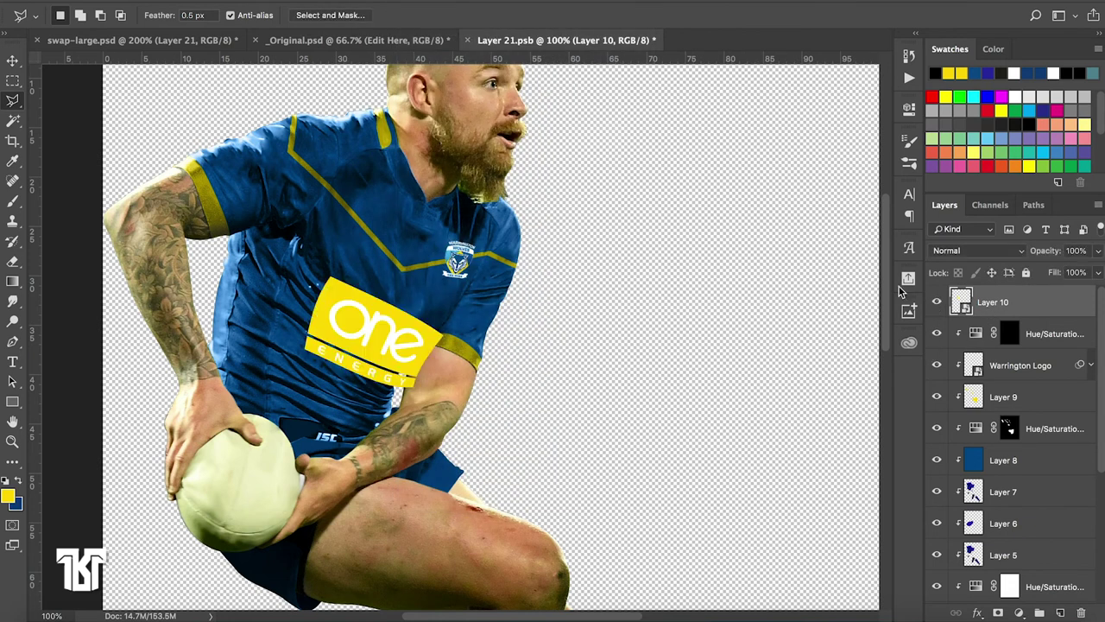
{"action": "left_click", "coordinate": [380, 1]}
Apply a Displace filter at scale 2 using displacement.psd to the One Energy logo
{"action": "left_click", "coordinate": [604, 194]}
{"action": "left_click", "coordinate": [748, 176]}
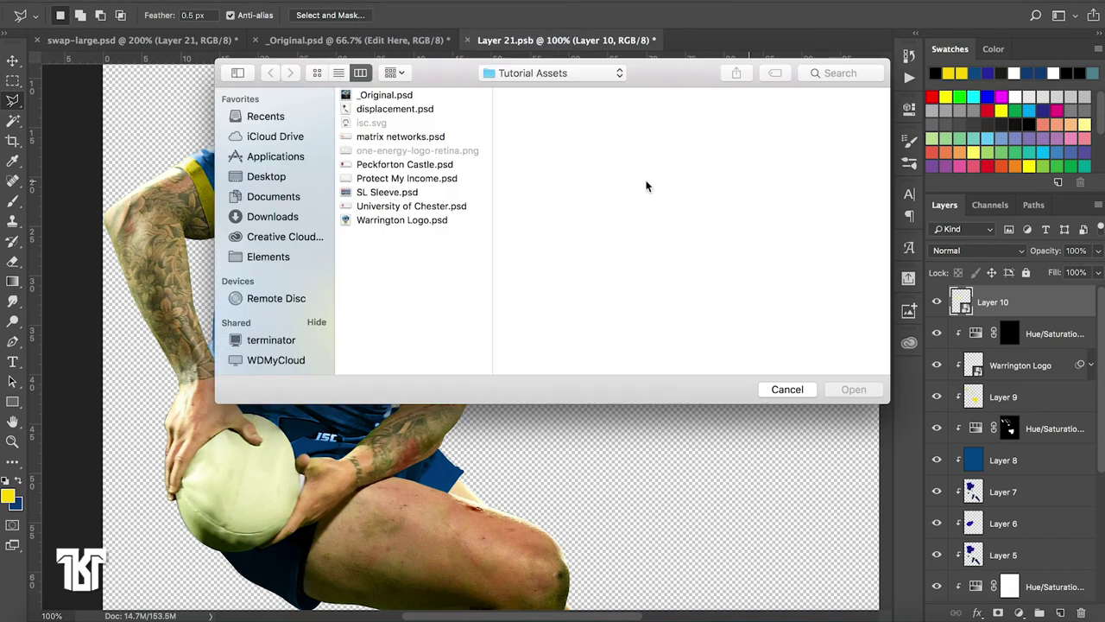
{"action": "left_click", "coordinate": [380, 109]}
{"action": "left_click", "coordinate": [851, 390]}
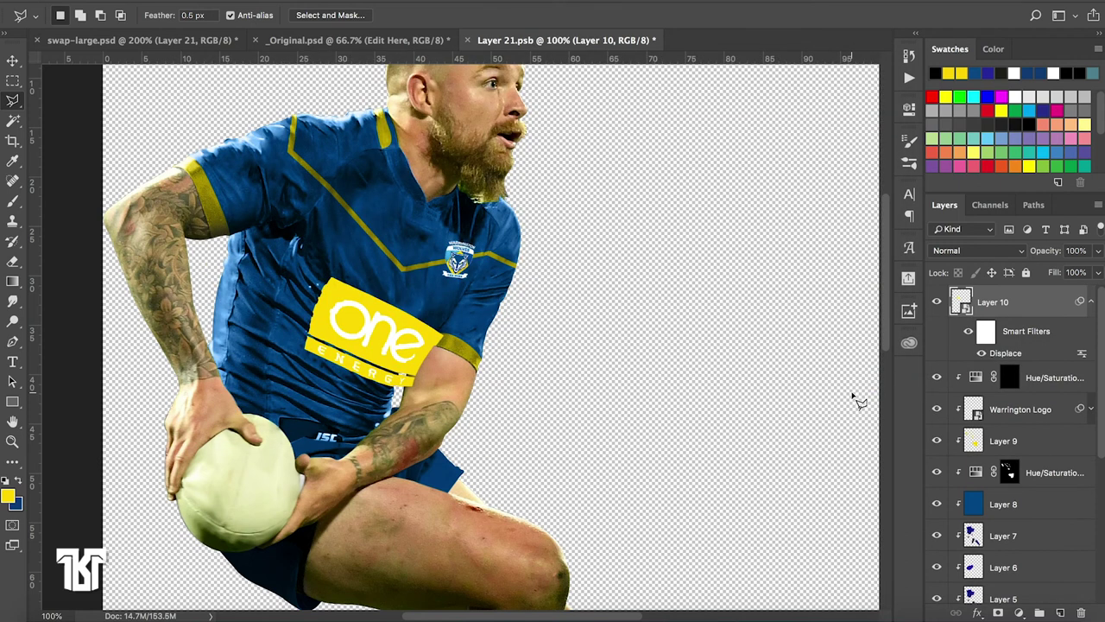
Open Layer 10's contents and hide every layer except the yellow Rectangle 1 copy
{"action": "double_click", "coordinate": [958, 302]}
{"action": "left_click", "coordinate": [937, 367]}
{"action": "left_click_drag", "start_coordinate": [936, 320], "coordinate": [937, 297]}
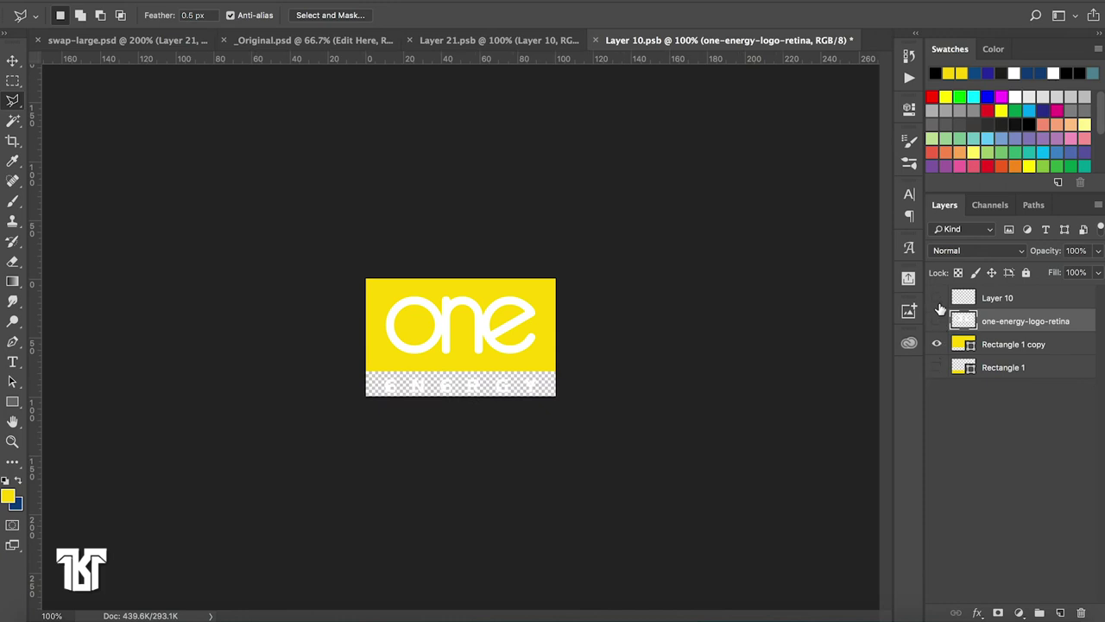
Save the smart object, load the yellow block's shape as a selection, and hide its layer
{"action": "left_click", "coordinate": [592, 41]}
{"action": "left_click", "coordinate": [687, 213]}
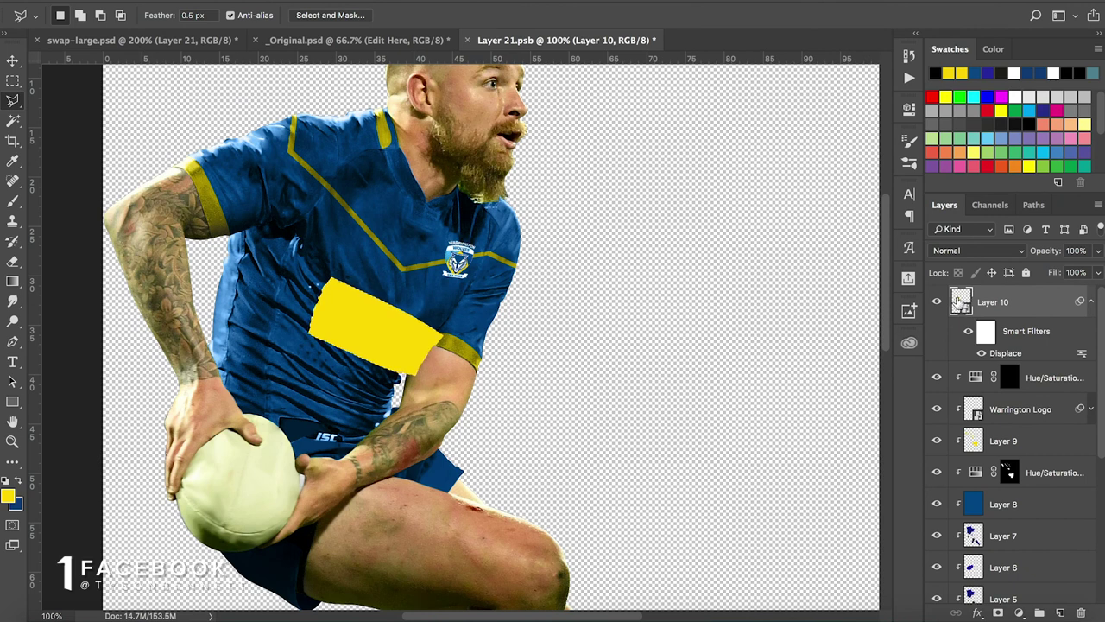
{"action": "left_click", "coordinate": [961, 302], "text": "ctrl"}
{"action": "left_click", "coordinate": [937, 301]}
Subtract the arm and close the slanted chest panel selection down to the right sleeve
{"action": "key", "text": "ctrl+minus"}
{"action": "key", "text": "ctrl+plus"}
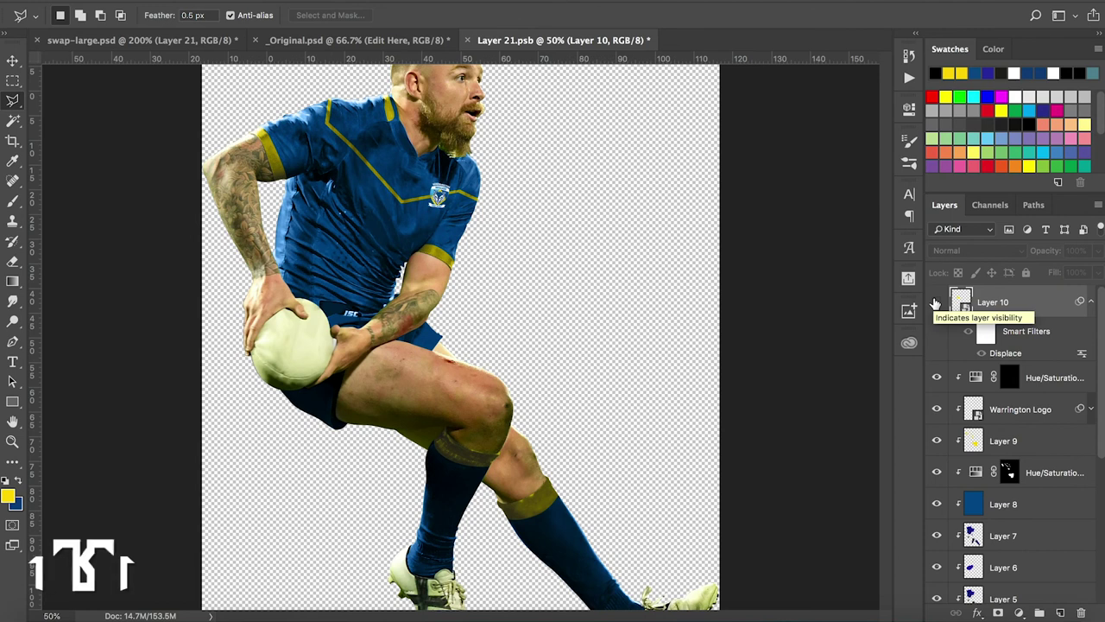
{"action": "key", "text": "ctrl+plus"}
{"action": "key", "text": "ctrl+plus"}
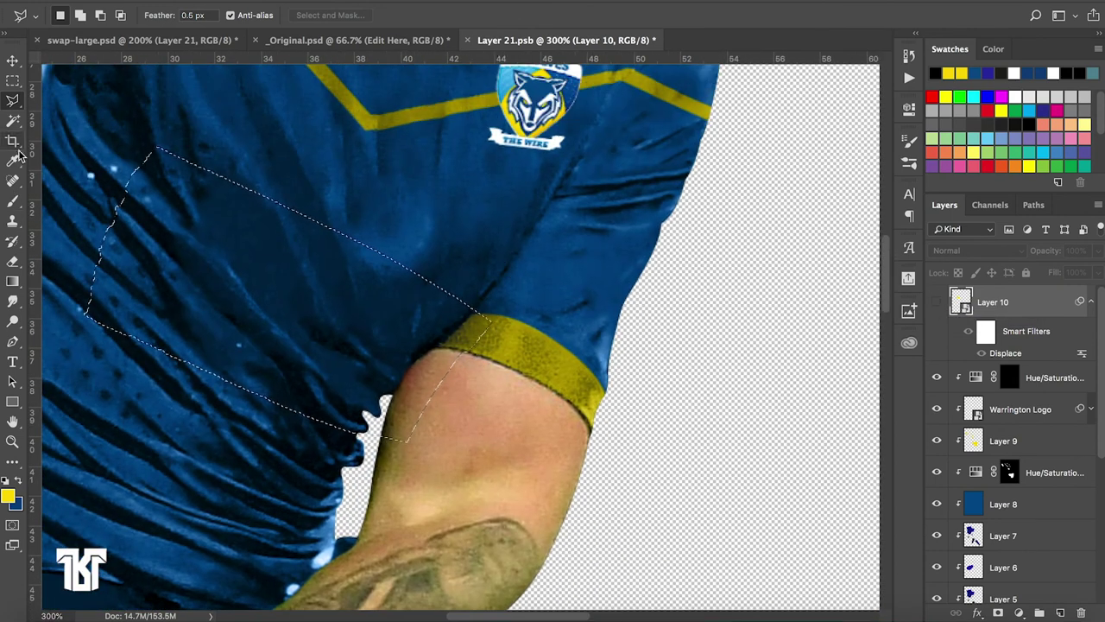
{"action": "key", "text": "alt"}
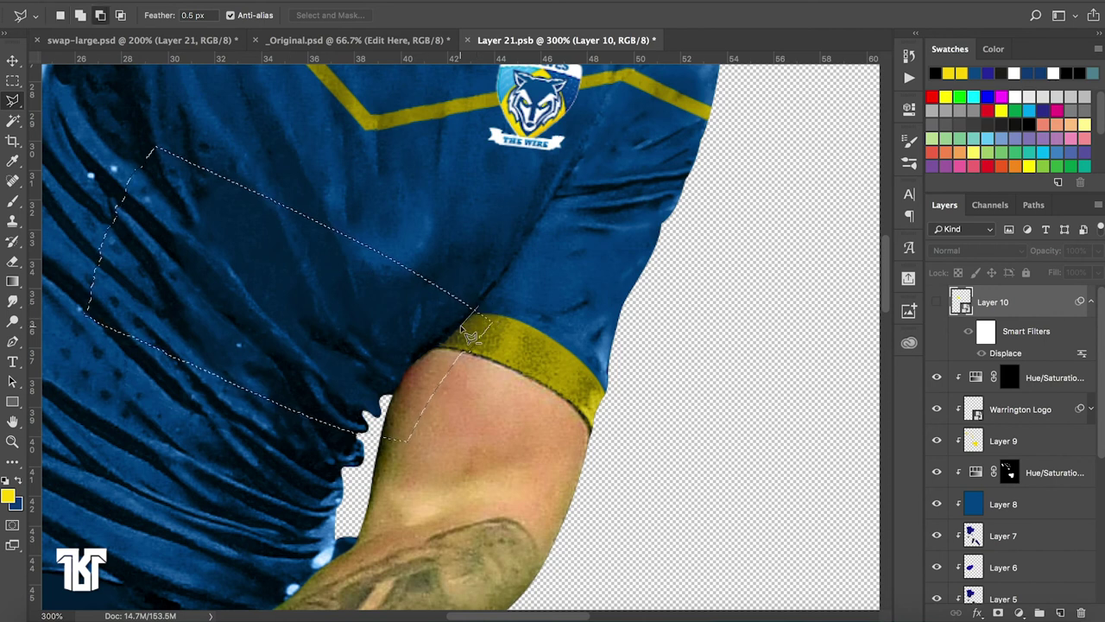
{"action": "left_click", "coordinate": [405, 369]}
{"action": "left_click", "coordinate": [391, 475]}
{"action": "left_click", "coordinate": [568, 413]}
{"action": "left_click", "coordinate": [554, 301]}
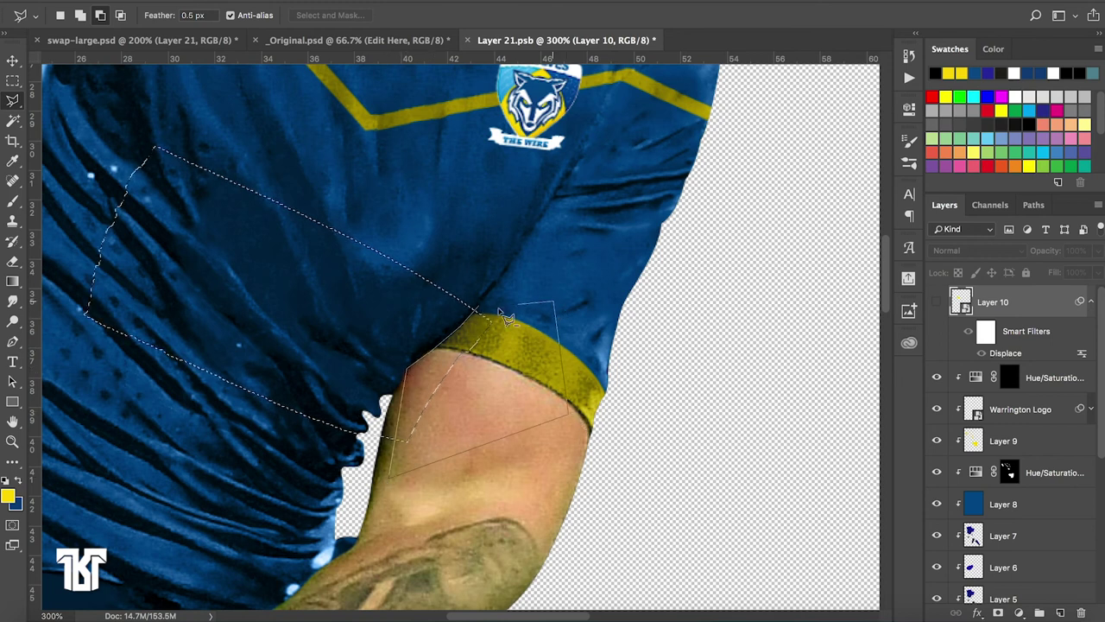
{"action": "left_click", "coordinate": [477, 308]}
{"action": "scroll", "coordinate": [477, 311], "scroll_direction": "down", "scroll_amount": 3}
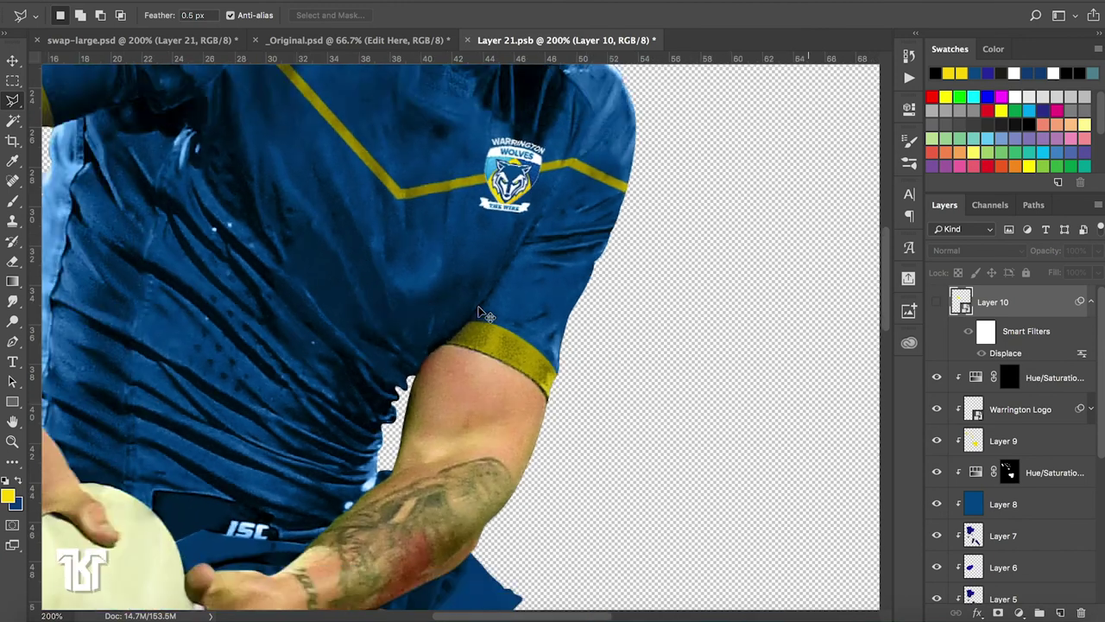
{"action": "scroll", "coordinate": [479, 311], "scroll_direction": "down", "scroll_amount": 1}
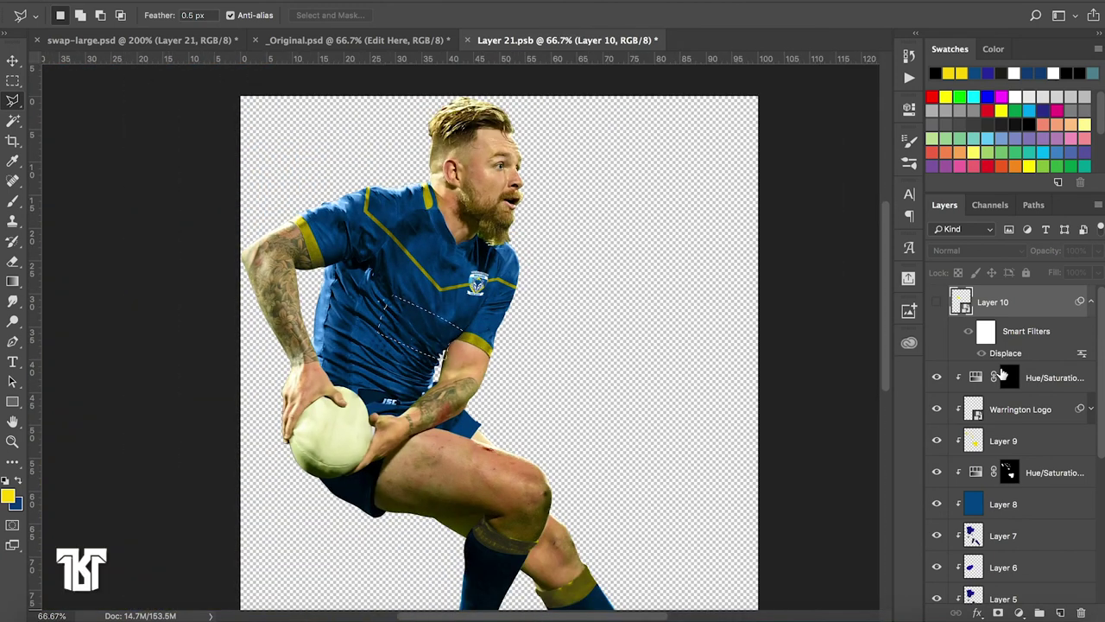
Fill the selection on the Hue/Saturation mask with white to turn the chest panel green
{"action": "left_click", "coordinate": [1006, 378]}
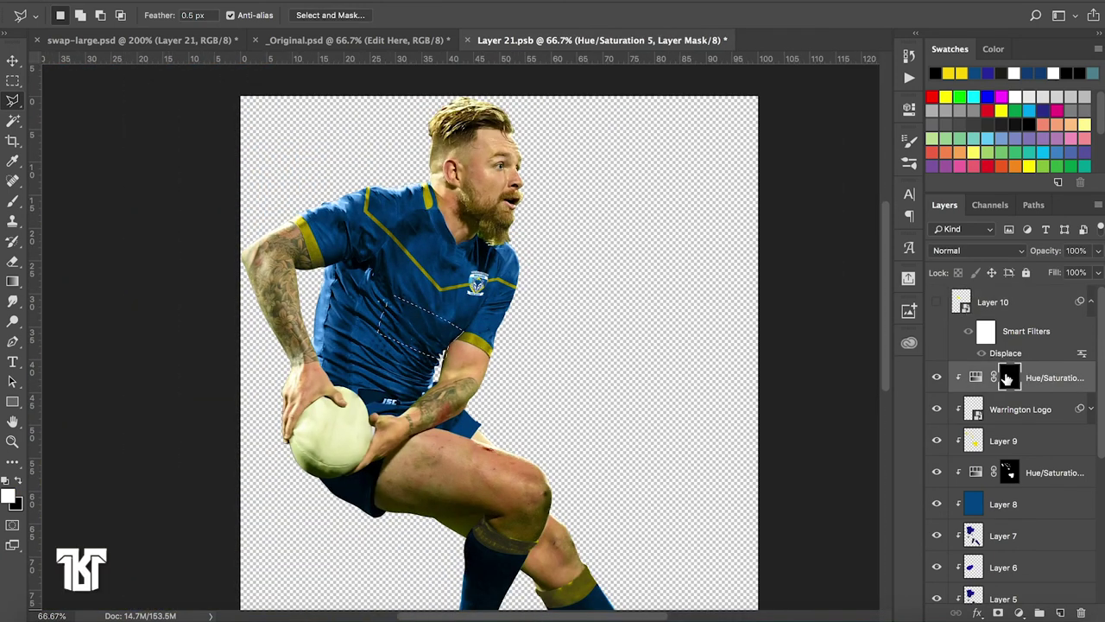
{"action": "key", "text": "alt+BackSpace"}
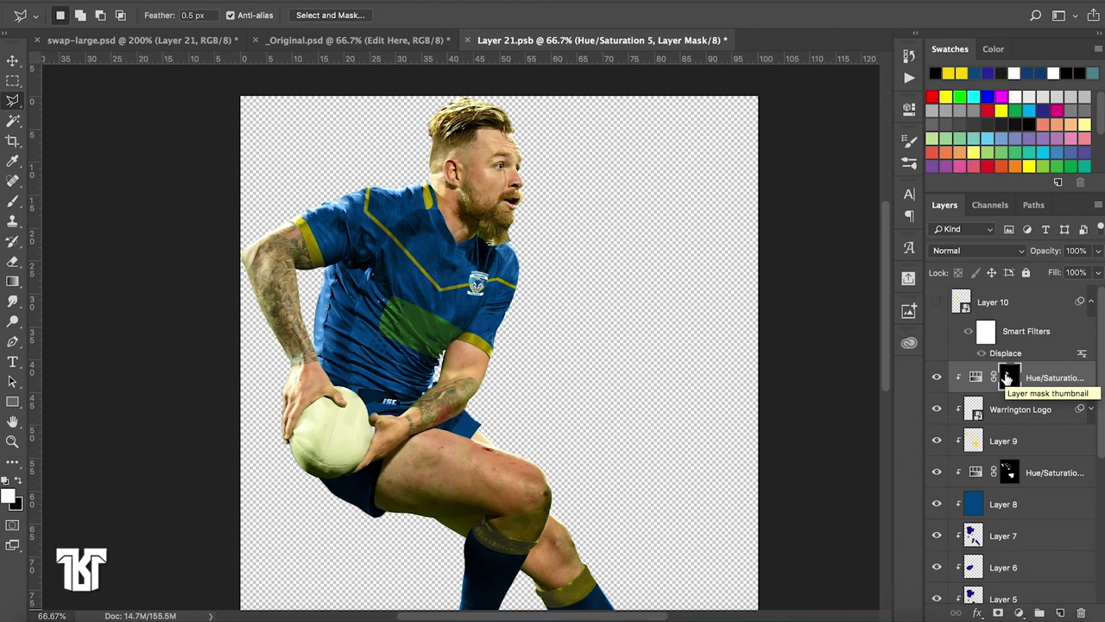
{"action": "key", "text": "ctrl+plus"}
{"action": "key", "text": "ctrl+plus"}
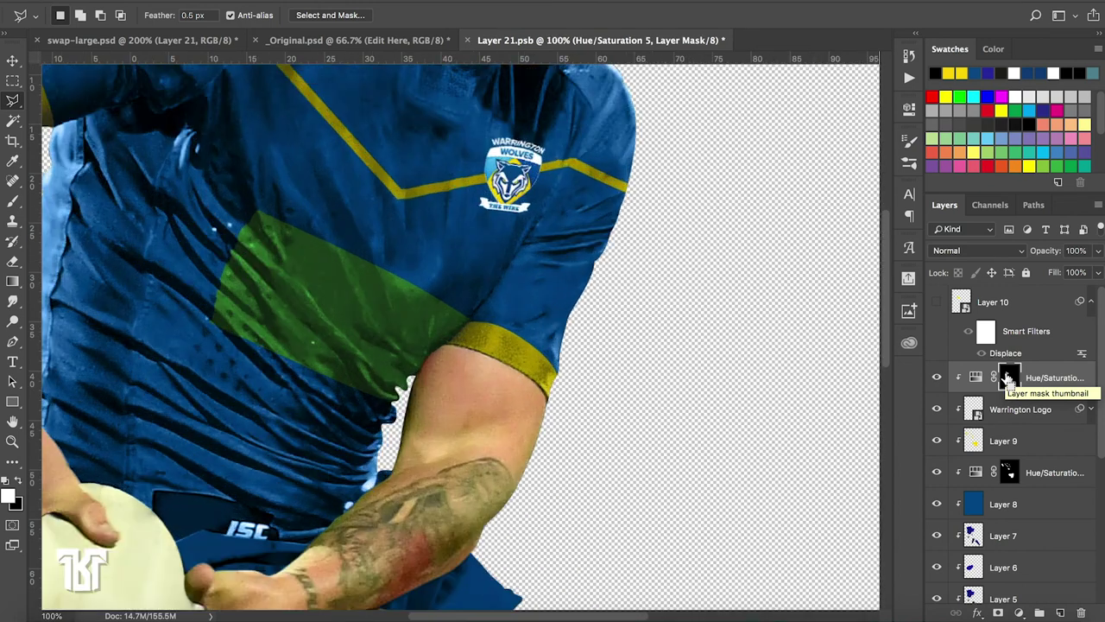
{"action": "key", "text": "ctrl+plus"}
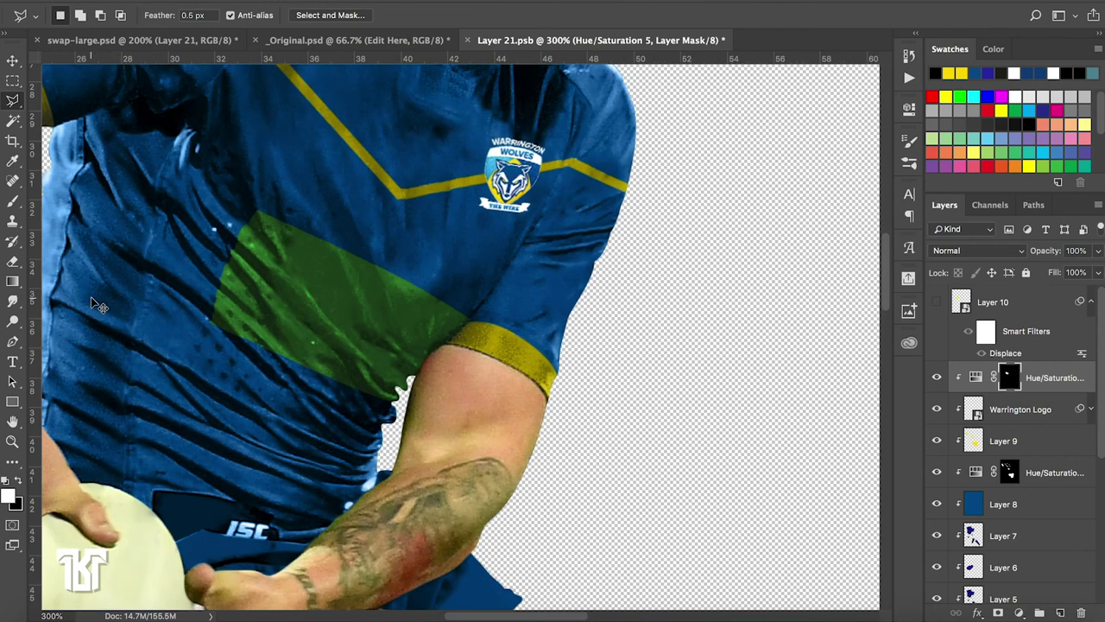
{"action": "key", "text": "ctrl+1"}
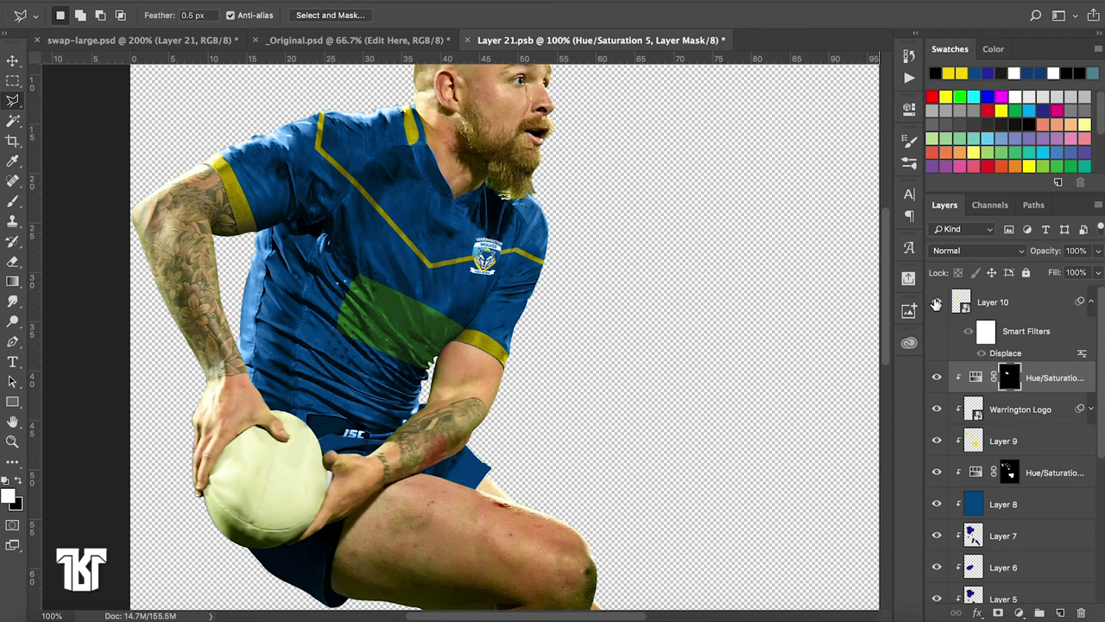
Show Layer 10 and edit its smart object to display only the thin yellow bar, then save
{"action": "left_click", "coordinate": [937, 302]}
{"action": "double_click", "coordinate": [965, 304]}
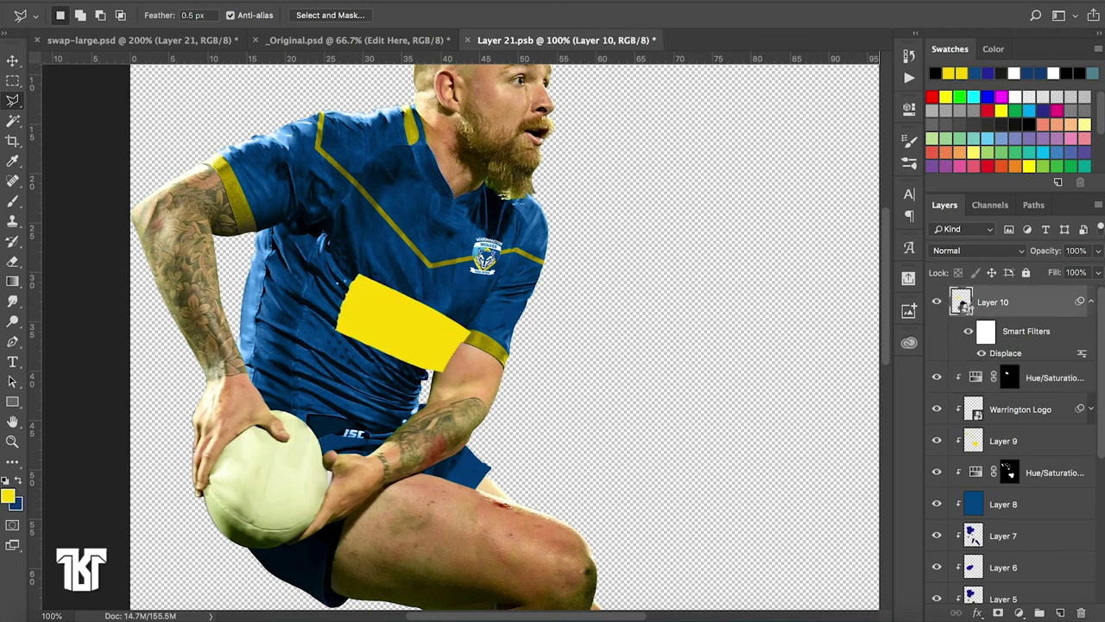
{"action": "left_click", "coordinate": [937, 345]}
{"action": "left_click", "coordinate": [937, 367]}
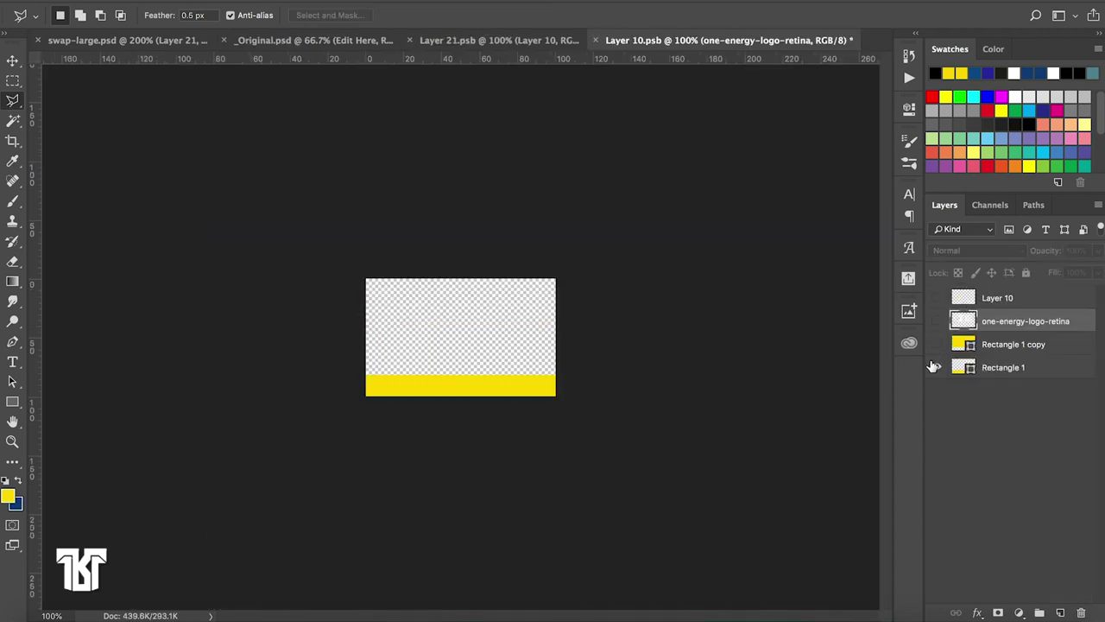
{"action": "left_click", "coordinate": [595, 41]}
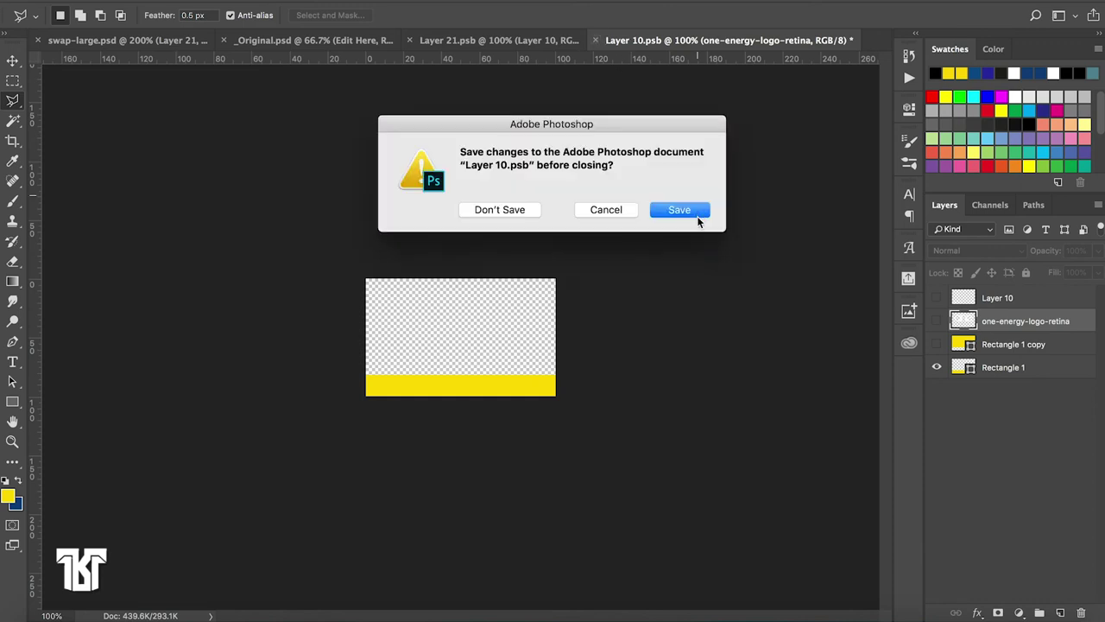
{"action": "left_click", "coordinate": [696, 216]}
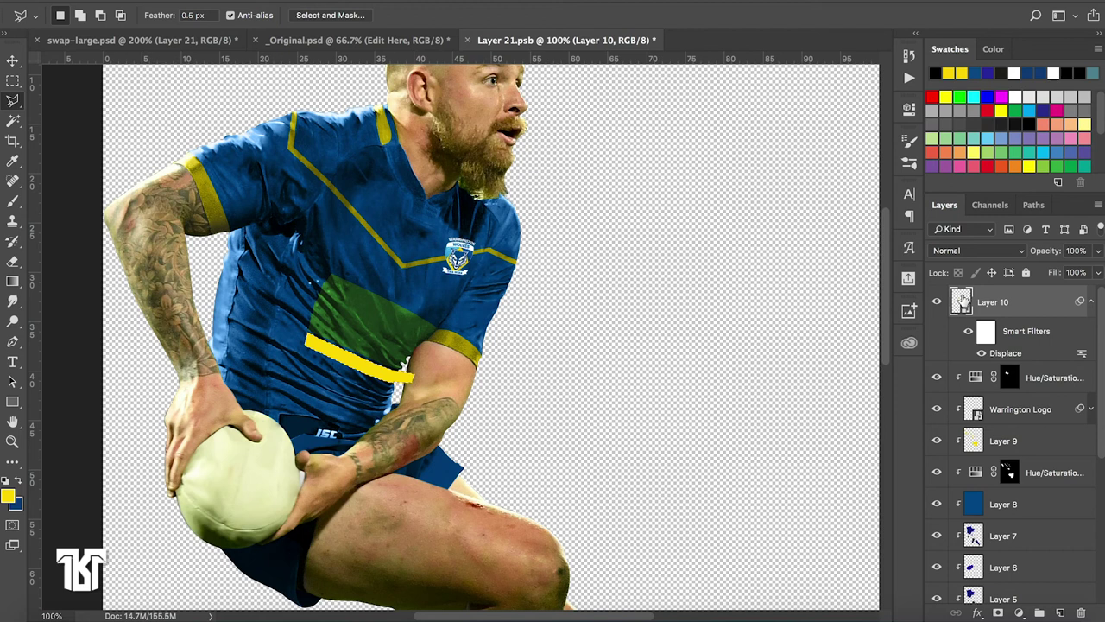
{"action": "left_click", "coordinate": [1040, 372]}
Hide Layer 10 and add a Hue/Saturation adjustment clipped to the band layer below
{"action": "left_click", "coordinate": [1018, 612]}
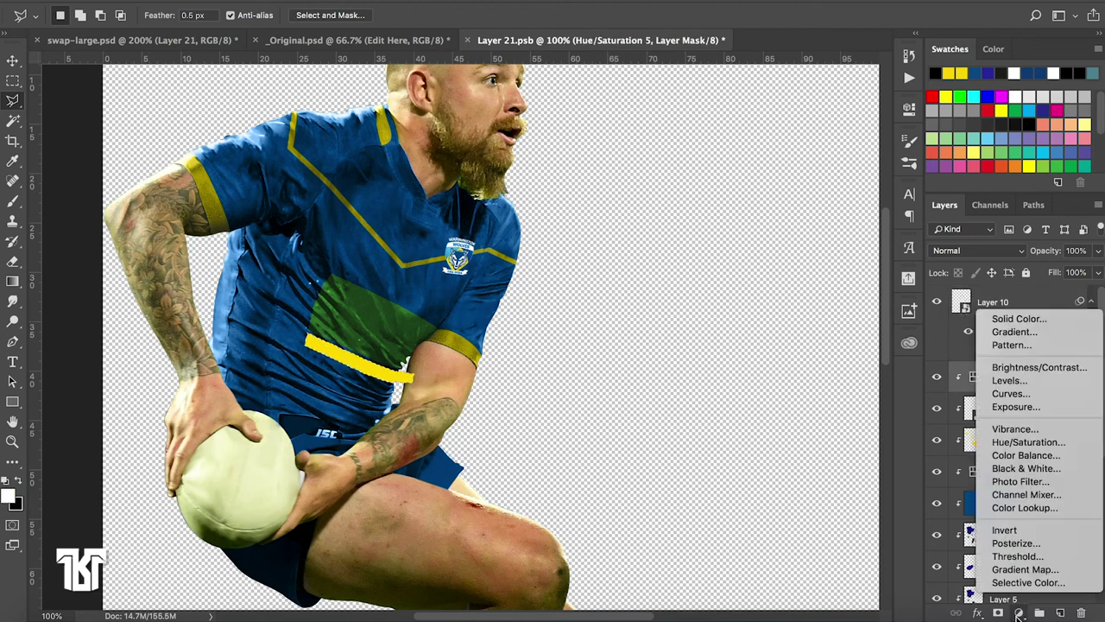
{"action": "left_click", "coordinate": [1027, 442]}
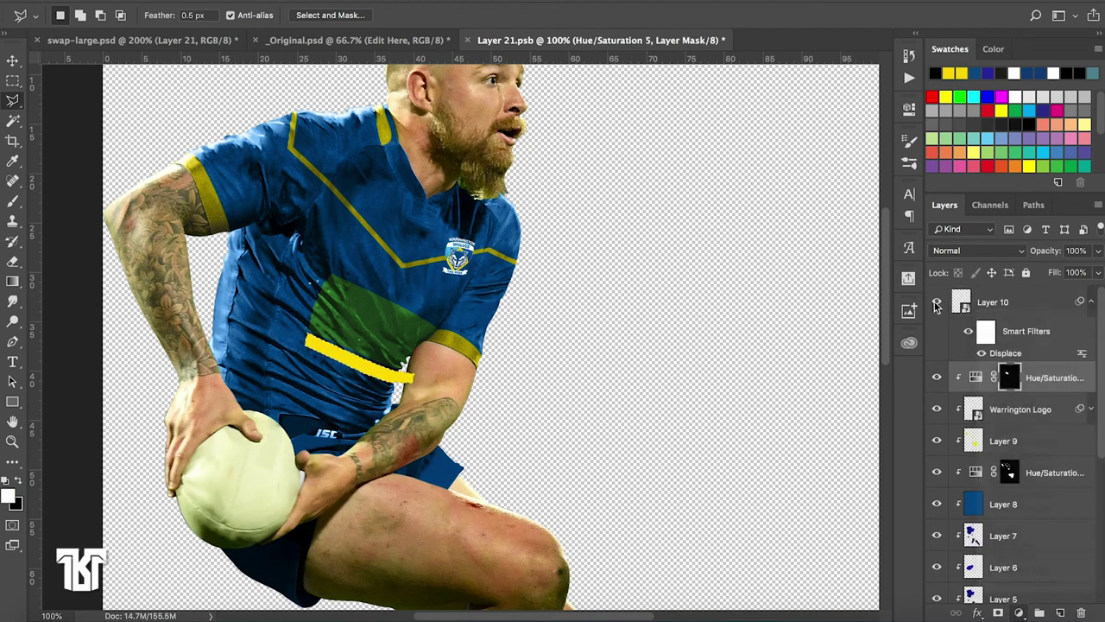
{"action": "left_click", "coordinate": [1019, 612]}
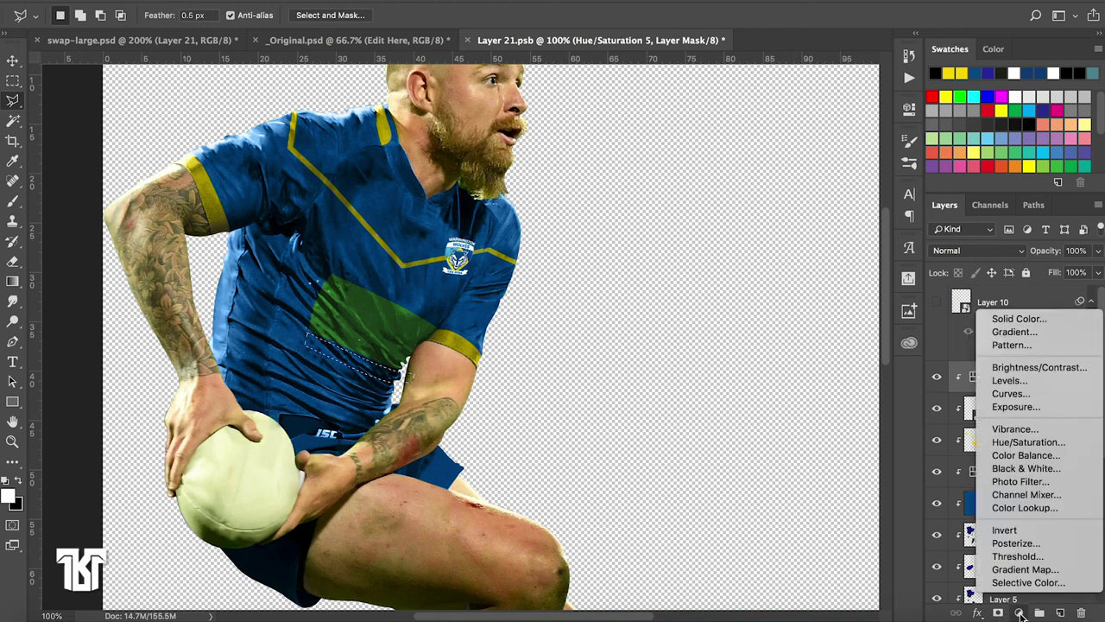
{"action": "left_click", "coordinate": [1029, 442]}
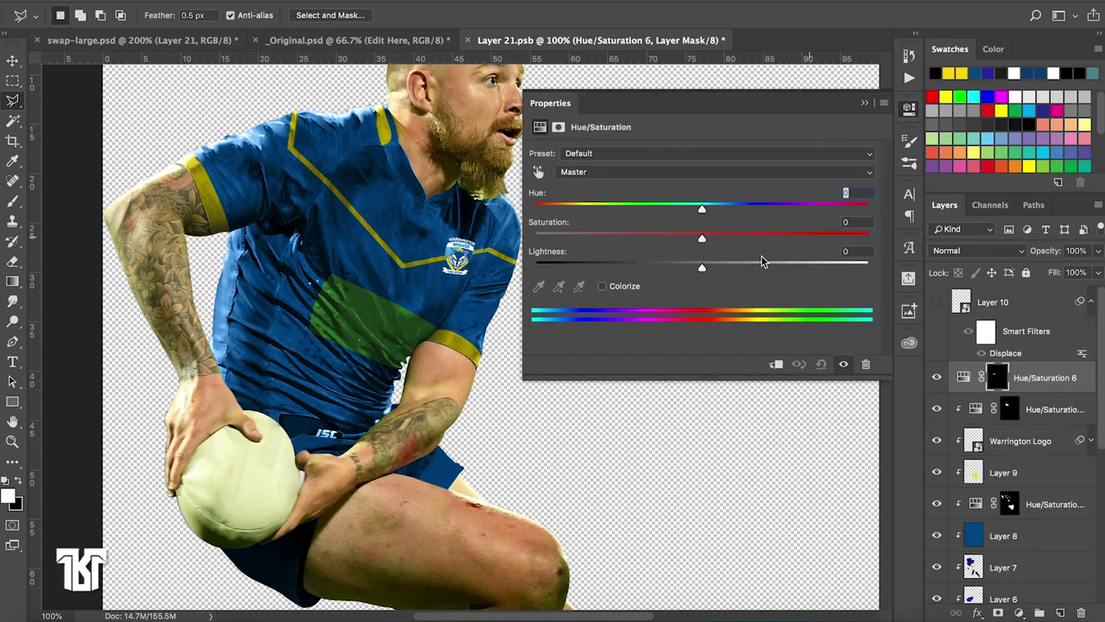
{"action": "left_click", "coordinate": [776, 364]}
Set Saturation to -100 and Lightness to -64, then open Layer 10's smart object contents
{"action": "left_click_drag", "start_coordinate": [702, 240], "coordinate": [522, 243]}
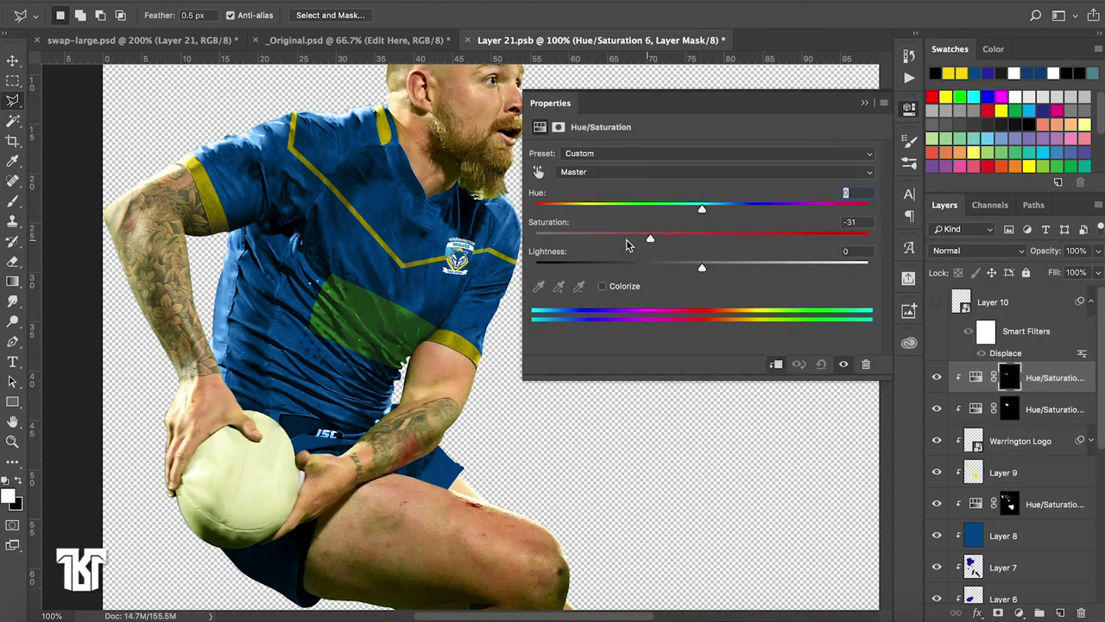
{"action": "left_click_drag", "start_coordinate": [701, 267], "coordinate": [610, 265]}
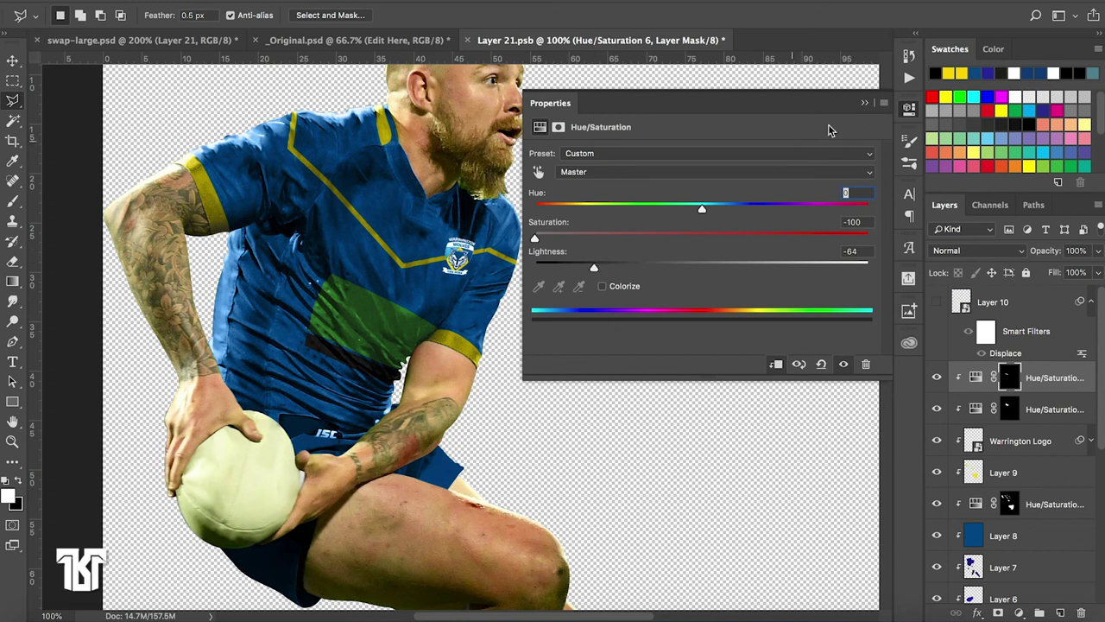
{"action": "left_click", "coordinate": [864, 103]}
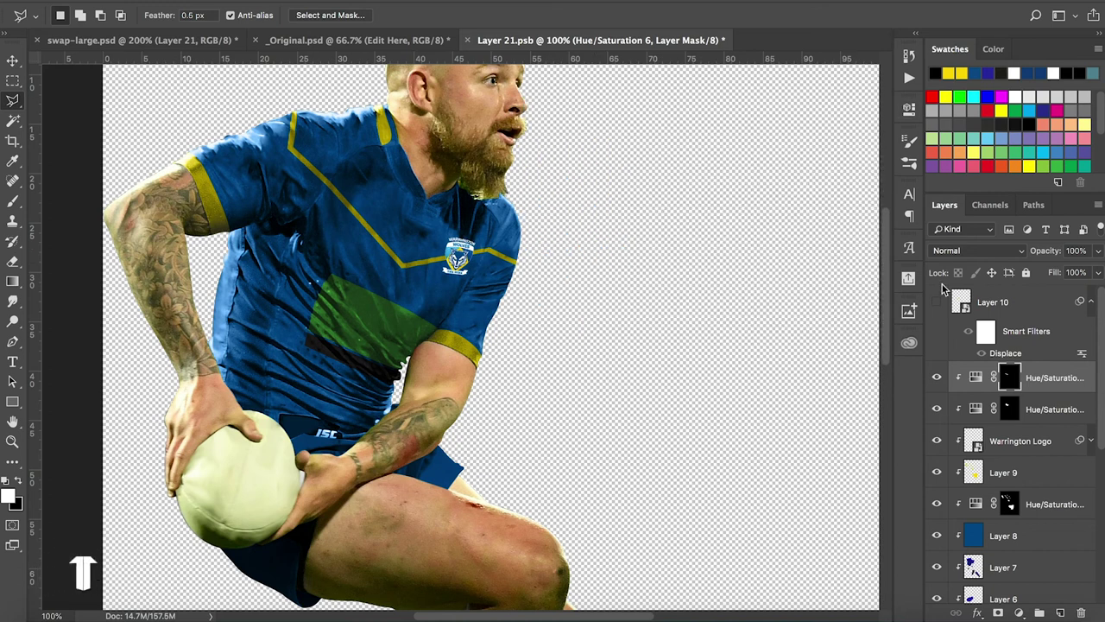
{"action": "double_click", "coordinate": [962, 308]}
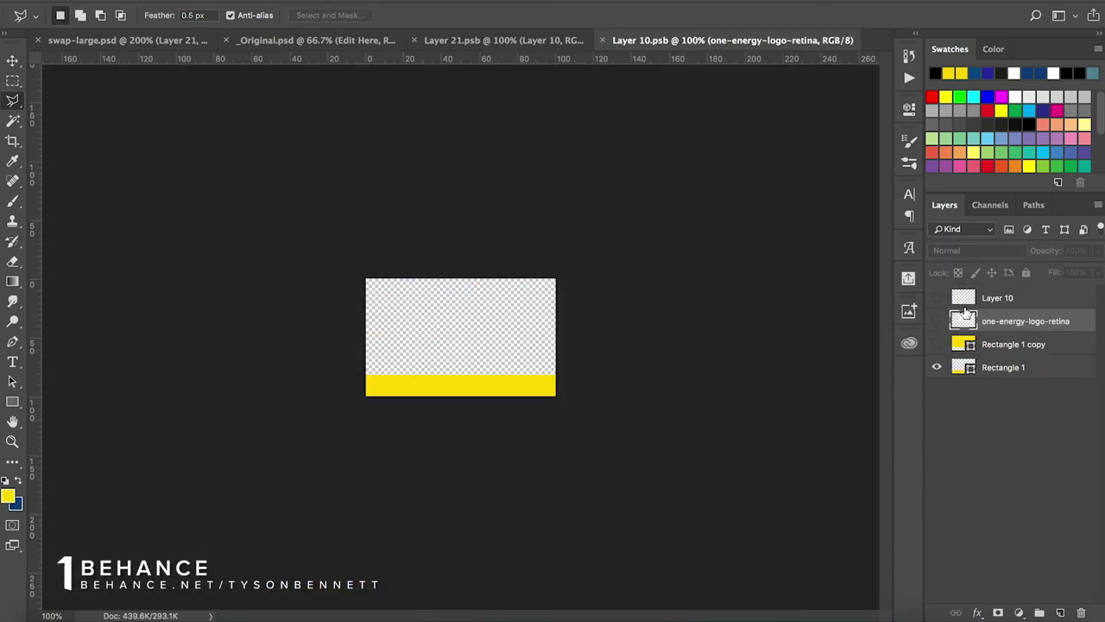
In Layer 10.psb, hide Rectangle 1, show one-energy-logo-retina, and save it back
{"action": "left_click", "coordinate": [936, 368]}
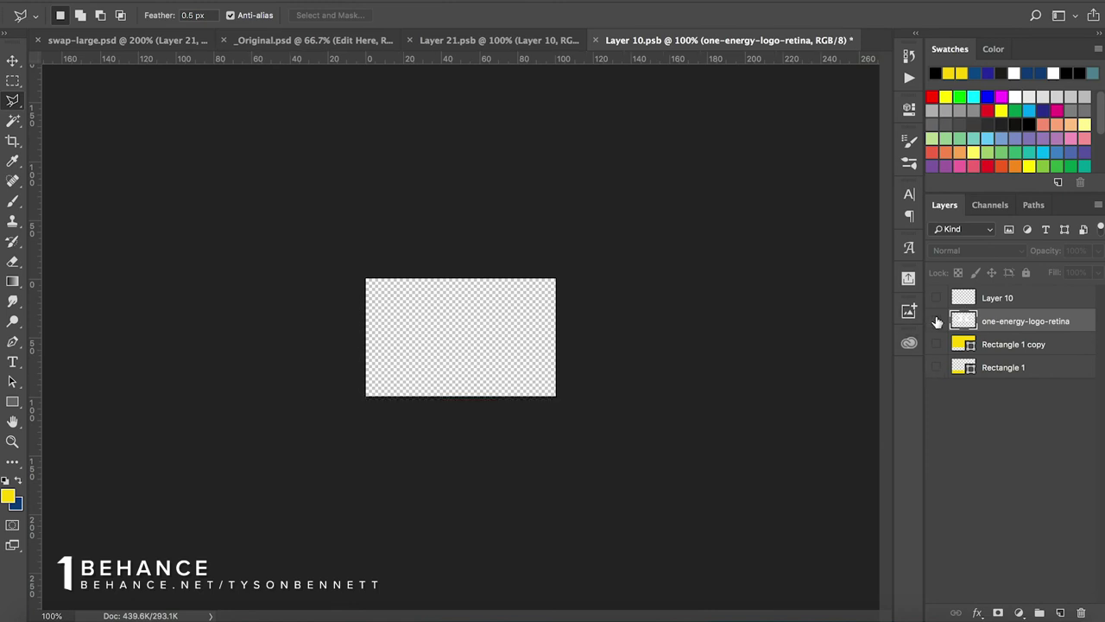
{"action": "left_click_drag", "start_coordinate": [936, 321], "coordinate": [937, 297]}
{"action": "left_click", "coordinate": [595, 40]}
{"action": "left_click", "coordinate": [669, 213]}
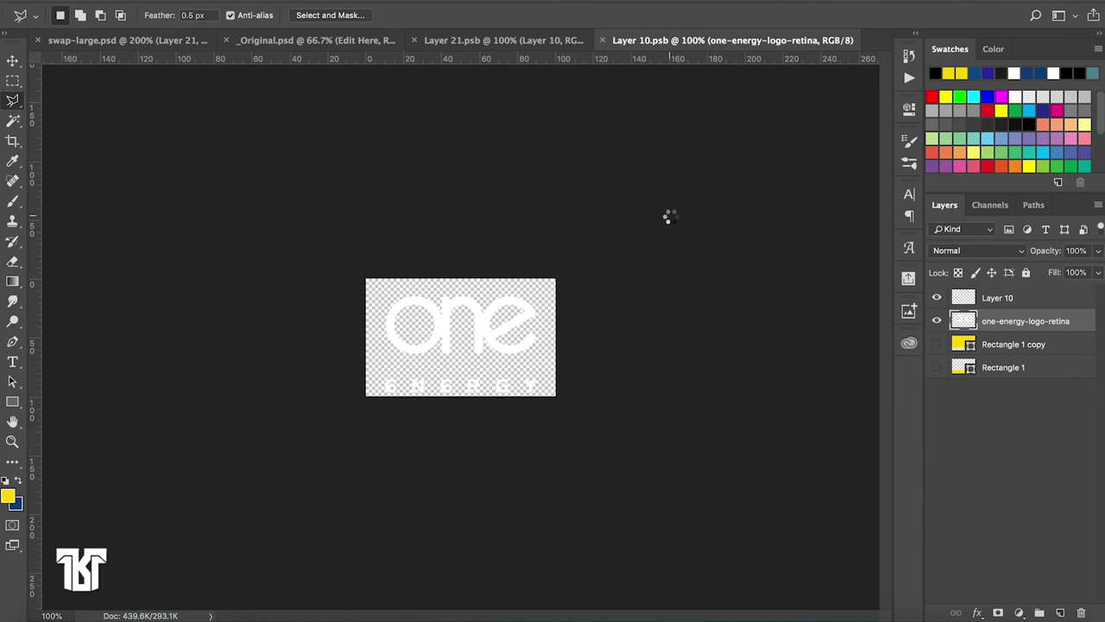
Load the One Energy logo's outline as a selection and target the darkening adjustment's mask
{"action": "left_click", "coordinate": [961, 300], "text": "ctrl"}
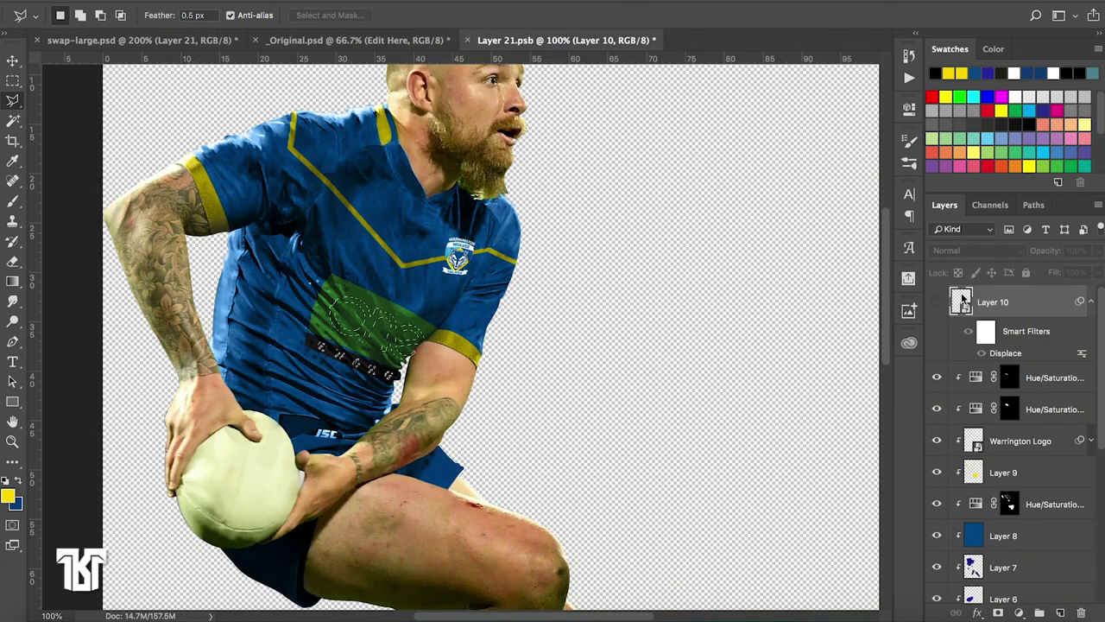
{"action": "left_click", "coordinate": [1008, 377]}
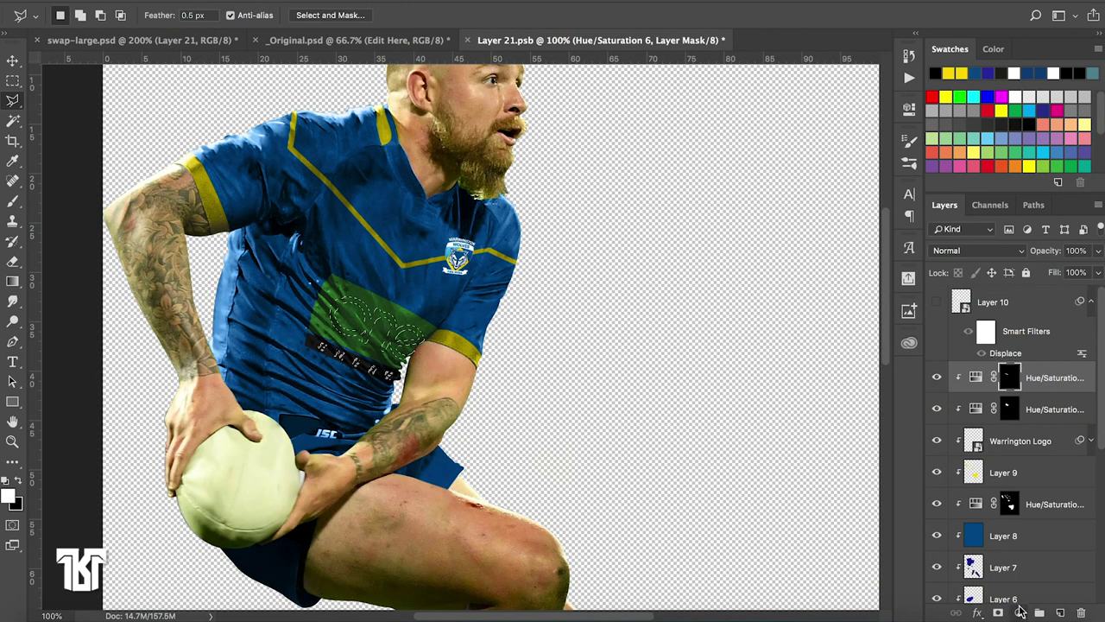
{"action": "left_click", "coordinate": [1018, 612]}
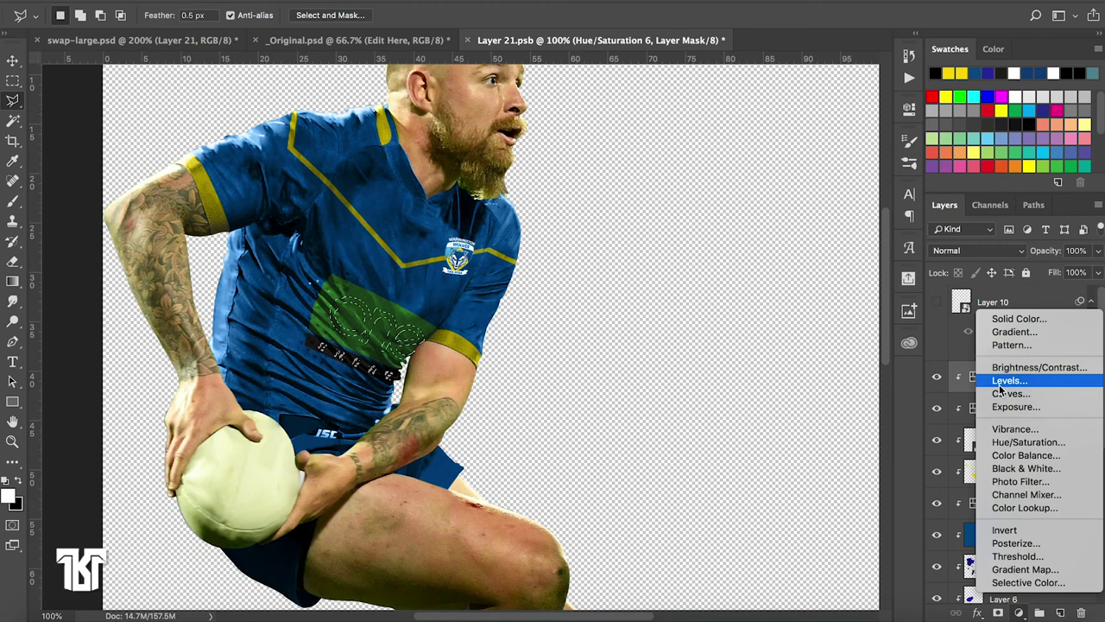
Add a clipped Hue/Saturation layer with Colorize, Saturation 0 and Lightness +88 to whiten the sponsor logo
{"action": "left_click", "coordinate": [1014, 443]}
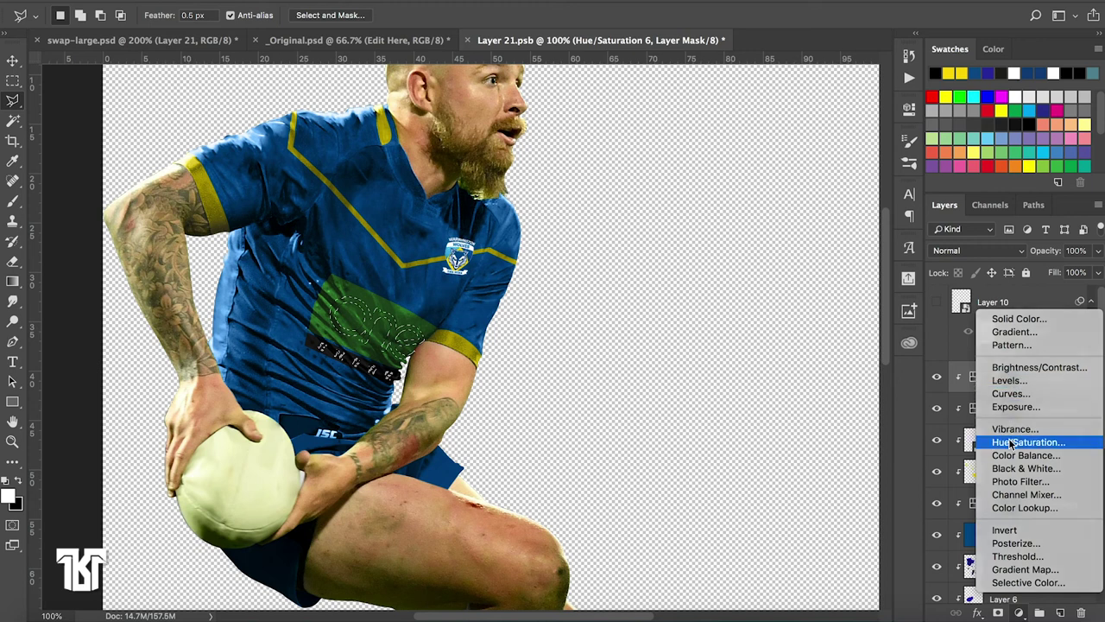
{"action": "left_click", "coordinate": [776, 366]}
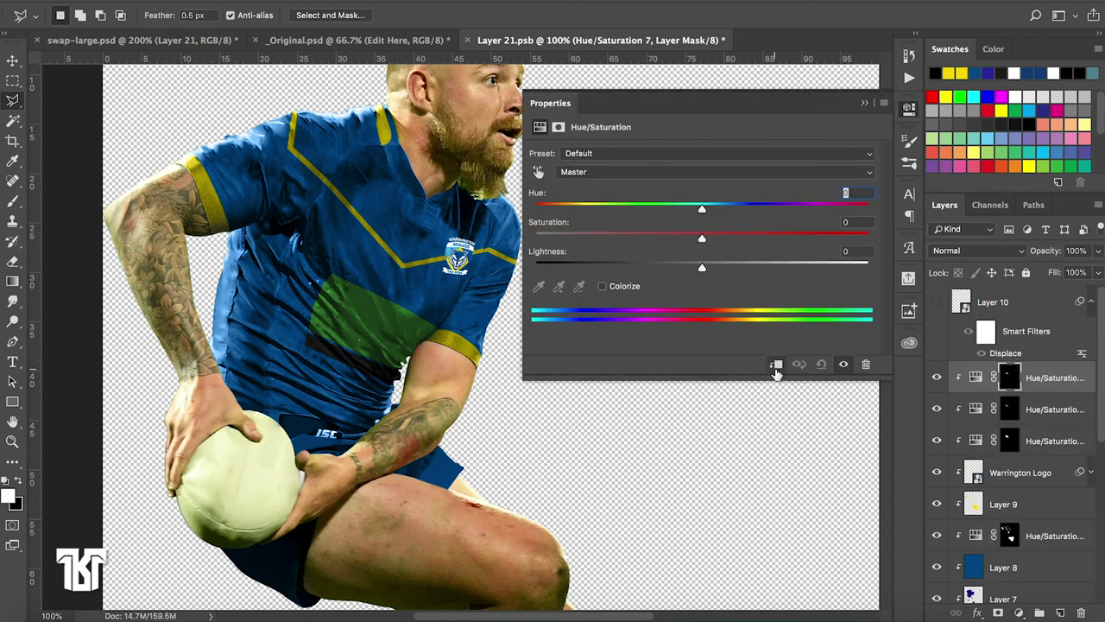
{"action": "left_click", "coordinate": [603, 286]}
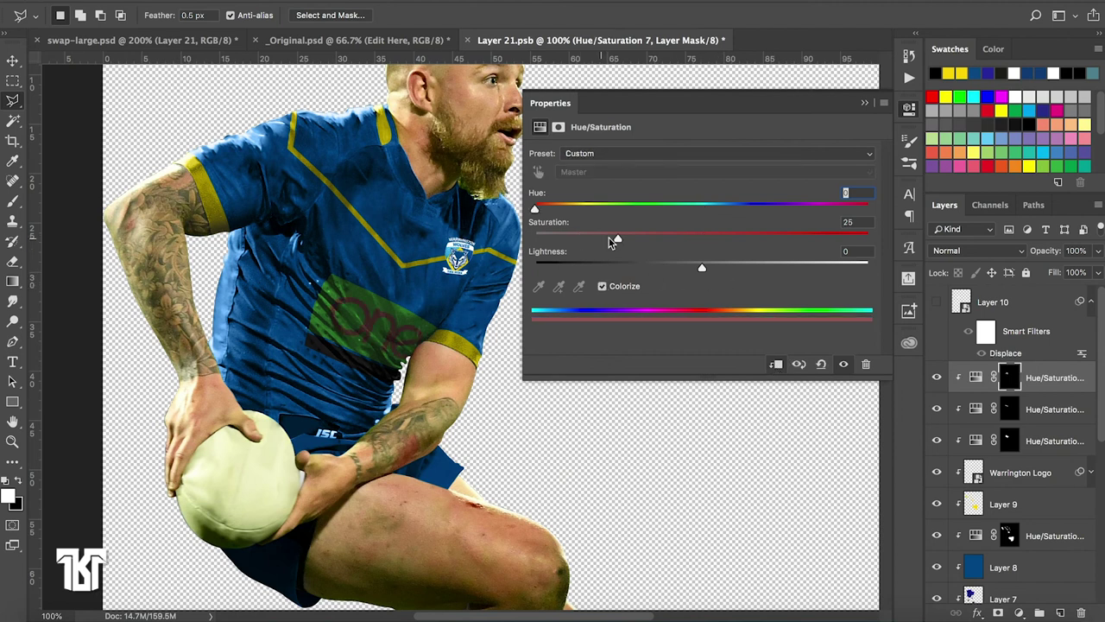
{"action": "left_click_drag", "start_coordinate": [618, 241], "coordinate": [524, 242]}
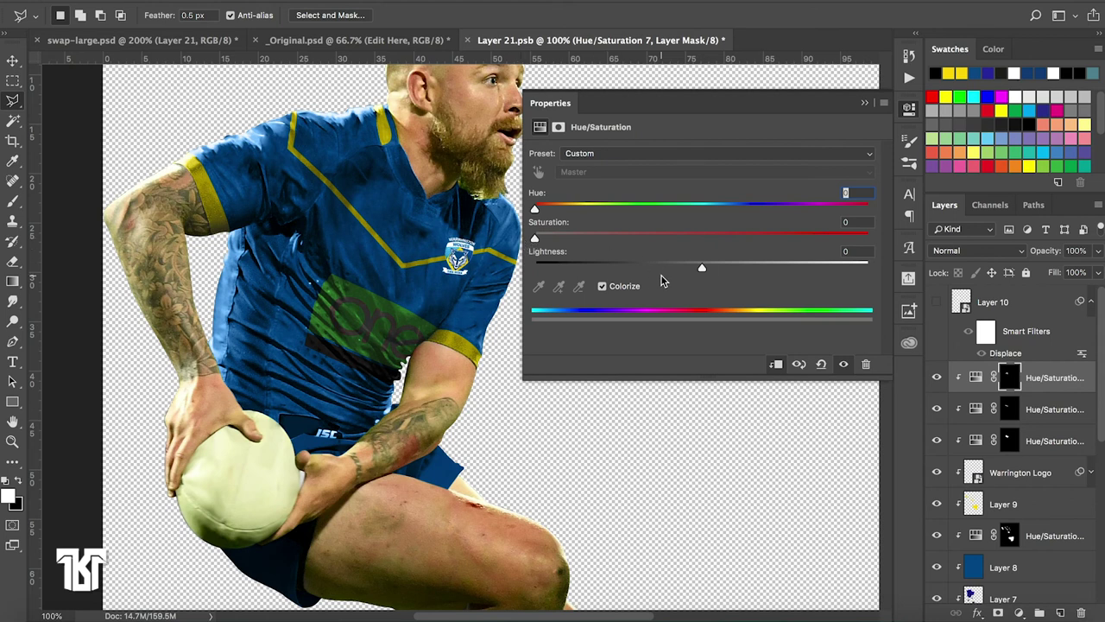
{"action": "left_click_drag", "start_coordinate": [701, 271], "coordinate": [880, 273]}
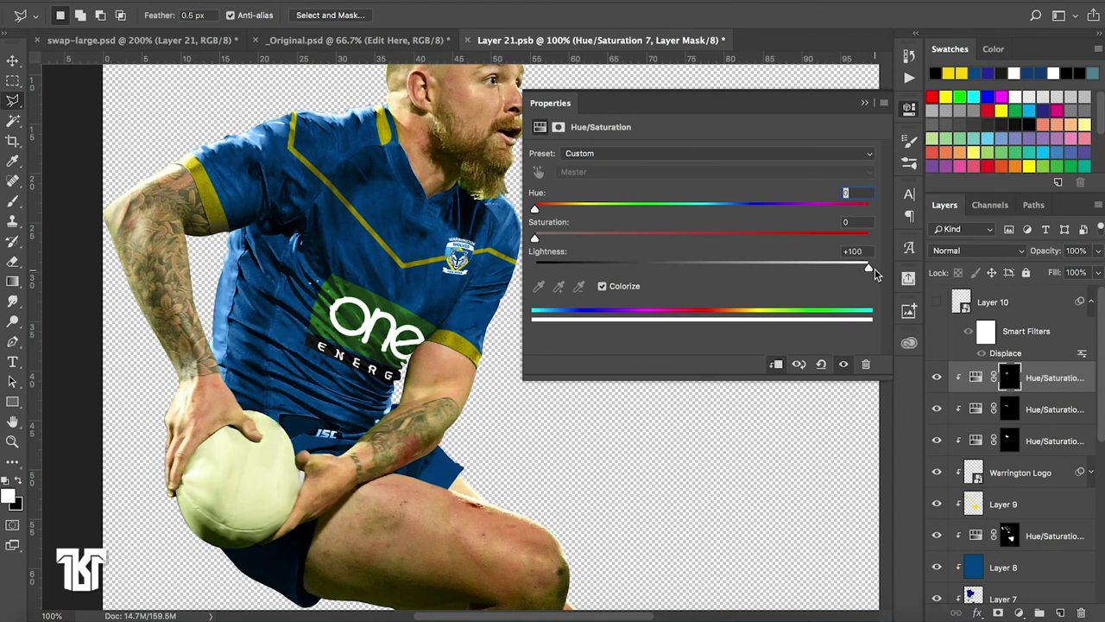
{"action": "left_click_drag", "start_coordinate": [850, 264], "coordinate": [854, 269]}
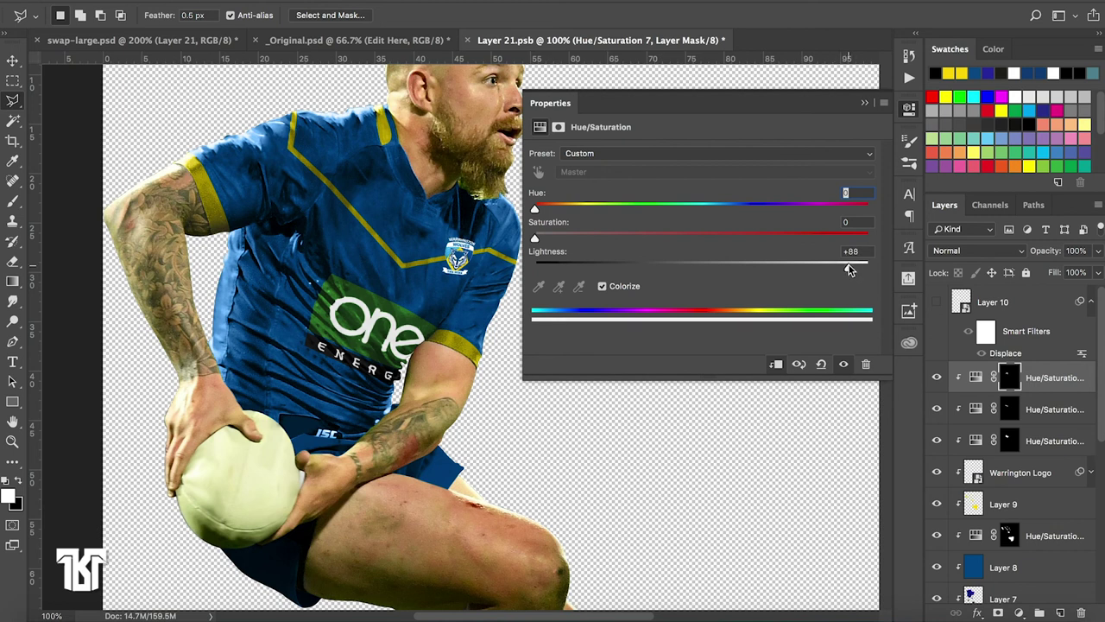
{"action": "left_click", "coordinate": [864, 103]}
{"action": "key", "text": "ctrl+minus"}
Delete Layer 10 with its Displace filter after comparing the image with it hidden and shown
{"action": "key", "text": "ctrl+minus"}
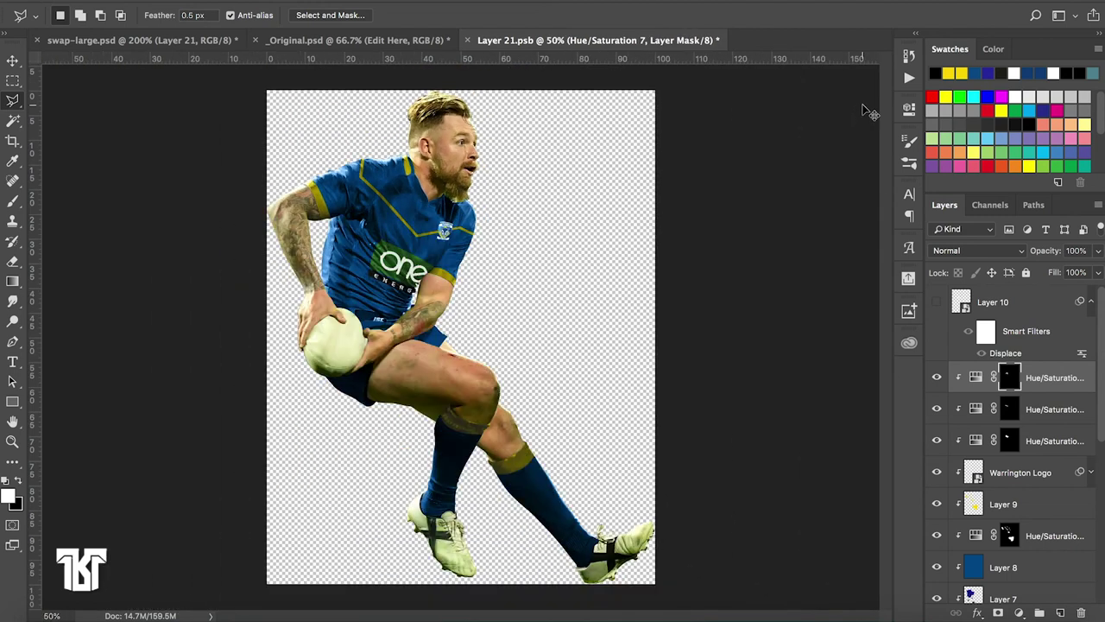
{"action": "key", "text": "ctrl+minus"}
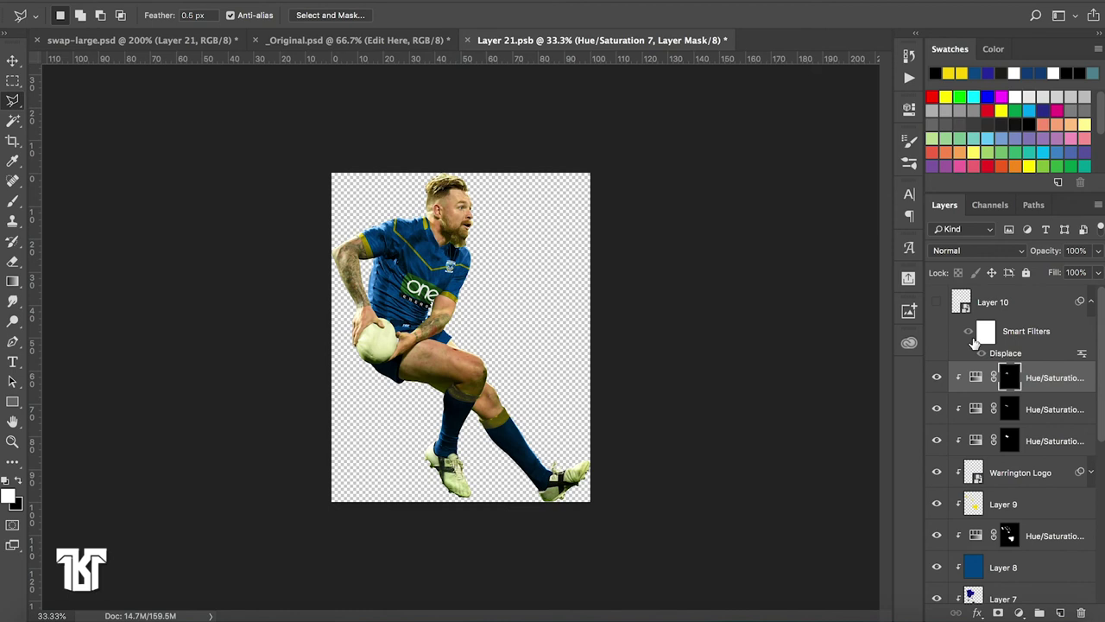
{"action": "left_click", "coordinate": [937, 302]}
{"action": "left_click", "coordinate": [936, 302]}
{"action": "left_click_drag", "start_coordinate": [1028, 321], "coordinate": [1084, 611]}
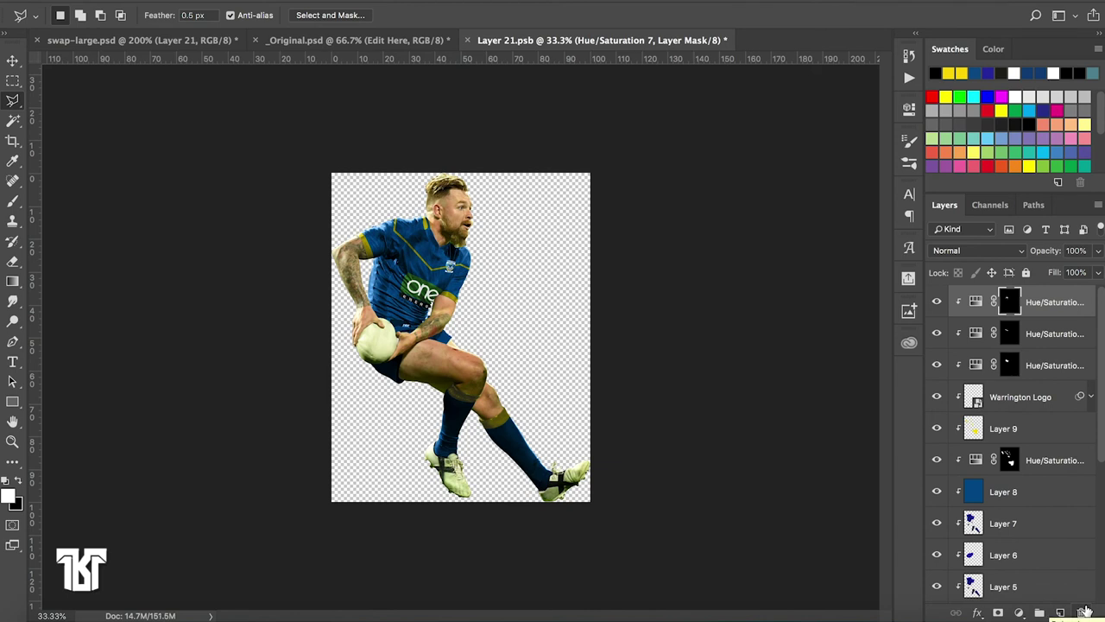
{"action": "key", "text": "ctrl+plus"}
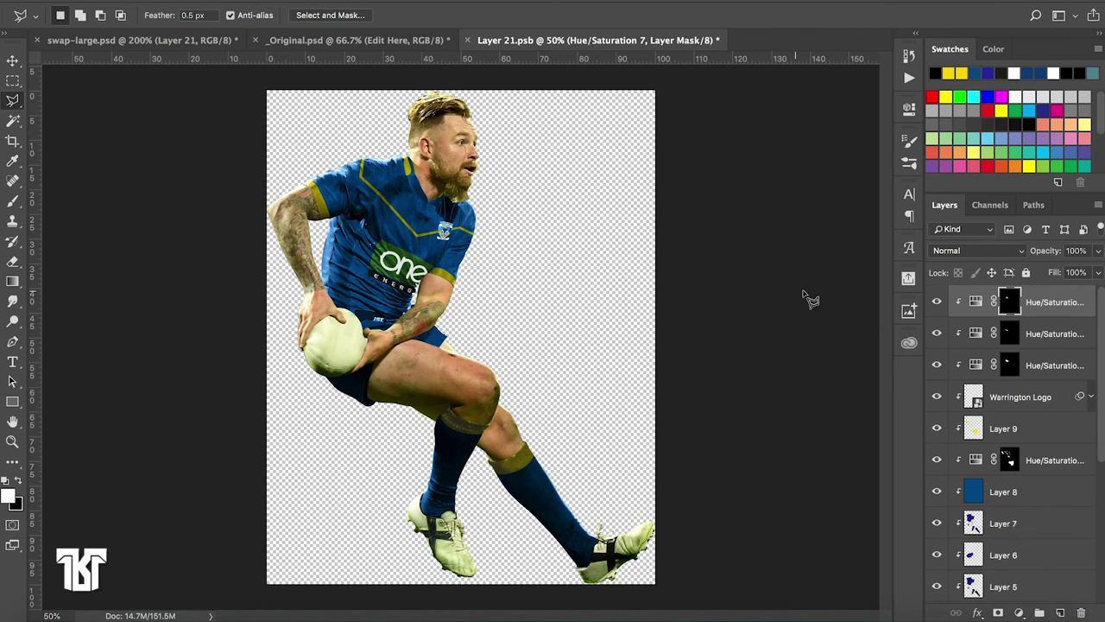
{"action": "left_click", "coordinate": [937, 302]}
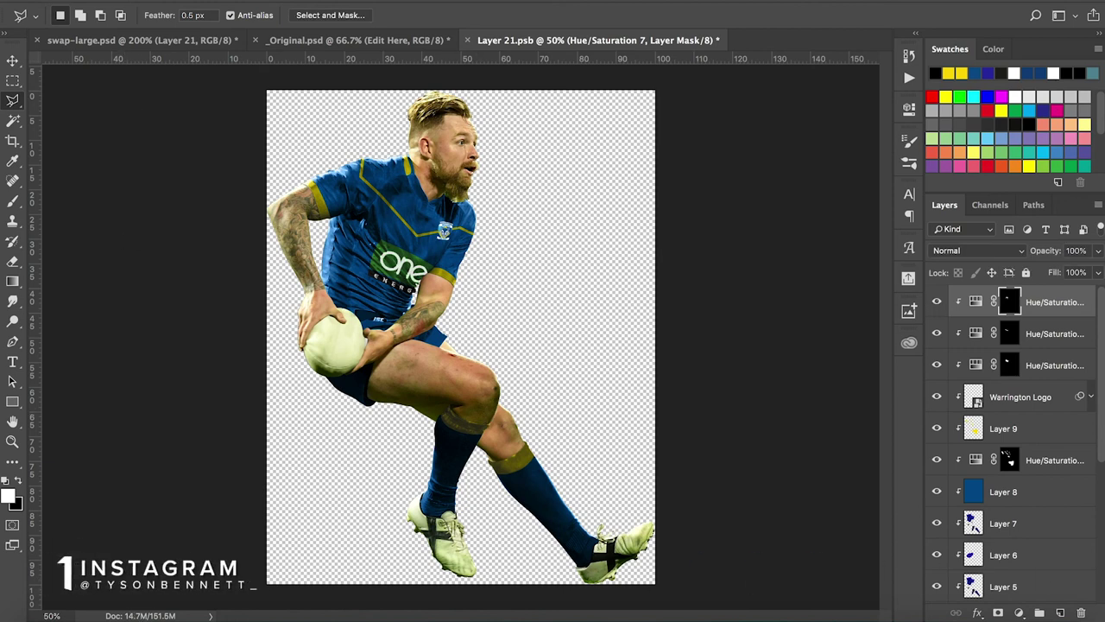
{"action": "left_click", "coordinate": [139, 0]}
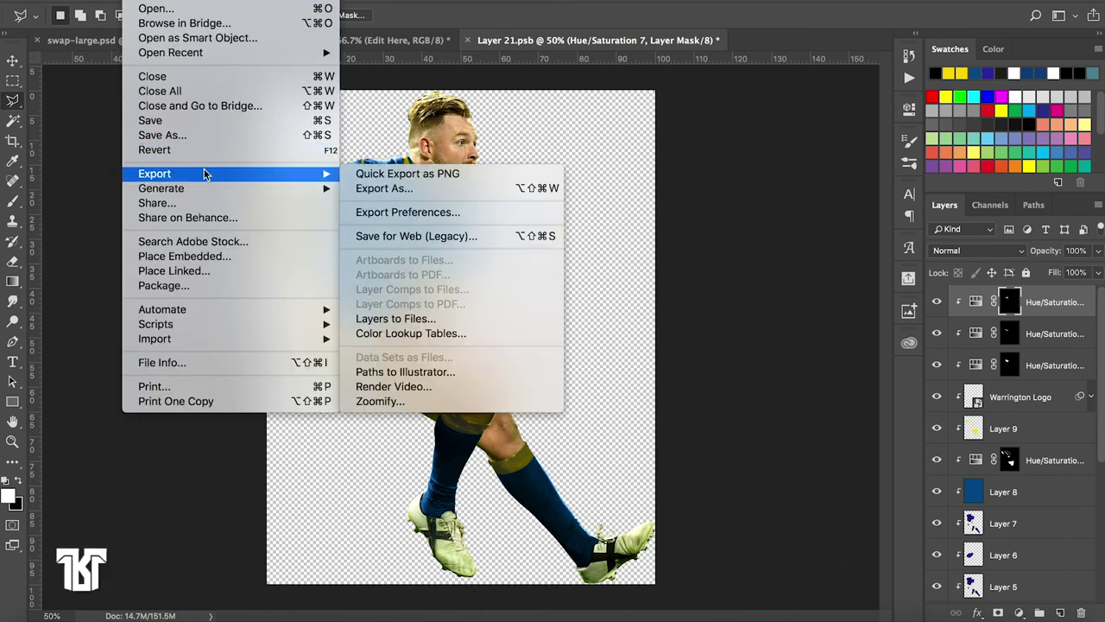
Place displacement.psd as a linked layer and clip it to the player layers below
{"action": "left_click", "coordinate": [226, 273]}
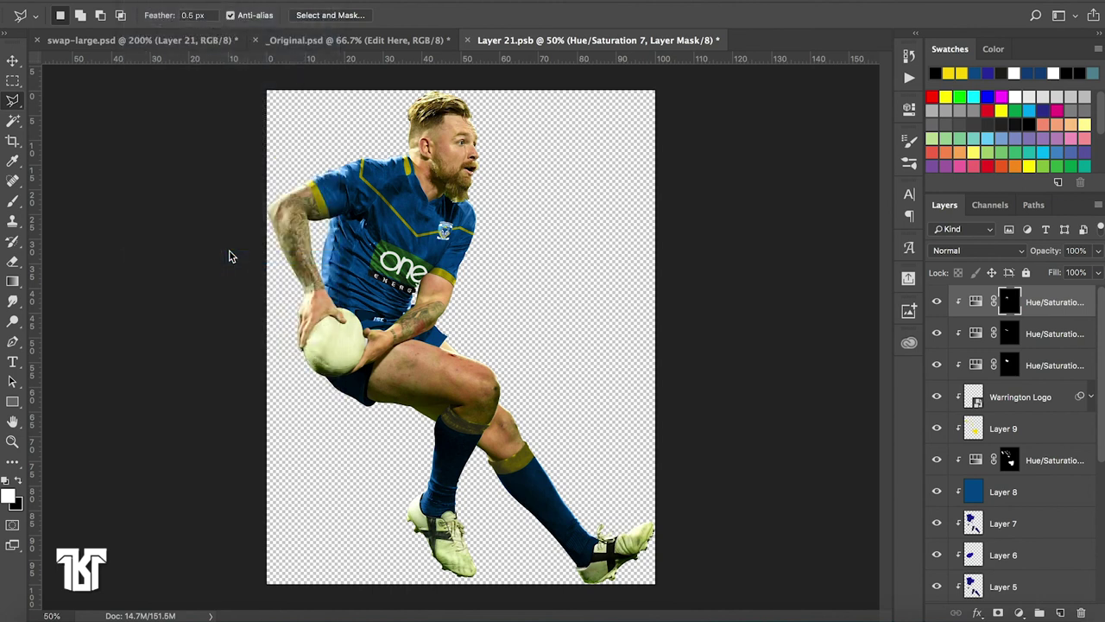
{"action": "left_click", "coordinate": [387, 110]}
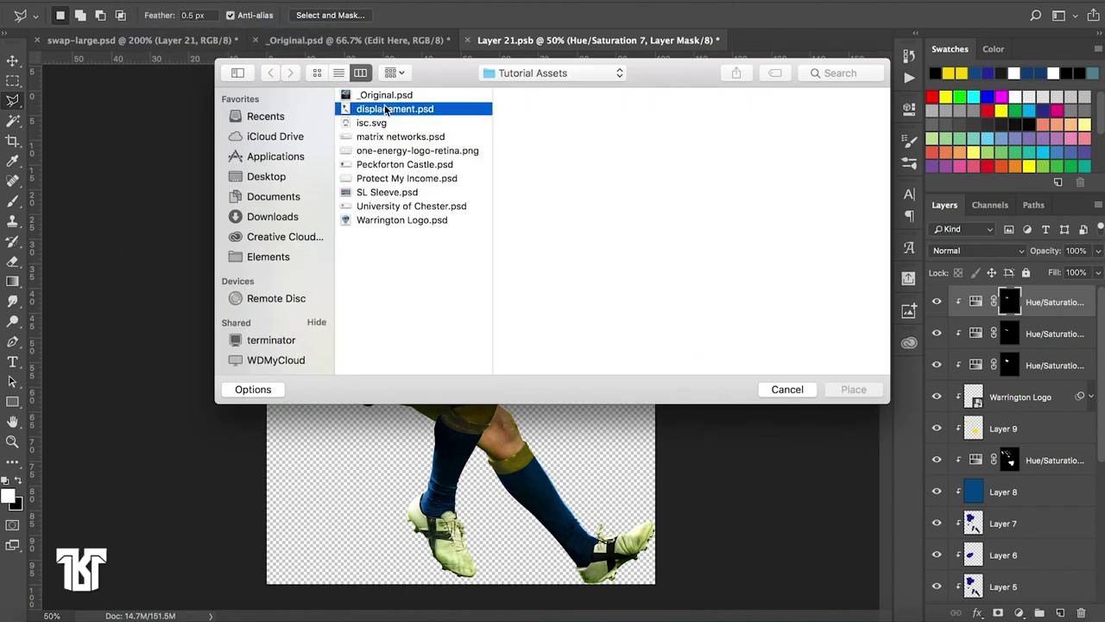
{"action": "left_click", "coordinate": [851, 395]}
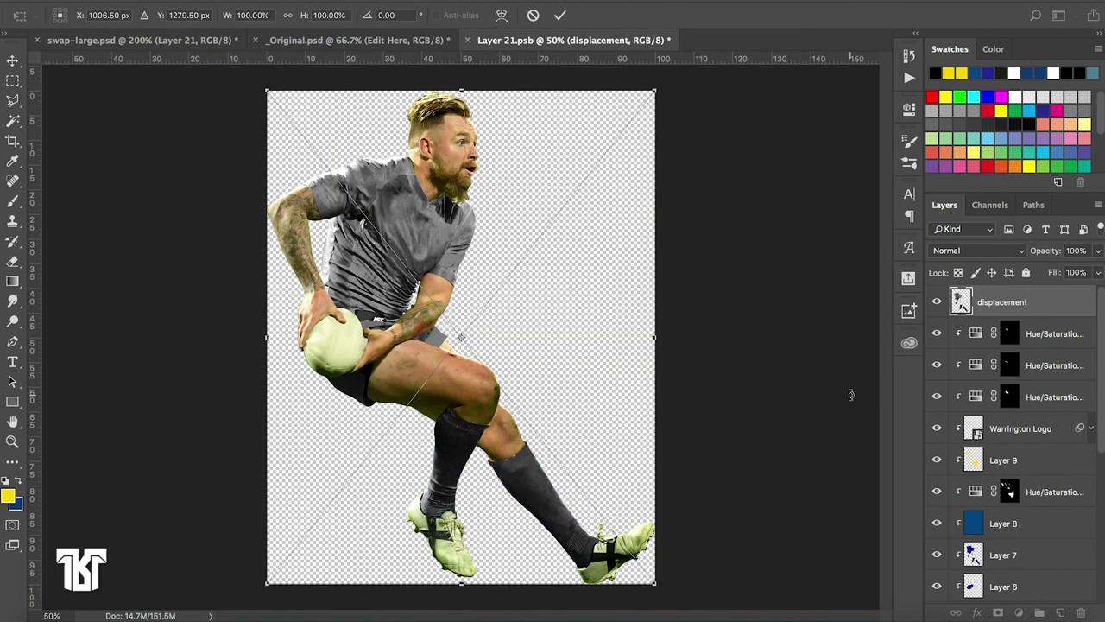
{"action": "left_click", "coordinate": [559, 15]}
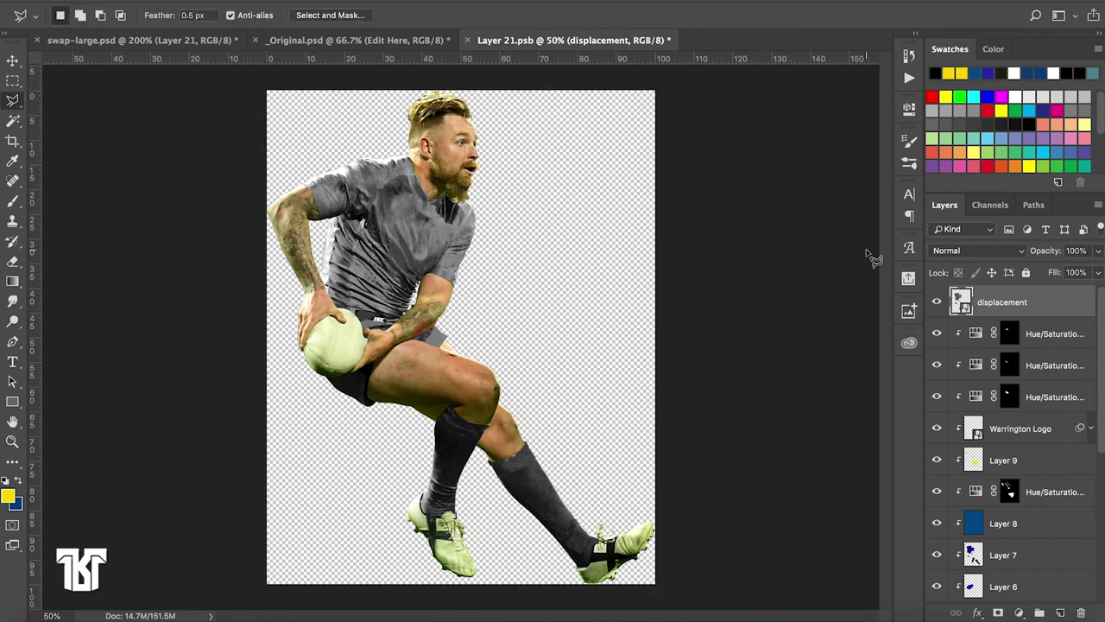
{"action": "left_click", "coordinate": [1006, 319], "text": "alt"}
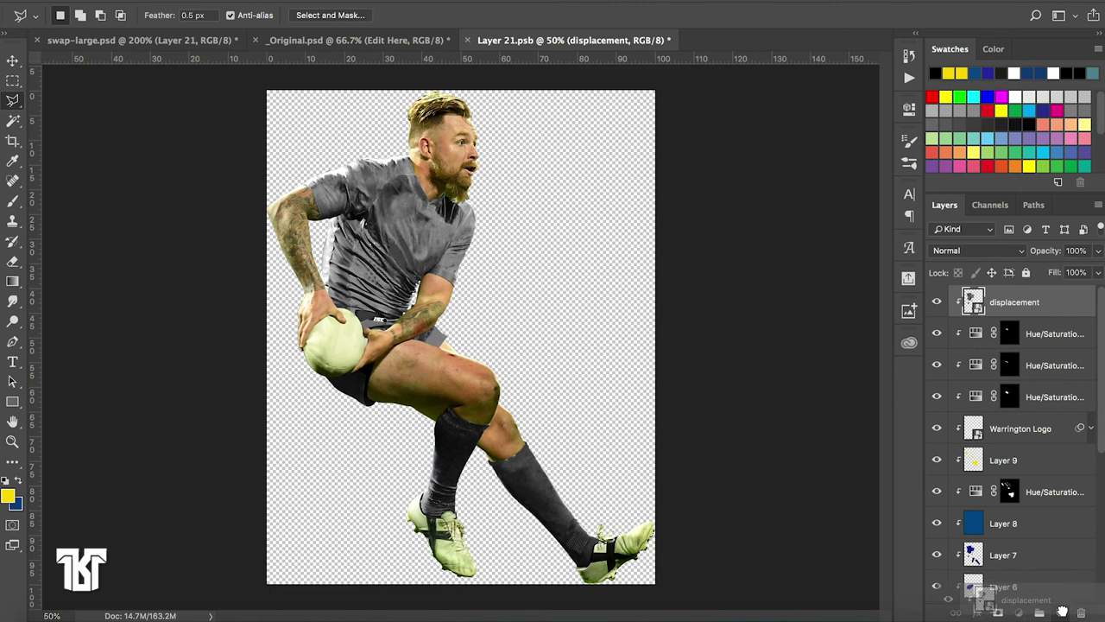
Duplicate the displacement layer, hiding the copy and keeping the original selected
{"action": "left_click_drag", "start_coordinate": [1050, 317], "coordinate": [1062, 611]}
{"action": "key", "text": "ctrl+plus"}
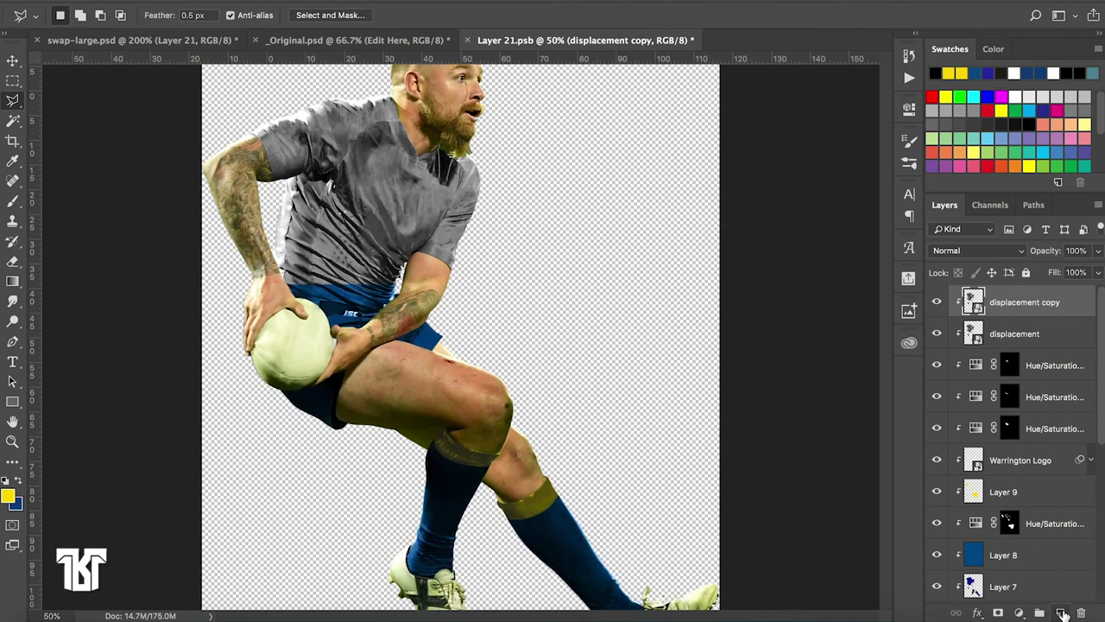
{"action": "left_click", "coordinate": [936, 302]}
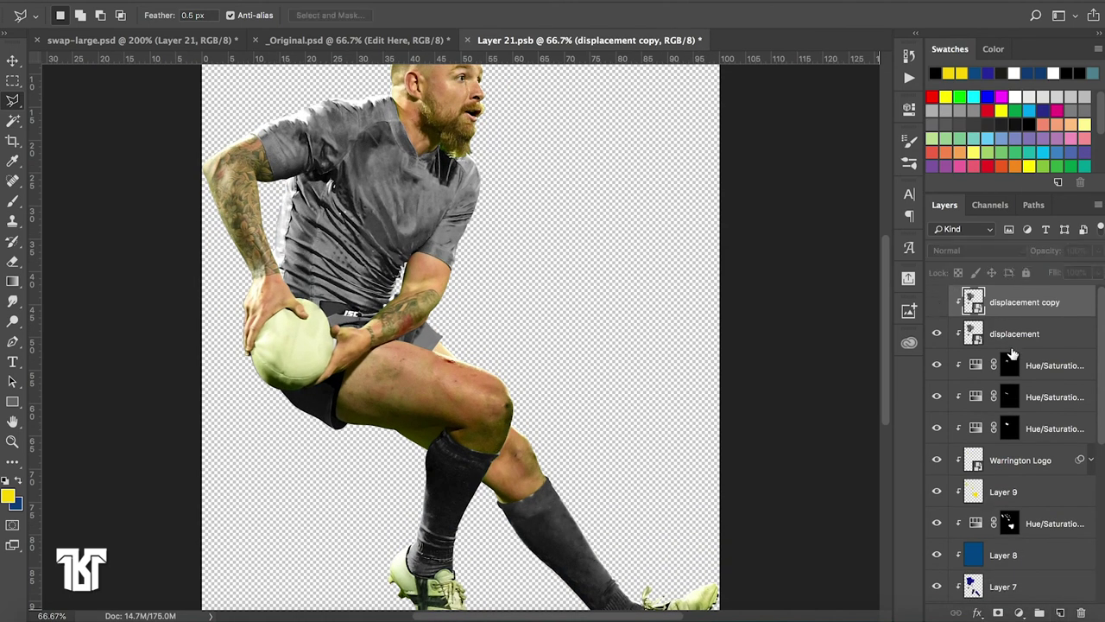
{"action": "left_click", "coordinate": [1016, 337]}
Set the displacement layer to Multiply blending and compare the jersey with it on and off
{"action": "scroll", "coordinate": [697, 386], "scroll_direction": "up", "scroll_amount": 3}
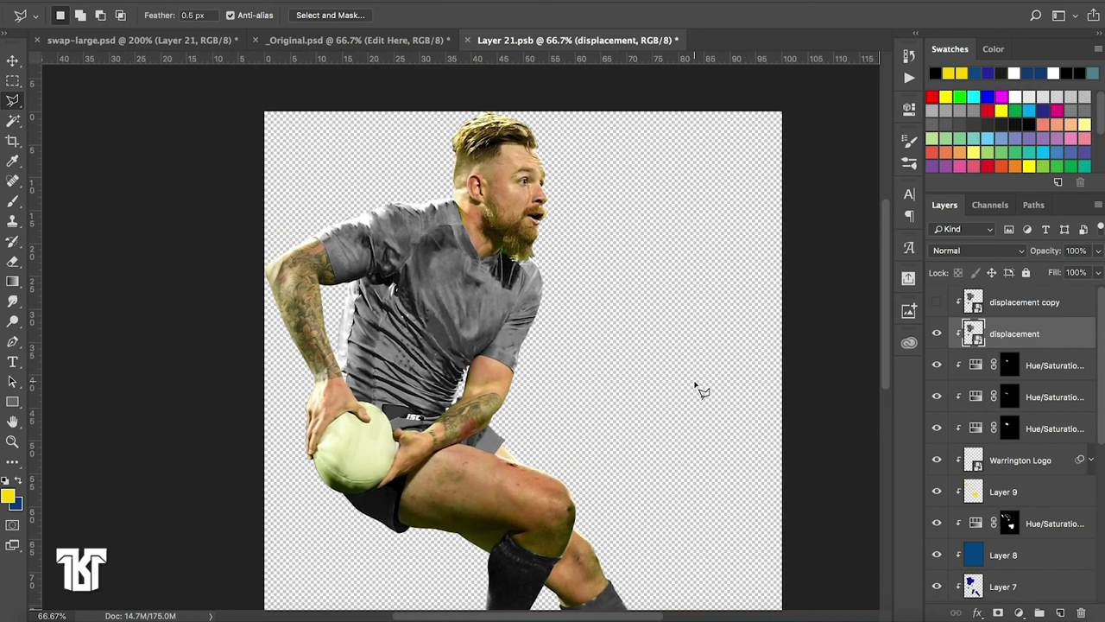
{"action": "left_click", "coordinate": [946, 250]}
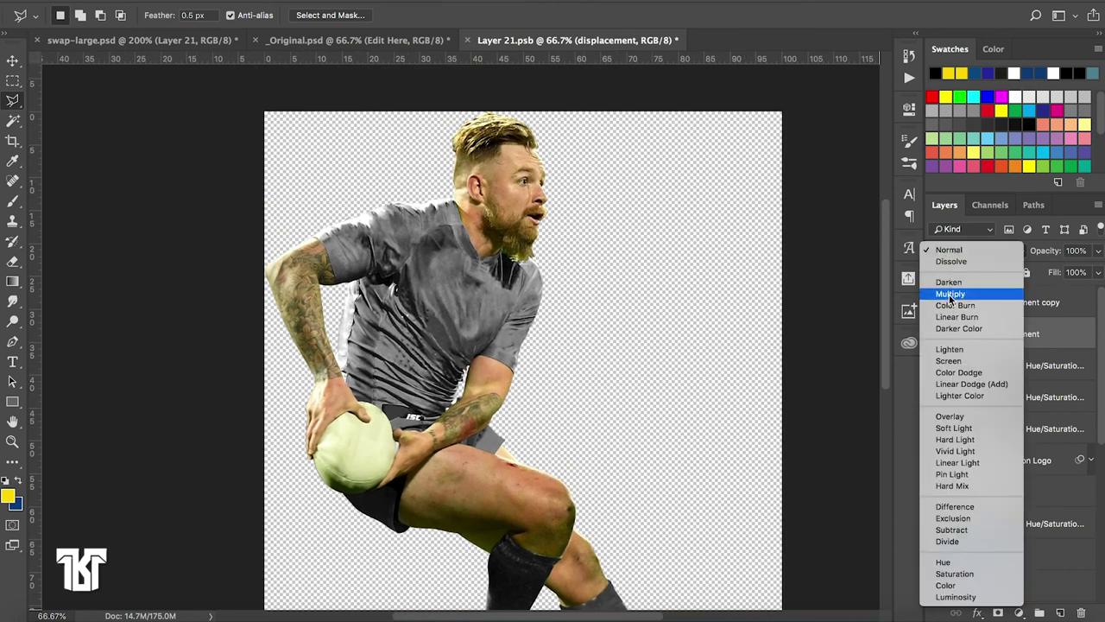
{"action": "left_click", "coordinate": [951, 294]}
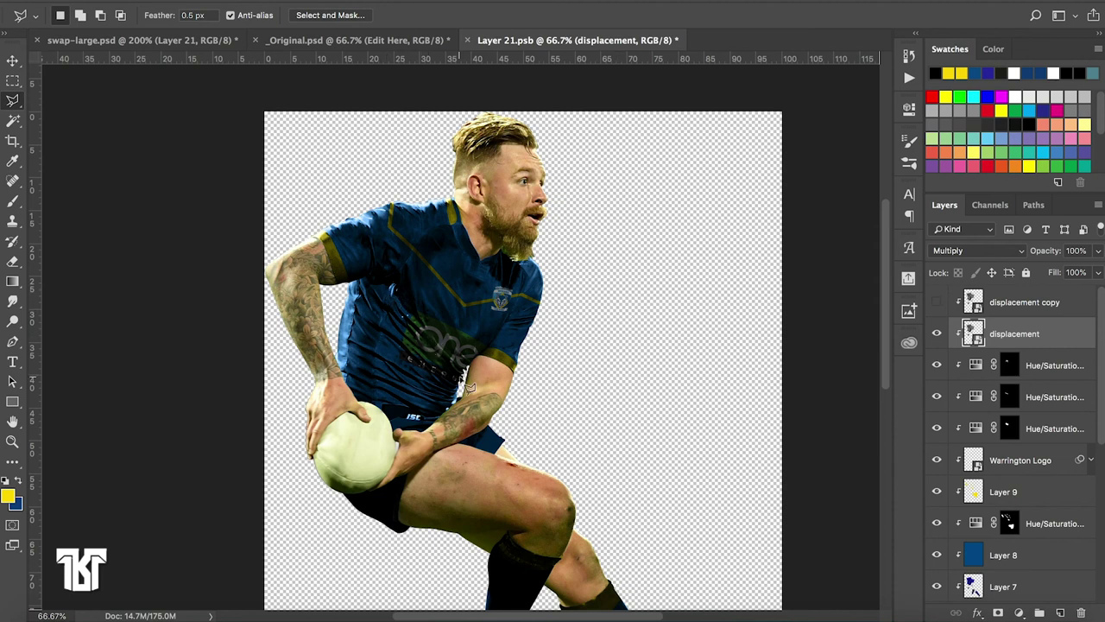
{"action": "key", "text": "ctrl+plus"}
{"action": "key", "text": "ctrl+plus"}
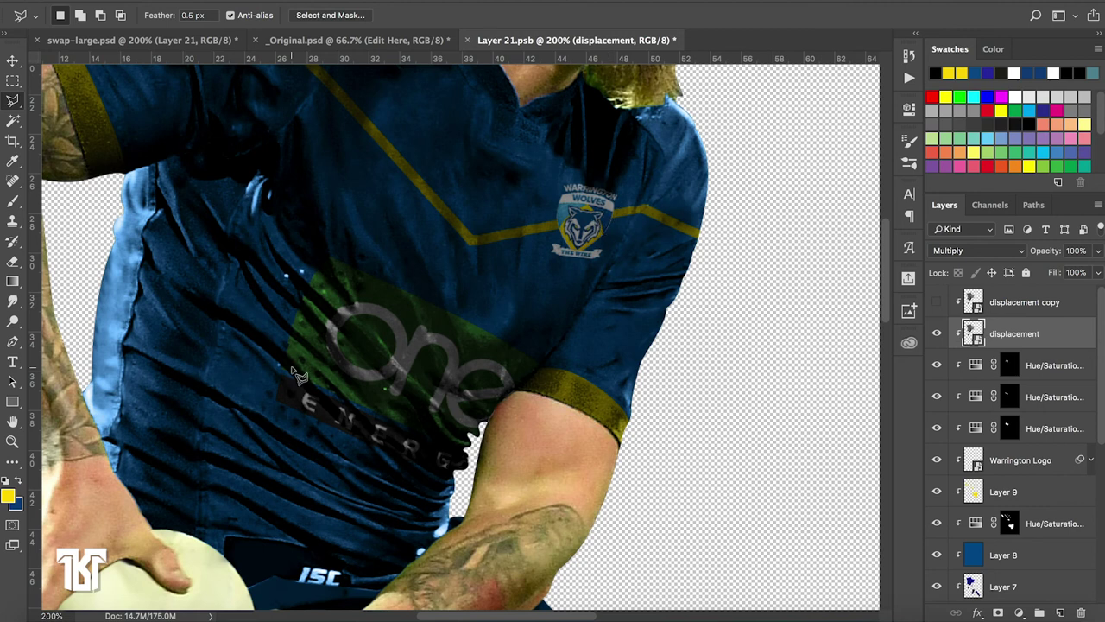
{"action": "key", "text": "ctrl+minus"}
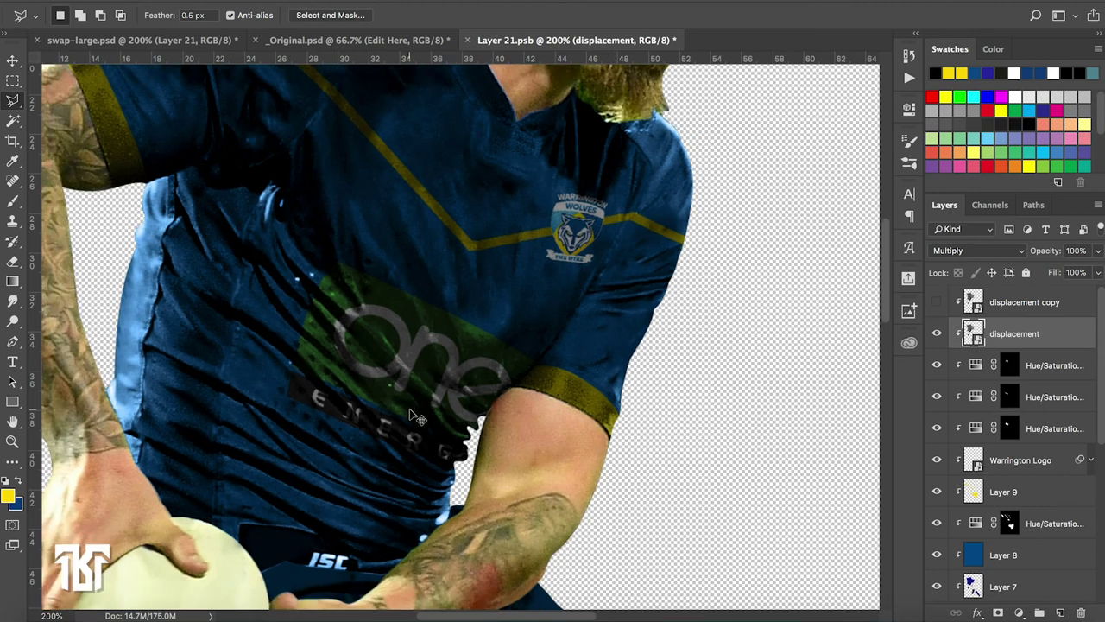
{"action": "key", "text": "ctrl+minus"}
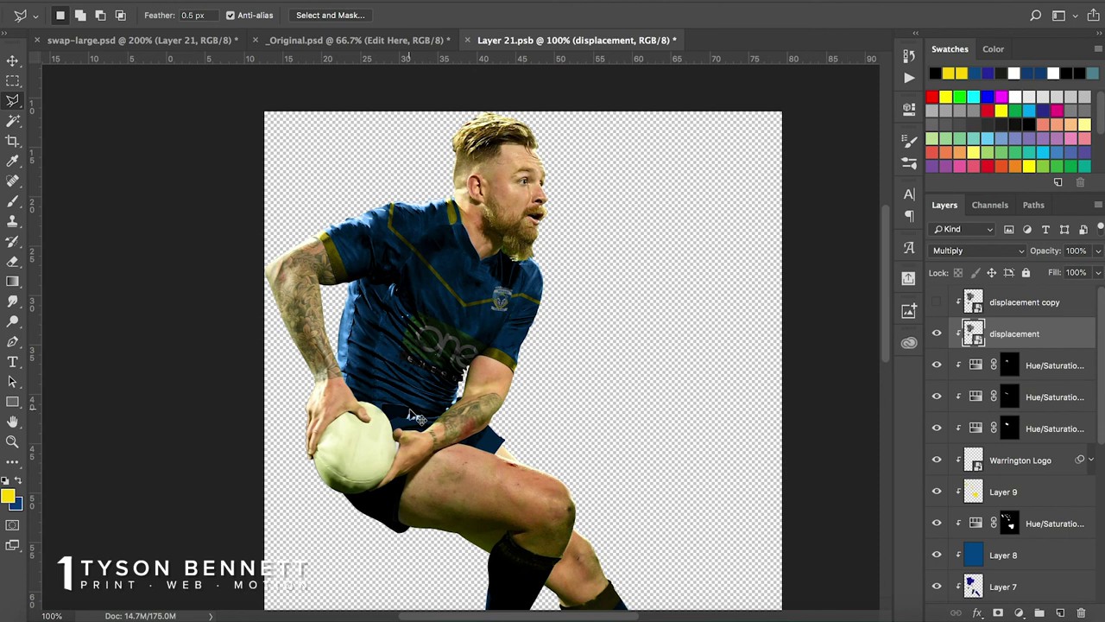
{"action": "left_click", "coordinate": [936, 334]}
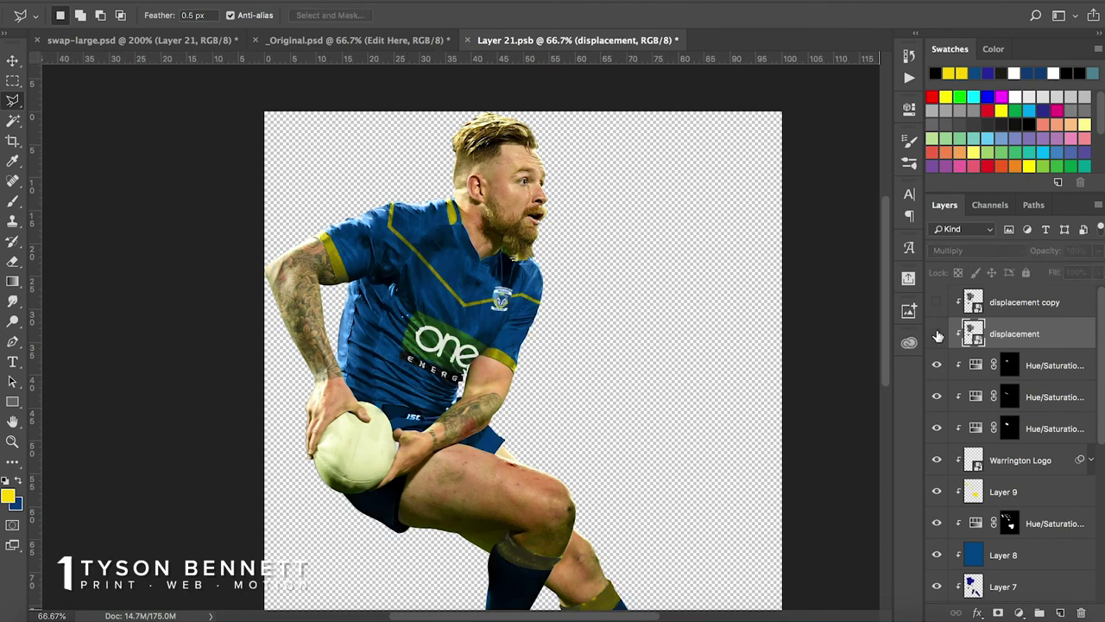
{"action": "left_click", "coordinate": [937, 334]}
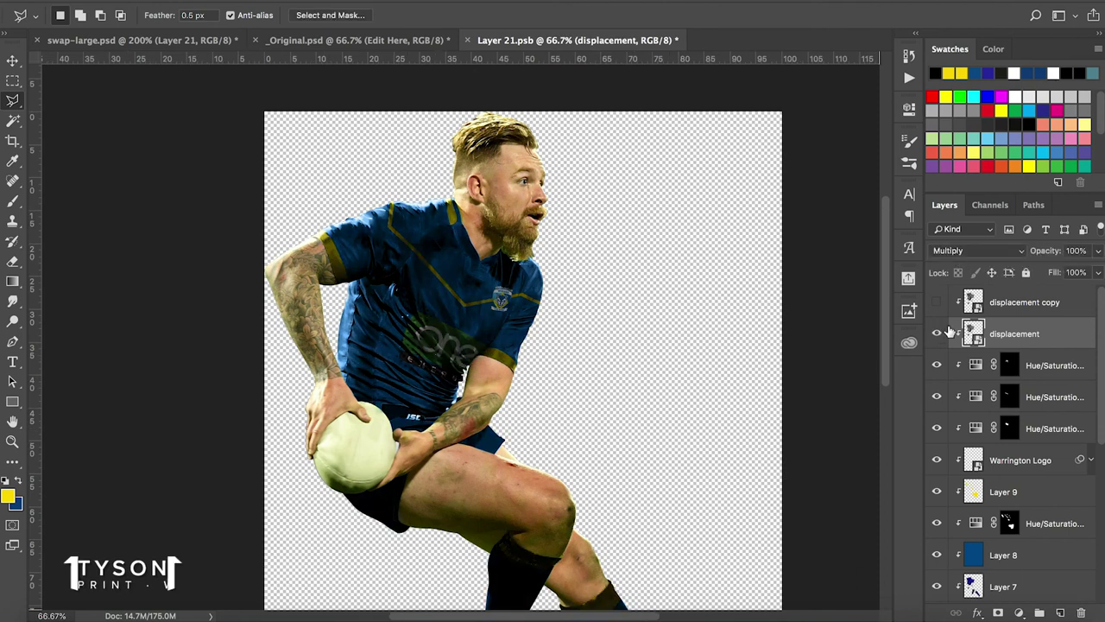
Bring the displacement layer's opacity to about 30%, checking it hidden and shown
{"action": "left_click_drag", "start_coordinate": [1040, 251], "coordinate": [982, 258]}
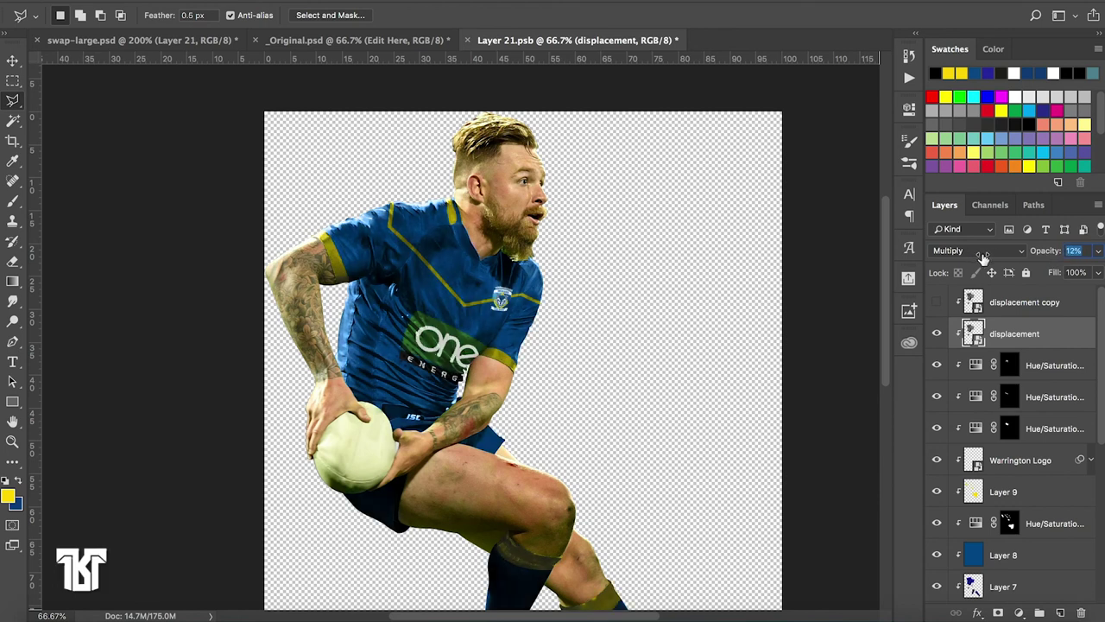
{"action": "left_click_drag", "start_coordinate": [982, 258], "coordinate": [996, 256]}
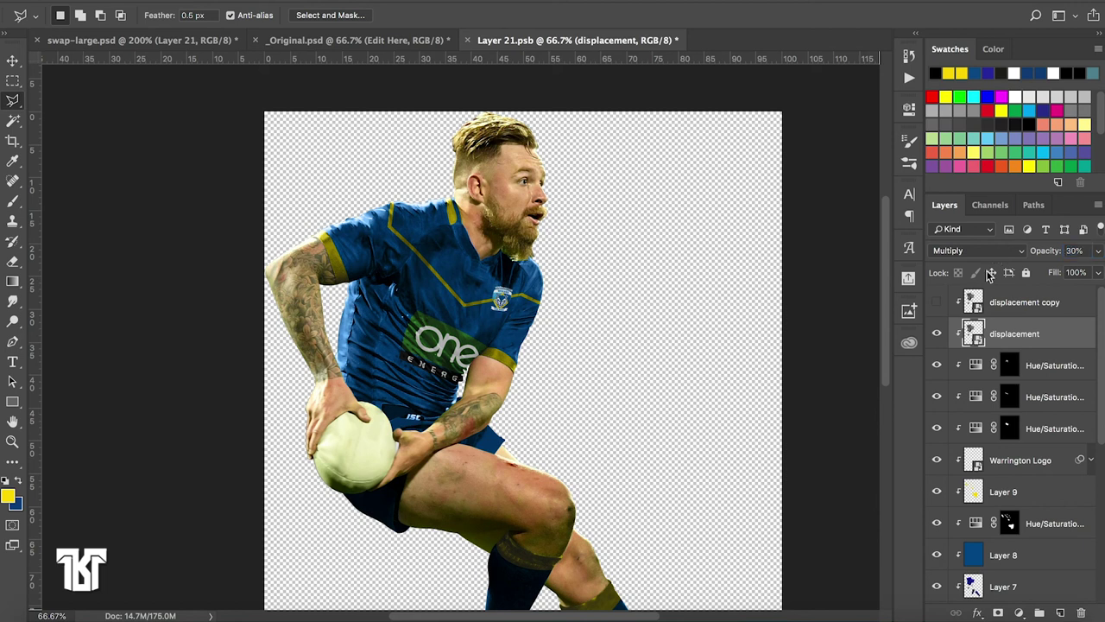
{"action": "left_click", "coordinate": [937, 333]}
{"action": "left_click", "coordinate": [937, 333]}
{"action": "left_click", "coordinate": [937, 333]}
{"action": "left_click", "coordinate": [937, 334]}
Show the displacement copy layer and set its blend mode to Screen
{"action": "left_click", "coordinate": [937, 302]}
{"action": "left_click", "coordinate": [1011, 302]}
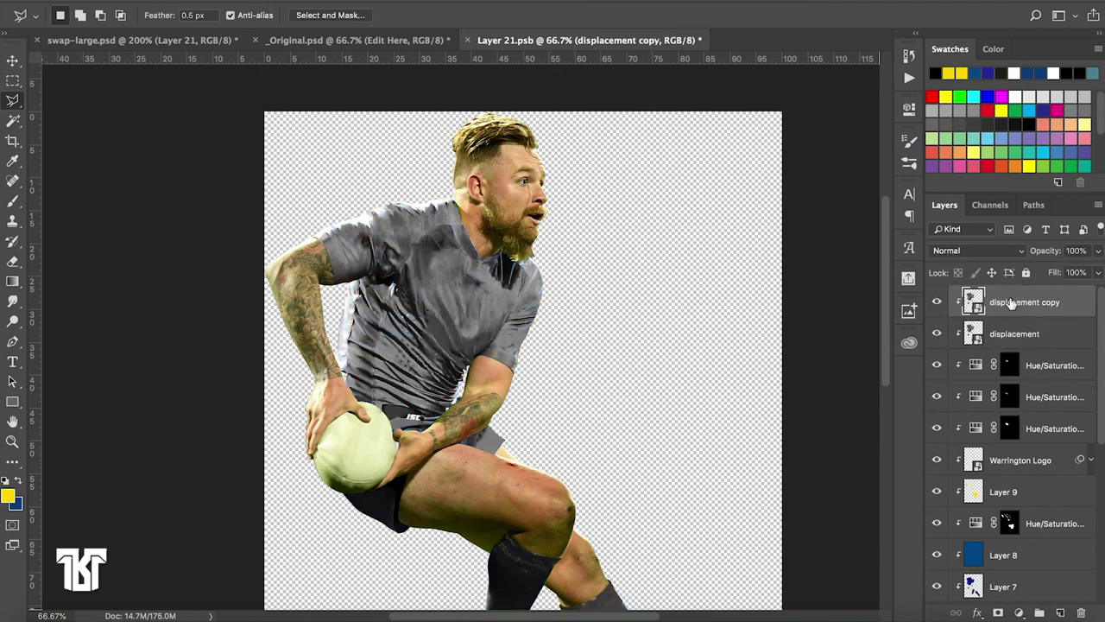
{"action": "left_click", "coordinate": [998, 249]}
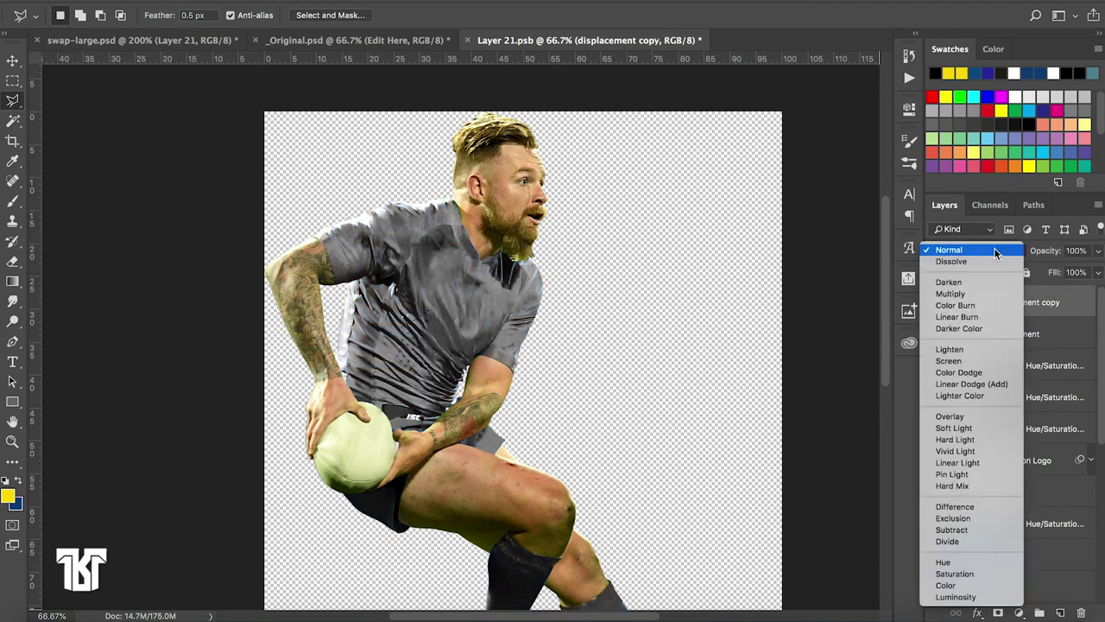
{"action": "left_click", "coordinate": [958, 349]}
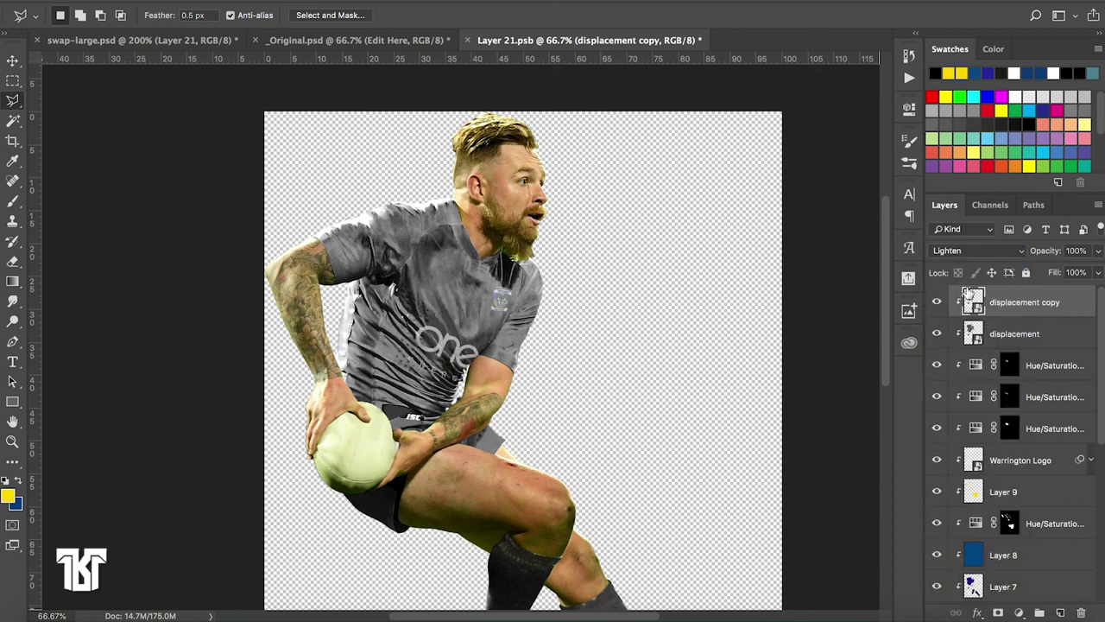
{"action": "left_click", "coordinate": [967, 253]}
{"action": "left_click", "coordinate": [966, 261]}
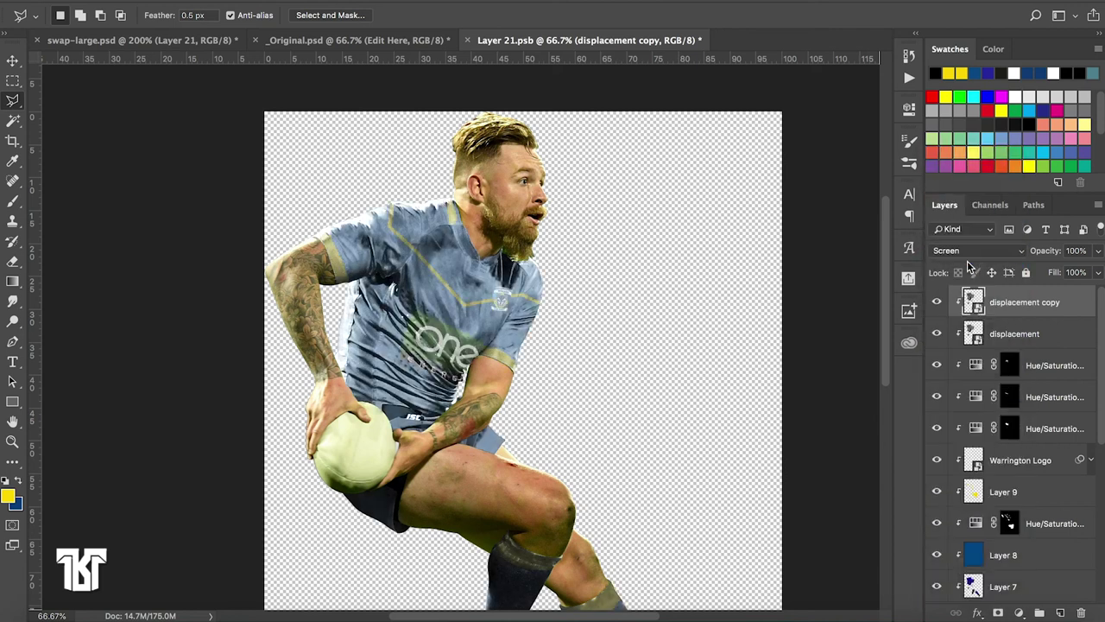
{"action": "key", "text": "ctrl+plus"}
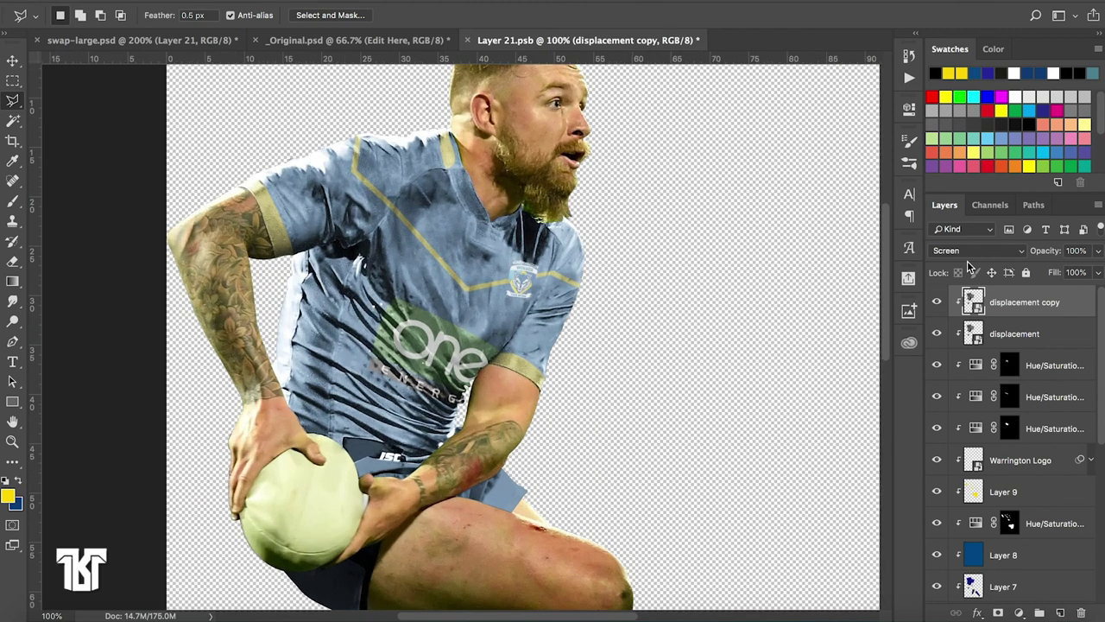
{"action": "key", "text": "ctrl+plus"}
Lower the displacement copy's opacity to 5% and compare with both displacement layers hidden
{"action": "left_click_drag", "start_coordinate": [1053, 251], "coordinate": [967, 257]}
{"action": "key", "text": "ctrl+minus"}
{"action": "key", "text": "ctrl+minus"}
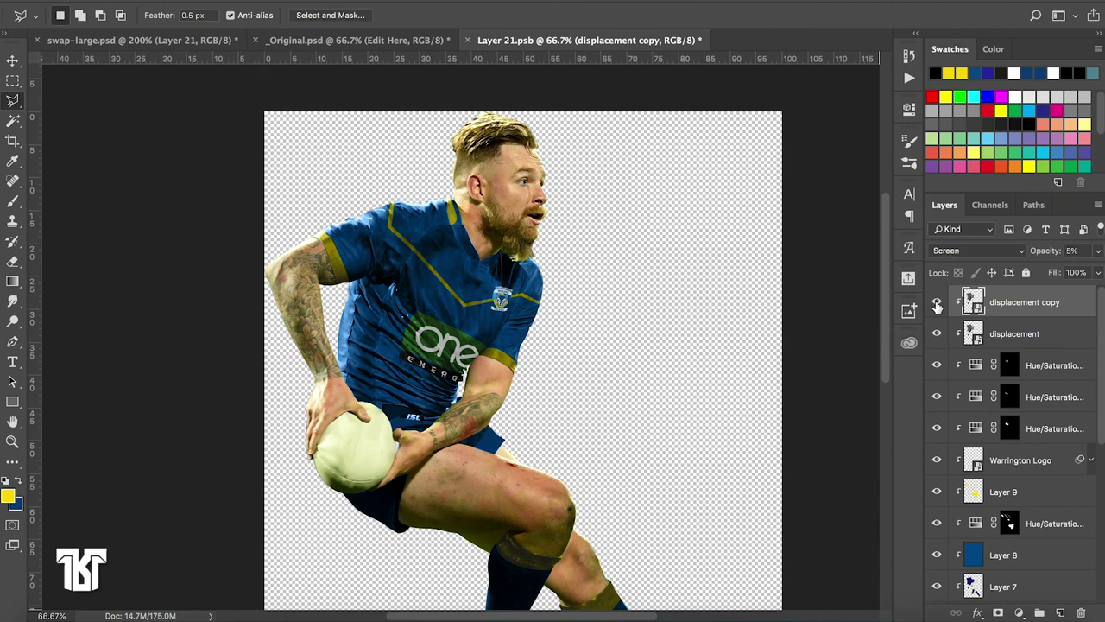
{"action": "left_click_drag", "start_coordinate": [937, 307], "coordinate": [937, 334]}
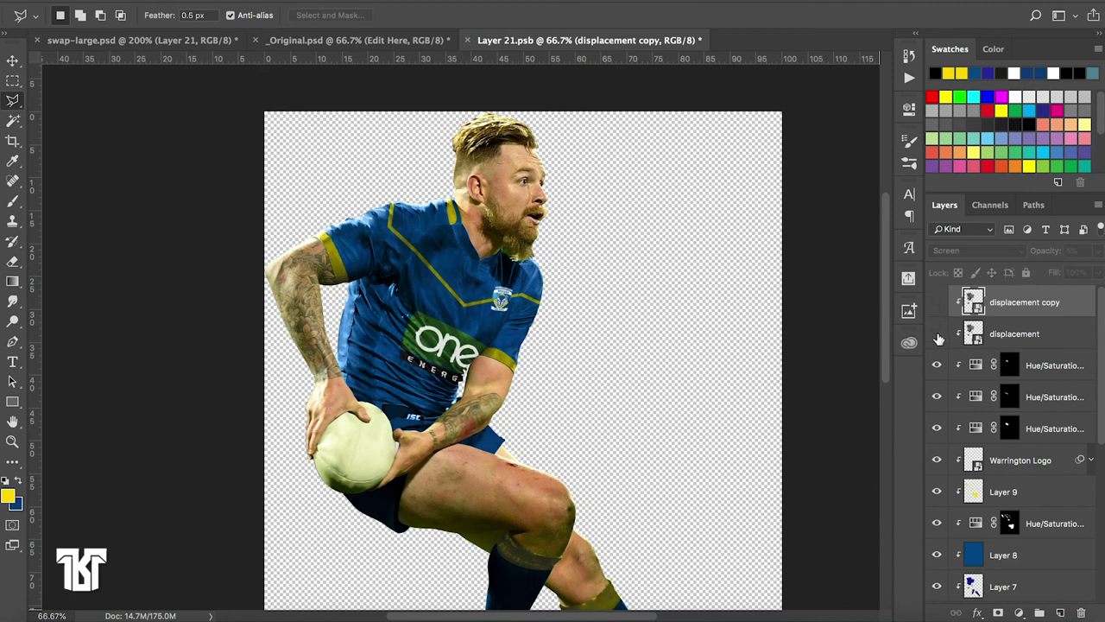
{"action": "left_click", "coordinate": [938, 335]}
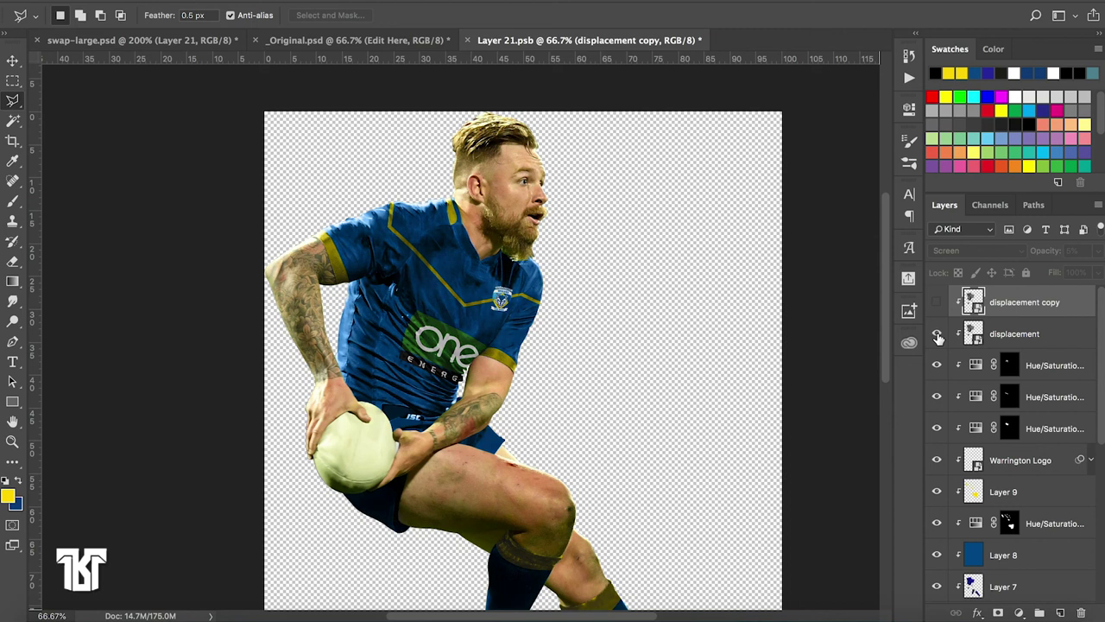
{"action": "left_click", "coordinate": [936, 302]}
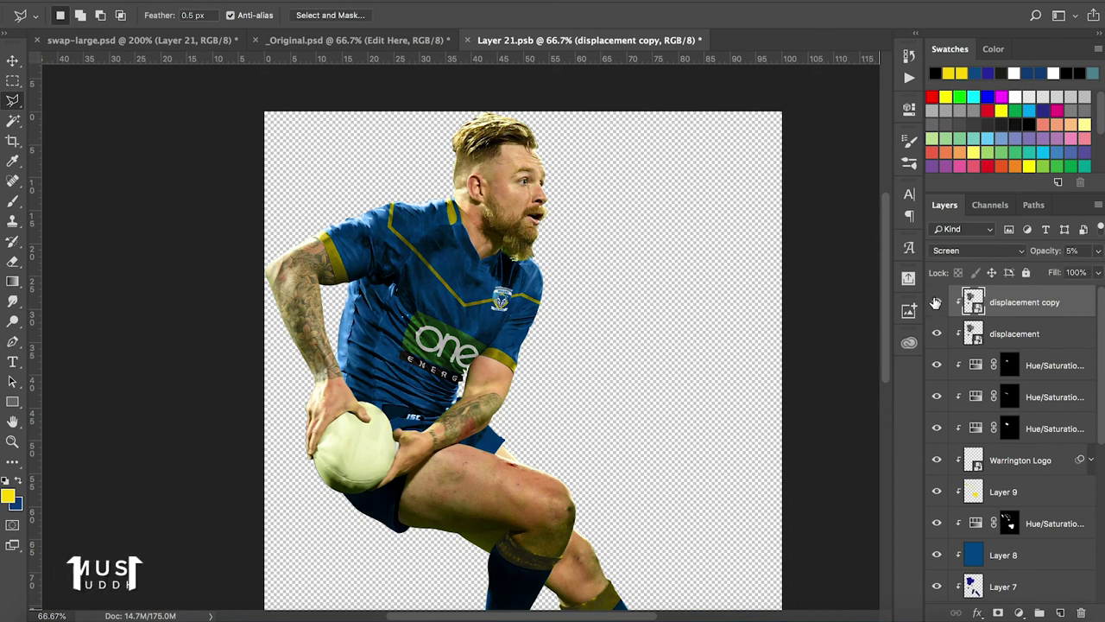
{"action": "key", "text": "ctrl+minus"}
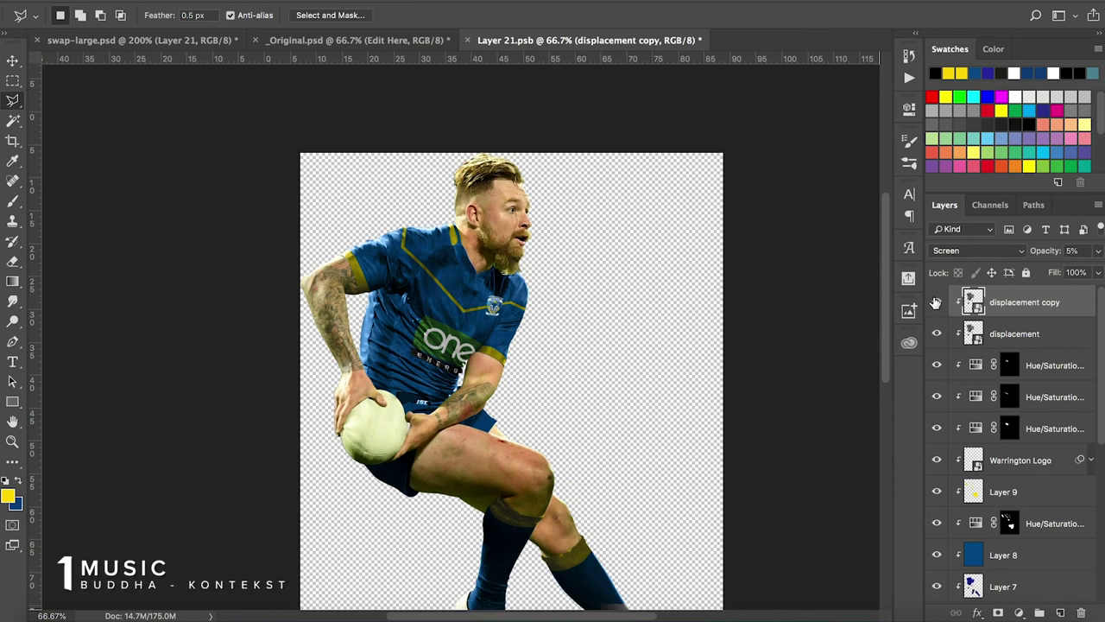
{"action": "key", "text": "ctrl+minus"}
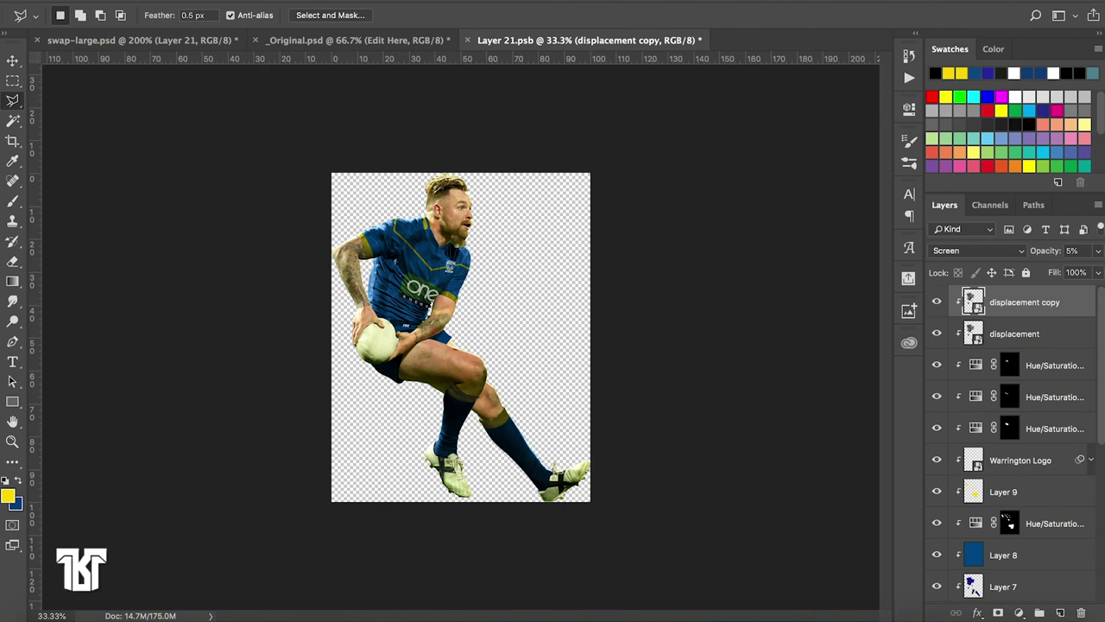
Save Layer 21.psb and return to the _Original.psd poster
{"action": "left_click", "coordinate": [138, 0]}
{"action": "left_click", "coordinate": [167, 123]}
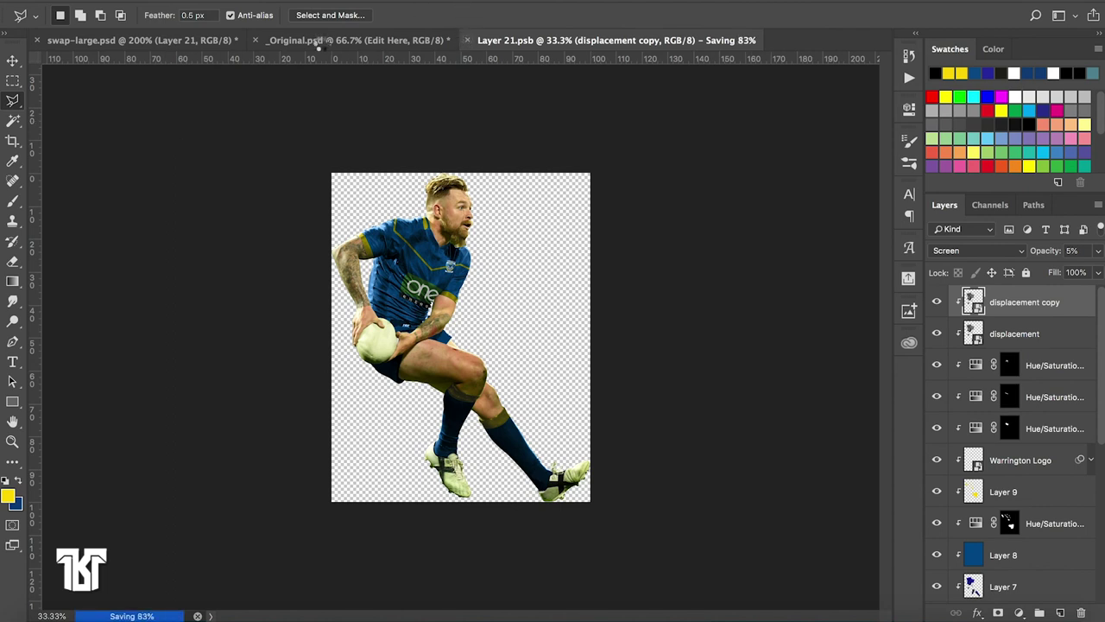
{"action": "left_click", "coordinate": [321, 41]}
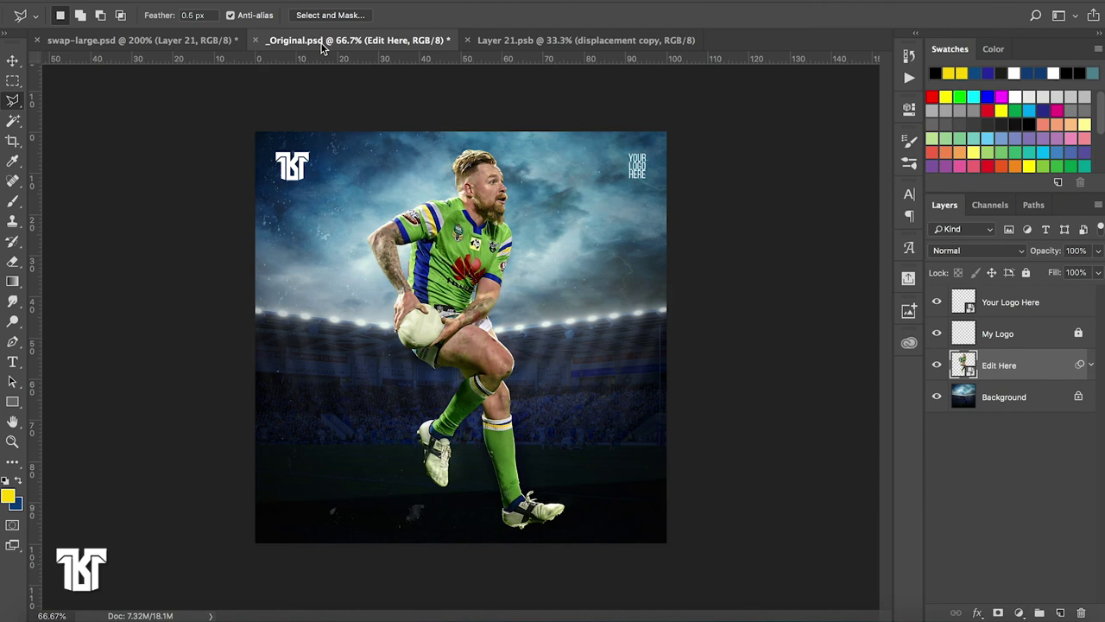
{"action": "double_click", "coordinate": [967, 370]}
{"action": "left_click", "coordinate": [937, 302]}
{"action": "left_click", "coordinate": [936, 302]}
{"action": "left_click", "coordinate": [936, 333]}
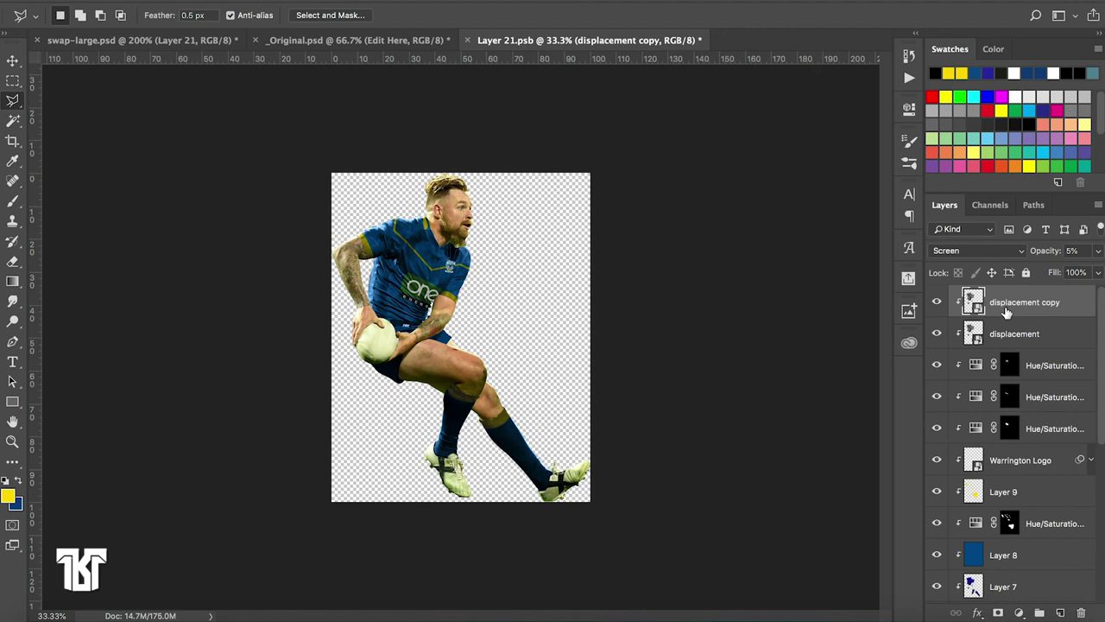
{"action": "left_click", "coordinate": [936, 302]}
{"action": "left_click", "coordinate": [363, 44]}
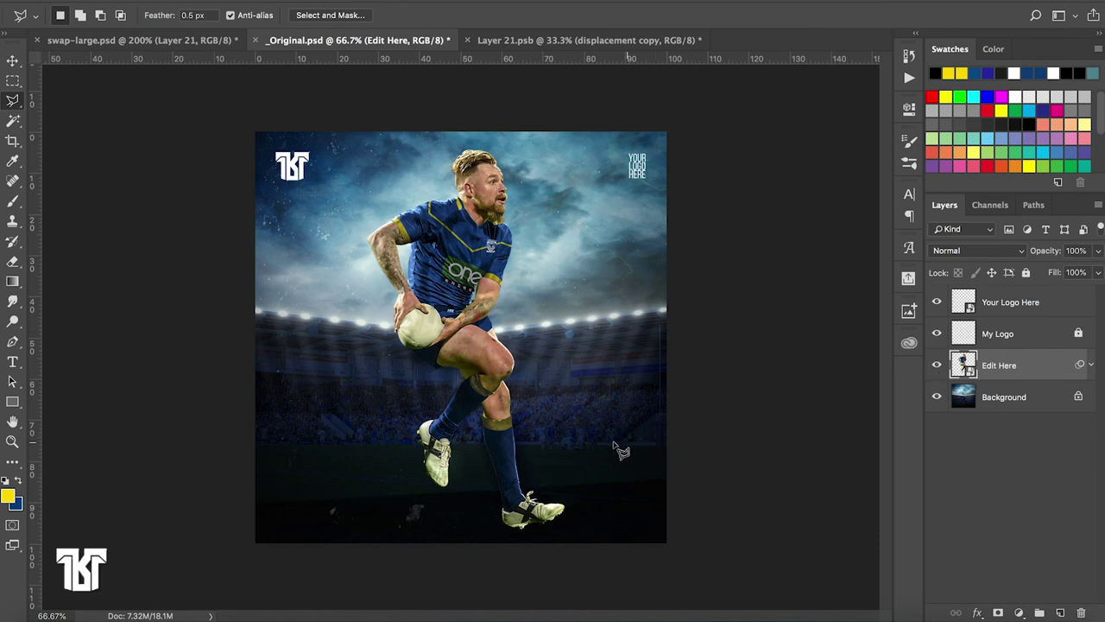
{"action": "double_click", "coordinate": [968, 377]}
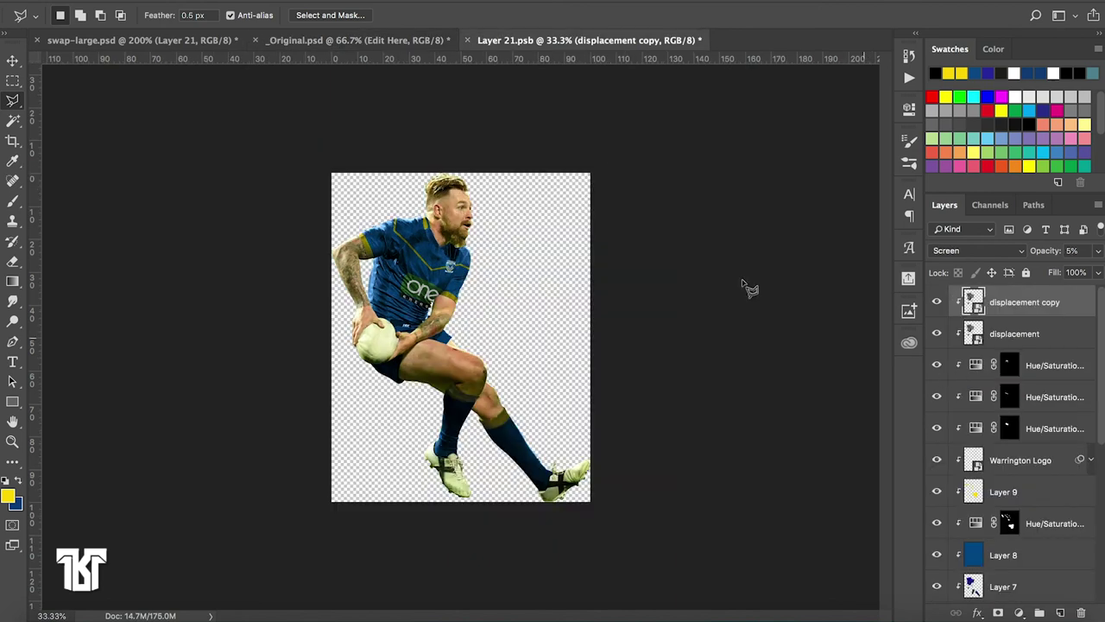
{"action": "left_click", "coordinate": [254, 1]}
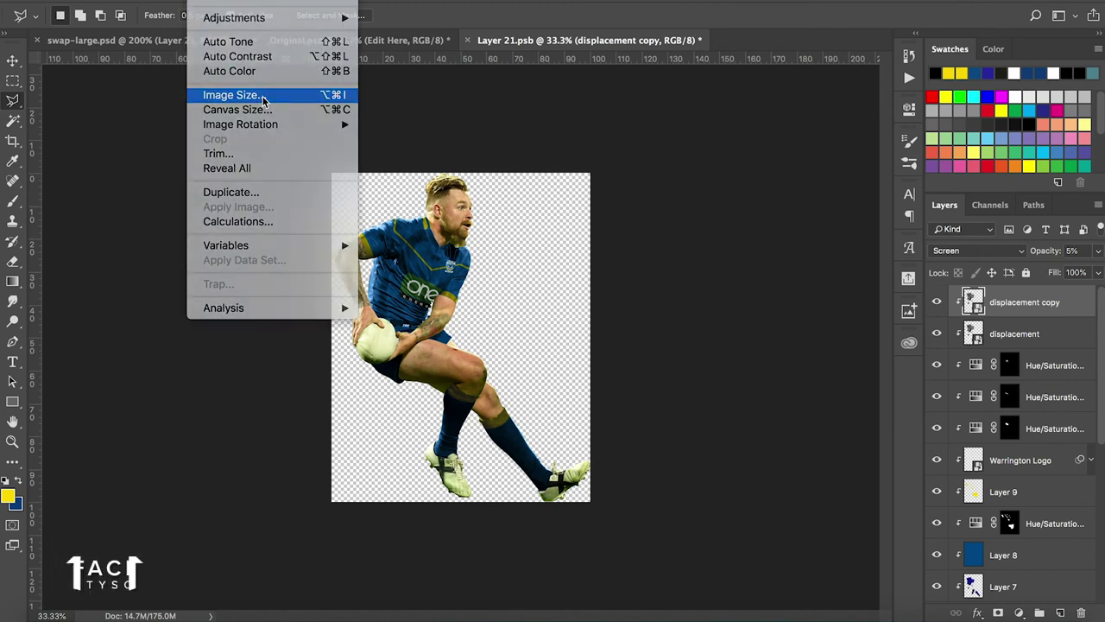
{"action": "left_click", "coordinate": [251, 95]}
{"action": "left_click", "coordinate": [650, 377]}
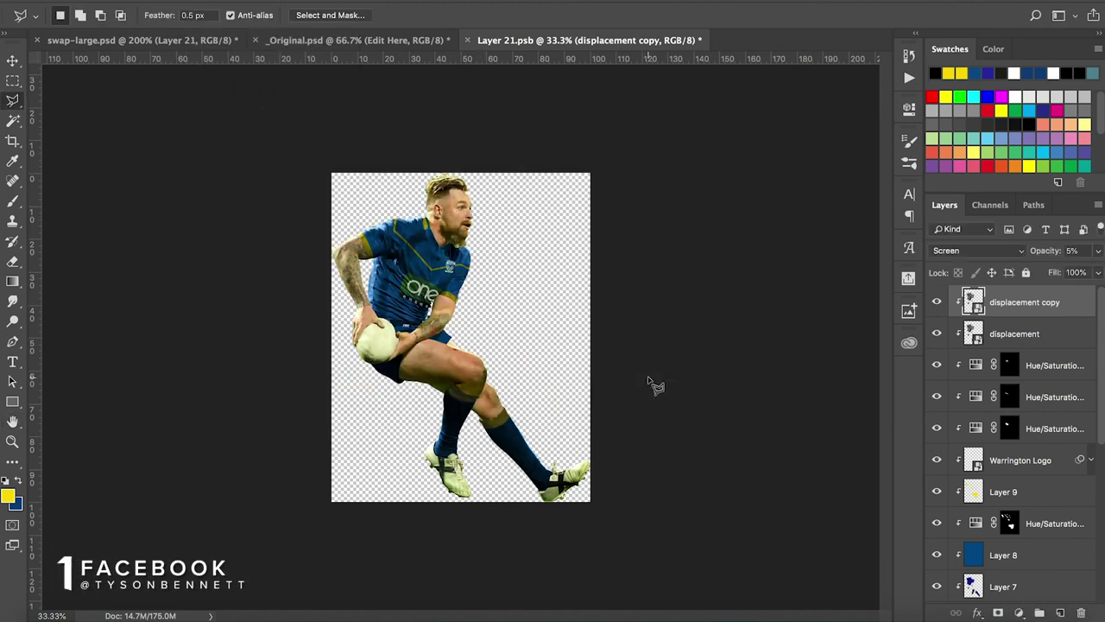
{"action": "key", "text": "ctrl+plus"}
{"action": "key", "text": "ctrl+plus"}
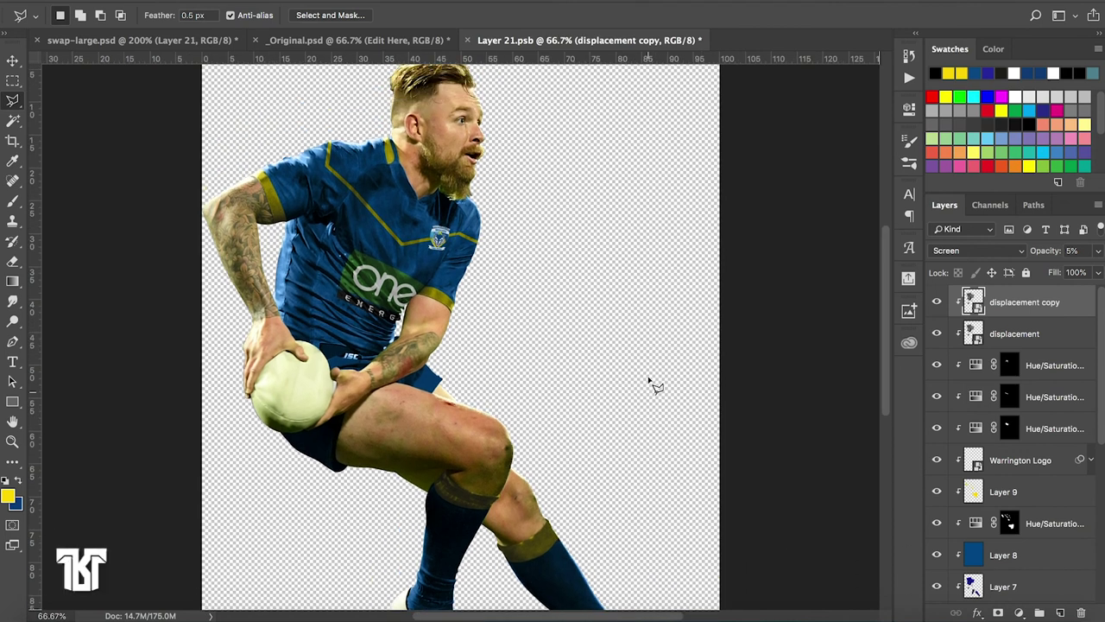
{"action": "scroll", "coordinate": [649, 380], "scroll_direction": "up", "scroll_amount": 2}
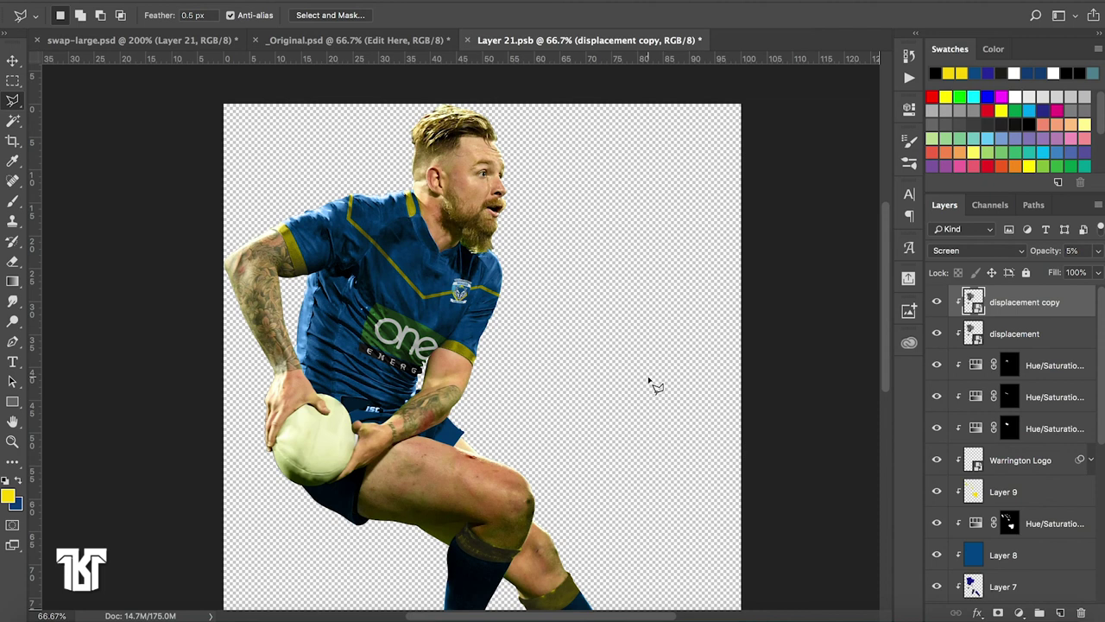
{"action": "scroll", "coordinate": [654, 385], "scroll_direction": "down", "scroll_amount": 1}
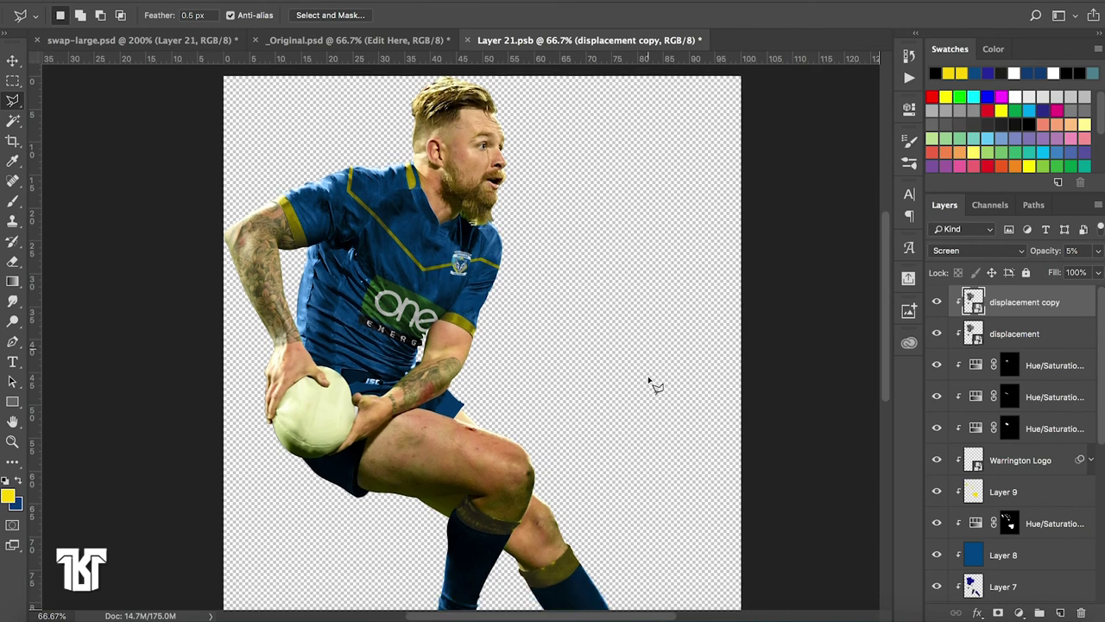
{"action": "scroll", "coordinate": [654, 385], "scroll_direction": "down", "scroll_amount": 4}
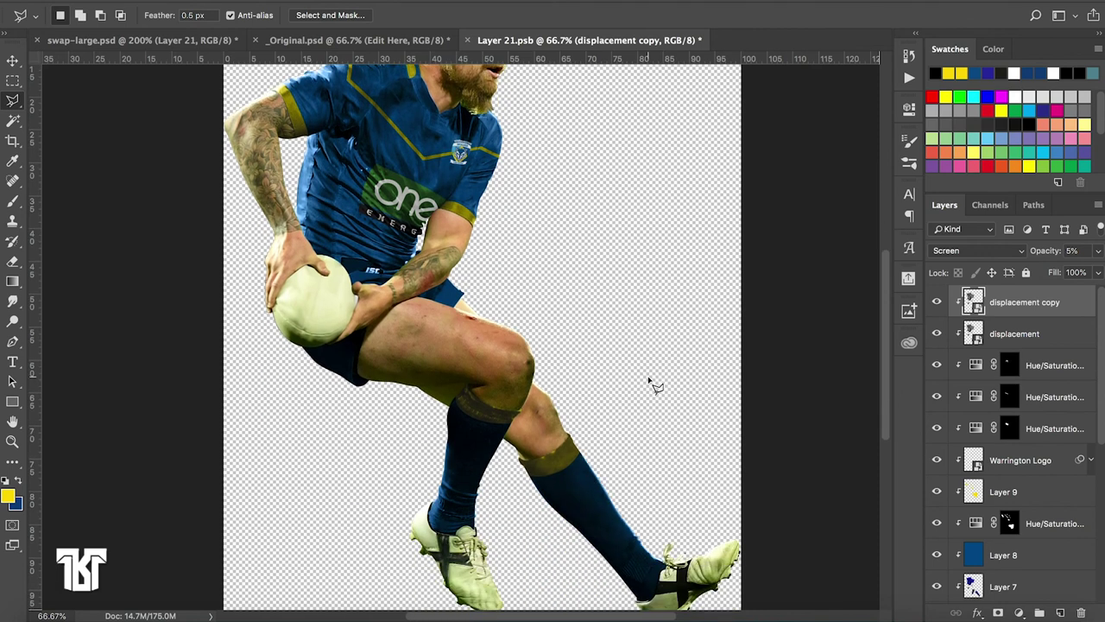
{"action": "scroll", "coordinate": [653, 385], "scroll_direction": "up", "scroll_amount": 5}
{"action": "scroll", "coordinate": [653, 385], "scroll_direction": "down", "scroll_amount": 4}
{"action": "scroll", "coordinate": [654, 385], "scroll_direction": "down", "scroll_amount": 1}
{"action": "scroll", "coordinate": [653, 385], "scroll_direction": "down", "scroll_amount": 4}
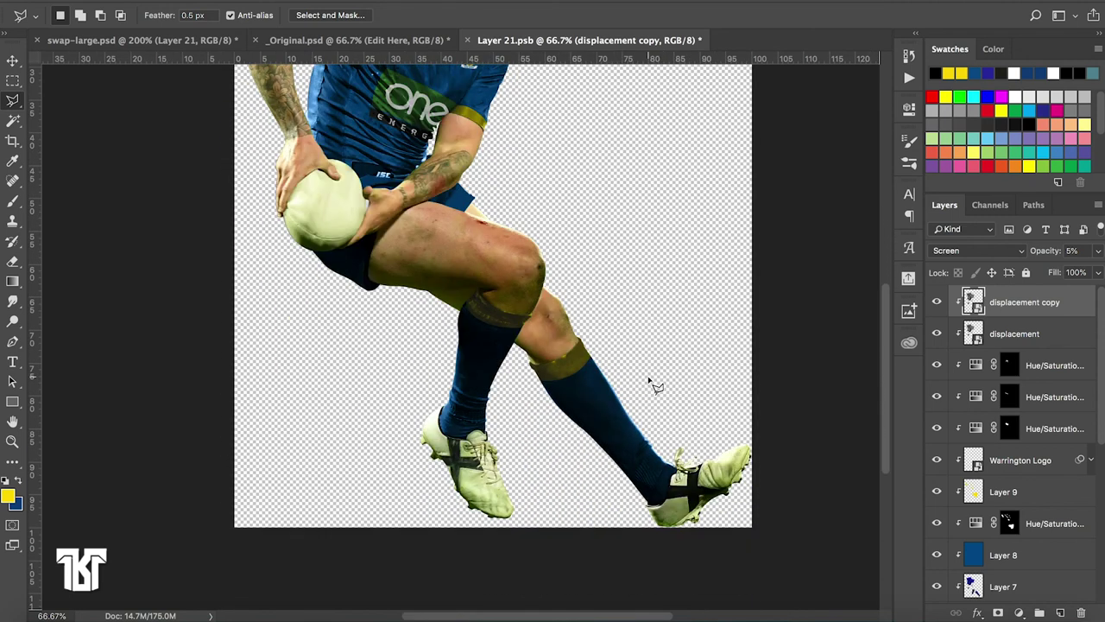
{"action": "scroll", "coordinate": [654, 385], "scroll_direction": "up", "scroll_amount": 5}
{"action": "scroll", "coordinate": [654, 385], "scroll_direction": "up", "scroll_amount": 1}
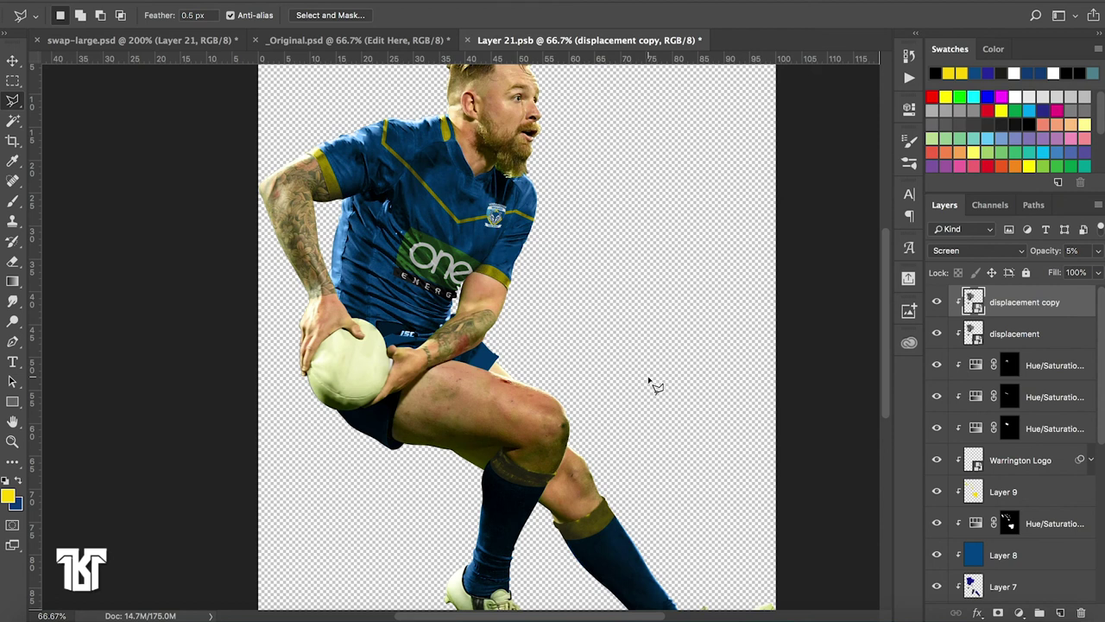
{"action": "scroll", "coordinate": [654, 385], "scroll_direction": "up", "scroll_amount": 4}
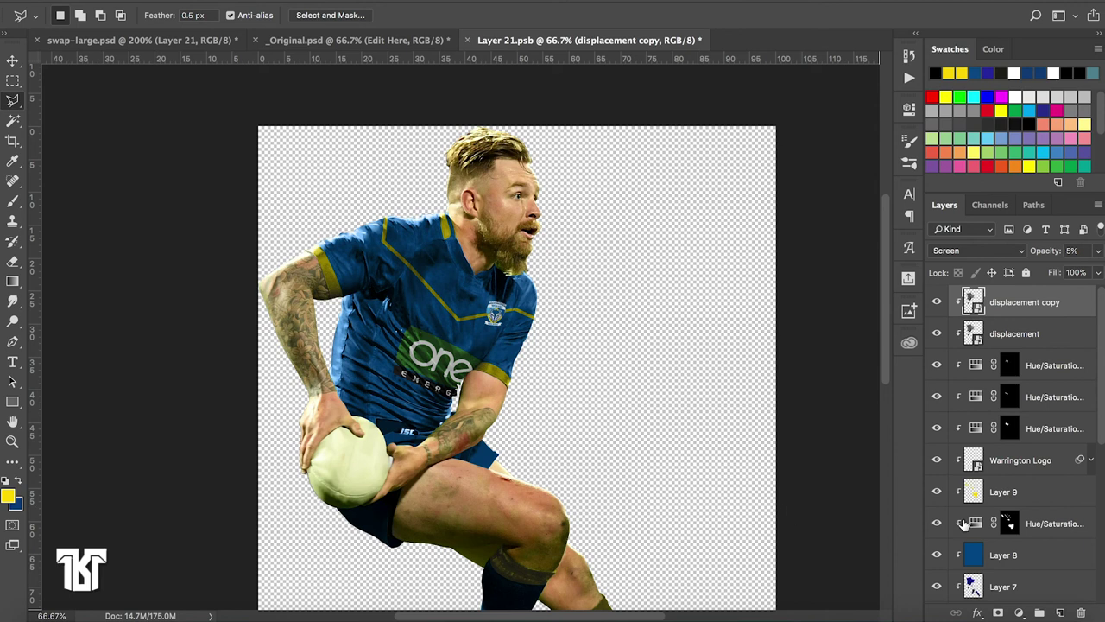
{"action": "scroll", "coordinate": [963, 525], "scroll_direction": "down", "scroll_amount": 5}
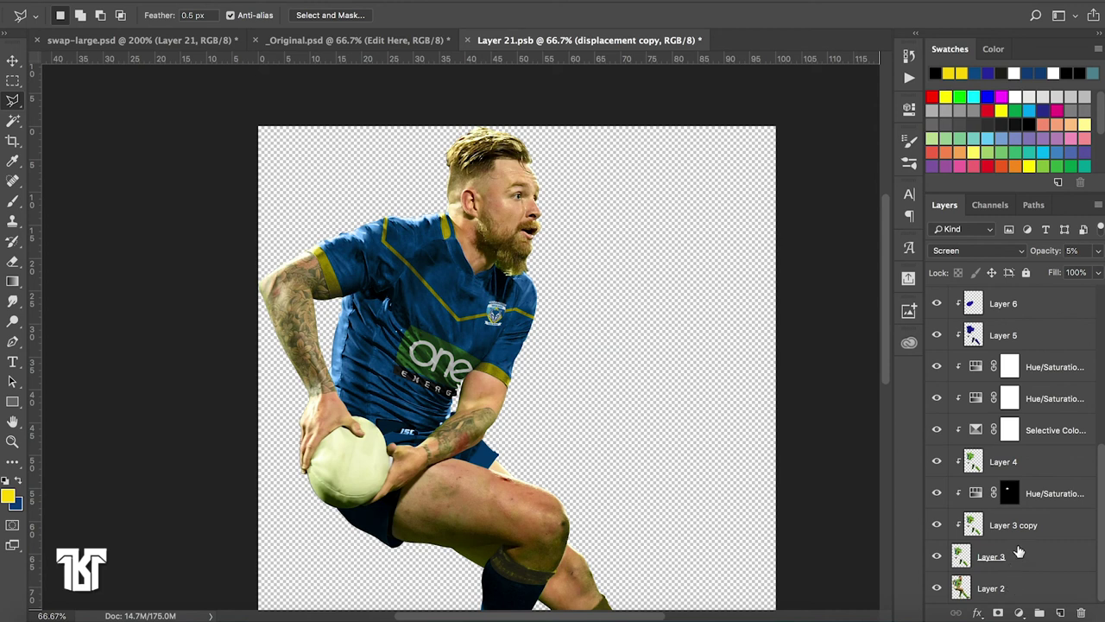
{"action": "scroll", "coordinate": [1019, 553], "scroll_direction": "up", "scroll_amount": 2}
{"action": "scroll", "coordinate": [1018, 553], "scroll_direction": "up", "scroll_amount": 3}
{"action": "scroll", "coordinate": [1019, 552], "scroll_direction": "up", "scroll_amount": 2}
{"action": "scroll", "coordinate": [1019, 553], "scroll_direction": "up", "scroll_amount": 3}
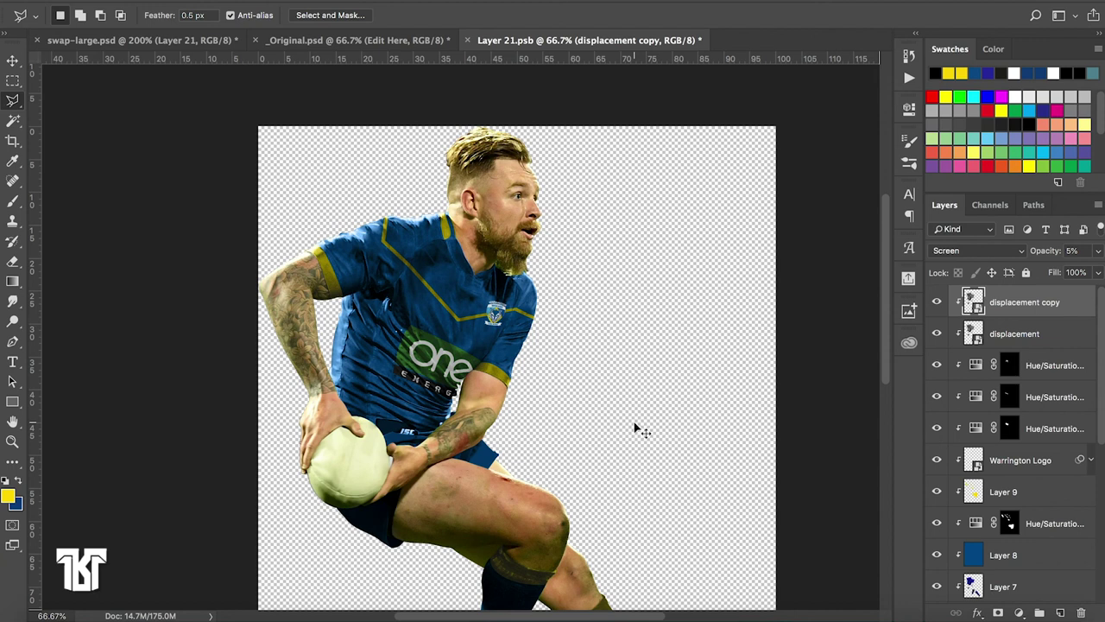
{"action": "key", "text": "ctrl+minus"}
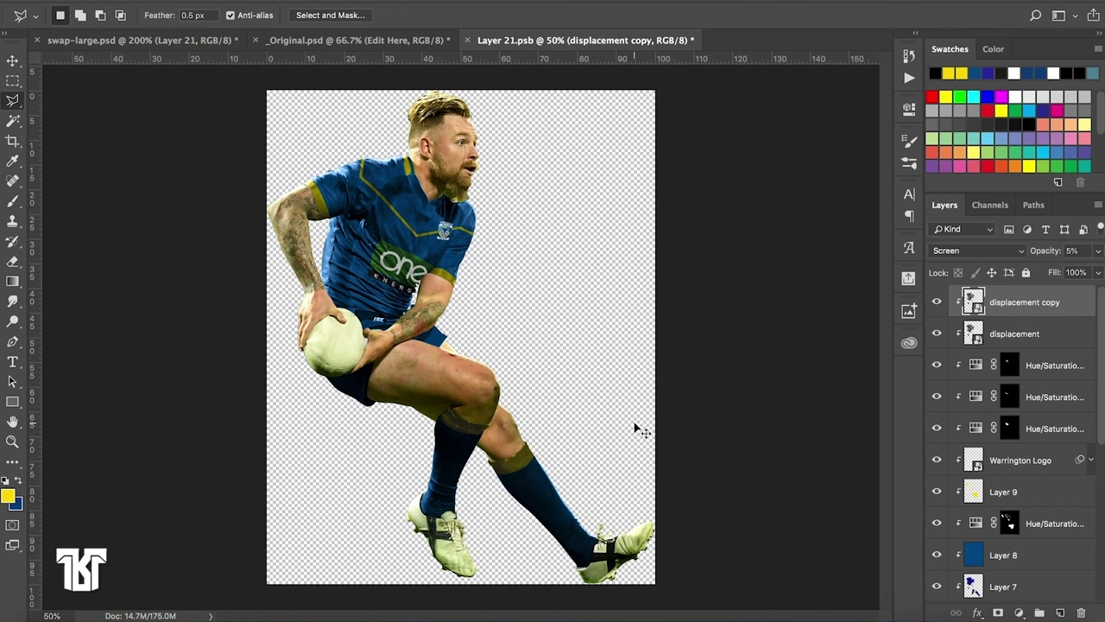
{"action": "key", "text": "ctrl+plus"}
{"action": "scroll", "coordinate": [635, 426], "scroll_direction": "left", "scroll_amount": 5}
{"action": "scroll", "coordinate": [635, 427], "scroll_direction": "up", "scroll_amount": 2}
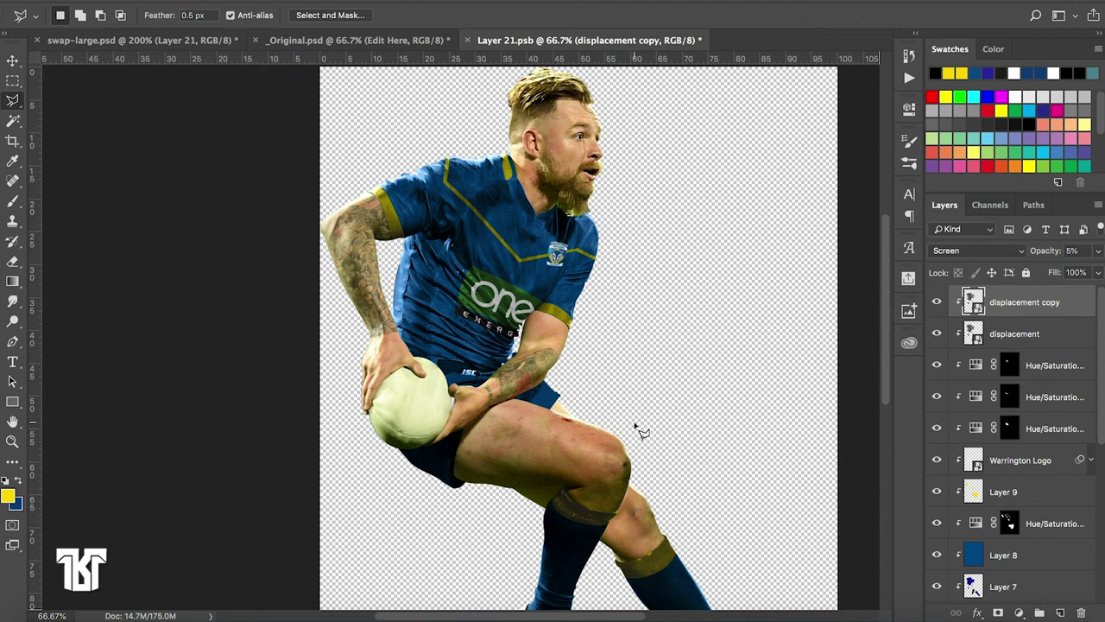
{"action": "scroll", "coordinate": [636, 427], "scroll_direction": "up", "scroll_amount": 3}
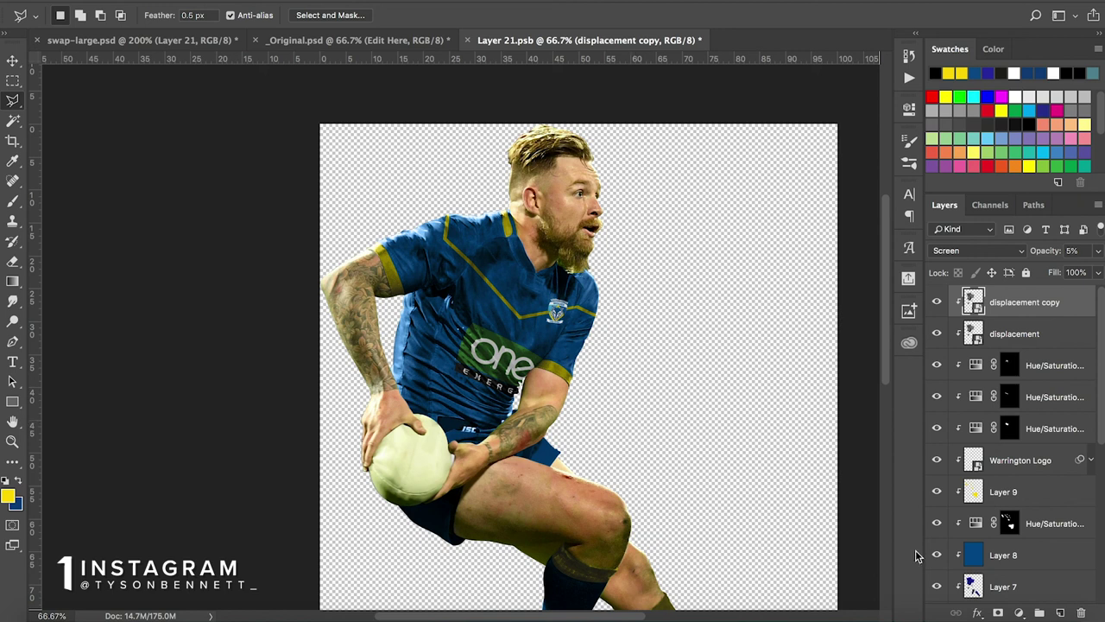
{"action": "scroll", "coordinate": [1039, 441], "scroll_direction": "down", "scroll_amount": 5}
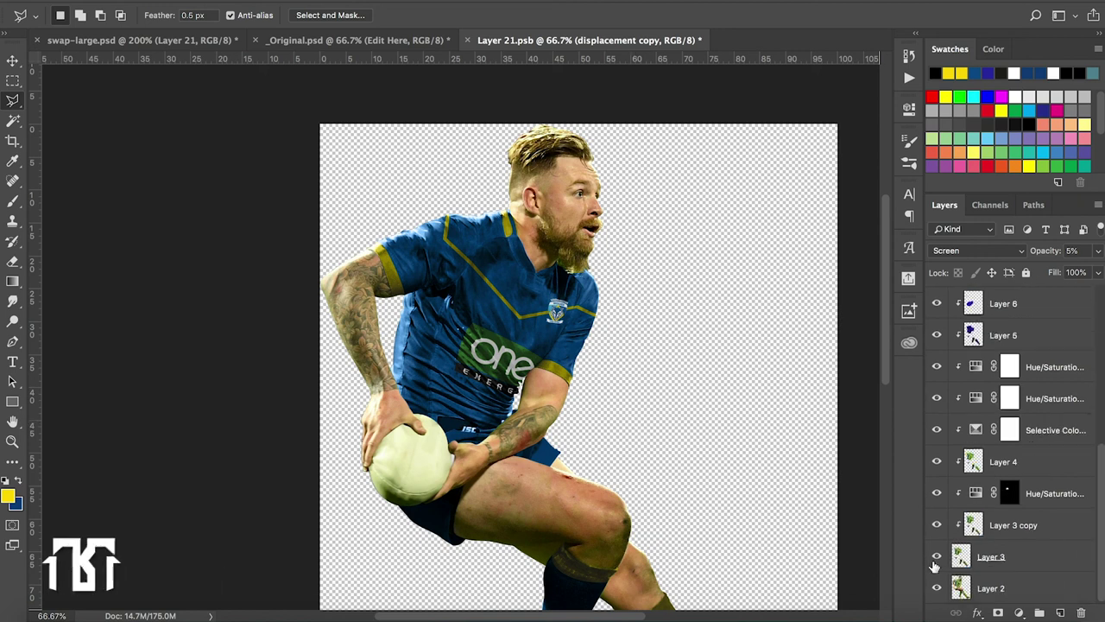
Hide Layer 3, select Layer 2, and zoom to 200% on the tattooed arm
{"action": "left_click", "coordinate": [937, 556]}
{"action": "left_click", "coordinate": [1017, 594]}
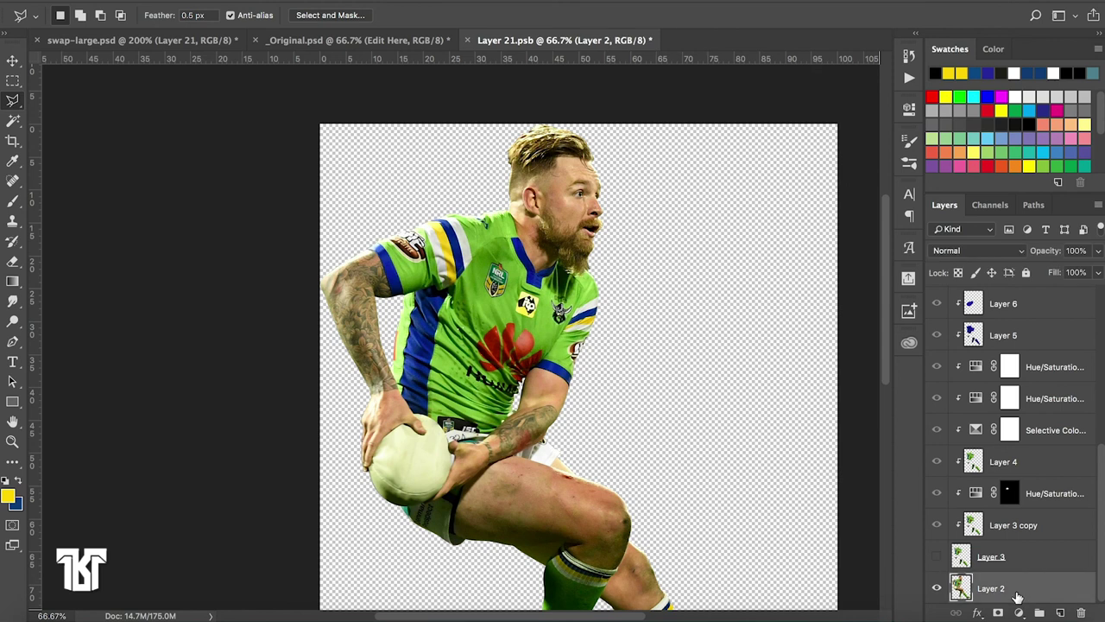
{"action": "key", "text": "ctrl+plus"}
{"action": "key", "text": "ctrl+plus"}
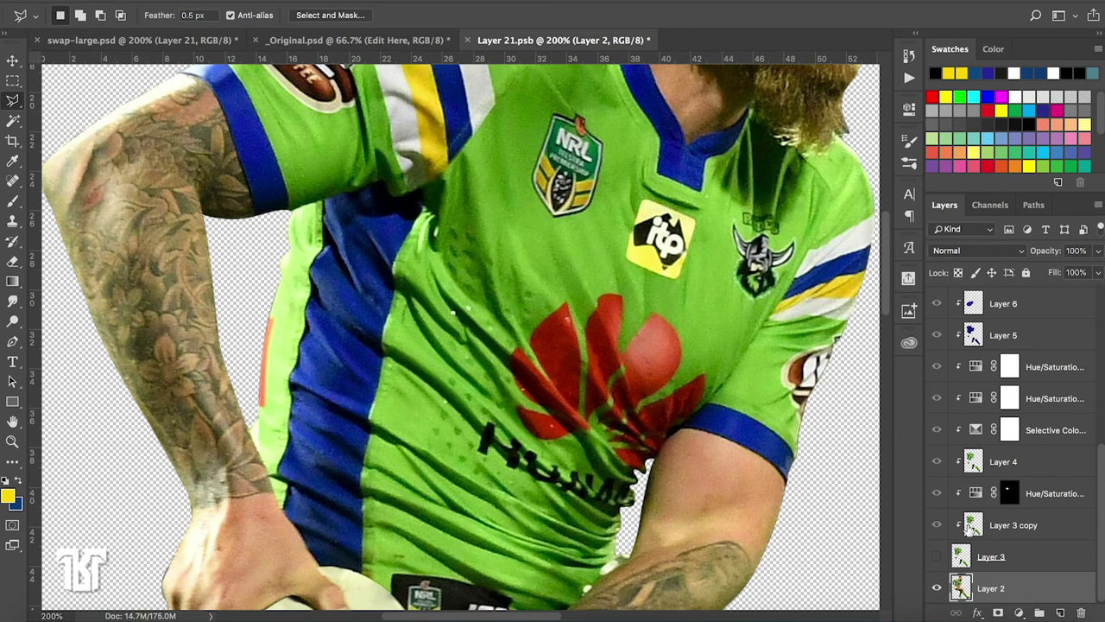
{"action": "scroll", "coordinate": [629, 440], "scroll_direction": "down", "scroll_amount": 2}
{"action": "scroll", "coordinate": [629, 441], "scroll_direction": "down", "scroll_amount": 4}
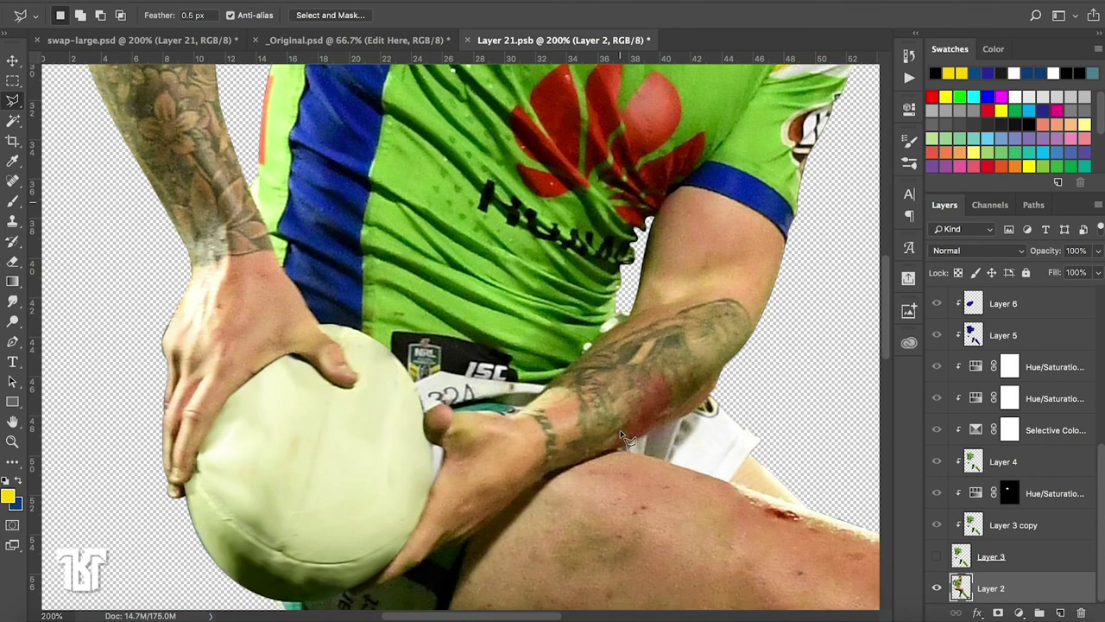
{"action": "scroll", "coordinate": [629, 441], "scroll_direction": "left", "scroll_amount": 1}
{"action": "scroll", "coordinate": [628, 441], "scroll_direction": "left", "scroll_amount": 4}
{"action": "scroll", "coordinate": [628, 440], "scroll_direction": "up", "scroll_amount": 4}
{"action": "scroll", "coordinate": [628, 440], "scroll_direction": "up", "scroll_amount": 1}
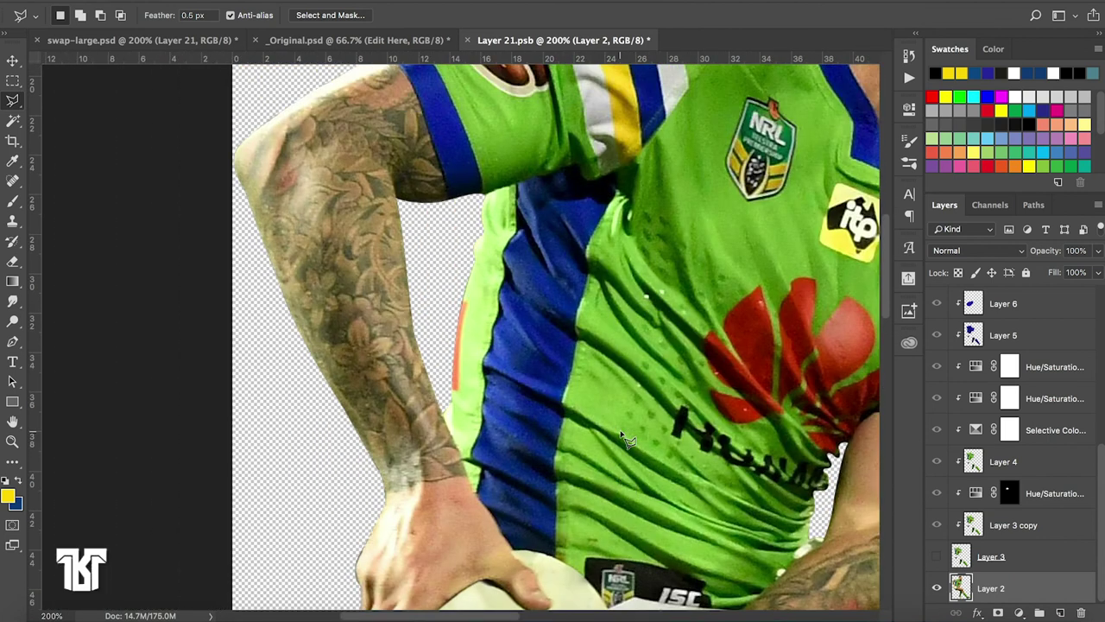
With the Pen tool, create a new empty Path 1 in the Paths panel, then return to Layers
{"action": "left_click", "coordinate": [15, 343]}
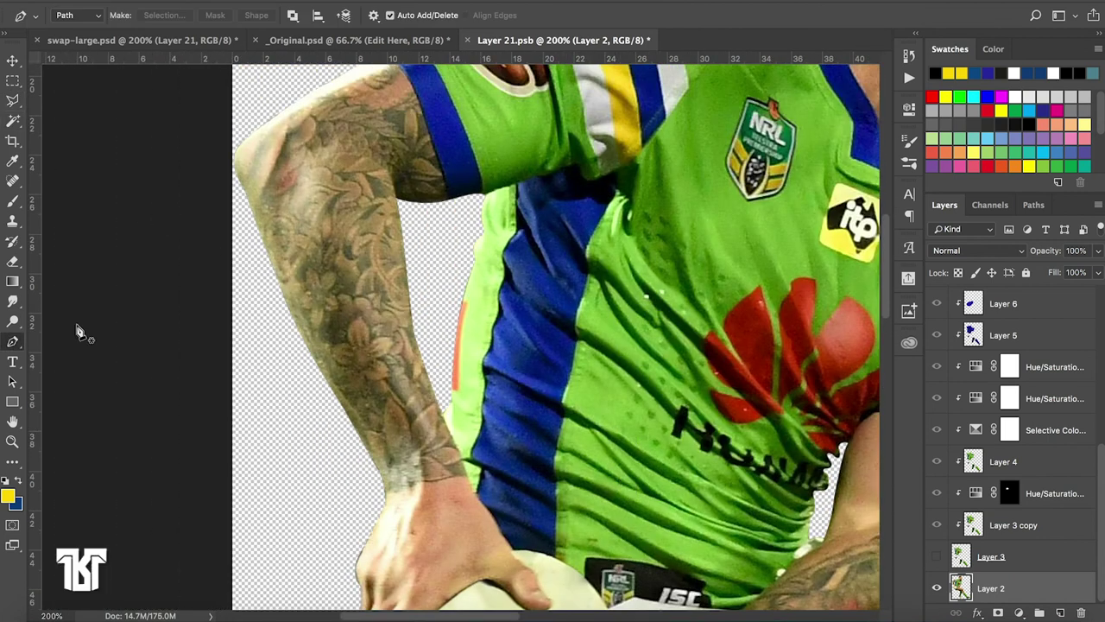
{"action": "left_click", "coordinate": [1034, 205]}
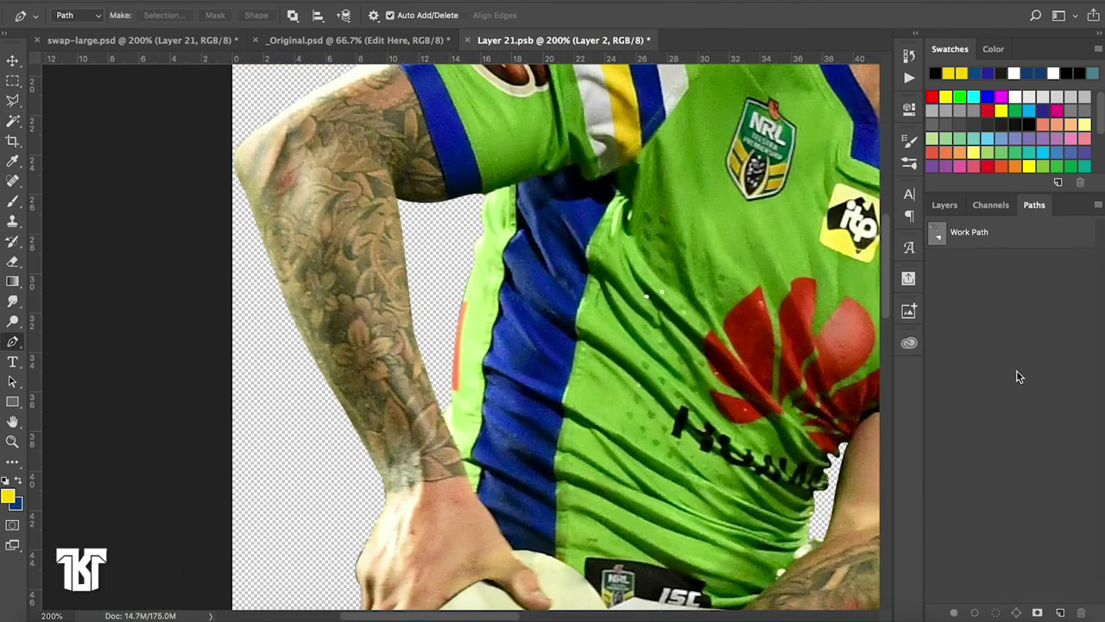
{"action": "left_click", "coordinate": [1060, 613]}
{"action": "scroll", "coordinate": [473, 278], "scroll_direction": "up", "scroll_amount": 1}
{"action": "scroll", "coordinate": [473, 278], "scroll_direction": "left", "scroll_amount": 1}
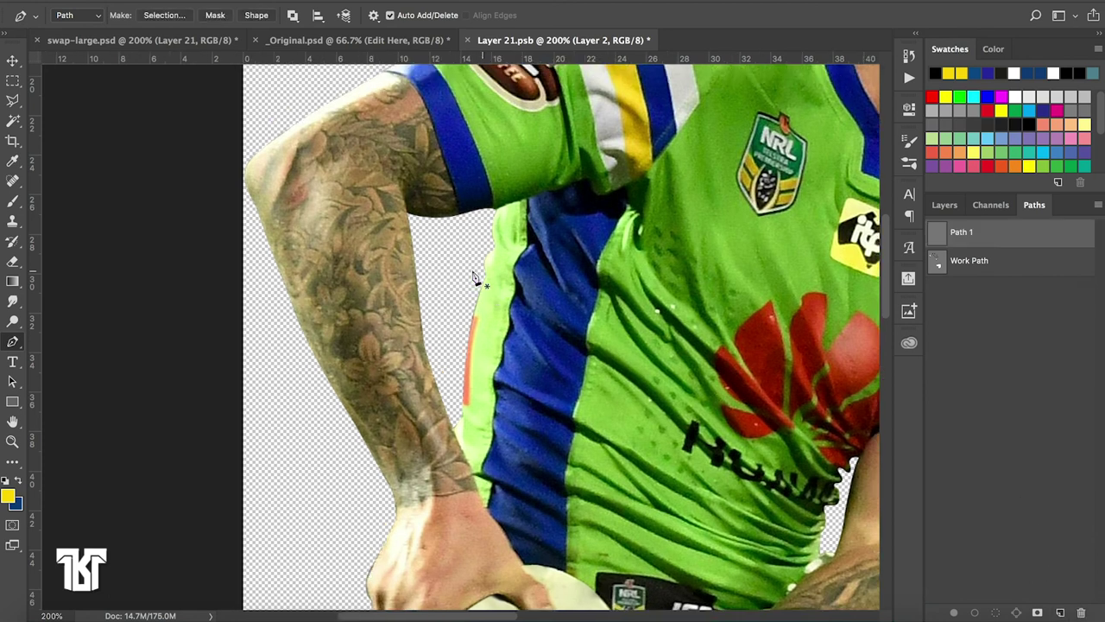
{"action": "scroll", "coordinate": [473, 278], "scroll_direction": "up", "scroll_amount": 3}
{"action": "scroll", "coordinate": [473, 278], "scroll_direction": "left", "scroll_amount": 1}
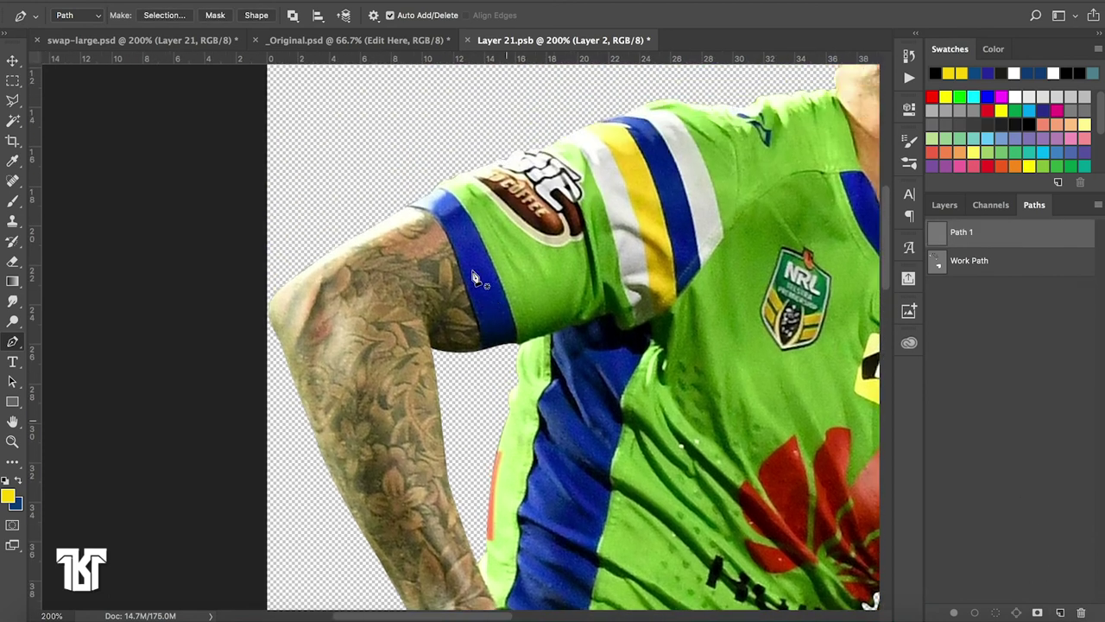
{"action": "left_click", "coordinate": [944, 206]}
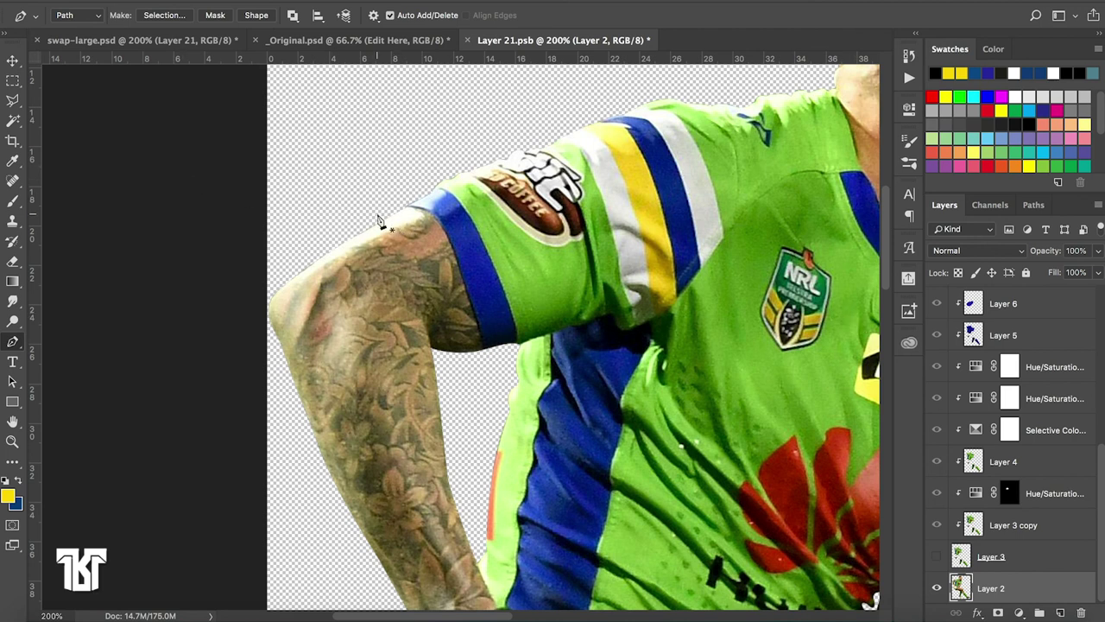
Trace the arm outline from the sleeve edge down the inner arm and across the wrist
{"action": "scroll", "coordinate": [378, 217], "scroll_direction": "up", "scroll_amount": 1}
{"action": "scroll", "coordinate": [377, 218], "scroll_direction": "up", "scroll_amount": 1}
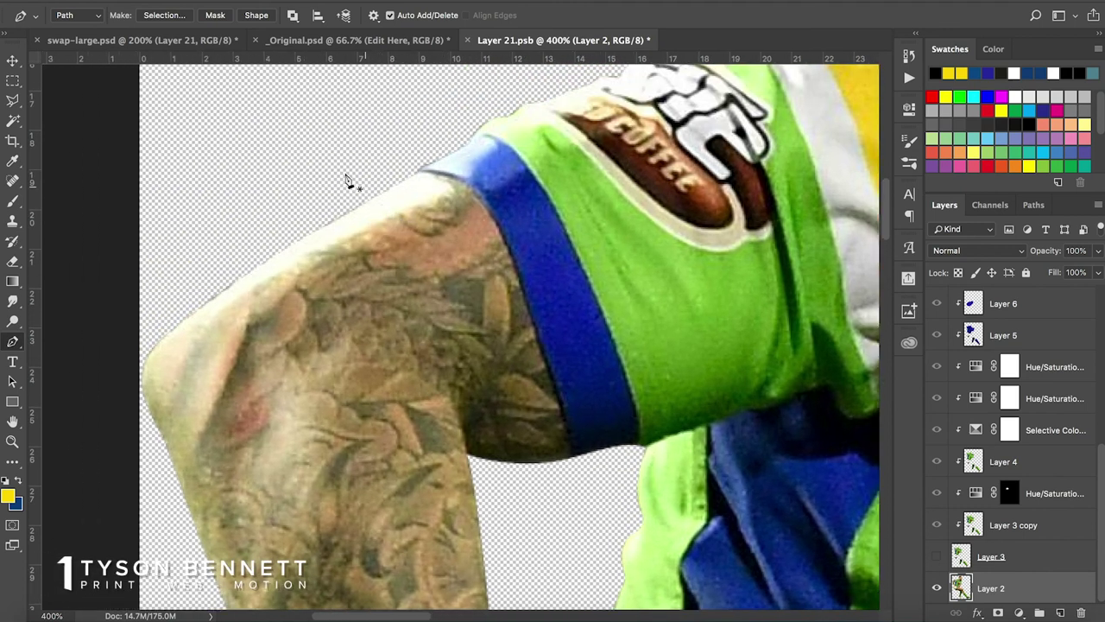
{"action": "left_click", "coordinate": [372, 170]}
{"action": "left_click_drag", "start_coordinate": [450, 176], "coordinate": [472, 190]}
{"action": "left_click_drag", "start_coordinate": [512, 261], "coordinate": [532, 324]}
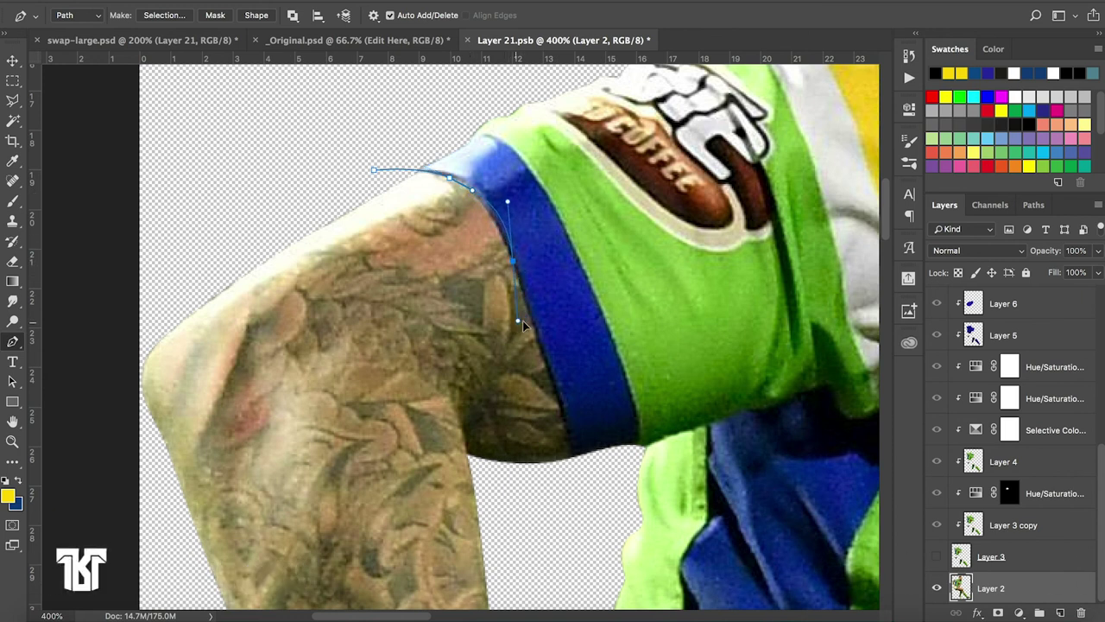
{"action": "left_click_drag", "start_coordinate": [574, 469], "coordinate": [573, 499]}
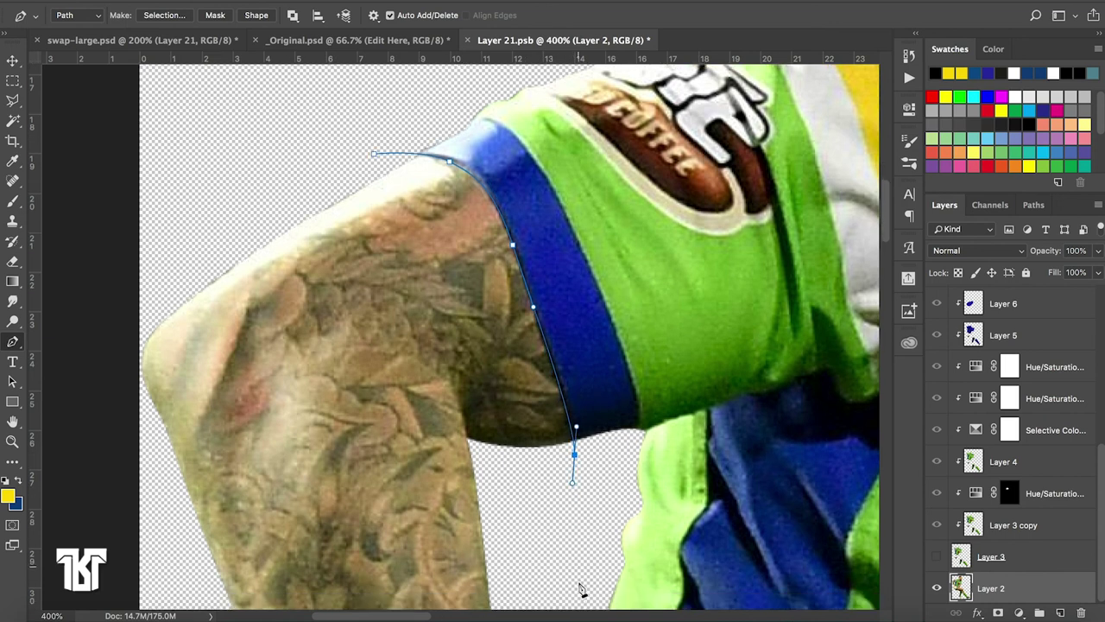
{"action": "scroll", "coordinate": [580, 588], "scroll_direction": "down", "scroll_amount": 5}
{"action": "scroll", "coordinate": [581, 589], "scroll_direction": "down", "scroll_amount": 1}
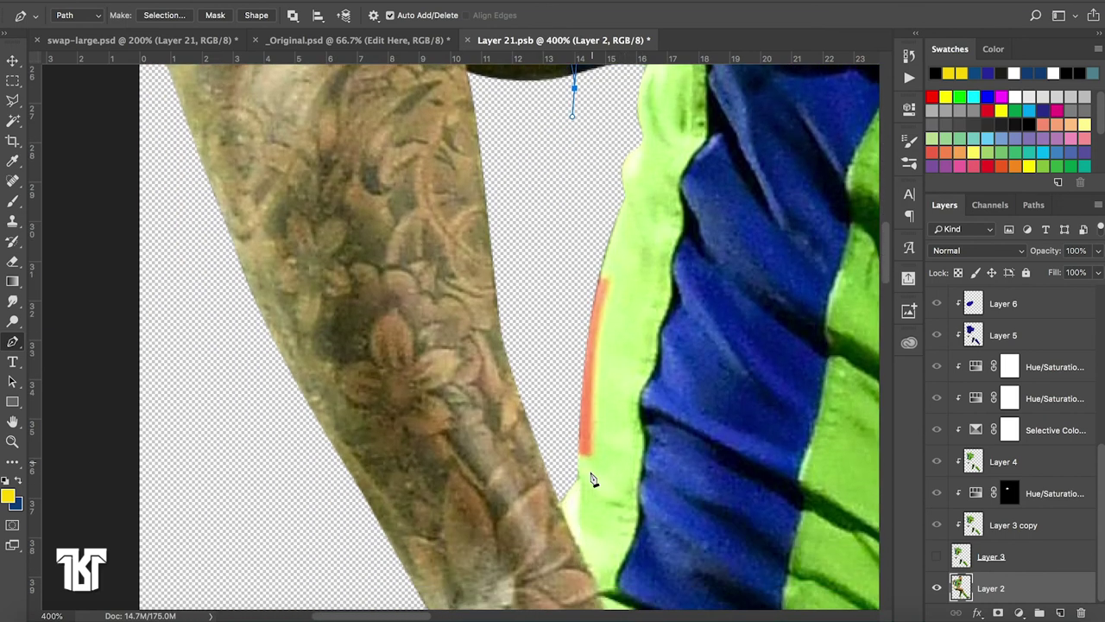
{"action": "left_click", "coordinate": [557, 502]}
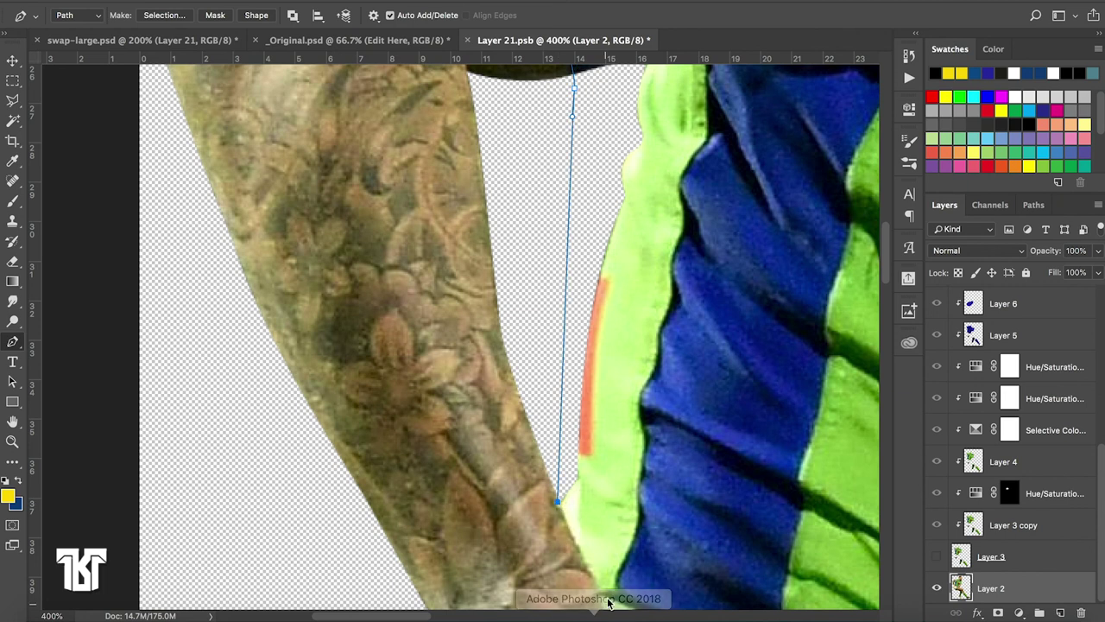
{"action": "scroll", "coordinate": [611, 584], "scroll_direction": "down", "scroll_amount": 2}
{"action": "scroll", "coordinate": [610, 583], "scroll_direction": "right", "scroll_amount": 1}
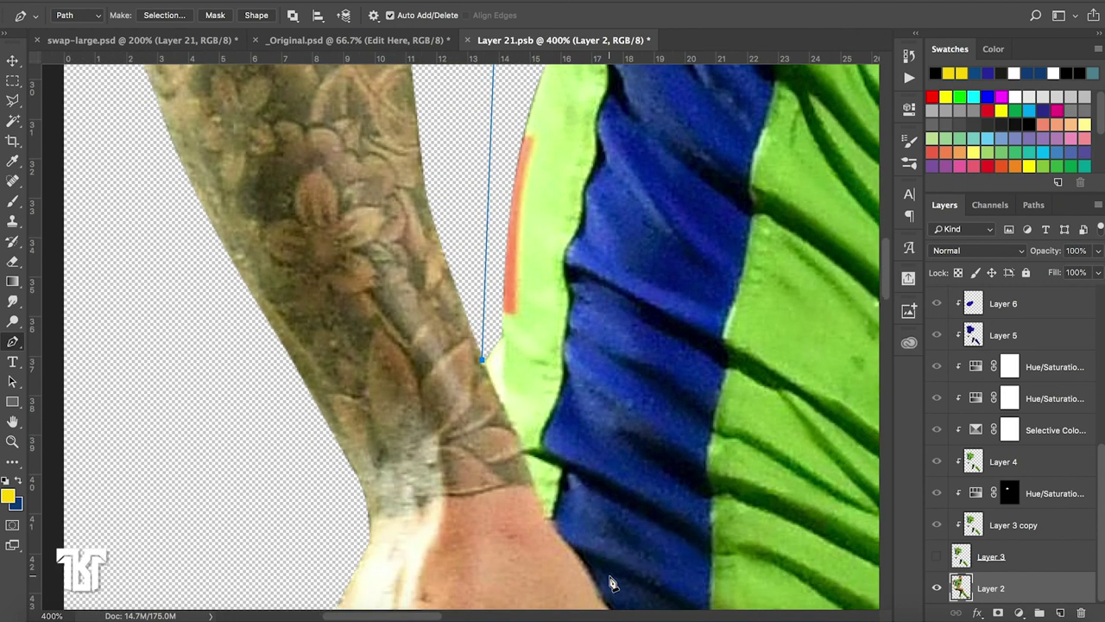
{"action": "left_click_drag", "start_coordinate": [534, 492], "coordinate": [558, 557]}
{"action": "left_click_drag", "start_coordinate": [557, 557], "coordinate": [437, 531]}
{"action": "left_click", "coordinate": [343, 525]}
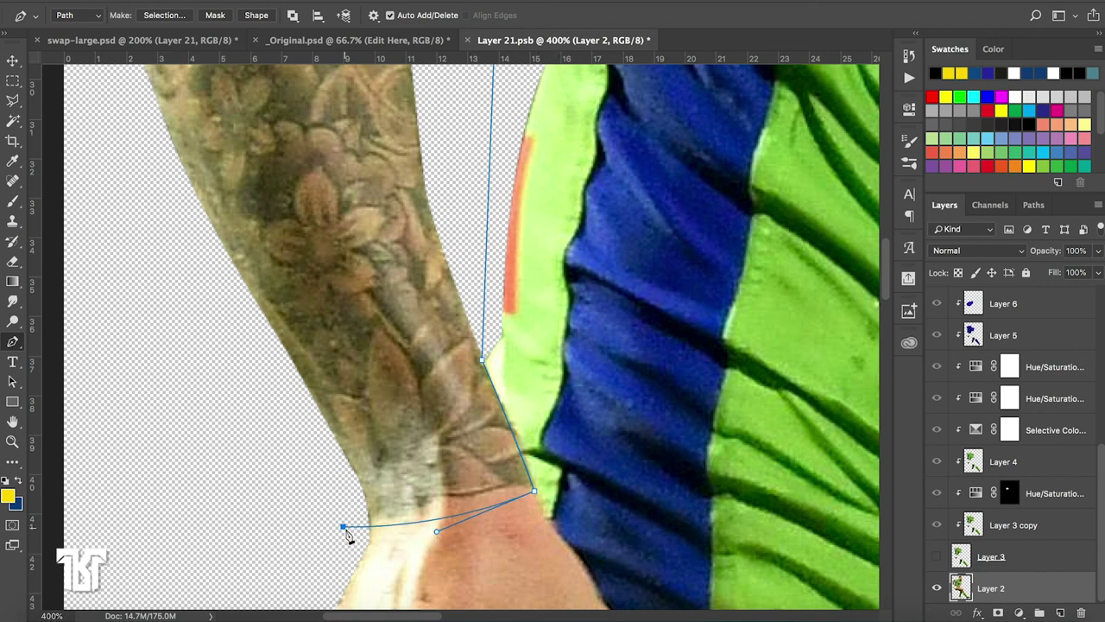
Run the outline up the arm's outer edge to the shoulder and close it
{"action": "scroll", "coordinate": [328, 526], "scroll_direction": "up", "scroll_amount": 3}
{"action": "scroll", "coordinate": [328, 525], "scroll_direction": "left", "scroll_amount": 2}
{"action": "scroll", "coordinate": [328, 526], "scroll_direction": "up", "scroll_amount": 1}
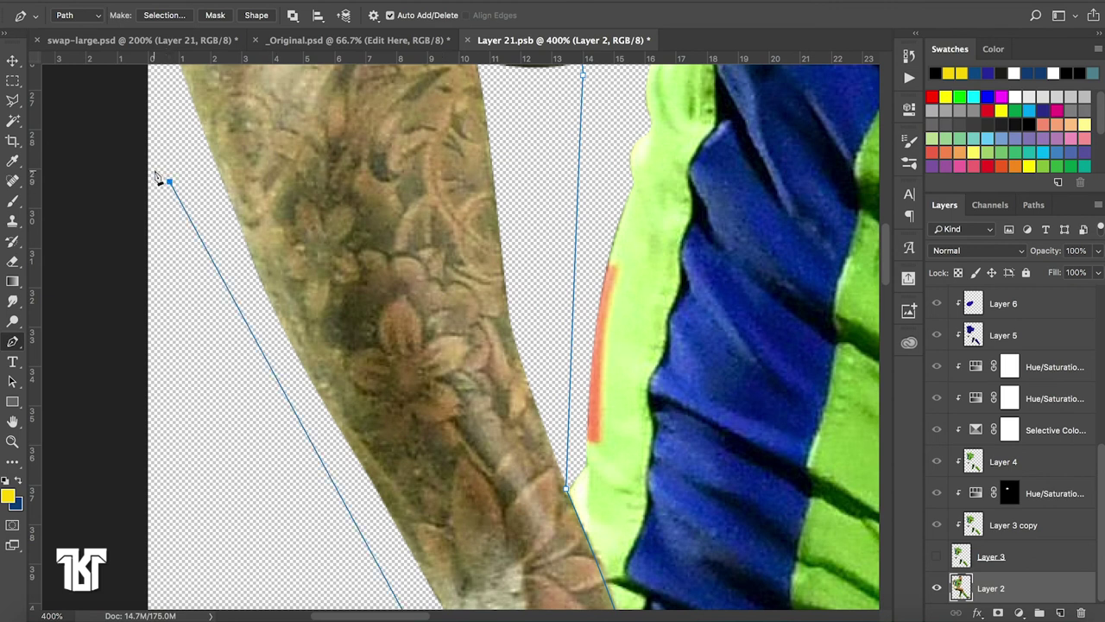
{"action": "scroll", "coordinate": [156, 177], "scroll_direction": "up", "scroll_amount": 4}
{"action": "scroll", "coordinate": [156, 177], "scroll_direction": "left", "scroll_amount": 1}
{"action": "scroll", "coordinate": [157, 177], "scroll_direction": "up", "scroll_amount": 3}
{"action": "left_click", "coordinate": [117, 223]}
{"action": "left_click", "coordinate": [267, 117]}
{"action": "left_click", "coordinate": [426, 78]}
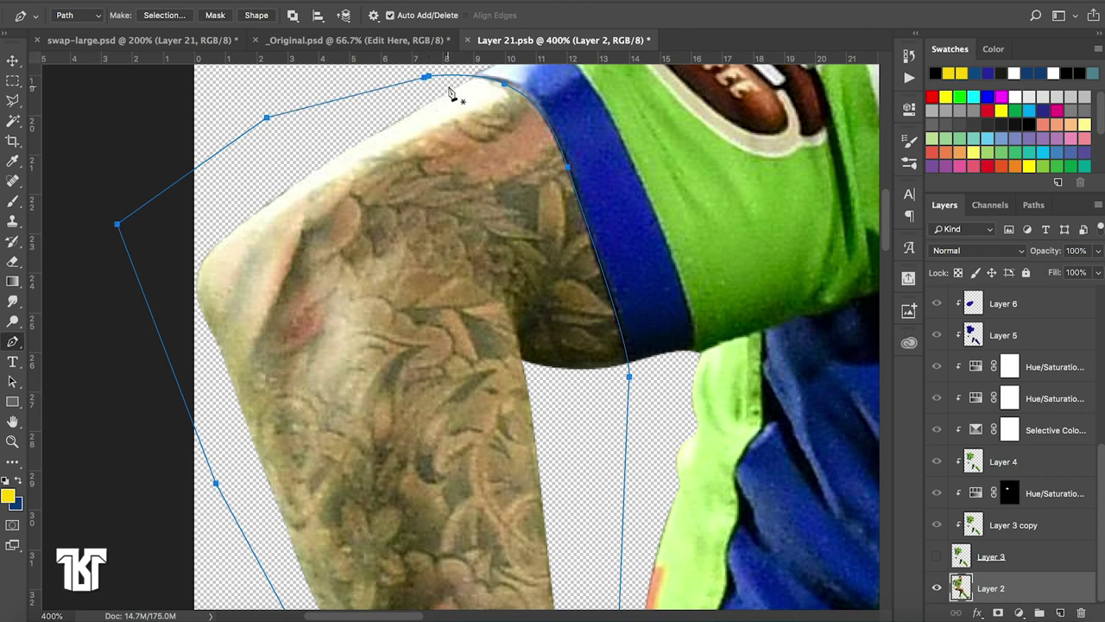
Start a new forearm outline at the wrist edge and along its underside
{"action": "scroll", "coordinate": [449, 91], "scroll_direction": "down", "scroll_amount": 5}
{"action": "scroll", "coordinate": [450, 93], "scroll_direction": "right", "scroll_amount": 3}
{"action": "scroll", "coordinate": [451, 94], "scroll_direction": "down", "scroll_amount": 3}
{"action": "scroll", "coordinate": [449, 94], "scroll_direction": "down", "scroll_amount": 3}
{"action": "scroll", "coordinate": [449, 94], "scroll_direction": "right", "scroll_amount": 5}
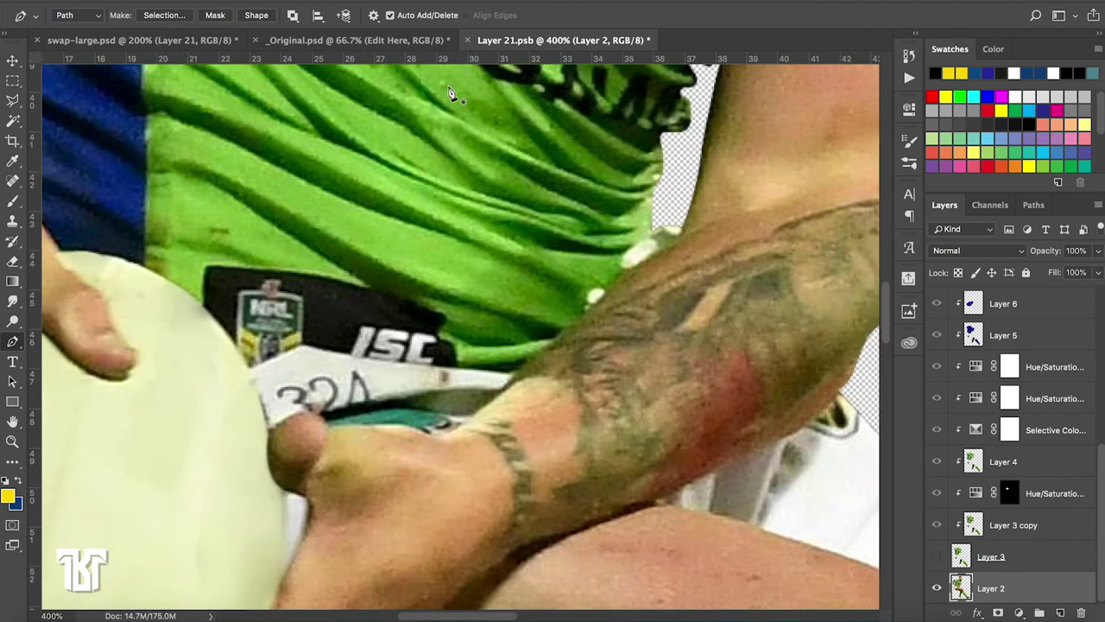
{"action": "scroll", "coordinate": [449, 93], "scroll_direction": "right", "scroll_amount": 4}
{"action": "scroll", "coordinate": [449, 94], "scroll_direction": "right", "scroll_amount": 4}
{"action": "scroll", "coordinate": [449, 93], "scroll_direction": "down", "scroll_amount": 2}
{"action": "scroll", "coordinate": [449, 93], "scroll_direction": "left", "scroll_amount": 4}
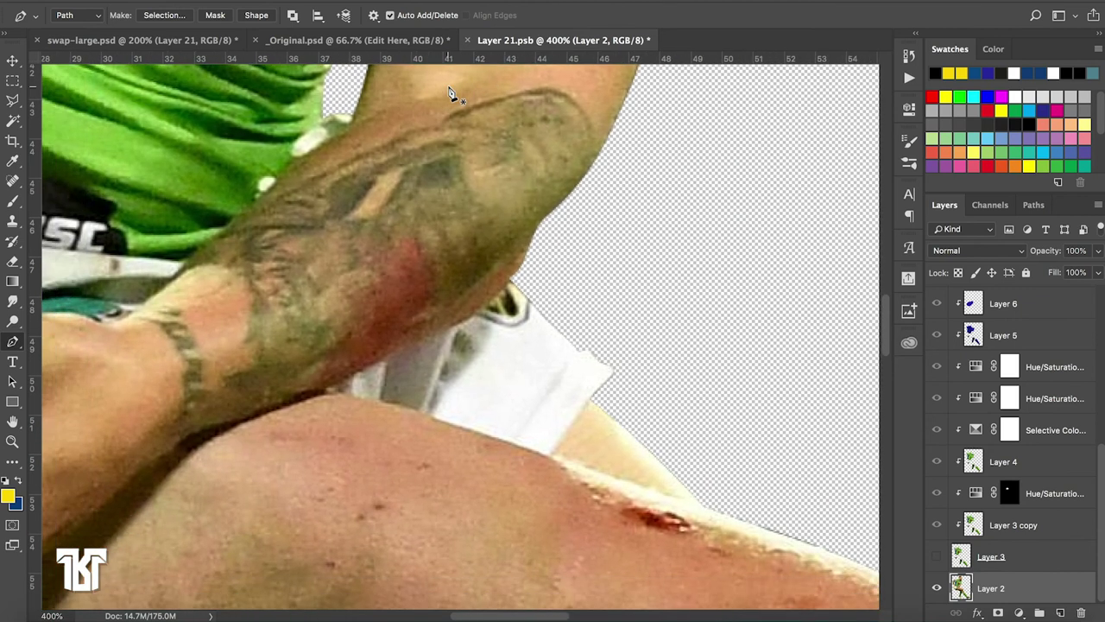
{"action": "left_click", "coordinate": [158, 293]}
{"action": "left_click", "coordinate": [124, 320]}
{"action": "left_click", "coordinate": [166, 453]}
{"action": "left_click_drag", "start_coordinate": [167, 452], "coordinate": [205, 425]}
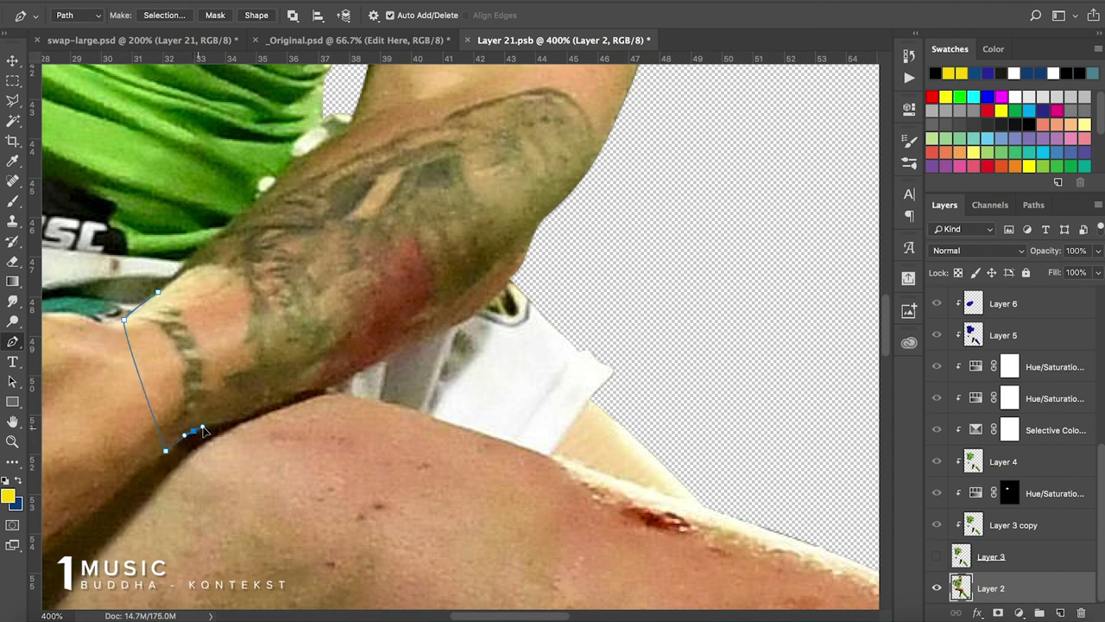
Continue the forearm outline around the elbow, across the upper arm, and close it
{"action": "left_click_drag", "start_coordinate": [305, 392], "coordinate": [353, 374]}
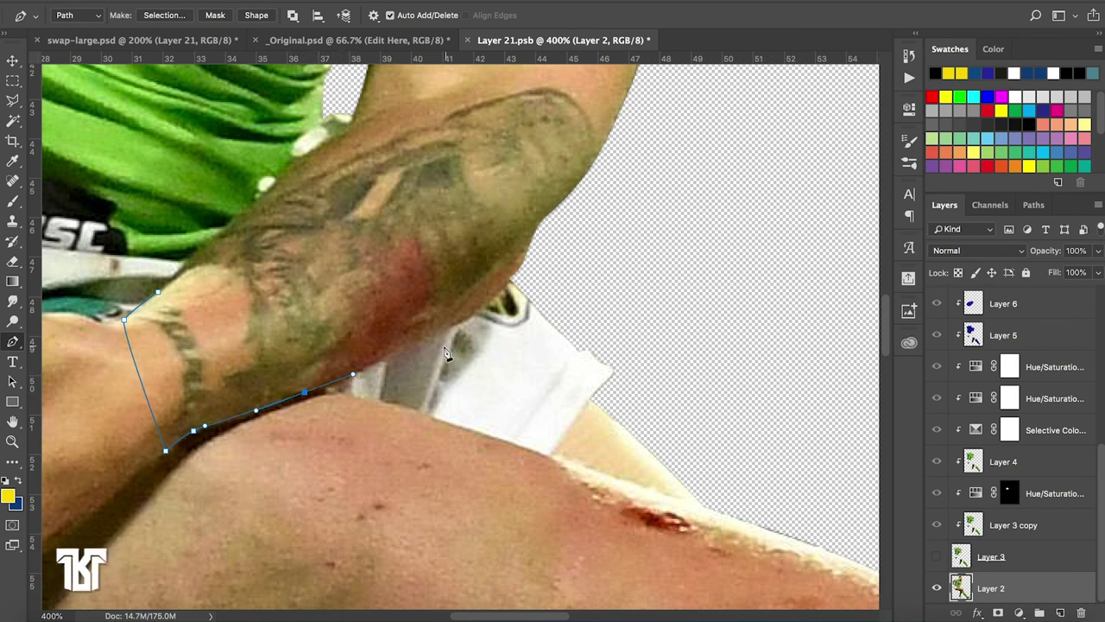
{"action": "left_click_drag", "start_coordinate": [423, 329], "coordinate": [466, 321]}
{"action": "mouse_move", "coordinate": [537, 229]}
{"action": "left_mouse_down"}
{"action": "mouse_move", "coordinate": [581, 184]}
{"action": "mouse_move", "coordinate": [553, 174]}
{"action": "left_mouse_up"}
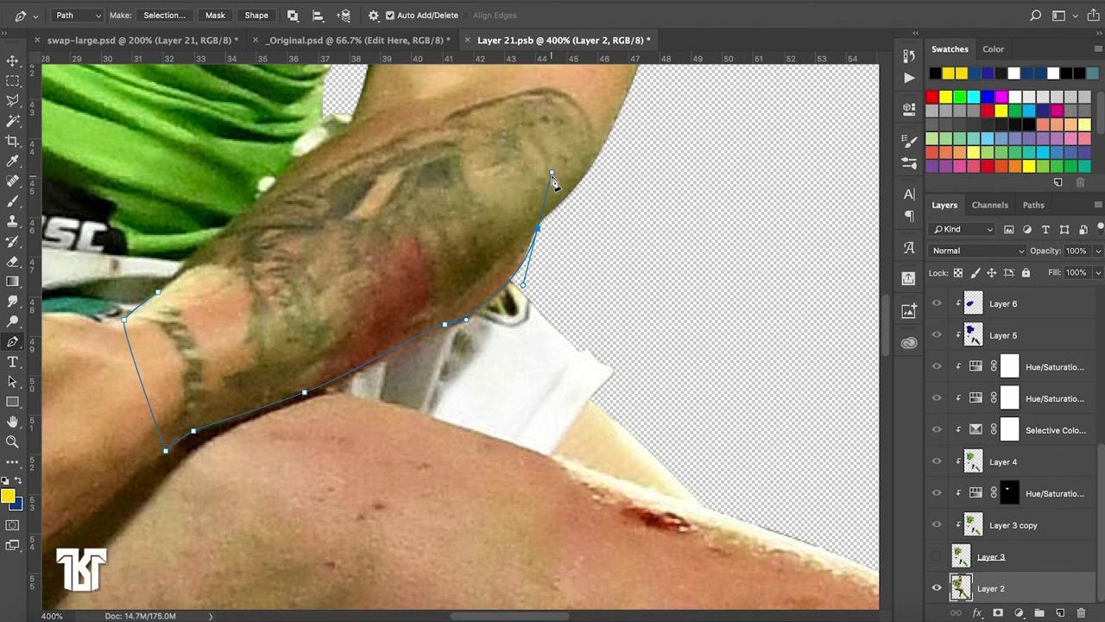
{"action": "left_click_drag", "start_coordinate": [551, 175], "coordinate": [616, 222]}
{"action": "left_click", "coordinate": [625, 151]}
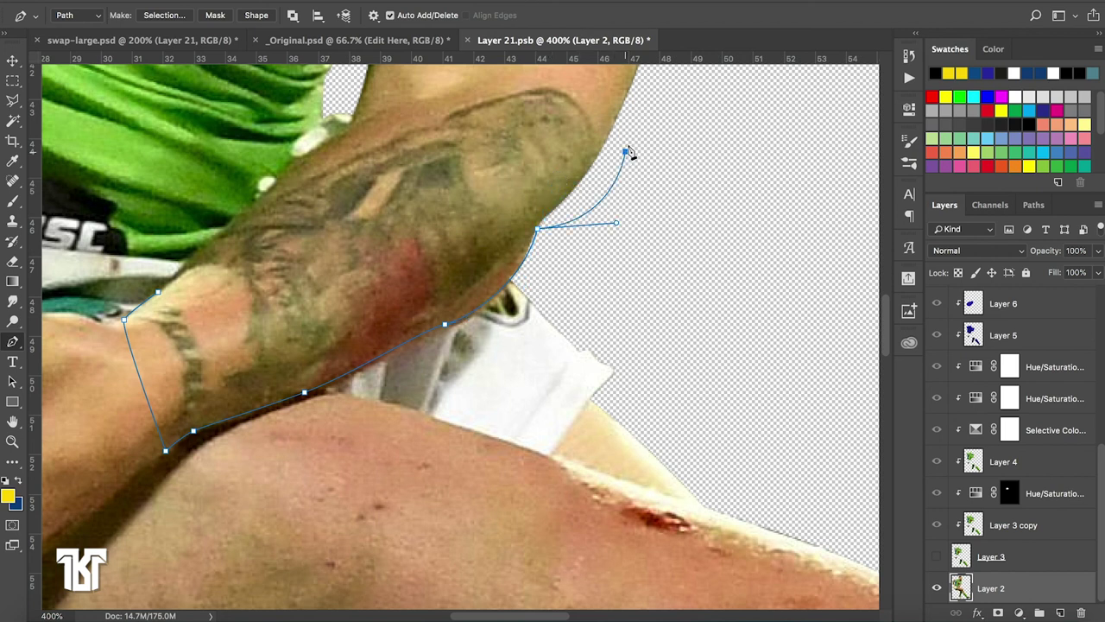
{"action": "scroll", "coordinate": [596, 129], "scroll_direction": "up", "scroll_amount": 2}
{"action": "scroll", "coordinate": [596, 129], "scroll_direction": "up", "scroll_amount": 3}
{"action": "scroll", "coordinate": [596, 129], "scroll_direction": "left", "scroll_amount": 2}
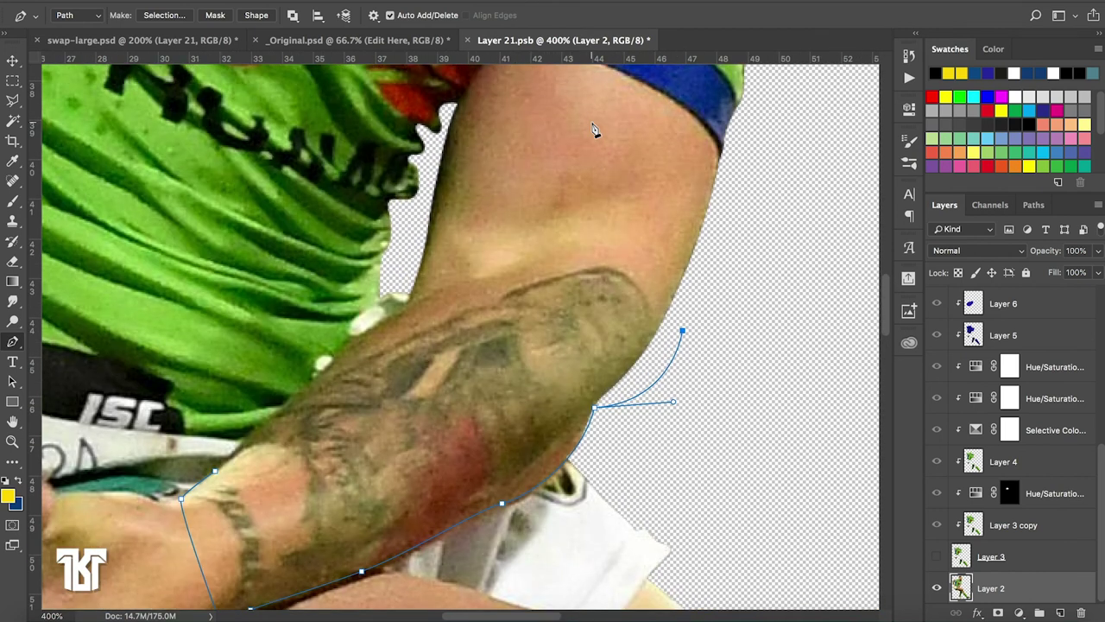
{"action": "left_click", "coordinate": [619, 223]}
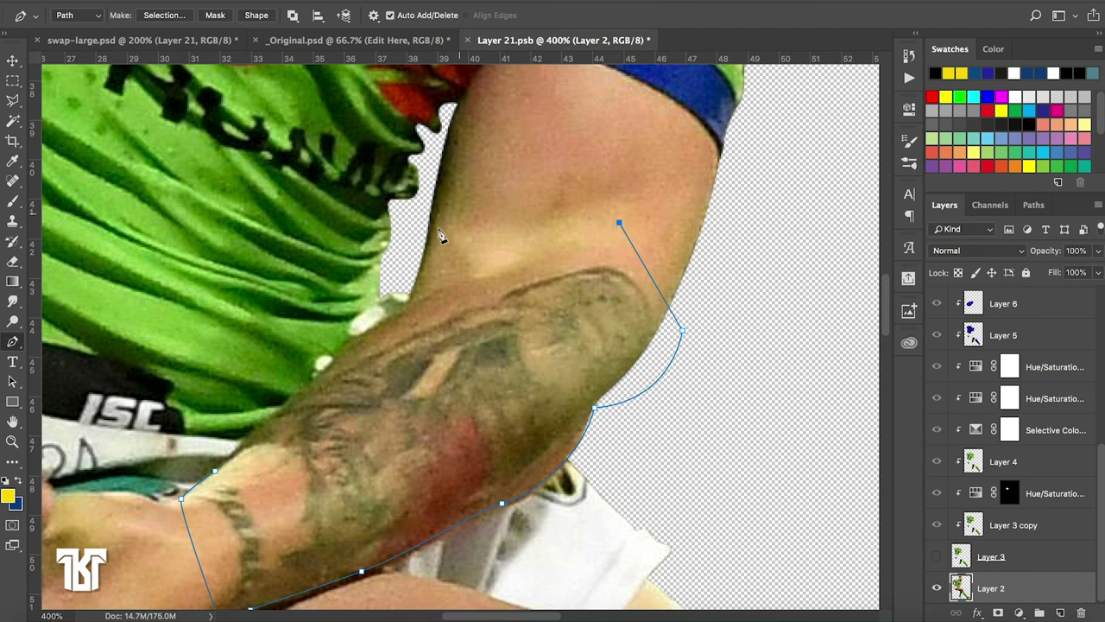
{"action": "left_click", "coordinate": [401, 282]}
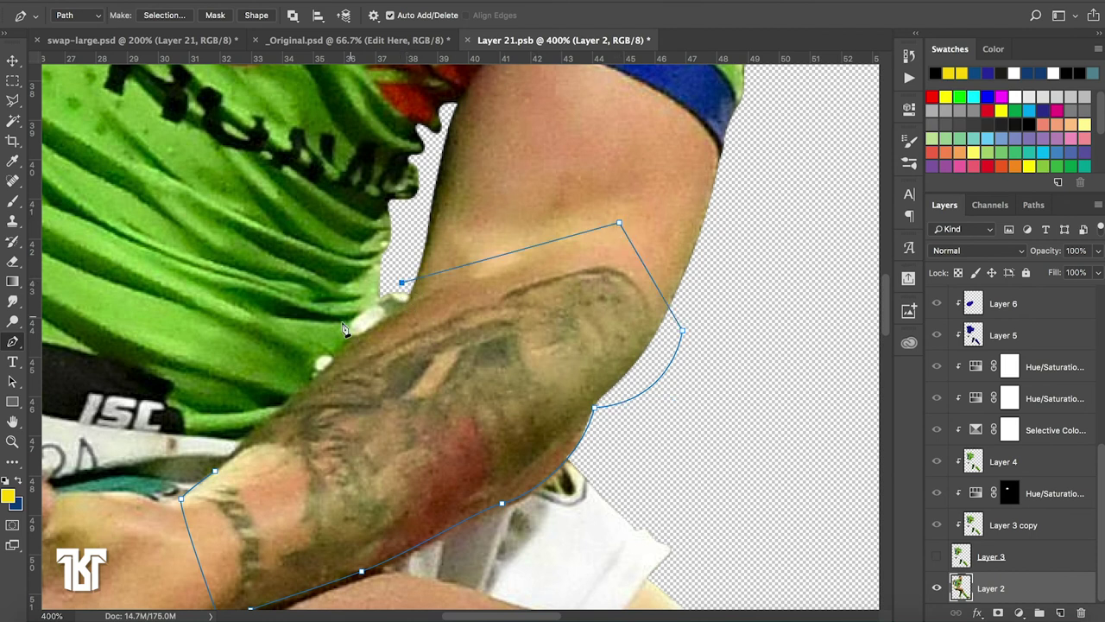
{"action": "left_click", "coordinate": [211, 457]}
{"action": "left_click", "coordinate": [216, 473]}
Convert the arm outlines into a selection with 0.5 px feather
{"action": "left_click", "coordinate": [161, 17]}
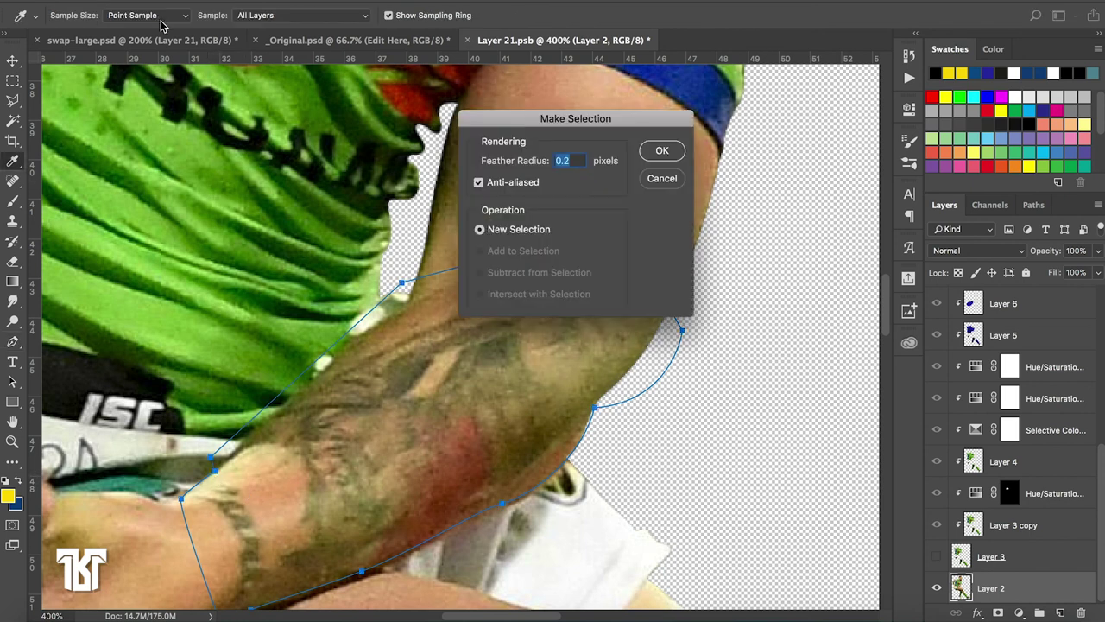
{"action": "left_click", "coordinate": [661, 155]}
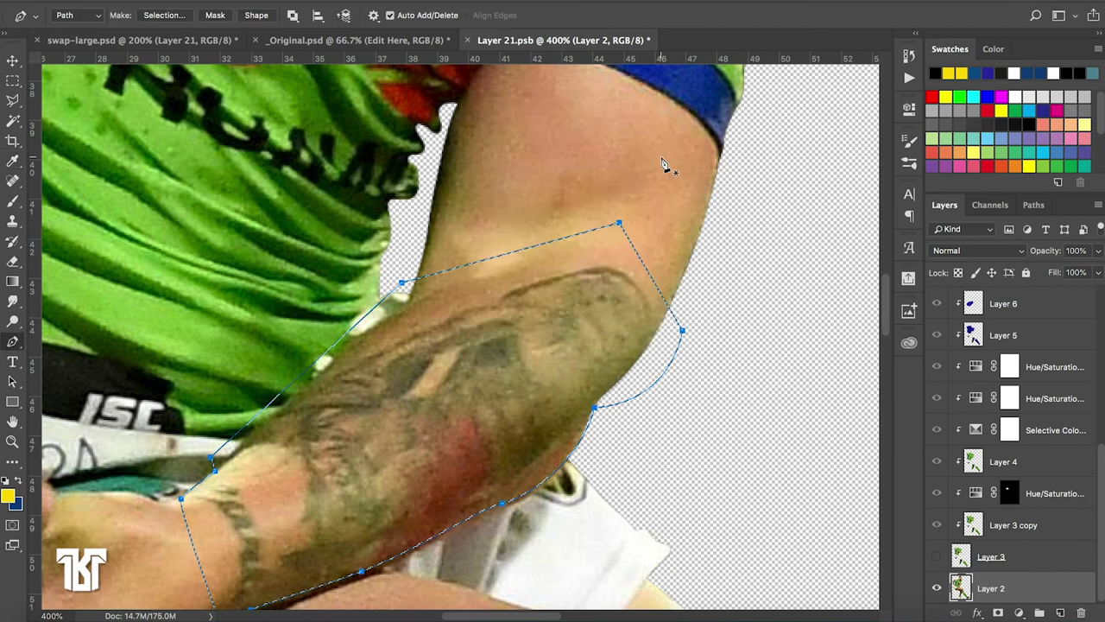
{"action": "key", "text": "ctrl+minus"}
{"action": "key", "text": "ctrl+minus"}
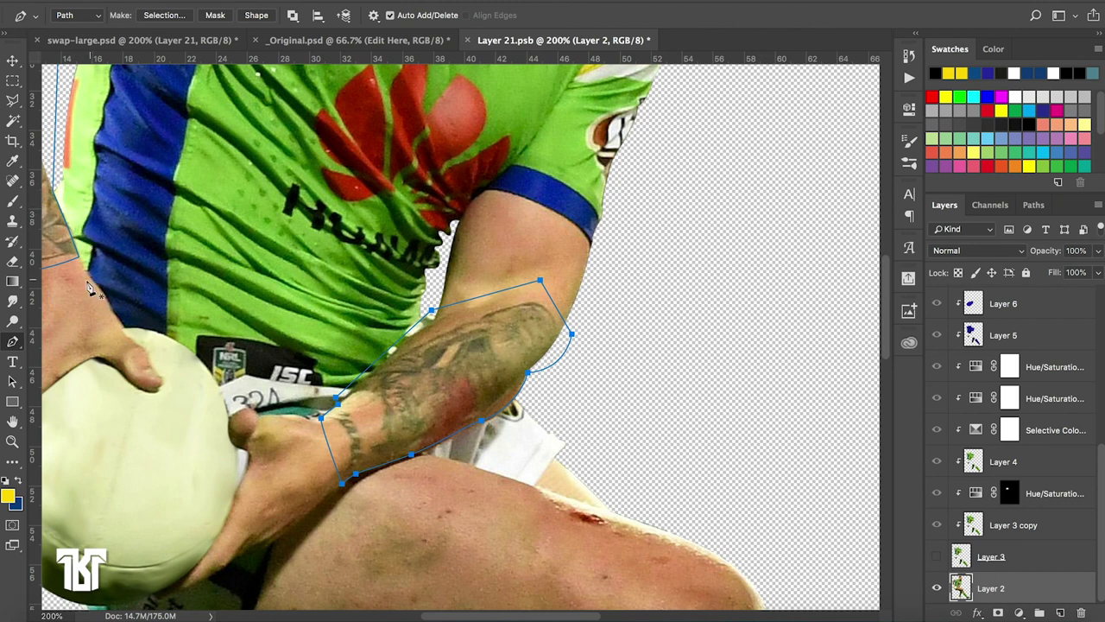
{"action": "left_click", "coordinate": [686, 281], "text": "ctrl"}
{"action": "key", "text": "ctrl+Return"}
{"action": "left_click", "coordinate": [661, 150]}
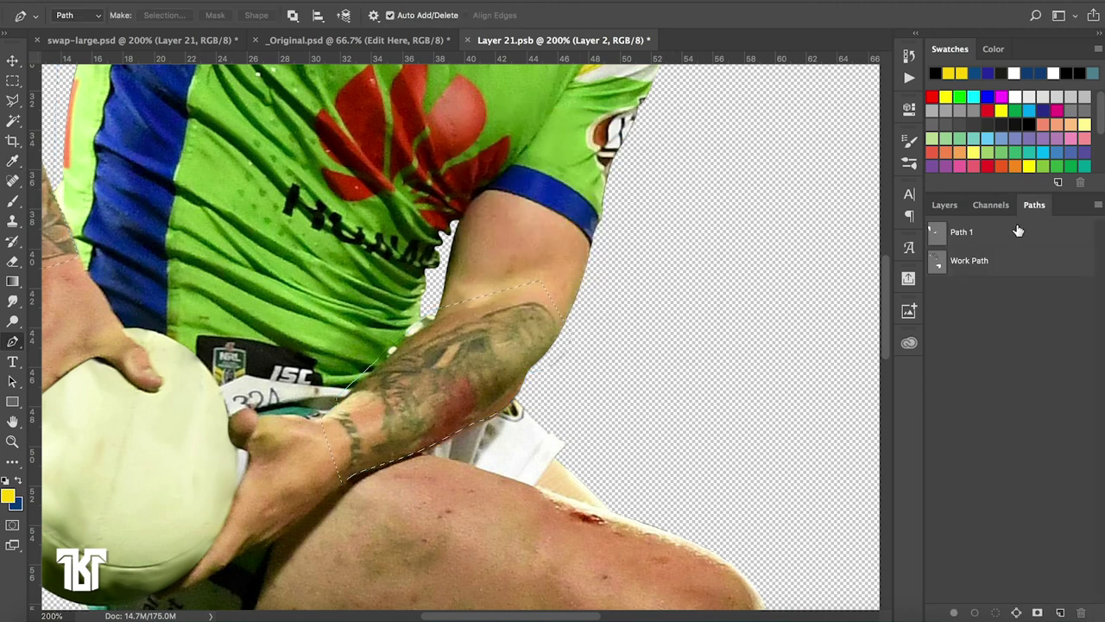
Delete the old Path 1, leaving only Work Path, and go back to Layers
{"action": "left_click", "coordinate": [1015, 231]}
{"action": "left_click", "coordinate": [1082, 613]}
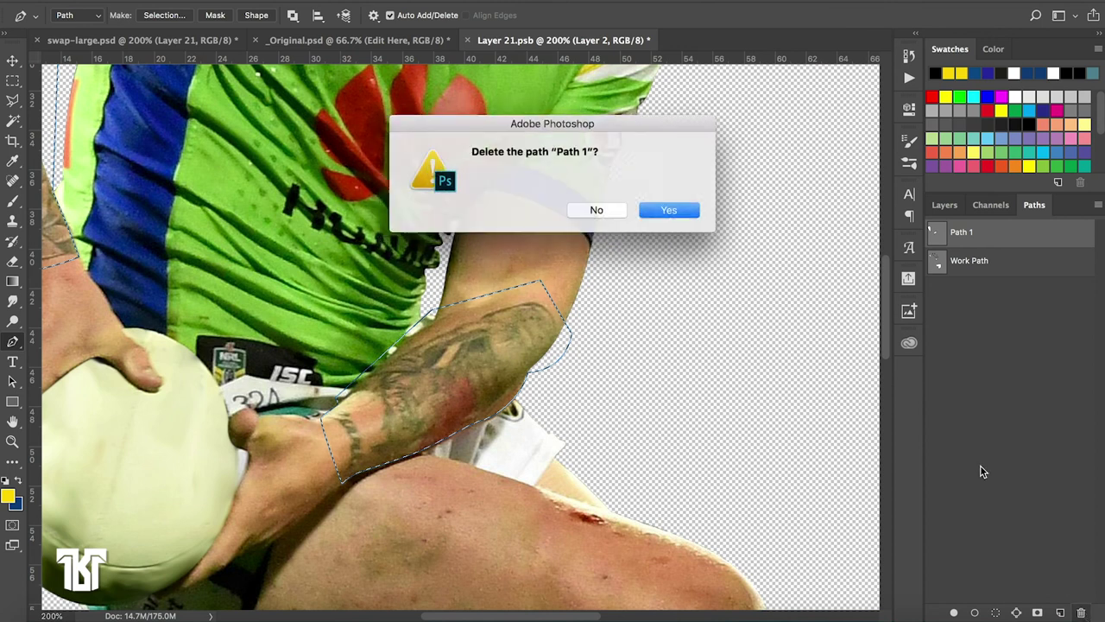
{"action": "left_click", "coordinate": [668, 211]}
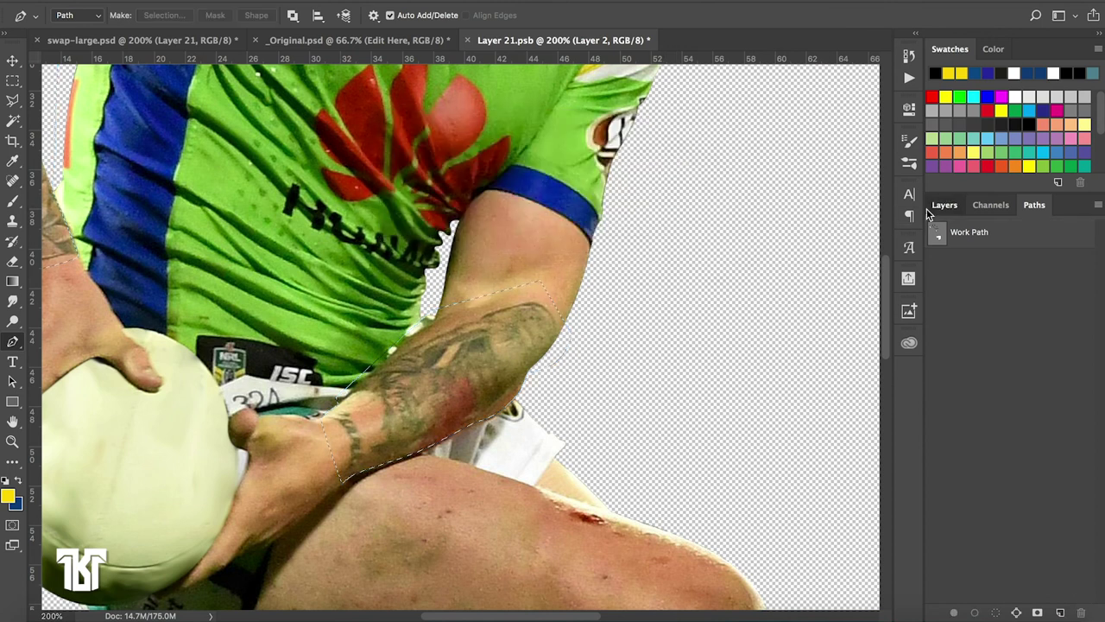
{"action": "left_click", "coordinate": [928, 212]}
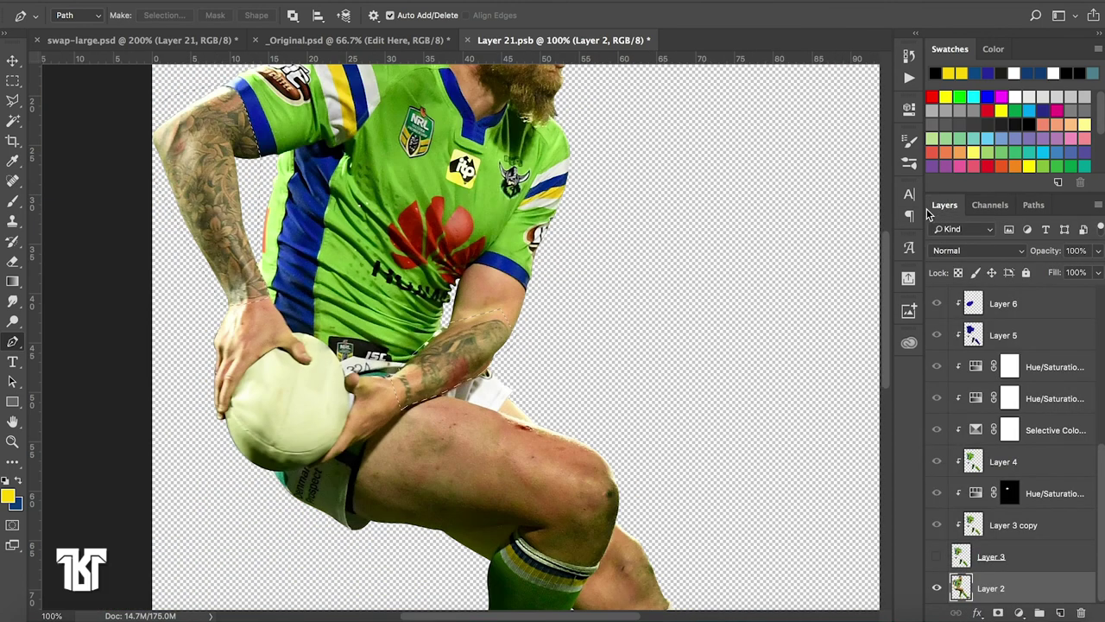
Copy the selected tattoo areas to a new Layer 10 clipped to Layer 2
{"action": "key", "text": "ctrl+shift+alt+n"}
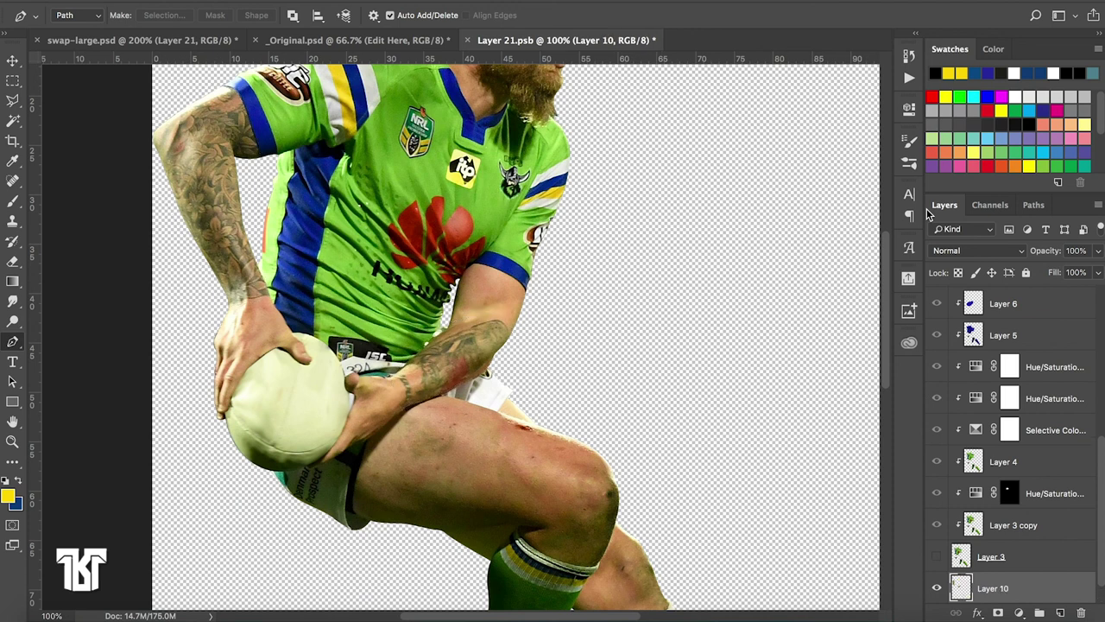
{"action": "scroll", "coordinate": [997, 499], "scroll_direction": "down", "scroll_amount": 1}
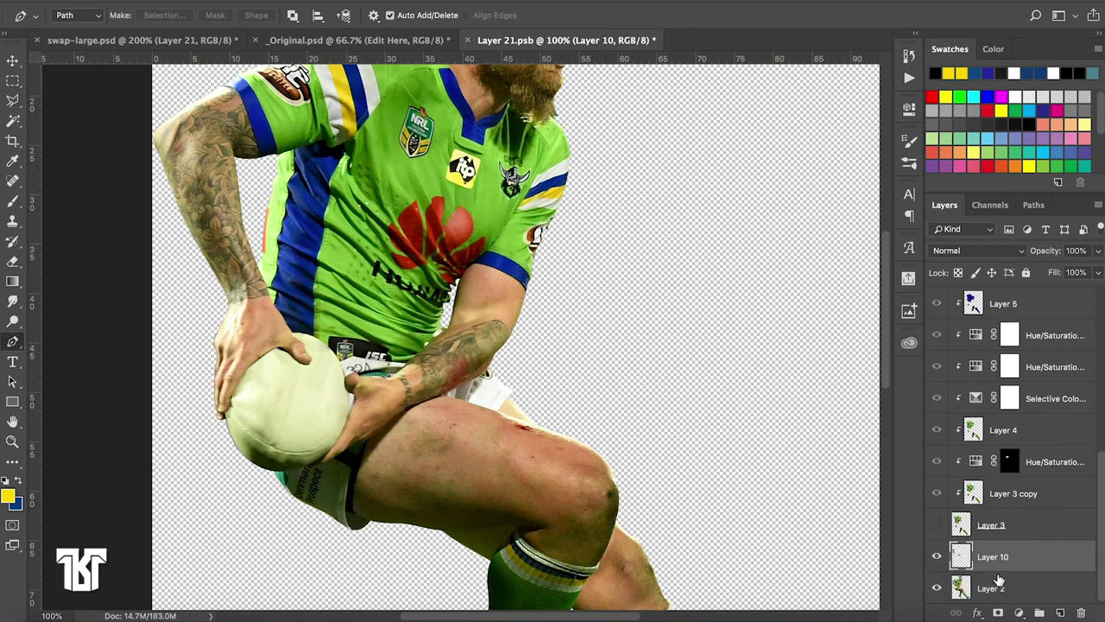
{"action": "left_click_drag", "start_coordinate": [1003, 577], "coordinate": [1002, 567]}
{"action": "left_click", "coordinate": [1003, 569], "text": "alt"}
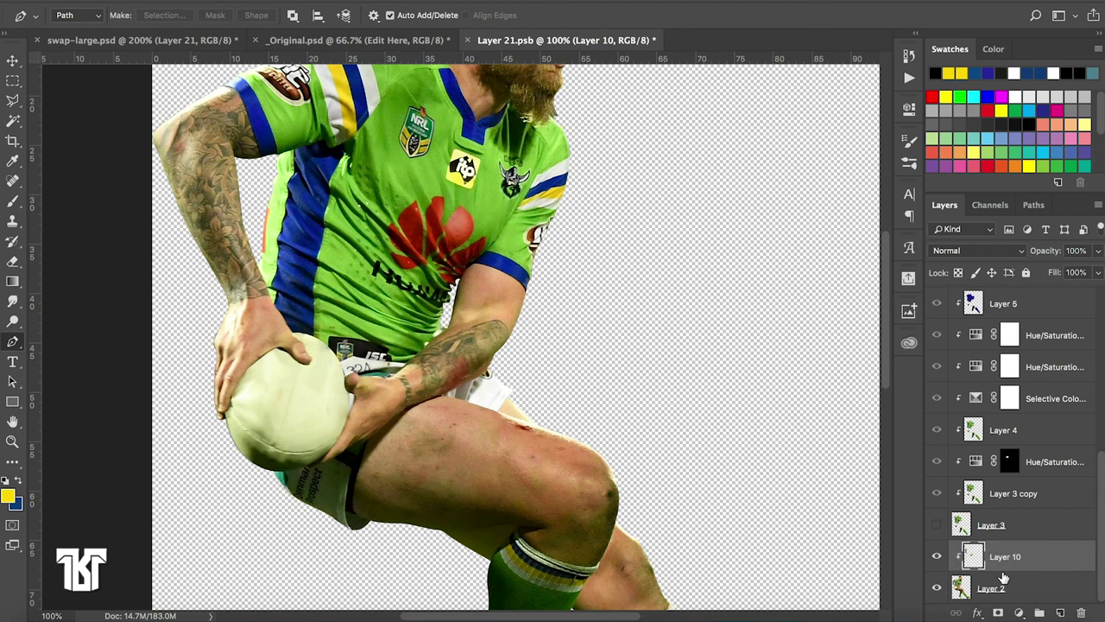
{"action": "key", "text": "ctrl+minus"}
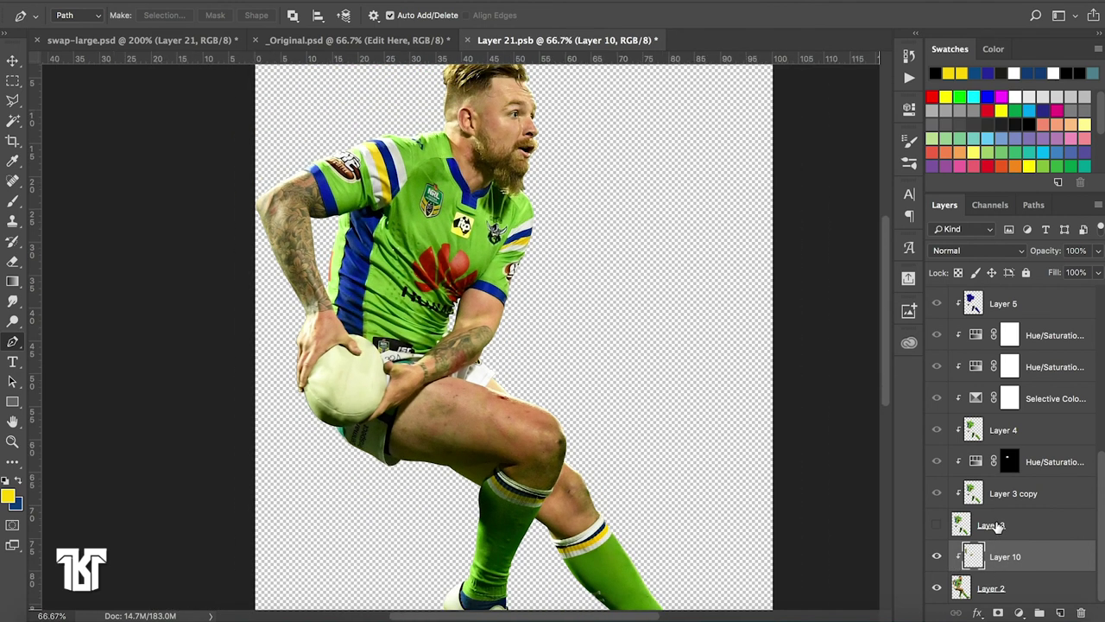
{"action": "key", "text": "ctrl+plus"}
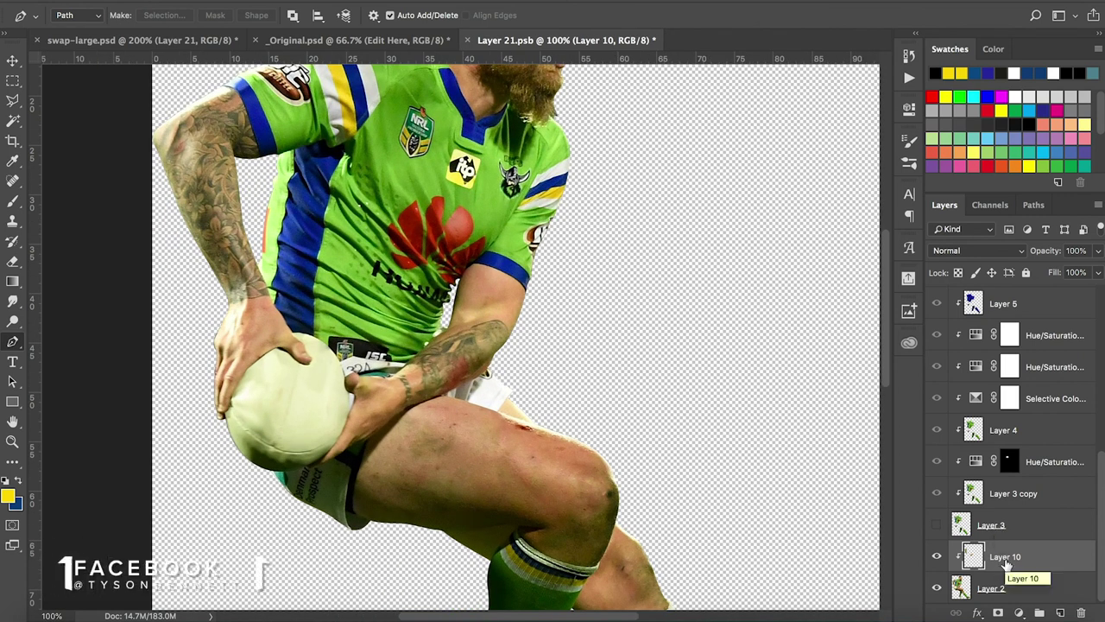
Convert Layer 10 into a smart object
{"action": "right_click", "coordinate": [1005, 563]}
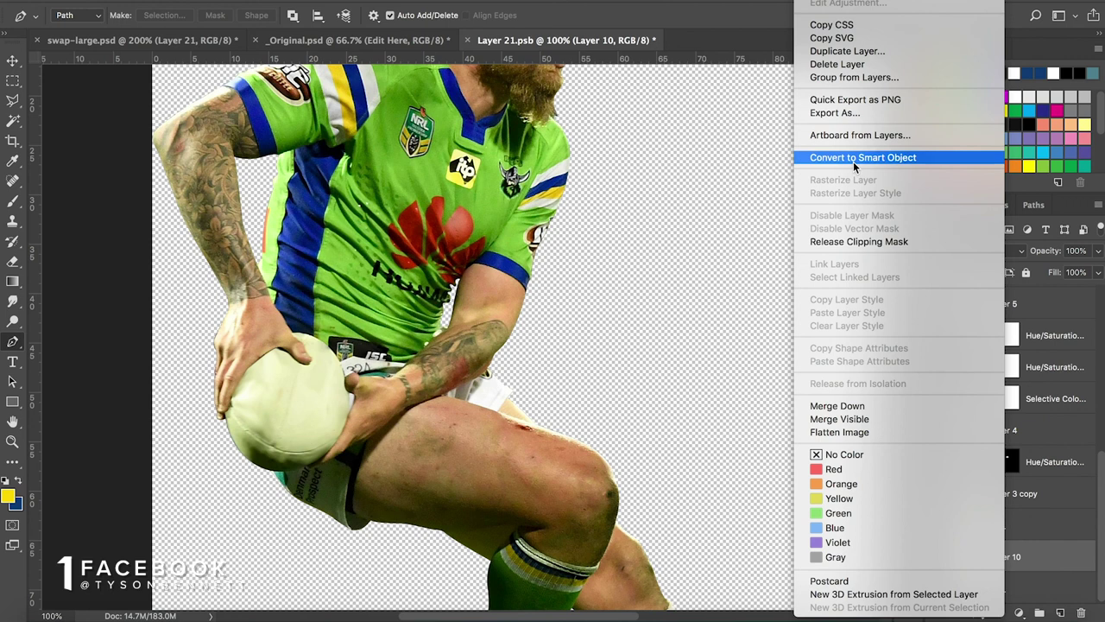
{"action": "left_click", "coordinate": [853, 161]}
{"action": "scroll", "coordinate": [710, 213], "scroll_direction": "up", "scroll_amount": 2}
{"action": "scroll", "coordinate": [710, 214], "scroll_direction": "up", "scroll_amount": 2}
{"action": "scroll", "coordinate": [710, 213], "scroll_direction": "up", "scroll_amount": 2}
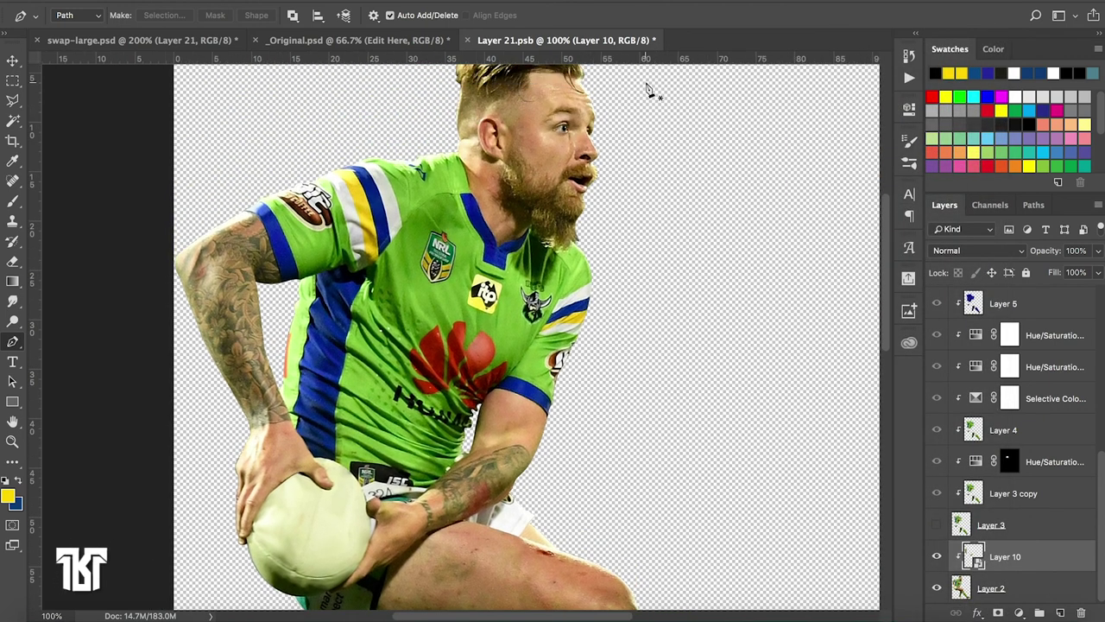
{"action": "left_click", "coordinate": [337, 0]}
Apply a Camera Raw Filter to Layer 10 with Clarity +80 and Contrast +41
{"action": "left_click", "coordinate": [413, 71]}
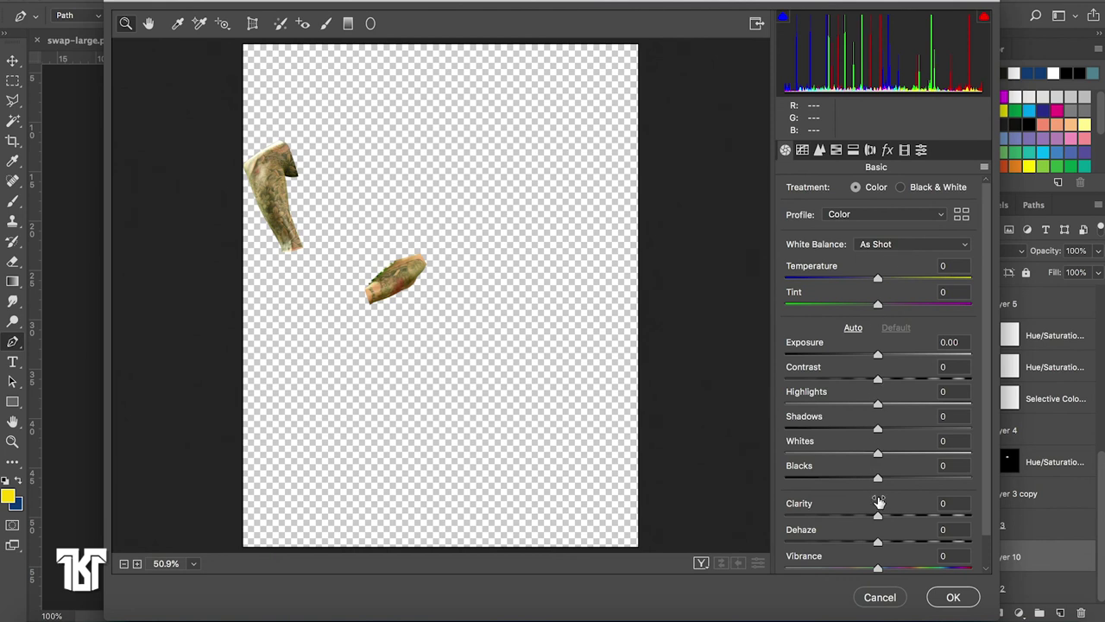
{"action": "left_click_drag", "start_coordinate": [879, 518], "coordinate": [952, 515]}
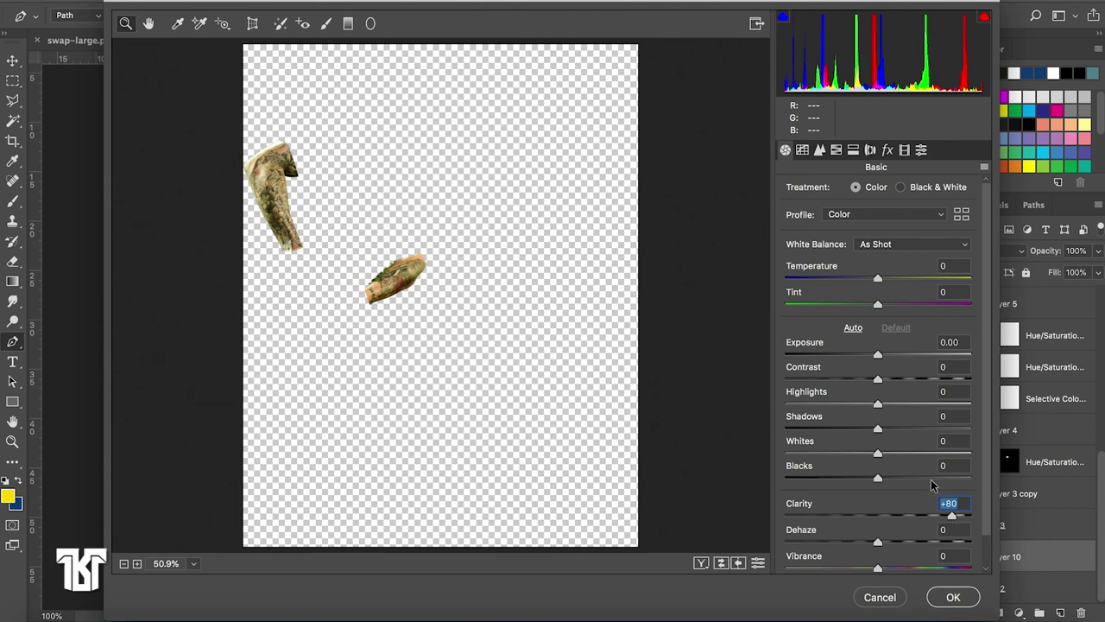
{"action": "left_click_drag", "start_coordinate": [878, 380], "coordinate": [915, 382]}
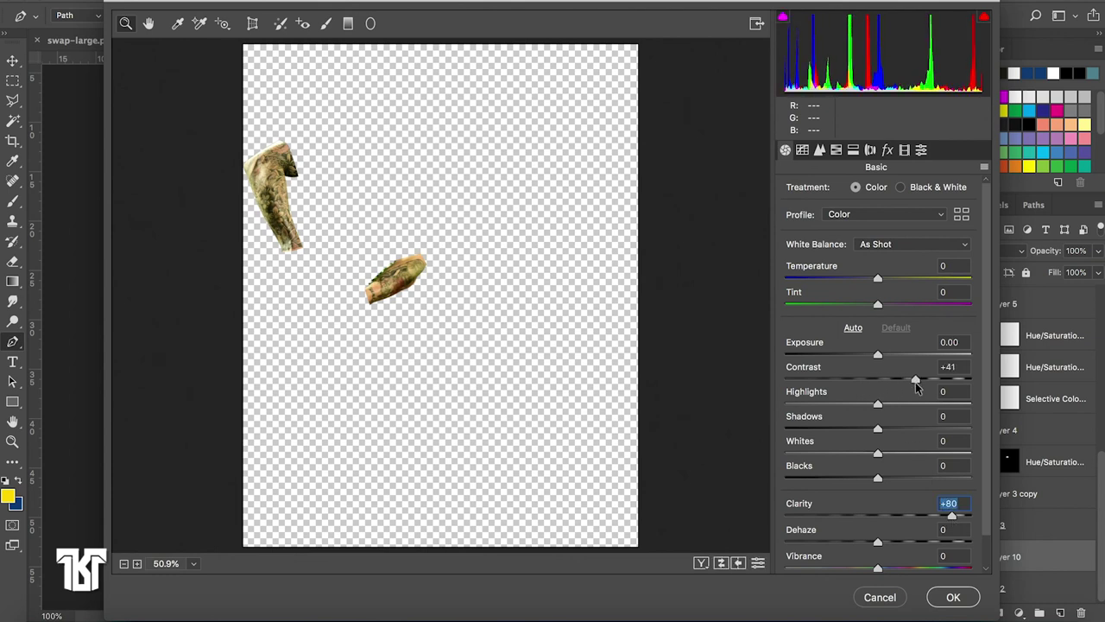
{"action": "left_click", "coordinate": [949, 597]}
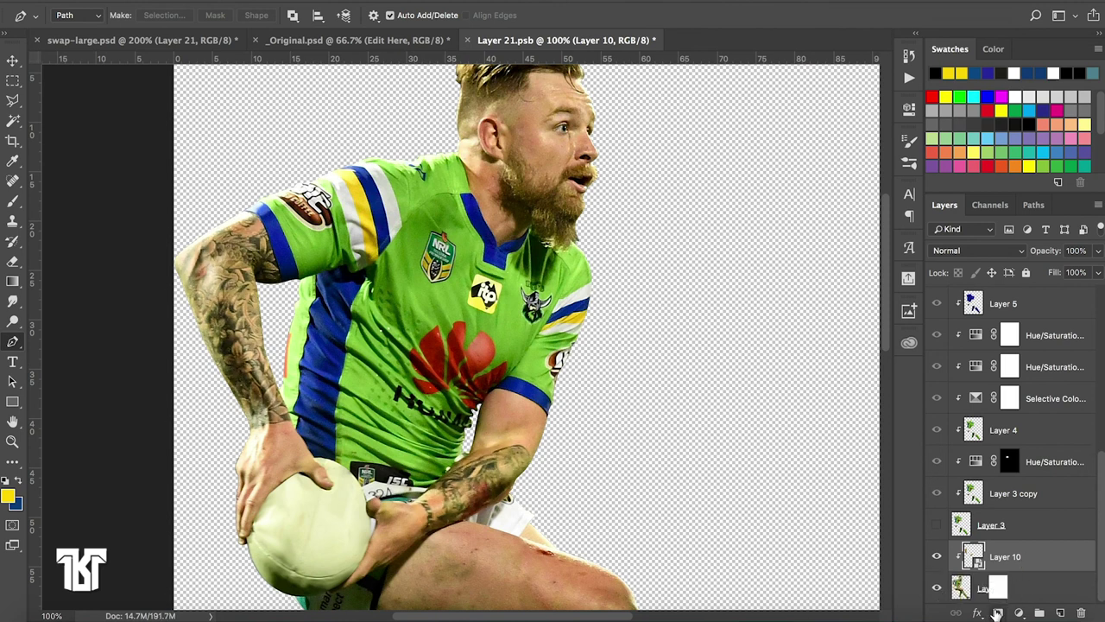
Add a layer mask to Layer 10, zoom to 200%, and show Layer 3's blue jersey
{"action": "left_click", "coordinate": [998, 612]}
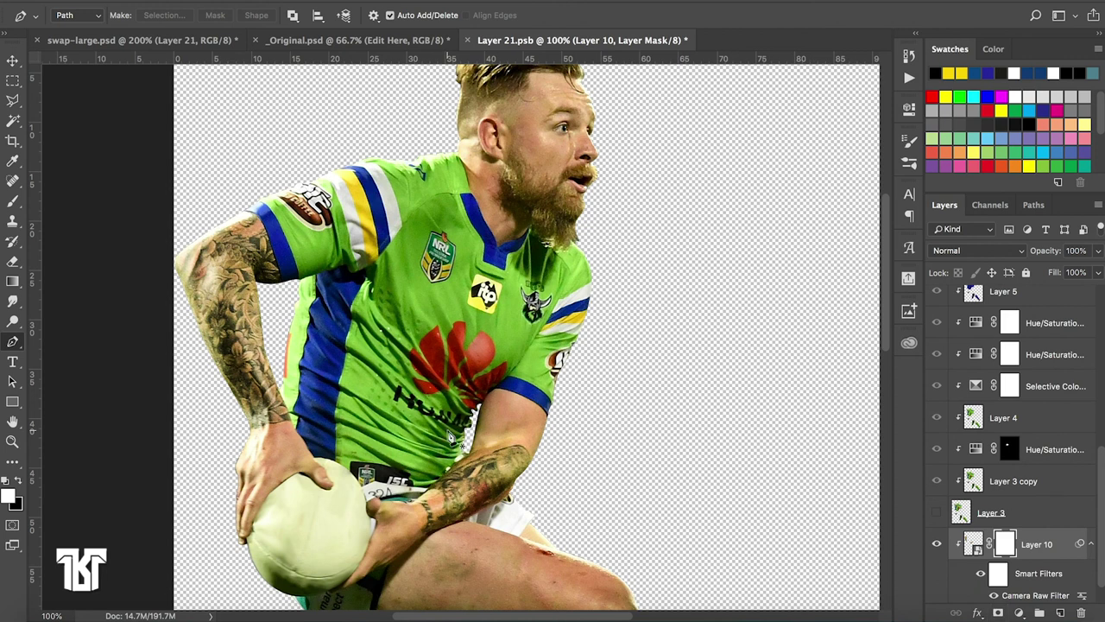
{"action": "key", "text": "ctrl+plus"}
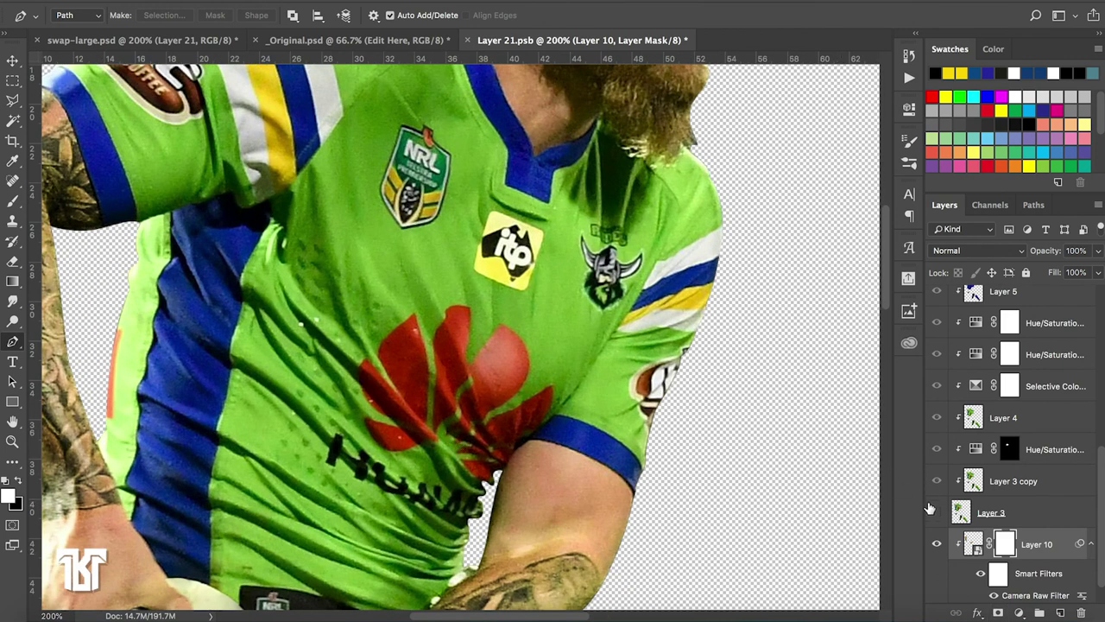
{"action": "left_click", "coordinate": [931, 511]}
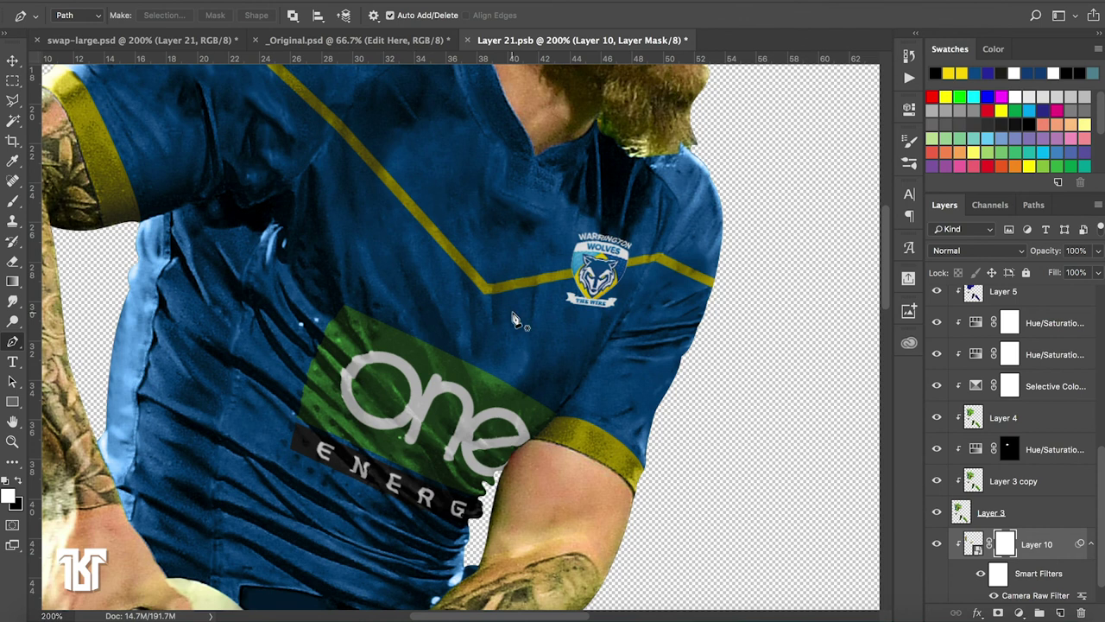
{"action": "scroll", "coordinate": [515, 320], "scroll_direction": "down", "scroll_amount": 5}
{"action": "scroll", "coordinate": [516, 319], "scroll_direction": "left", "scroll_amount": 6}
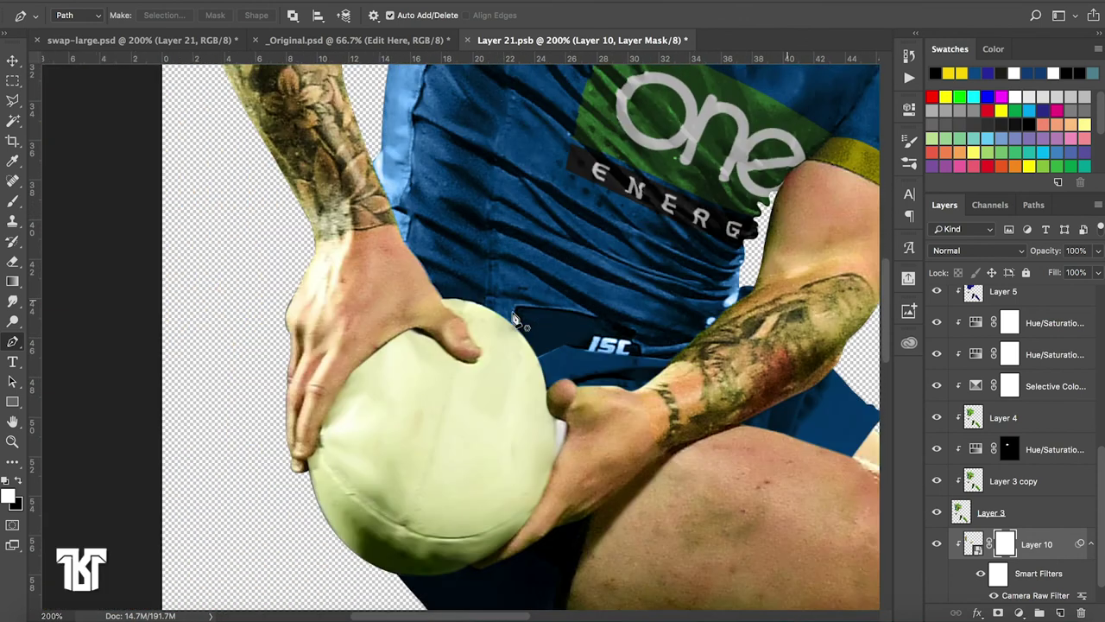
{"action": "scroll", "coordinate": [515, 319], "scroll_direction": "up", "scroll_amount": 3}
{"action": "scroll", "coordinate": [515, 320], "scroll_direction": "up", "scroll_amount": 2}
{"action": "scroll", "coordinate": [516, 319], "scroll_direction": "up", "scroll_amount": 3}
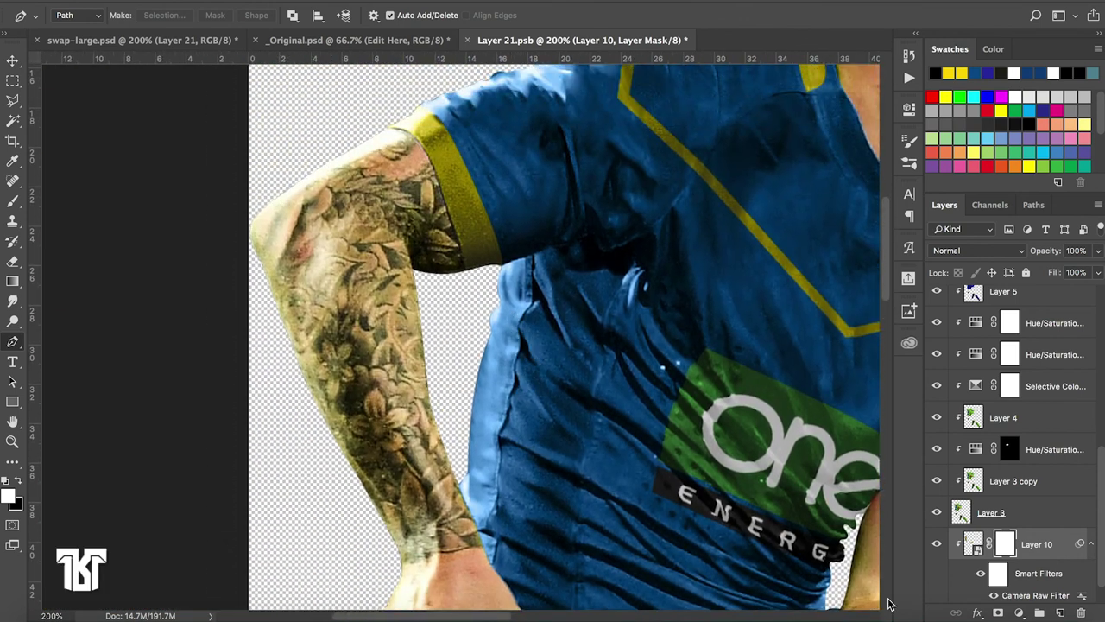
Toggle Layer 10 to check the arm, then select the Brush with black foreground
{"action": "left_click", "coordinate": [935, 545]}
{"action": "left_click", "coordinate": [935, 545]}
{"action": "scroll", "coordinate": [747, 430], "scroll_direction": "right", "scroll_amount": 10}
{"action": "scroll", "coordinate": [746, 430], "scroll_direction": "down", "scroll_amount": 5}
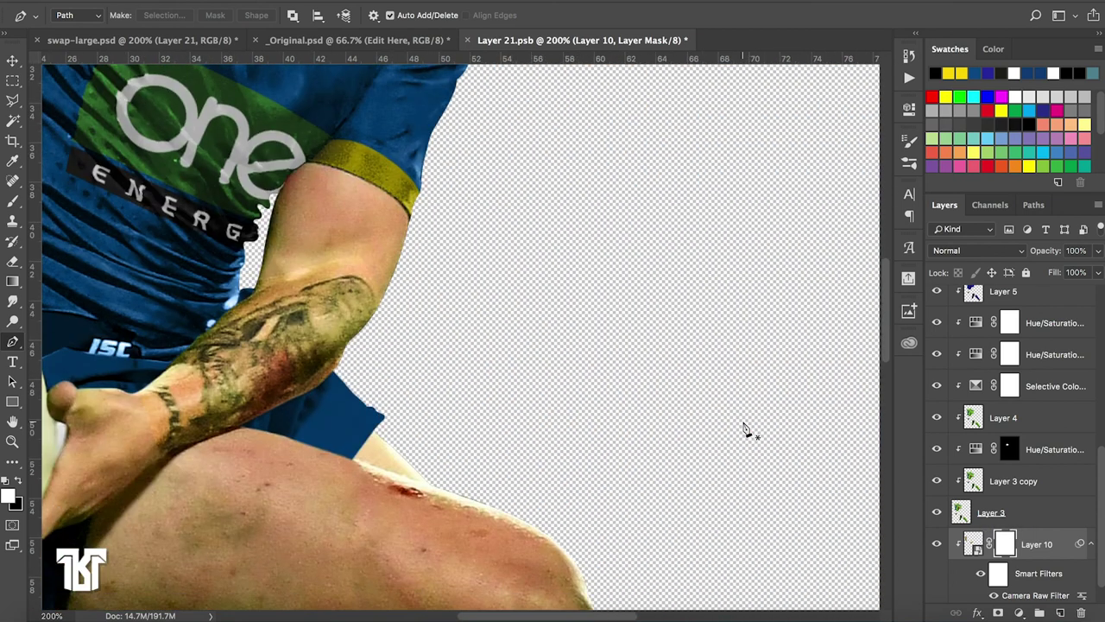
{"action": "left_click", "coordinate": [12, 199]}
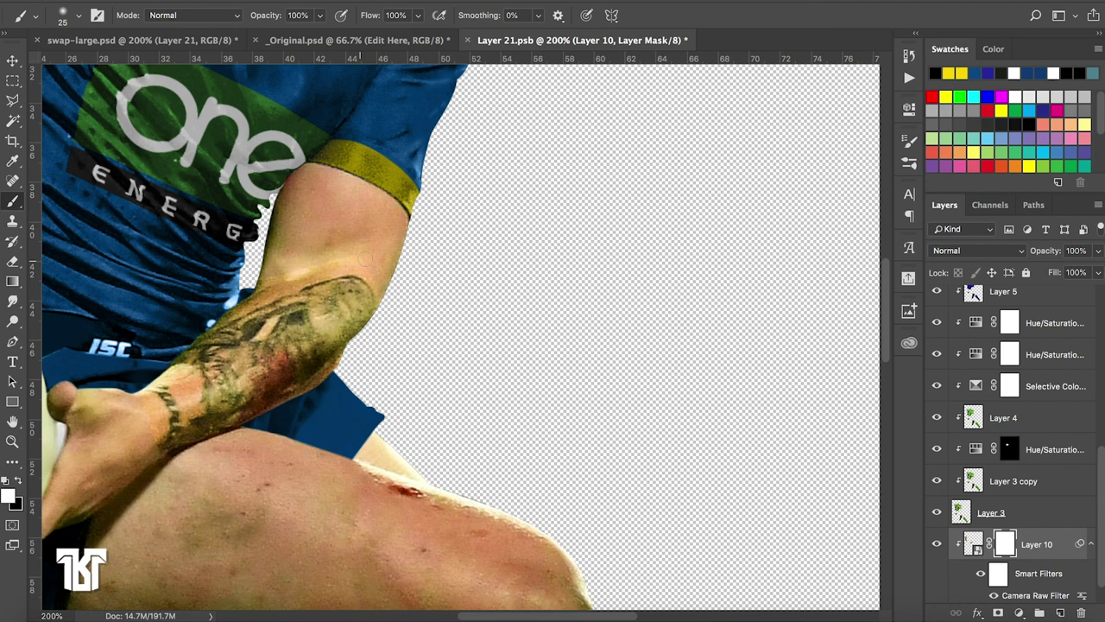
{"action": "left_click", "coordinate": [19, 481]}
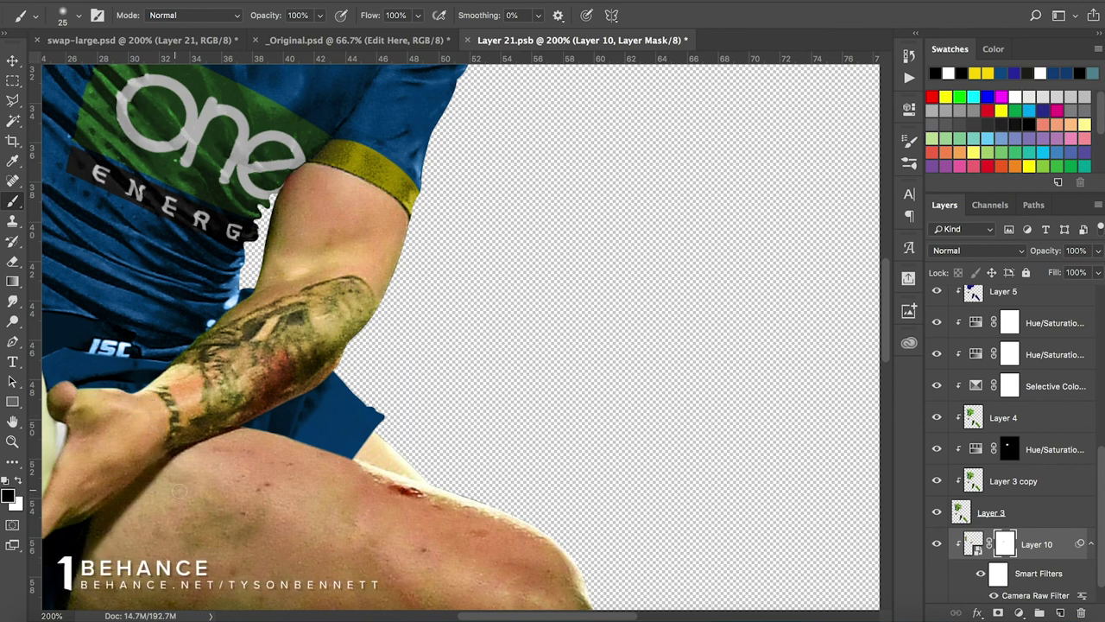
{"action": "key", "text": "ctrl+minus"}
{"action": "key", "text": "ctrl+minus"}
{"action": "key", "text": "ctrl+minus"}
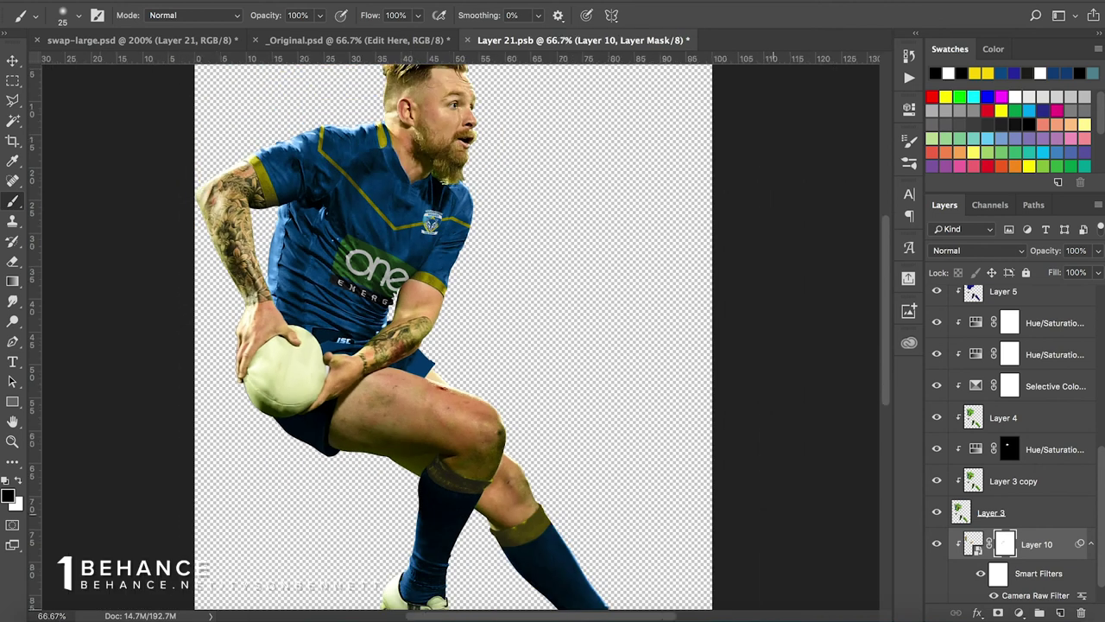
Add a Selective Color adjustment layer from the Layers panel's adjustment list
{"action": "left_click", "coordinate": [1019, 612]}
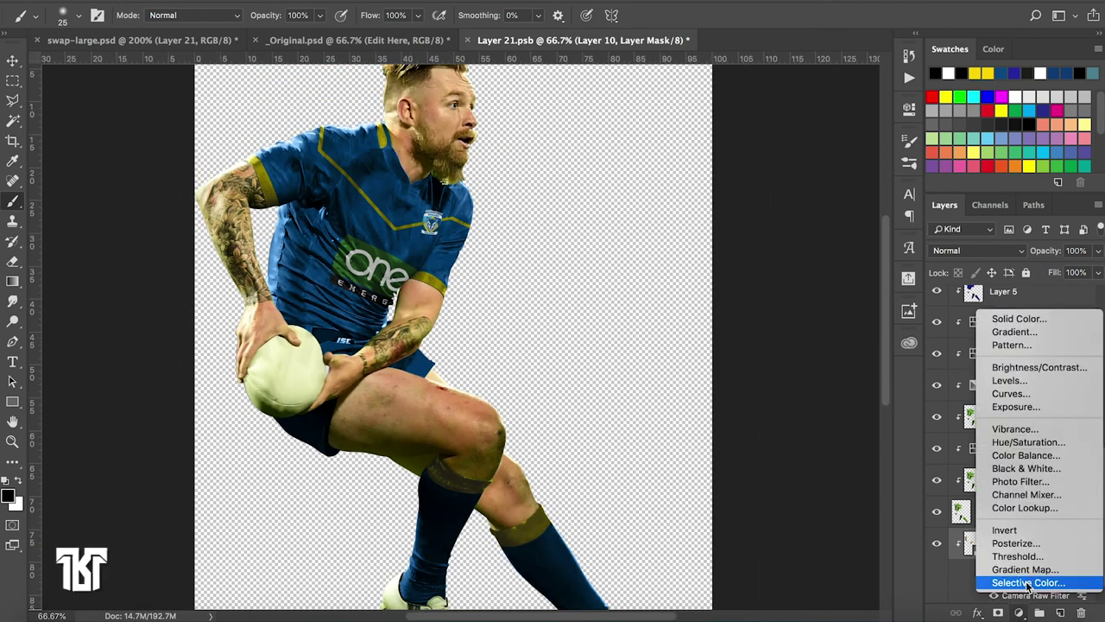
{"action": "left_click", "coordinate": [963, 551]}
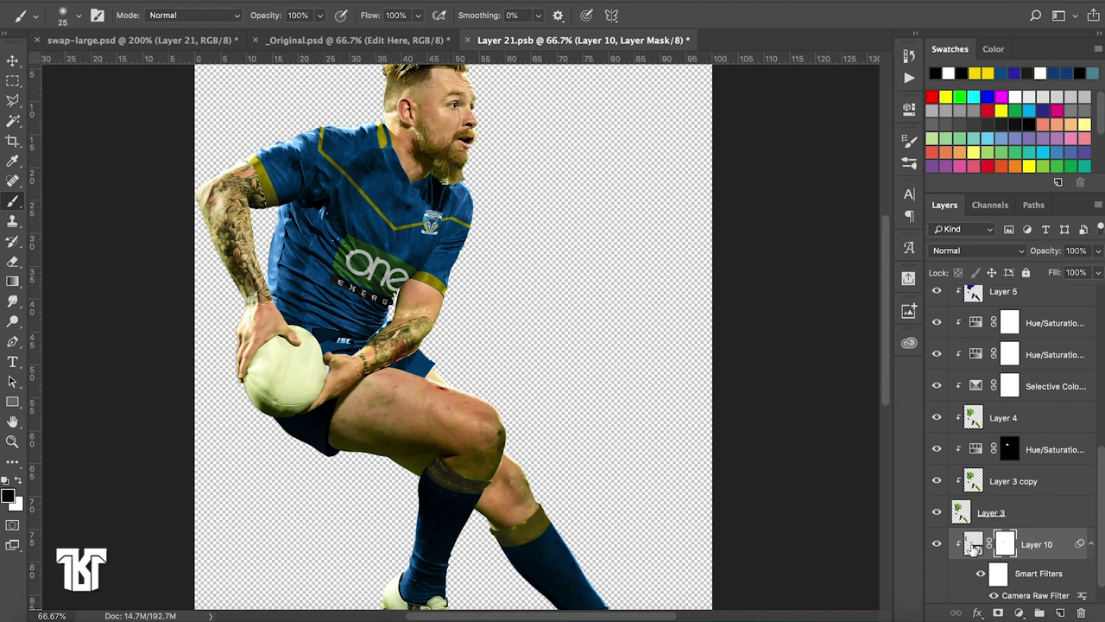
{"action": "left_click", "coordinate": [1020, 612]}
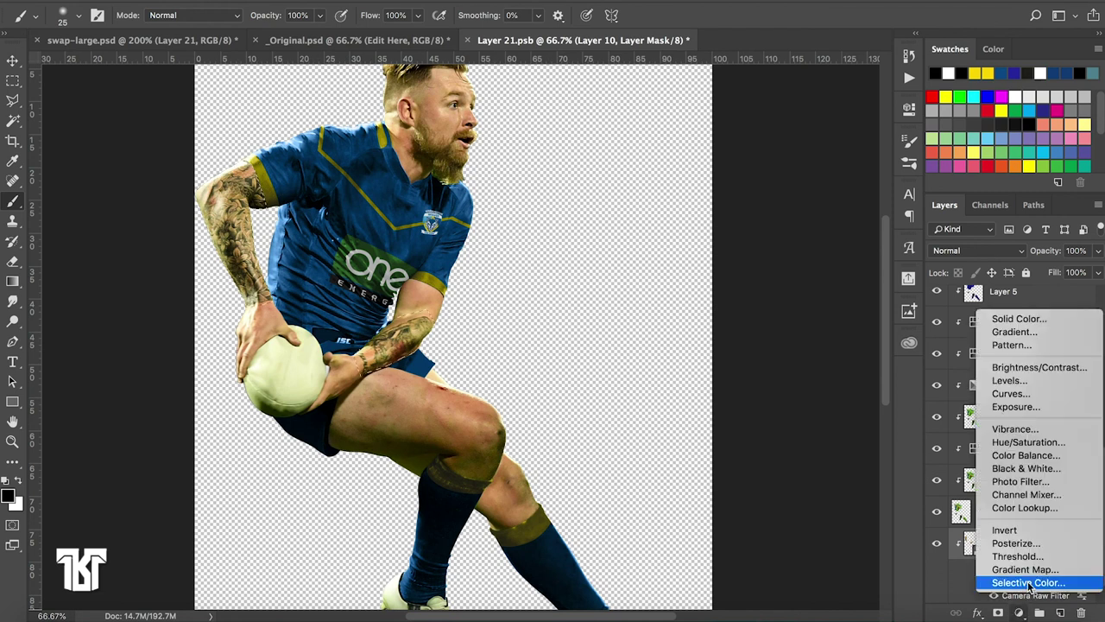
{"action": "left_click", "coordinate": [1027, 583]}
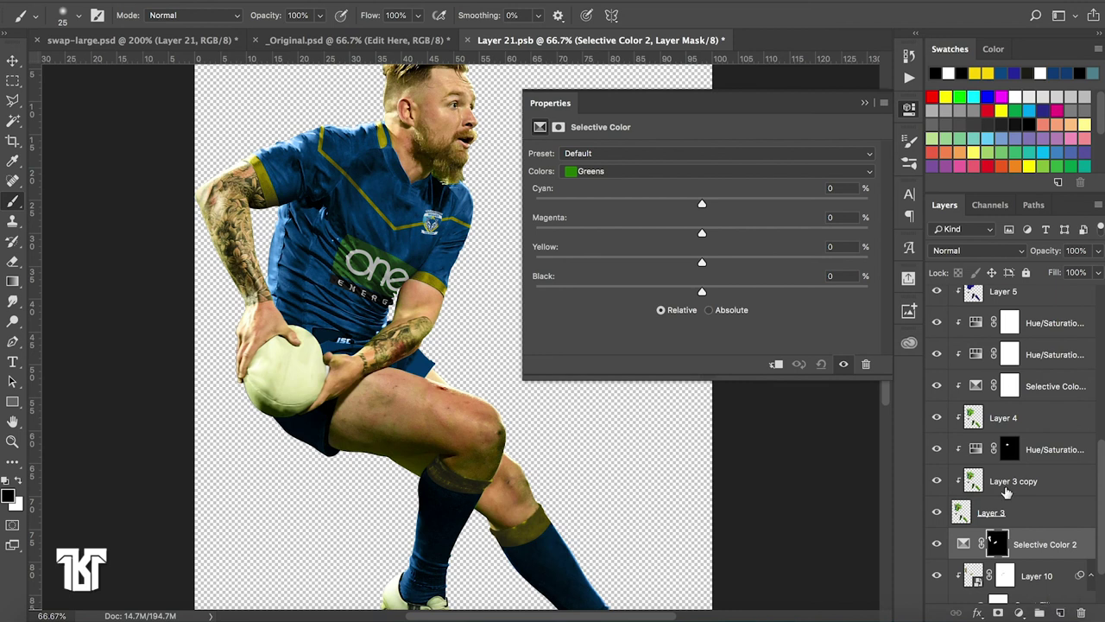
In the Yellows range, adjust cyan, add yellow and reduce black
{"action": "left_click", "coordinate": [703, 171]}
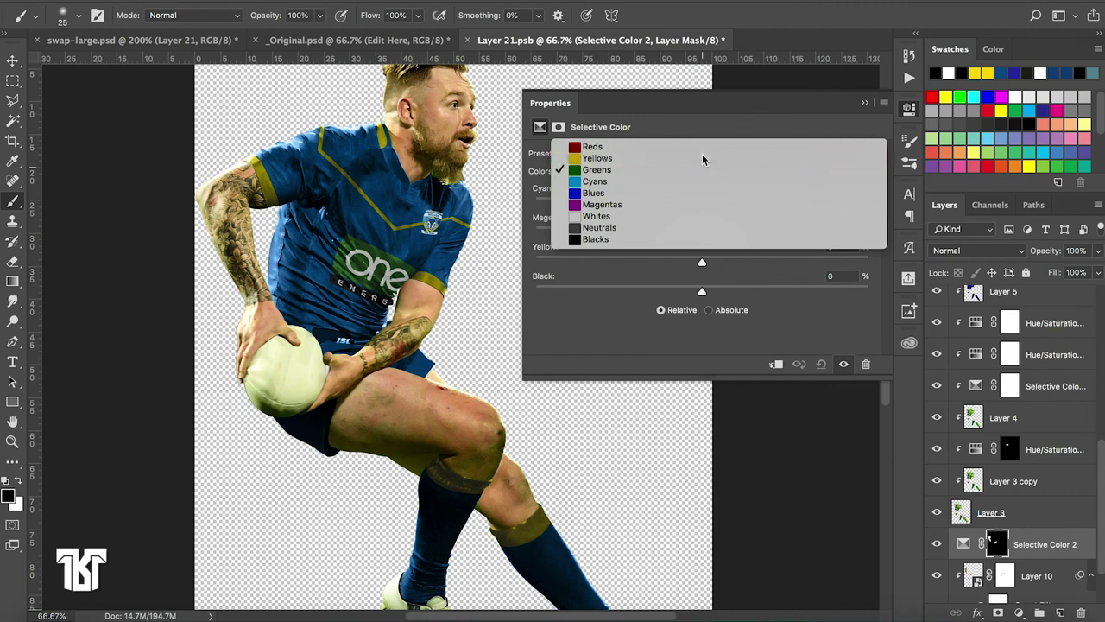
{"action": "left_click", "coordinate": [703, 156]}
{"action": "mouse_move", "coordinate": [702, 206]}
{"action": "left_mouse_down"}
{"action": "mouse_move", "coordinate": [720, 205]}
{"action": "mouse_move", "coordinate": [639, 201]}
{"action": "mouse_move", "coordinate": [731, 217]}
{"action": "mouse_move", "coordinate": [628, 215]}
{"action": "mouse_move", "coordinate": [728, 239]}
{"action": "mouse_move", "coordinate": [614, 236]}
{"action": "mouse_move", "coordinate": [740, 224]}
{"action": "mouse_move", "coordinate": [612, 226]}
{"action": "mouse_move", "coordinate": [736, 225]}
{"action": "mouse_move", "coordinate": [640, 231]}
{"action": "mouse_move", "coordinate": [578, 218]}
{"action": "mouse_move", "coordinate": [702, 219]}
{"action": "left_mouse_up"}
{"action": "mouse_move", "coordinate": [702, 264]}
{"action": "left_mouse_down"}
{"action": "mouse_move", "coordinate": [630, 262]}
{"action": "mouse_move", "coordinate": [762, 279]}
{"action": "mouse_move", "coordinate": [577, 267]}
{"action": "mouse_move", "coordinate": [747, 273]}
{"action": "mouse_move", "coordinate": [699, 290]}
{"action": "mouse_move", "coordinate": [655, 274]}
{"action": "mouse_move", "coordinate": [751, 280]}
{"action": "mouse_move", "coordinate": [609, 259]}
{"action": "mouse_move", "coordinate": [760, 283]}
{"action": "mouse_move", "coordinate": [658, 279]}
{"action": "mouse_move", "coordinate": [639, 266]}
{"action": "mouse_move", "coordinate": [708, 264]}
{"action": "mouse_move", "coordinate": [696, 273]}
{"action": "left_mouse_up"}
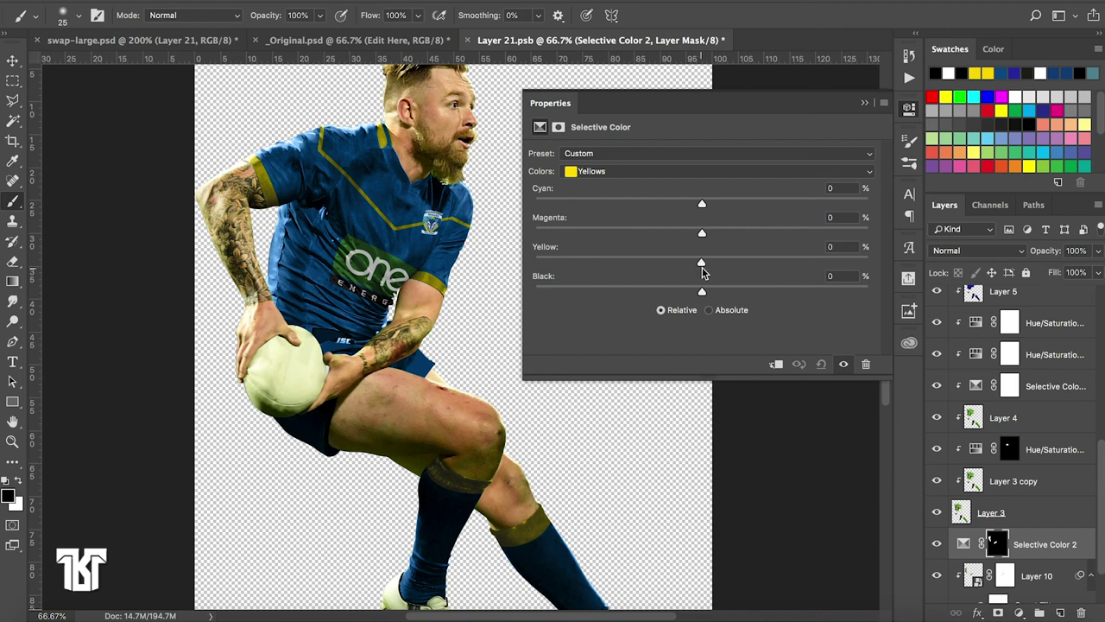
{"action": "mouse_move", "coordinate": [704, 296]}
{"action": "left_mouse_down"}
{"action": "mouse_move", "coordinate": [719, 296]}
{"action": "mouse_move", "coordinate": [643, 295]}
{"action": "mouse_move", "coordinate": [692, 300]}
{"action": "left_mouse_up"}
In the Whites range, reduce yellow and adjust magenta
{"action": "left_click", "coordinate": [652, 172]}
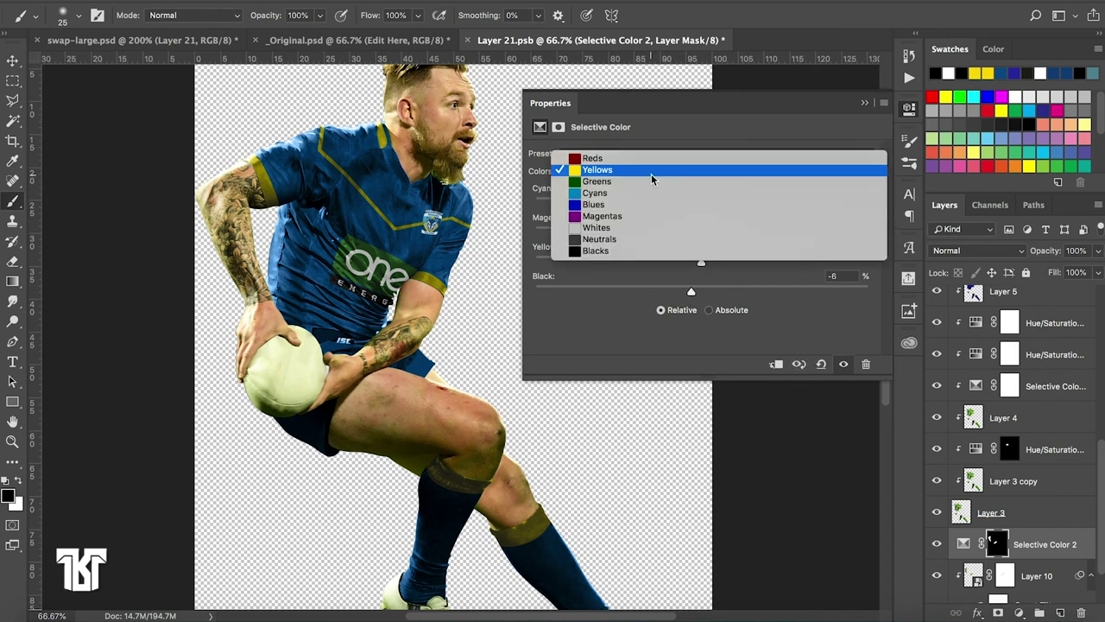
{"action": "left_click", "coordinate": [623, 228]}
{"action": "mouse_move", "coordinate": [698, 269]}
{"action": "left_mouse_down"}
{"action": "mouse_move", "coordinate": [641, 264]}
{"action": "mouse_move", "coordinate": [733, 261]}
{"action": "mouse_move", "coordinate": [626, 265]}
{"action": "mouse_move", "coordinate": [691, 263]}
{"action": "mouse_move", "coordinate": [733, 294]}
{"action": "mouse_move", "coordinate": [636, 291]}
{"action": "mouse_move", "coordinate": [739, 291]}
{"action": "mouse_move", "coordinate": [621, 291]}
{"action": "mouse_move", "coordinate": [692, 298]}
{"action": "left_mouse_up"}
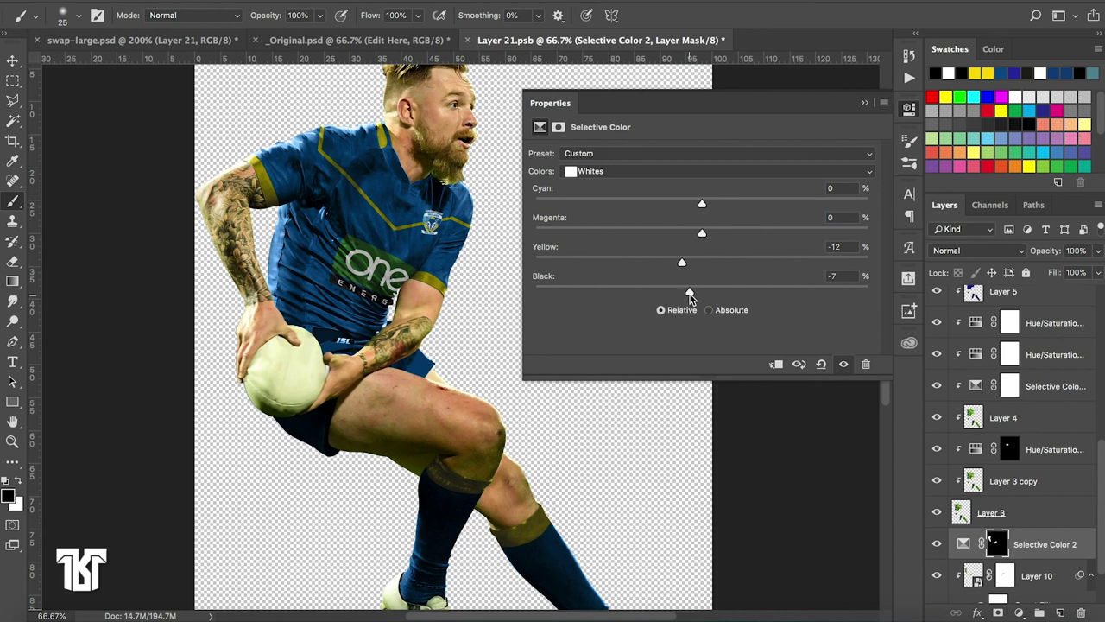
{"action": "mouse_move", "coordinate": [702, 234]}
{"action": "left_mouse_down"}
{"action": "mouse_move", "coordinate": [685, 238]}
{"action": "mouse_move", "coordinate": [708, 237]}
{"action": "mouse_move", "coordinate": [687, 207]}
{"action": "mouse_move", "coordinate": [722, 207]}
{"action": "left_mouse_up"}
Set the Blacks range to Magenta +17, Yellow +29 and Black +2
{"action": "left_click", "coordinate": [709, 175]}
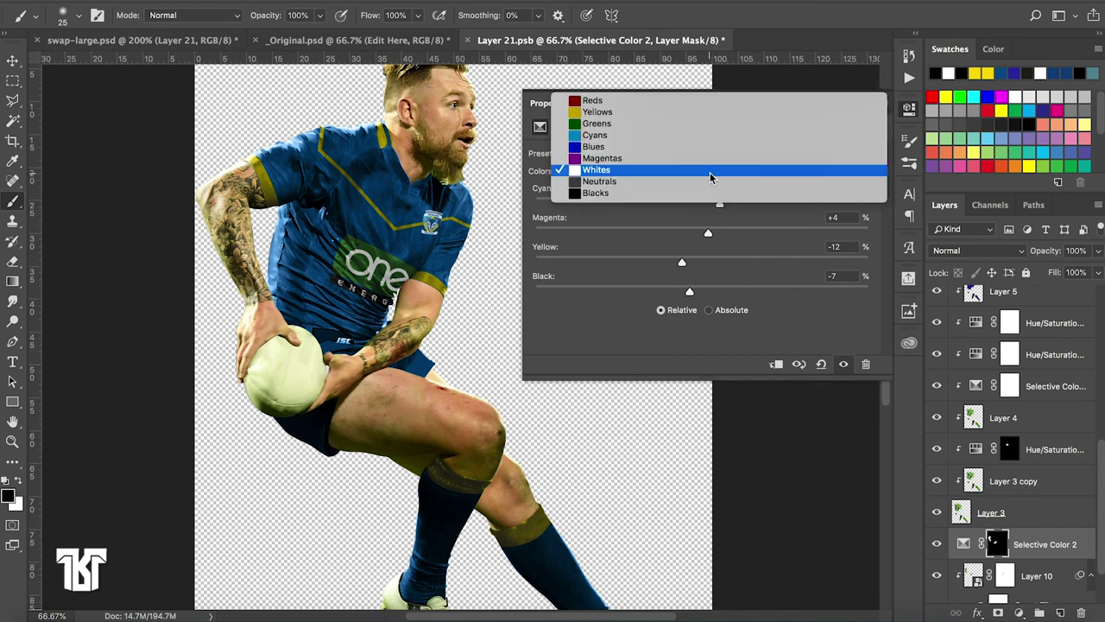
{"action": "left_click", "coordinate": [709, 195]}
{"action": "mouse_move", "coordinate": [699, 204]}
{"action": "left_mouse_down"}
{"action": "mouse_move", "coordinate": [665, 202]}
{"action": "mouse_move", "coordinate": [757, 215]}
{"action": "mouse_move", "coordinate": [691, 210]}
{"action": "mouse_move", "coordinate": [722, 234]}
{"action": "mouse_move", "coordinate": [666, 233]}
{"action": "mouse_move", "coordinate": [736, 234]}
{"action": "mouse_move", "coordinate": [713, 264]}
{"action": "mouse_move", "coordinate": [683, 266]}
{"action": "mouse_move", "coordinate": [725, 265]}
{"action": "mouse_move", "coordinate": [649, 266]}
{"action": "mouse_move", "coordinate": [751, 264]}
{"action": "left_mouse_up"}
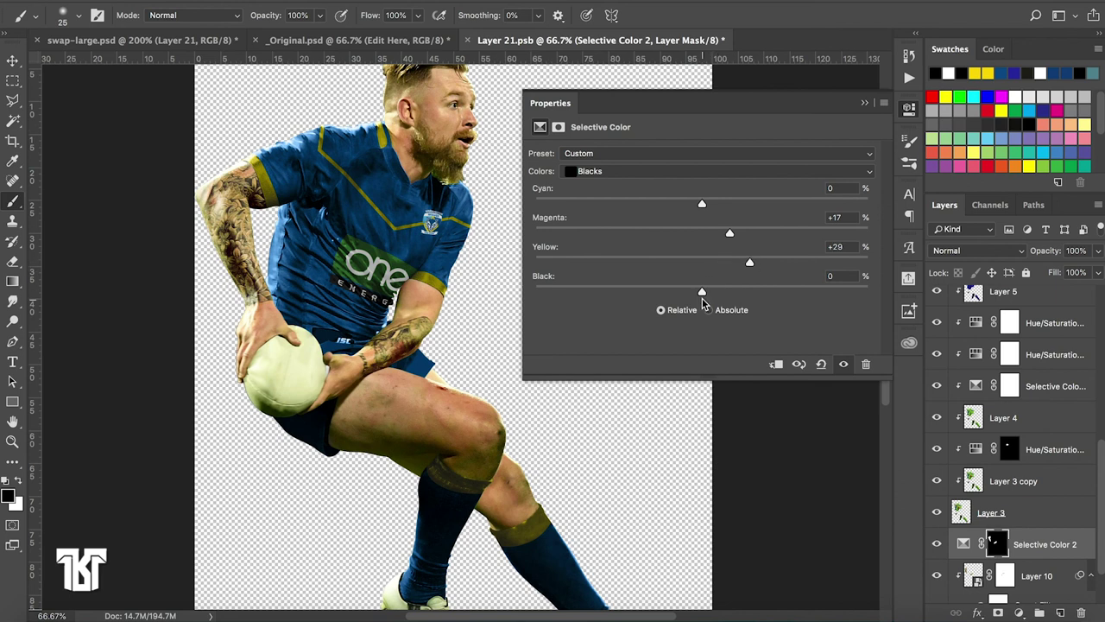
{"action": "mouse_move", "coordinate": [702, 292]}
{"action": "left_mouse_down"}
{"action": "mouse_move", "coordinate": [658, 292]}
{"action": "mouse_move", "coordinate": [745, 295]}
{"action": "mouse_move", "coordinate": [673, 295]}
{"action": "mouse_move", "coordinate": [706, 297]}
{"action": "left_mouse_up"}
Collapse the Selective Color properties and zoom out to 33.3%
{"action": "left_click", "coordinate": [864, 103]}
{"action": "key", "text": "ctrl+minus"}
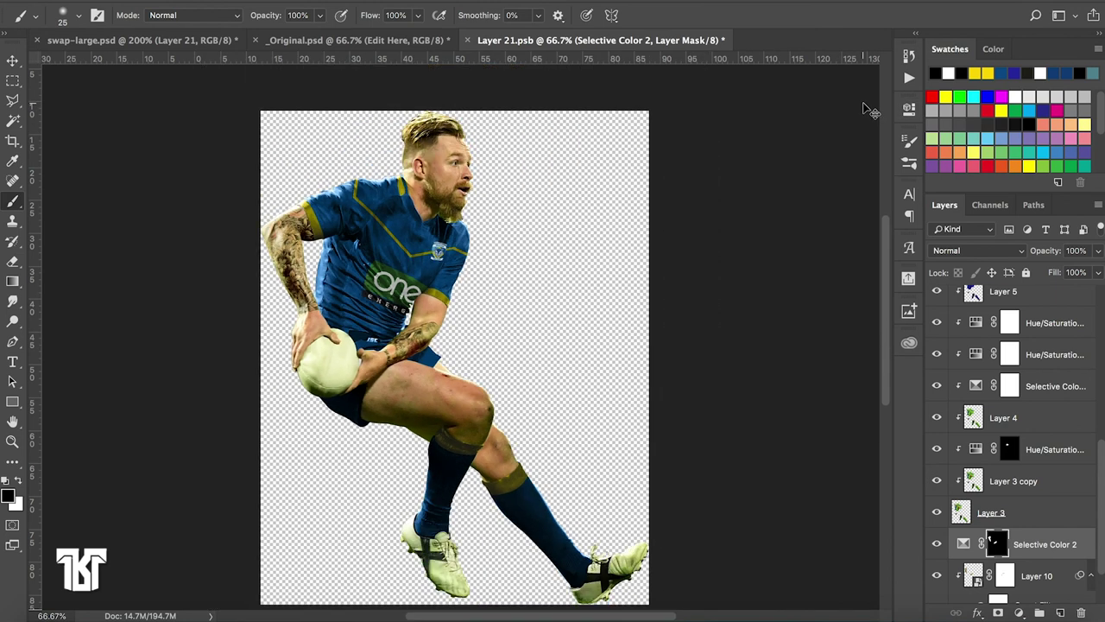
{"action": "key", "text": "ctrl+minus"}
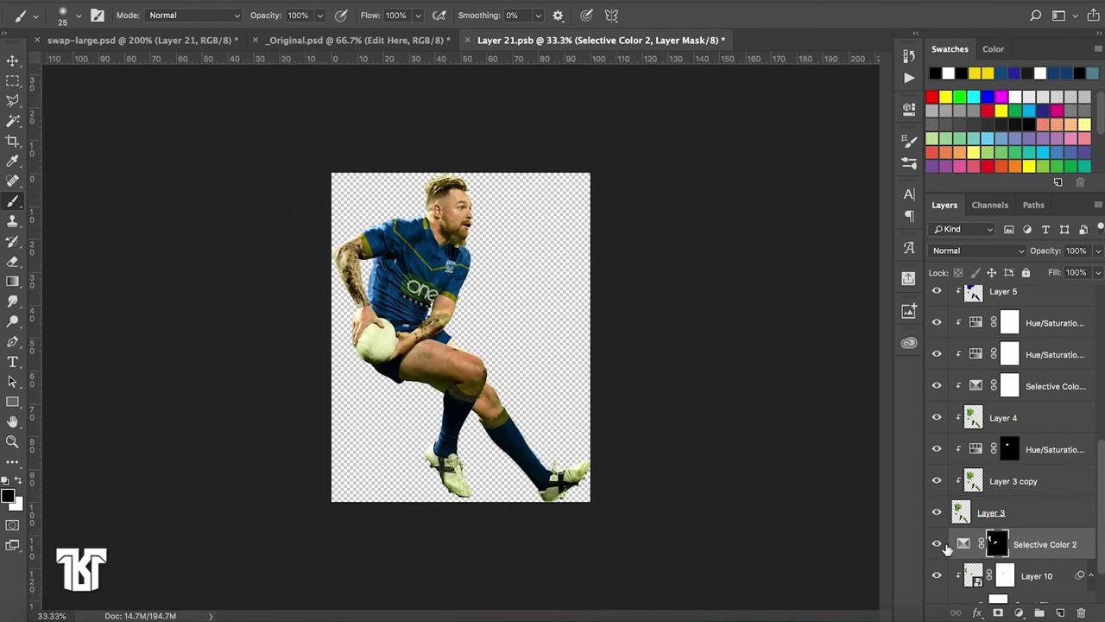
{"action": "scroll", "coordinate": [947, 549], "scroll_direction": "down", "scroll_amount": 2}
Toggle Selective Color 2 and Layer 10 visibility to compare before and after
{"action": "left_click", "coordinate": [937, 481]}
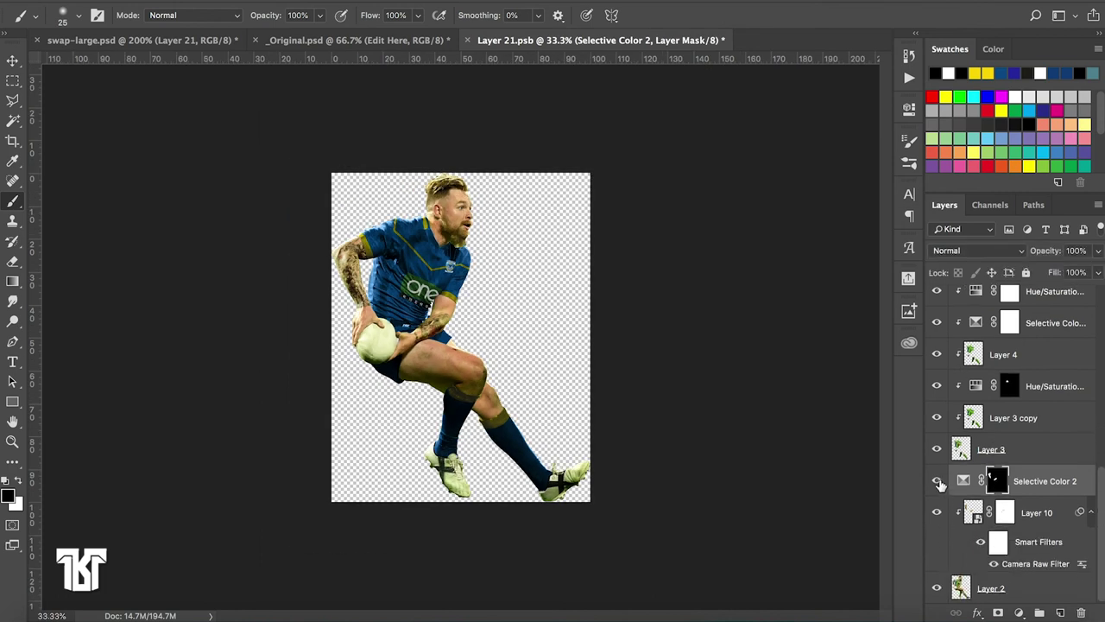
{"action": "left_click", "coordinate": [936, 513]}
{"action": "left_click", "coordinate": [938, 481]}
{"action": "left_click", "coordinate": [937, 512]}
{"action": "scroll", "coordinate": [975, 379], "scroll_direction": "up", "scroll_amount": 5}
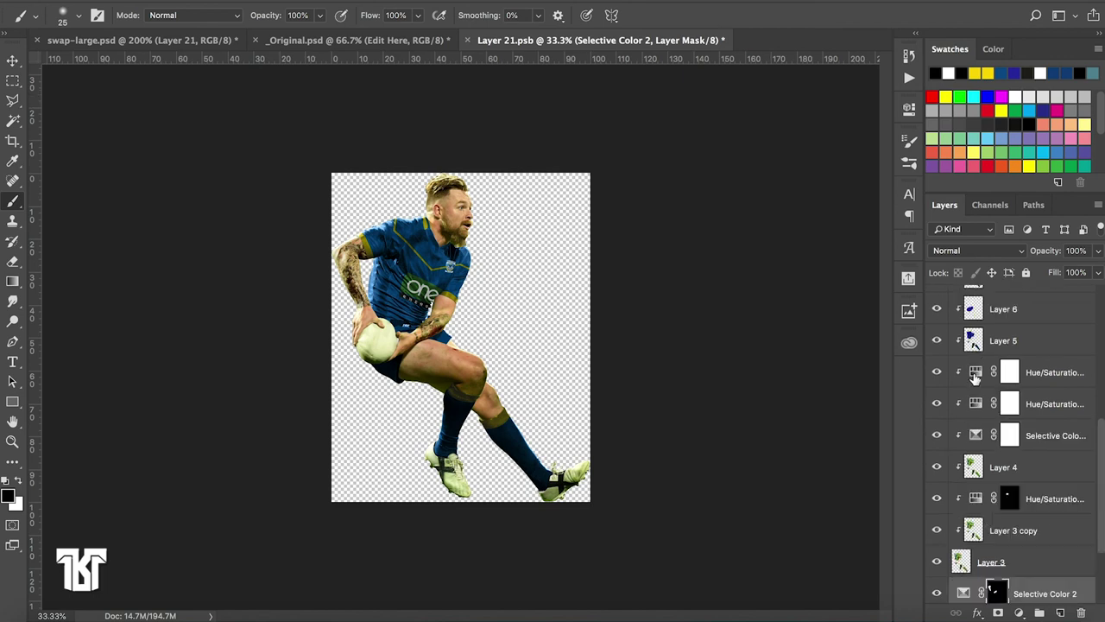
{"action": "scroll", "coordinate": [975, 378], "scroll_direction": "up", "scroll_amount": 3}
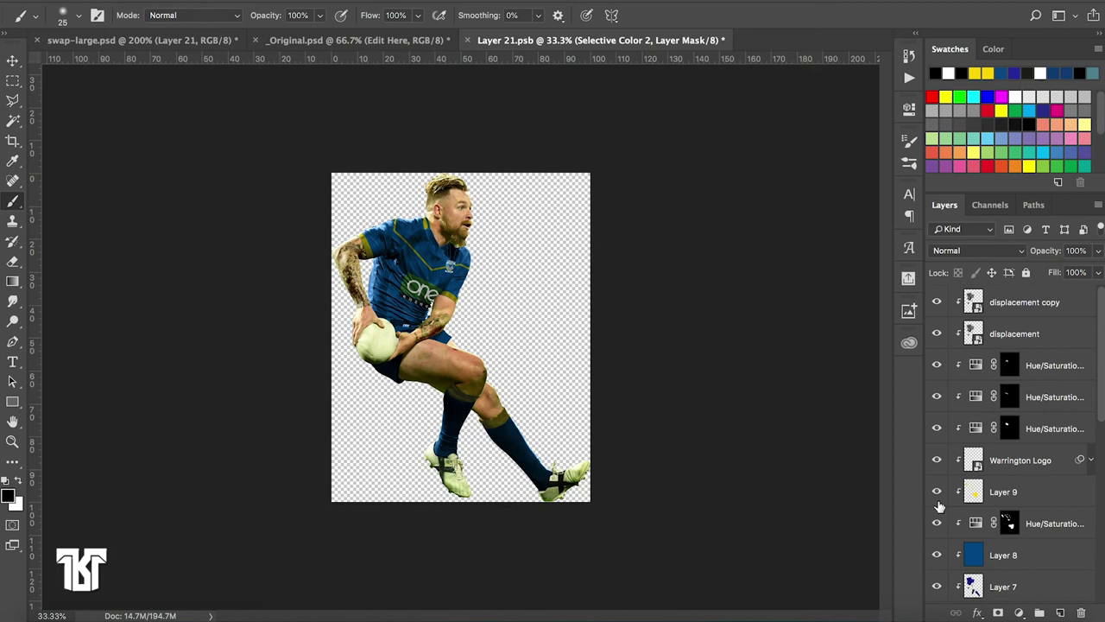
{"action": "scroll", "coordinate": [939, 505], "scroll_direction": "down", "scroll_amount": 5}
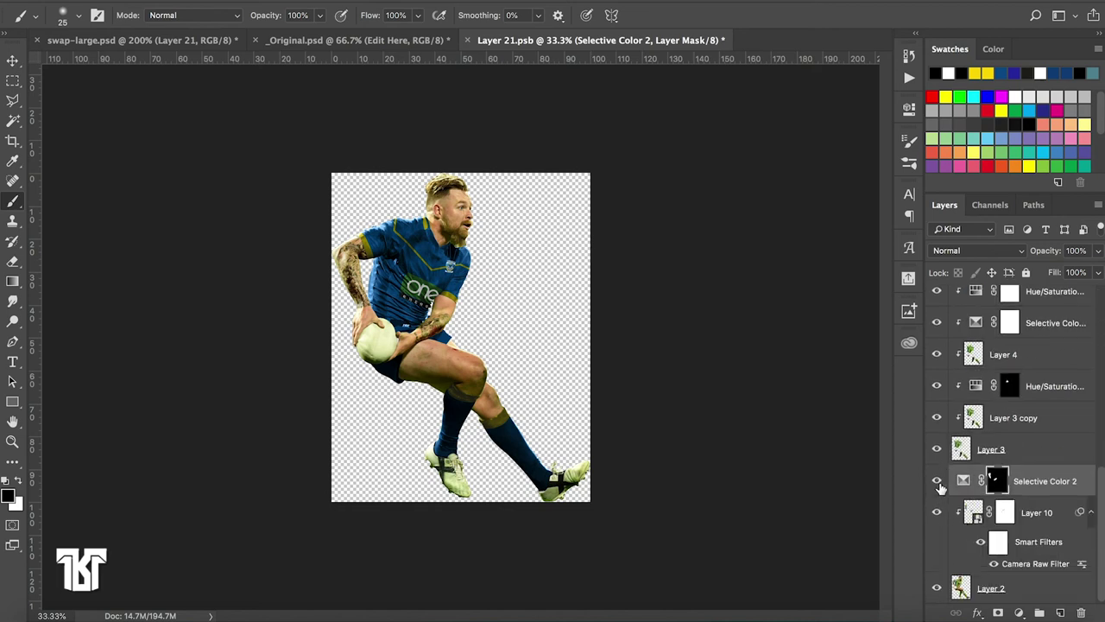